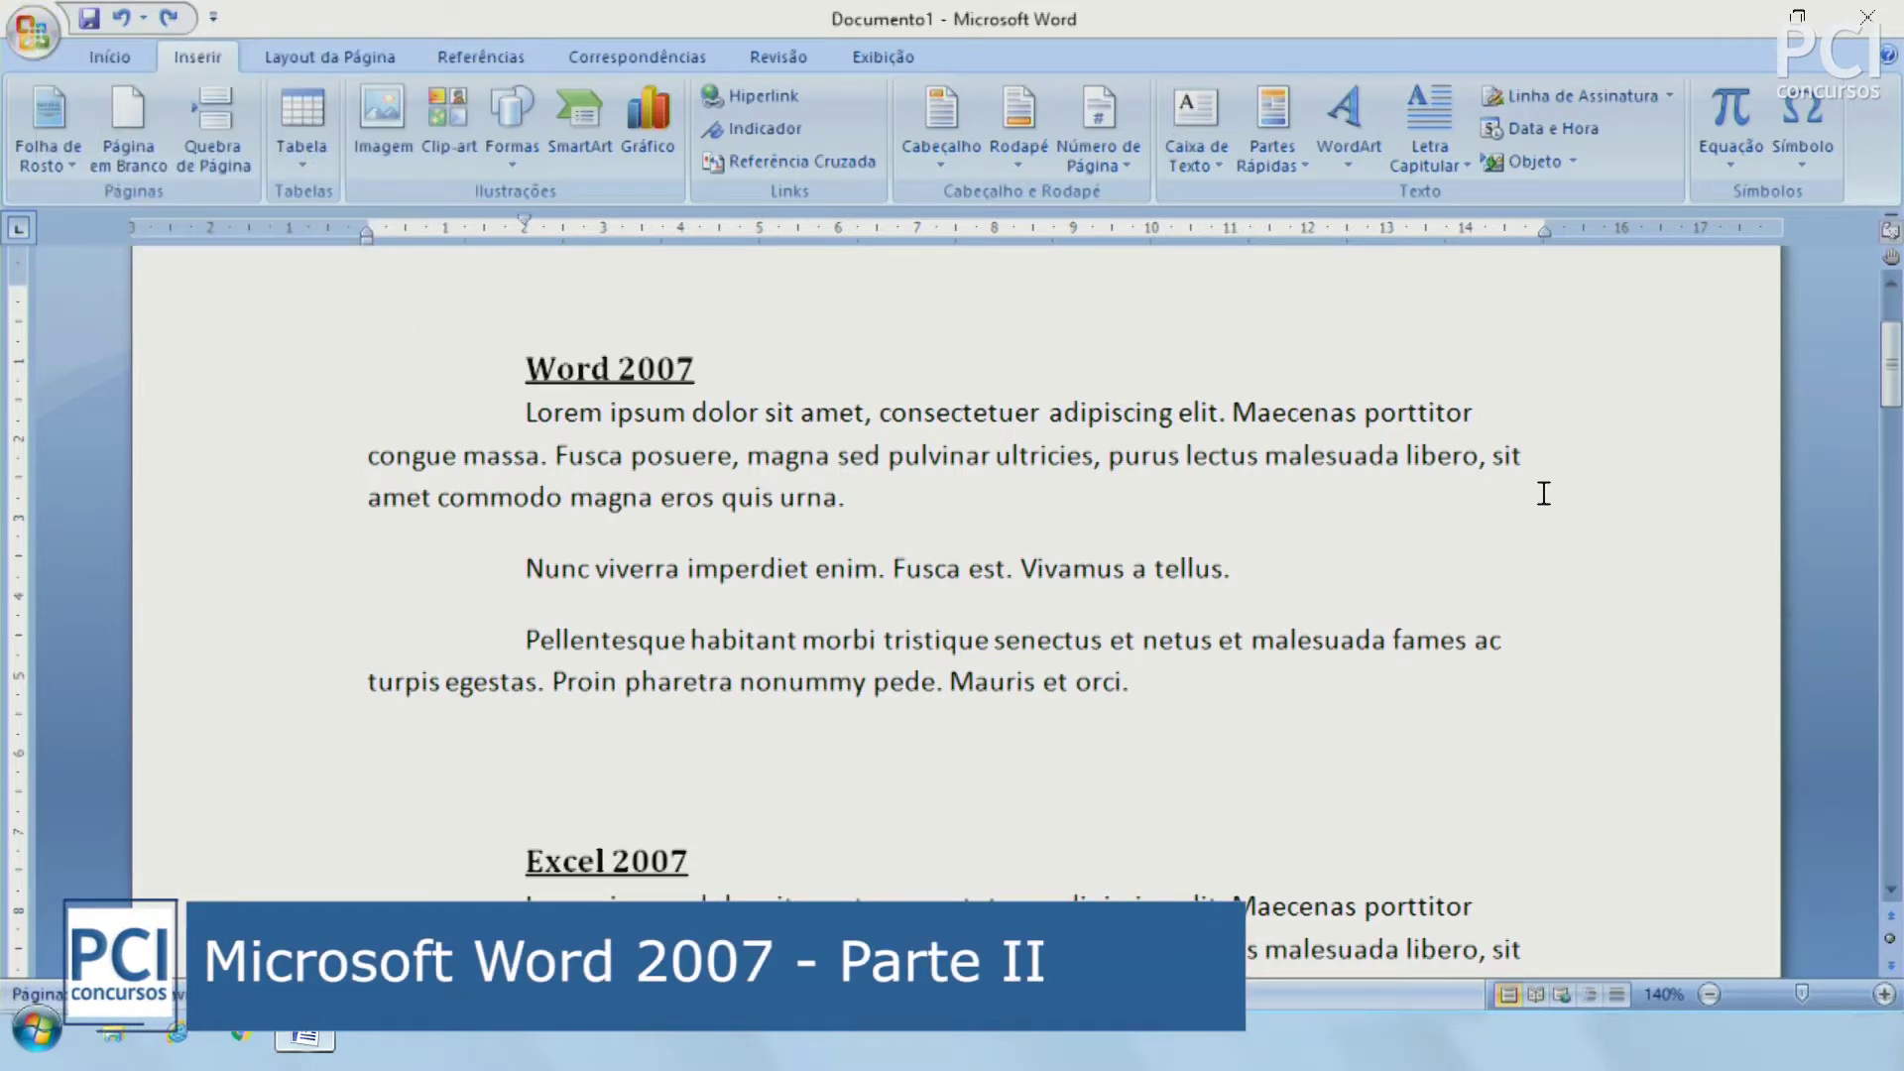
Step: Browse the Home and Insert tabs and preview the Cover Page gallery without choosing a design
left_click(109, 59)
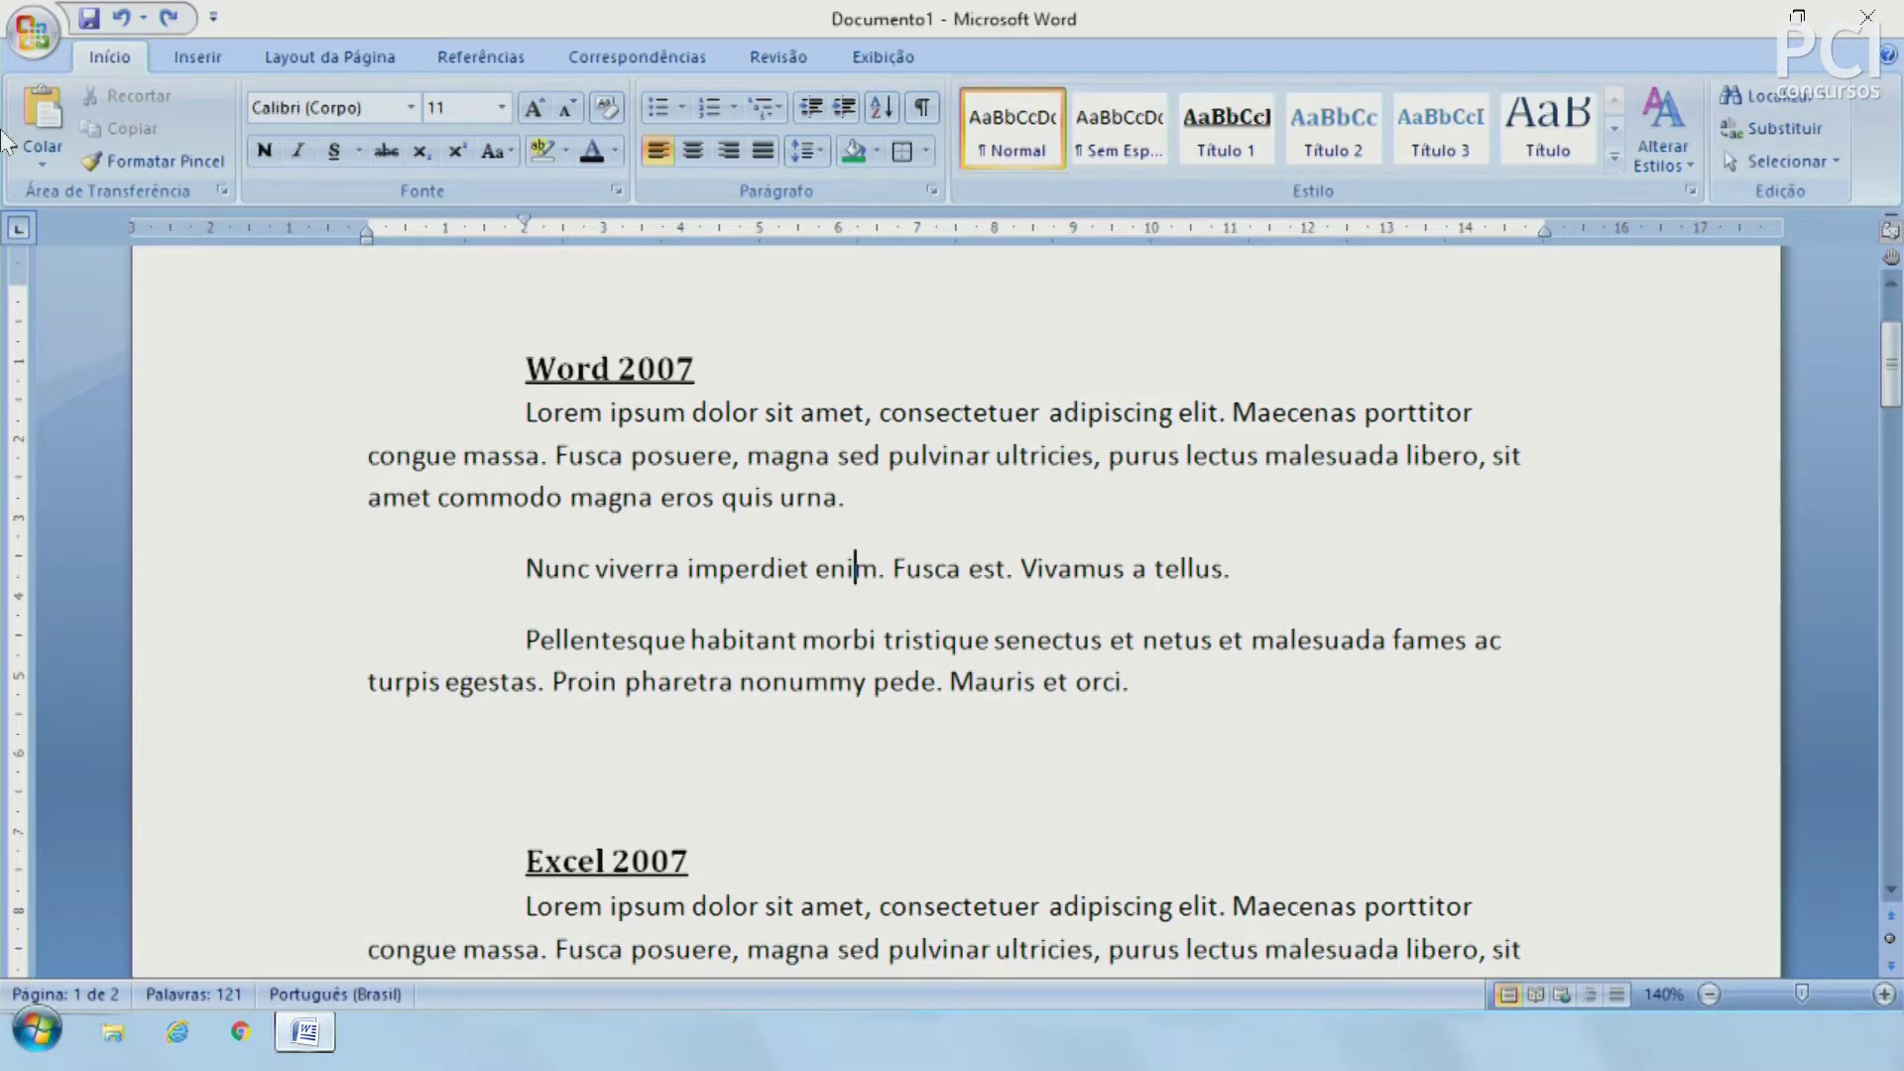
left_click(199, 57)
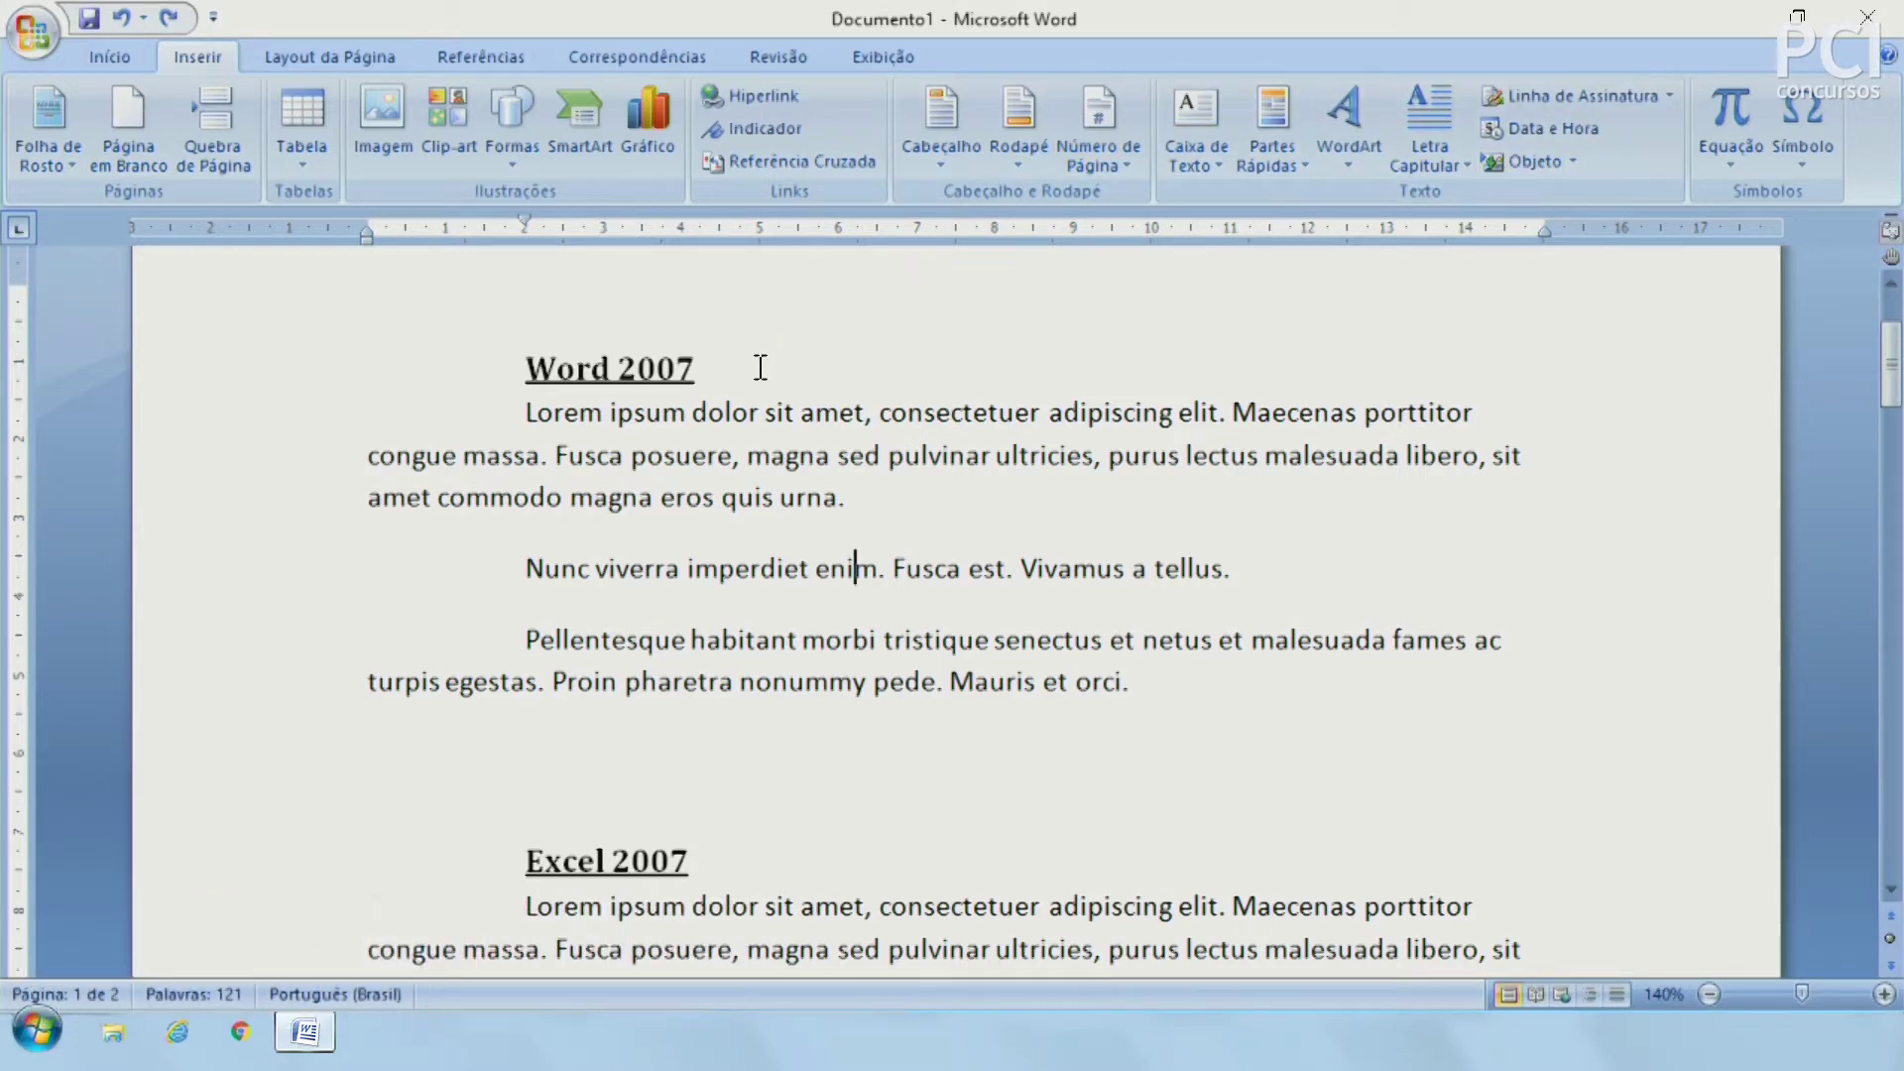
left_click(852, 497)
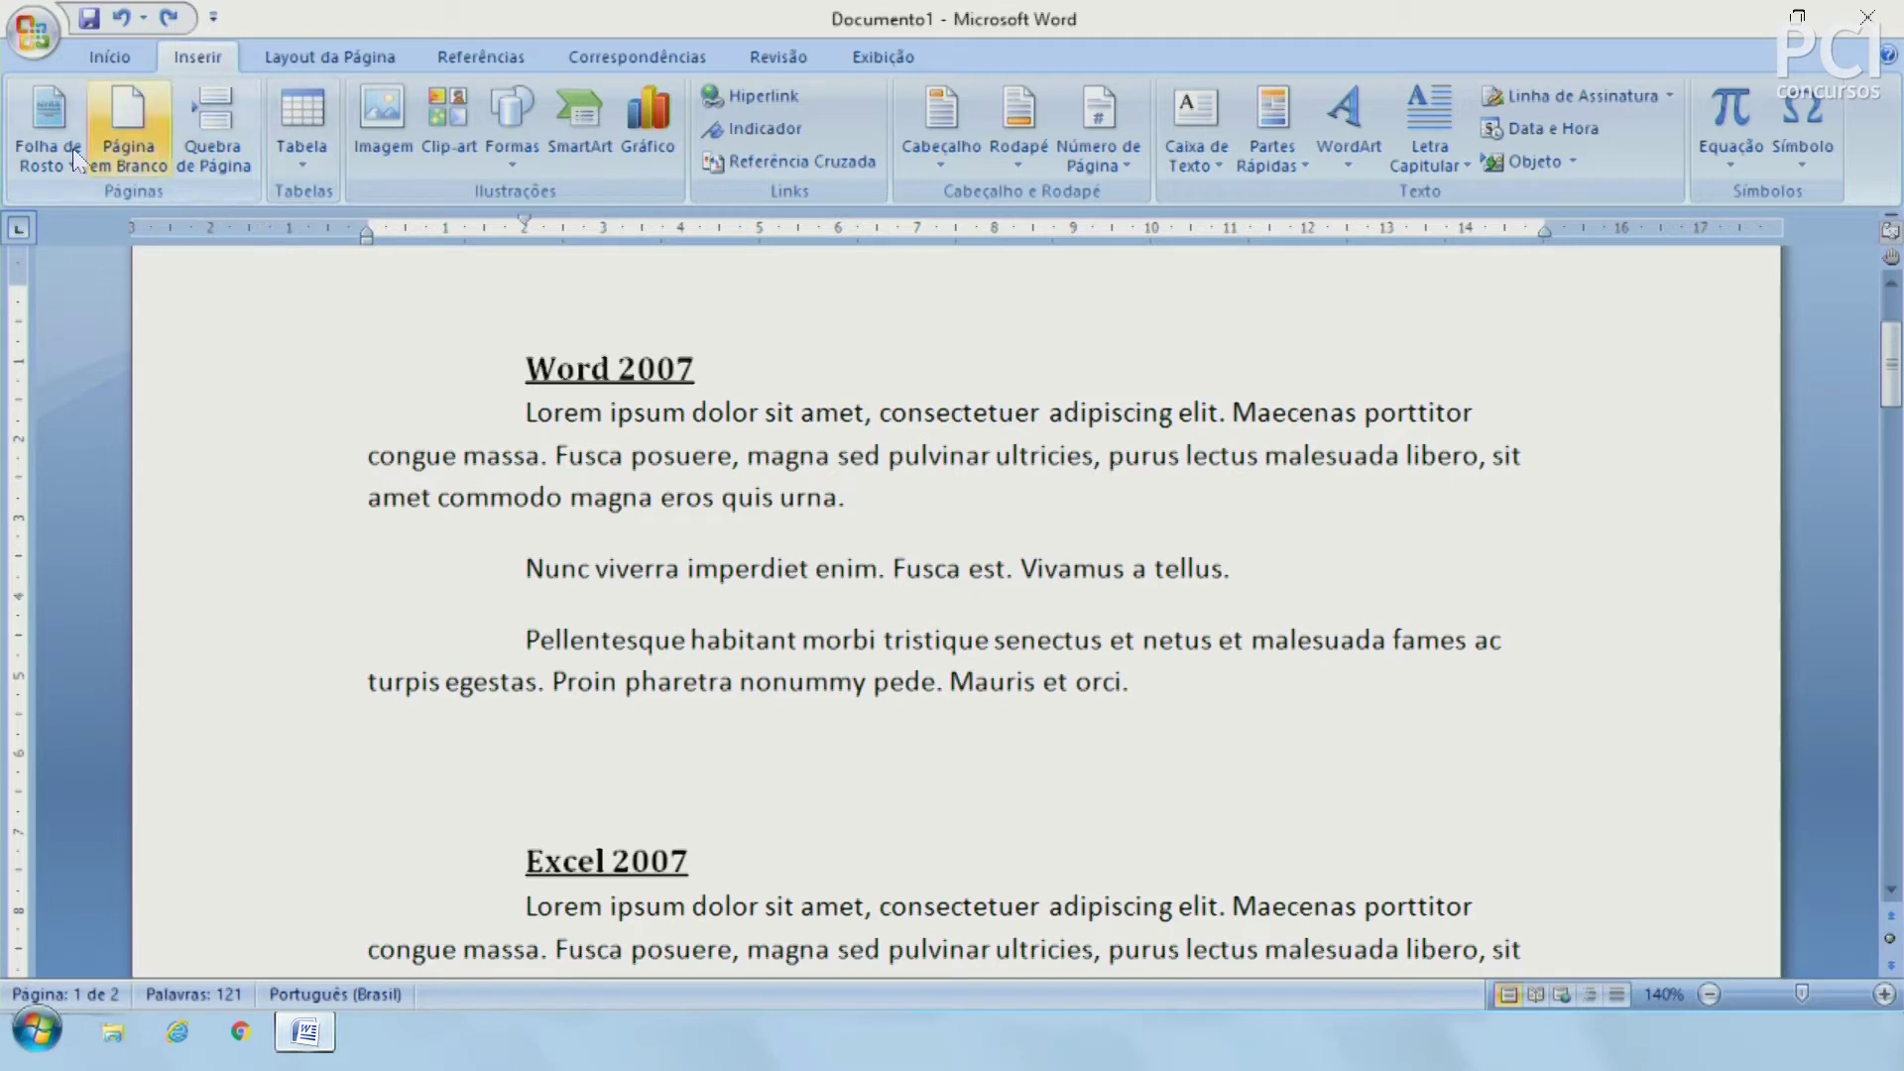
left_click(46, 152)
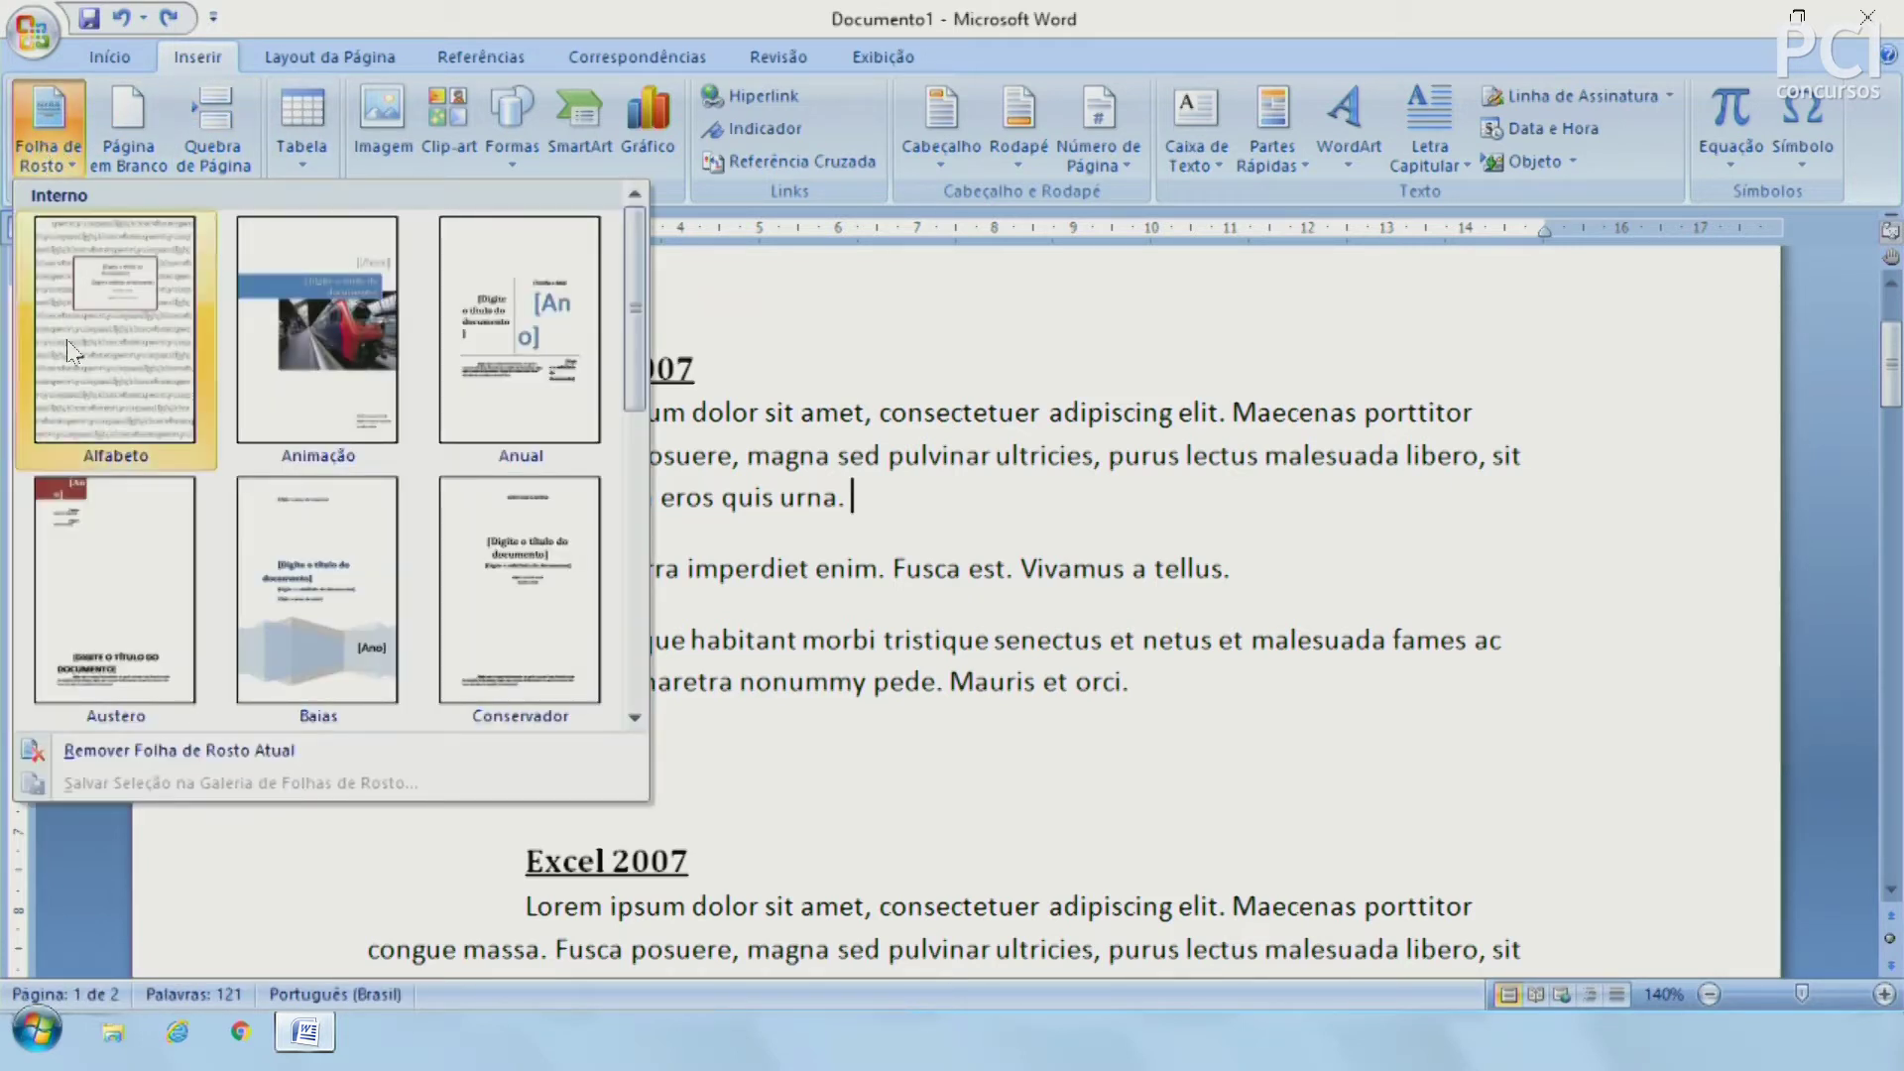
scroll(347, 414, "down", 3)
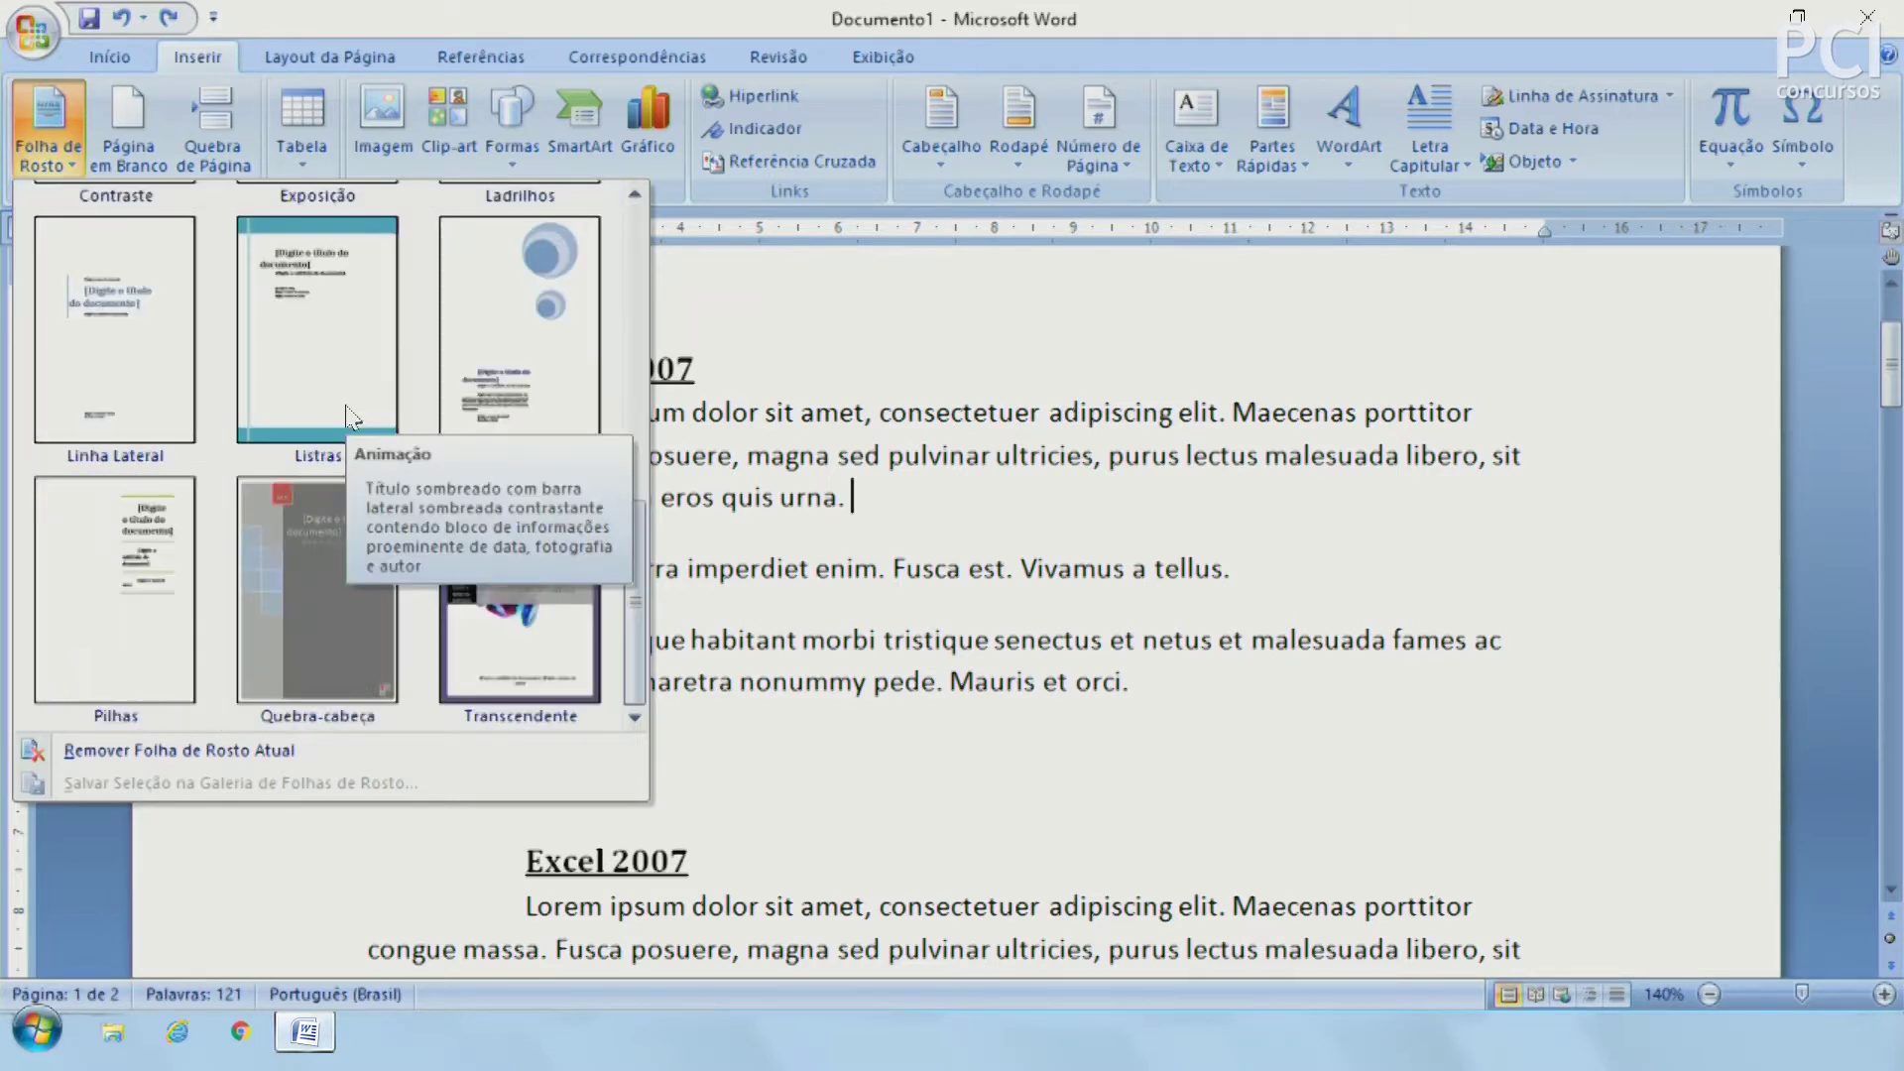
scroll(345, 414, "up", 3)
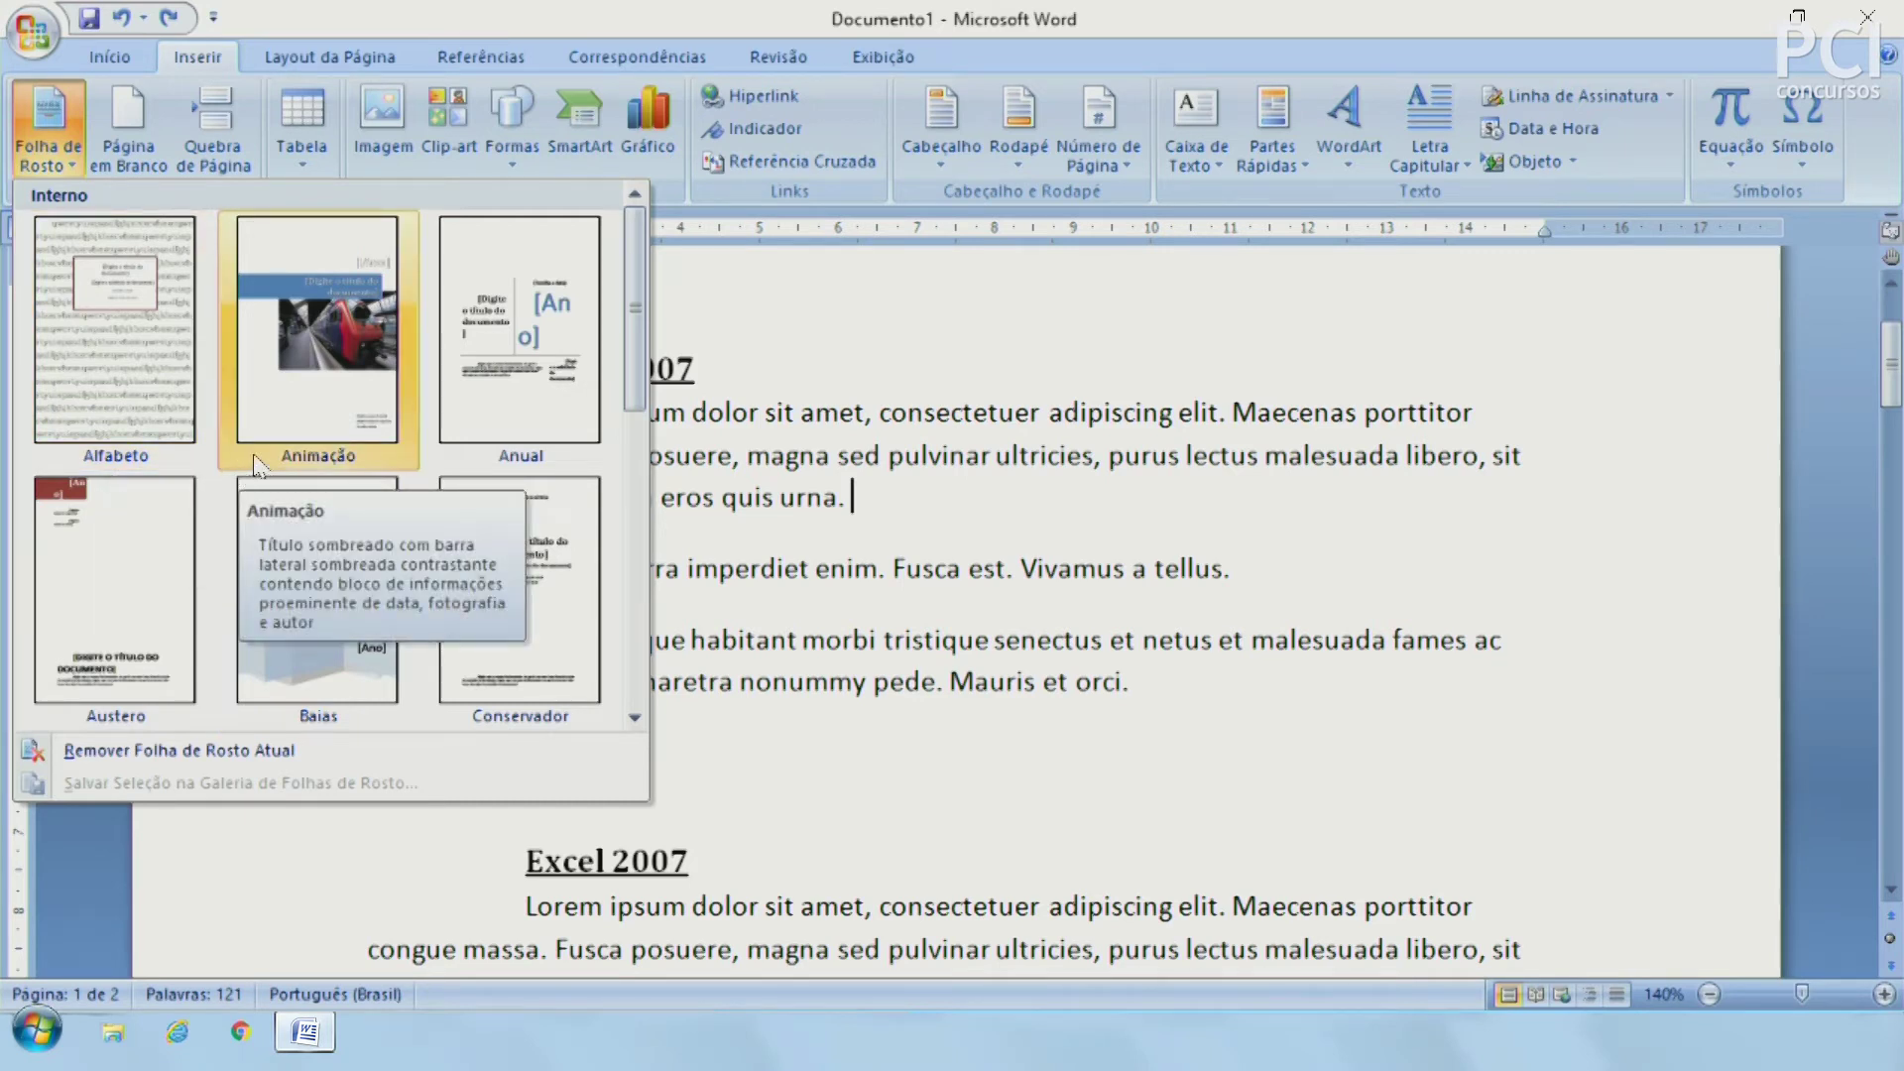
left_click(32, 139)
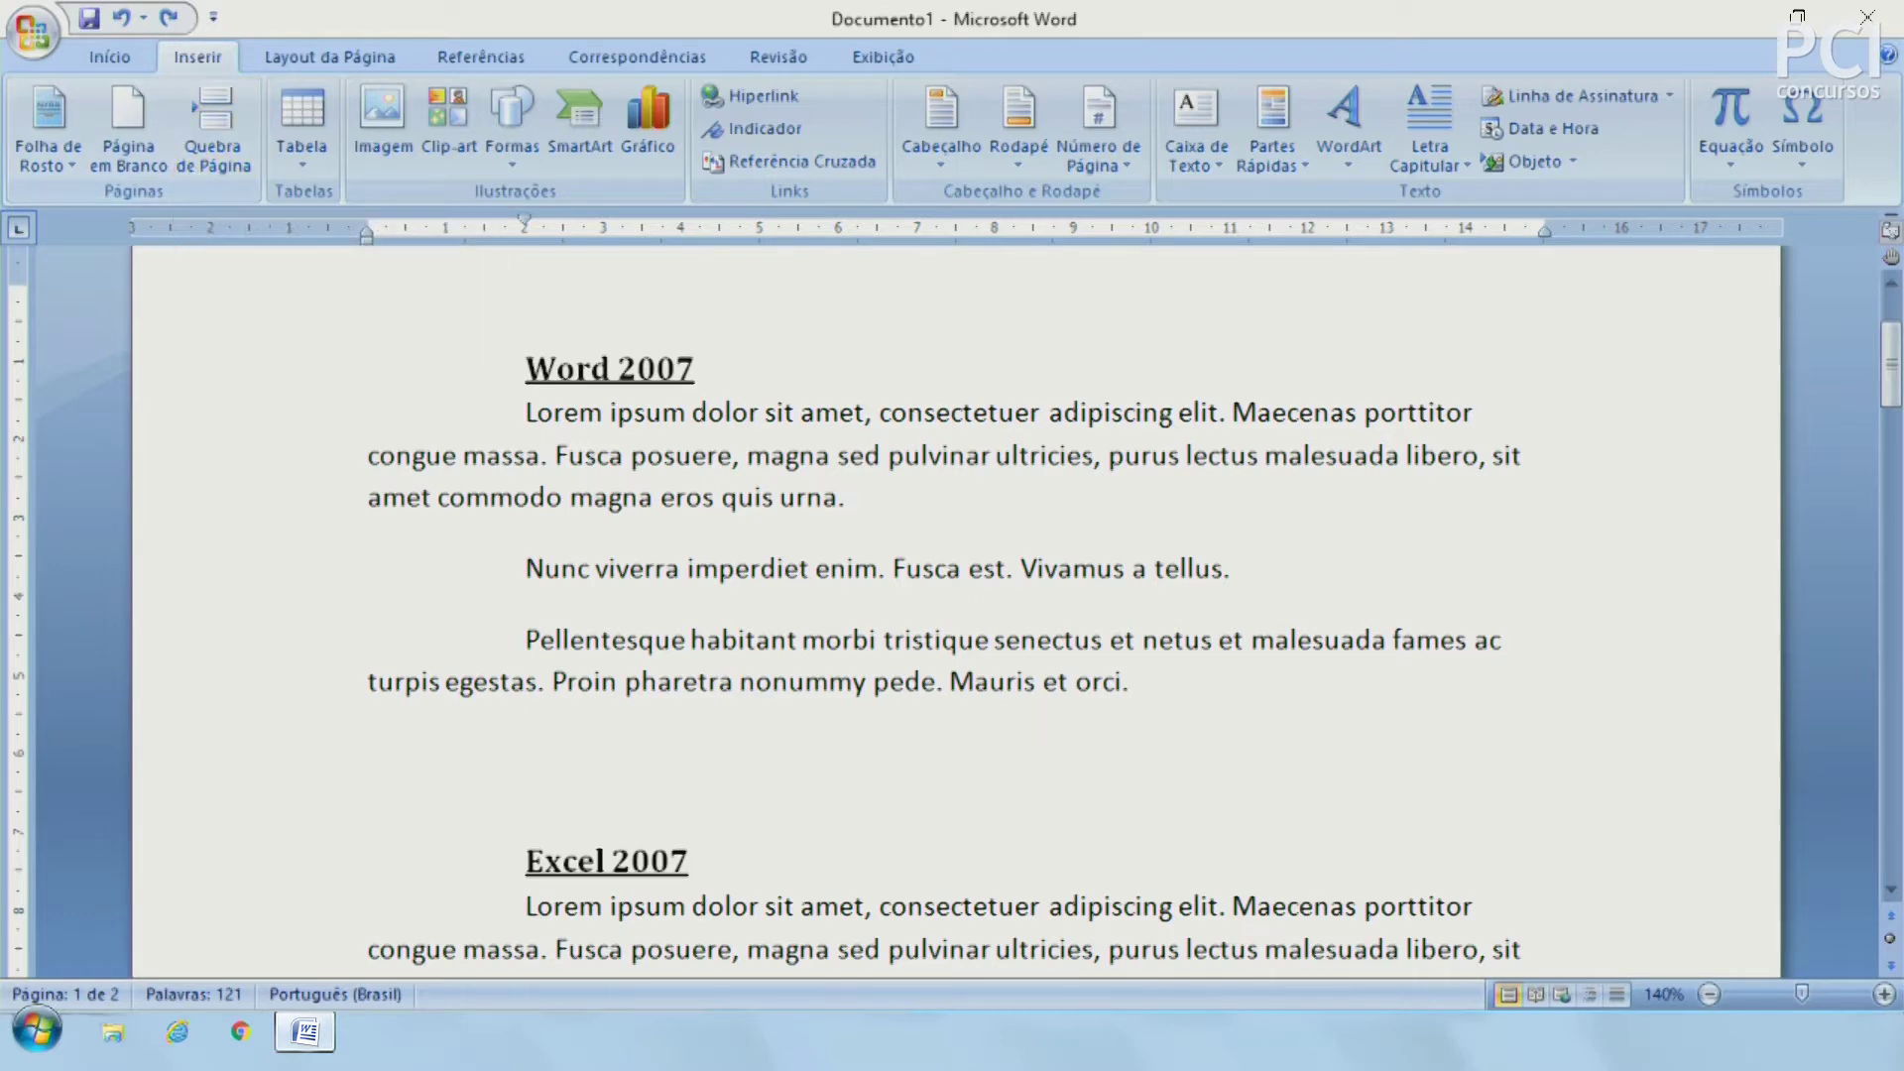
Step: Zoom out to 40% and delete the empty second page with Backspace
left_click(1710, 994)
left_click(1711, 995)
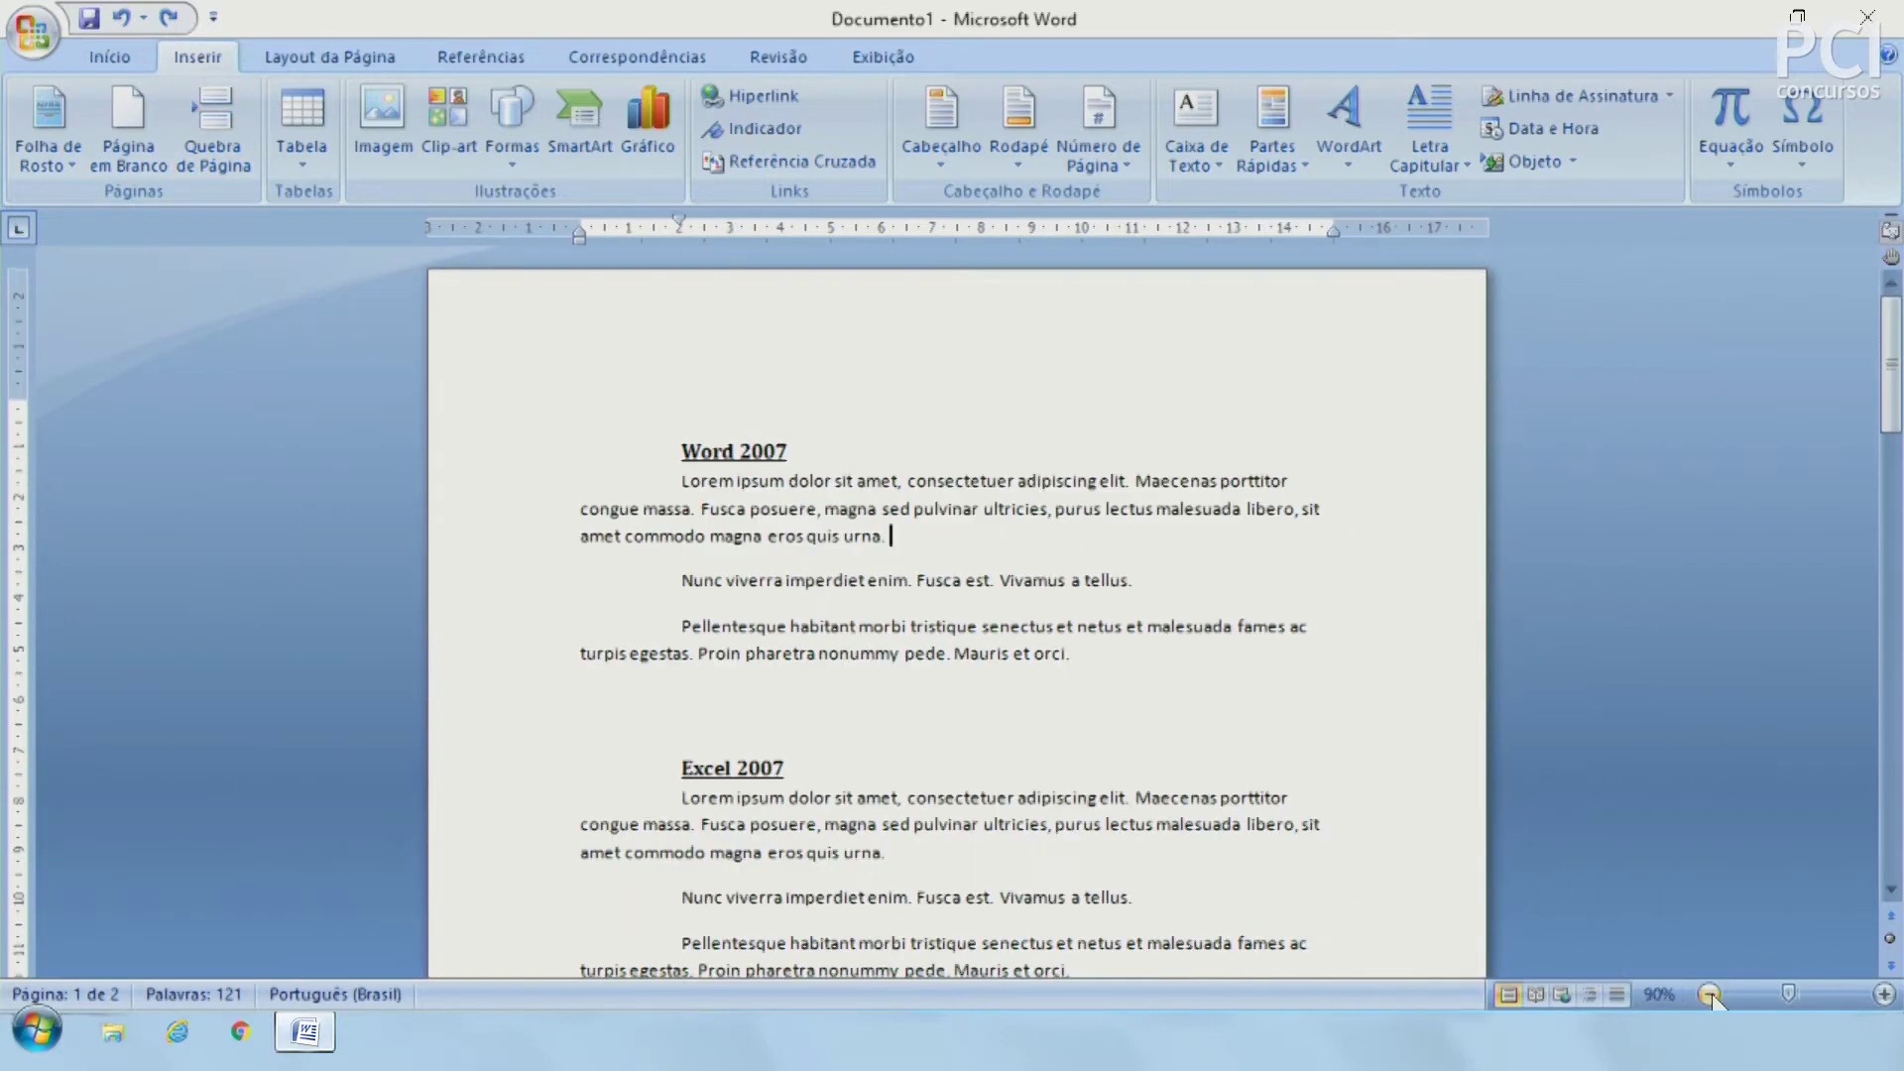
left_click(1711, 995)
left_click(1711, 995)
left_click(1710, 995)
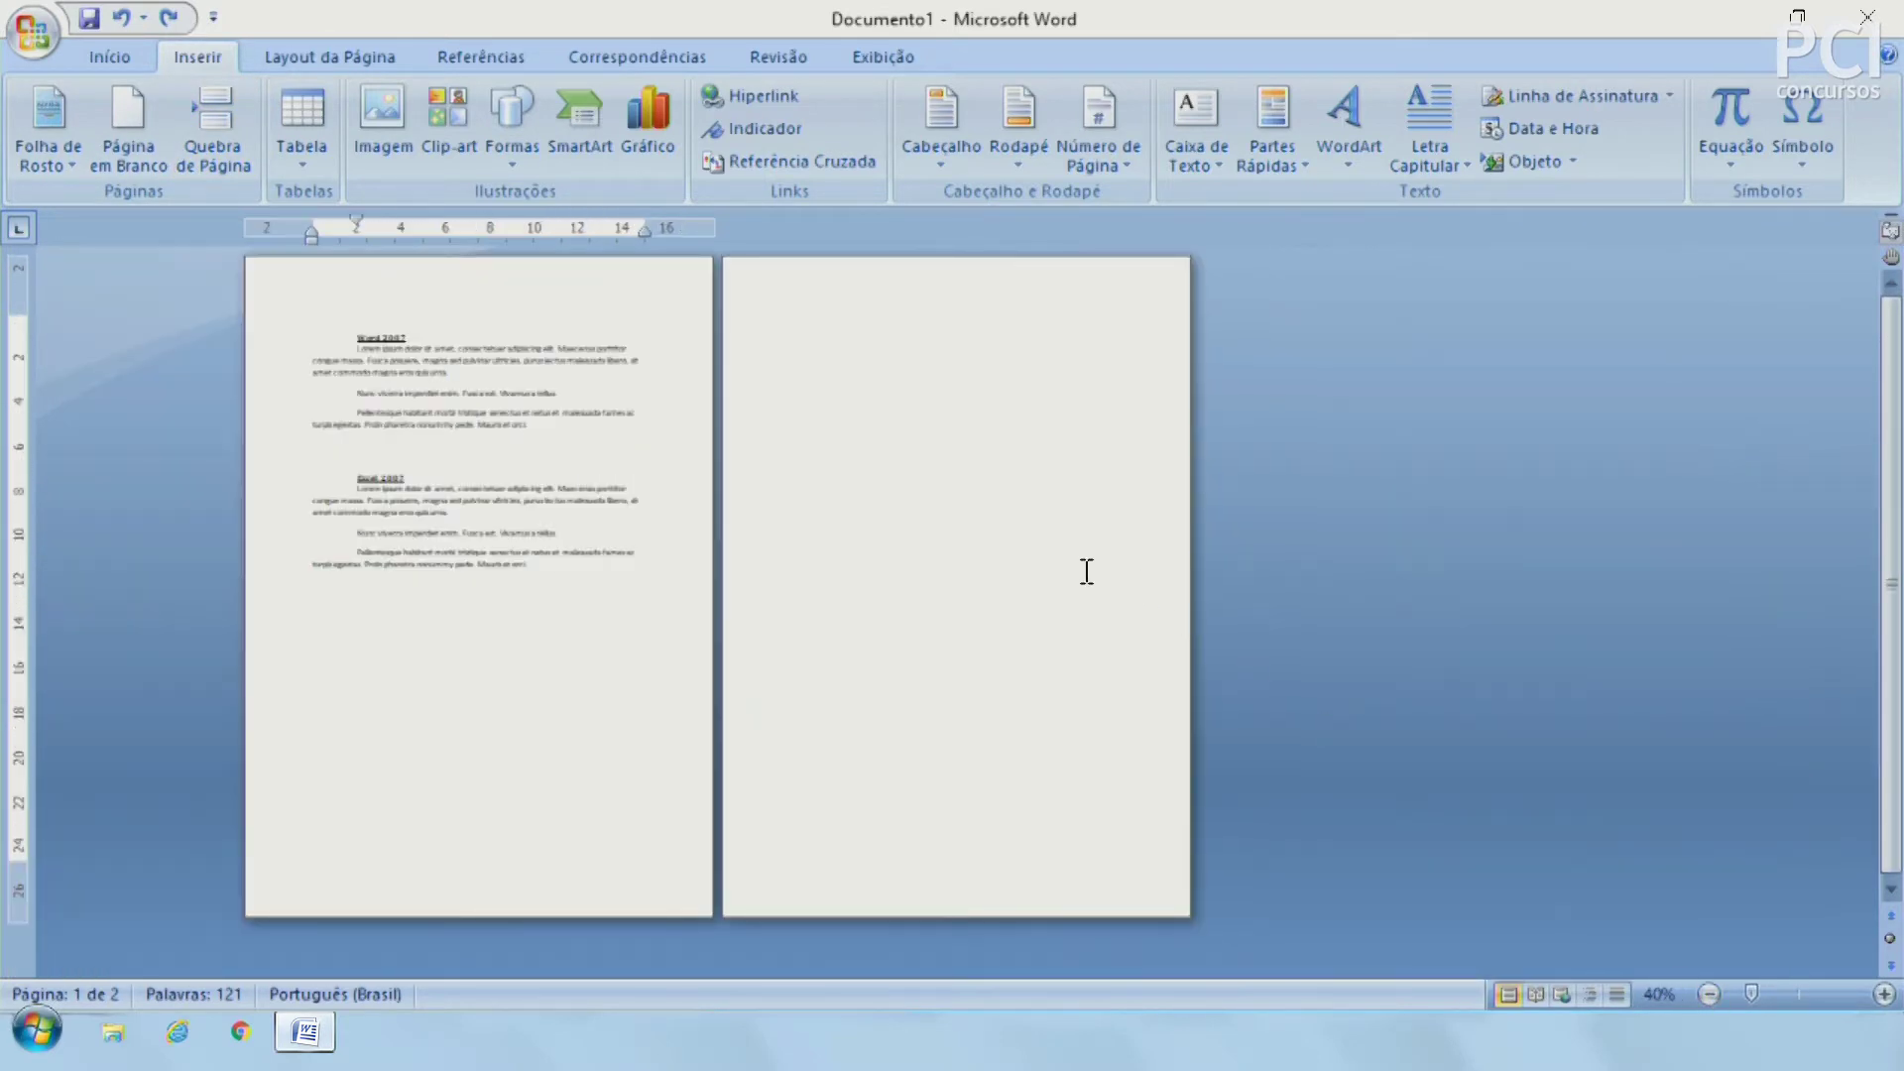
left_click(906, 545)
key("BackSpace")
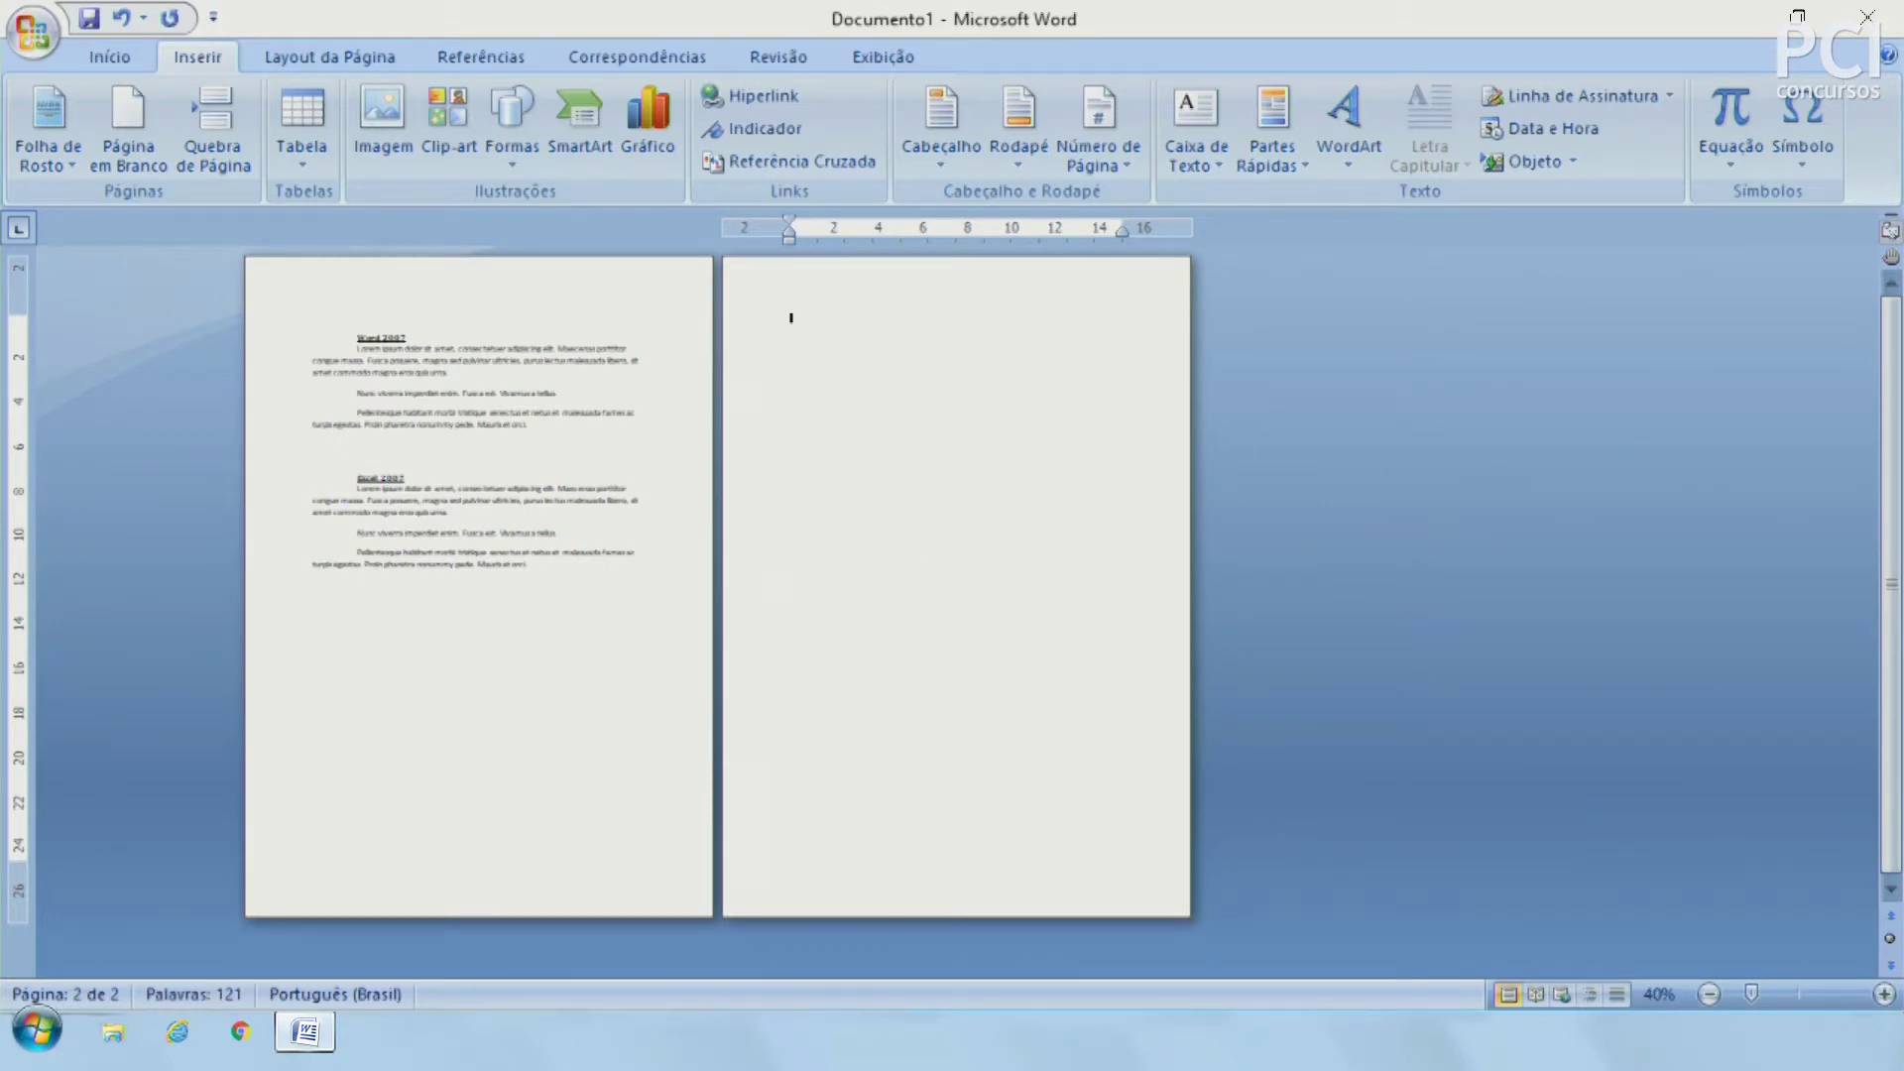
key("BackSpace")
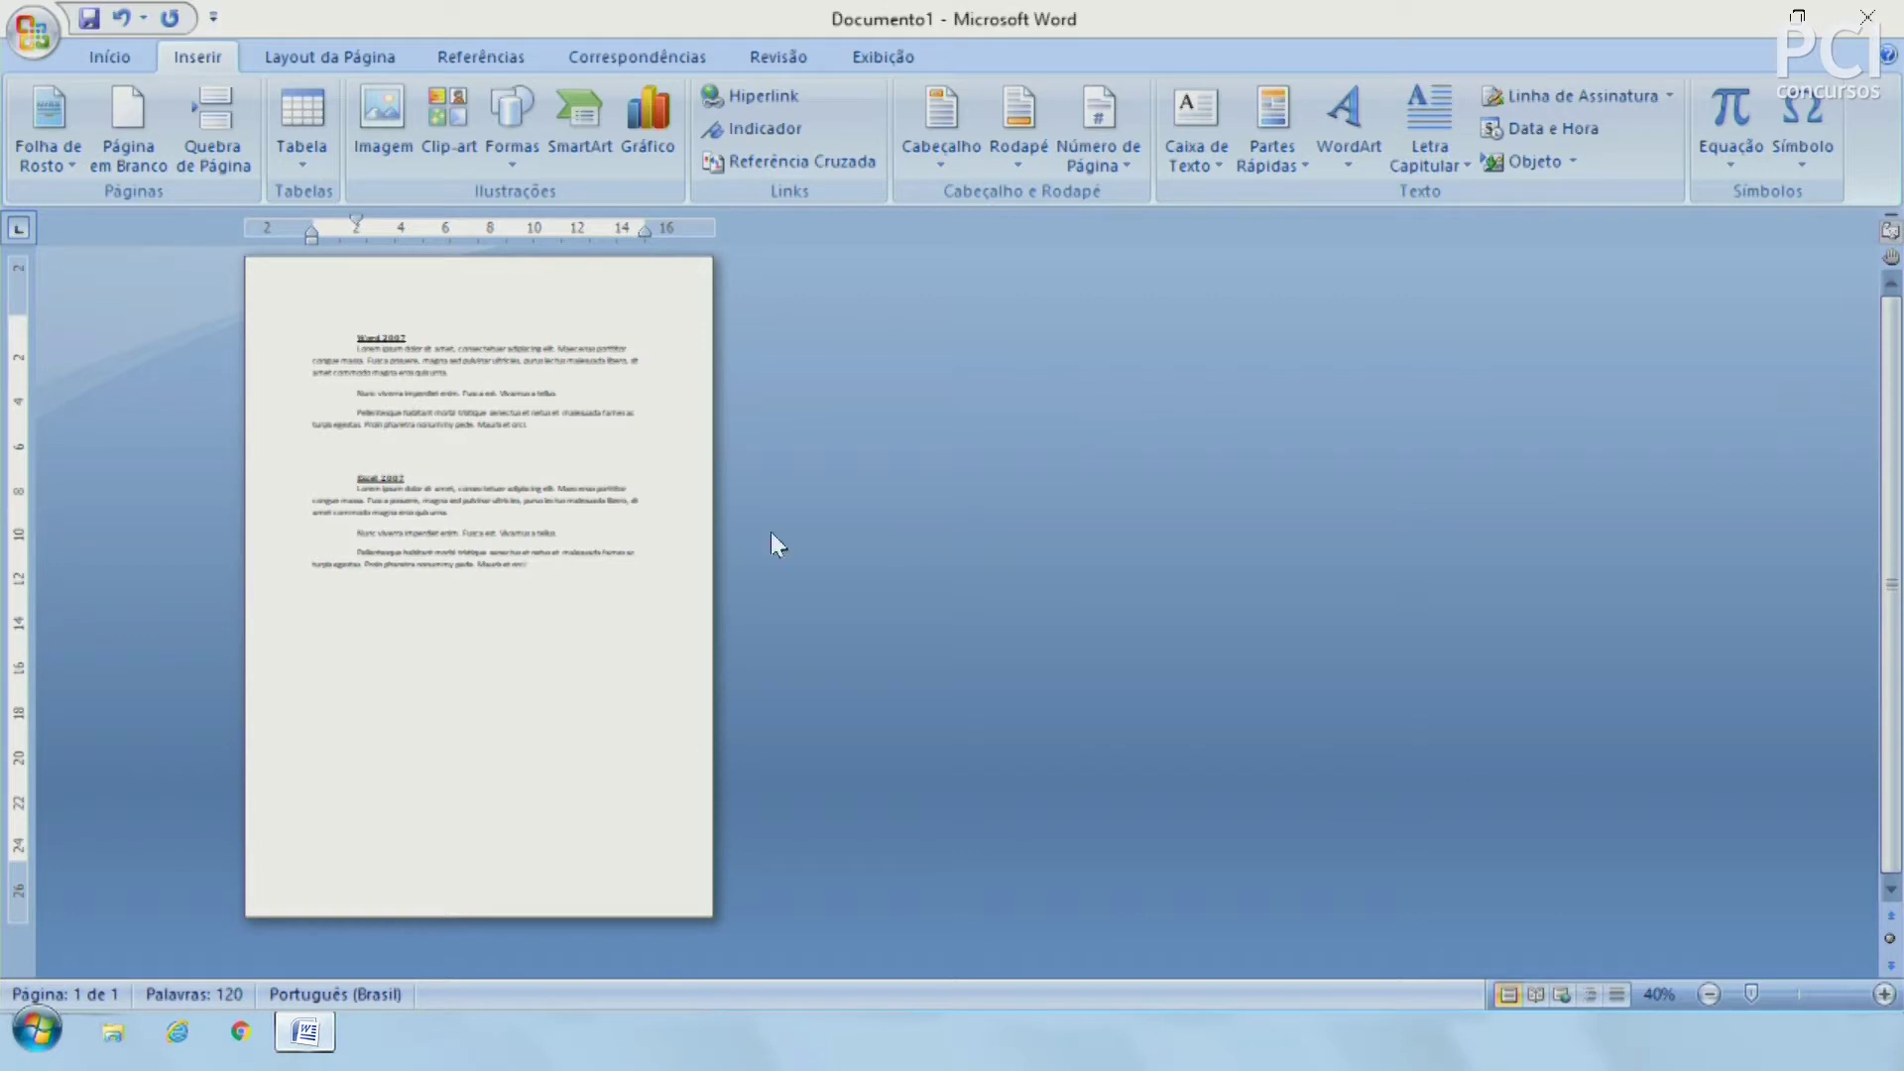
Step: Insert a page break between the sections so Excel 2007 starts on page 2
left_click(383, 443)
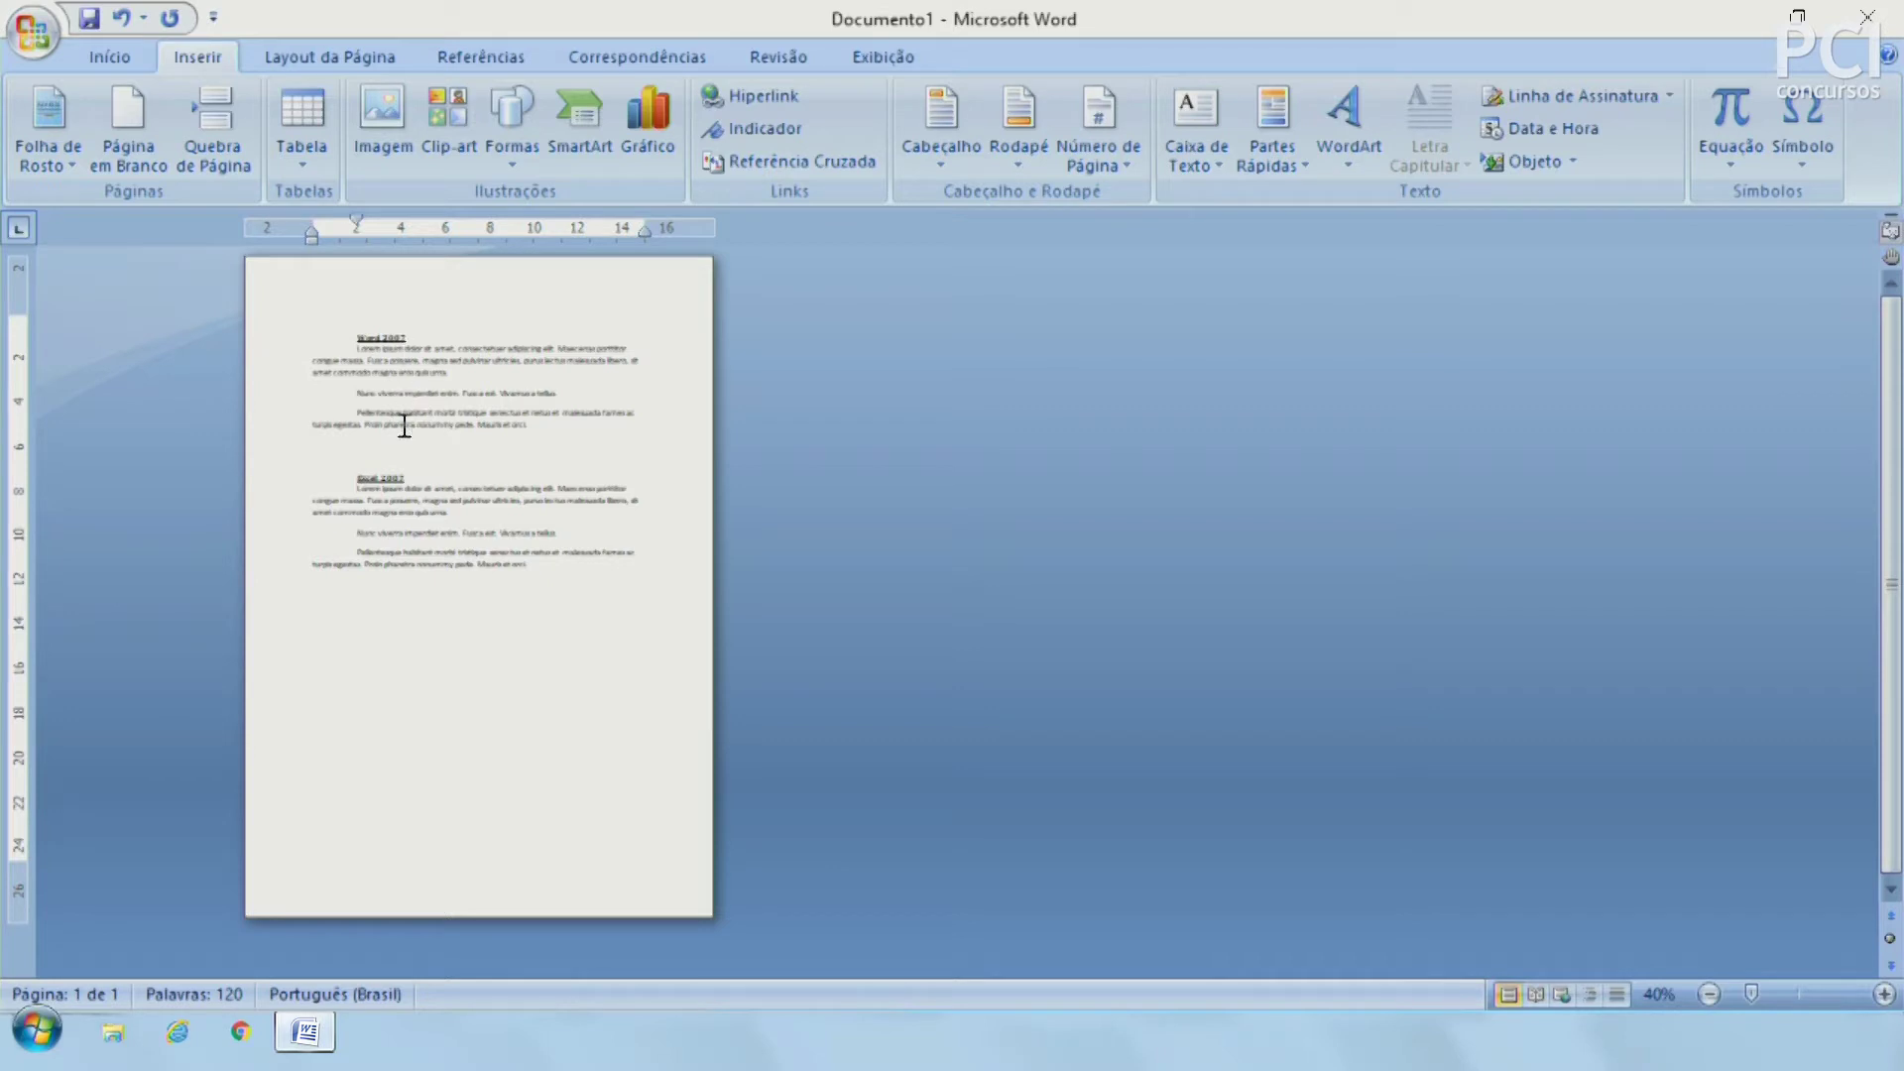
left_click(196, 129)
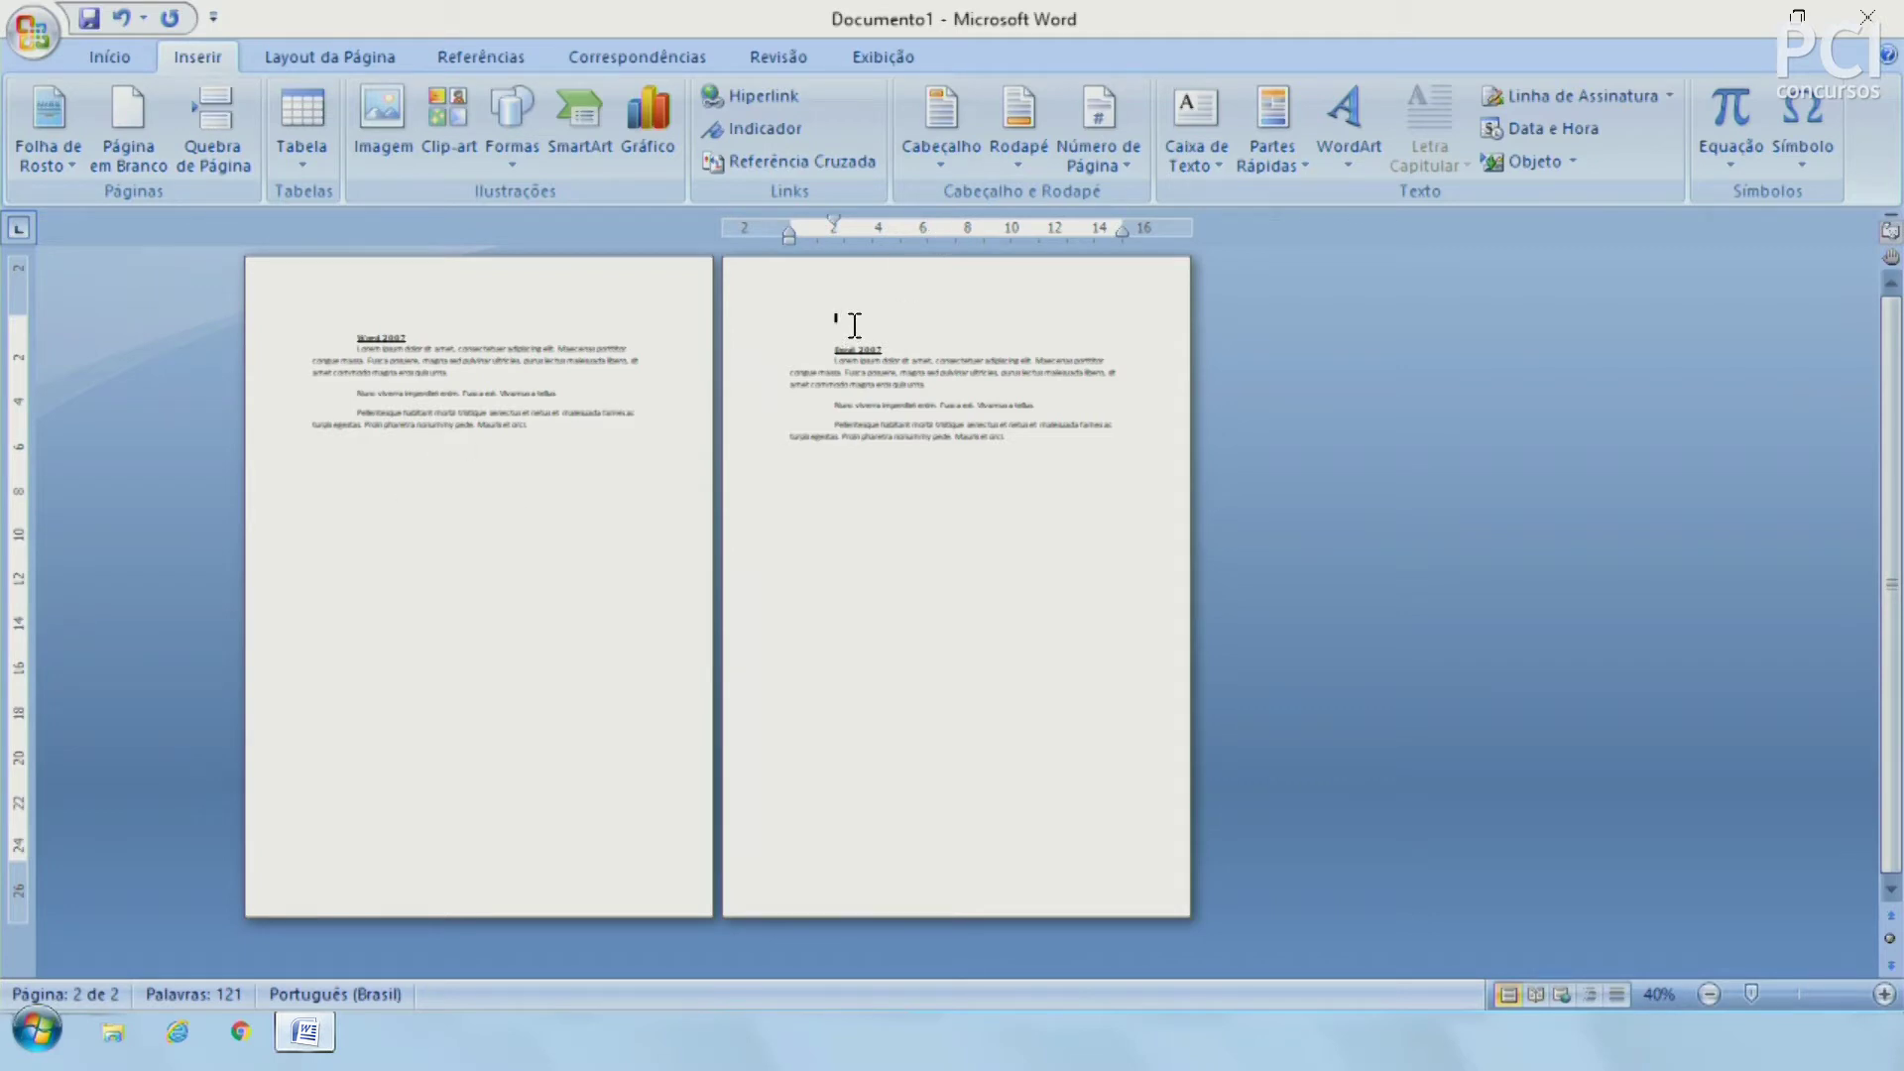
left_click_drag(853, 336, 871, 497)
left_click(1024, 620)
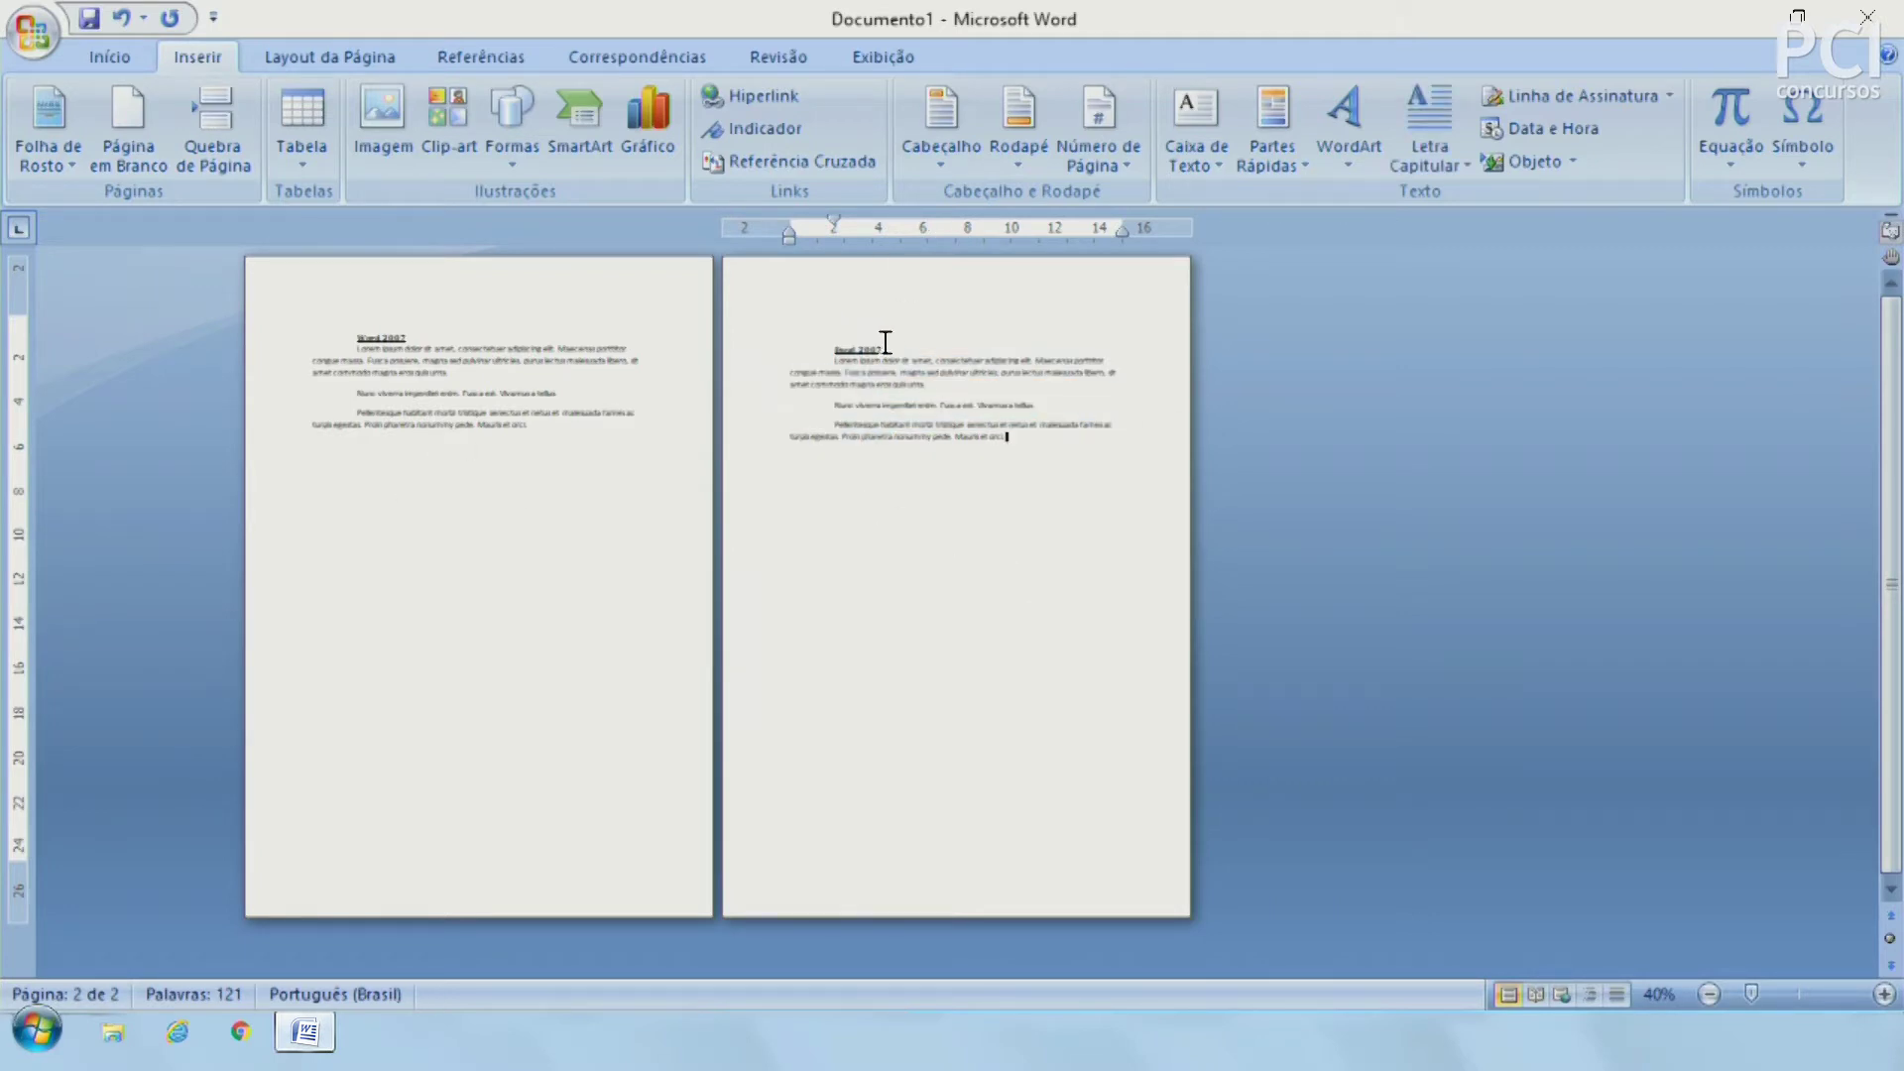
left_click_drag(854, 325, 867, 493)
left_click(974, 648)
left_click(533, 543)
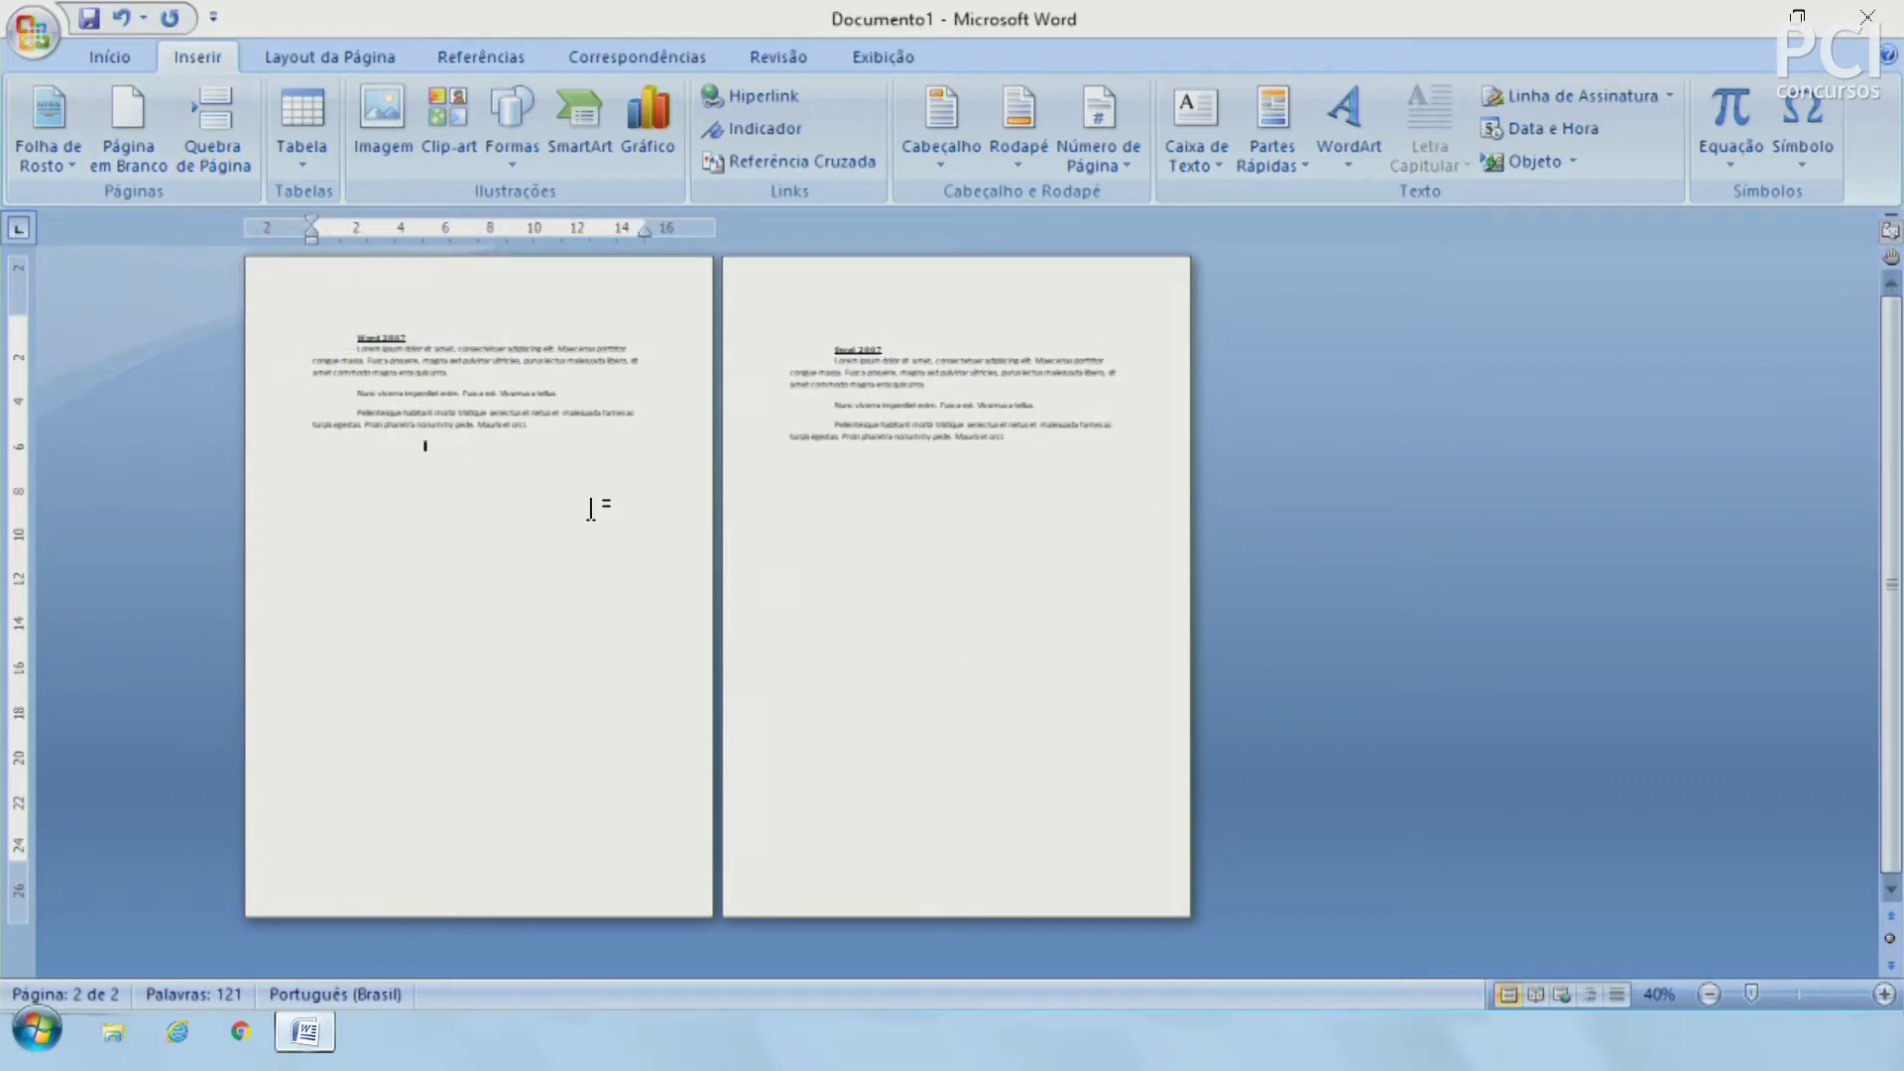
Step: Delete the page break and undo the accidental deletion of the heading's first letter
key("Delete")
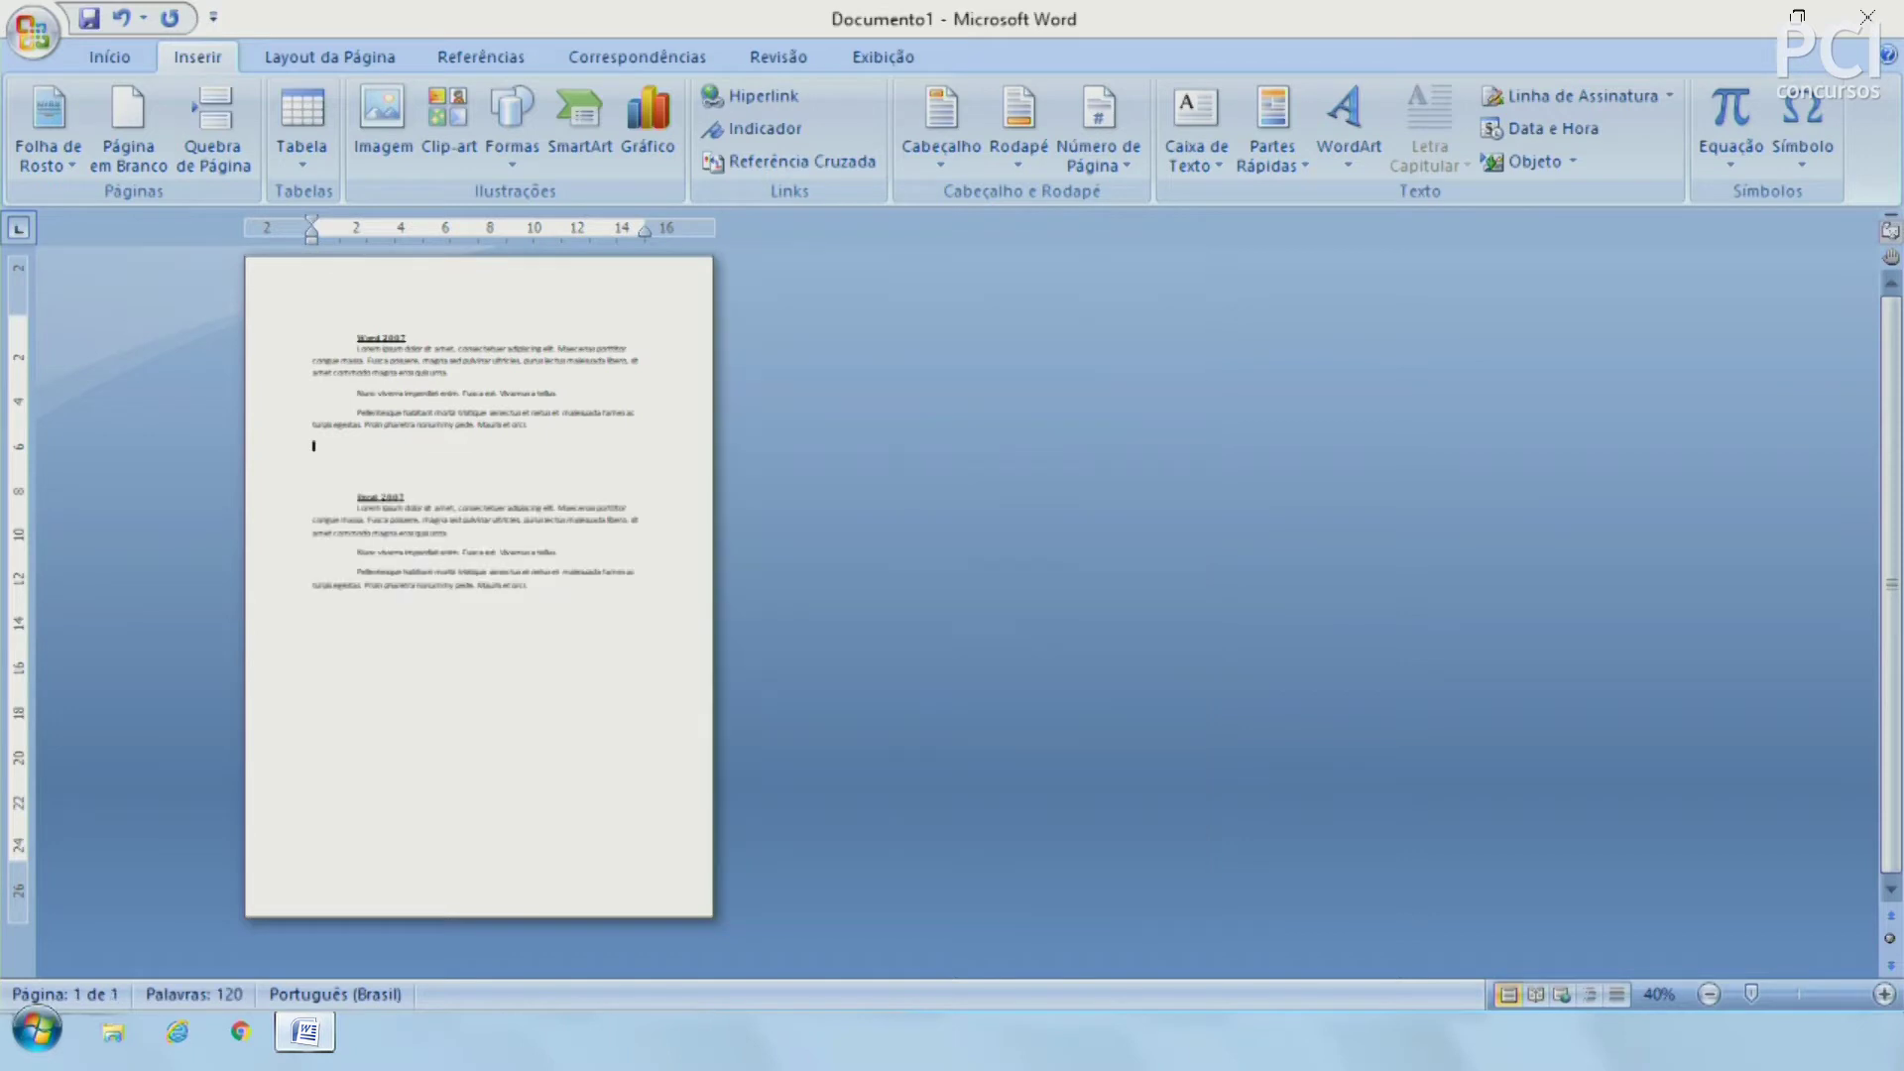
key("BackSpace")
key("BackSpace")
key("ctrl+z")
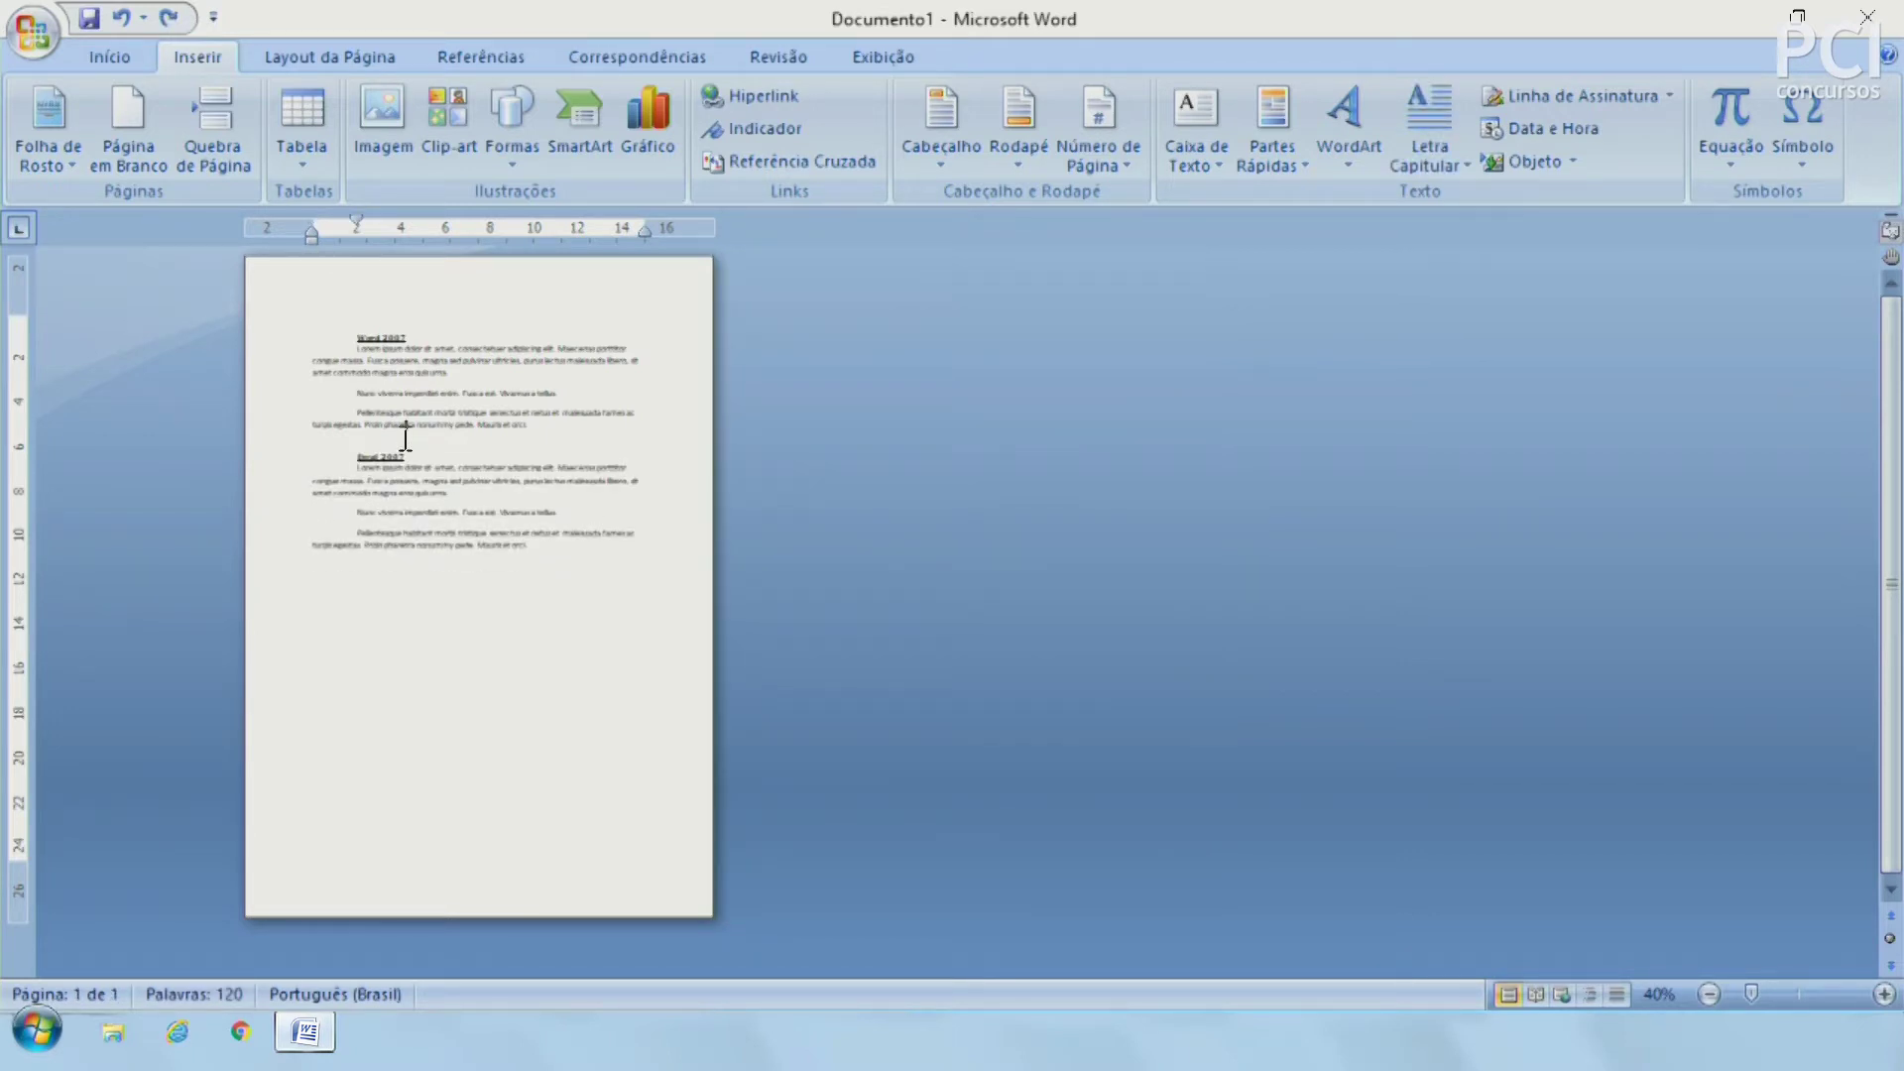
Step: Add blank lines above Excel 2007 until the section moves to page 2
left_click(567, 432)
key("Return")
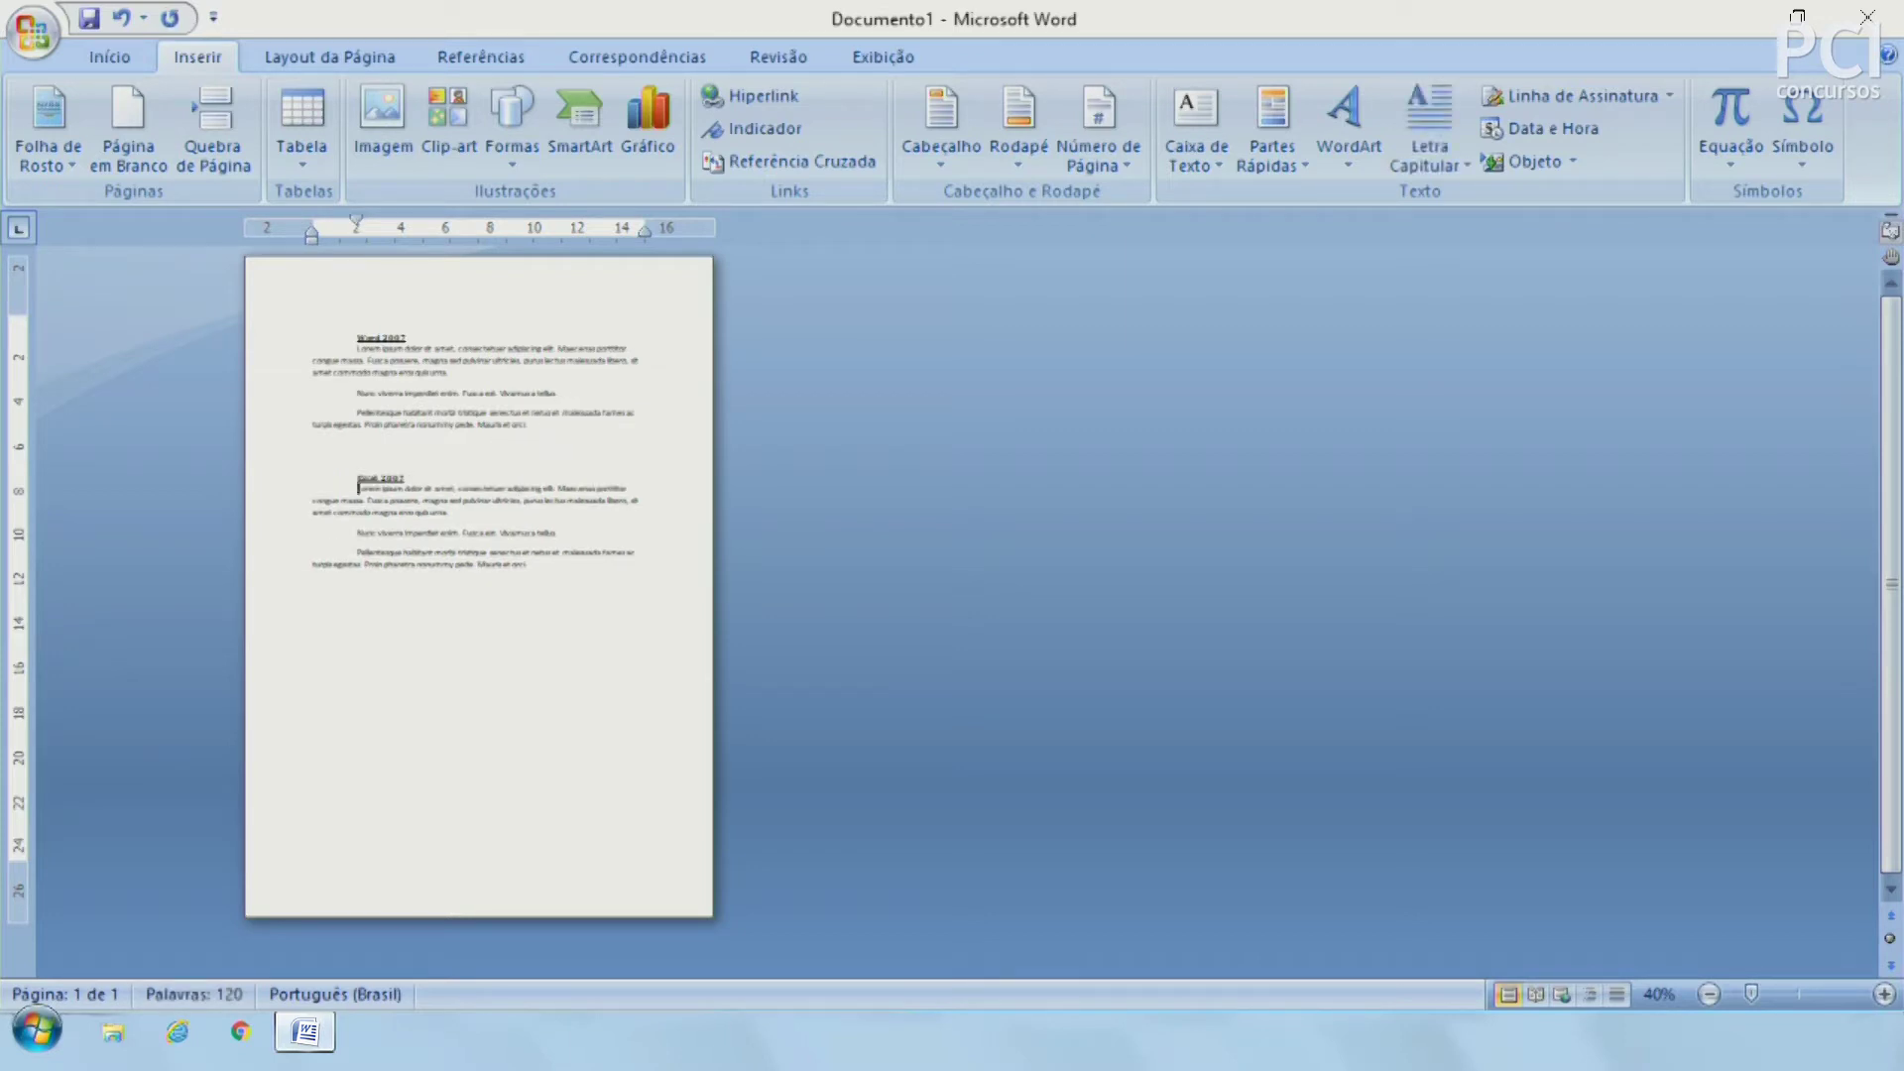
left_click_drag(571, 567, 348, 486)
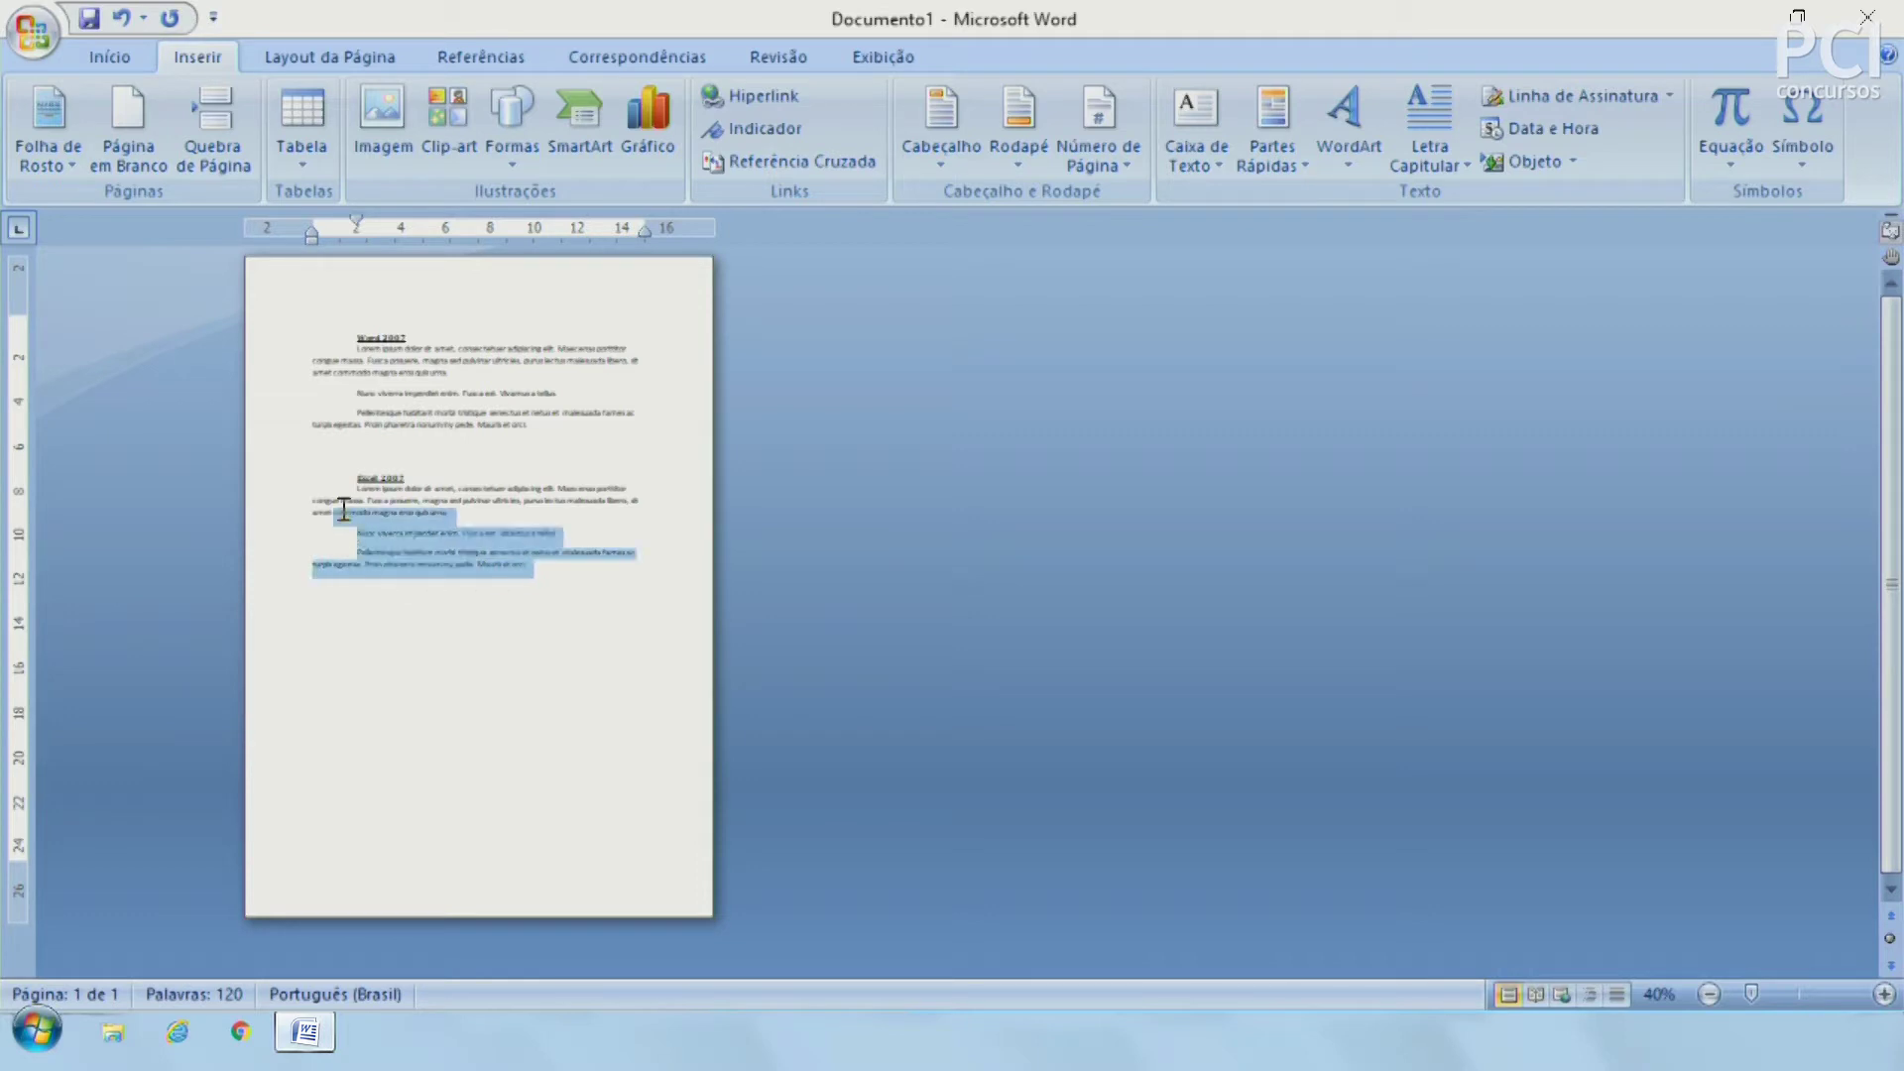
left_click(378, 460)
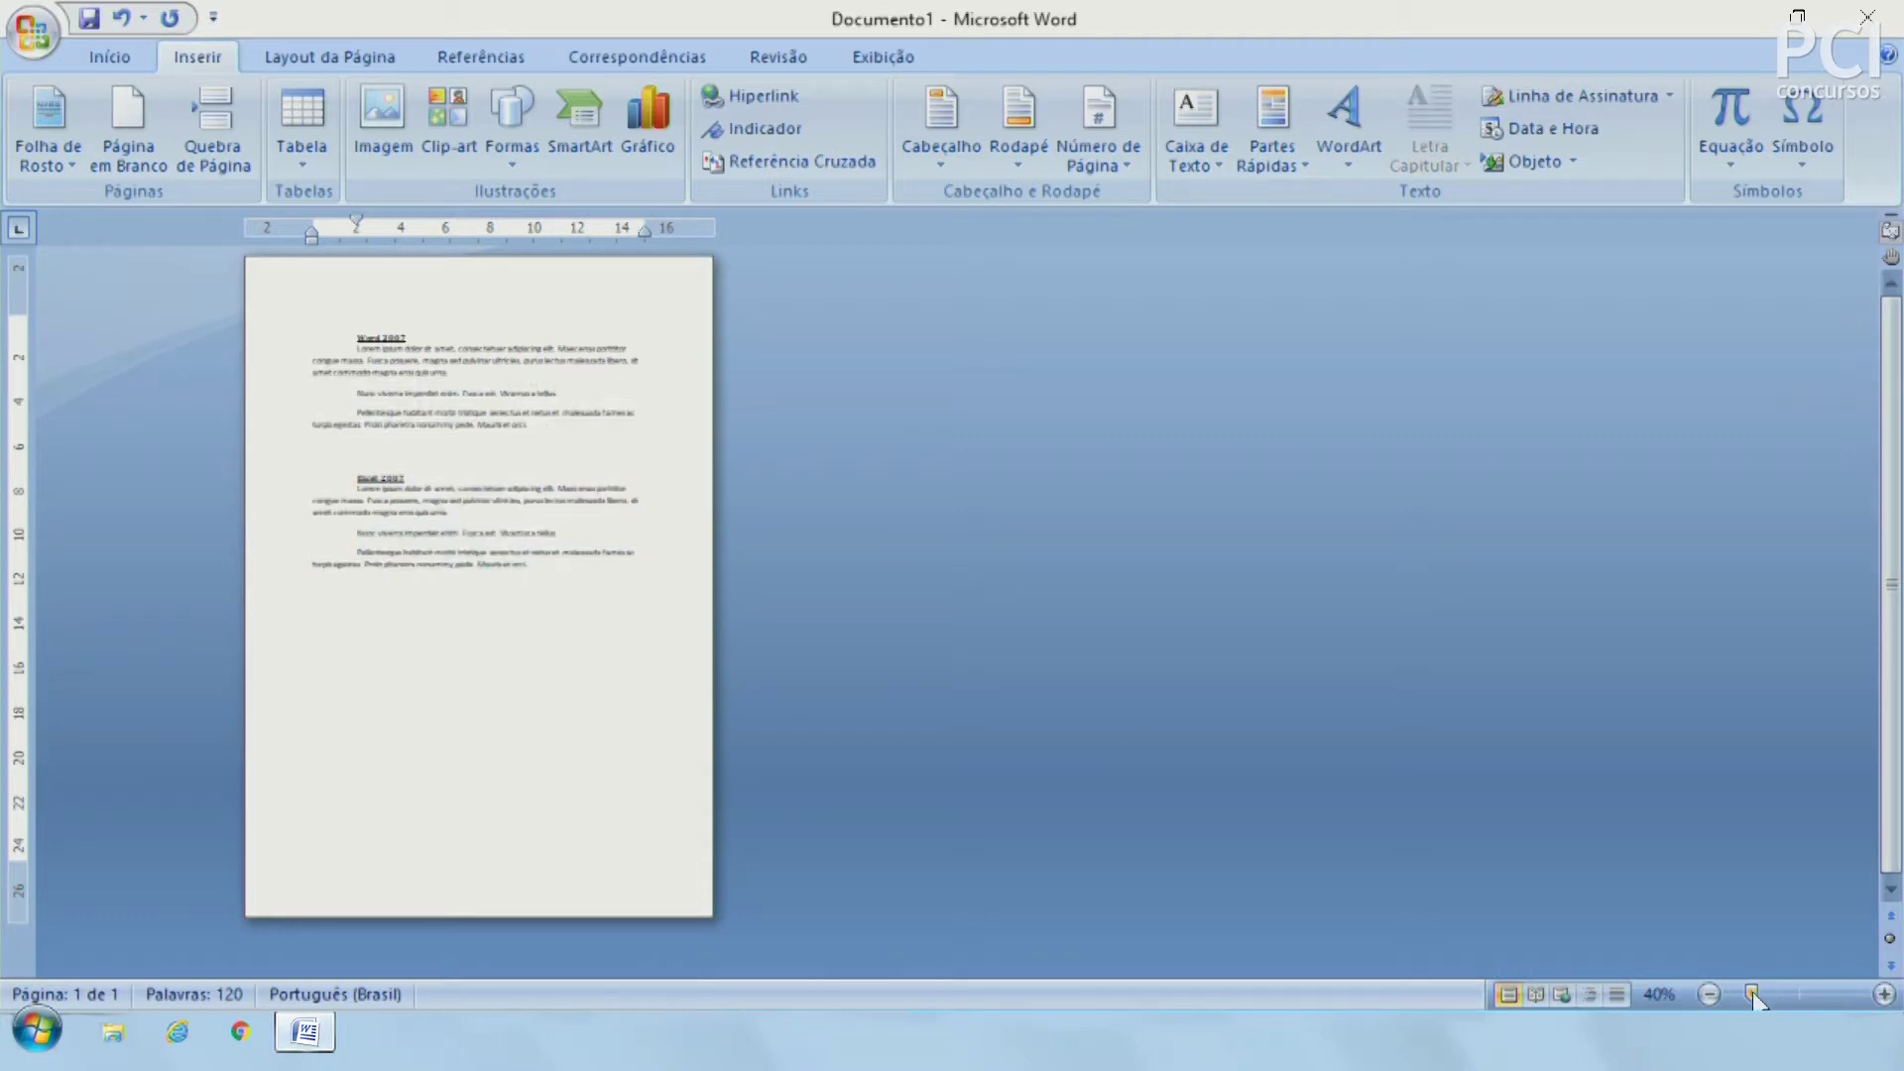
left_click_drag(1751, 995, 1753, 998)
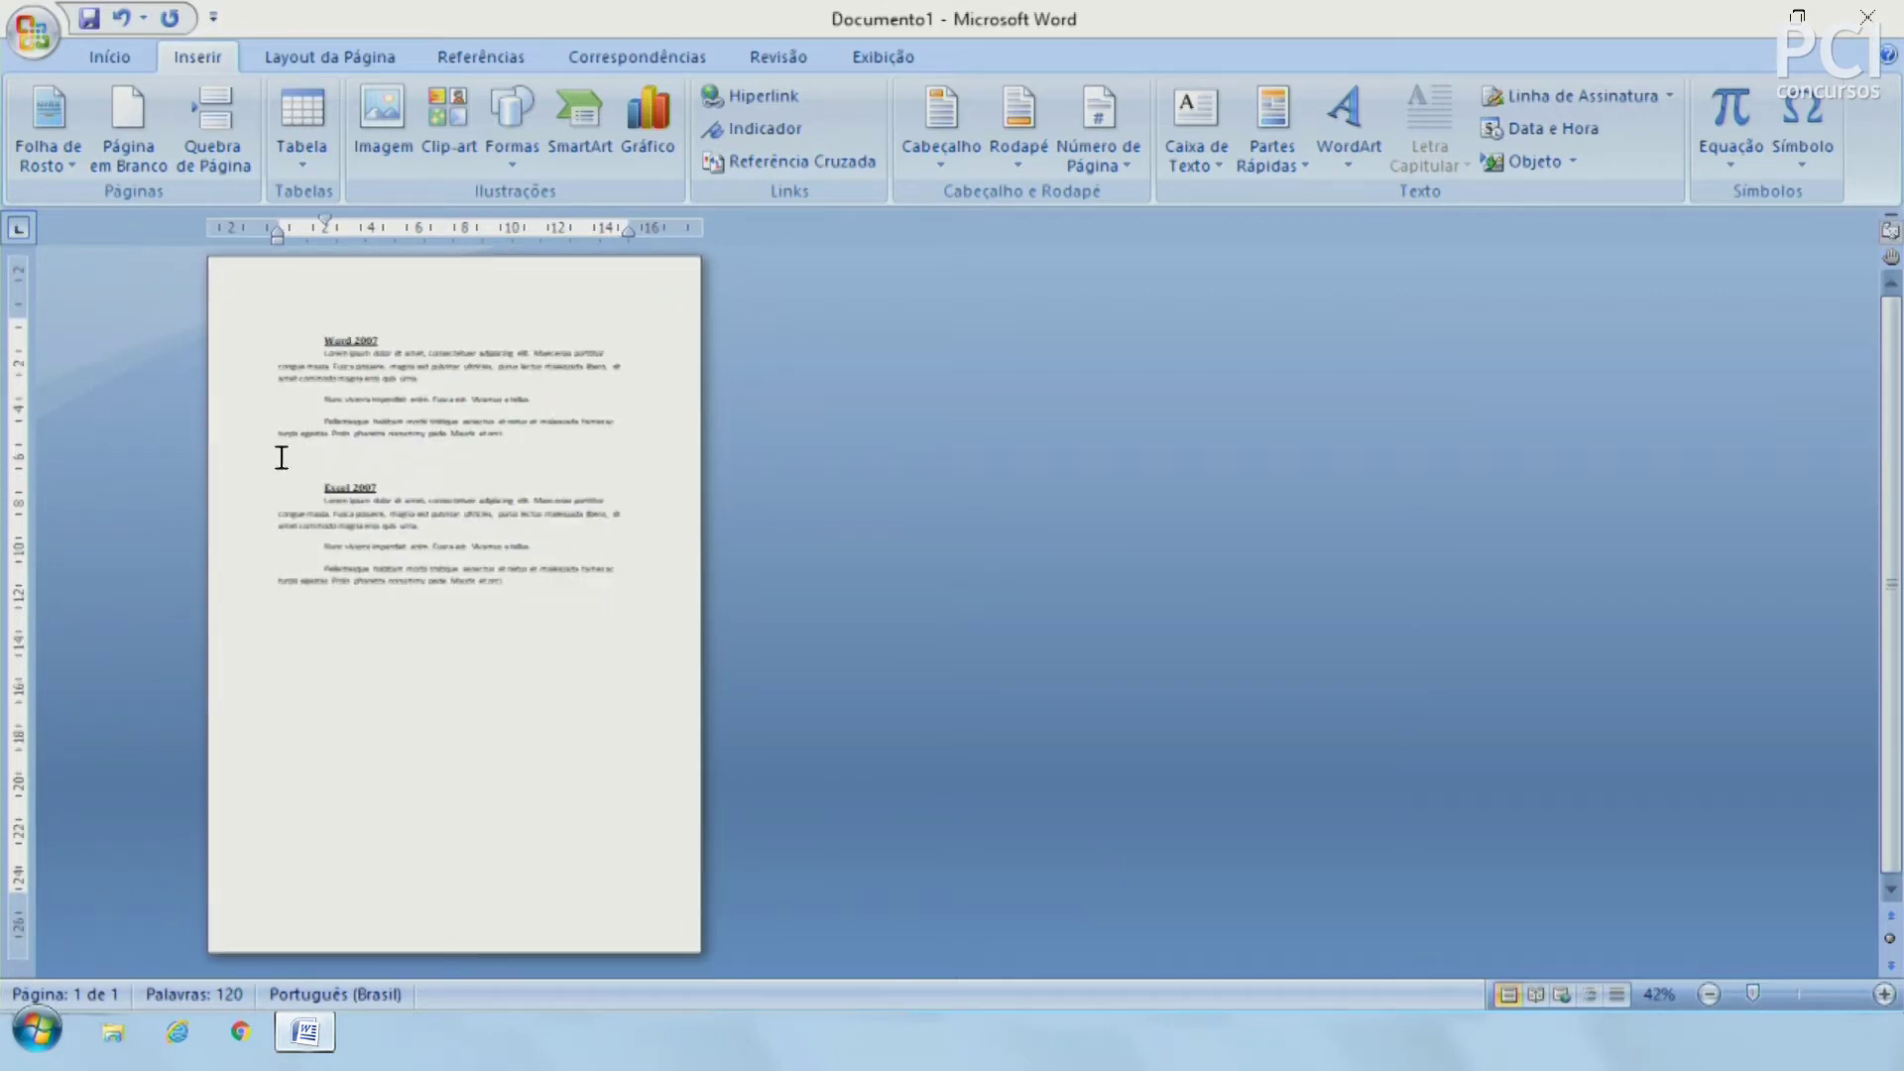
key("Return")
key("Return")
key("Return")
key("Return")
key("Return")
key("Return")
key("Return")
key("Return")
key("Return")
key("Return")
key("Return")
key("Return")
key("Return")
key("Return")
key("Return")
key("Return")
key("Return")
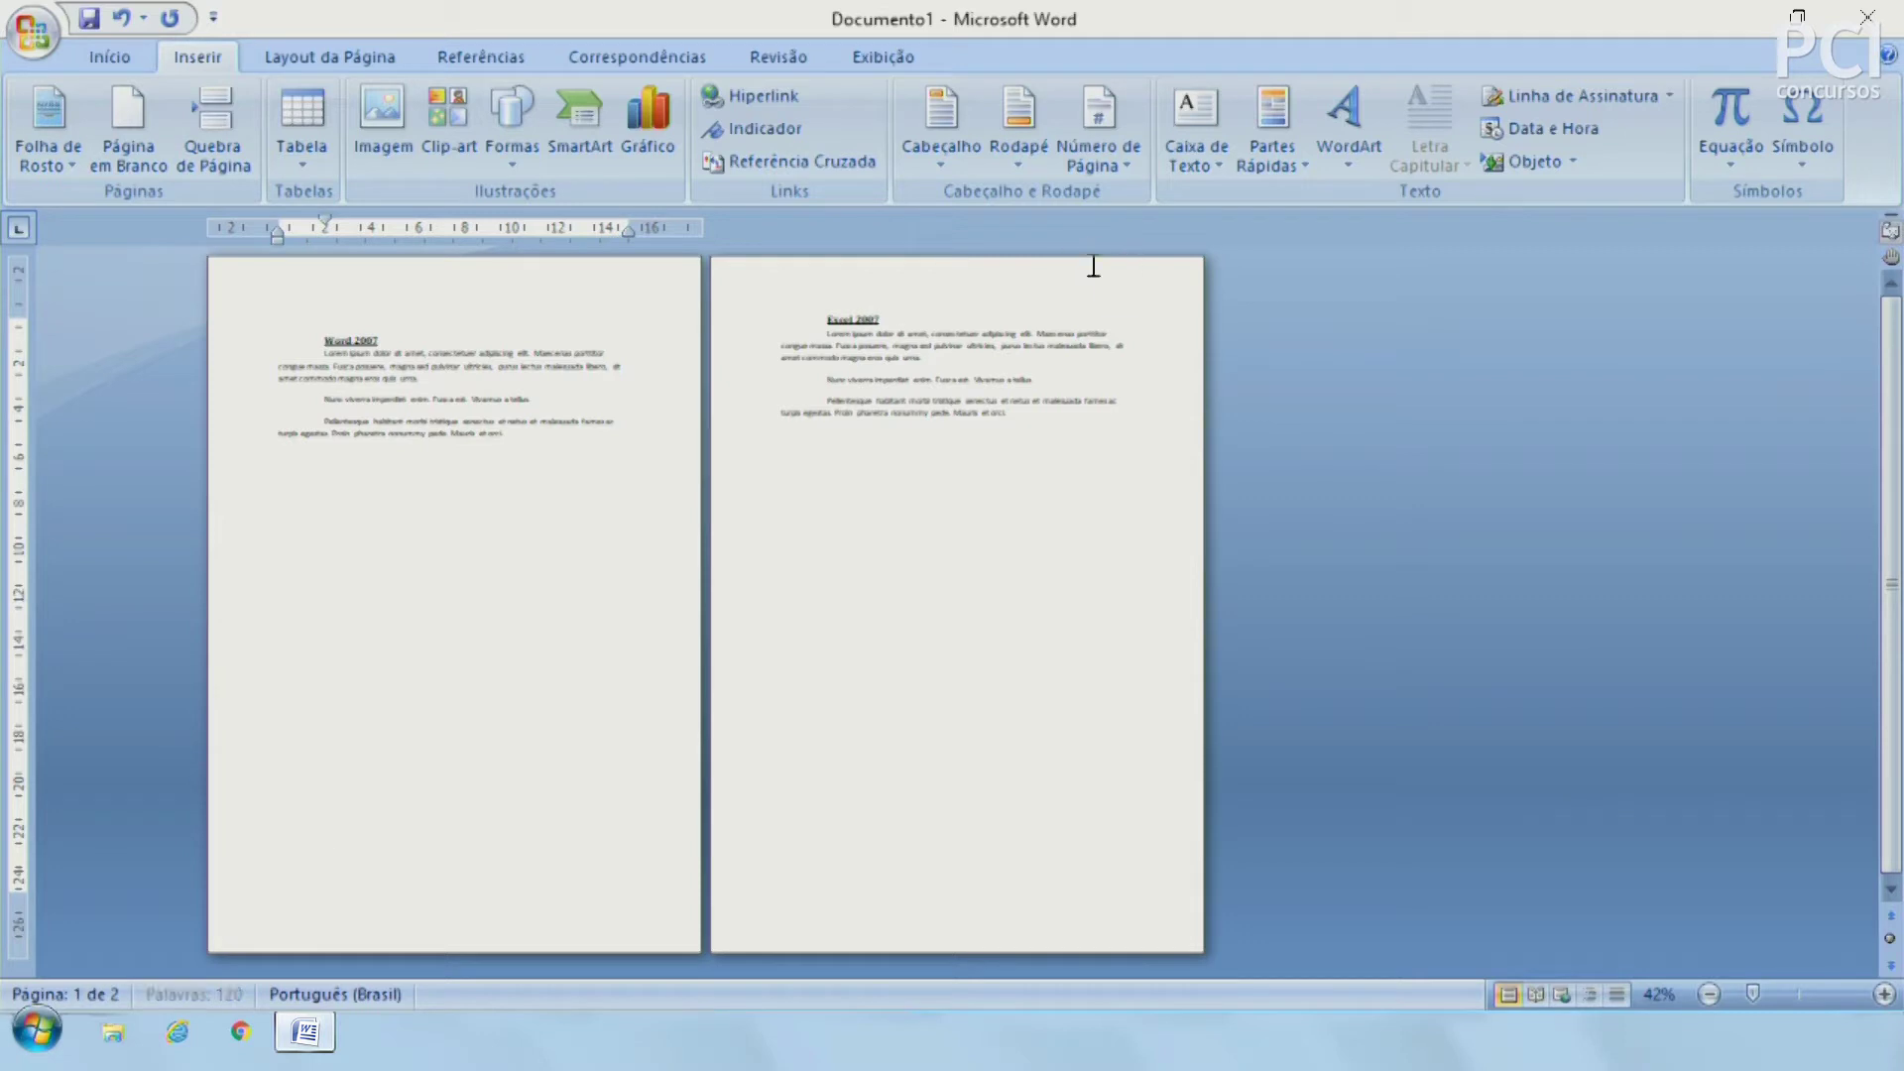
Step: Review the text on both pages, then return to the Home tab
left_click_drag(829, 337, 995, 523)
left_click(996, 524)
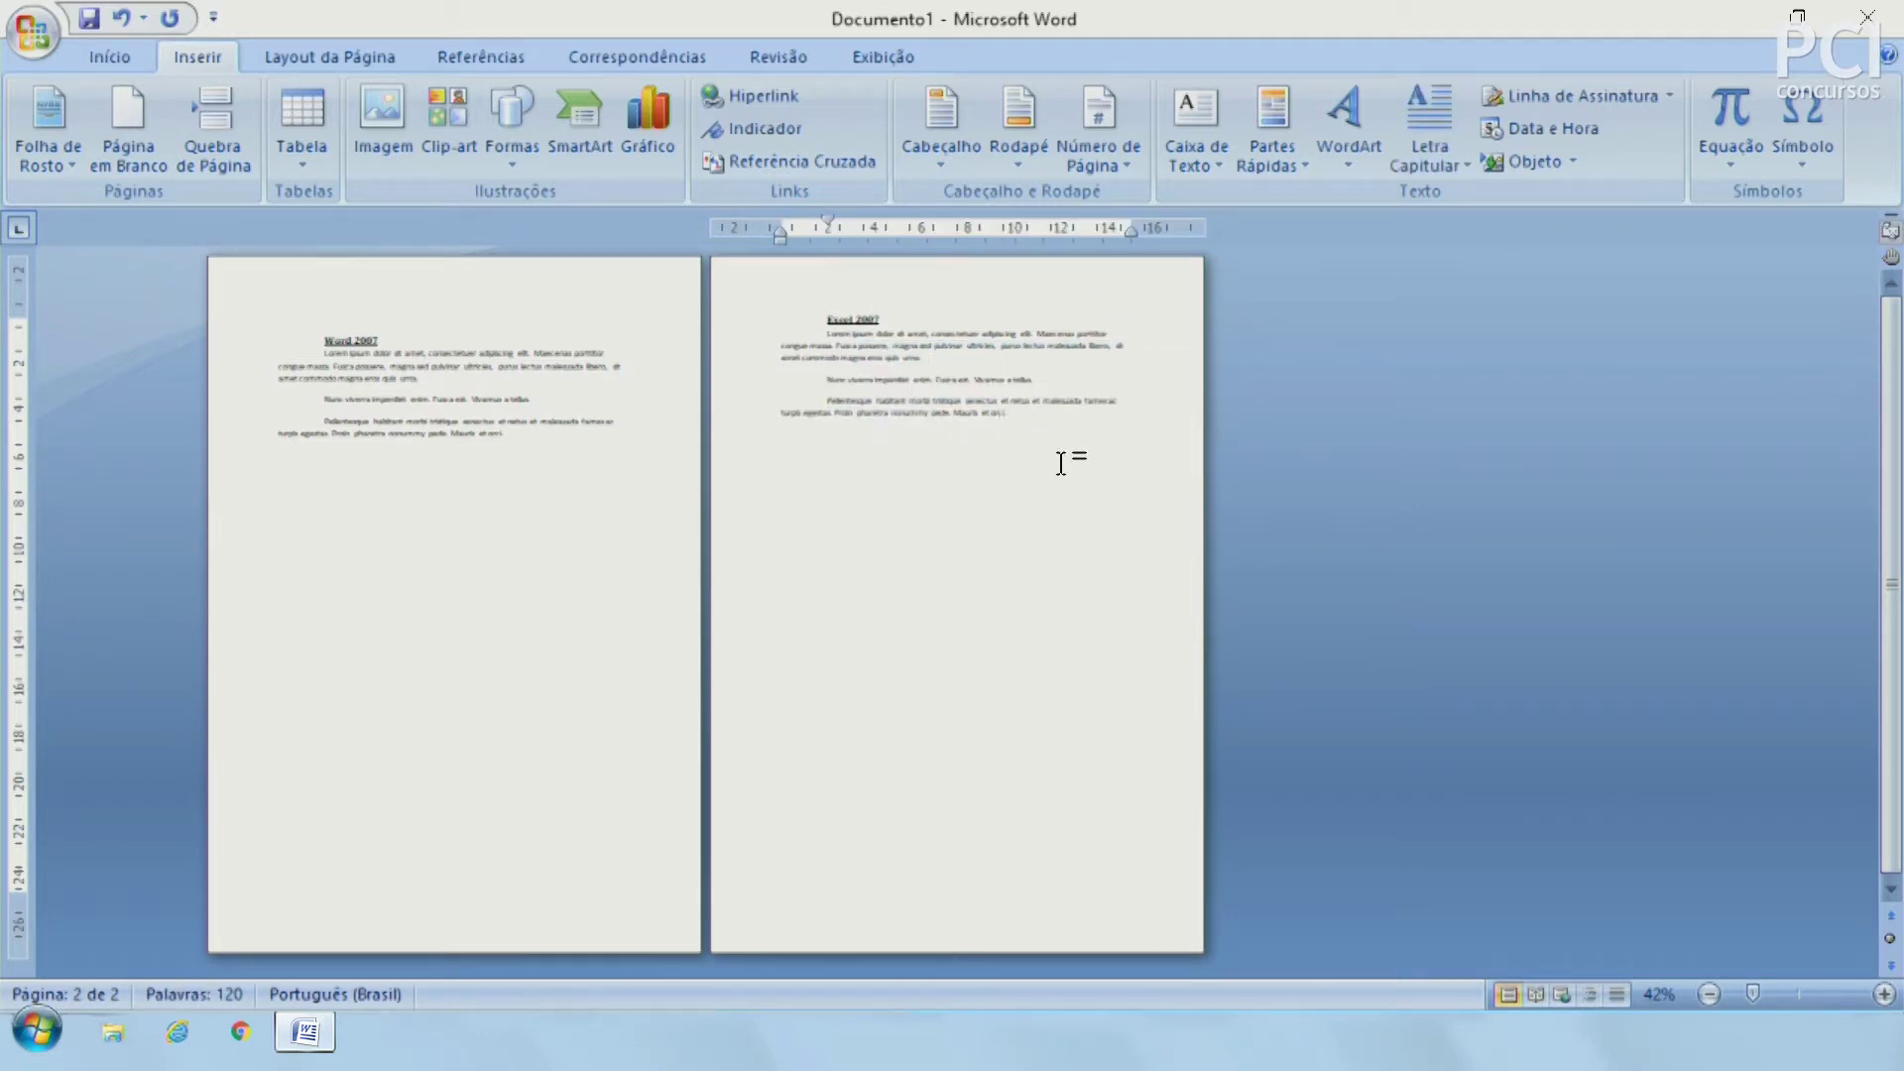
left_click(333, 482)
left_click(532, 430)
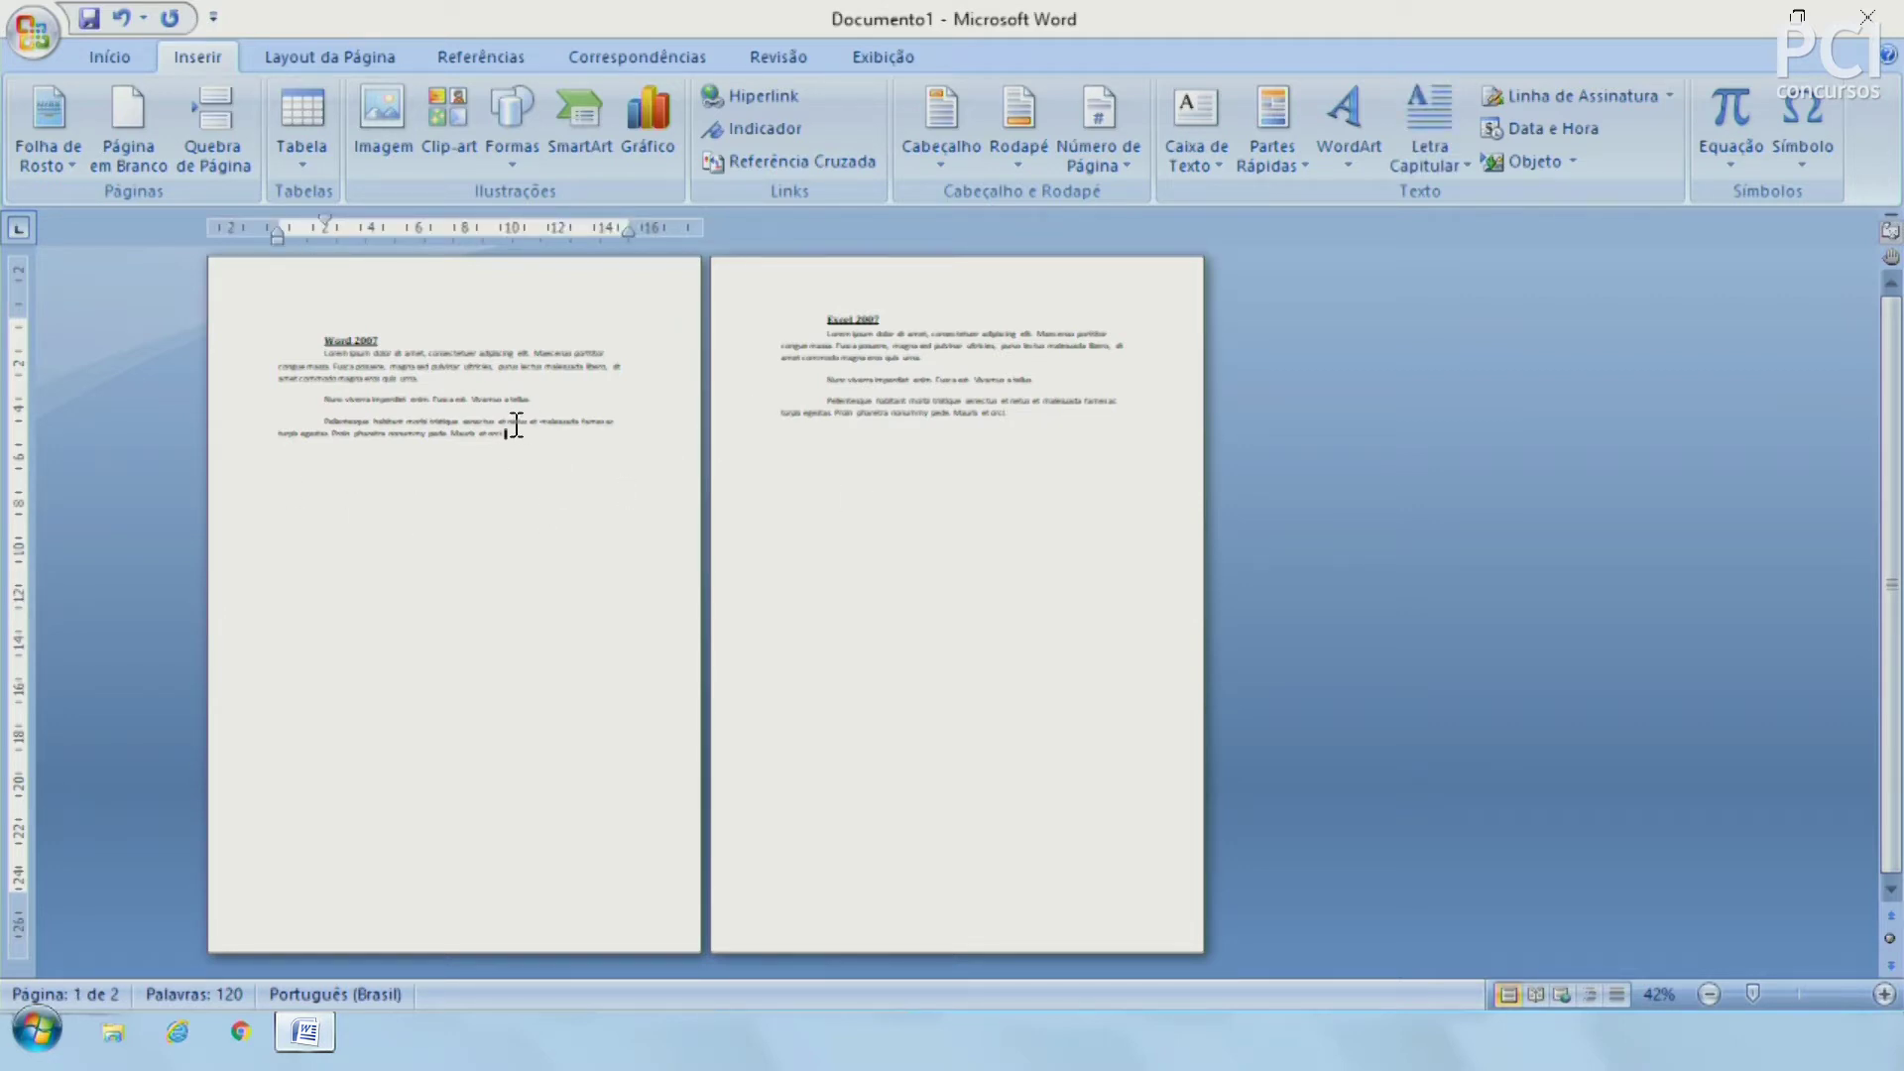
left_click_drag(507, 434, 314, 342)
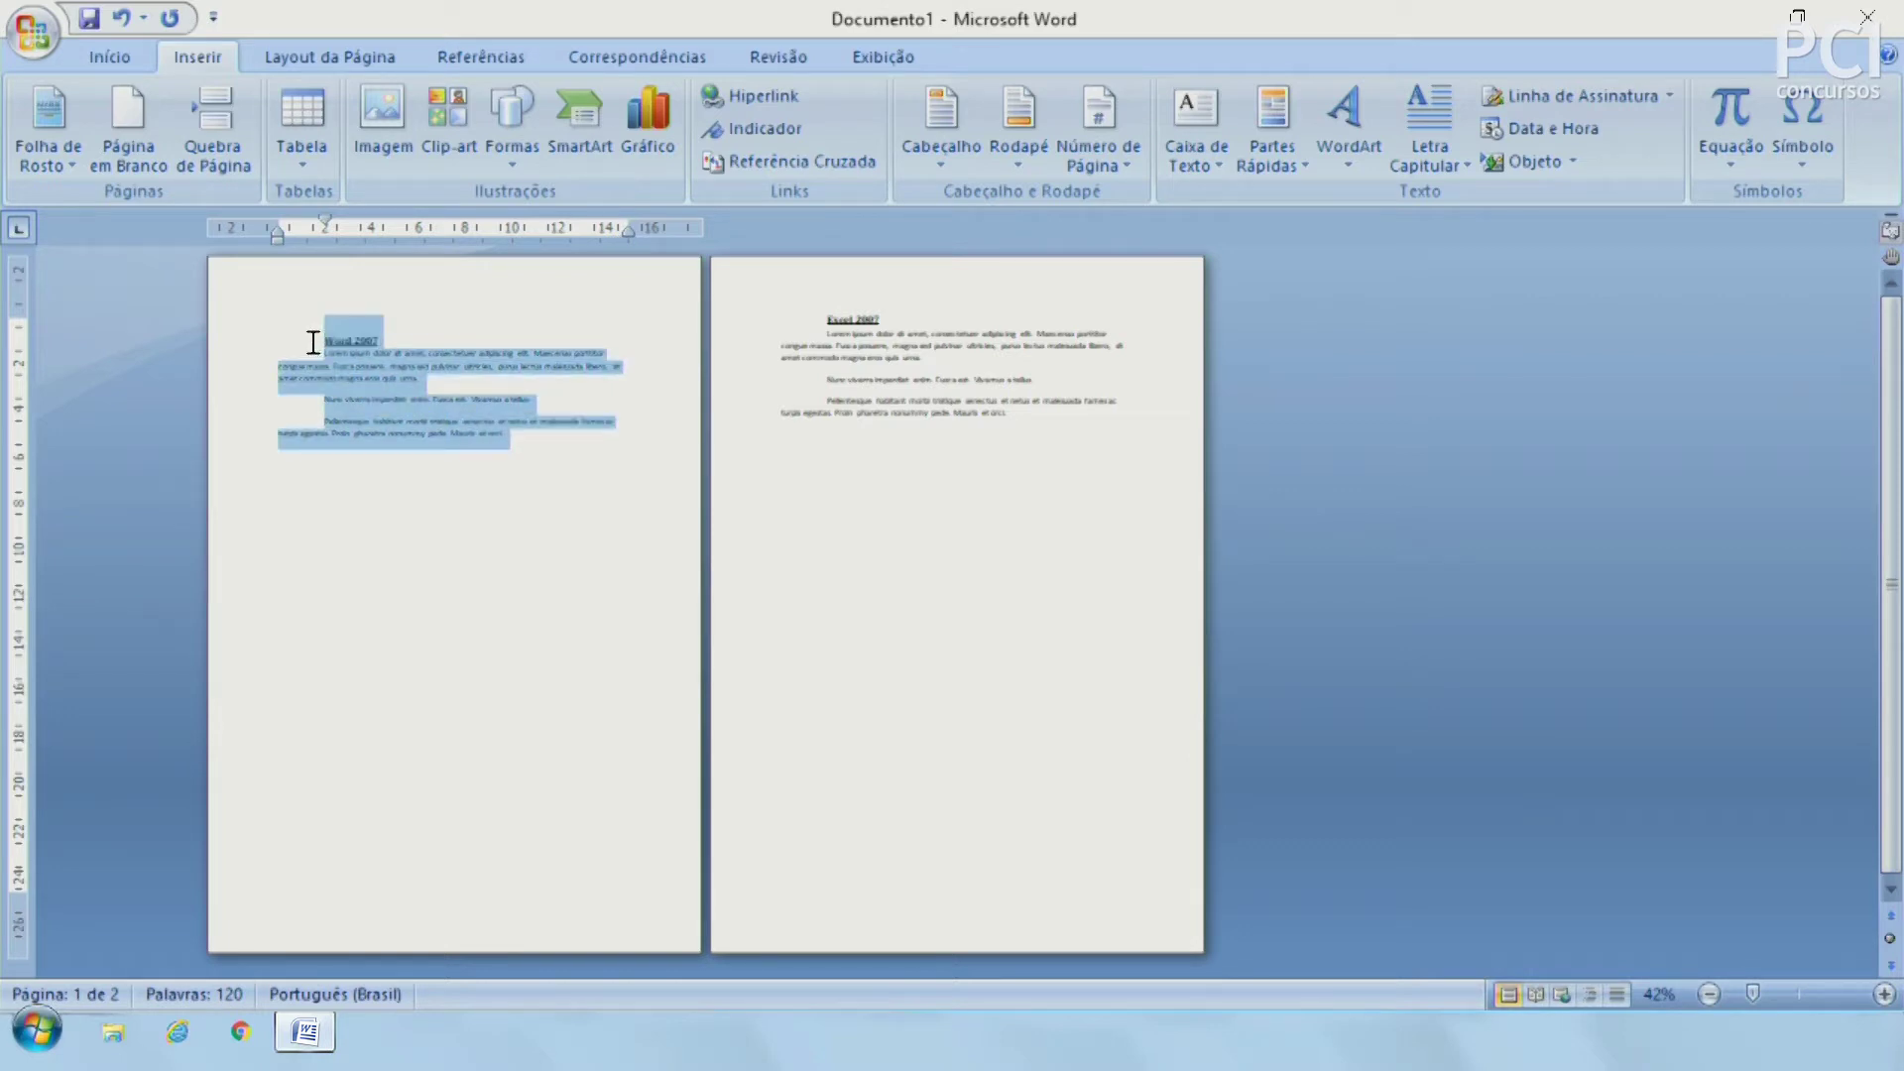
left_click_drag(828, 318, 995, 414)
left_click(1099, 509)
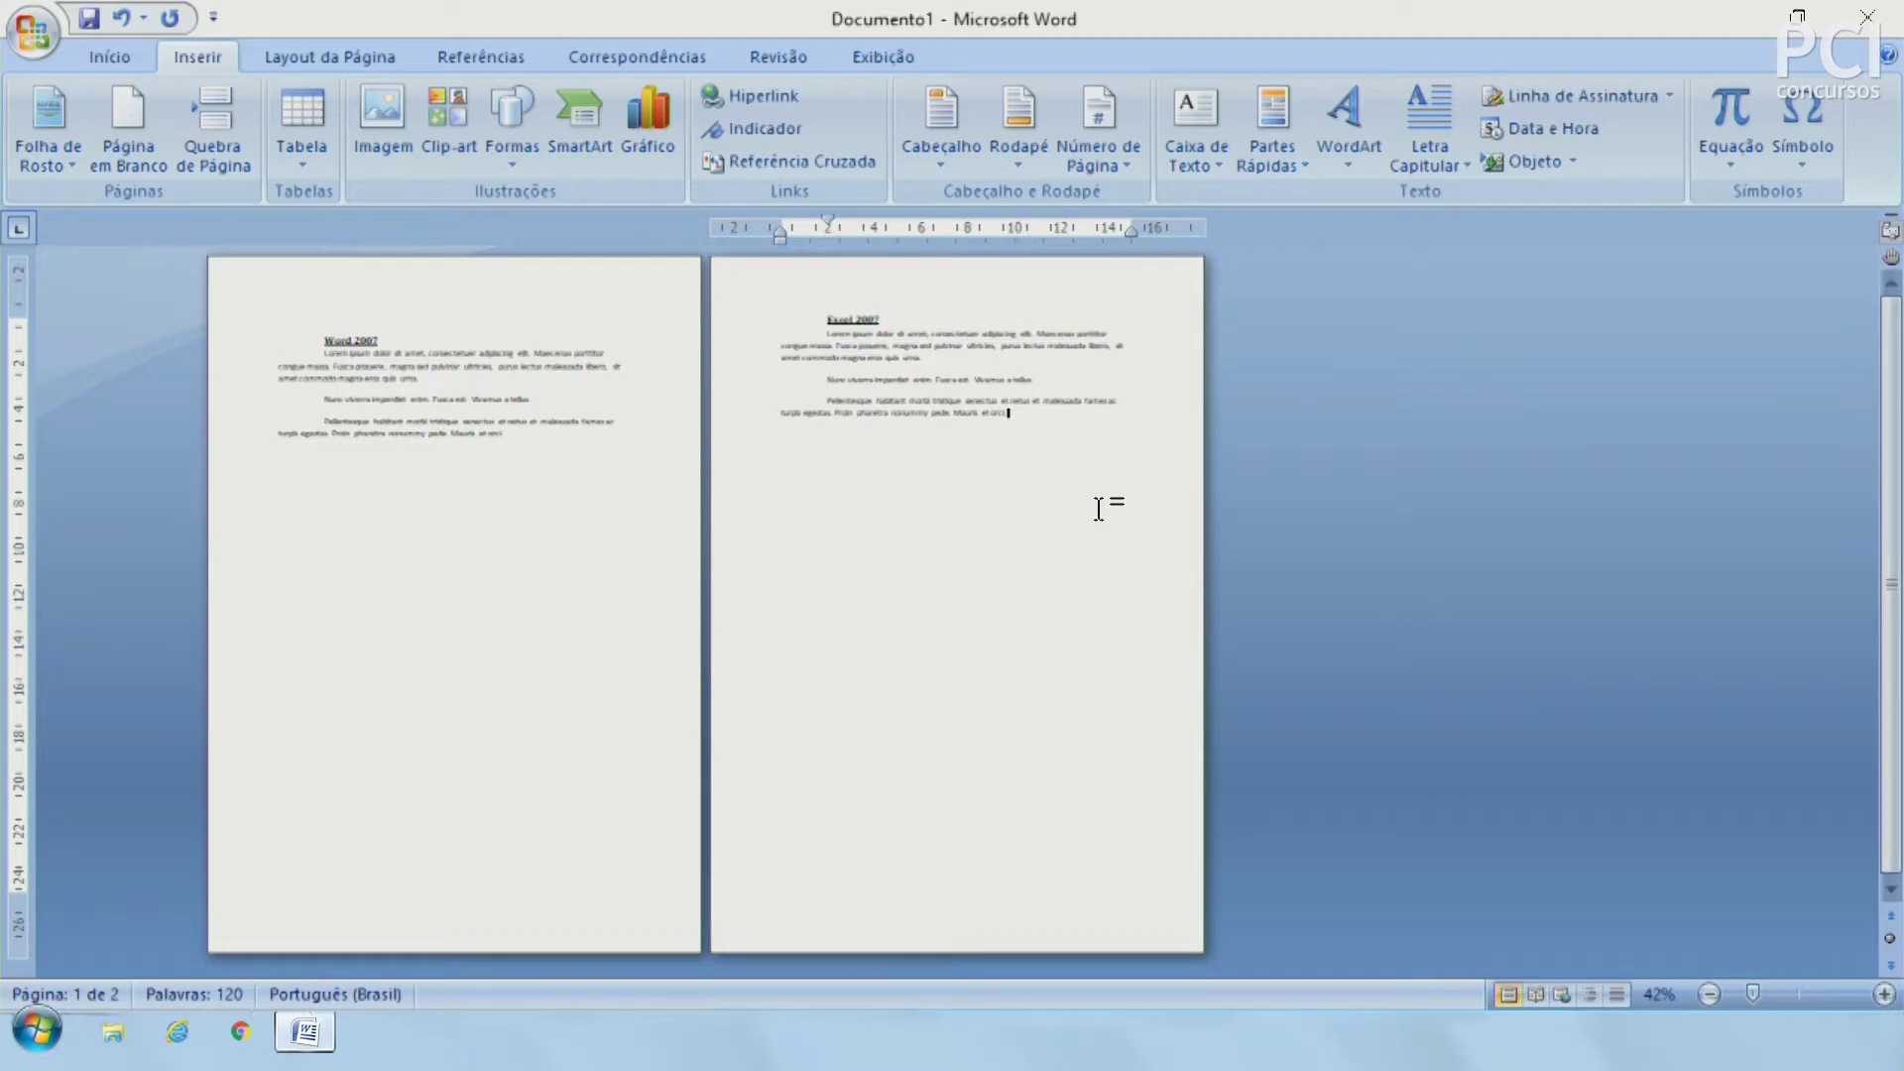
left_click(129, 56)
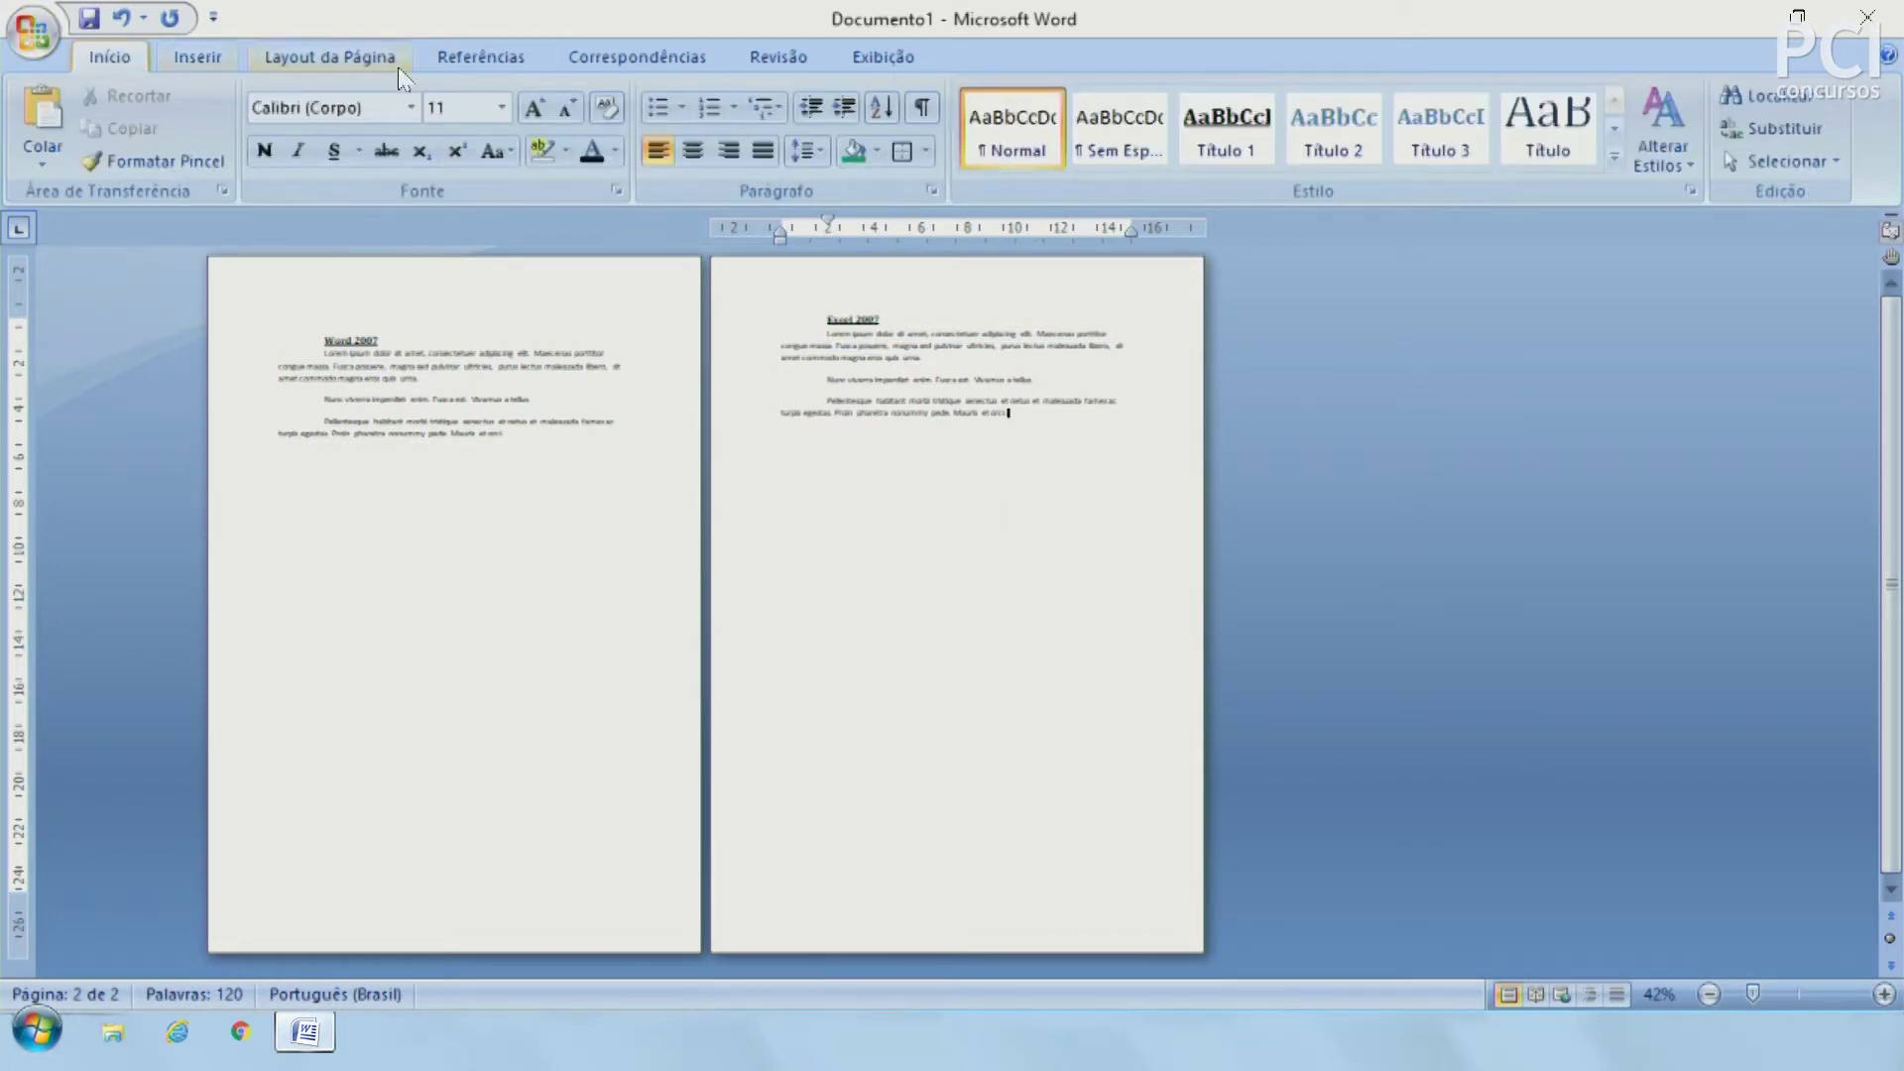
Step: Show formatting marks to reveal the empty paragraphs on page 1
left_click(920, 110)
left_click_drag(329, 452, 343, 634)
left_click(343, 635)
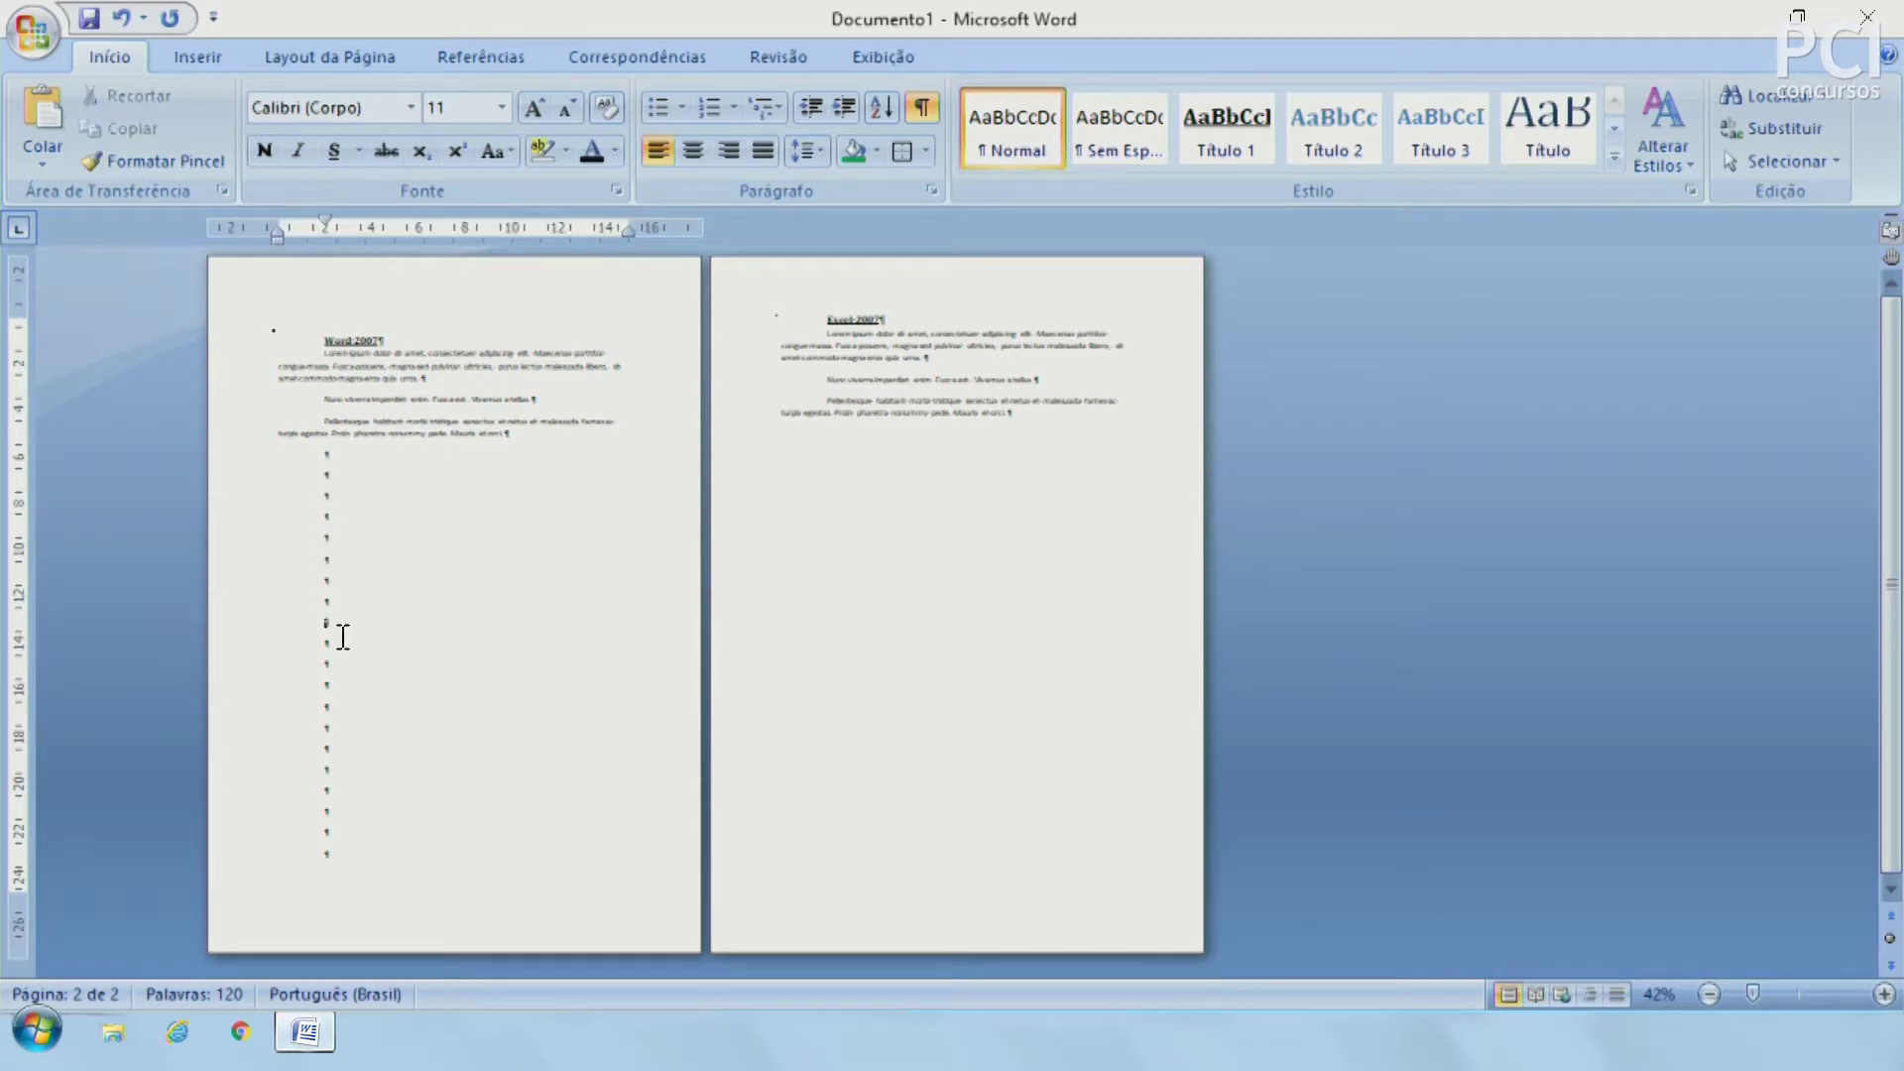
left_click_drag(328, 653, 337, 838)
left_click(340, 851)
Step: Enlarge the Word 2007 section five steps with Grow Font, then shrink it back two
left_click_drag(539, 420, 292, 355)
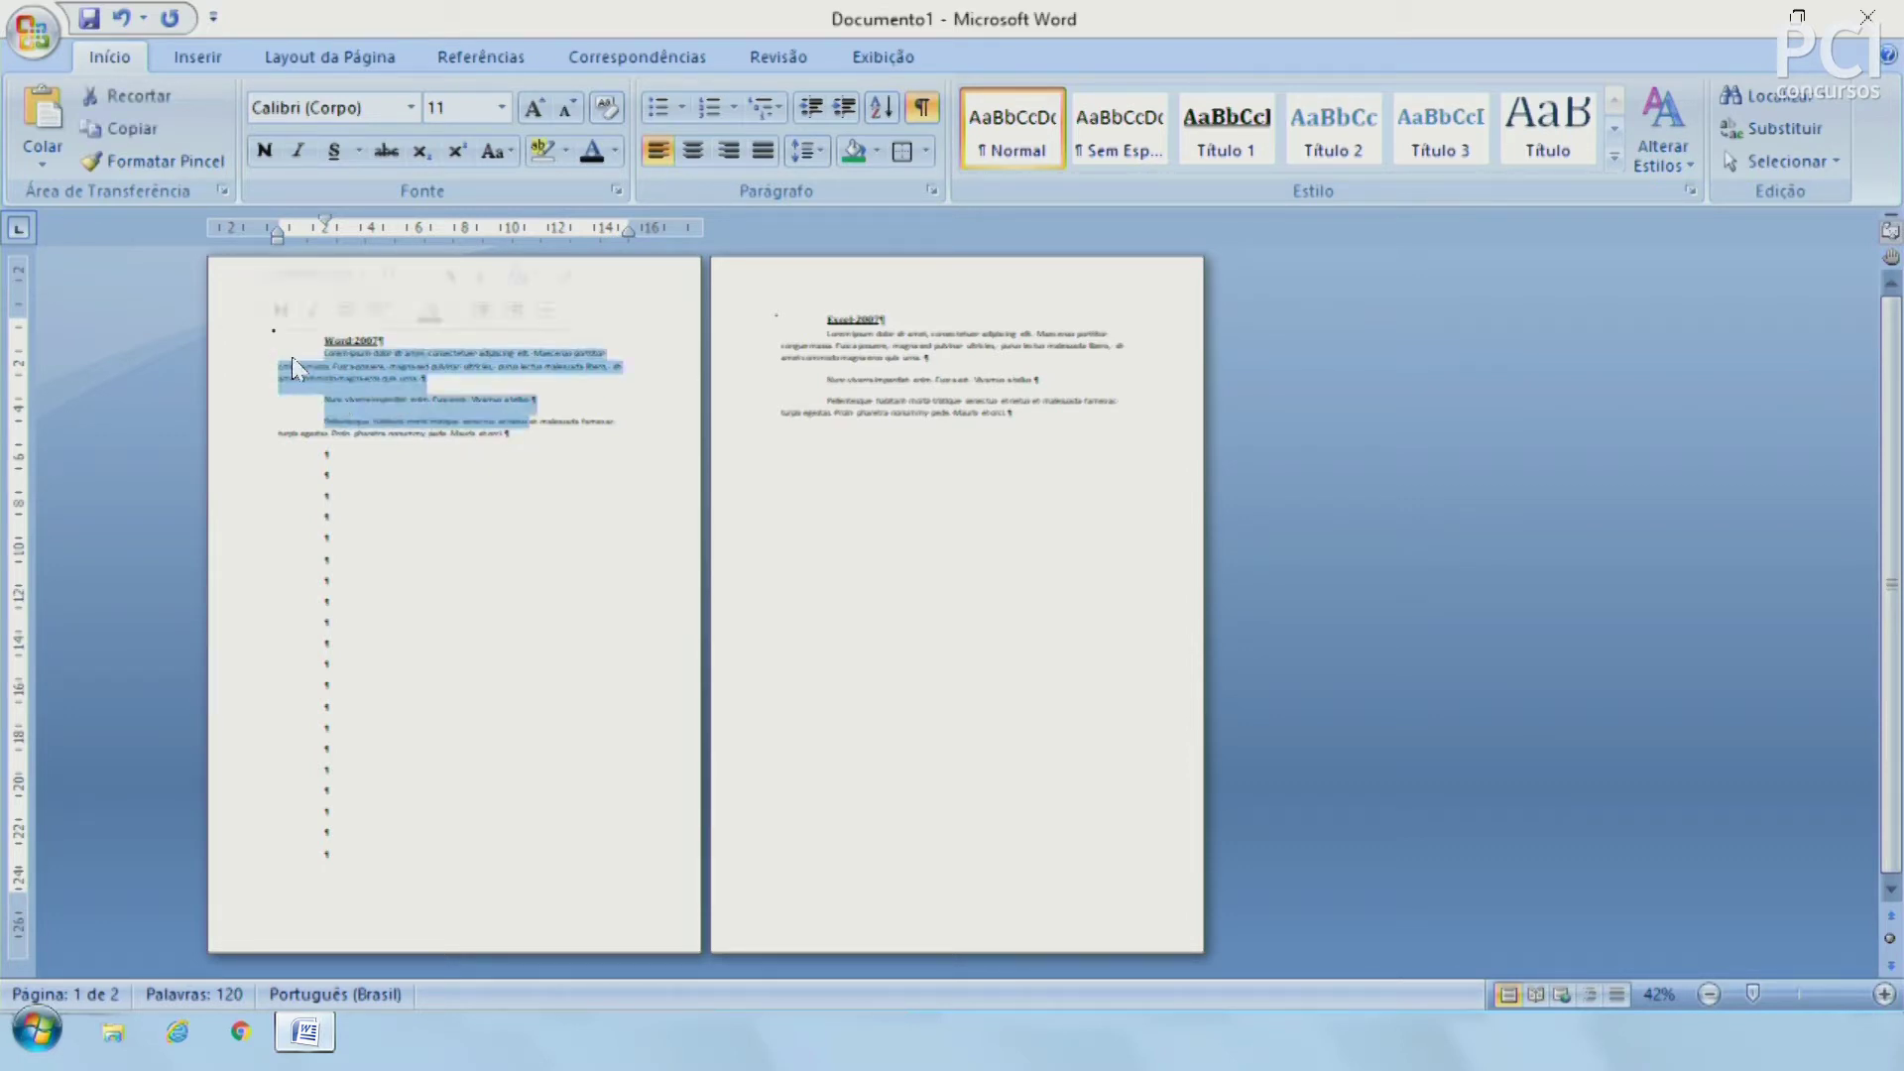
left_click_drag(545, 440, 258, 327)
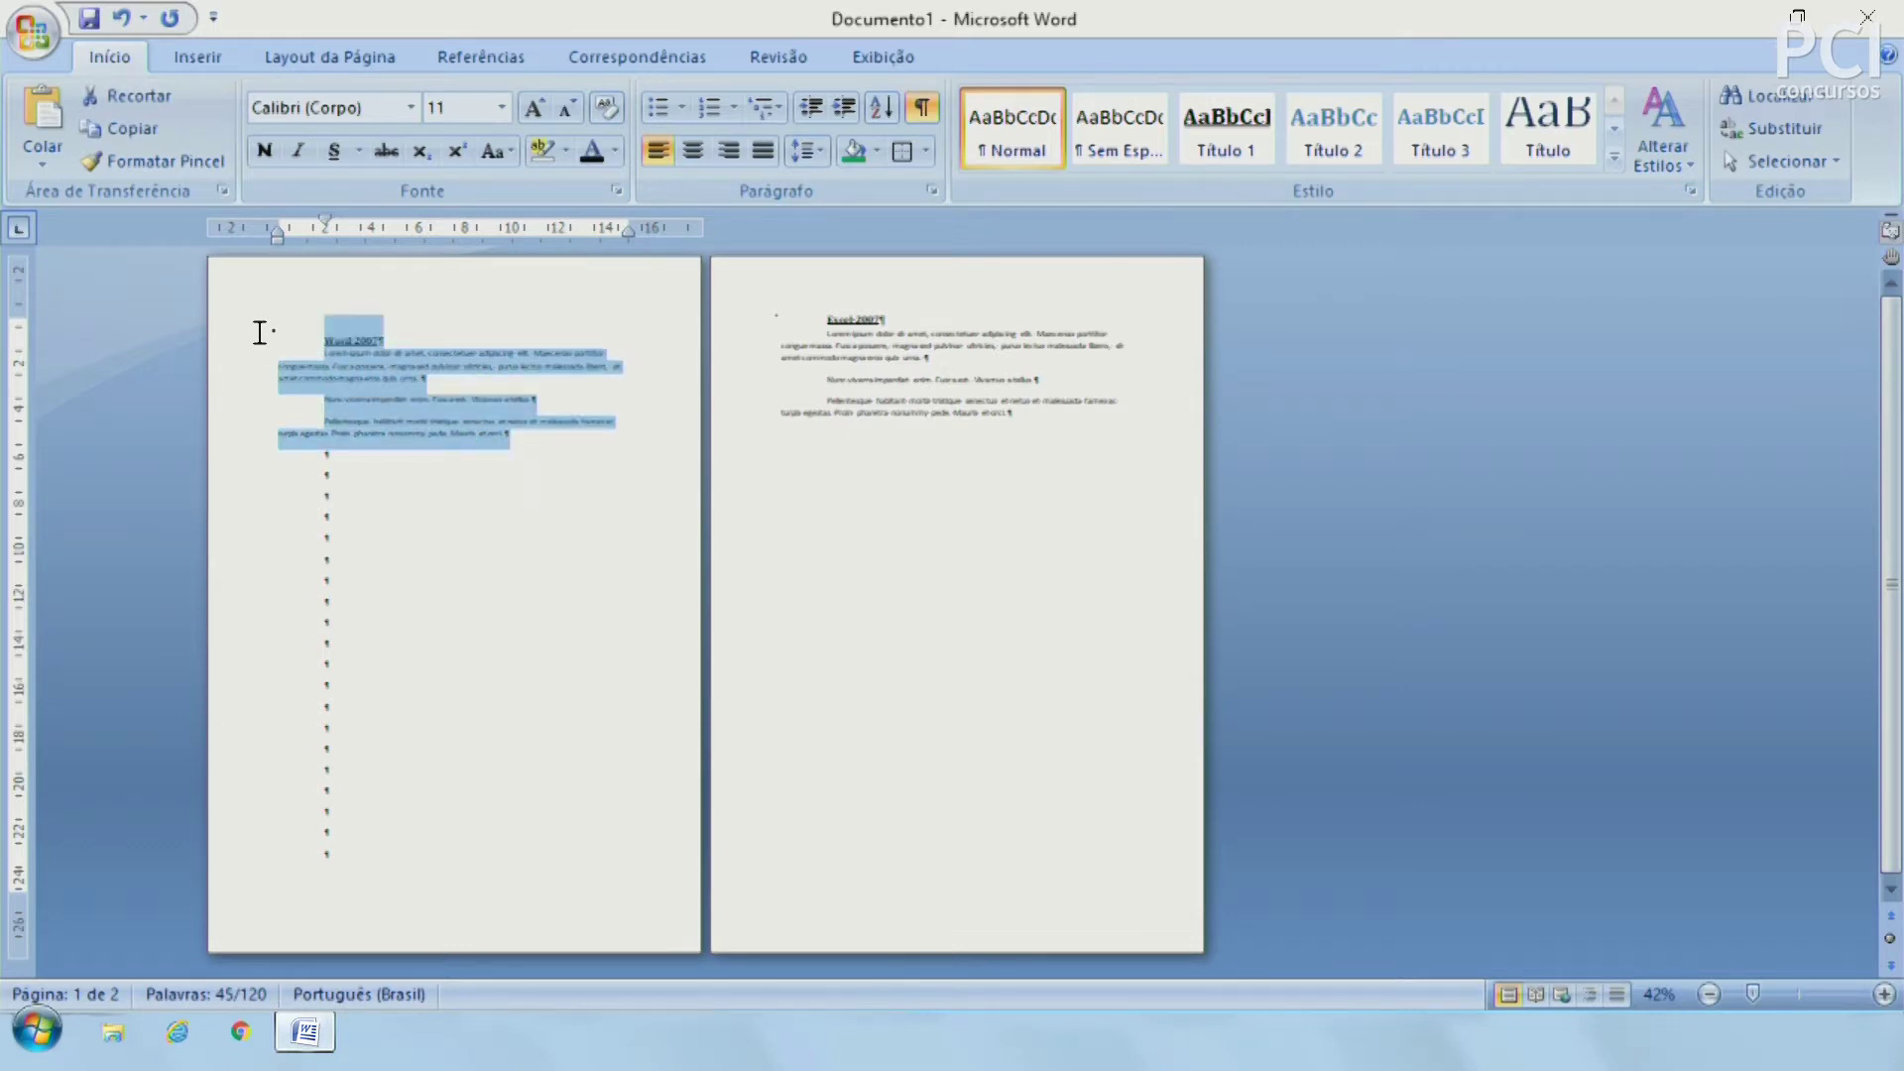
left_click(533, 107)
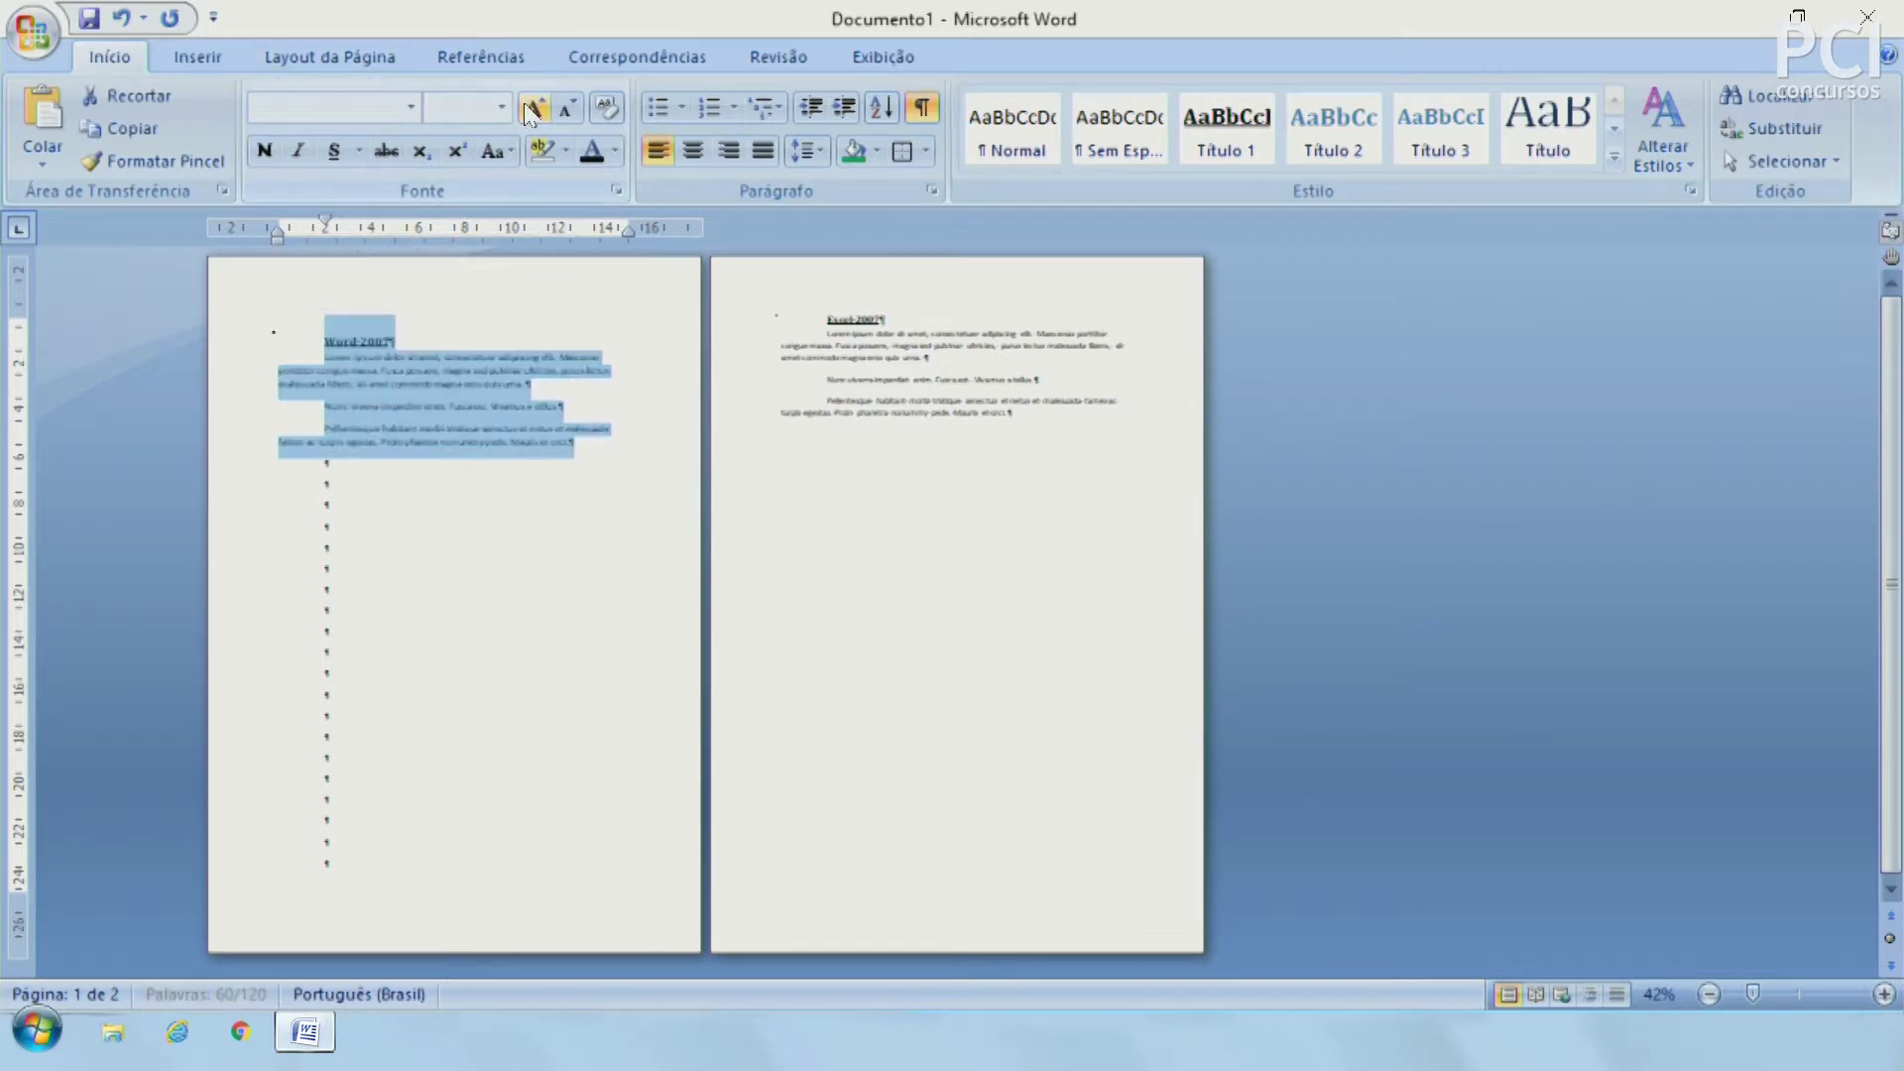
left_click(533, 107)
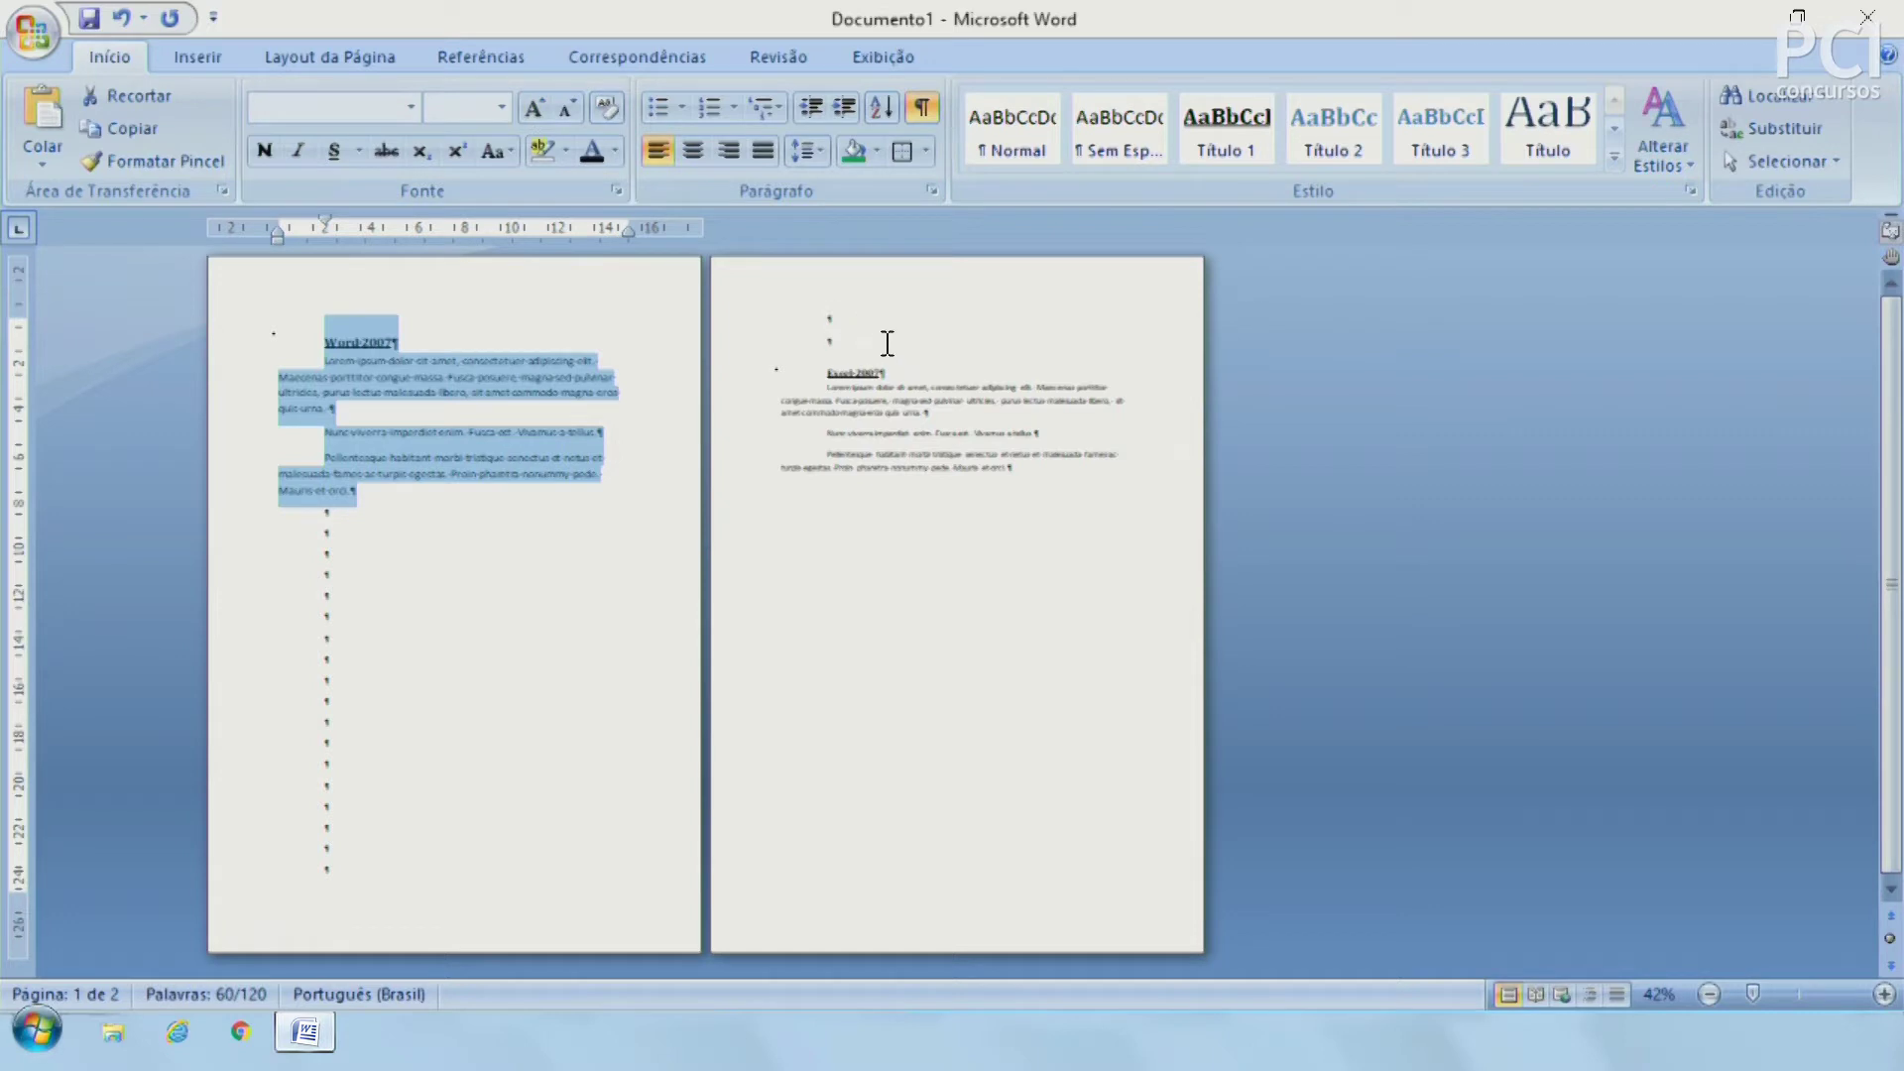
left_click(533, 111)
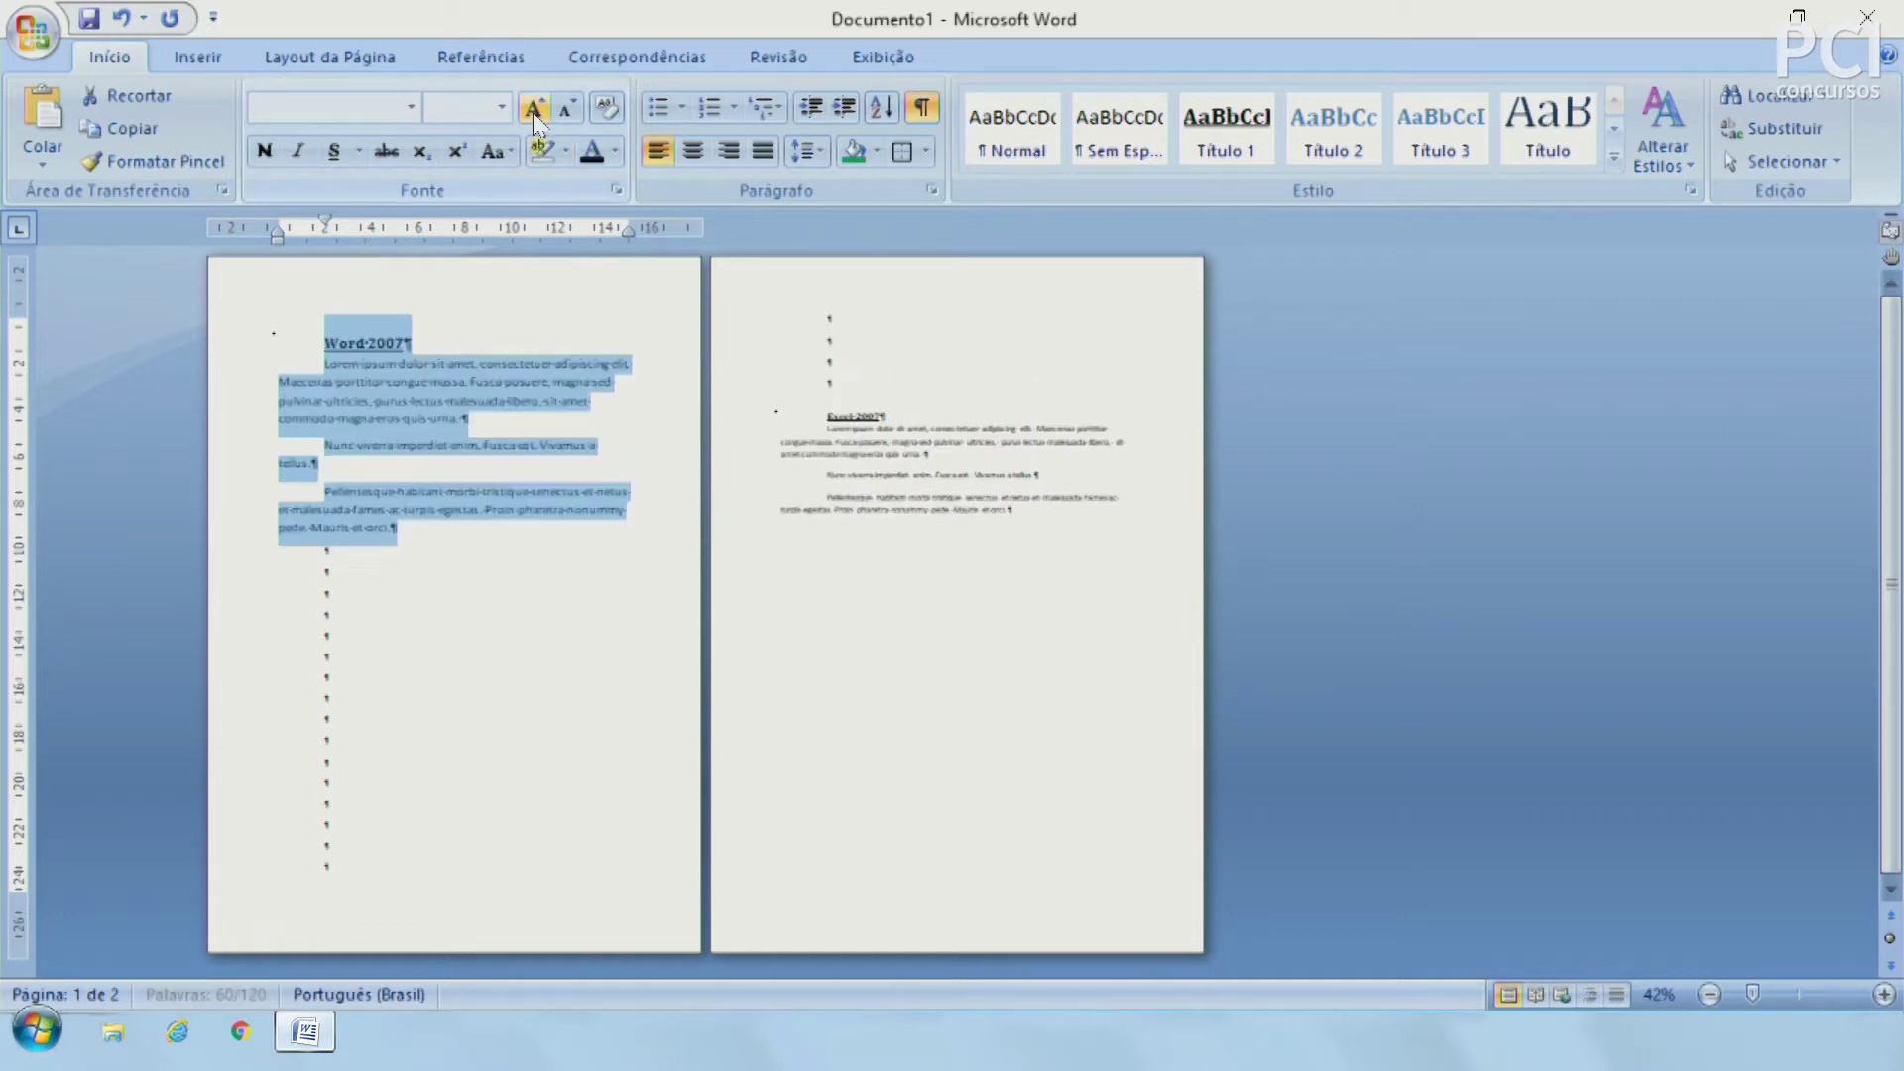
left_click(533, 111)
left_click(533, 111)
left_click(569, 109)
left_click(570, 109)
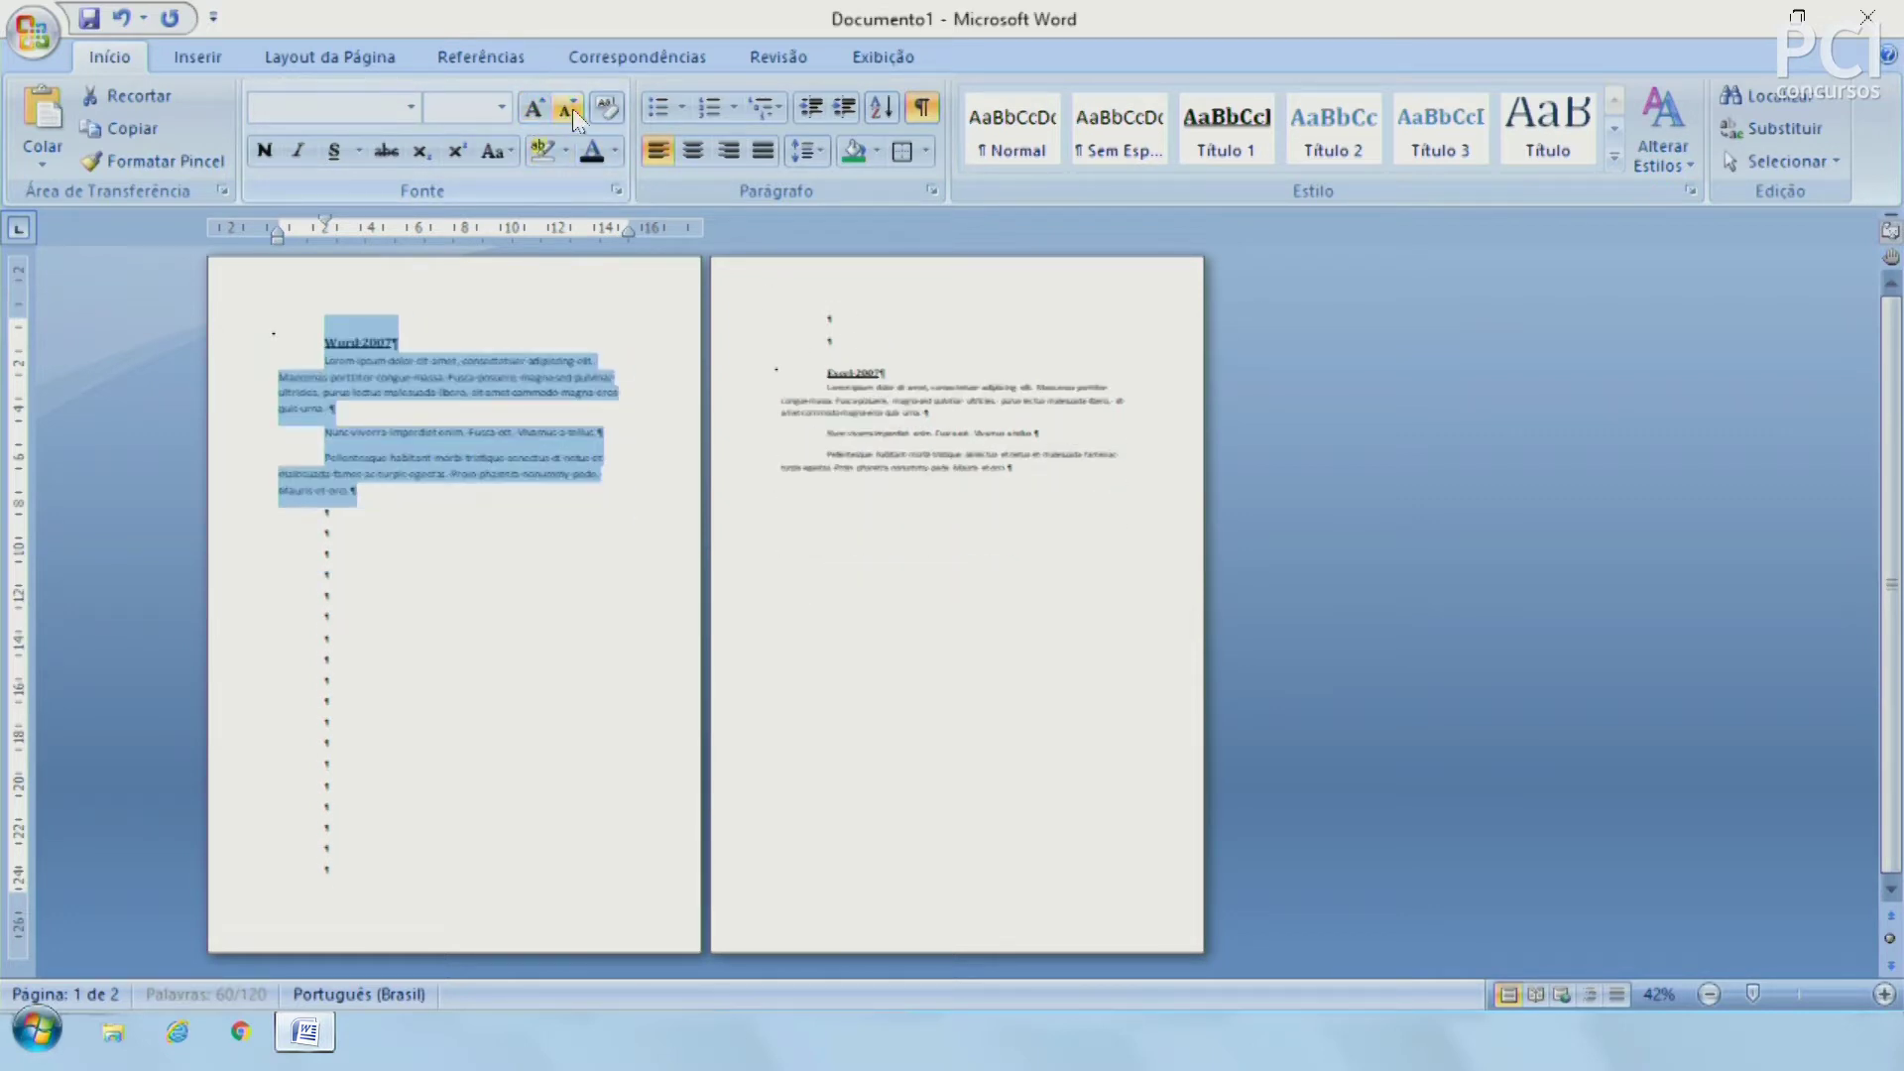
left_click(569, 109)
left_click(385, 560)
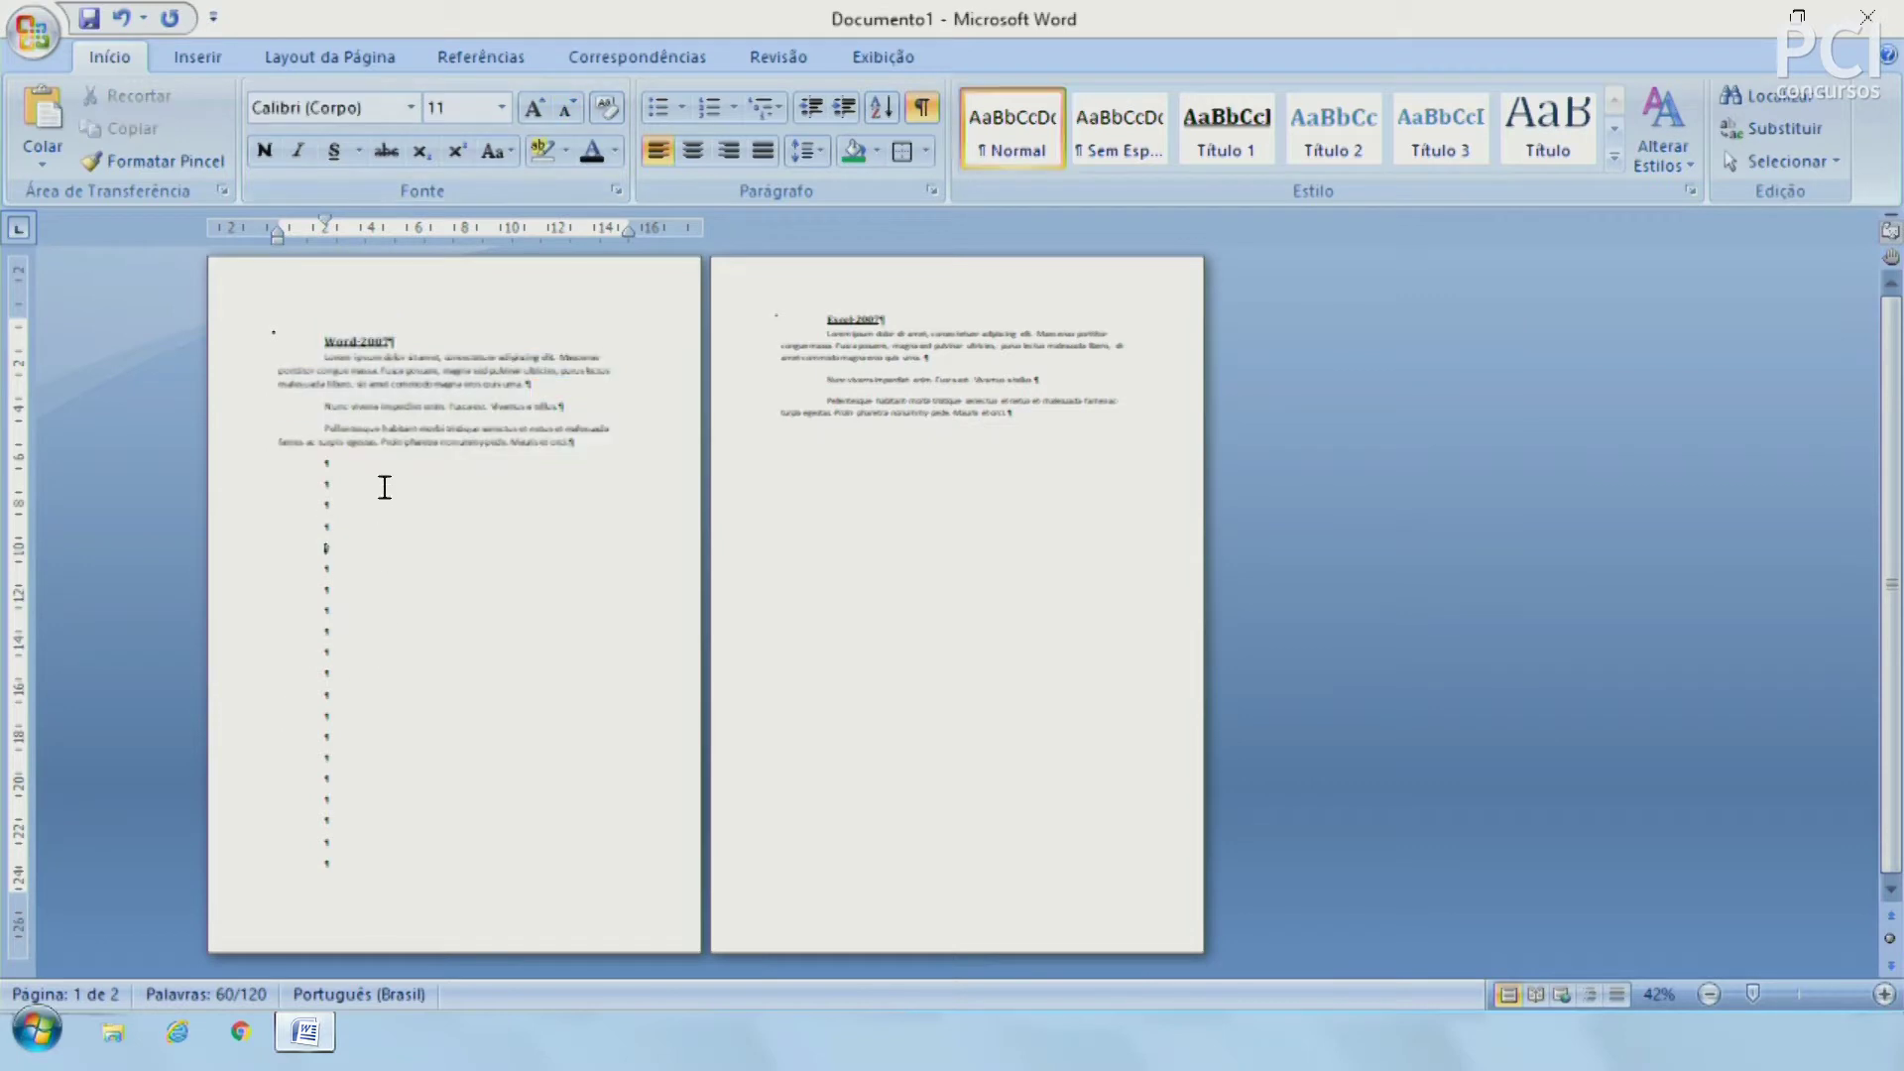
Step: Delete the 'Nunc viverra' paragraph and the empty paragraphs below the Word 2007 text
left_click(228, 417)
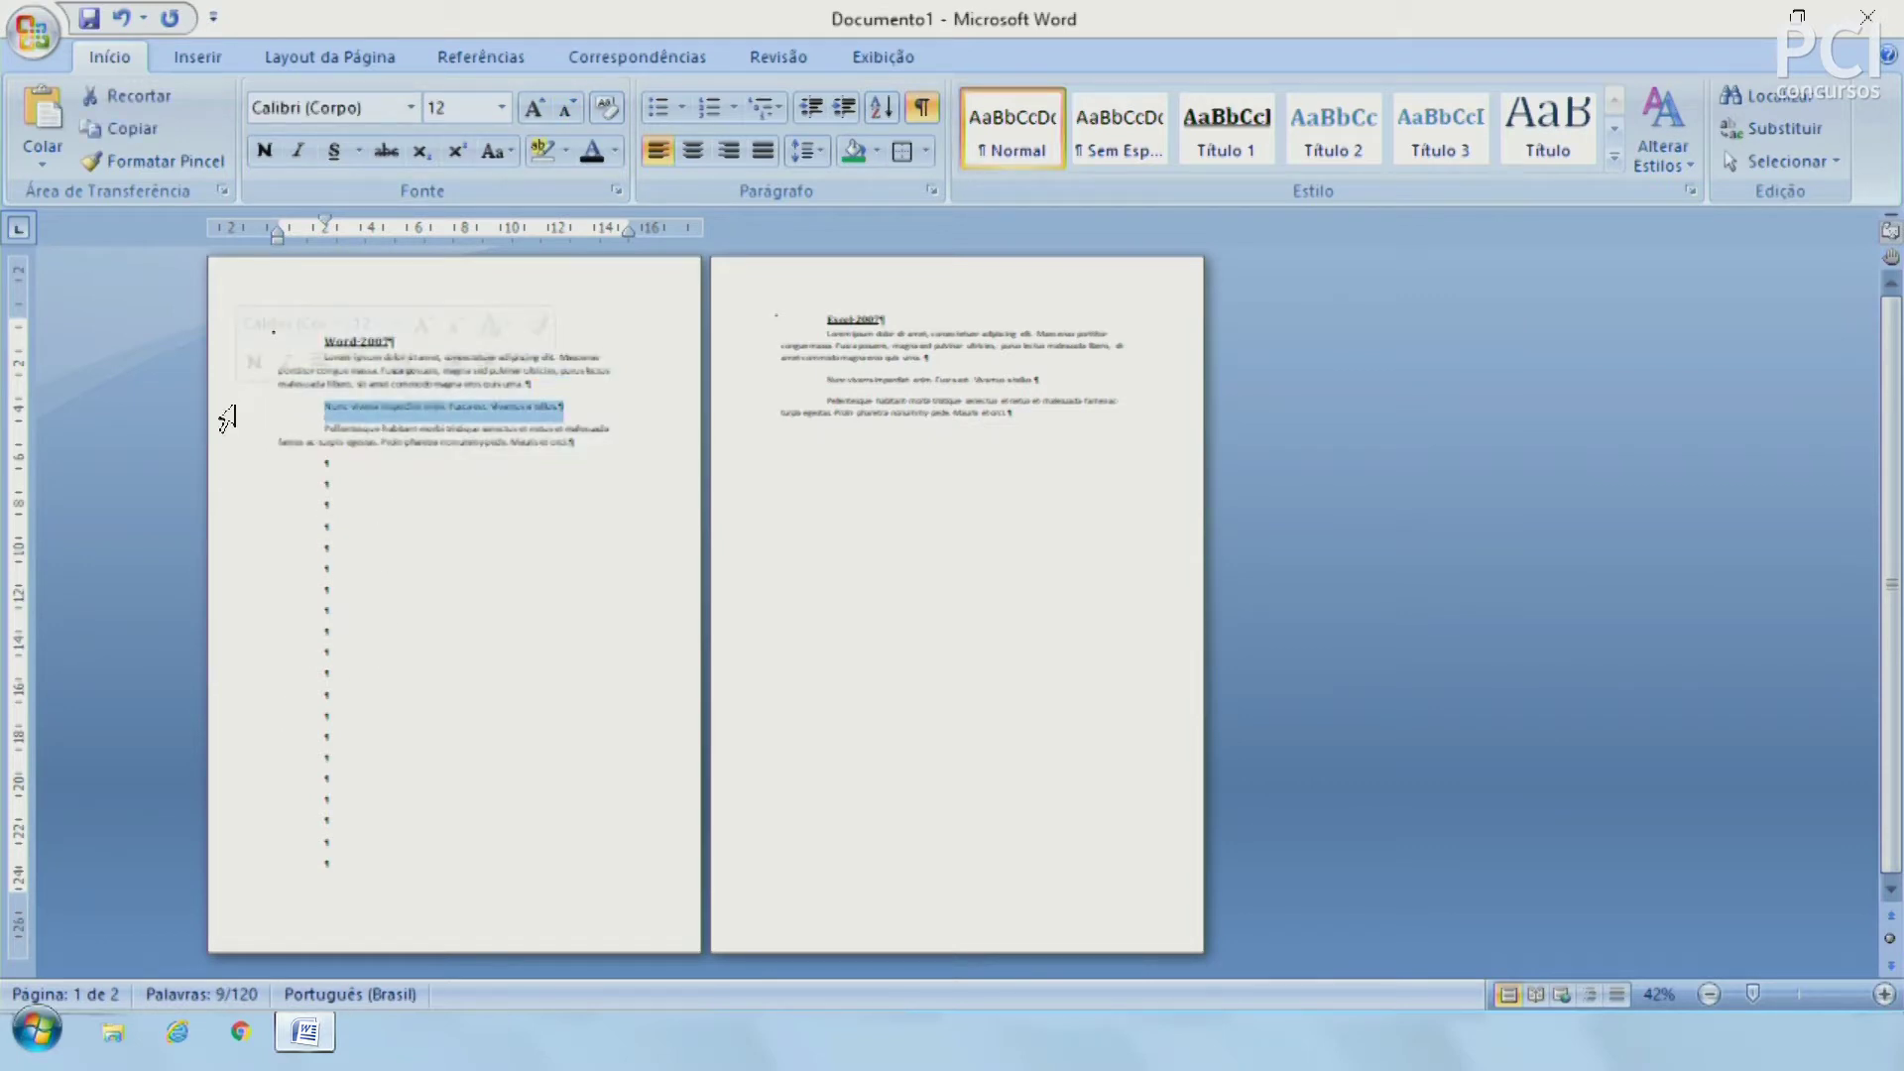
key("Delete")
key("Delete")
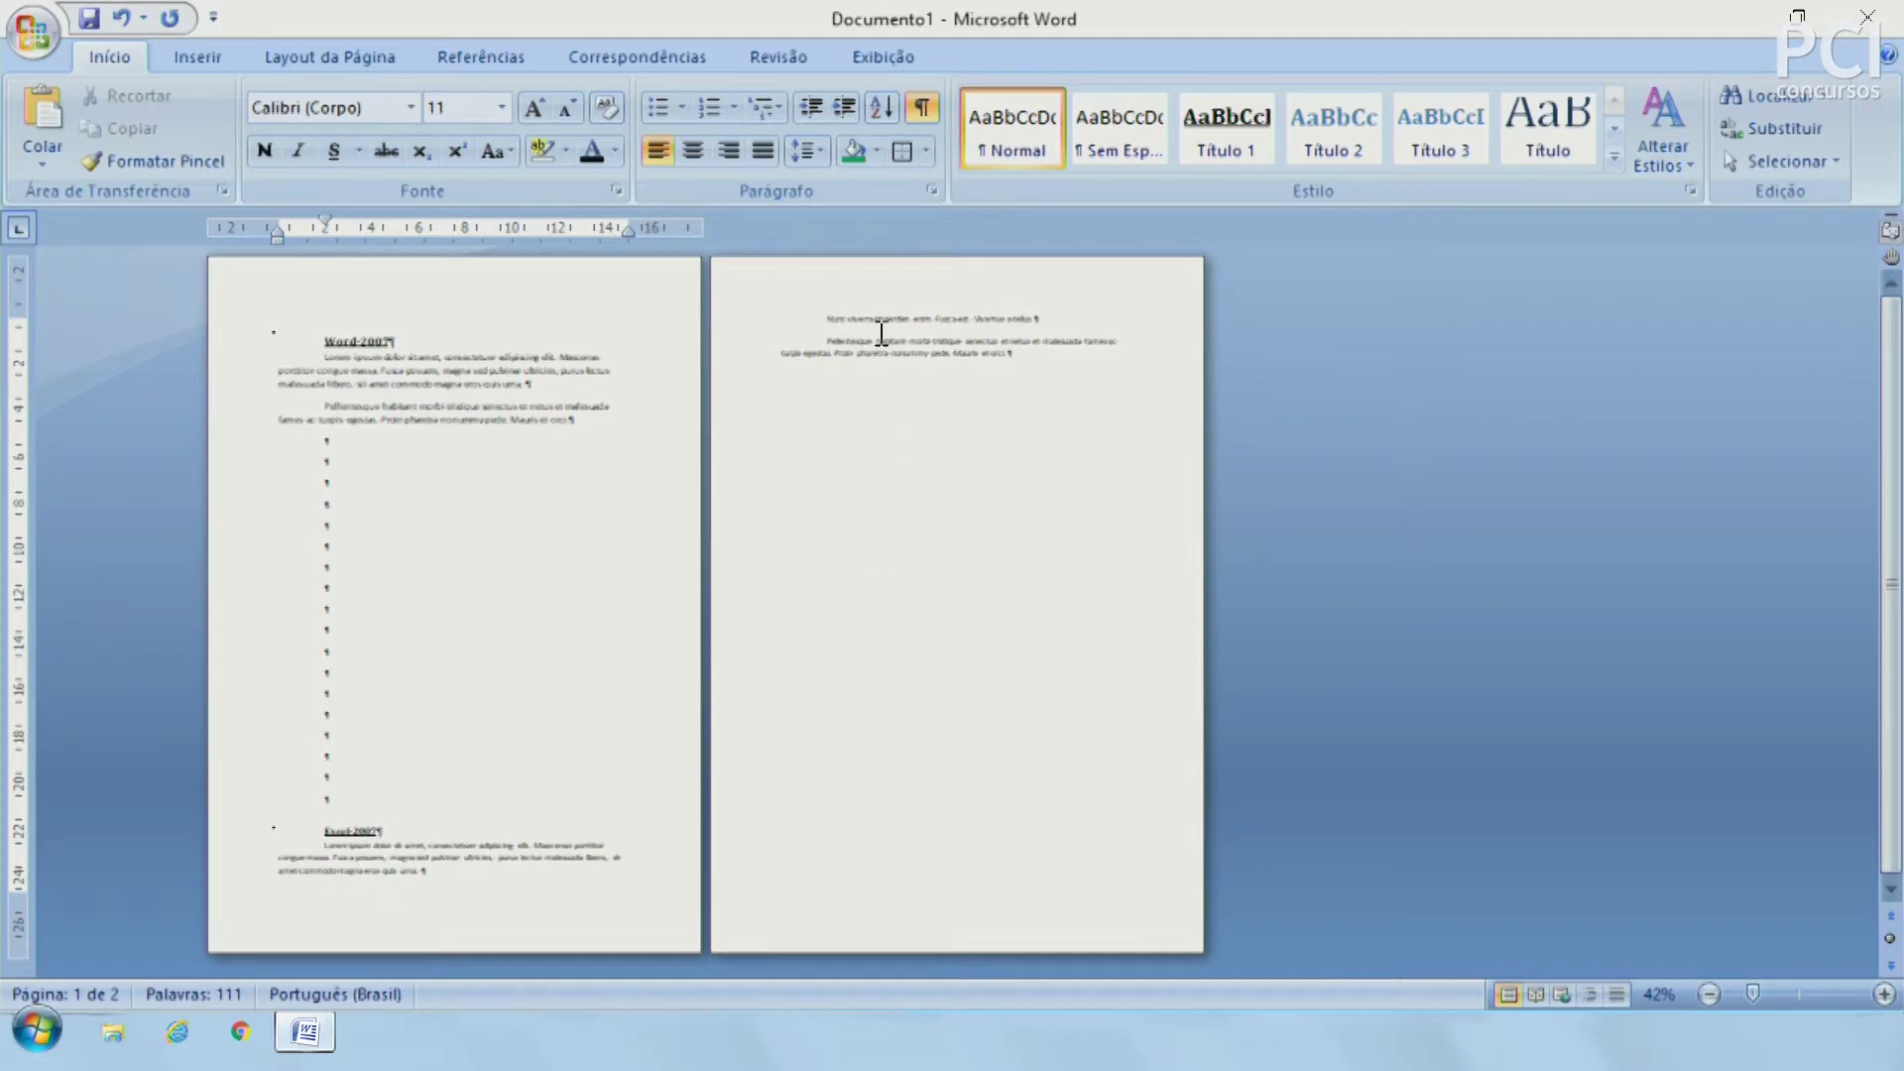
left_click(366, 744)
left_click_drag(325, 340, 466, 683)
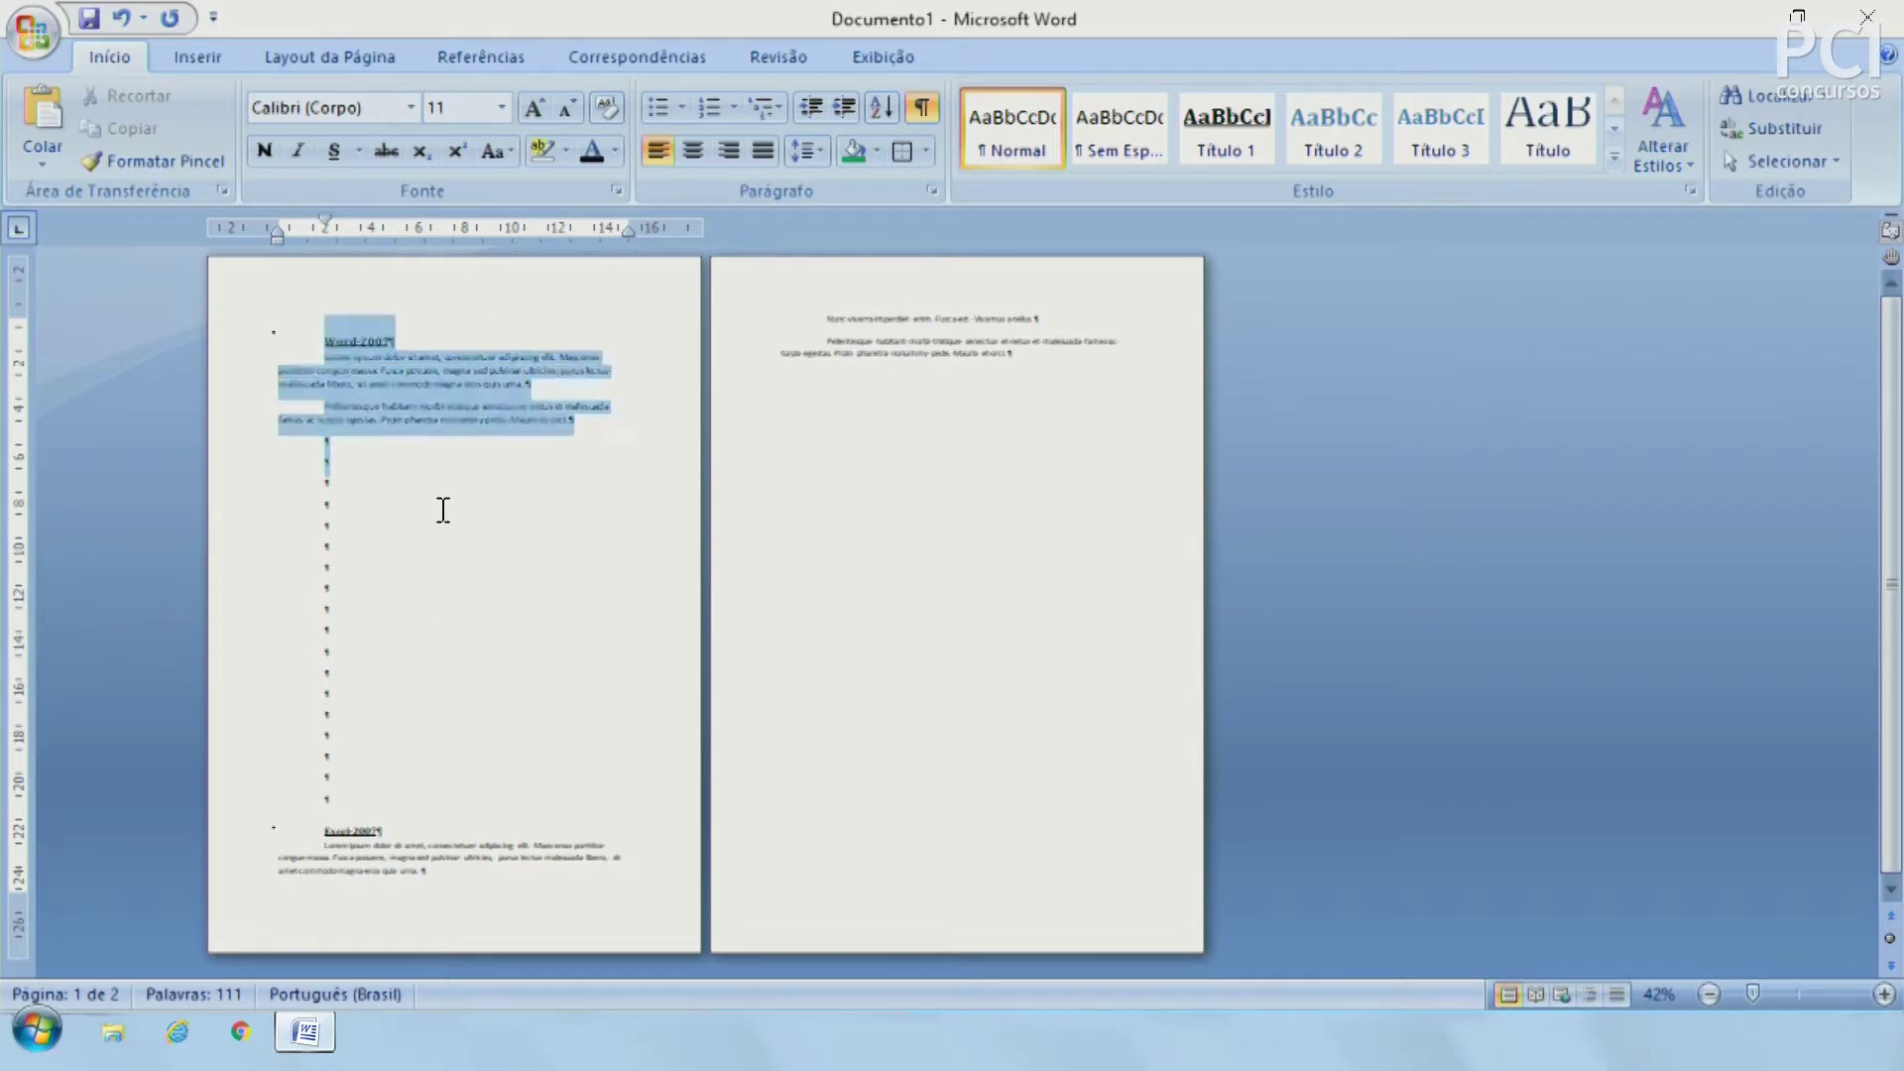
left_click(416, 764)
left_click_drag(353, 794, 224, 474)
key("Delete")
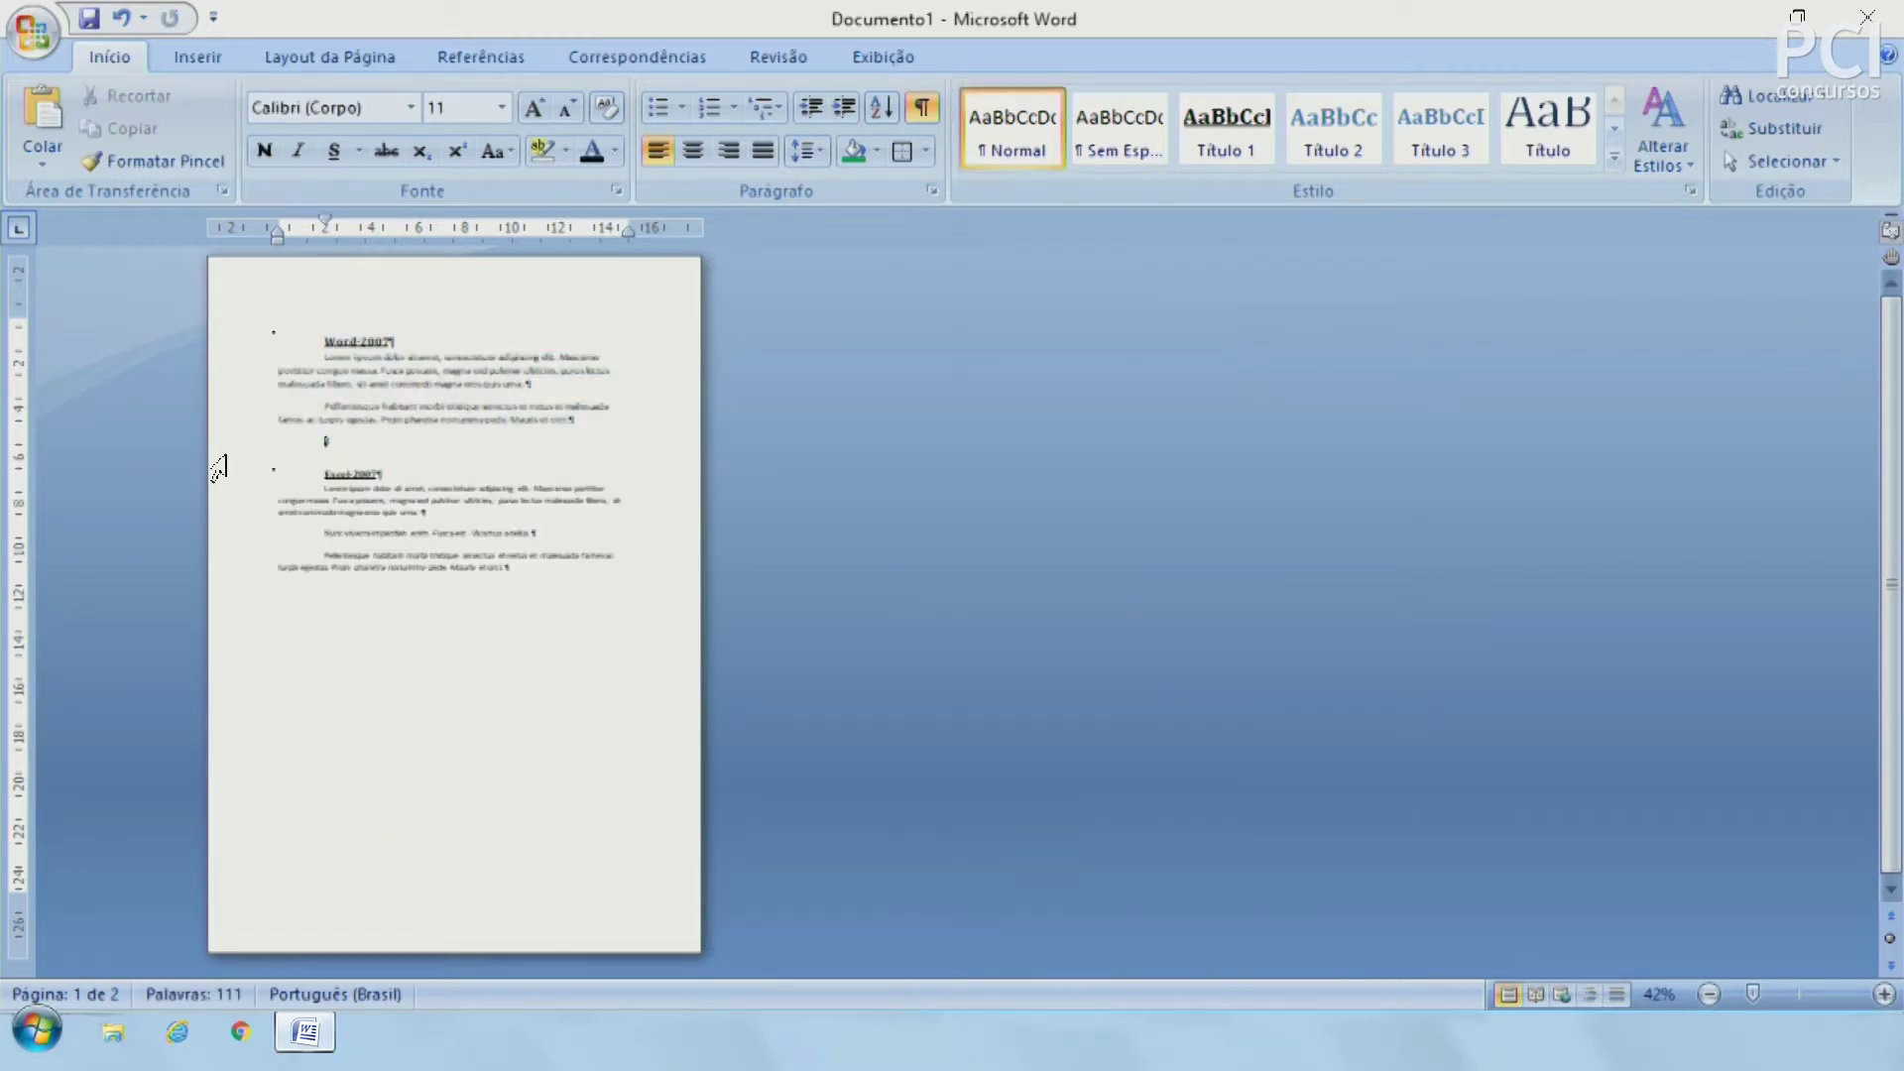
key("Delete")
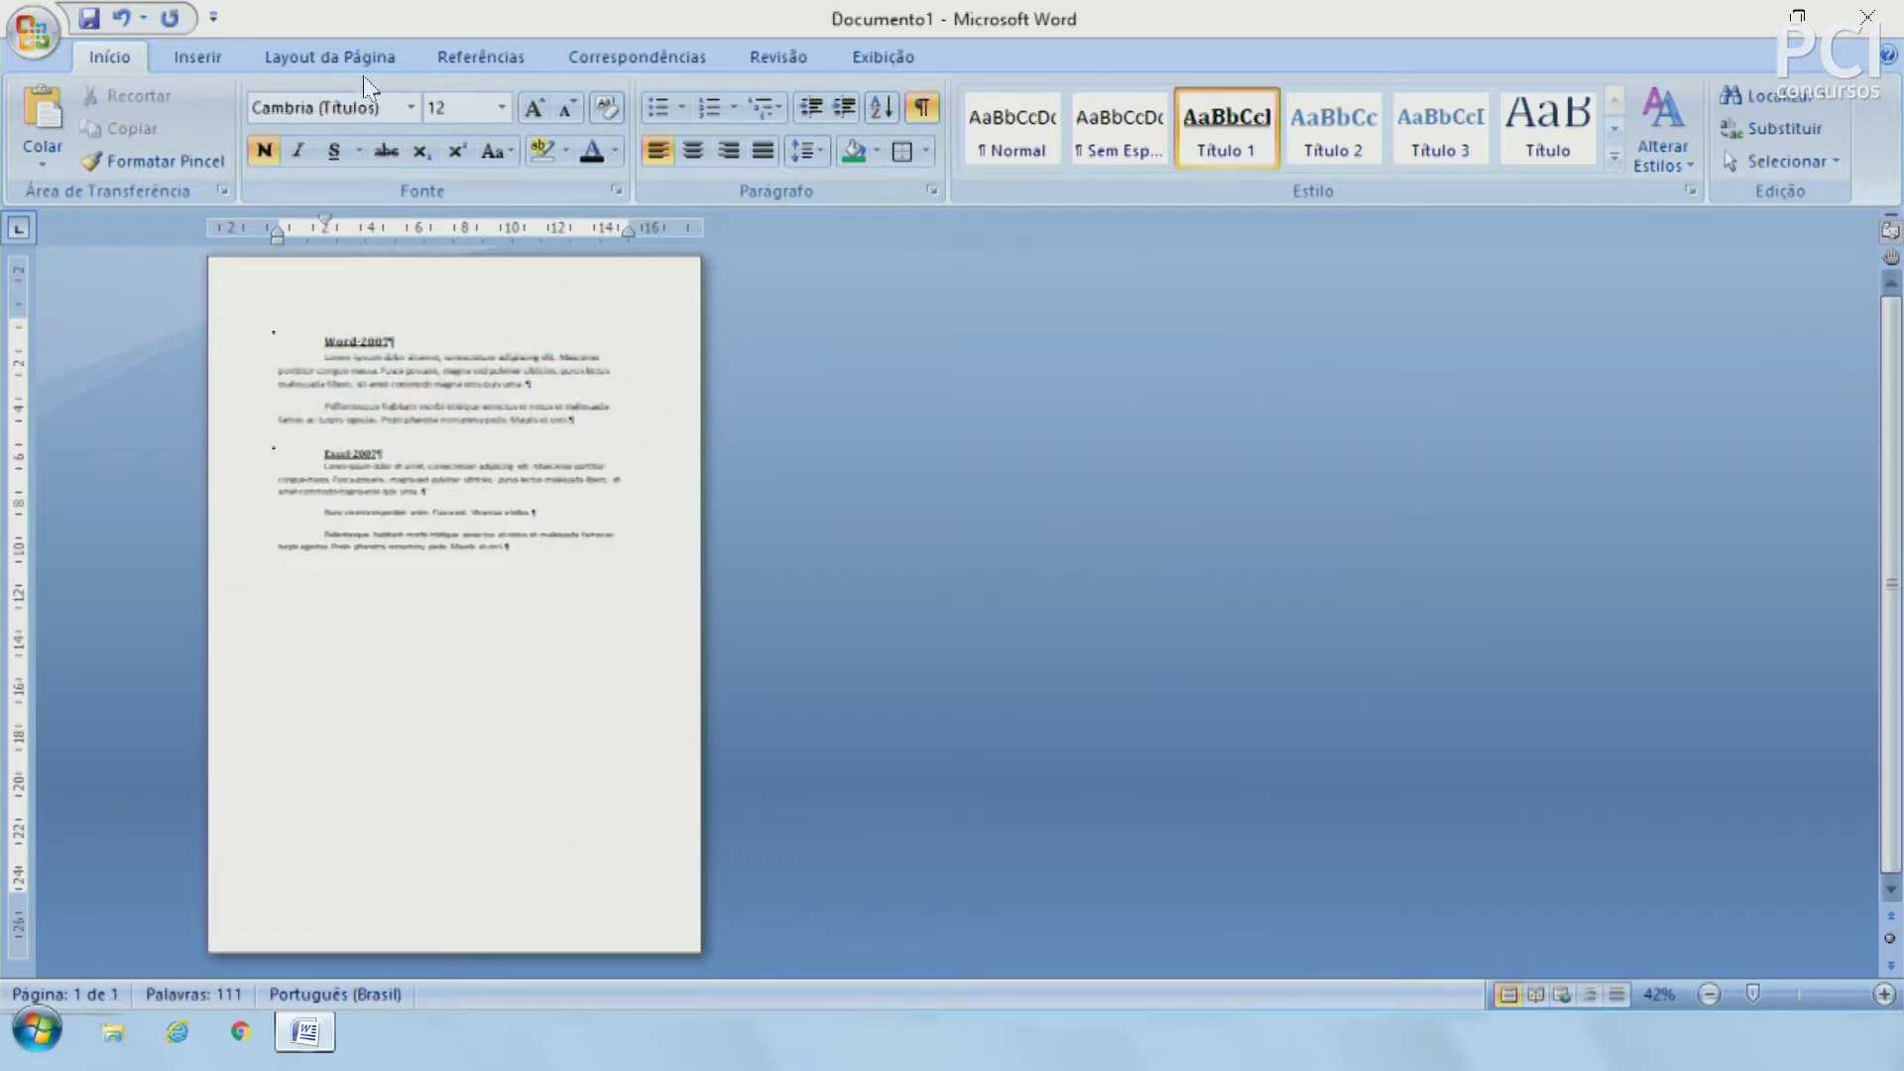
Step: Insert a page break before Excel 2007 and adjust the empty paragraphs above it
left_click(200, 44)
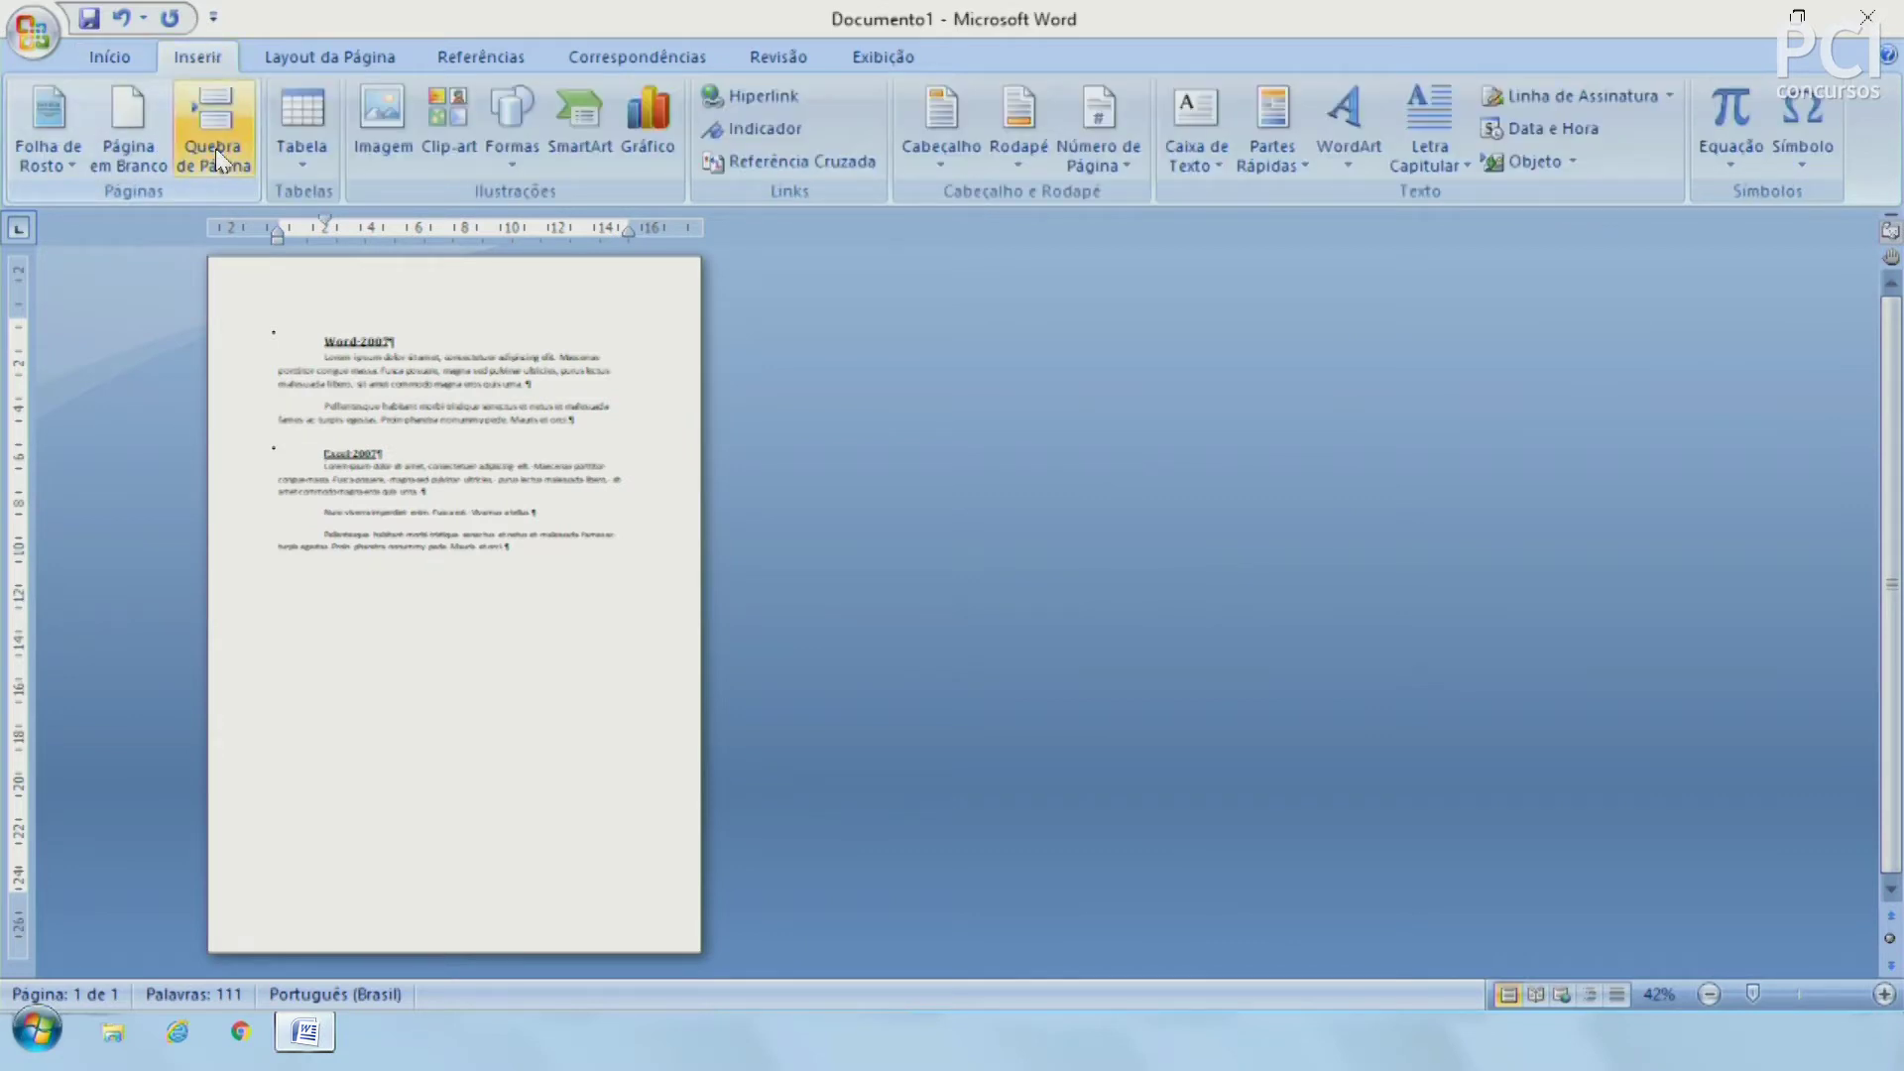
left_click(216, 147)
left_click_drag(383, 443, 329, 445)
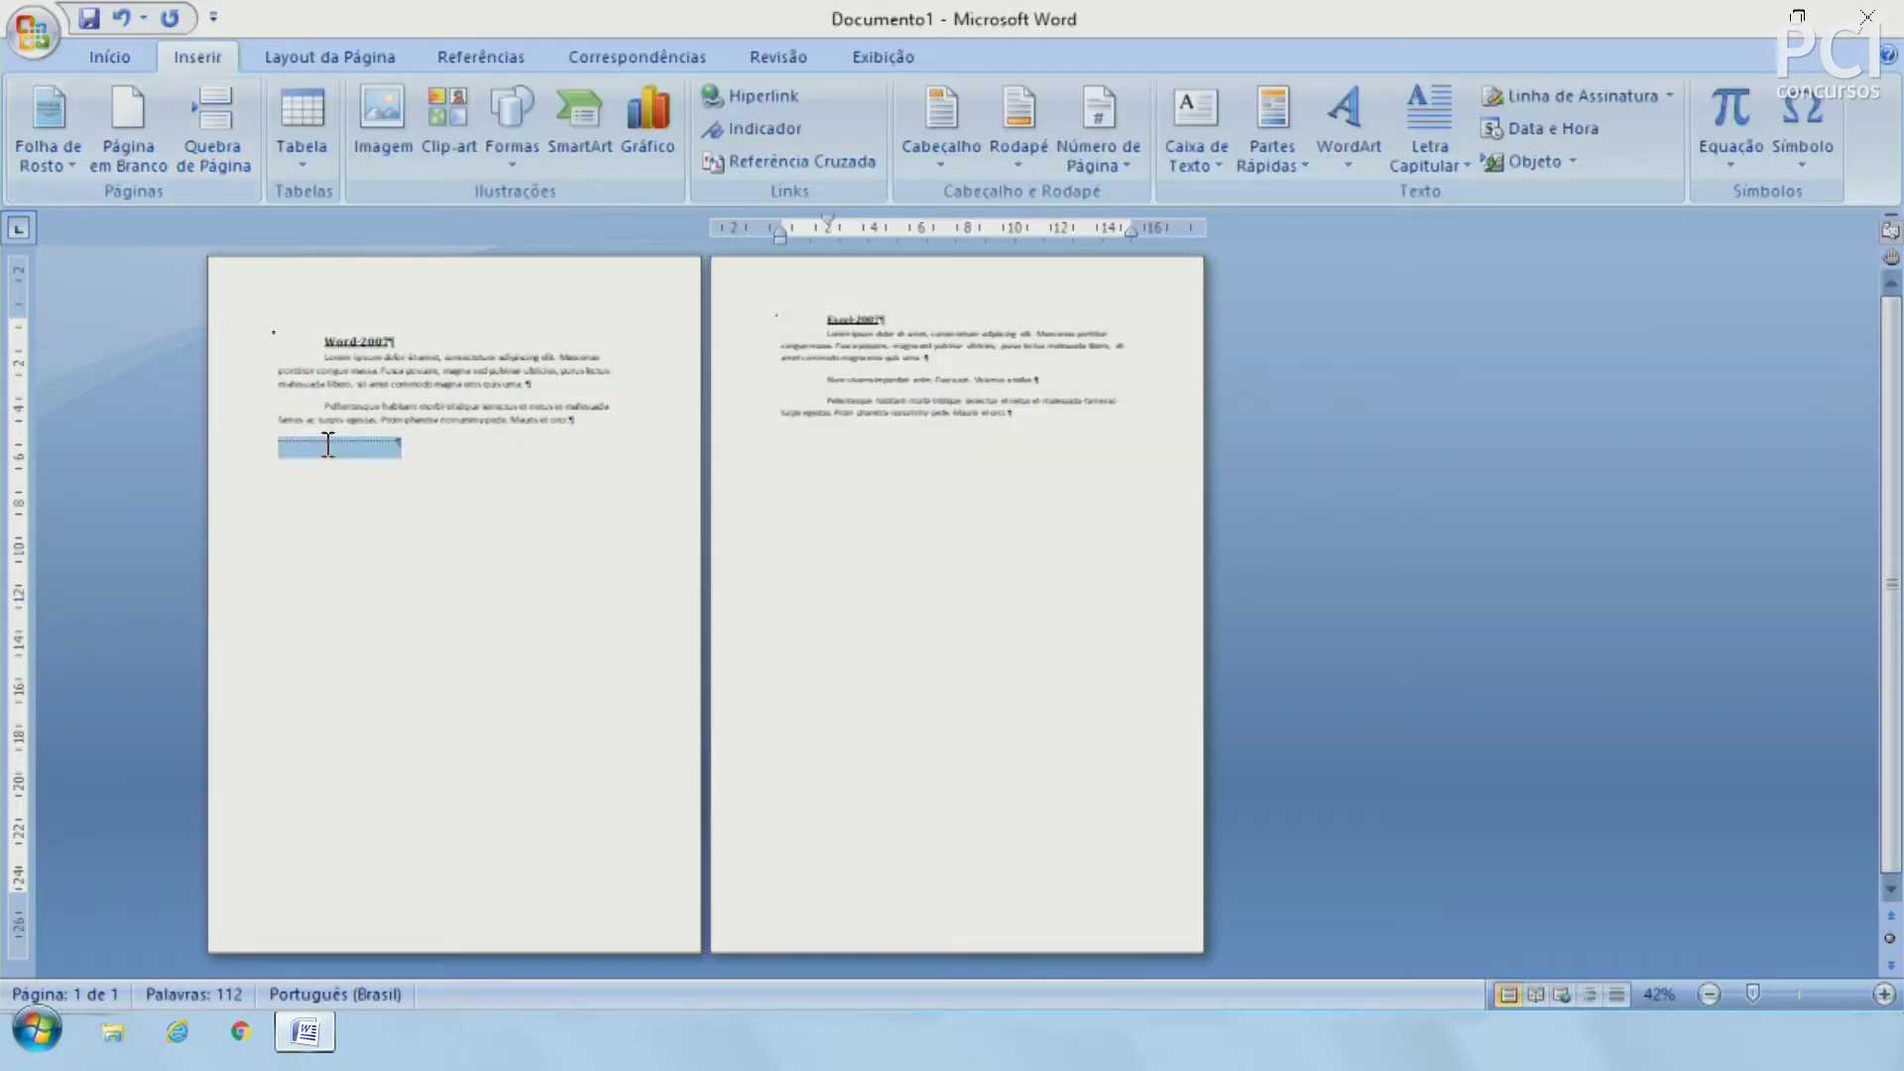
left_click(506, 483)
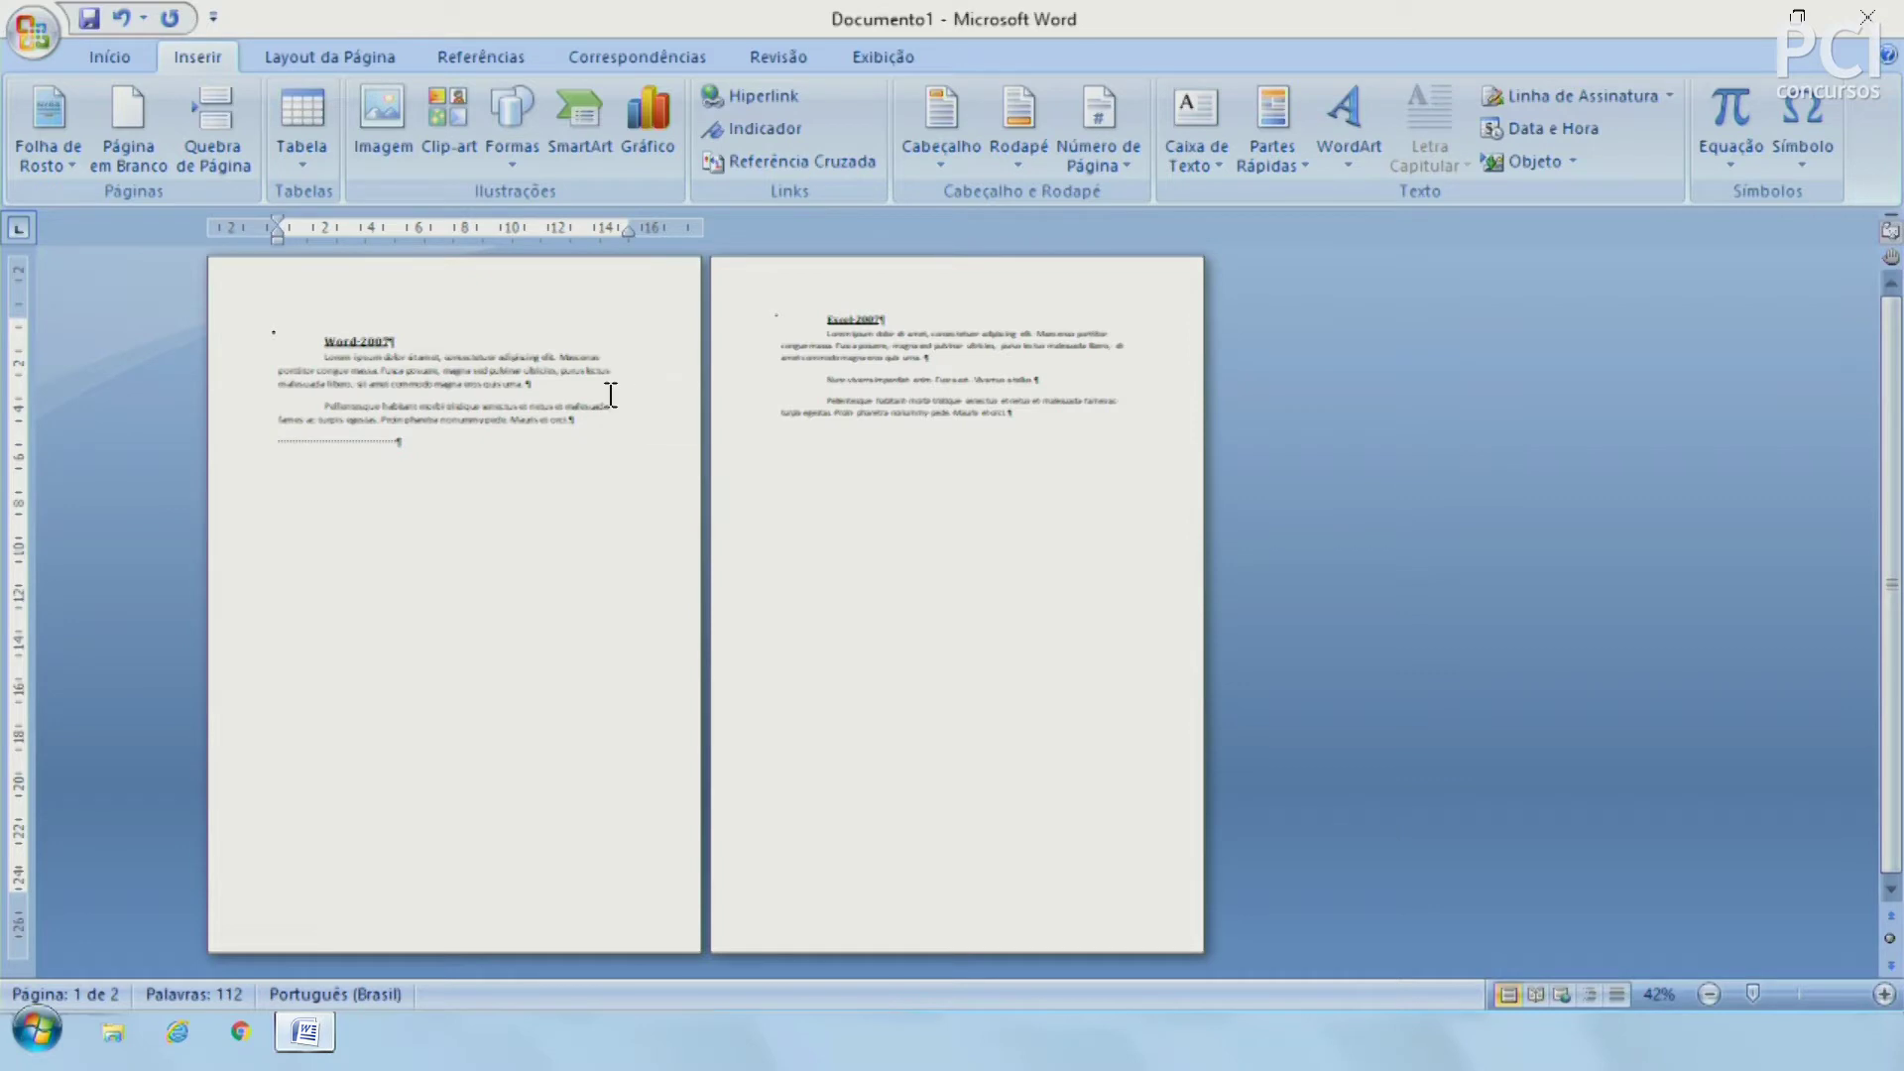
left_click(594, 423)
key("Return")
key("Return")
key("Return")
key("Return")
key("Return")
key("Return")
key("Return")
key("Return")
key("Return")
key("Return")
key("Return")
key("Return")
key("BackSpace")
key("BackSpace")
key("BackSpace")
key("BackSpace")
key("BackSpace")
Step: Enlarge the last lines of page-1 text several steps with Grow Font
mouse_move(572, 421)
left_mouse_down()
mouse_move(345, 420)
mouse_move(221, 327)
left_mouse_up()
left_click(145, 57)
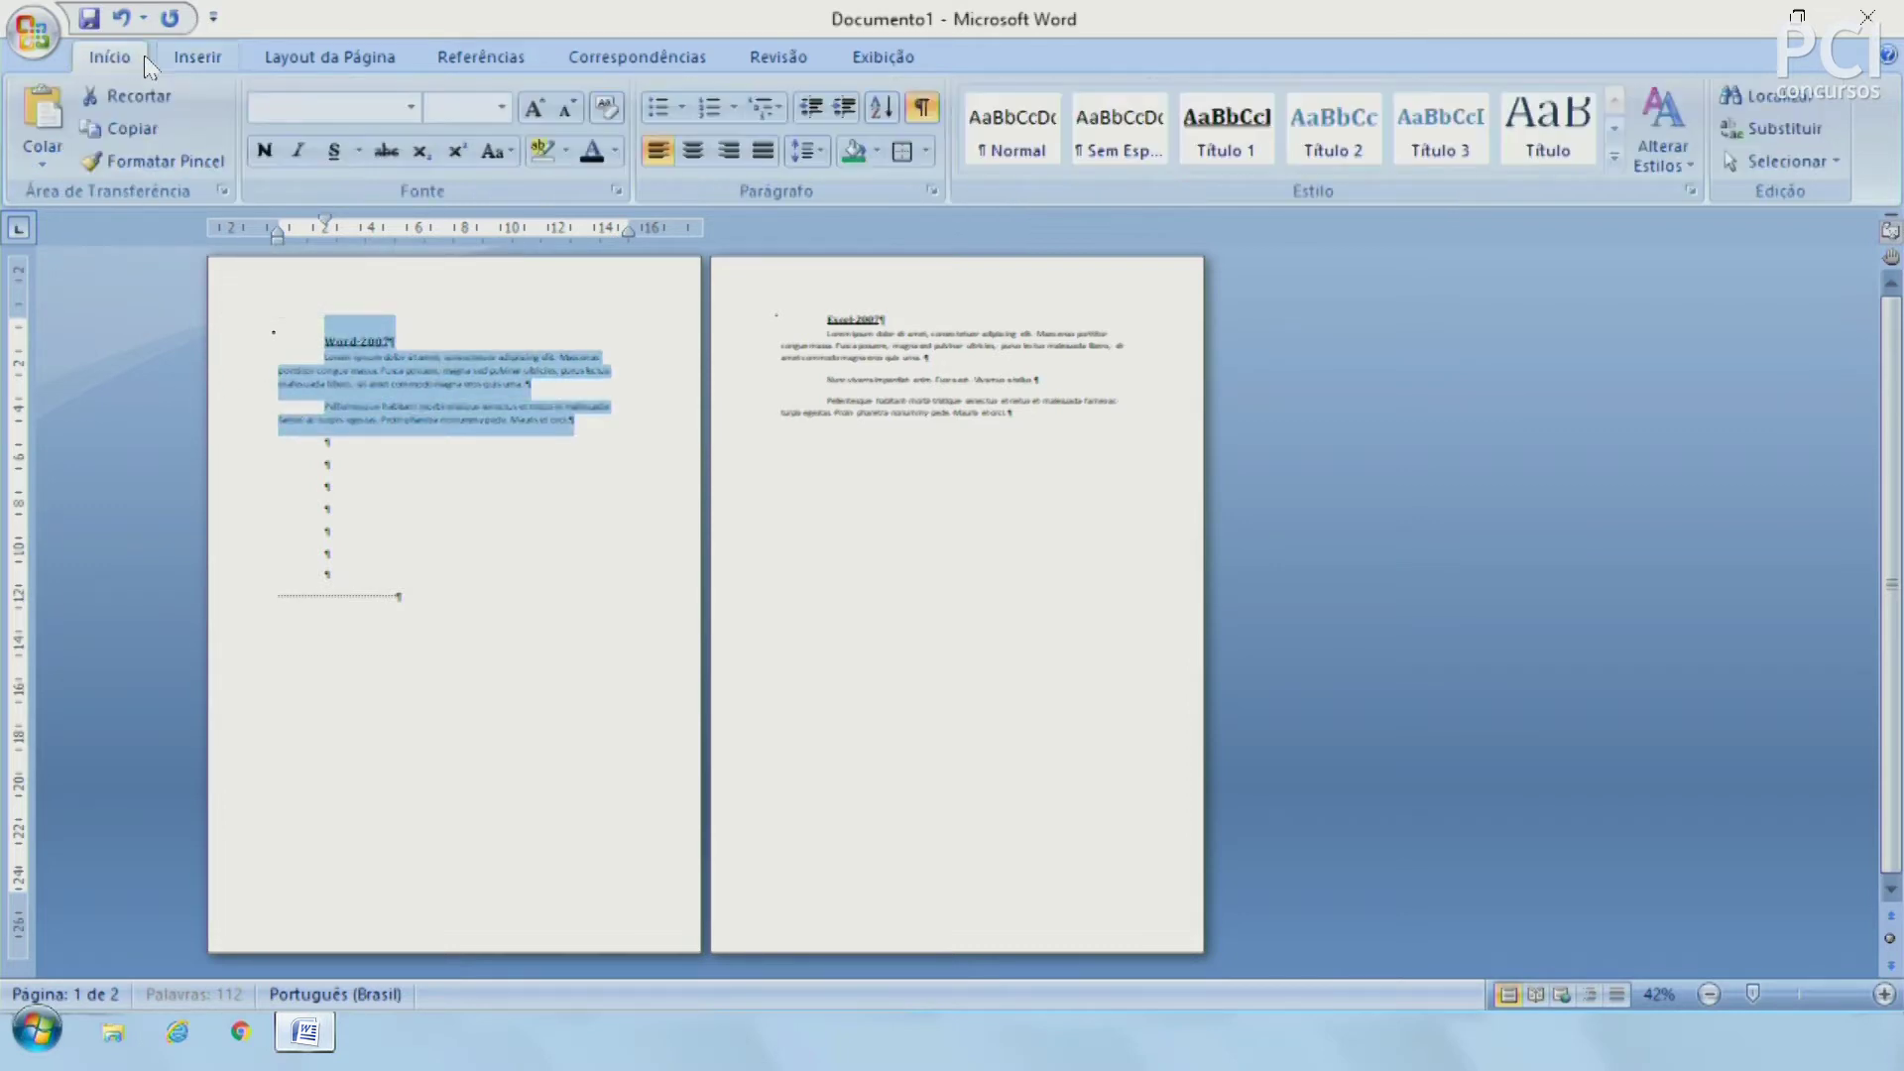
left_click(549, 114)
left_click(550, 113)
left_click(549, 113)
left_click(550, 113)
left_click(550, 113)
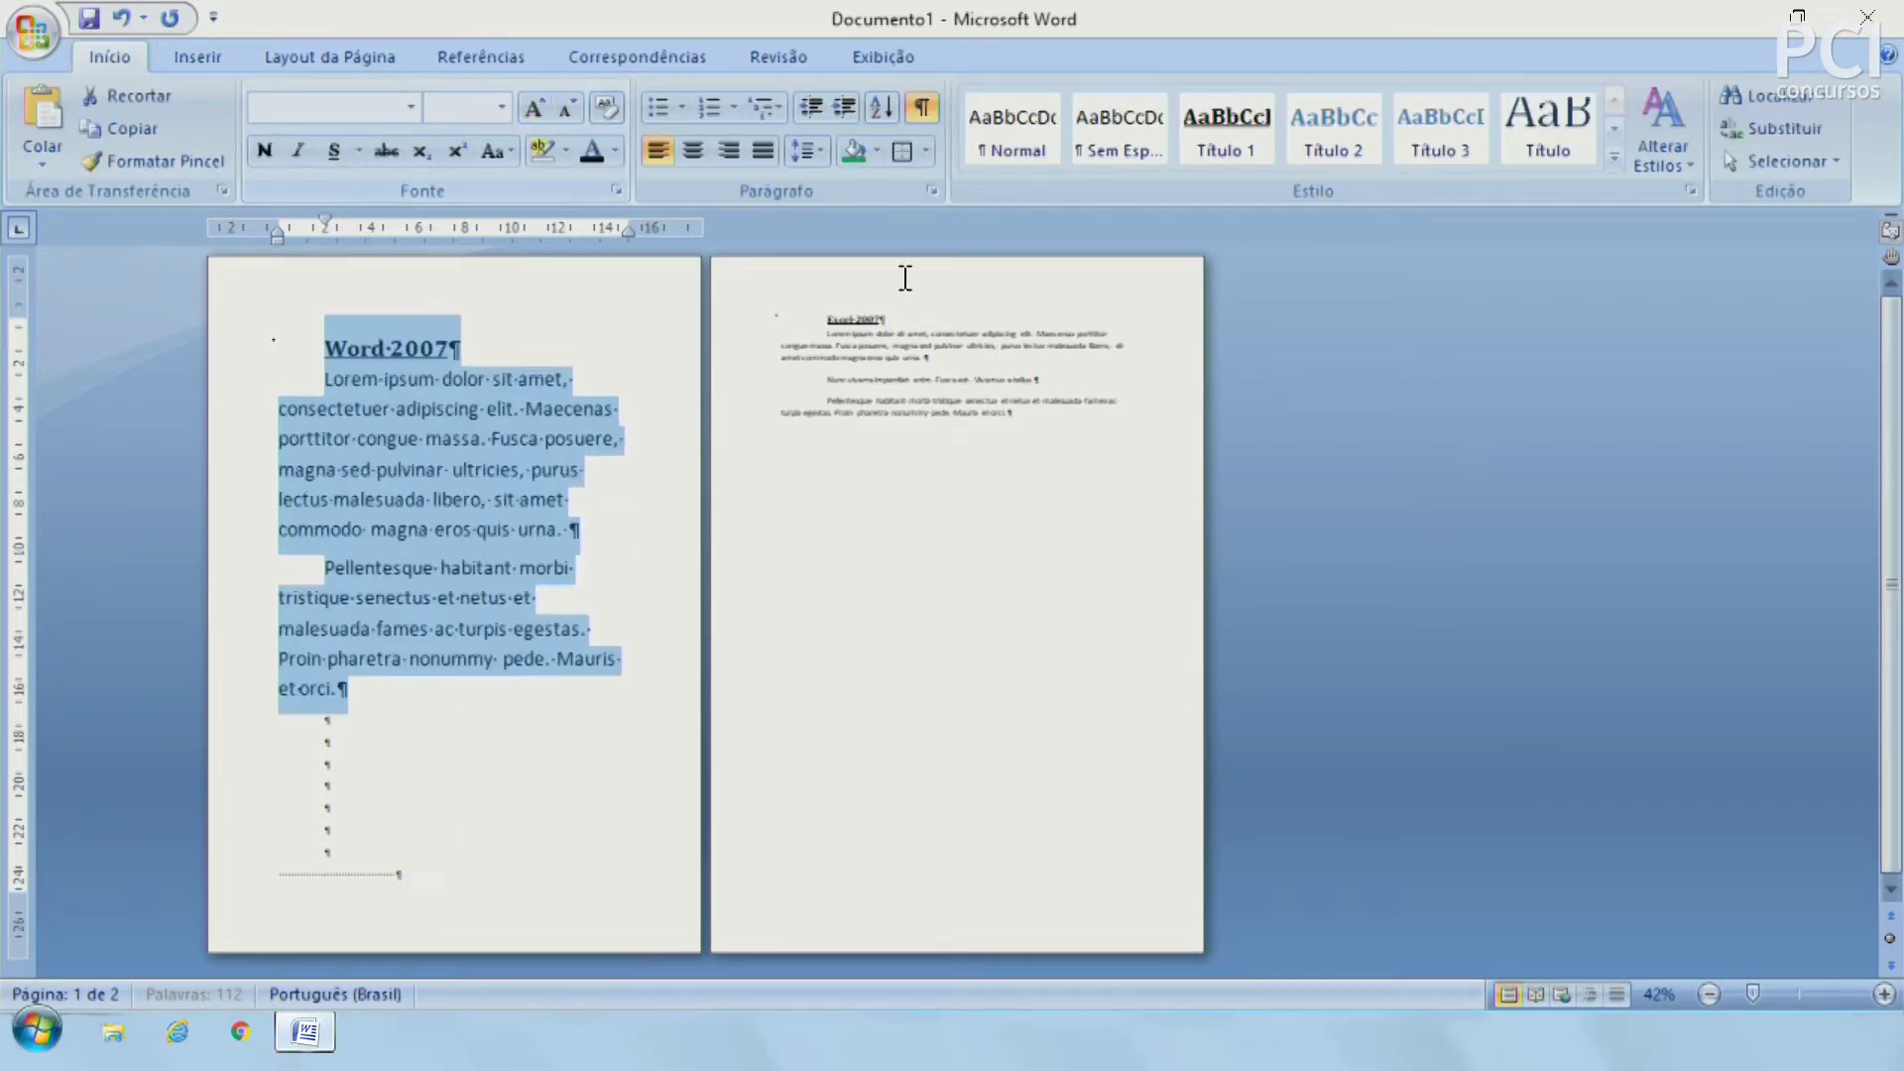
left_click_drag(870, 357, 924, 358)
left_click(391, 905)
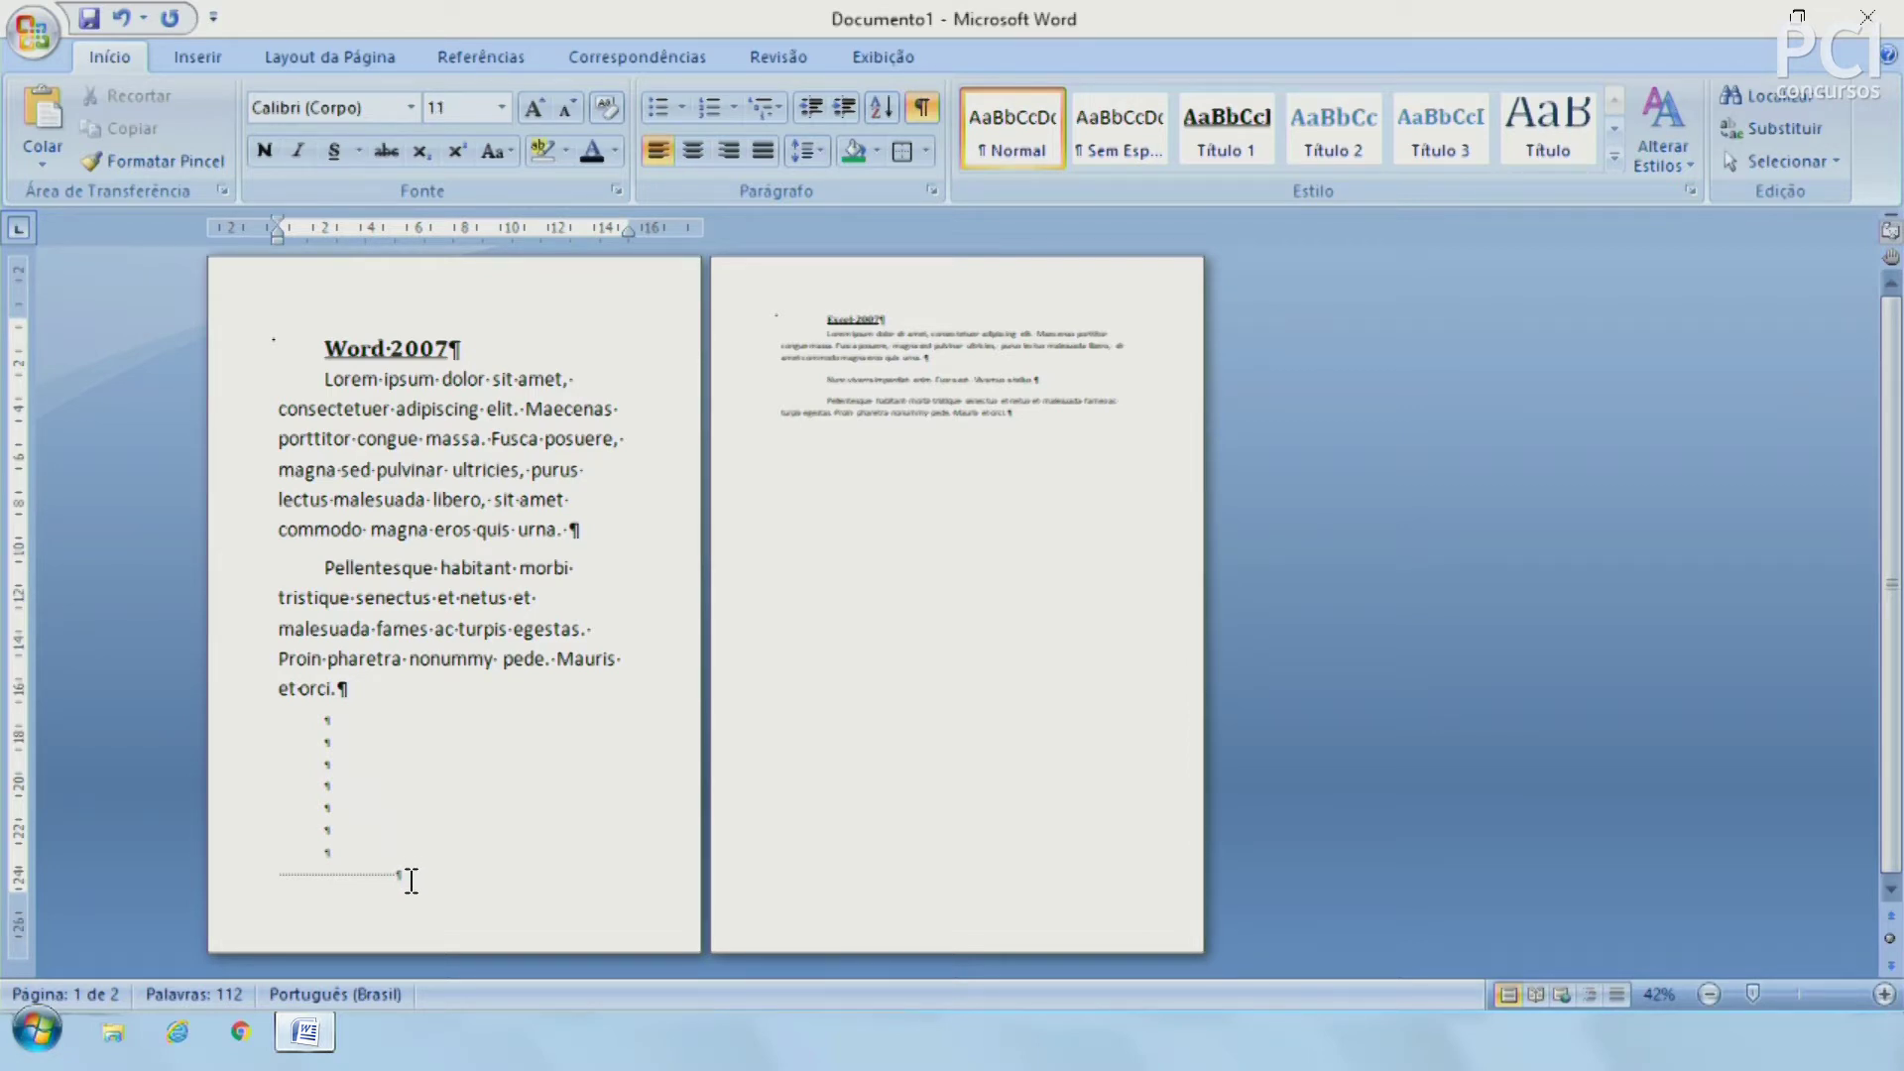
Step: Undo the font enlargement and the page break so both sections share one page
key("ctrl+a")
key("ctrl+shift+v")
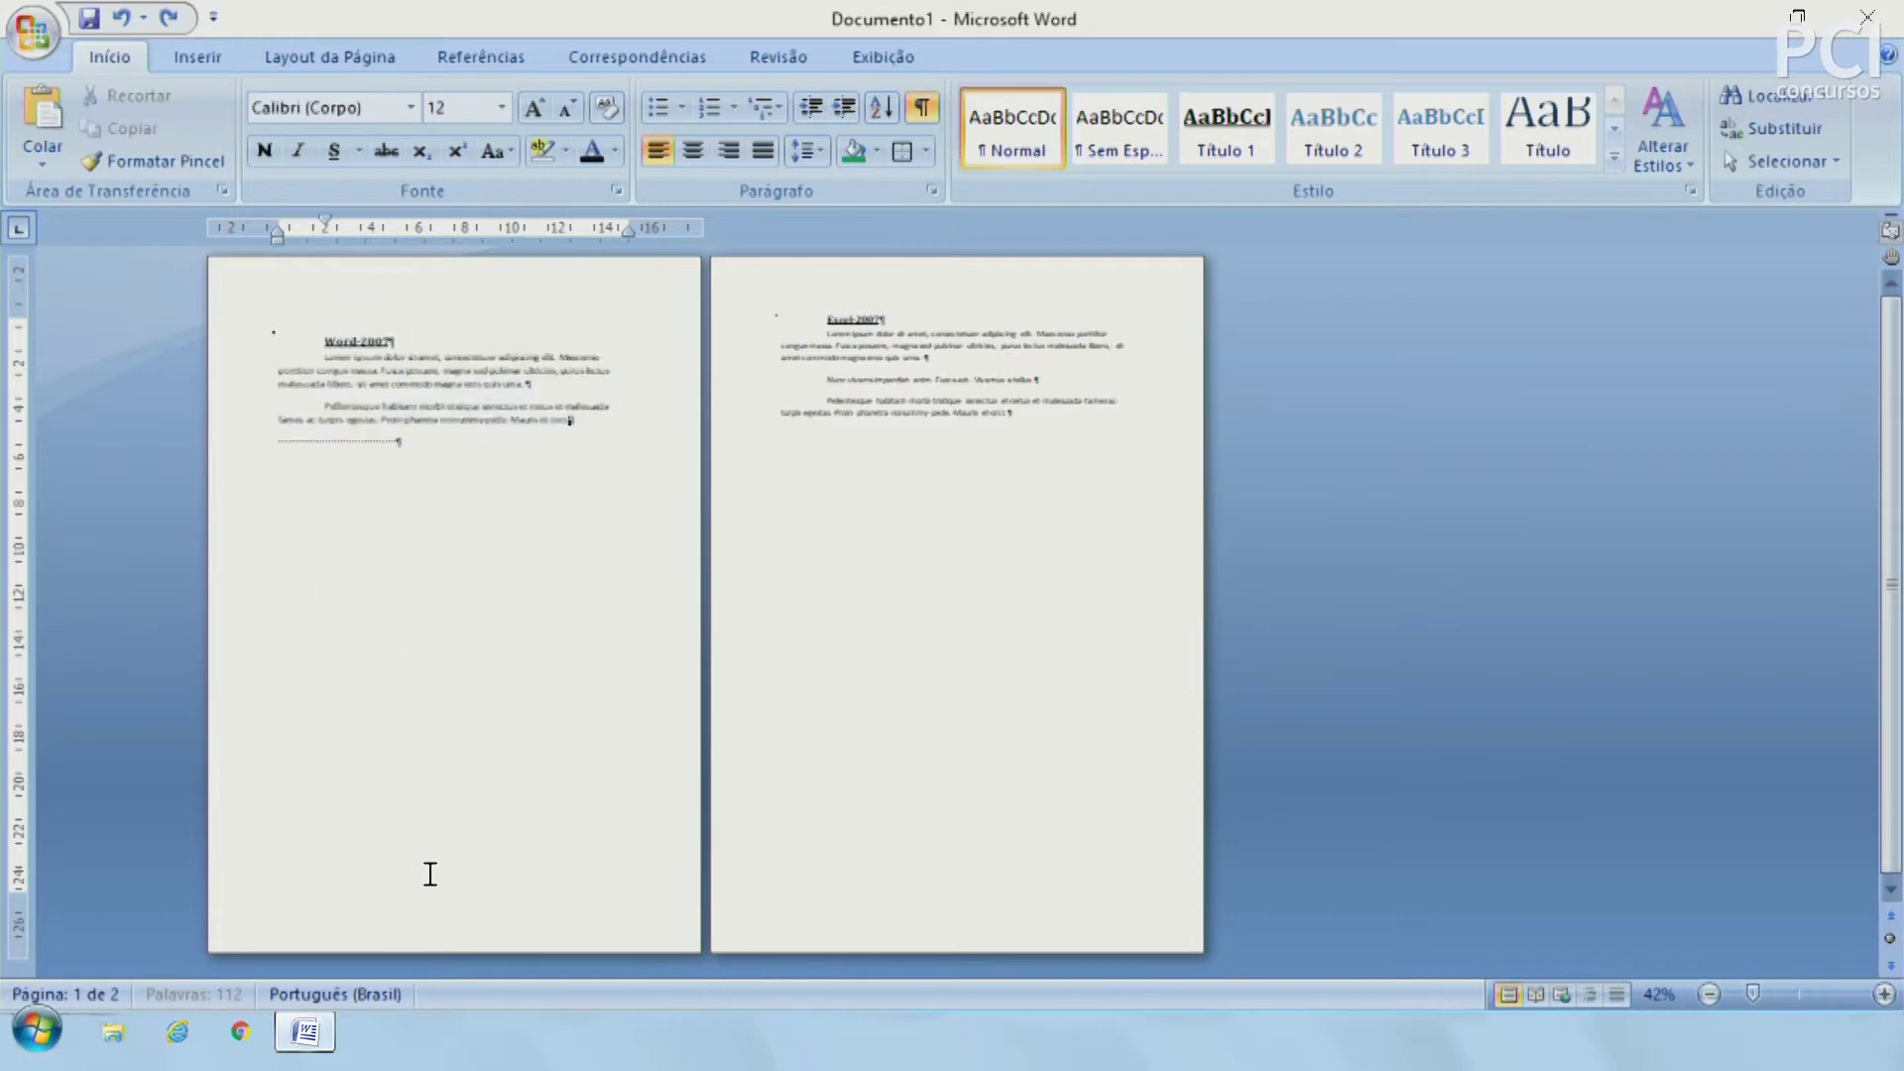
key("Delete")
left_click(364, 432)
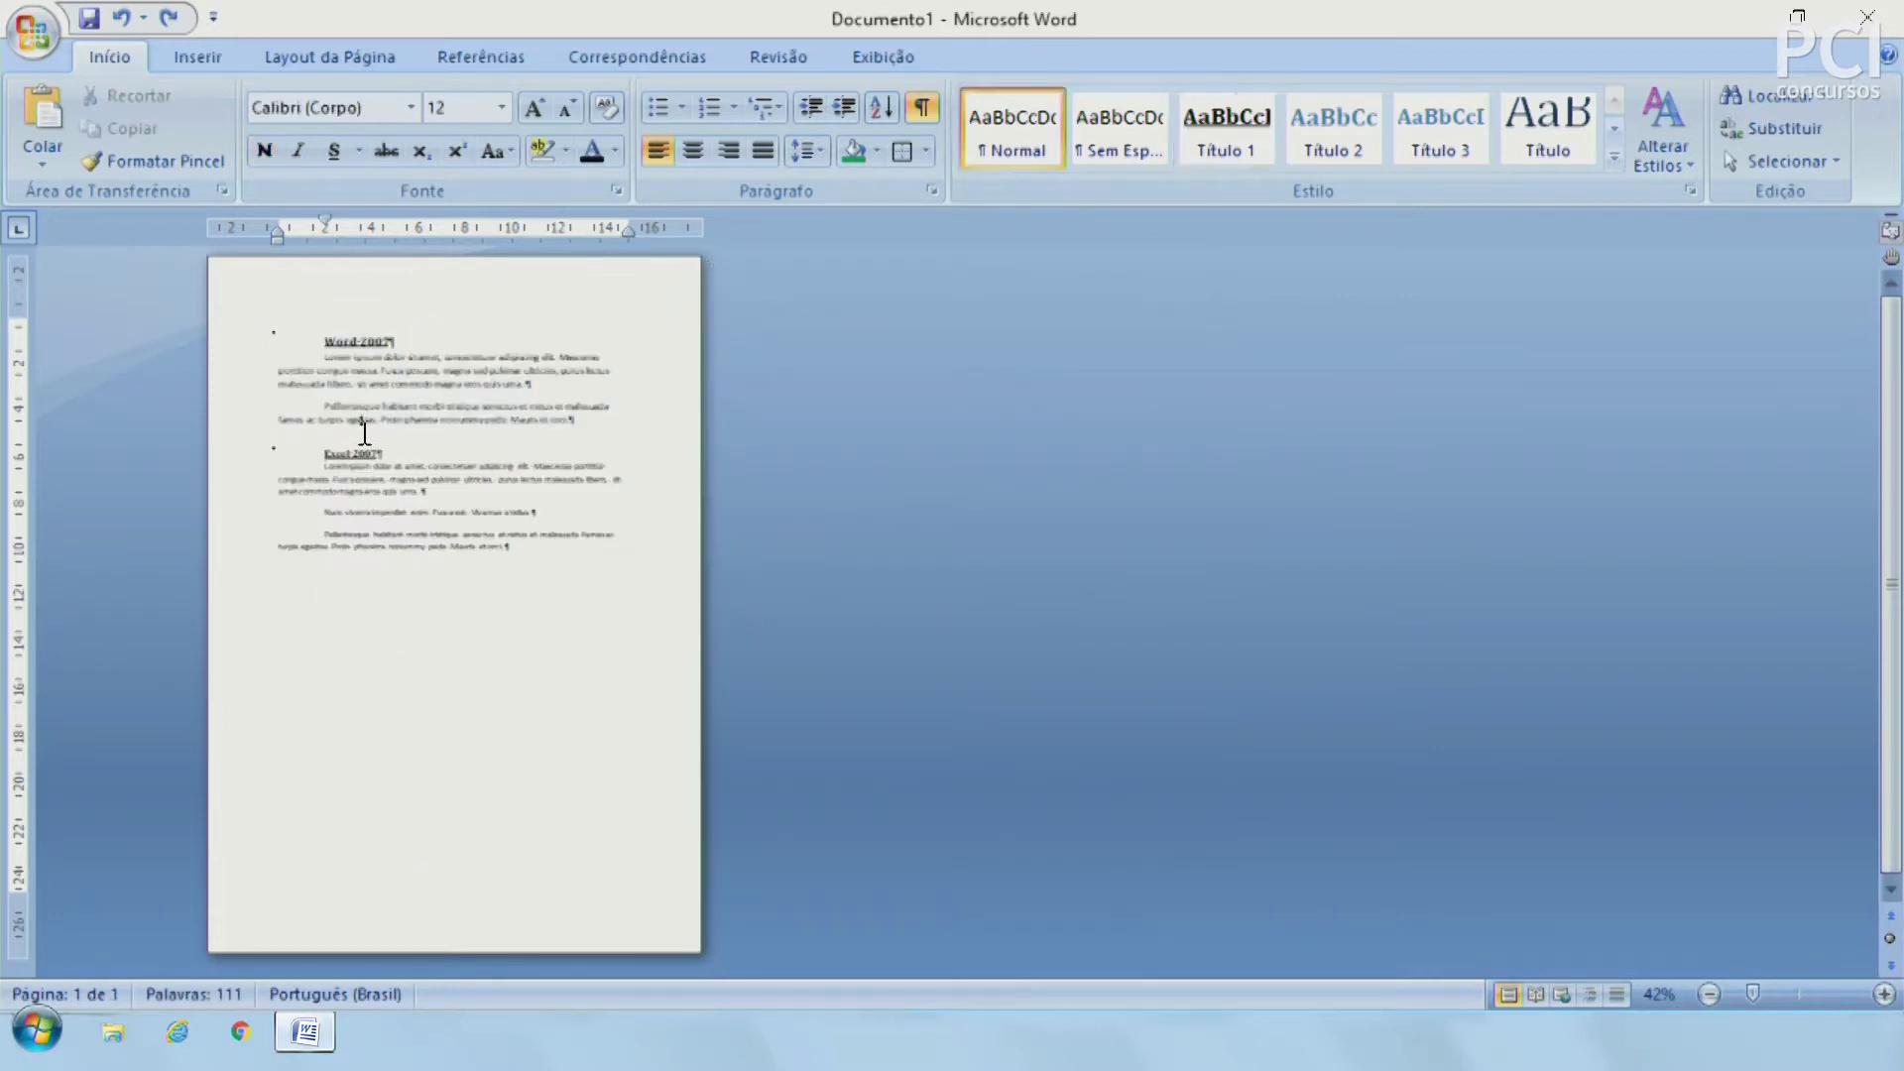
left_click(203, 49)
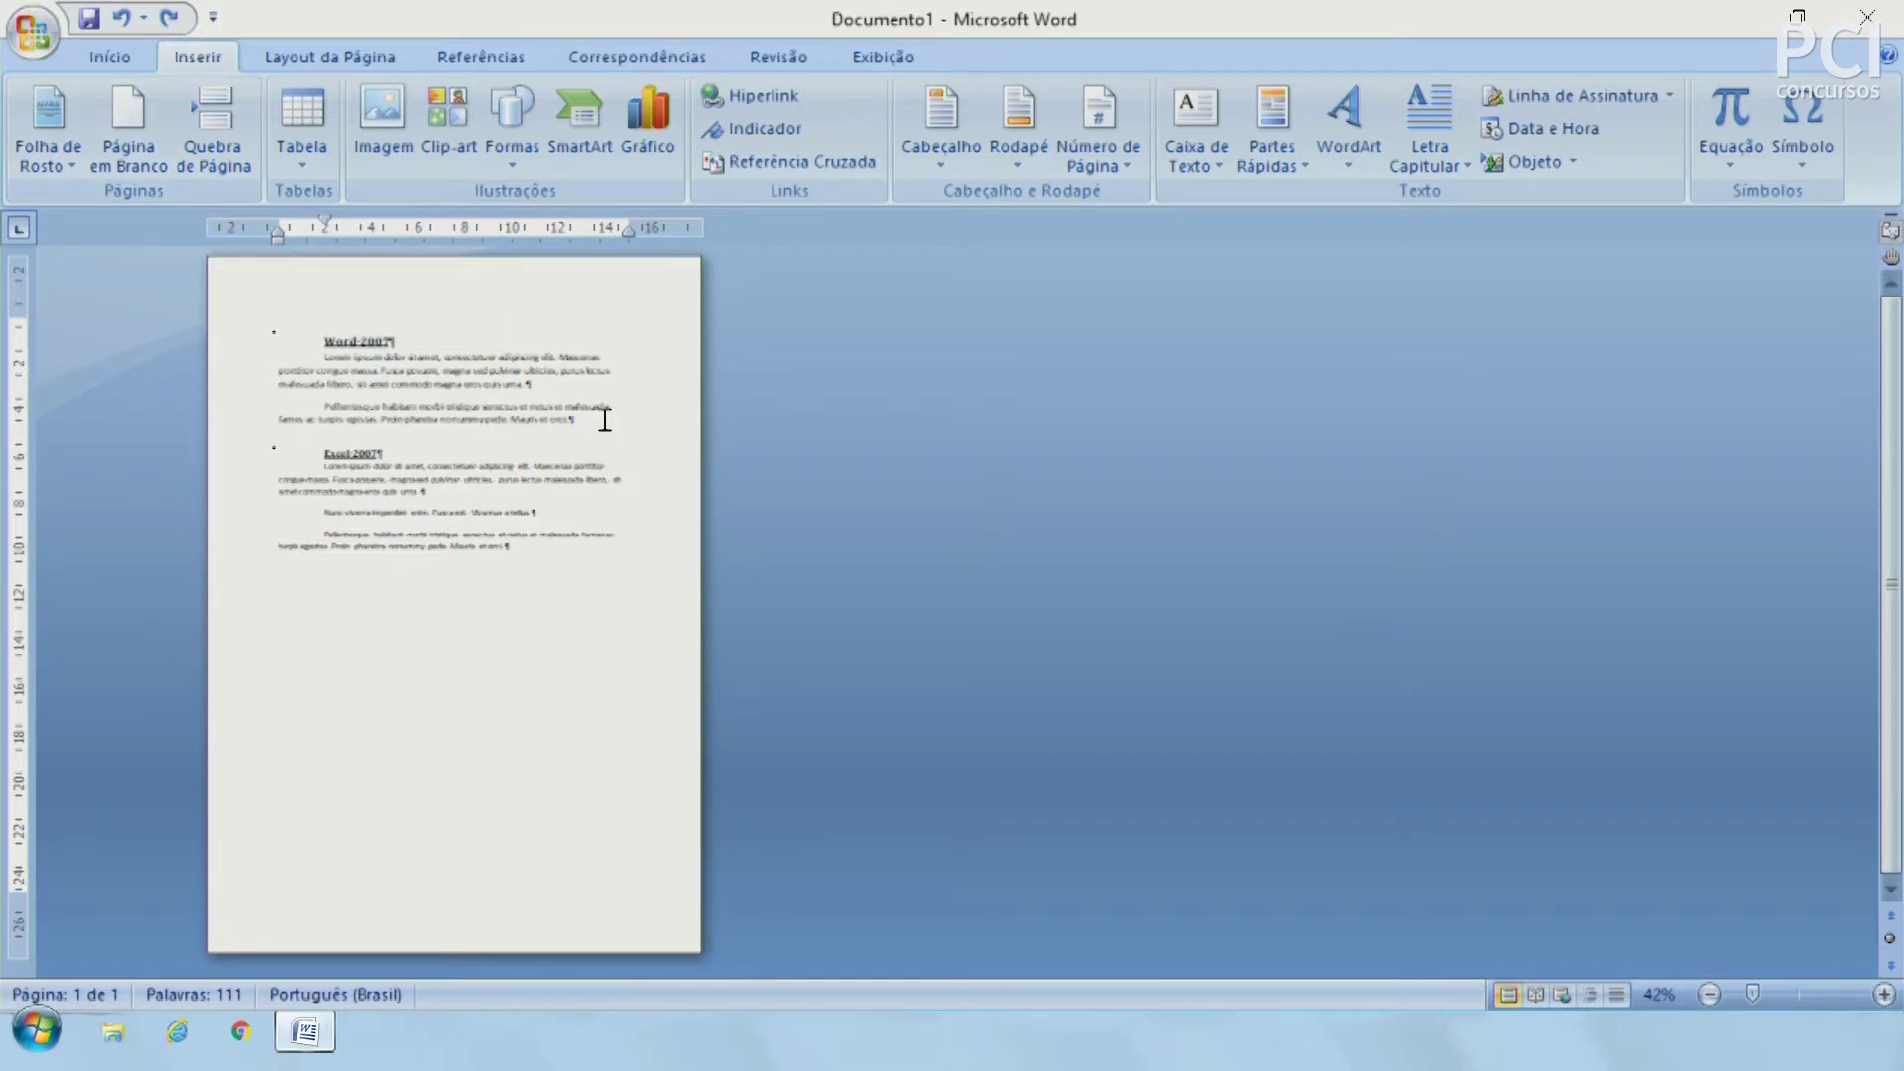
Step: Insert a blank page after the Word section and delete the empty paragraph above Excel 2007
left_click(146, 123)
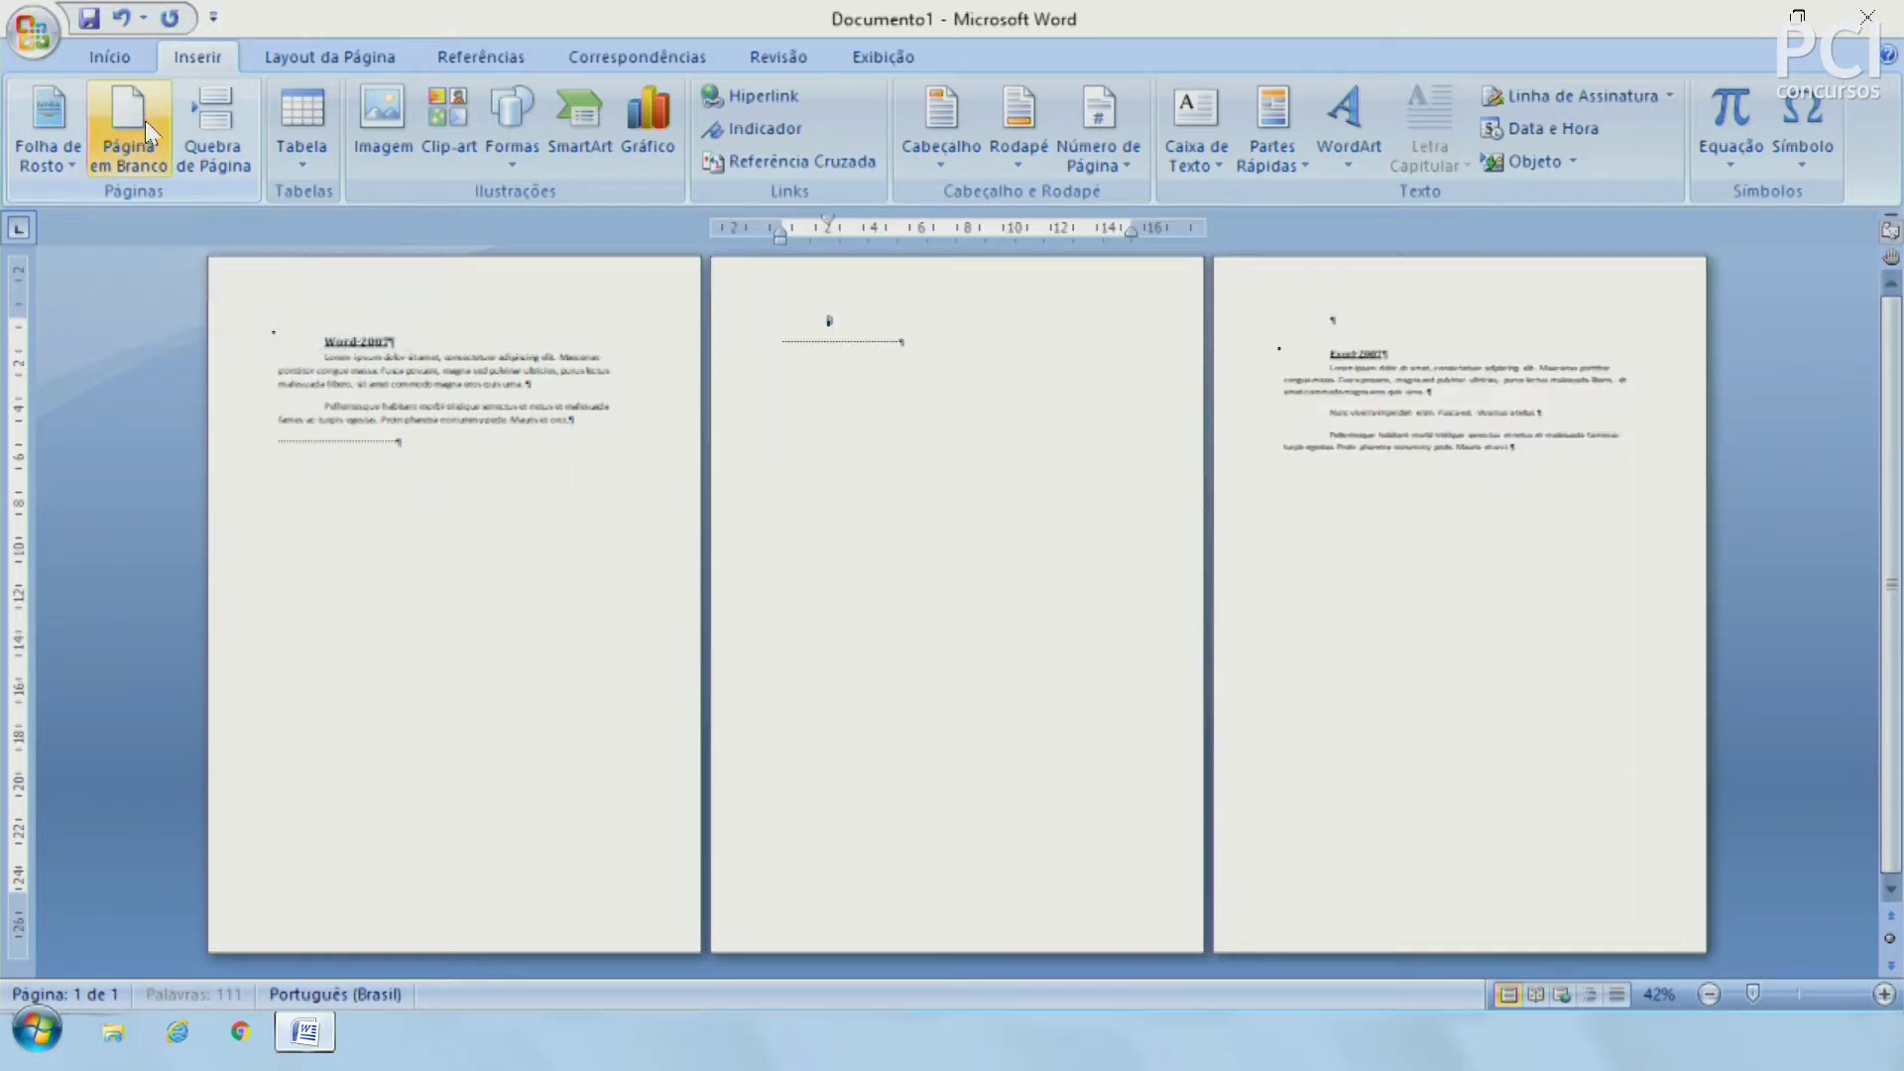
left_click(451, 443)
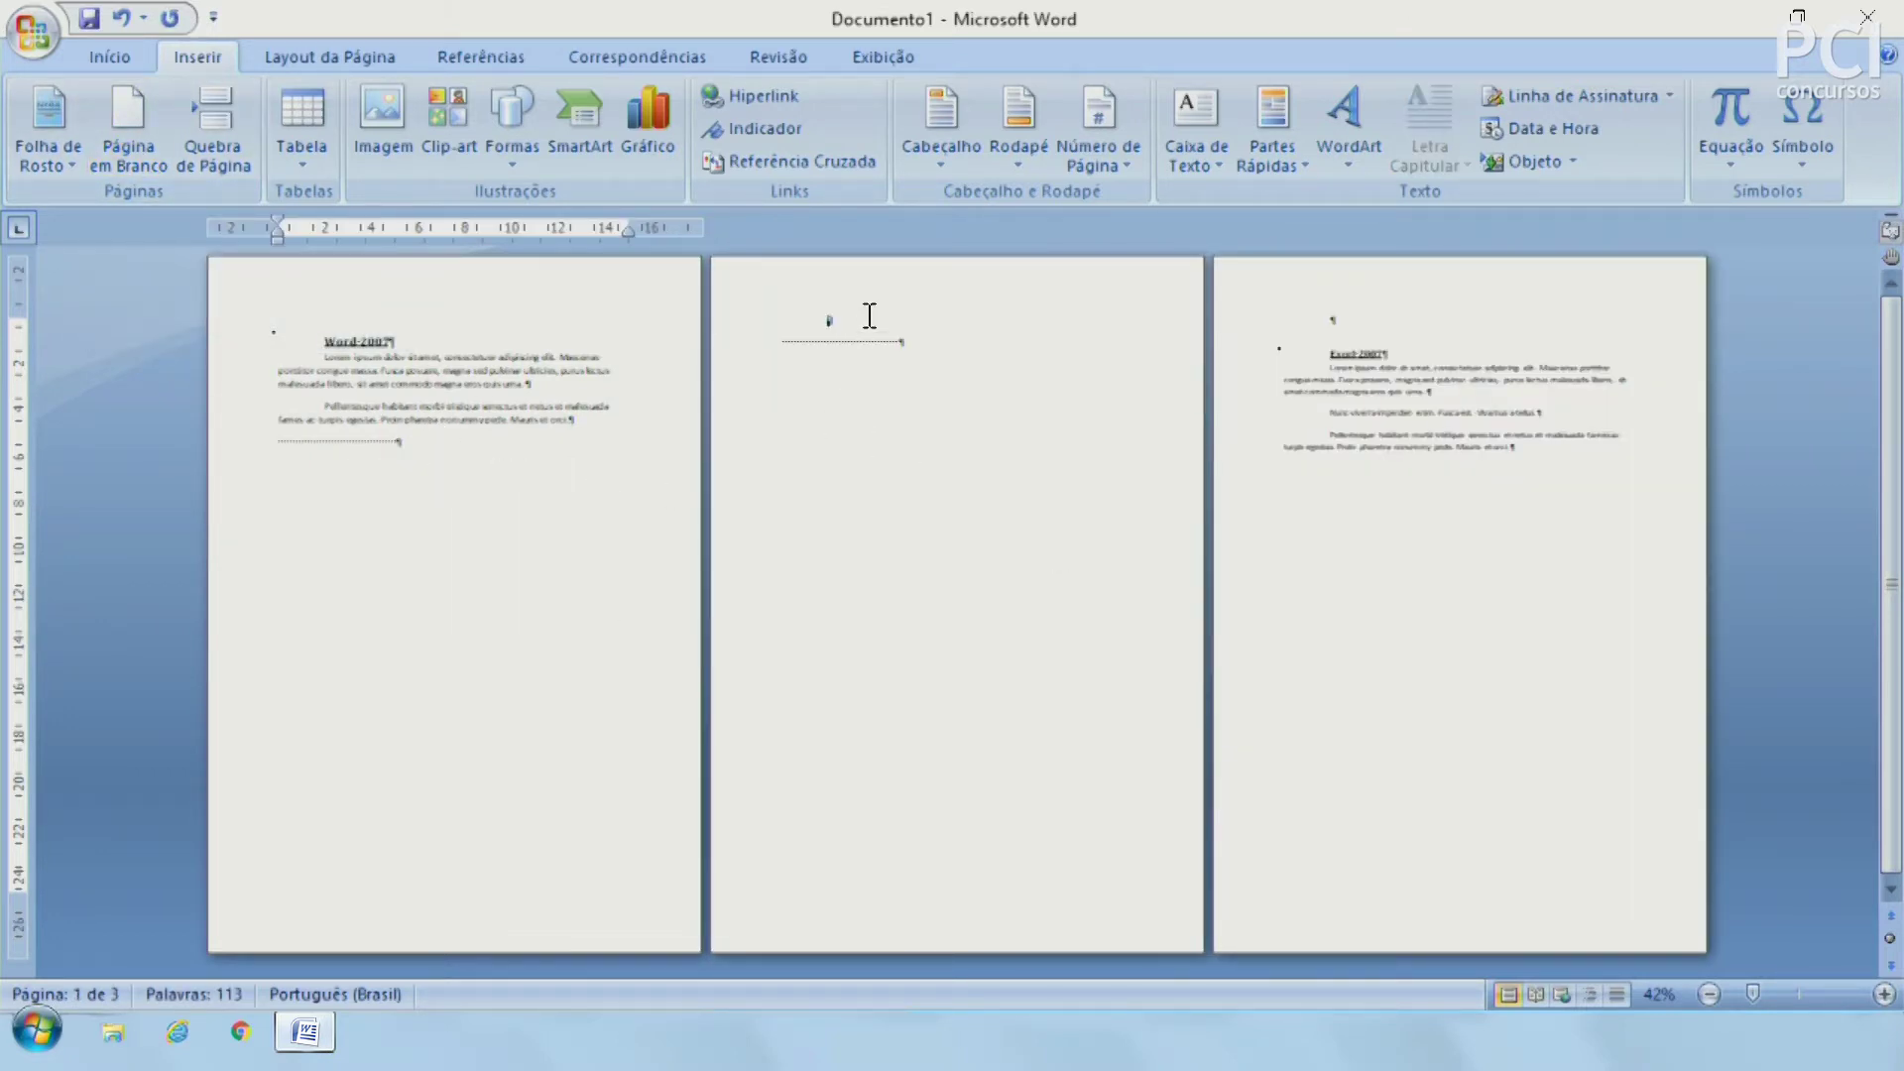
left_click(870, 316)
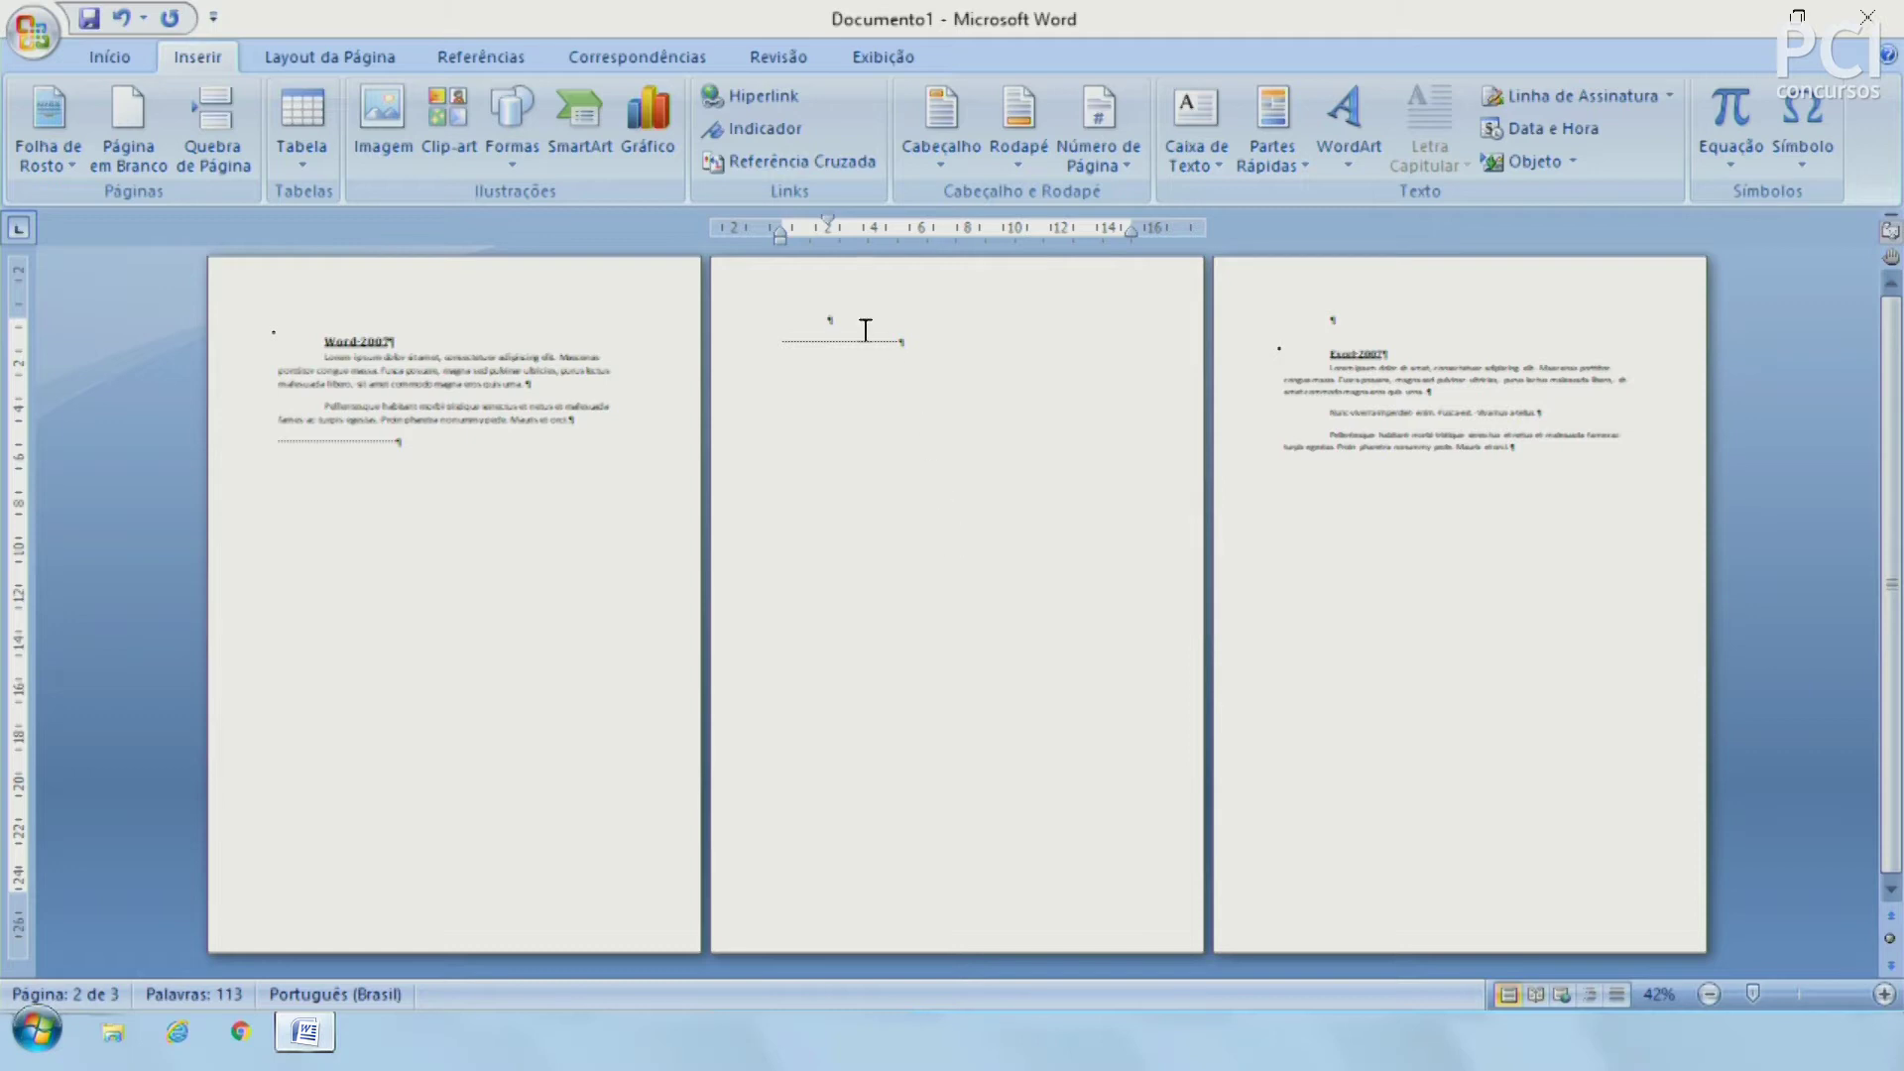
triple_click(934, 335)
left_click(1362, 368)
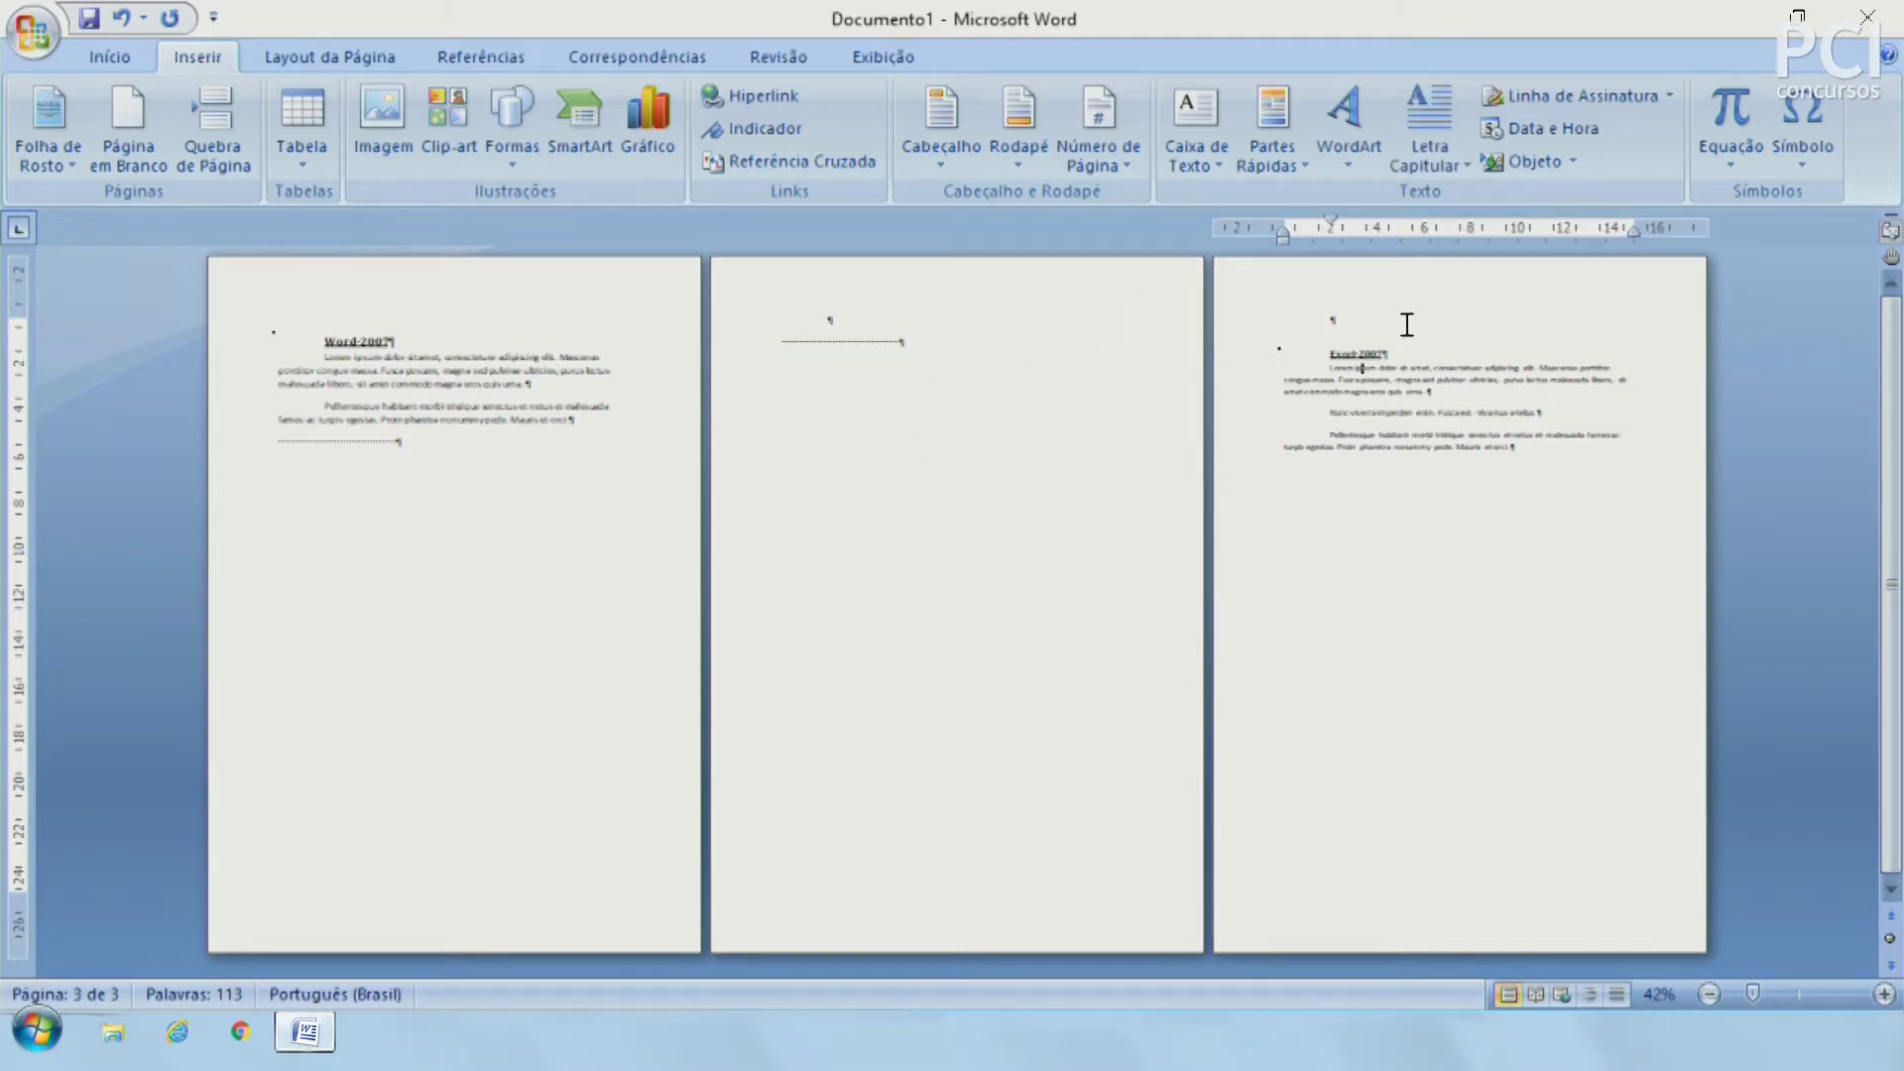
left_click(1407, 322)
key("Delete")
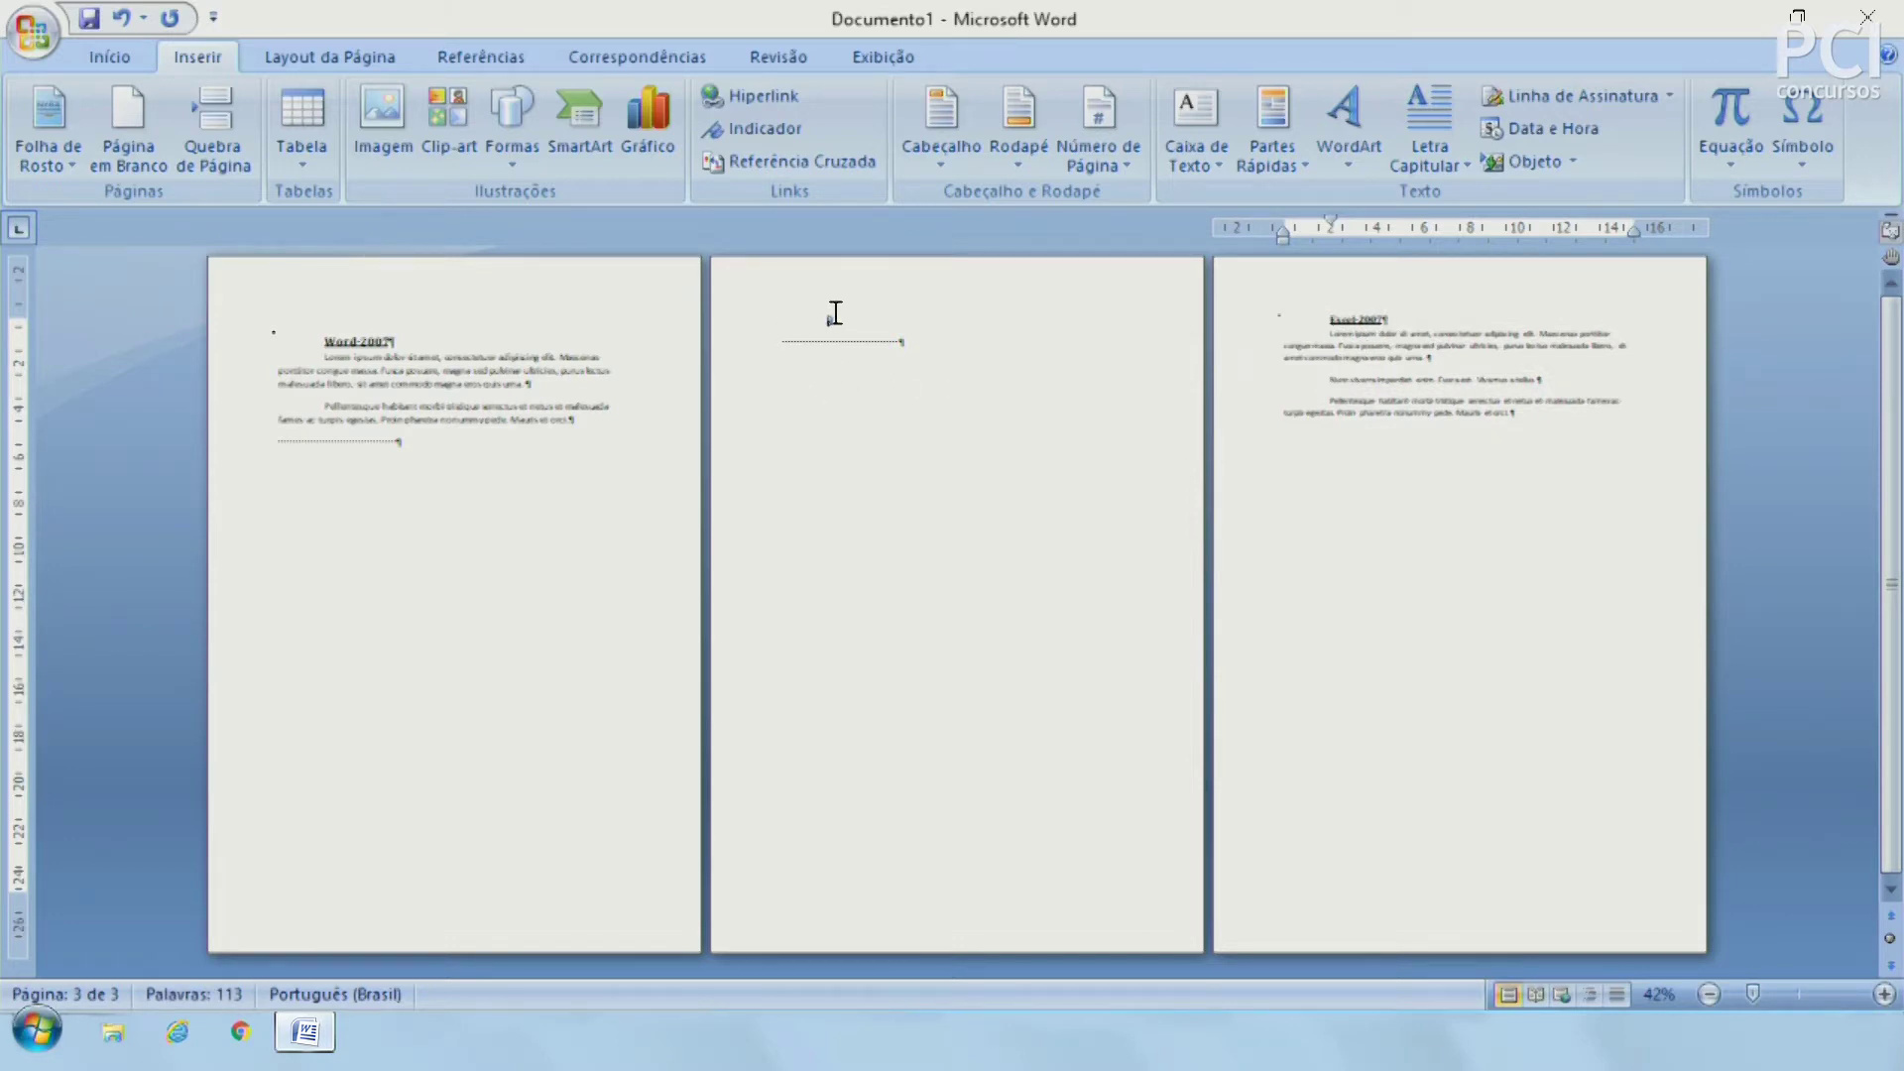
Step: Turn off Show/Hide ¶ to hide the formatting marks
left_click(835, 313)
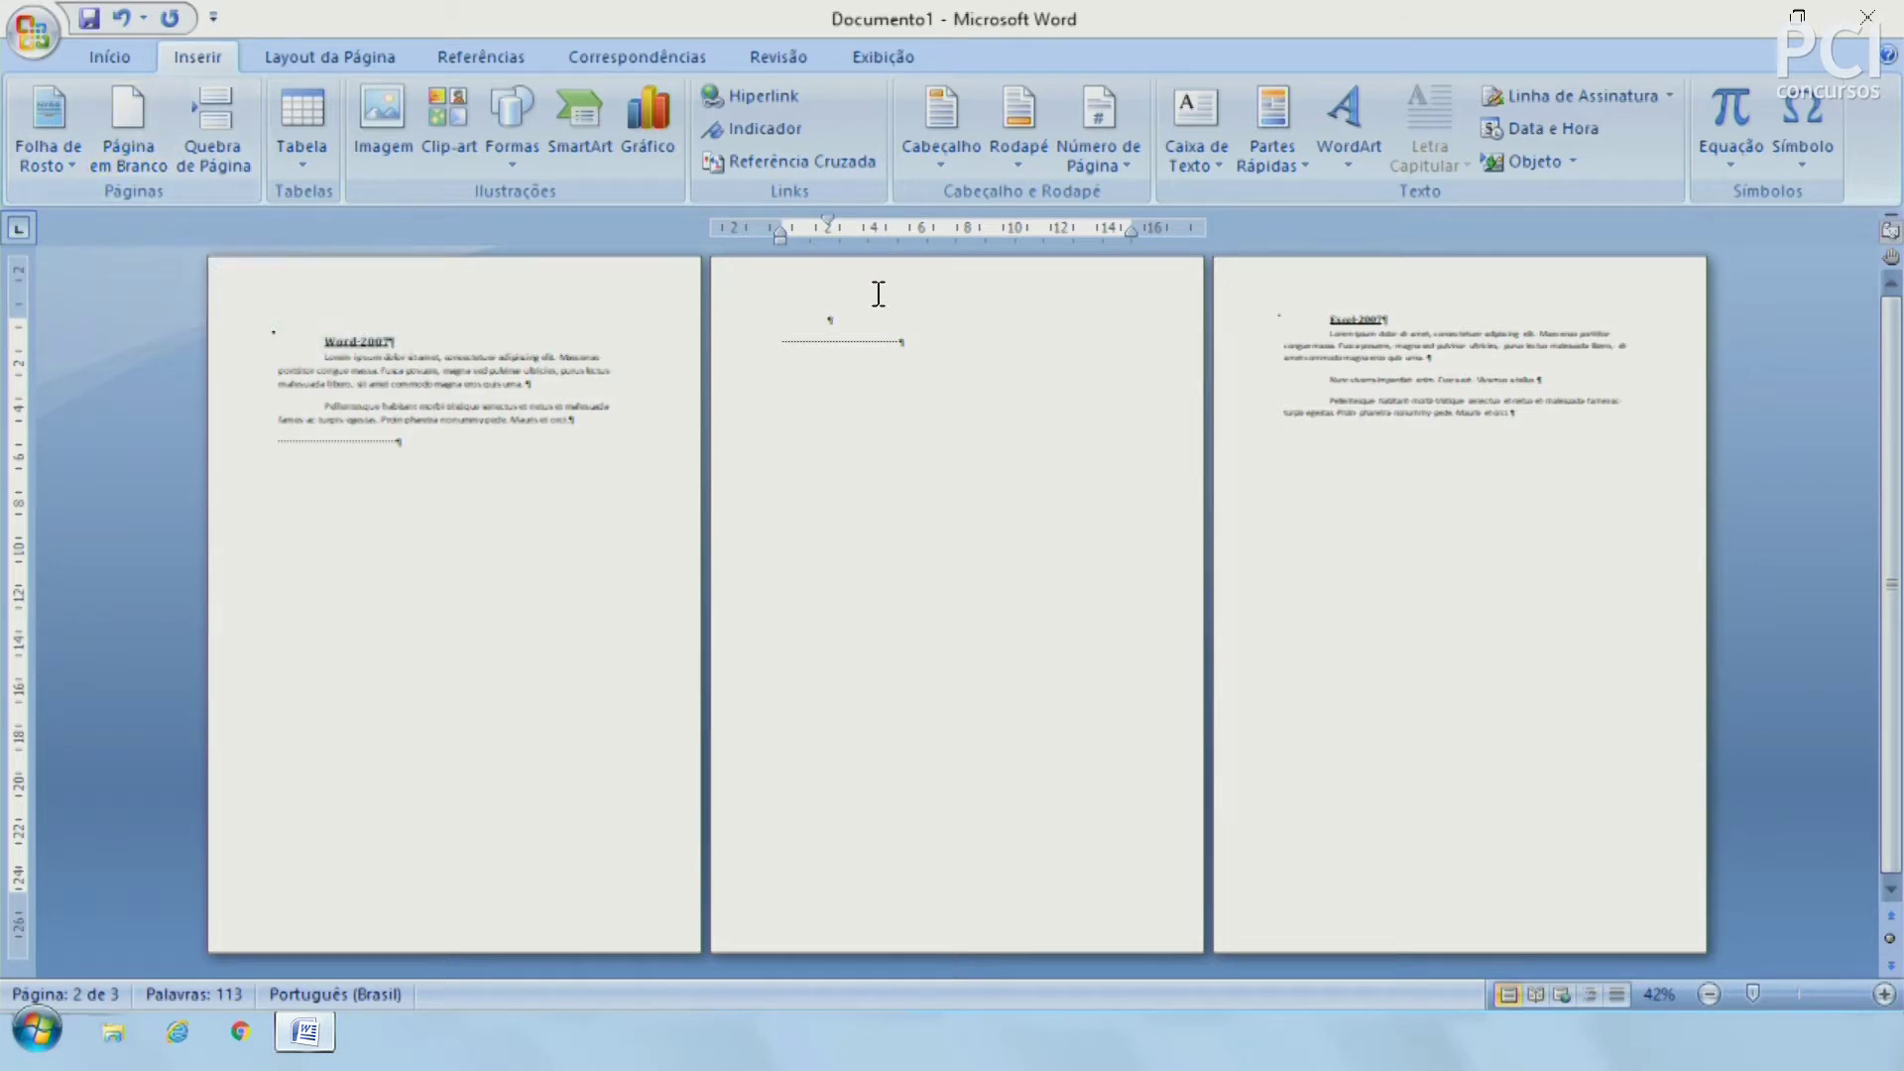
left_click_drag(805, 338, 898, 370)
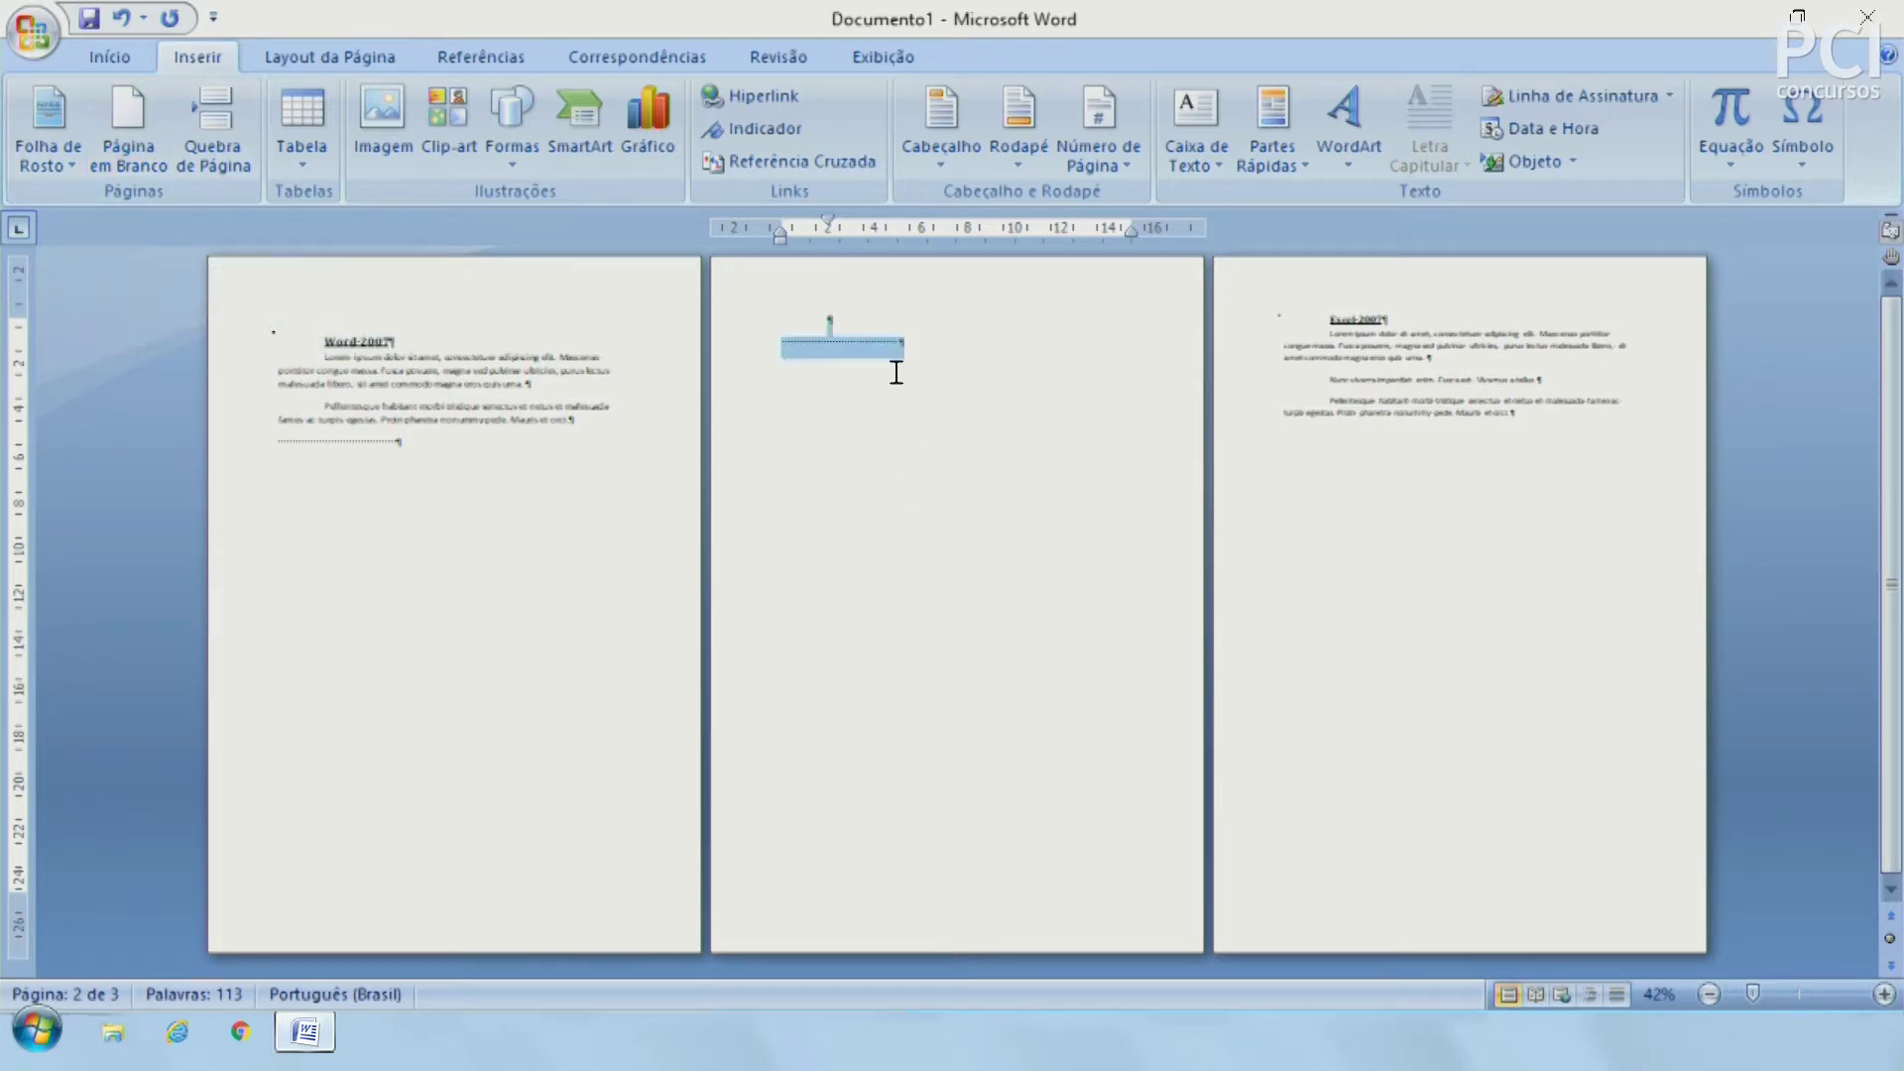
left_click(985, 389)
left_click(726, 343)
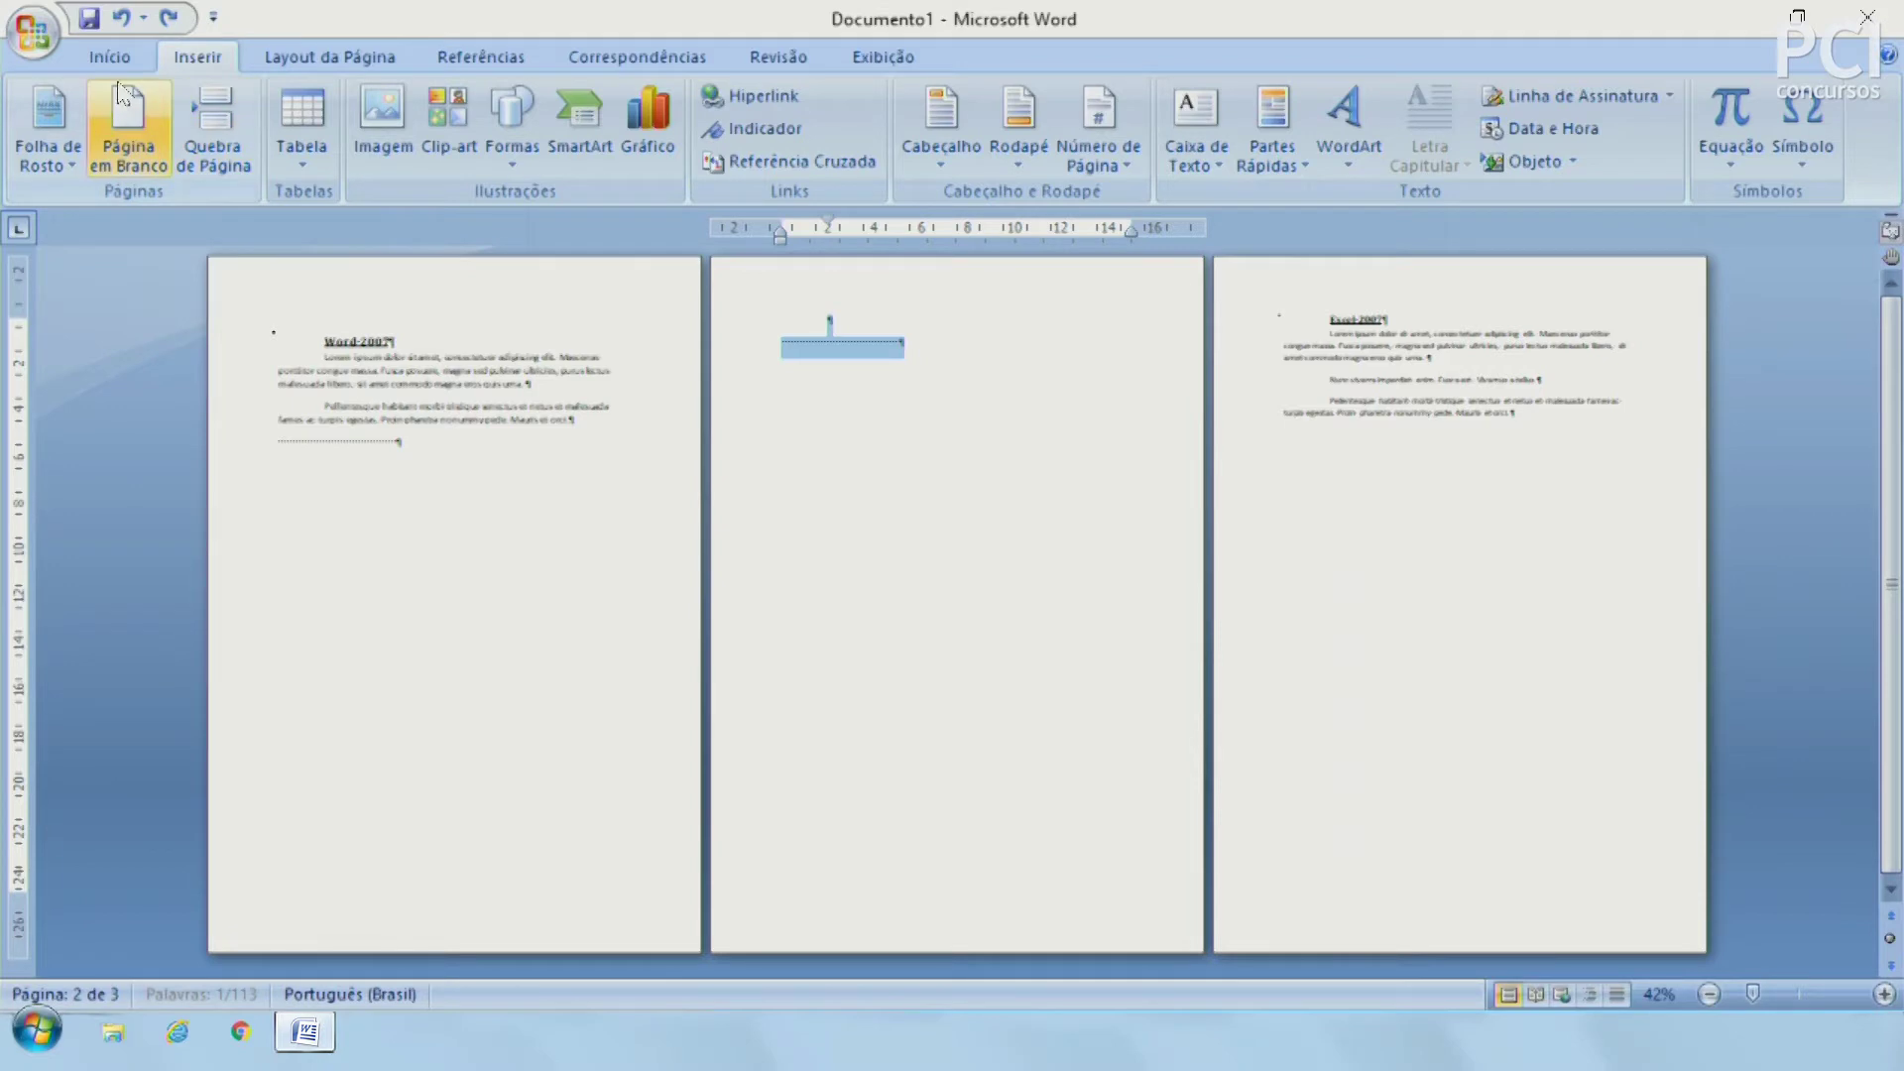
scroll(383, 64, "up", 1)
left_click(922, 109)
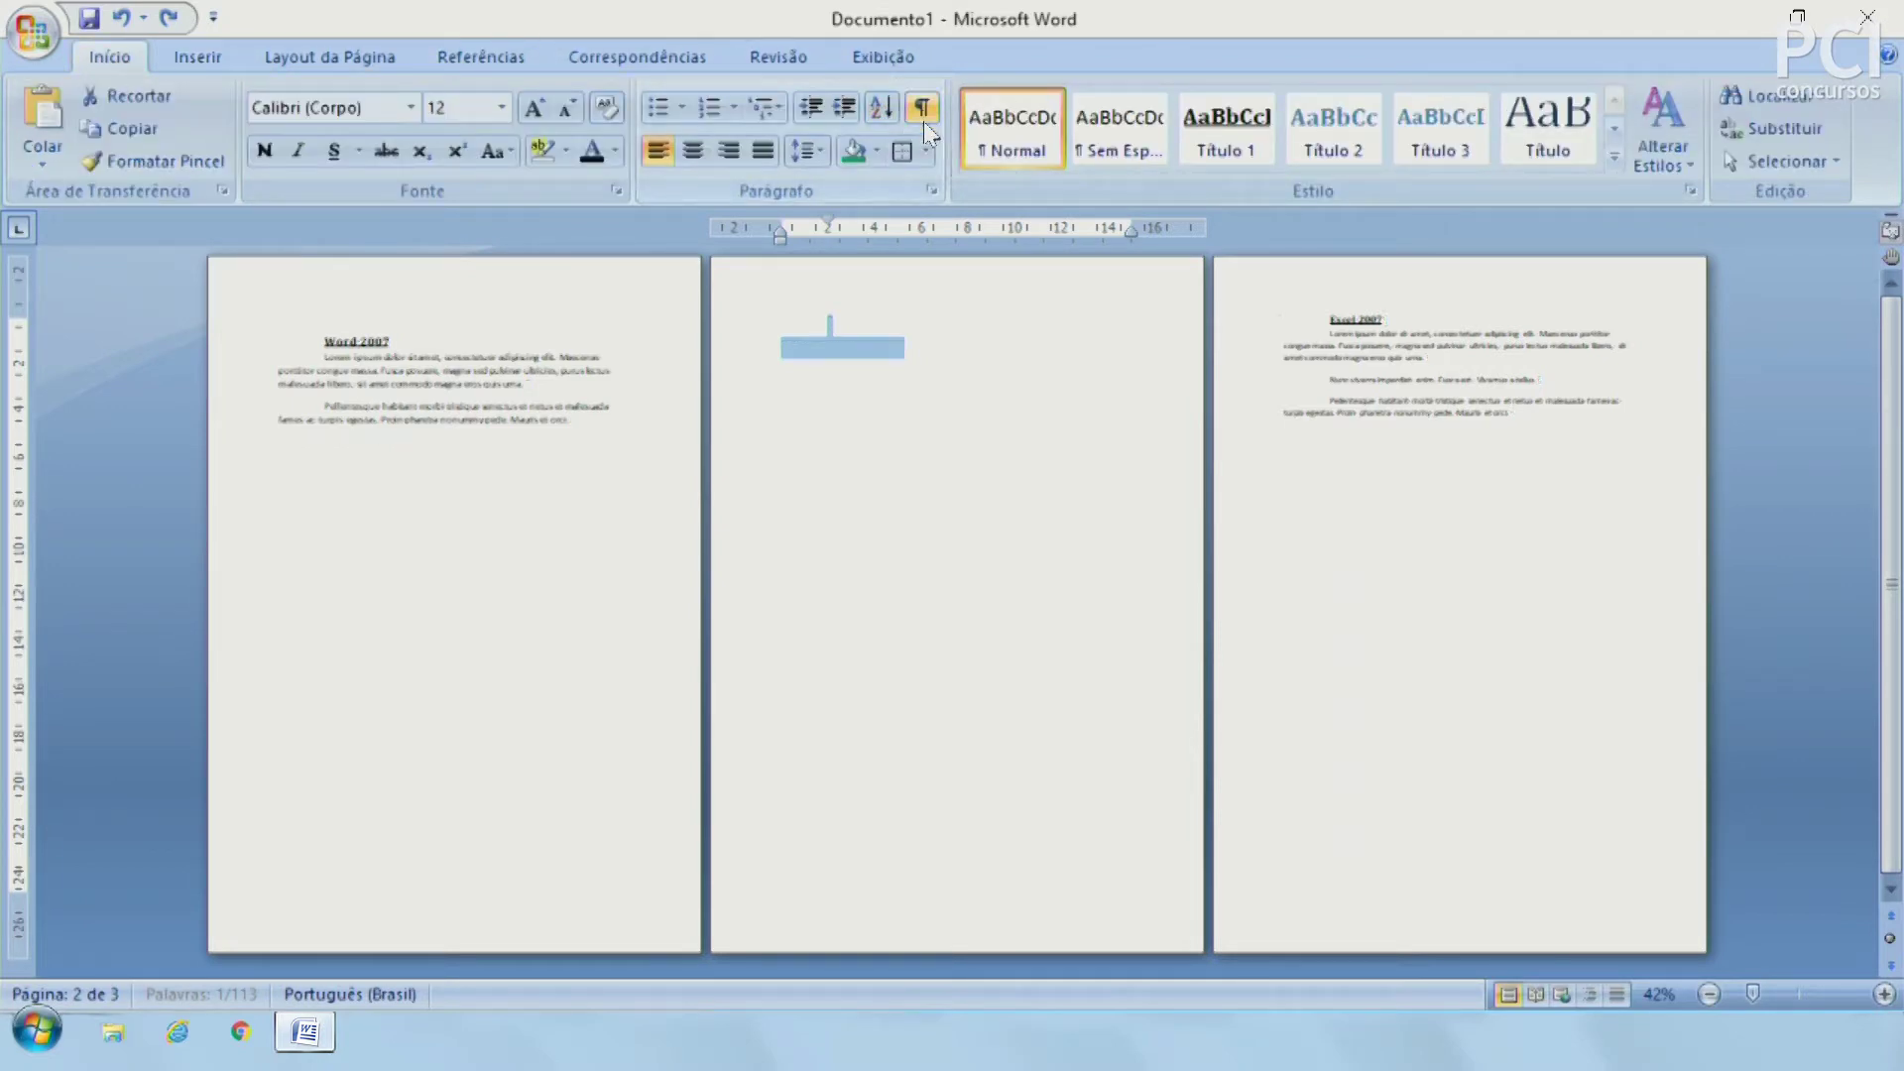
left_click(967, 382)
left_click(880, 295)
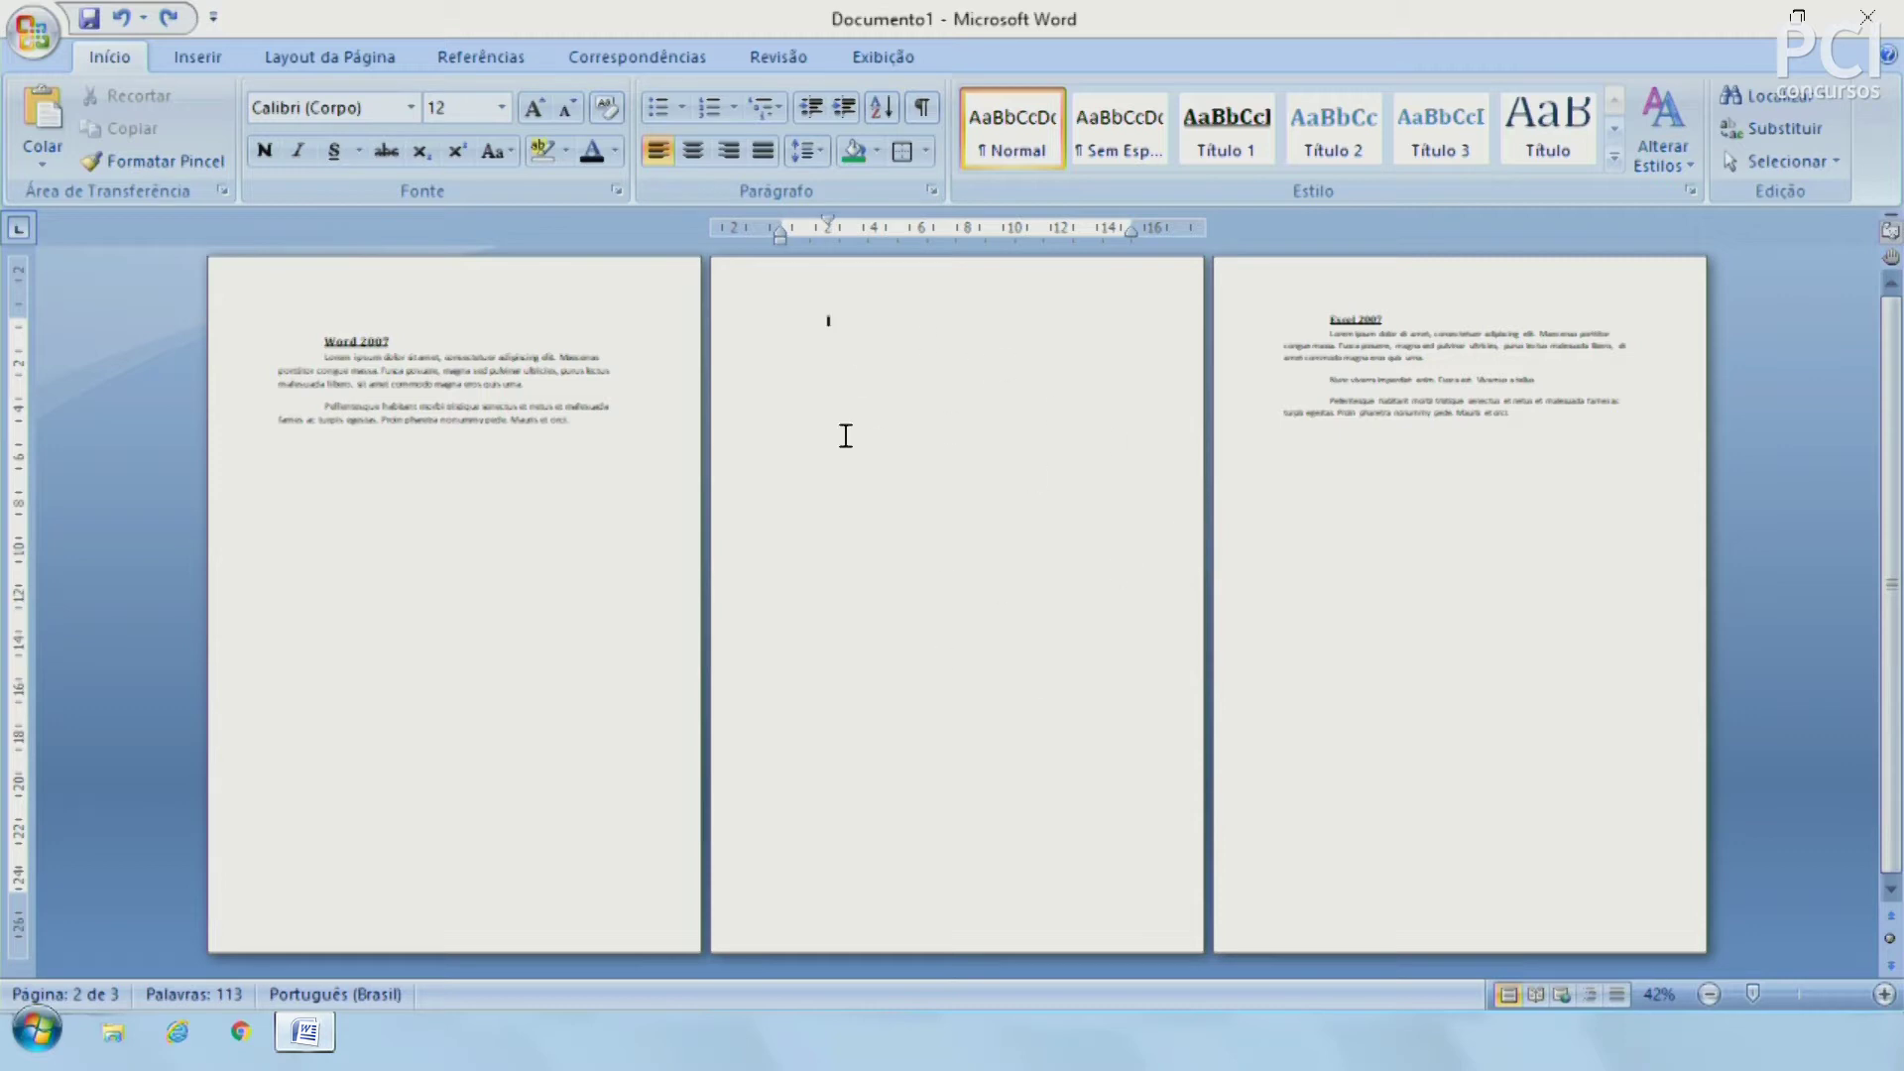
Step: Remove the page breaks and leave one empty line between the two sections
left_click(189, 54)
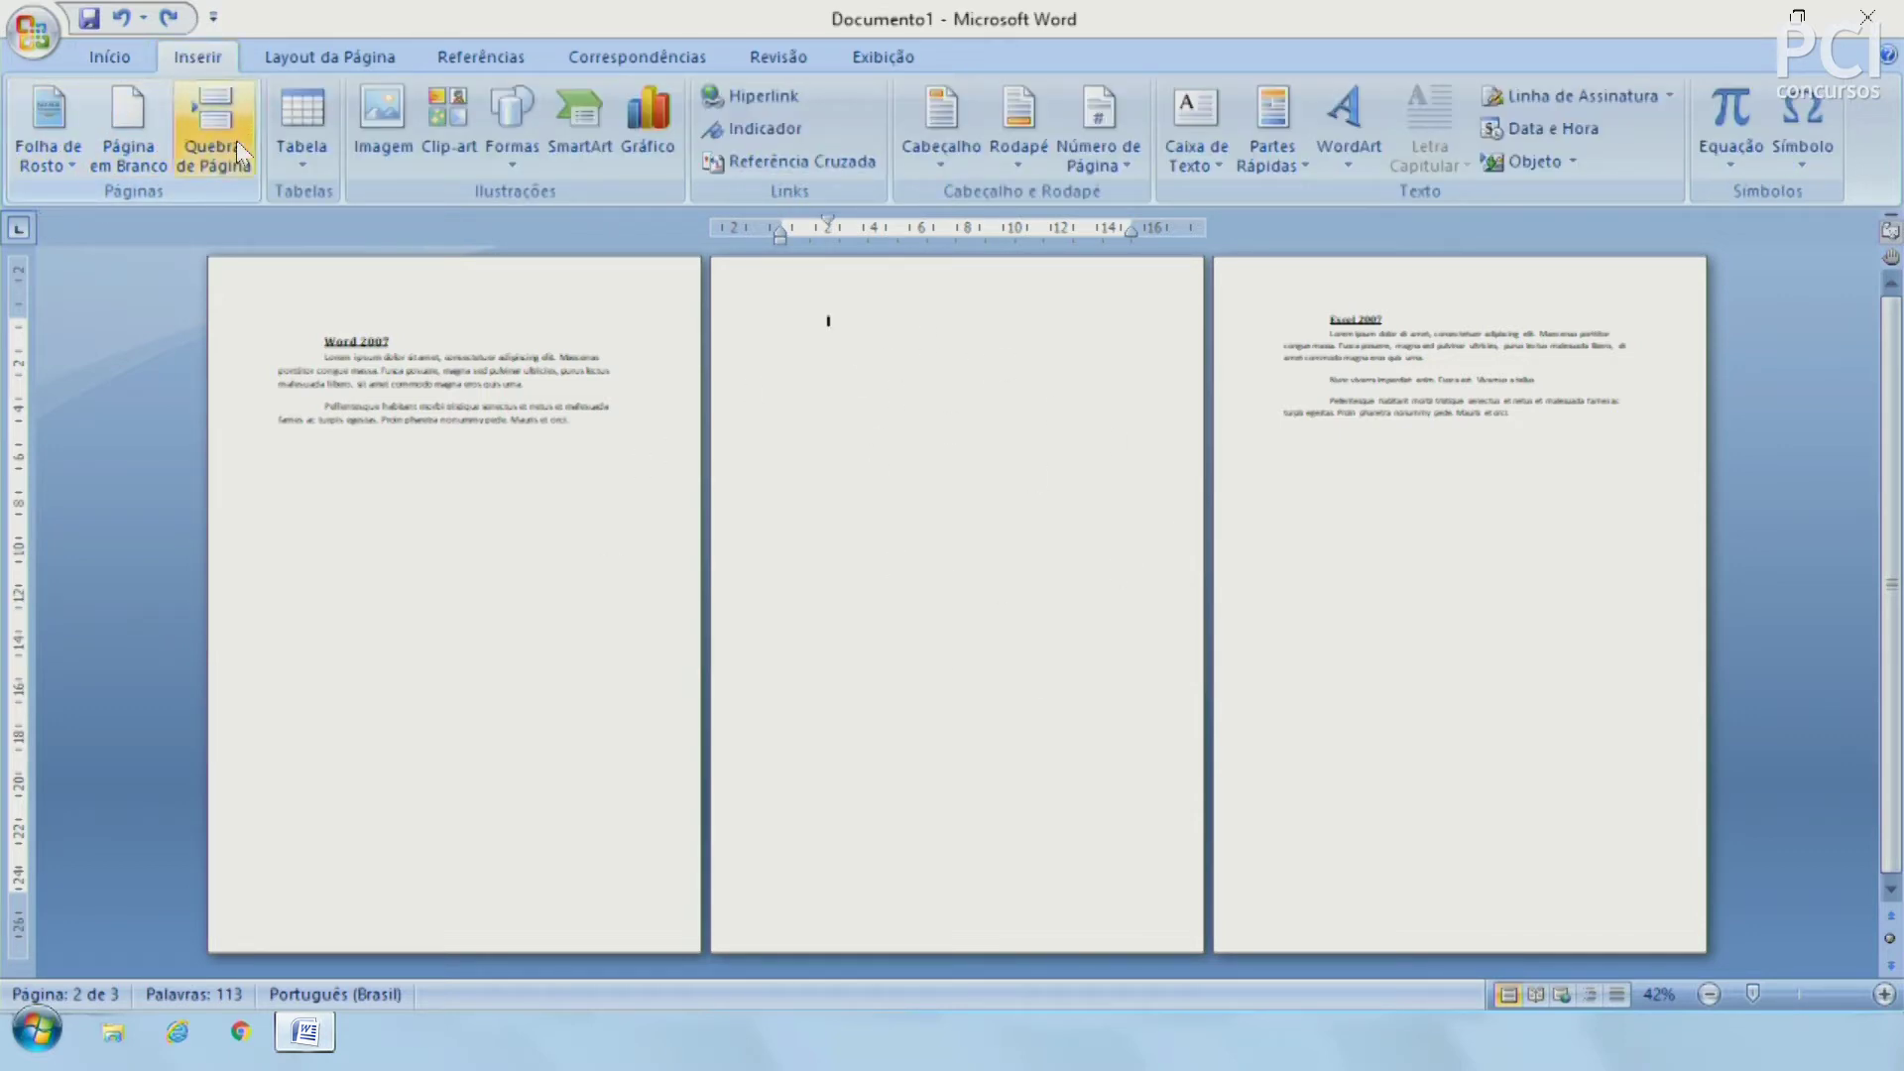
key("BackSpace")
key("BackSpace")
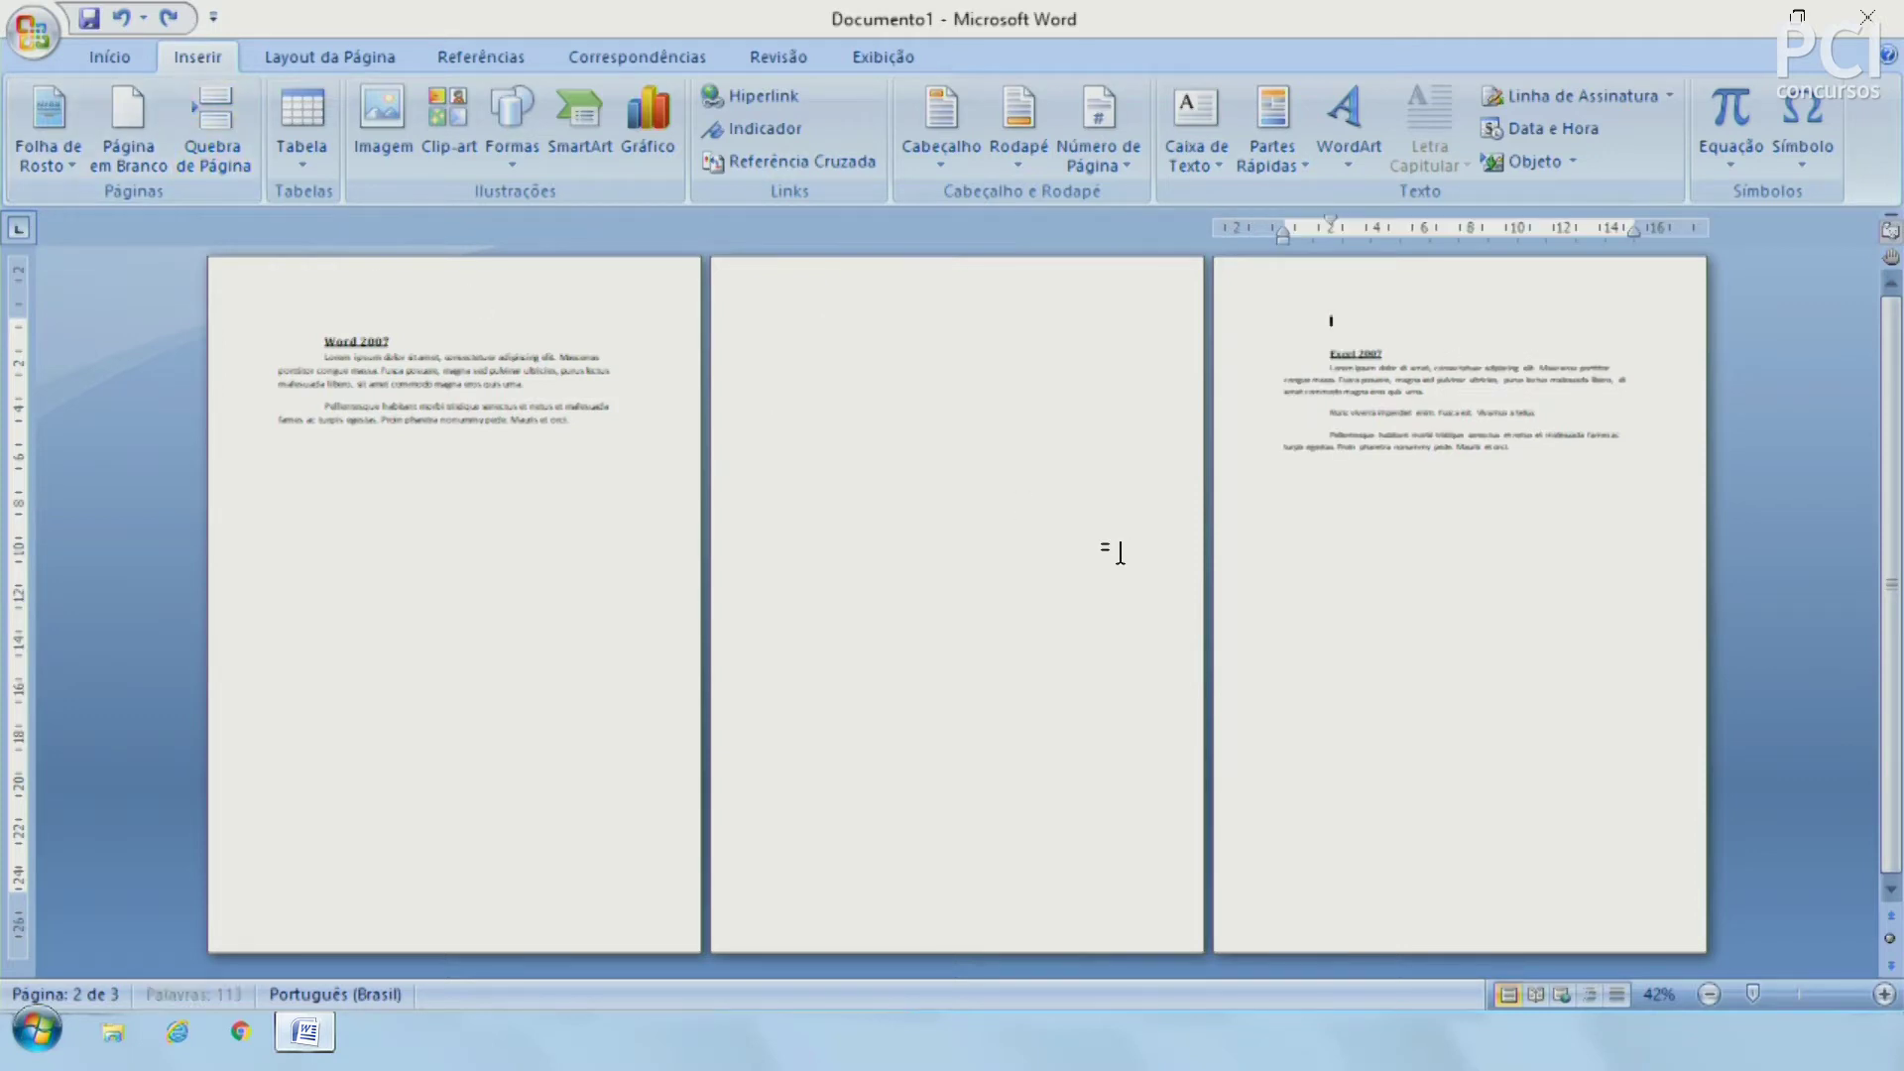
key("Return")
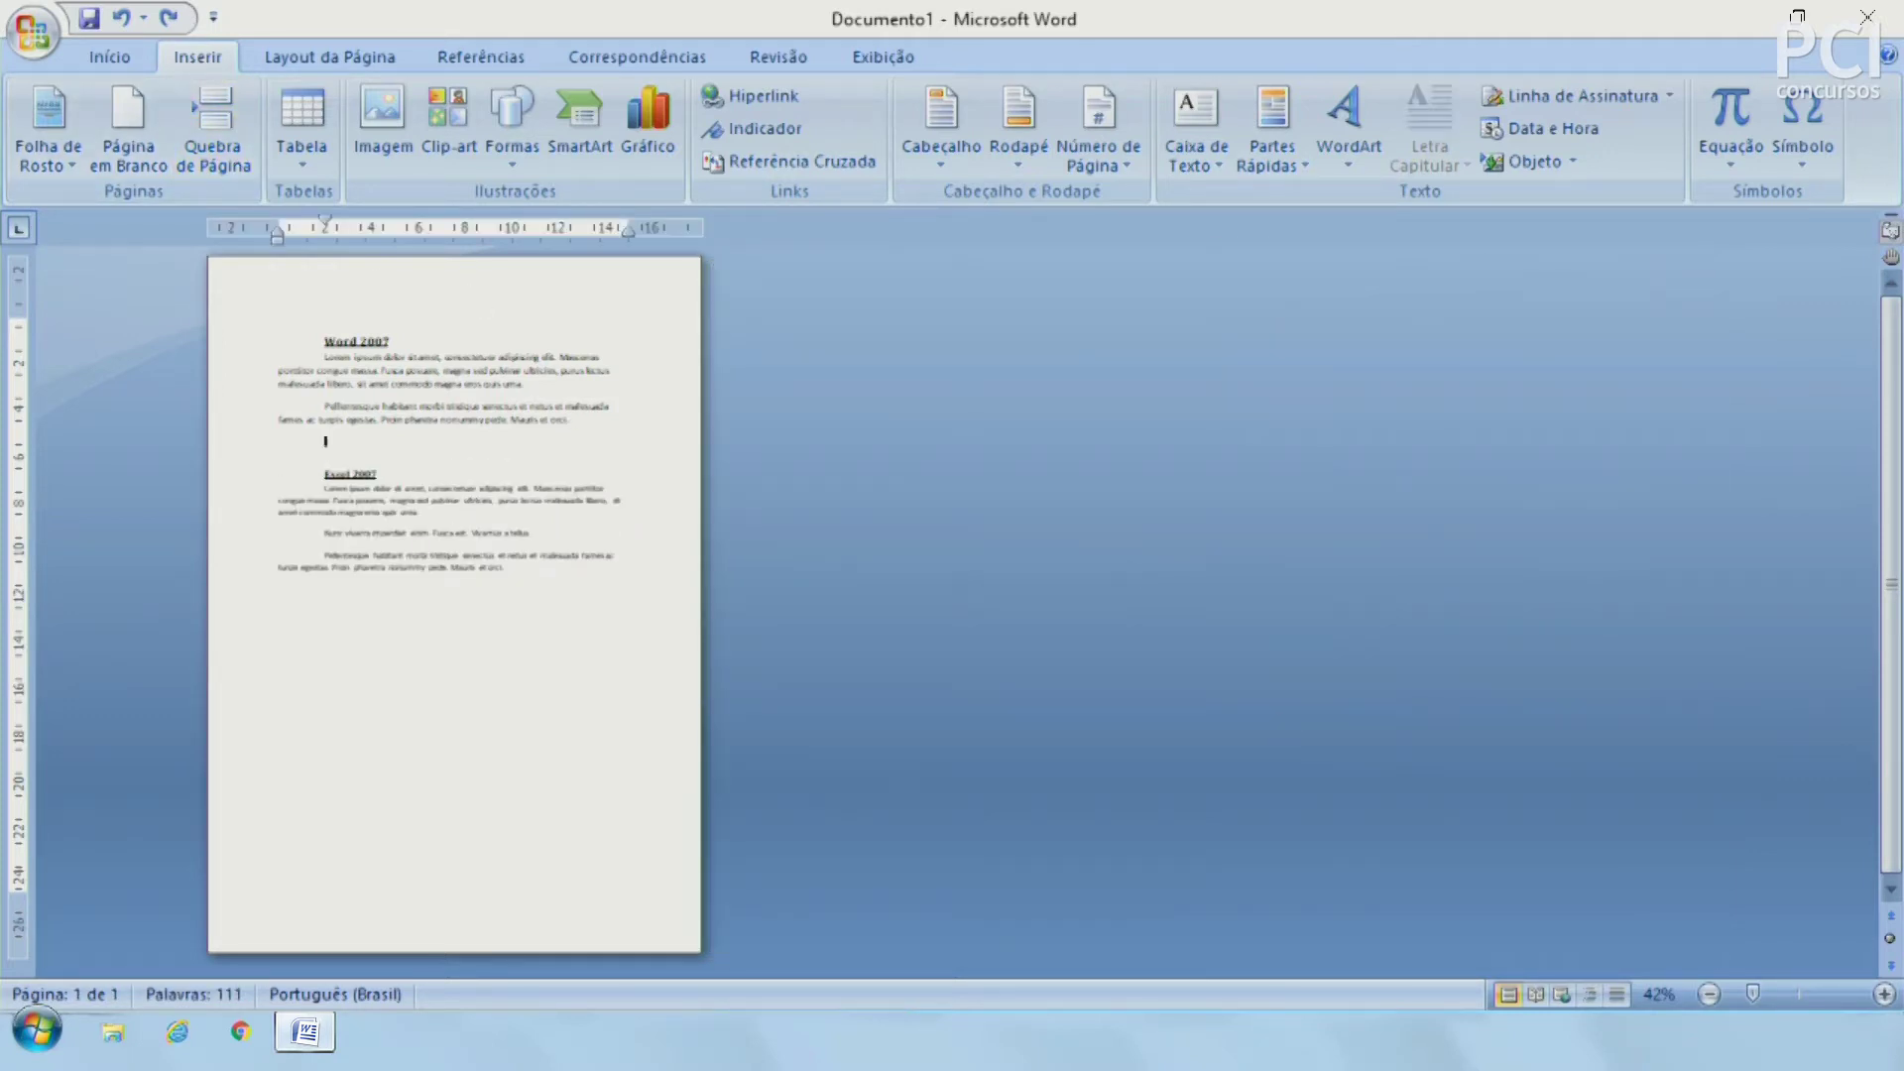
left_click_drag(1753, 995, 1807, 995)
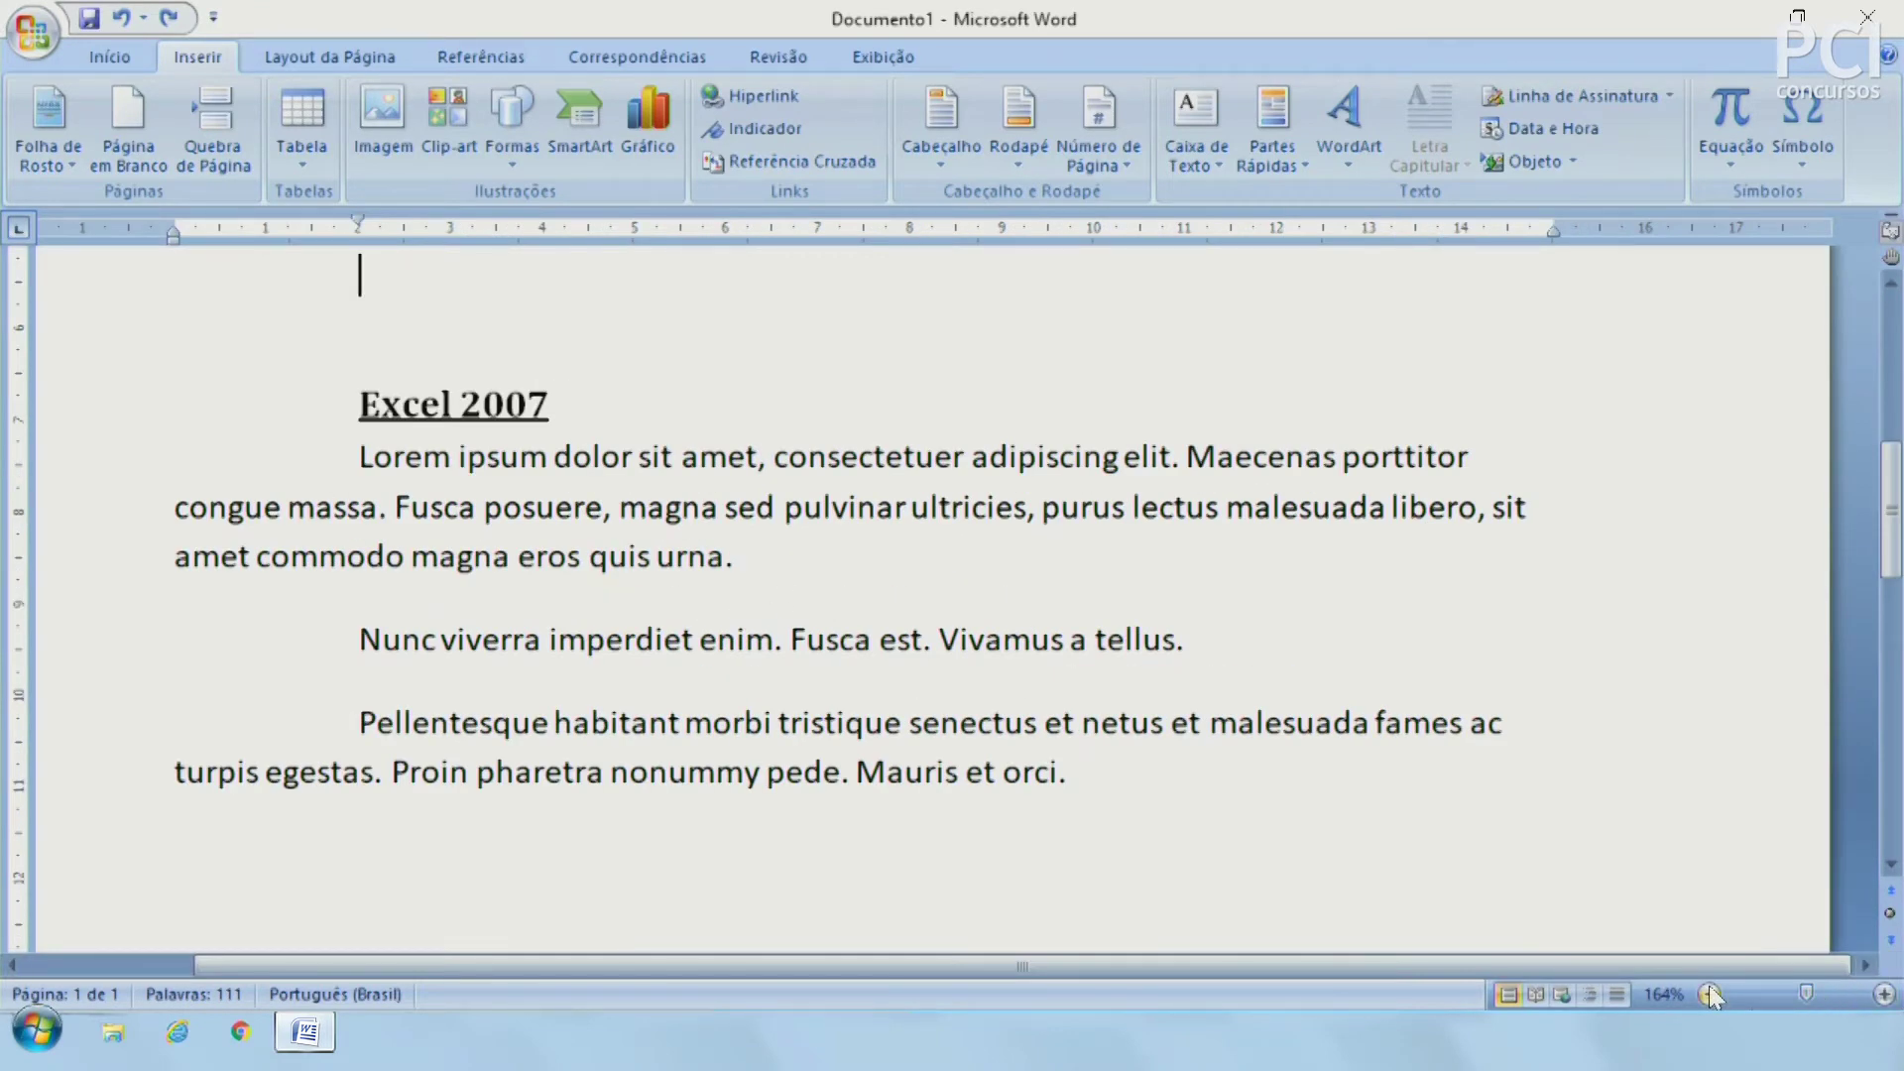
left_click(1709, 993)
left_click(1709, 994)
left_click(1708, 994)
scroll(1112, 548, "down", 2)
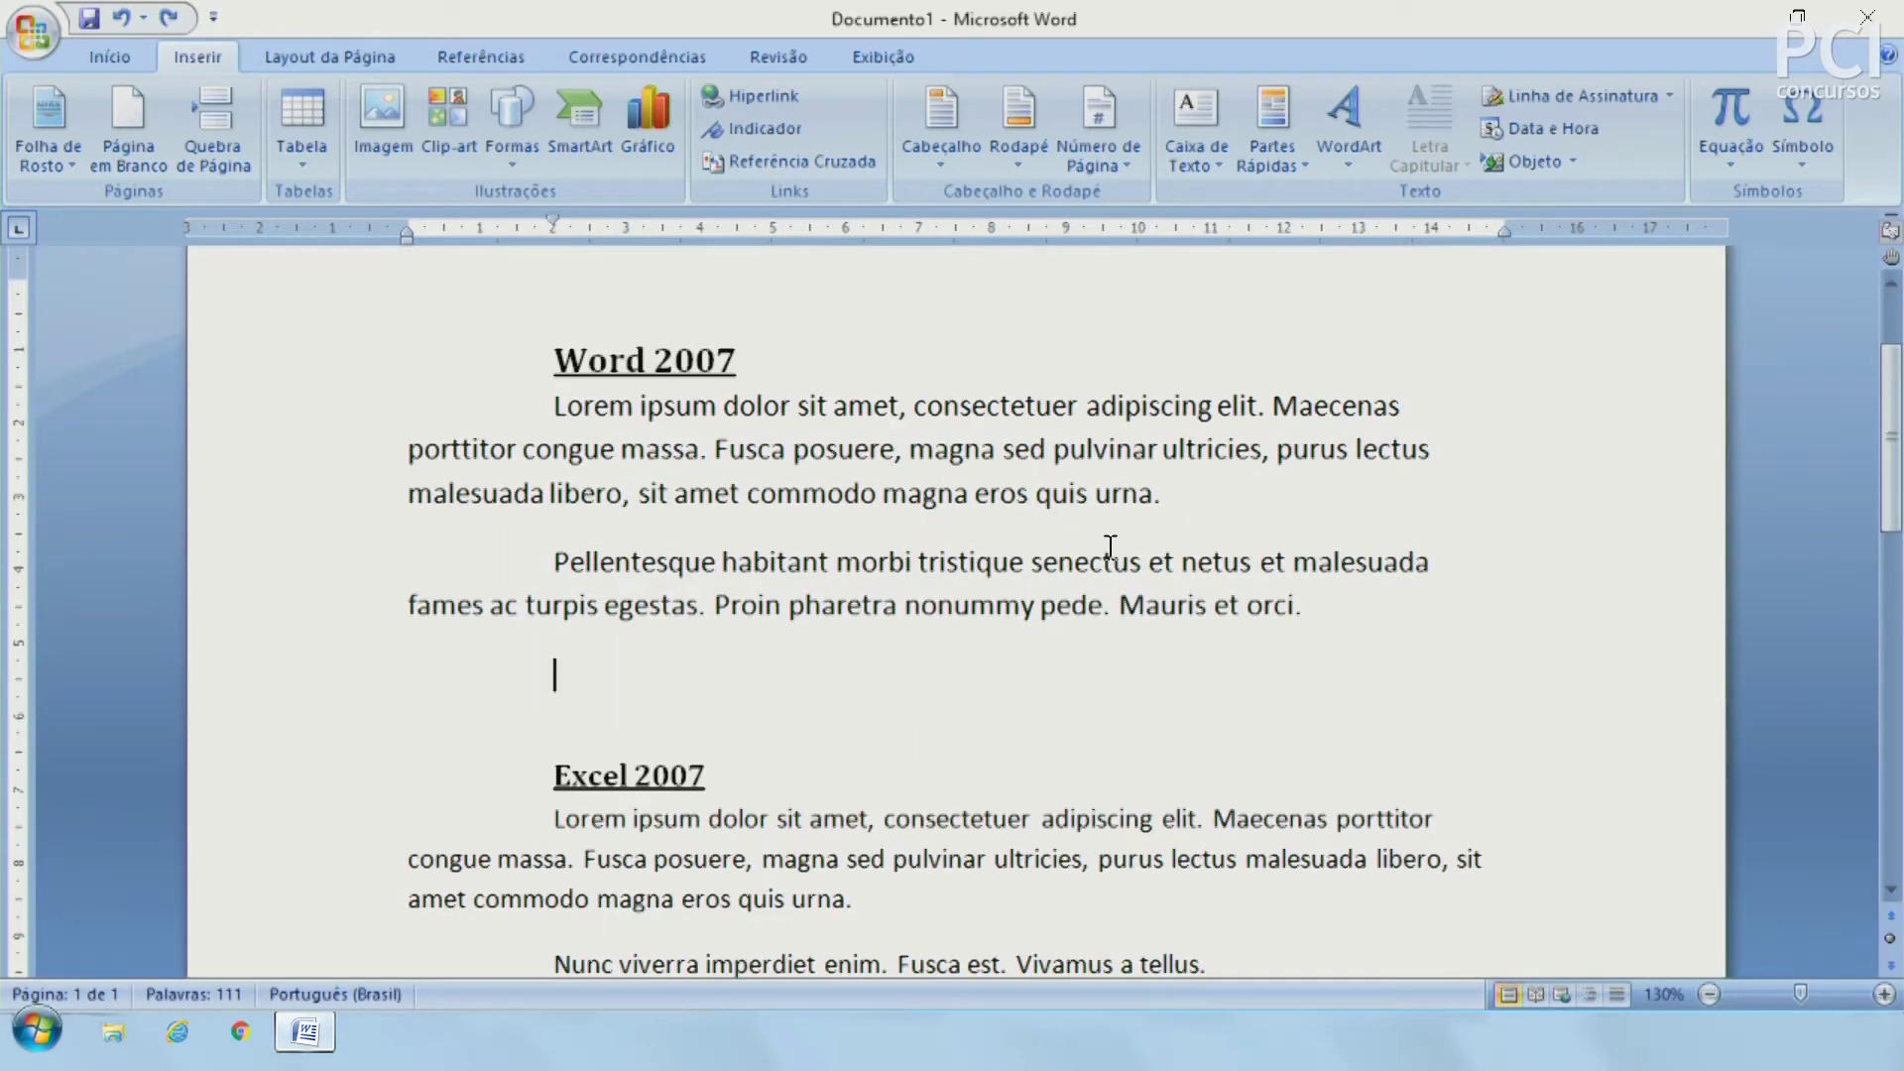
left_click(303, 140)
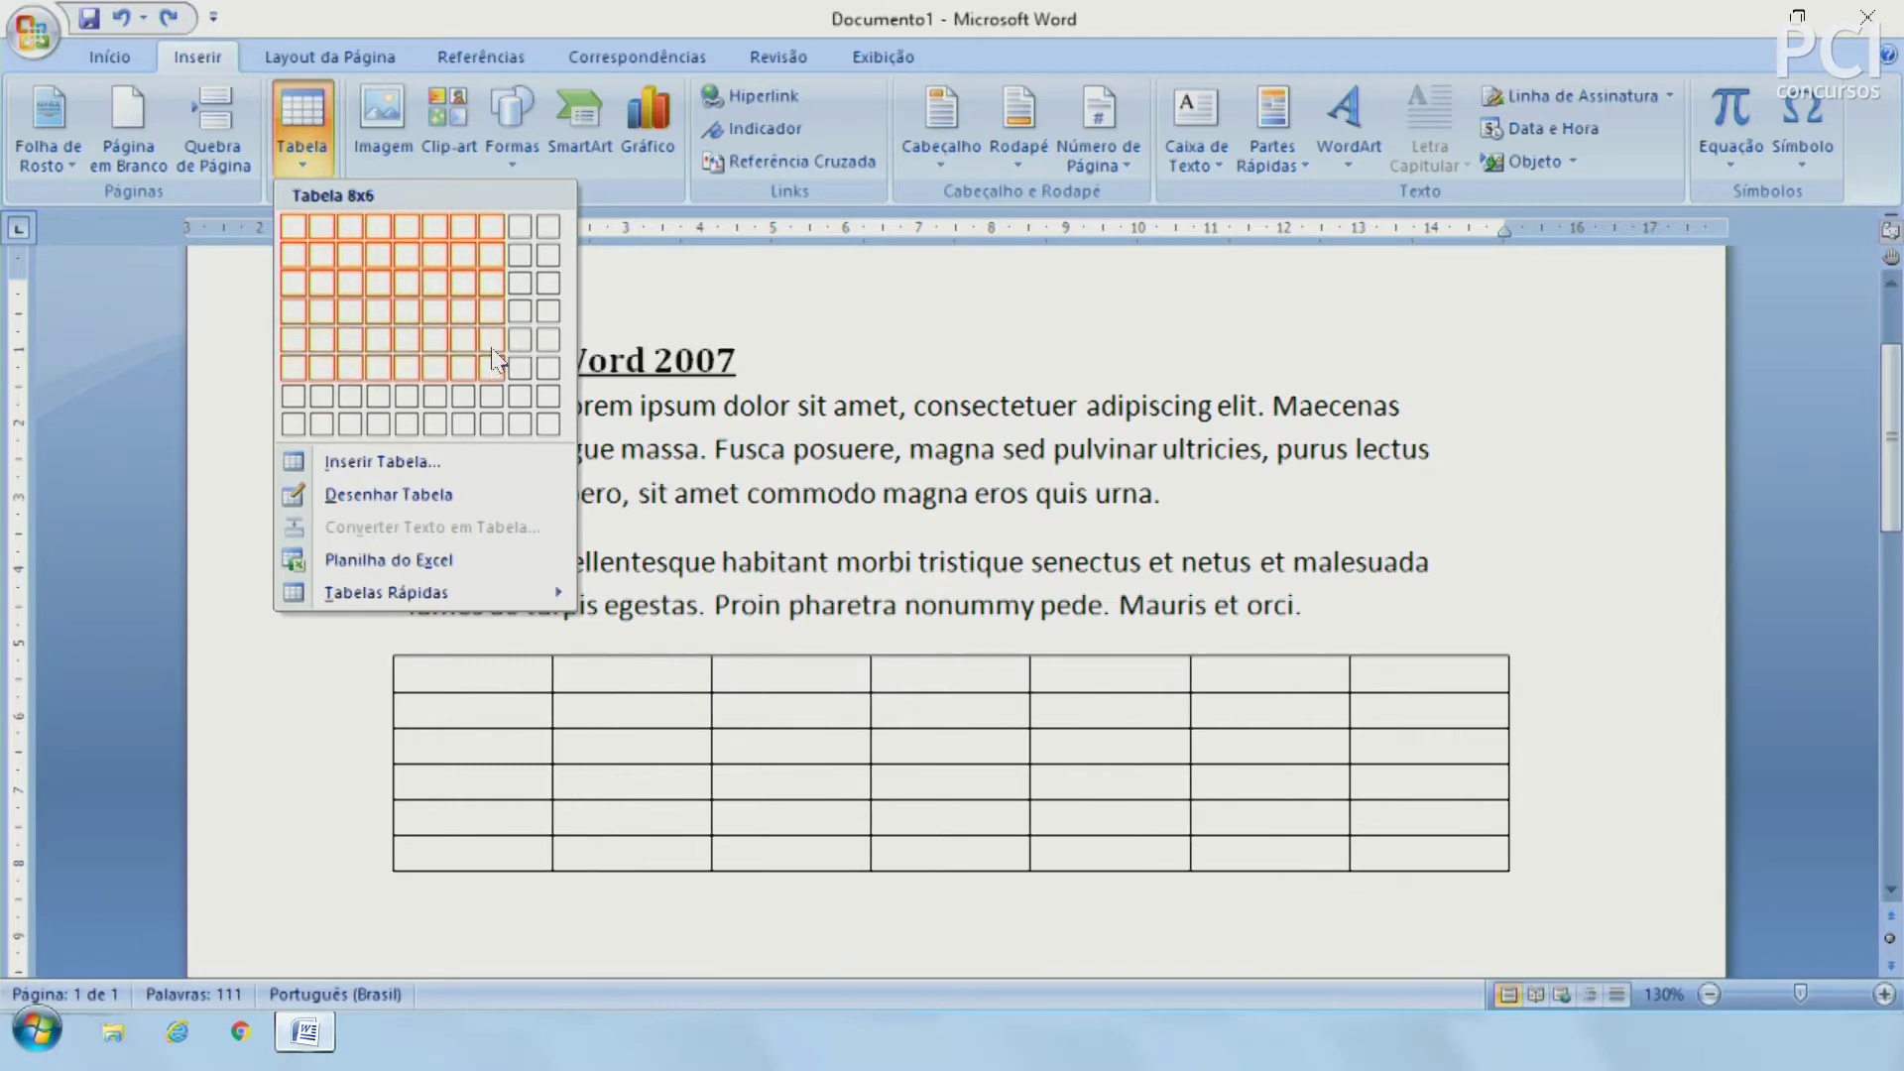
left_click(377, 313)
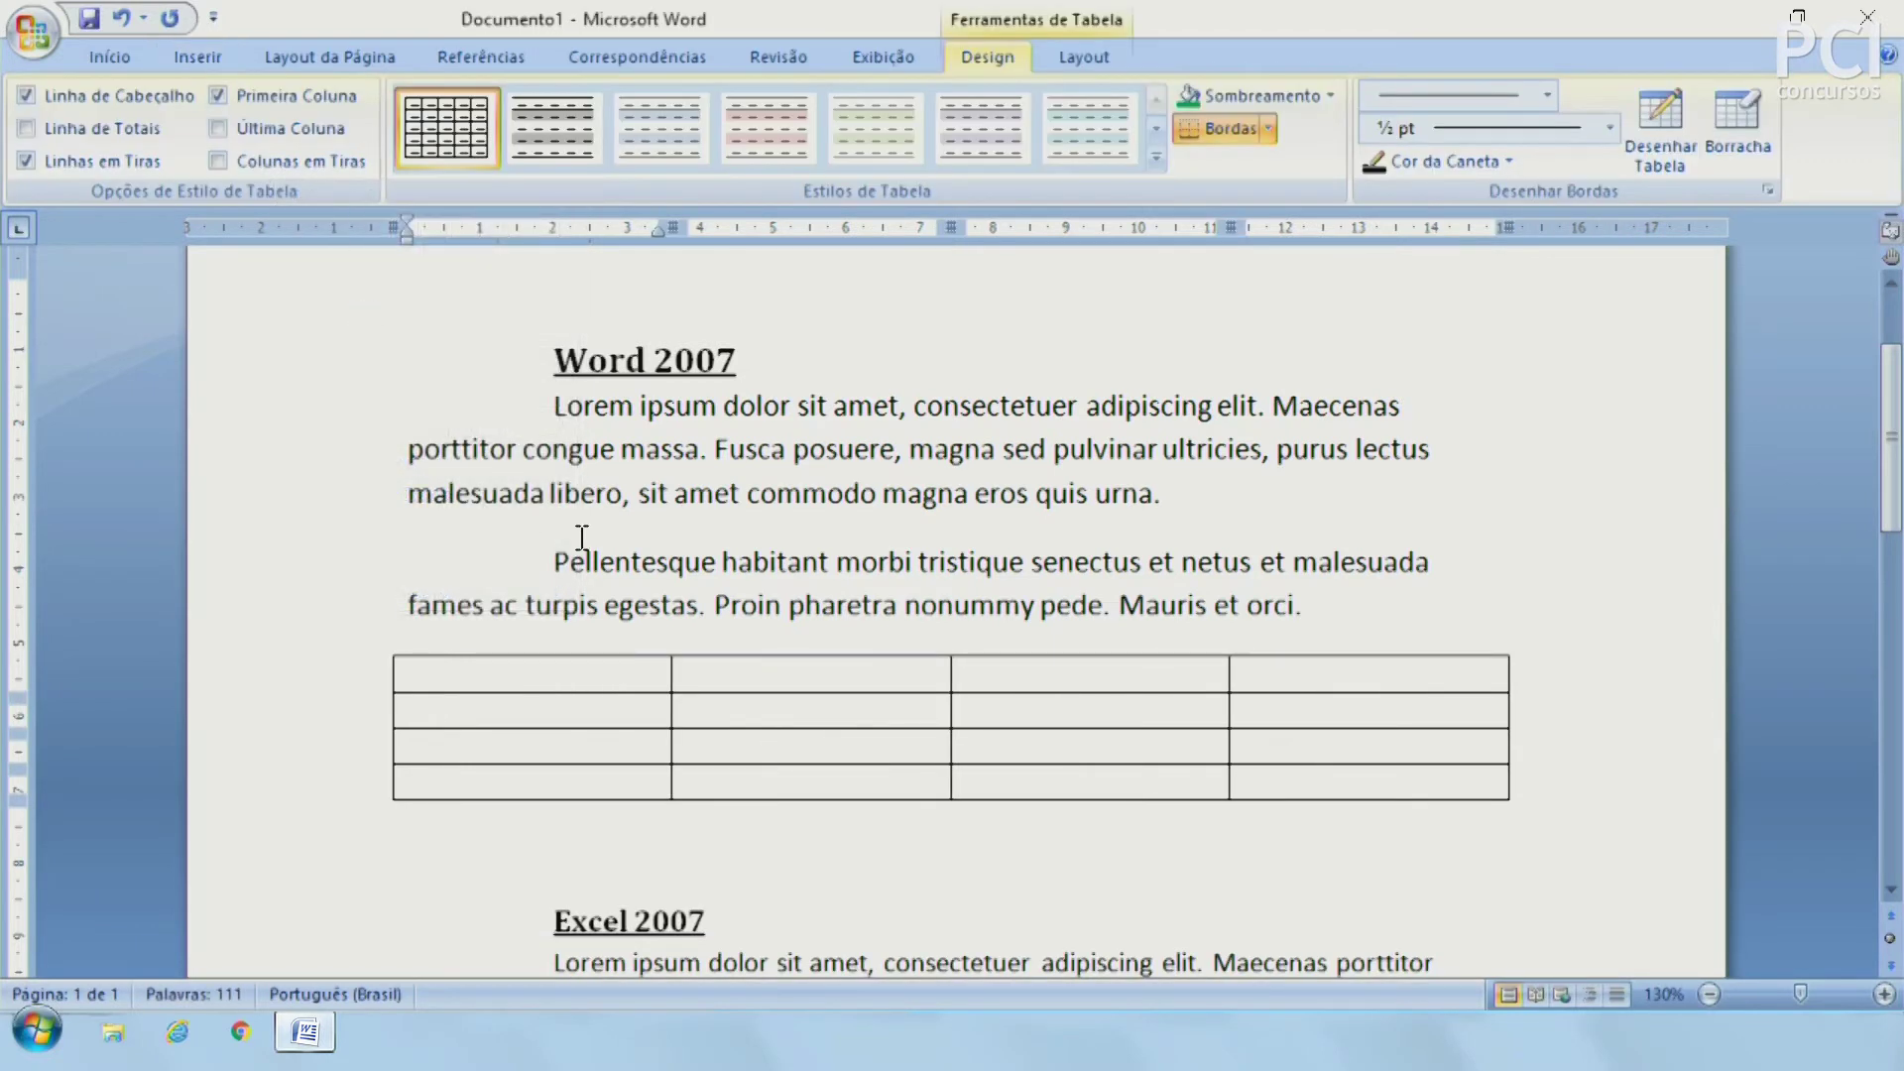
left_click_drag(646, 674, 1429, 815)
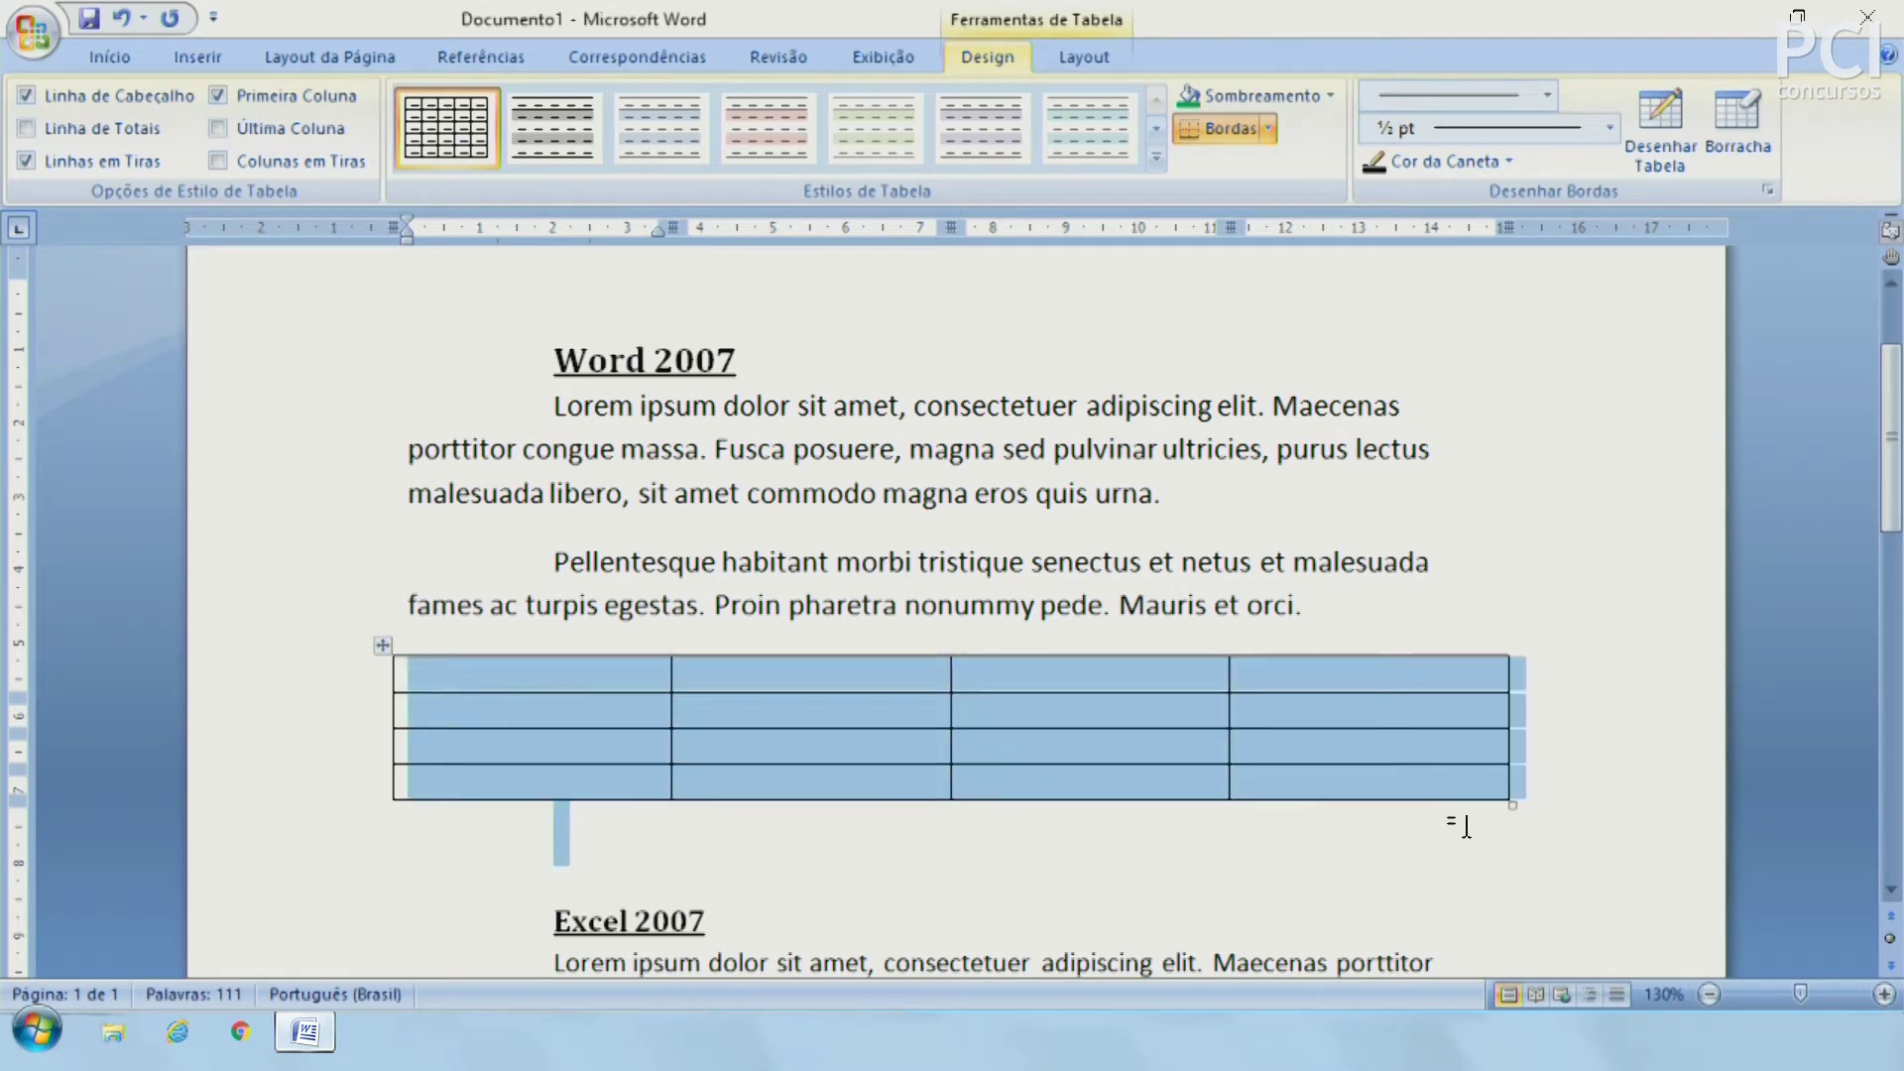
left_click(1349, 881)
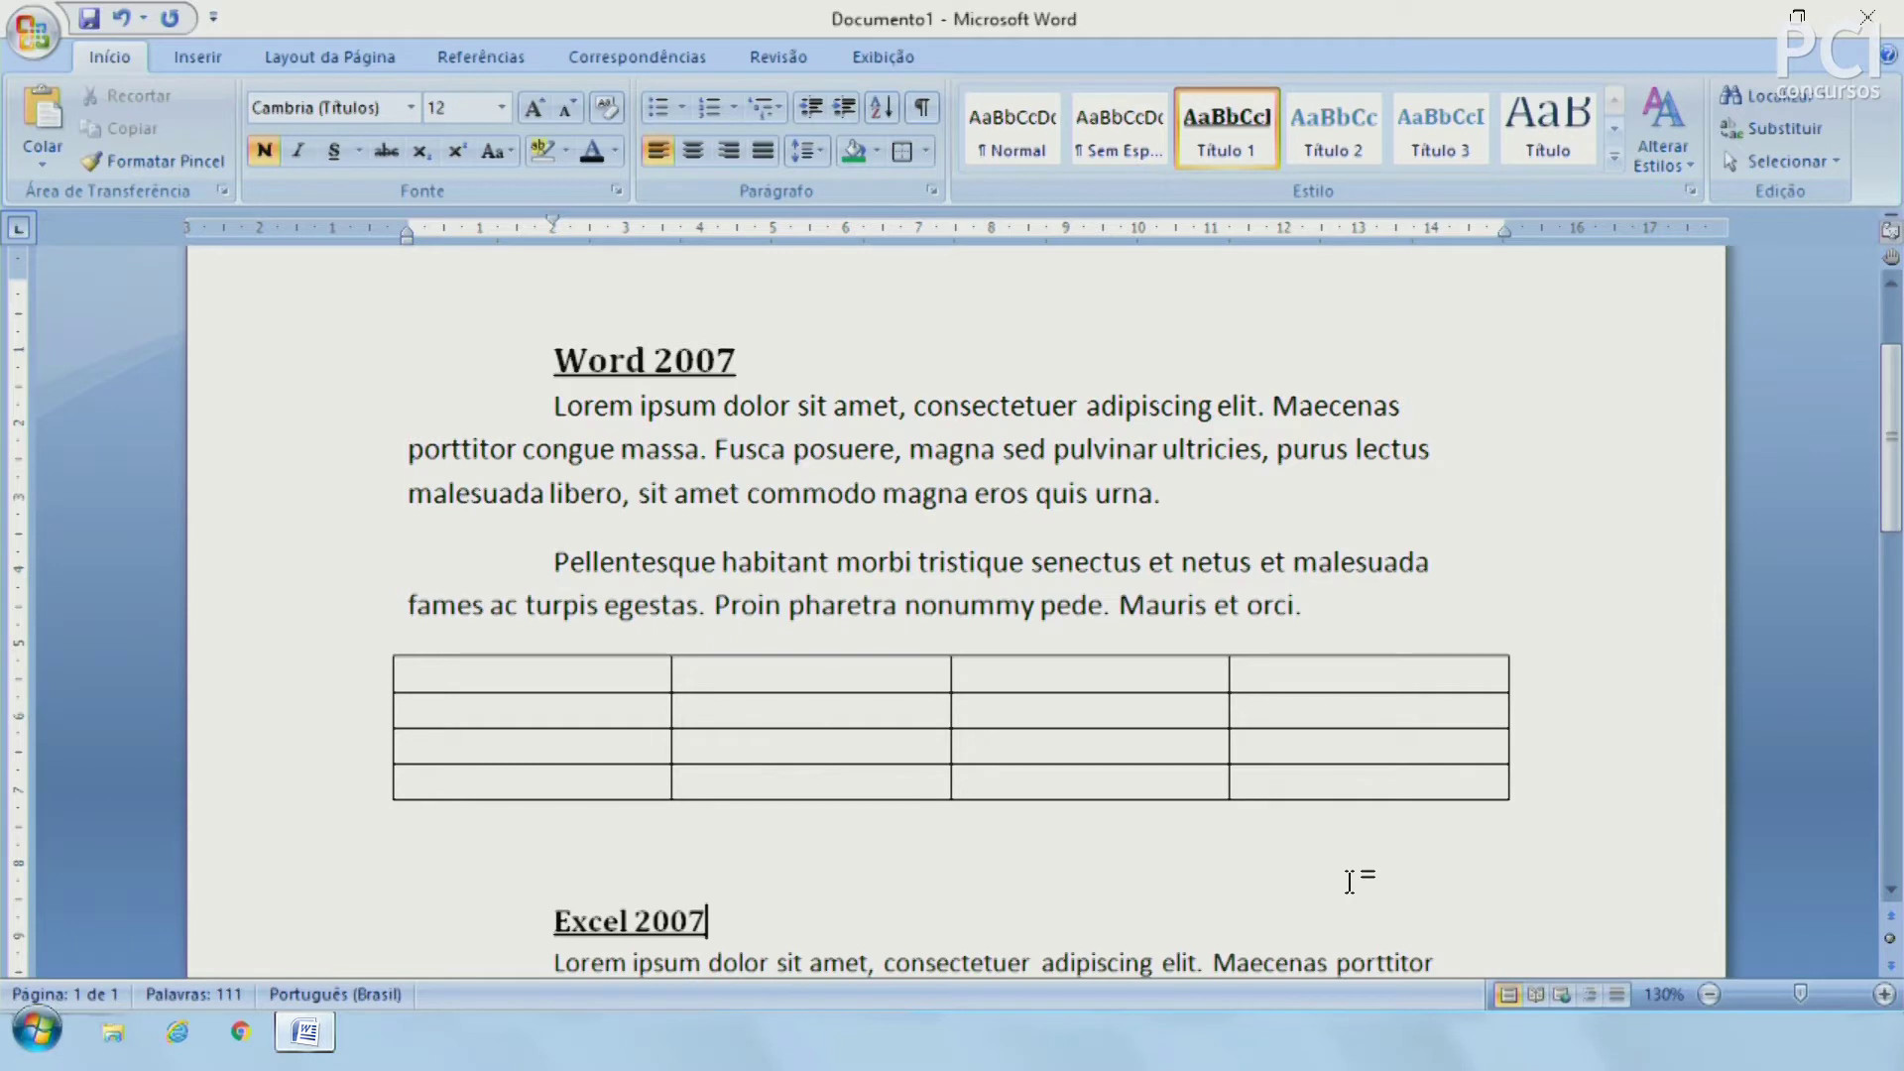
key("ctrl+z")
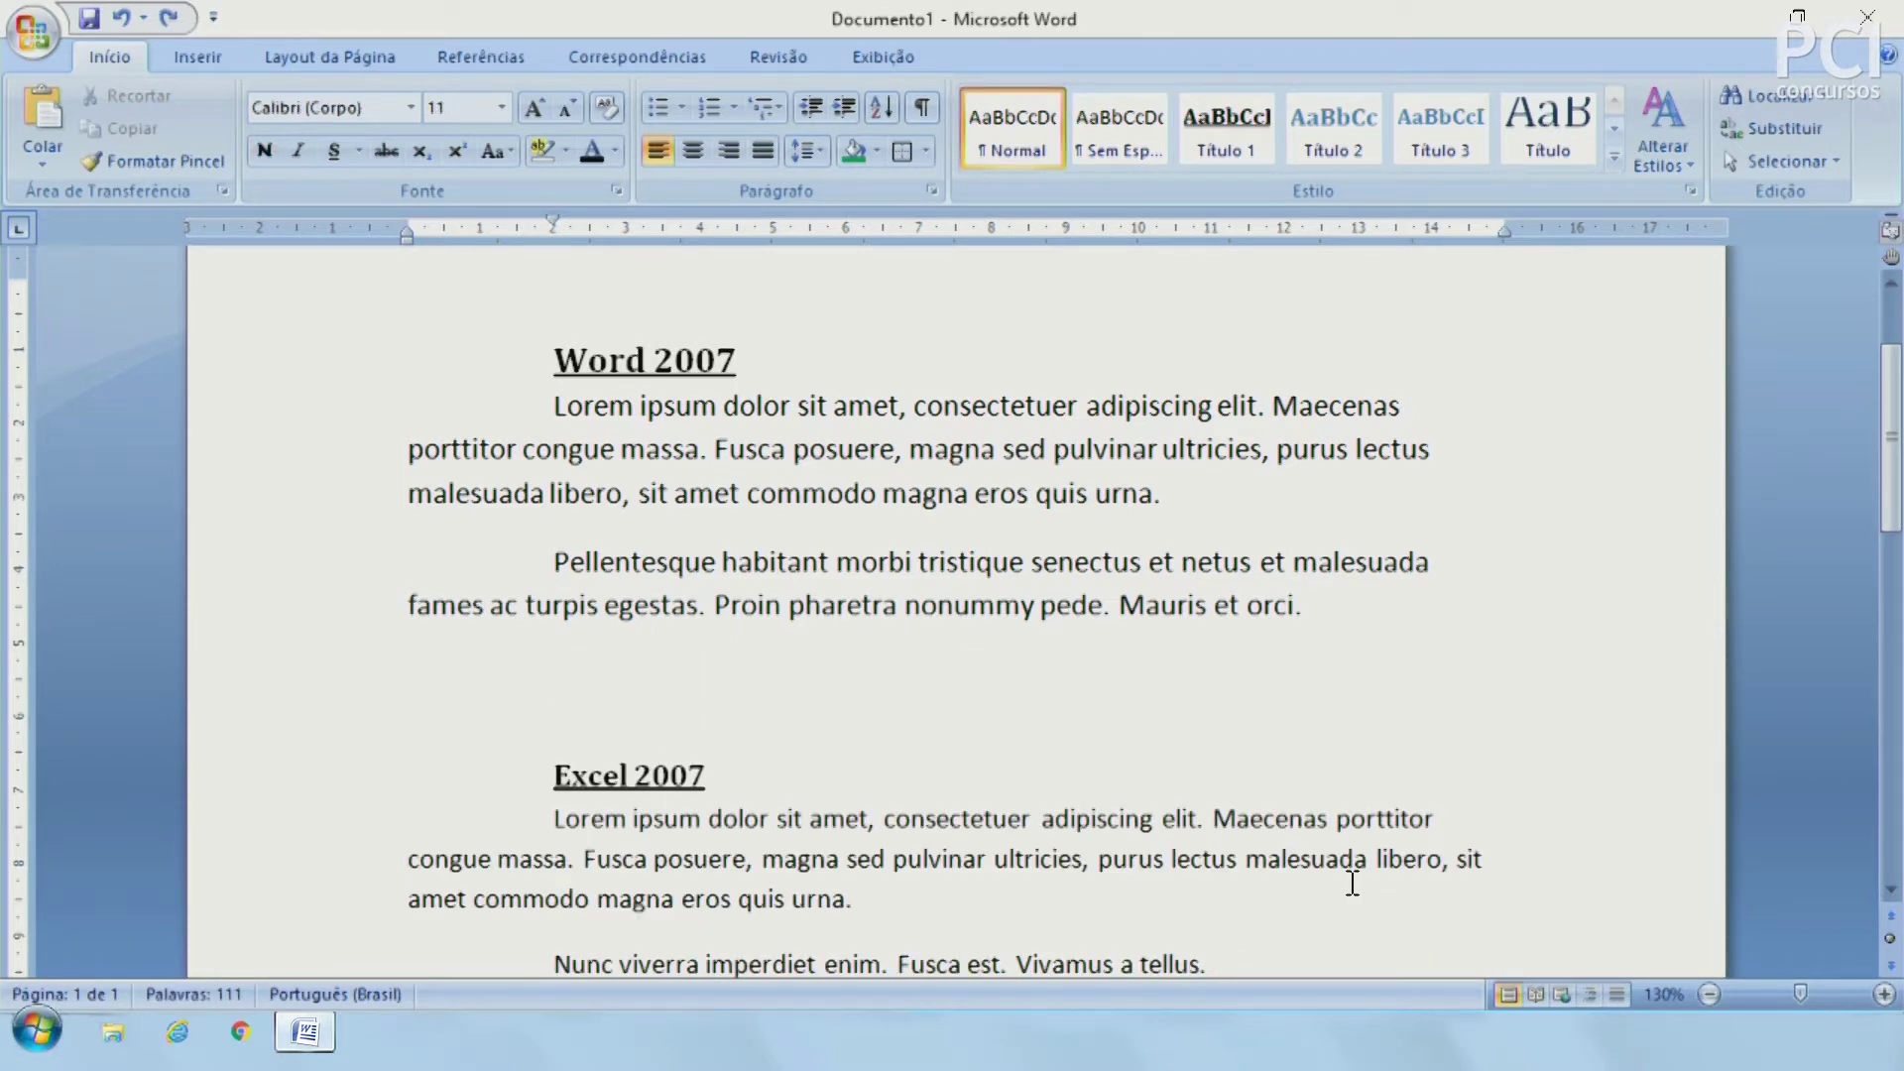
left_click(204, 55)
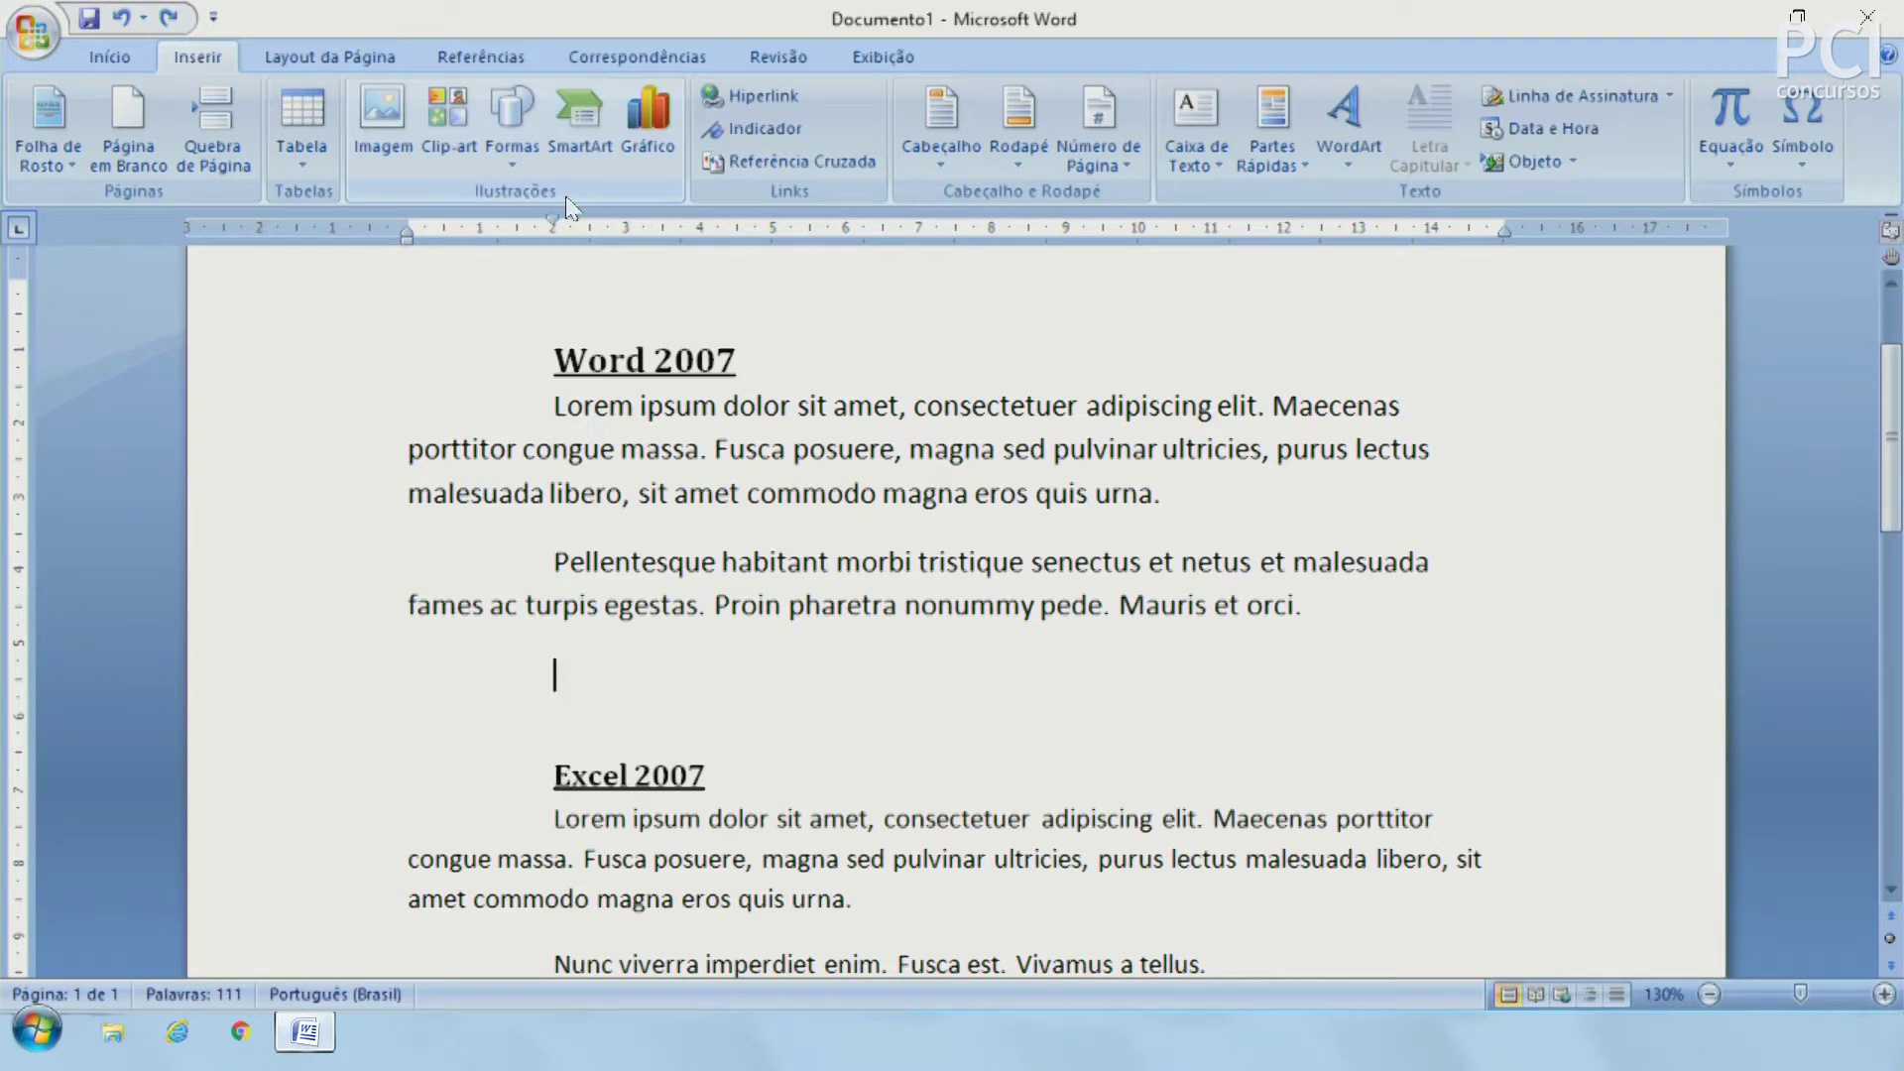
left_click(385, 147)
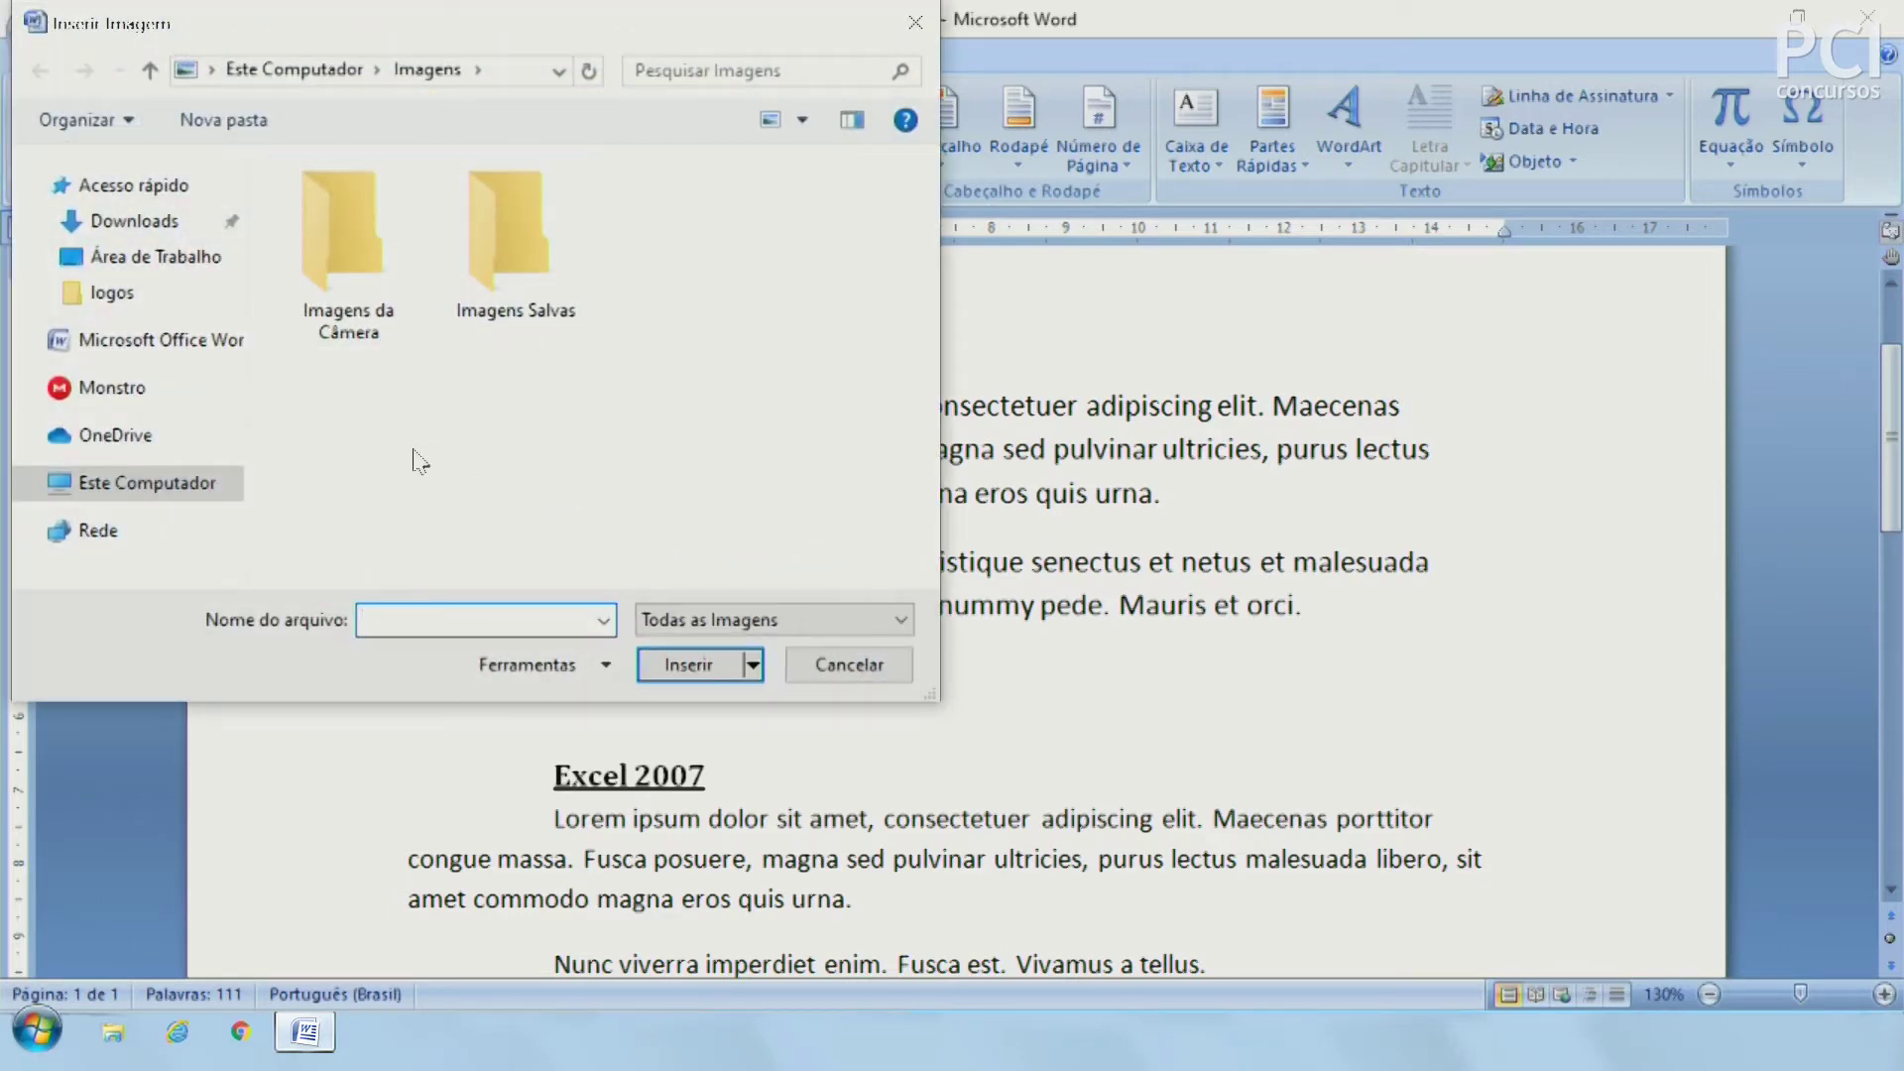
left_click(841, 662)
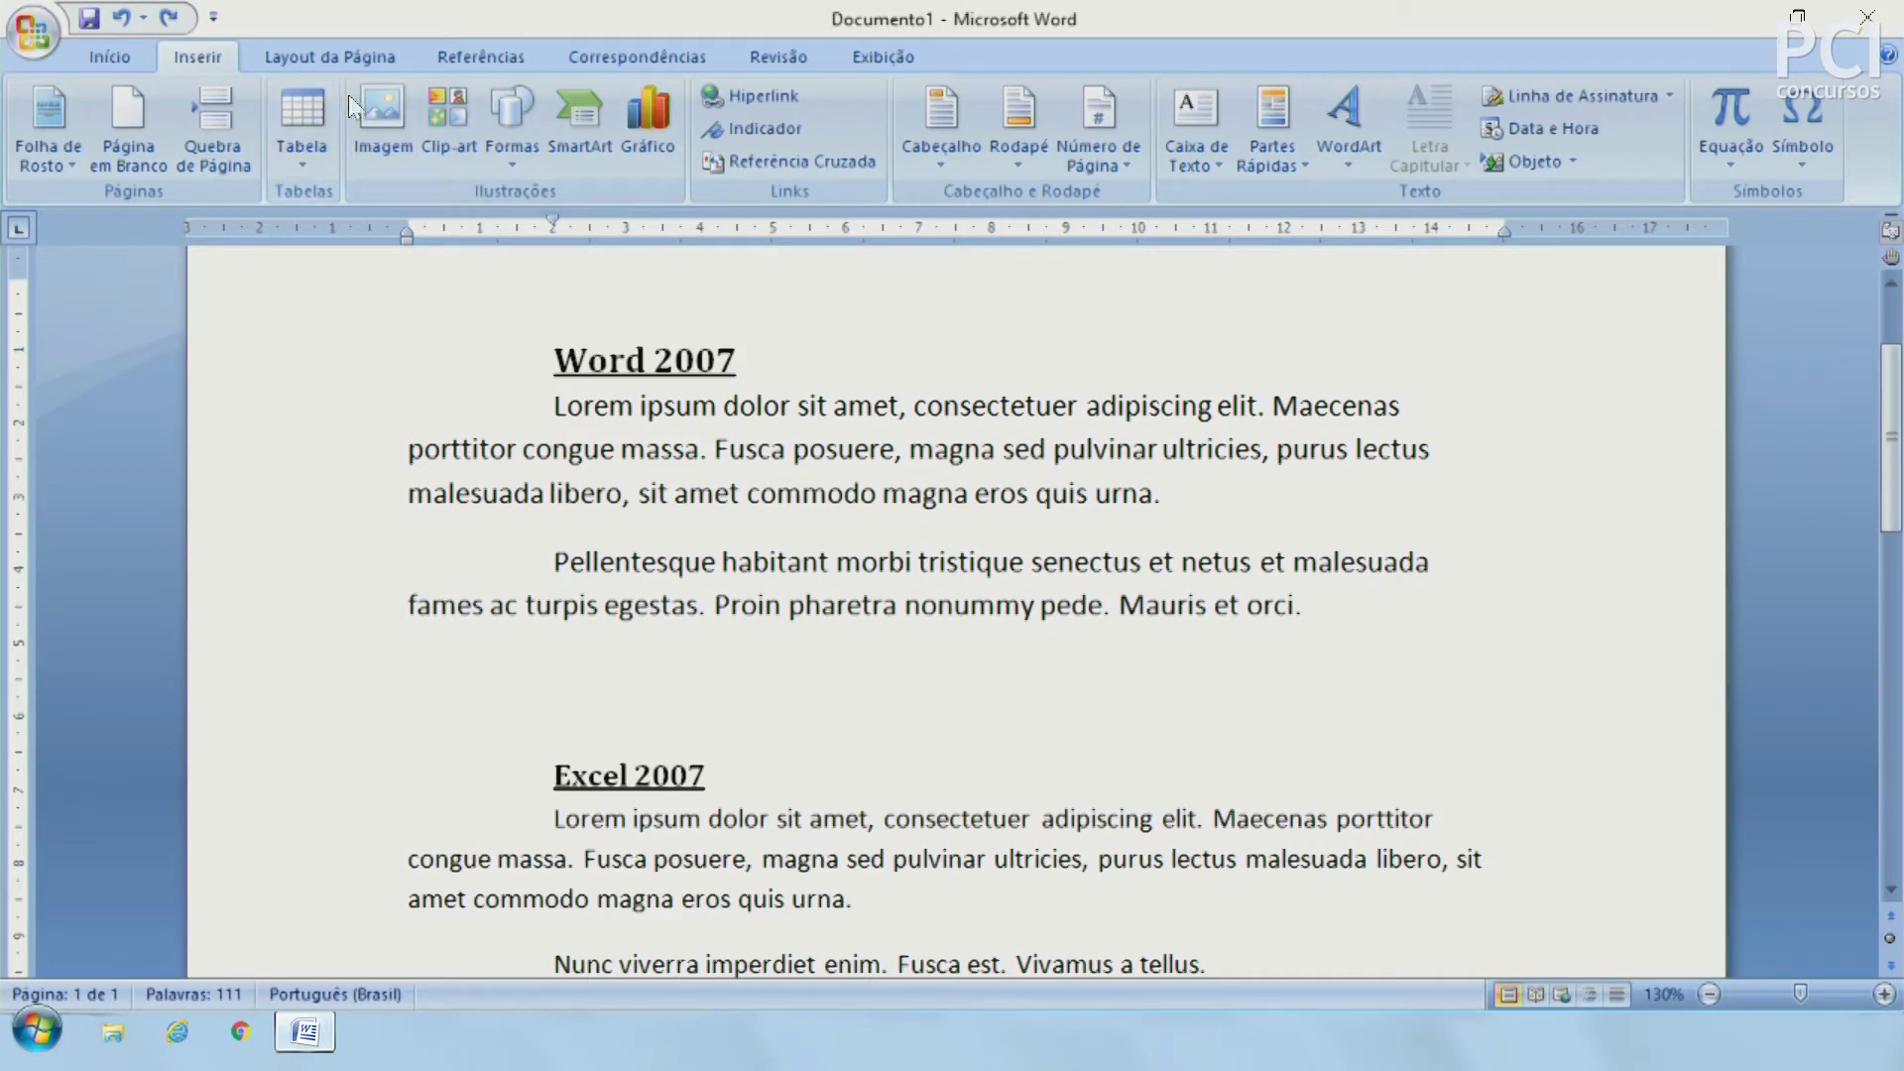
left_click(383, 105)
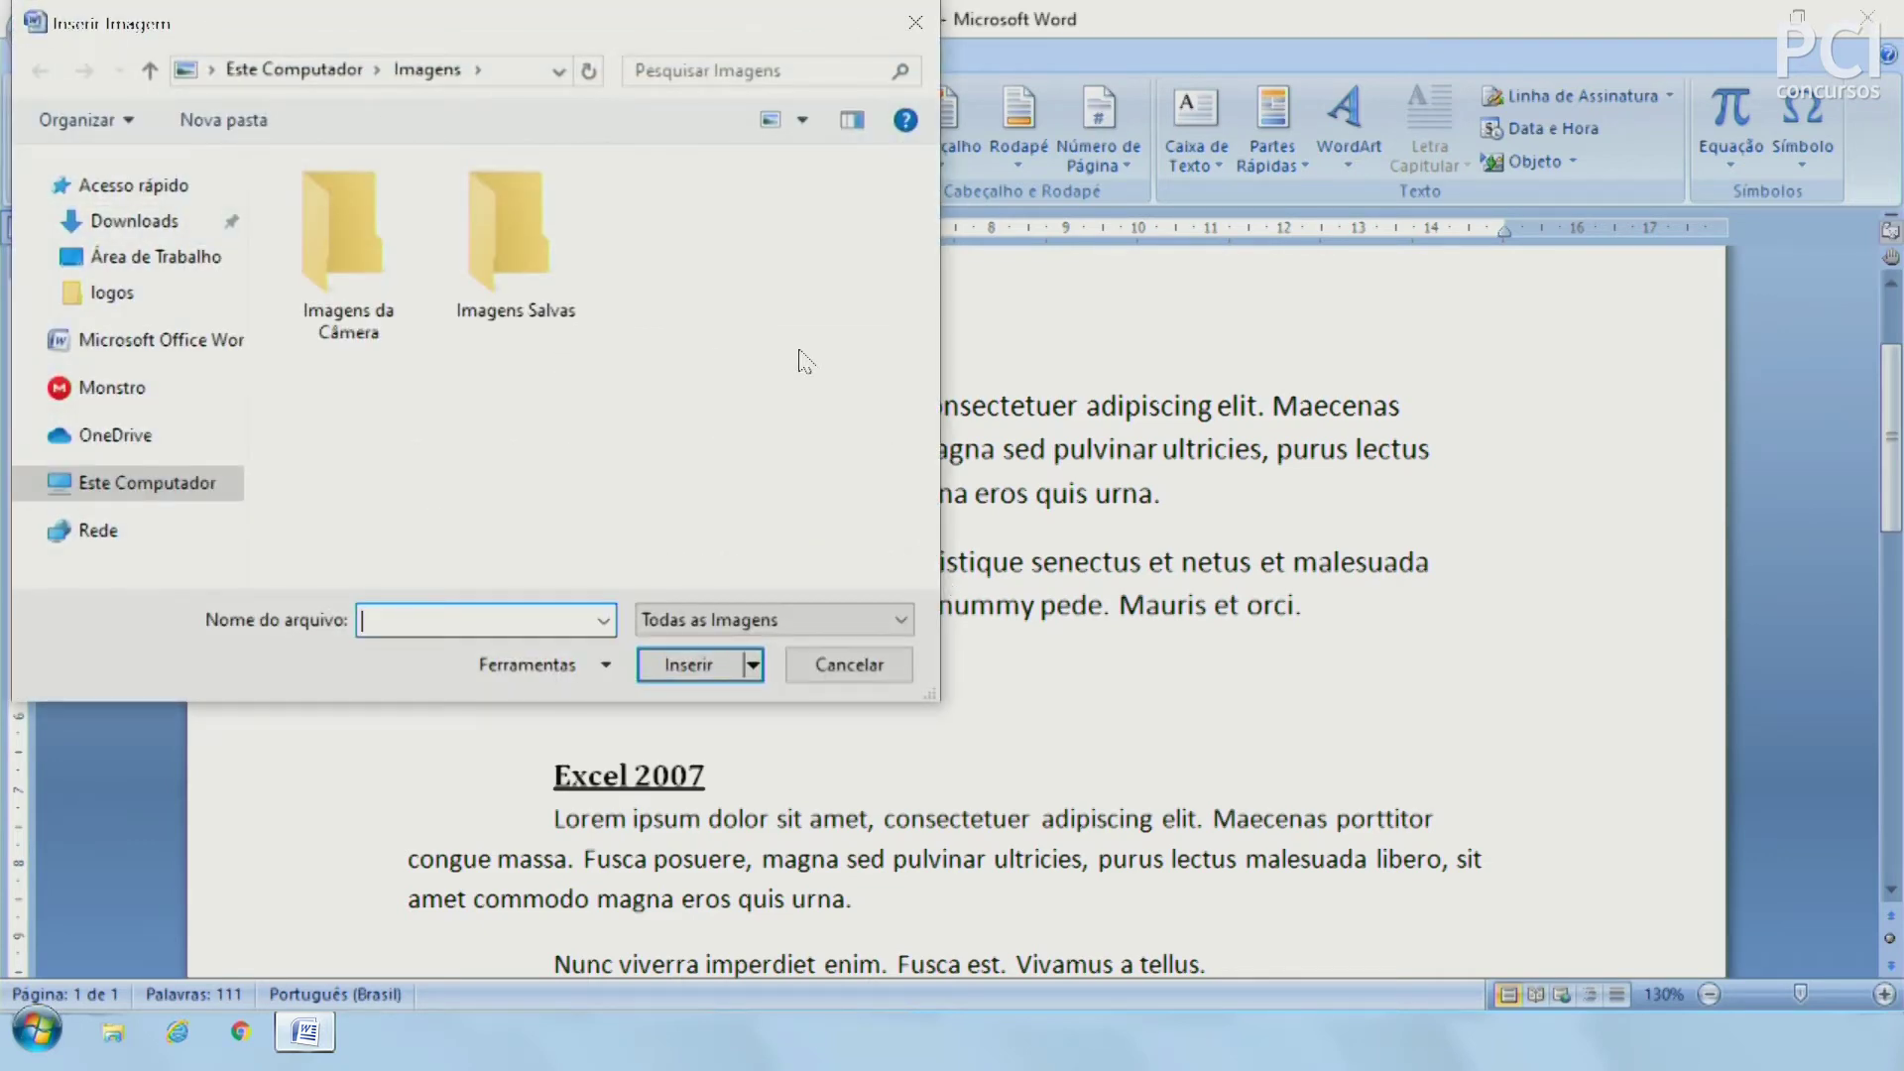
key("Escape")
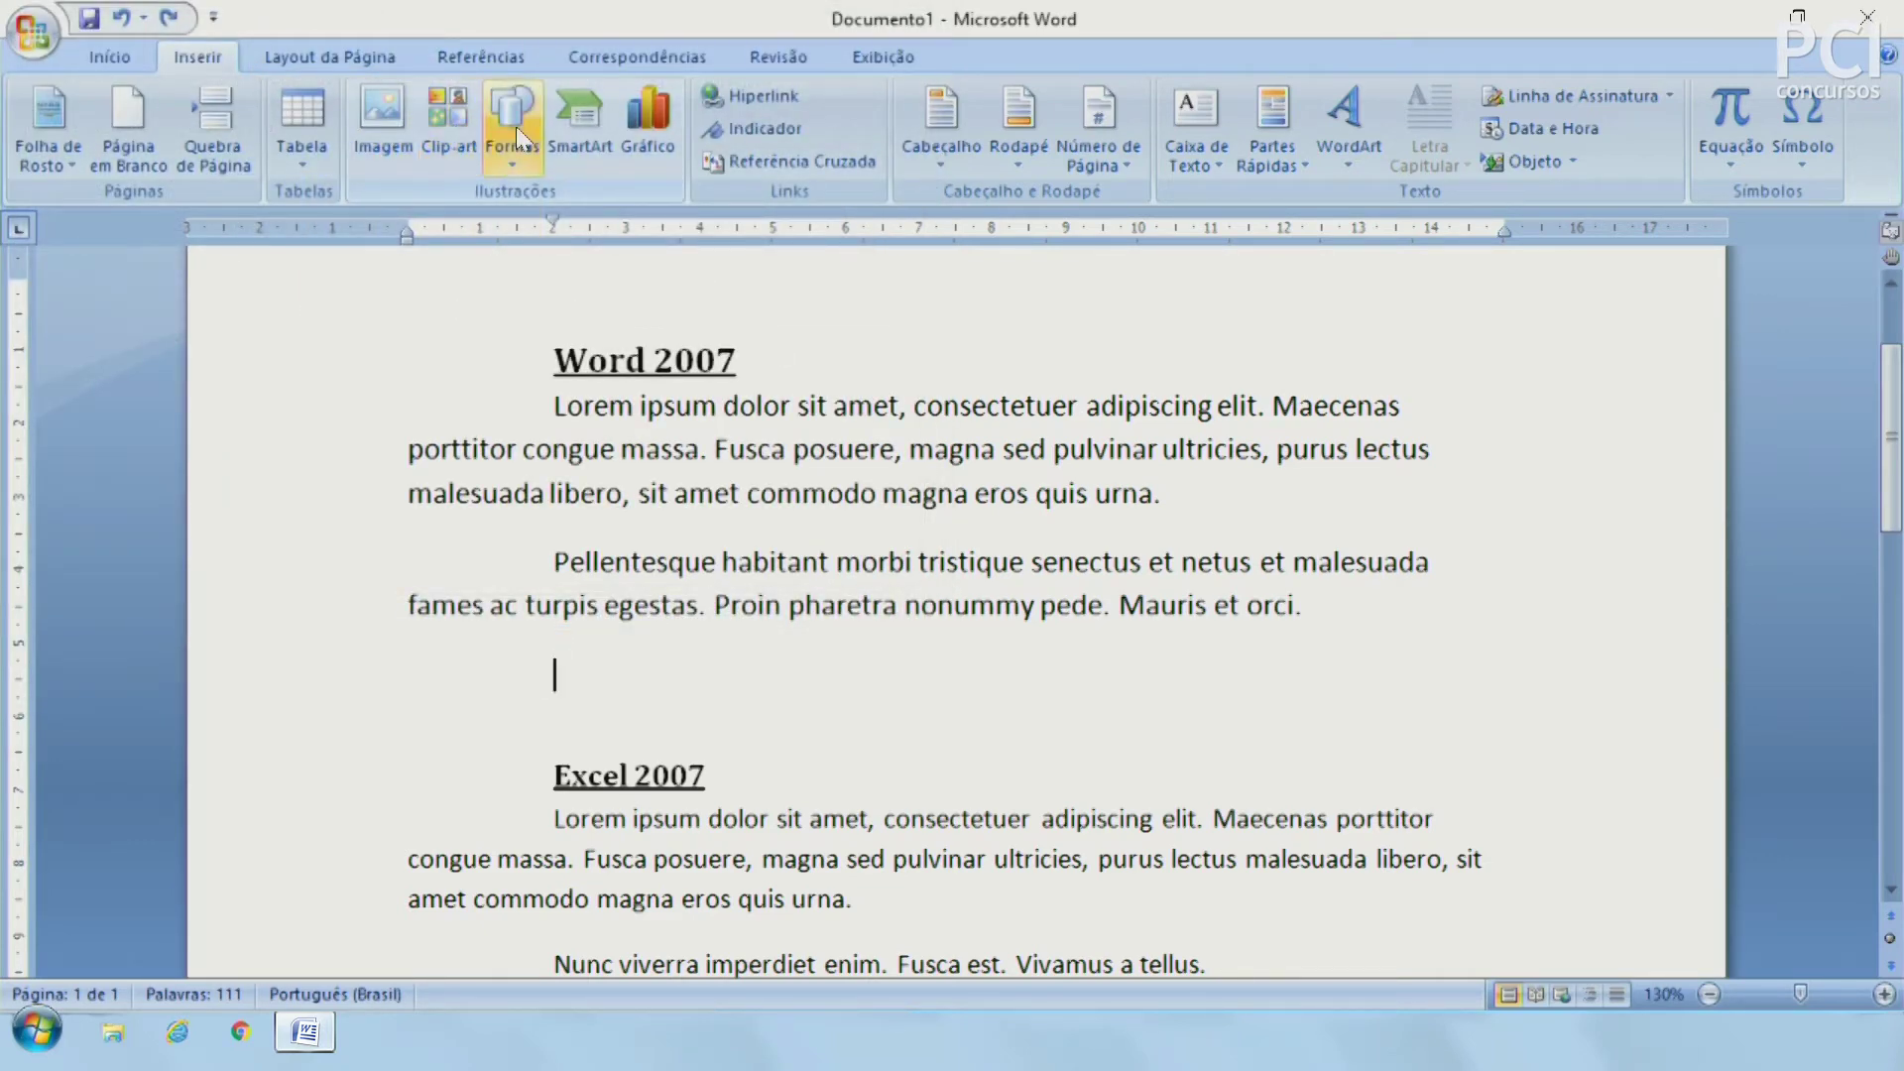
left_click(516, 127)
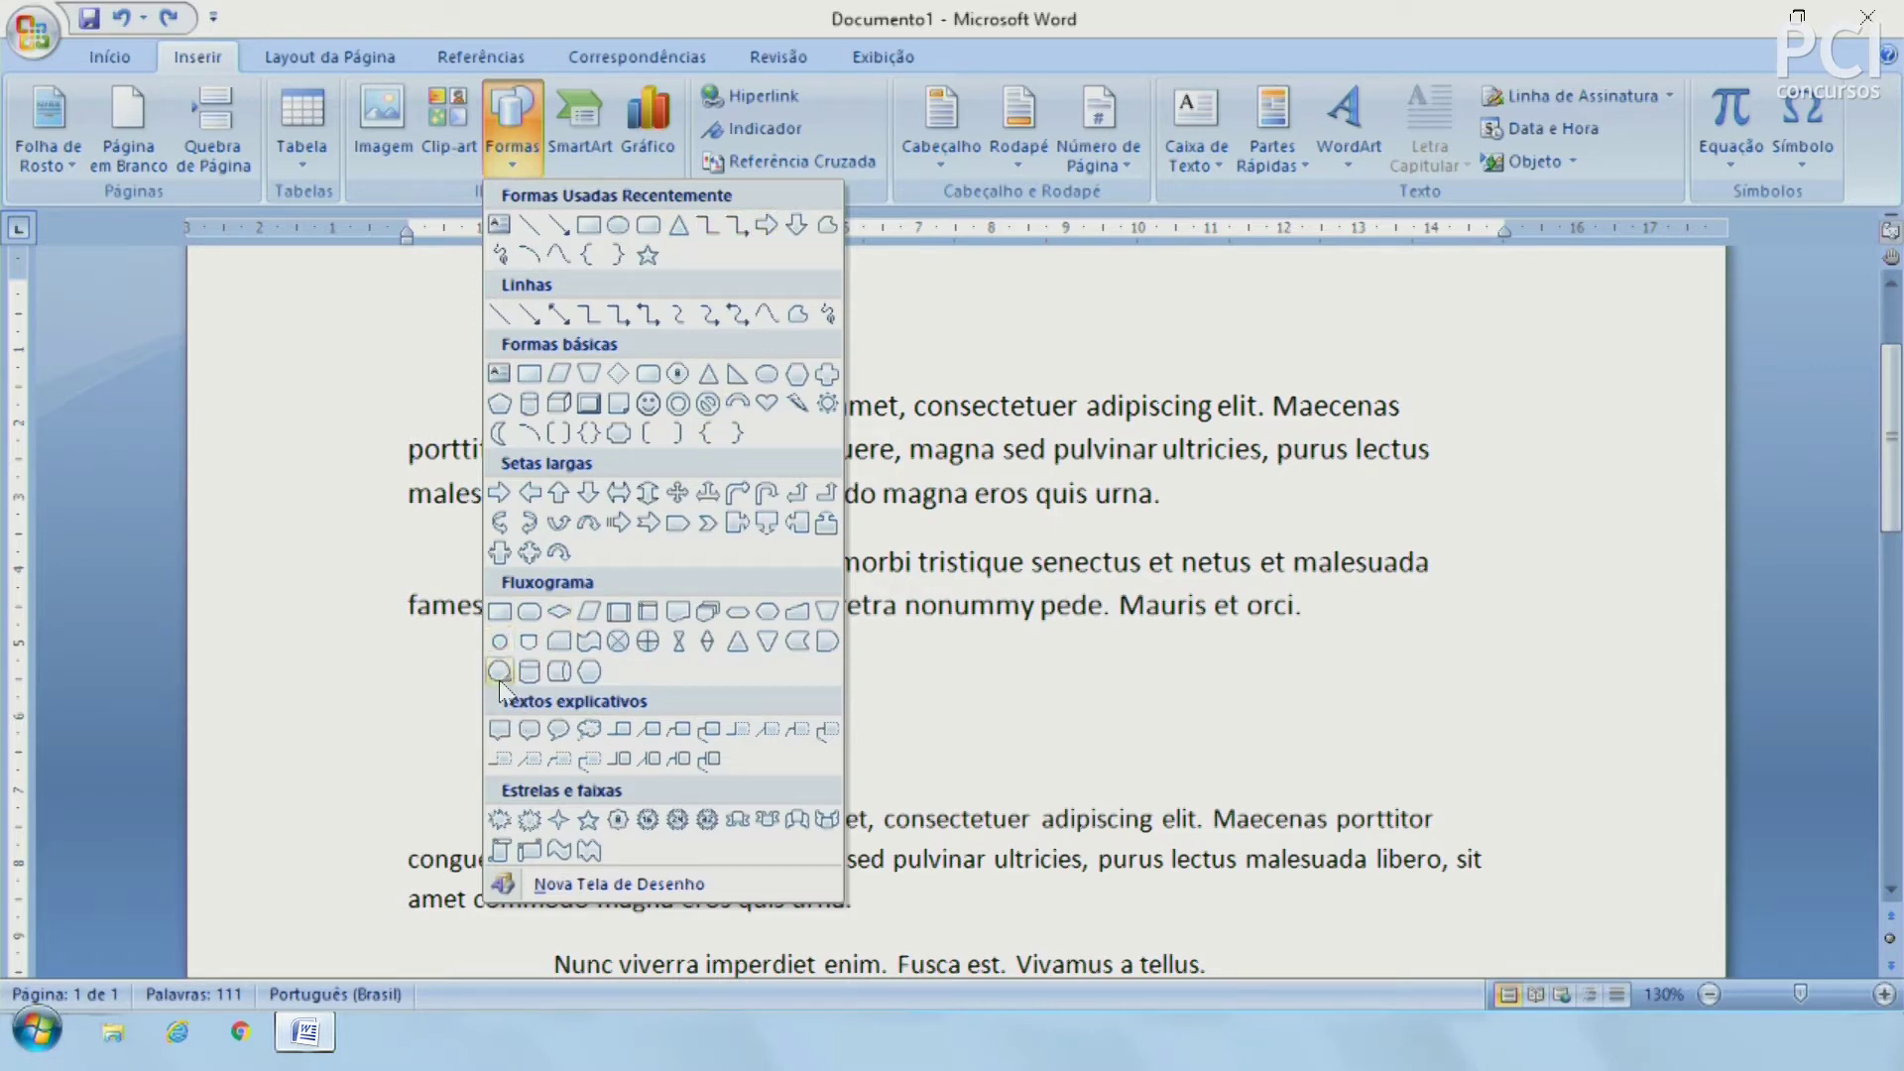
left_click(531, 731)
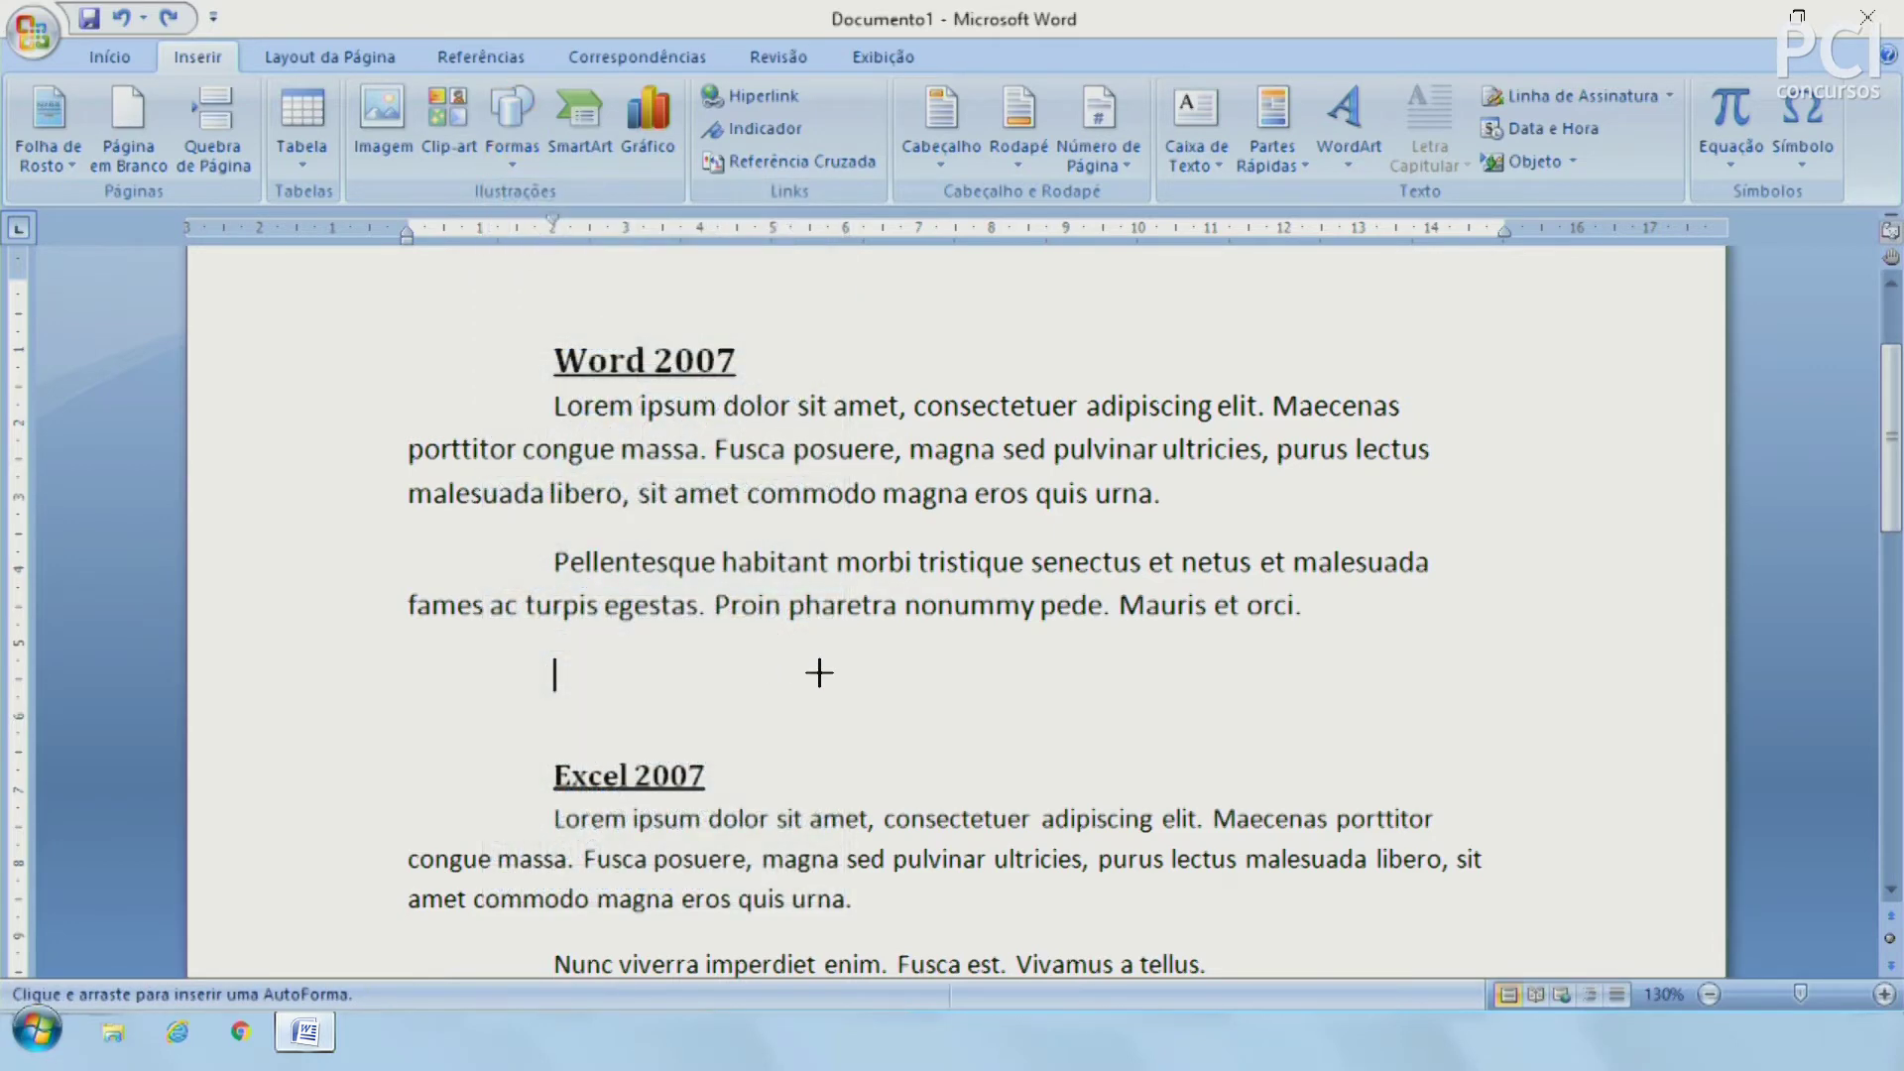
left_click_drag(835, 654, 1109, 811)
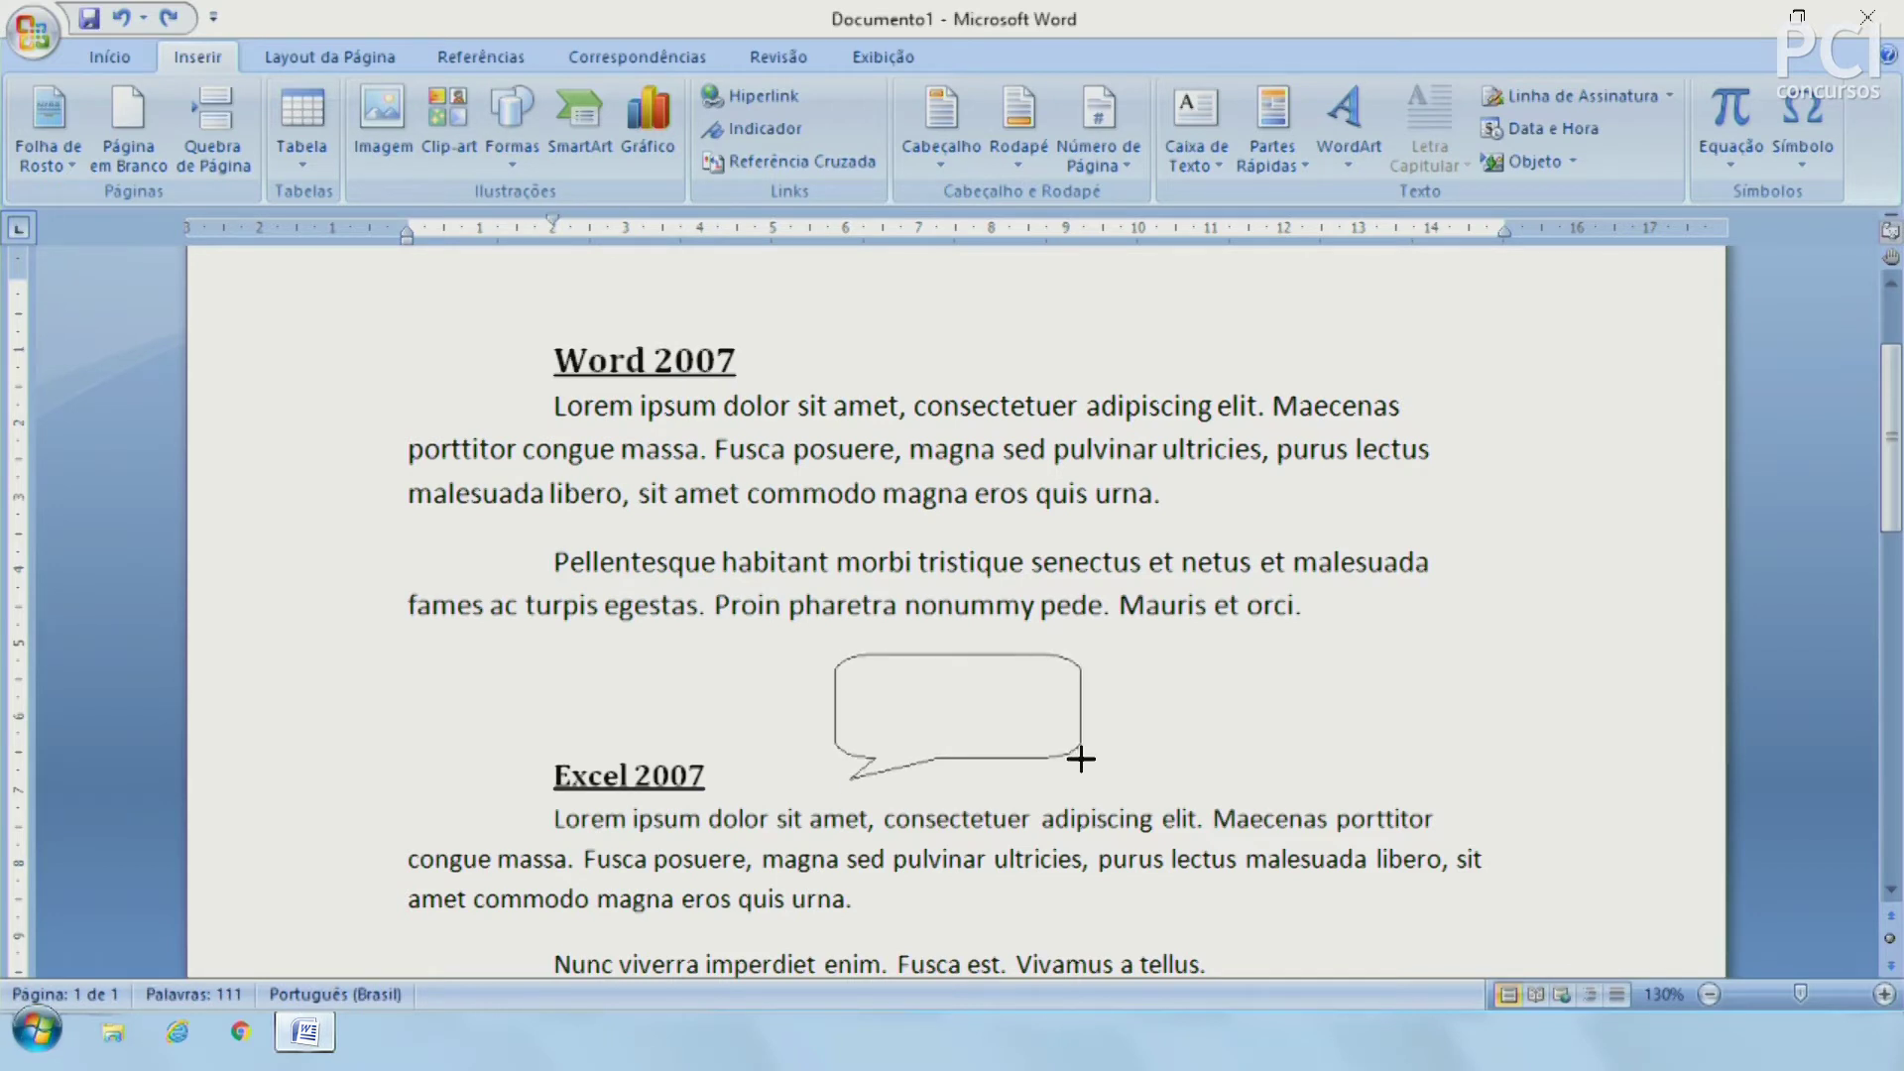
left_click_drag(1109, 811, 1046, 834)
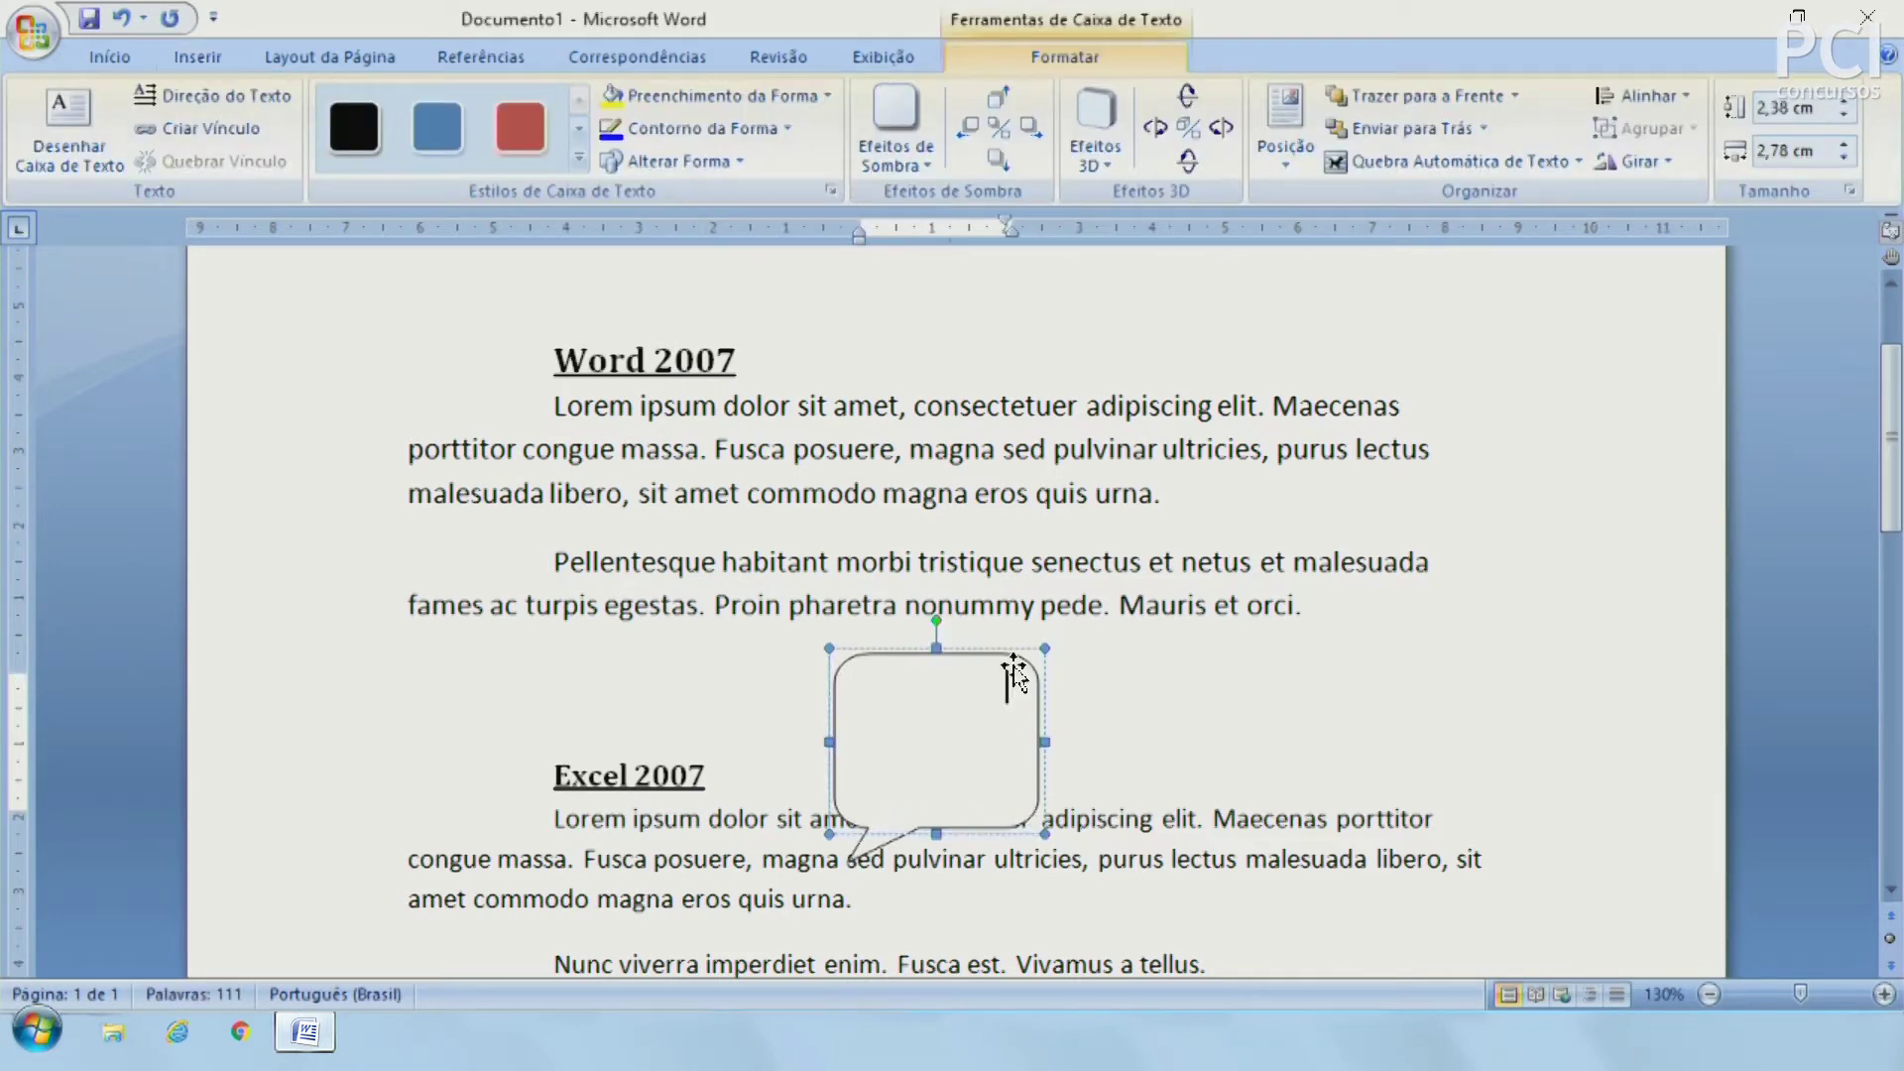
left_click_drag(1032, 665, 1453, 601)
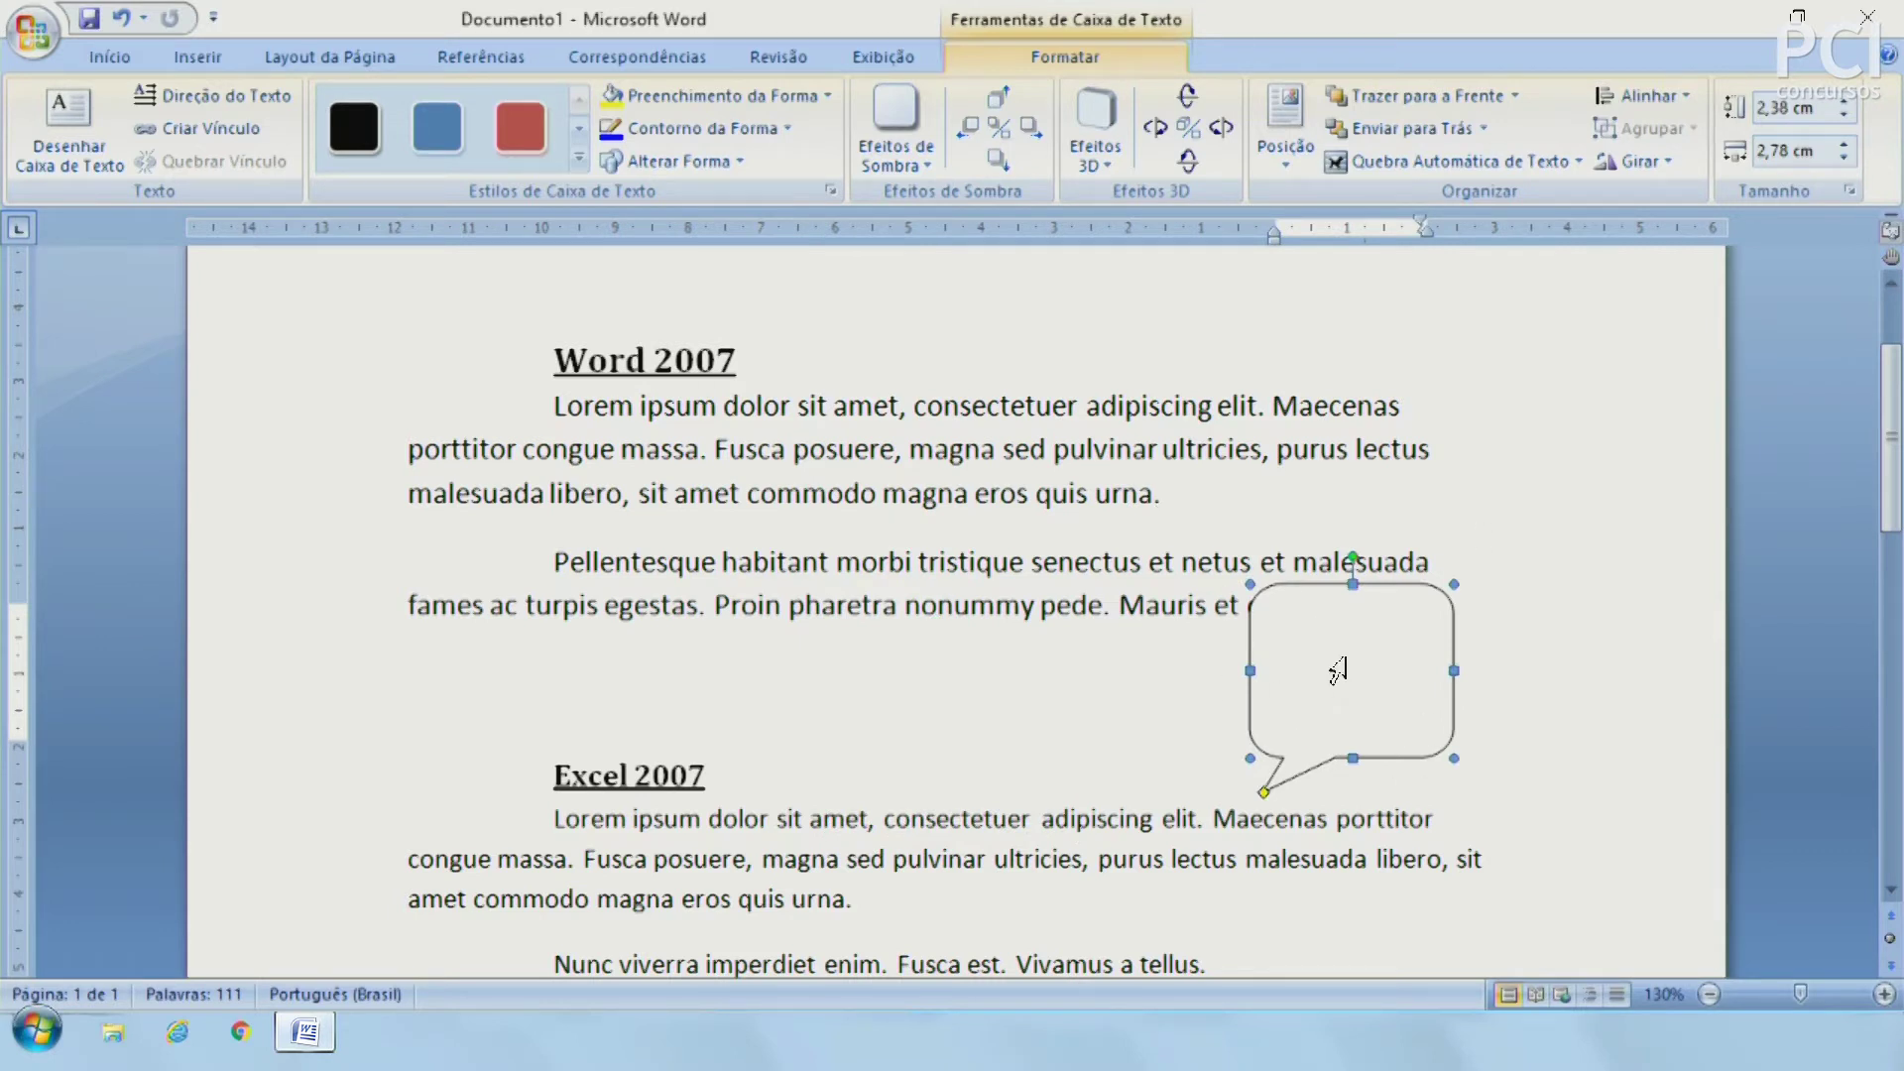
left_click(1384, 654)
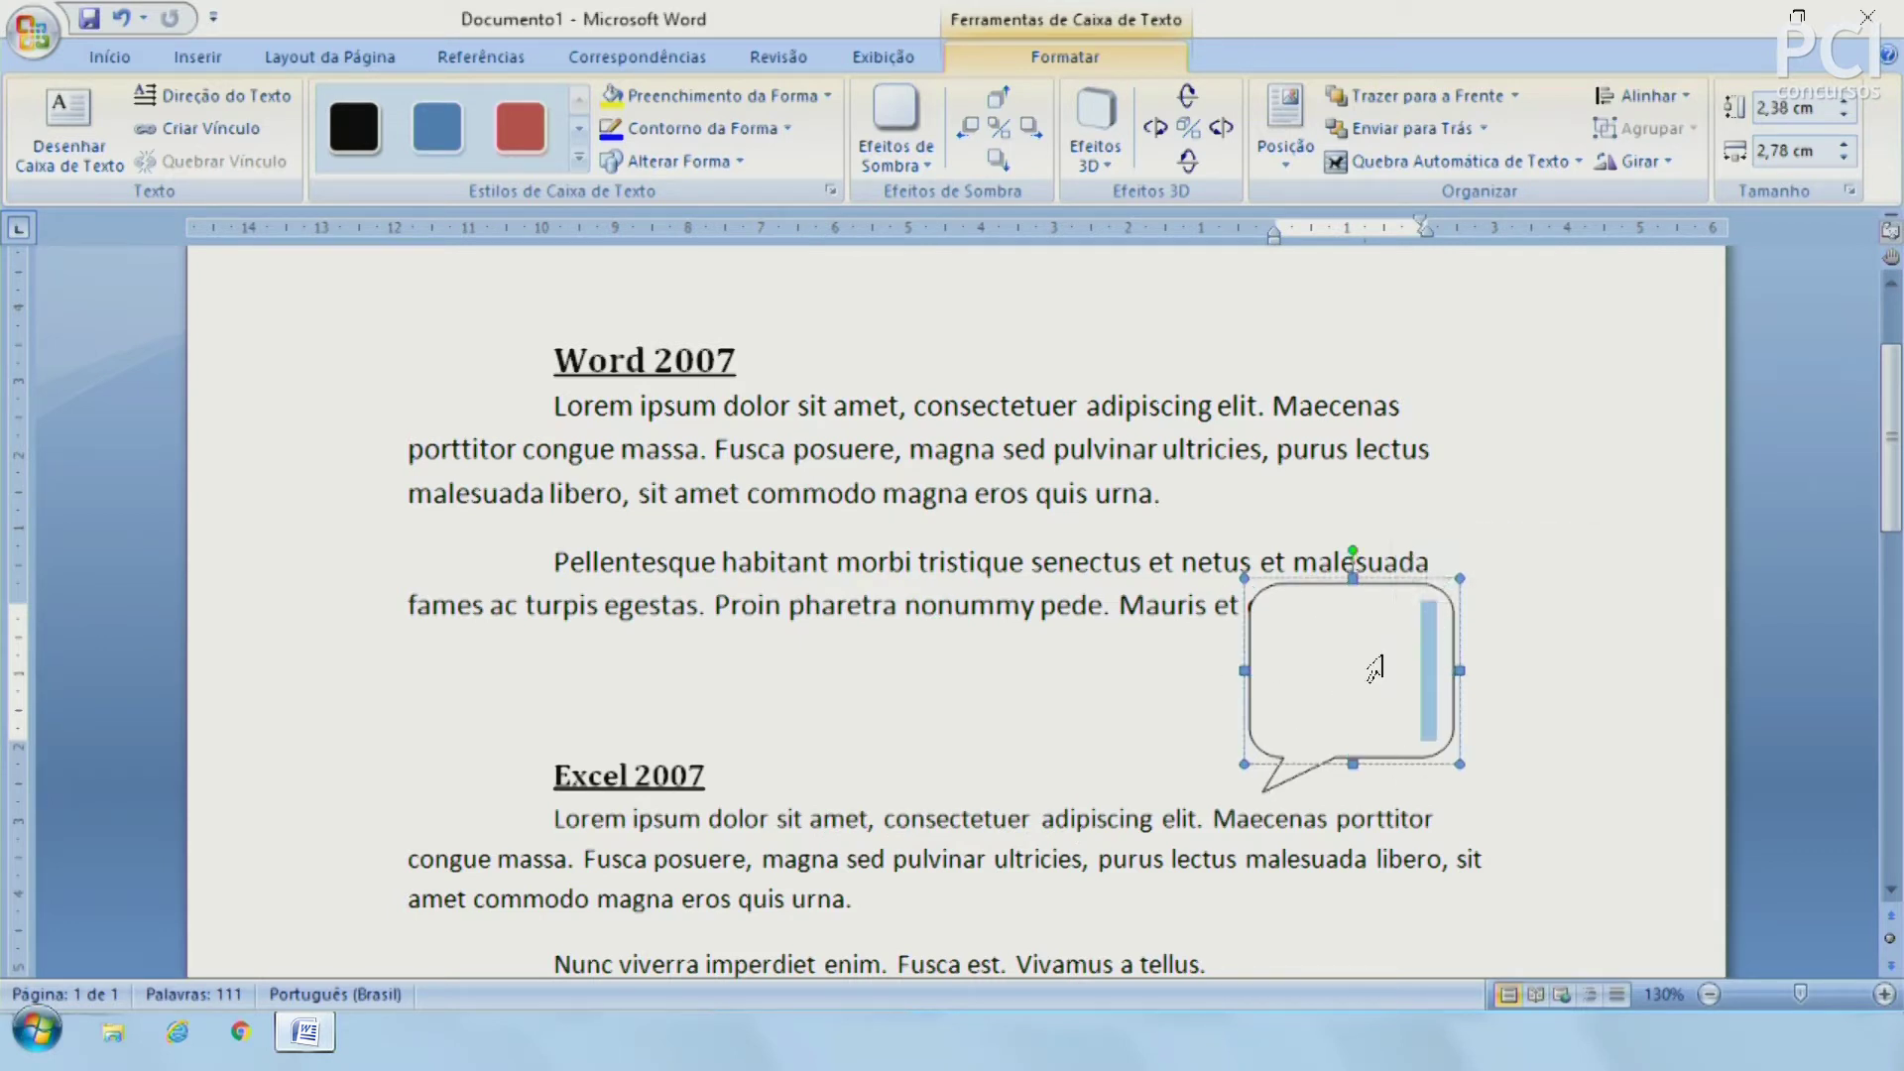
type("gfdsgjhd")
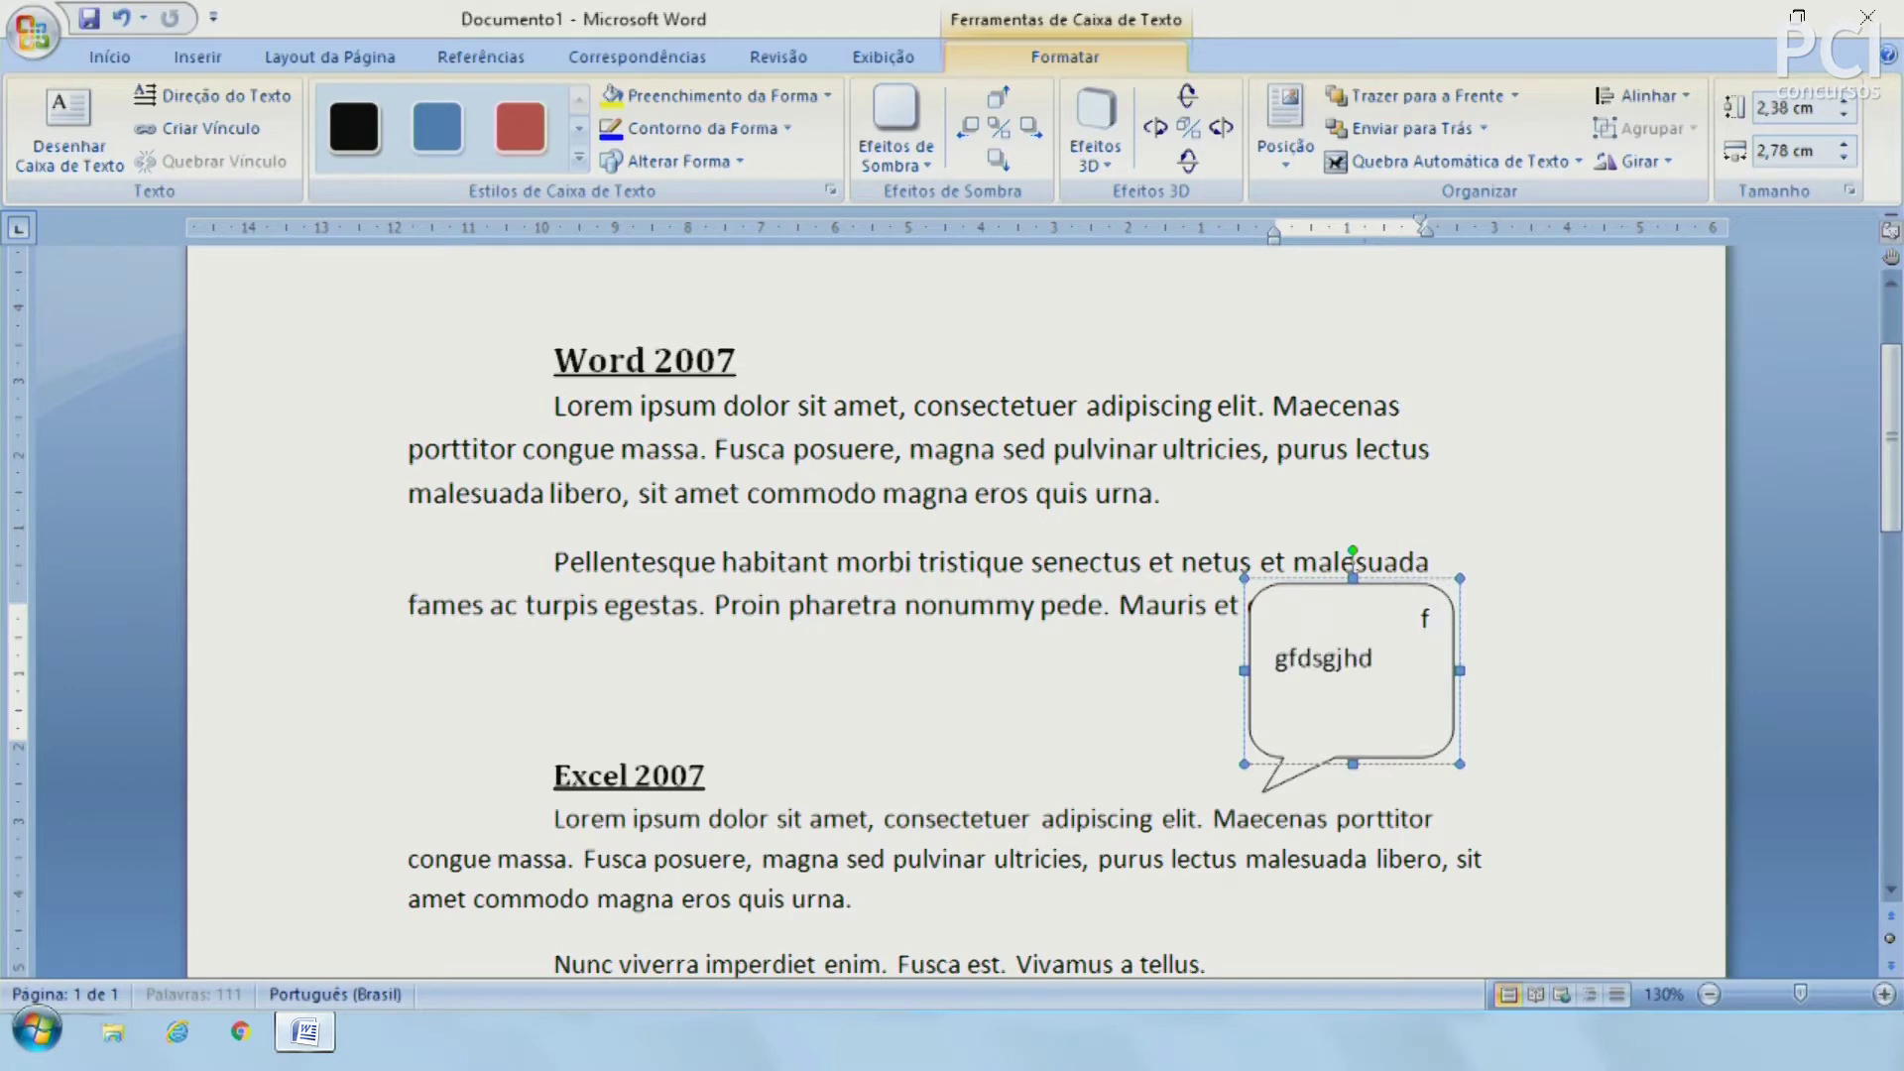
type("gkjh dfgsdkfjhf")
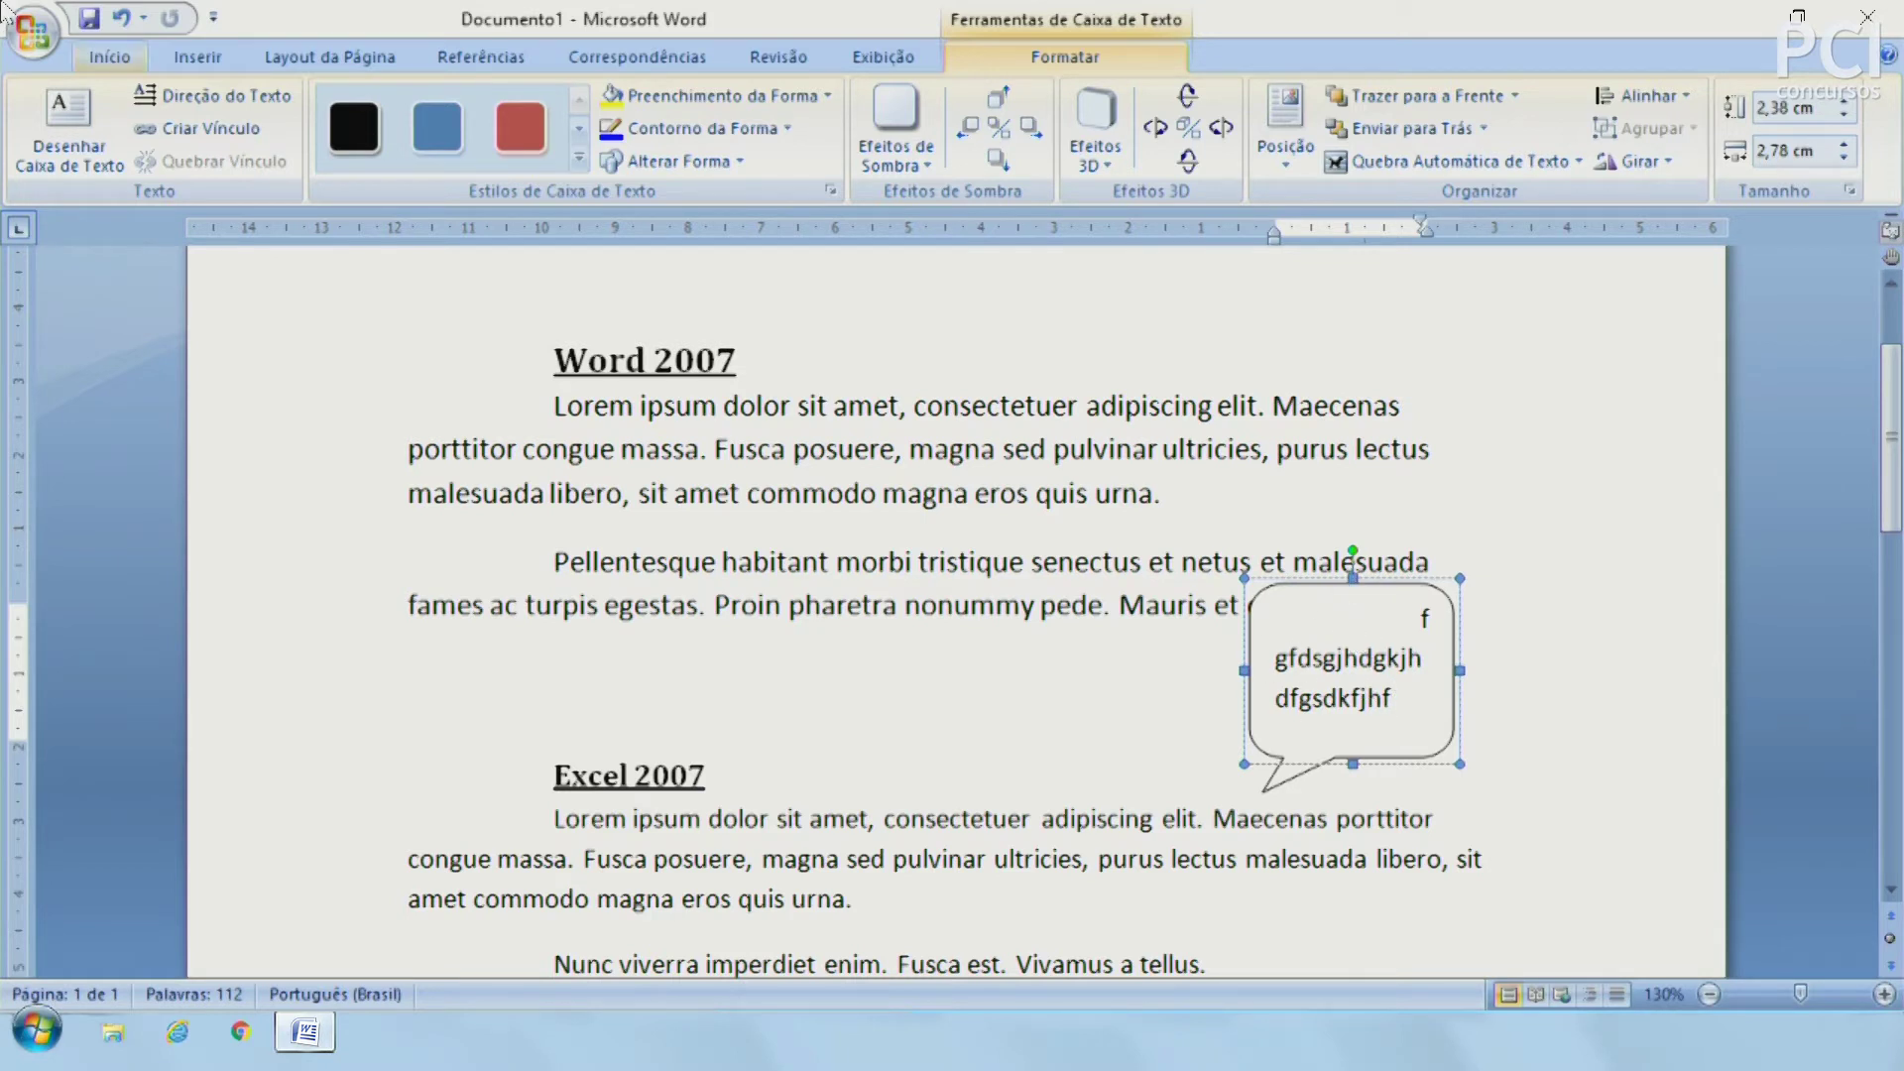
left_click(109, 57)
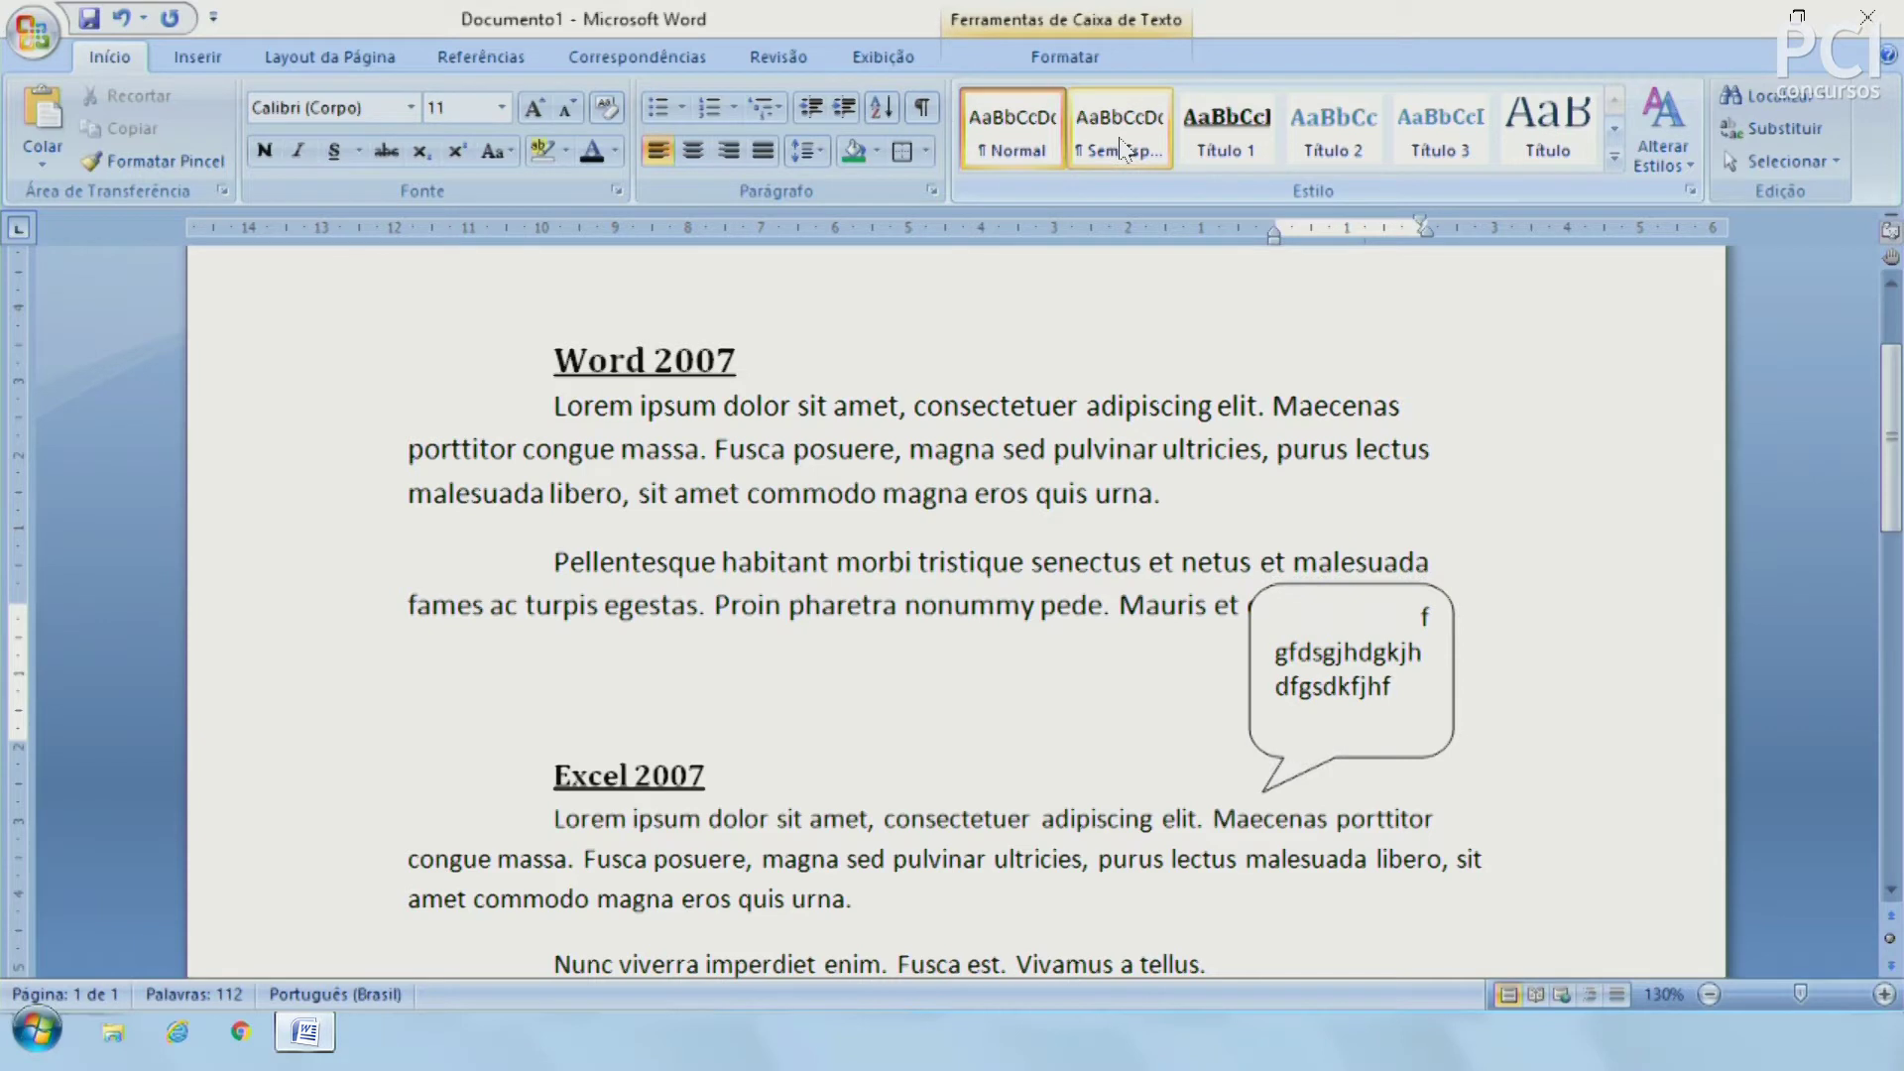
right_click(1039, 153)
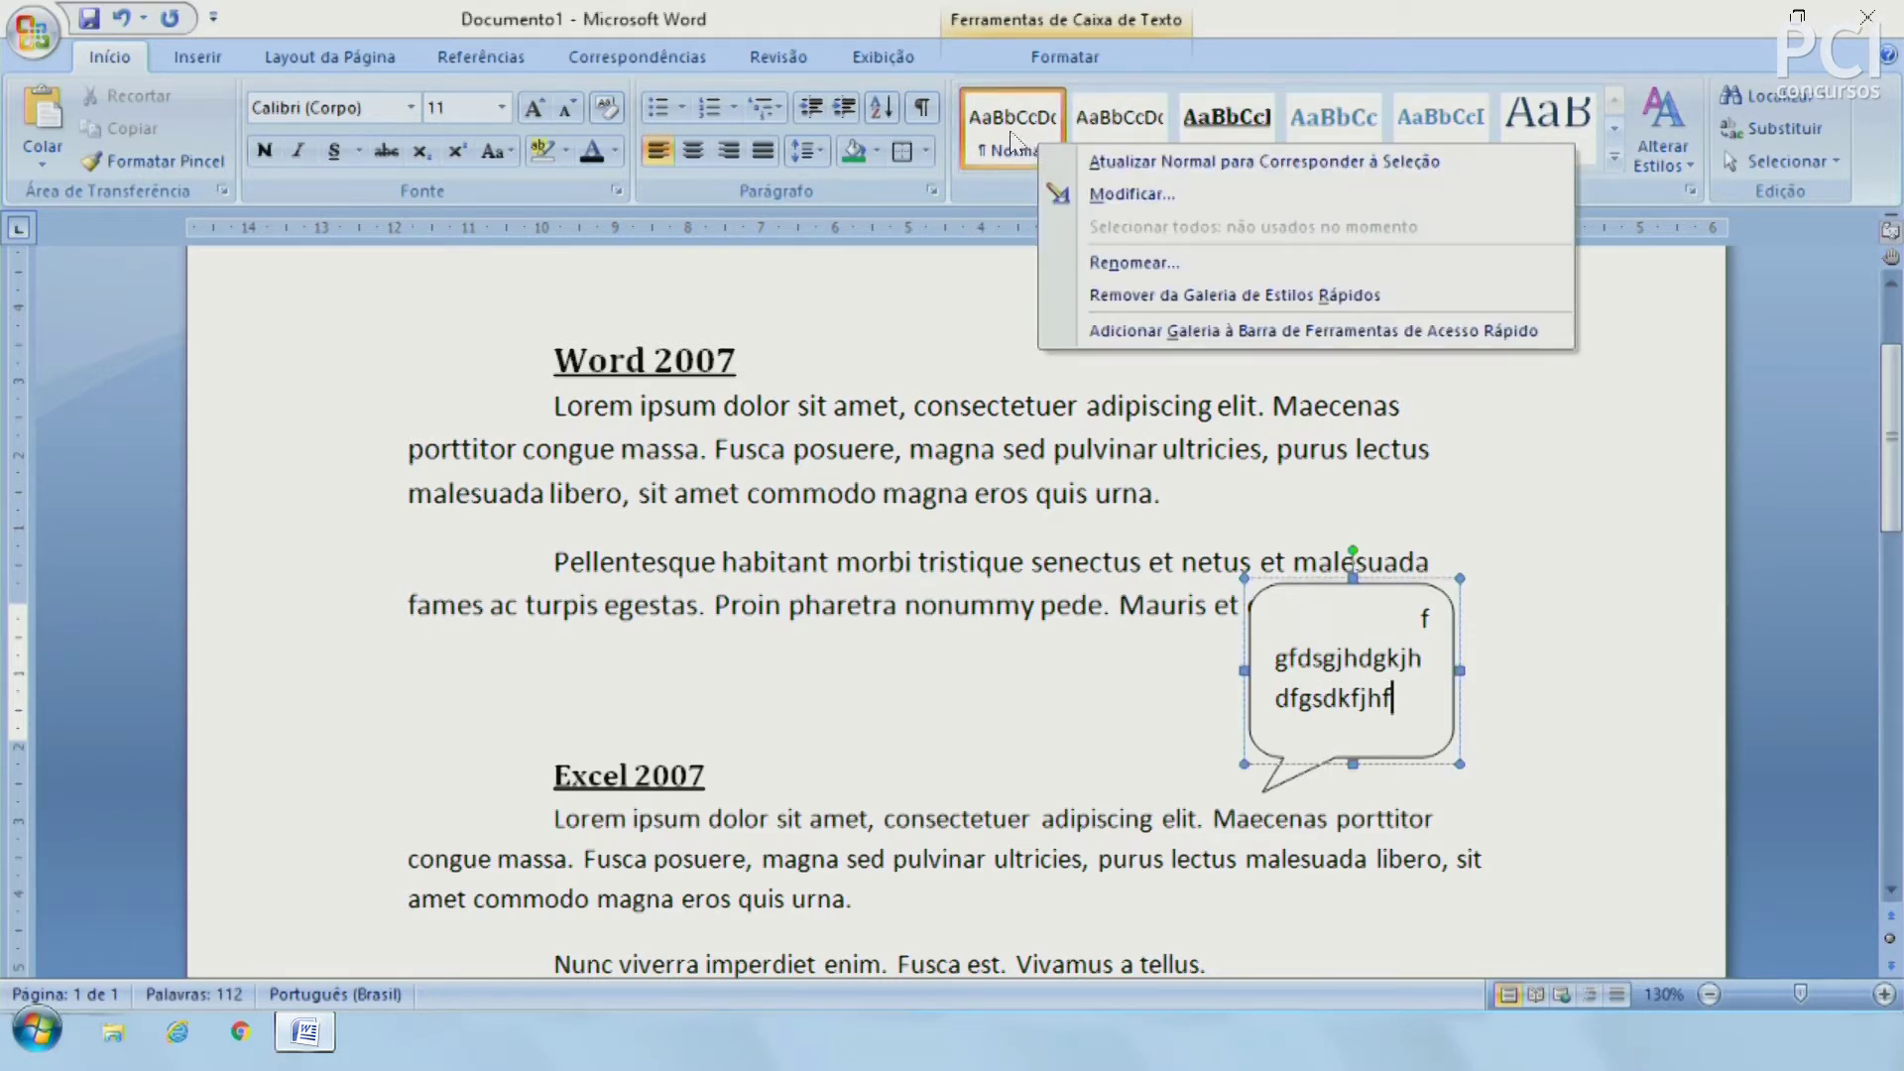
key("Escape")
left_click(1454, 724)
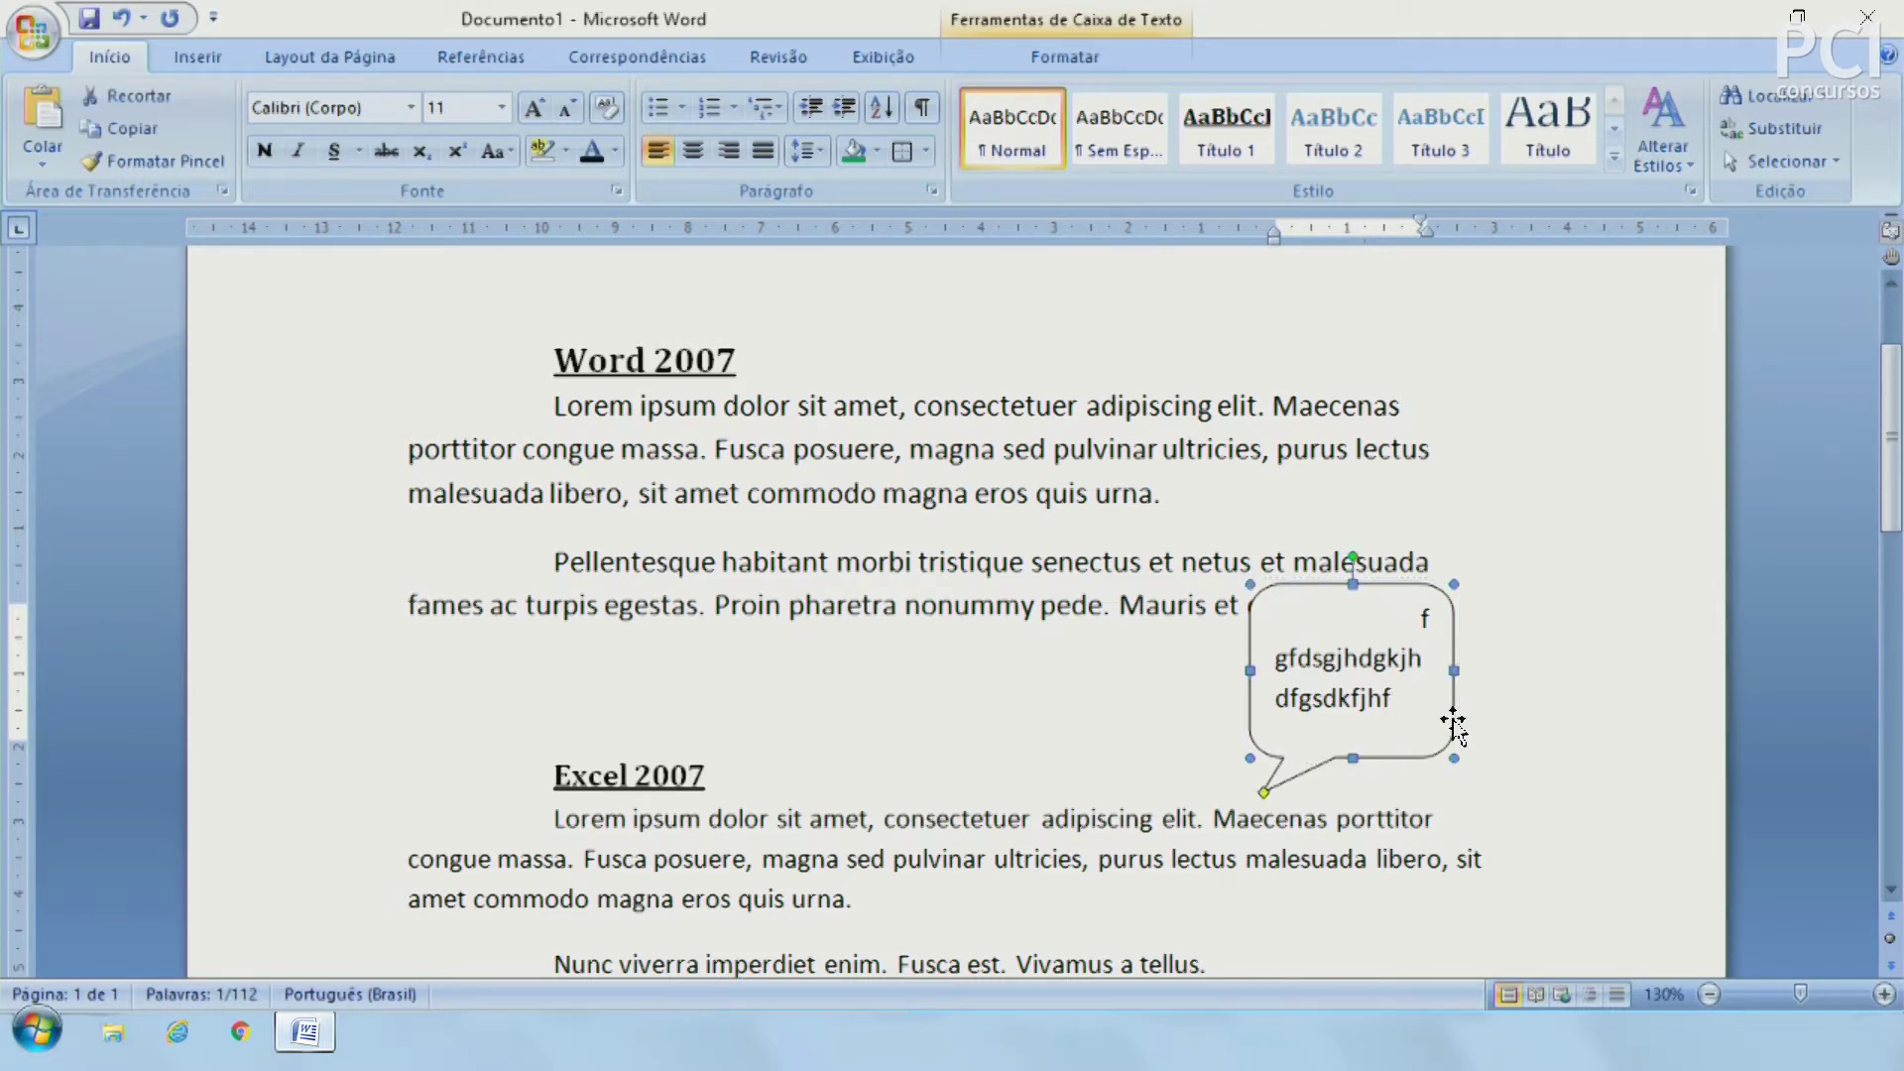
key("Delete")
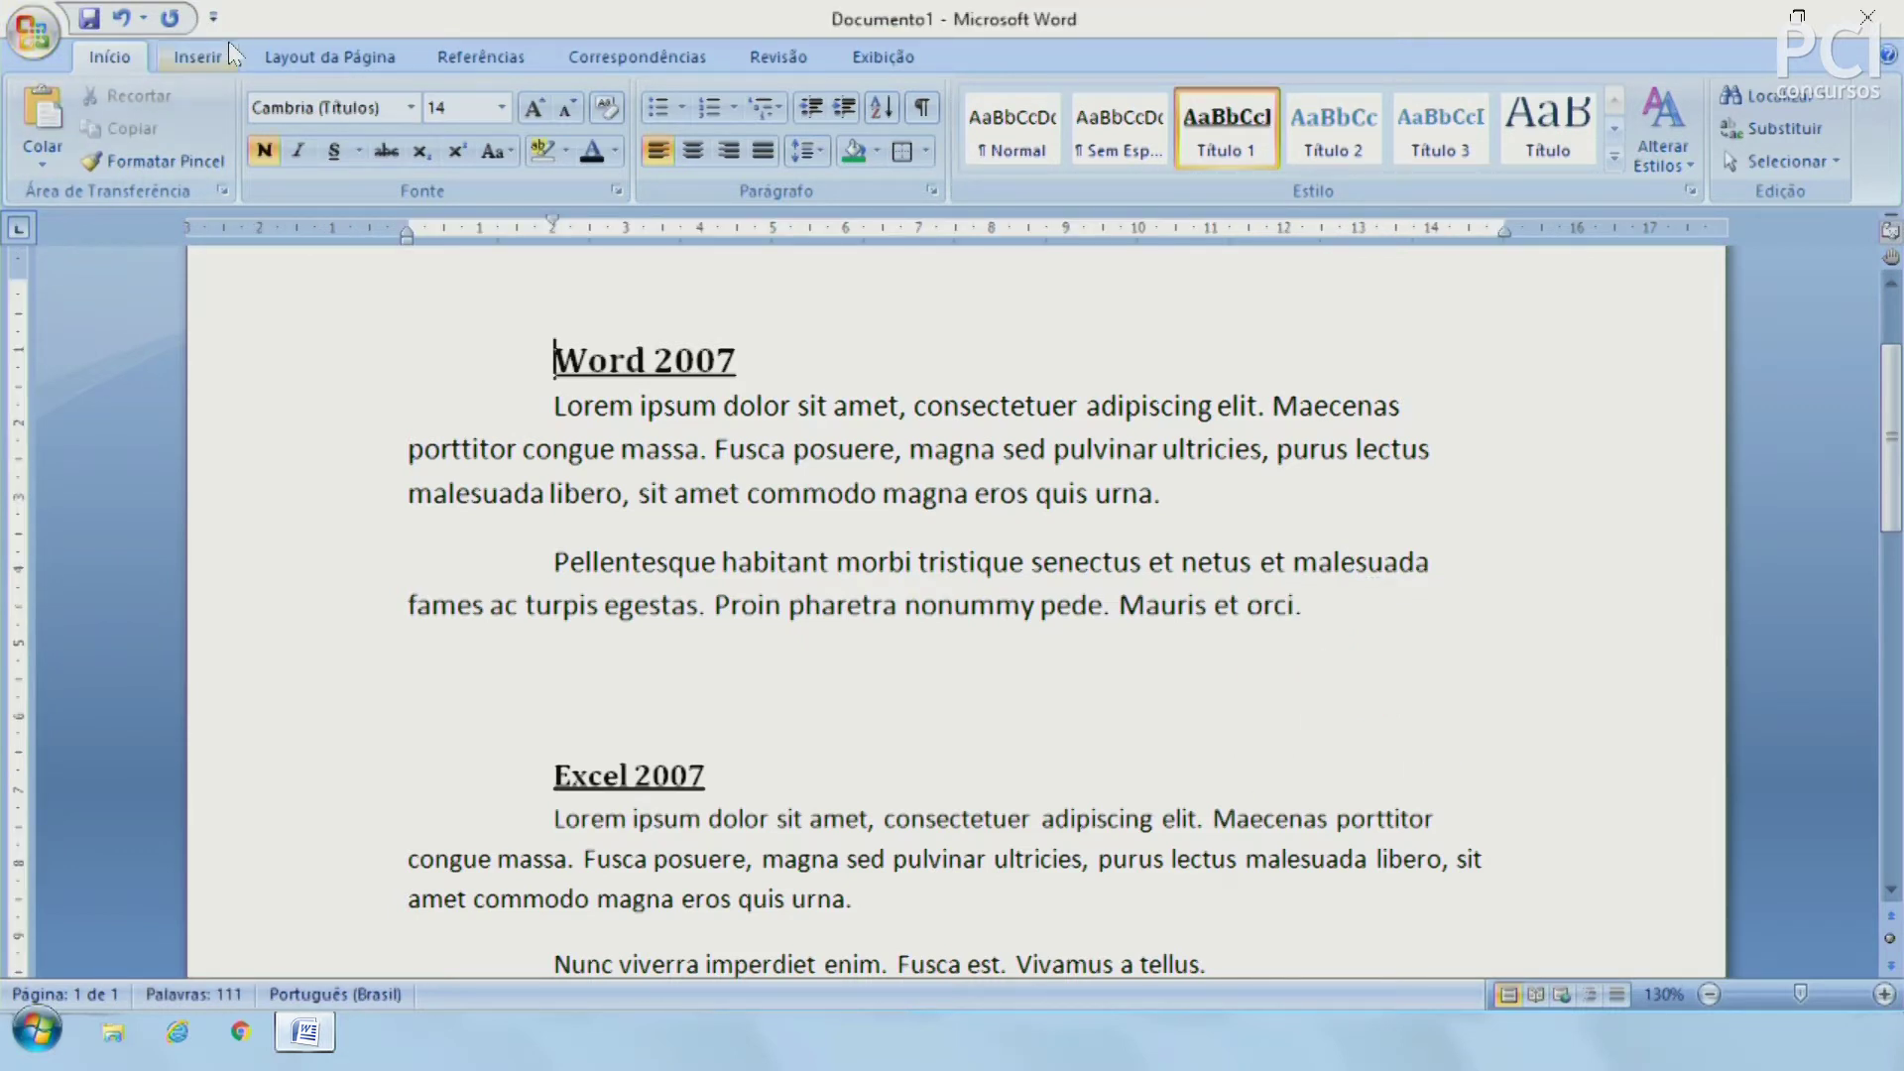
Step: Open SmartArt from the Insert tab and show the Ciclo layouts
left_click(229, 54)
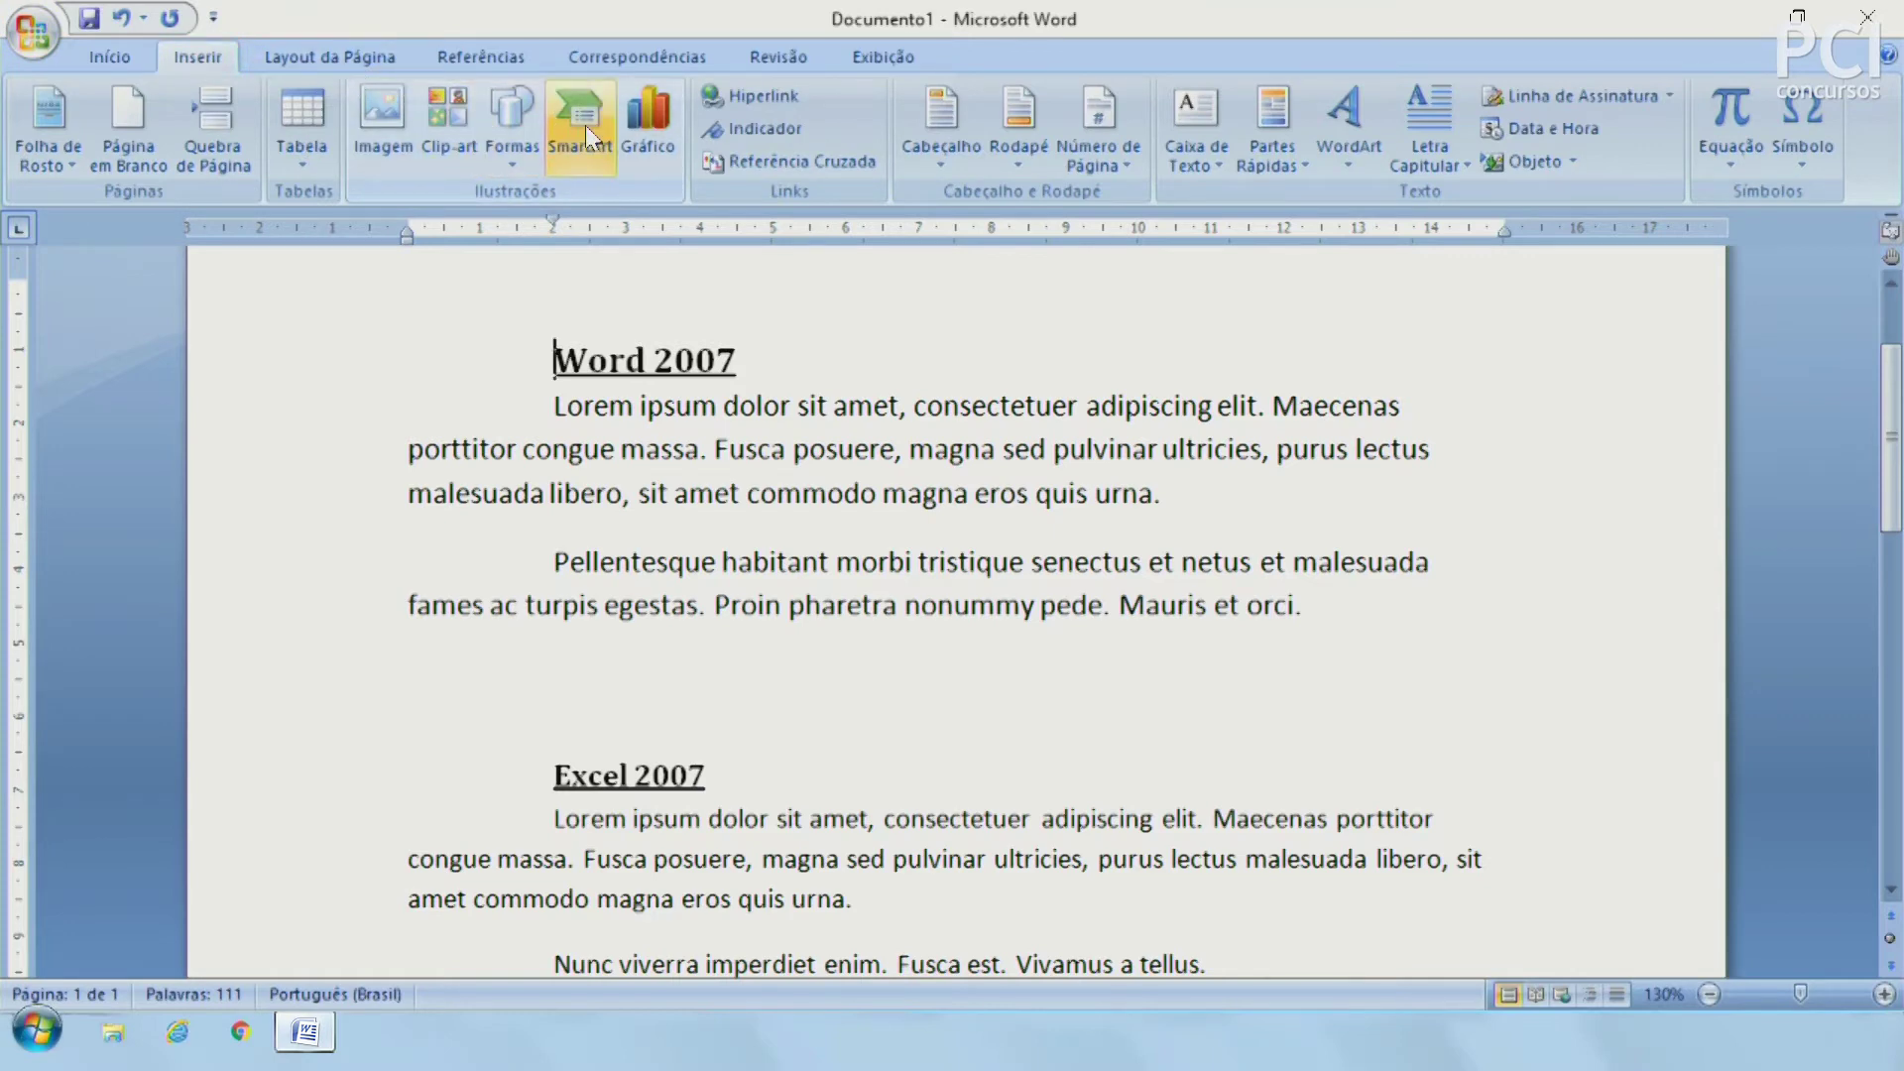
left_click(585, 125)
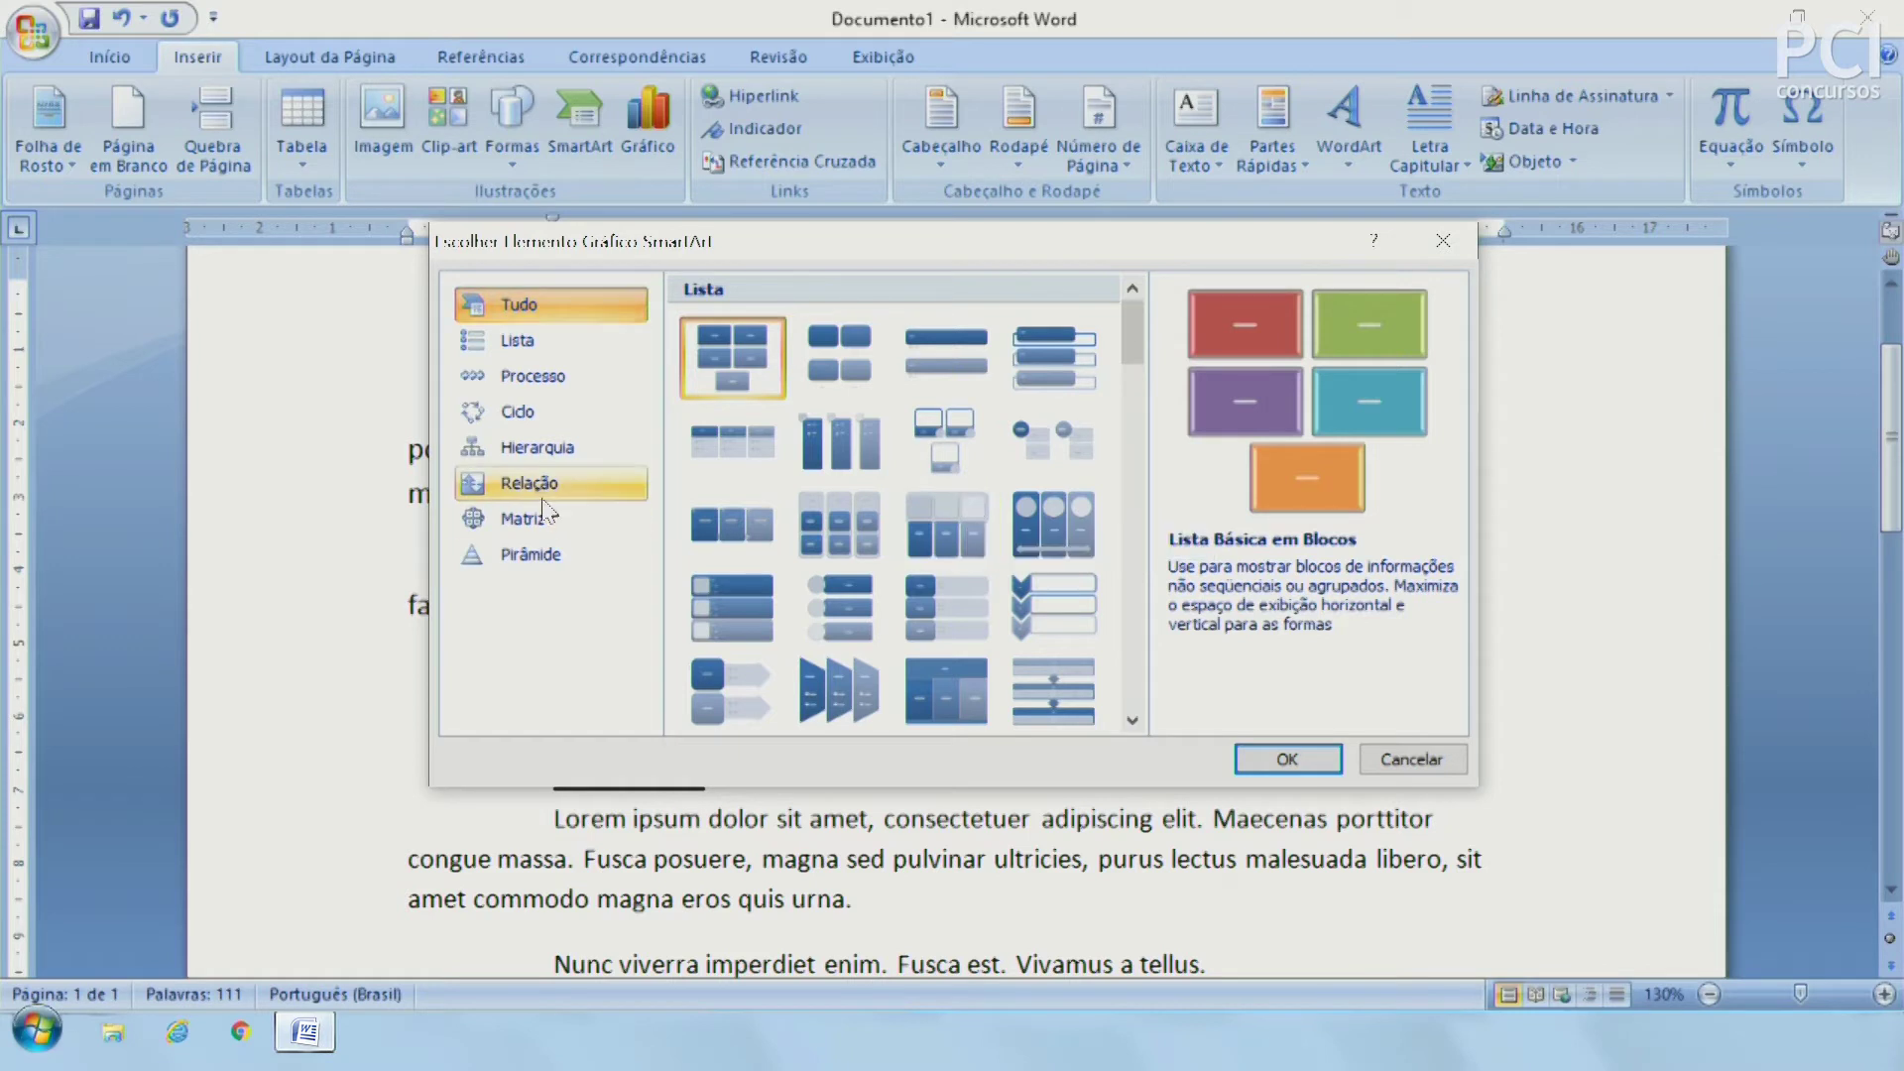
left_click(523, 413)
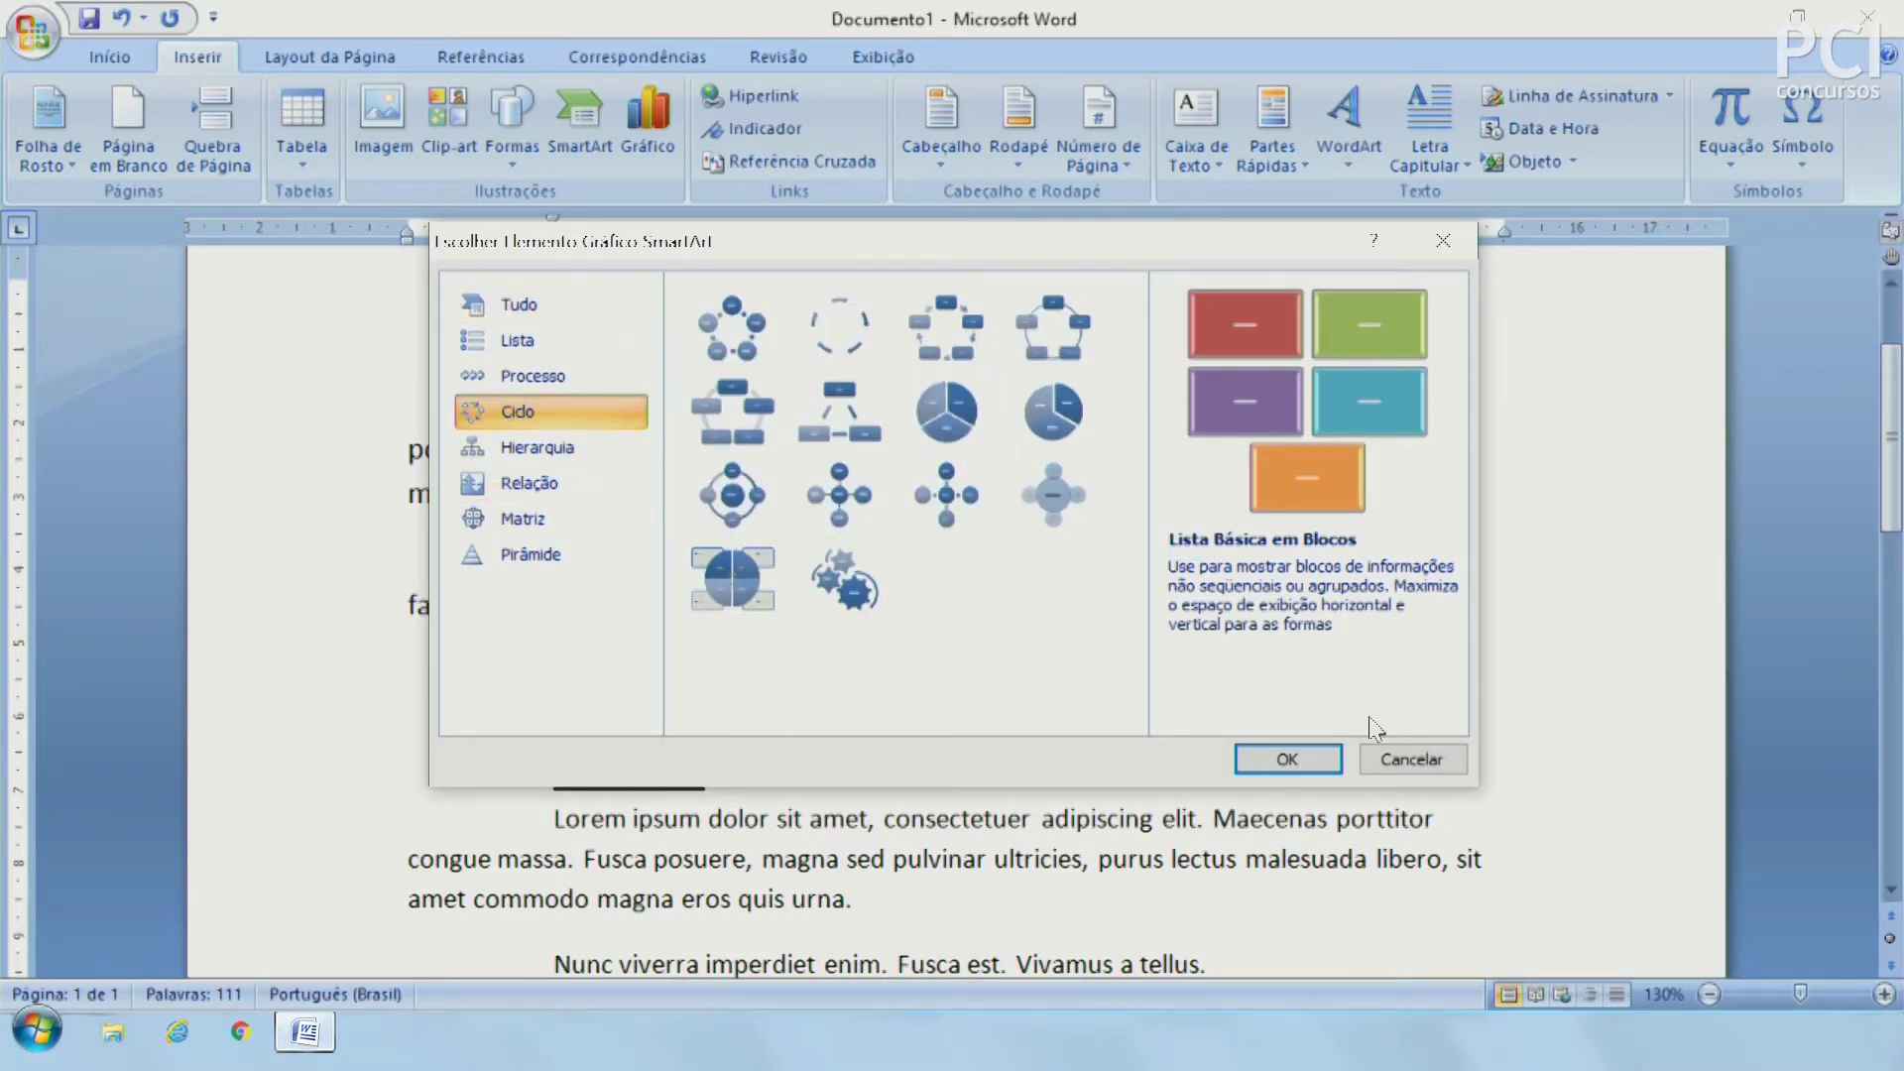
Step: Cancel SmartArt, preview the Bolhas chart types, and cancel the chart dialog too
left_click(1404, 759)
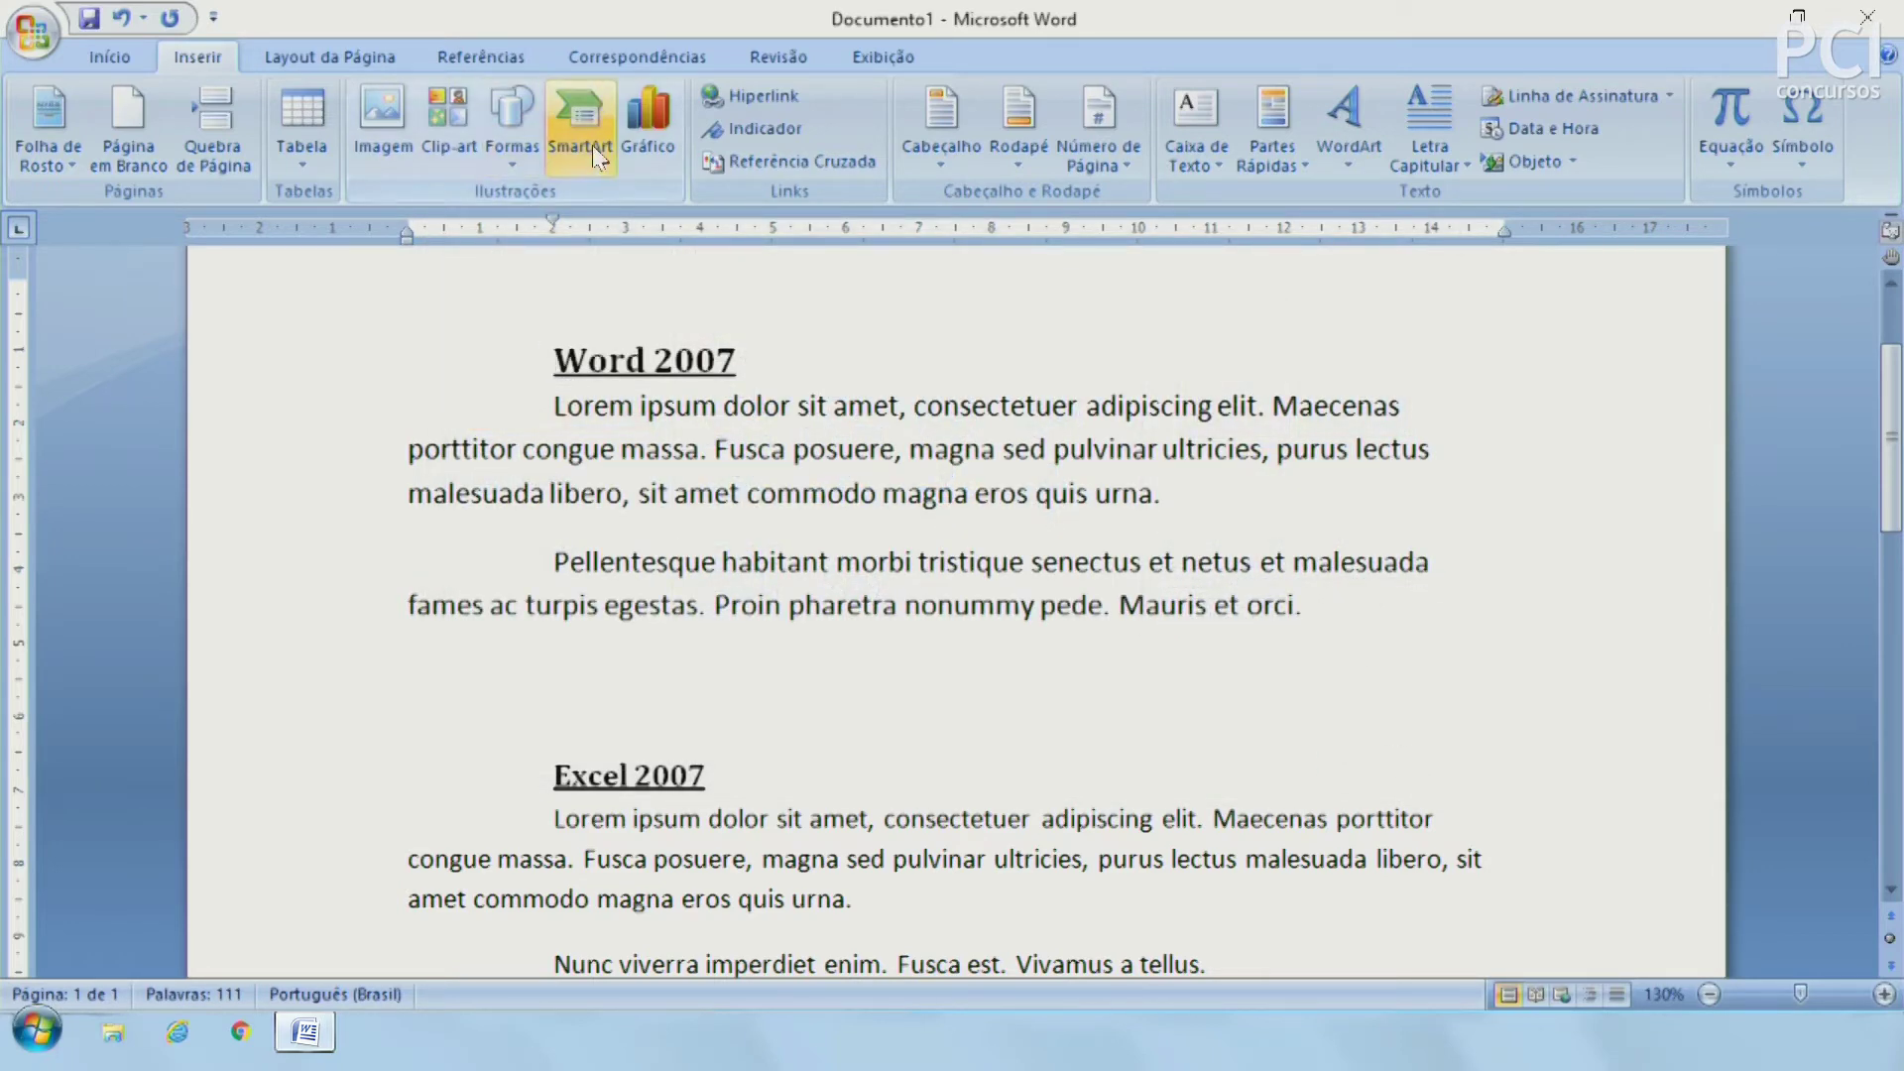
left_click(651, 135)
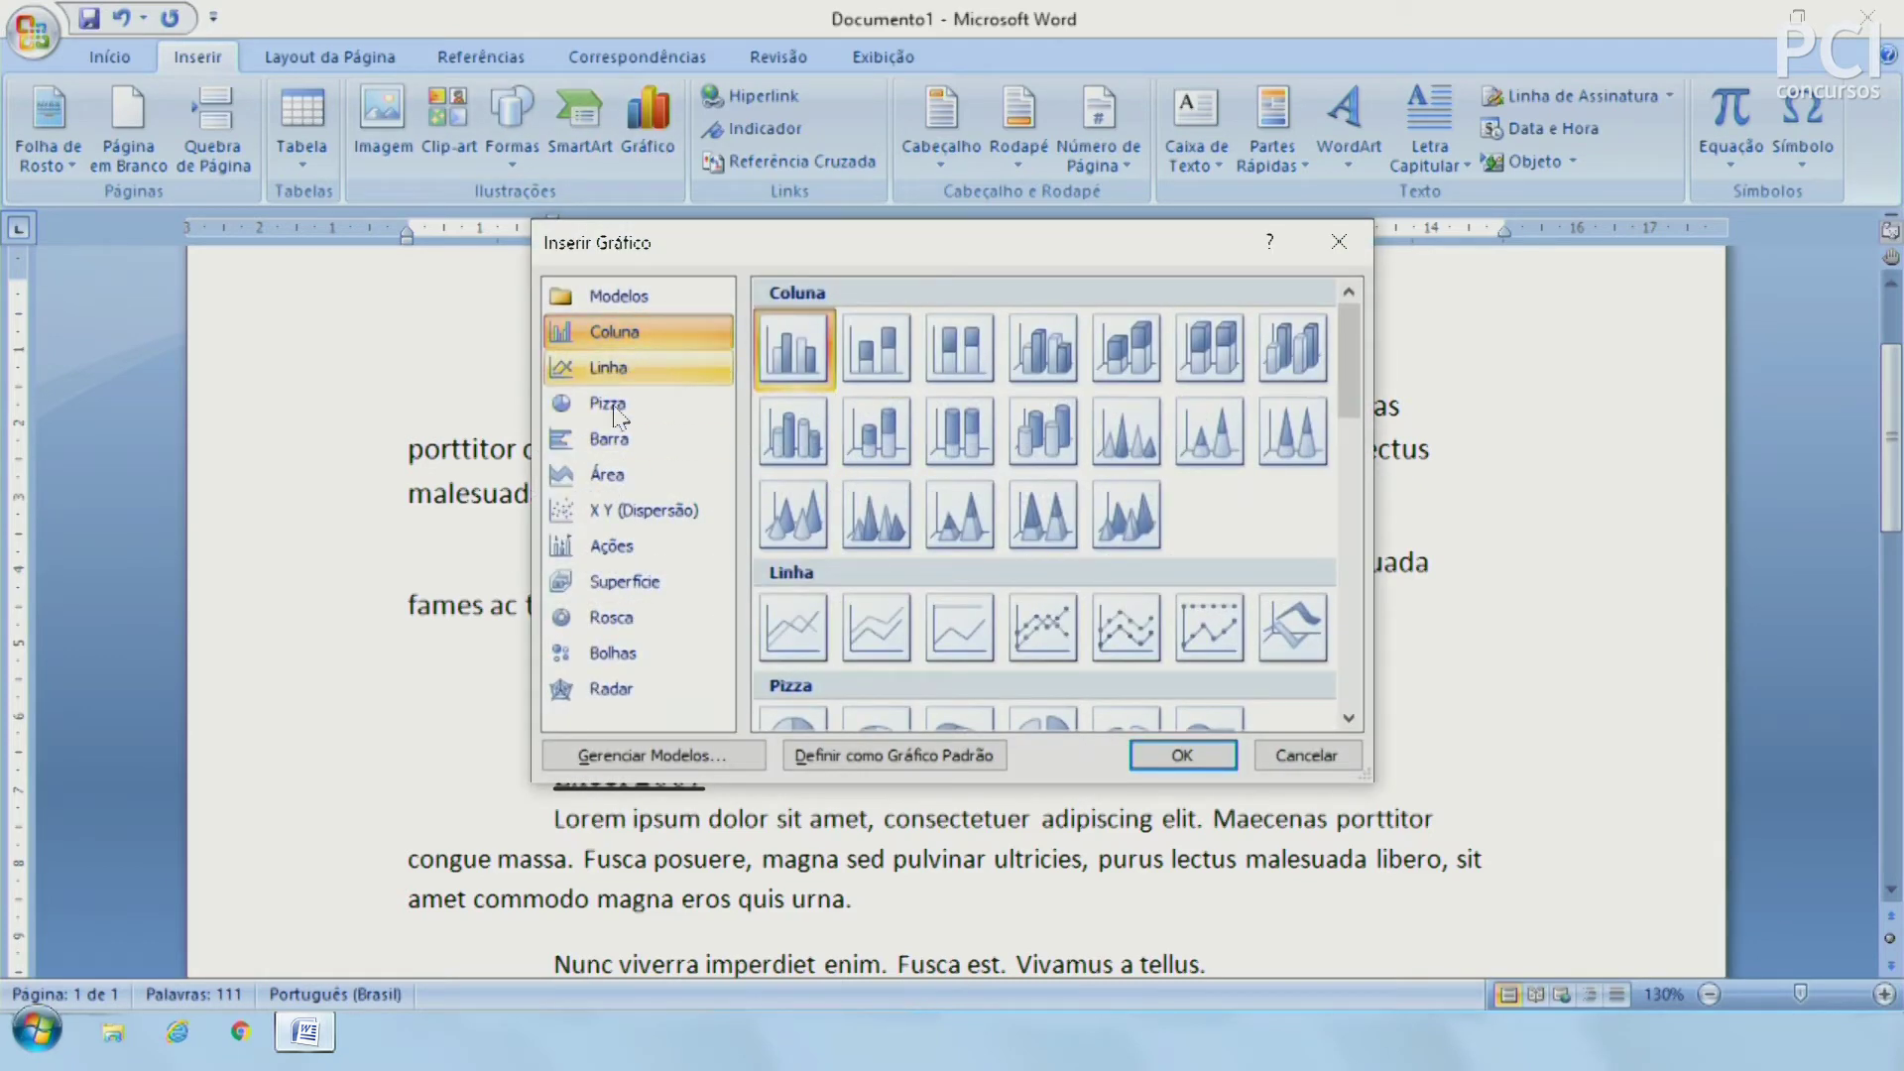
left_click(619, 657)
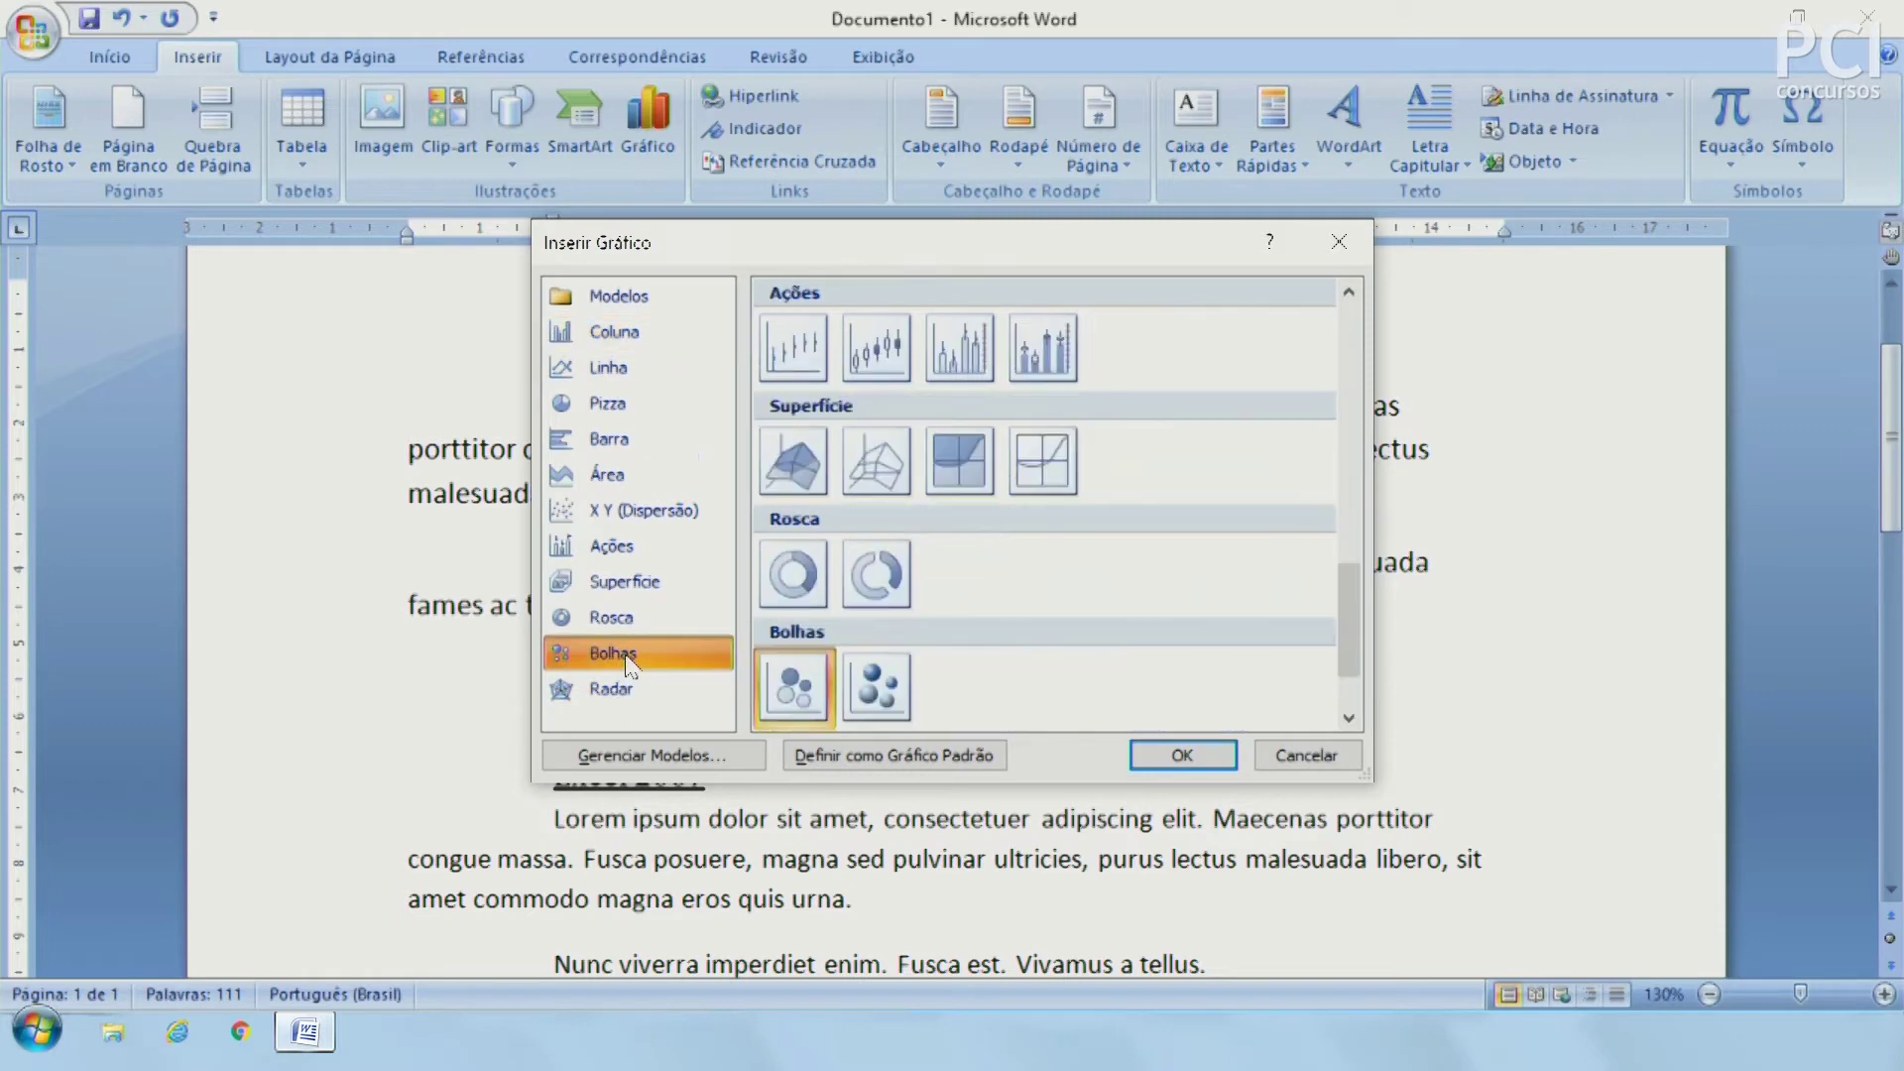
left_click(1305, 755)
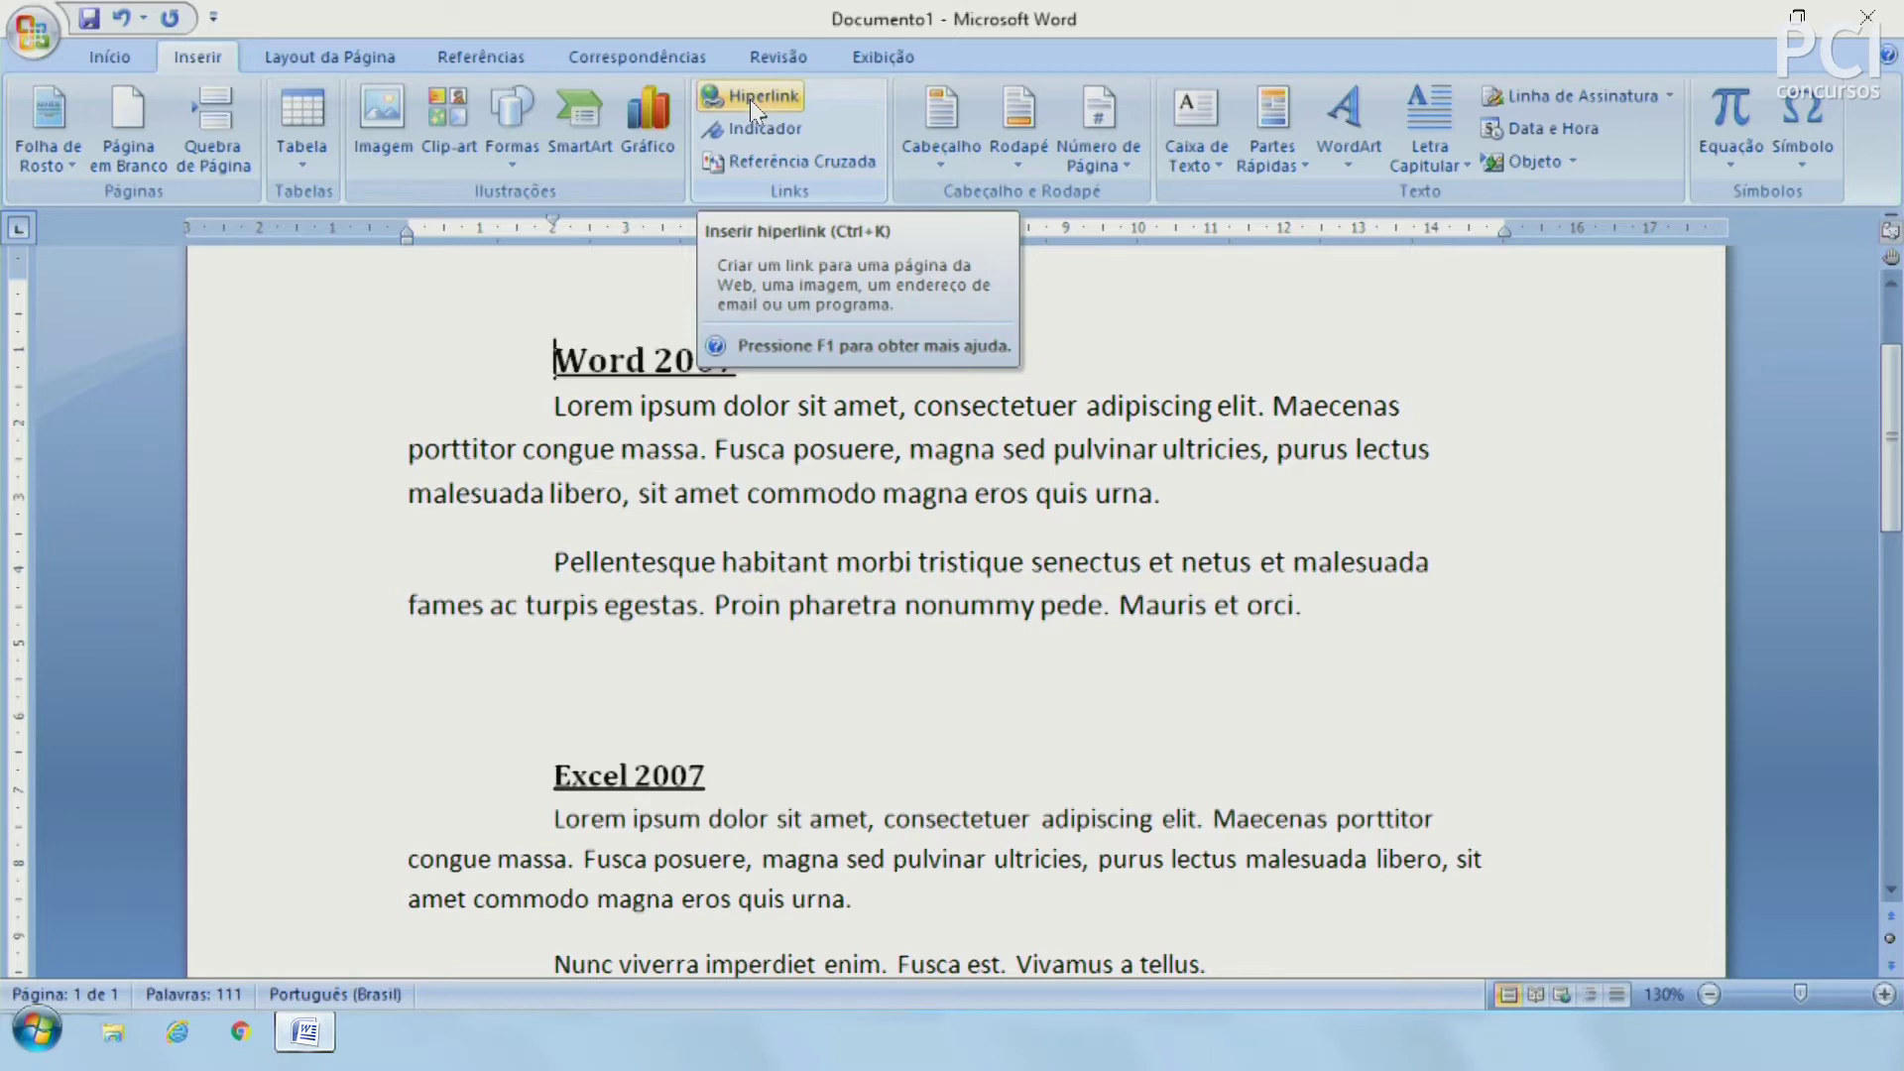
left_click(849, 719)
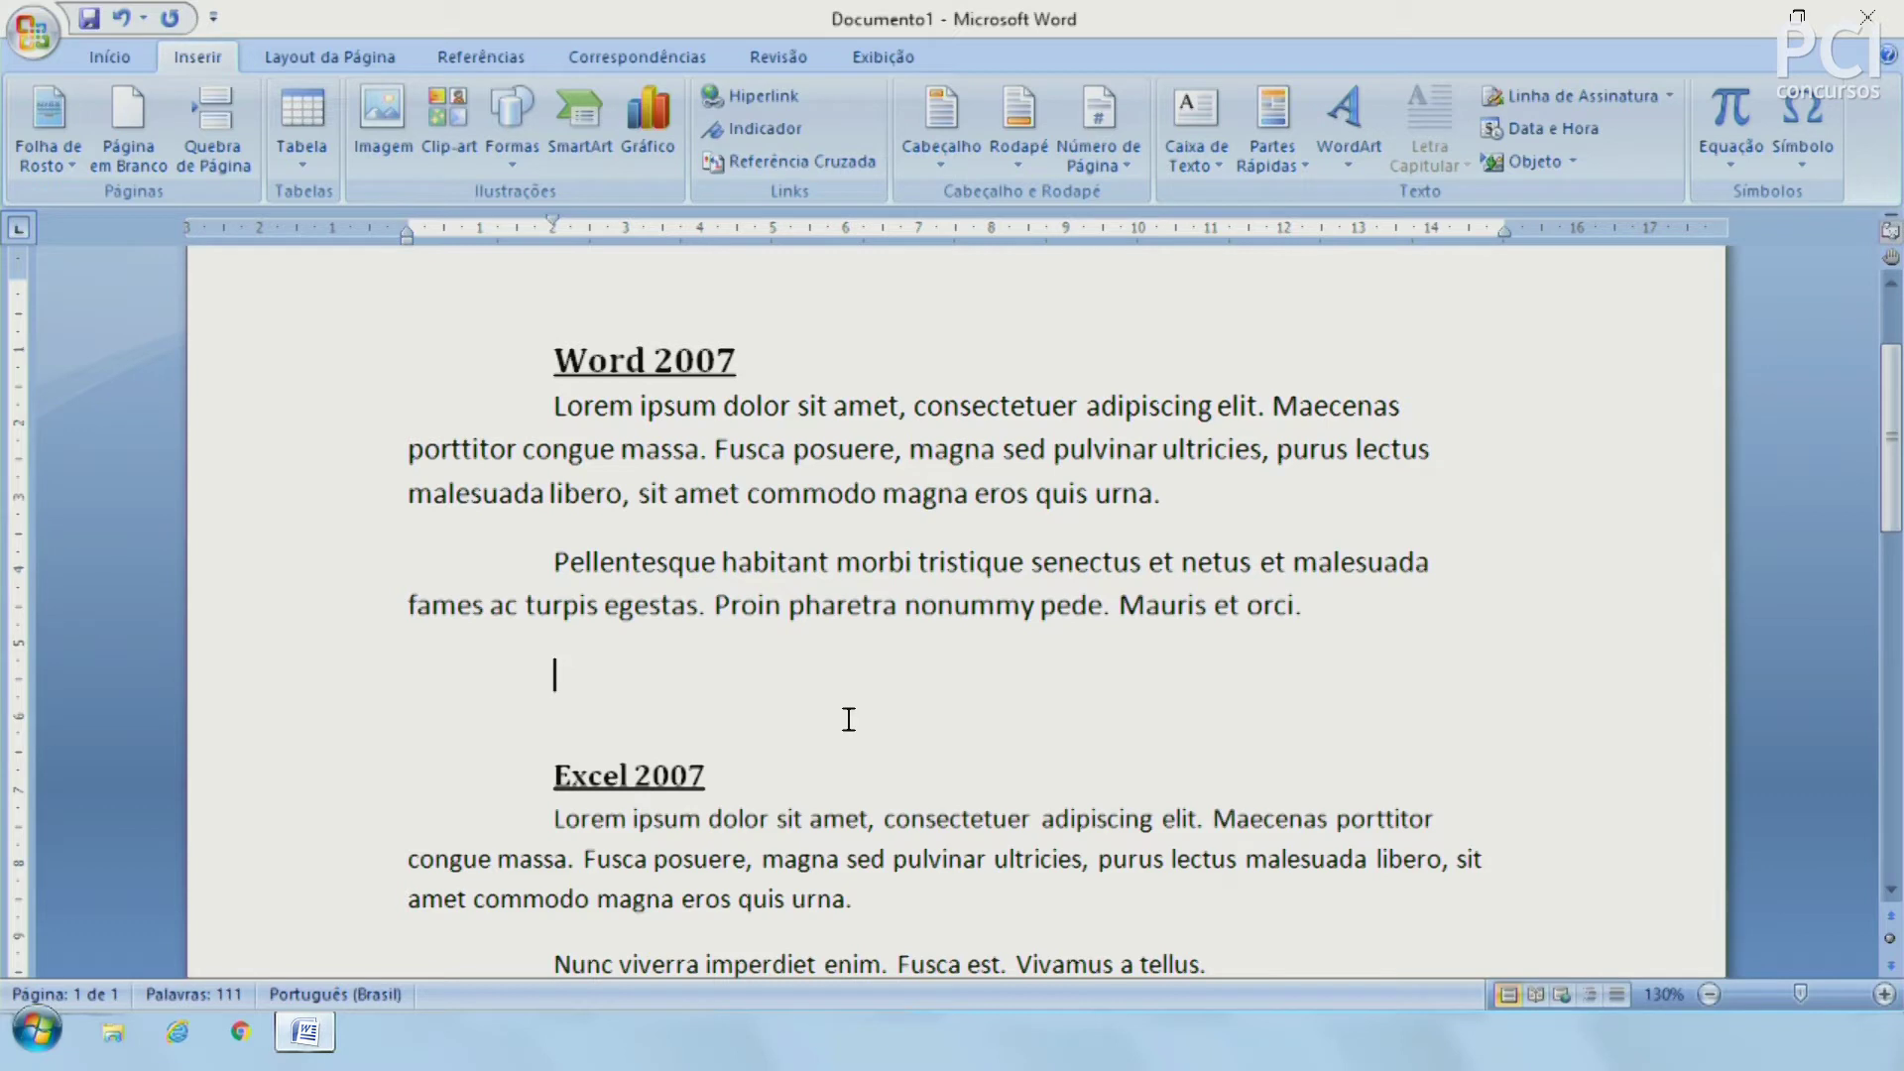
left_click(750, 130)
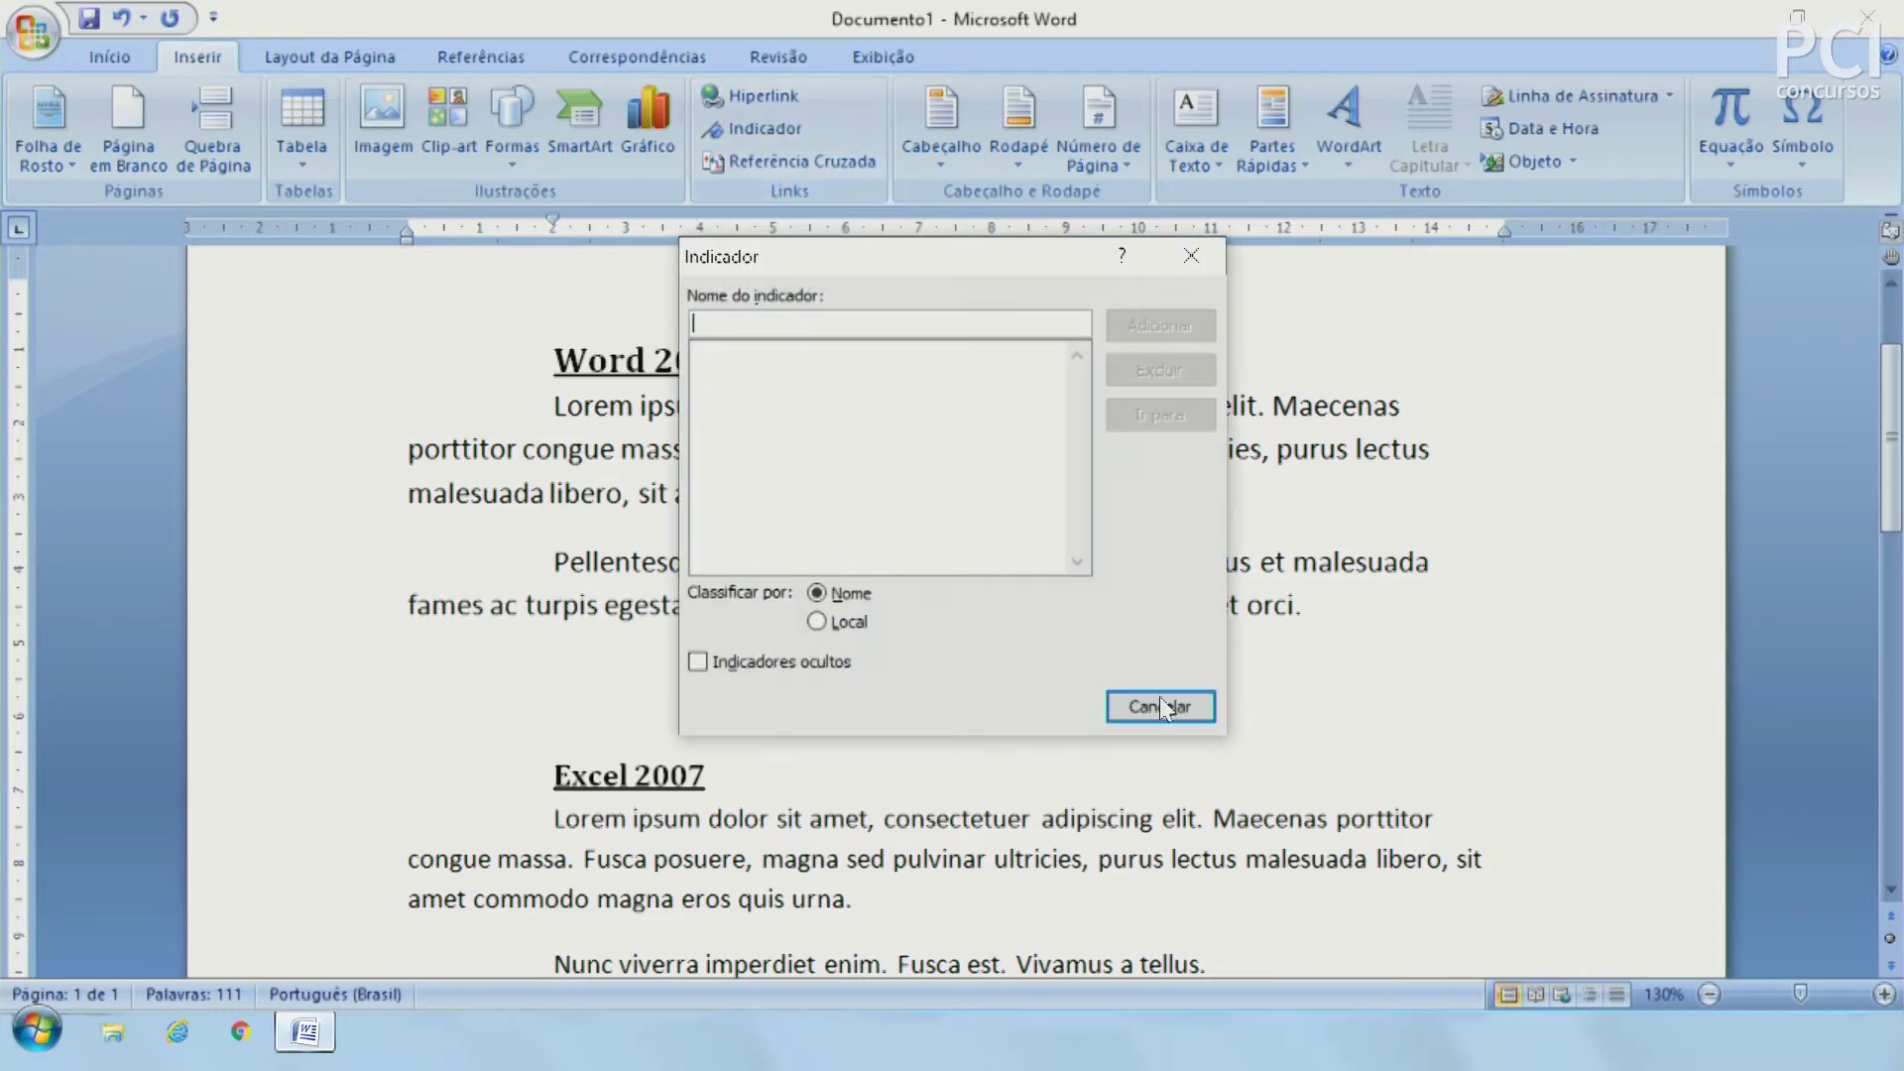
left_click(1160, 706)
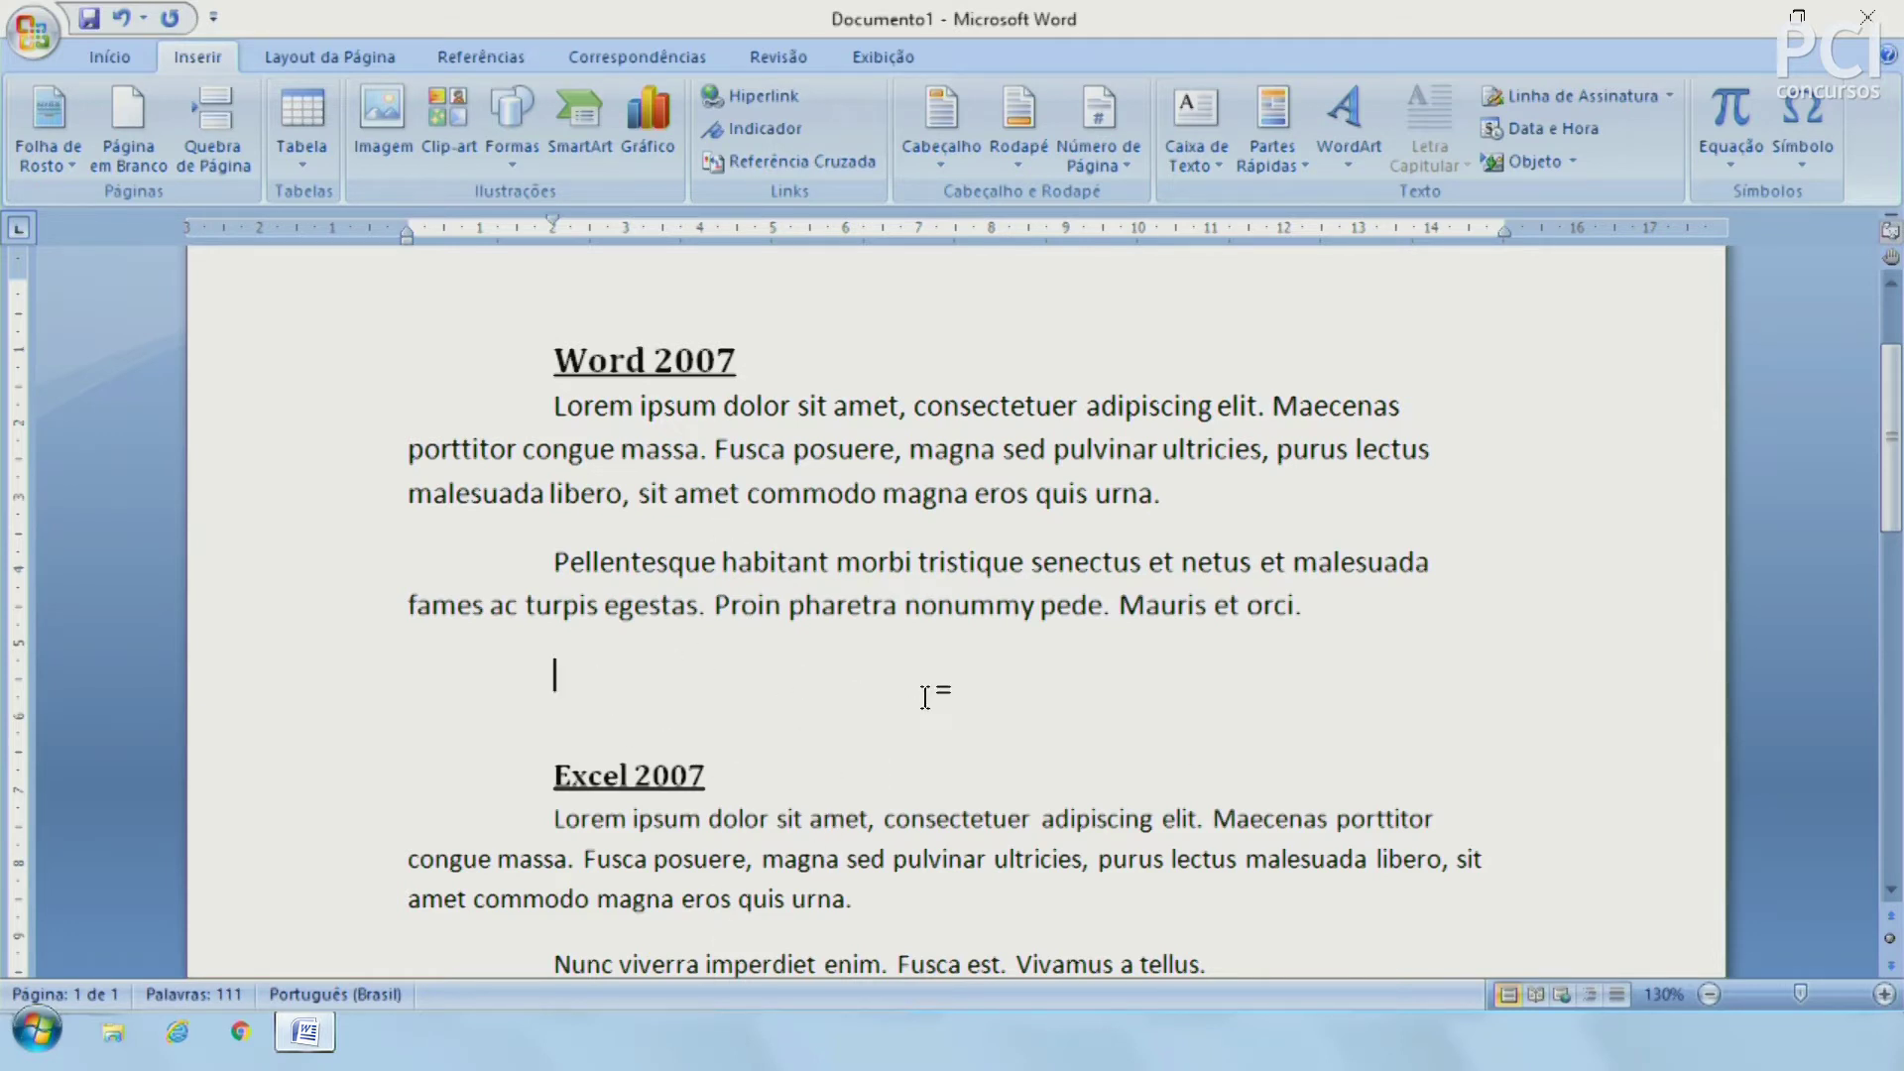
scroll(842, 688, "down", 2)
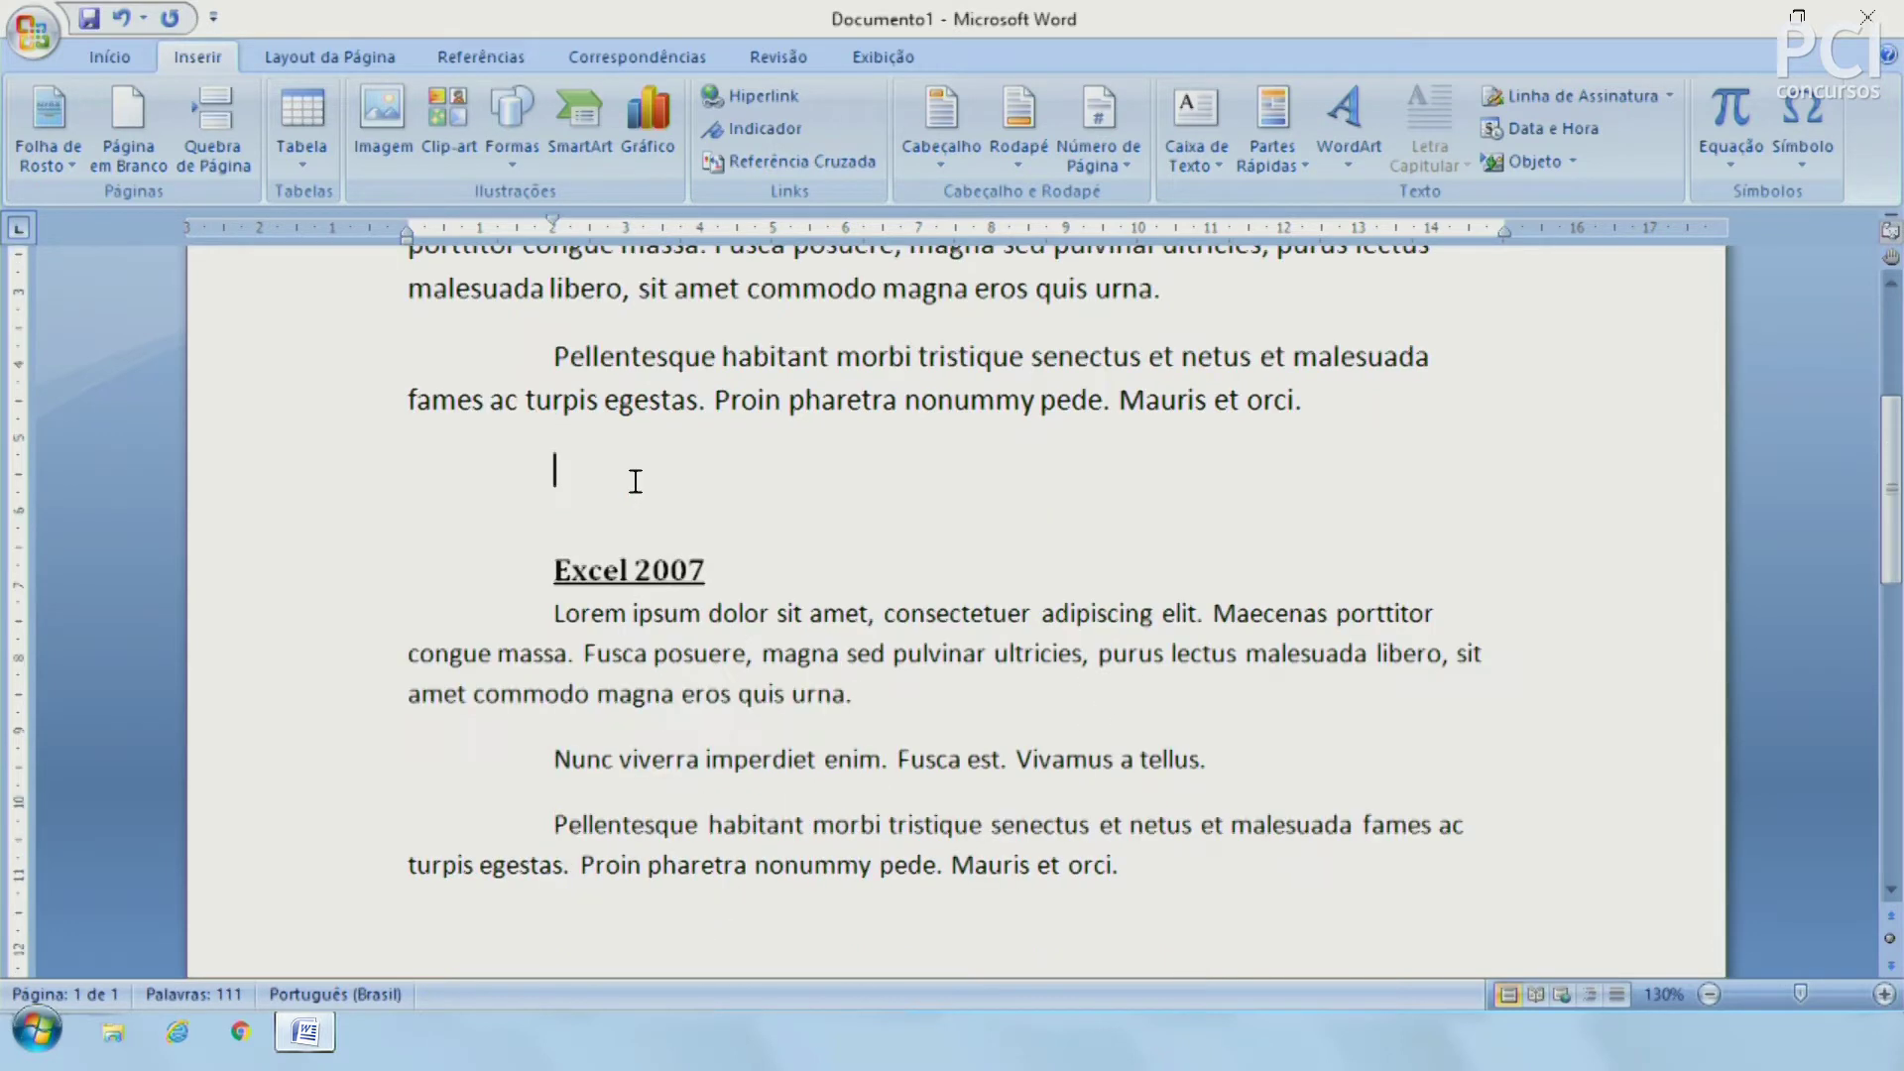
left_click(785, 161)
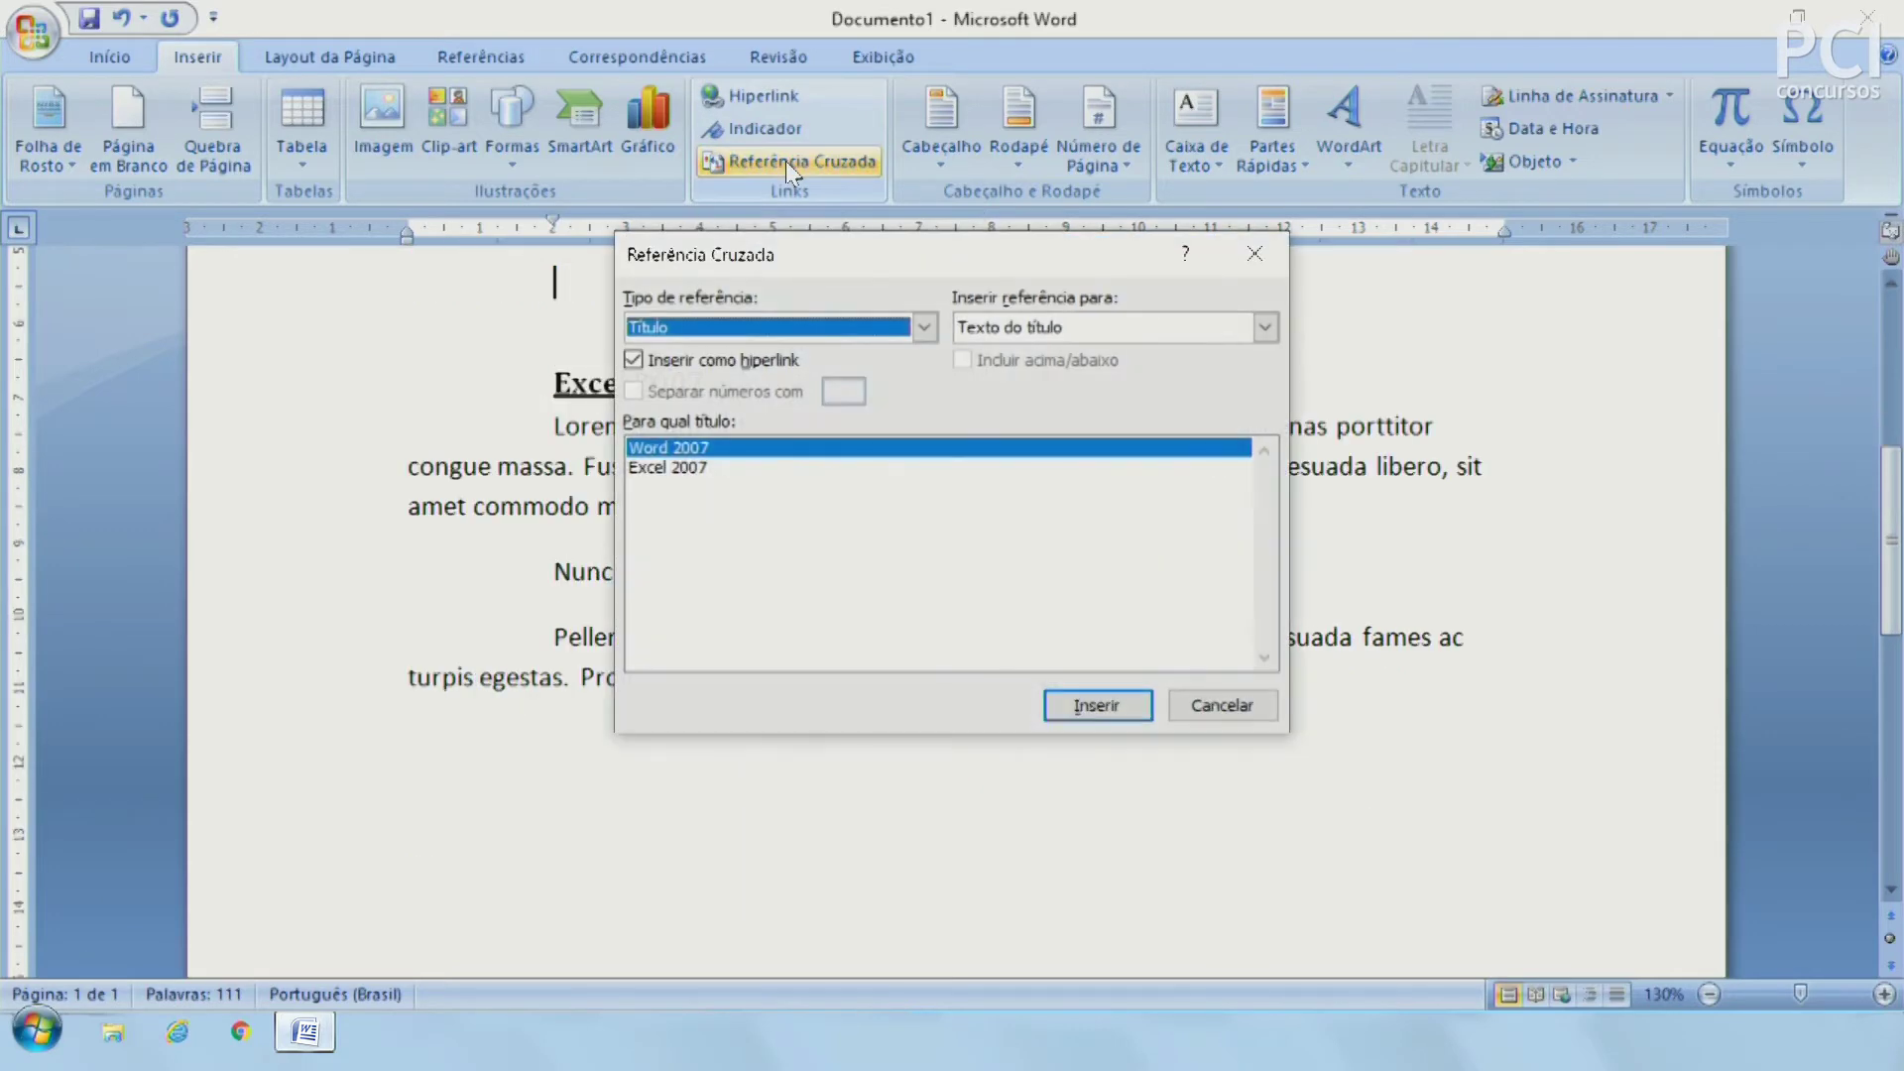
left_click(873, 334)
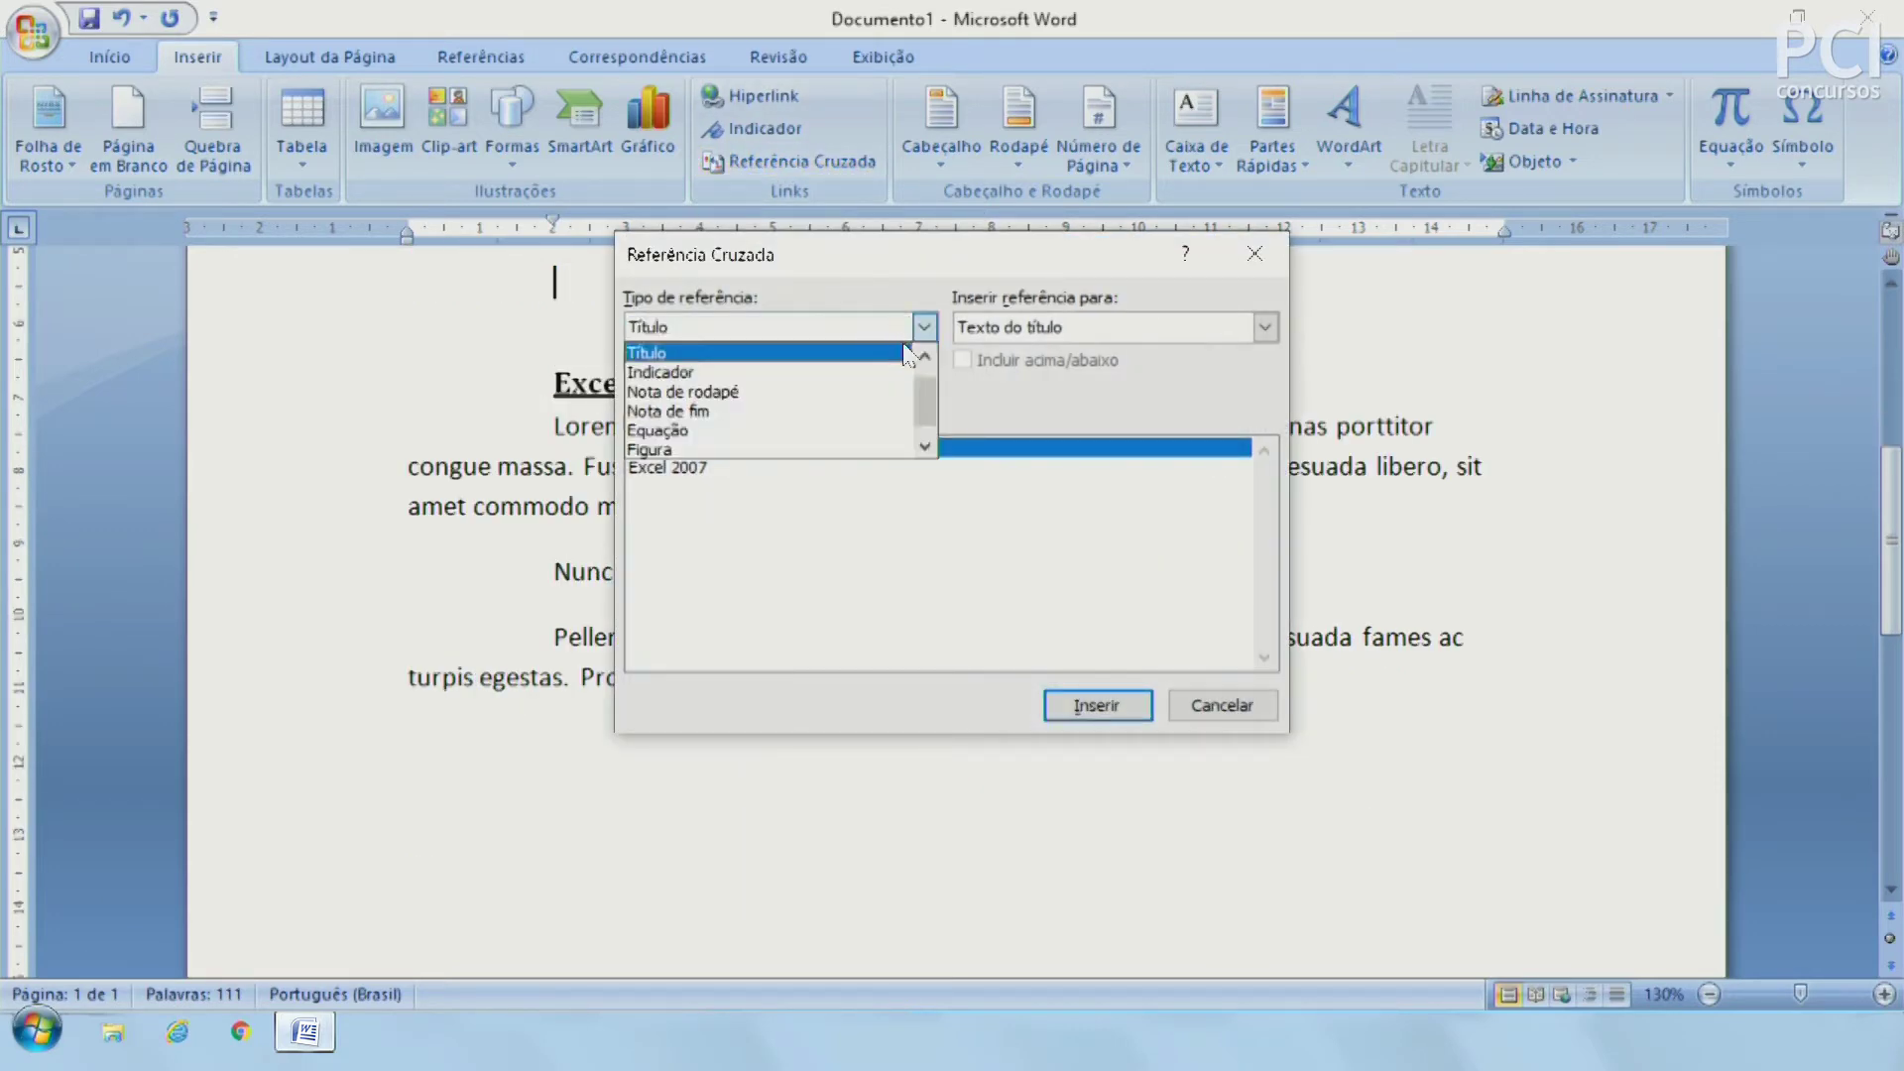
mouse_move(929, 400)
left_mouse_down()
mouse_move(940, 388)
mouse_move(923, 439)
left_mouse_up()
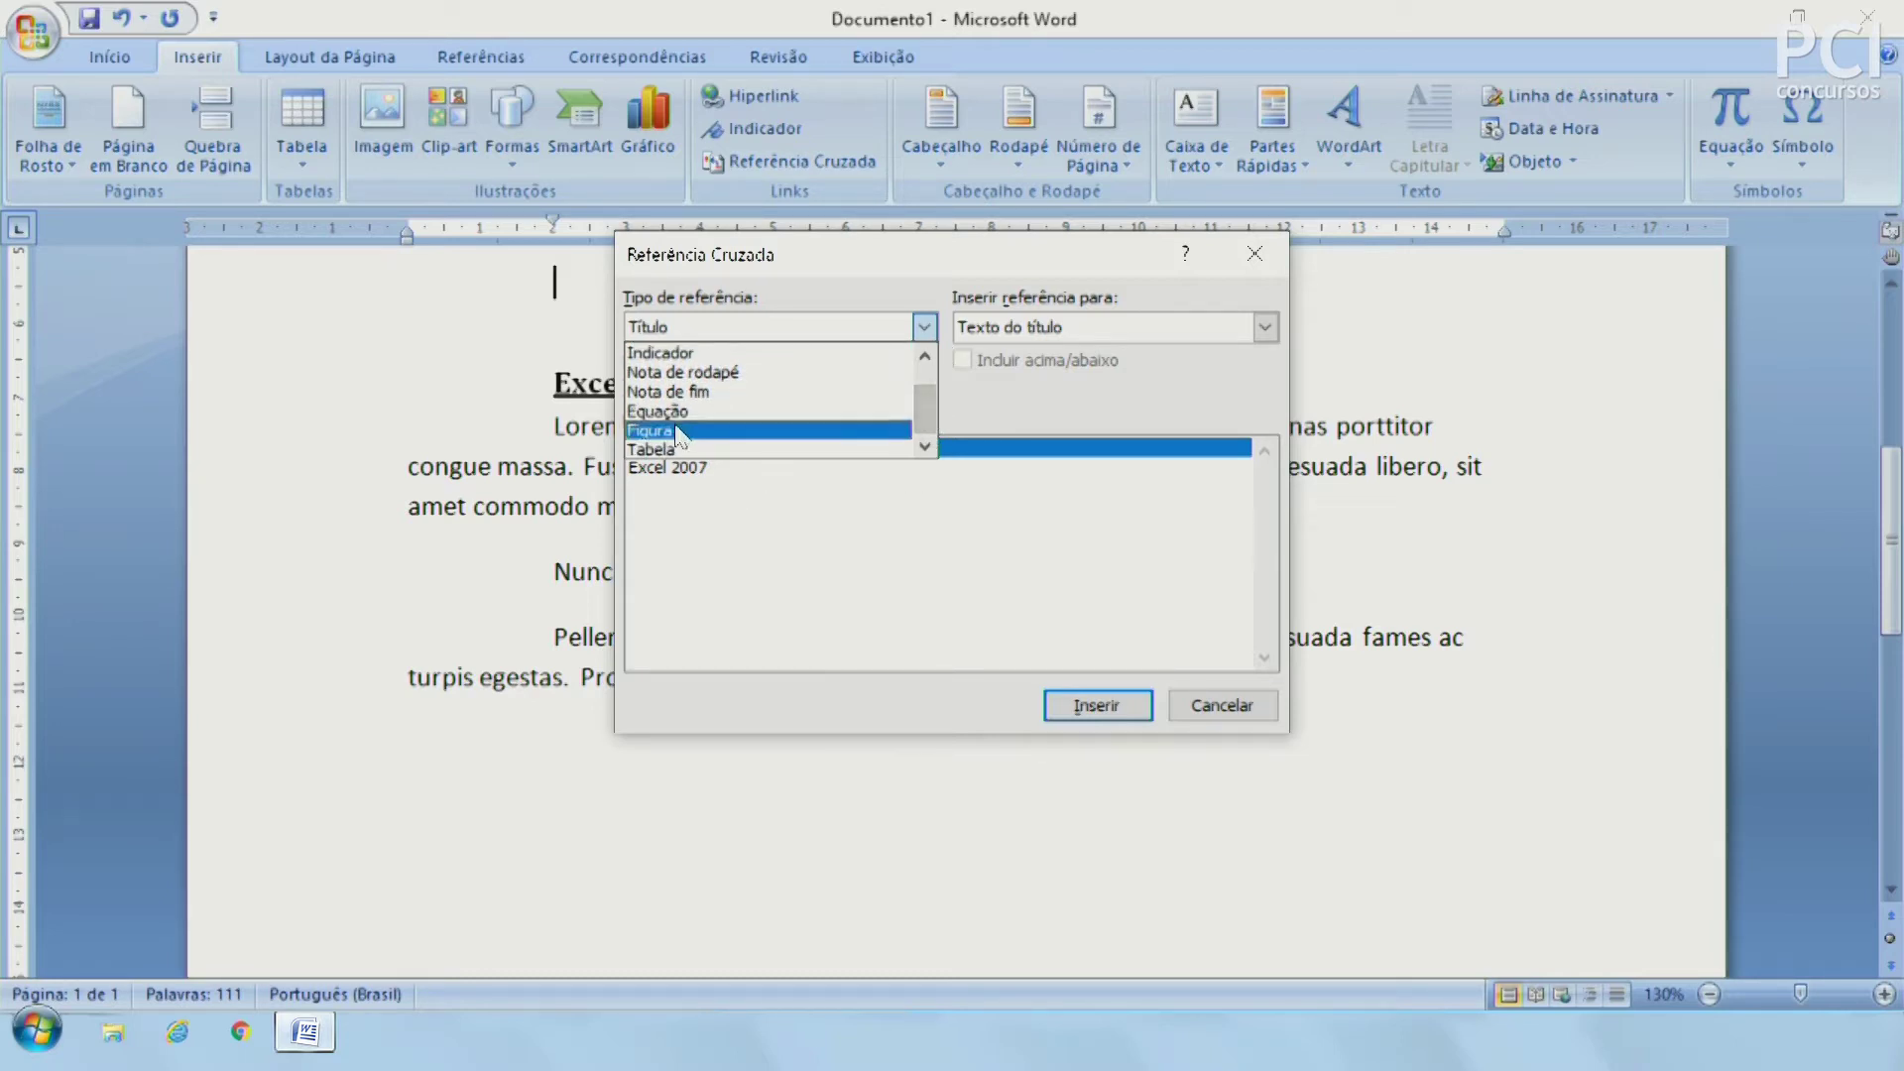
left_click(727, 519)
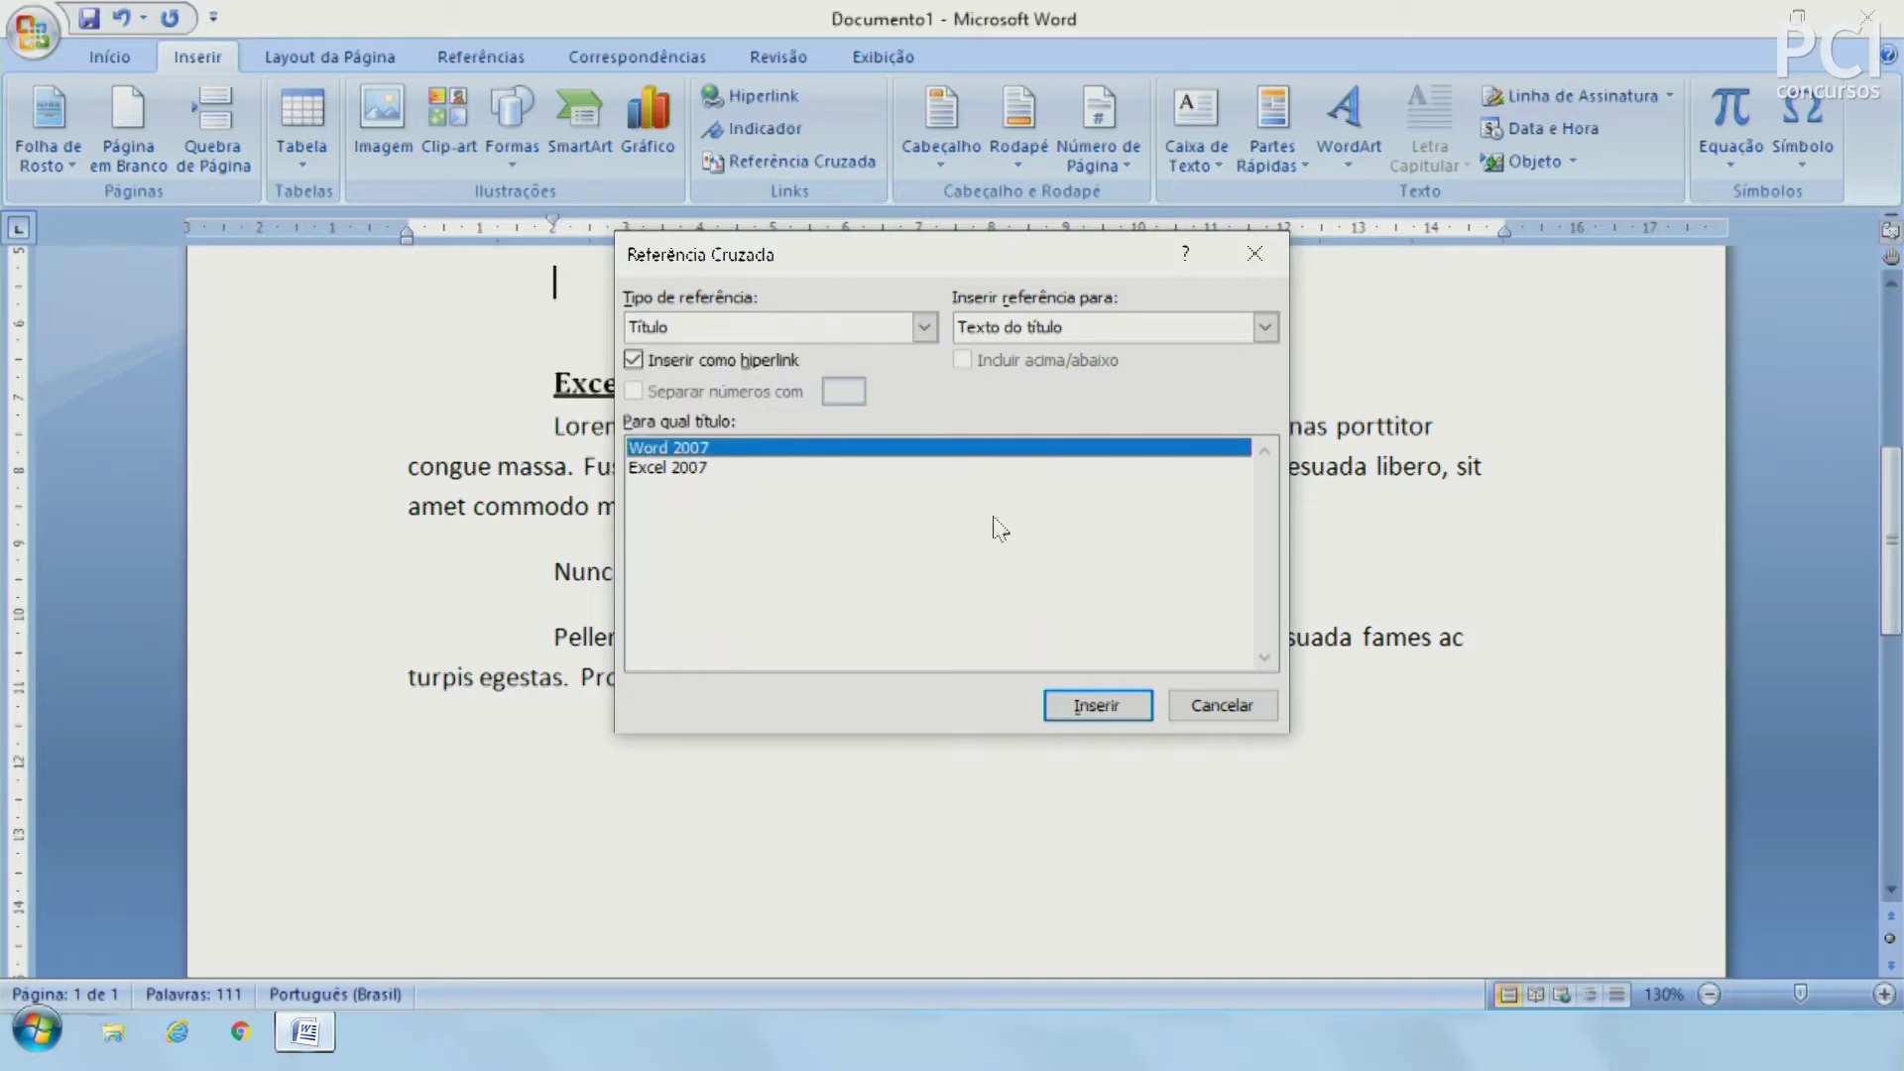
left_click(1224, 706)
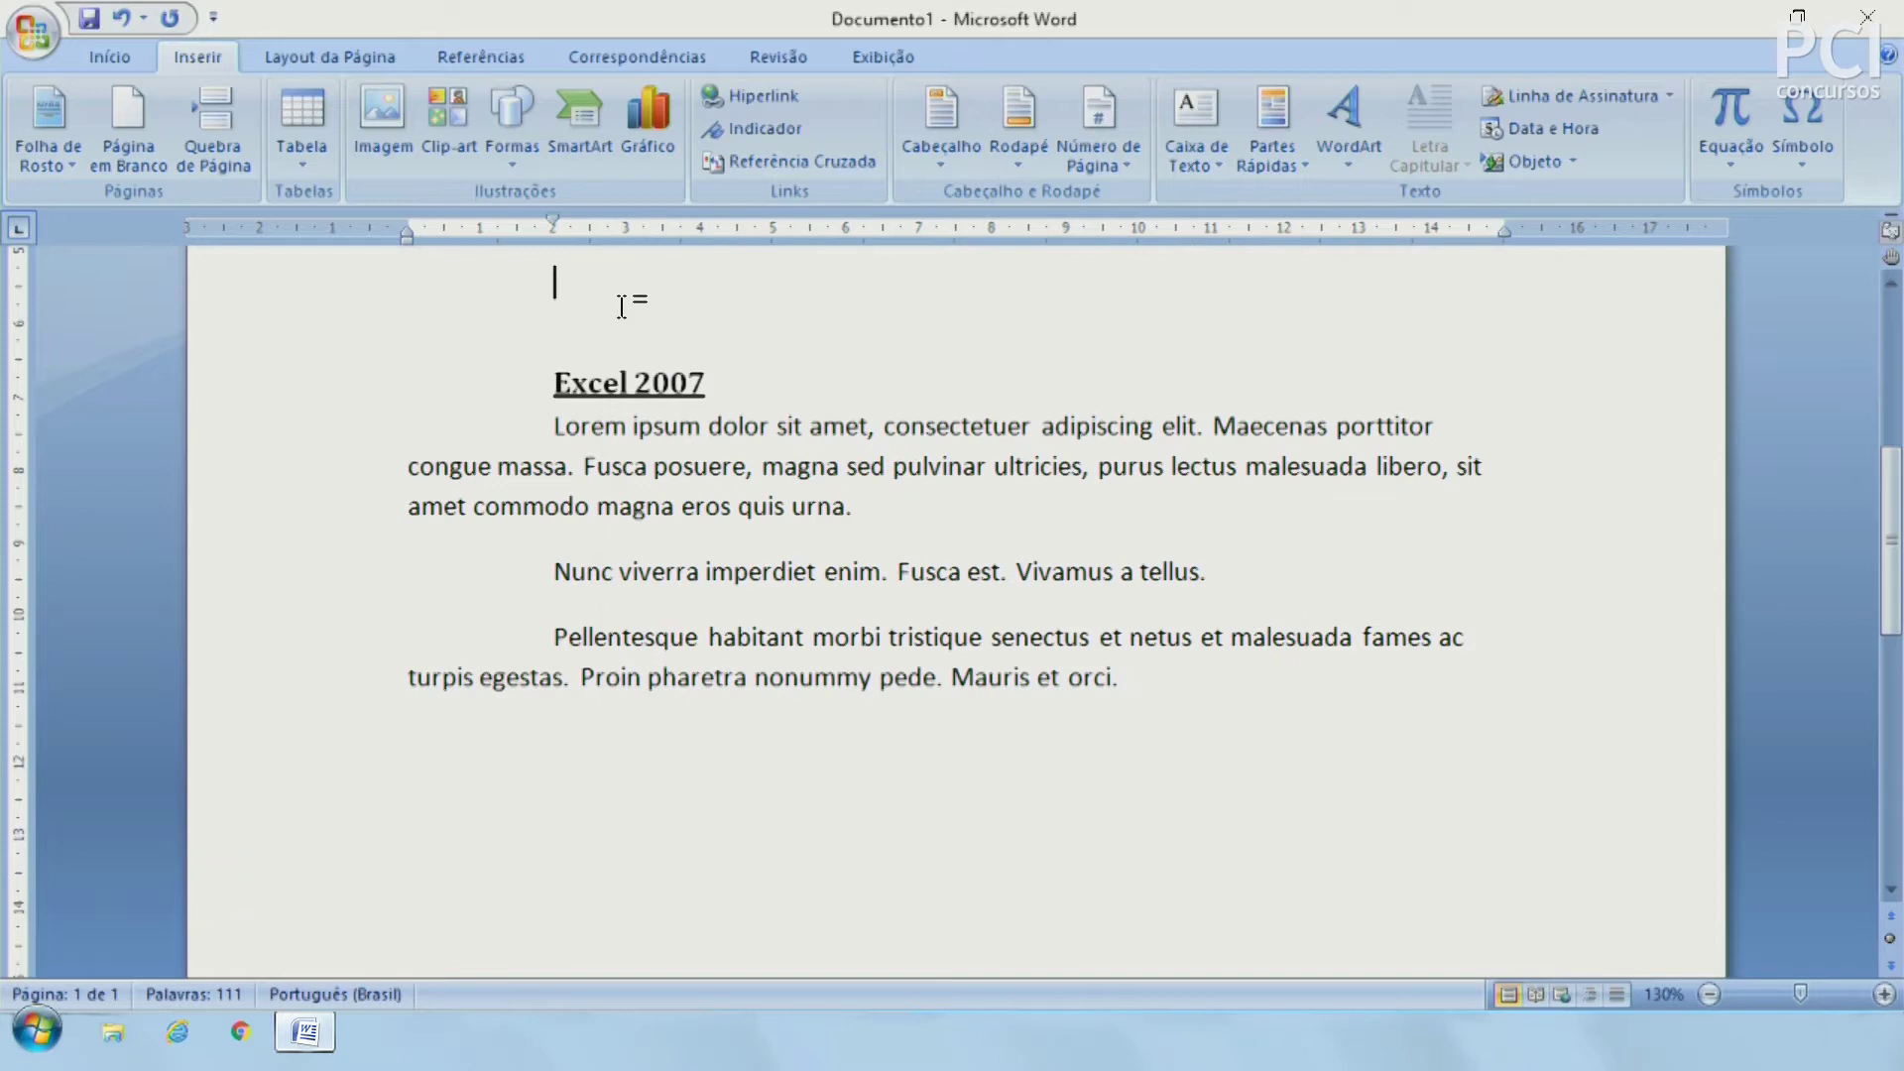
scroll(774, 521, "up", 1)
scroll(887, 655, "up", 2)
scroll(888, 655, "up", 1)
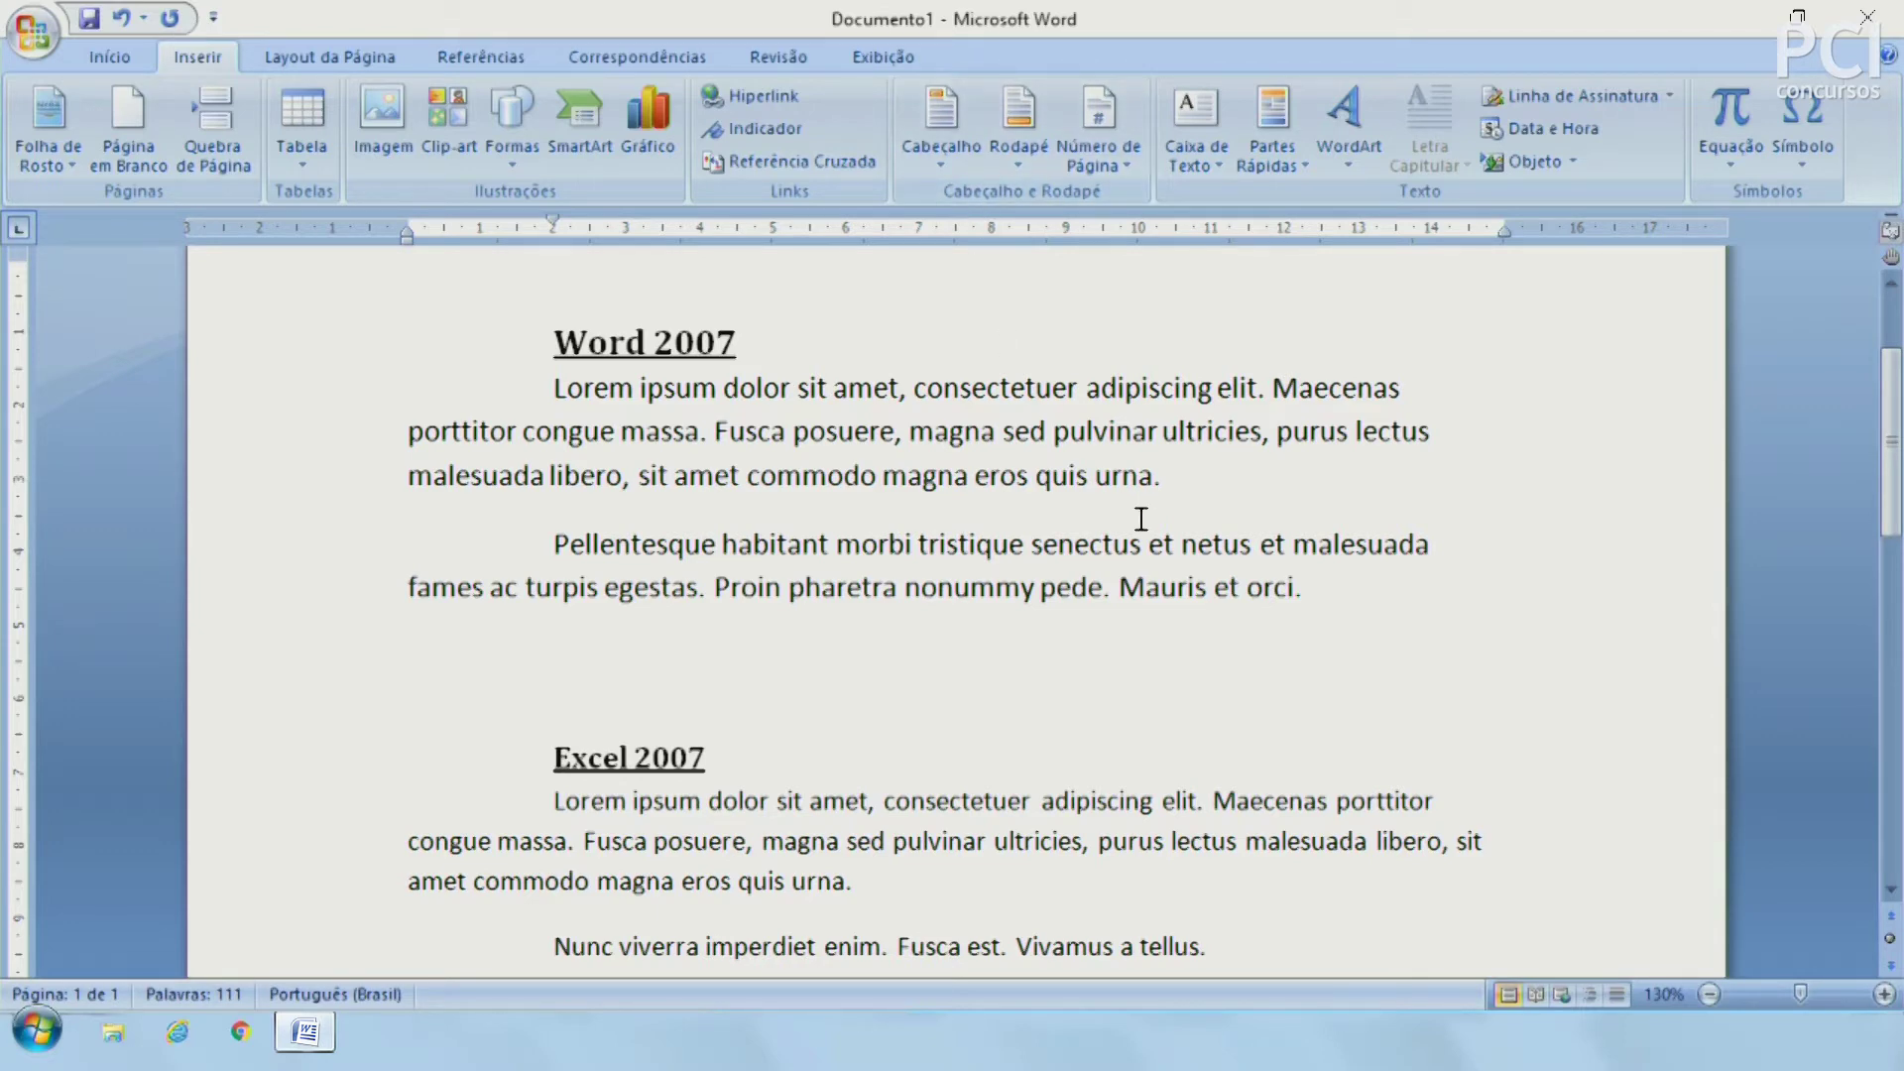
scroll(1141, 519, "up", 2)
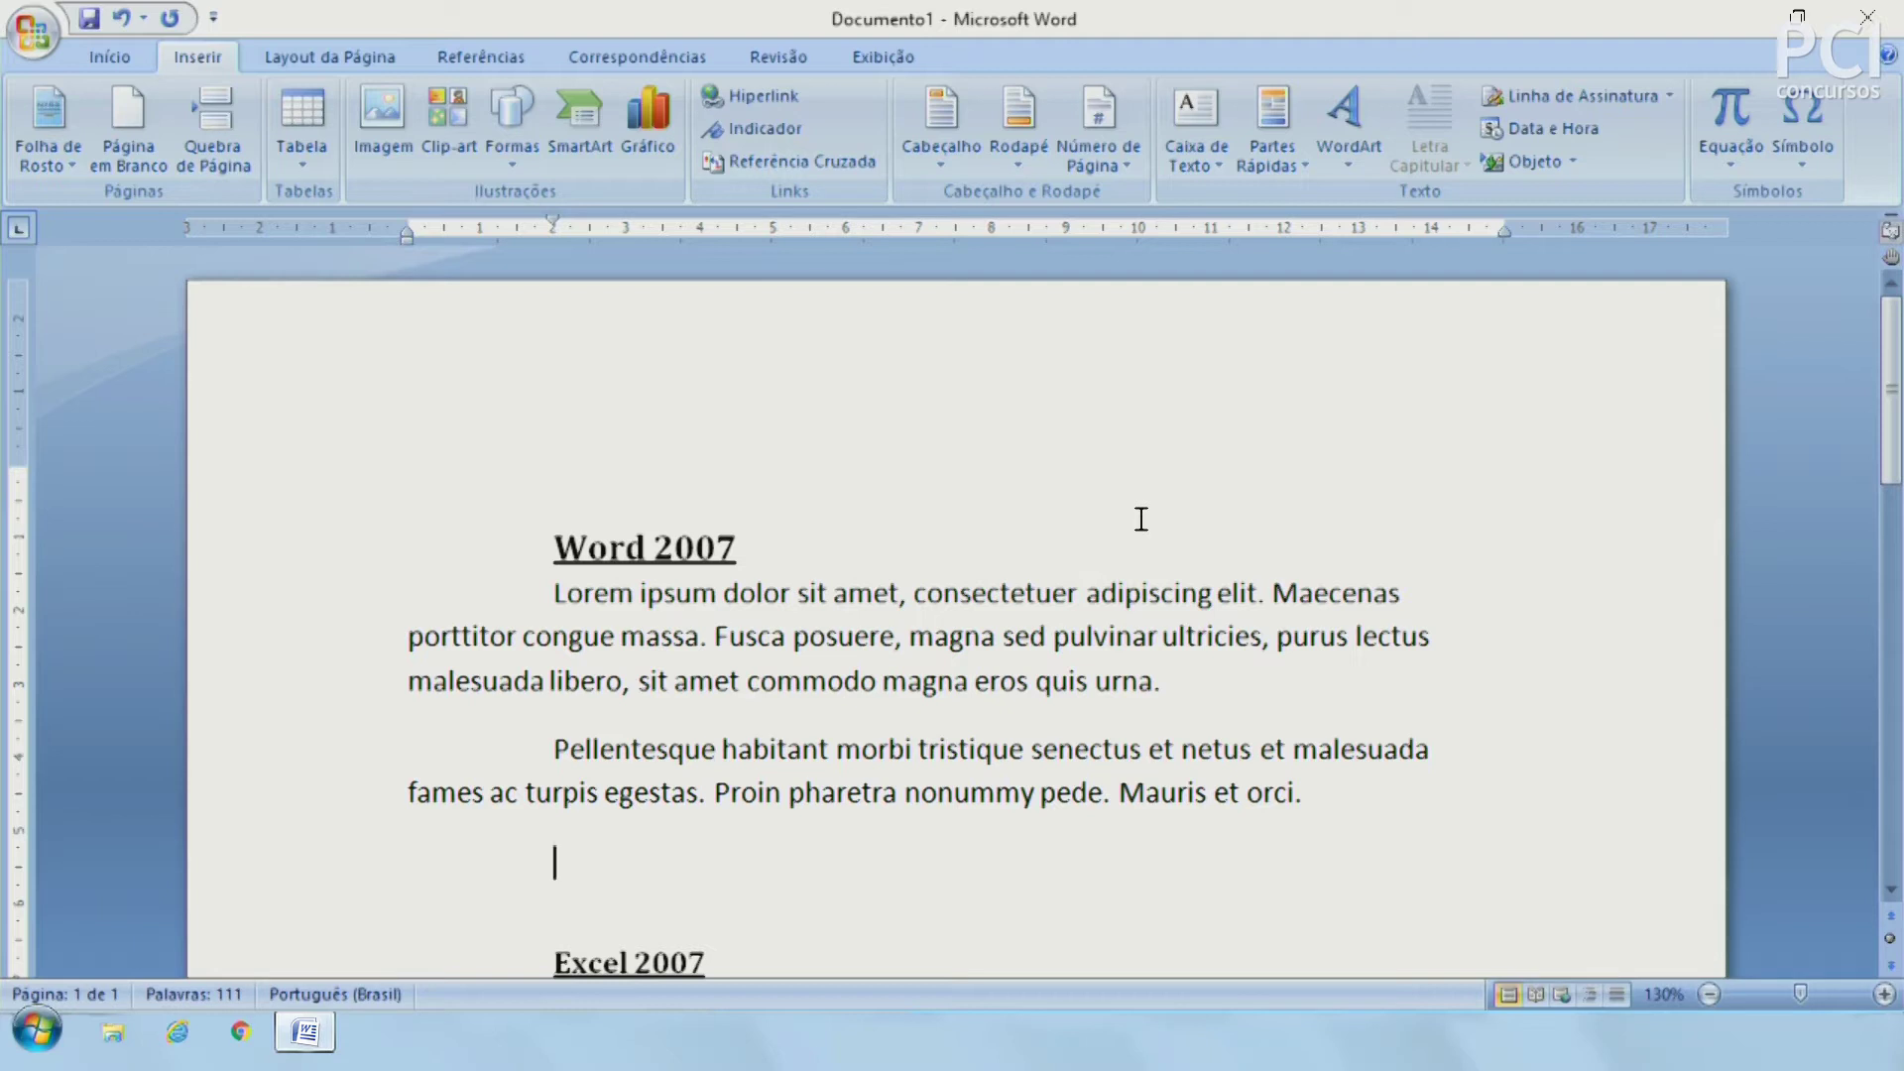
Step: Browse the Cabeçalho gallery without choosing, then enter and leave the empty header area
left_click(942, 139)
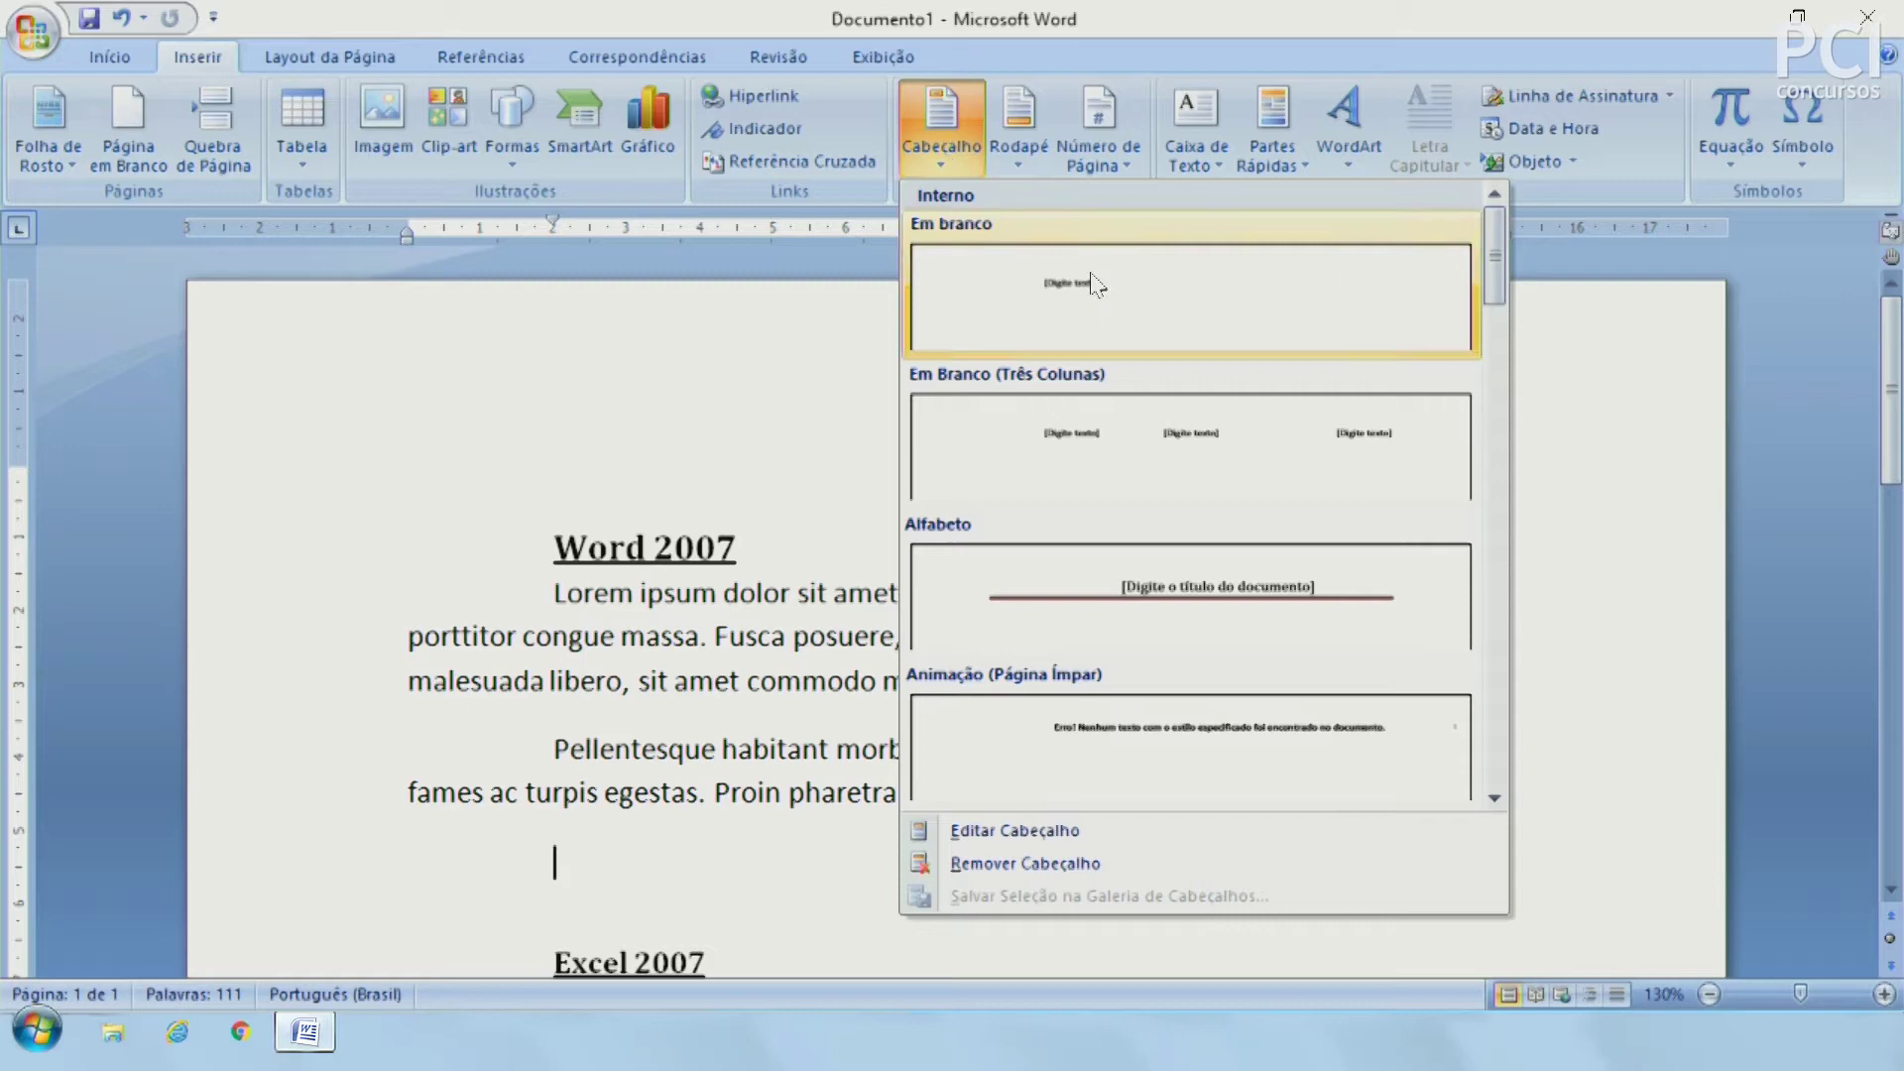
left_click(960, 139)
left_click(960, 139)
left_click(925, 125)
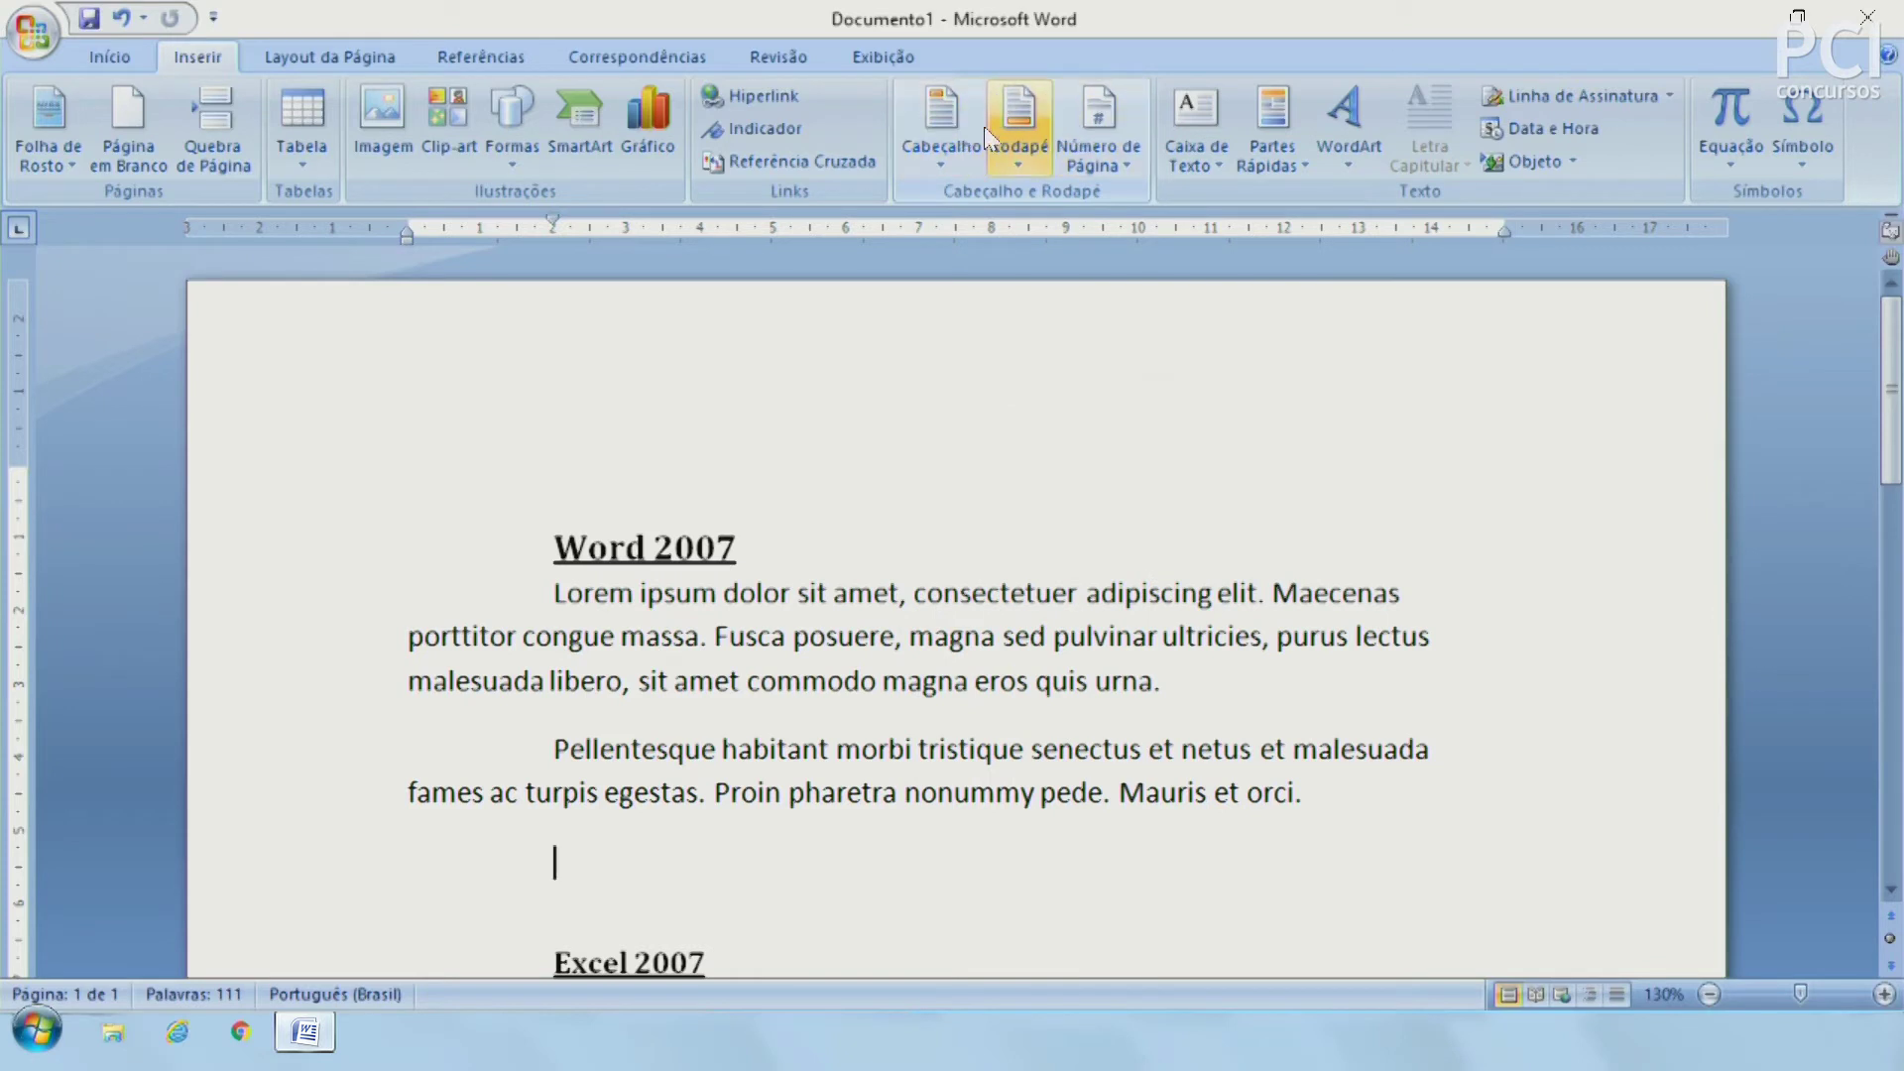
double_click(772, 387)
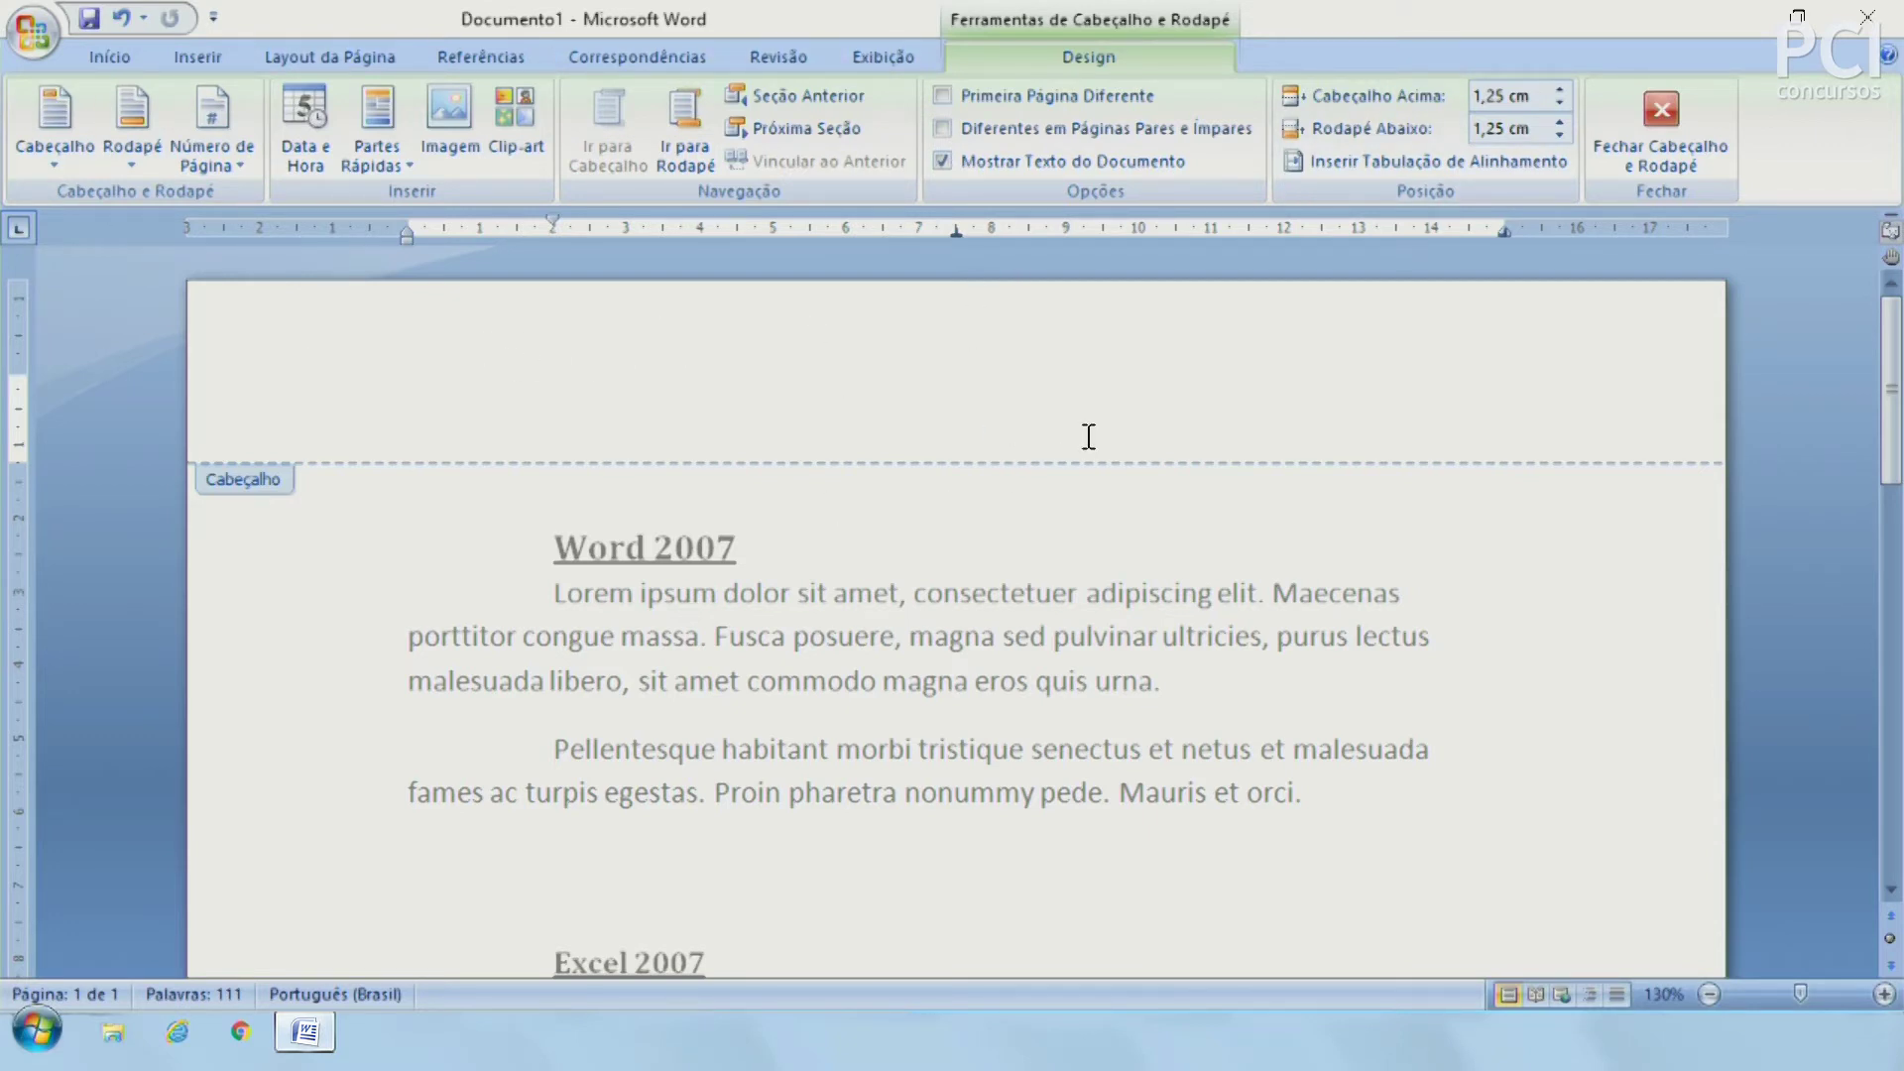
double_click(980, 627)
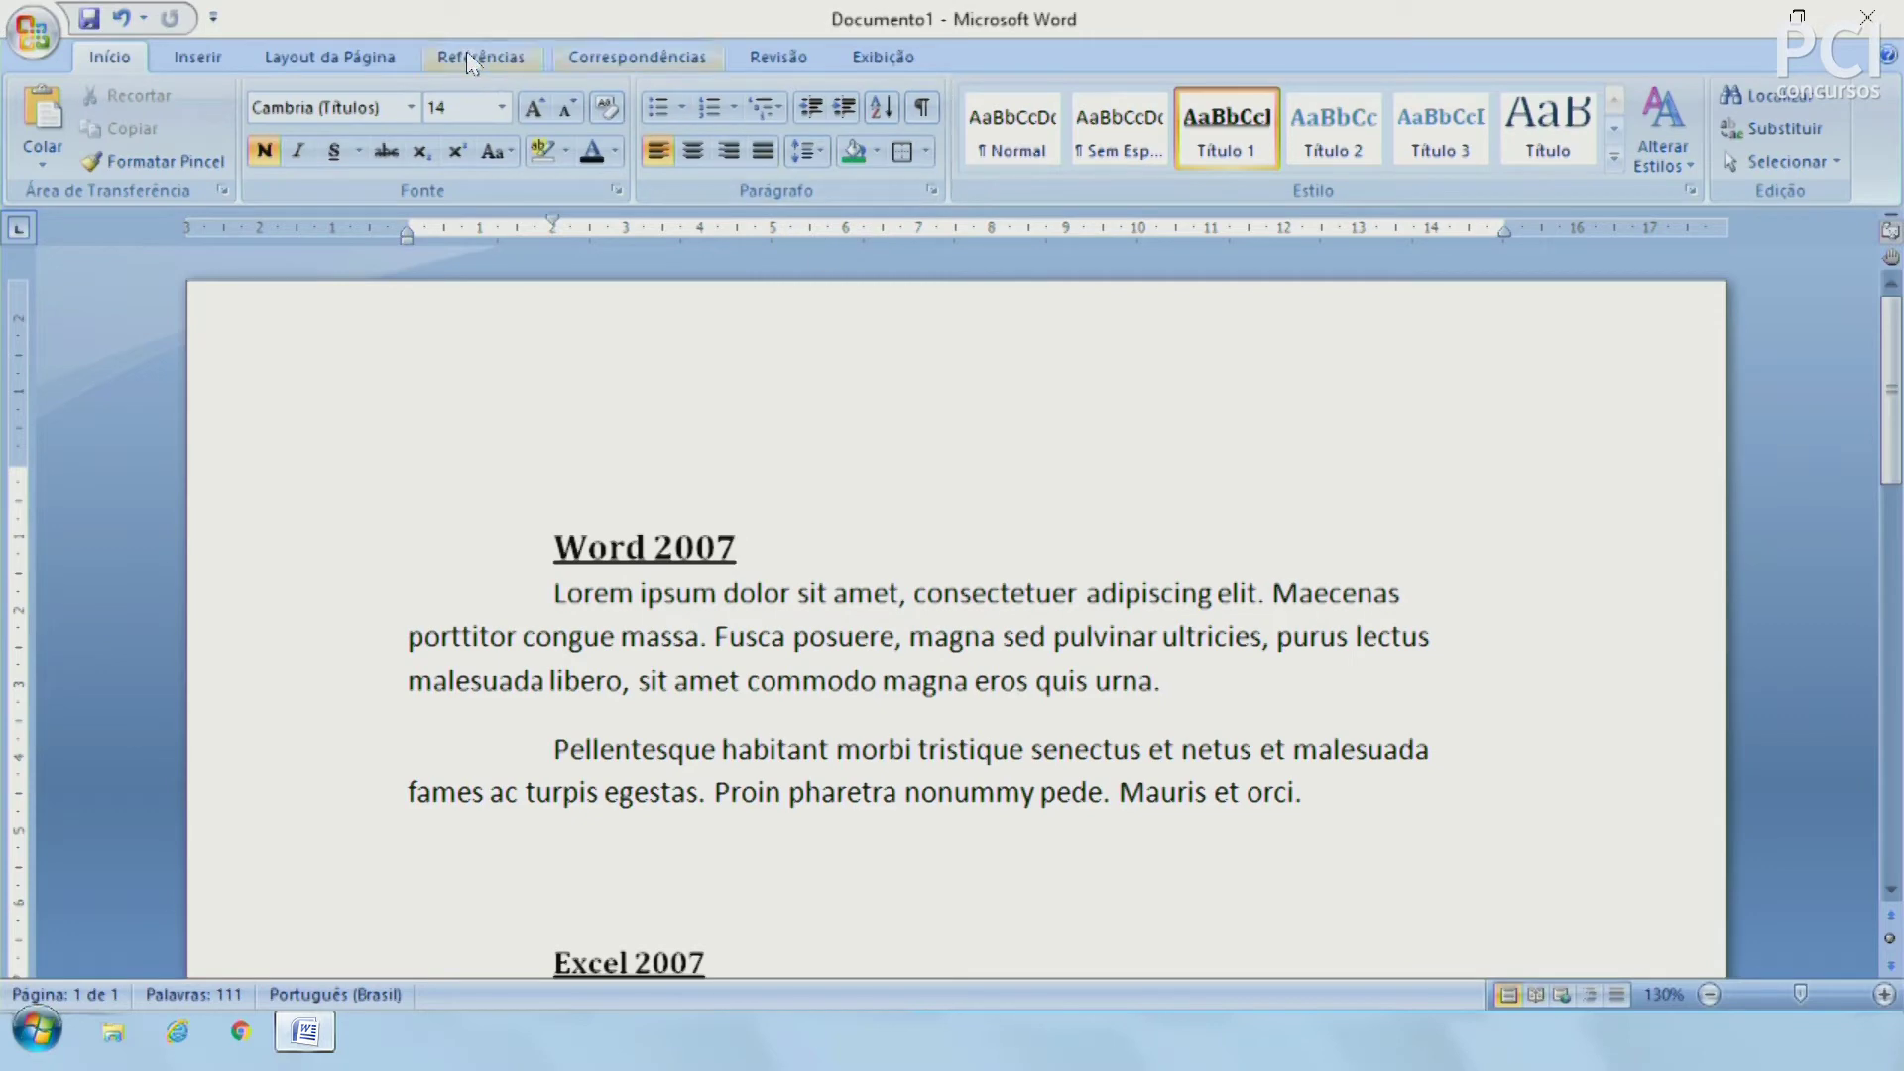
Step: Insert an 'Em branco' header reading 'kjsdhdfkljsad' and return to the body
left_click(197, 56)
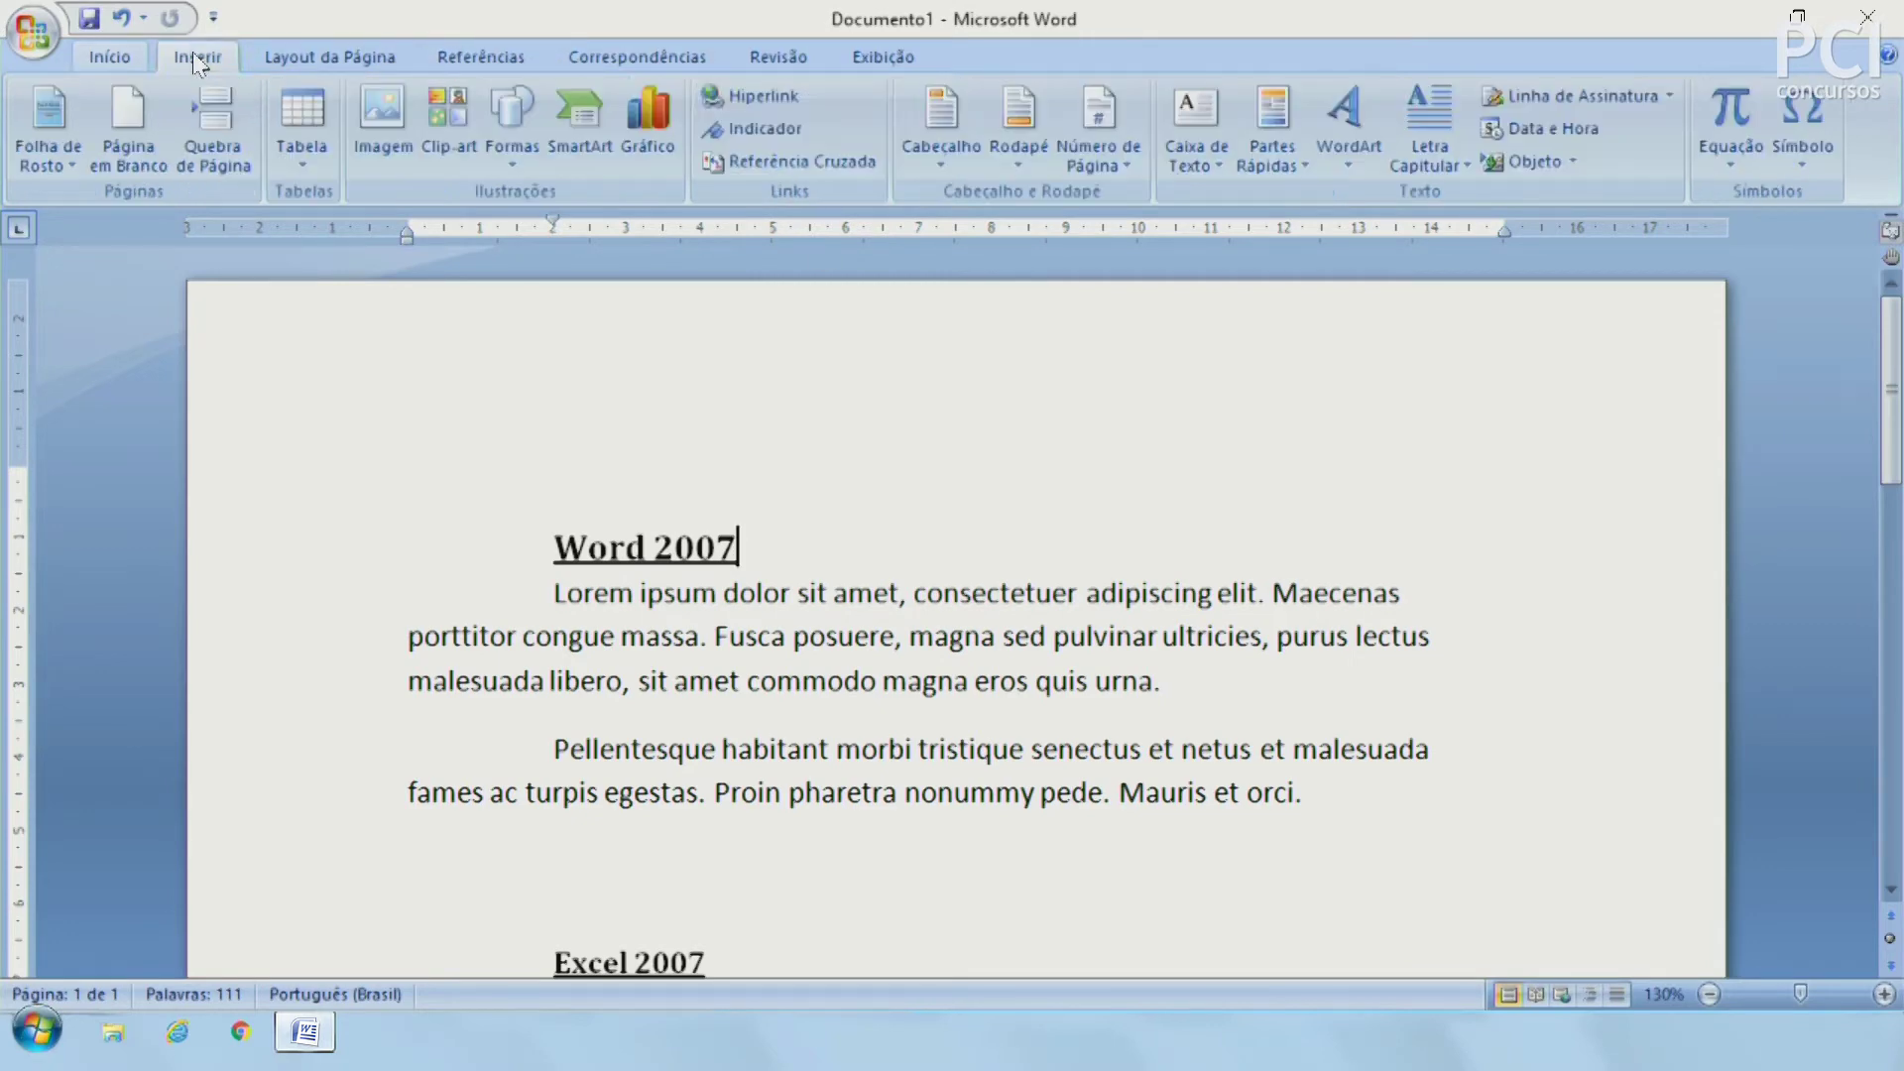
left_click(938, 135)
left_click(1091, 289)
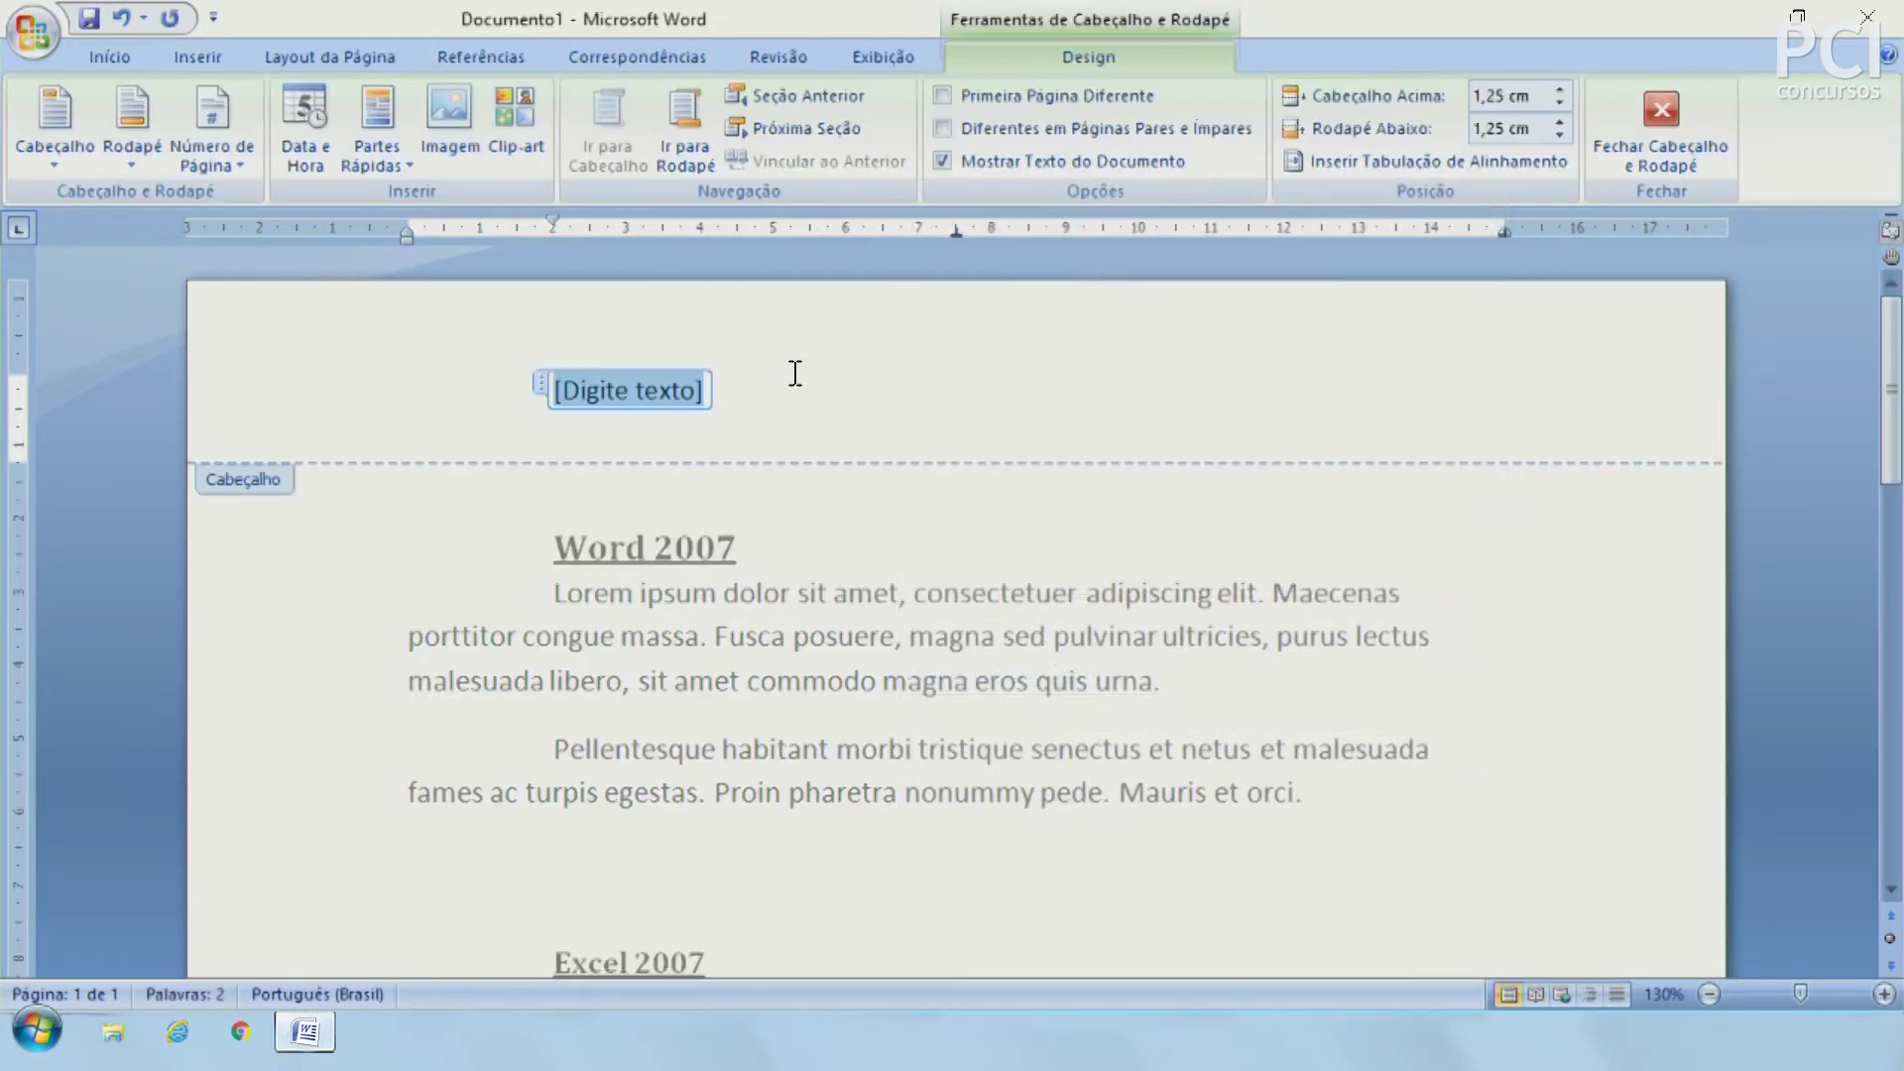
type("kjsdhdfkljsad")
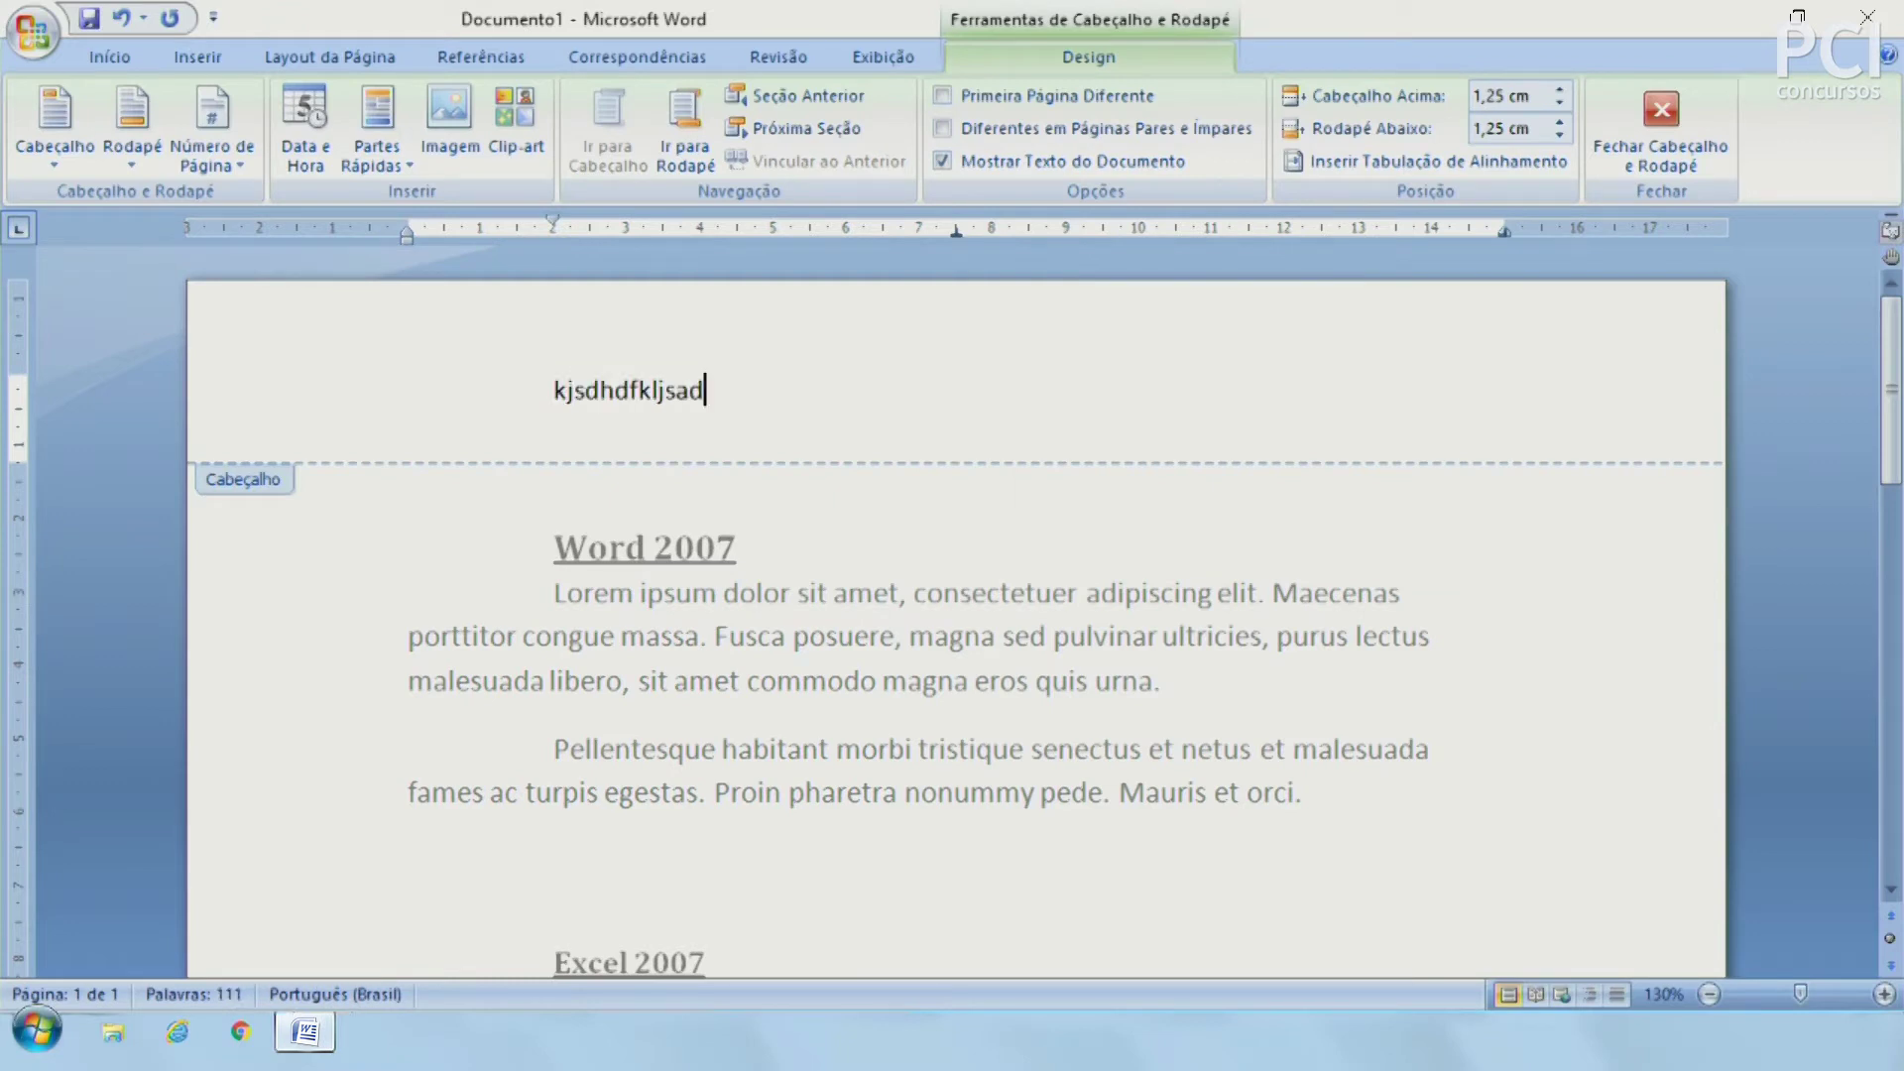
double_click(877, 776)
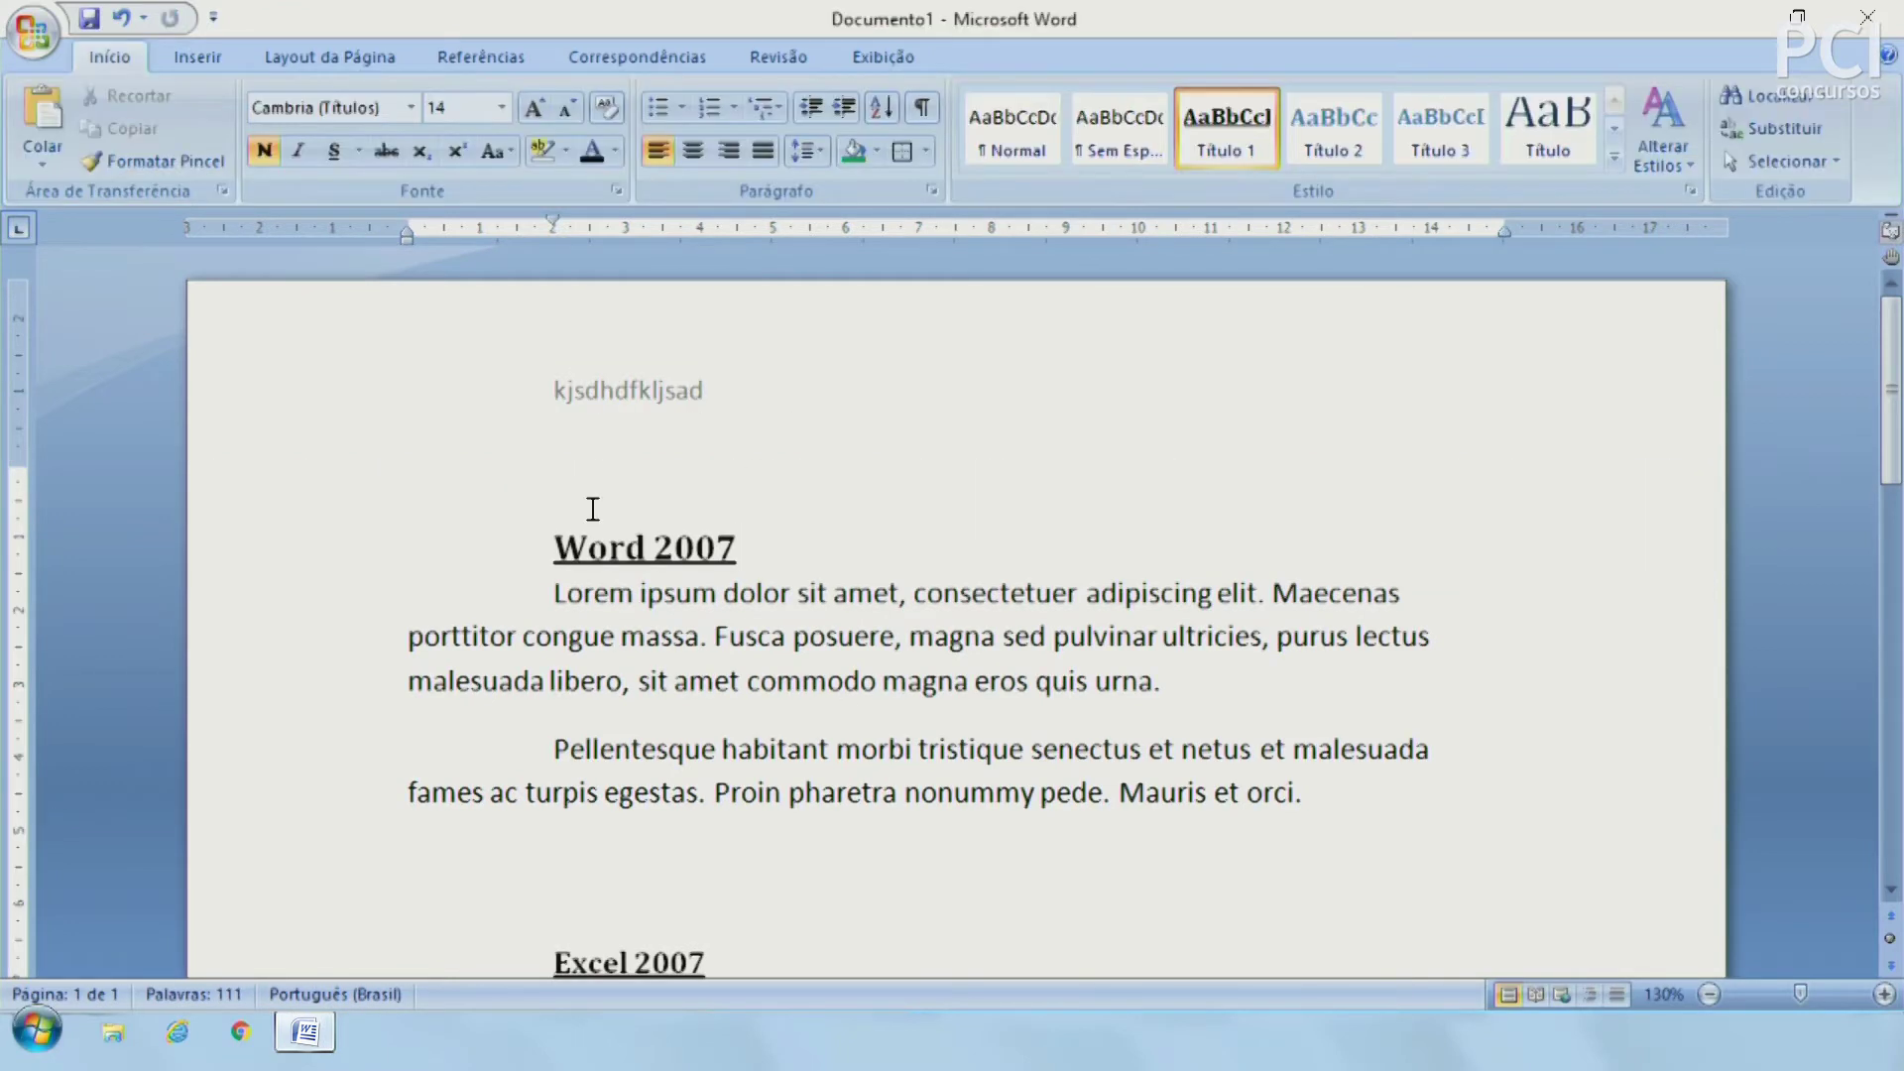
Step: Scroll through the pages and place the insertion point after the last paragraph
scroll(825, 486, "down", 10)
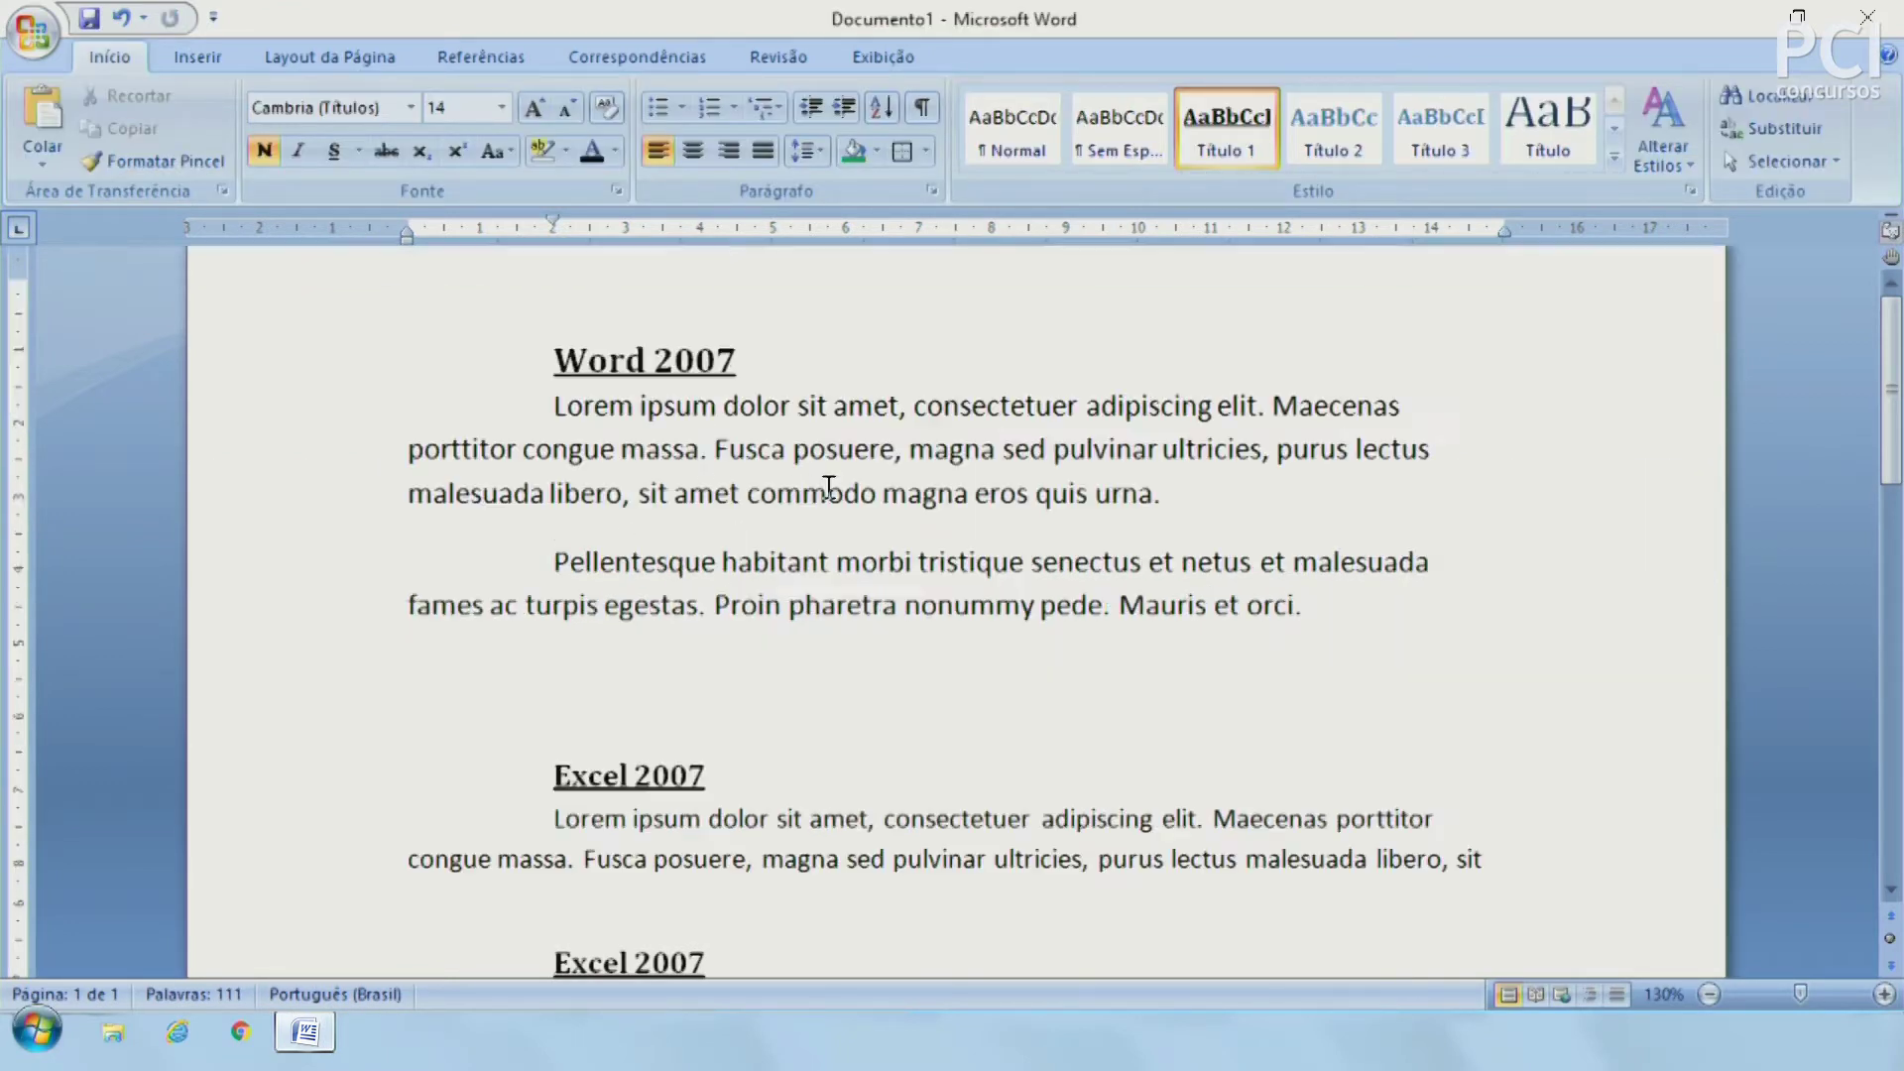
scroll(847, 483, "down", 5)
scroll(847, 483, "up", 5)
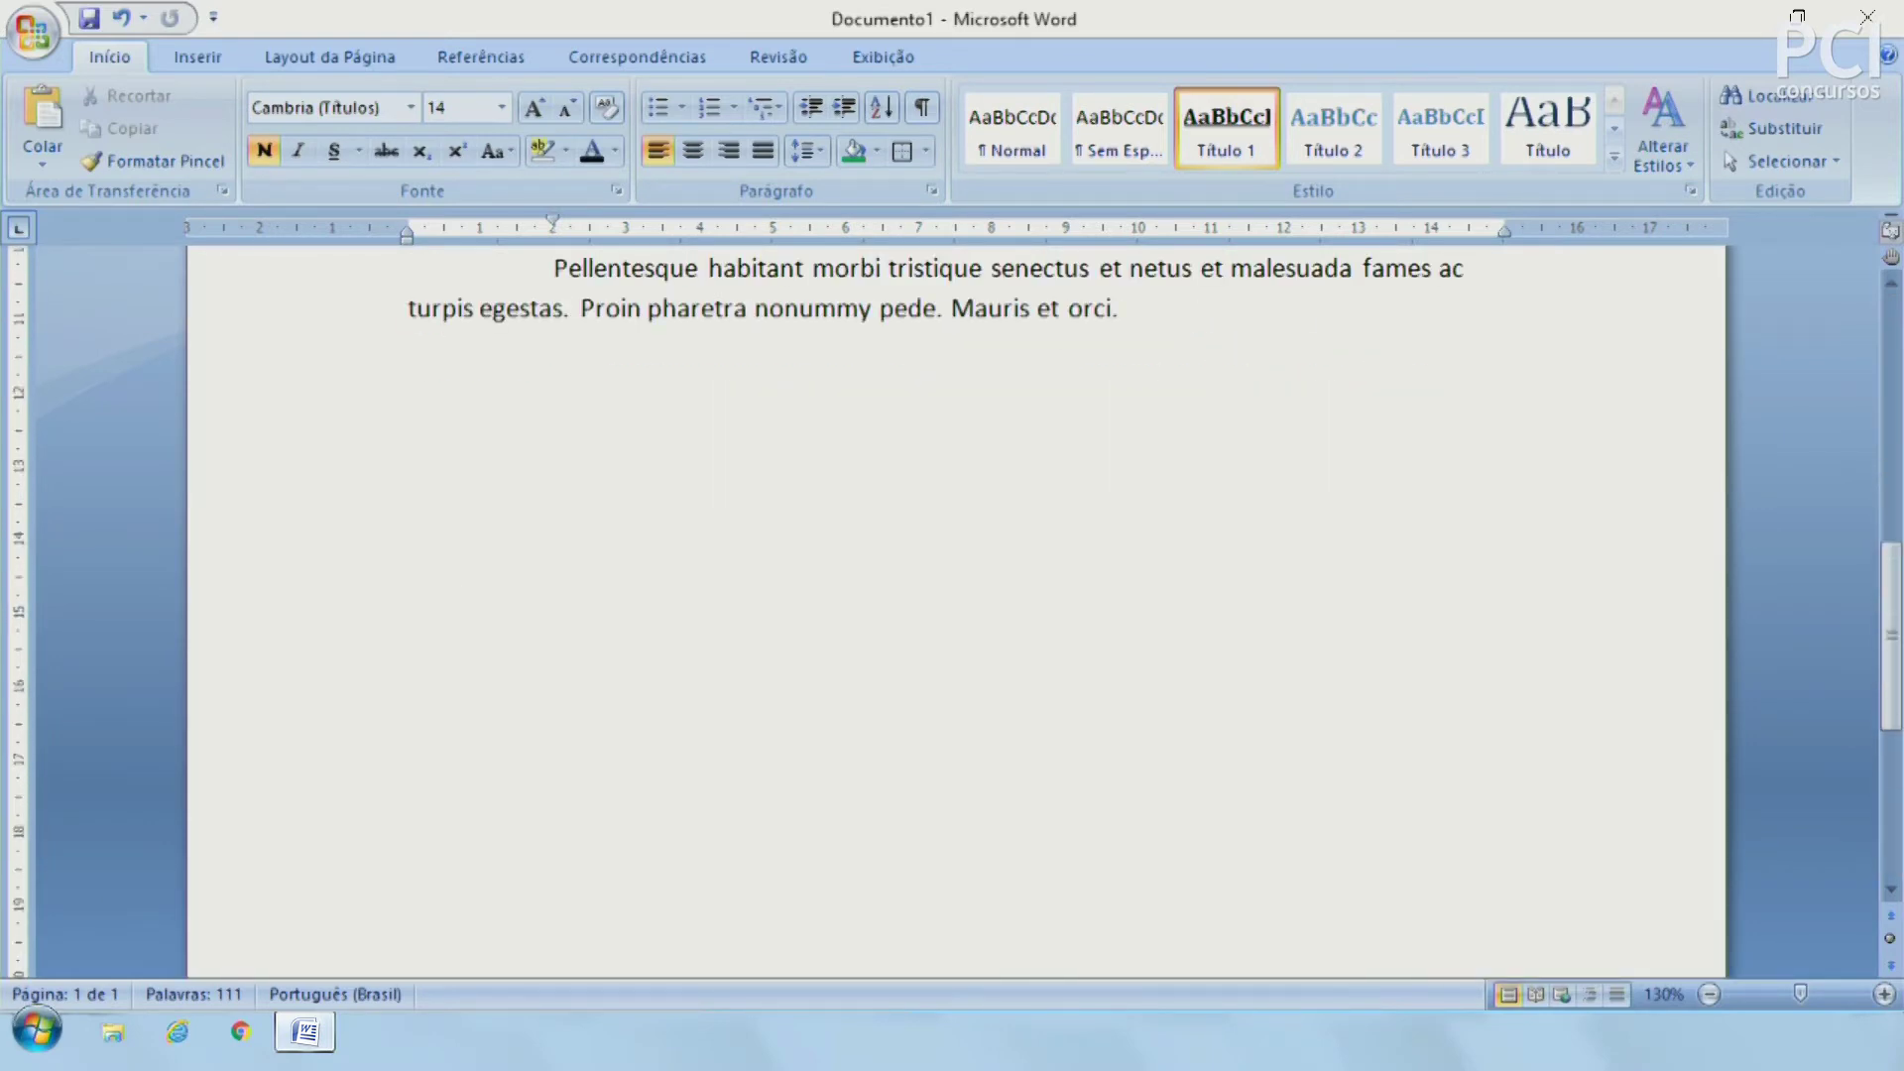
scroll(1159, 599, "up", 4)
left_click(1237, 760)
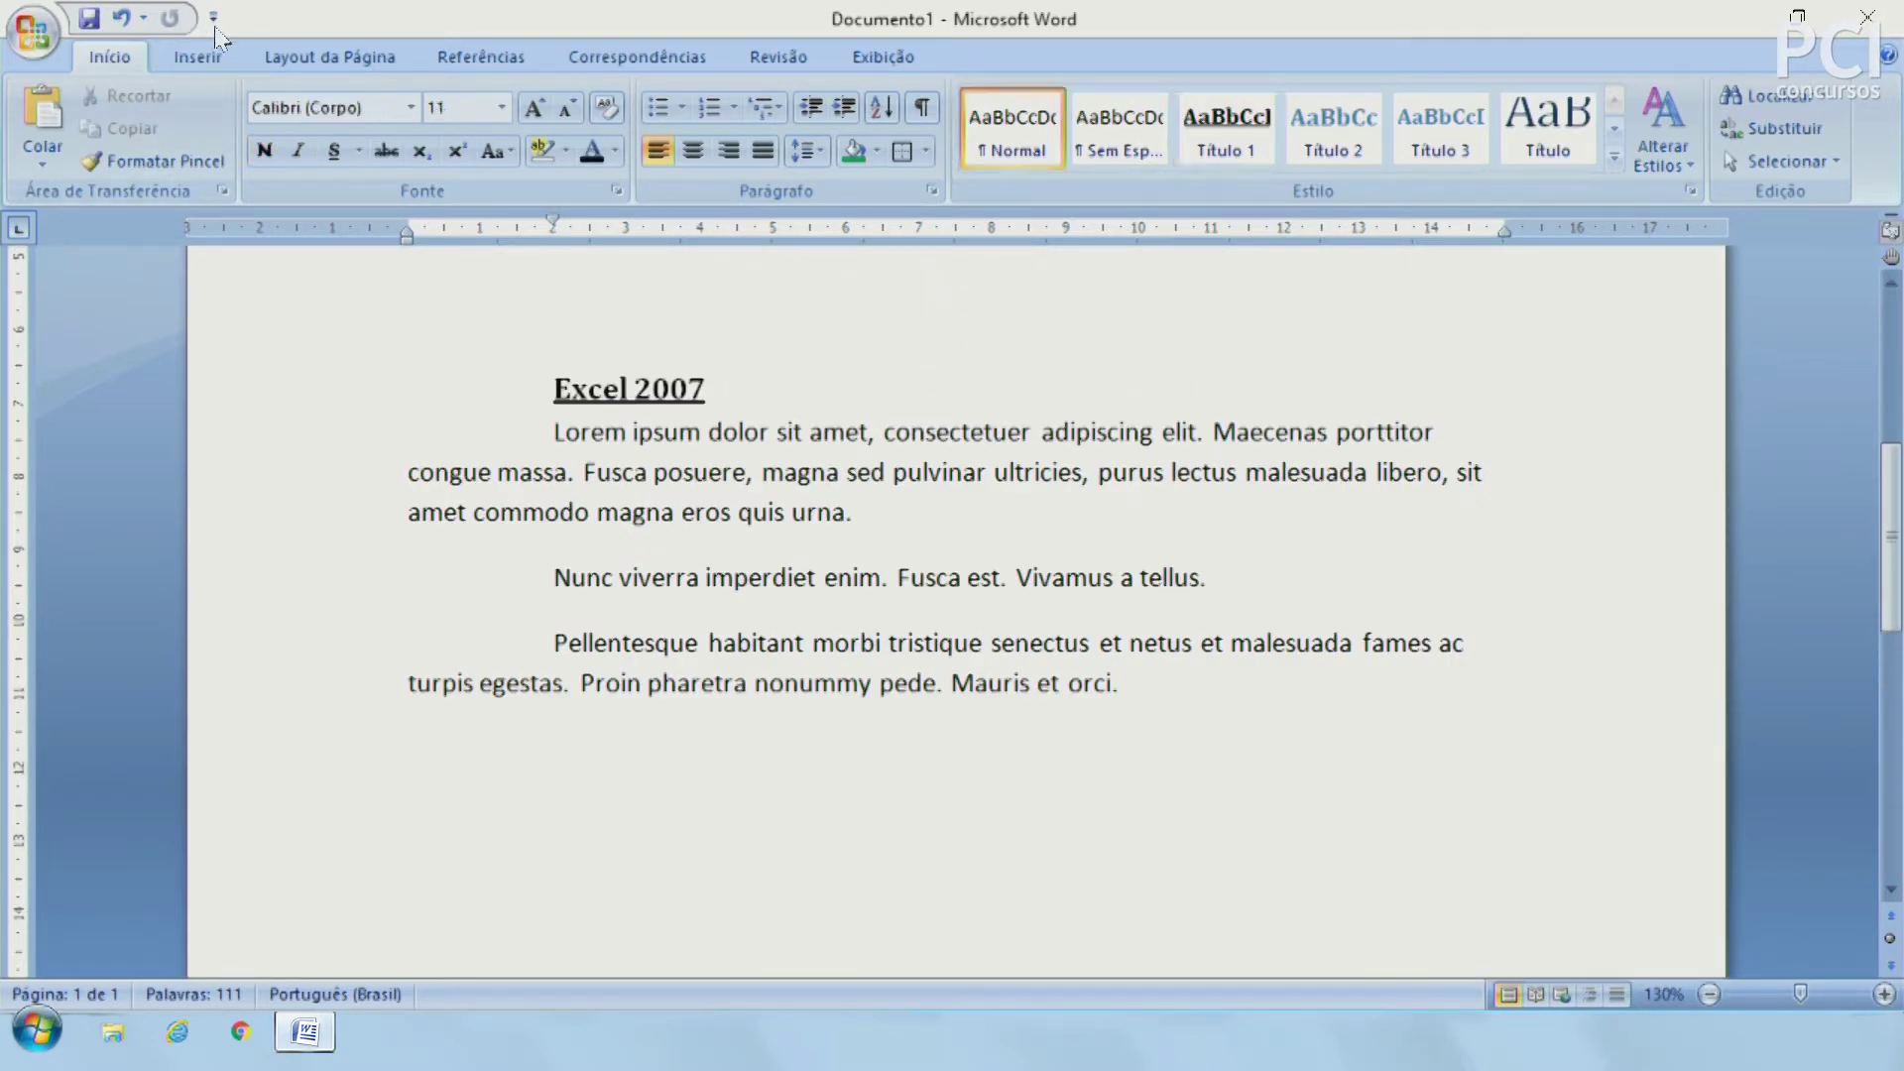
left_click(214, 58)
Step: Add a blank page with Página em Branco, making the document three pages
left_click(129, 119)
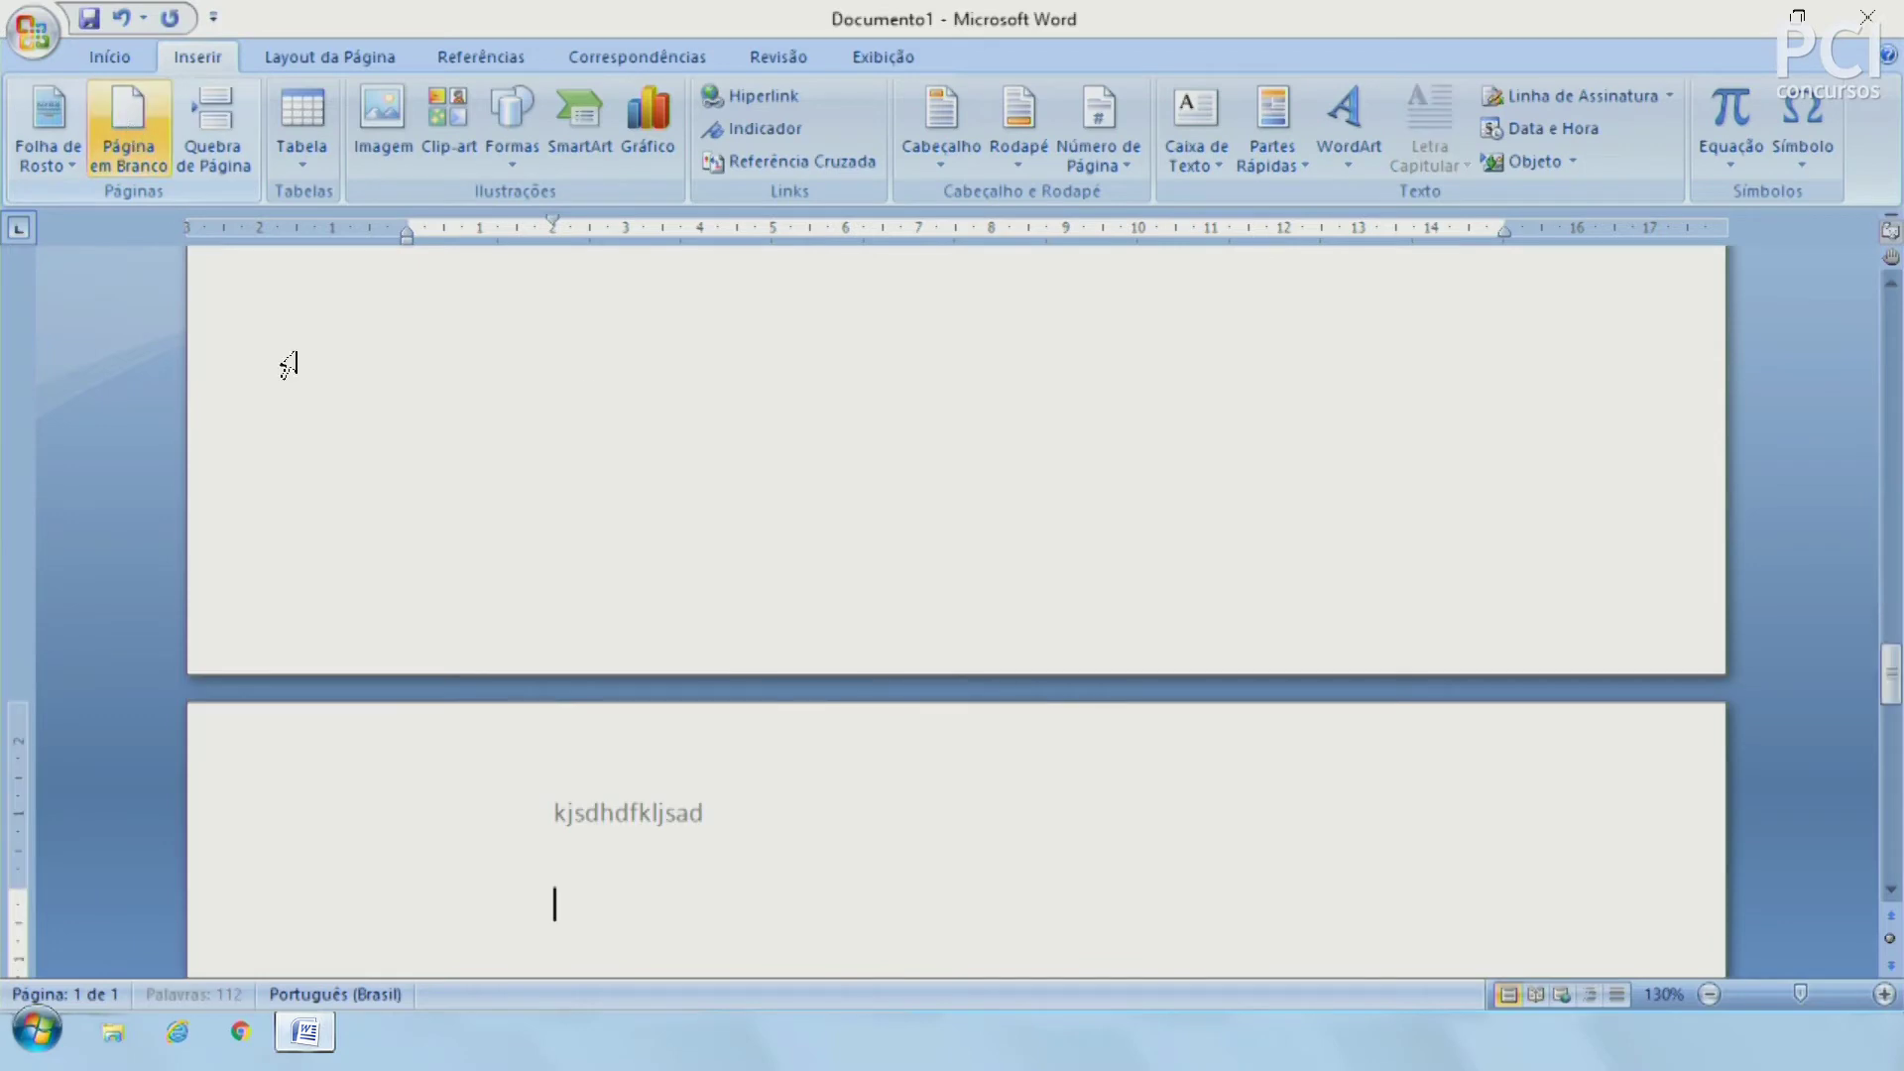
scroll(621, 821, "down", 3)
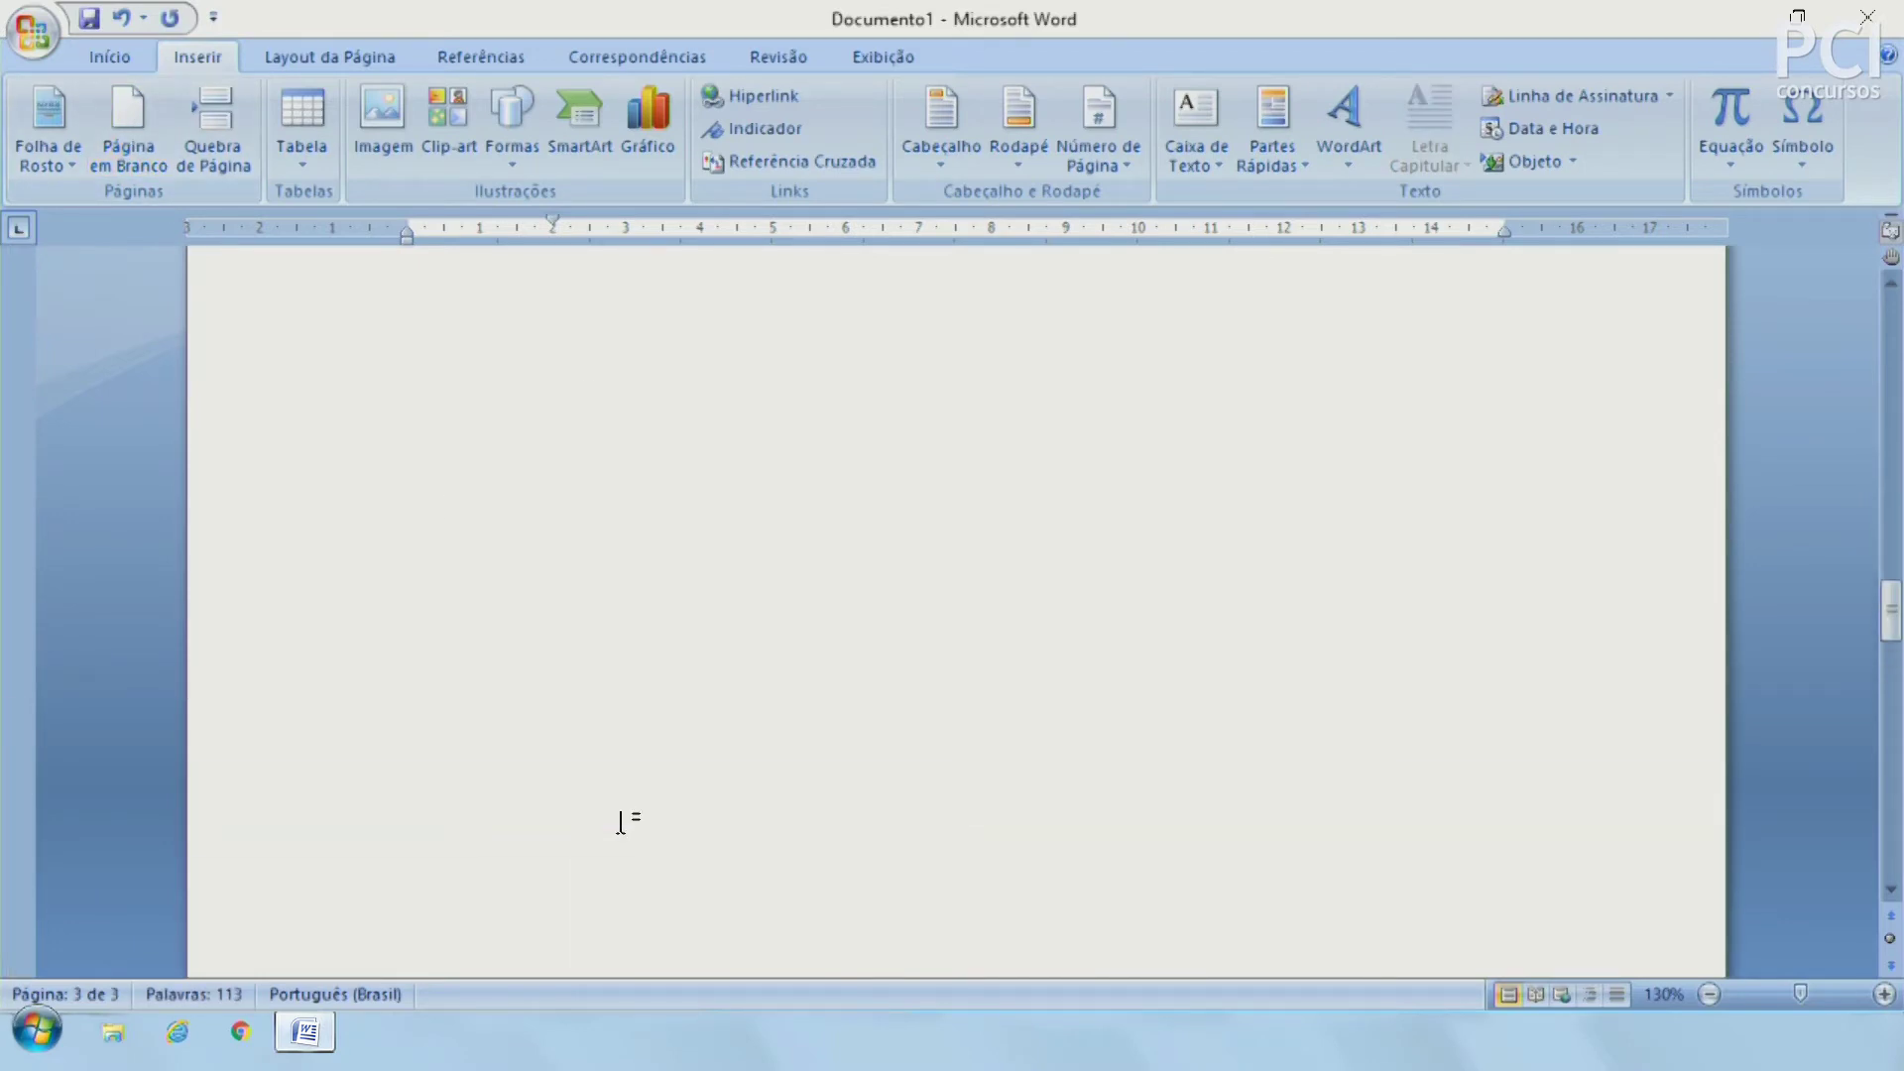
scroll(621, 820, "up", 3)
scroll(635, 784, "up", 5)
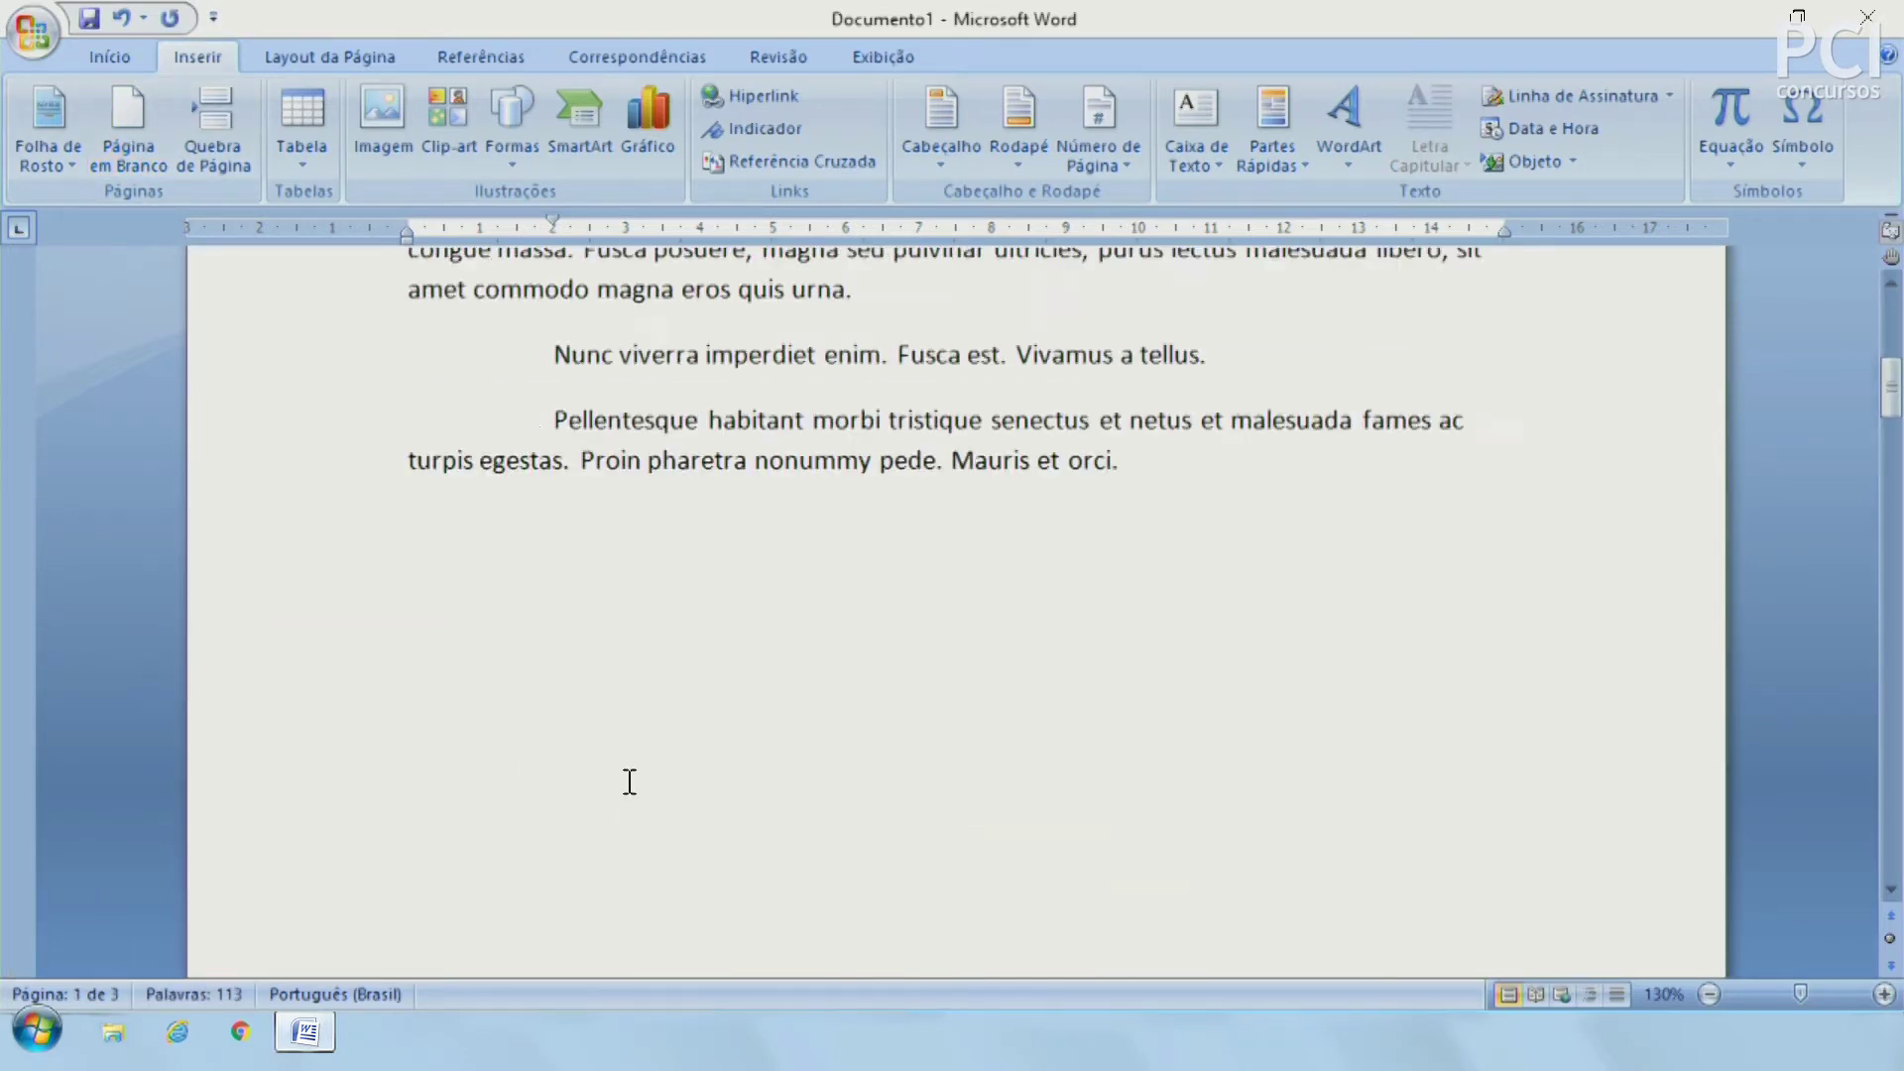
scroll(694, 793, "up", 5)
Step: Delete the 'kjsdhdfkljsad' text from the header and return to the body
double_click(677, 444)
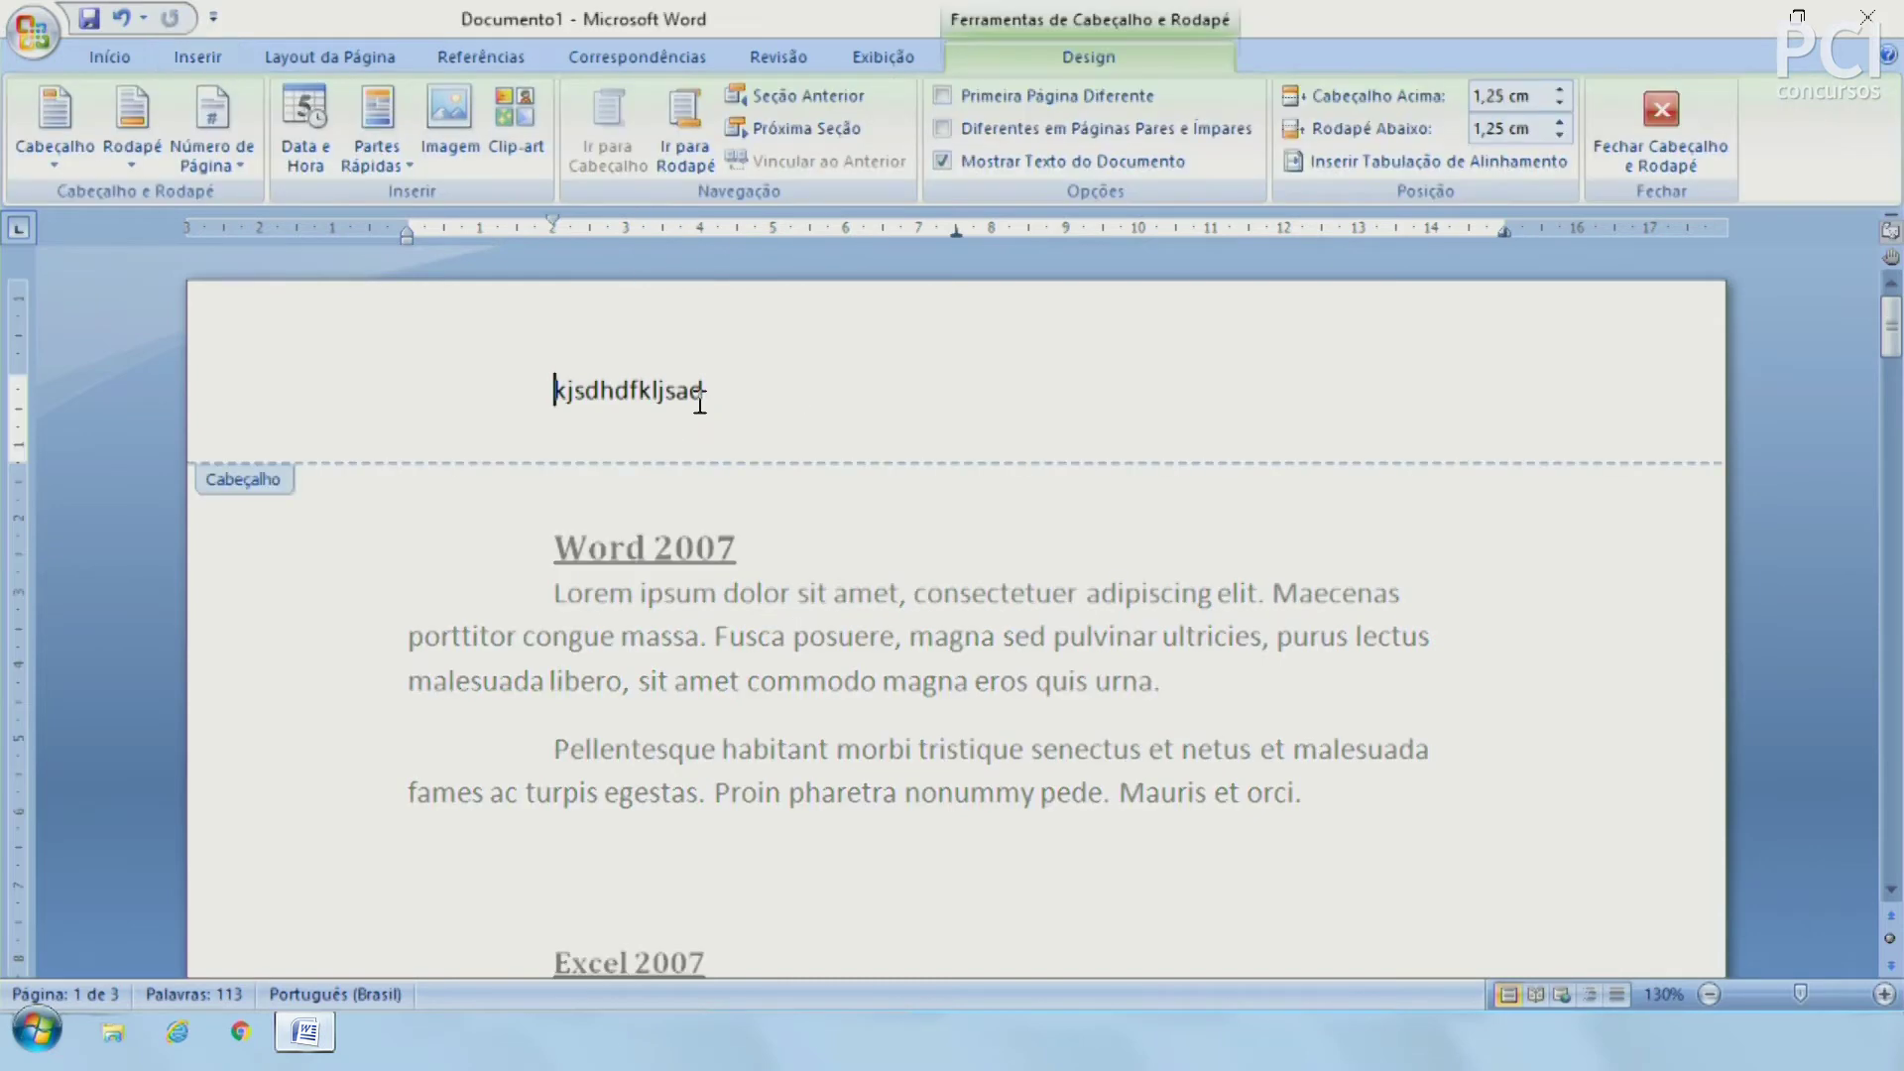
left_click(517, 387)
key("Delete")
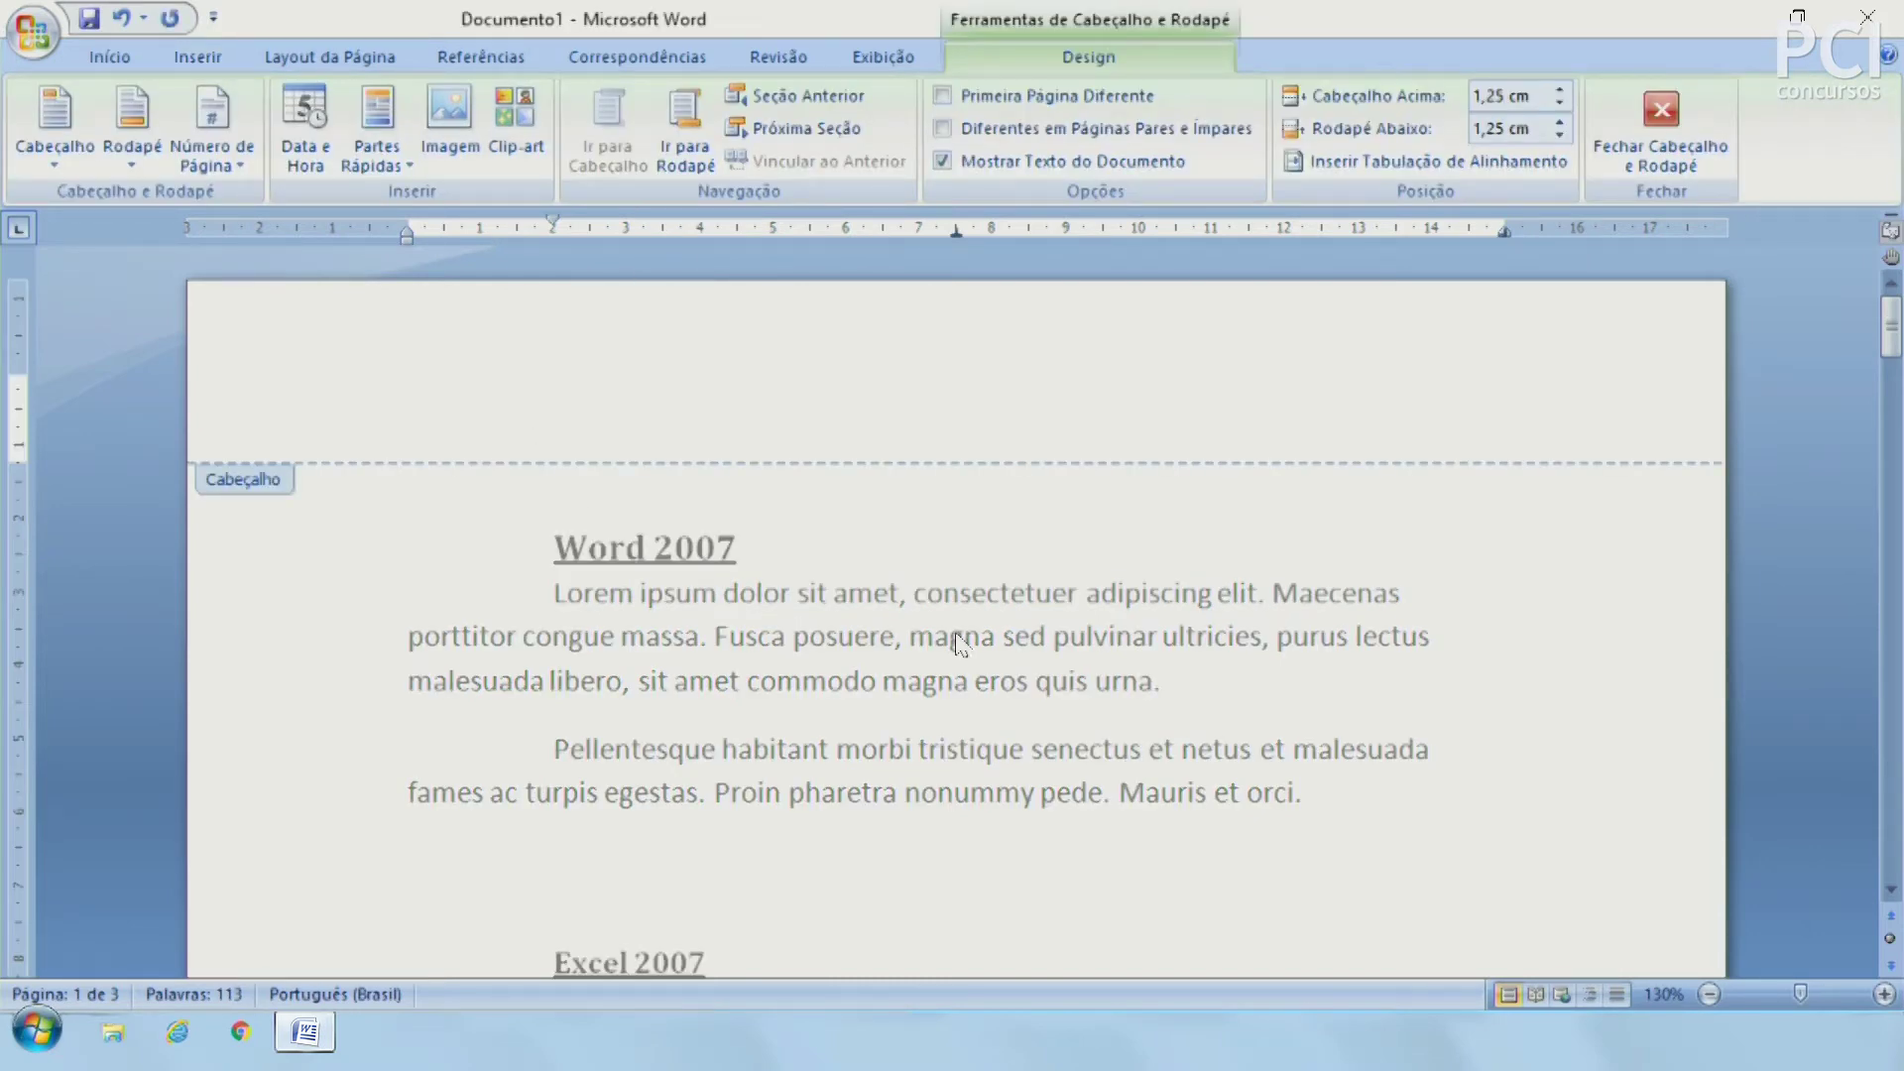
double_click(956, 635)
left_click(170, 58)
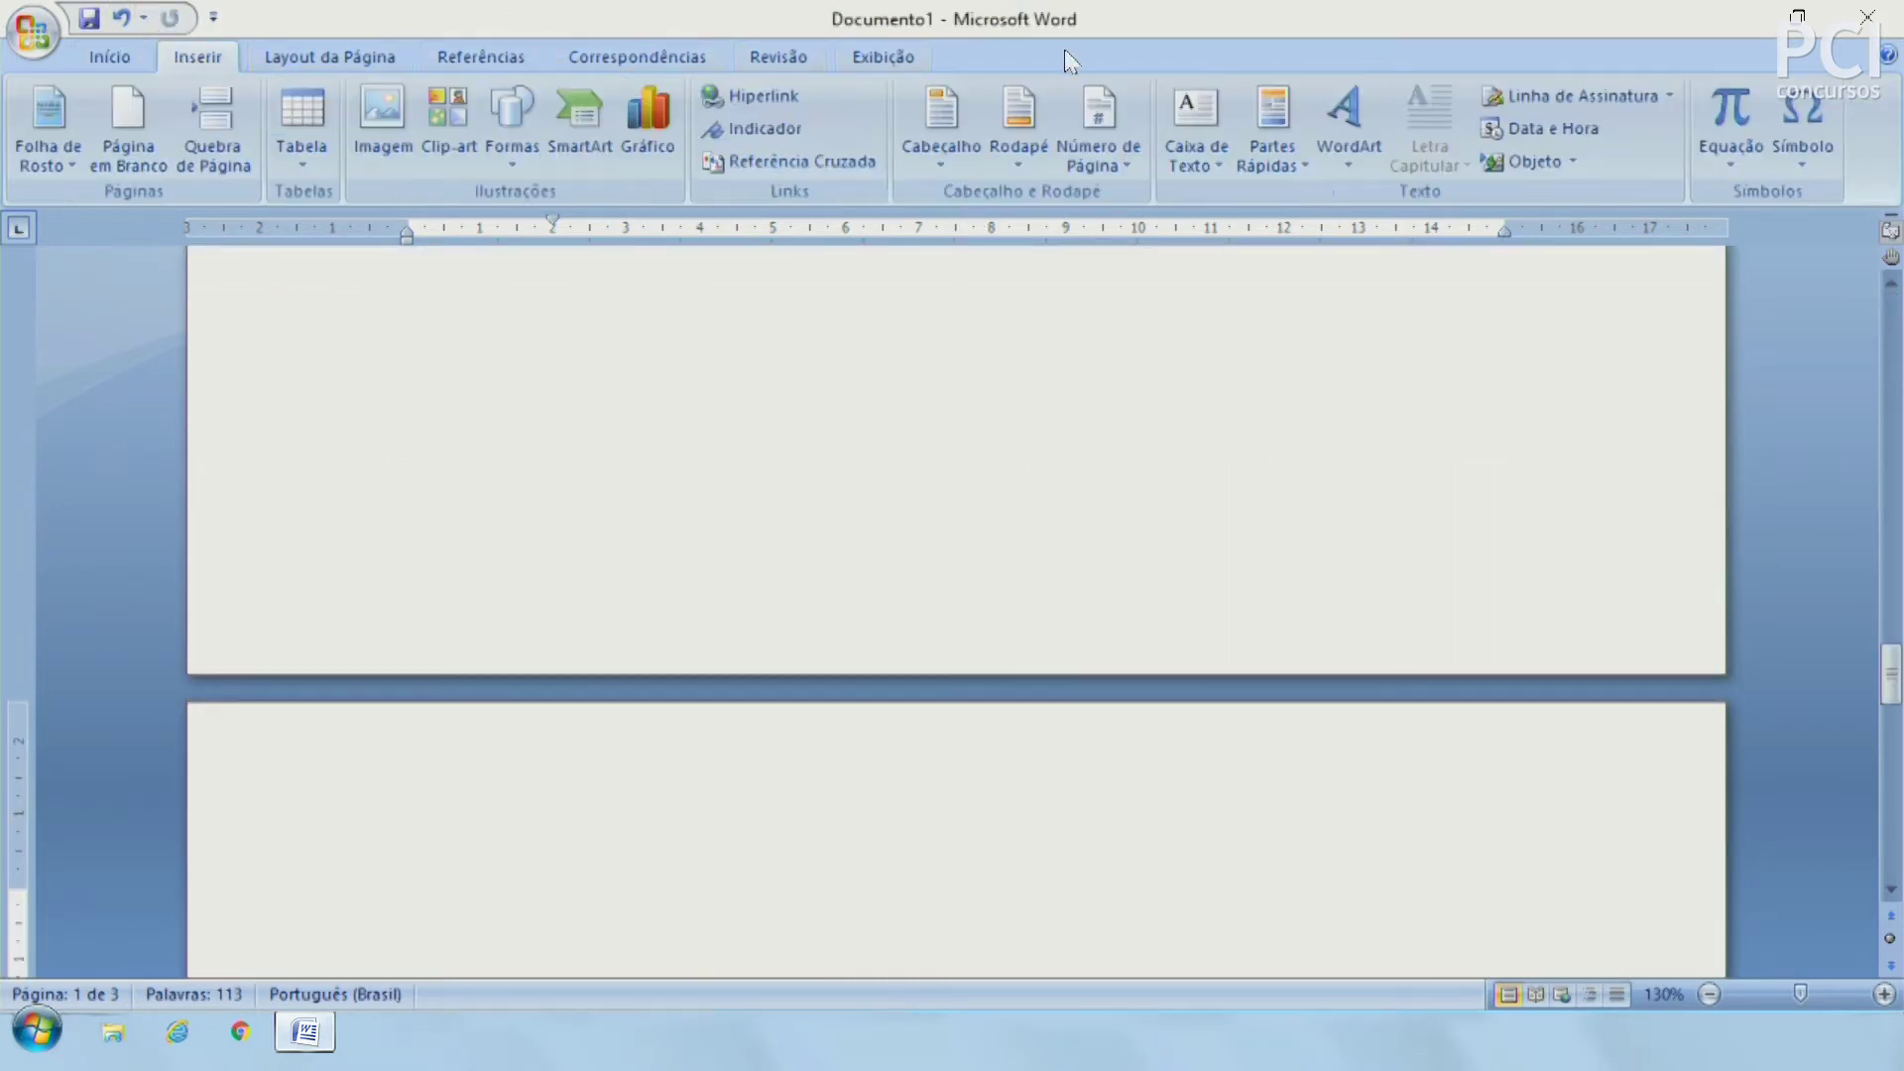
left_click(955, 137)
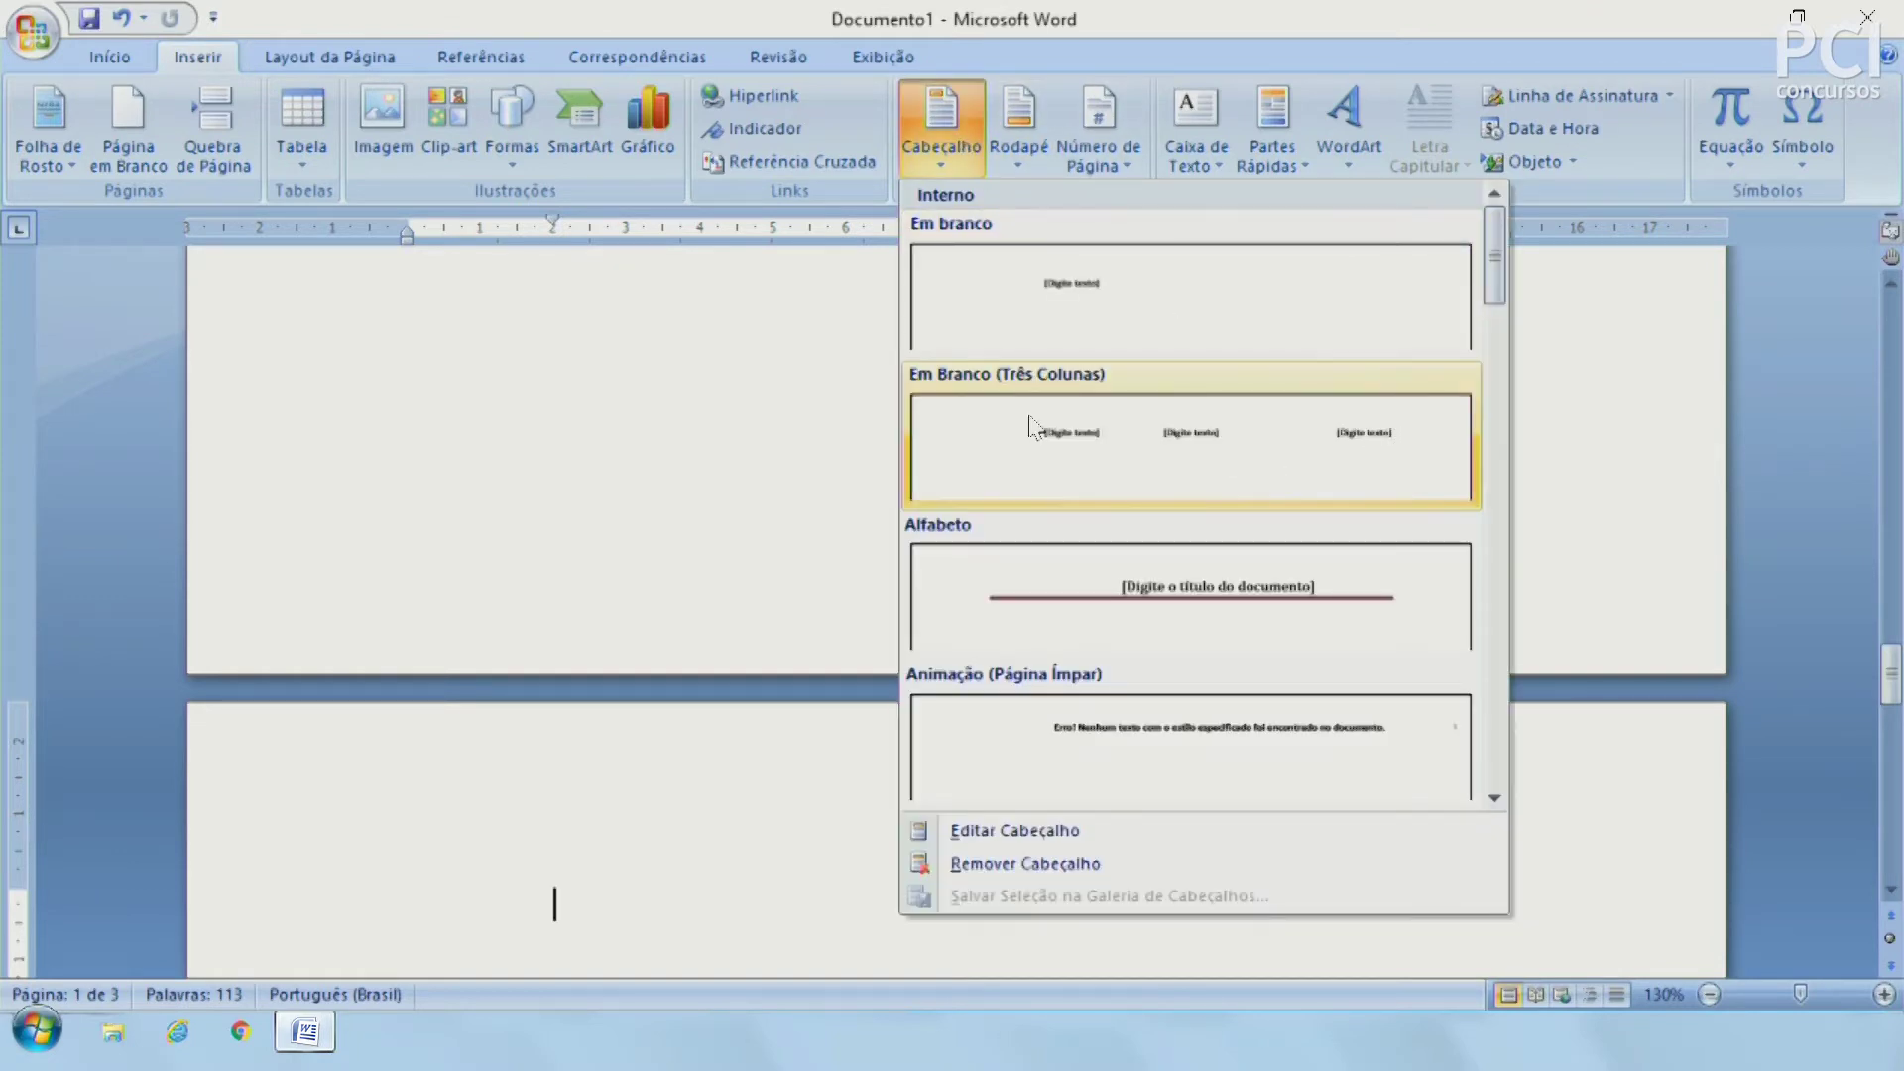
Step: Add the Alfabeto header with the title 'Word 2007' and close header editing
left_click(1277, 615)
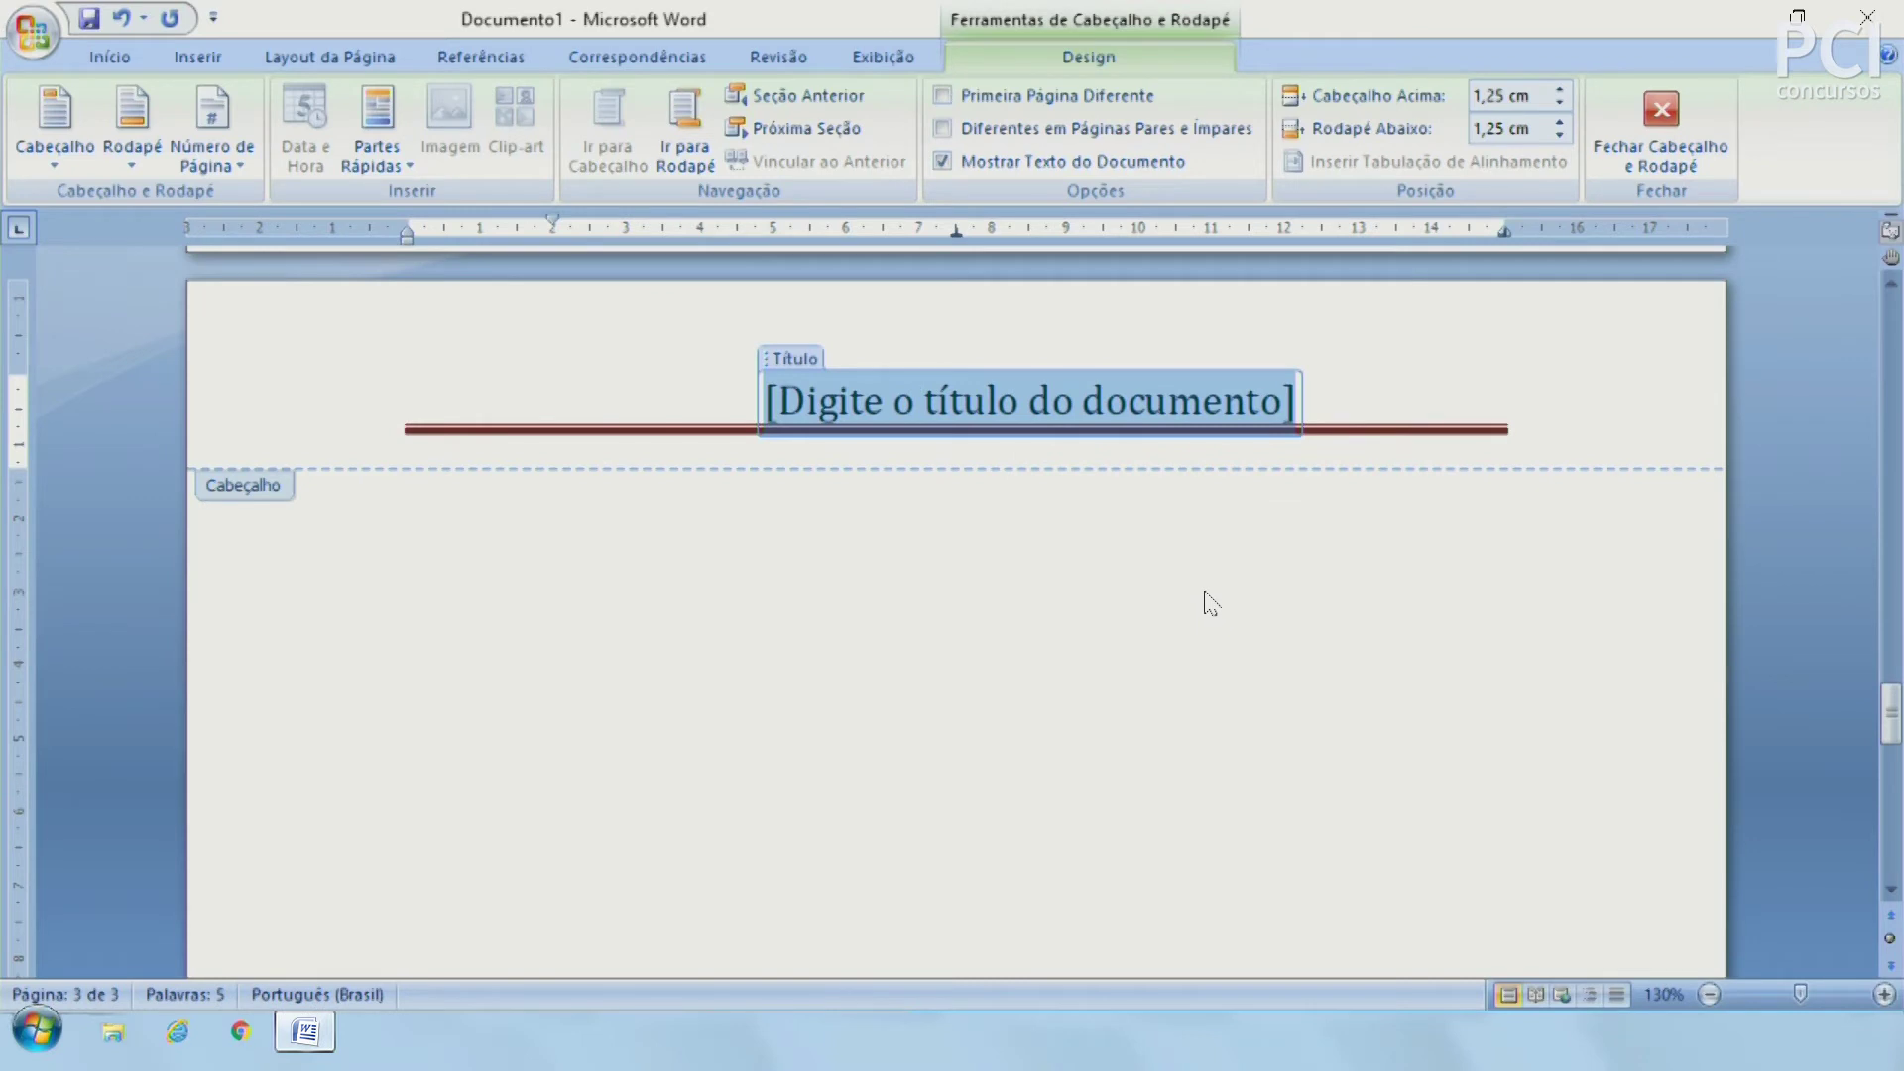
type("Words ")
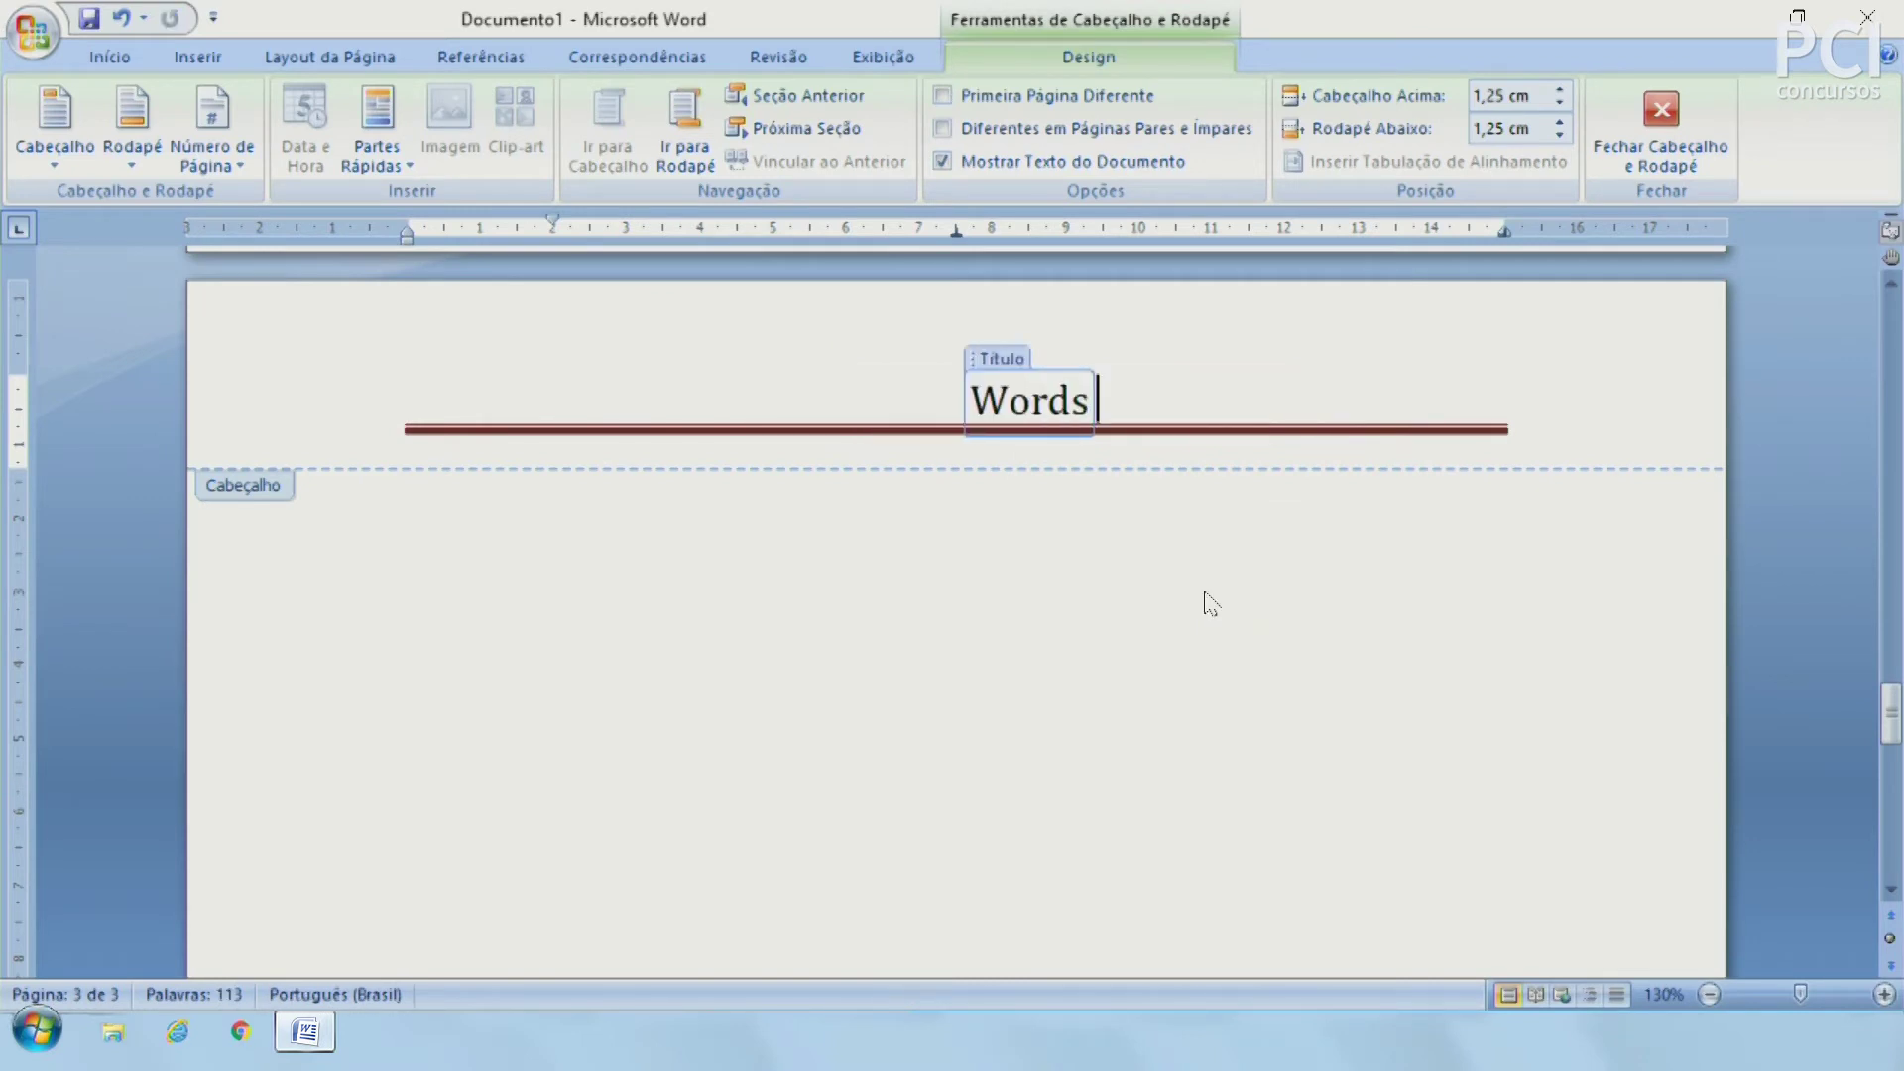
type("2007")
key("Left")
key("Left")
key("Left")
key("Left")
key("Left")
key("BackSpace")
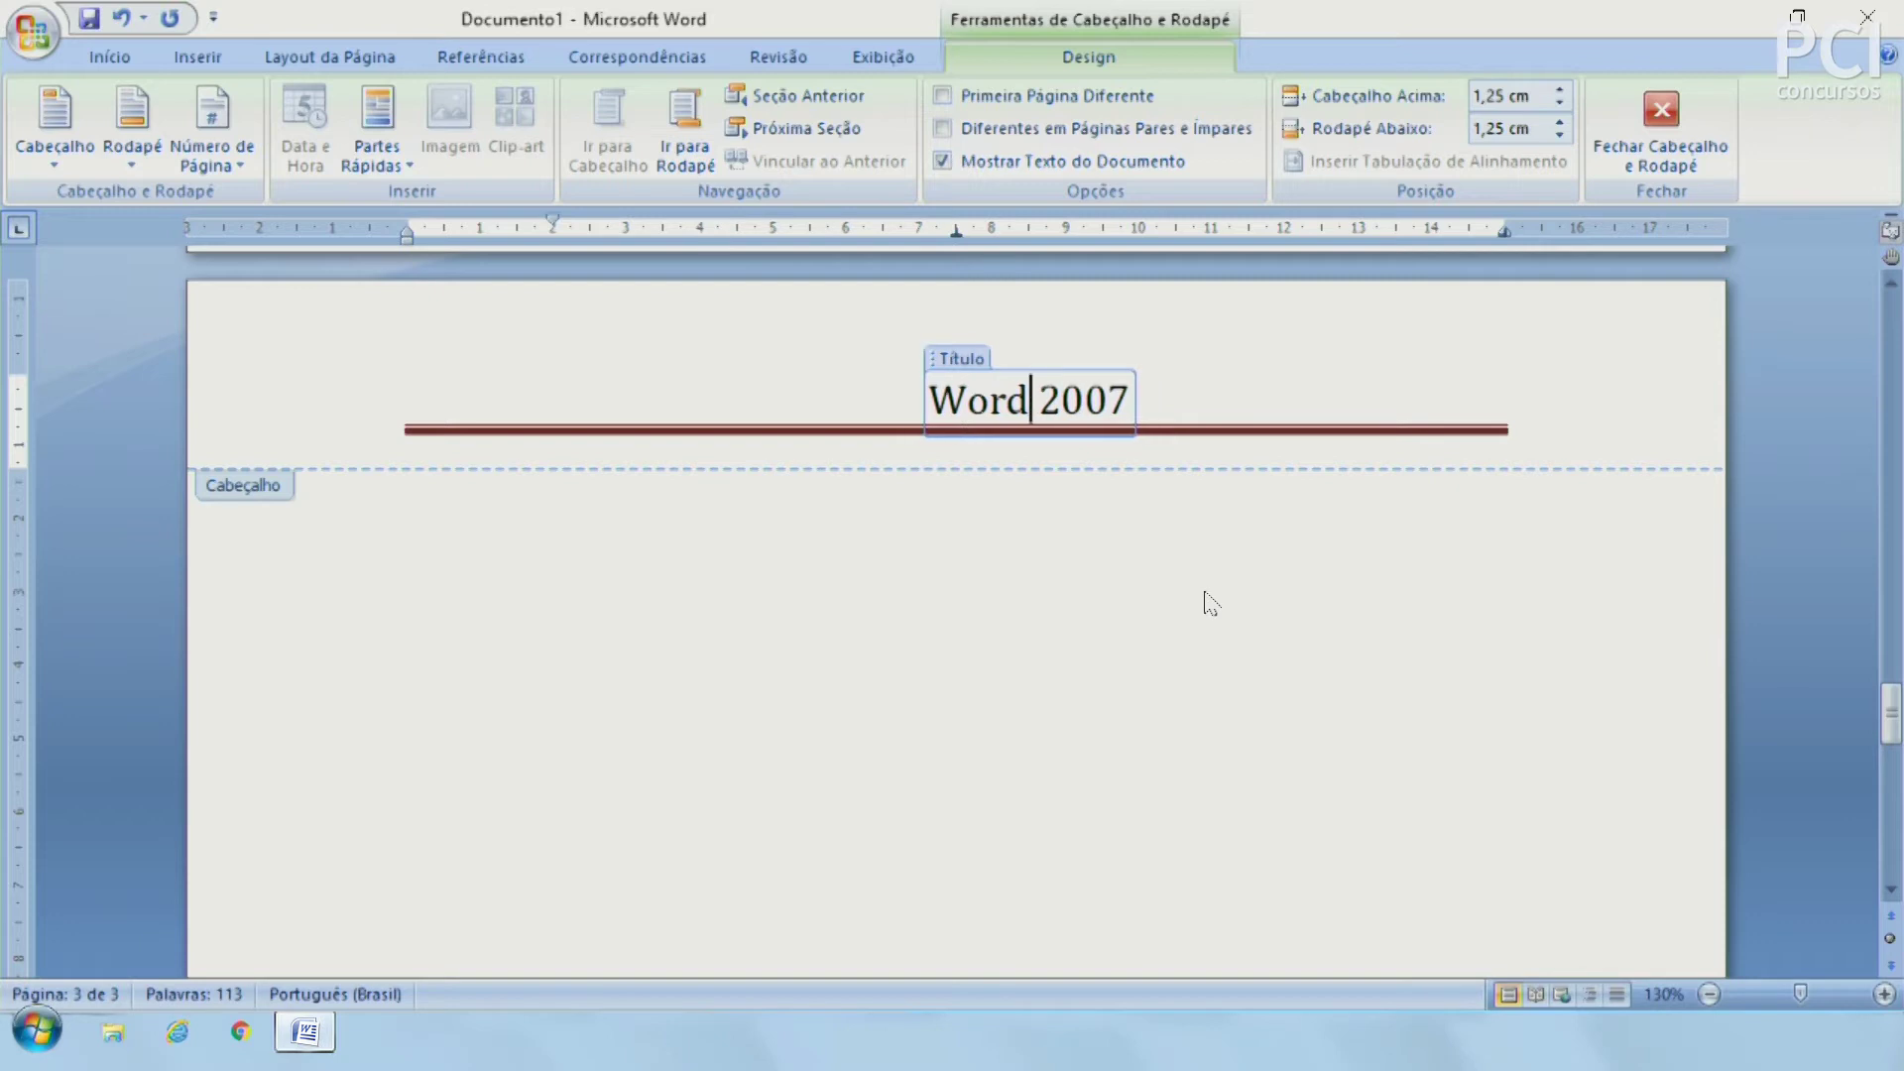
double_click(1324, 700)
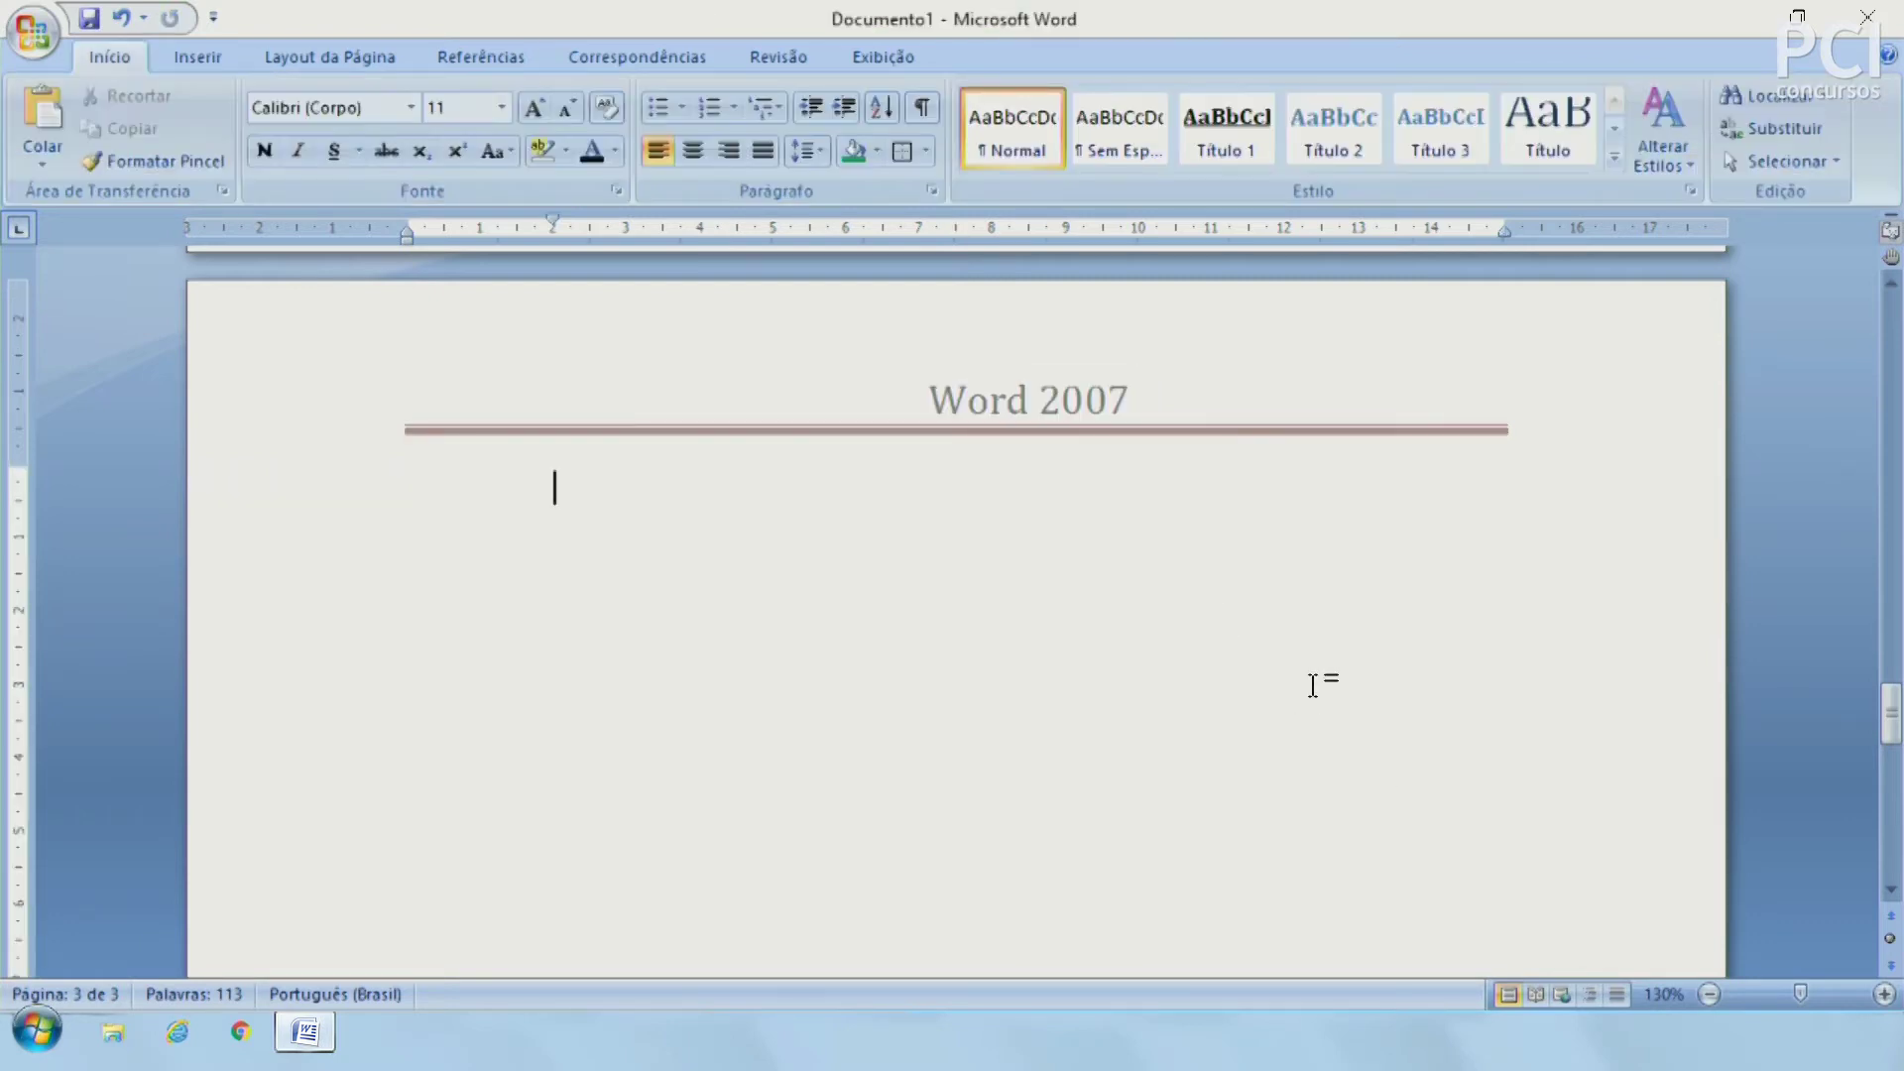
scroll(1322, 696, "up", 5)
scroll(1322, 696, "down", 3)
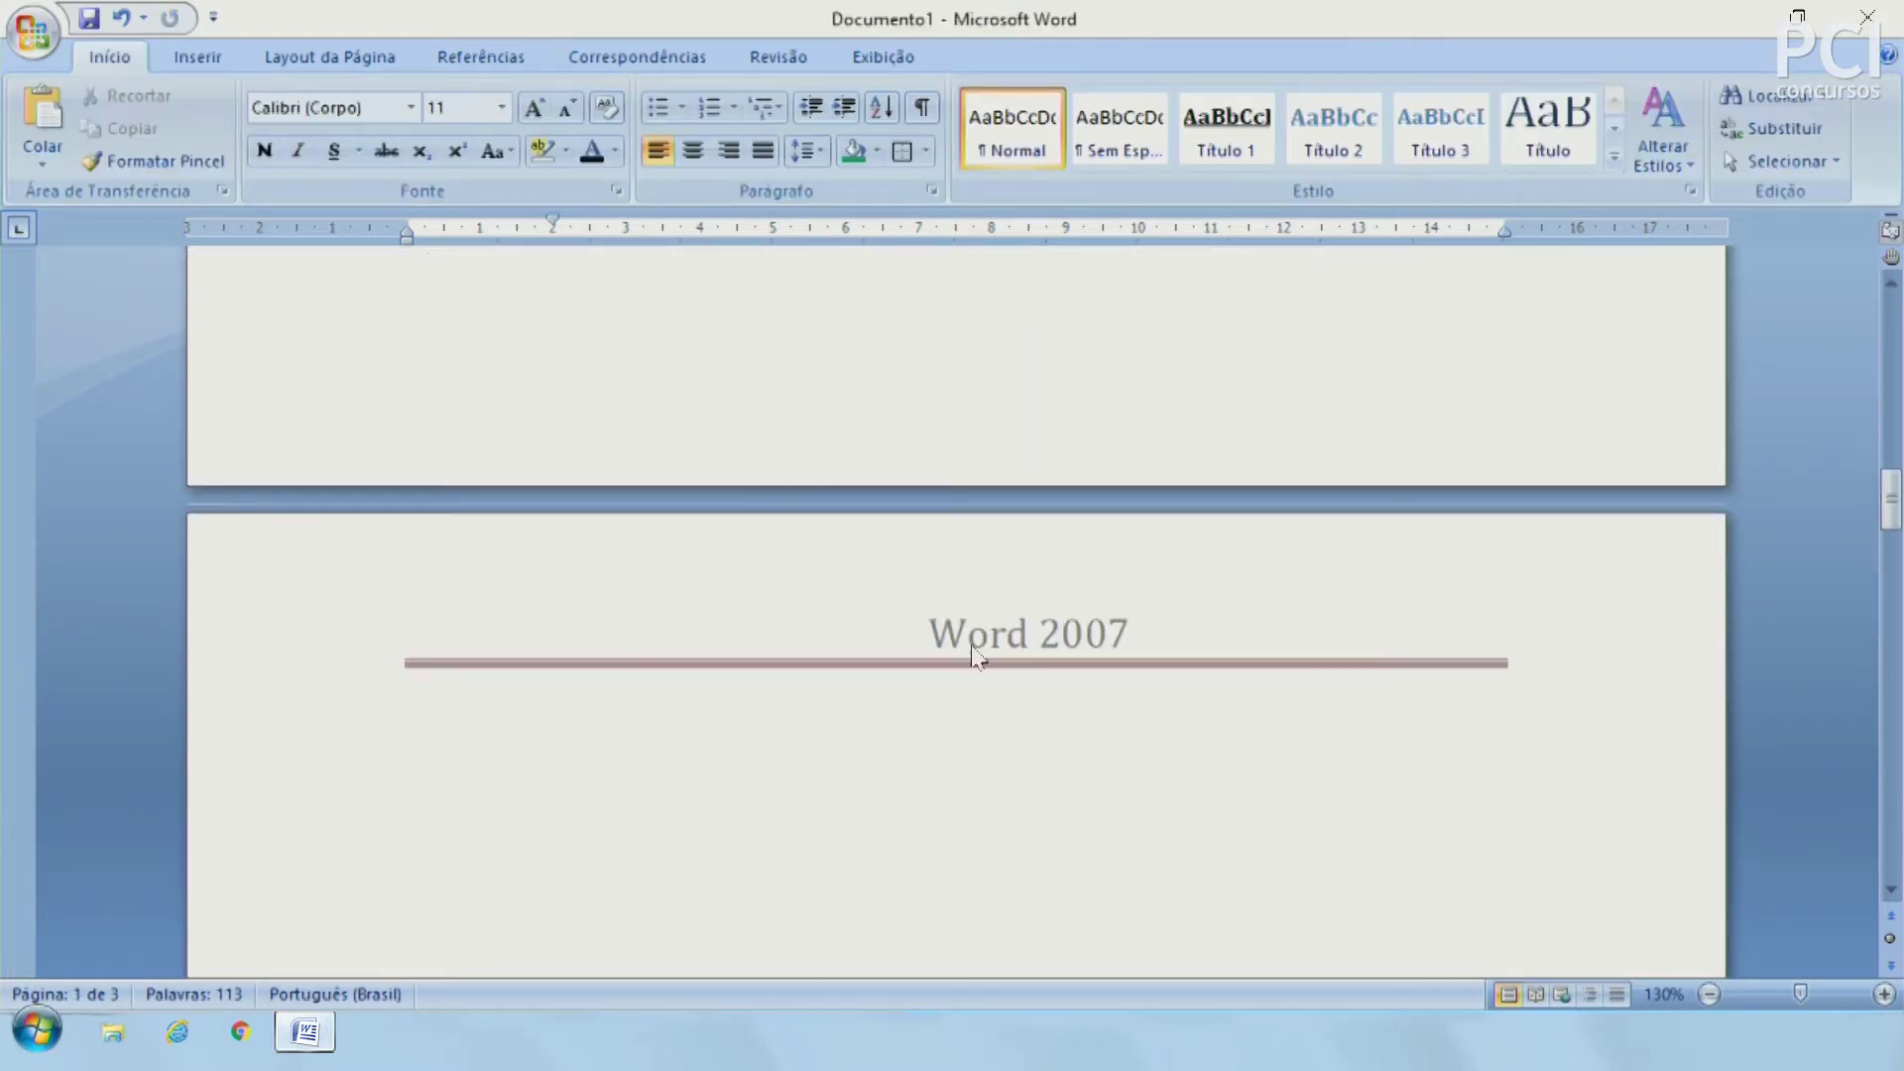
scroll(1026, 667, "up", 10)
scroll(1084, 646, "up", 5)
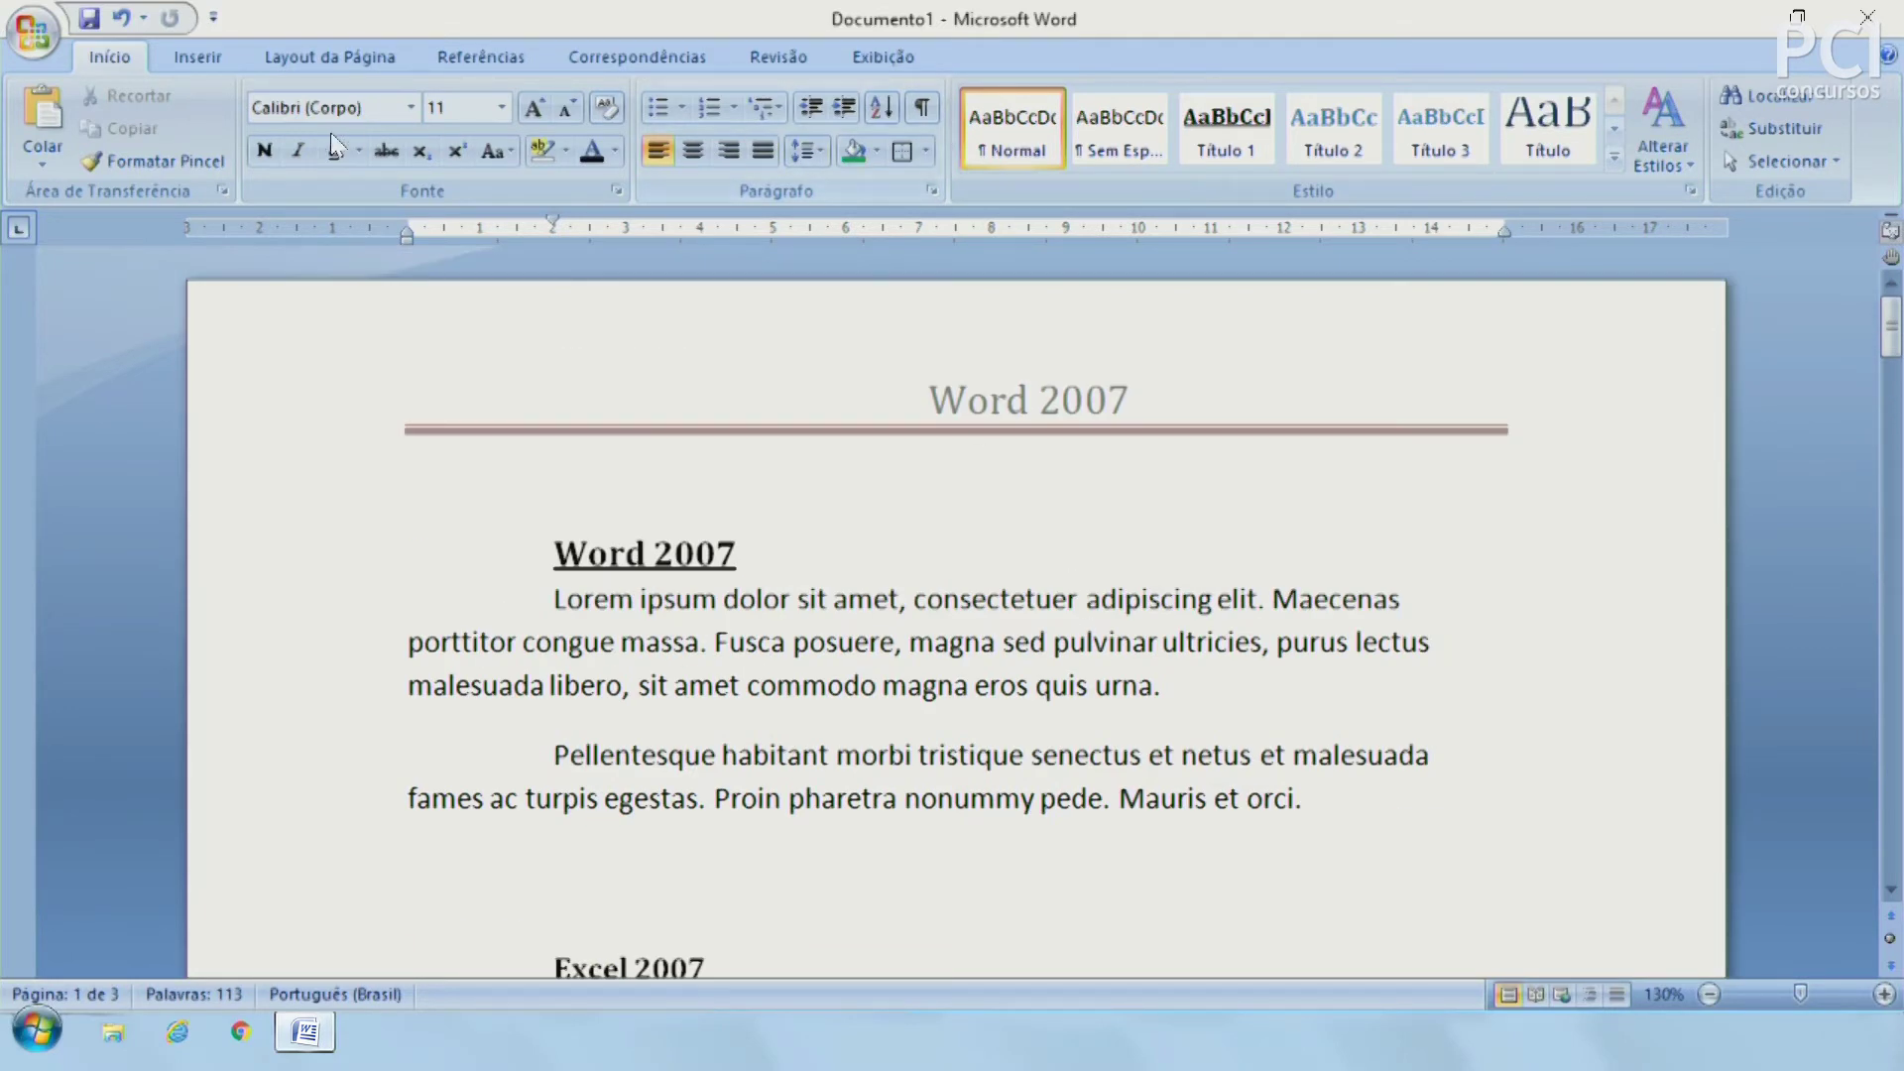
left_click(195, 50)
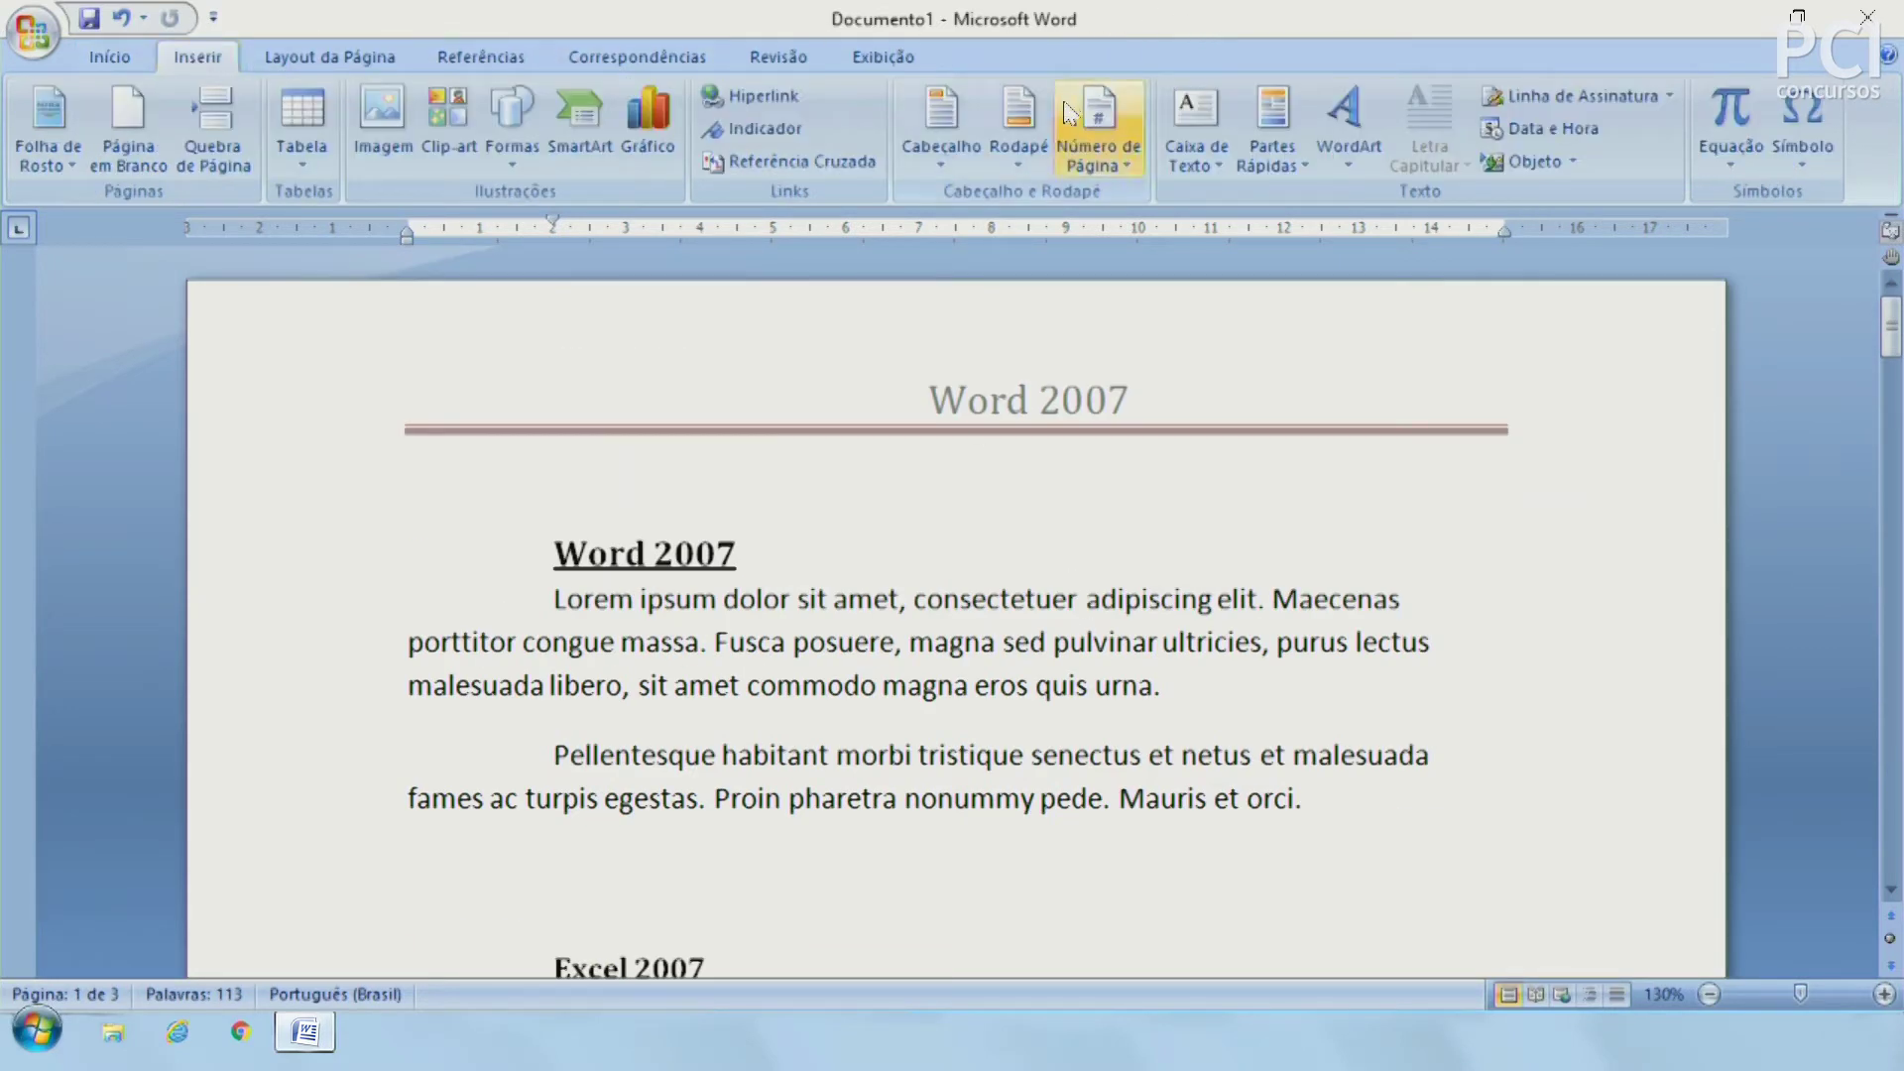
Step: Add a plain page number (Número sem Formatação 3) at the top right of every page
left_click(1098, 147)
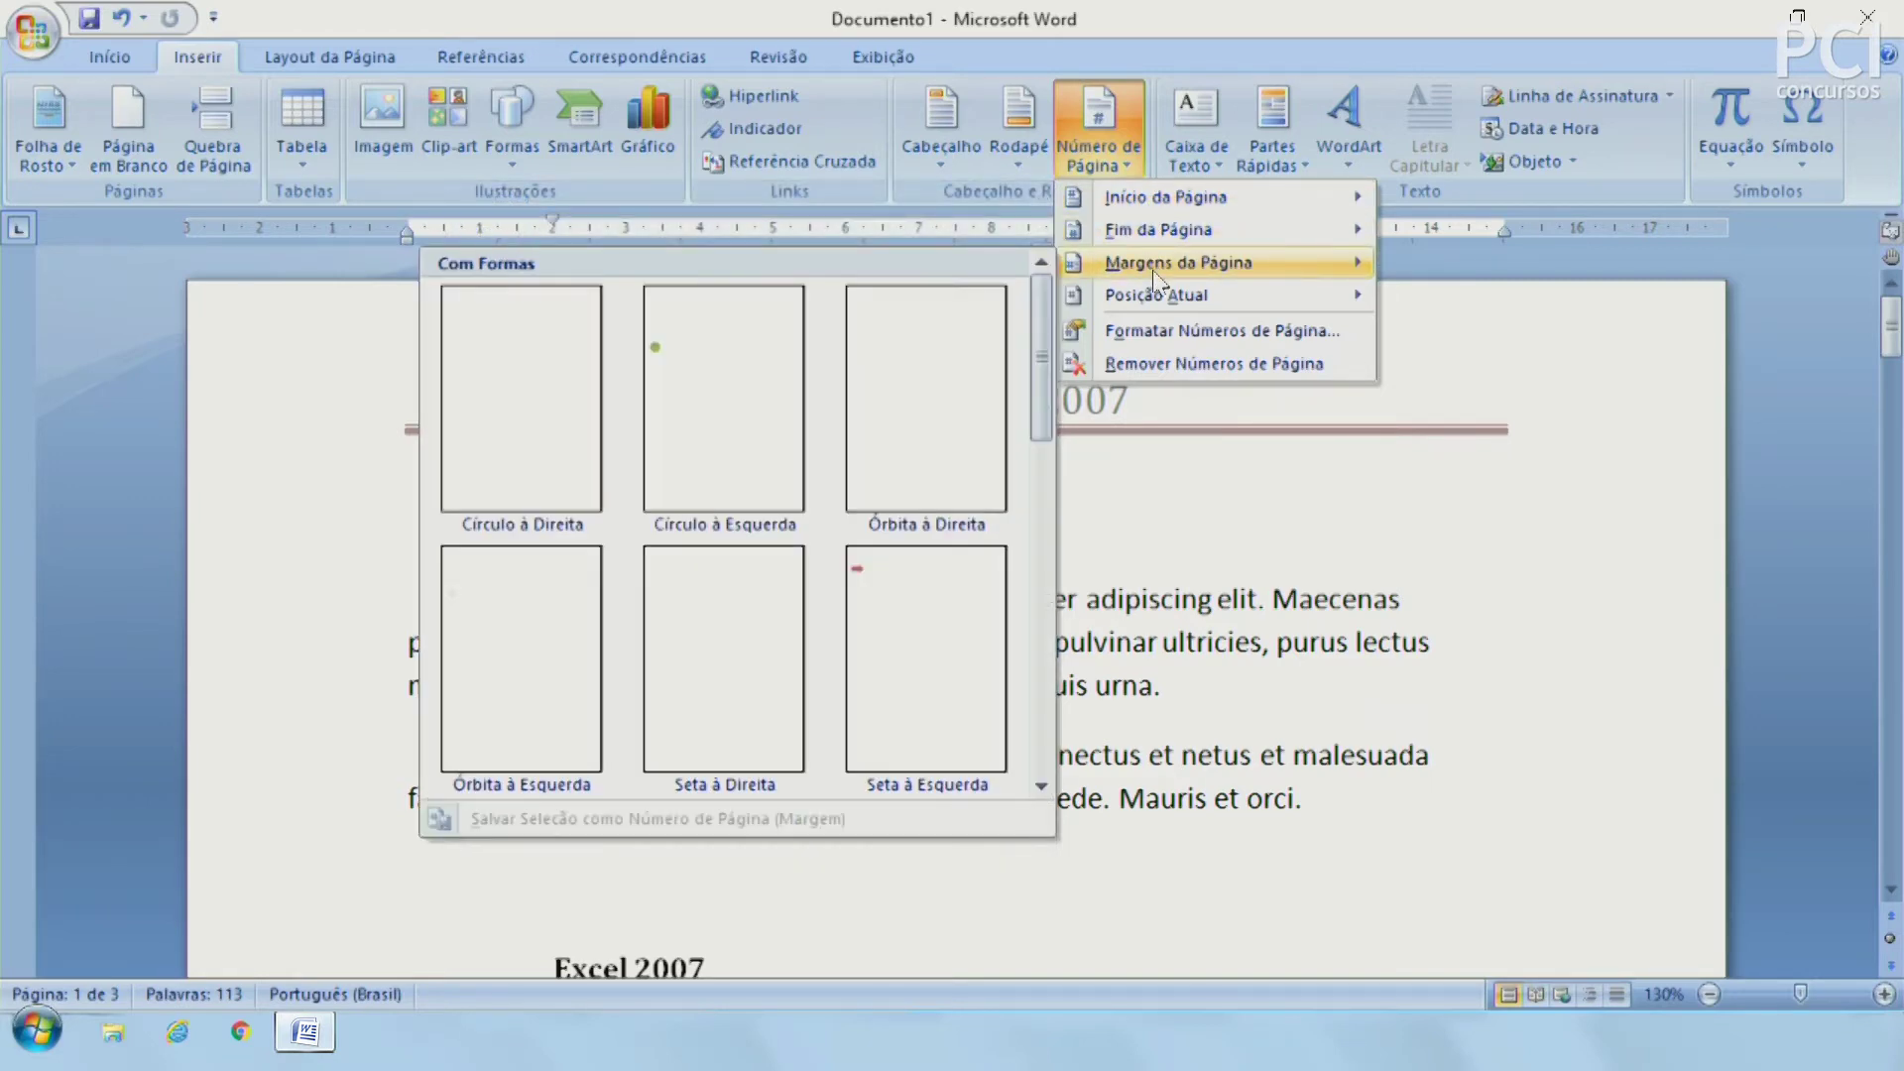
mouse_move(1164, 197)
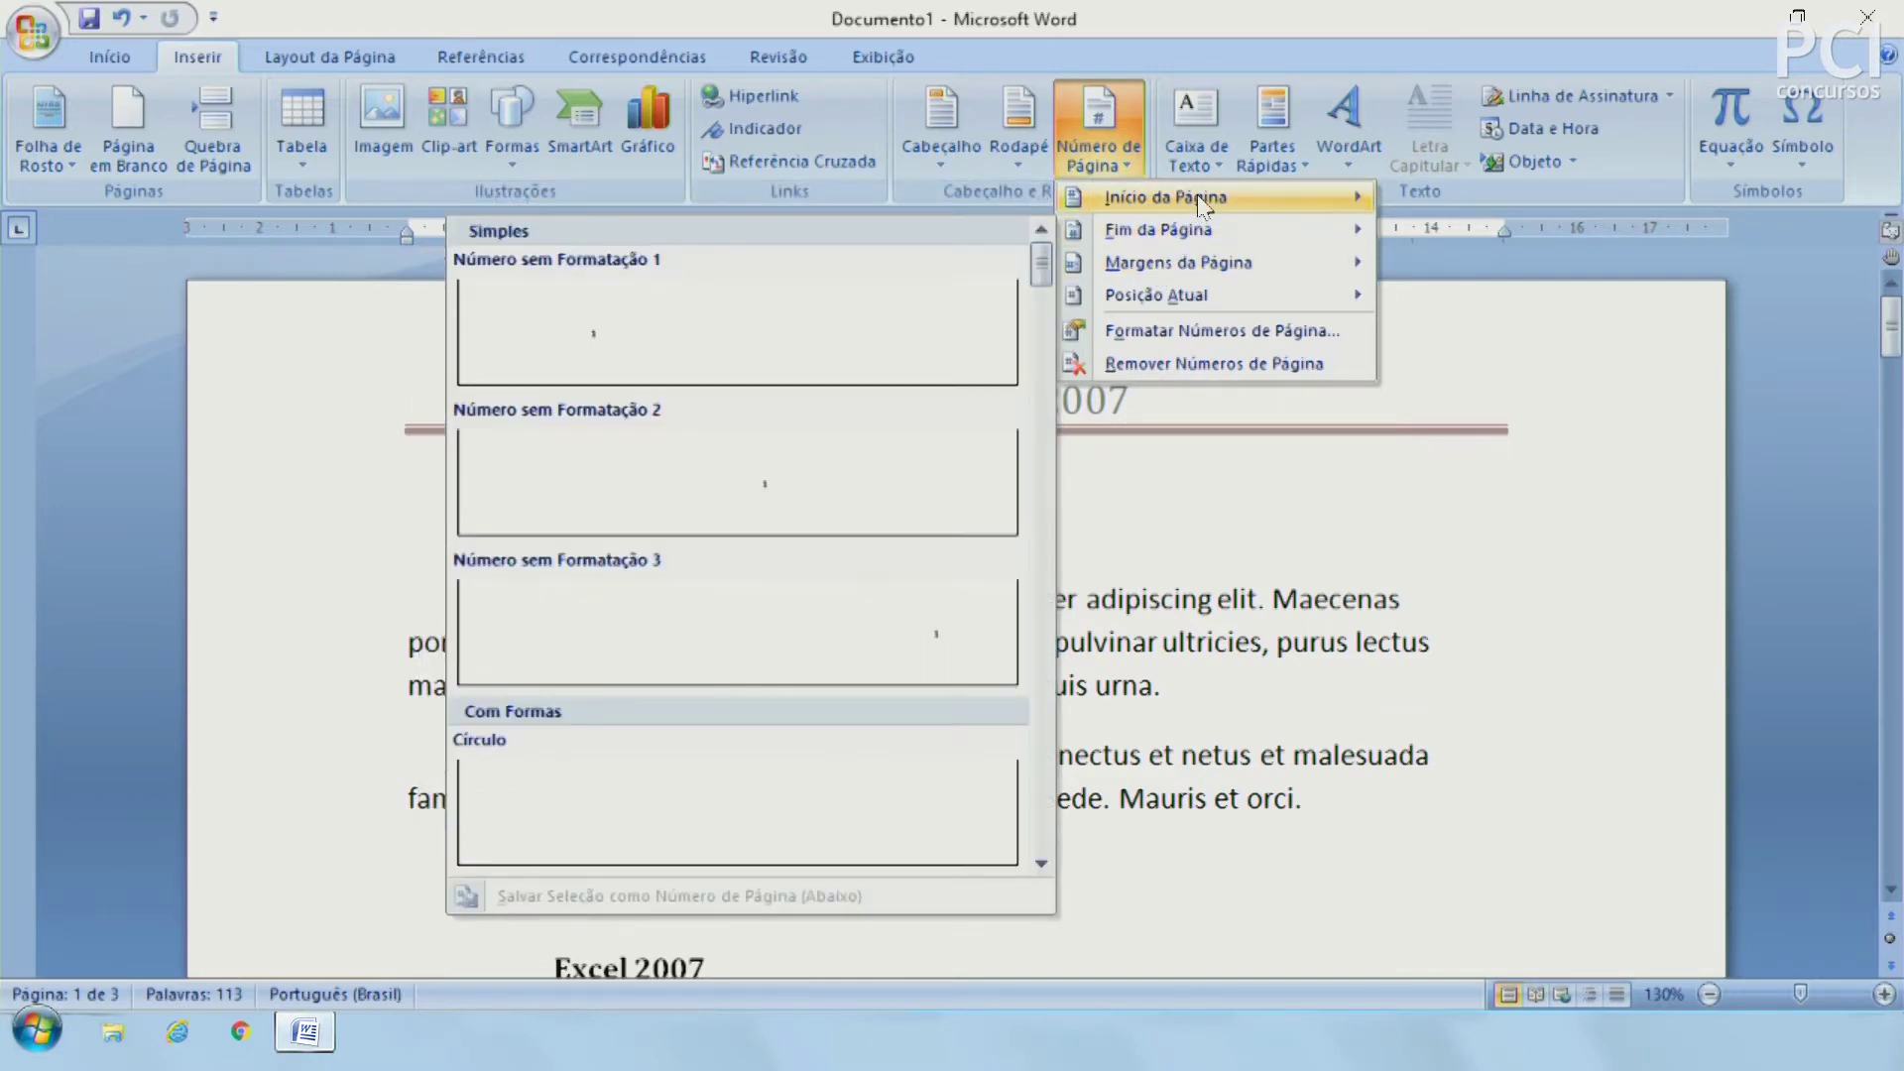
left_click(901, 574)
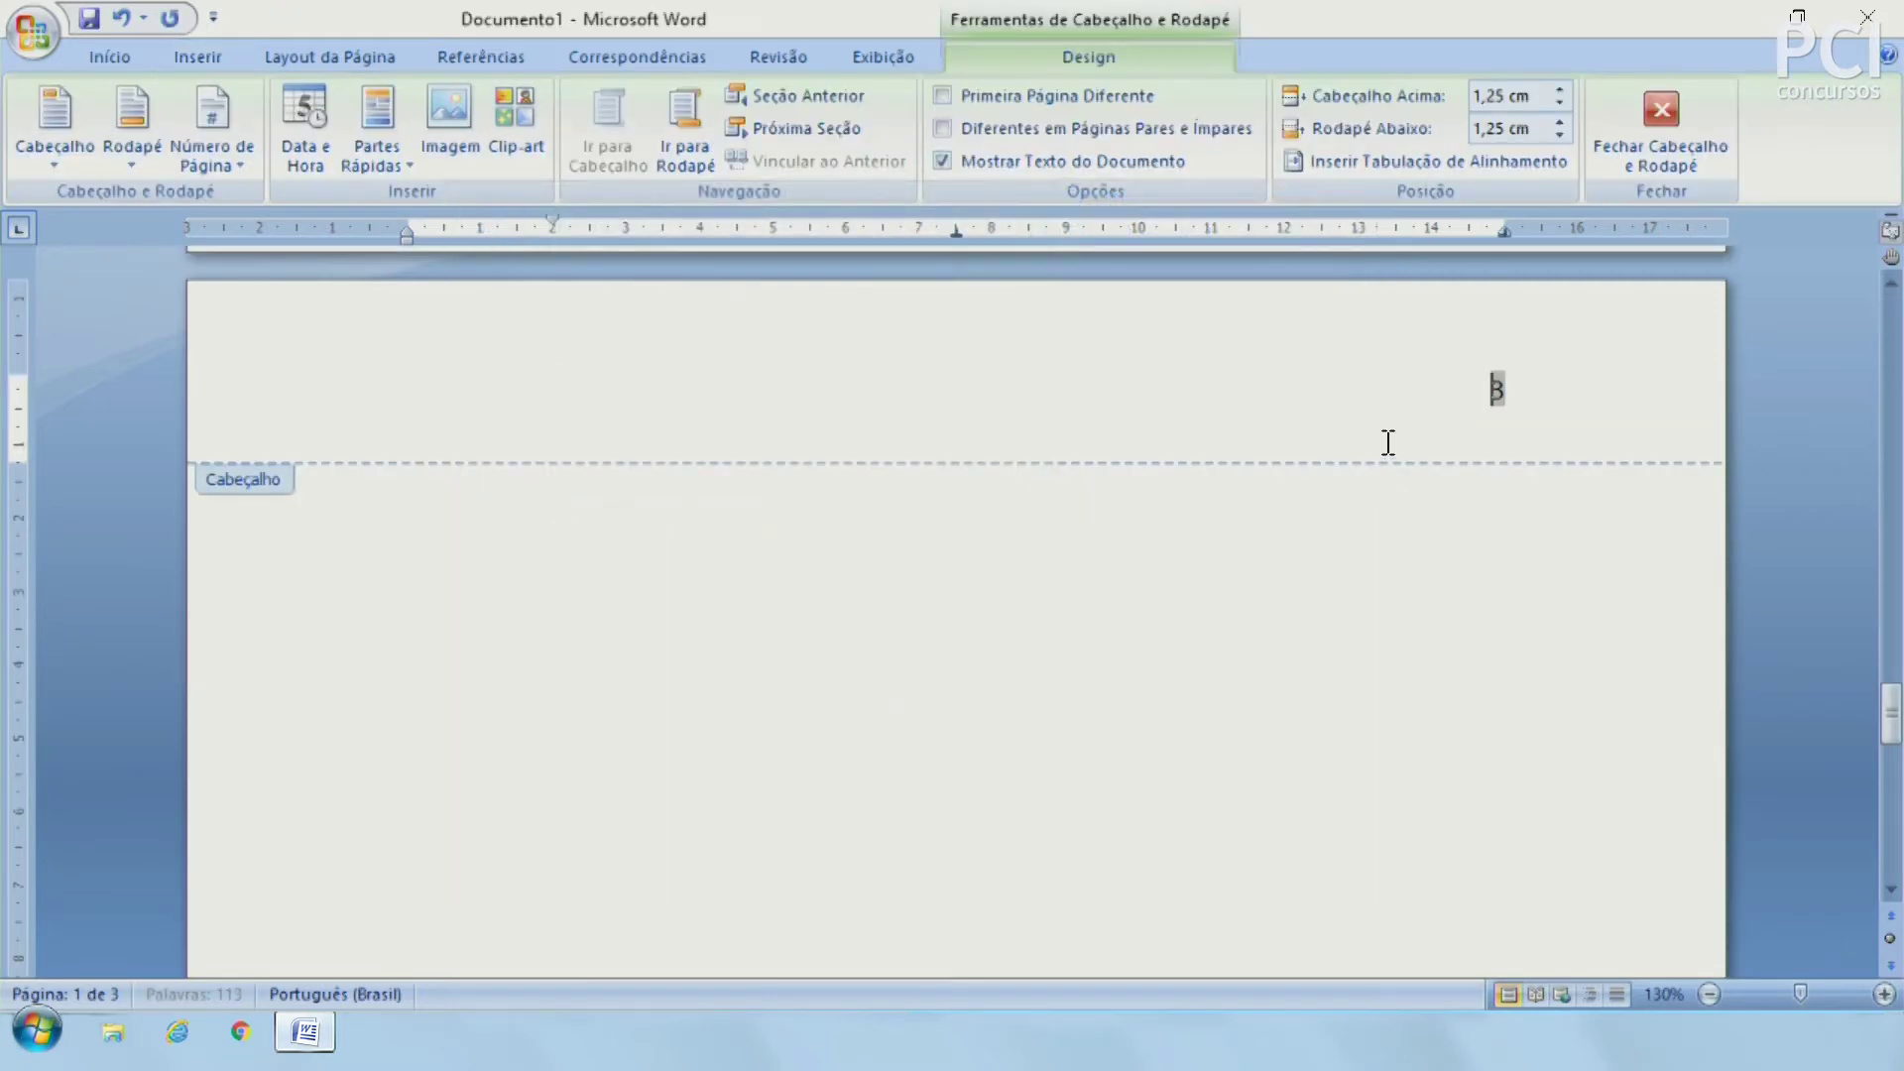
double_click(1416, 606)
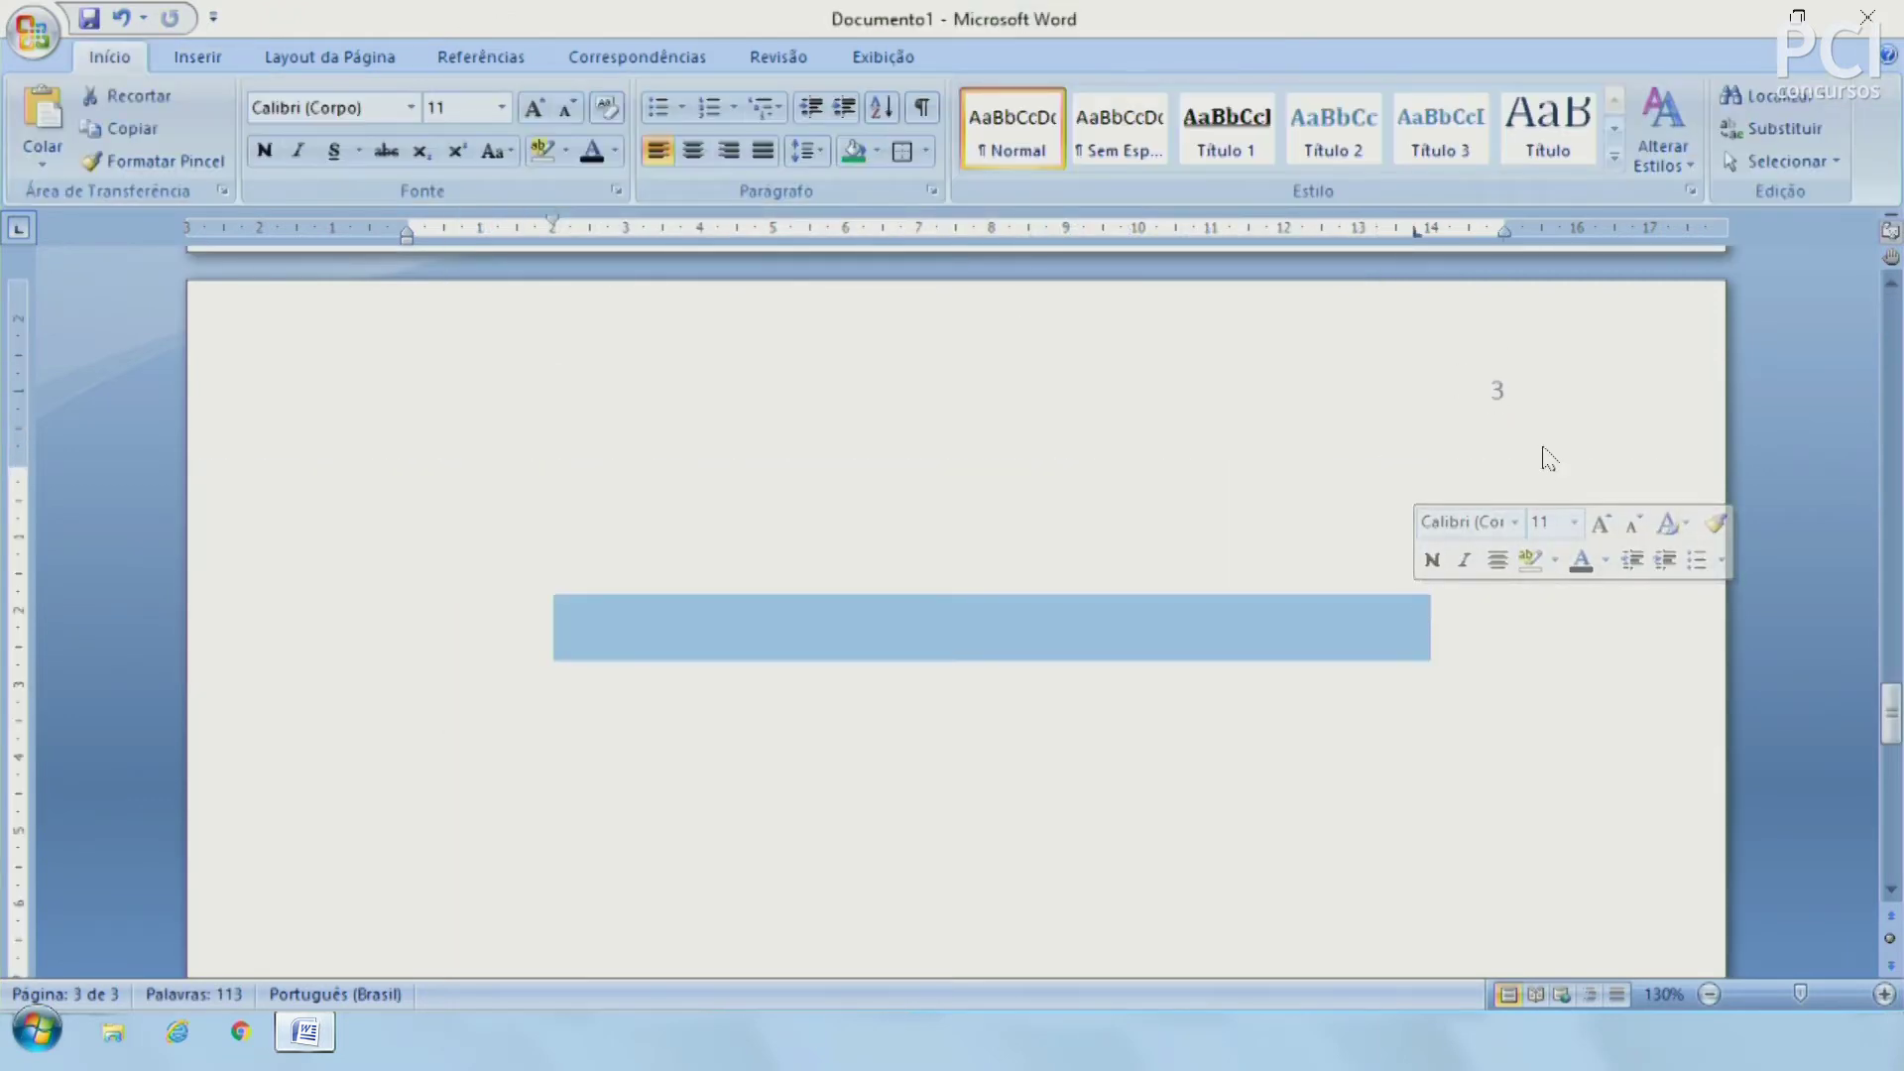
left_click(1479, 454)
Step: Scroll back to page 1 and open the Caixa de Texto gallery on Inserir
scroll(1472, 469, "up", 5)
scroll(1477, 472, "up", 5)
scroll(1493, 478, "up", 10)
scroll(1510, 488, "up", 5)
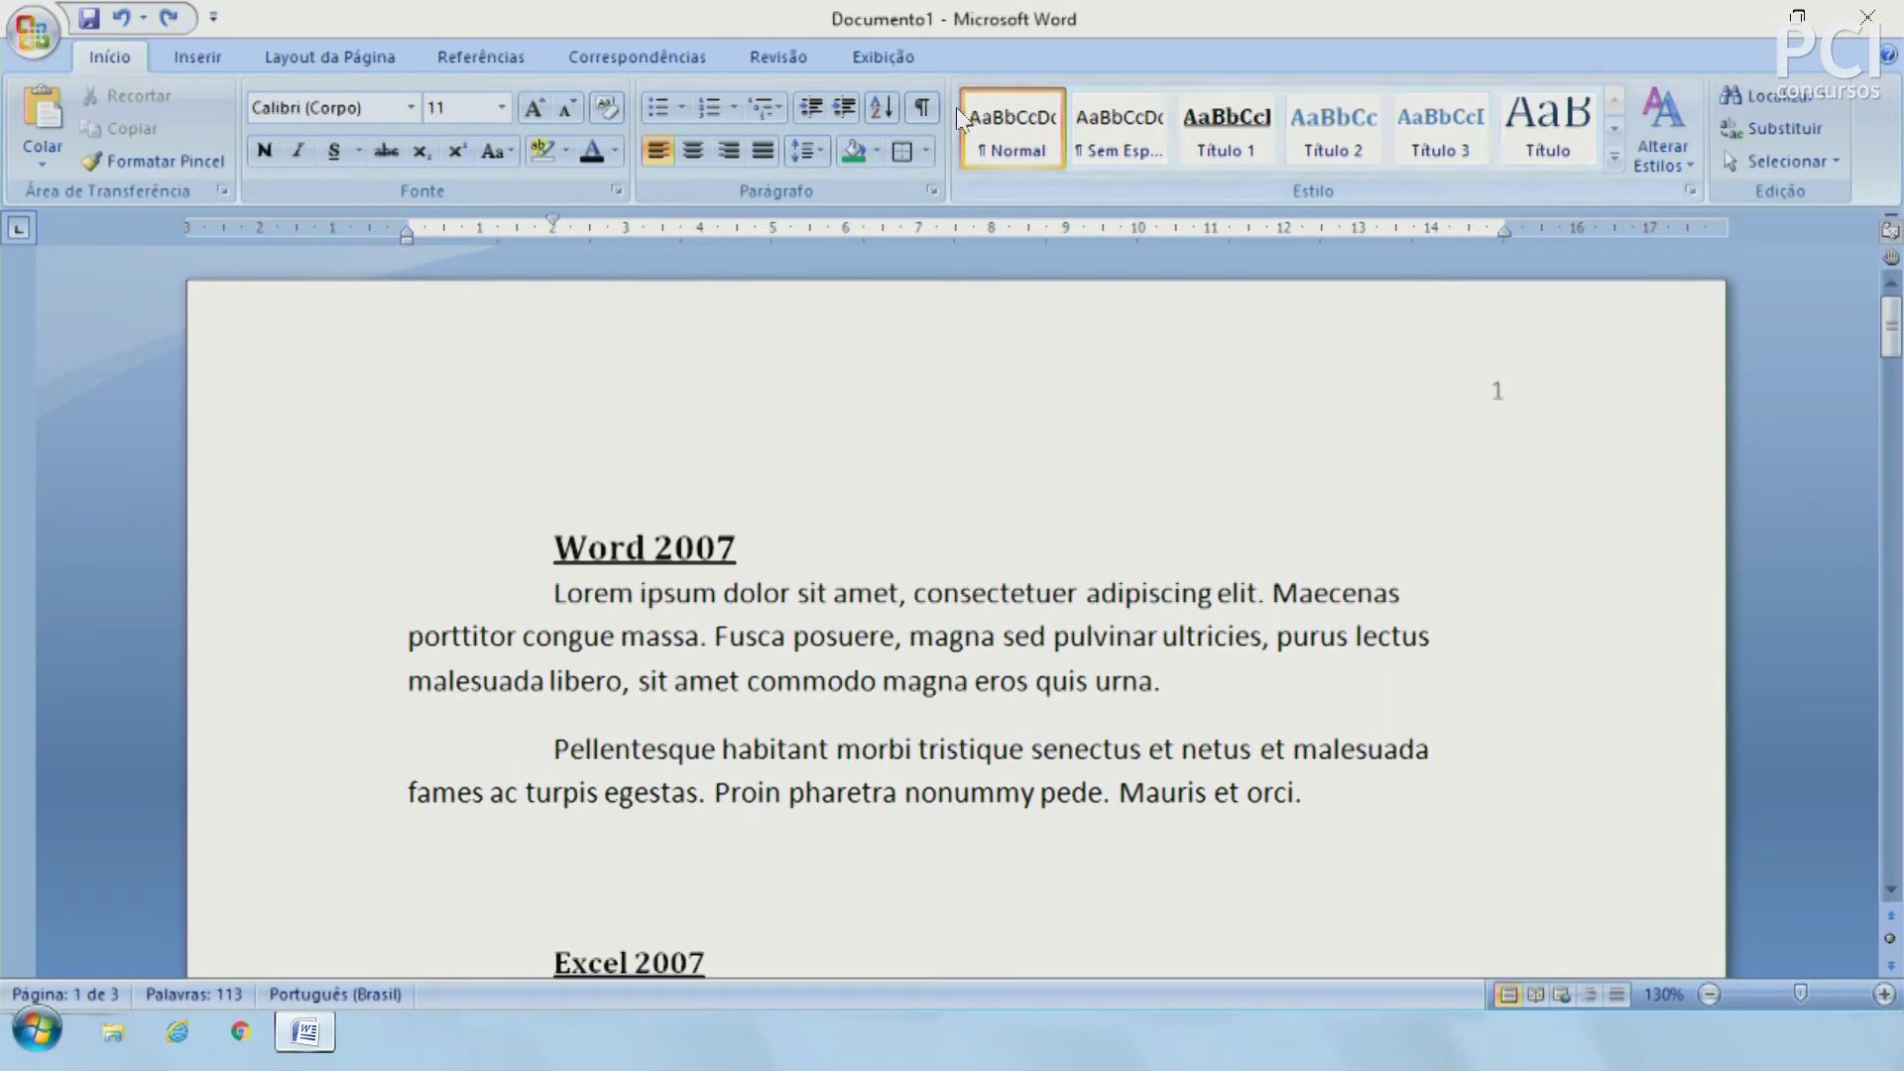
left_click(198, 57)
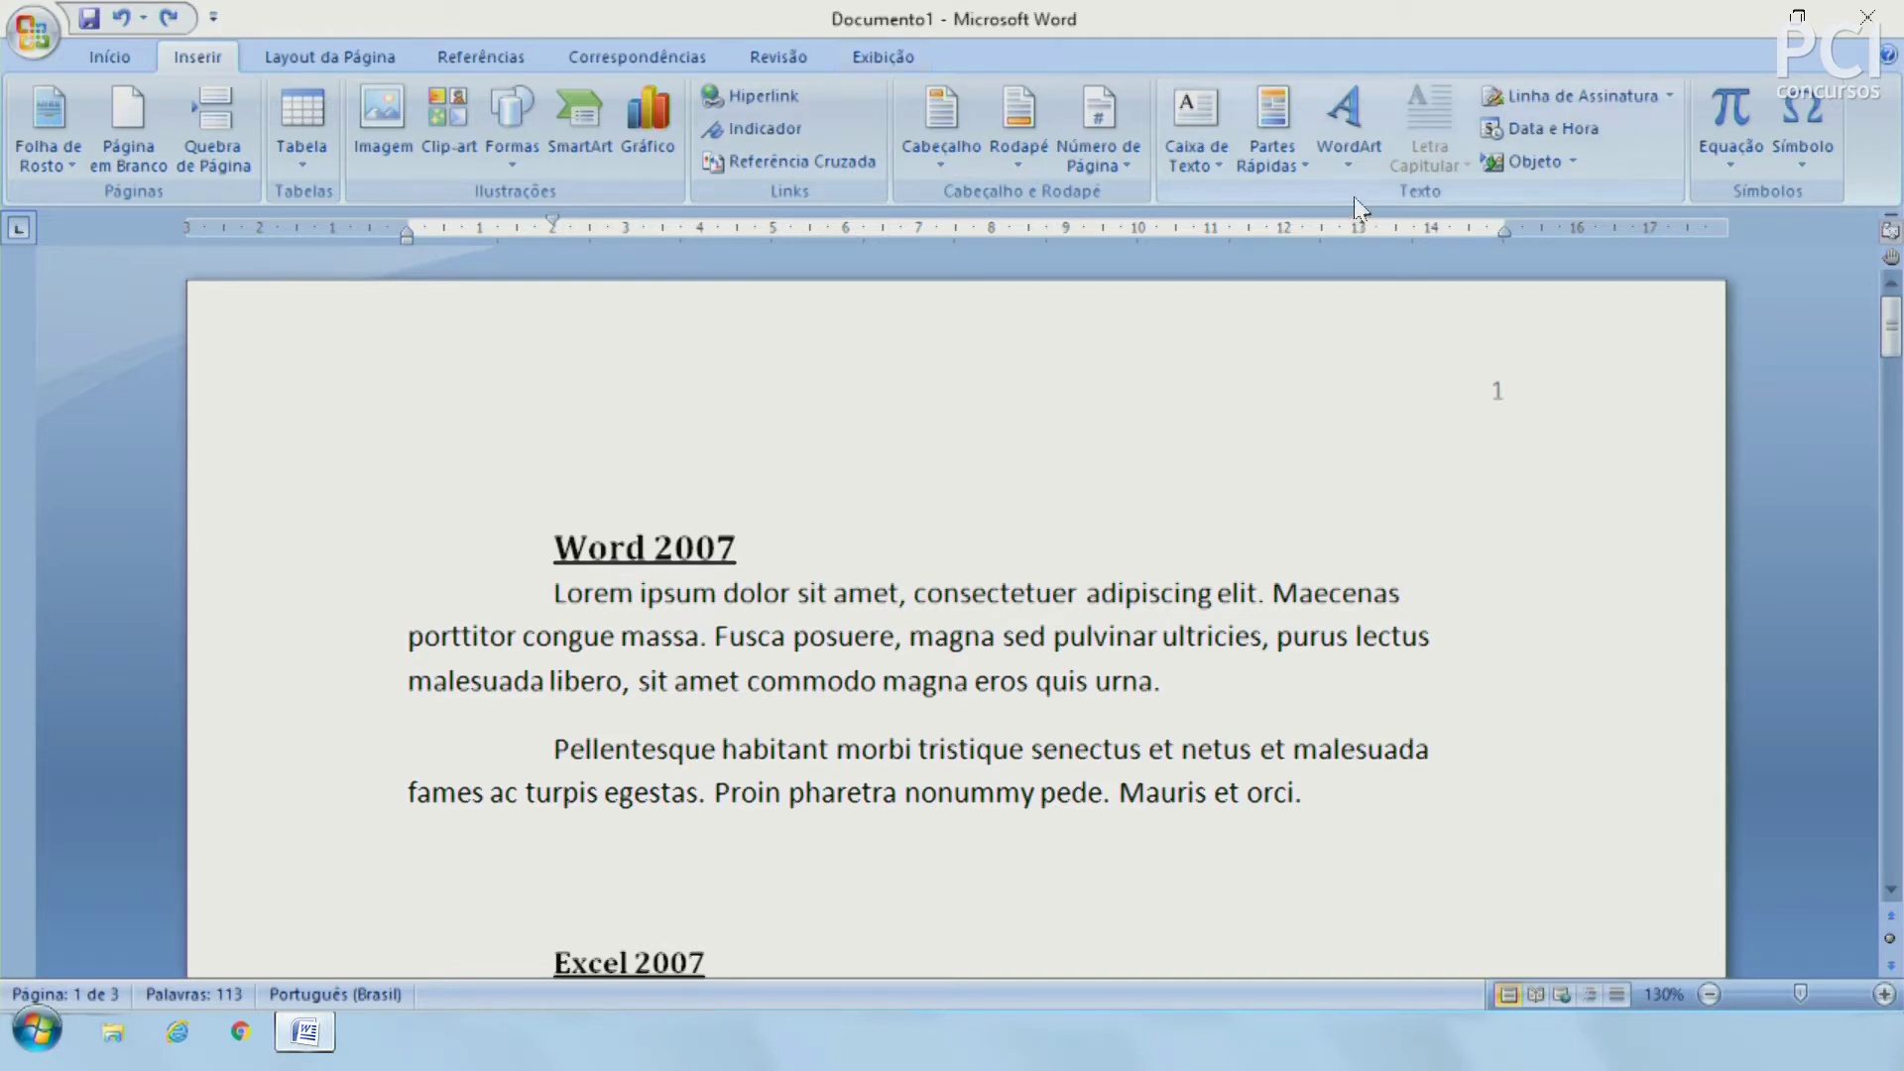
left_click(1188, 160)
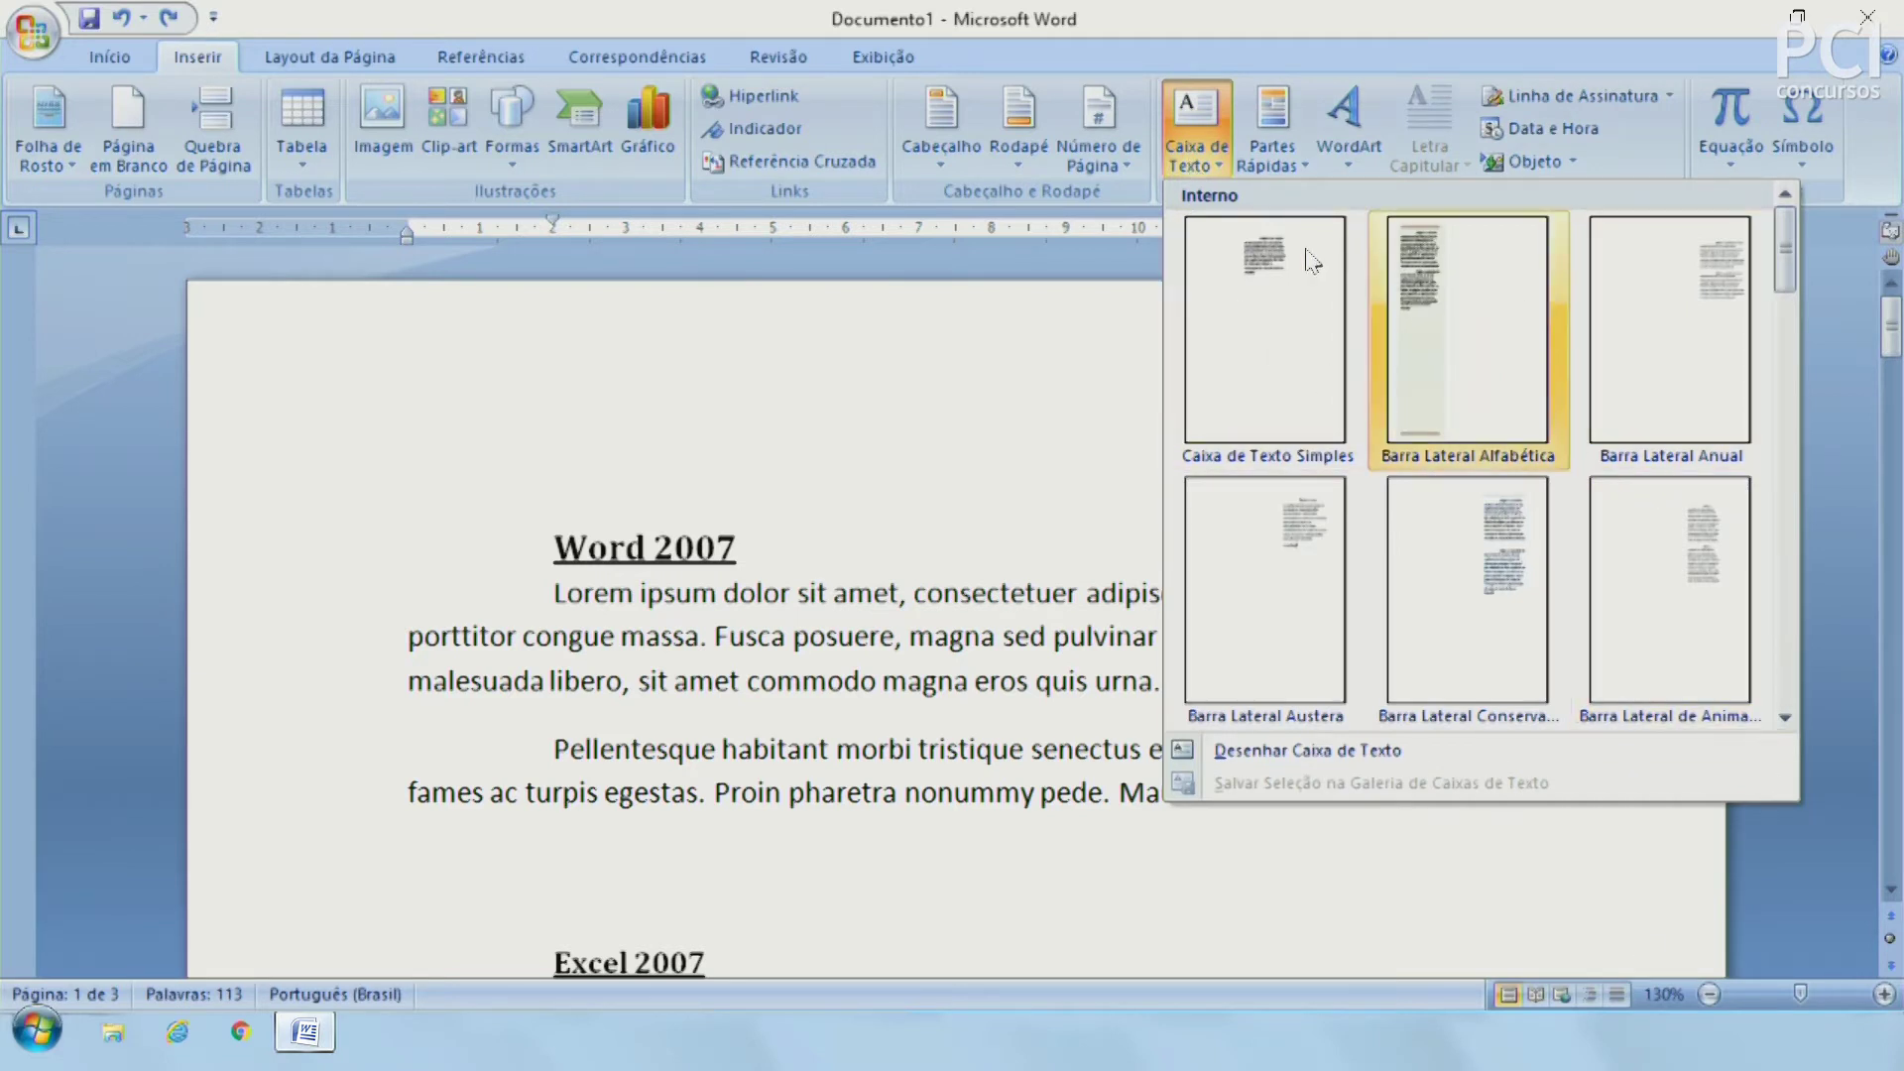
Step: Insert a simple text box with sample text and drag it lower and left
left_click(1293, 361)
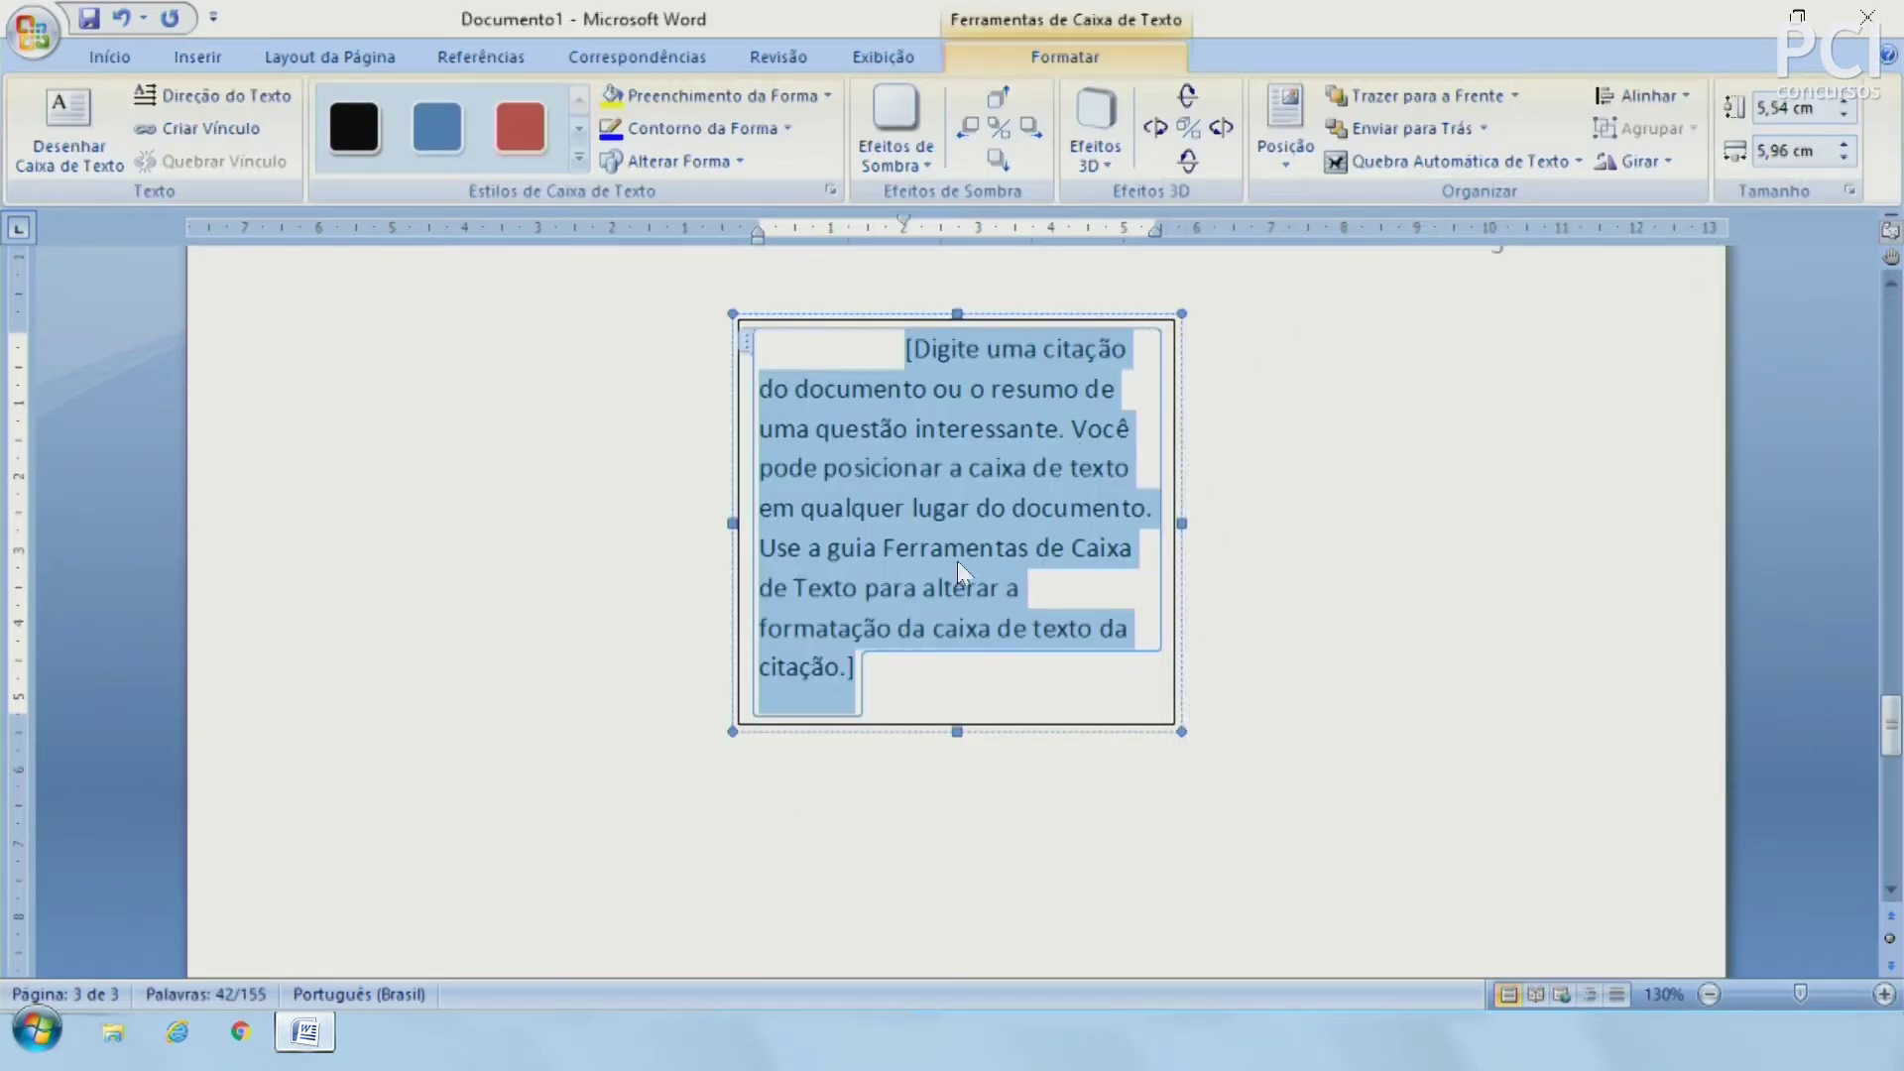
type("dsakfjhlskdajf")
left_click(1071, 848)
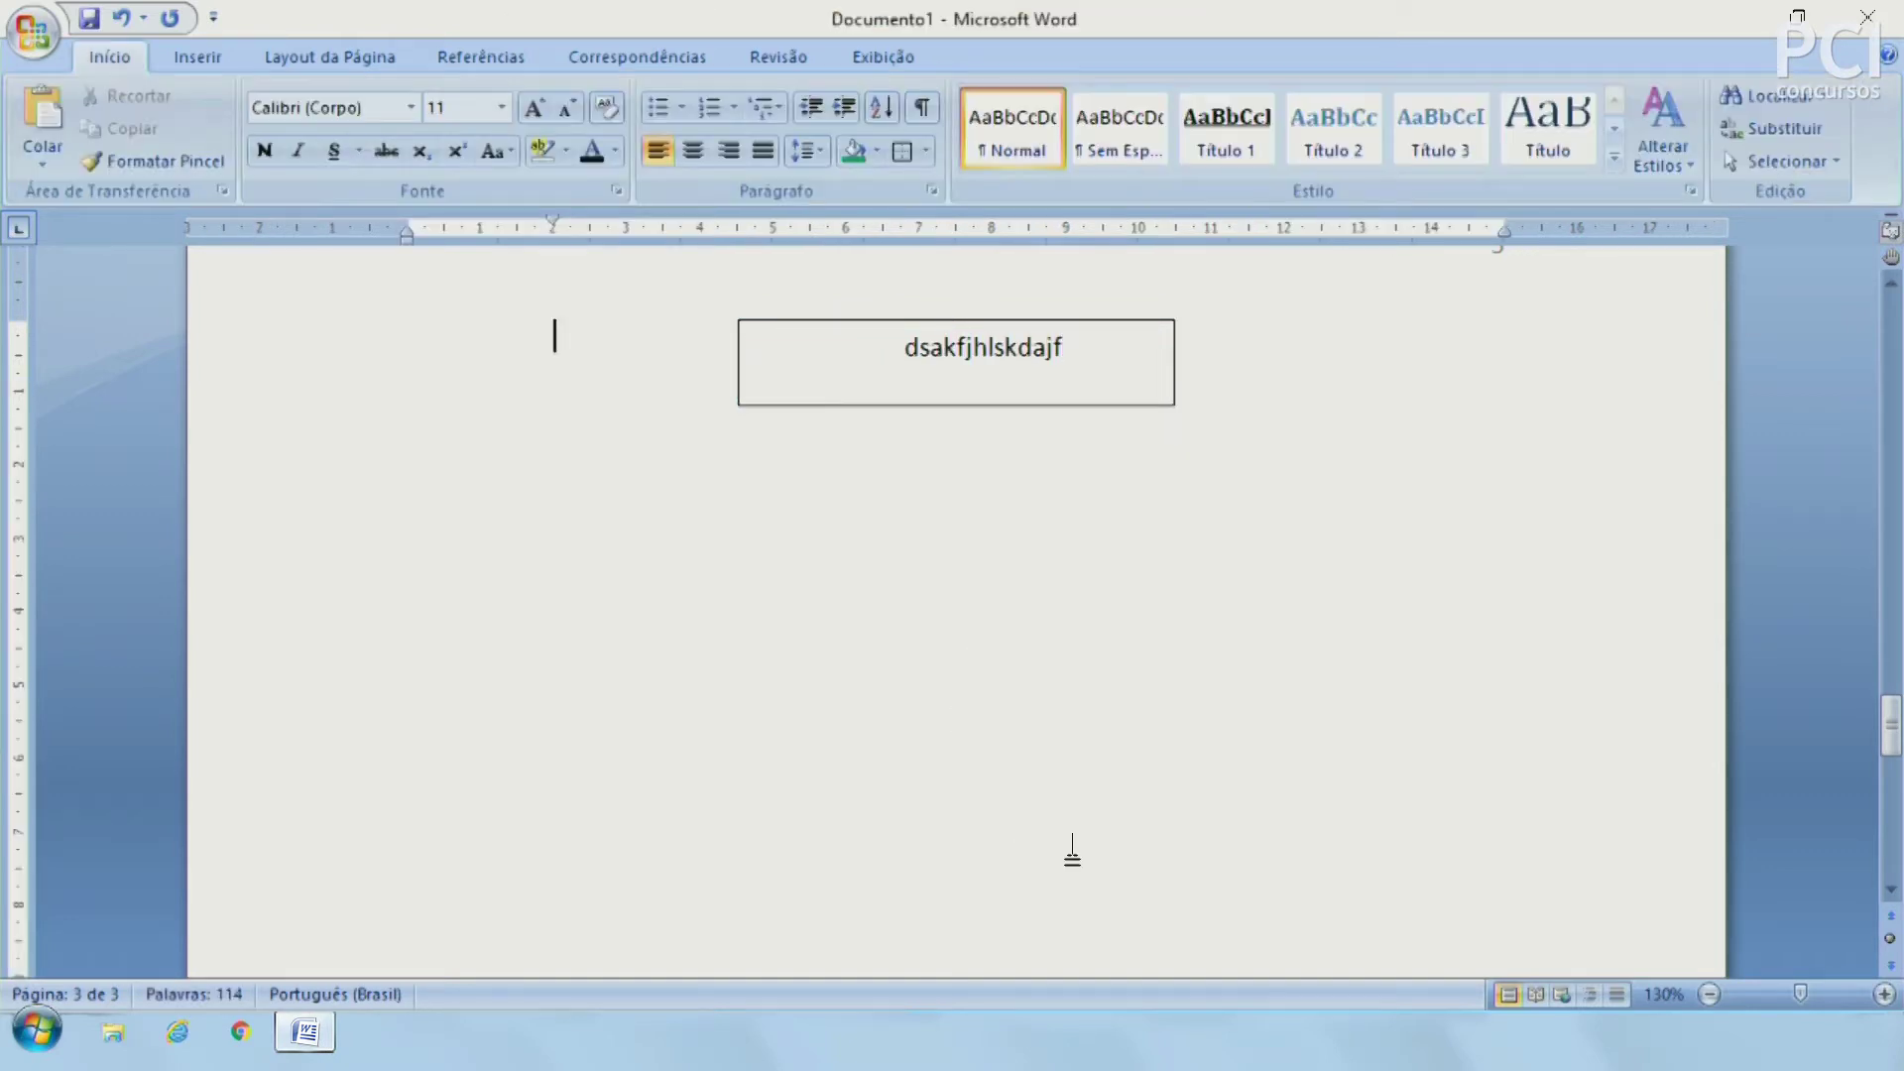
left_click(1168, 369)
mouse_move(1137, 406)
left_mouse_down()
mouse_move(1552, 543)
mouse_move(899, 667)
left_mouse_up()
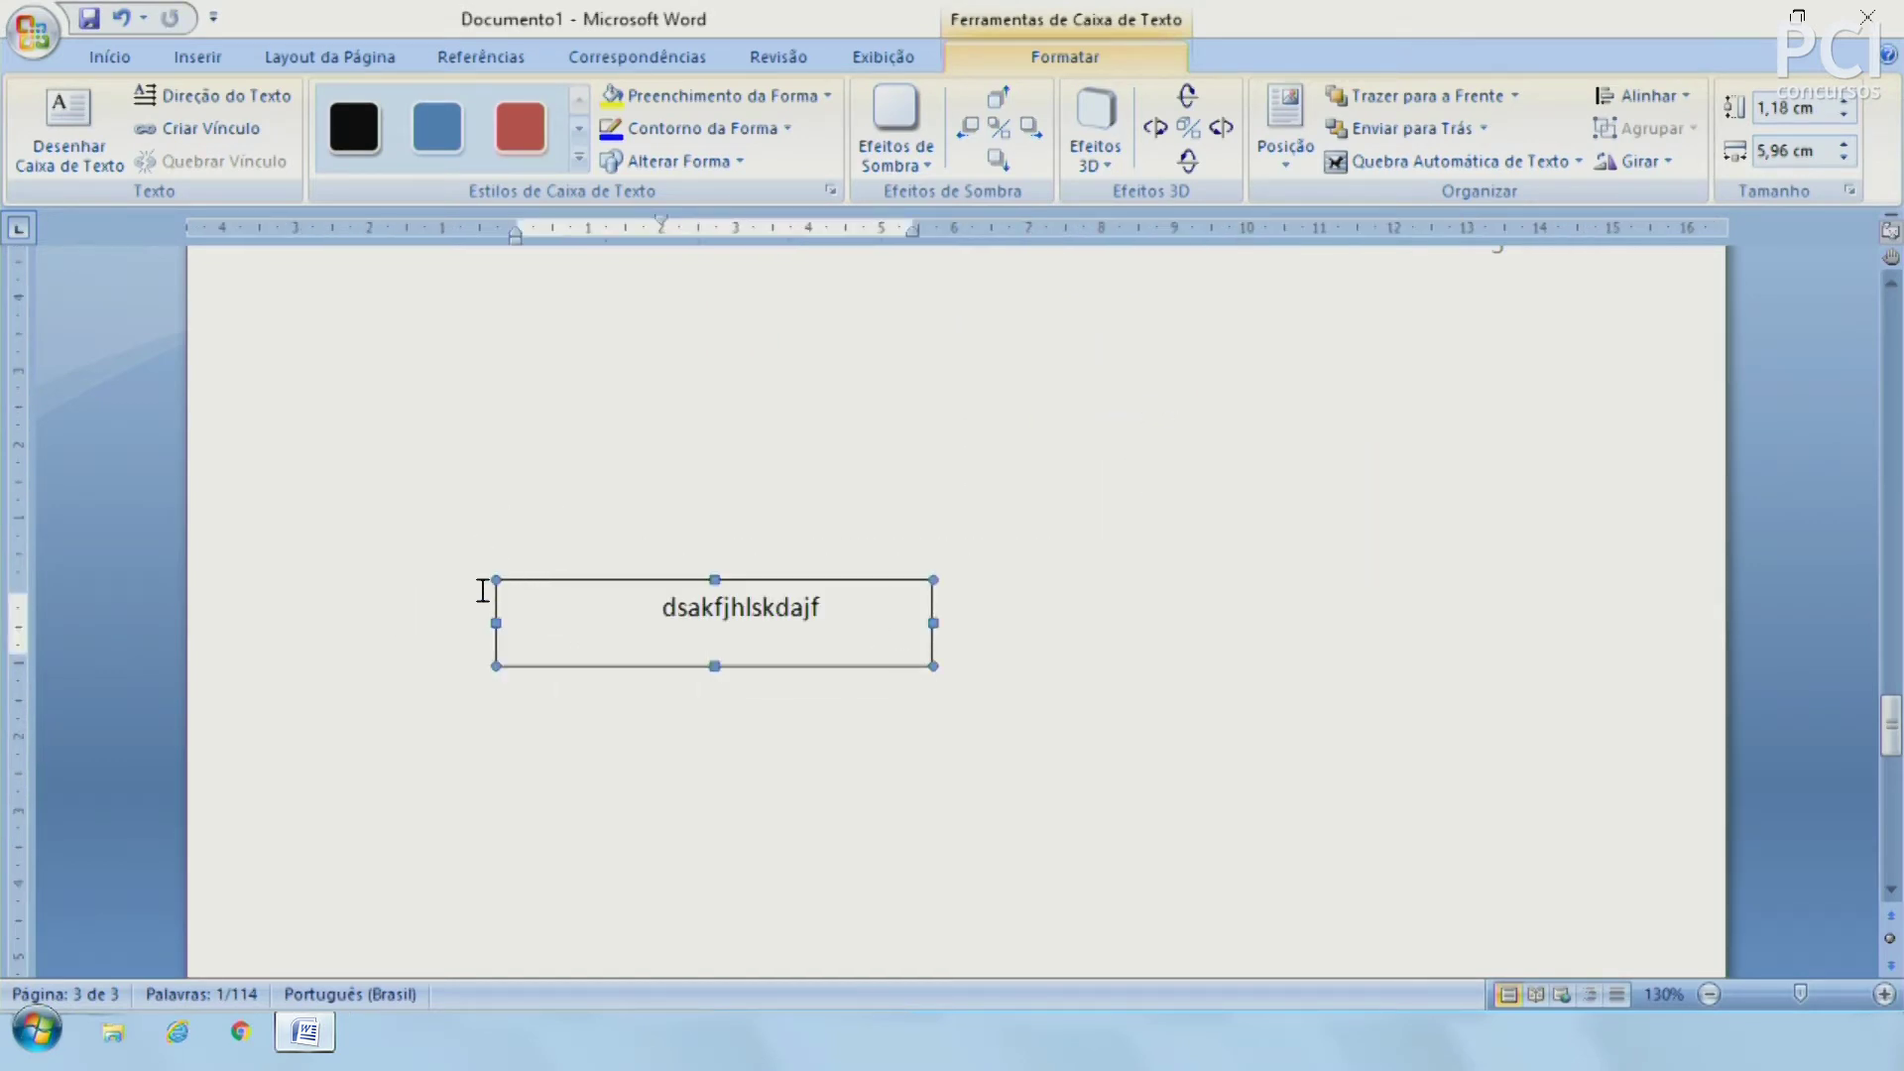
Step: Give the text box a red fill style, then delete the whole box
left_click(520, 126)
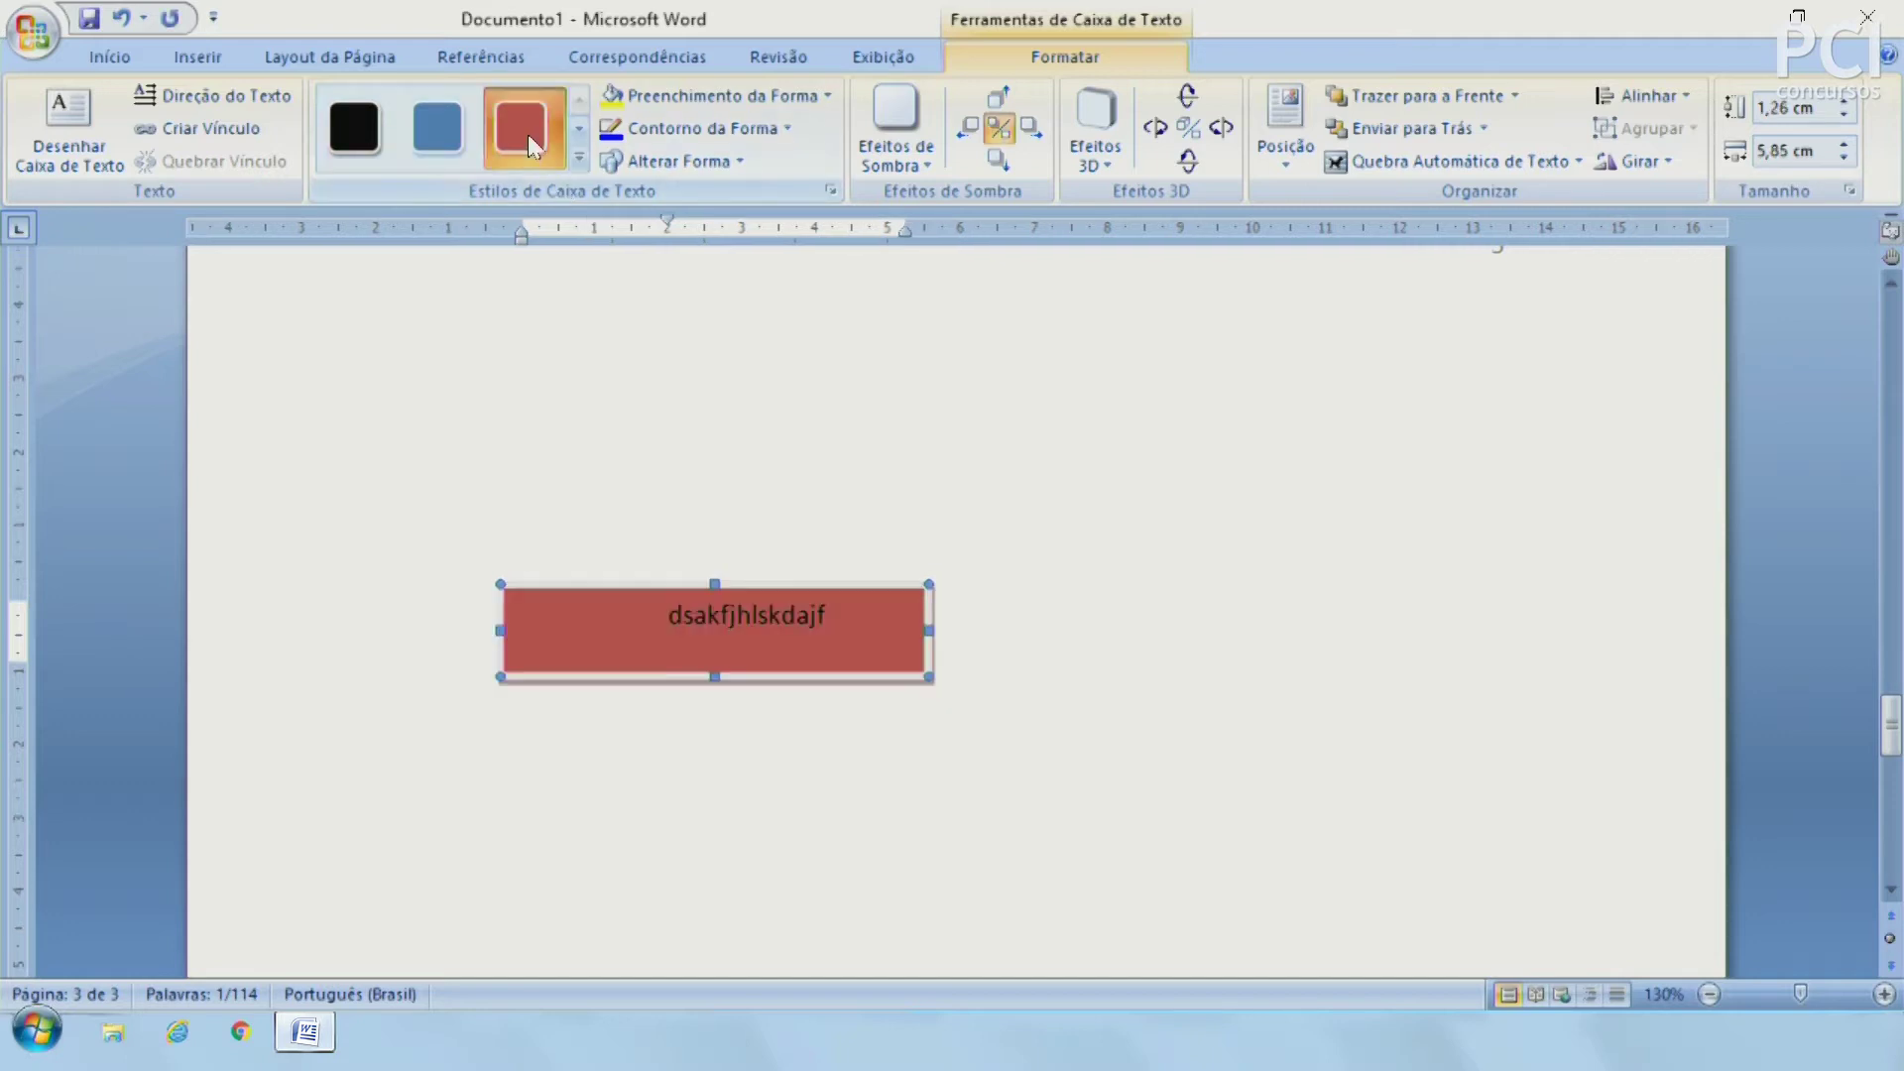
left_click(1379, 718)
left_click(847, 663)
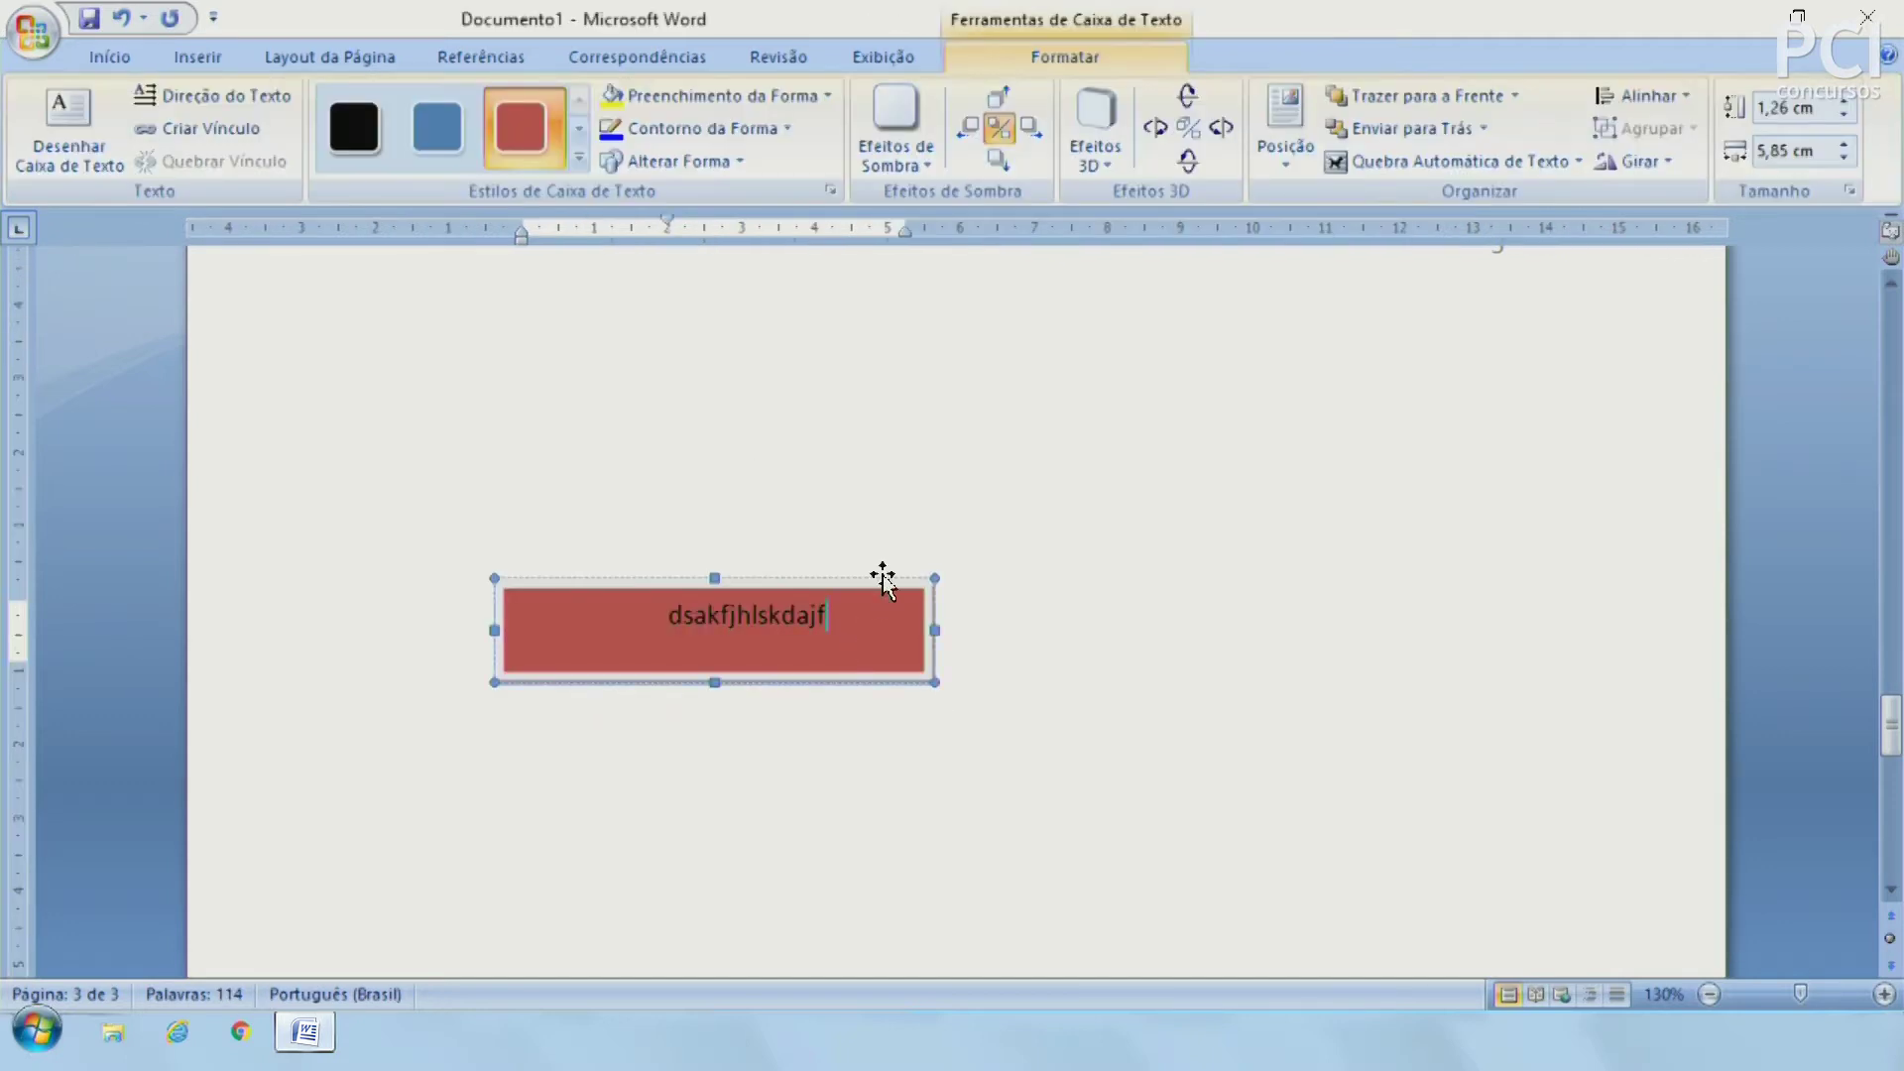
left_click(883, 575)
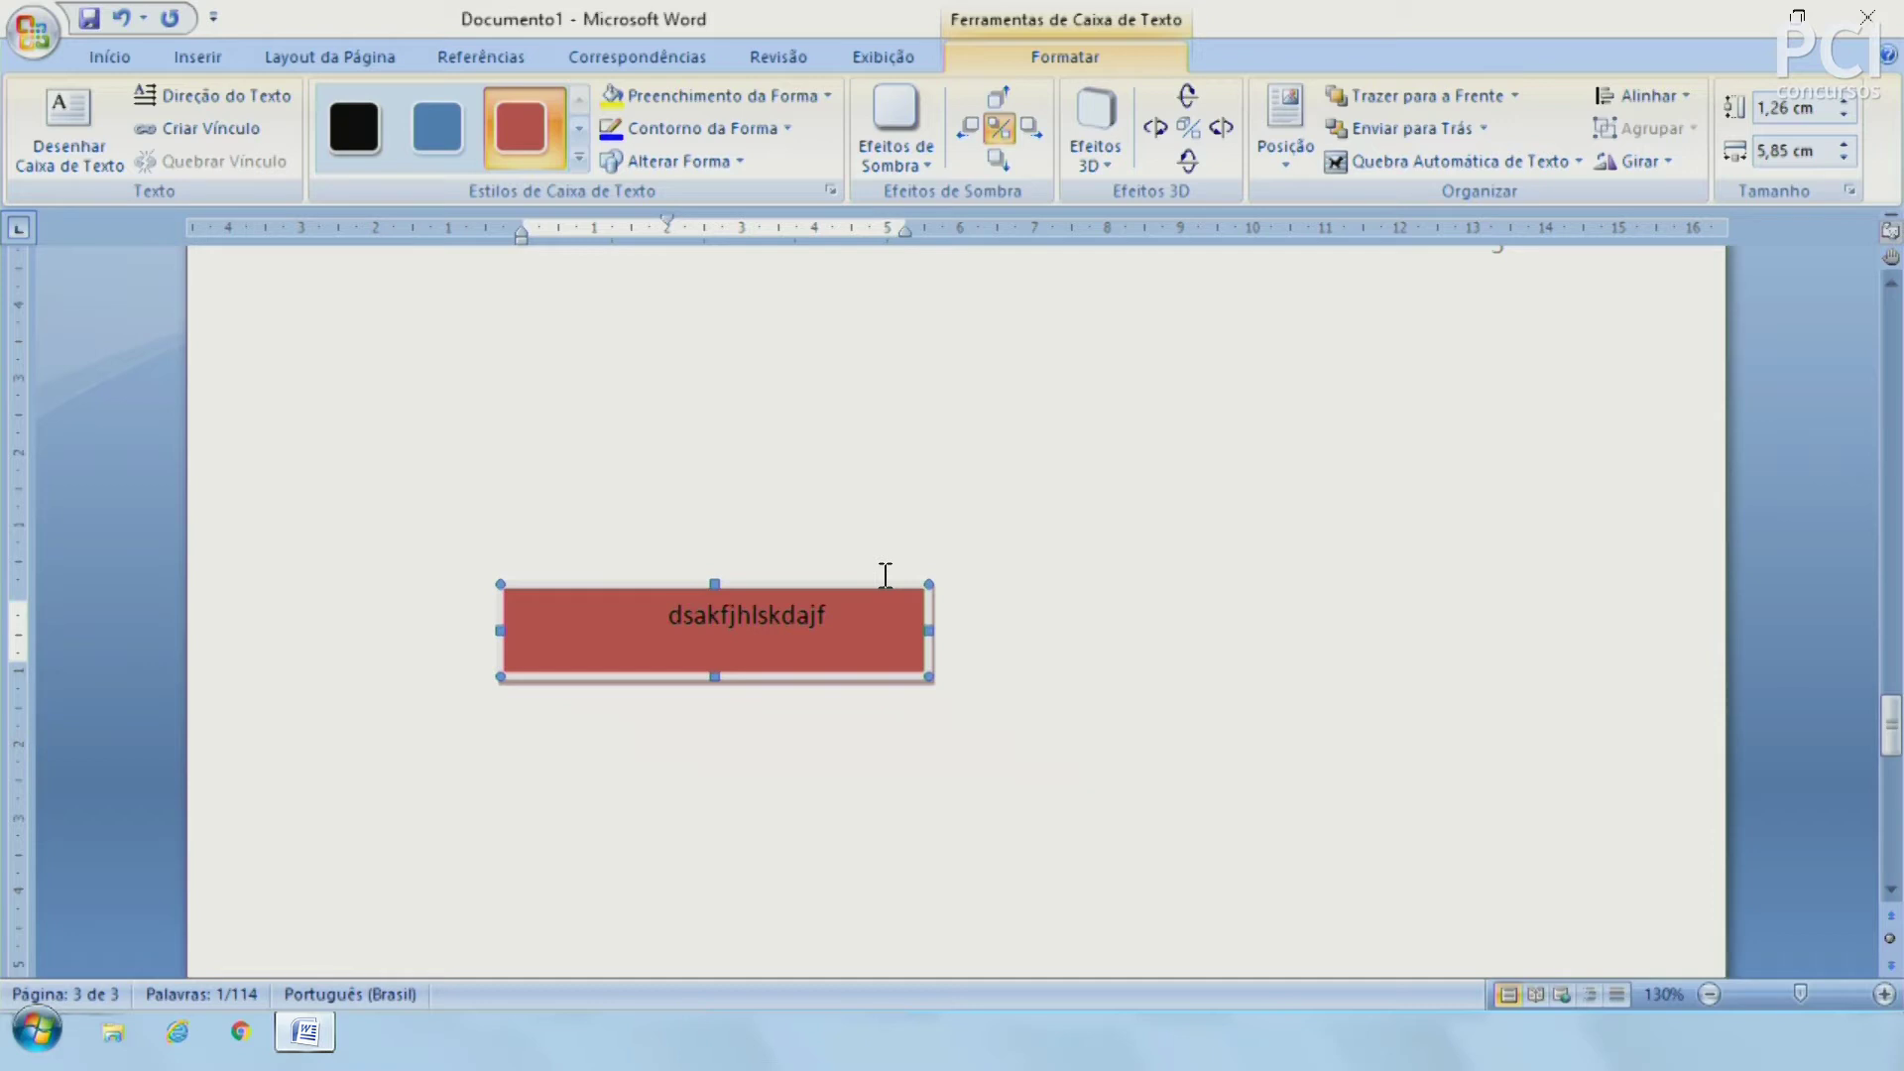
key("Delete")
left_click(1290, 133)
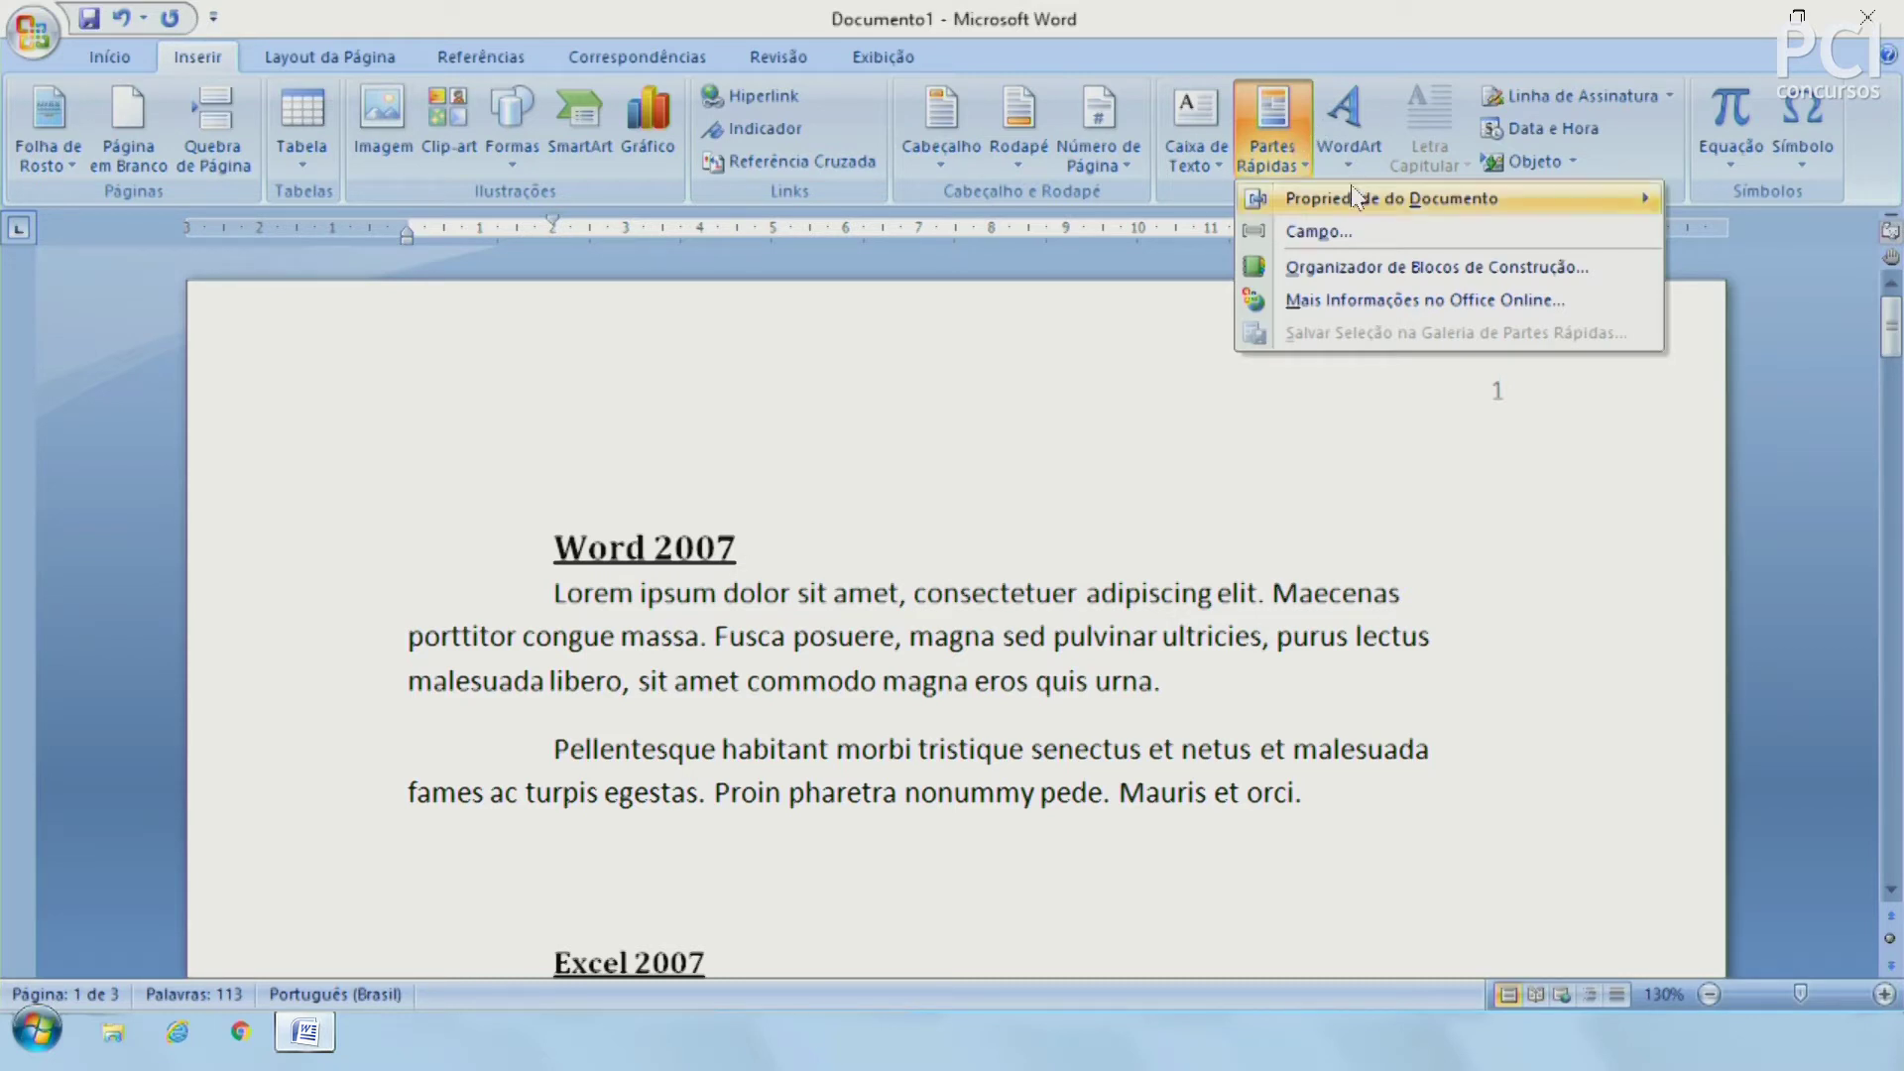
mouse_move(1390, 198)
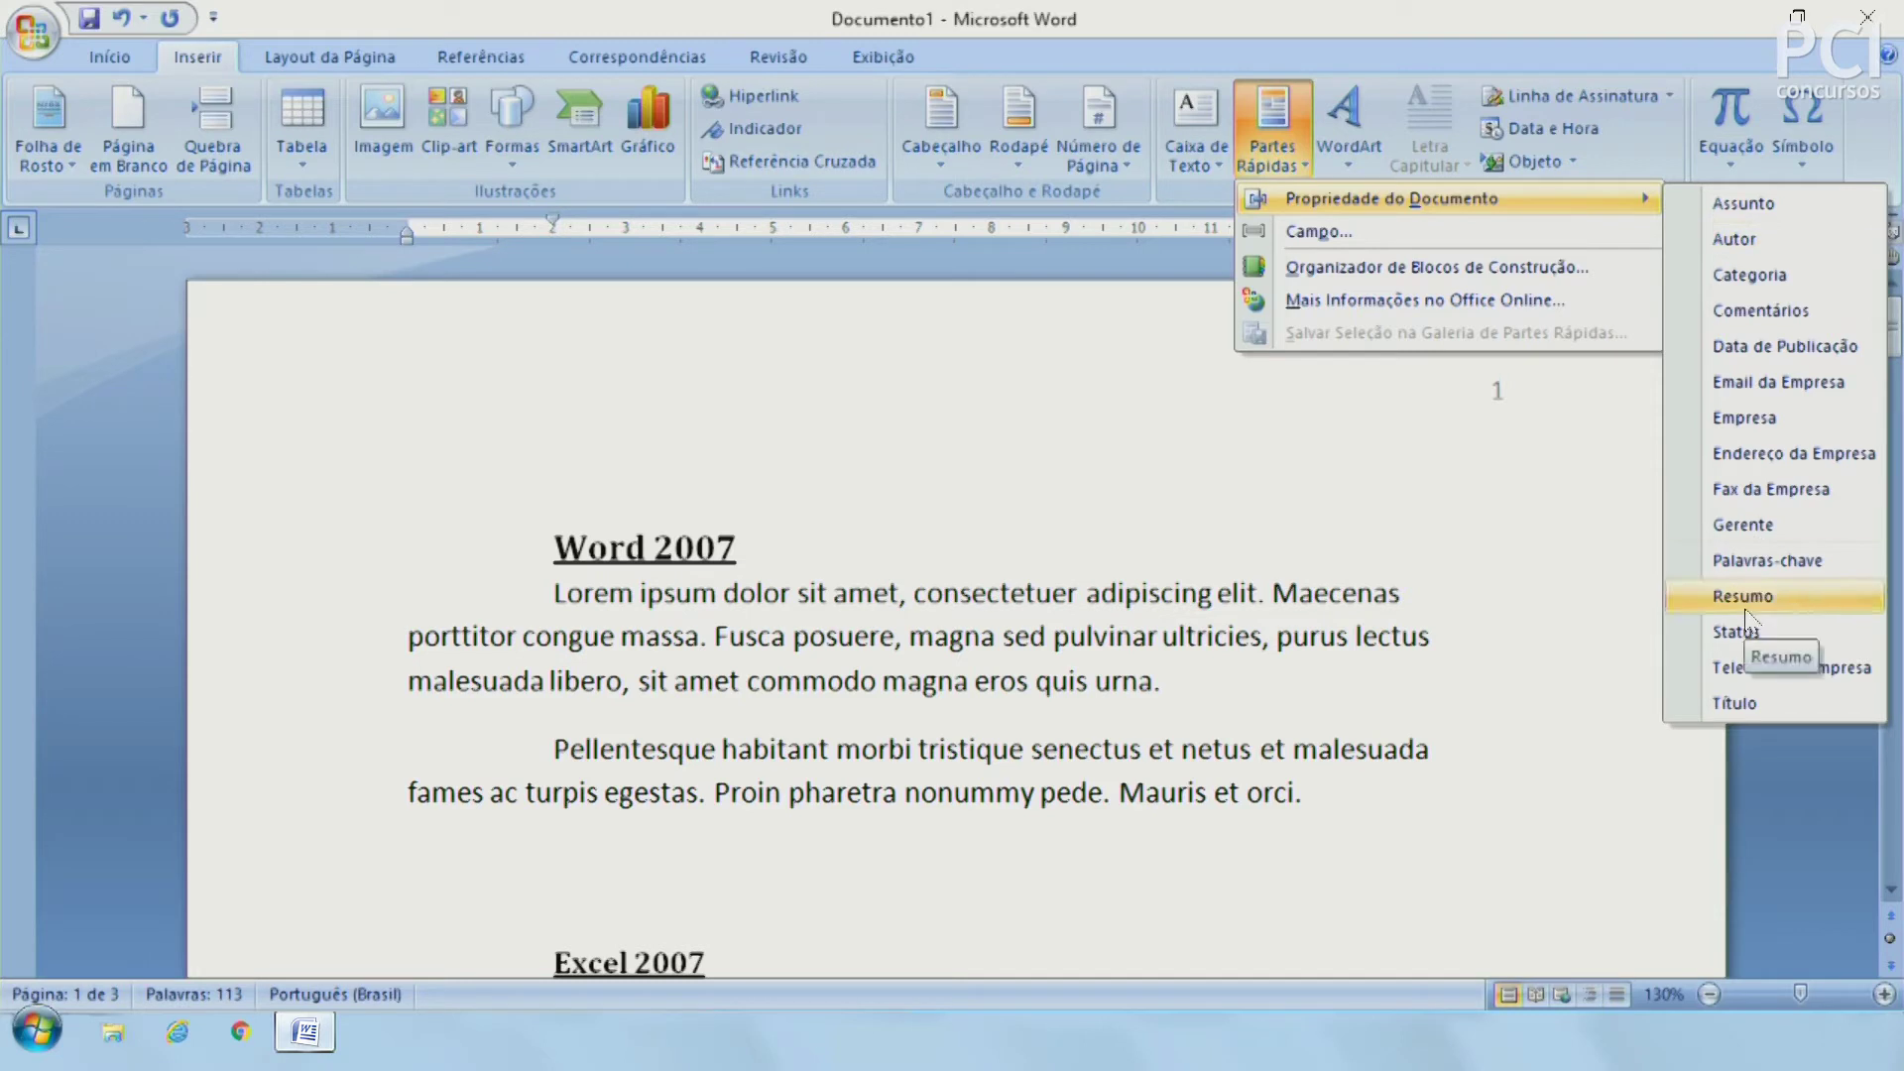
Step: Insert the document's Título property field from Partes Rápidas into the text
left_click(1722, 708)
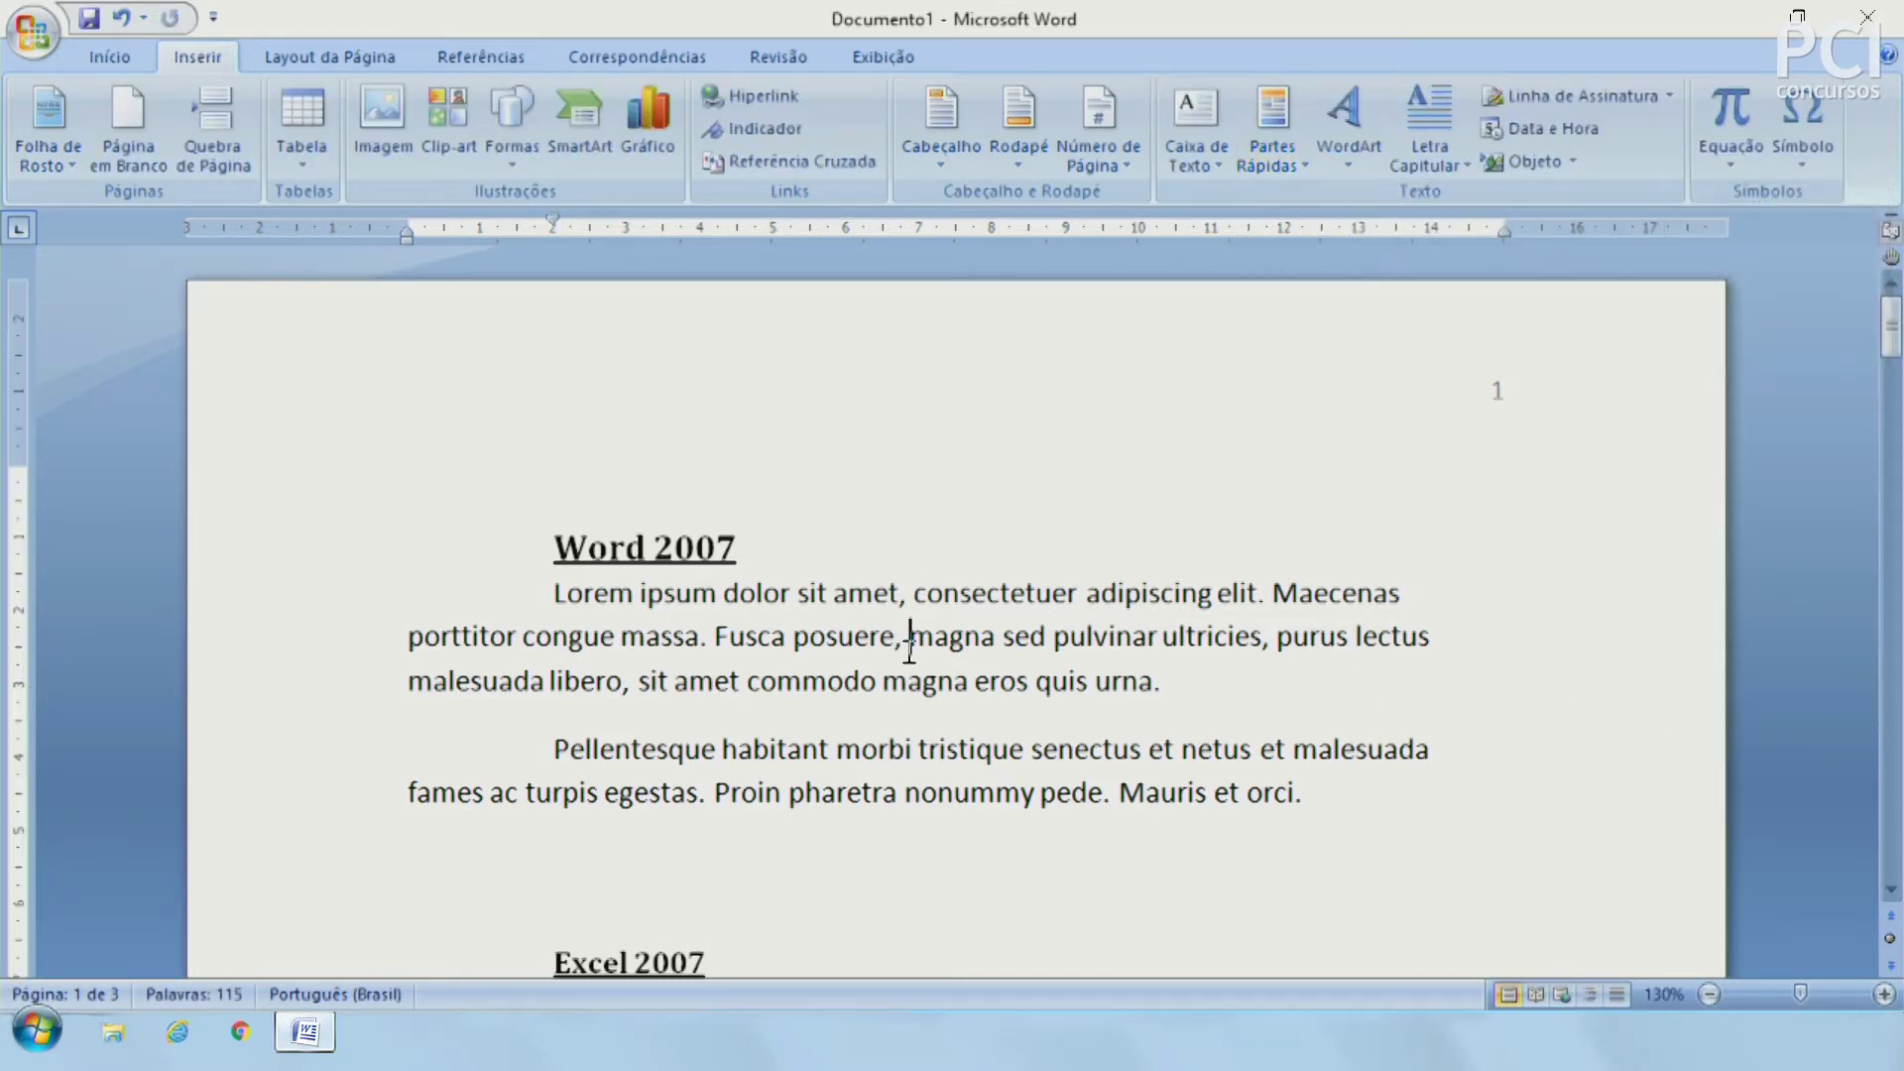
type("Word 2007")
left_click(1279, 168)
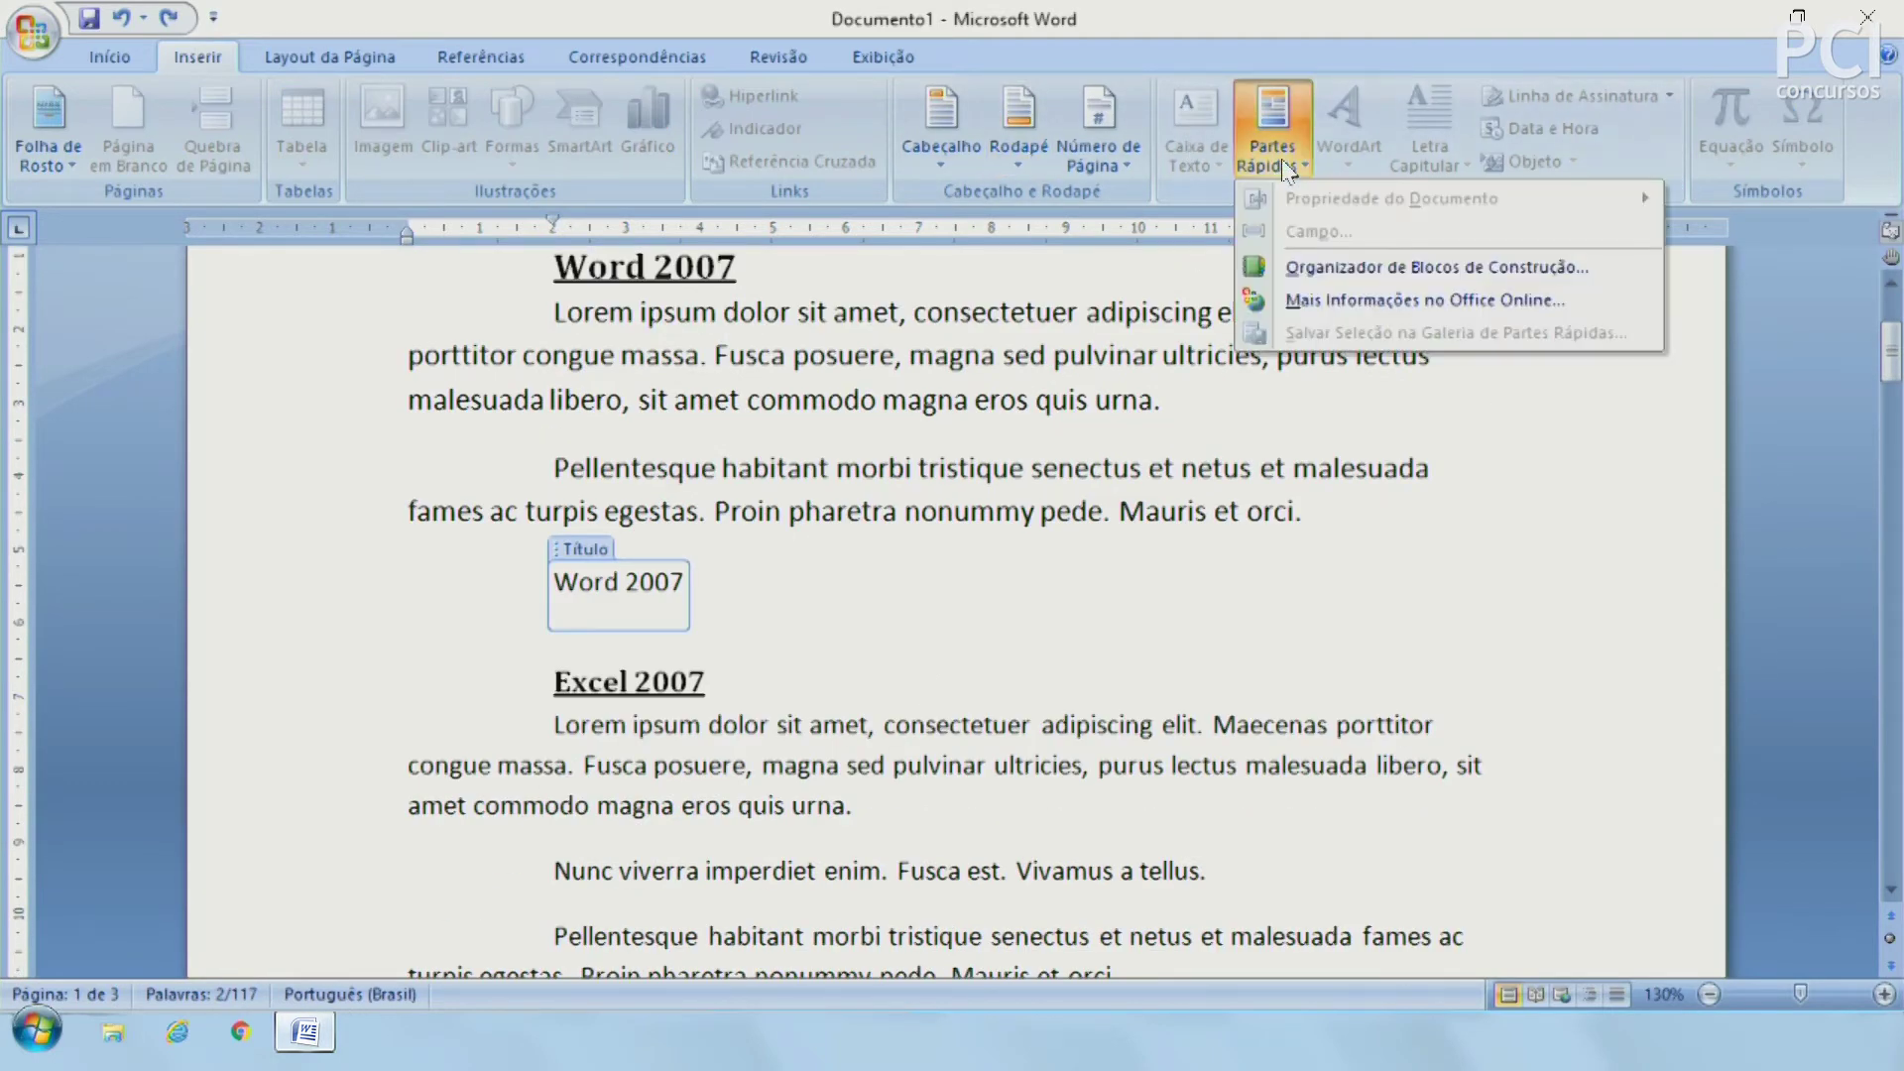
left_click(843, 548)
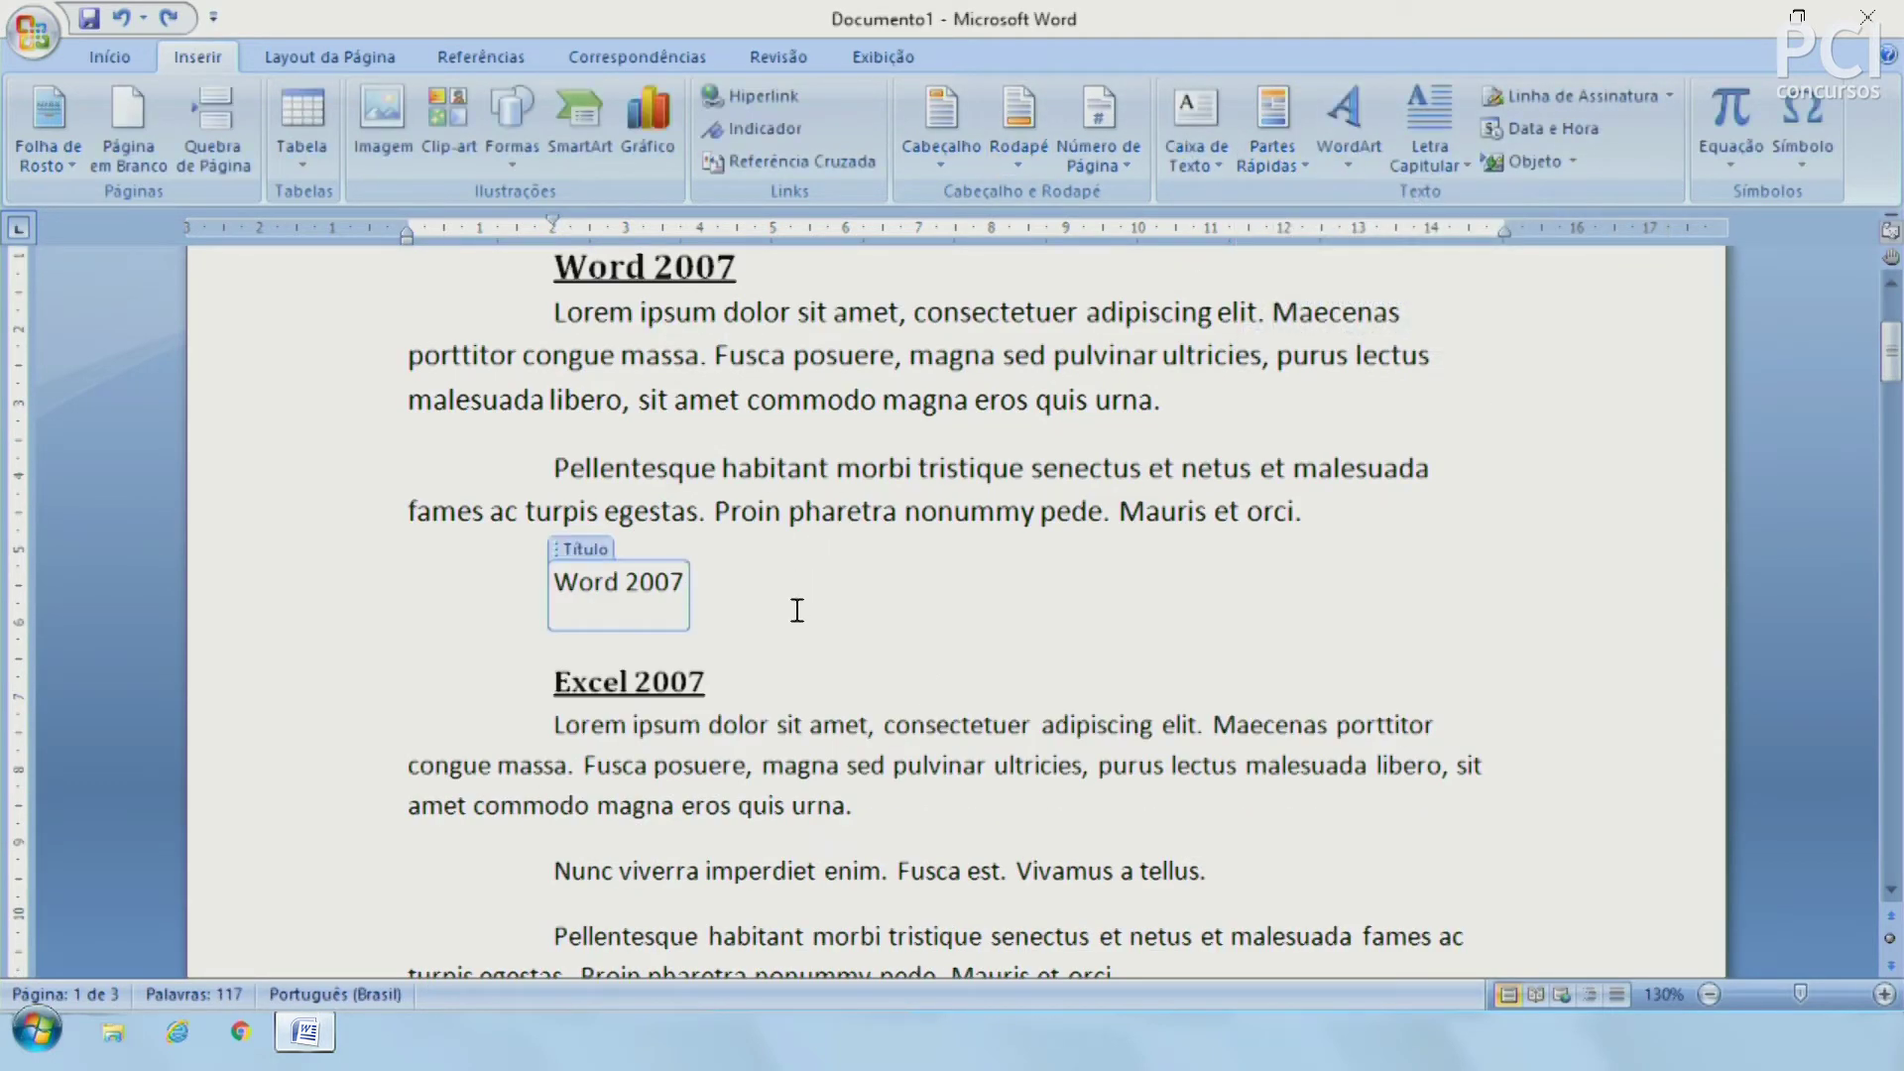
left_click(1275, 158)
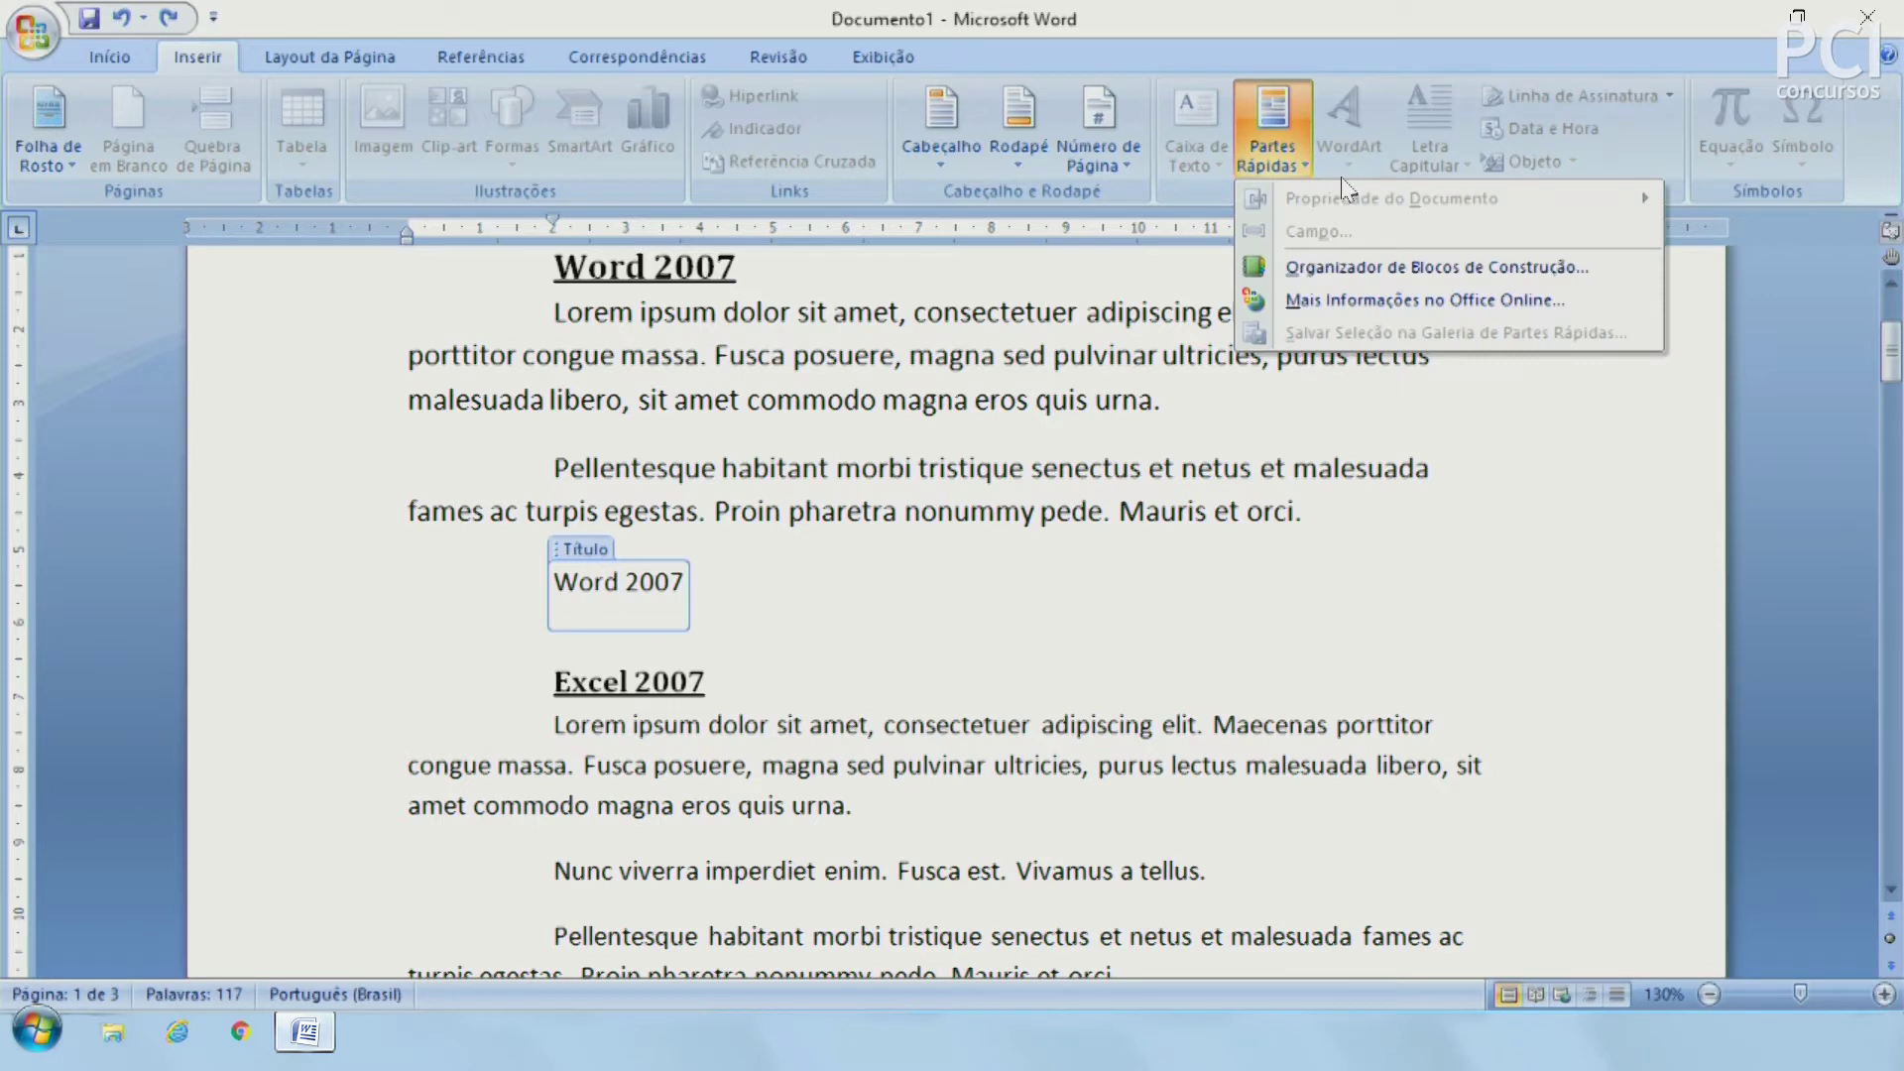
left_click(795, 651)
left_click(655, 640)
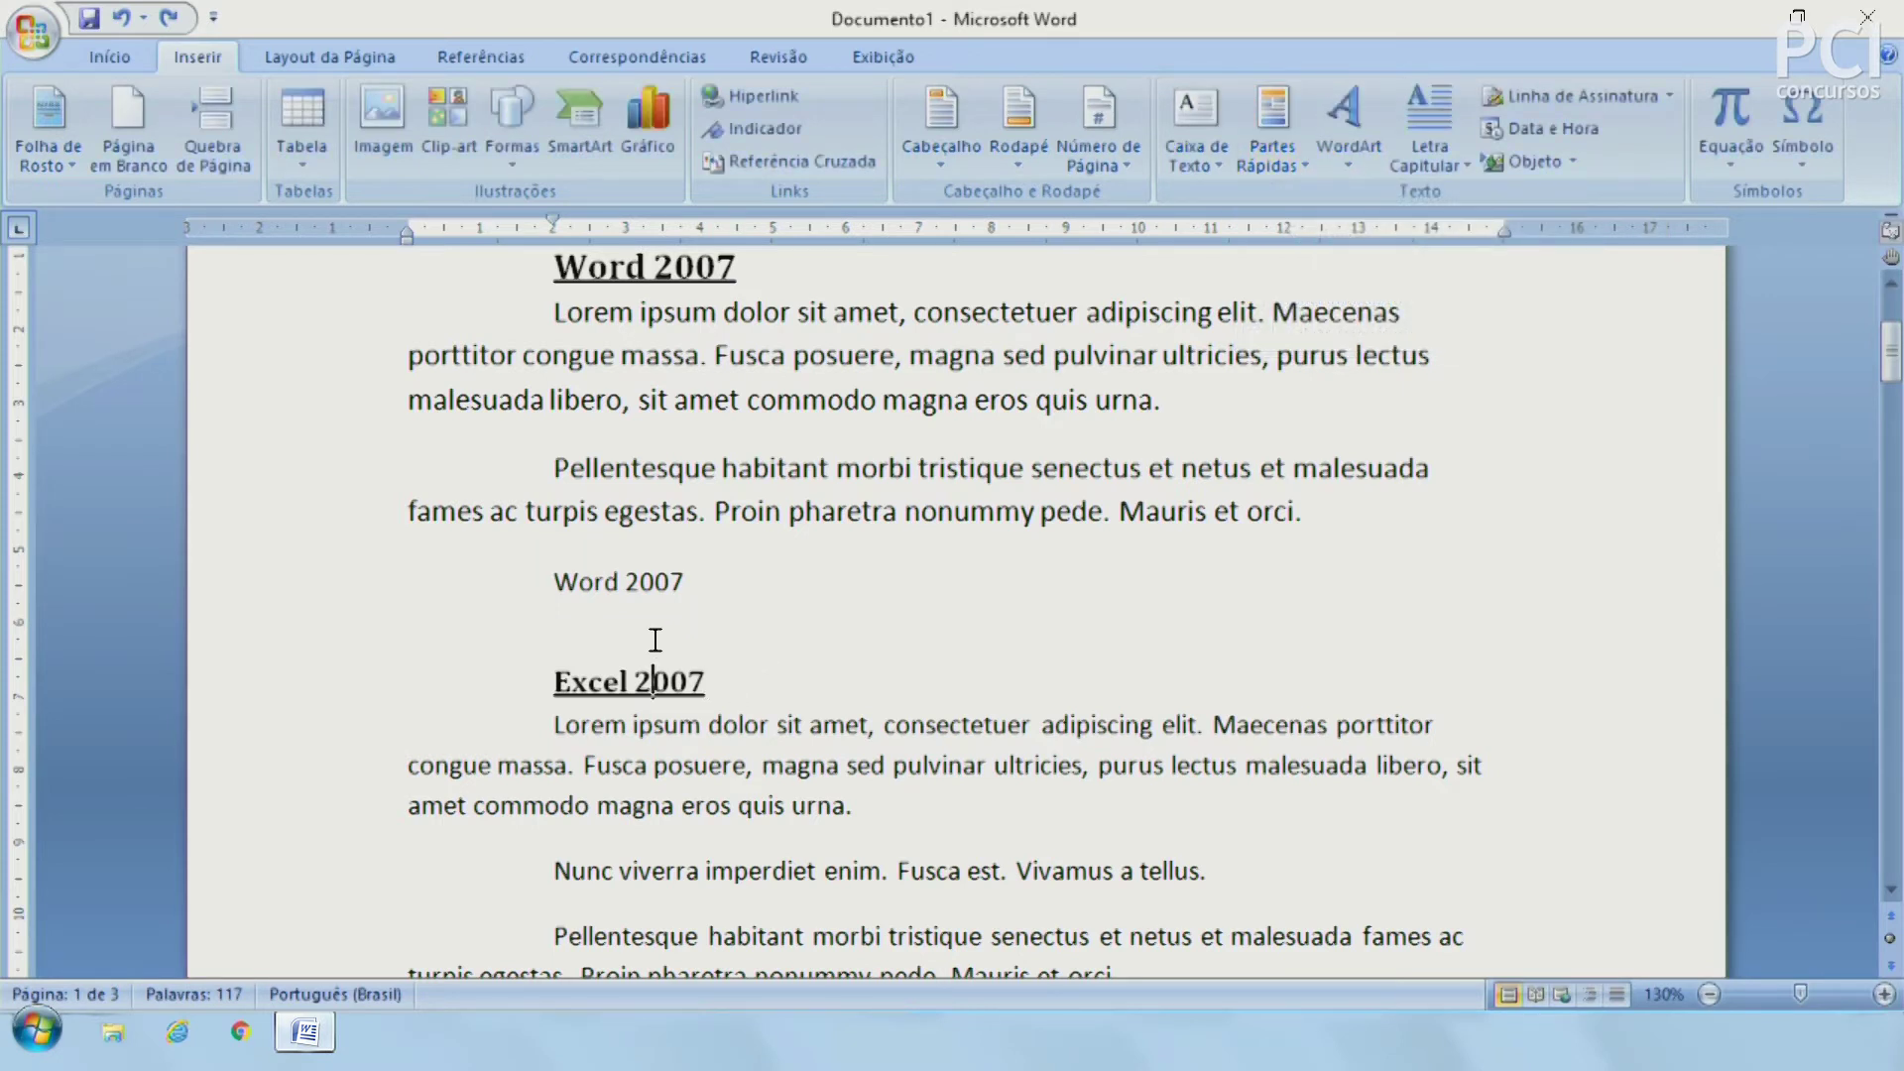
Step: Delete the 'Word 2007' title field, undoing an accidental drag first
left_click(607, 540)
left_click(581, 556)
left_click_drag(583, 558, 570, 546)
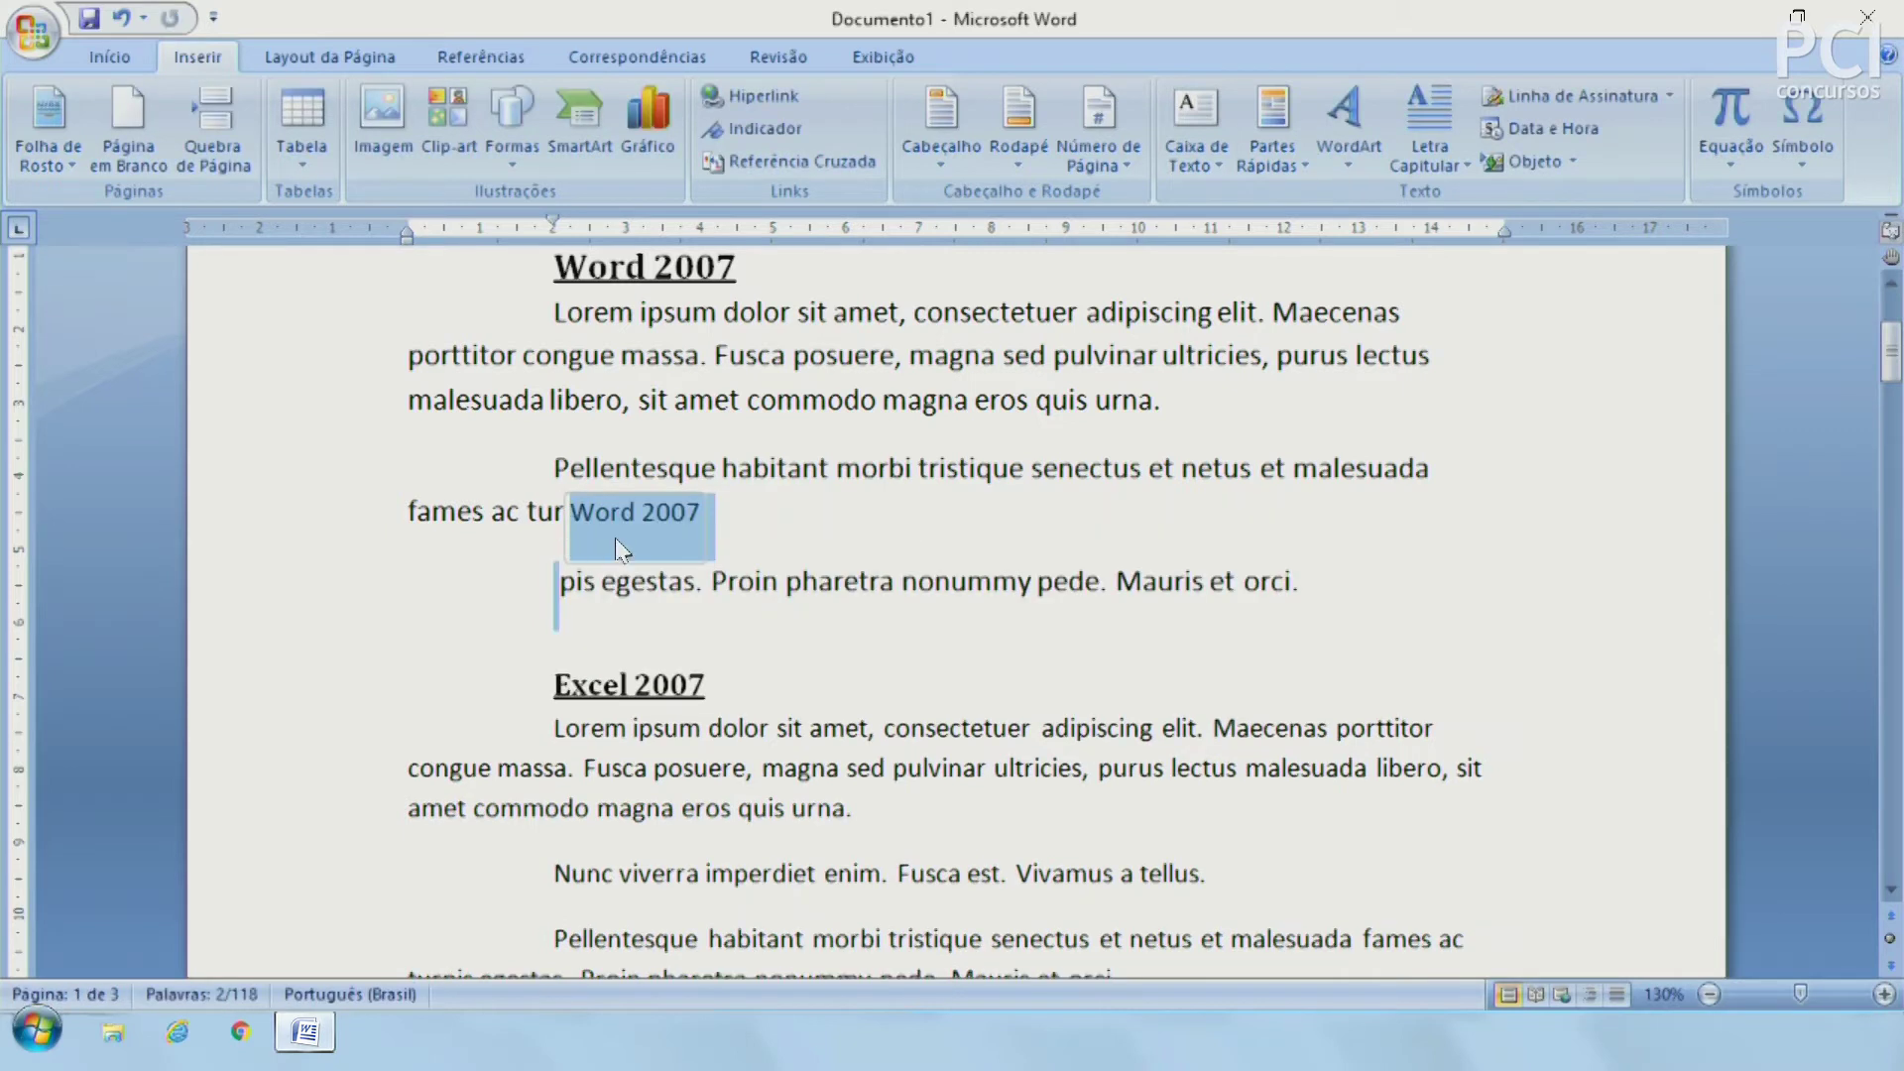
key("ctrl+z")
left_click(791, 668)
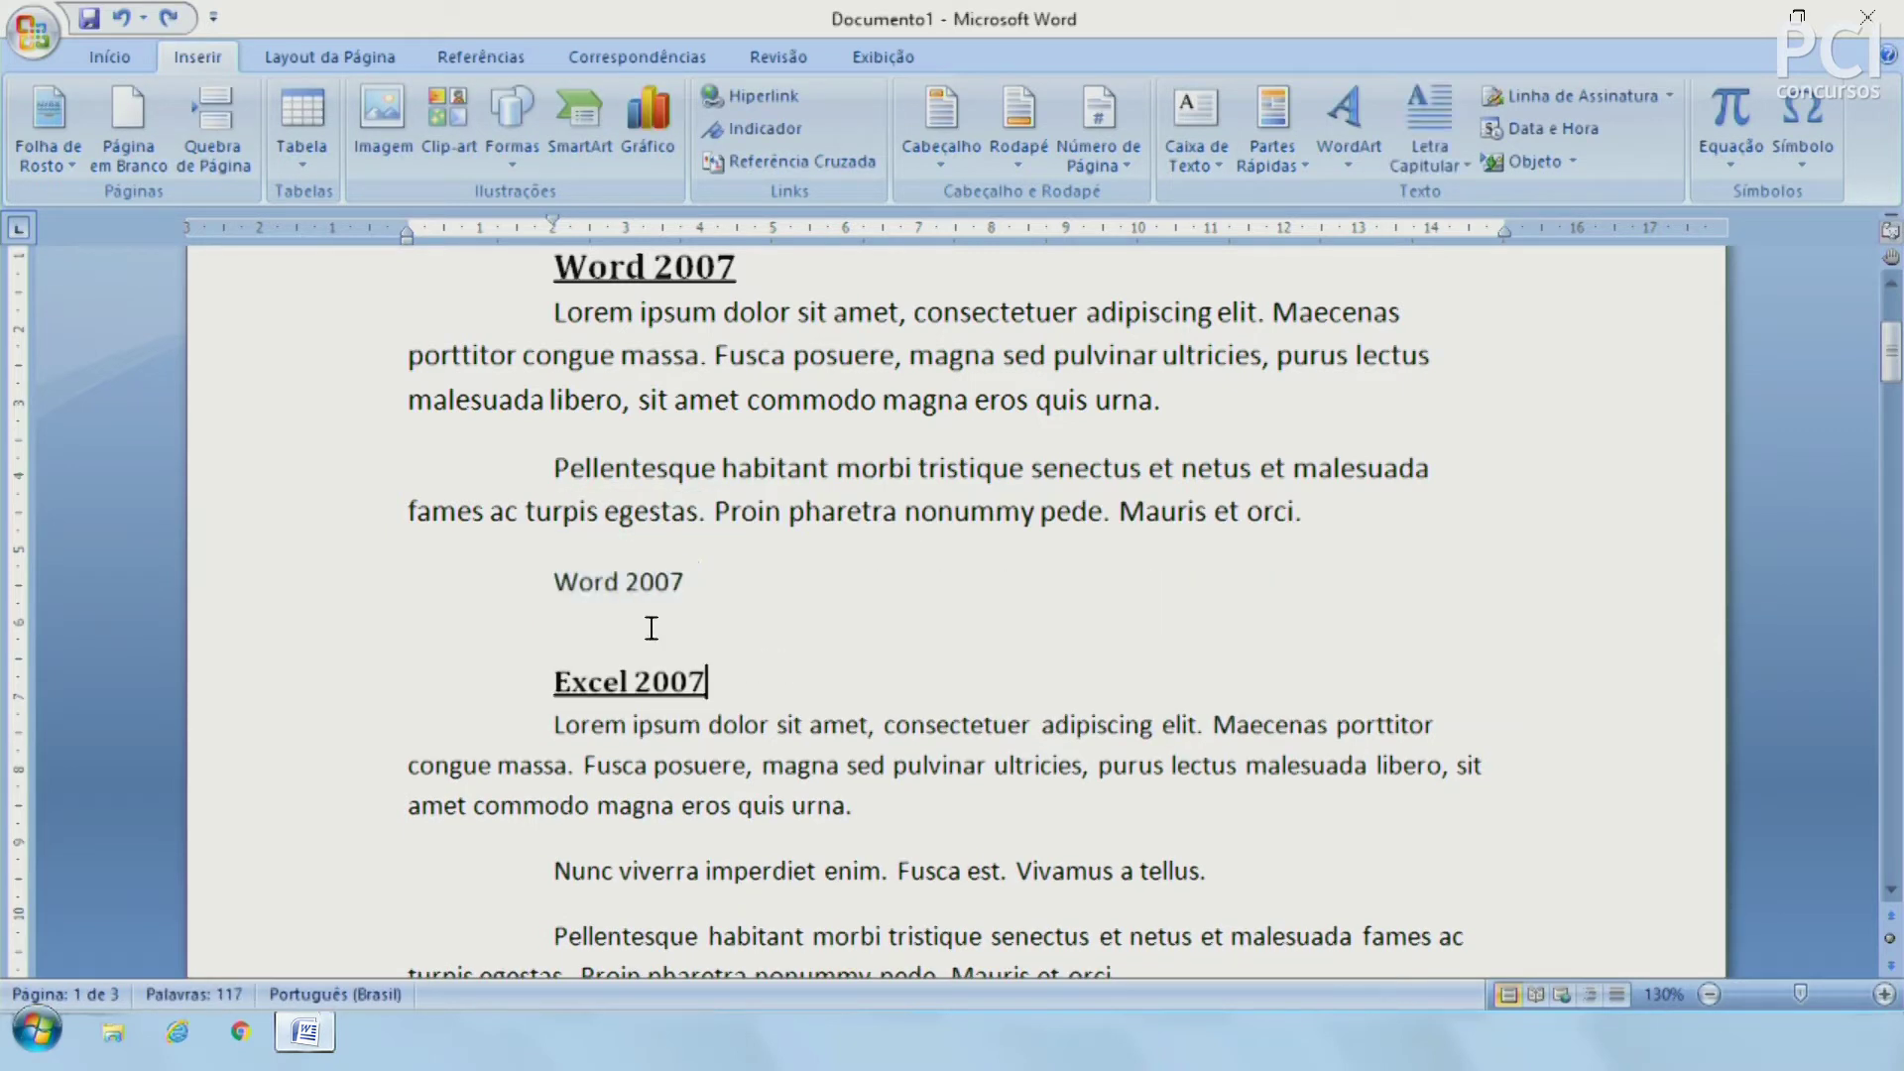
left_click(593, 585)
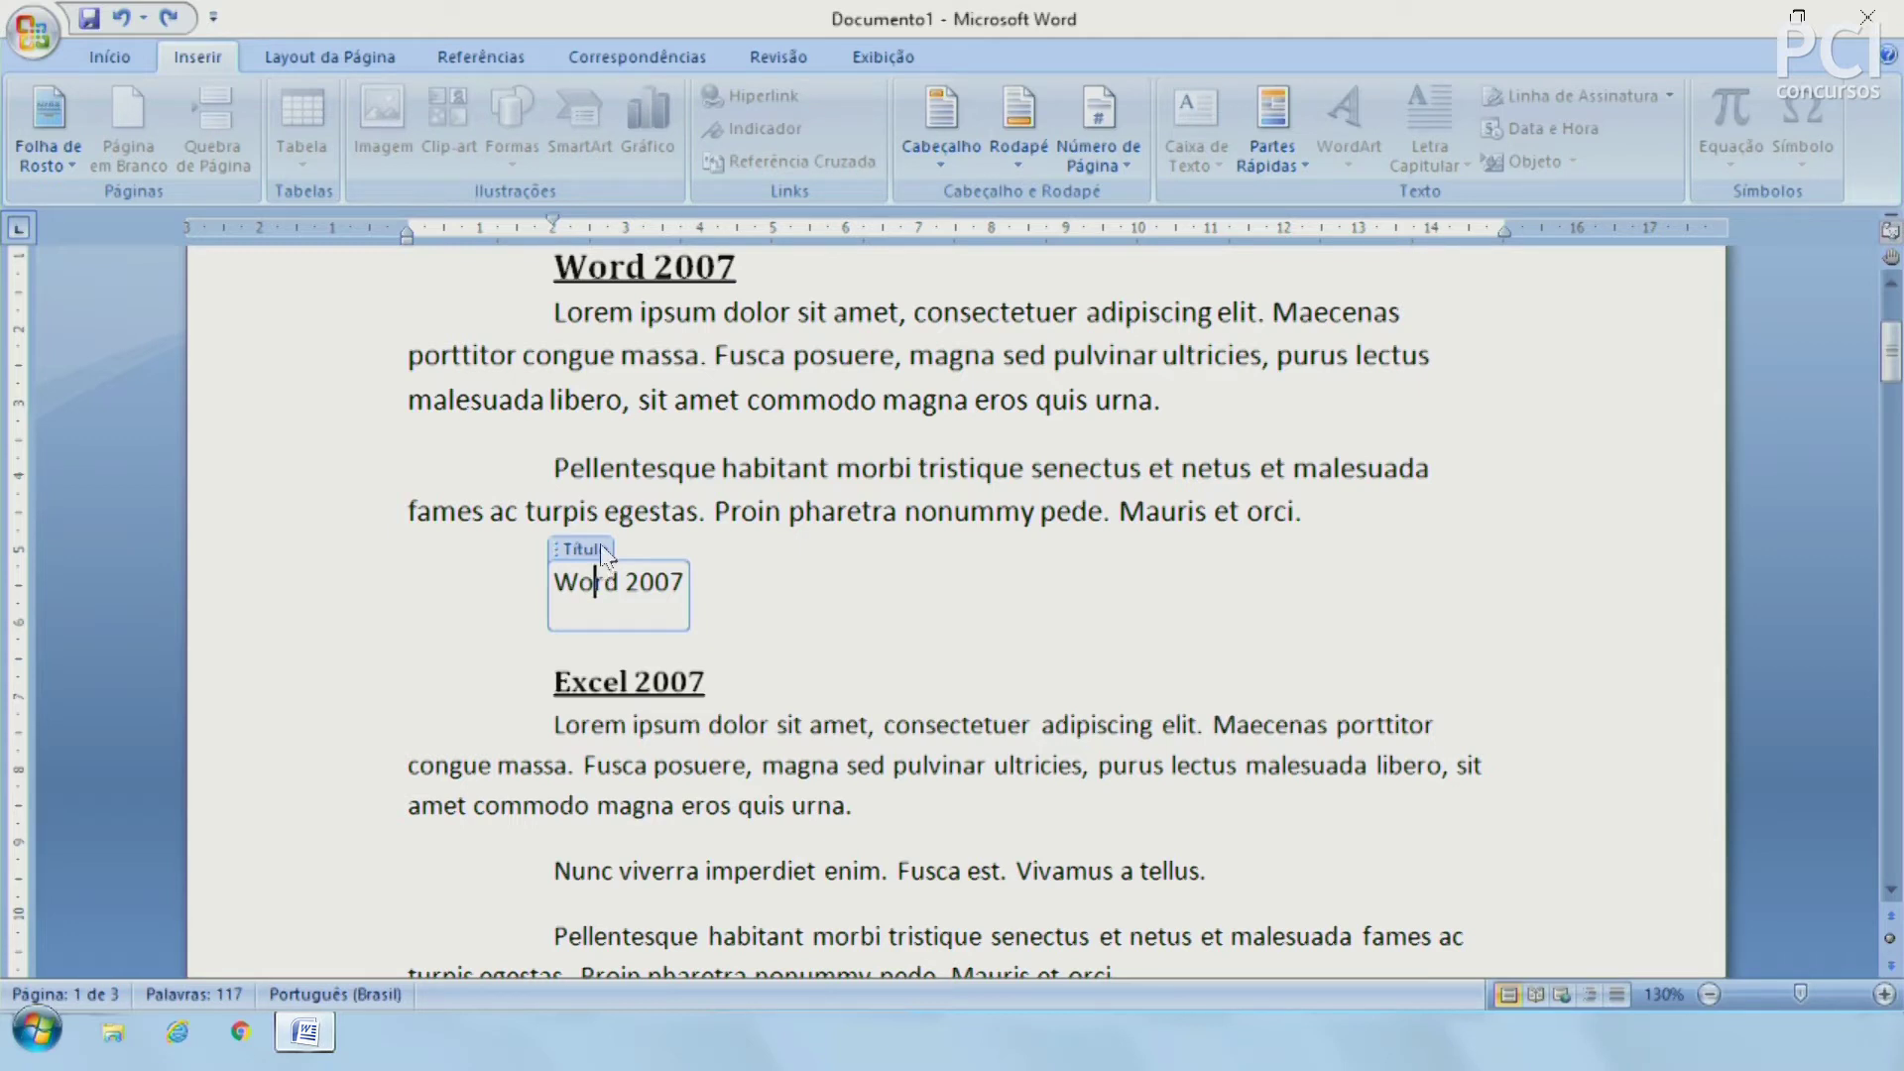
left_click(602, 549)
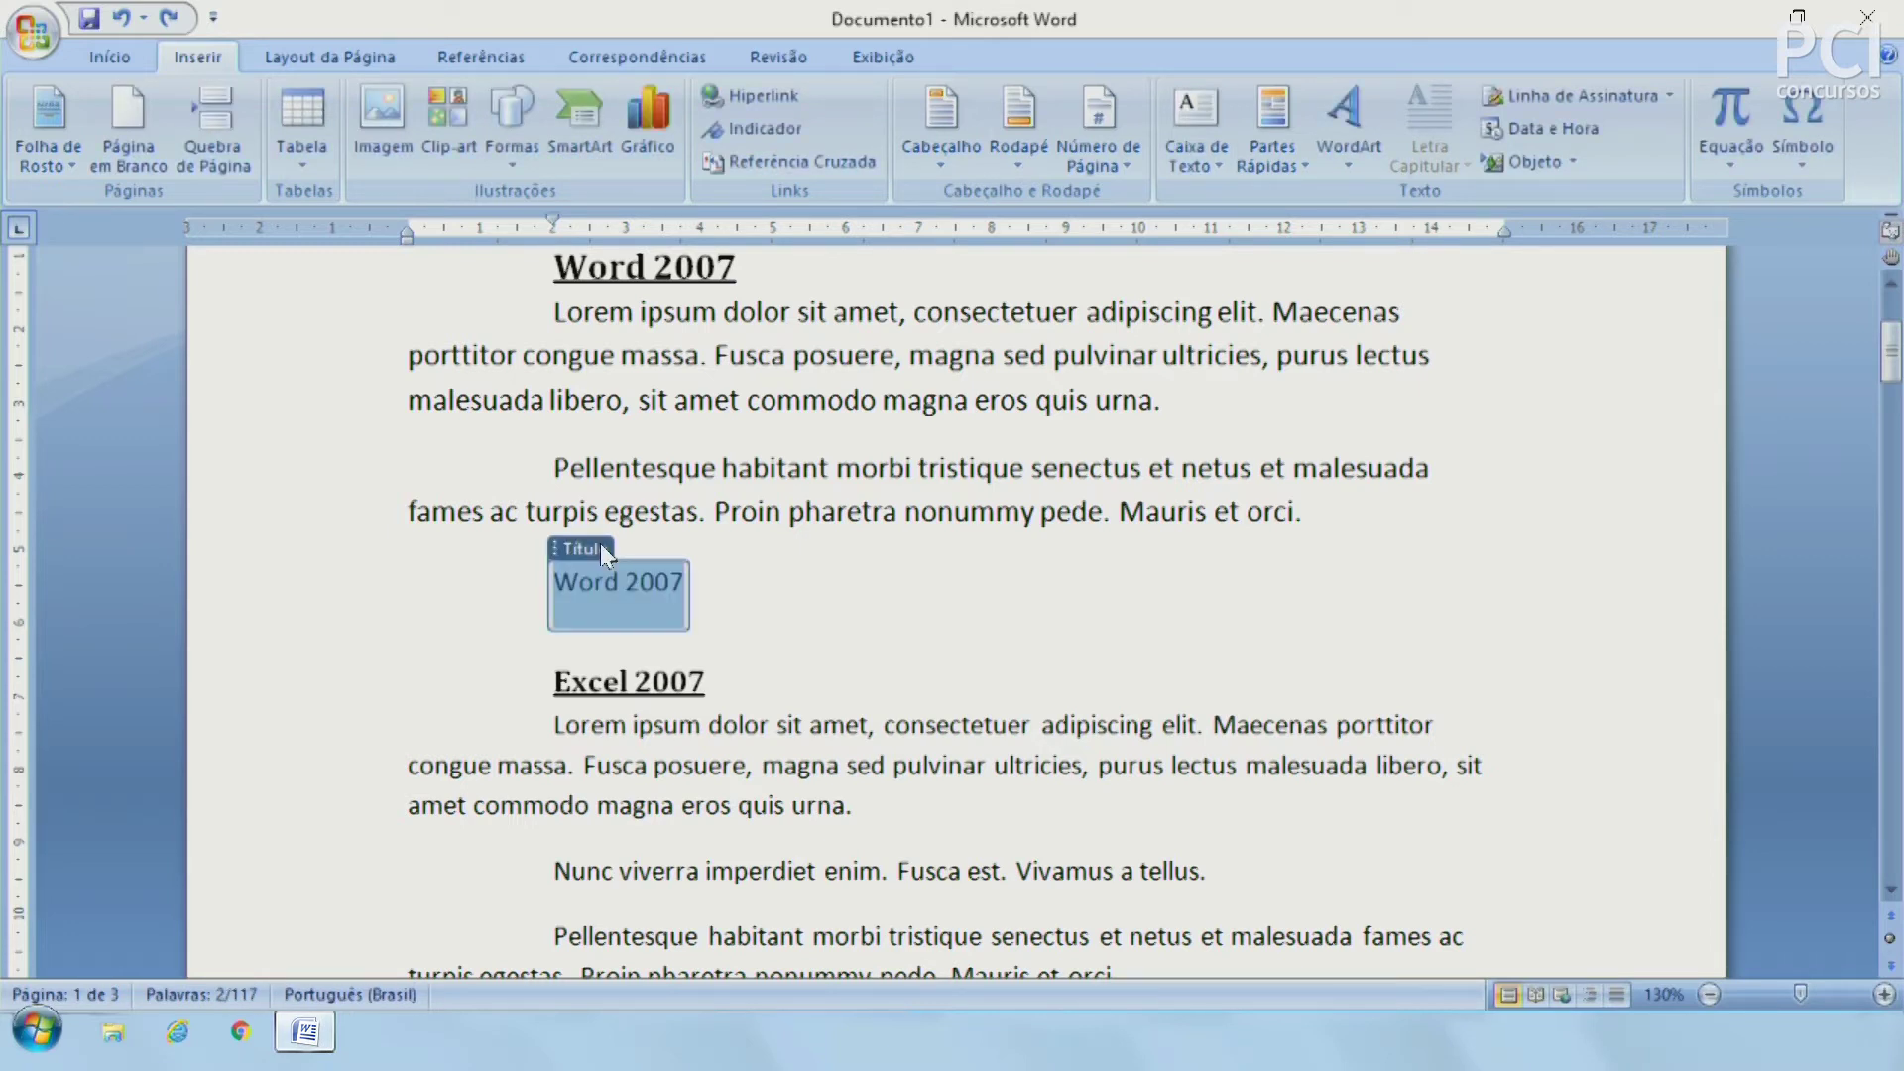
key("Delete")
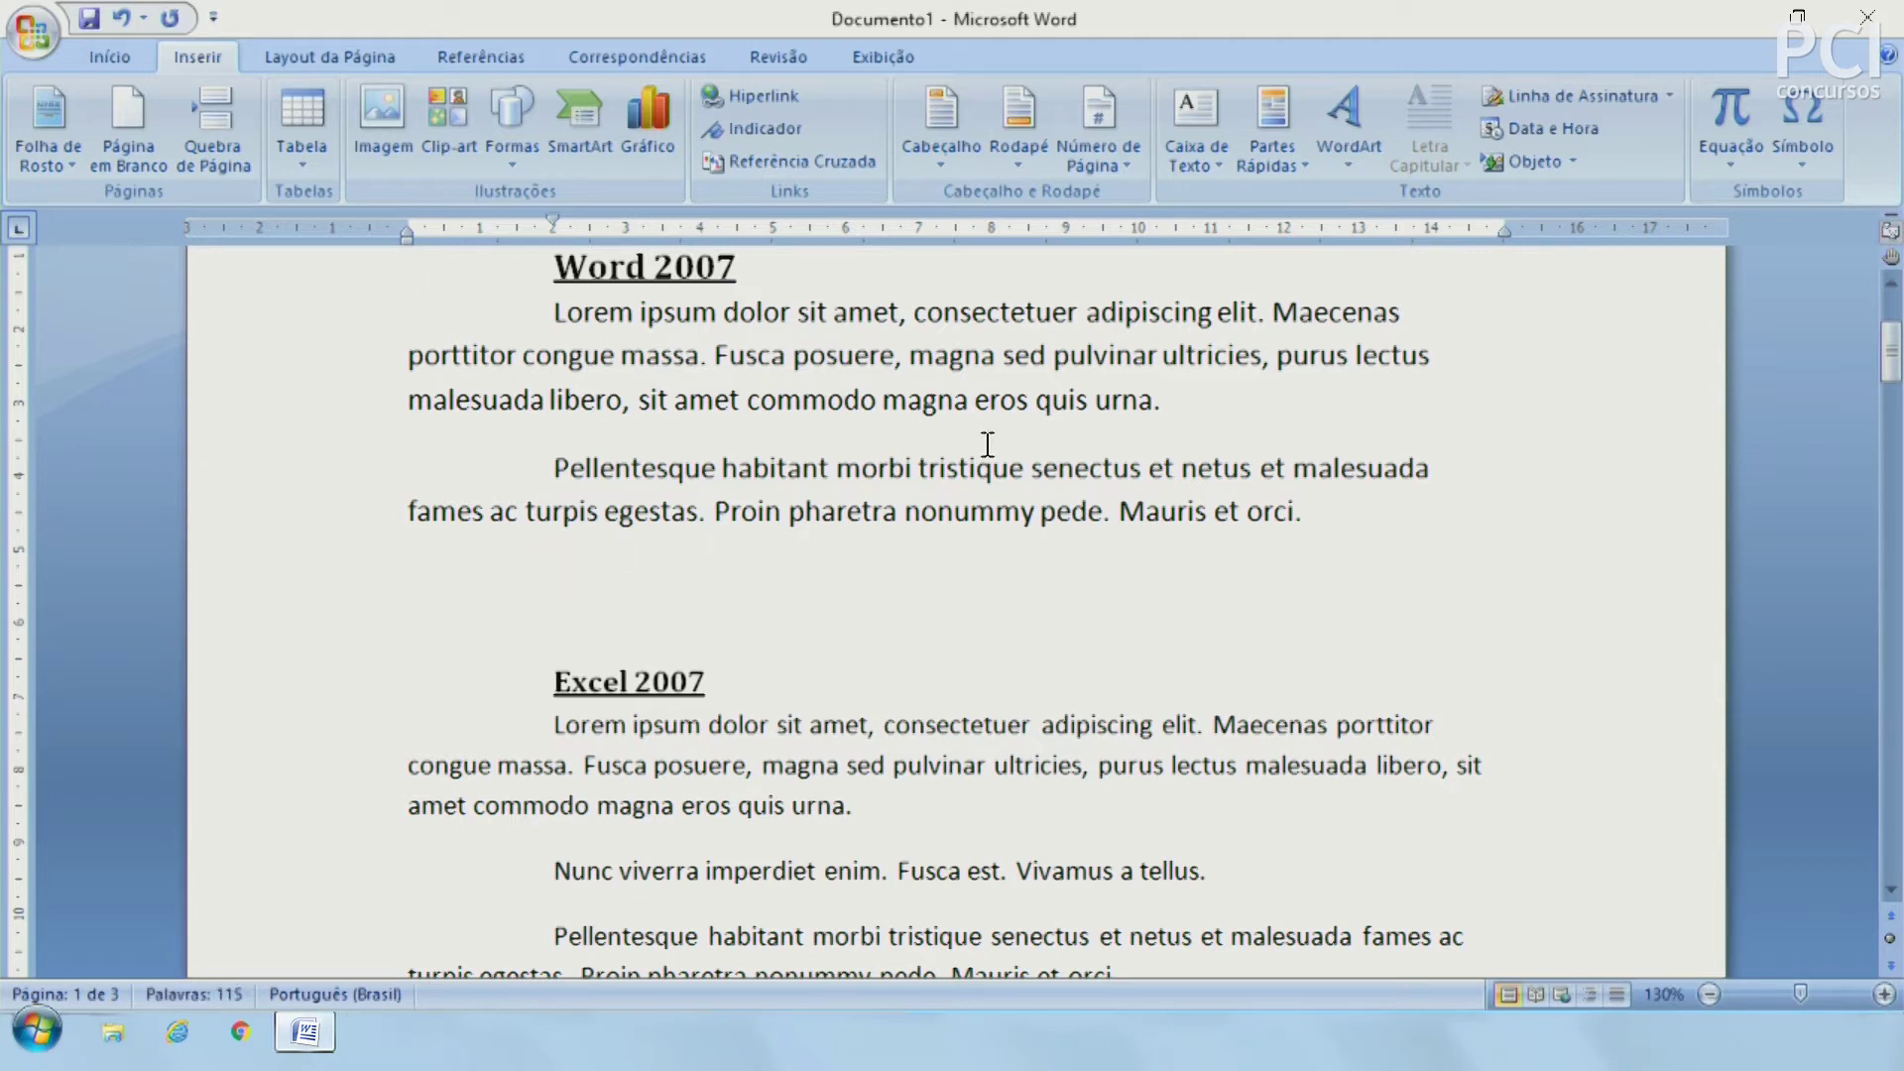
Step: Insert a WordArt reading 'PCI Concursos', correcting the typos in the text
left_click(1341, 140)
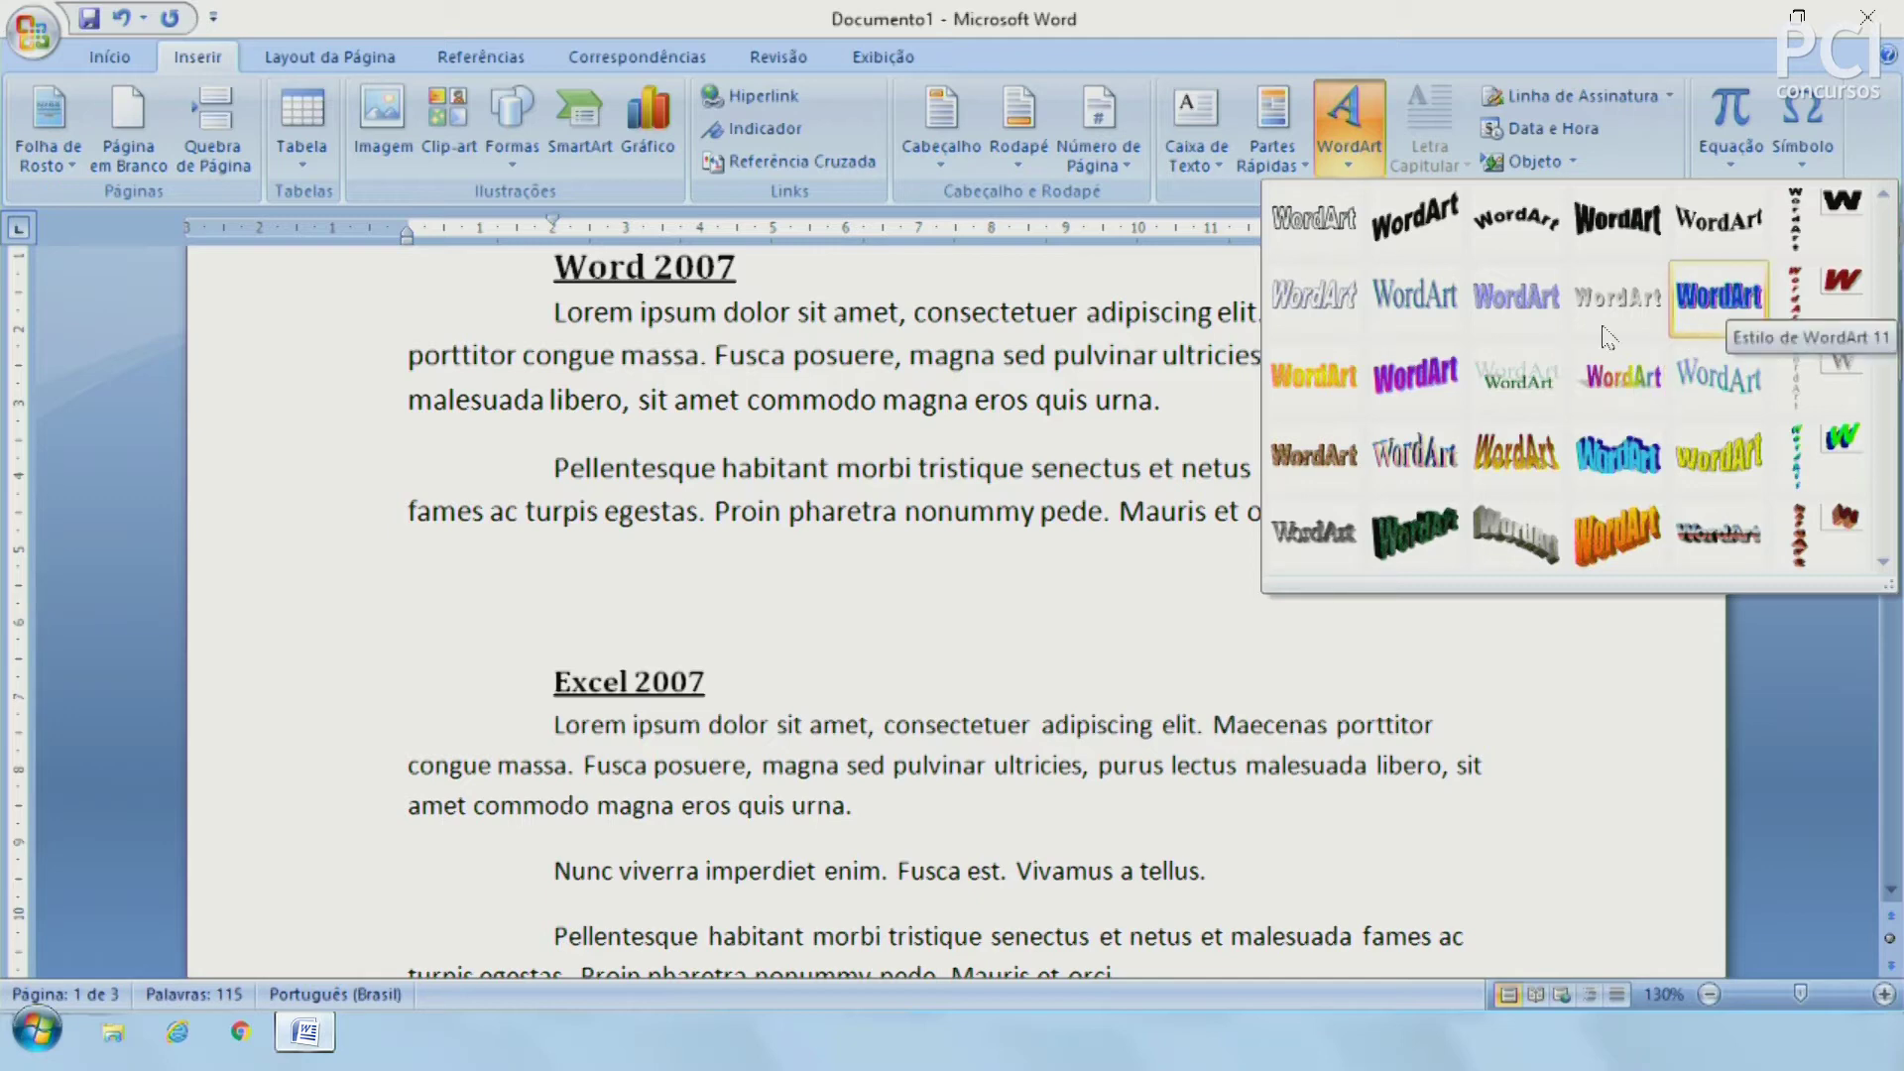
left_click(1498, 550)
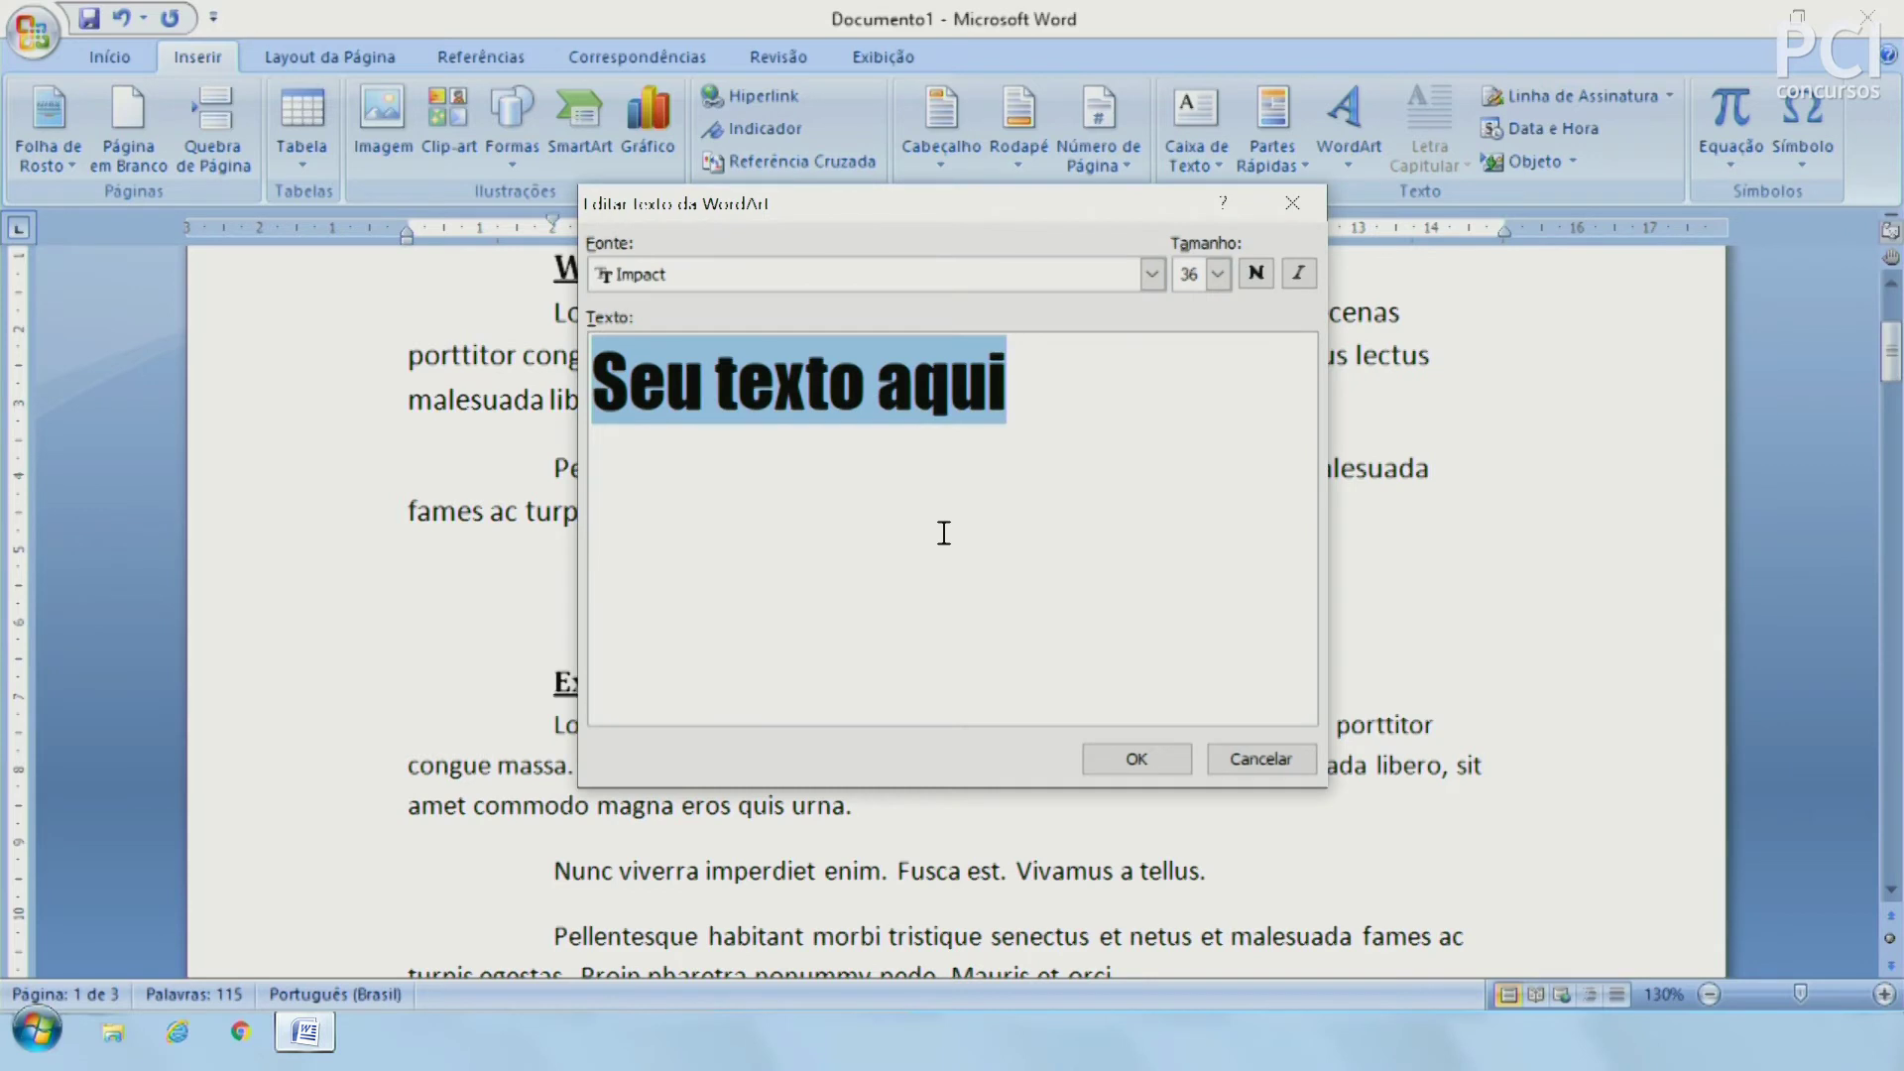
type("PCI")
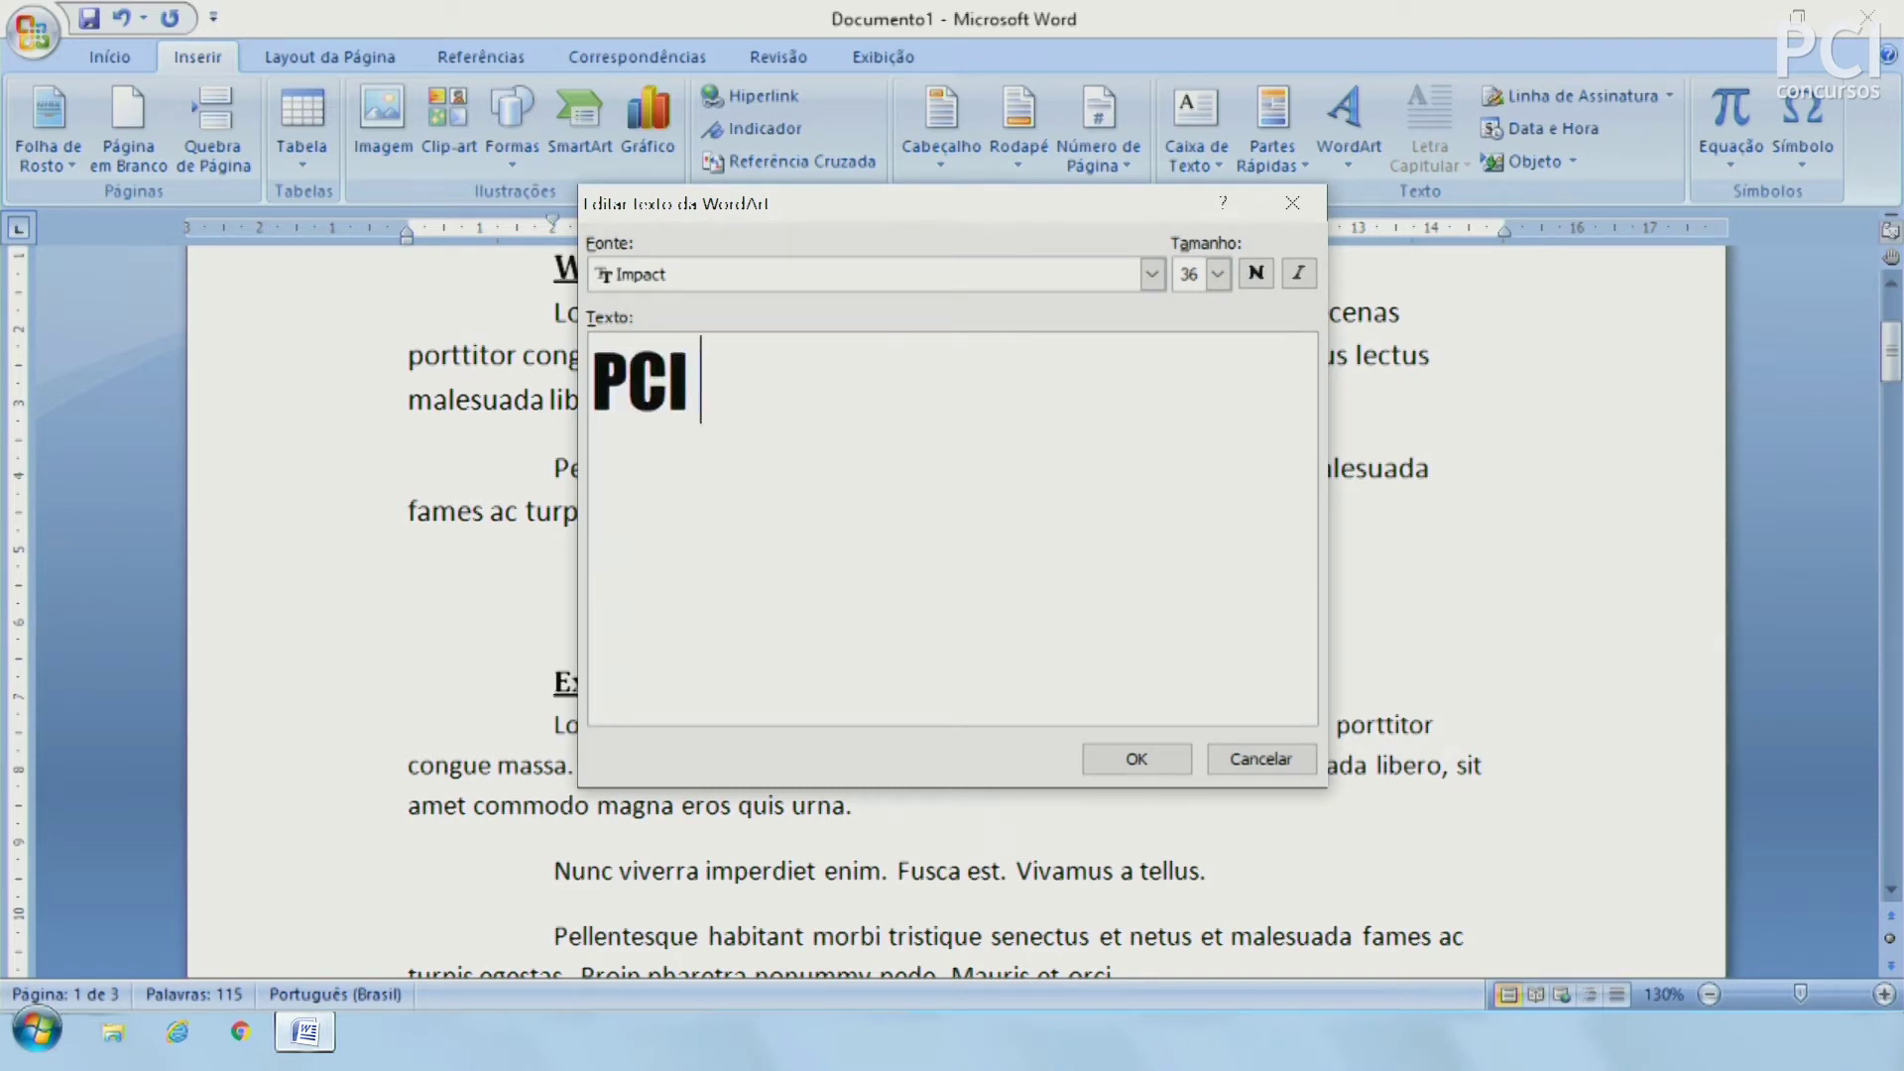
type(" COncursops")
key("Left")
key("BackSpace")
key("ctrl+Left")
key("Right")
type("o")
key("Delete")
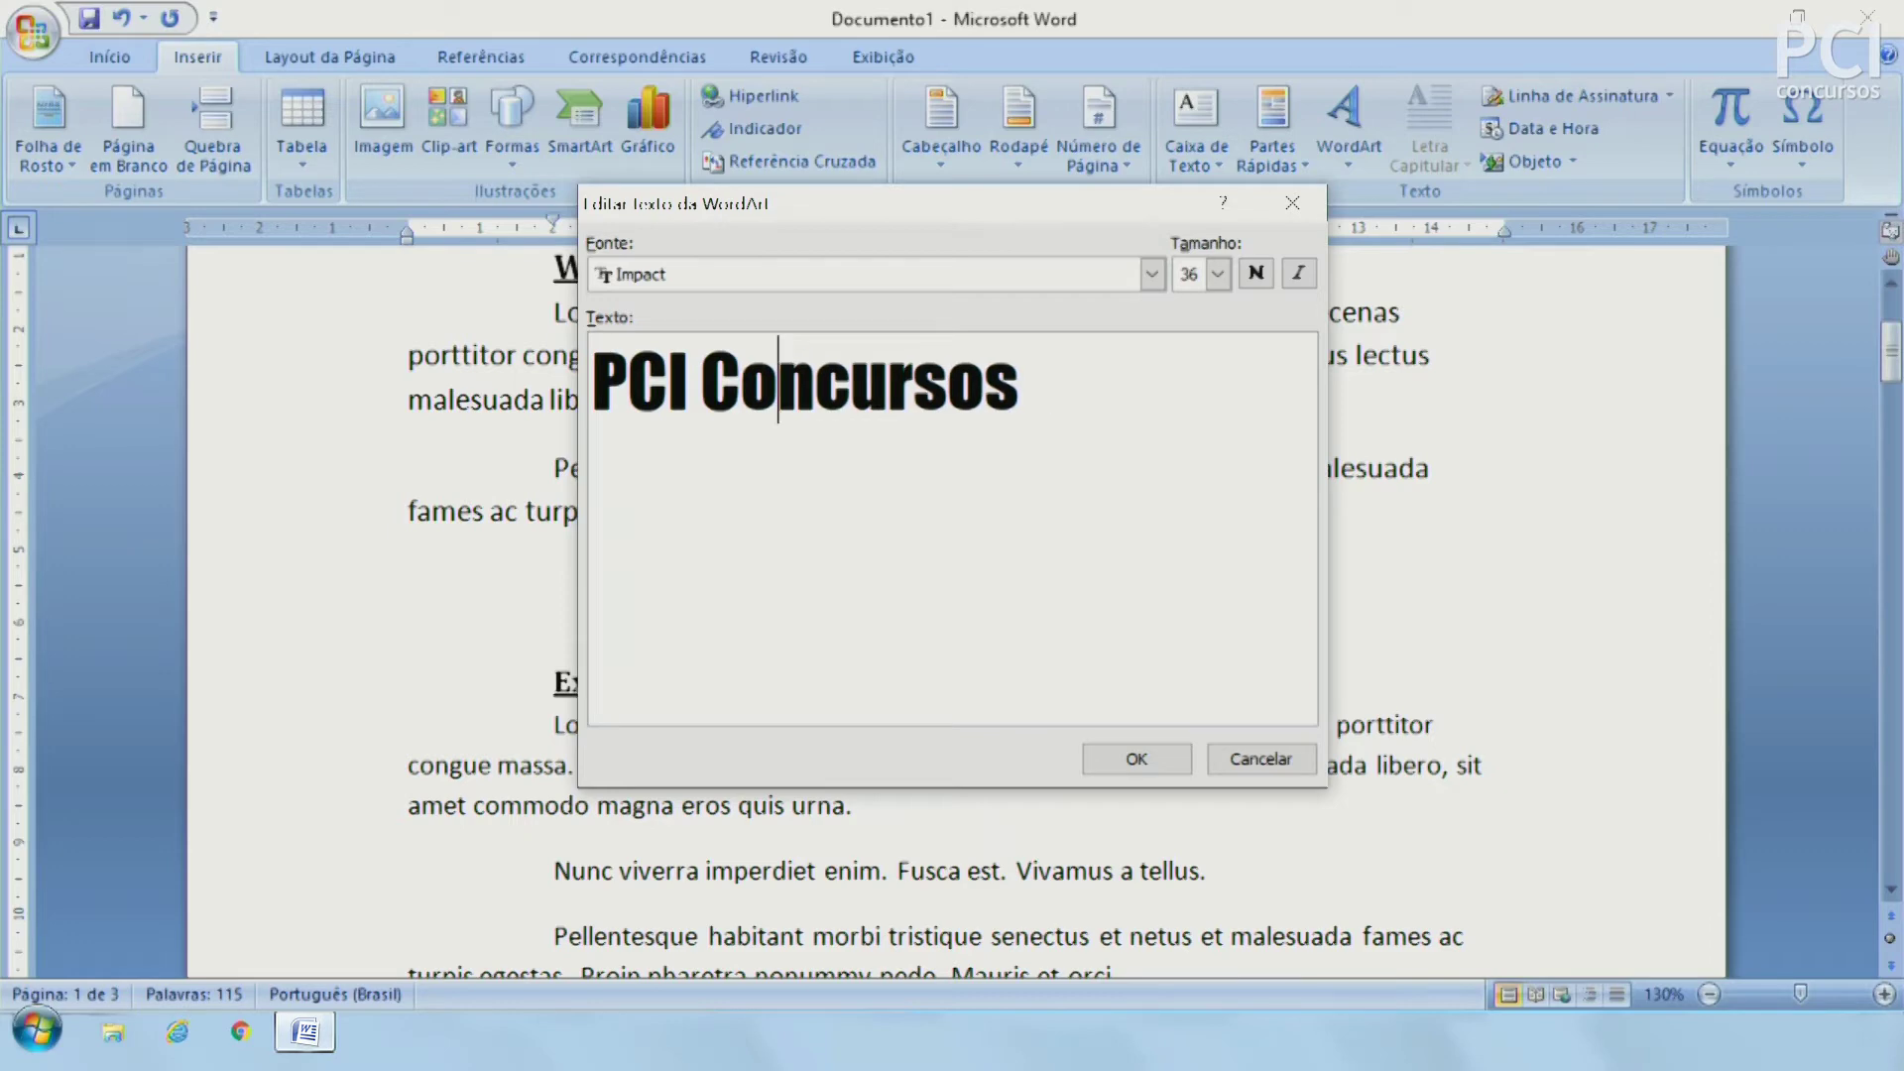
left_click(1138, 760)
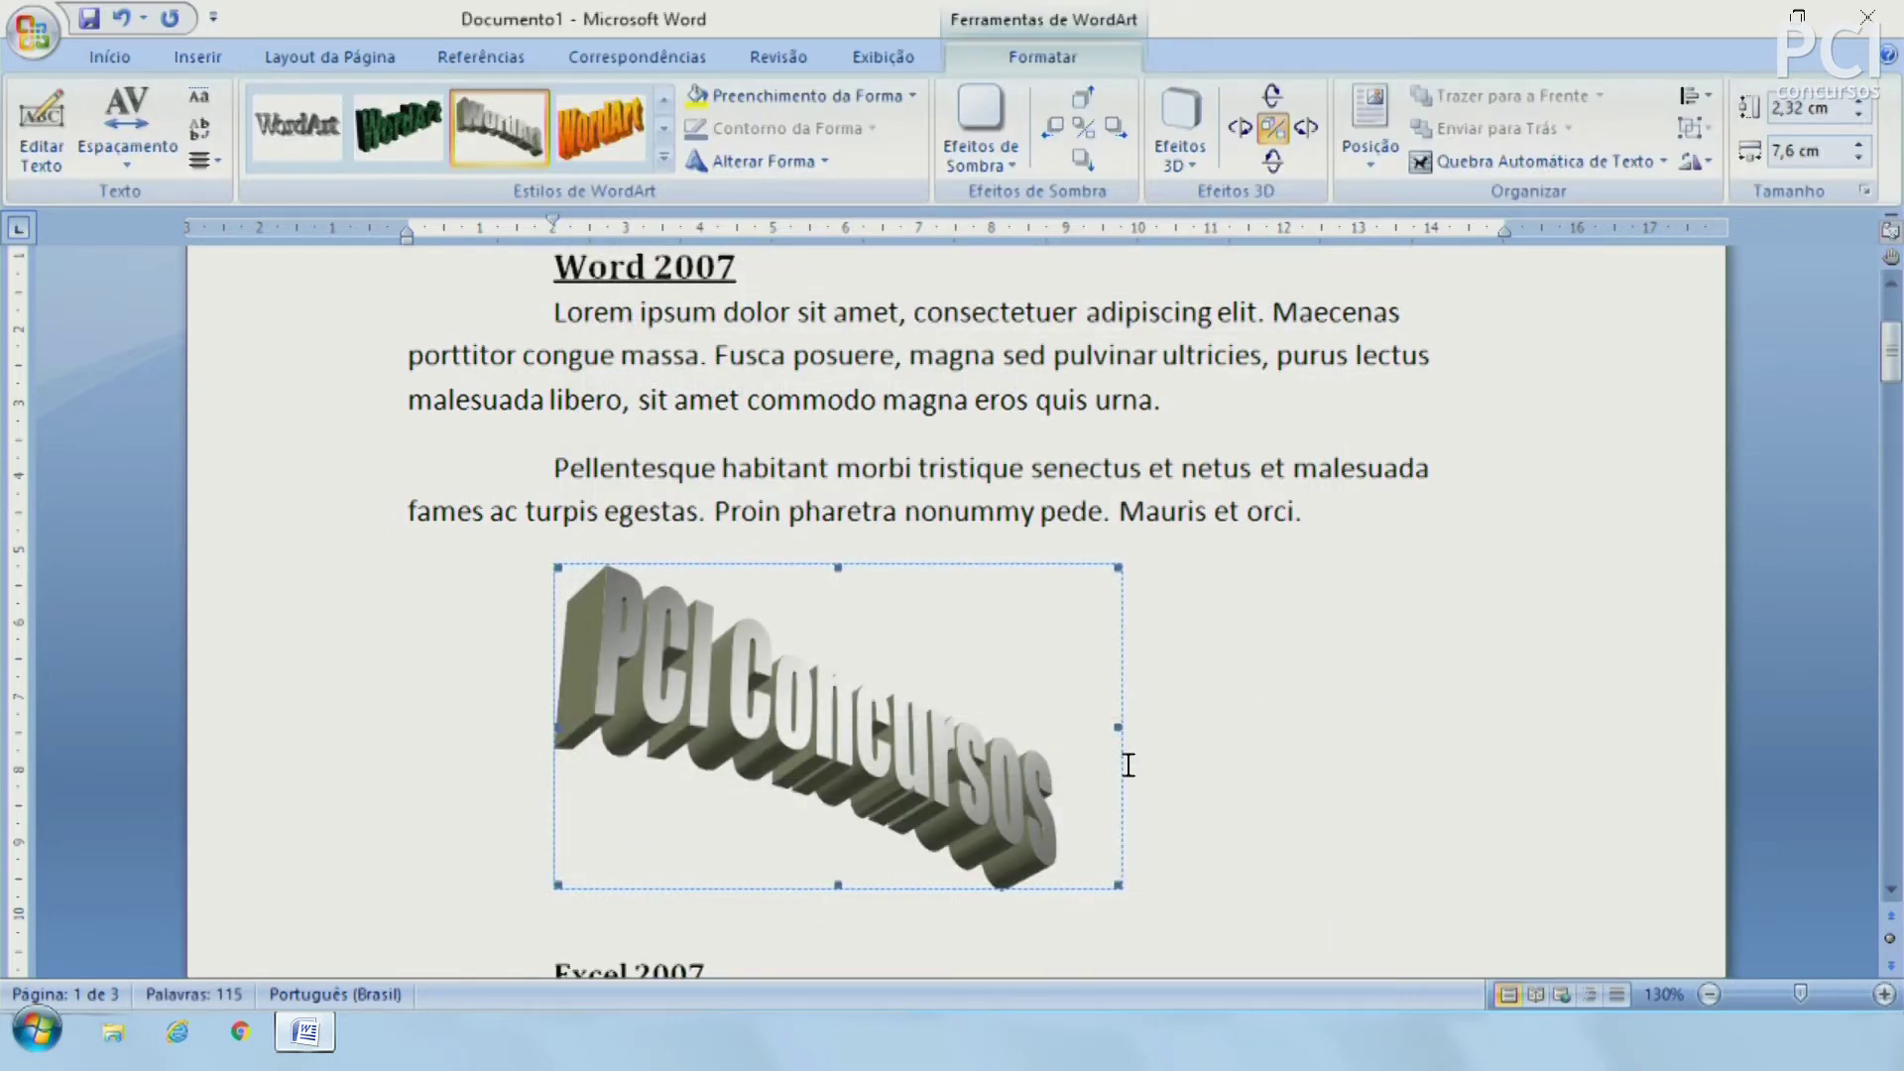
left_click(1125, 873)
left_click(682, 680)
Step: Widen the WordArt to about 10,49 cm, try rainbow then pale green styles, and delete it
left_click_drag(1119, 727, 1331, 725)
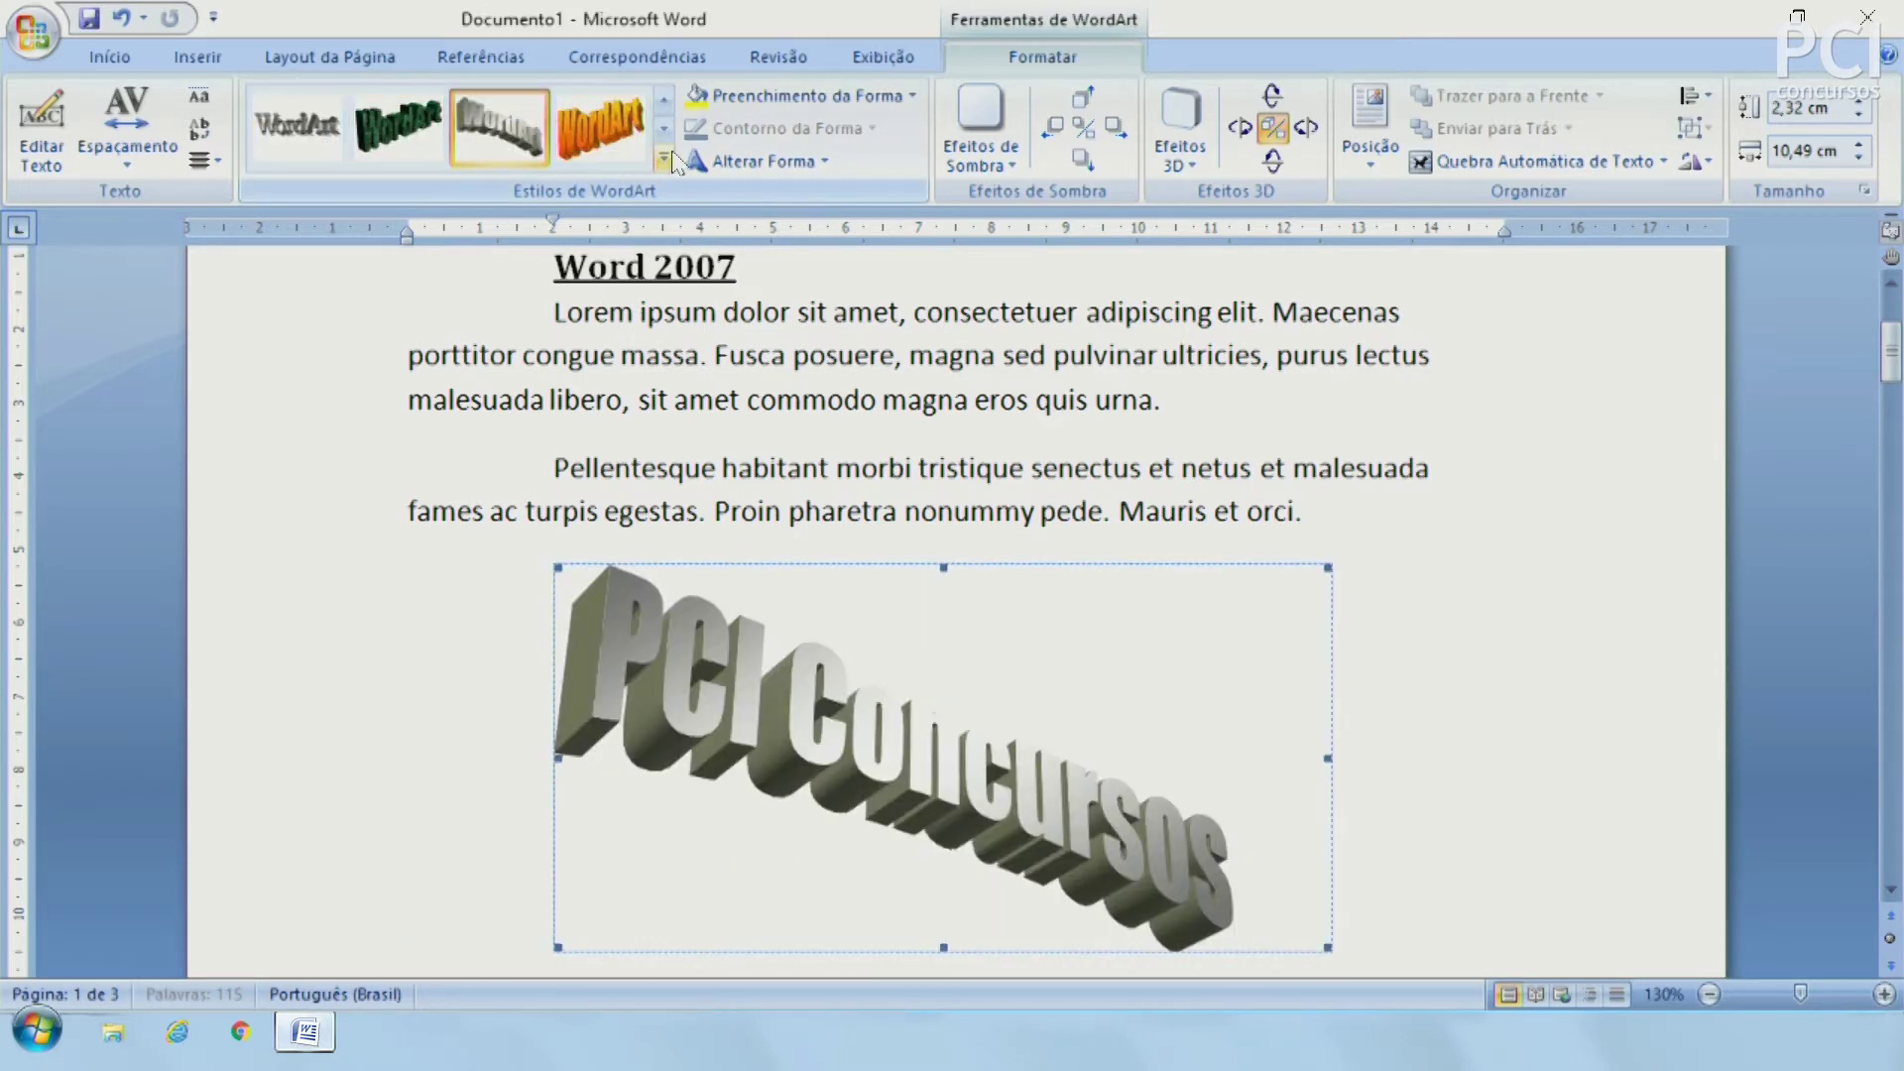
left_click(663, 159)
left_click(605, 283)
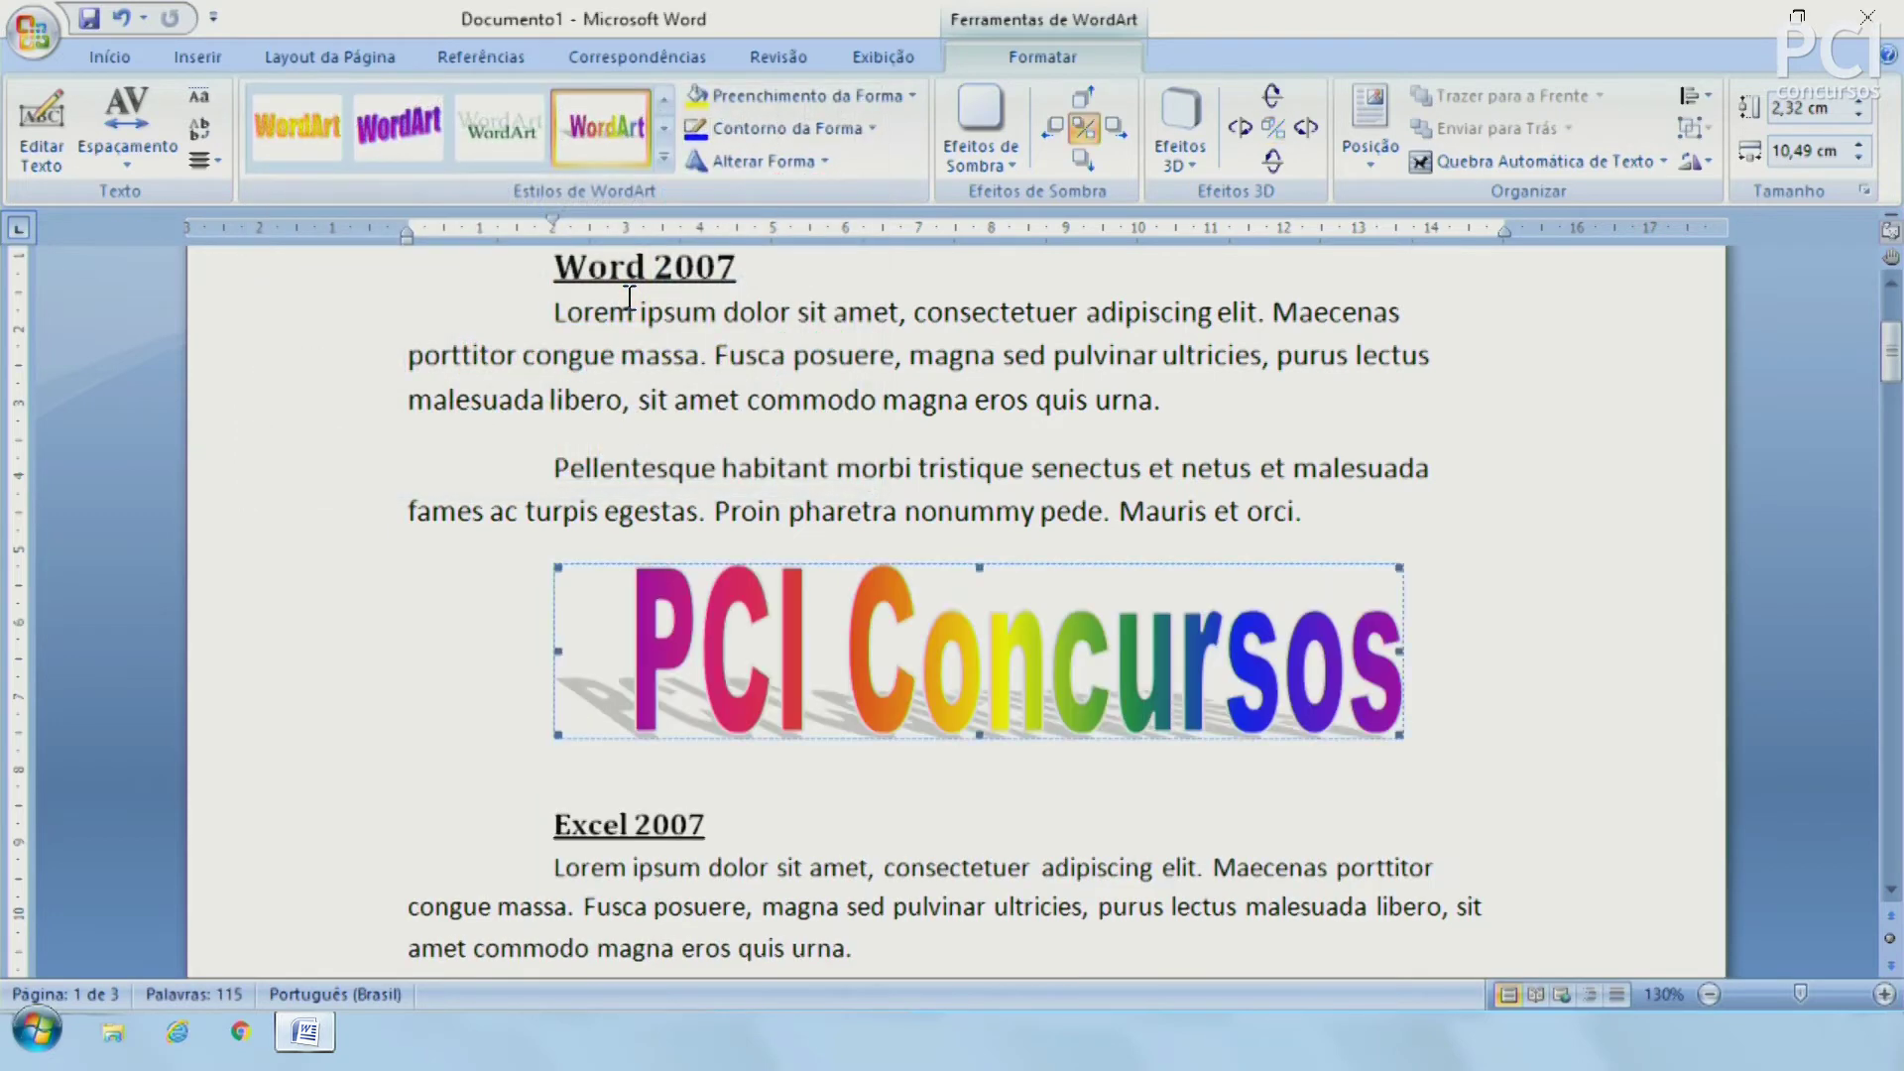
left_click(506, 134)
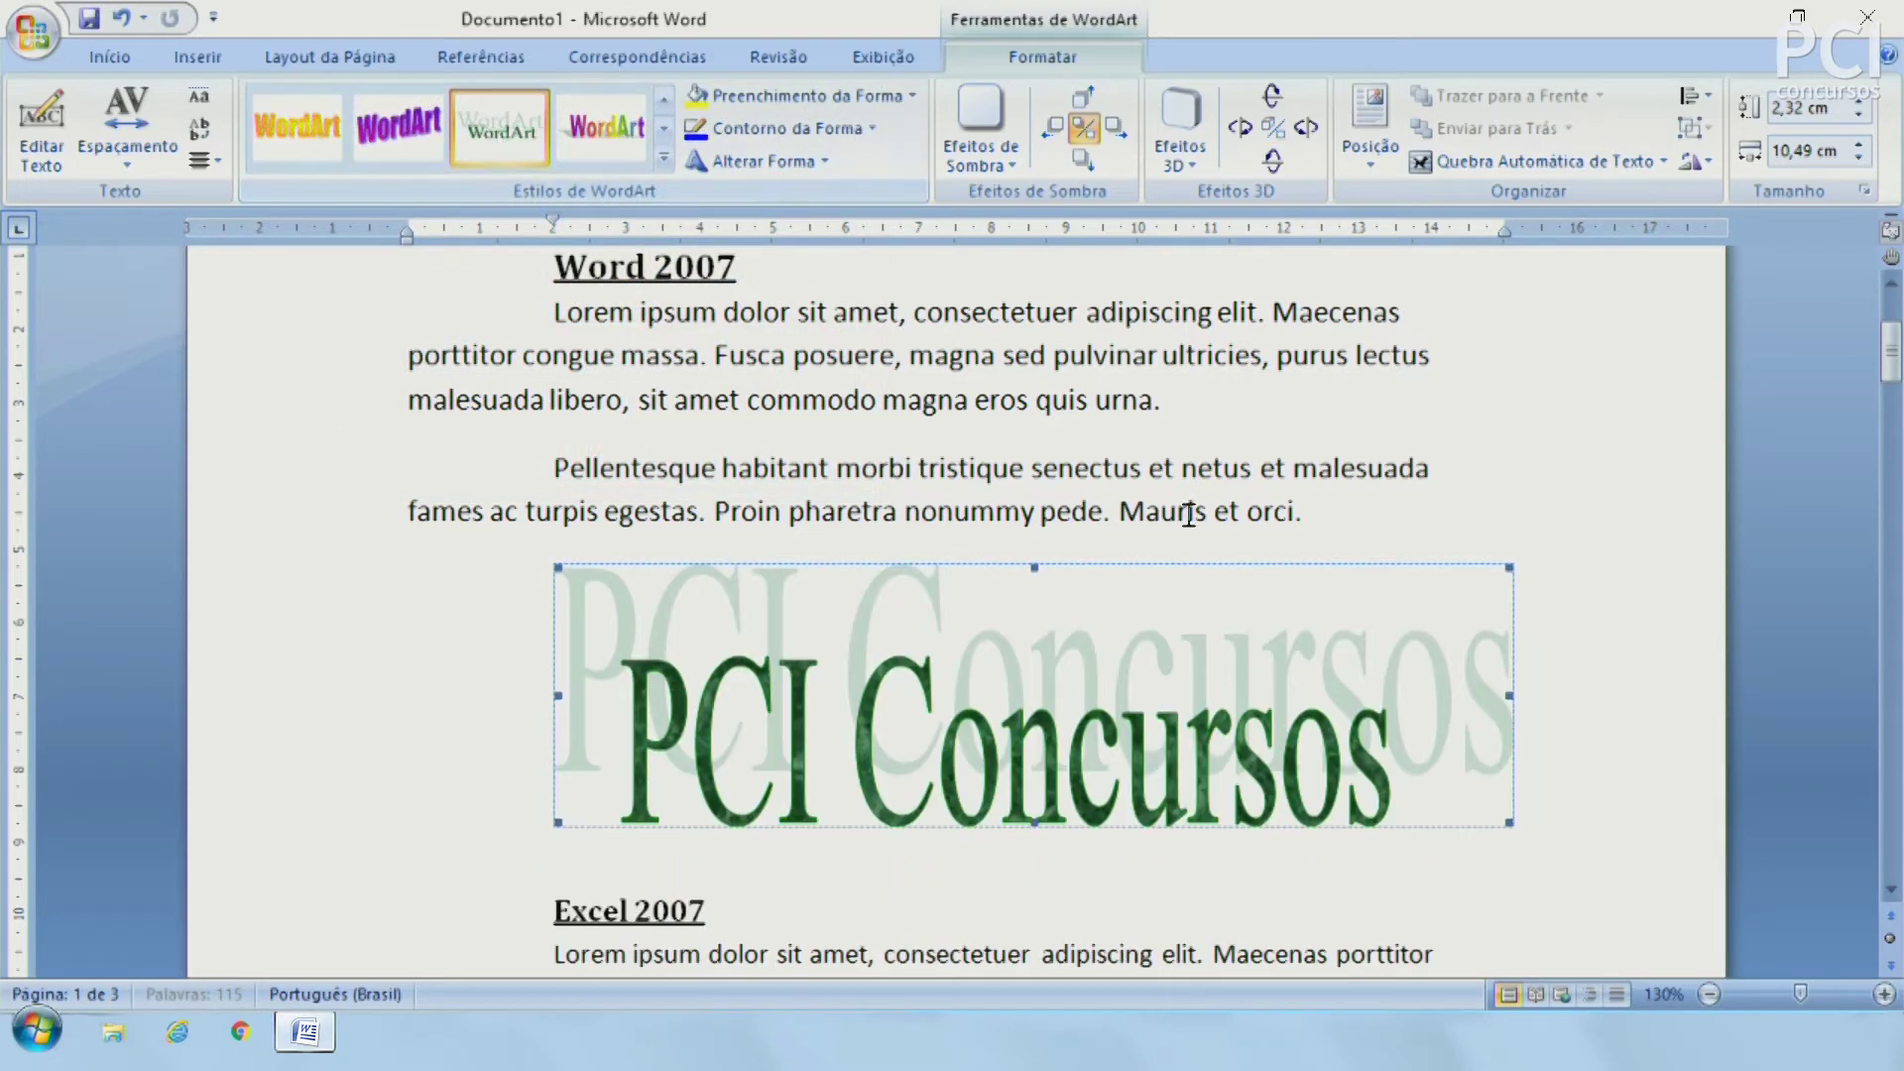
left_click(1348, 357)
left_click(1222, 699)
key("Delete")
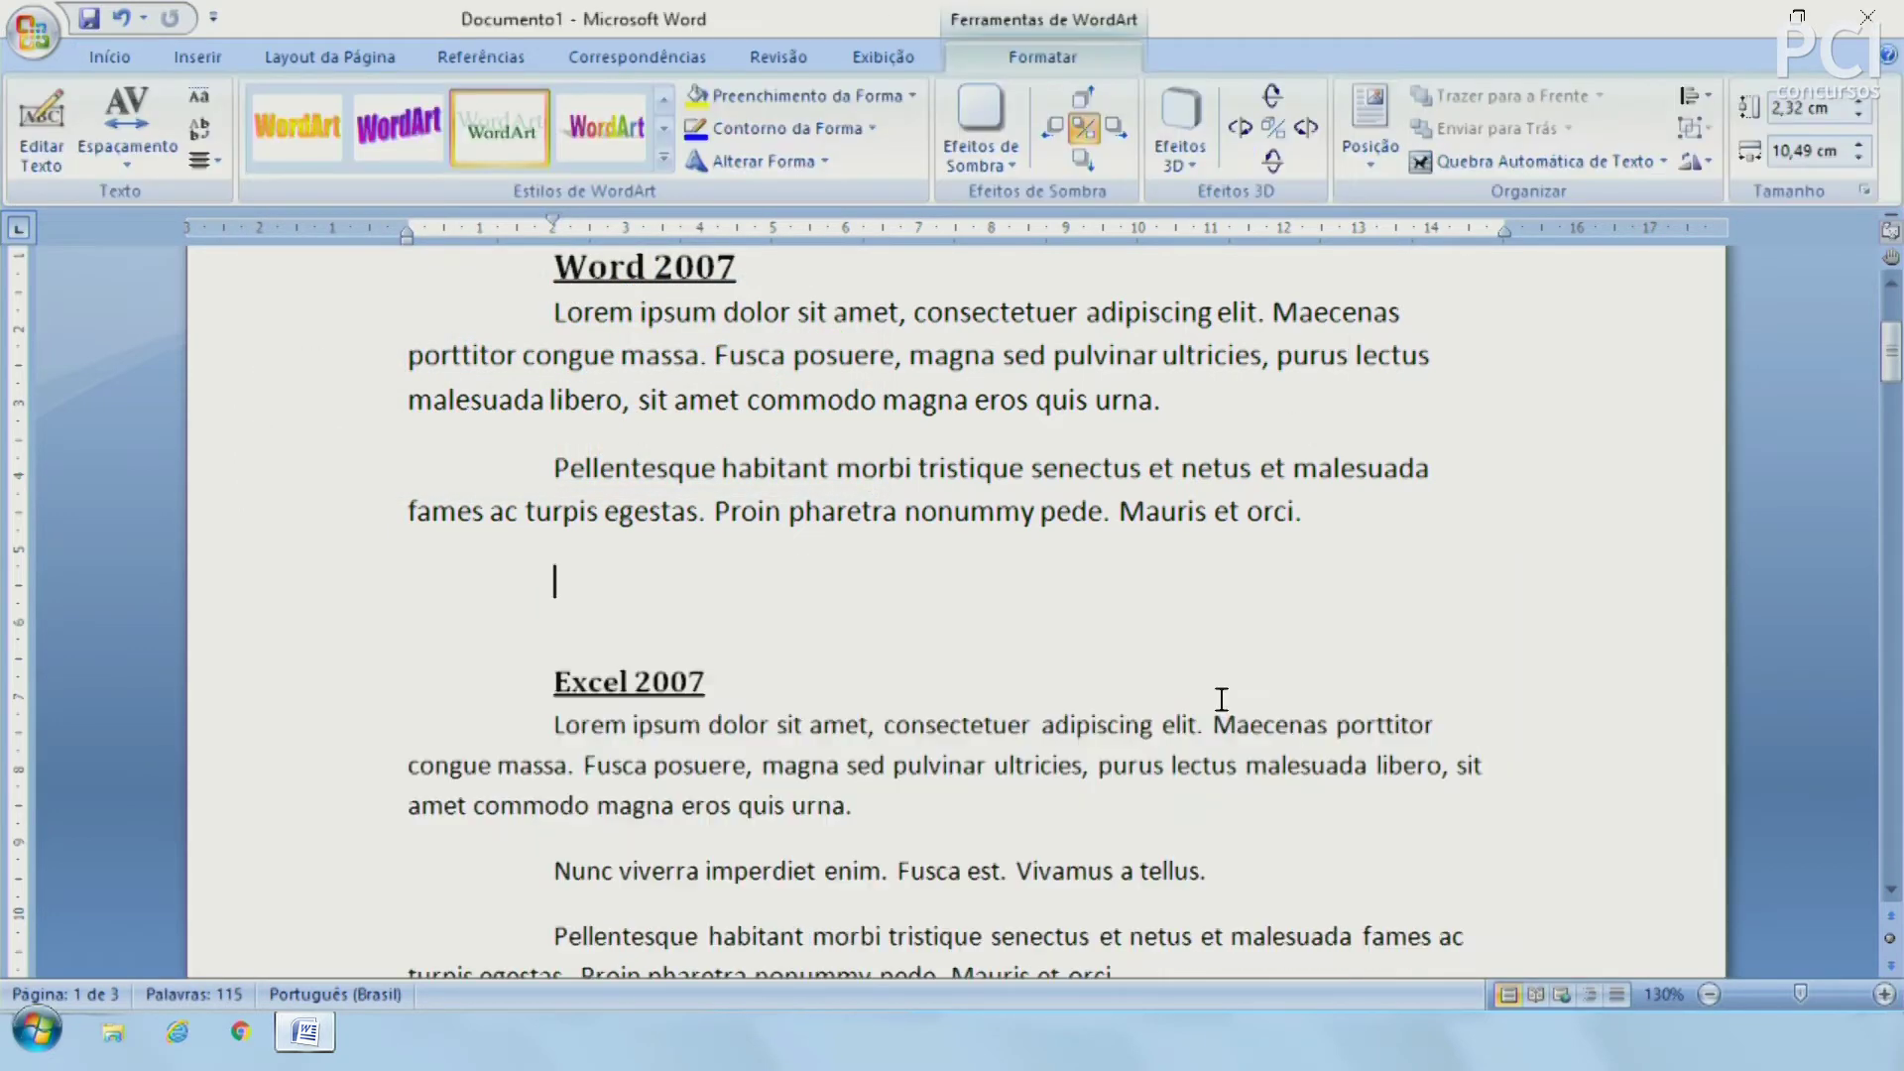
Step: Show the Inserir tab and put the caret in the first Word 2007 paragraph
left_click(197, 57)
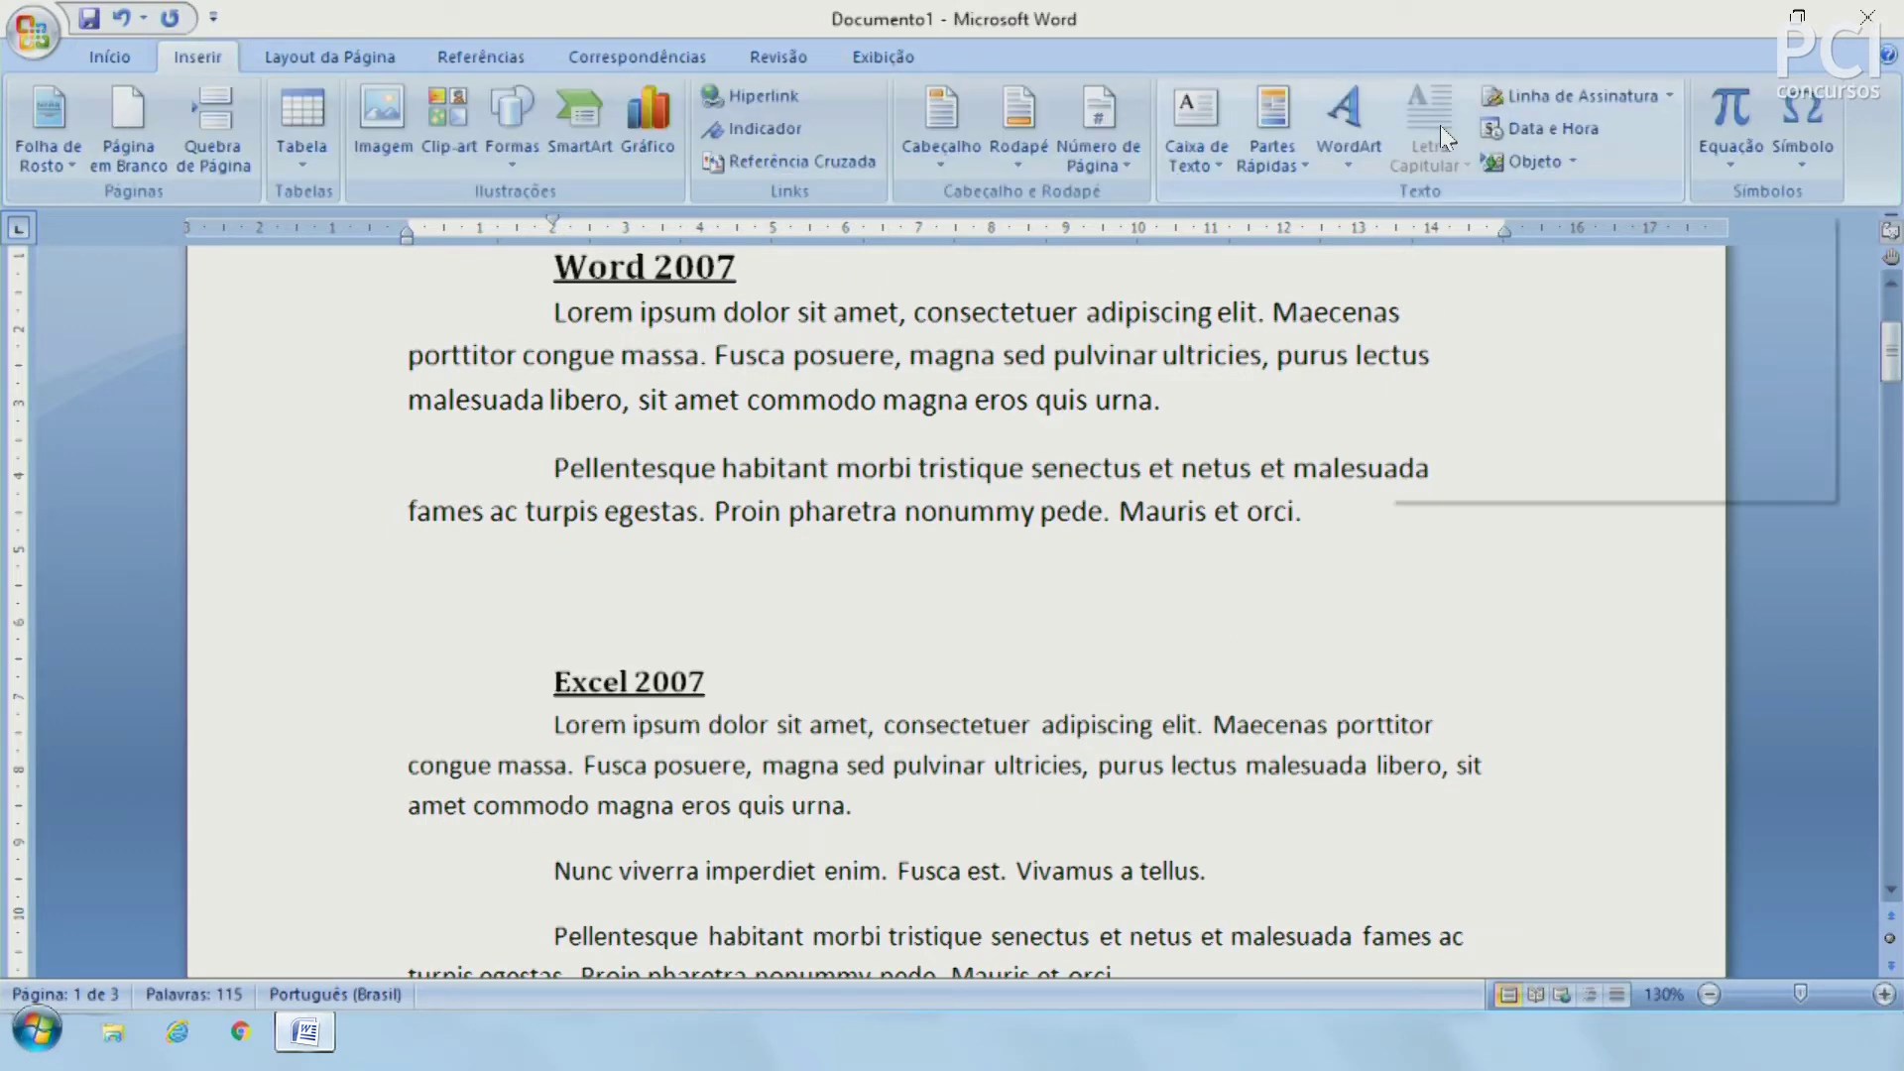
scroll(778, 680, "up", 1)
left_click(881, 453)
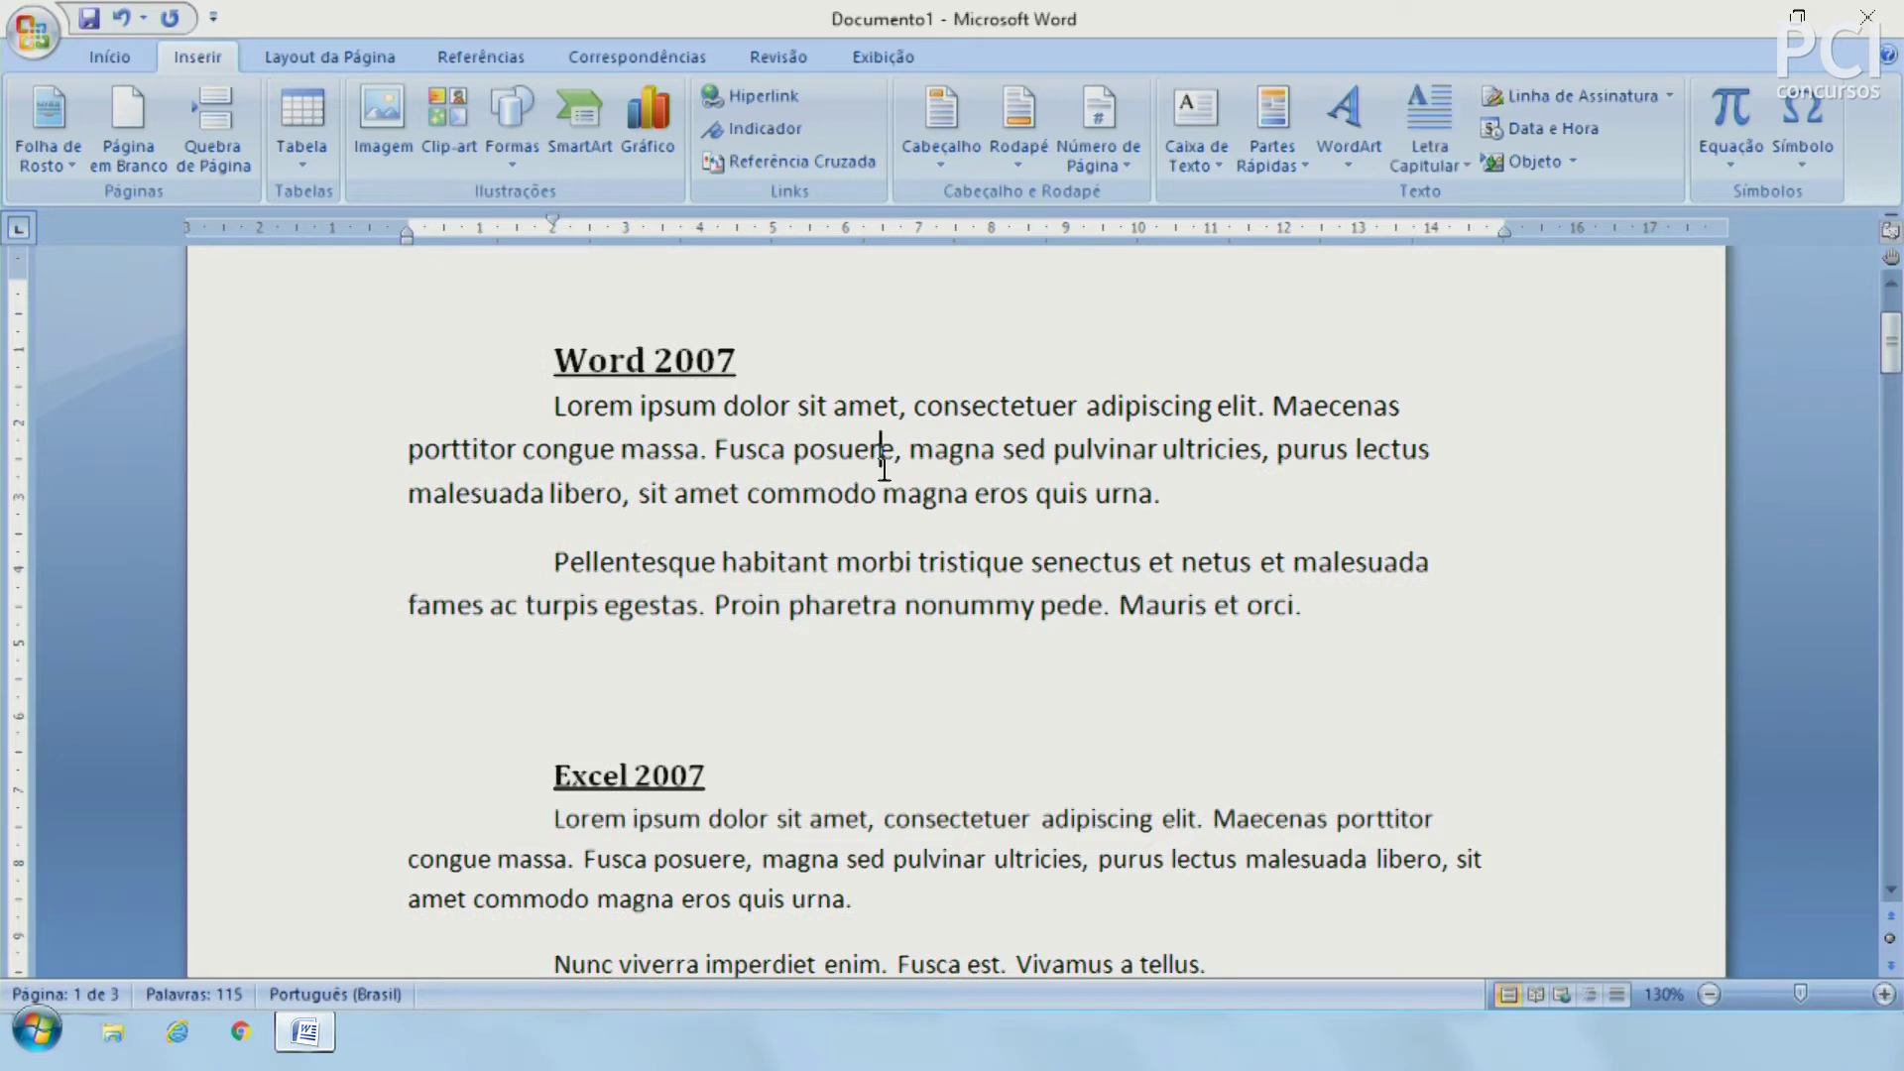
left_click(793, 708)
left_click_drag(588, 676, 769, 688)
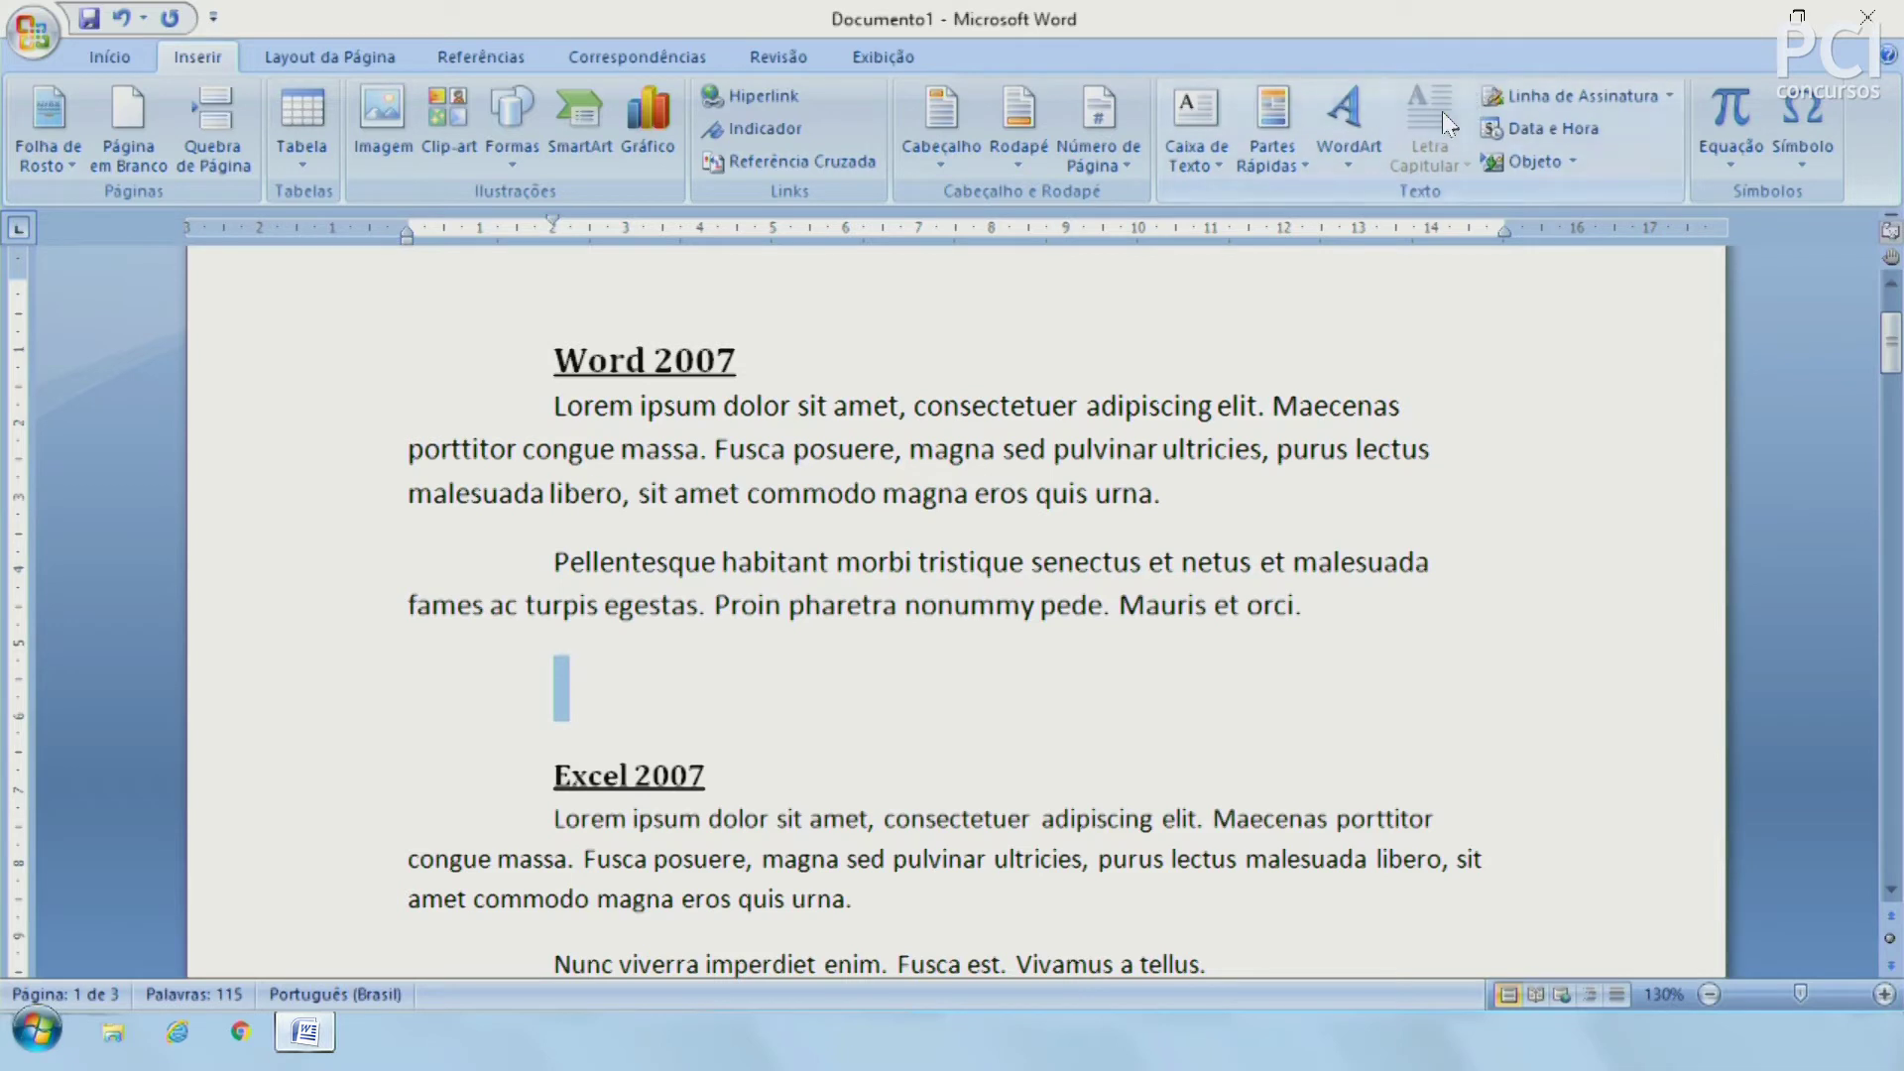
left_click(701, 701)
left_click(776, 454)
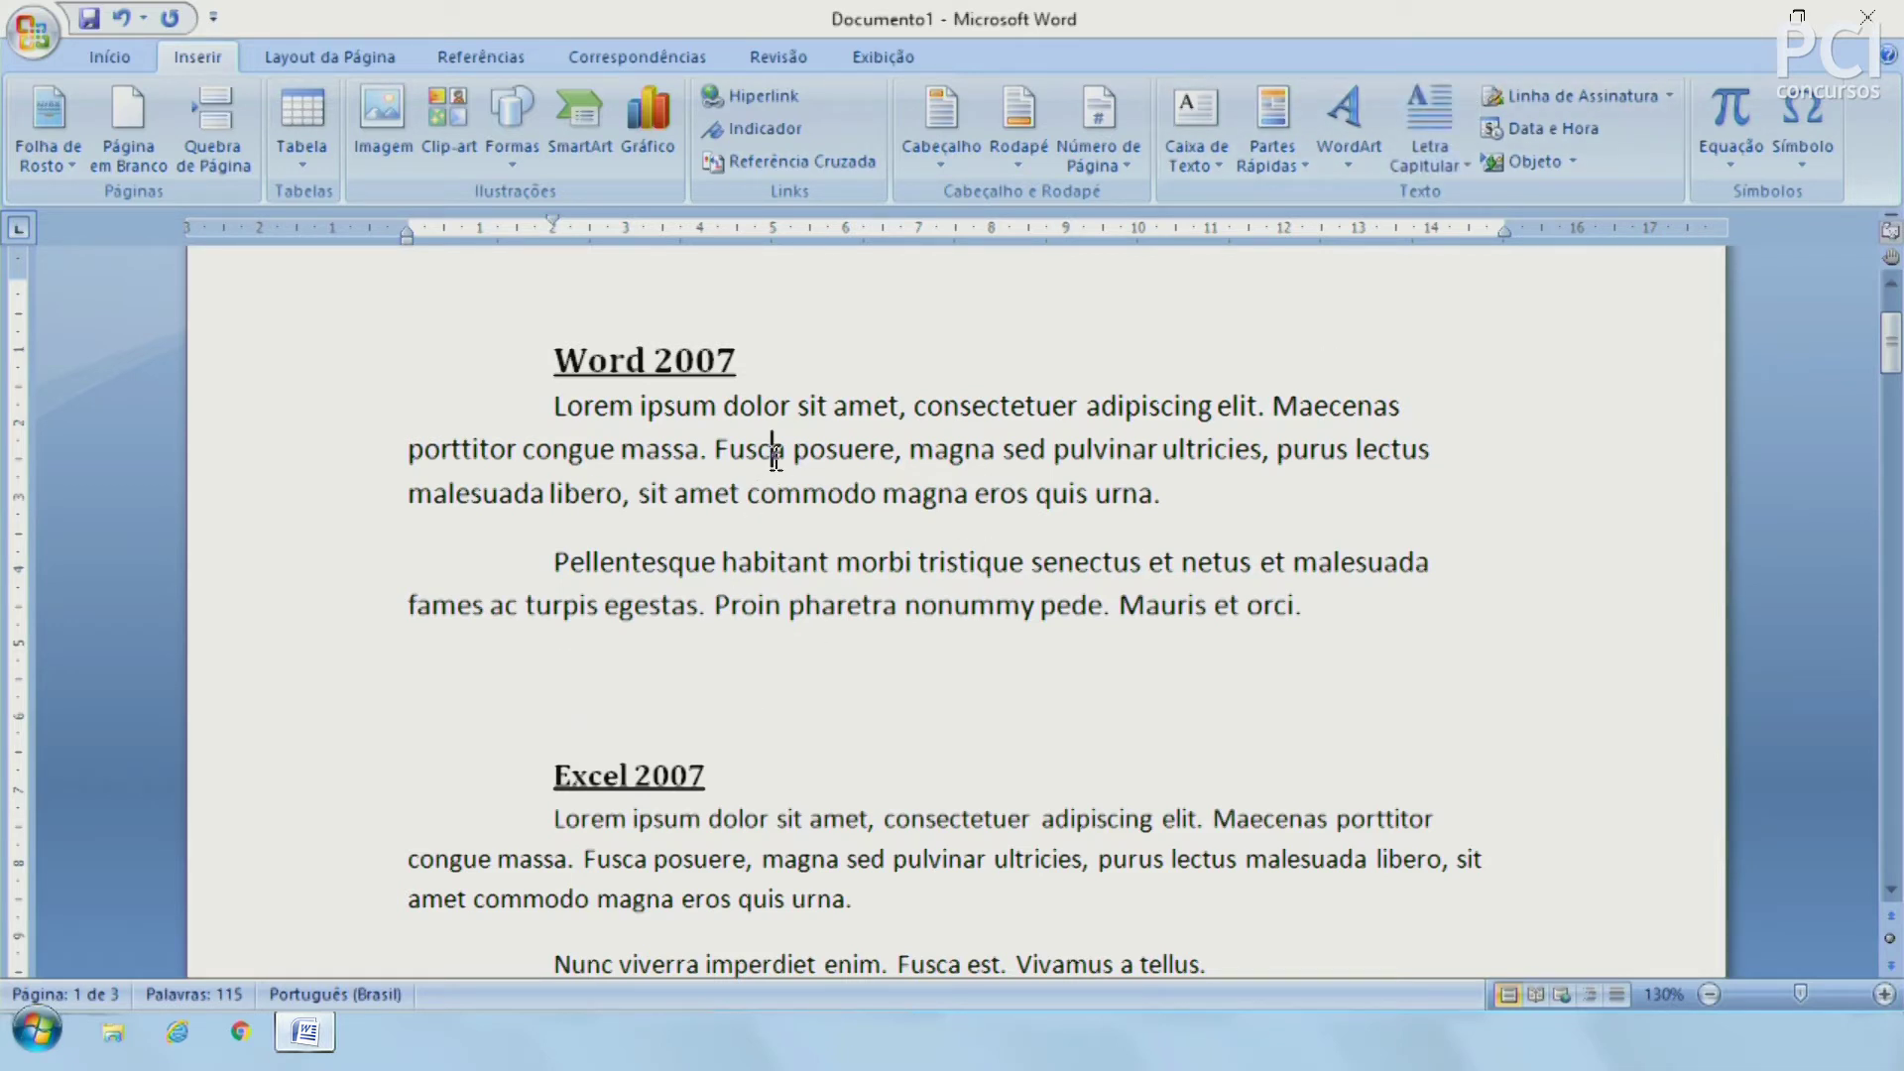
Step: Apply a Capitular dropped capital L to the first paragraph, then undo it
left_click(1450, 153)
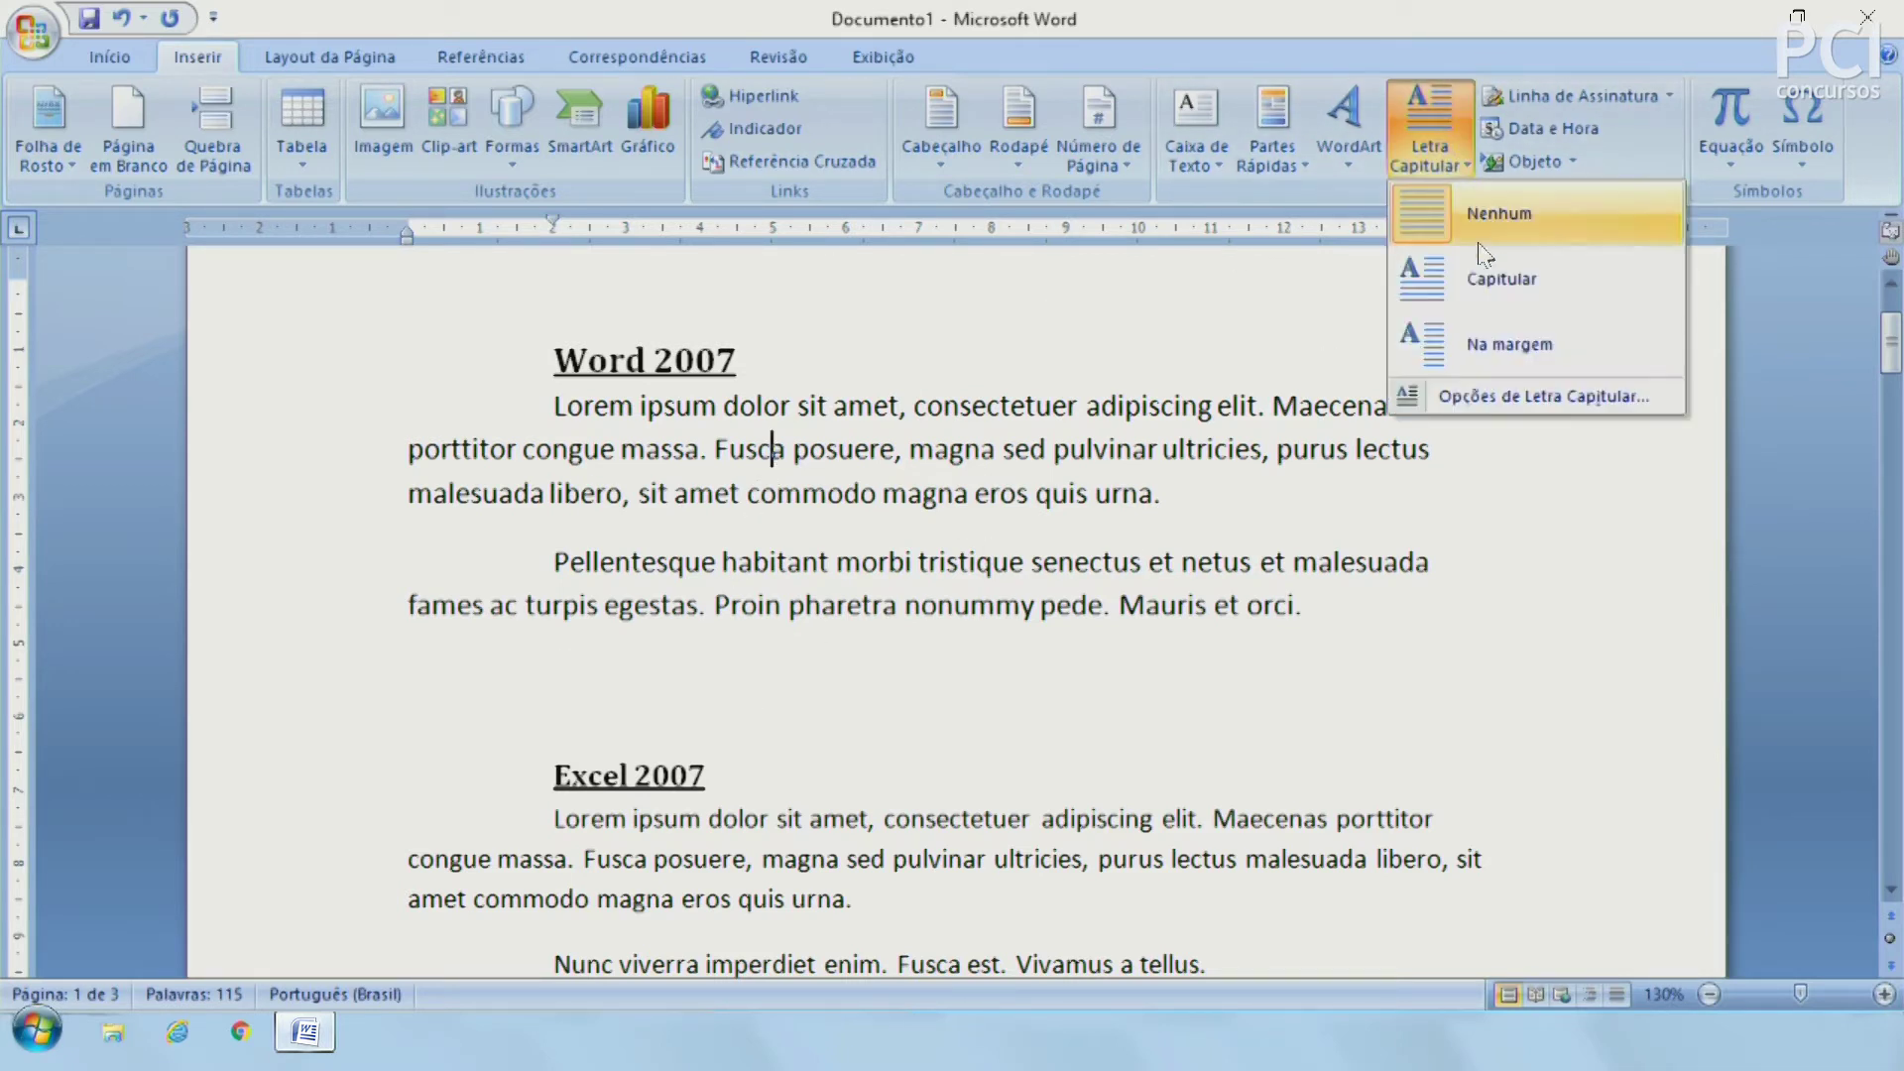
left_click(1478, 276)
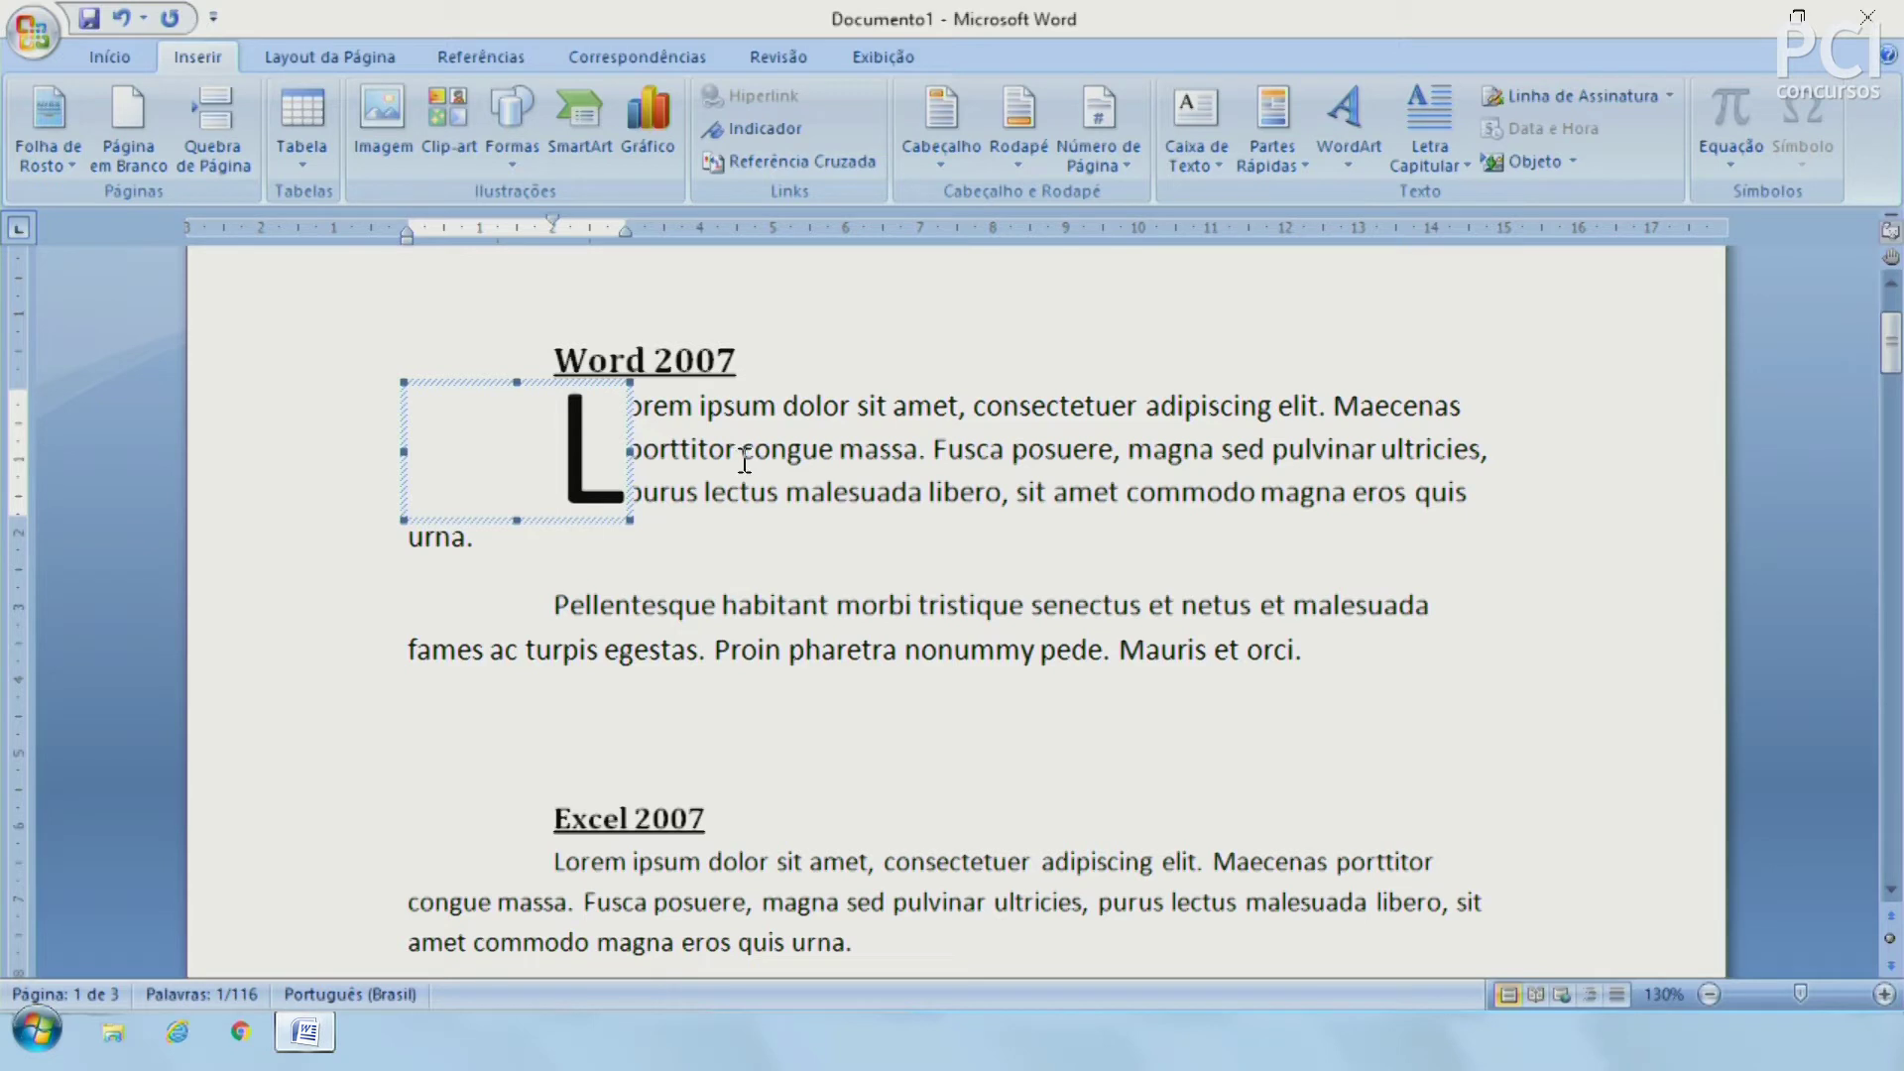
left_click(716, 362)
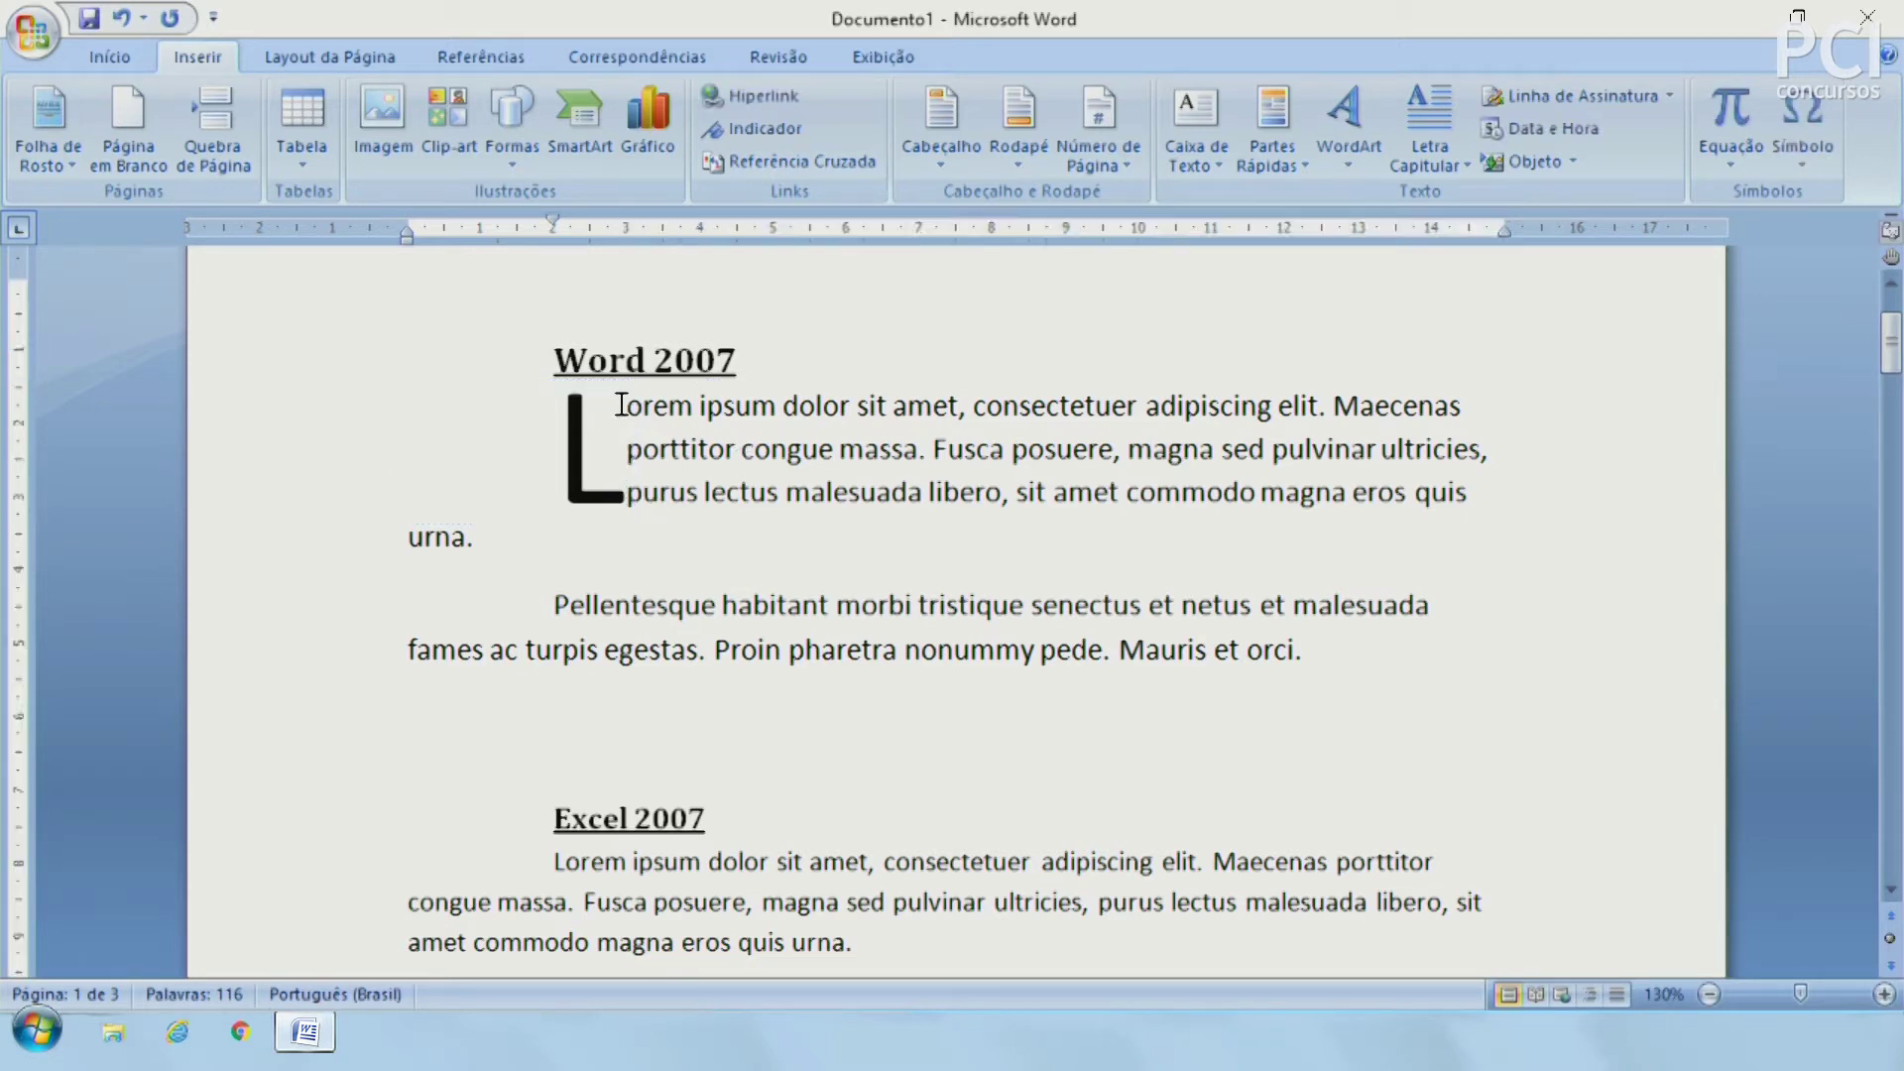
left_click(599, 486)
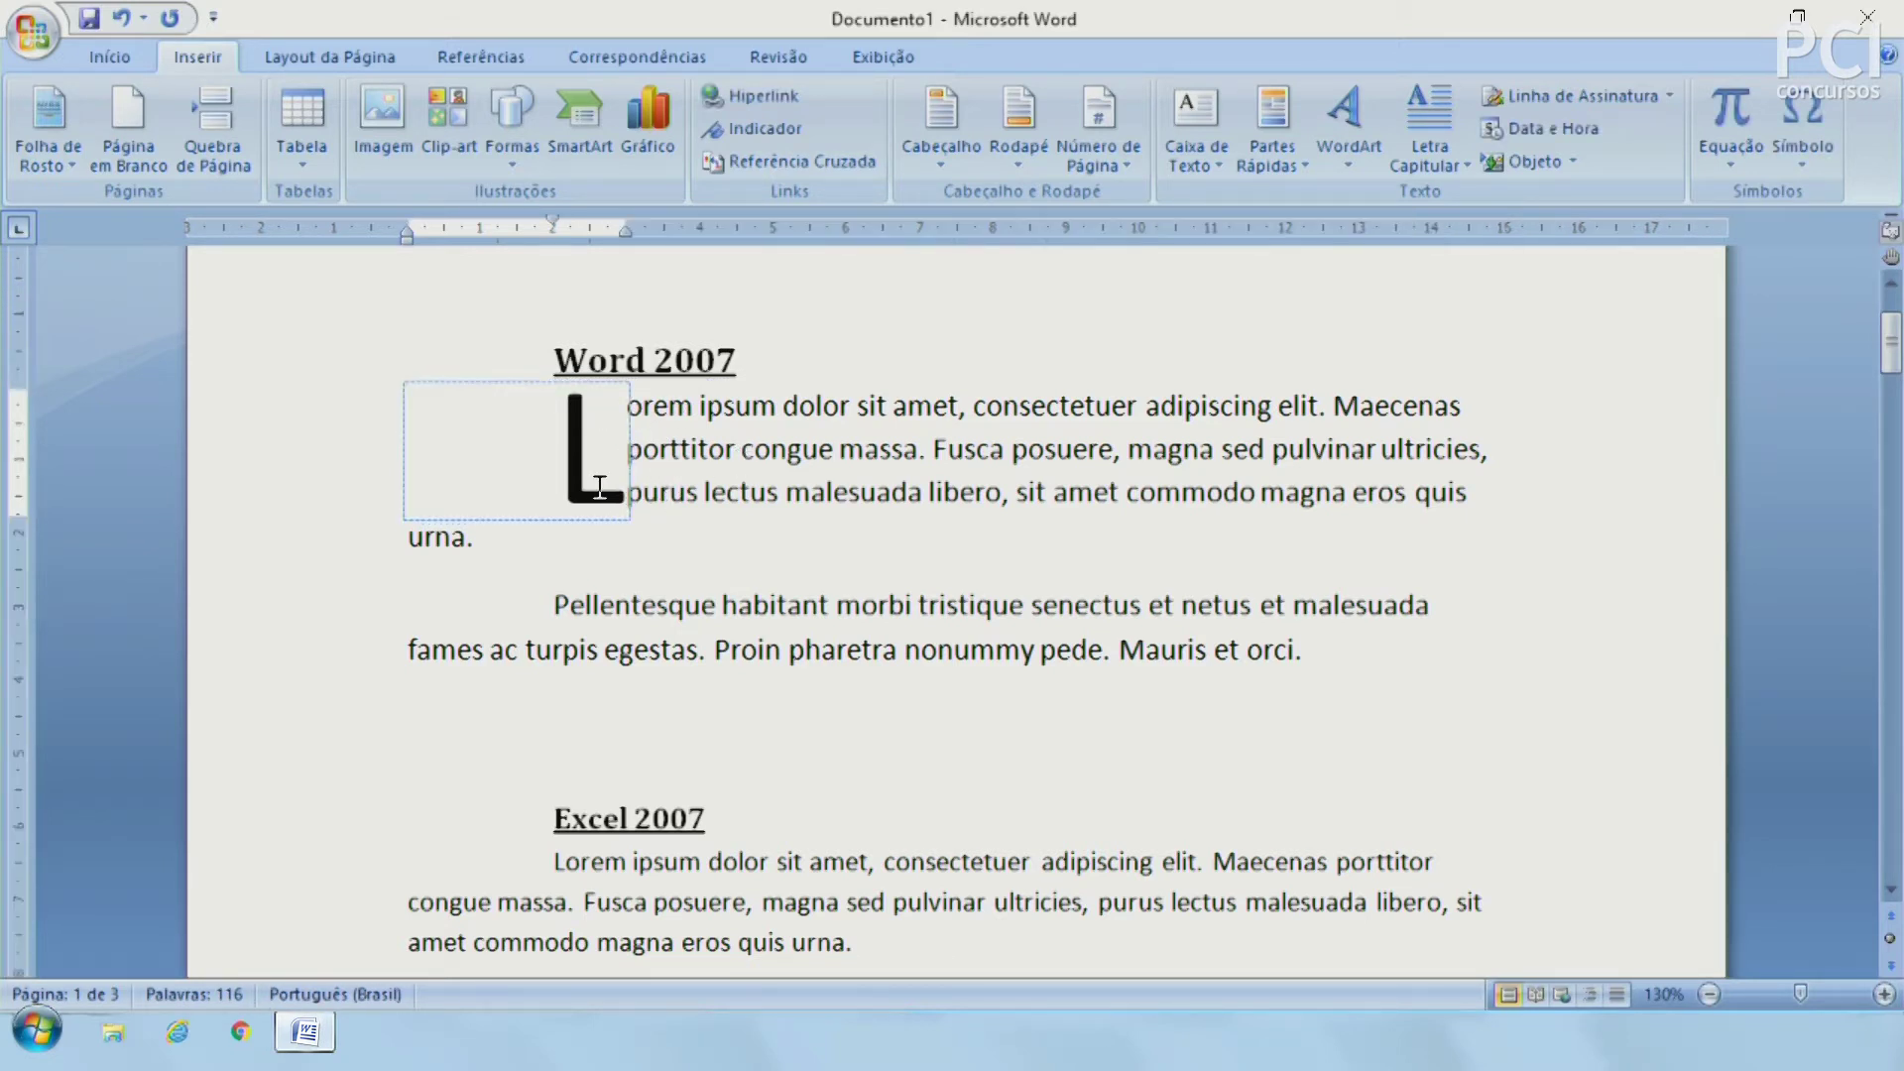
key("ctrl+z")
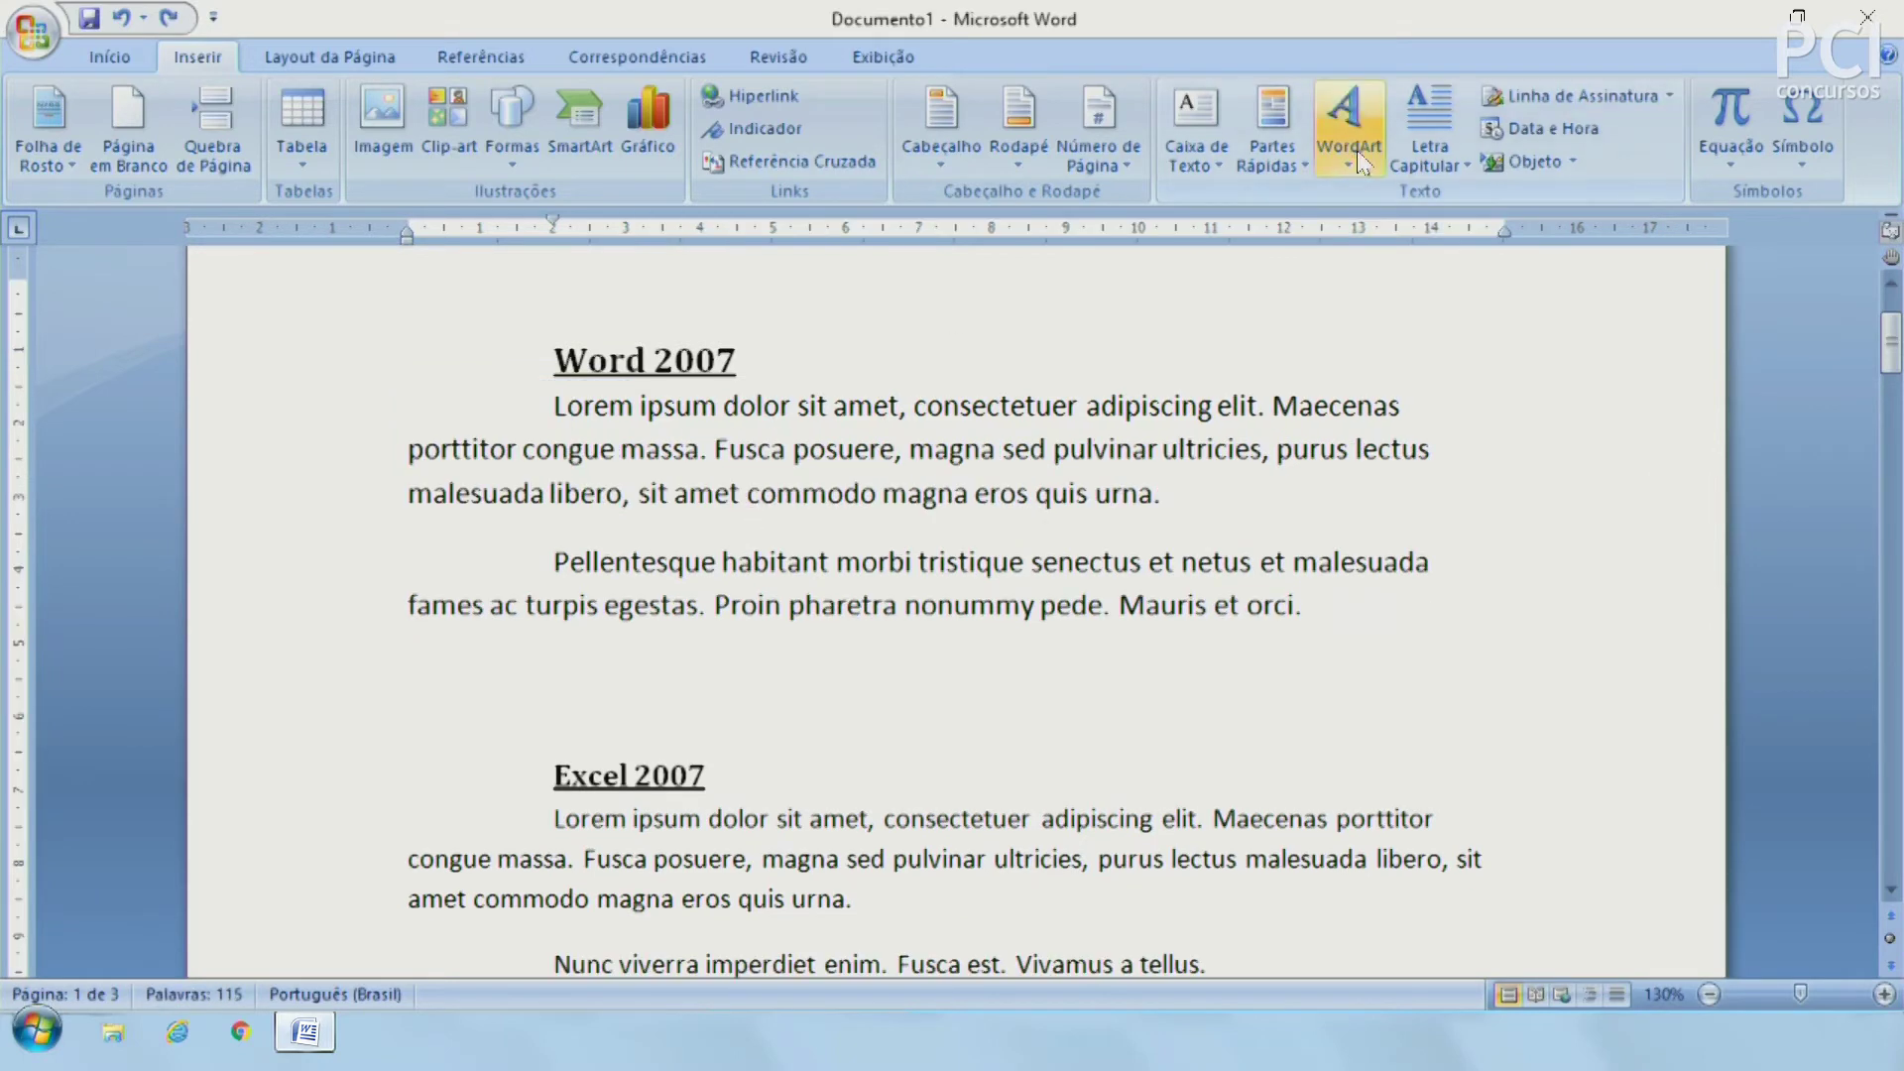
Step: Try the Na margem drop cap on the same paragraph and undo it as well
left_click(1428, 154)
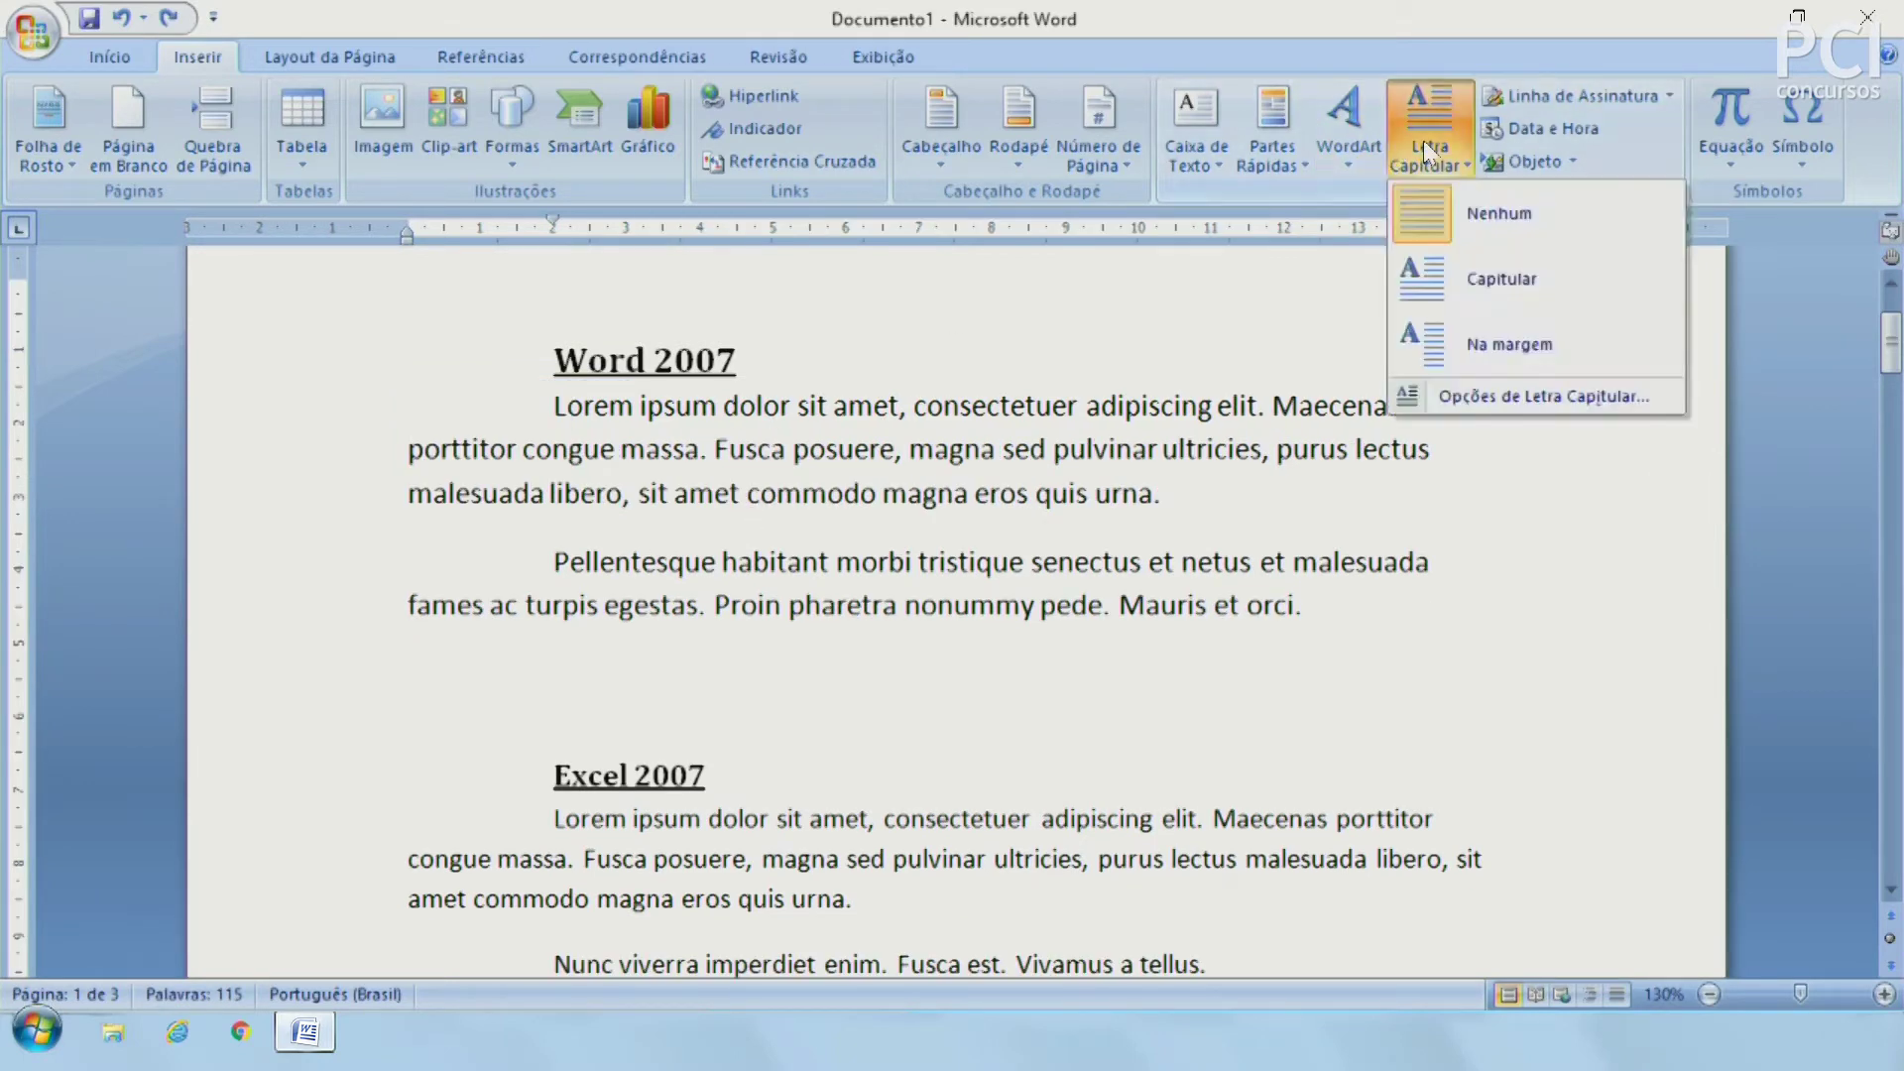
left_click(1440, 353)
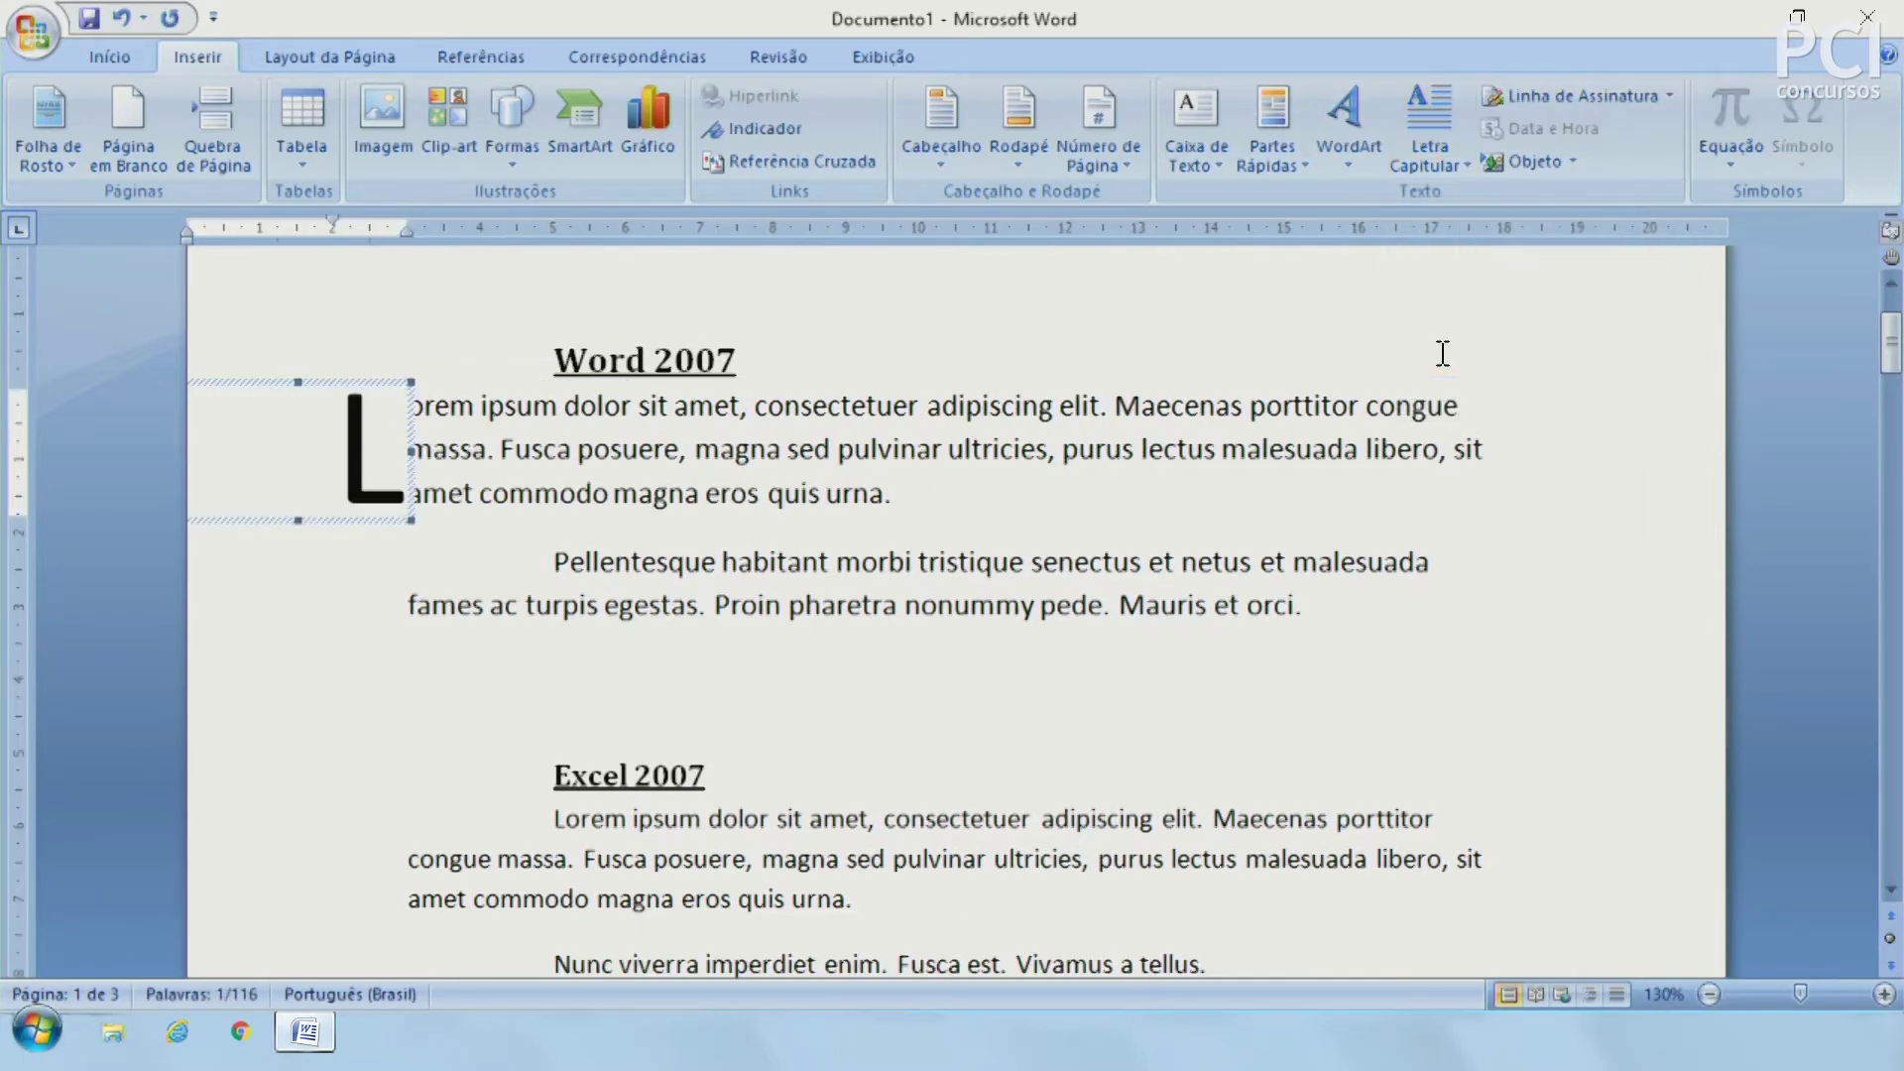
key("ctrl+z")
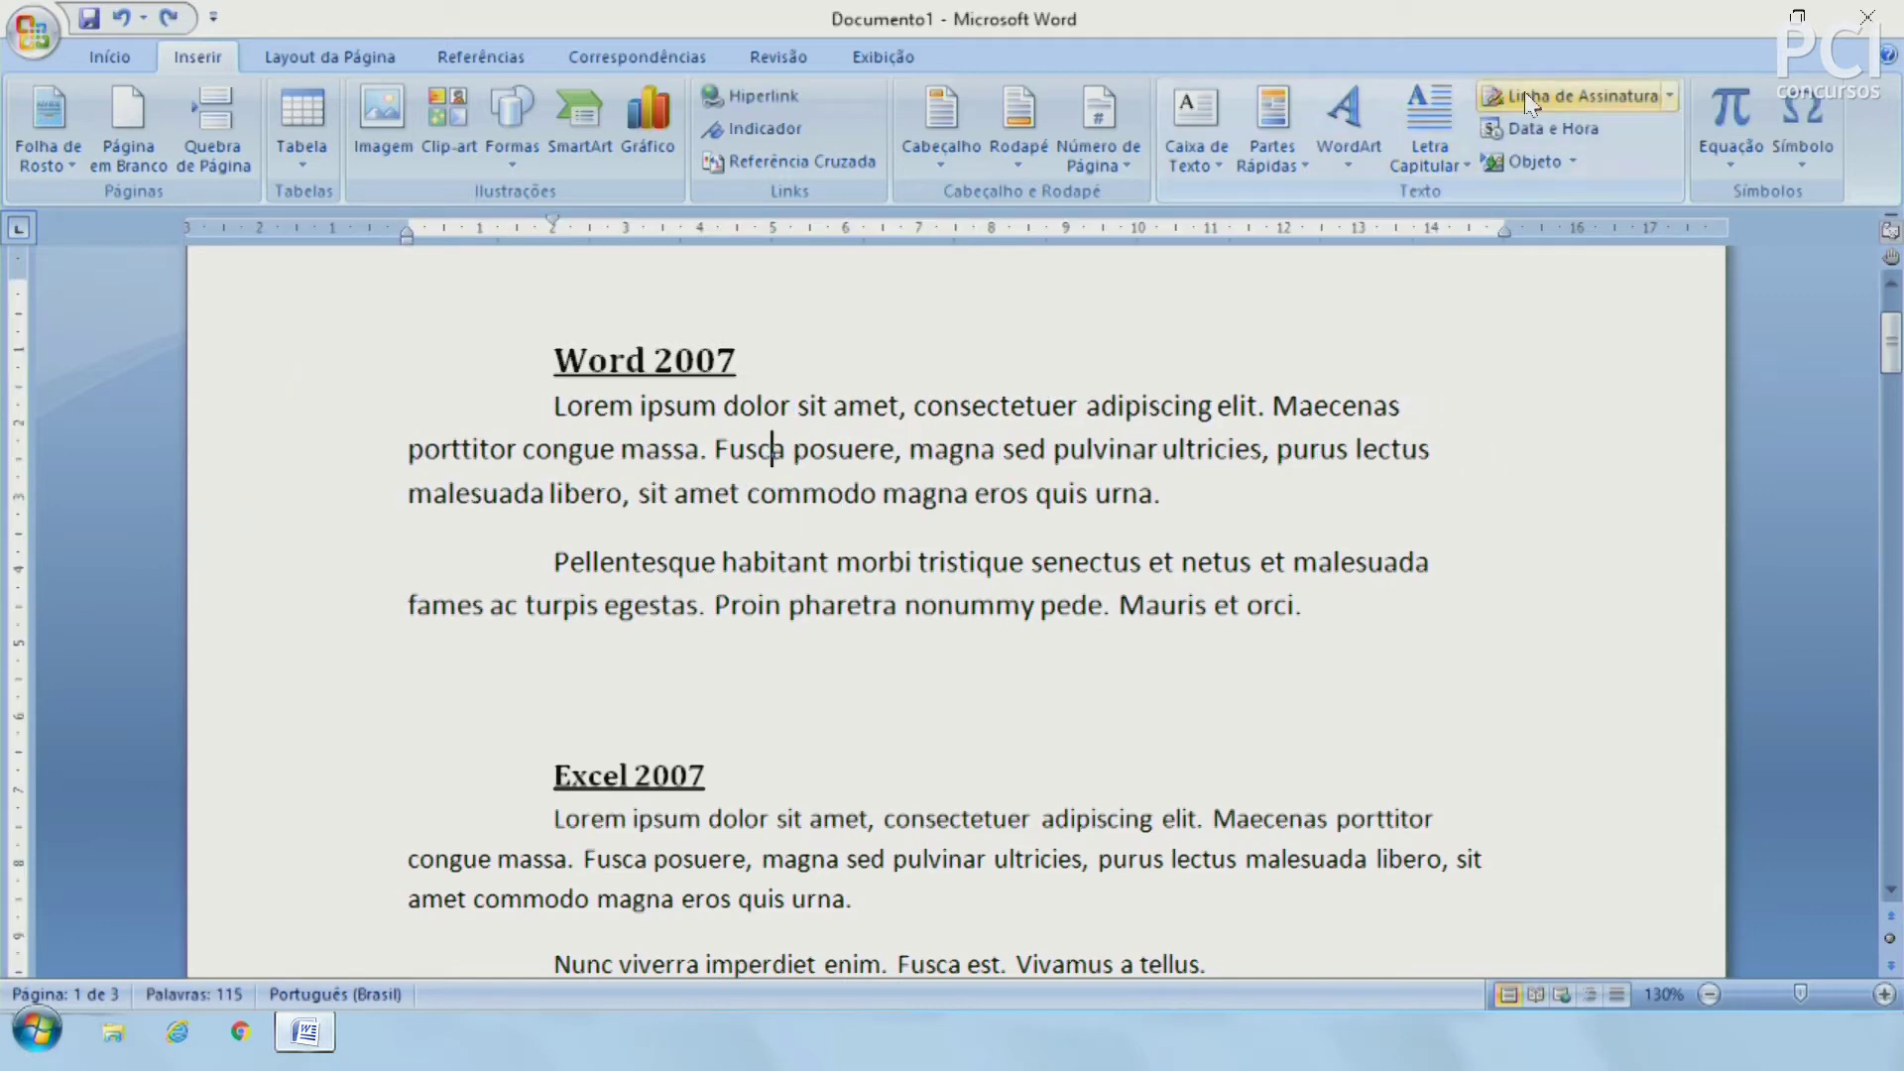
left_click(1026, 710)
scroll(1021, 710, "down", 5)
scroll(1151, 680, "up", 2)
left_click(1300, 695)
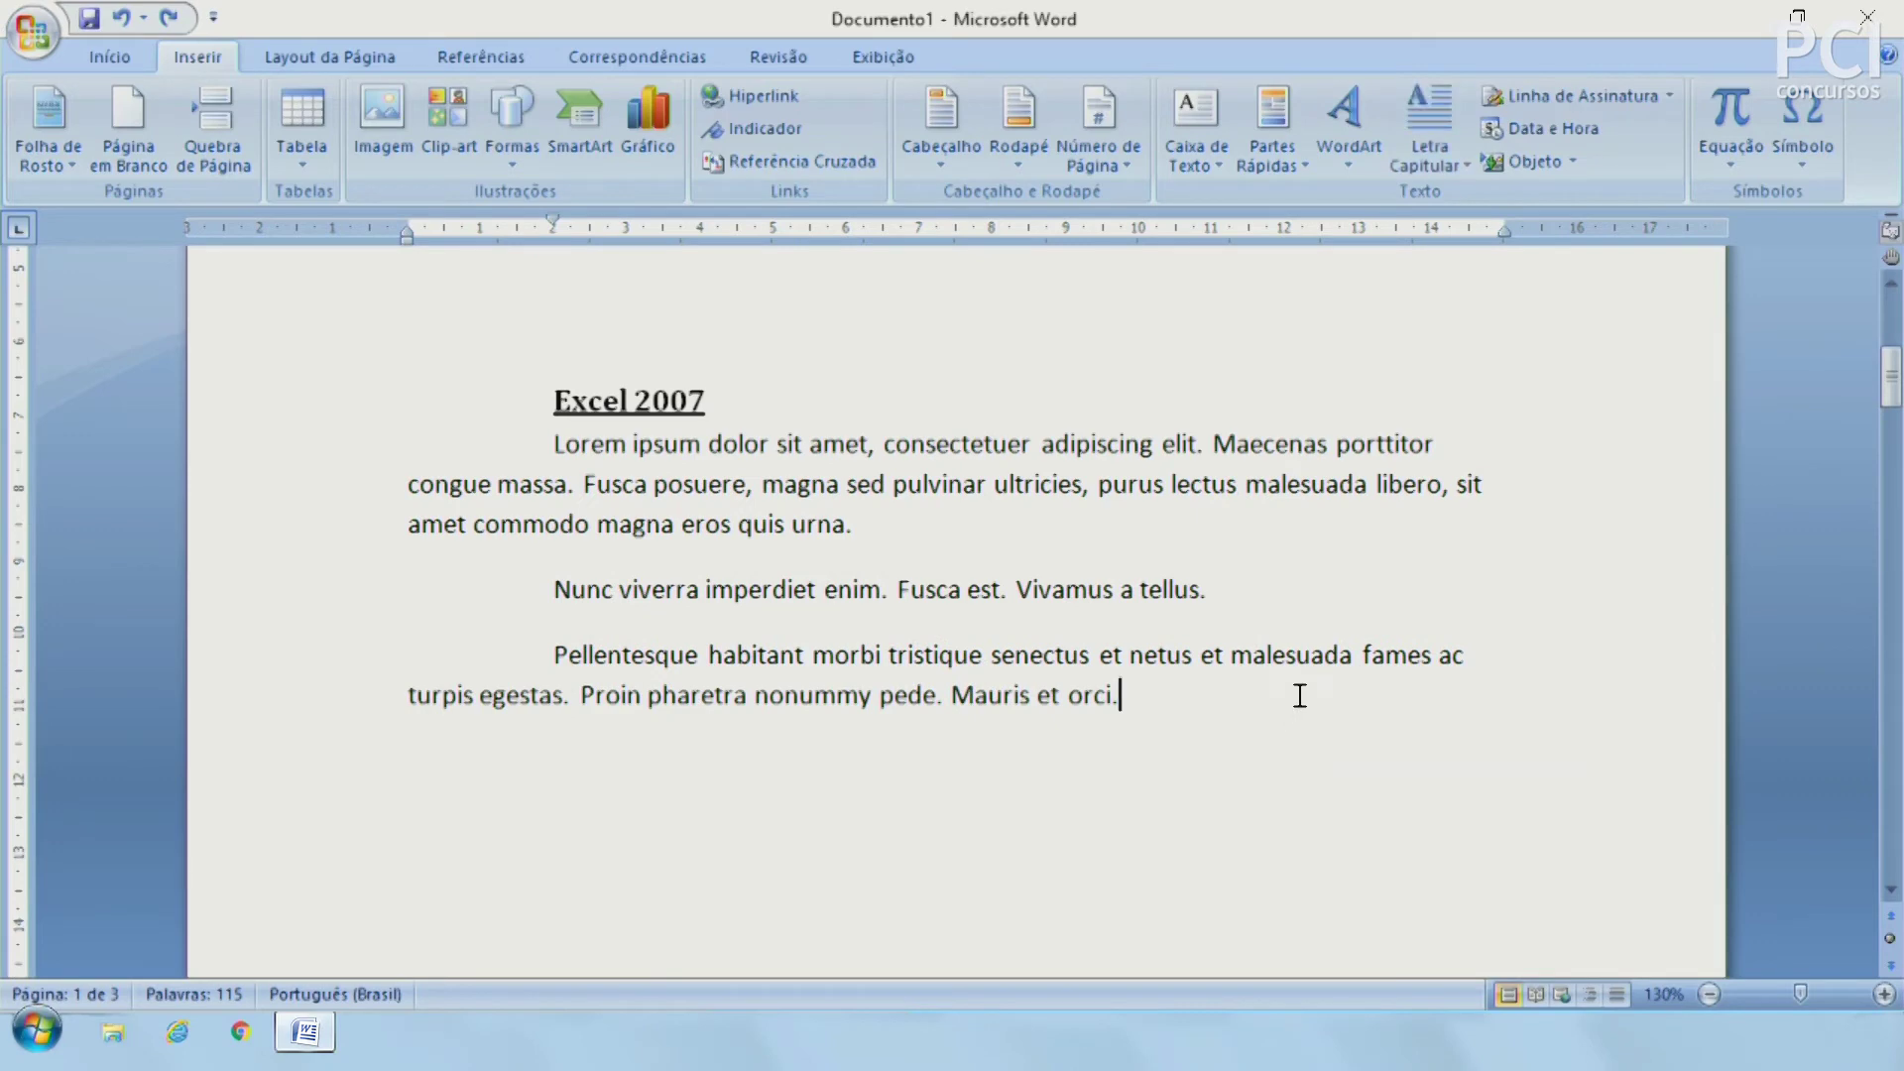
key("Return")
key("Return")
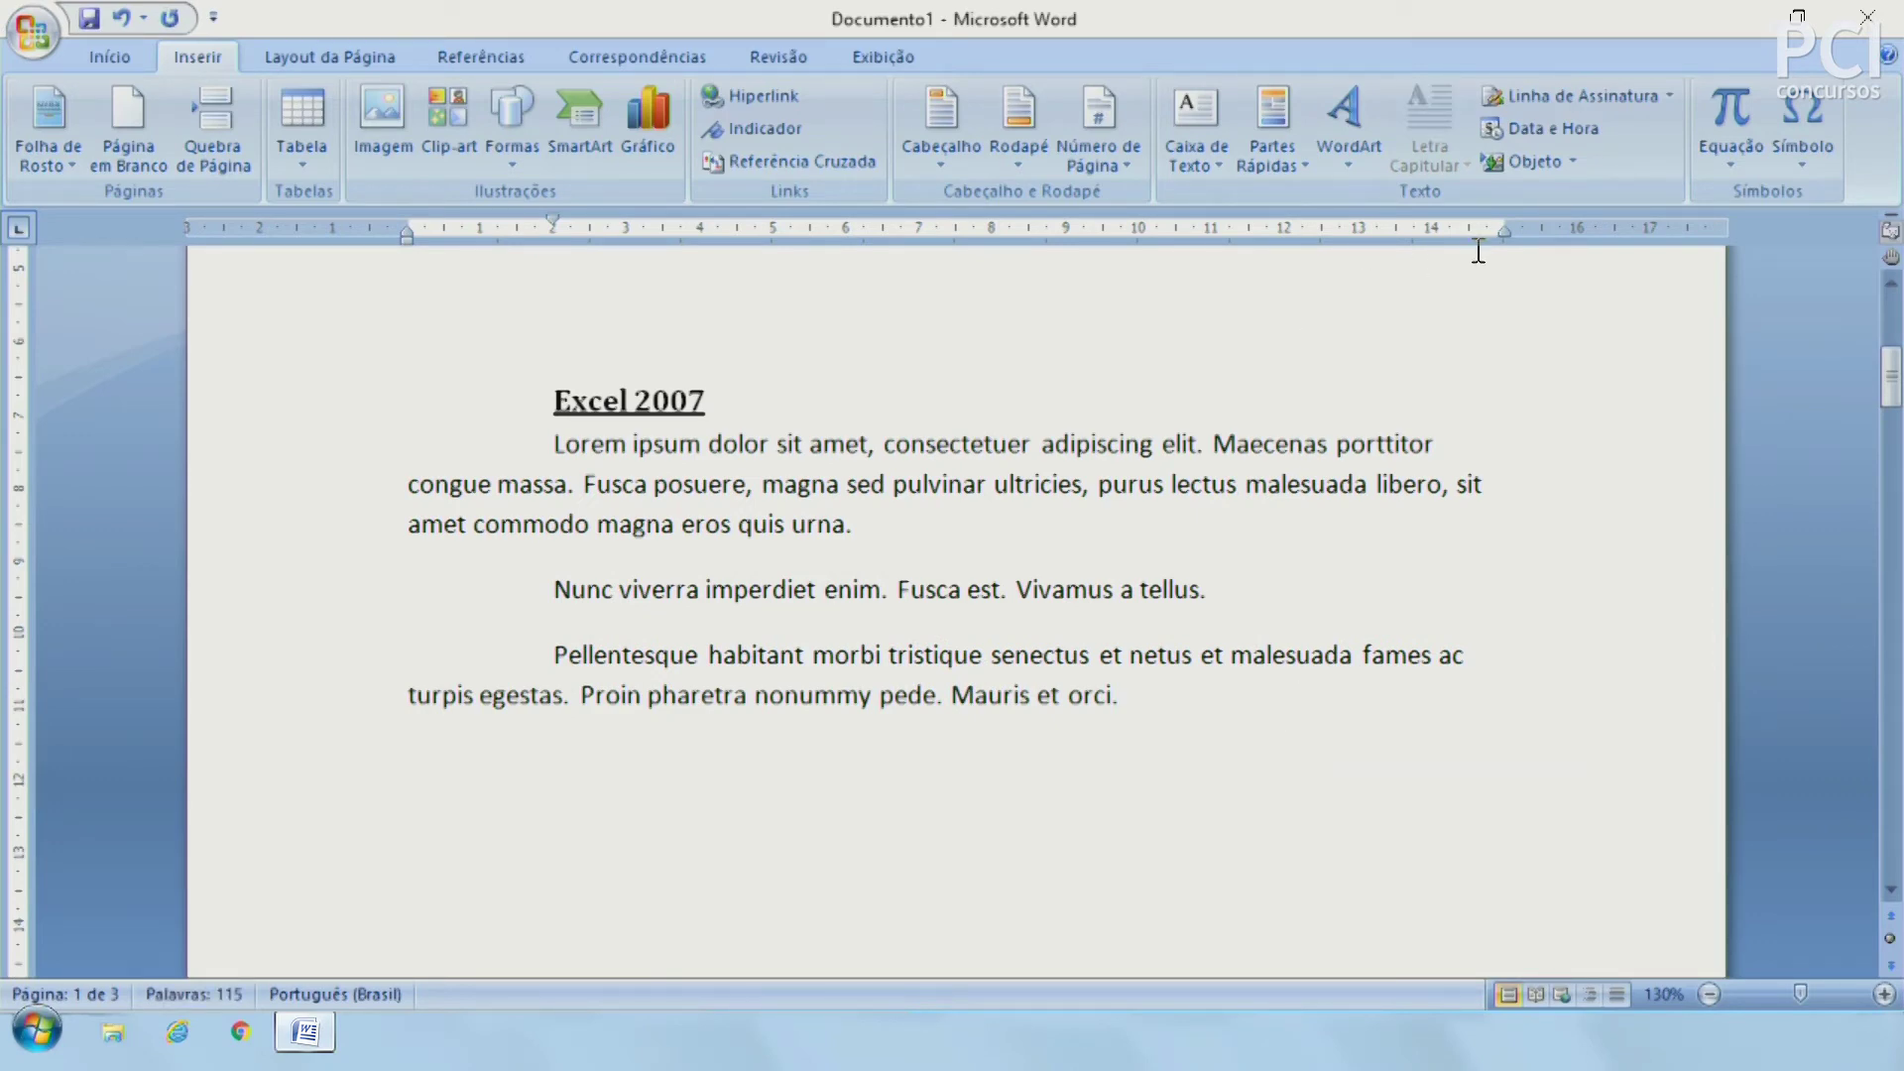
left_click(1662, 97)
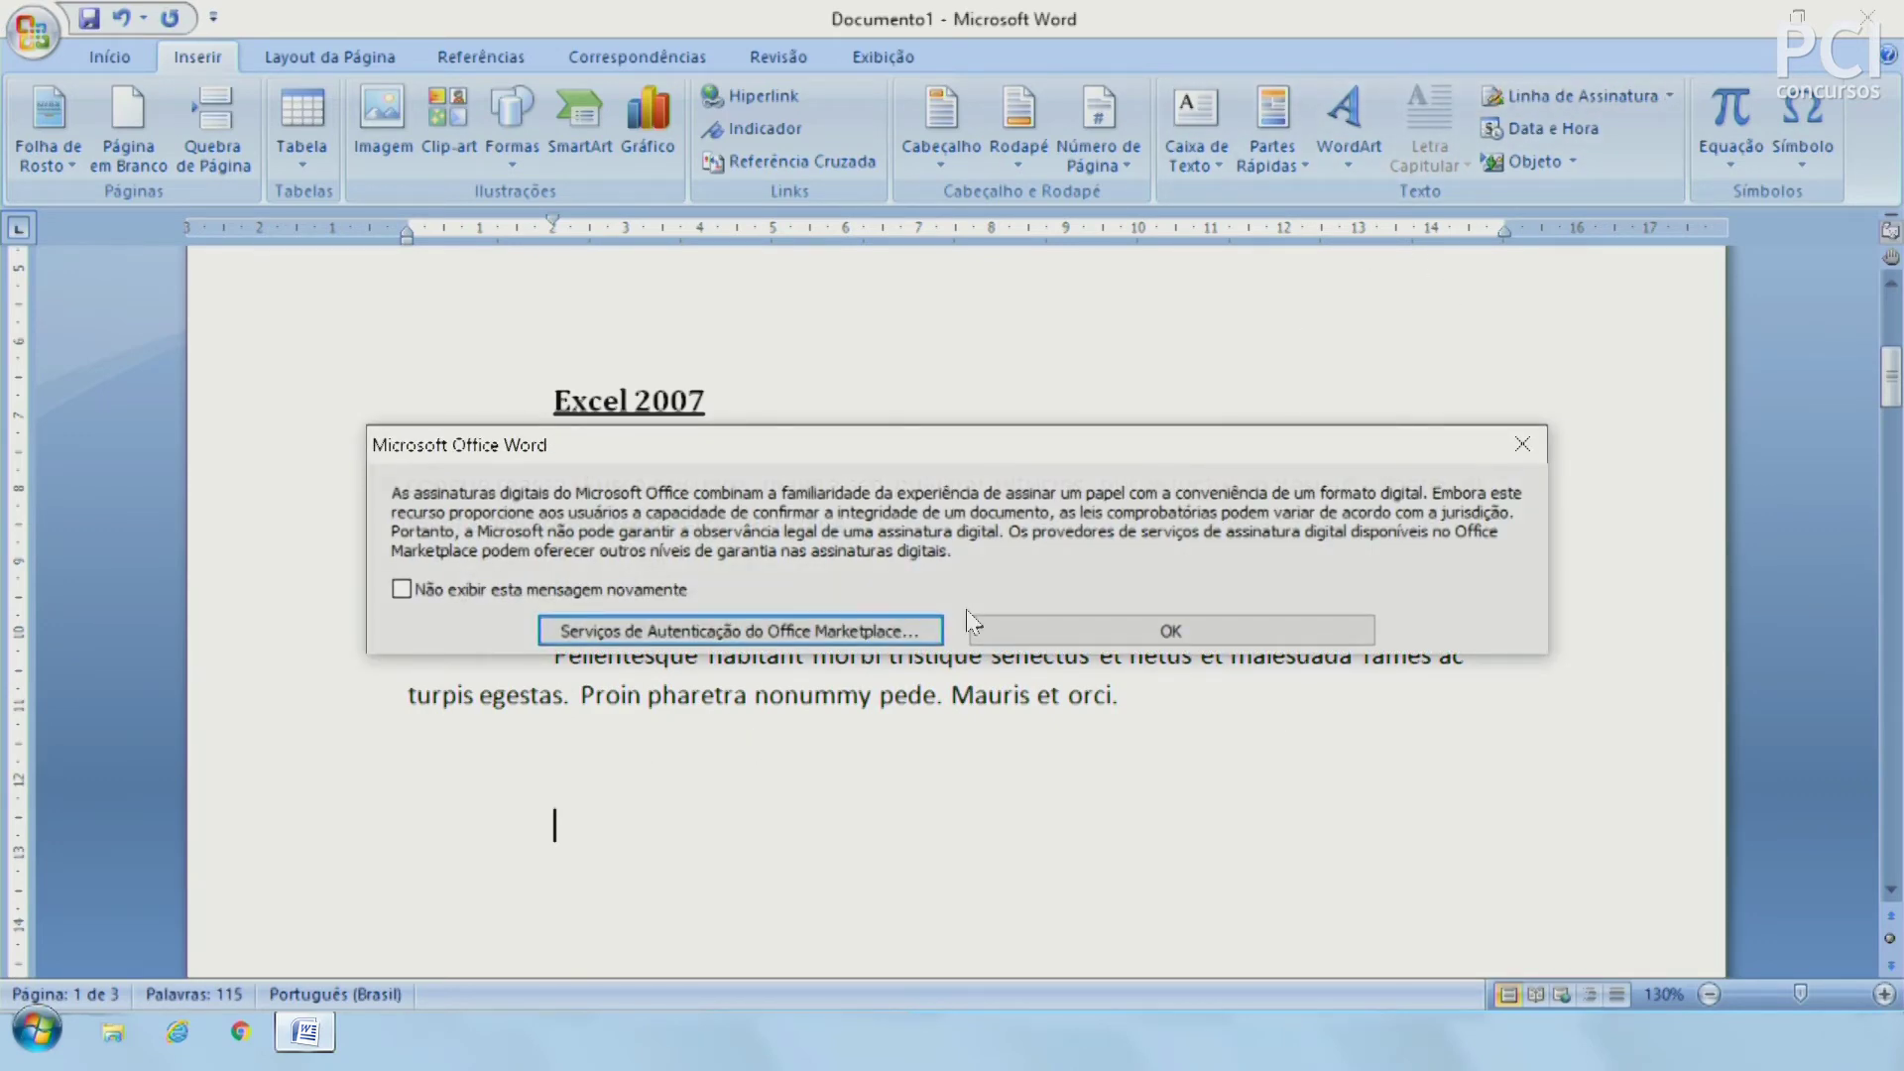
left_click(1051, 627)
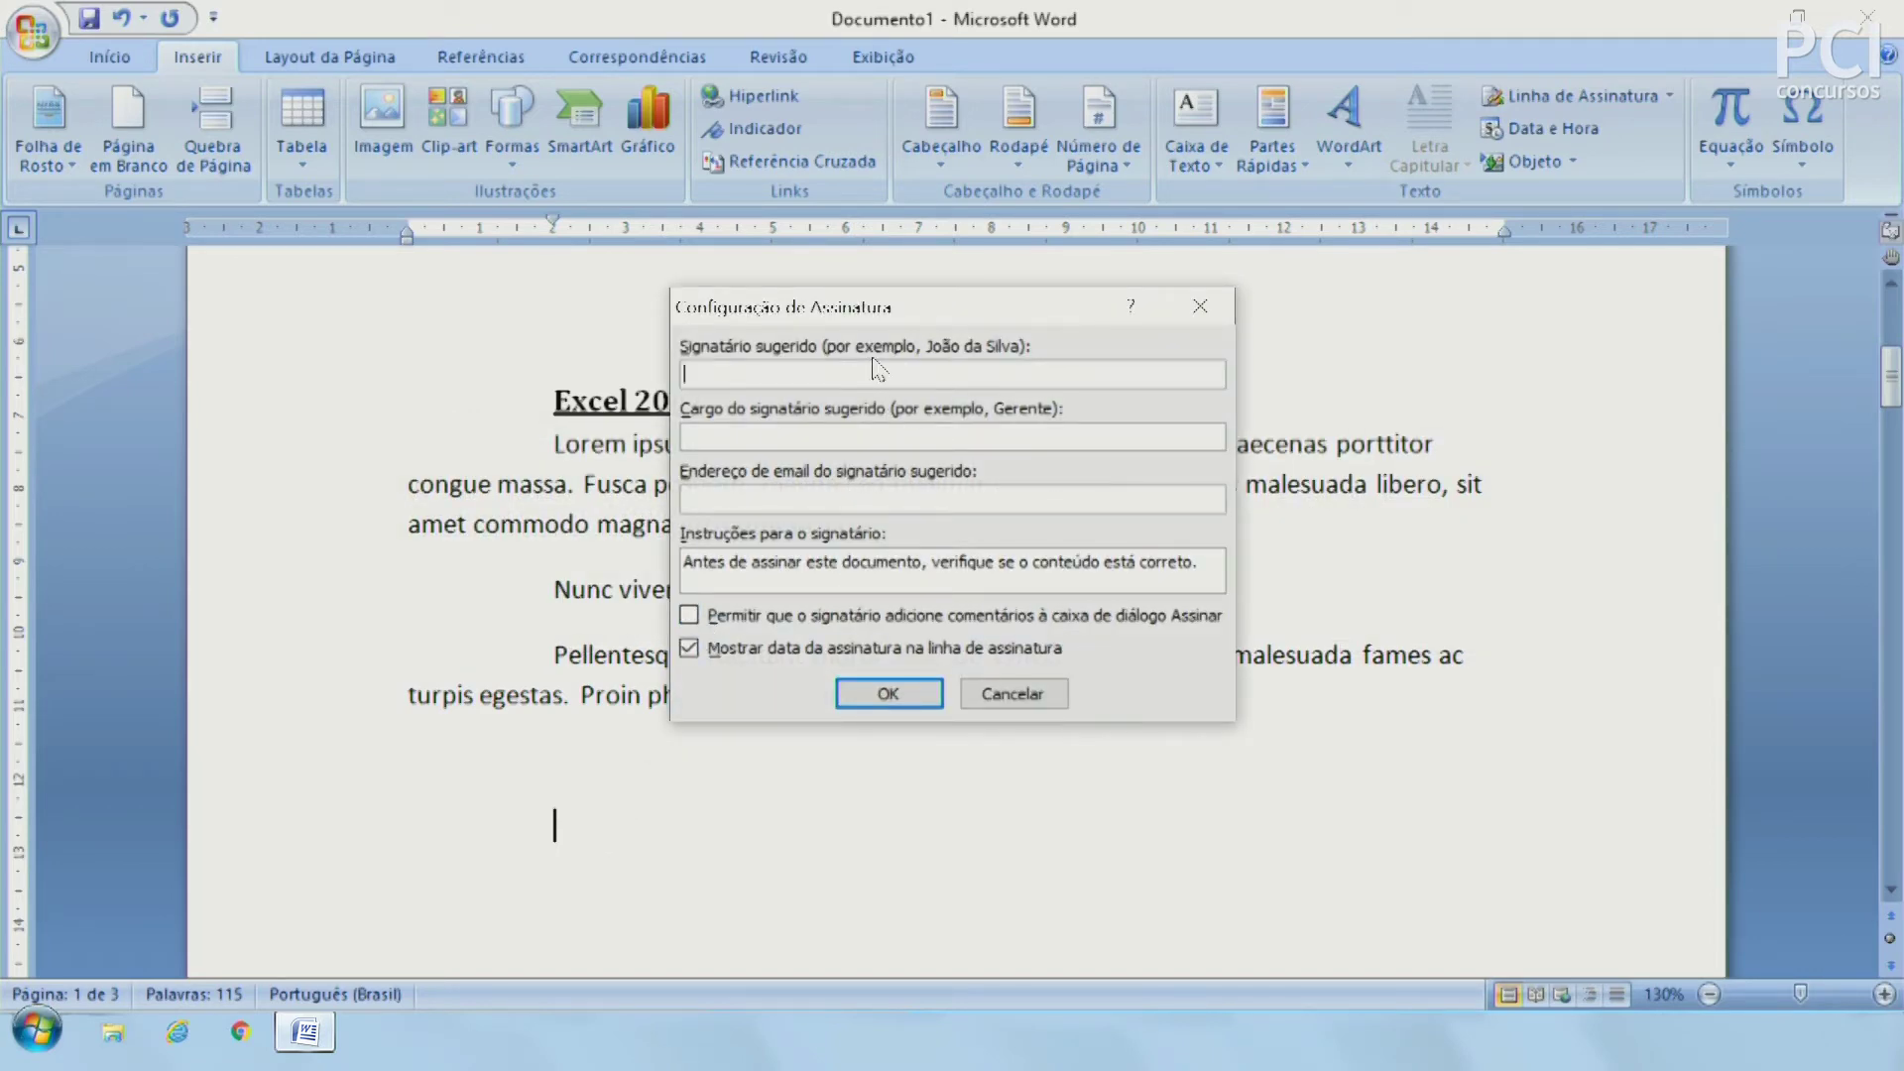
left_click(938, 705)
left_click(627, 694)
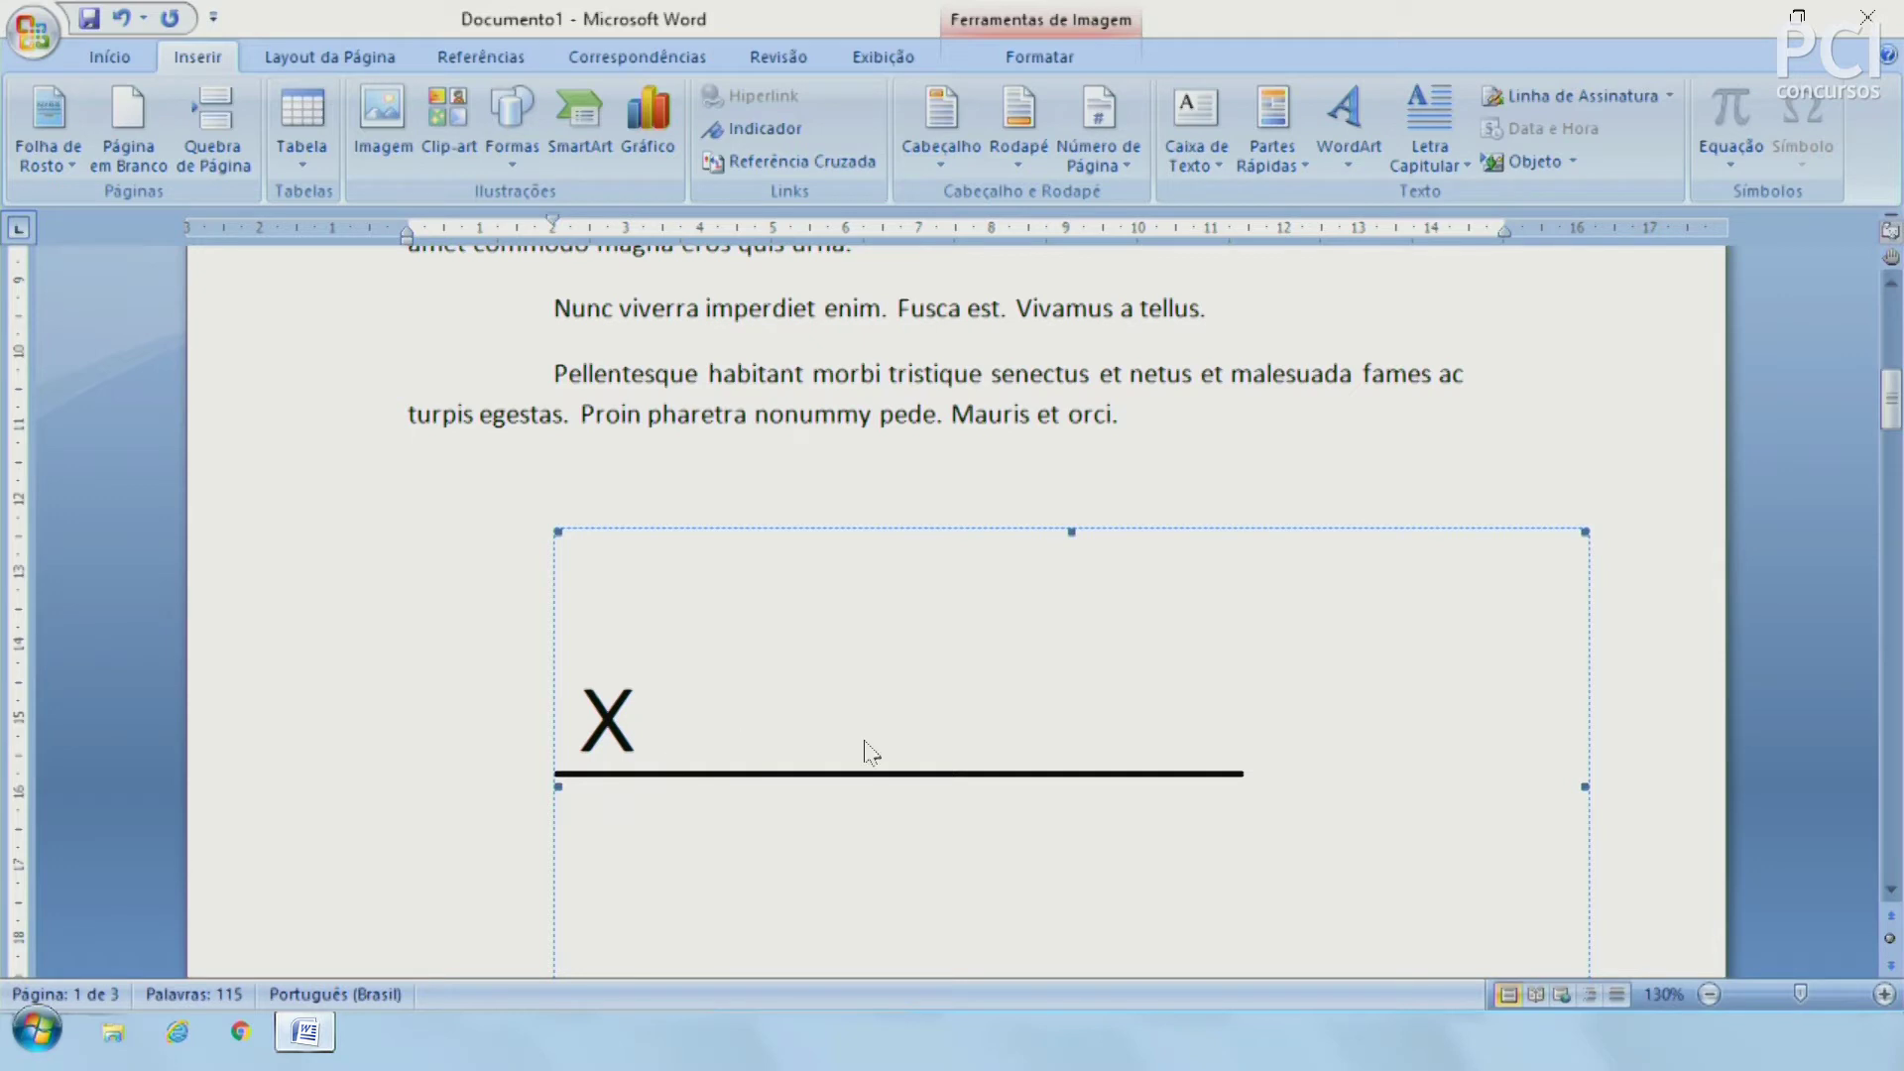
scroll(1319, 734, "down", 3)
scroll(1312, 729, "up", 2)
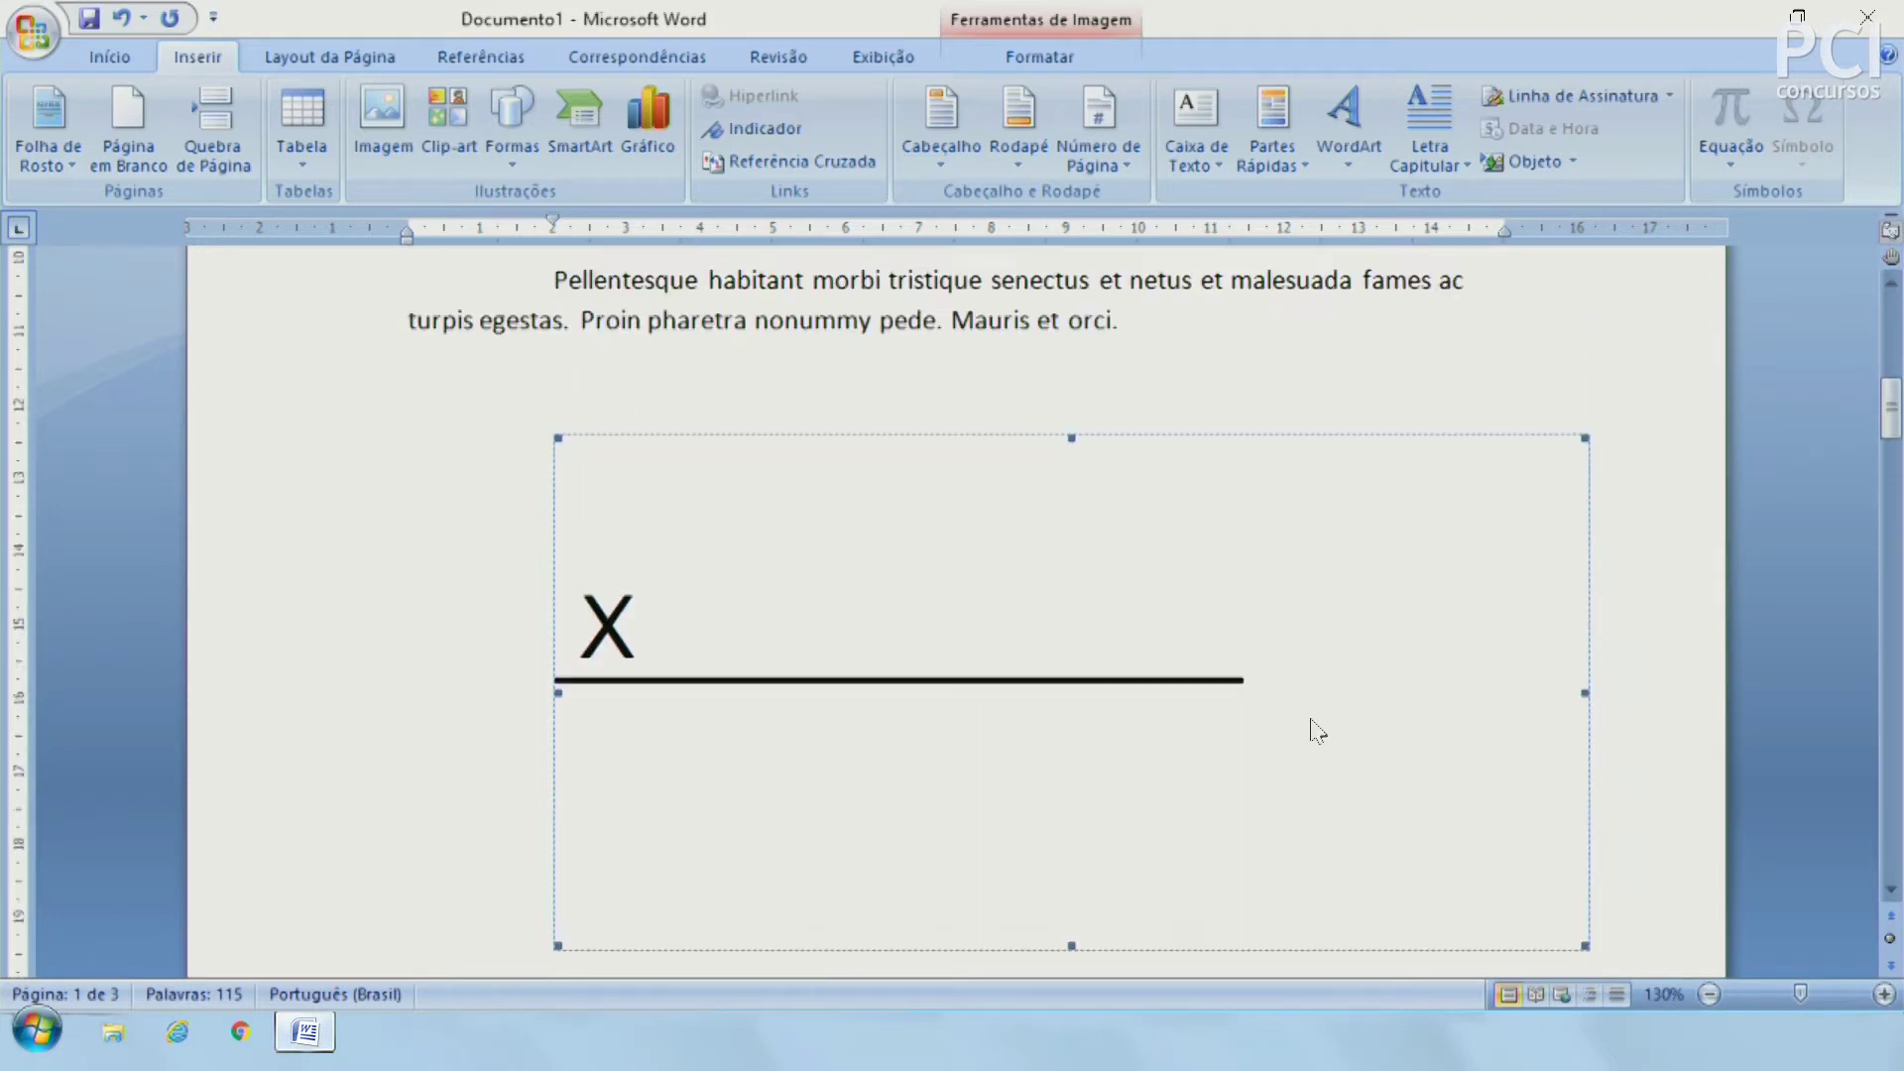
key("Delete")
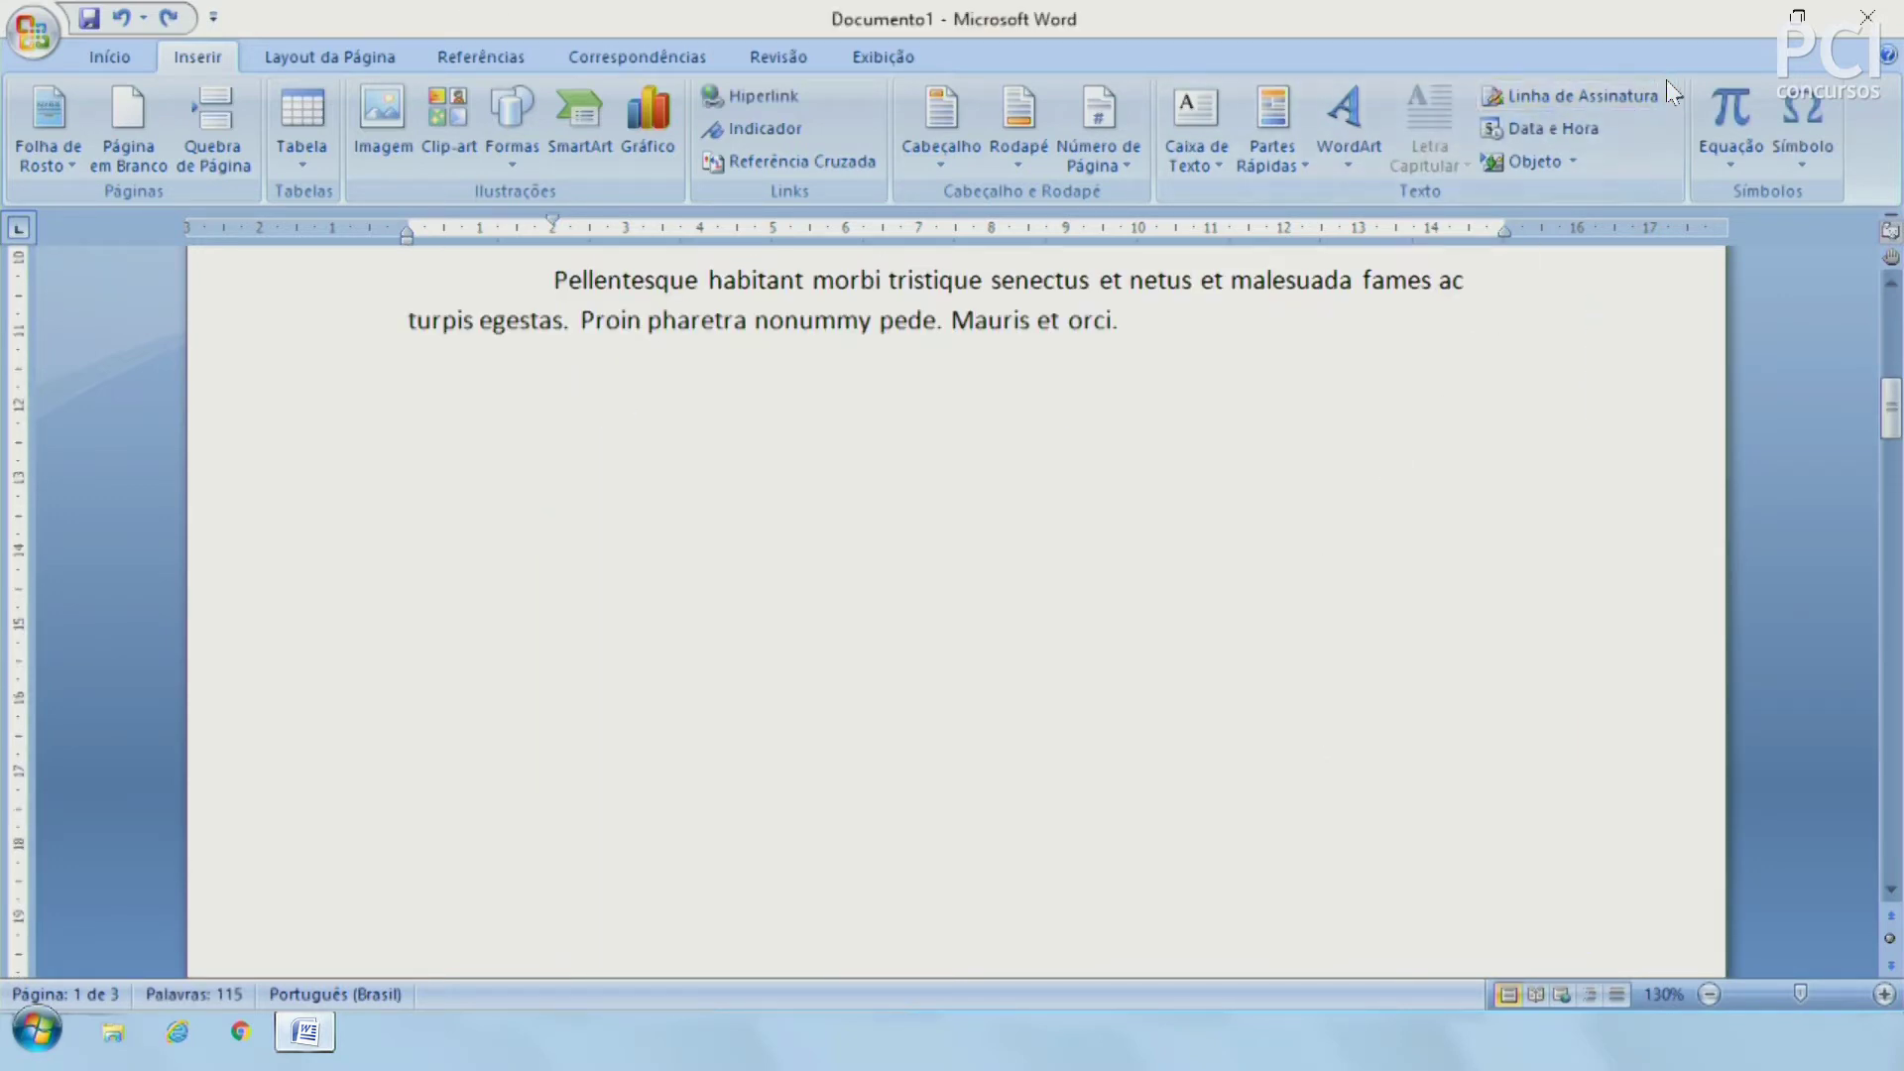
left_click(1671, 95)
left_click(1674, 94)
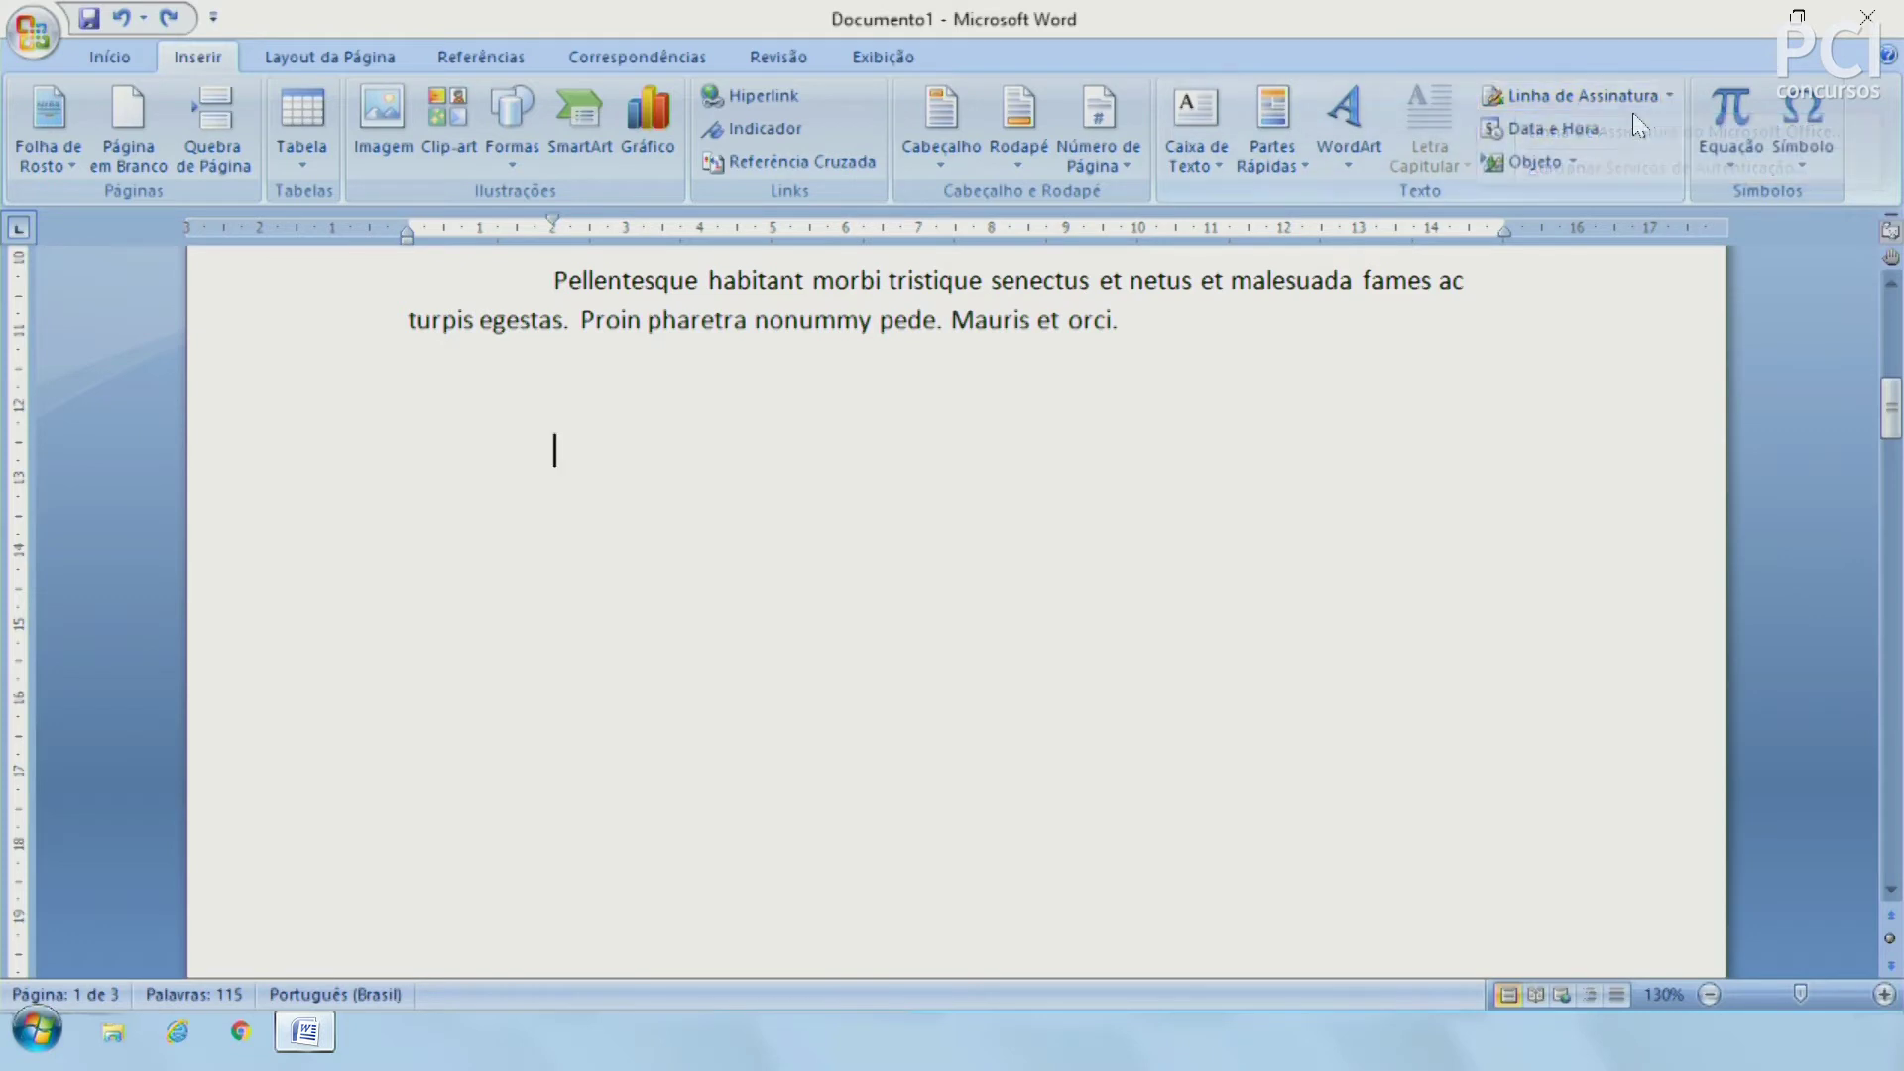
left_click(1568, 128)
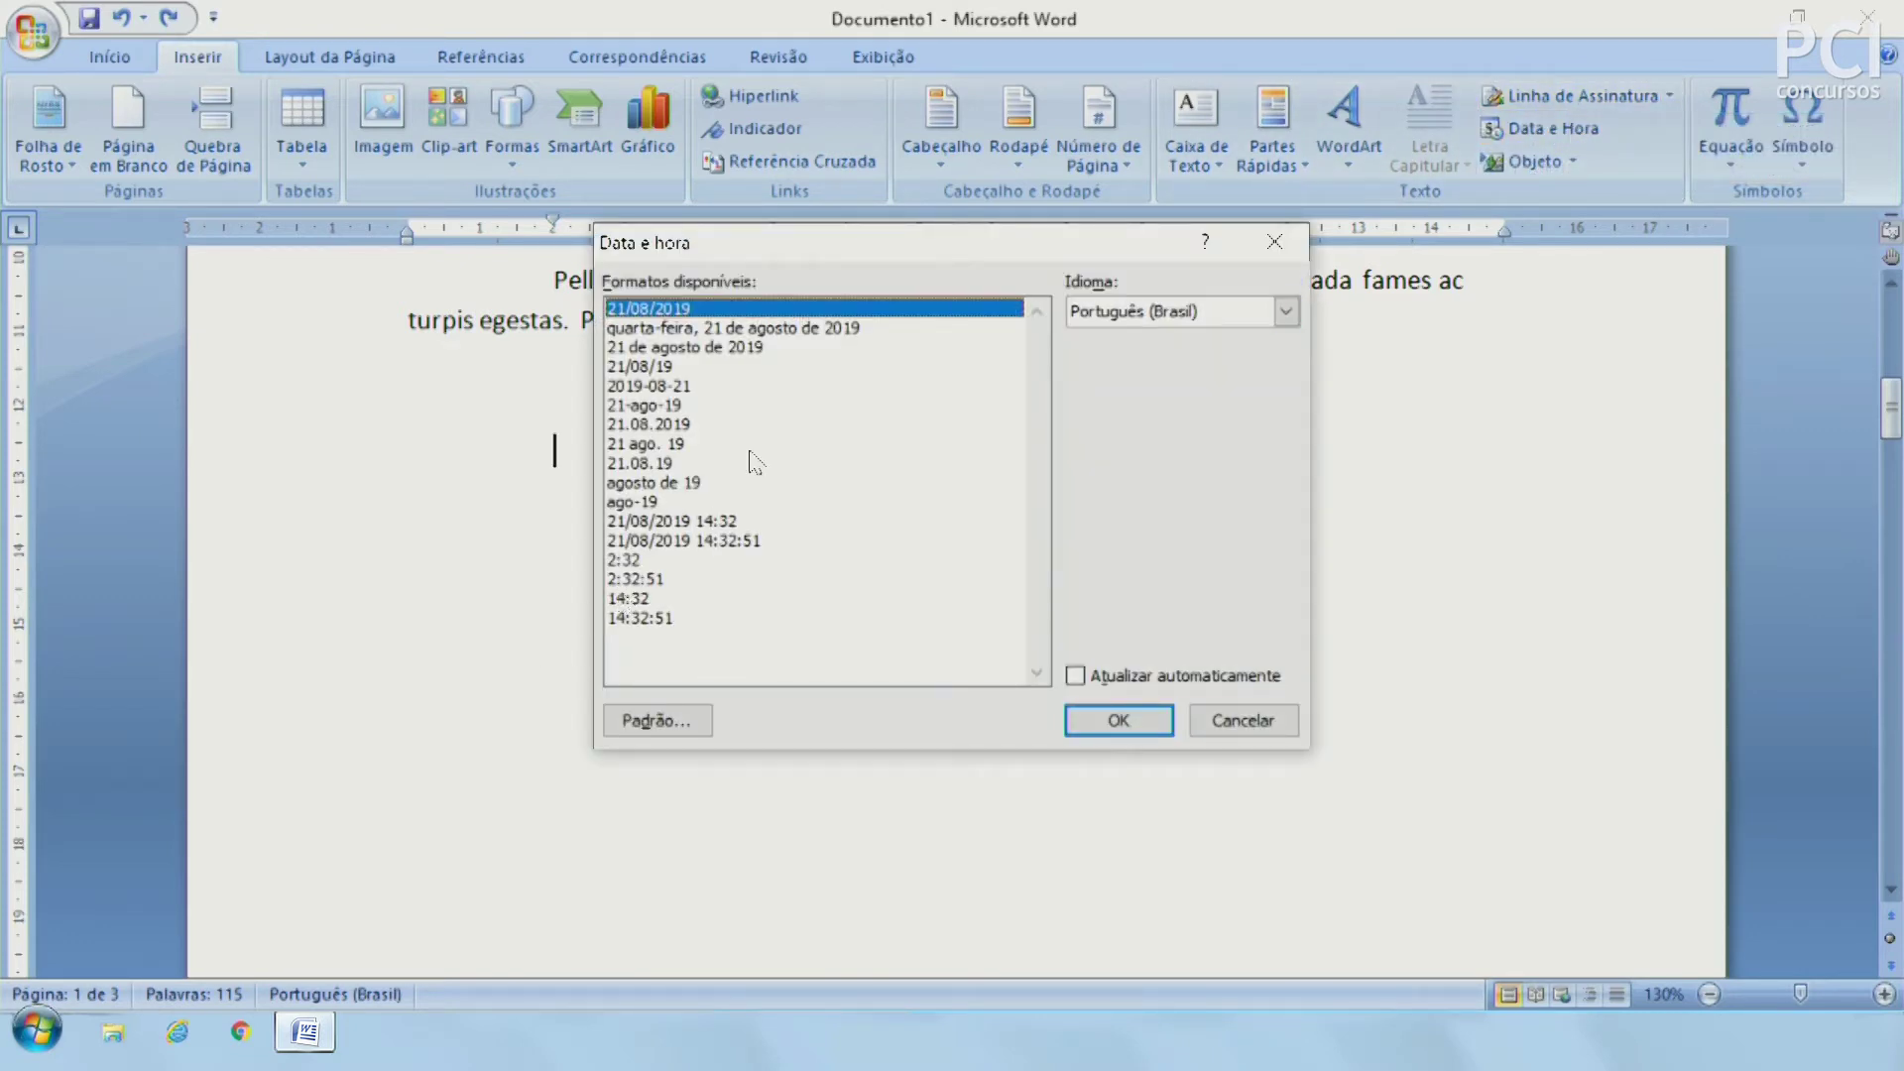
left_click(843, 330)
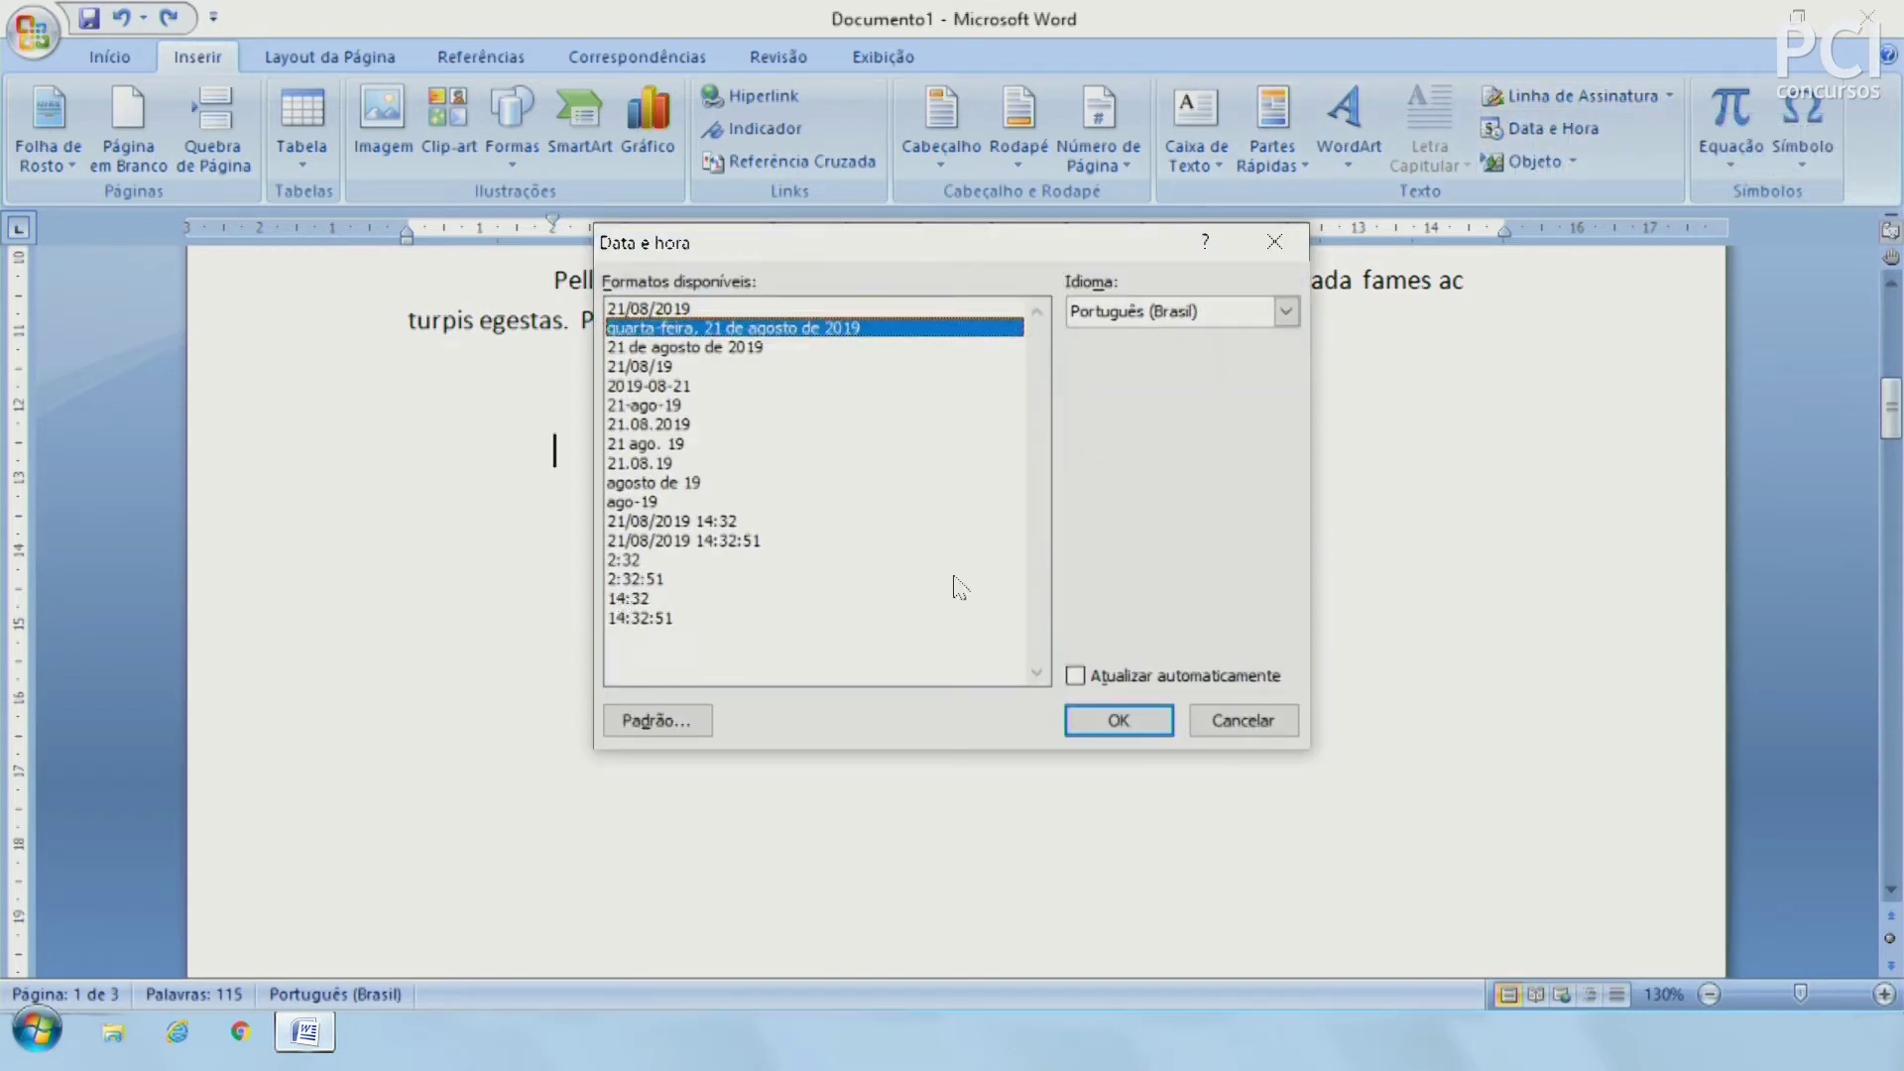
left_click(695, 523)
left_click(1118, 721)
key("Return")
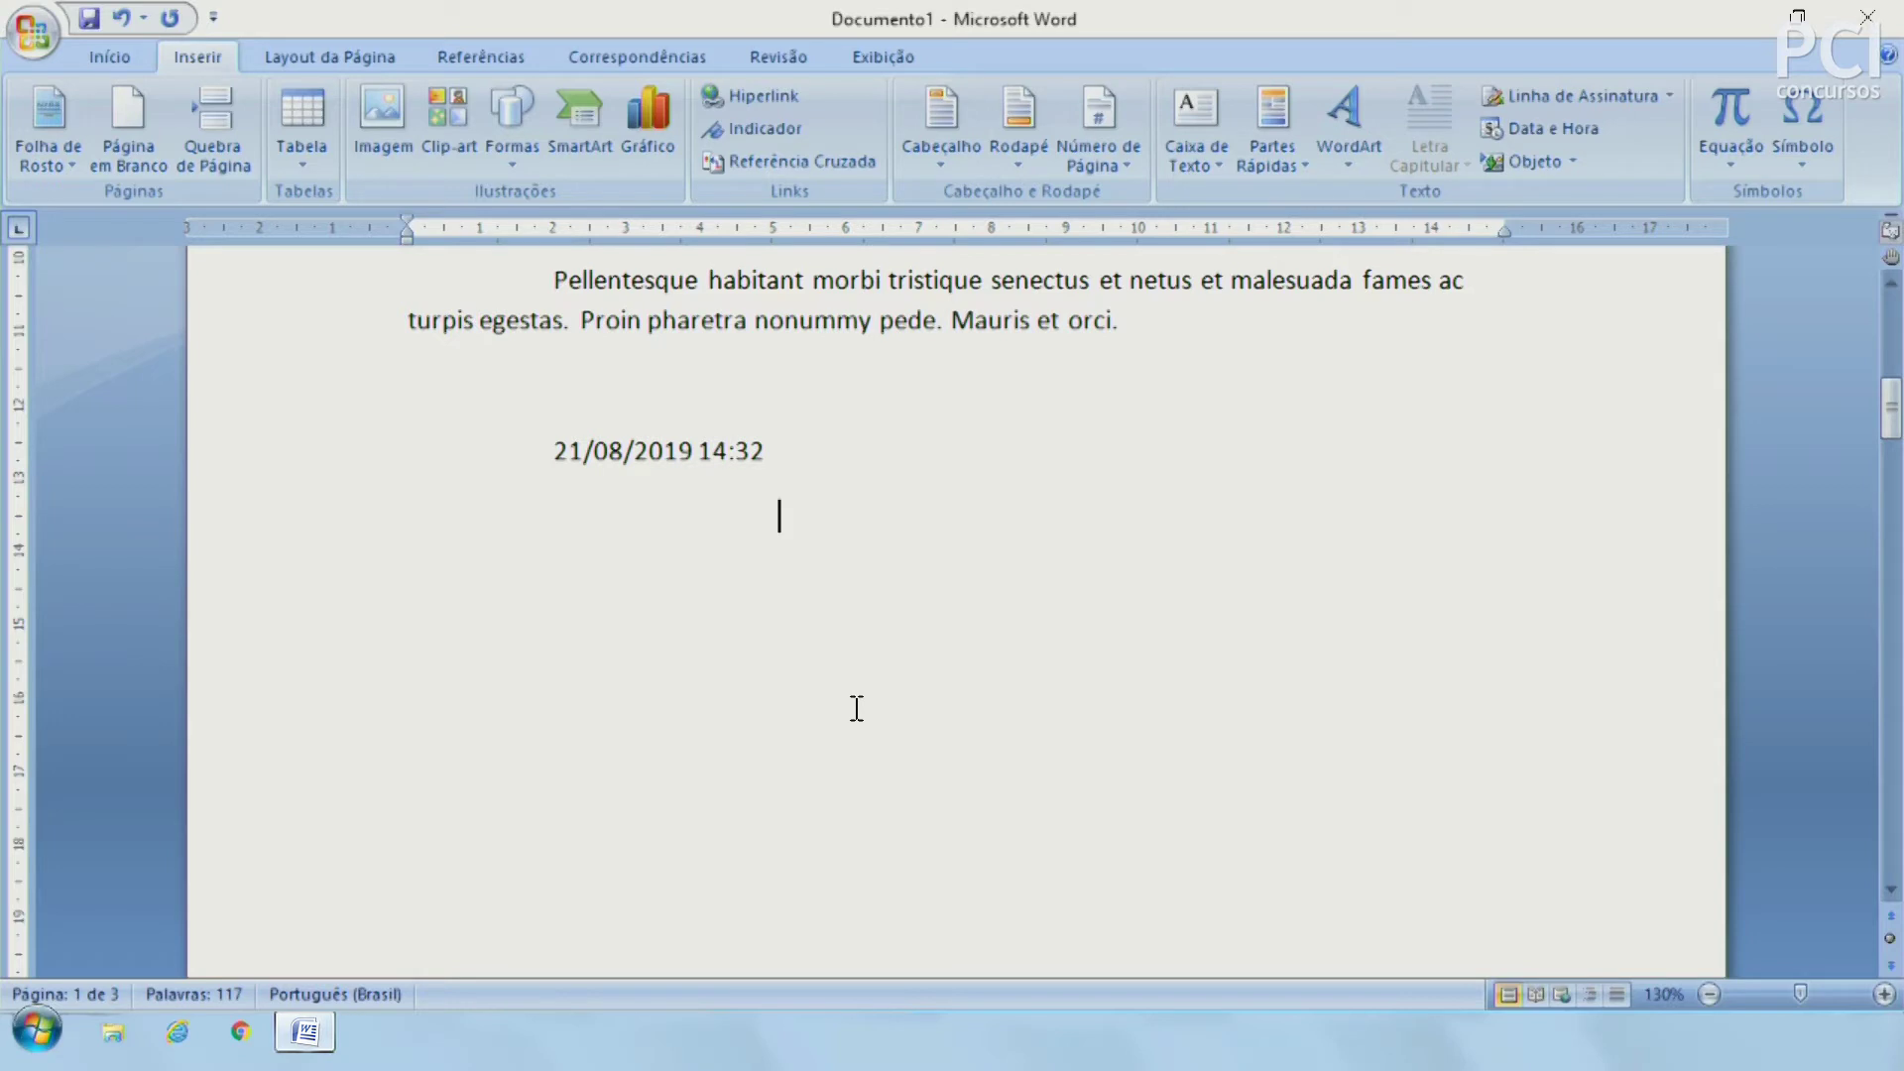
key("ctrl+z")
key("ctrl+z")
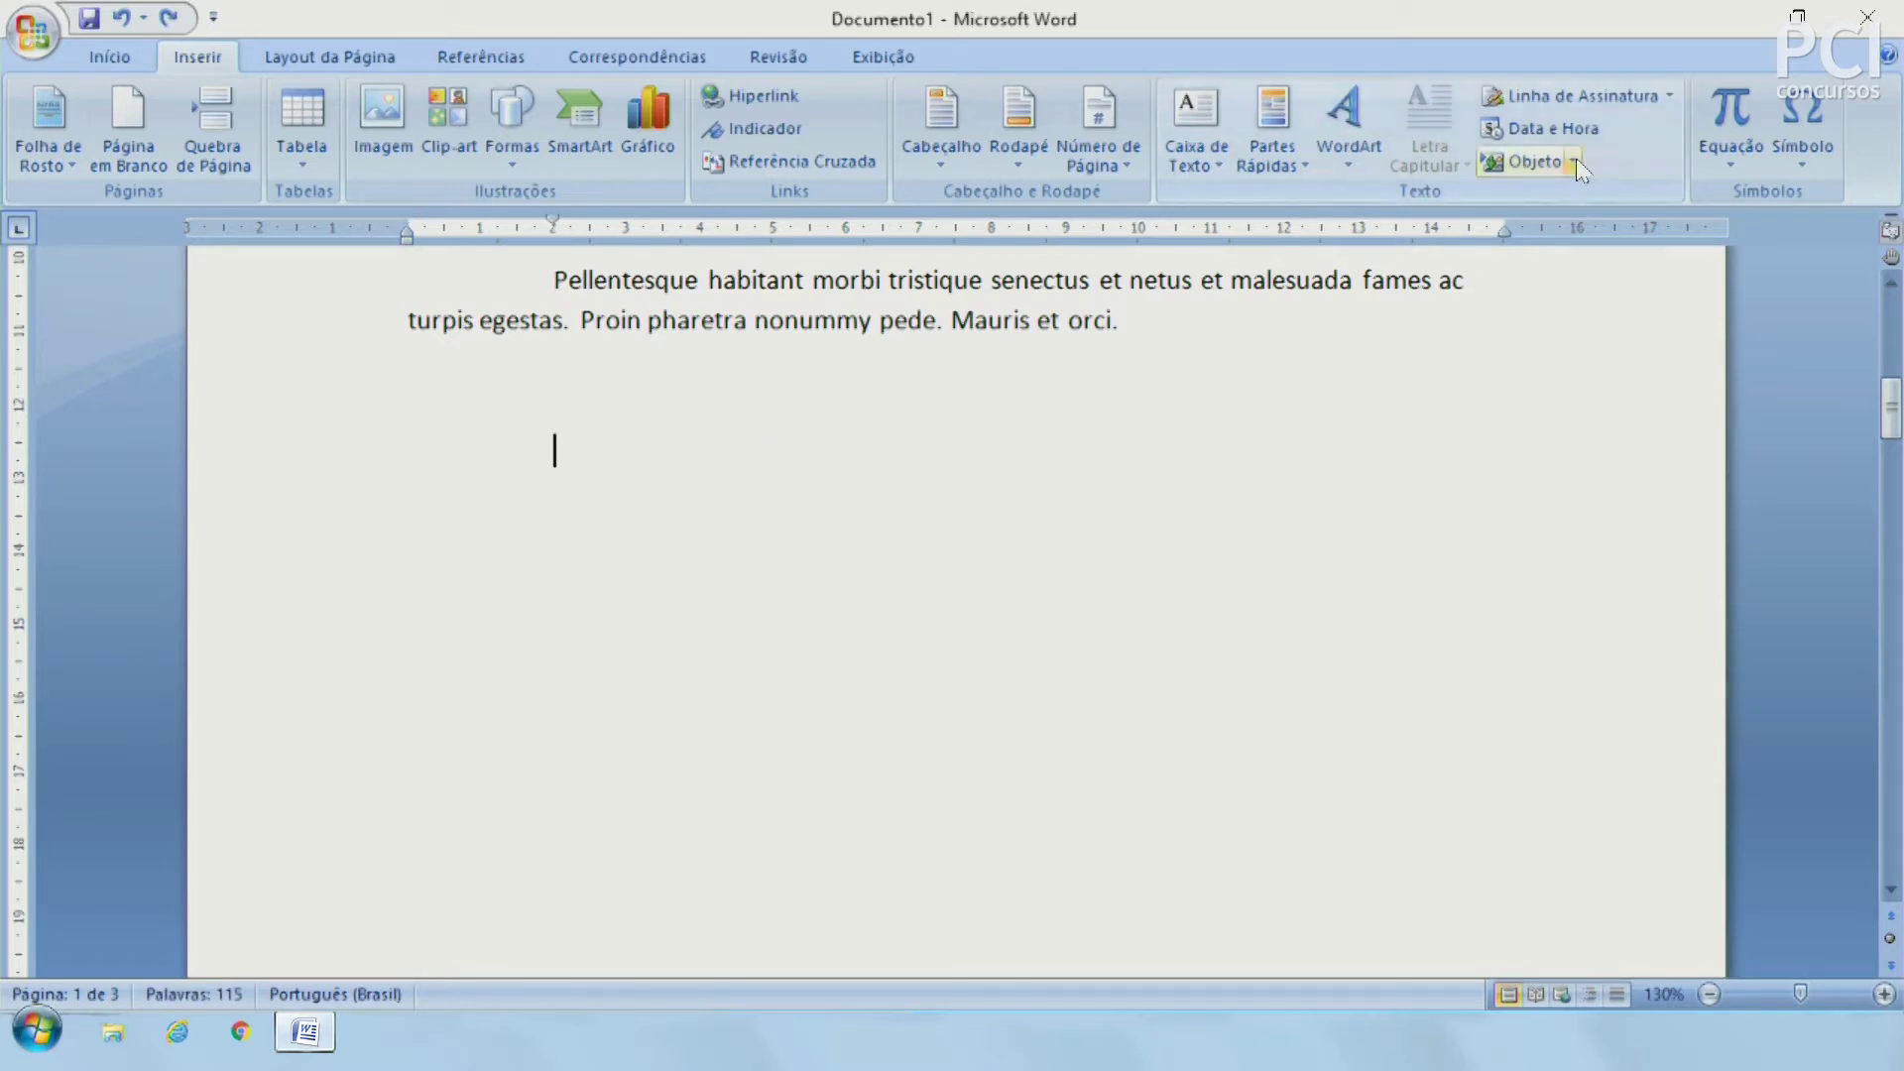
left_click(1575, 163)
left_click(1562, 194)
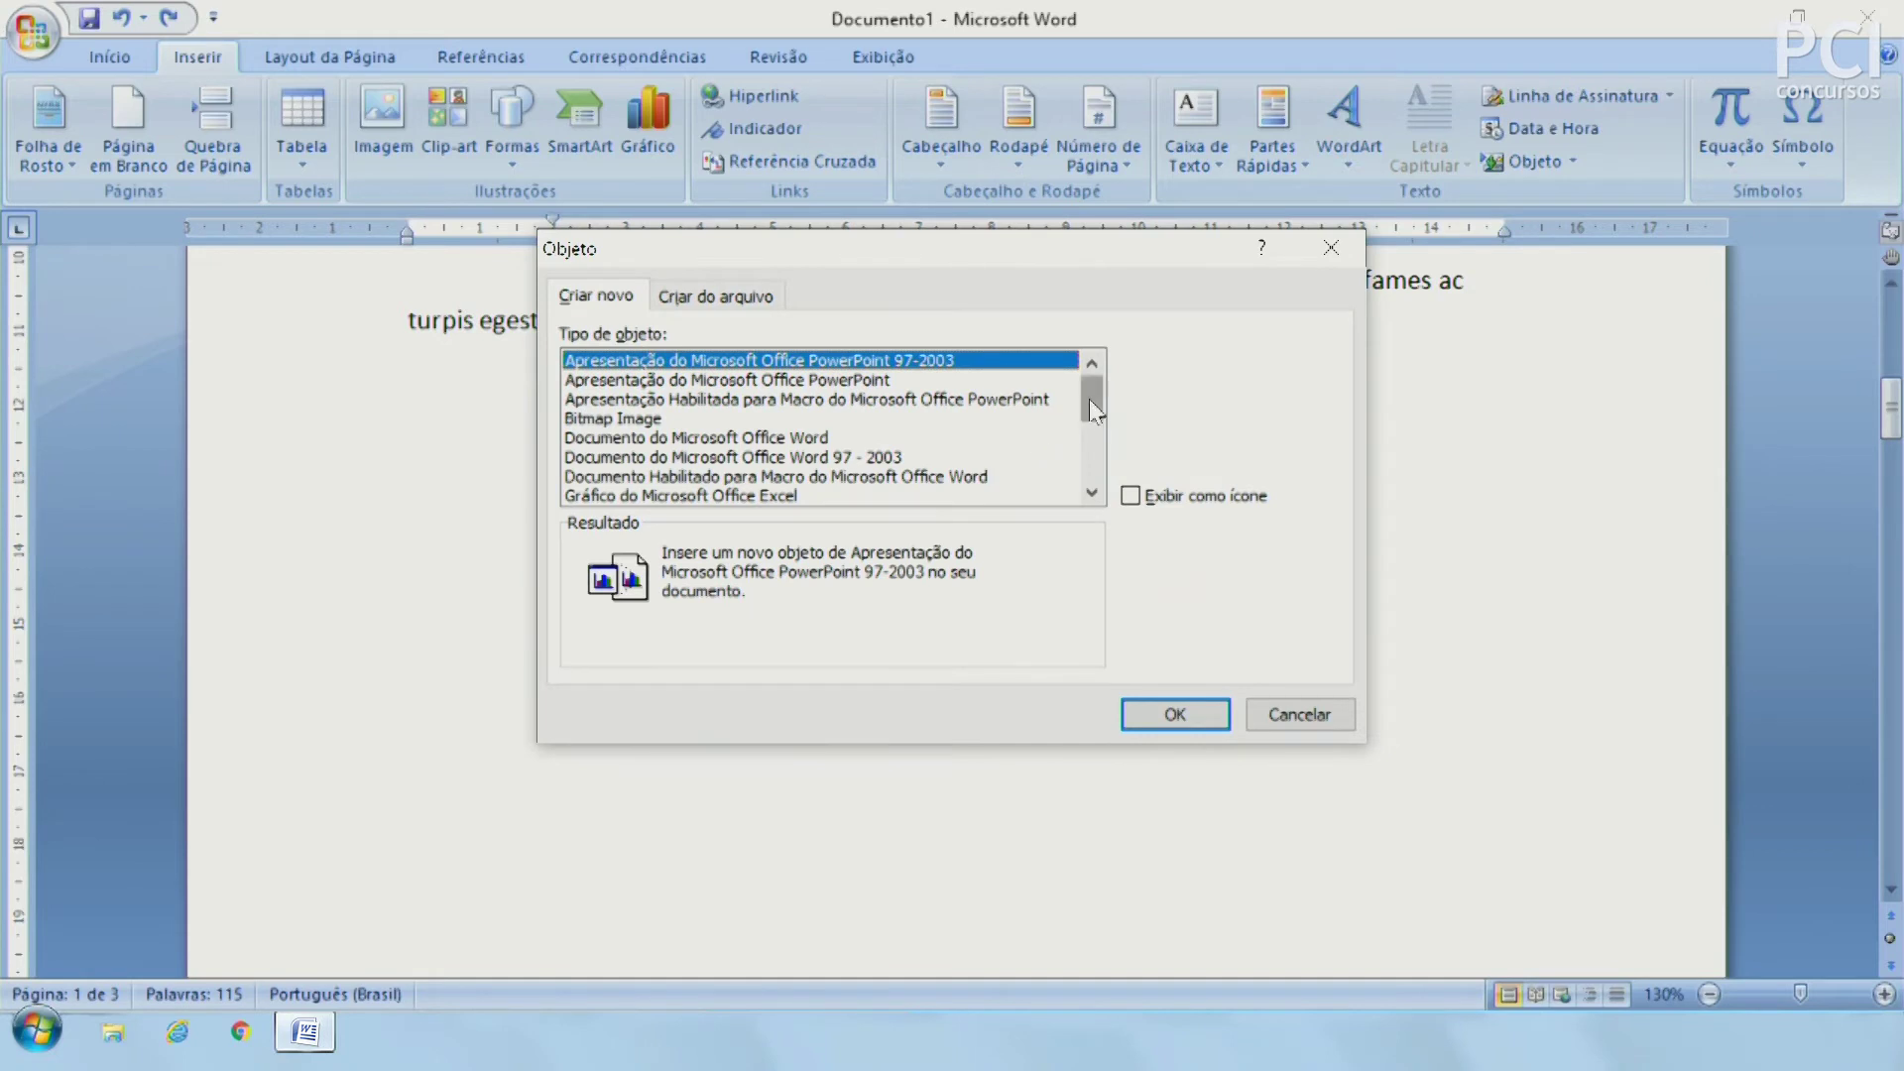
left_click_drag(1089, 399, 1082, 466)
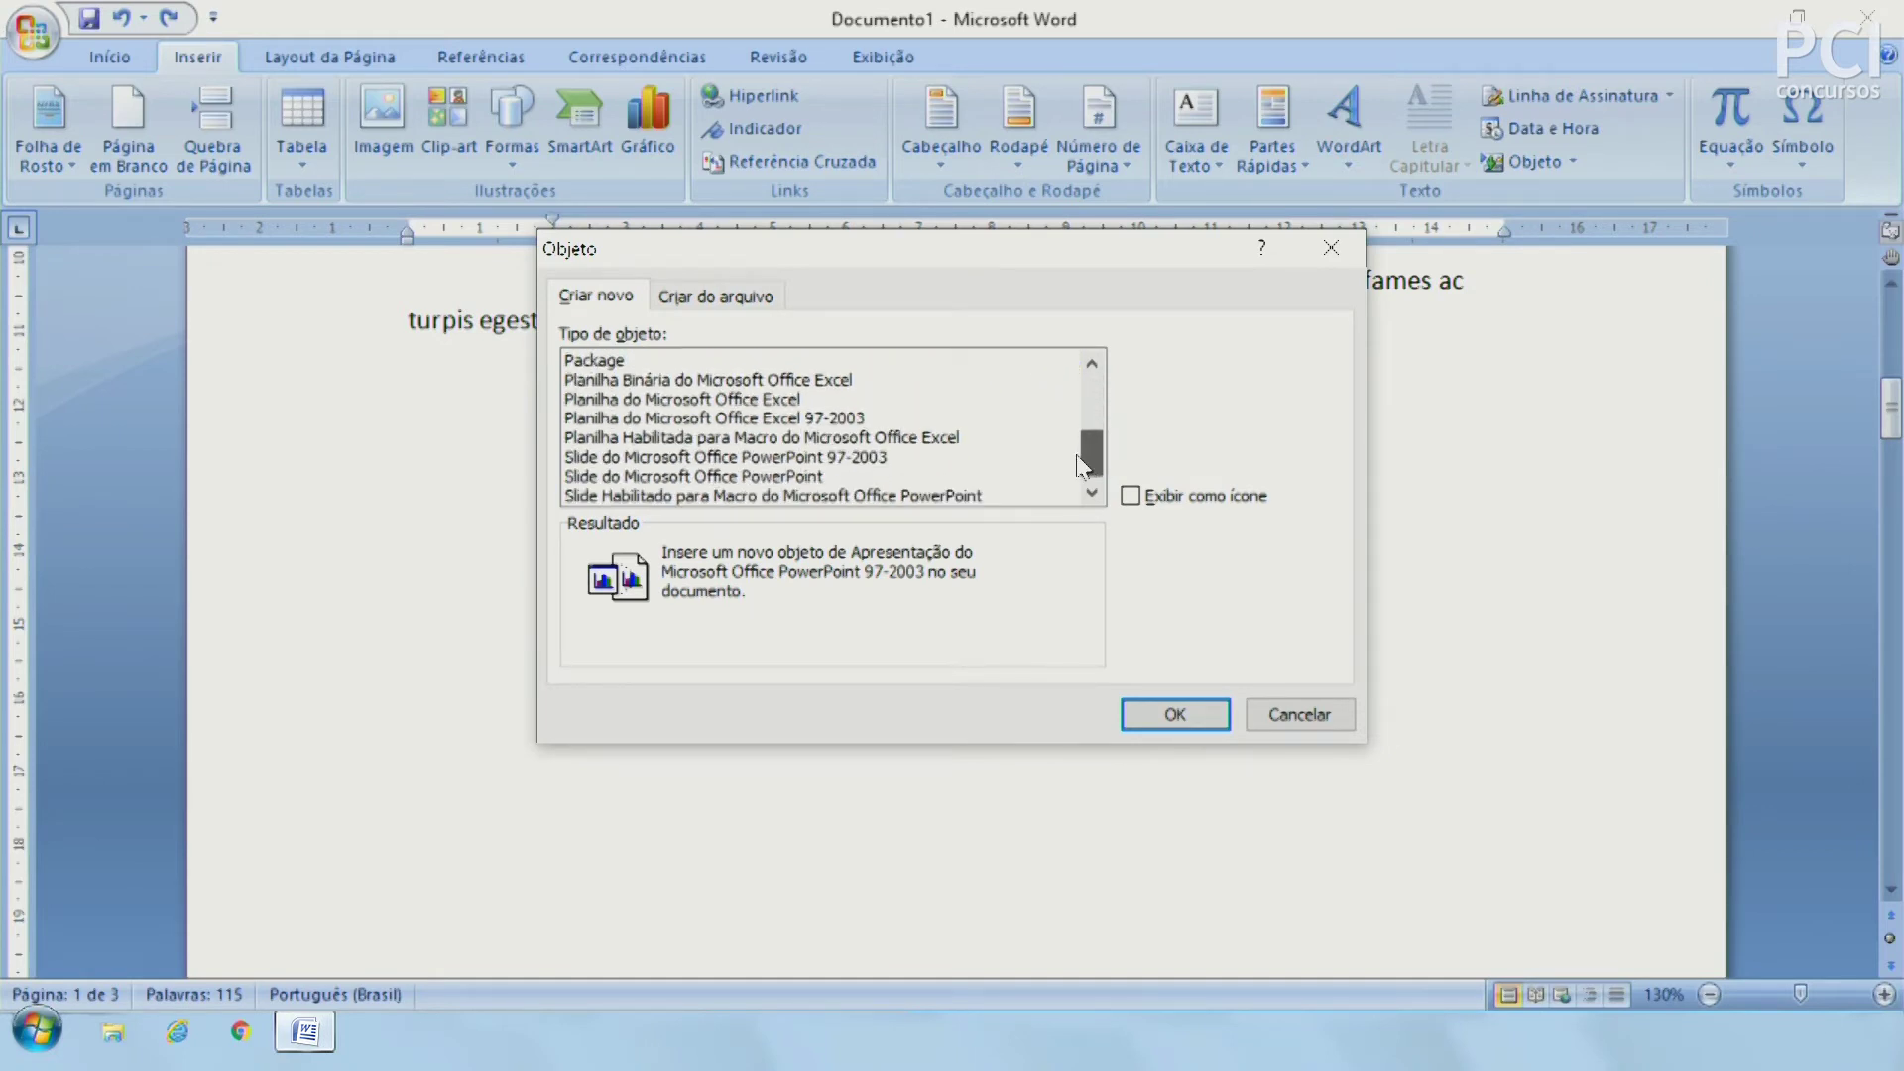
left_click_drag(1078, 458, 1074, 472)
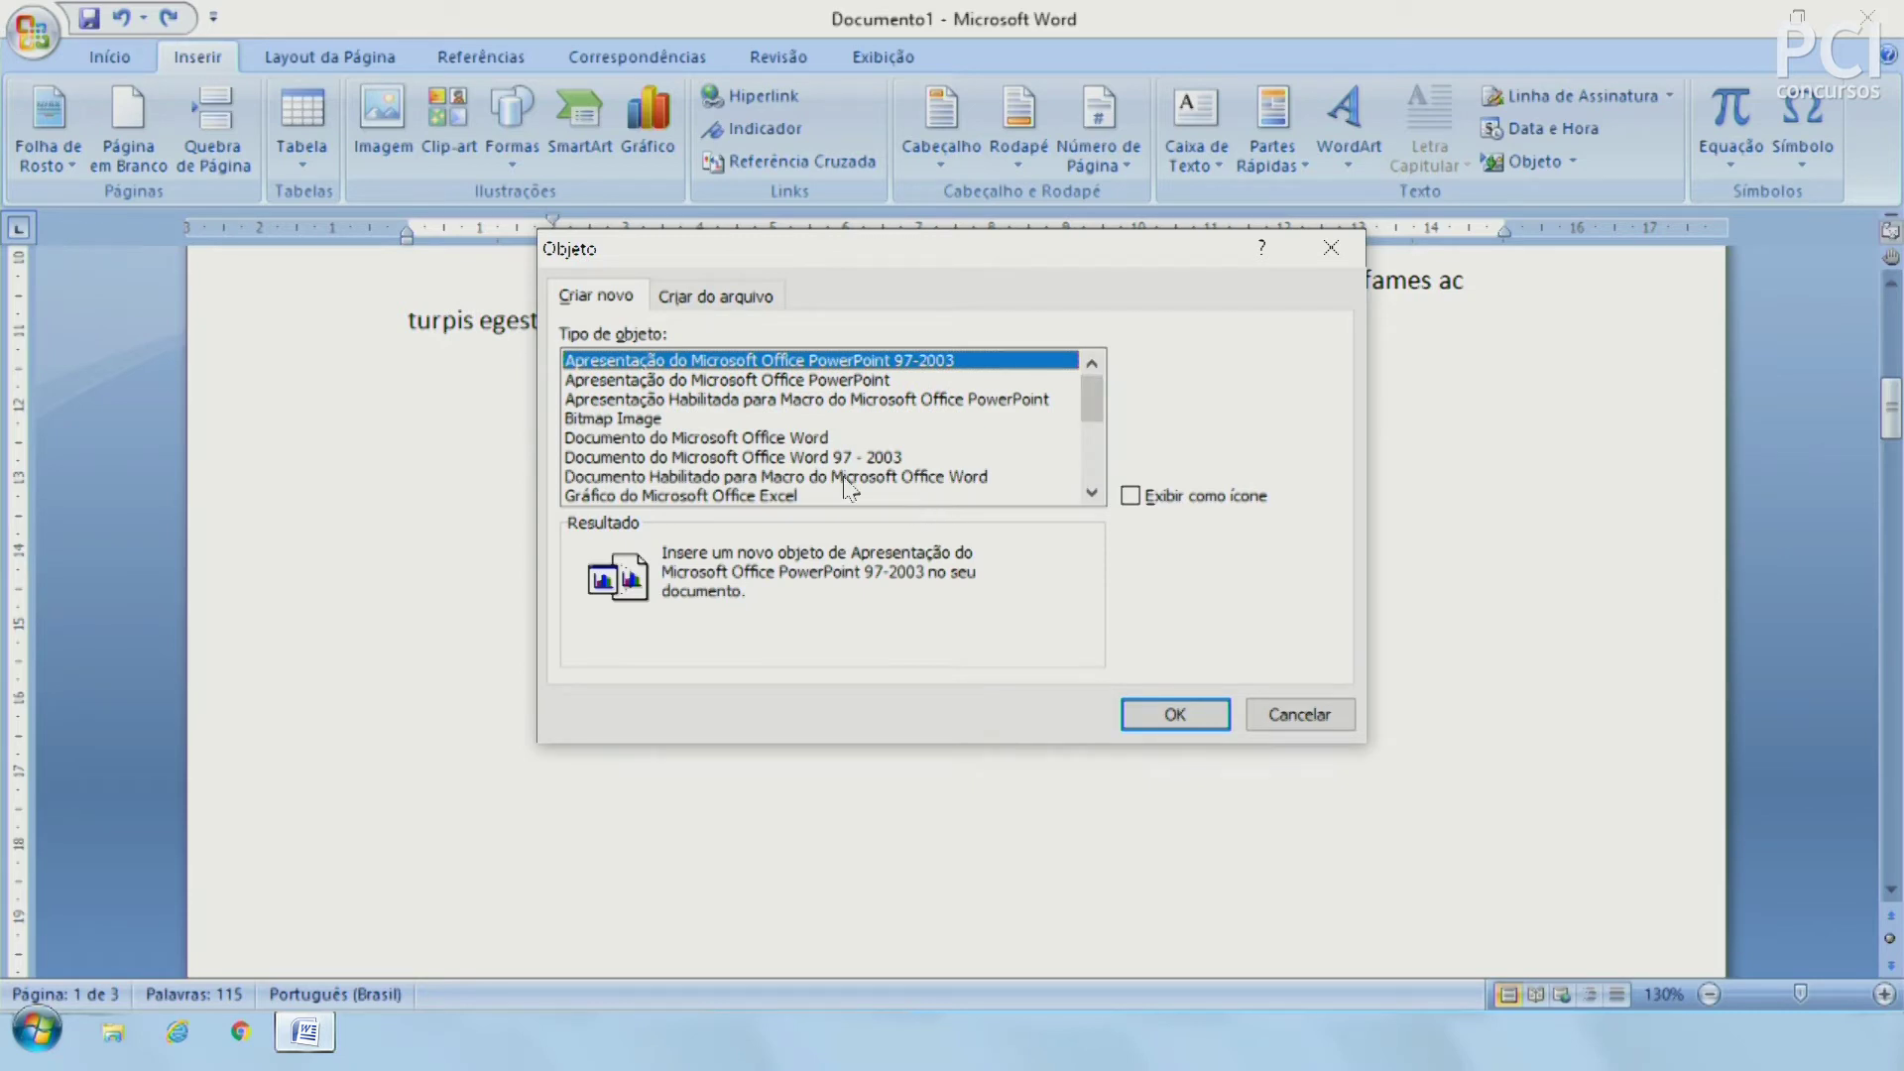
left_click(764, 420)
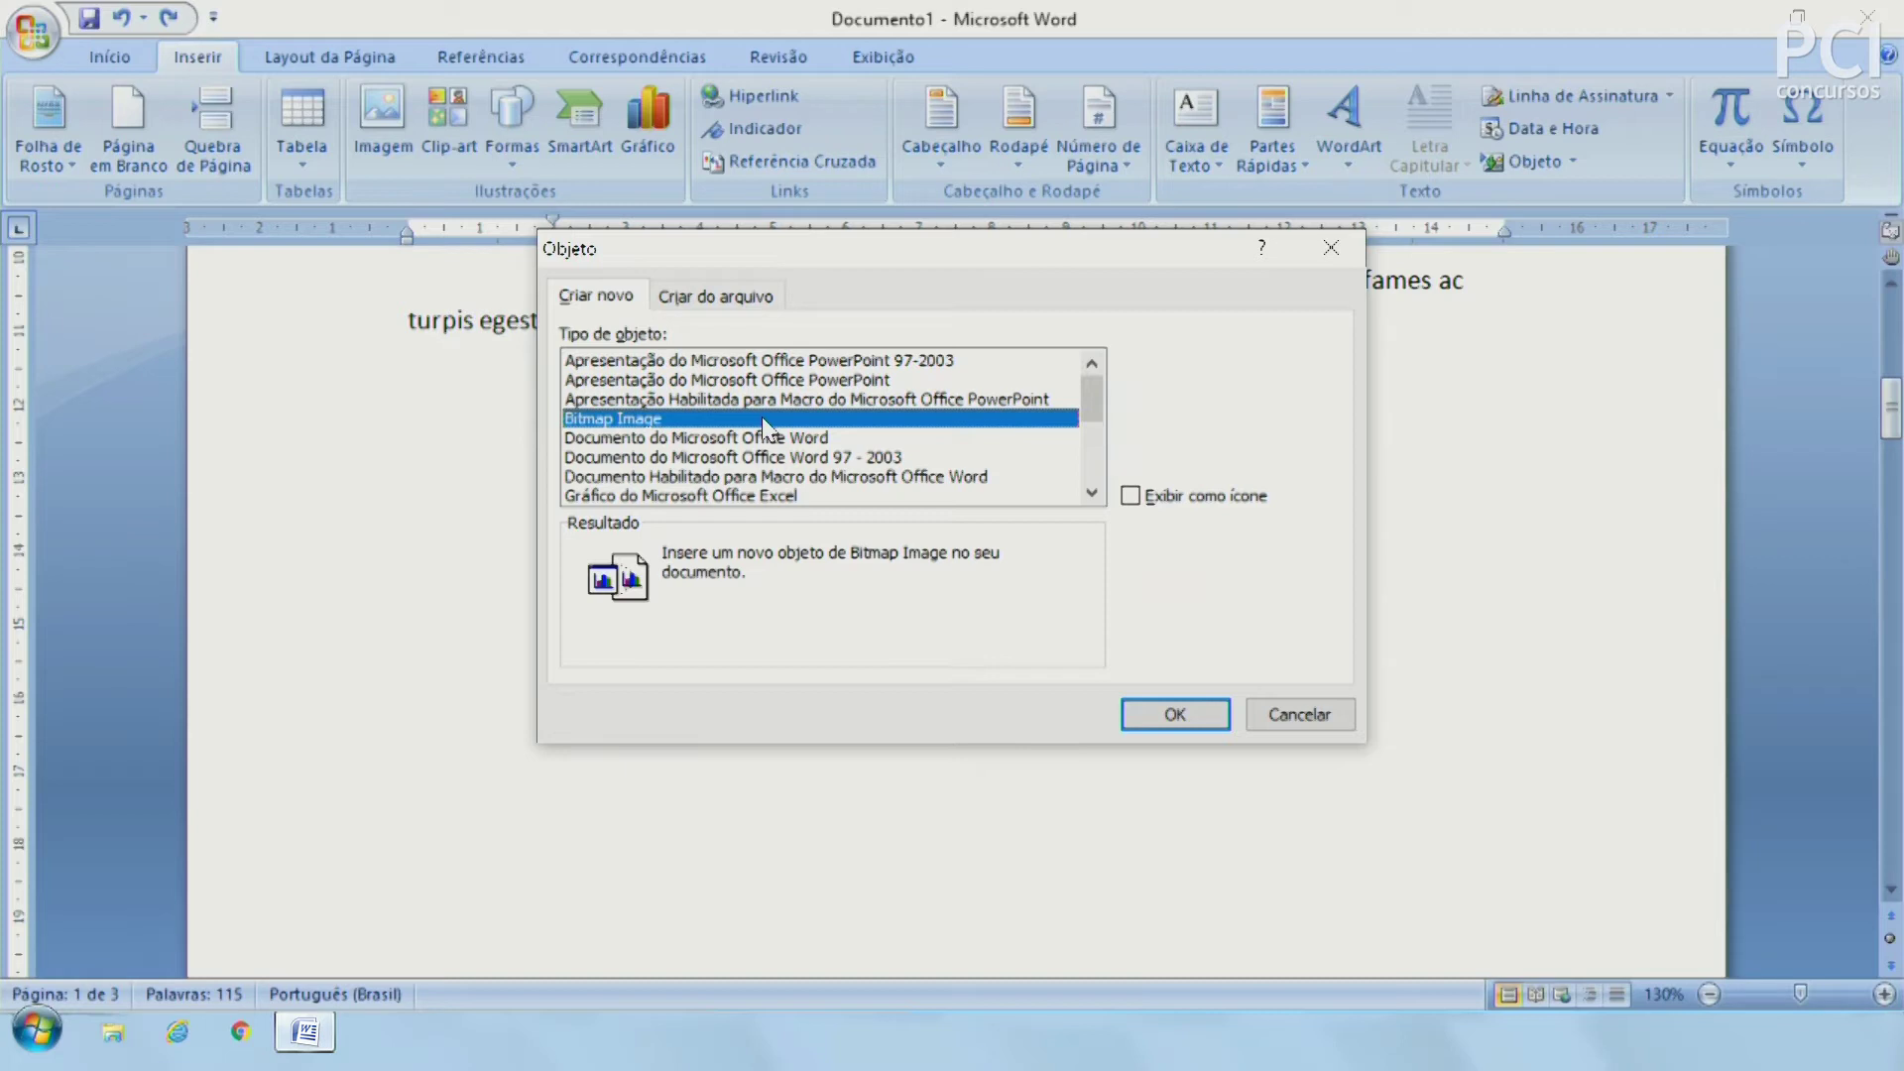
scroll(761, 417, "down", 2)
scroll(761, 417, "down", 2)
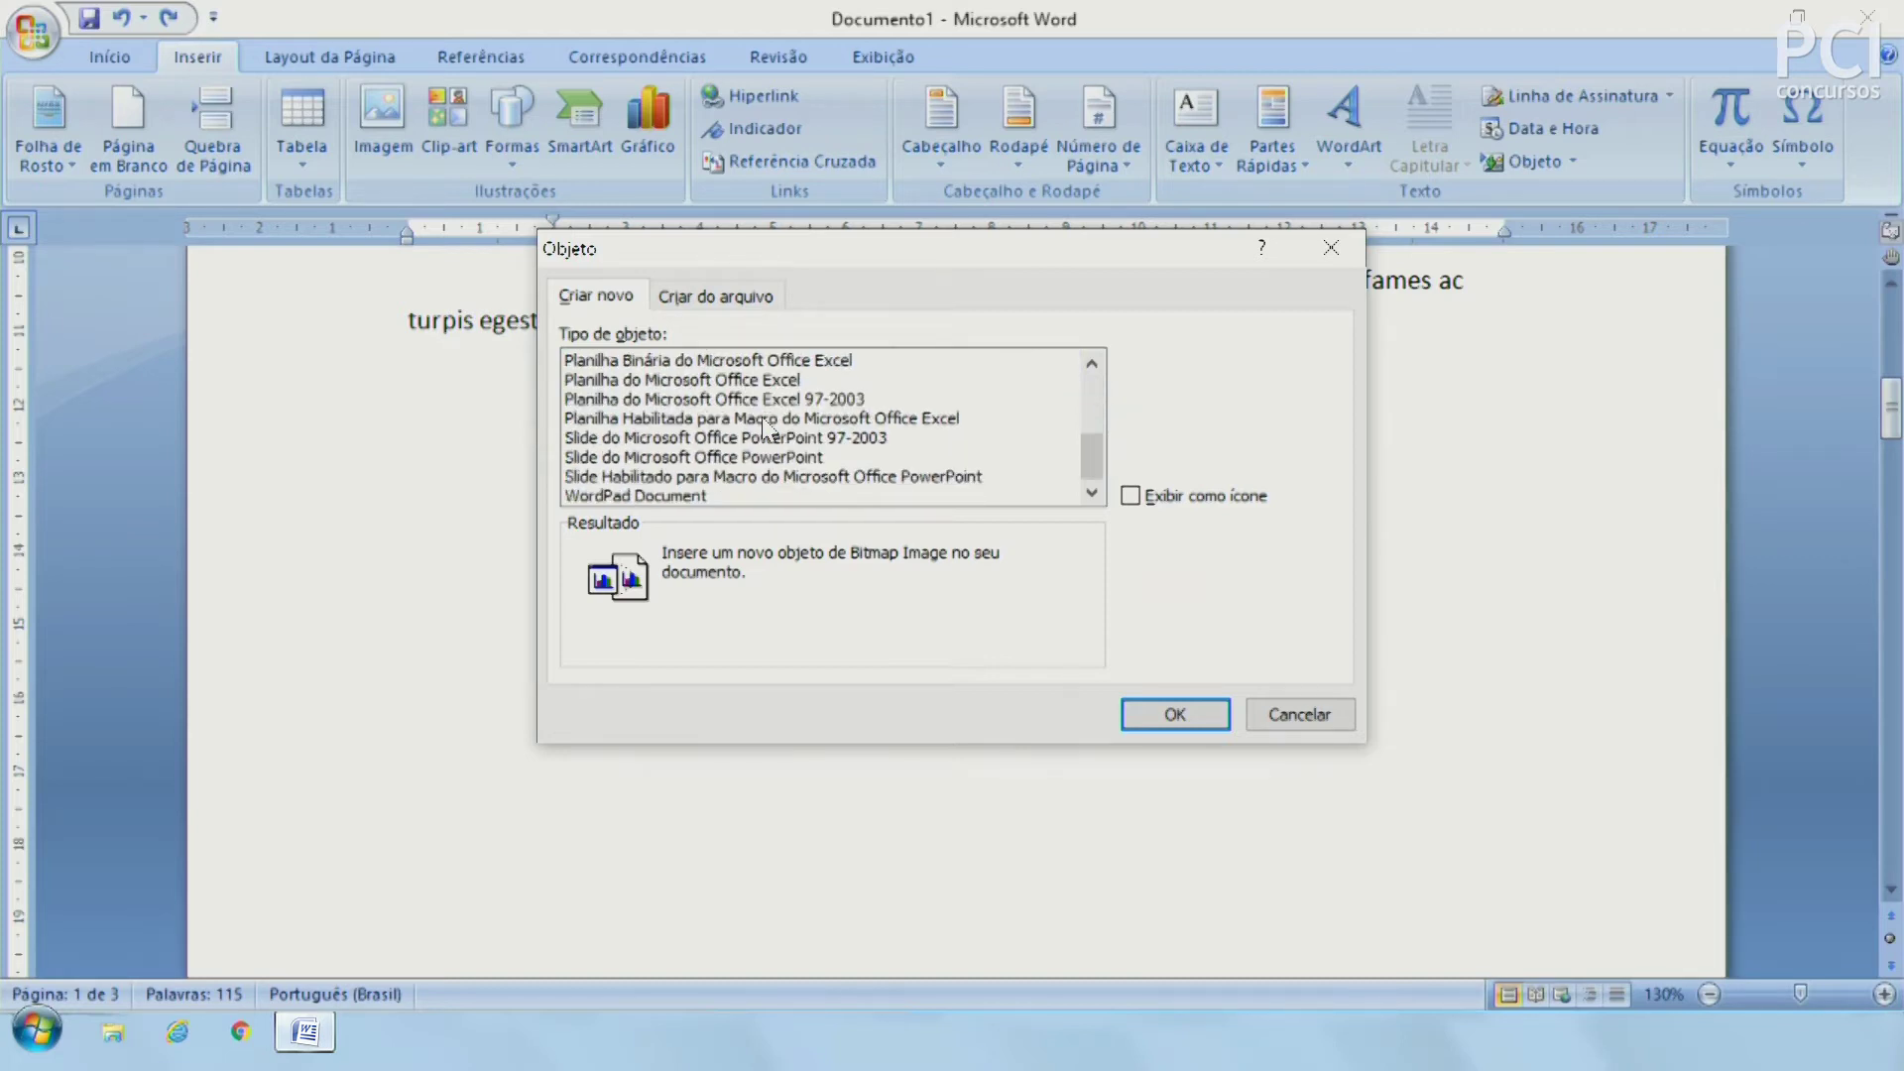
key("Escape")
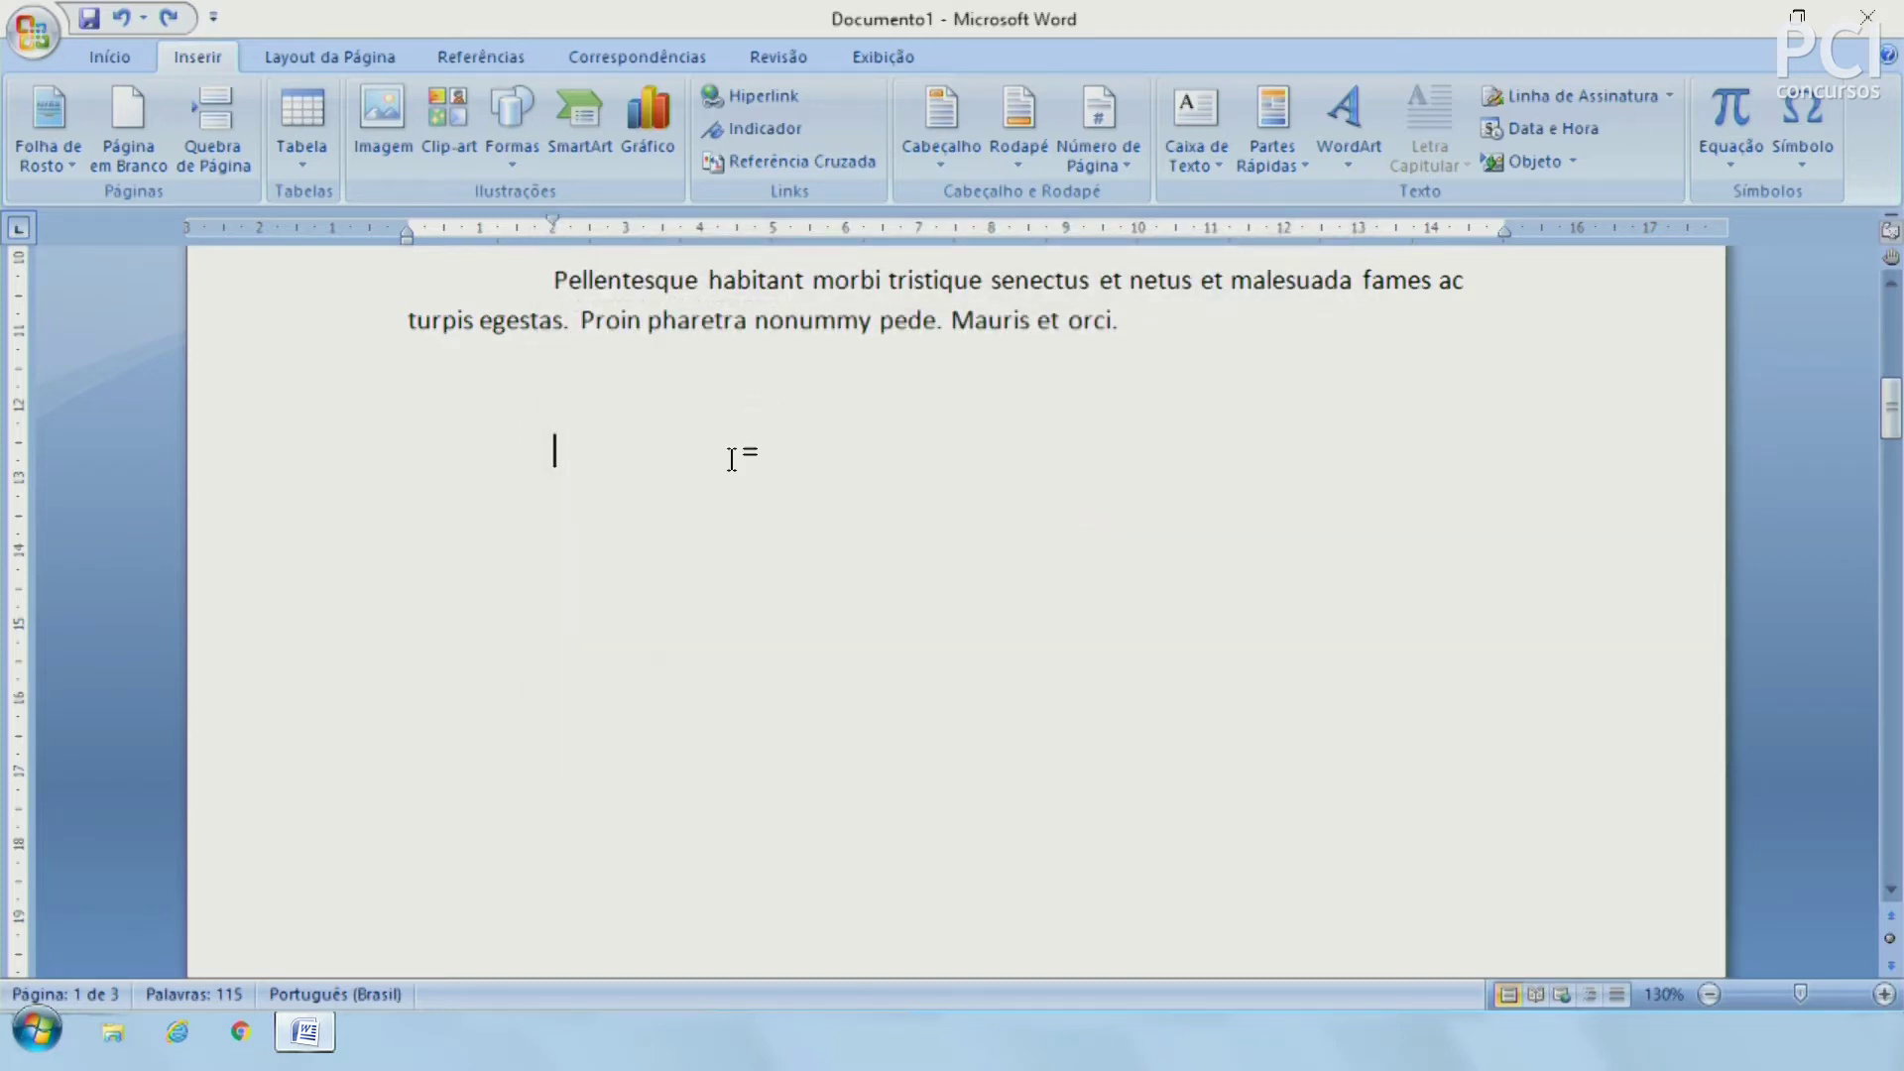
Step: Start Texto do Arquivo… from the Objeto menu, cancel it, and return to the empty line
left_click(1575, 162)
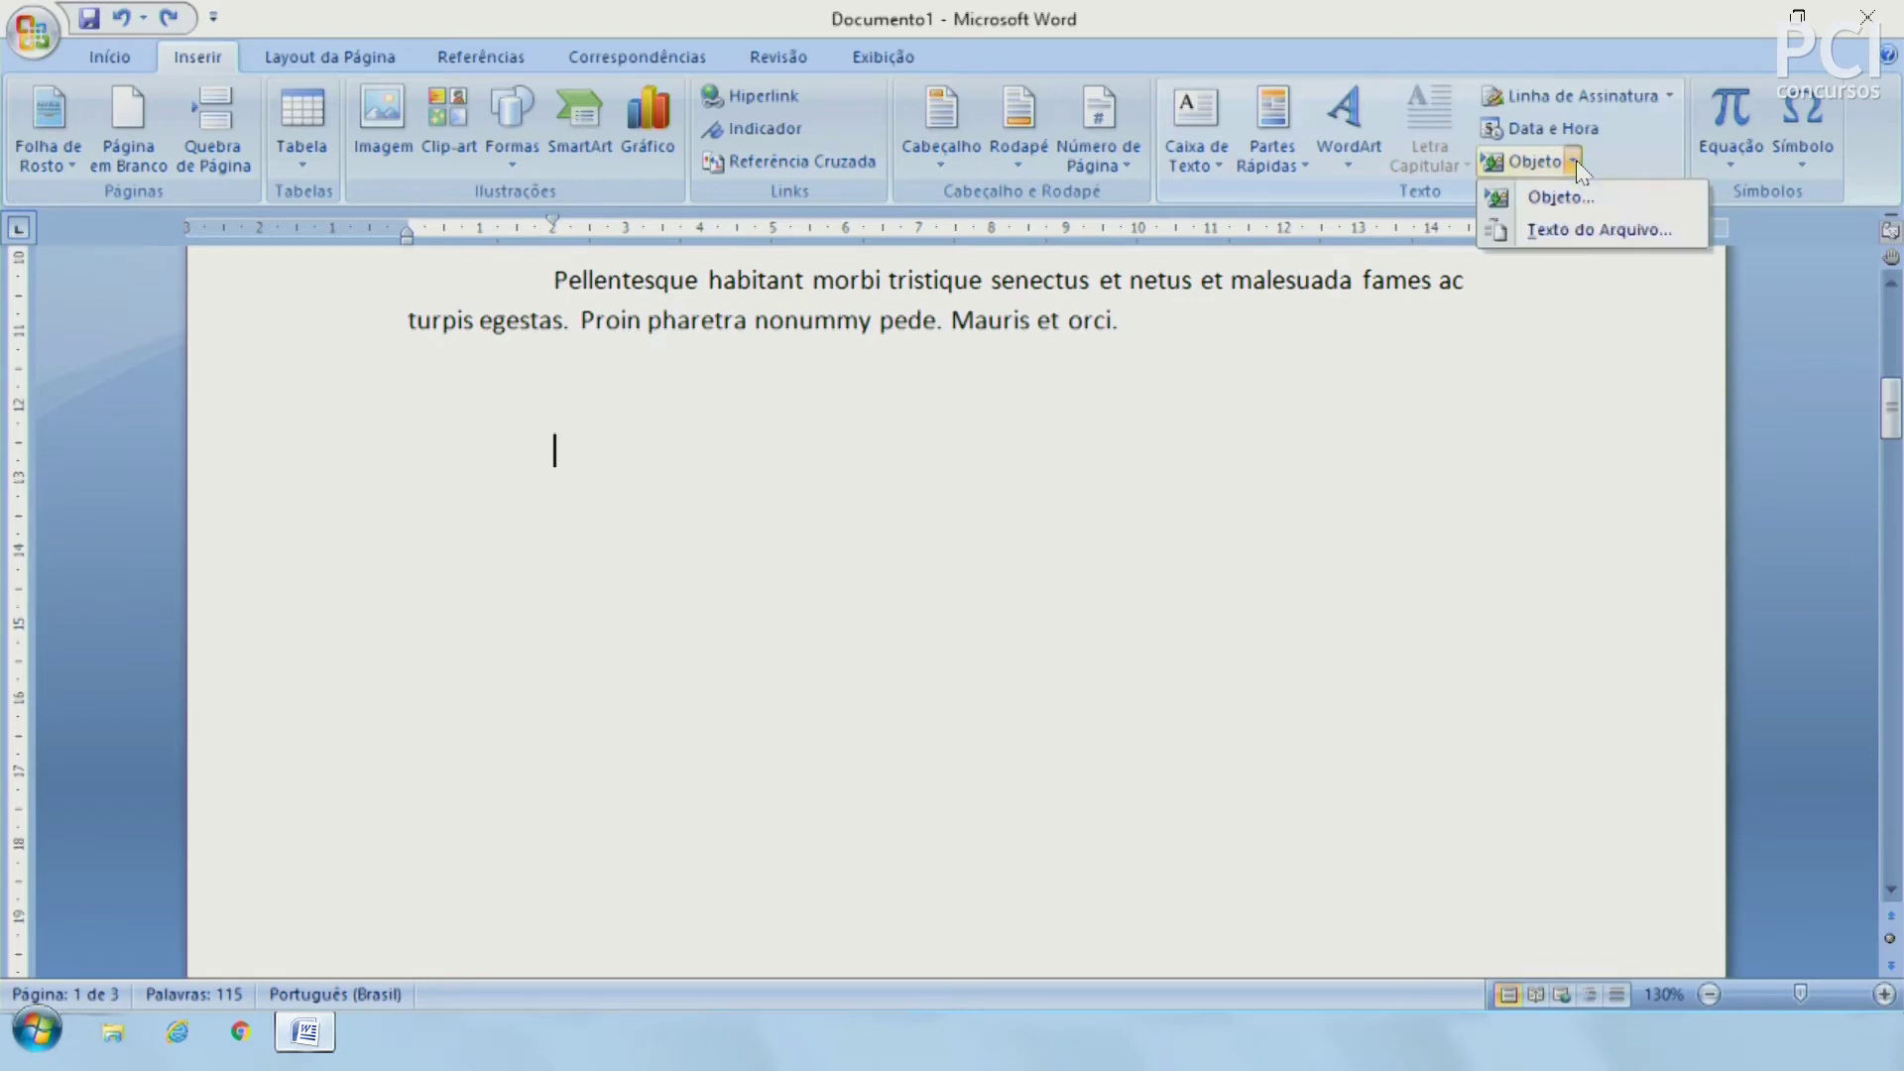
left_click(1579, 227)
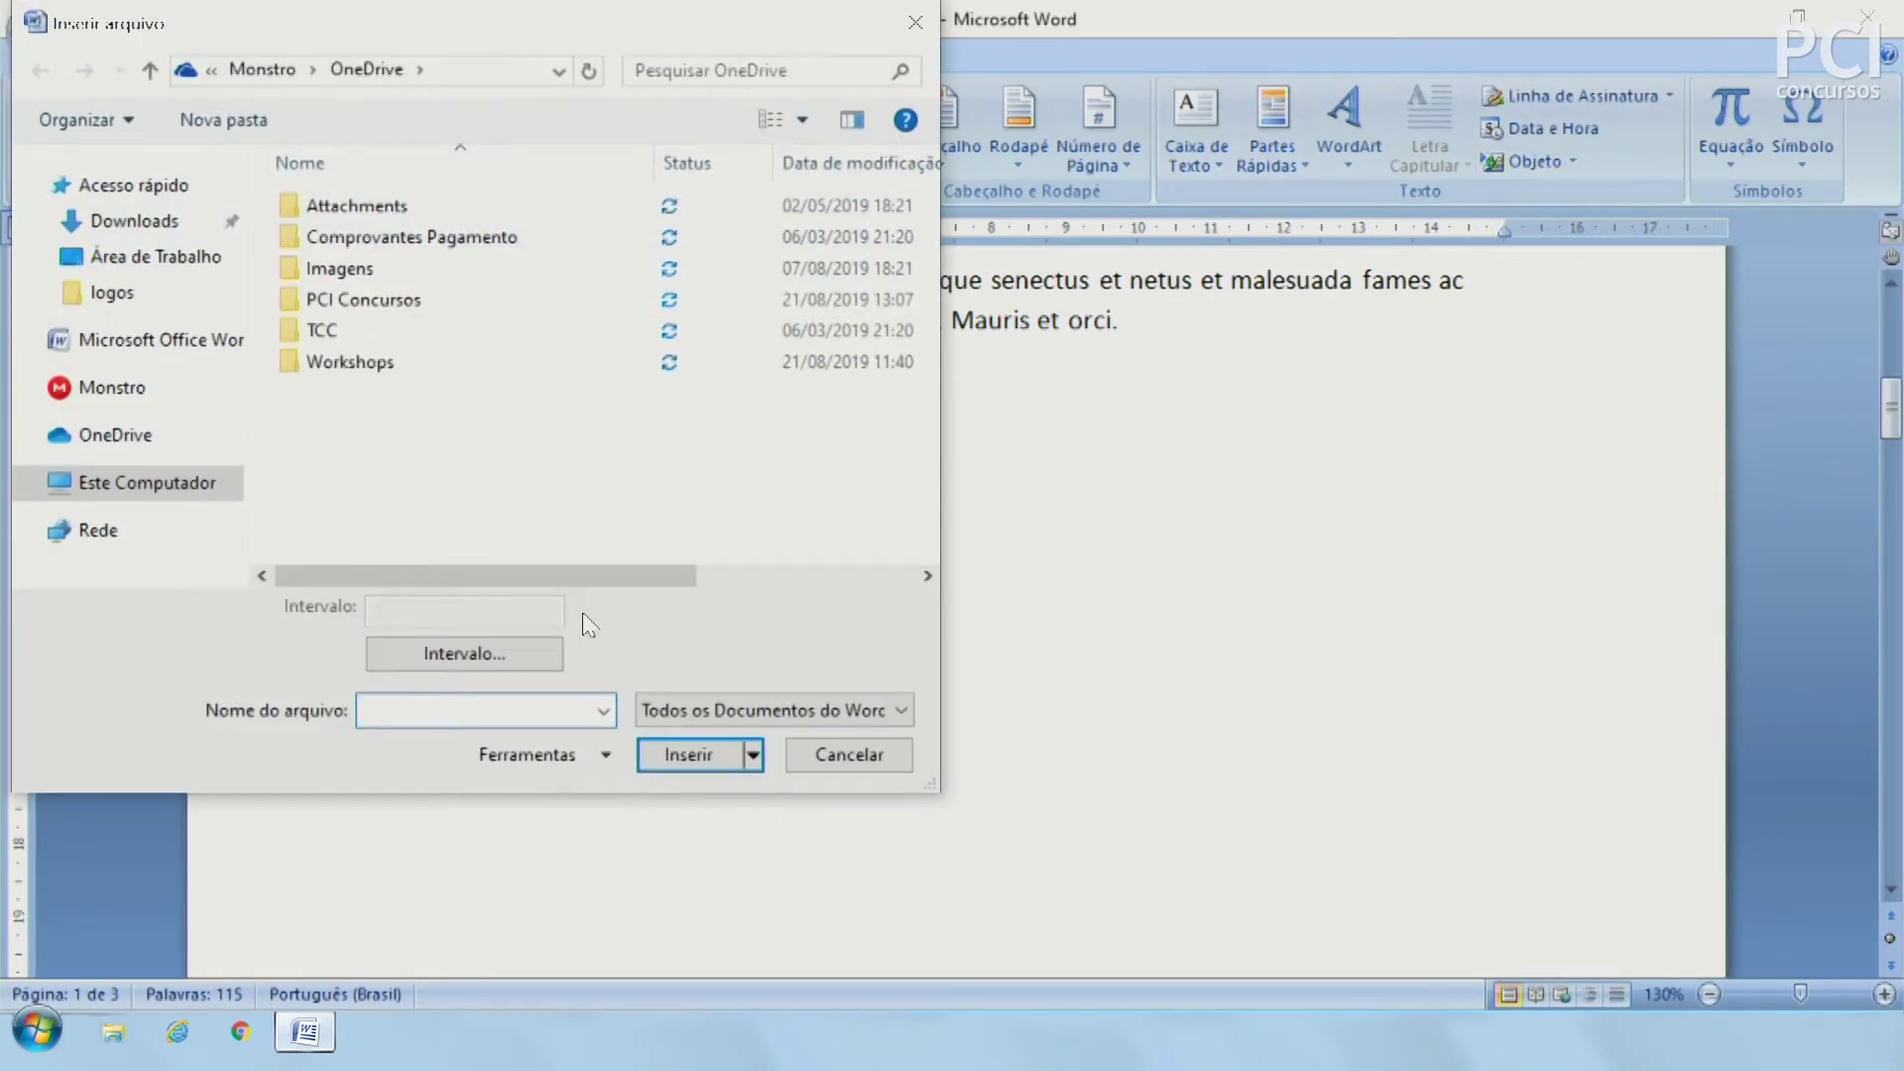
key("Escape")
double_click(742, 504)
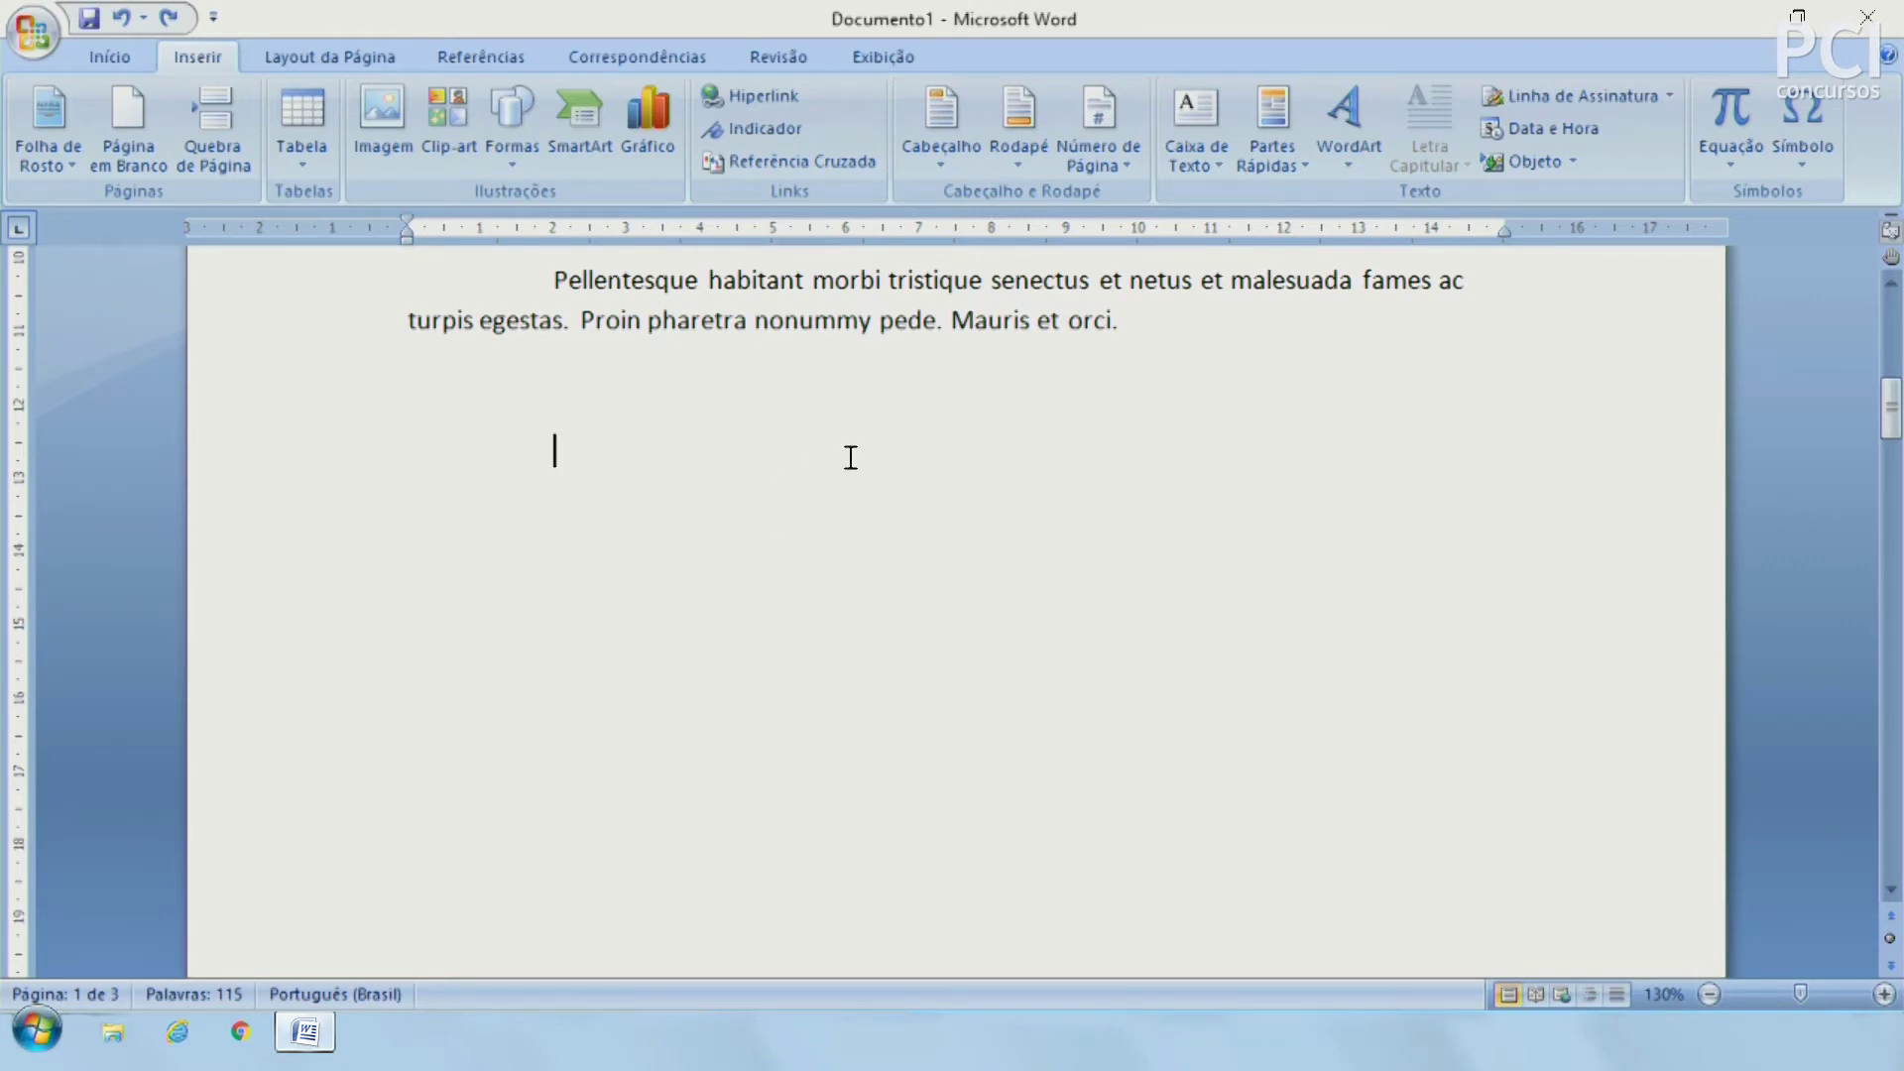
left_click(761, 453)
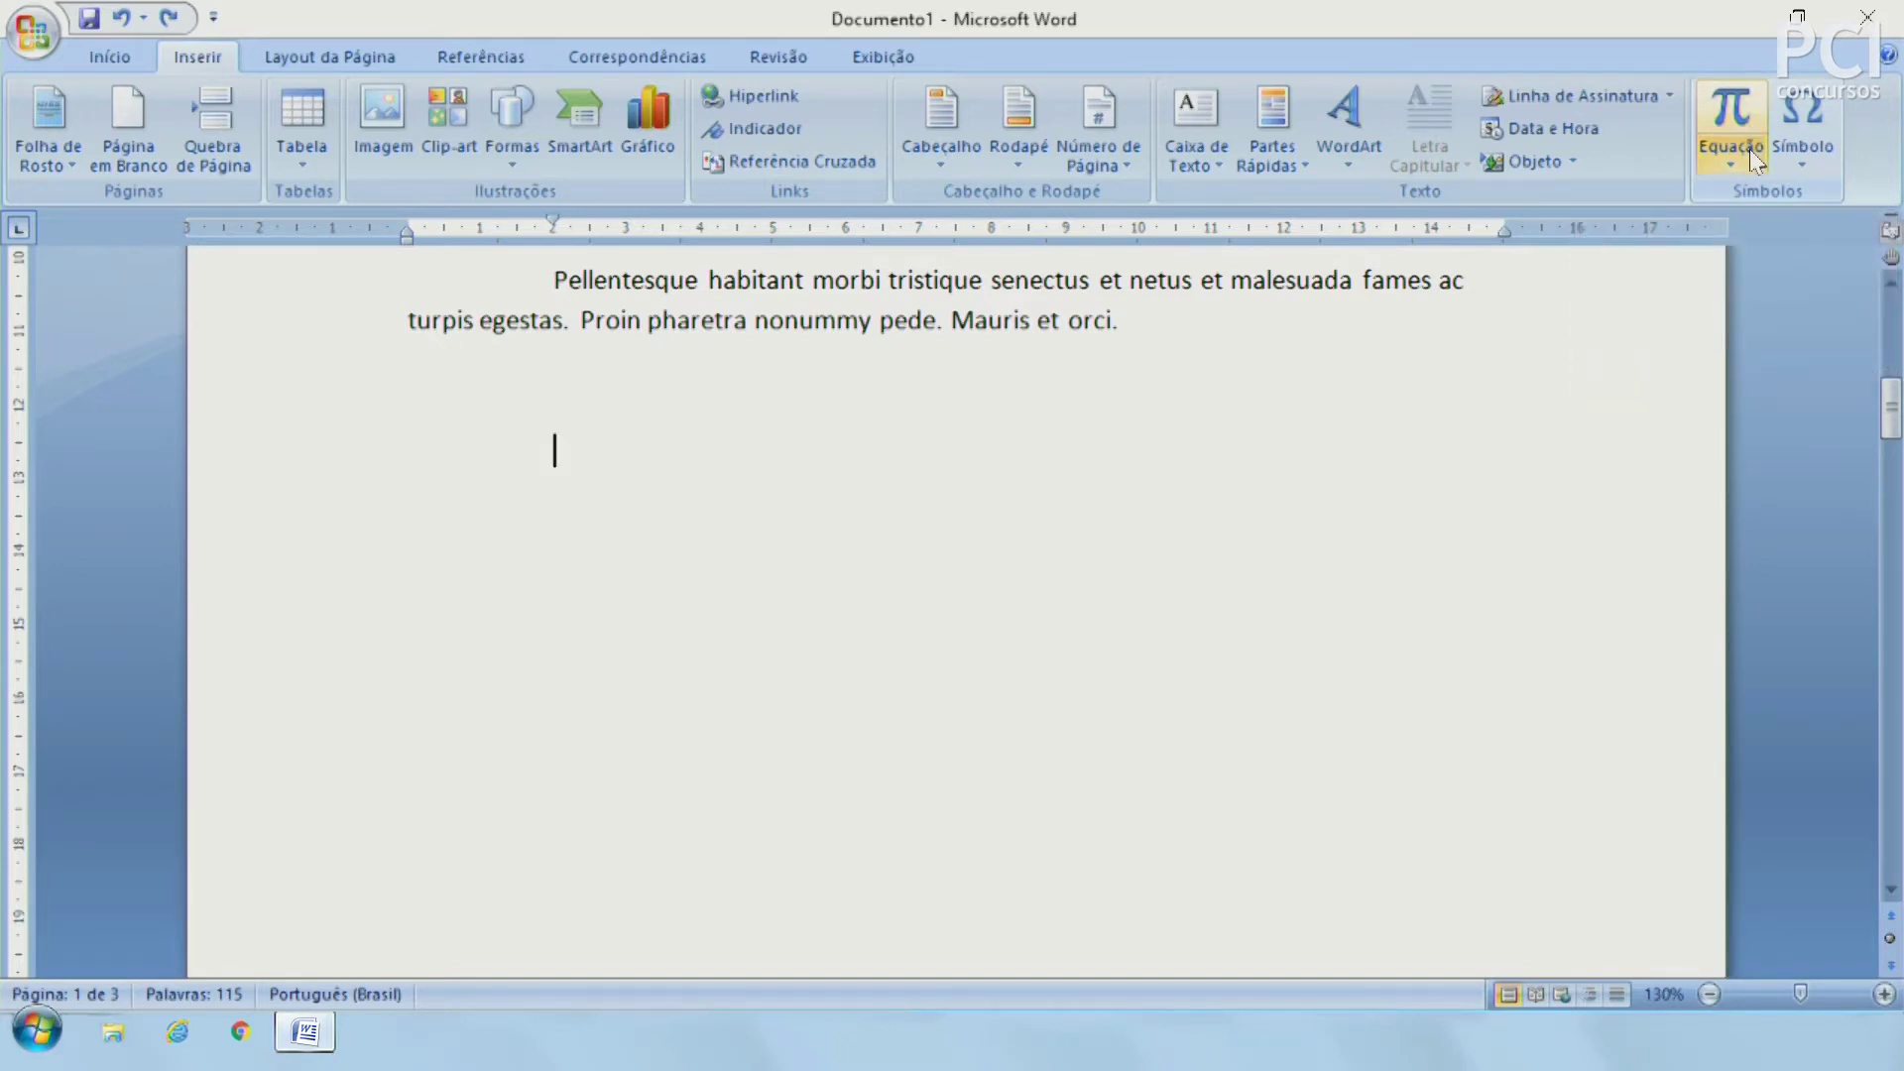
Step: Insert a blank new equation, delete it, and open the Símbolo gallery
left_click(1753, 159)
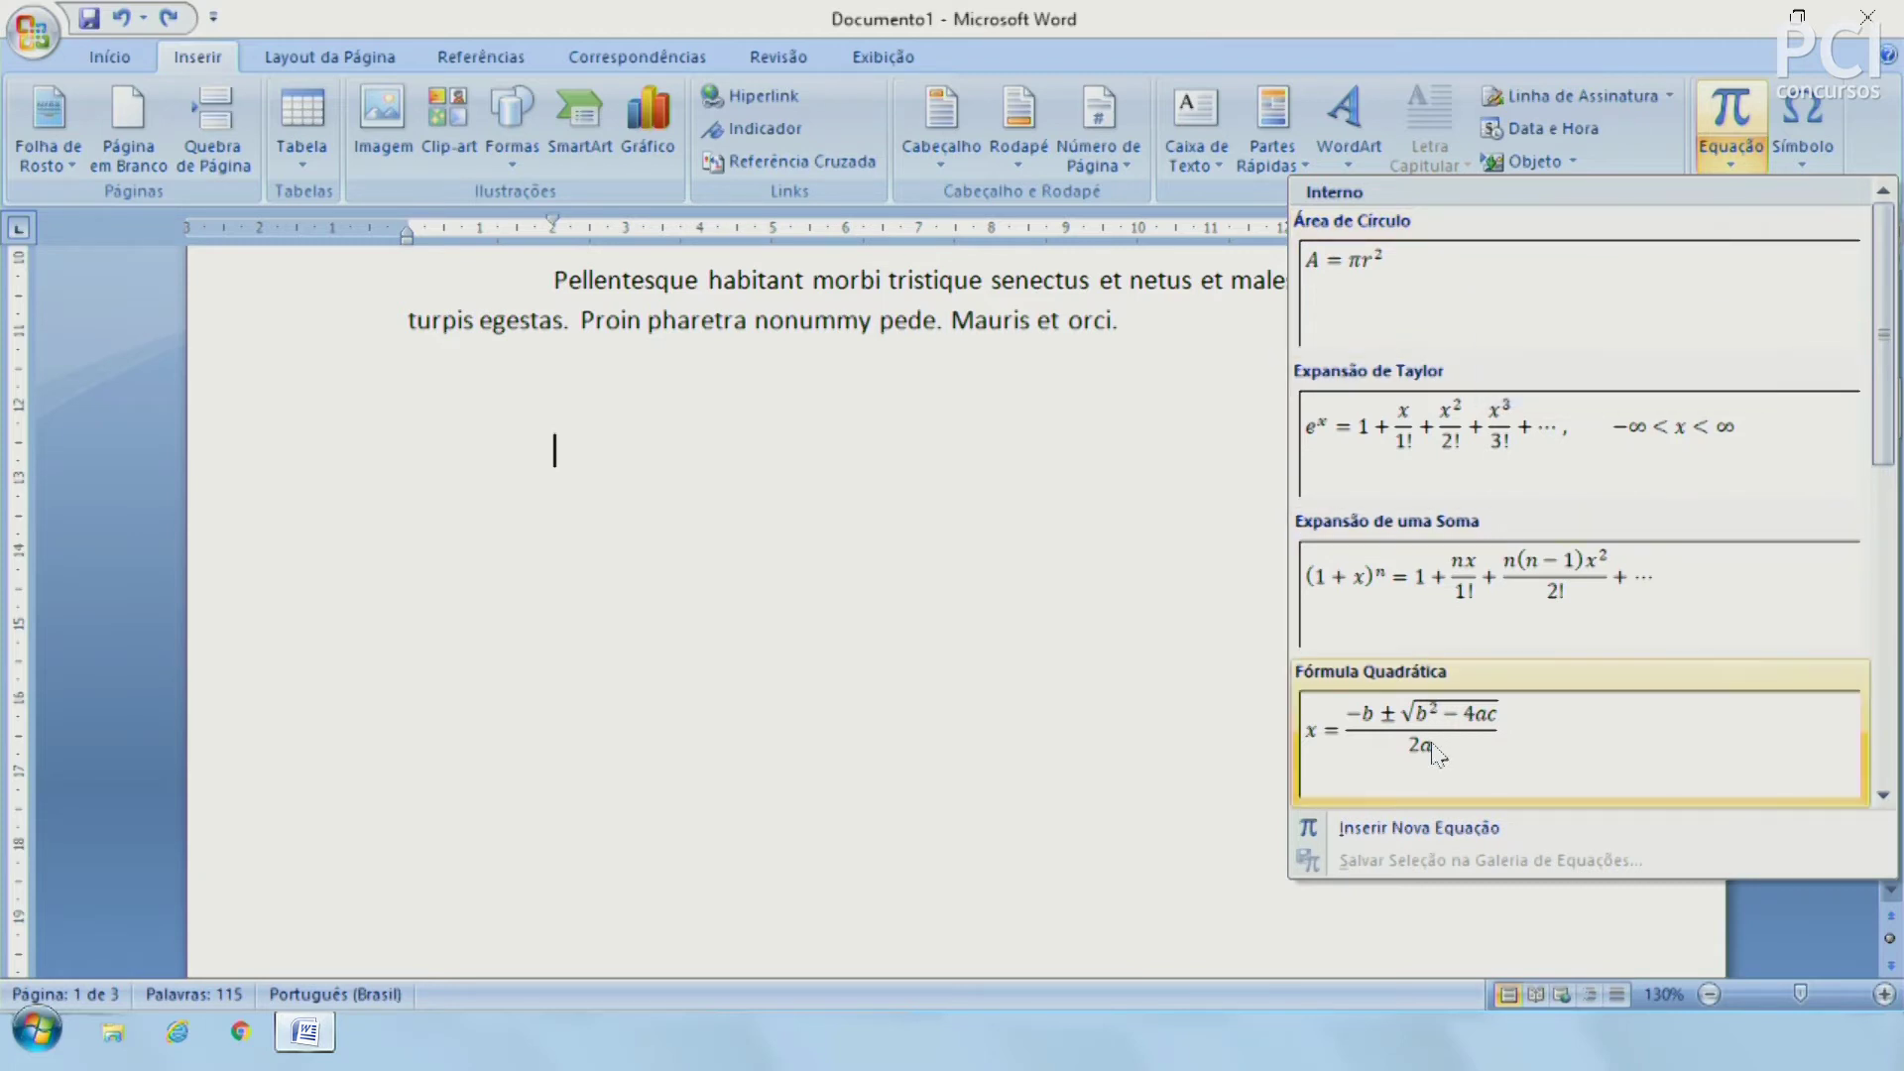
left_click(1418, 827)
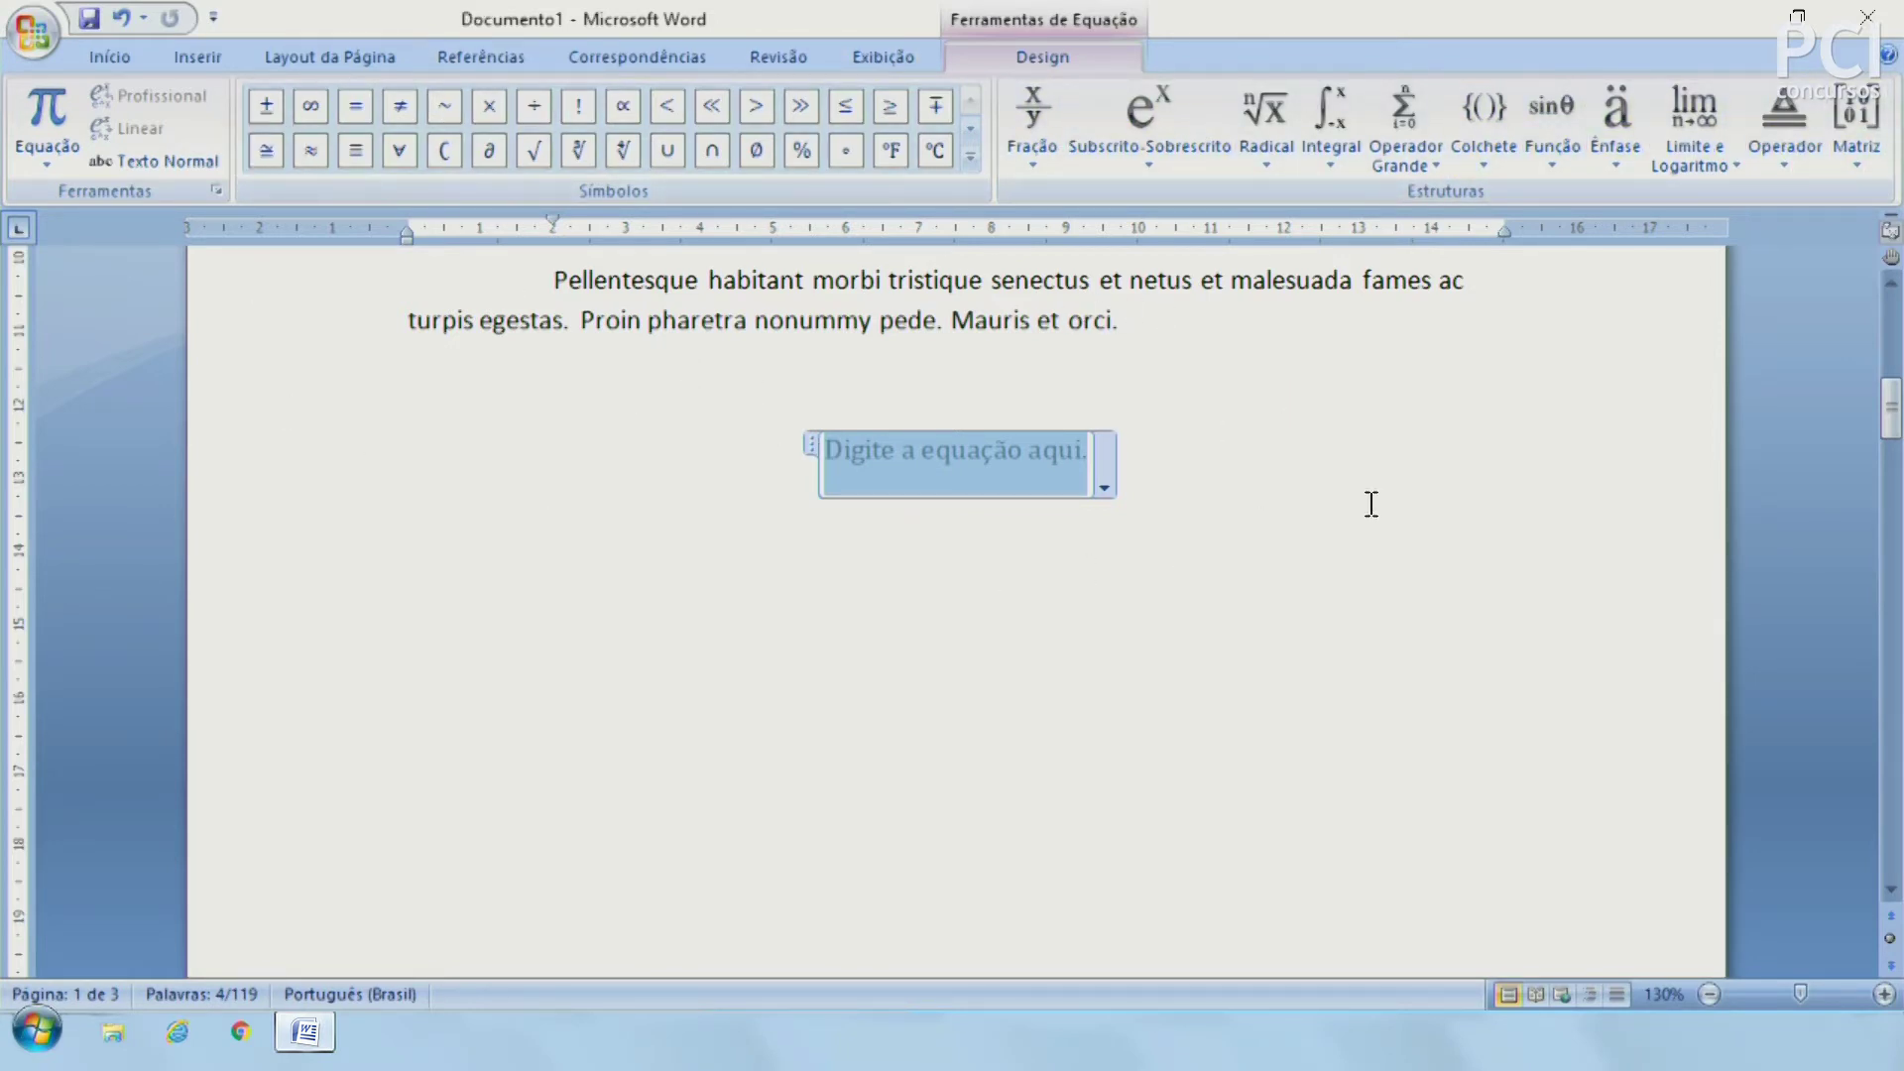
left_click(1187, 439)
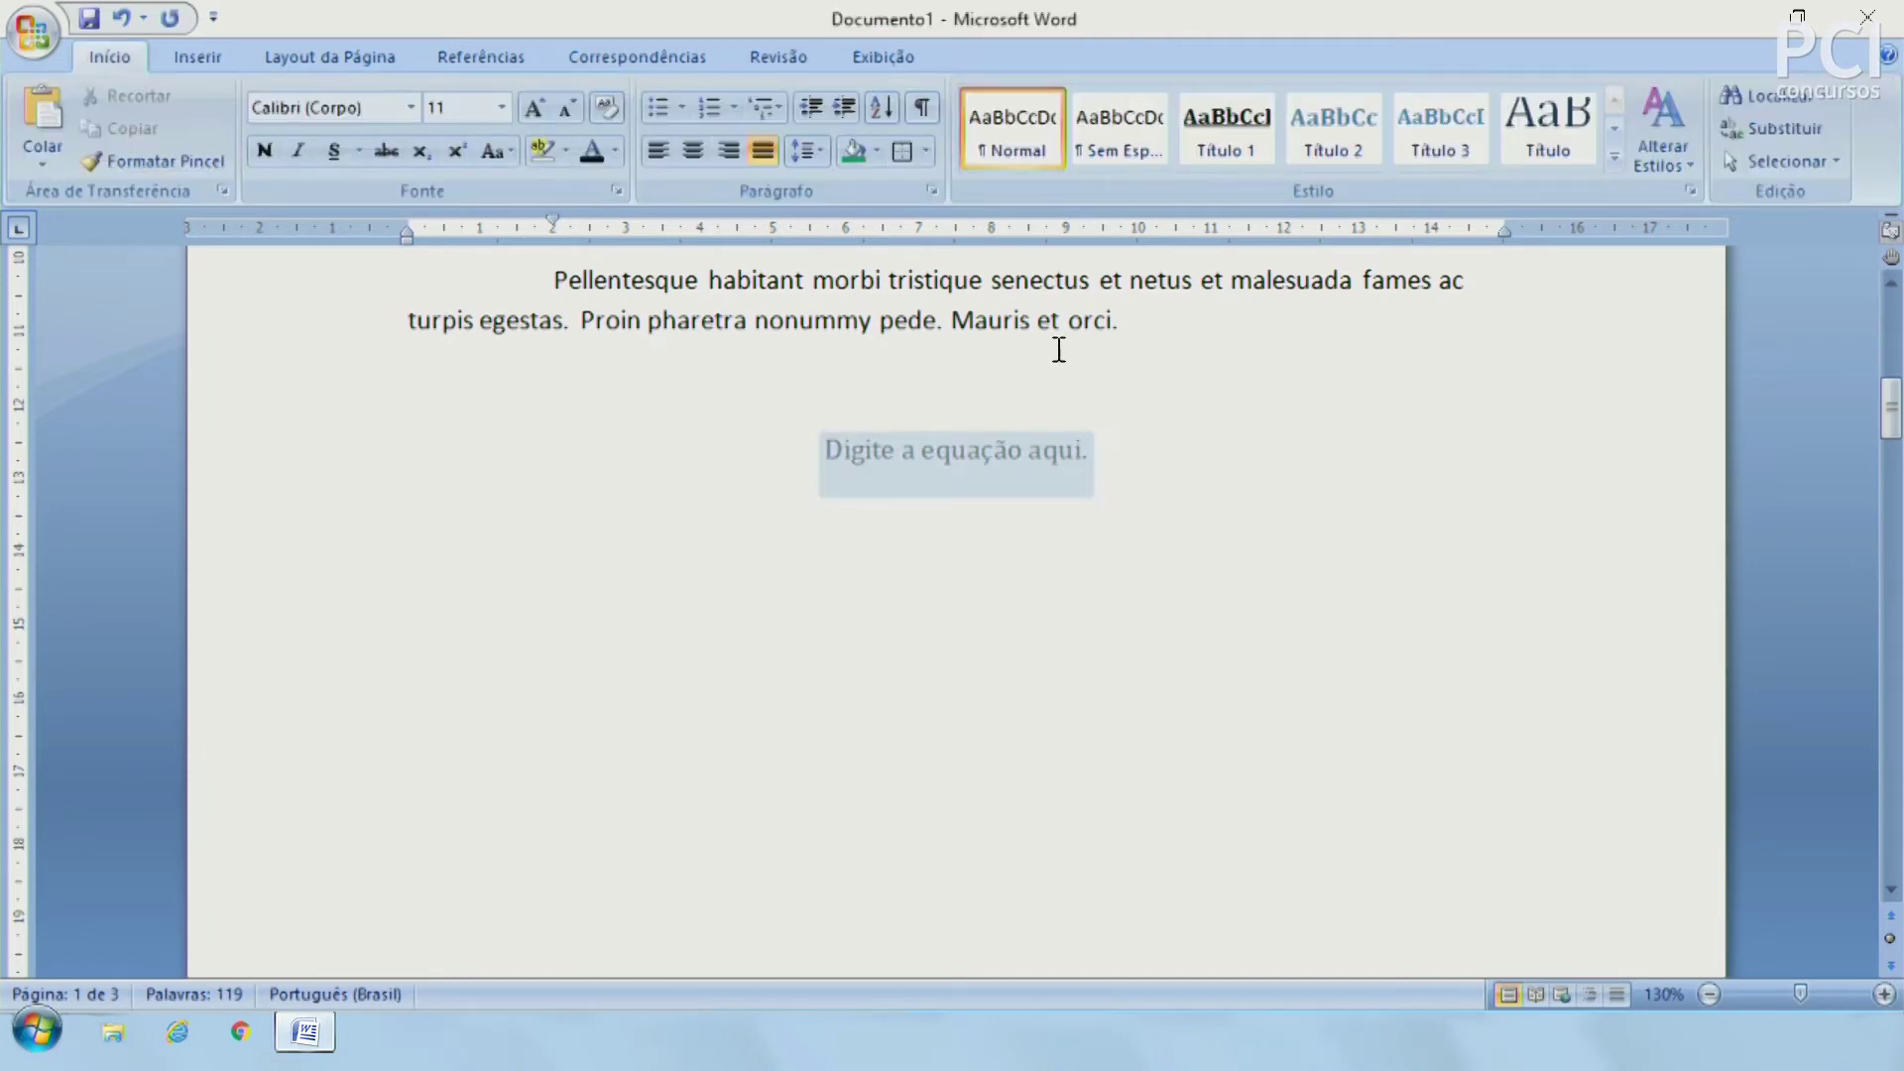
left_click(1038, 455)
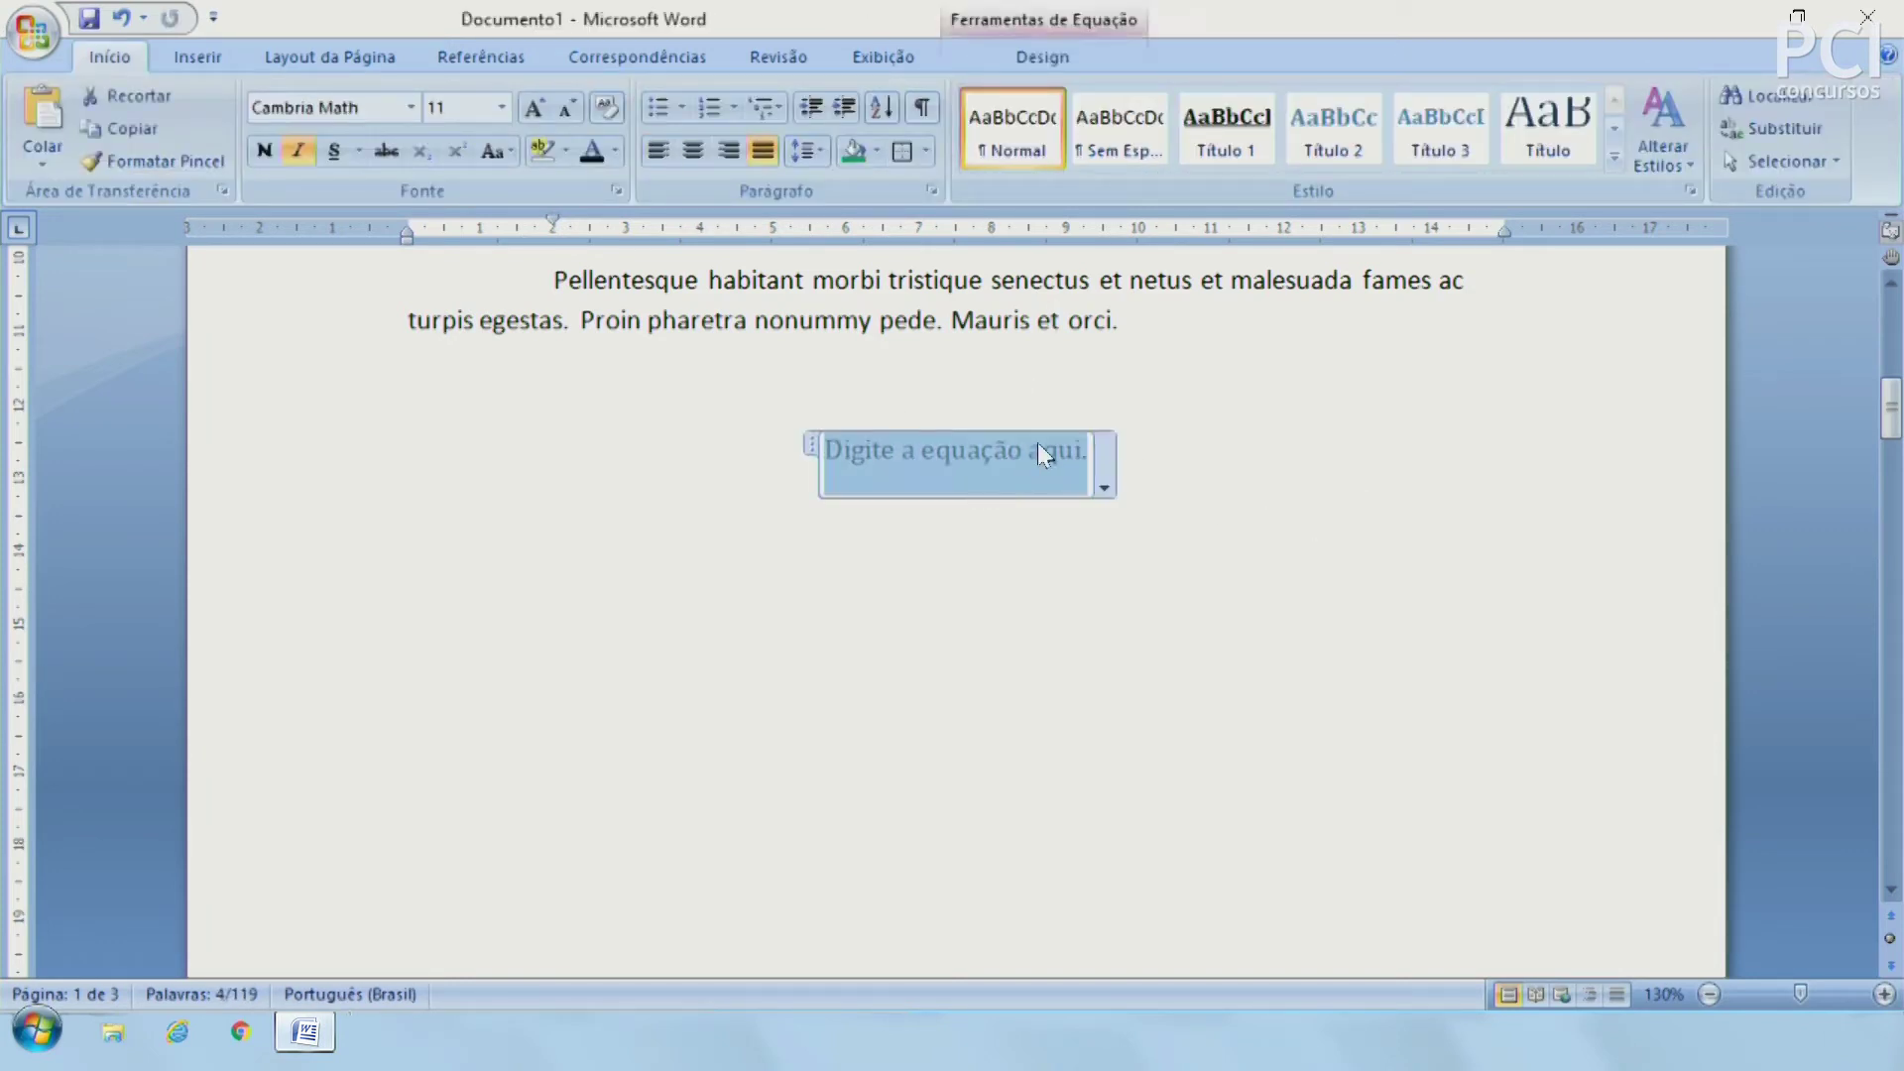
left_click(813, 445)
key("Delete")
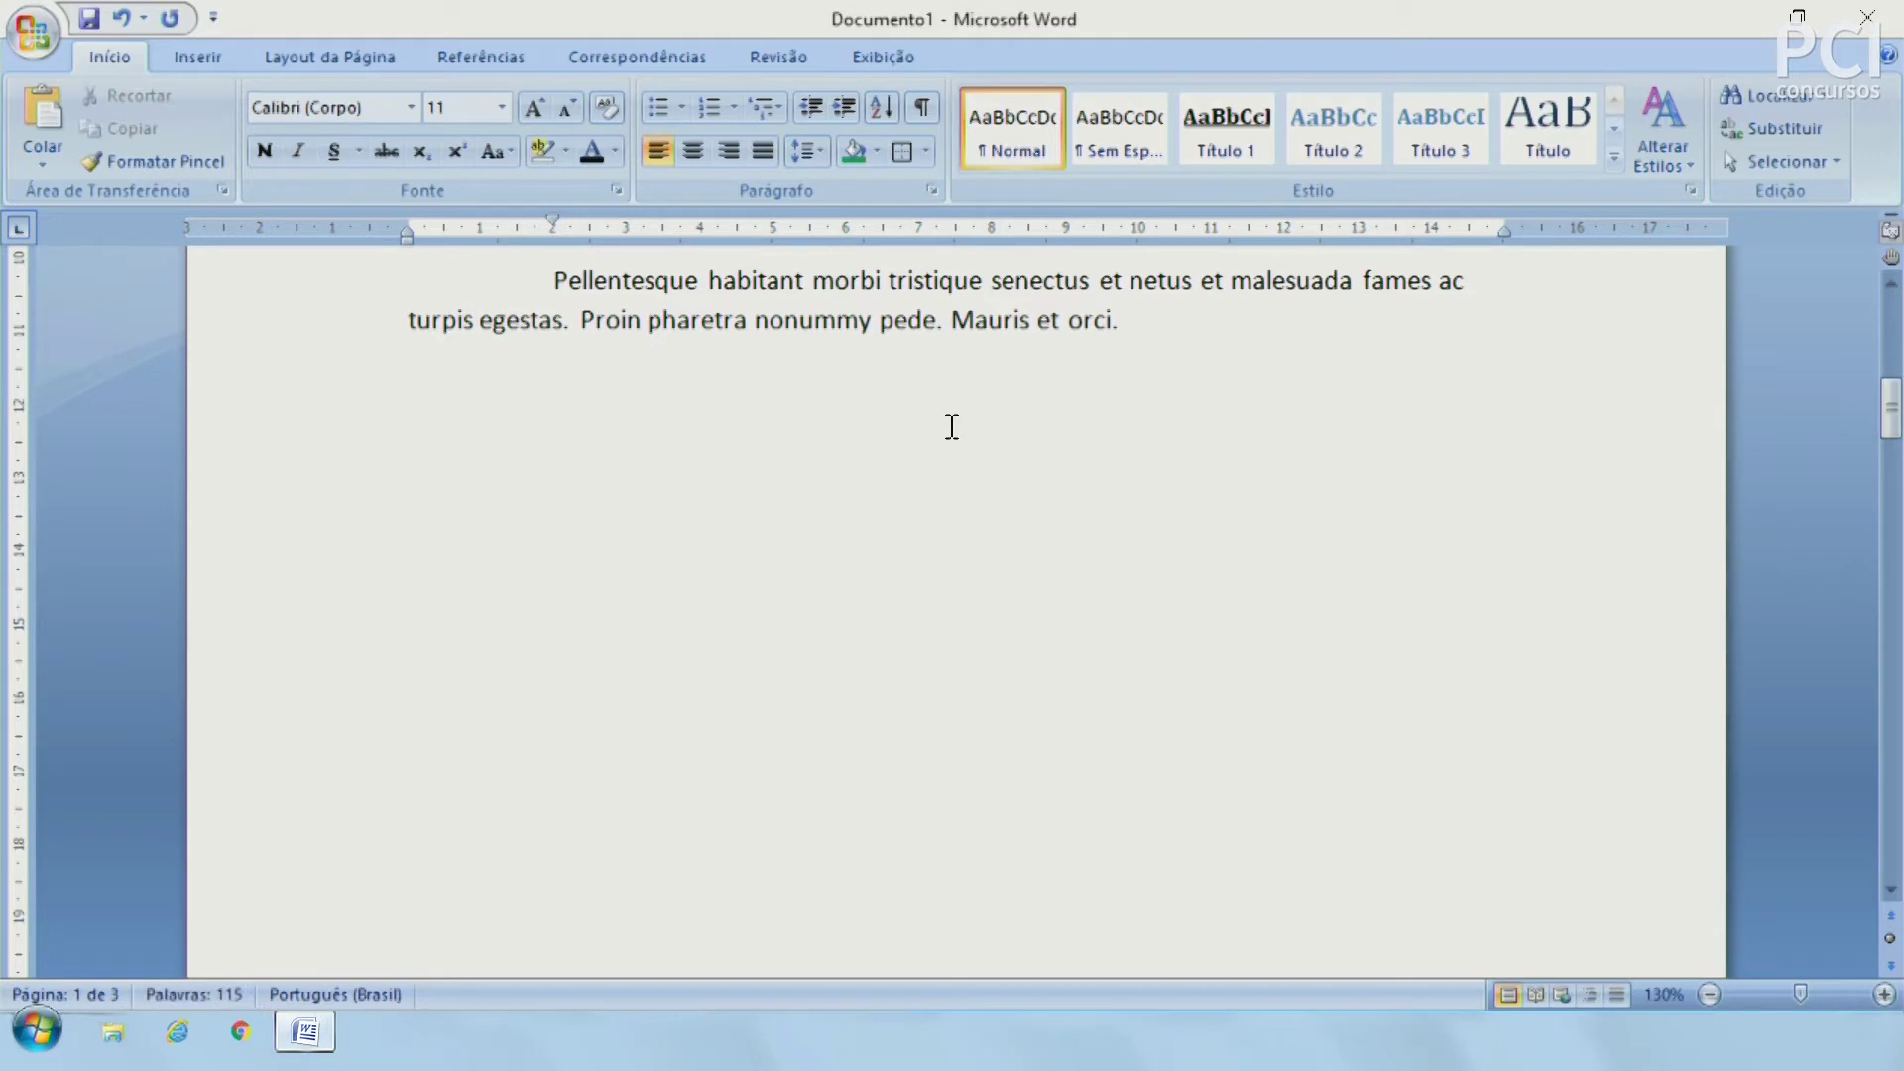
left_click(197, 57)
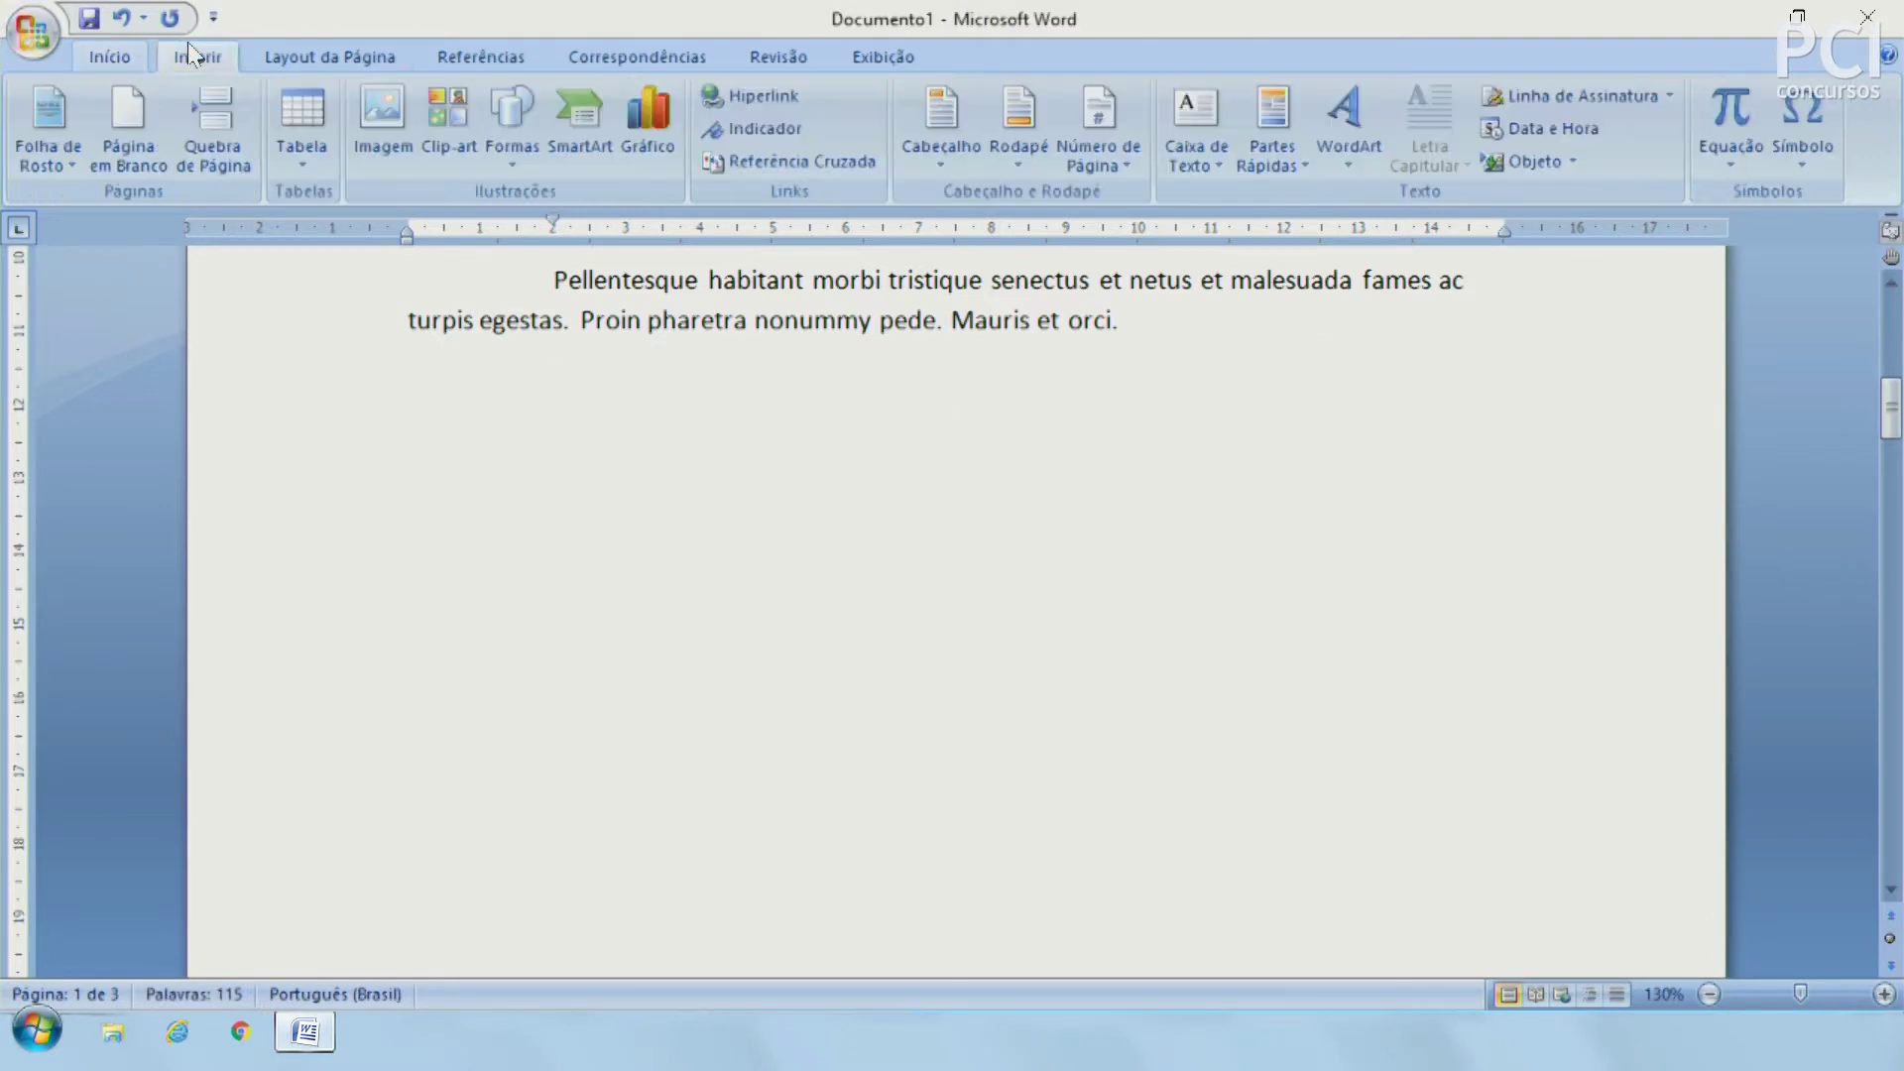
left_click(1801, 145)
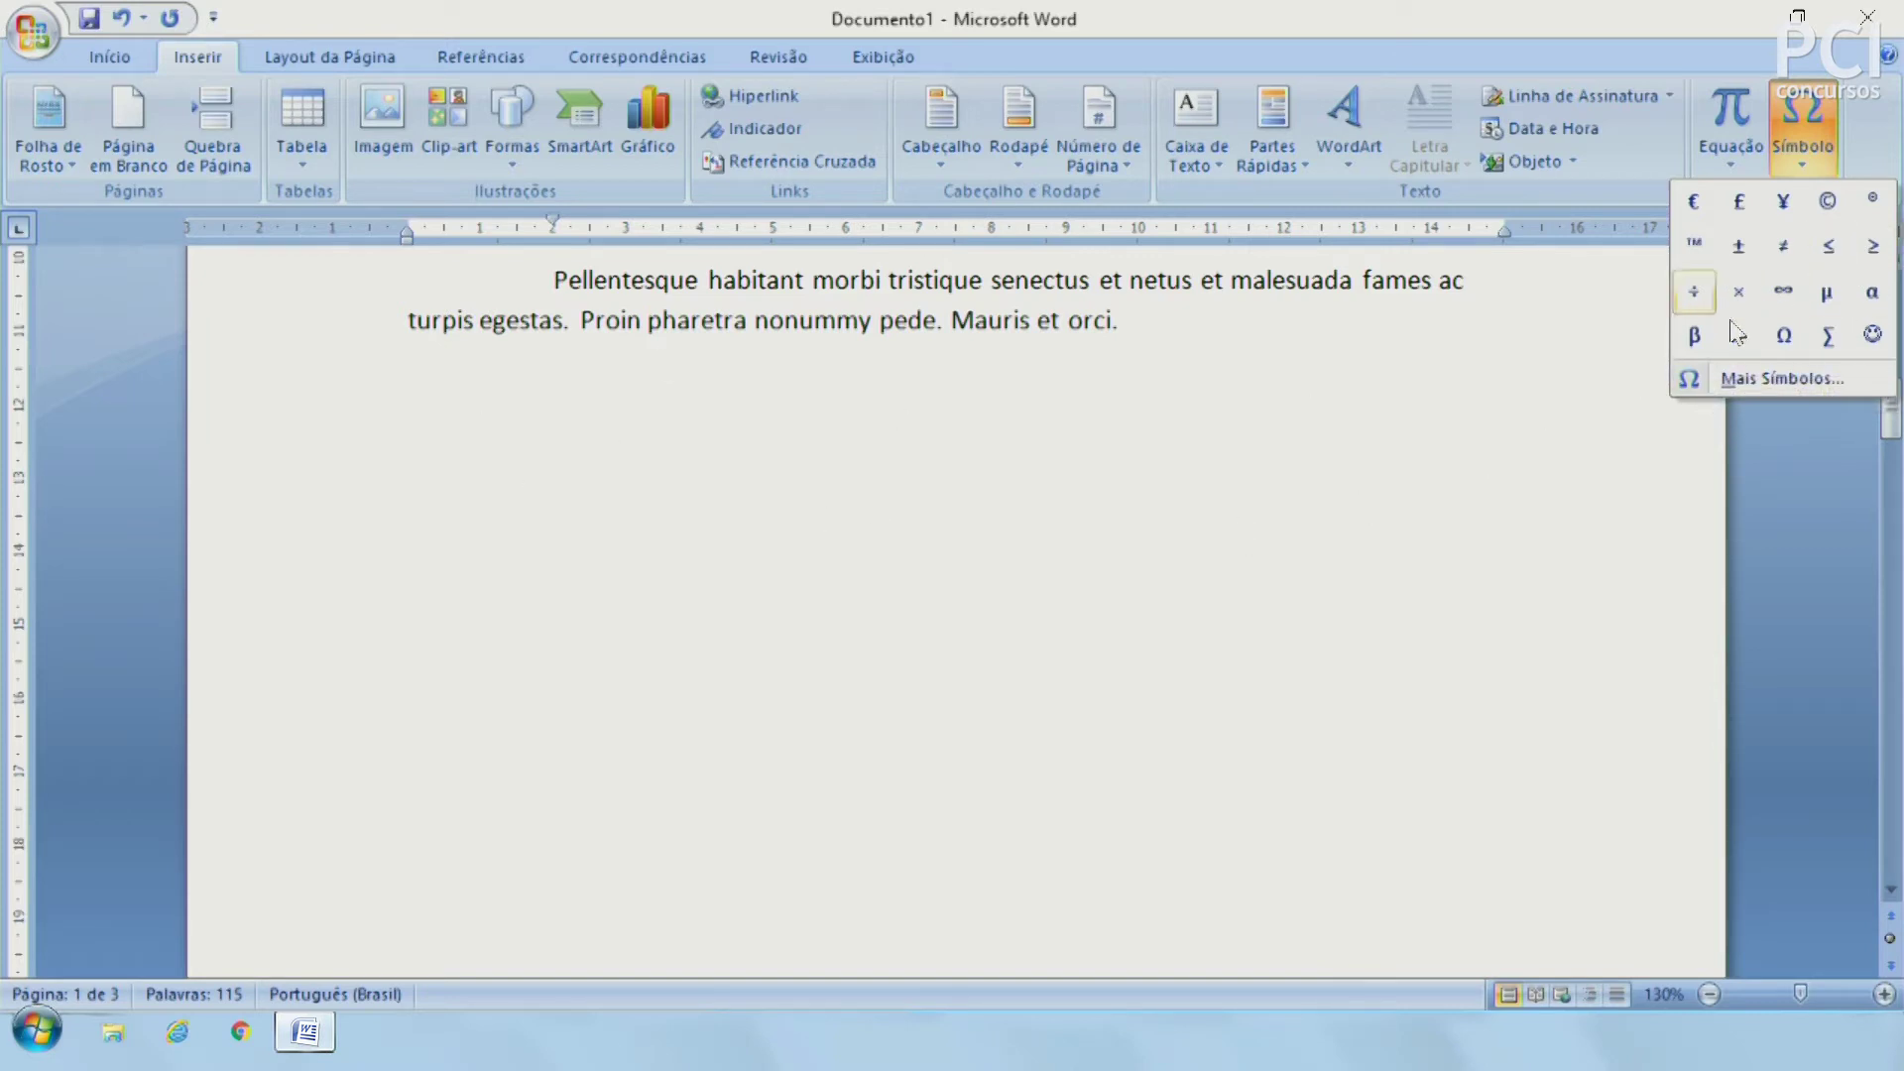
Step: Open the Mais Símbolos… dialog and cancel it without inserting a symbol
left_click(1783, 375)
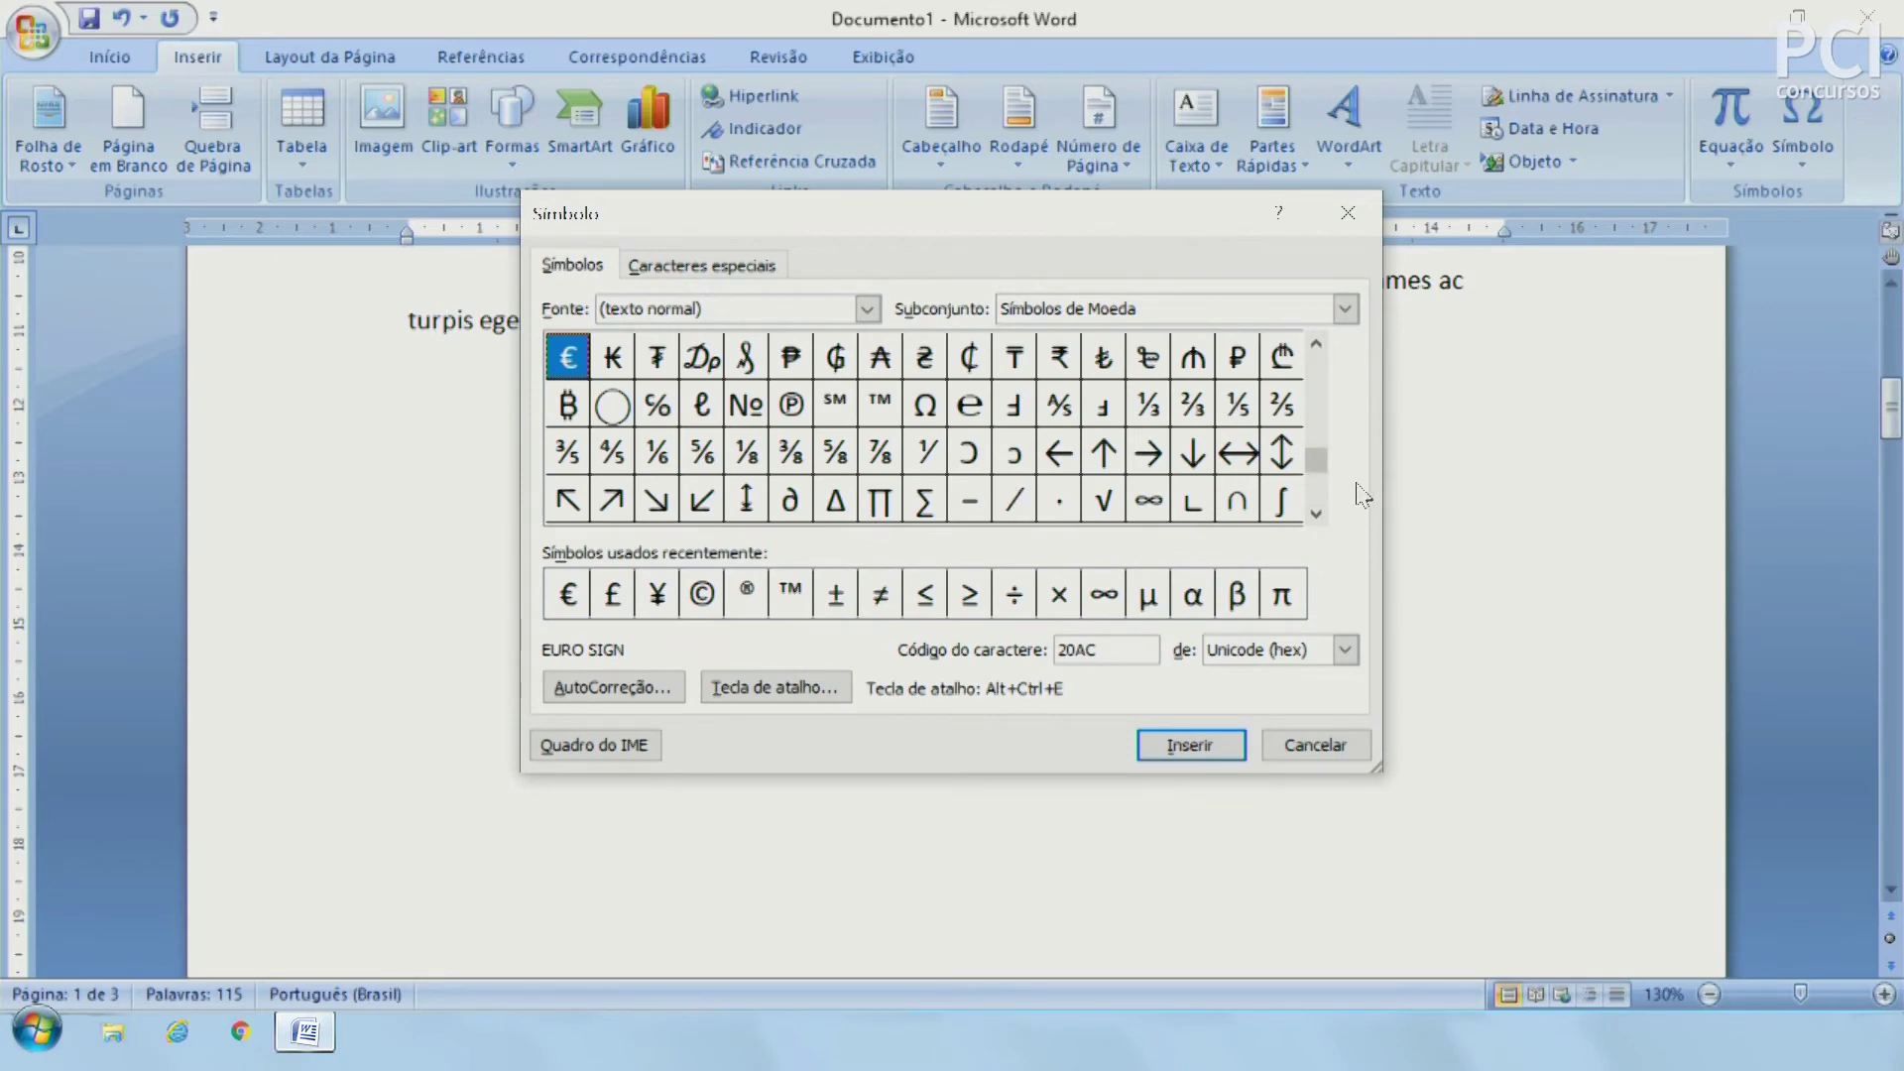
left_click(1343, 752)
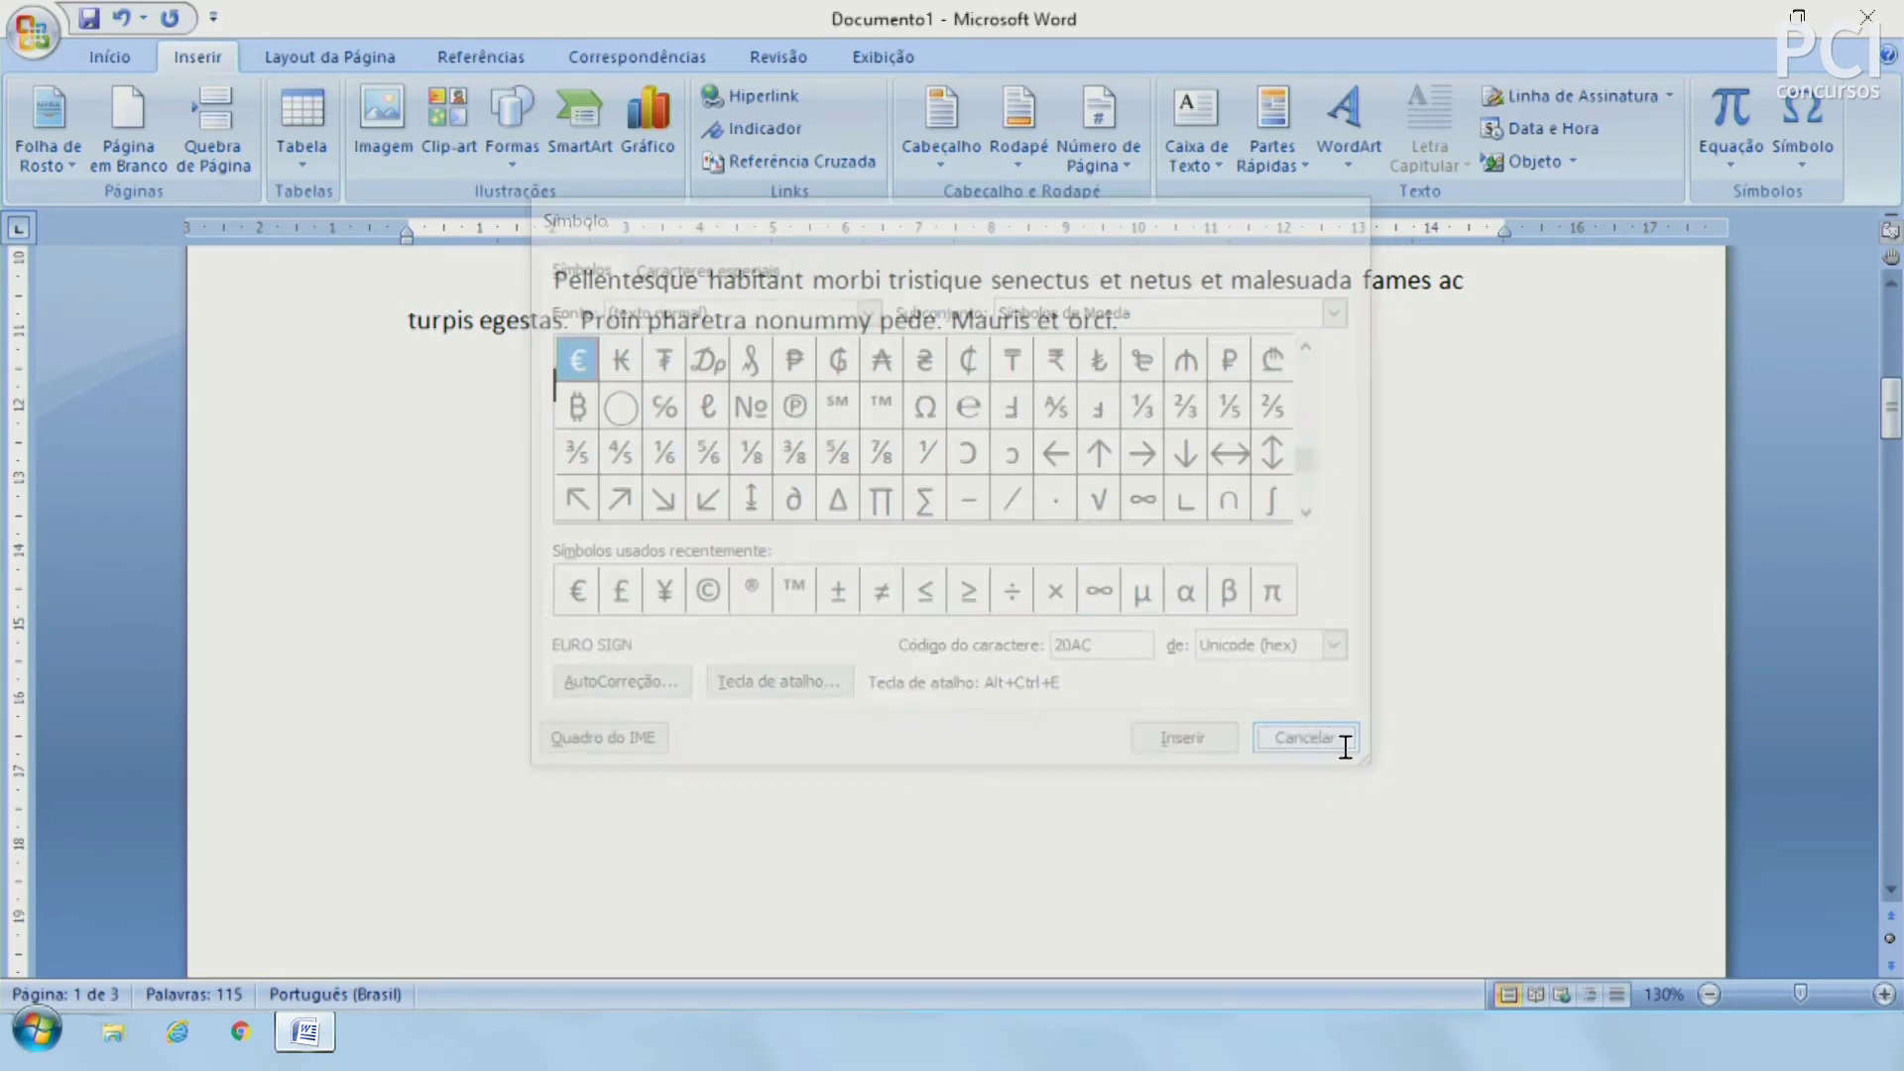
key("Return")
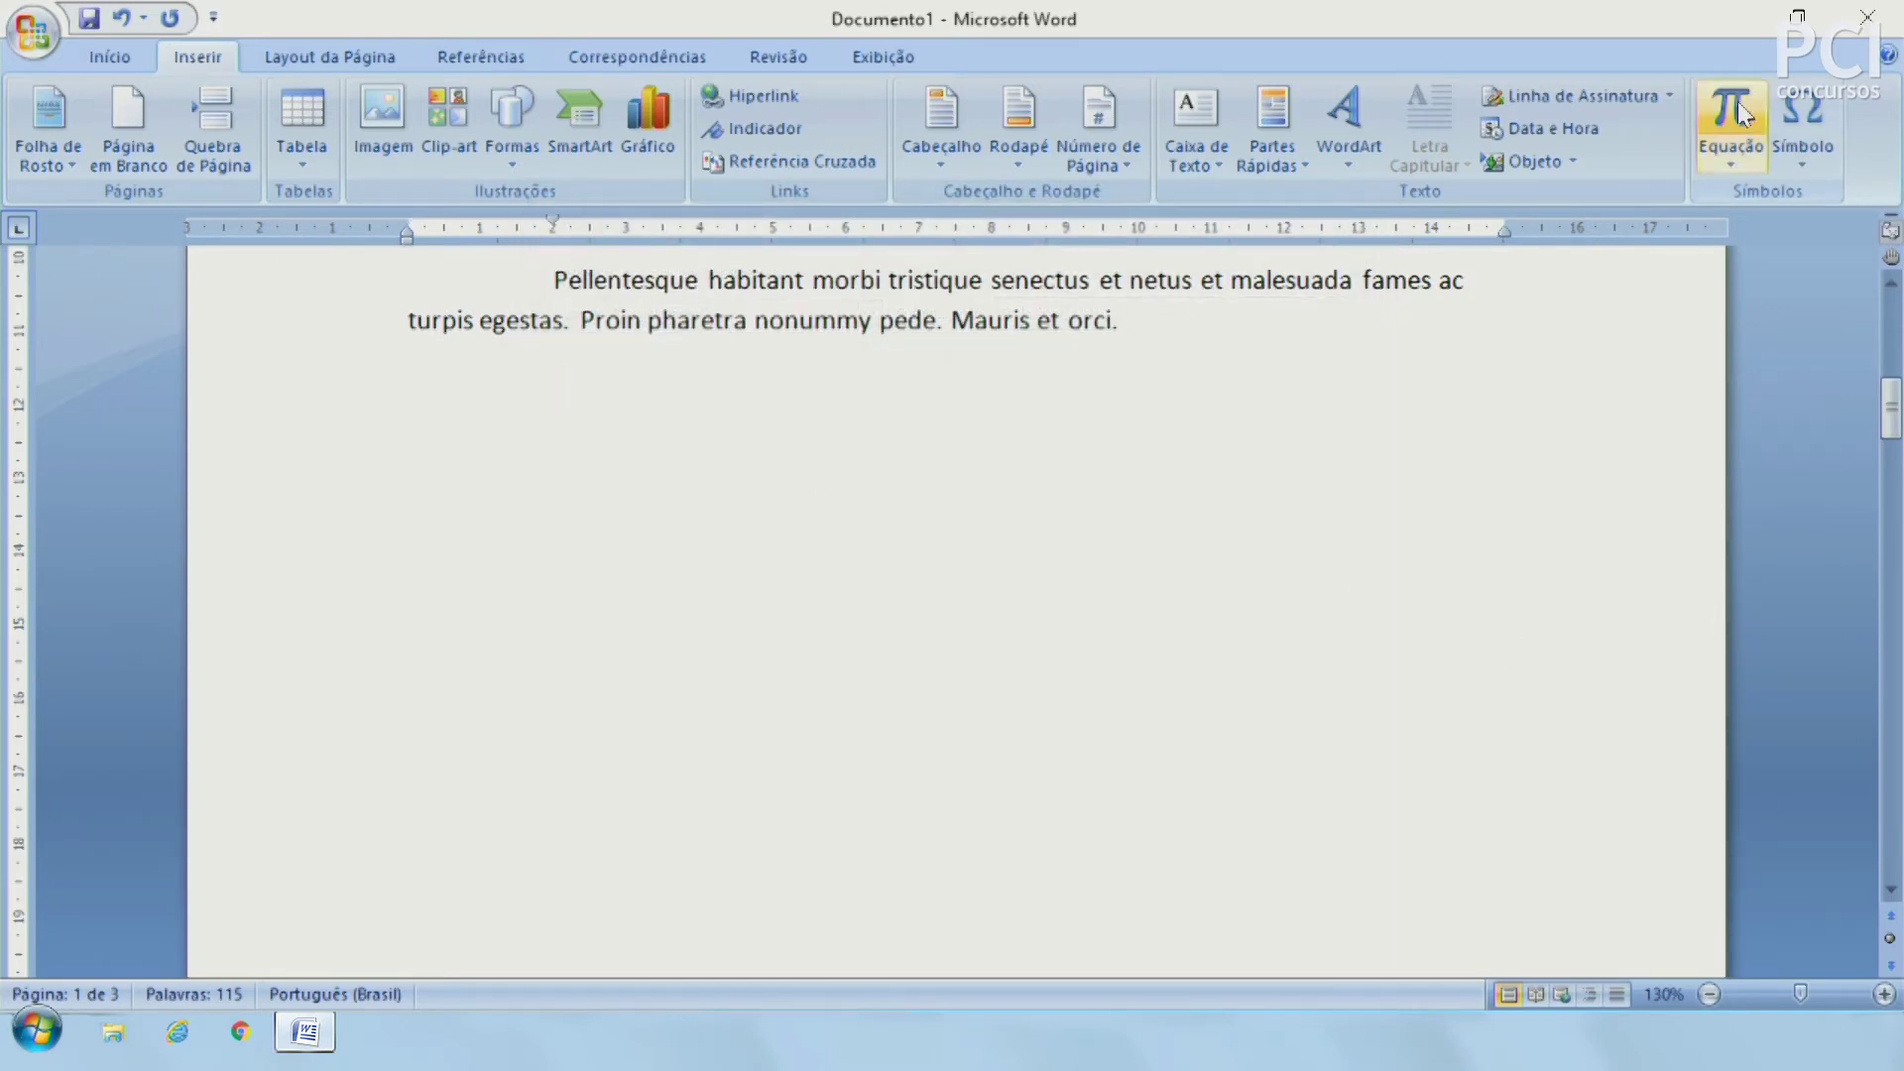
Step: Insert a blank equation below 'Mauris et orci.' and delete the placeholder again
left_click(1730, 109)
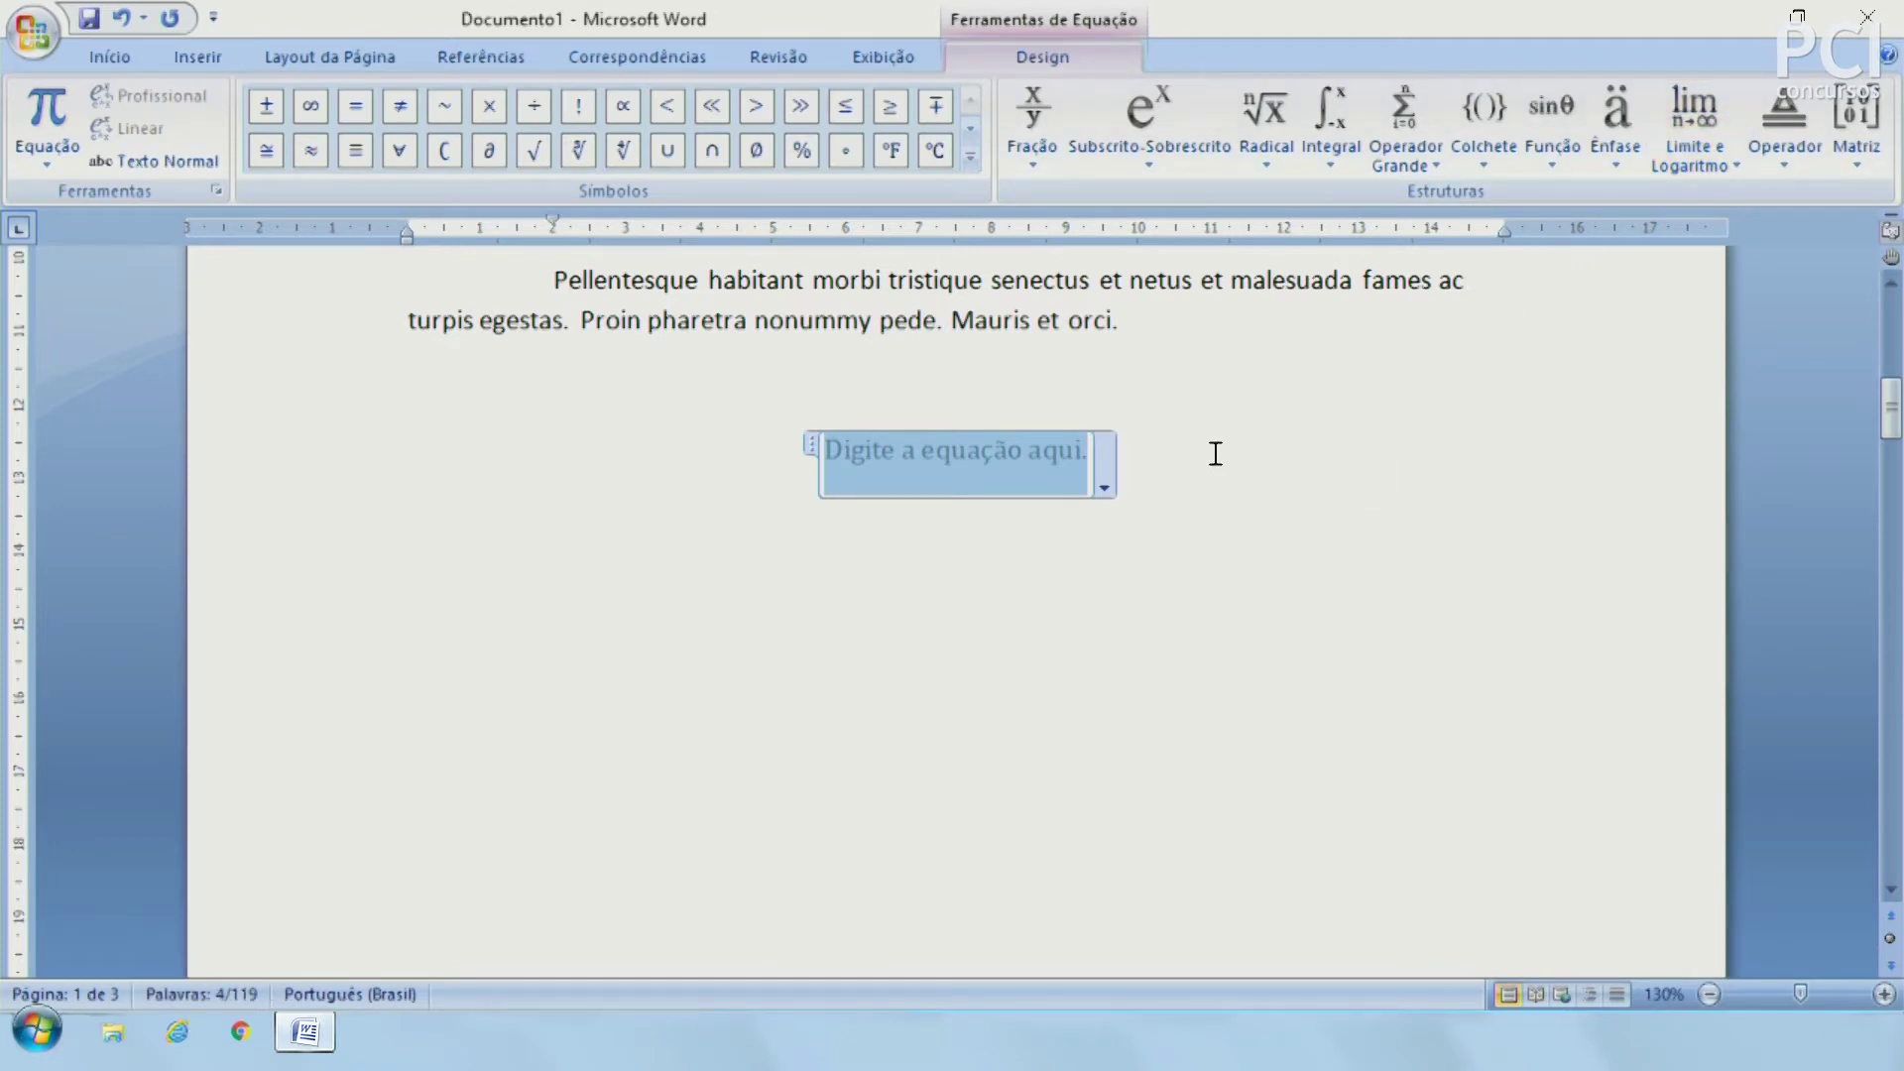
left_click(1200, 456)
left_click(954, 375)
left_click(937, 433)
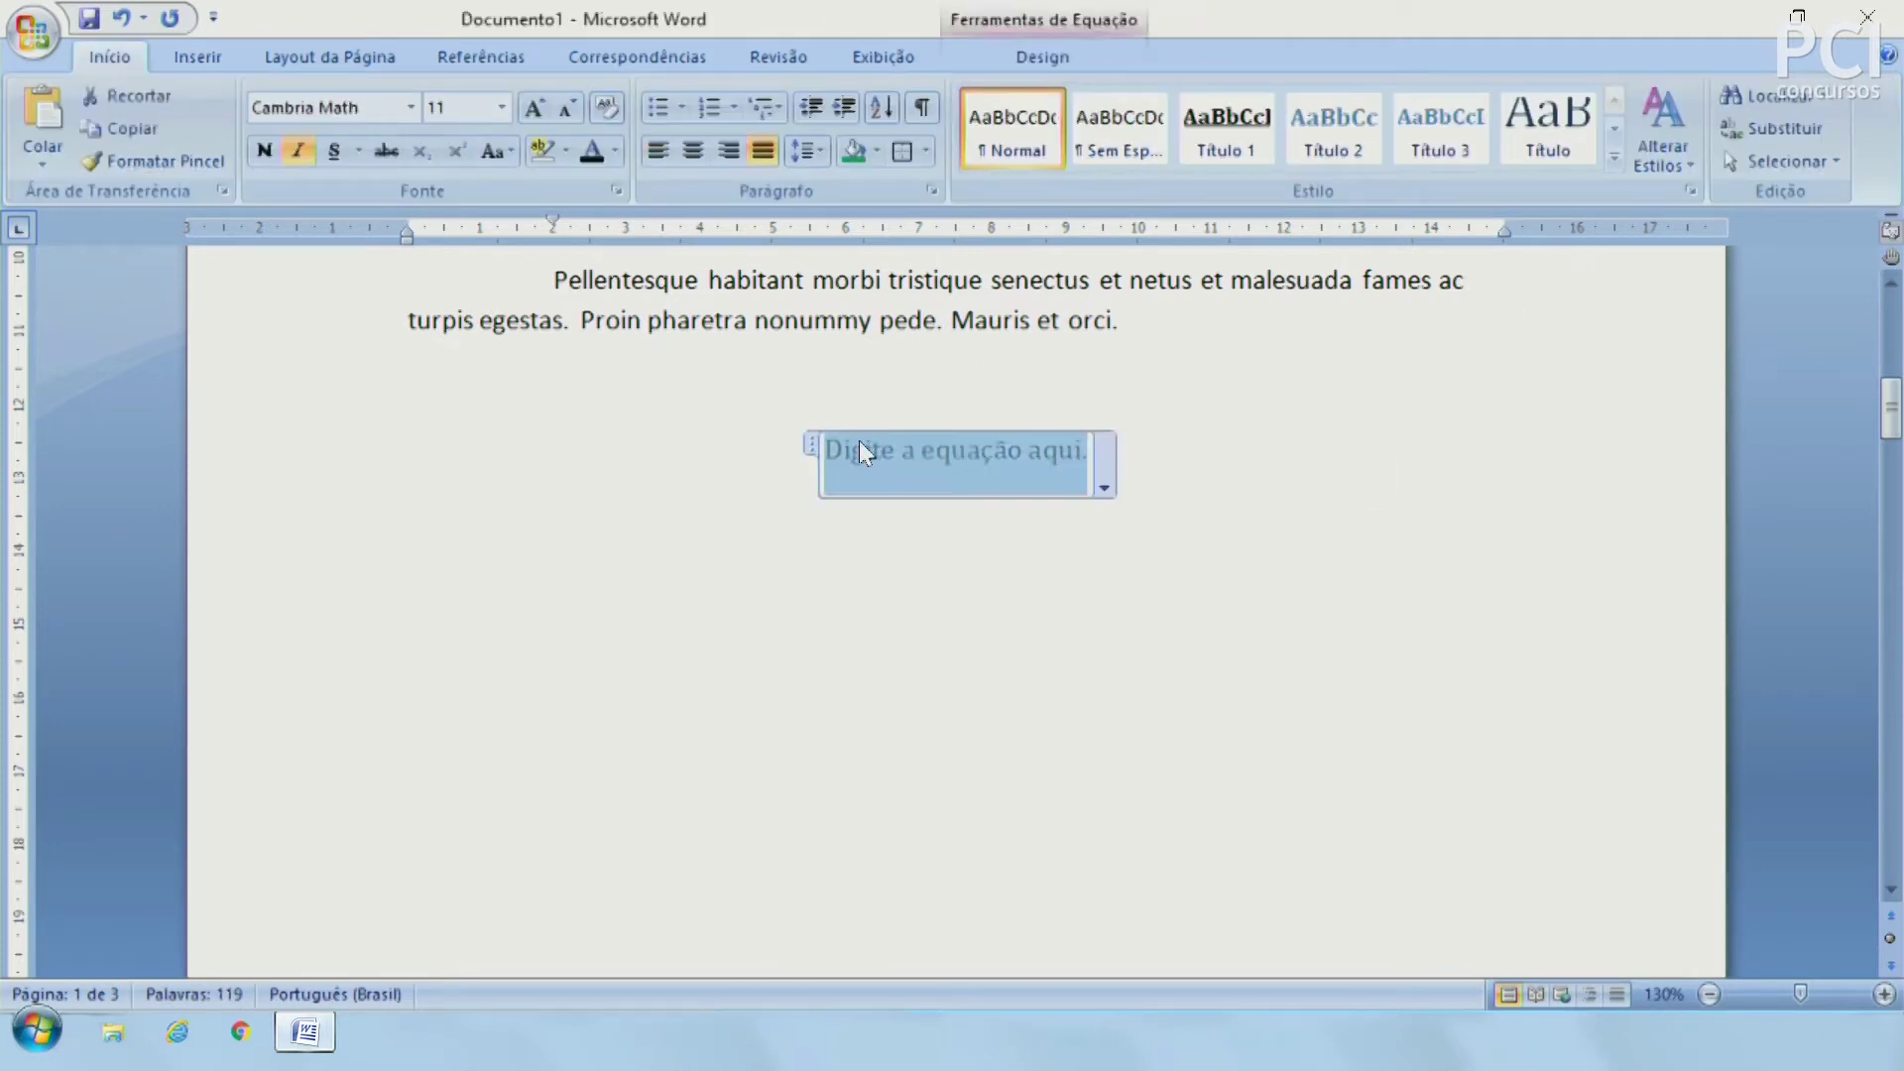
key("Delete")
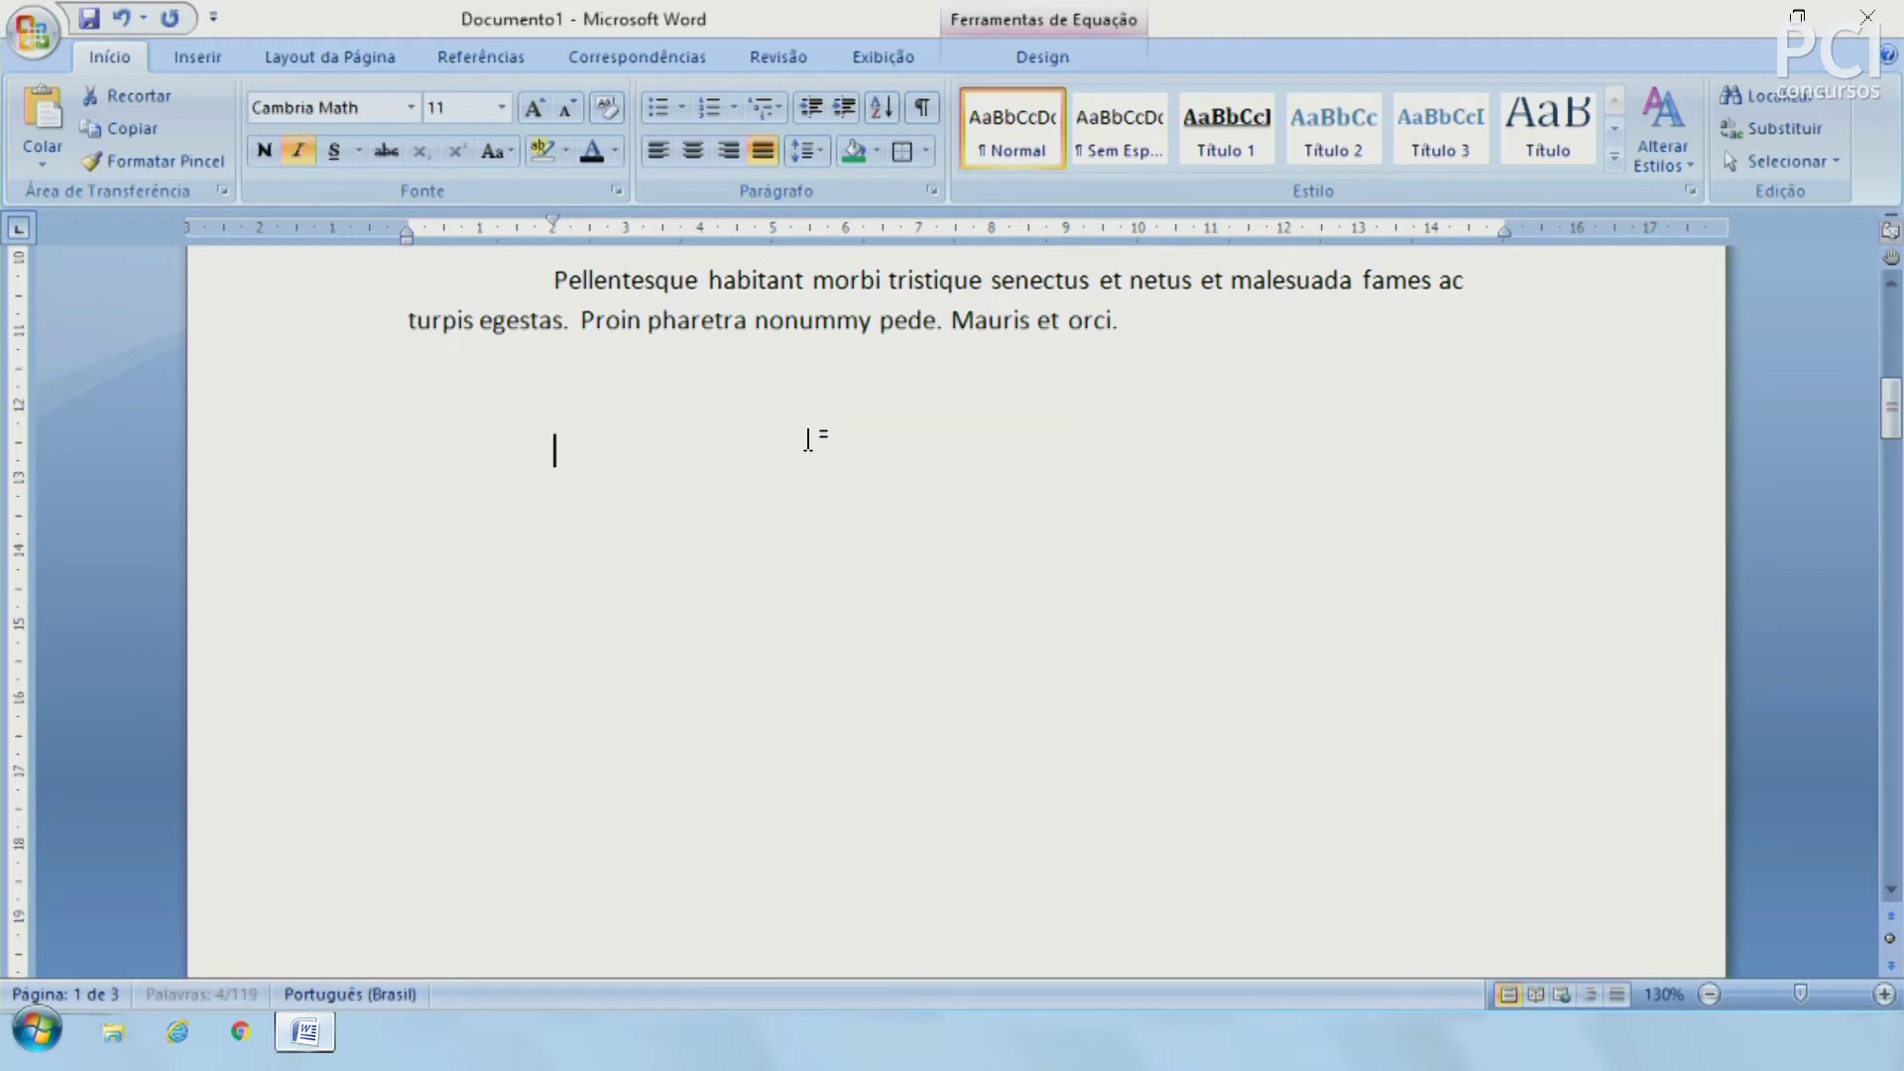
left_click(317, 44)
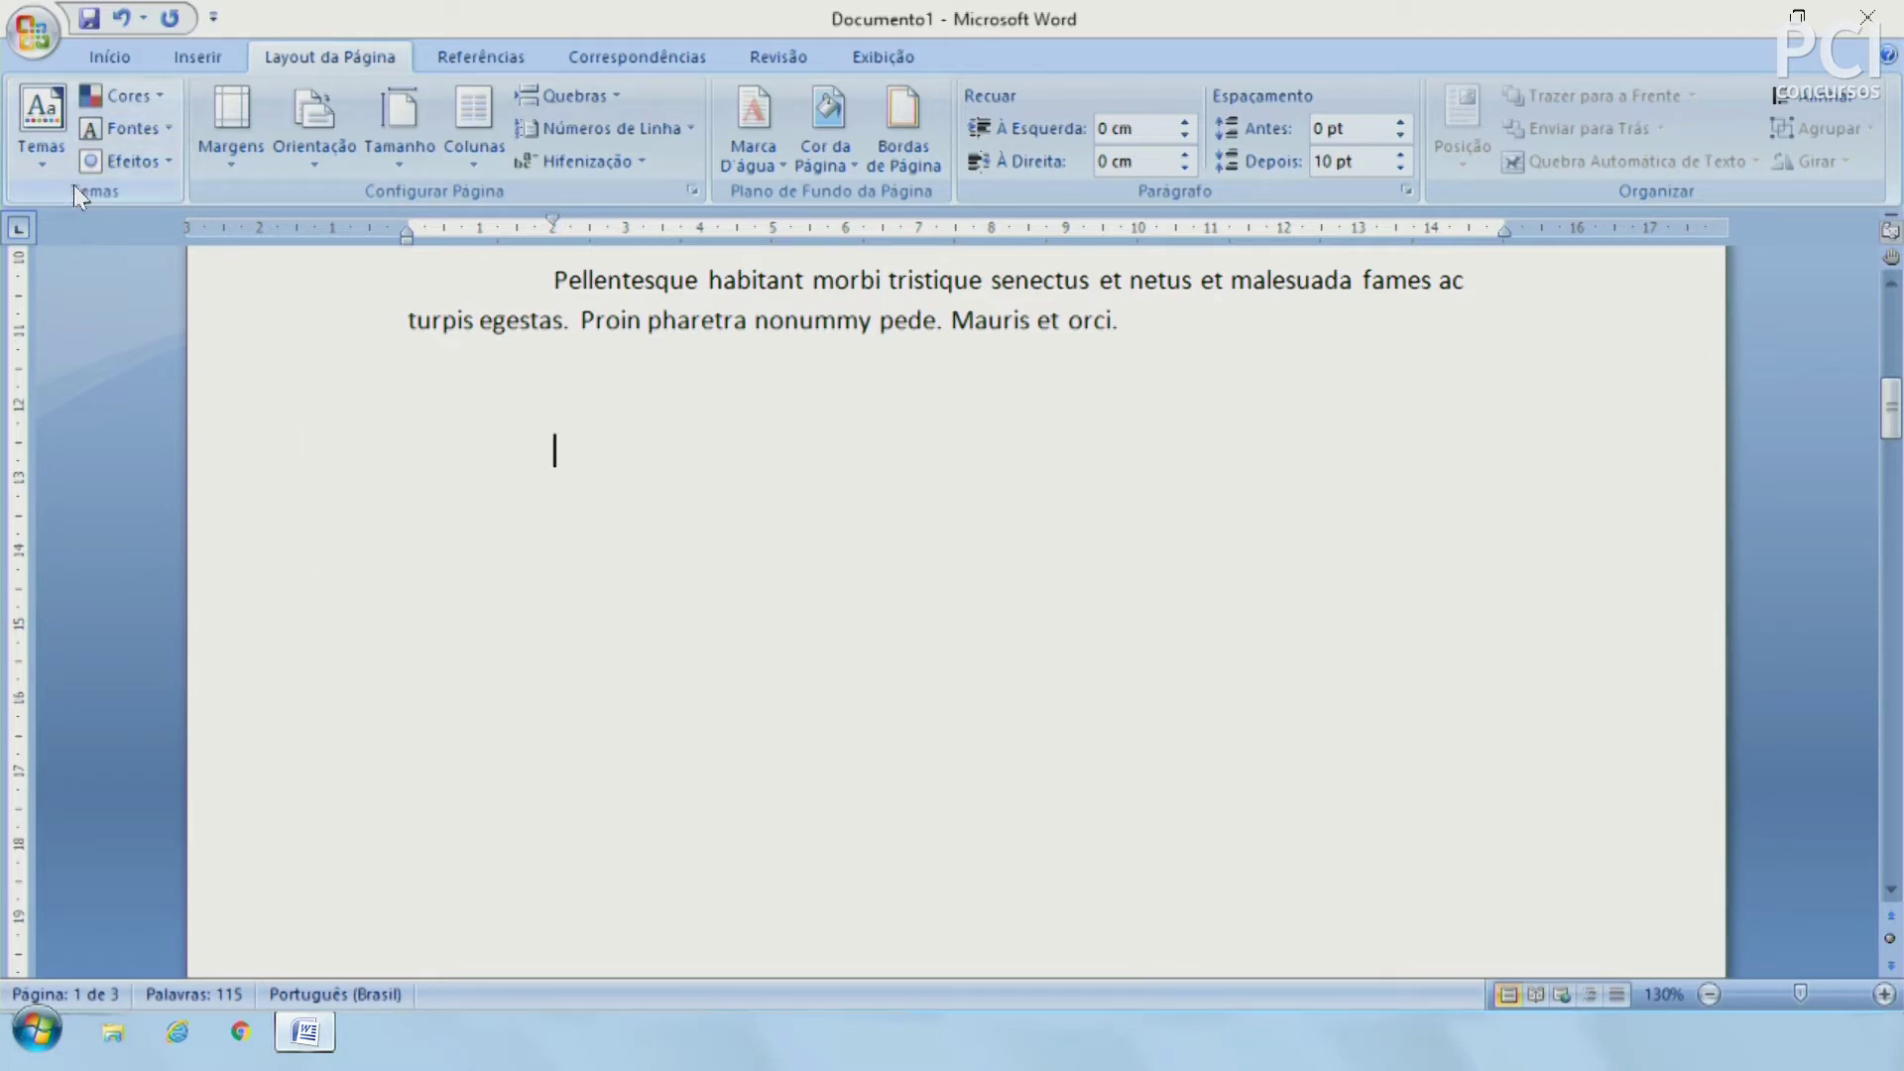
Step: Browse the Temas gallery twice without applying a theme, keeping Escritório and the page top in view
left_click(38, 157)
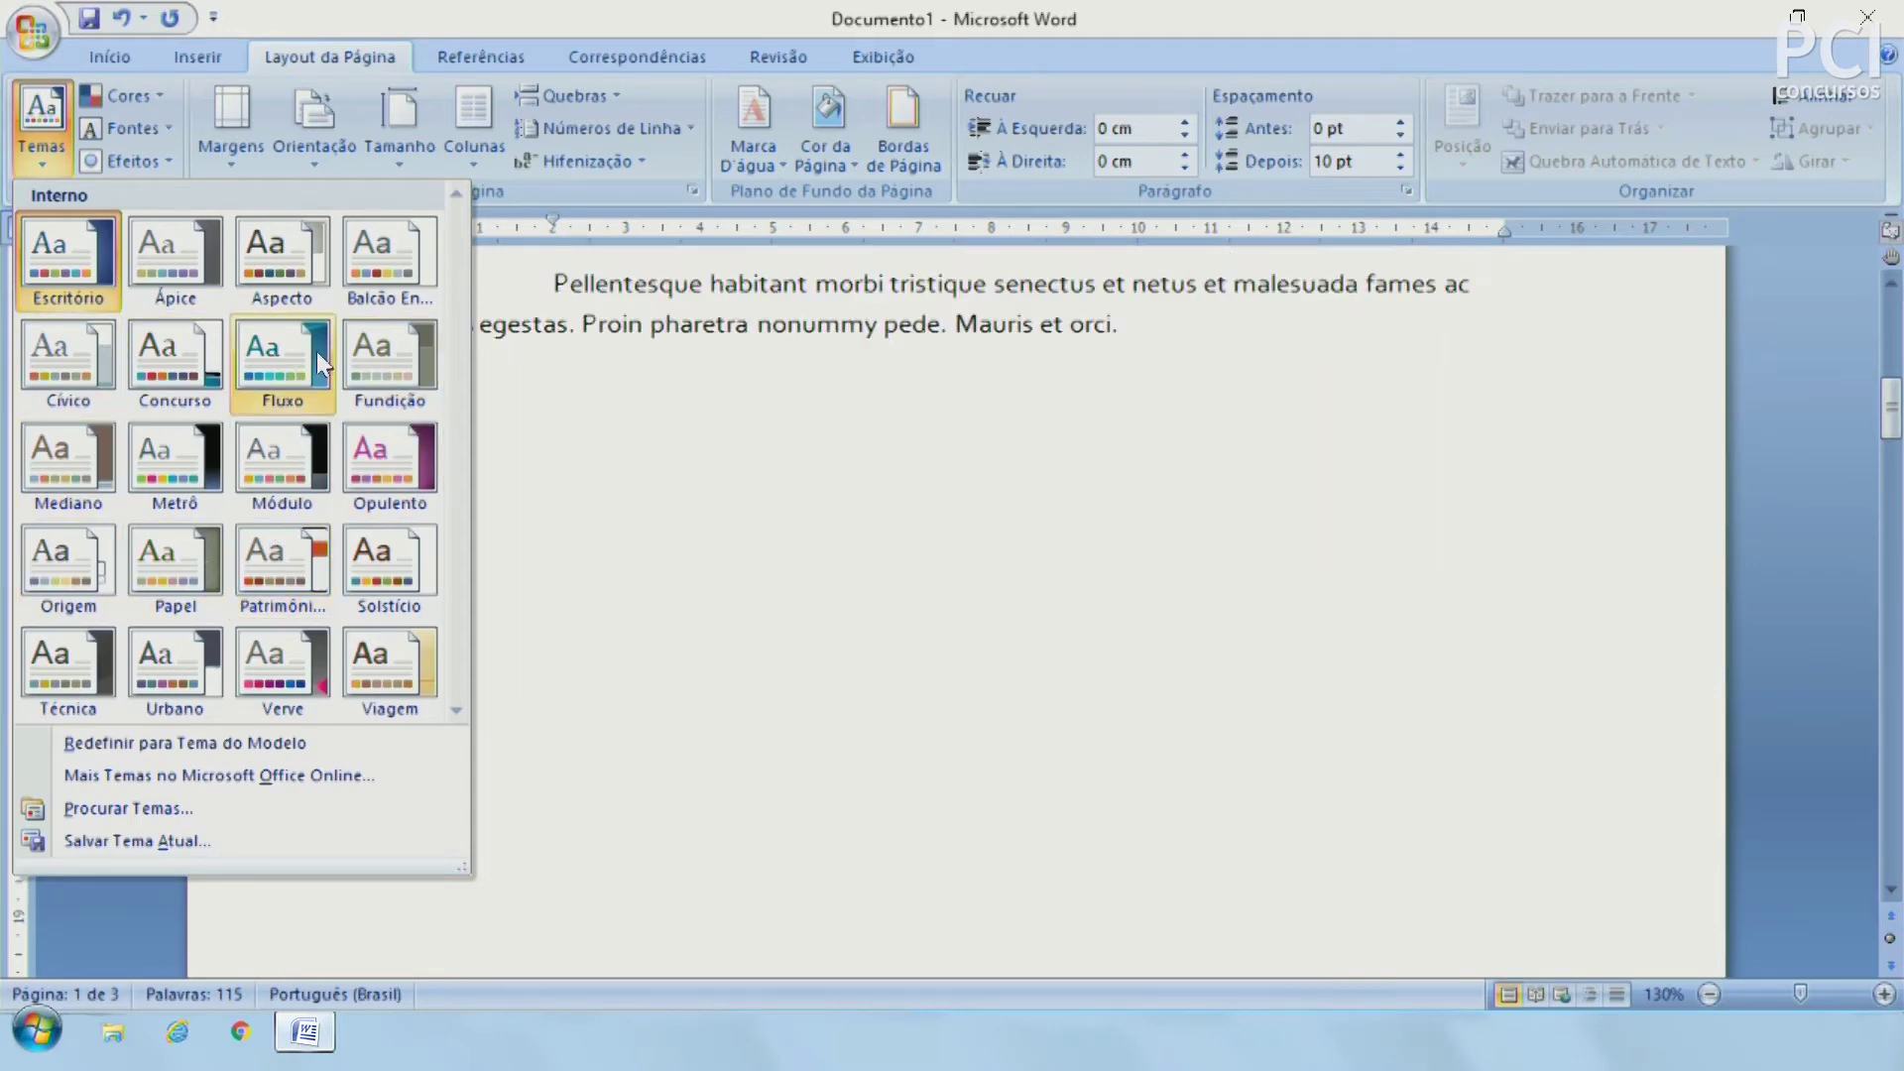
left_click(608, 544)
scroll(804, 529, "up", 3)
scroll(801, 533, "up", 5)
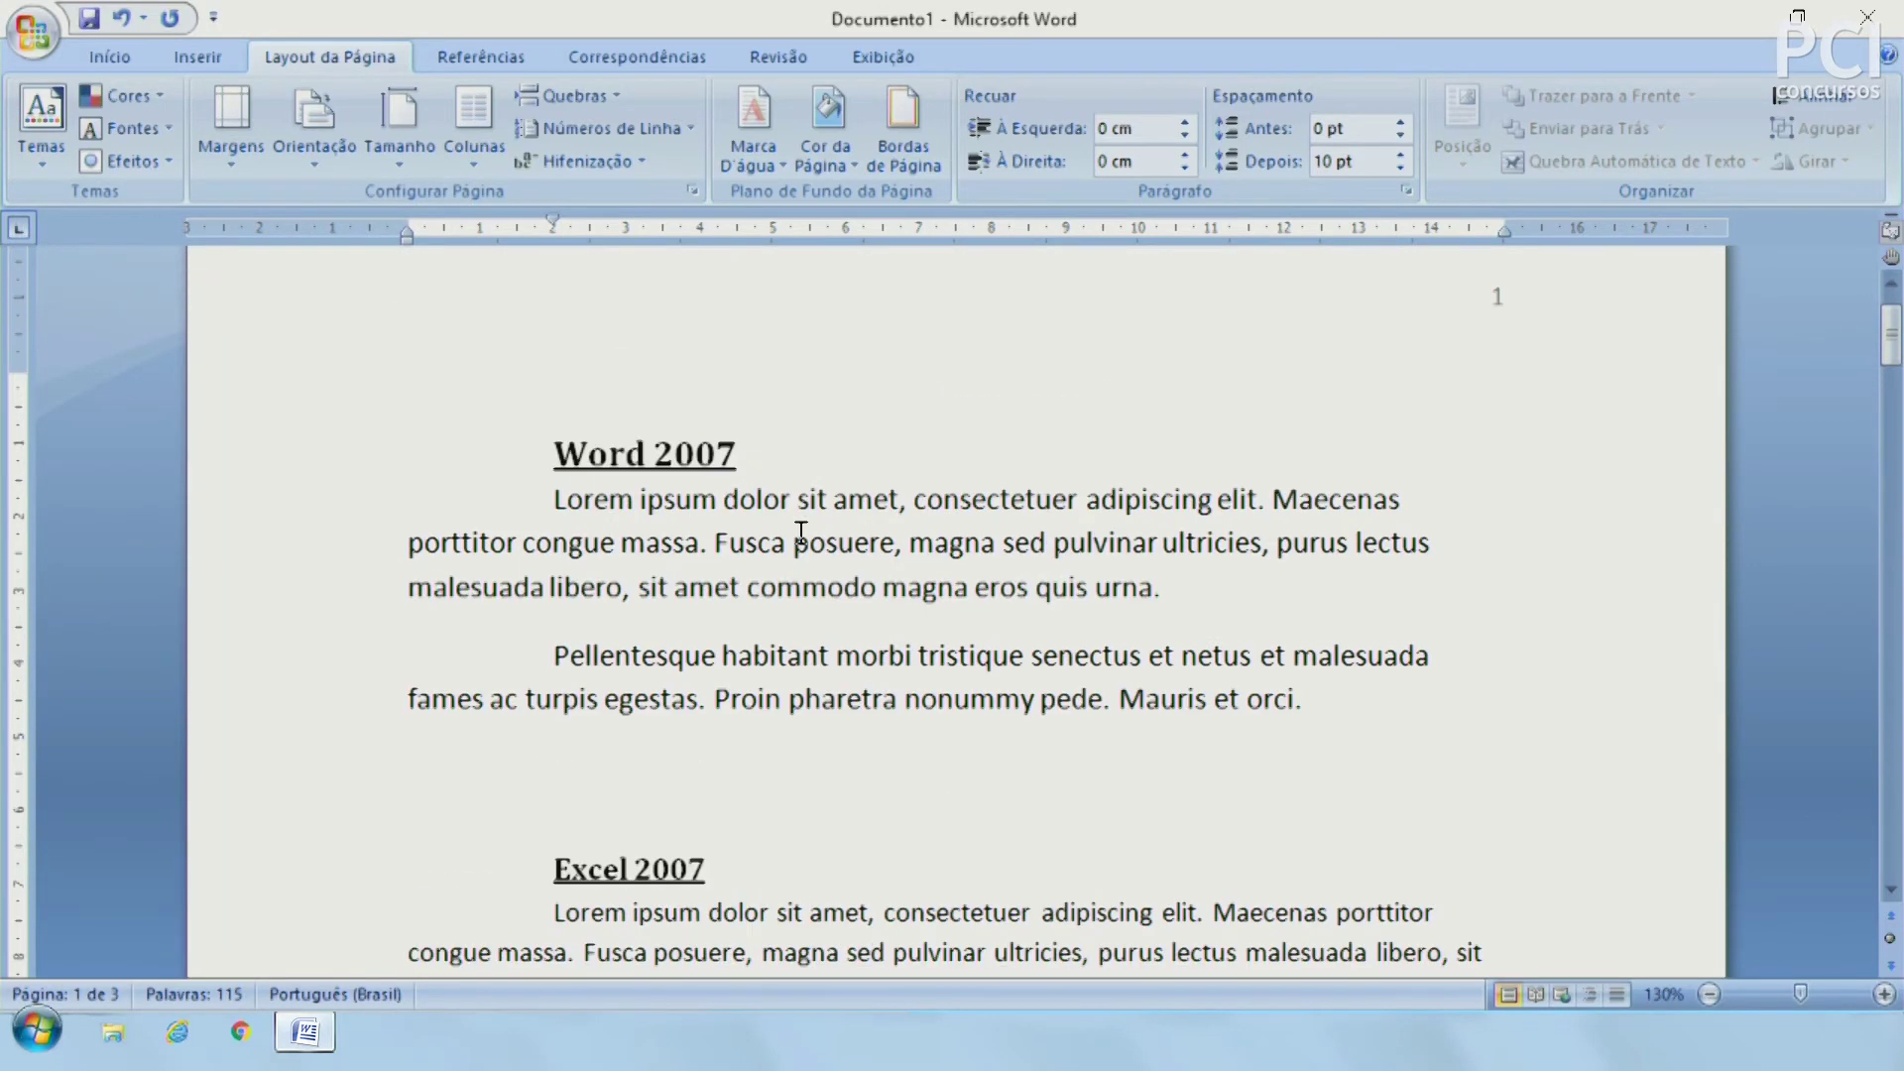
scroll(802, 533, "up", 2)
scroll(697, 707, "down", 4)
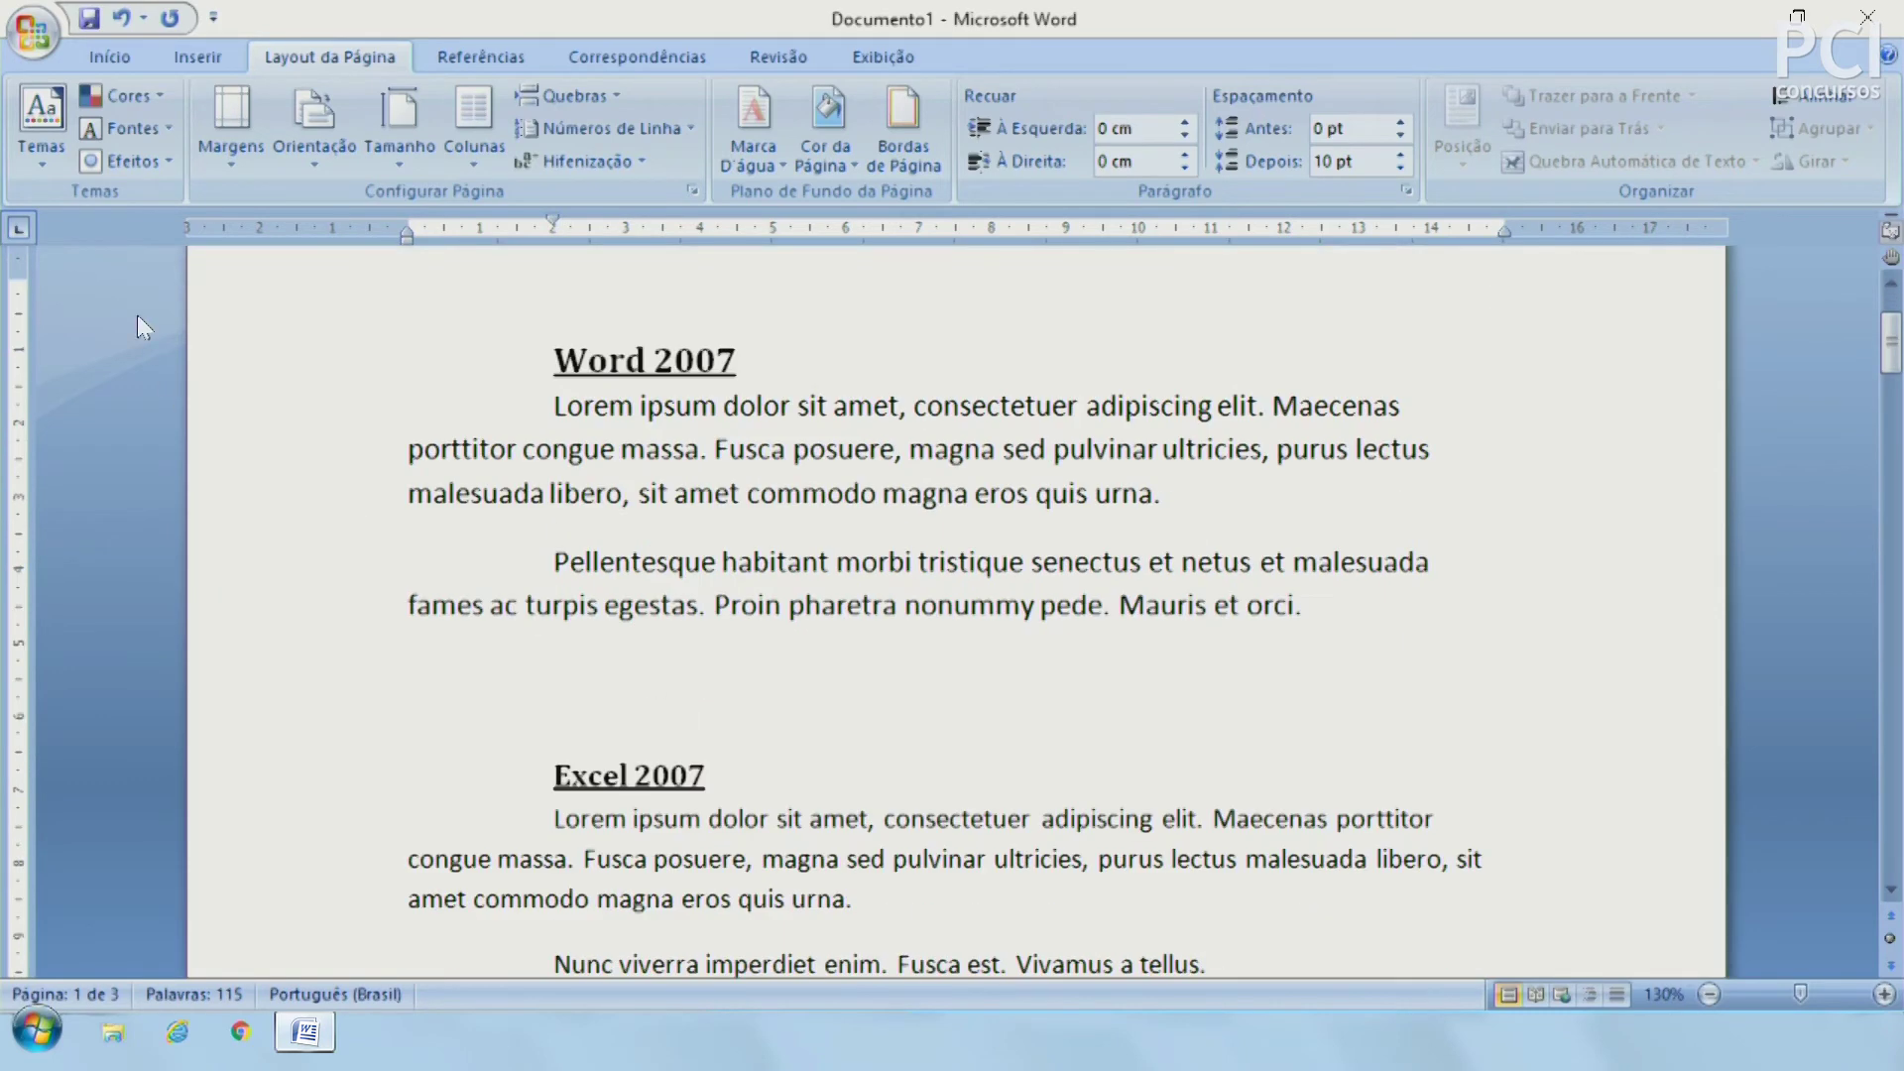
left_click(58, 165)
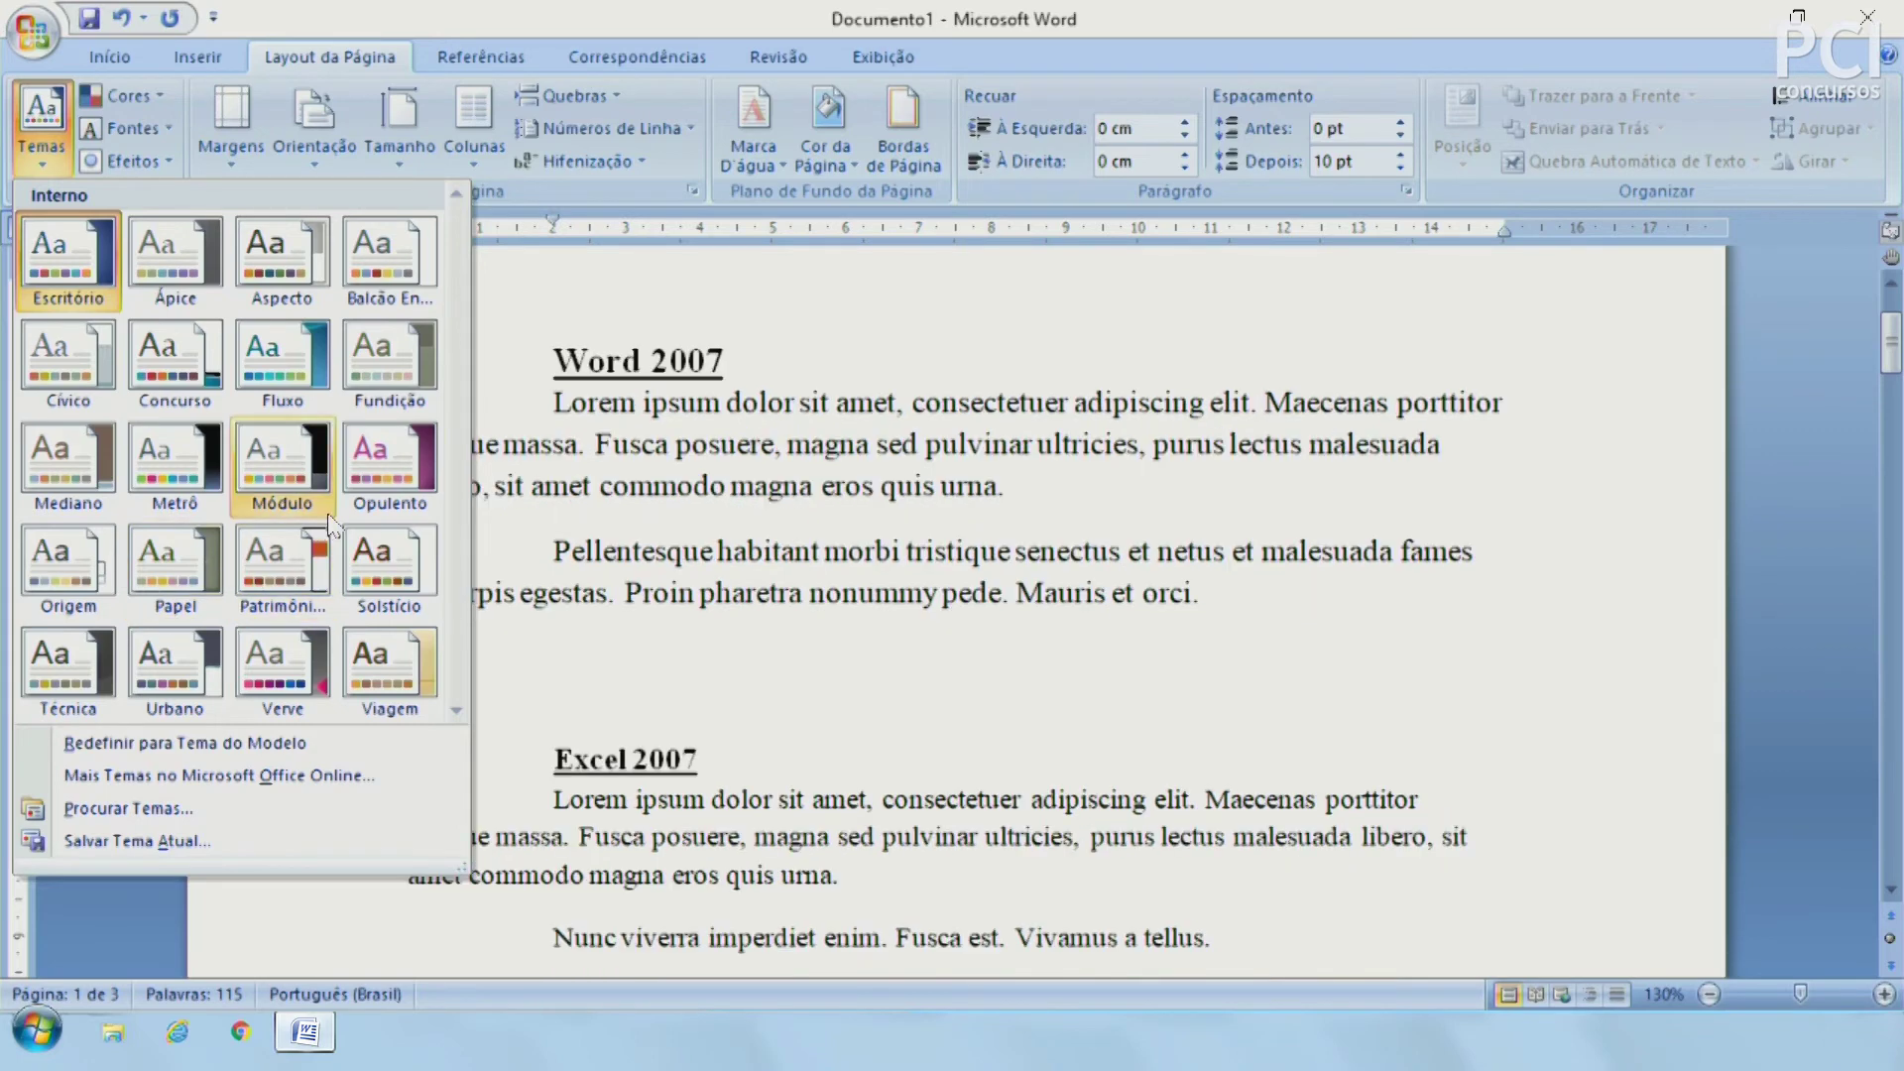
left_click(768, 541)
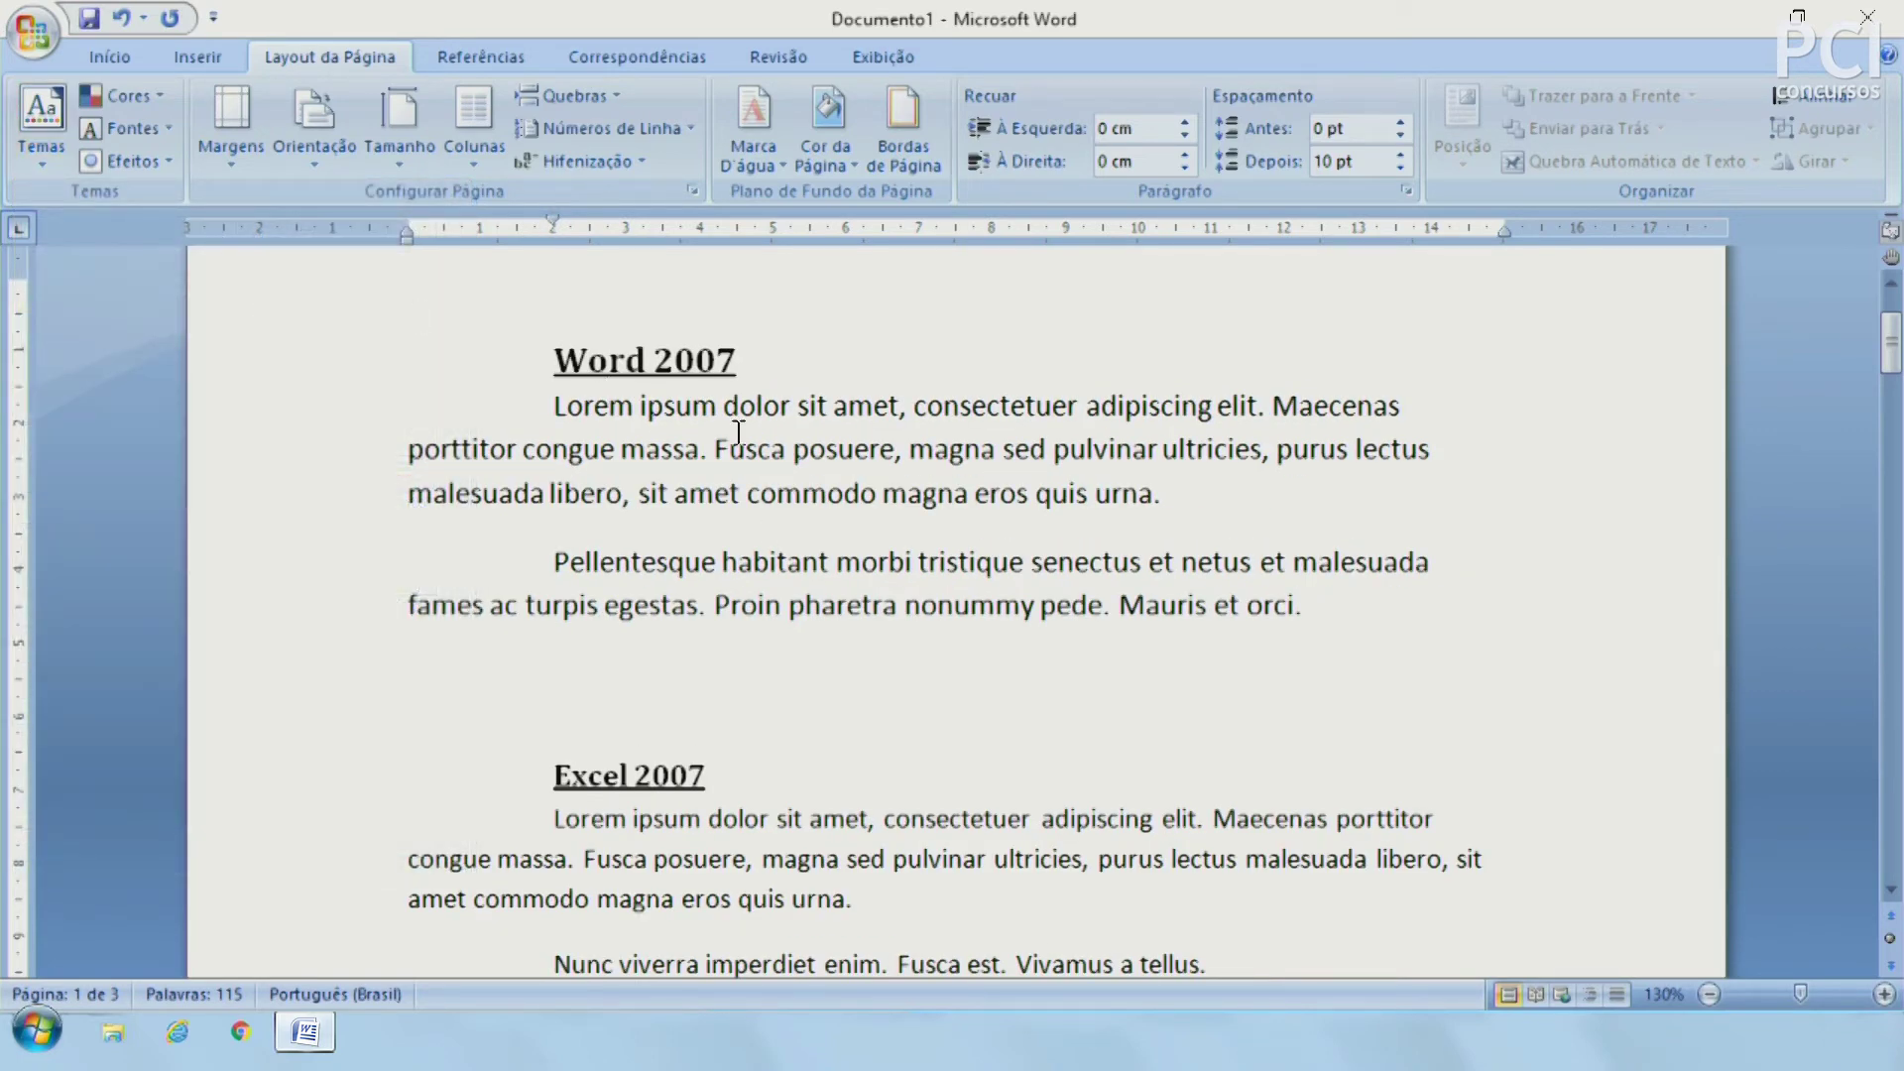
Step: Preview the Cores colour schemes twice, leaving the theme colours unchanged
left_click(167, 92)
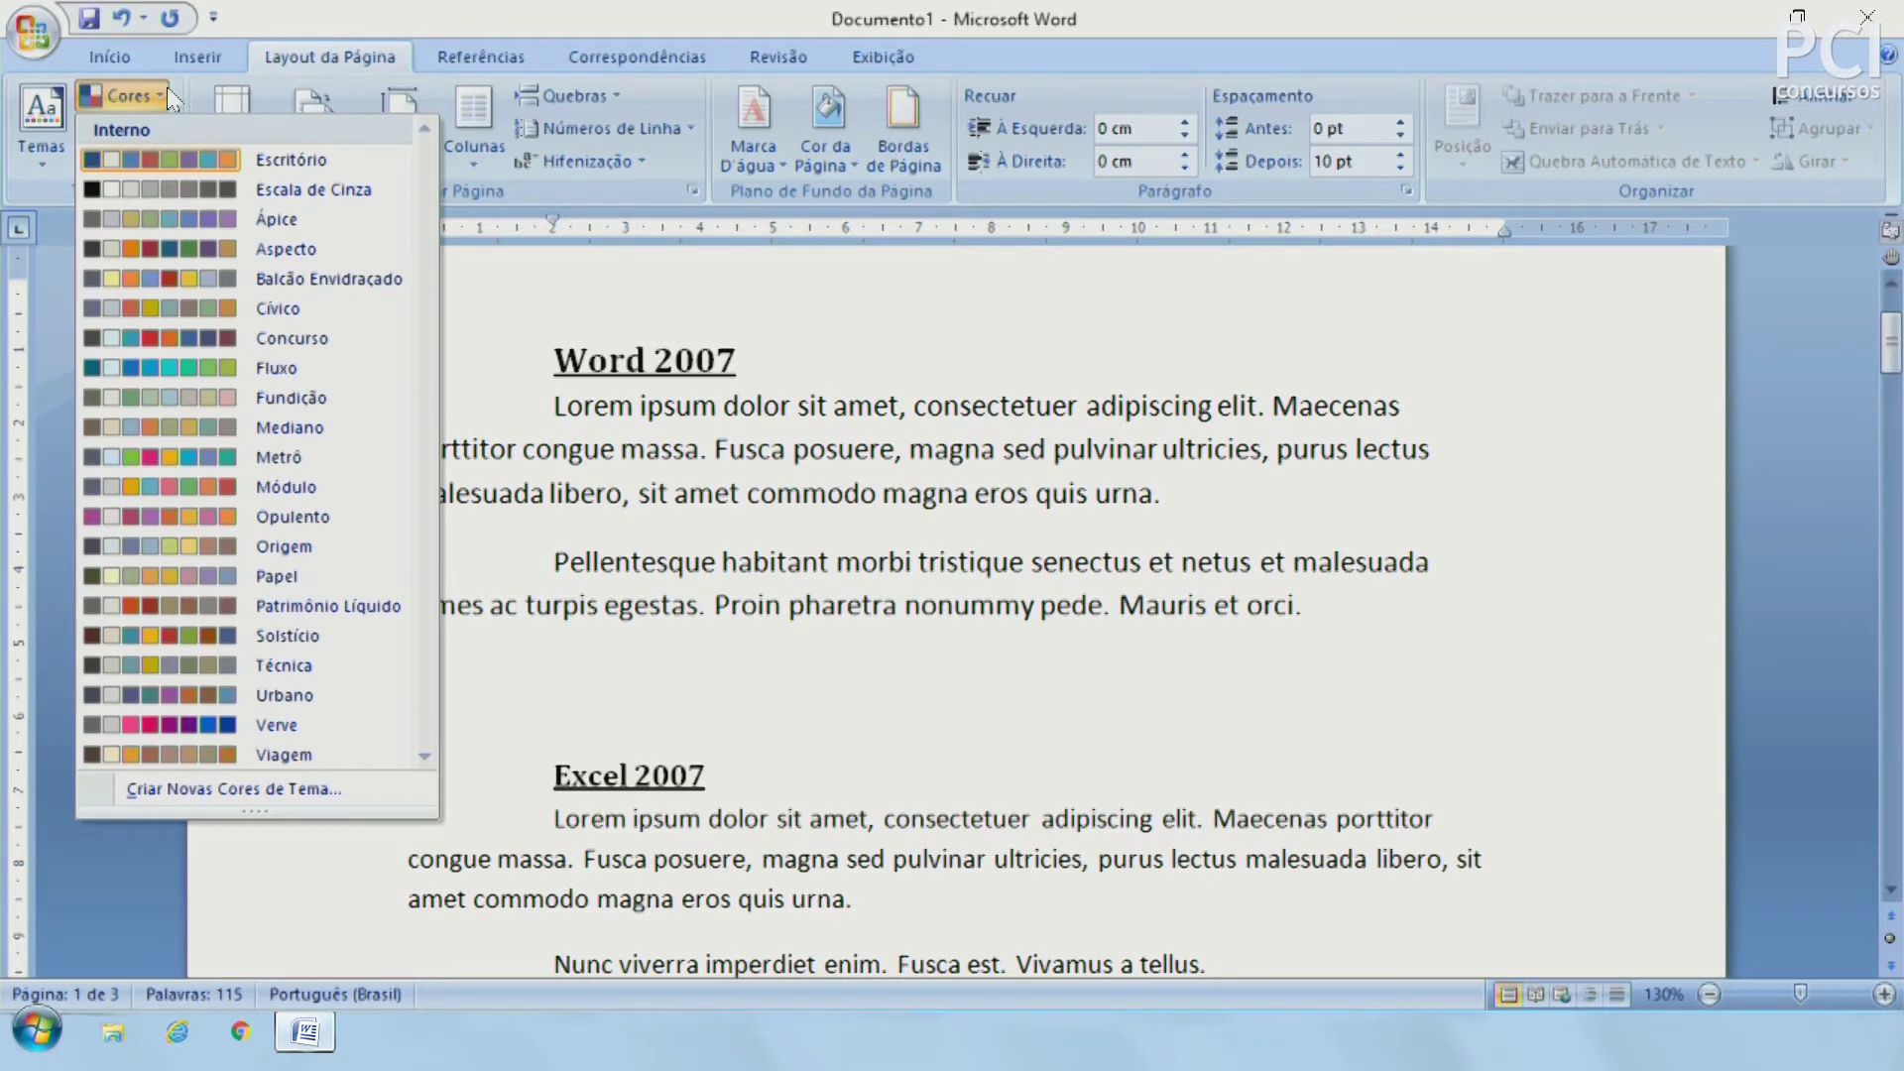
left_click(167, 89)
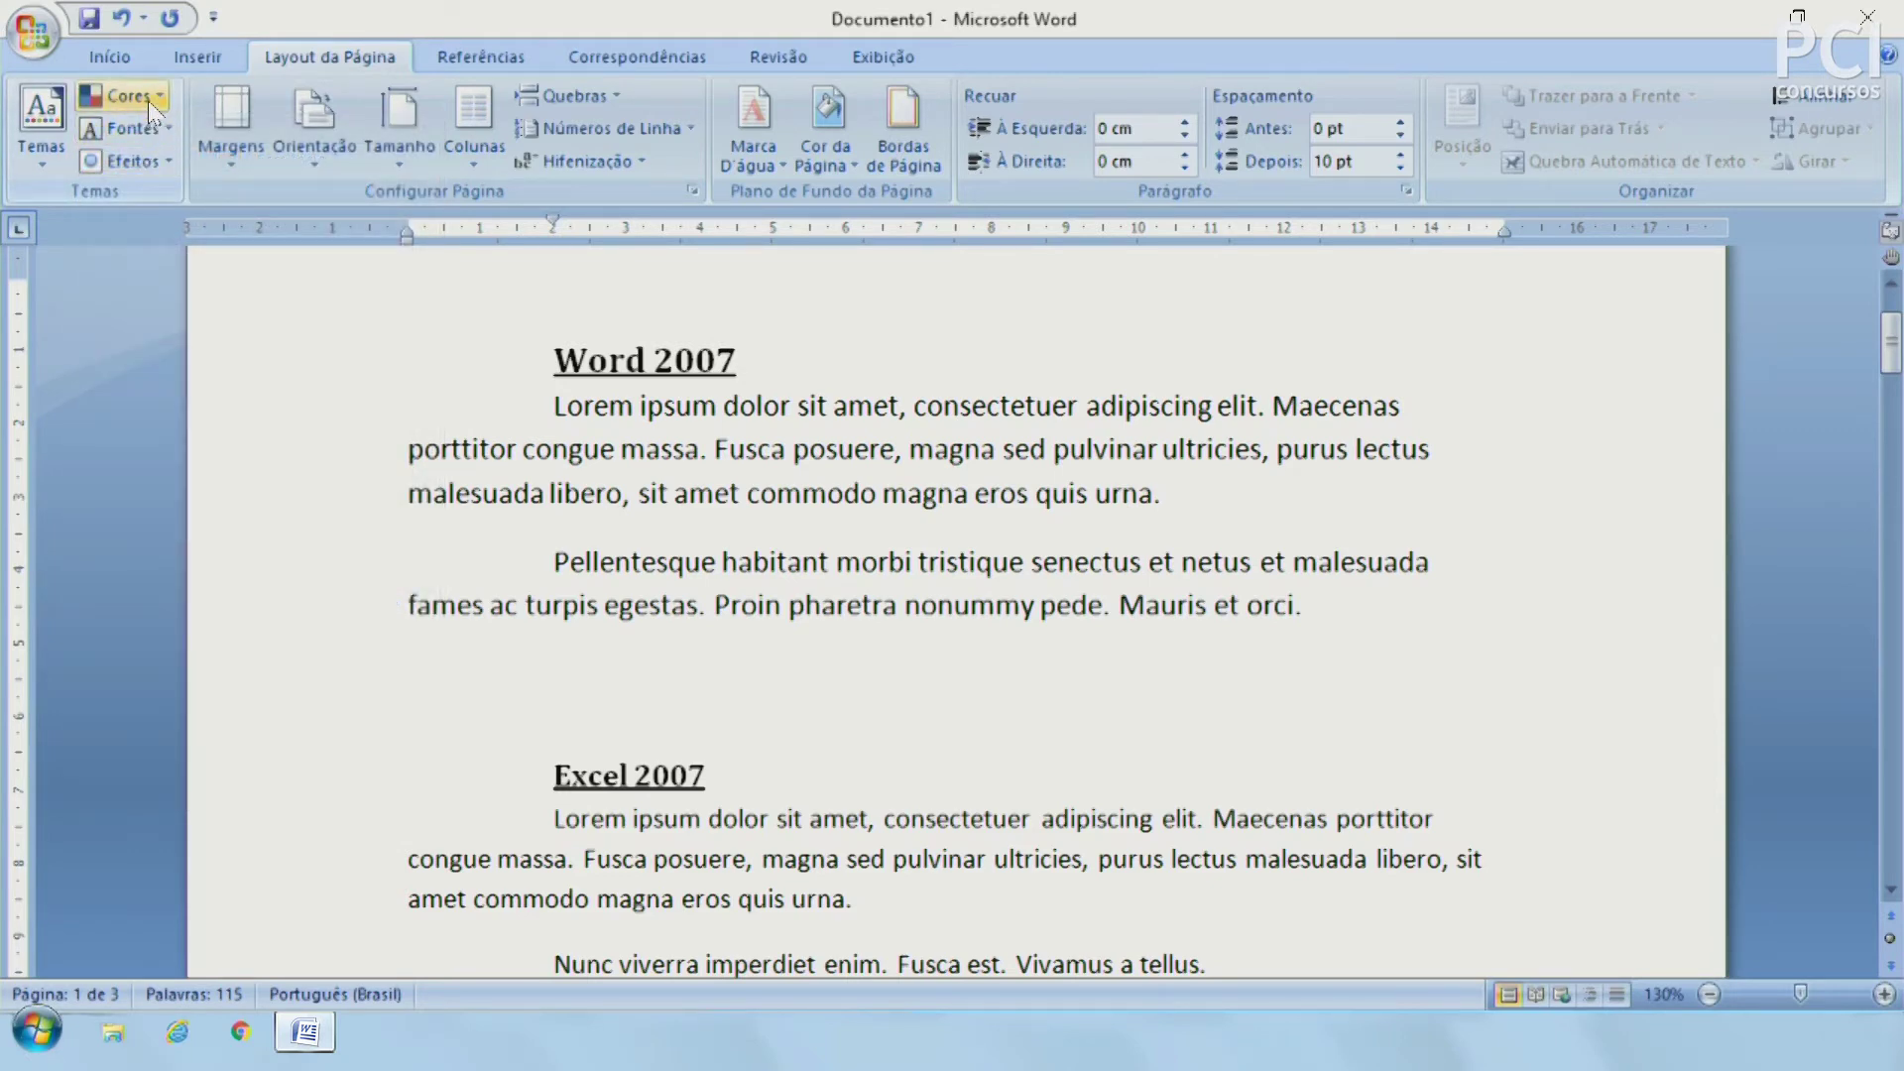
left_click(150, 93)
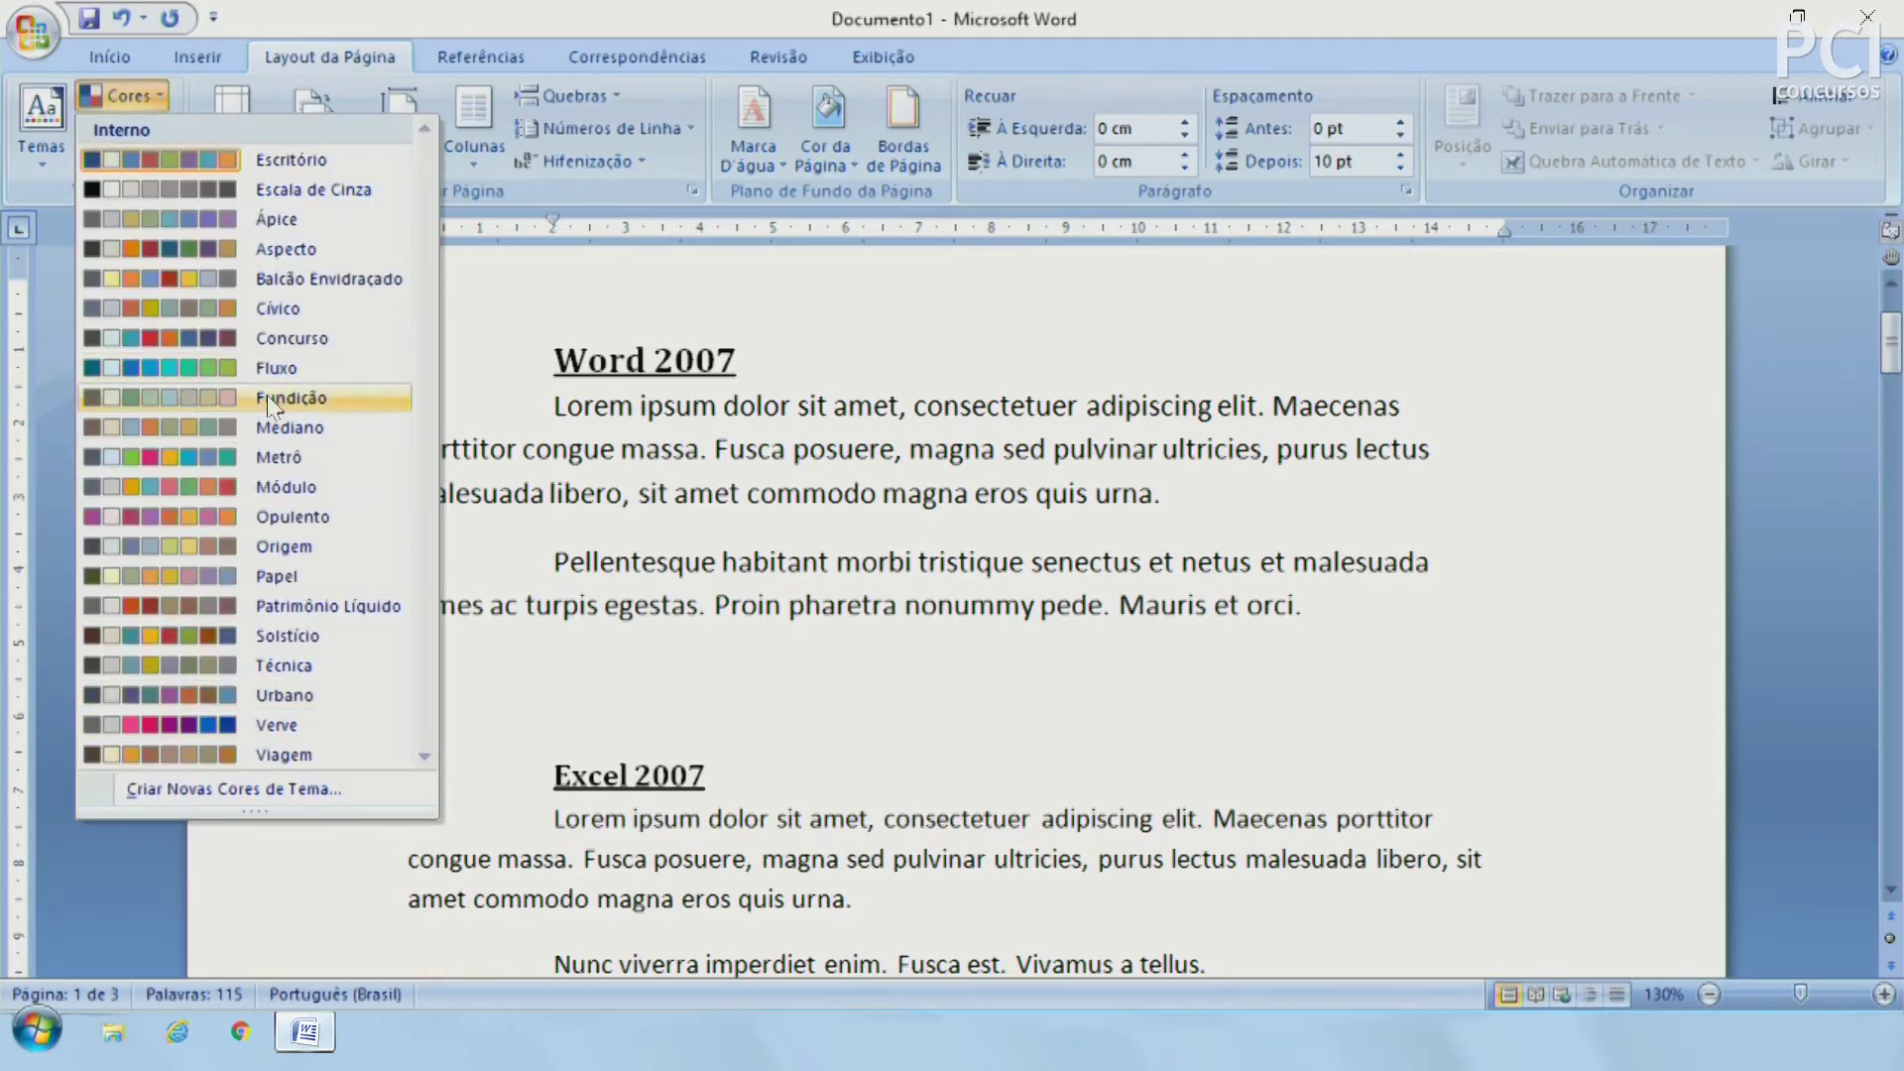
left_click(147, 97)
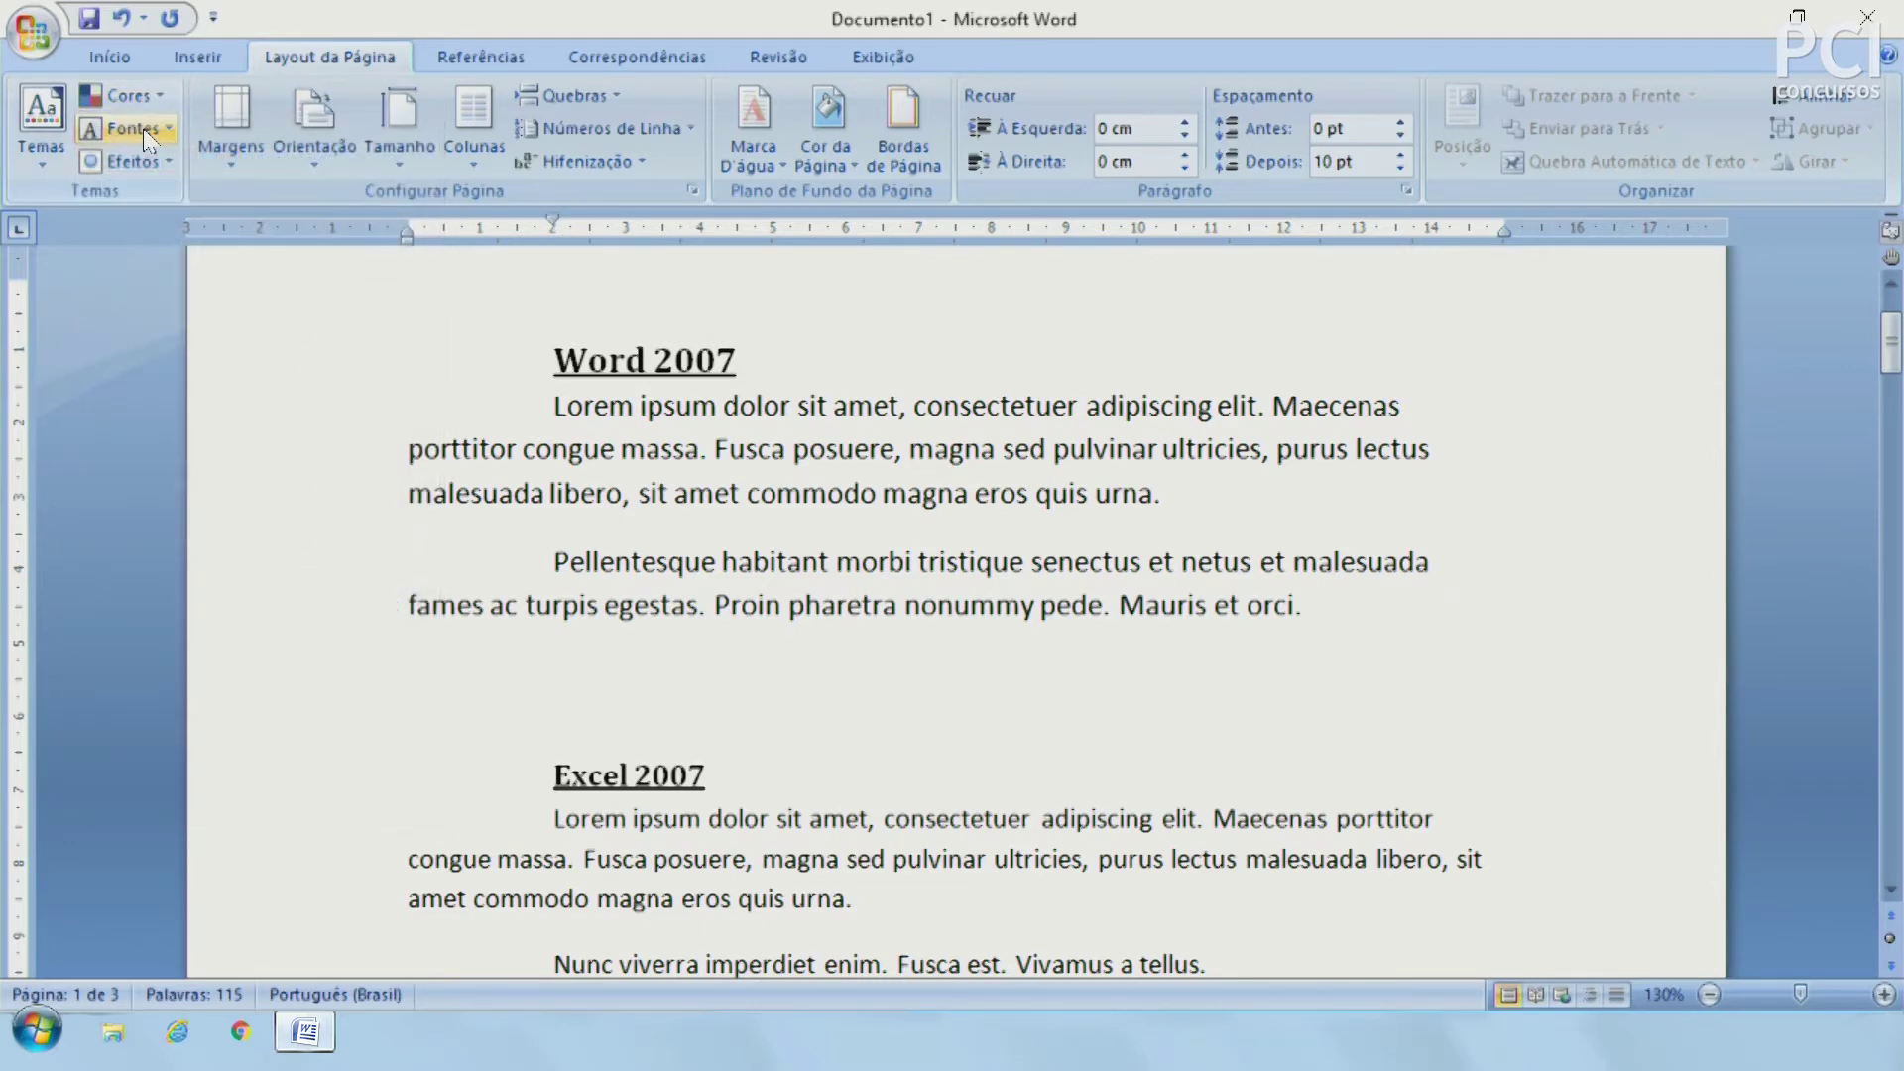
Step: Look through the Fontes and Efeitos galleries unchanged, then show the Margens presets (Normal, Estreita, Moderada, Larga, Espelhada)
left_click(143, 128)
left_click(142, 130)
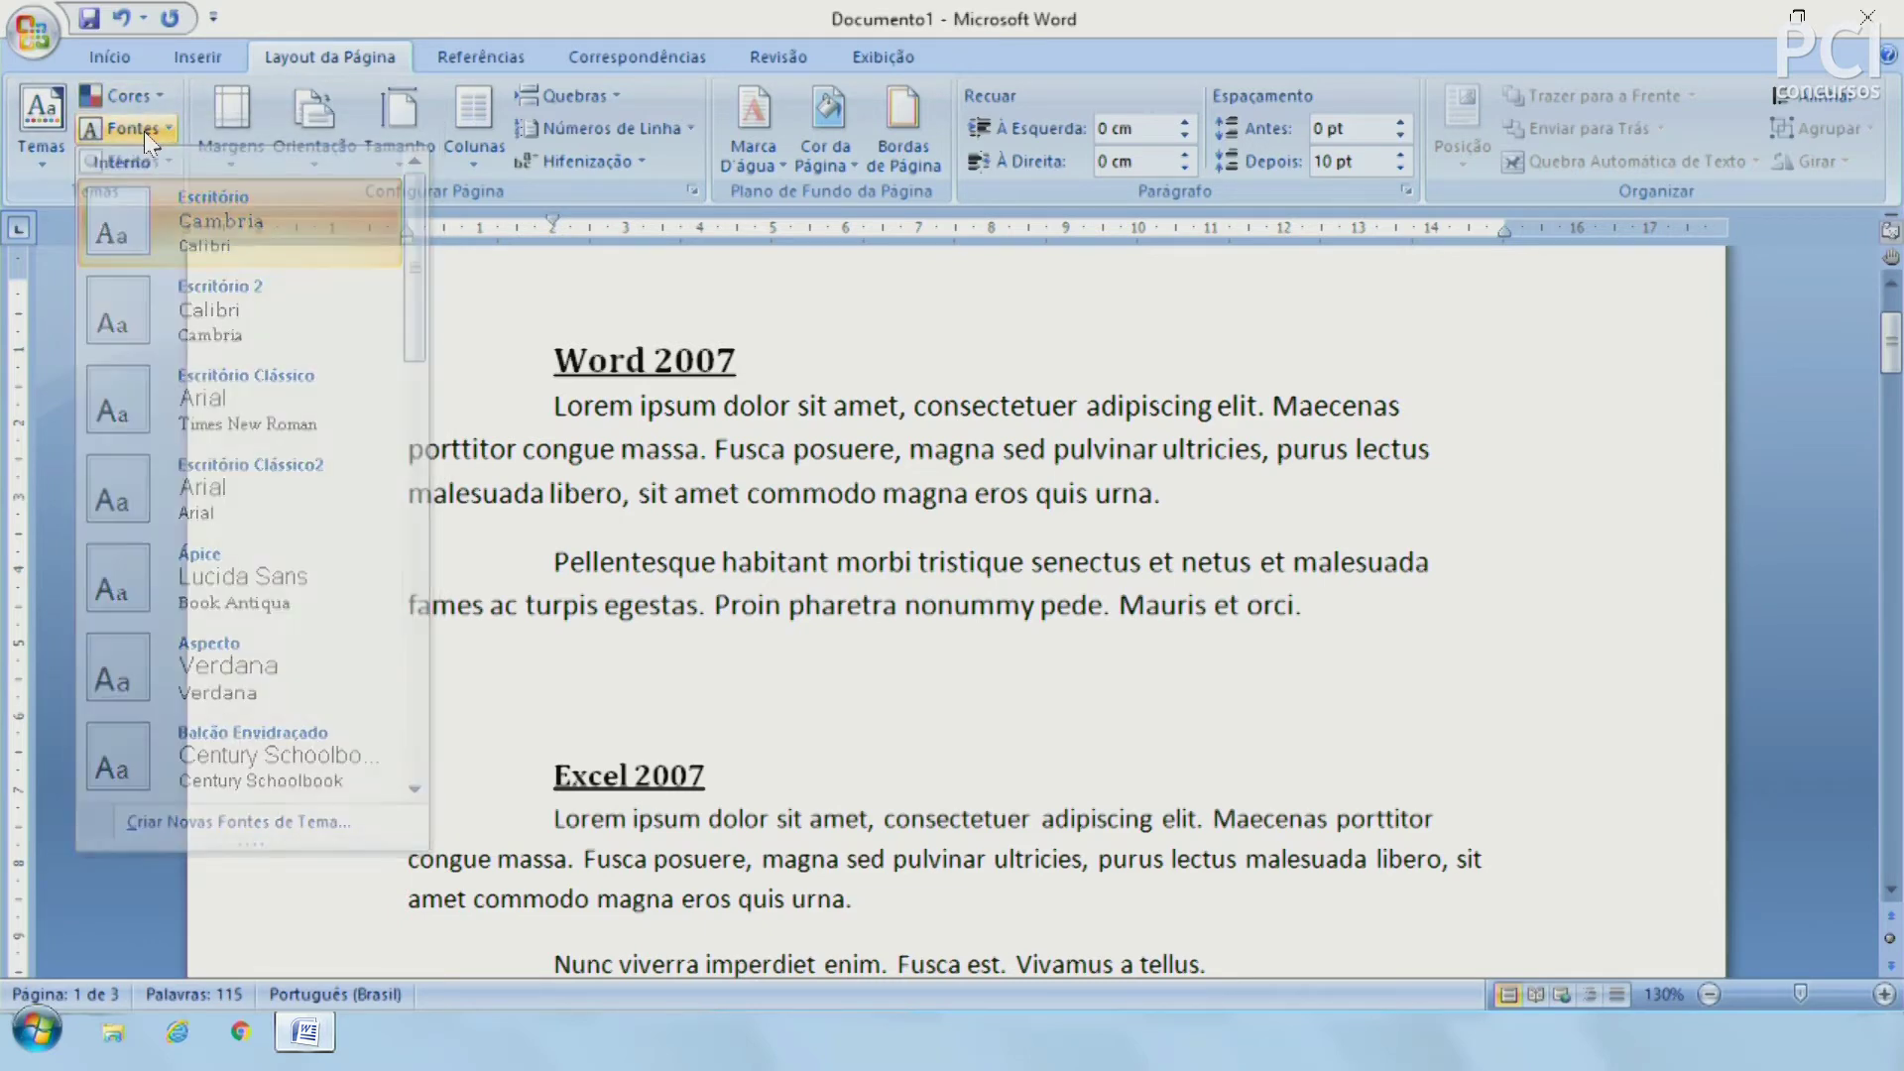
left_click(161, 158)
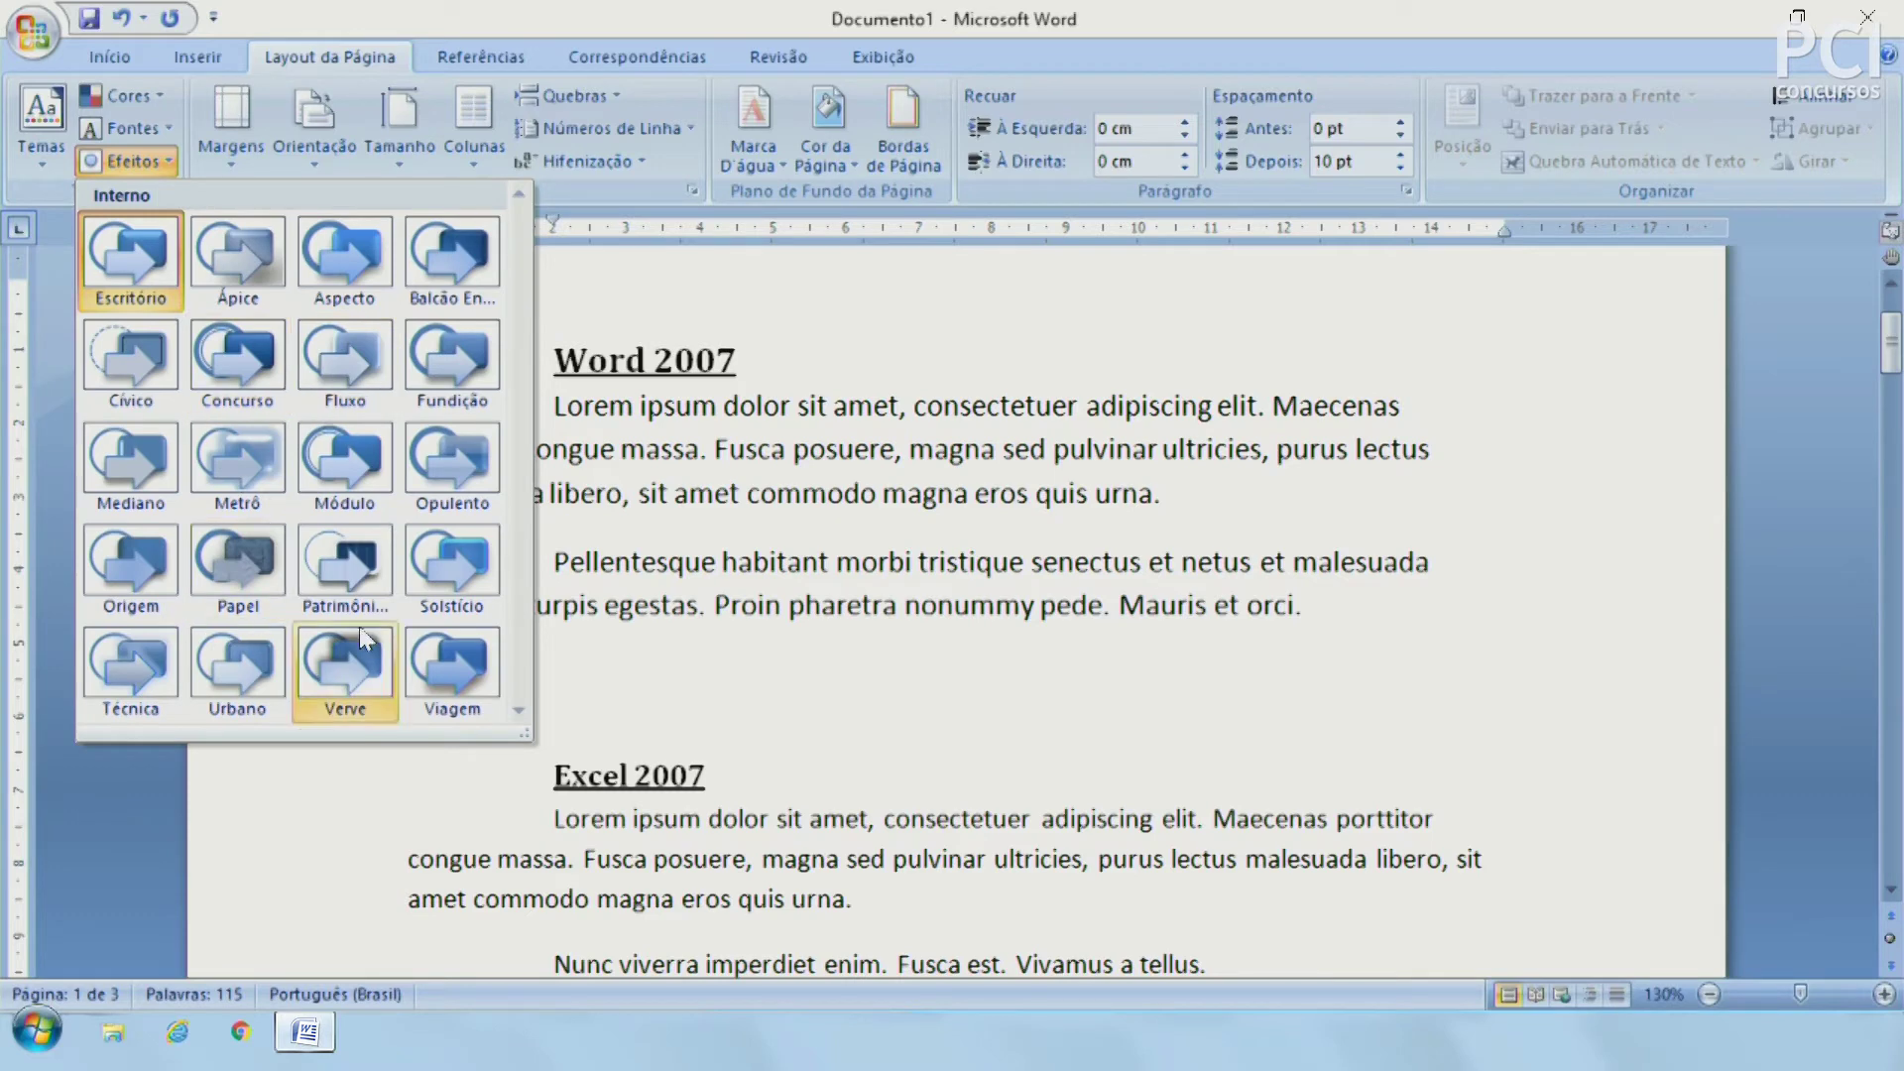
left_click(1064, 652)
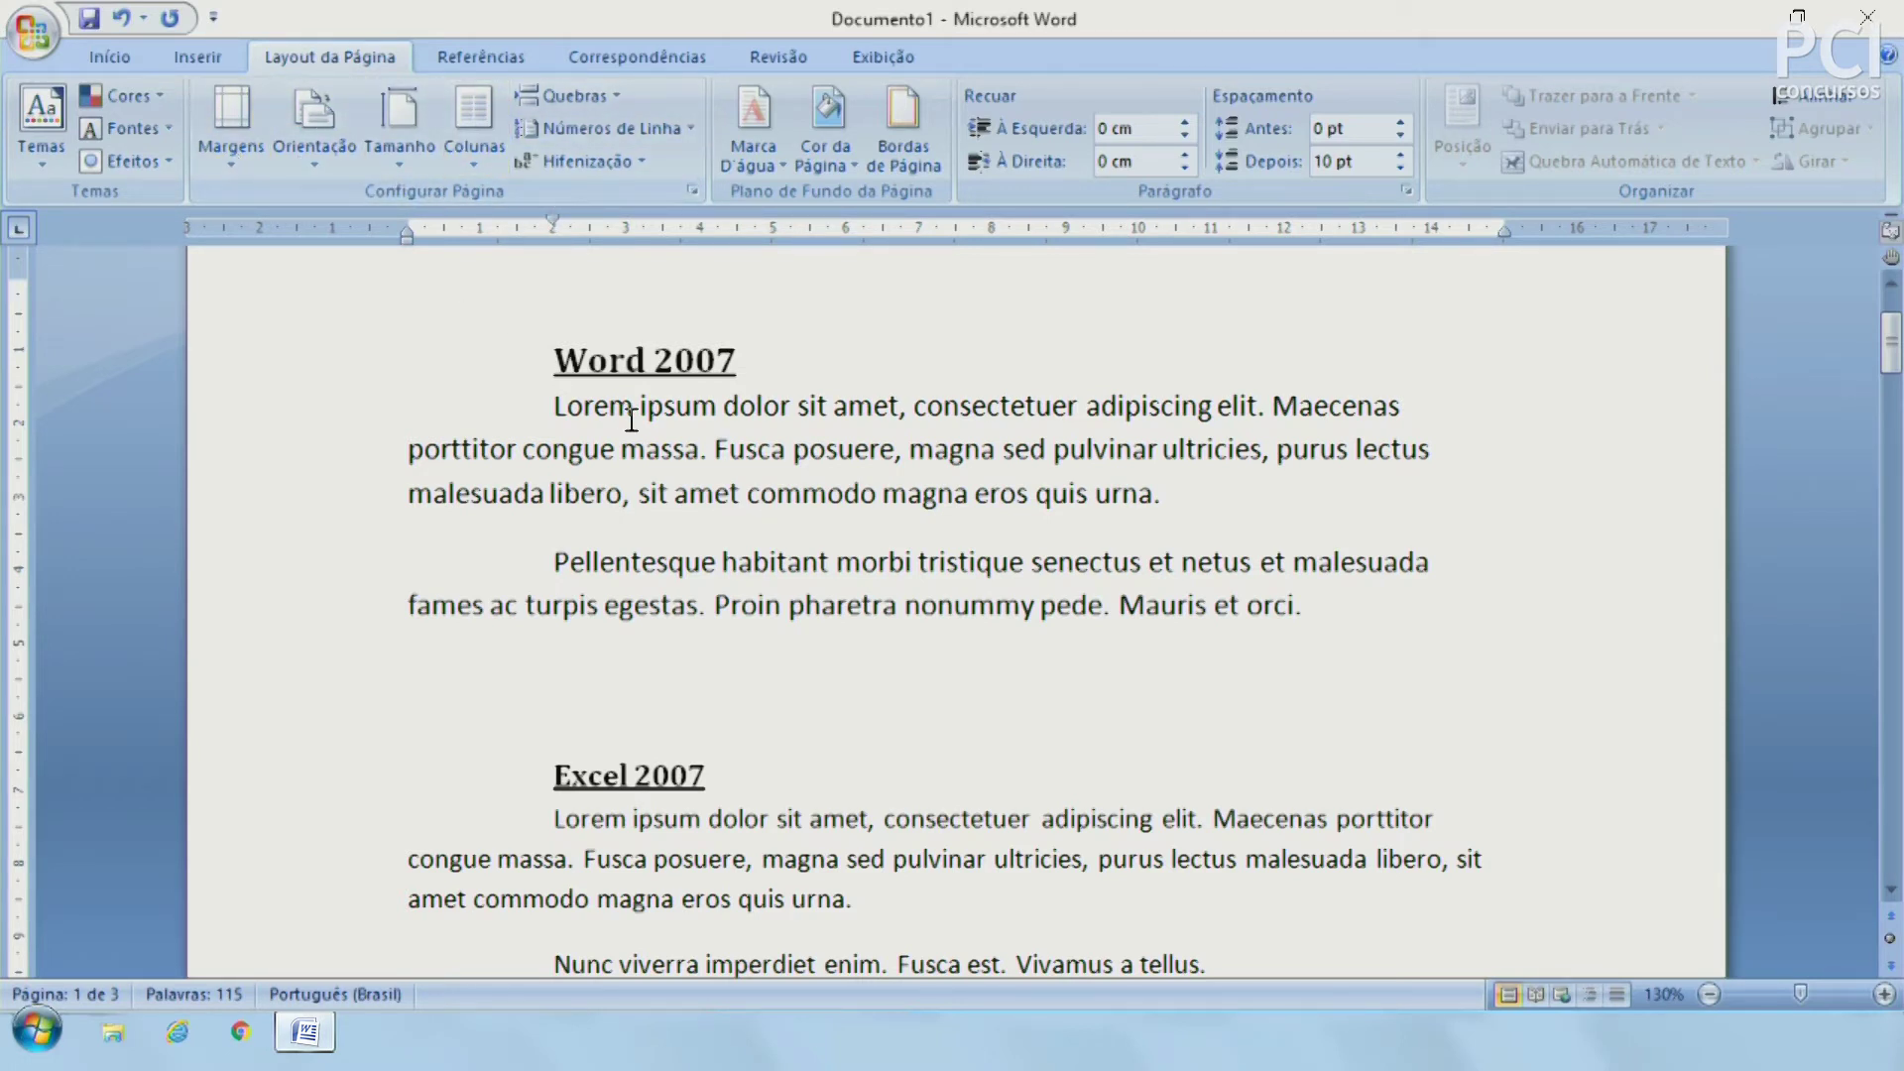
scroll(631, 416, "up", 2)
left_click(231, 121)
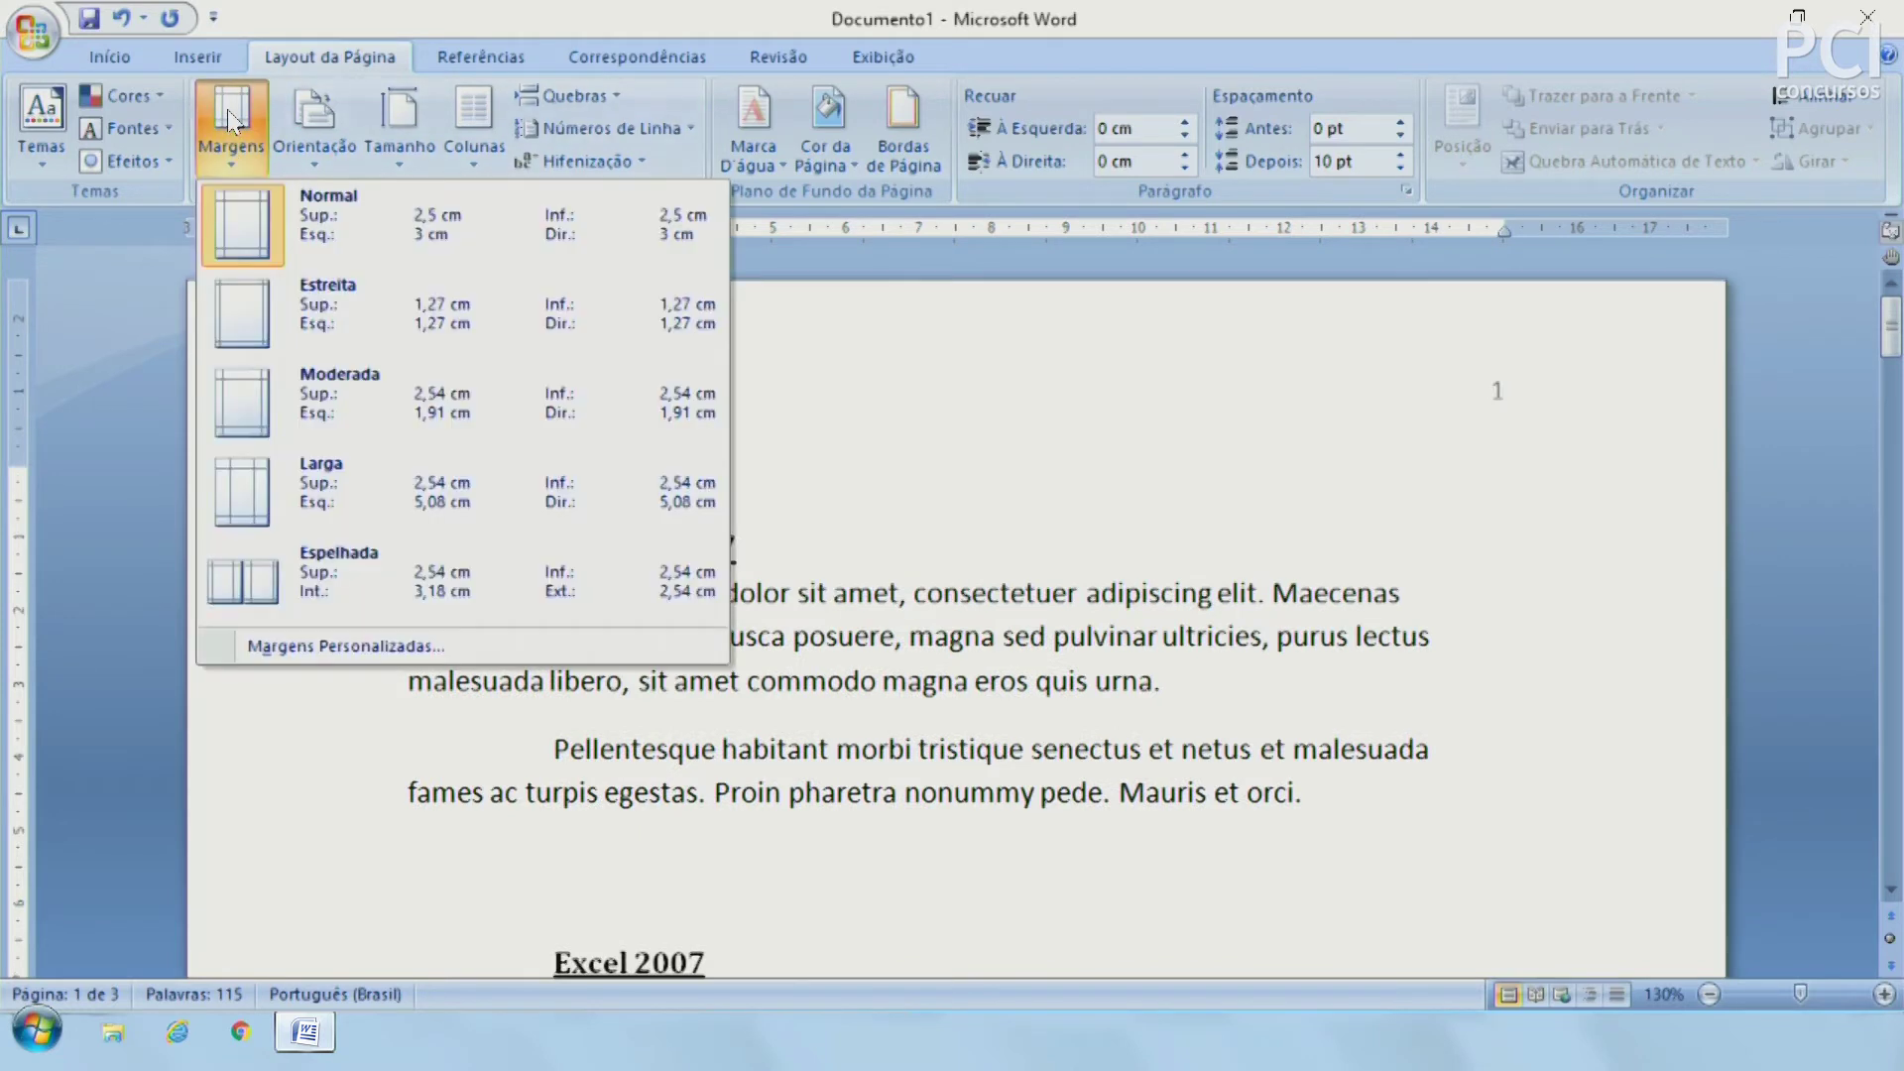
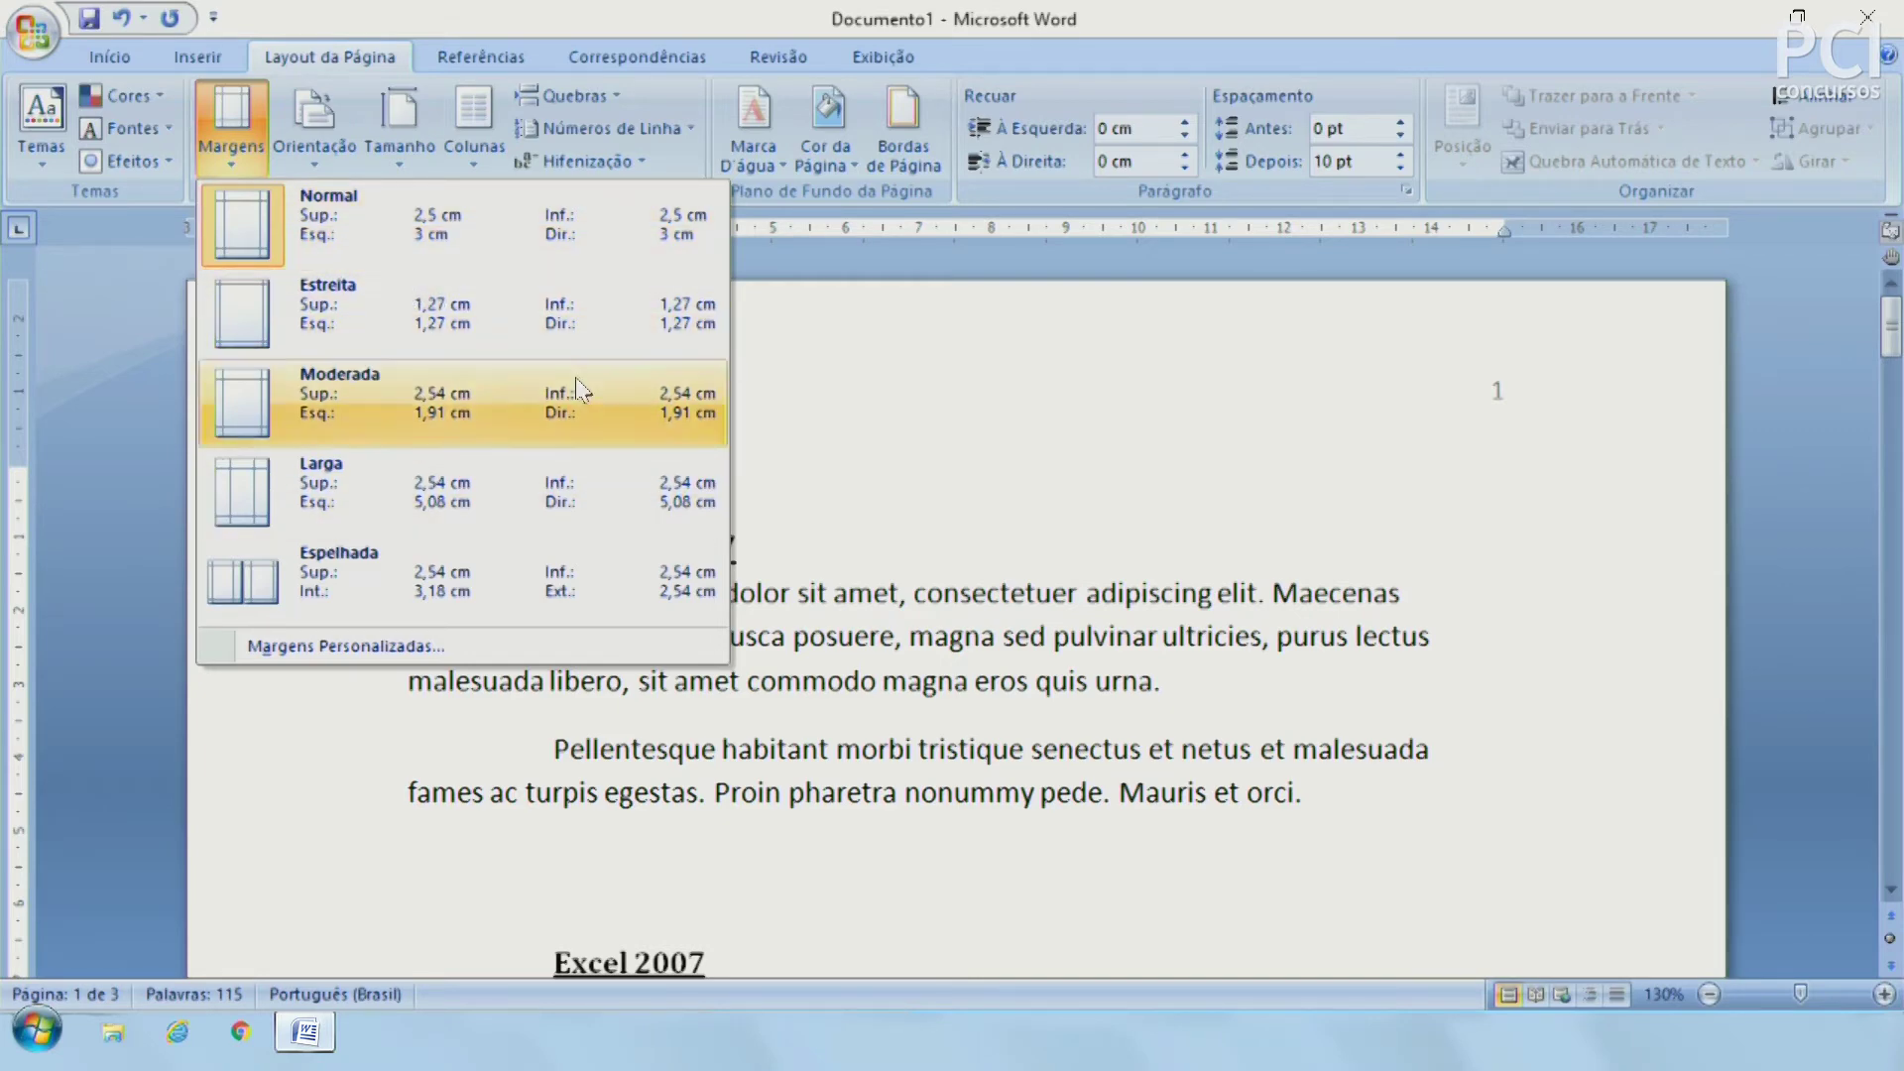
Step: Review the custom margins, keep the Normal margins unchanged, and show the orientation choices
left_click(429, 646)
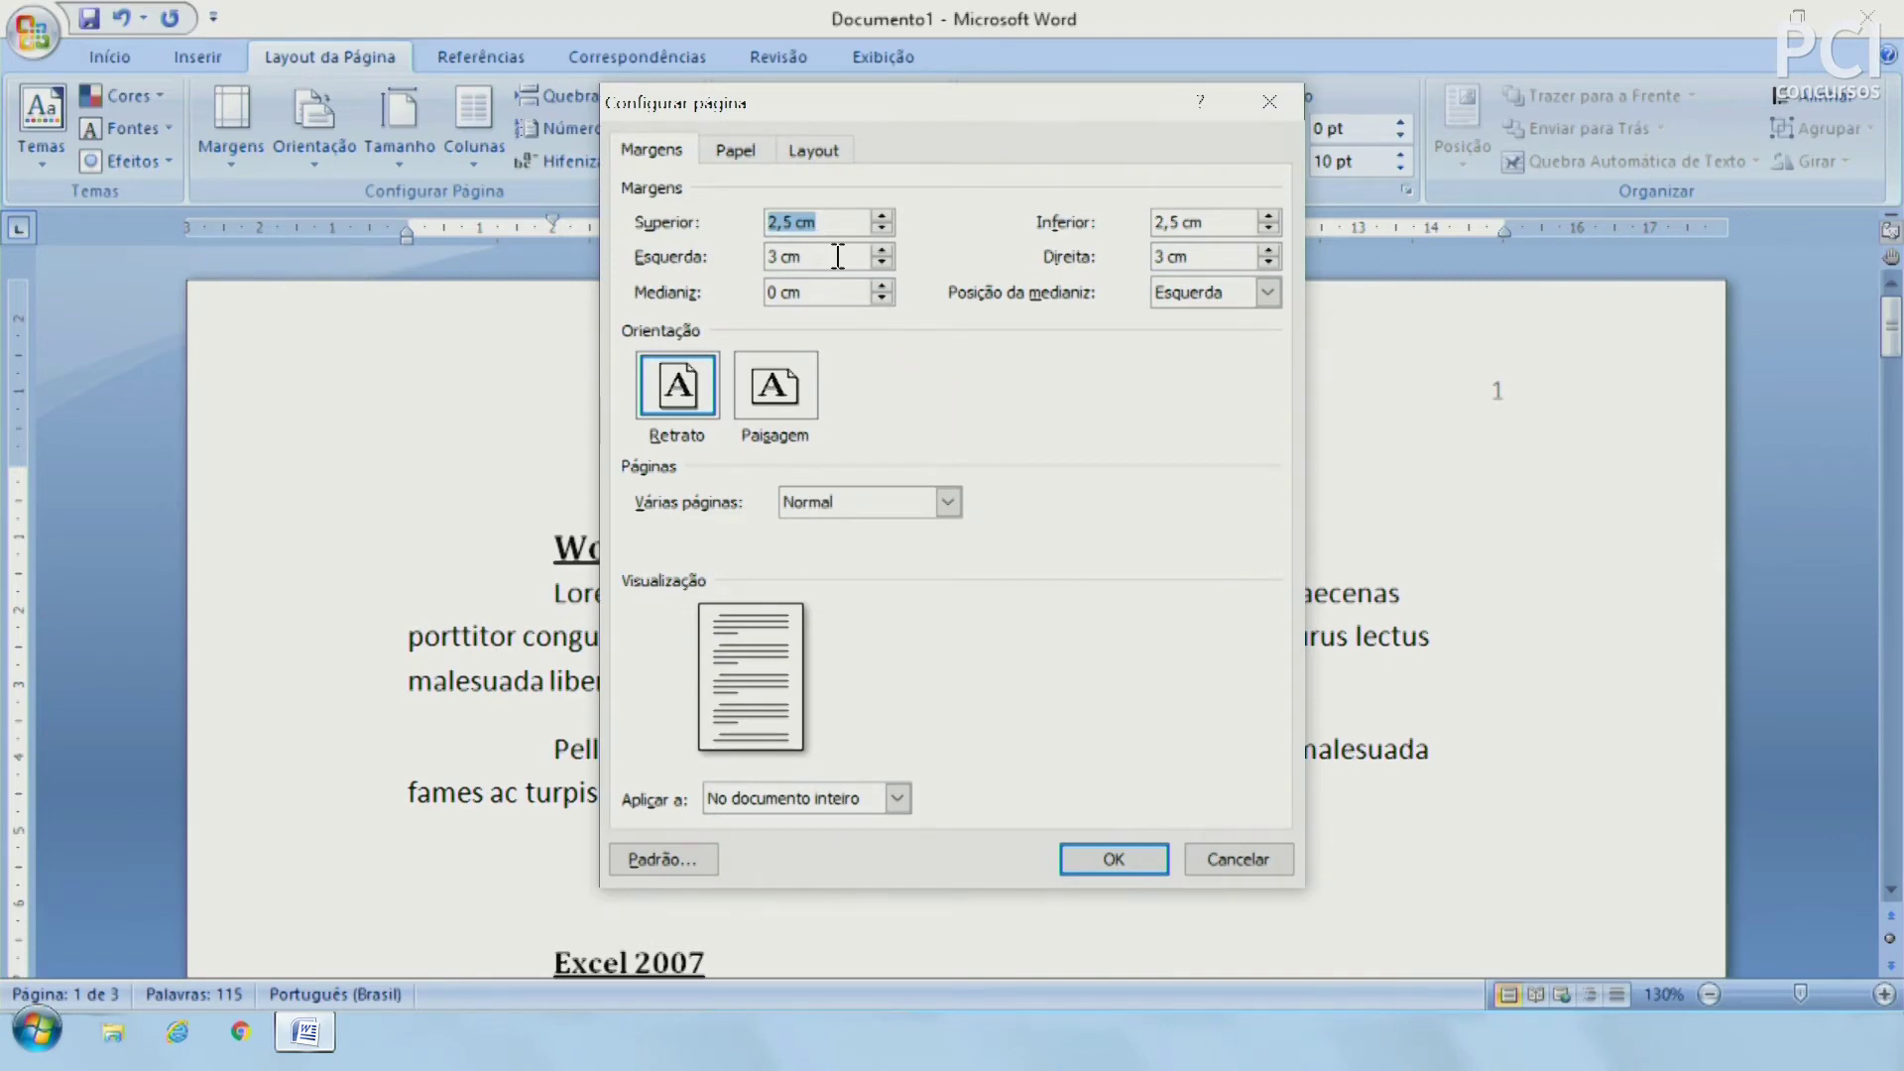
left_click(1221, 863)
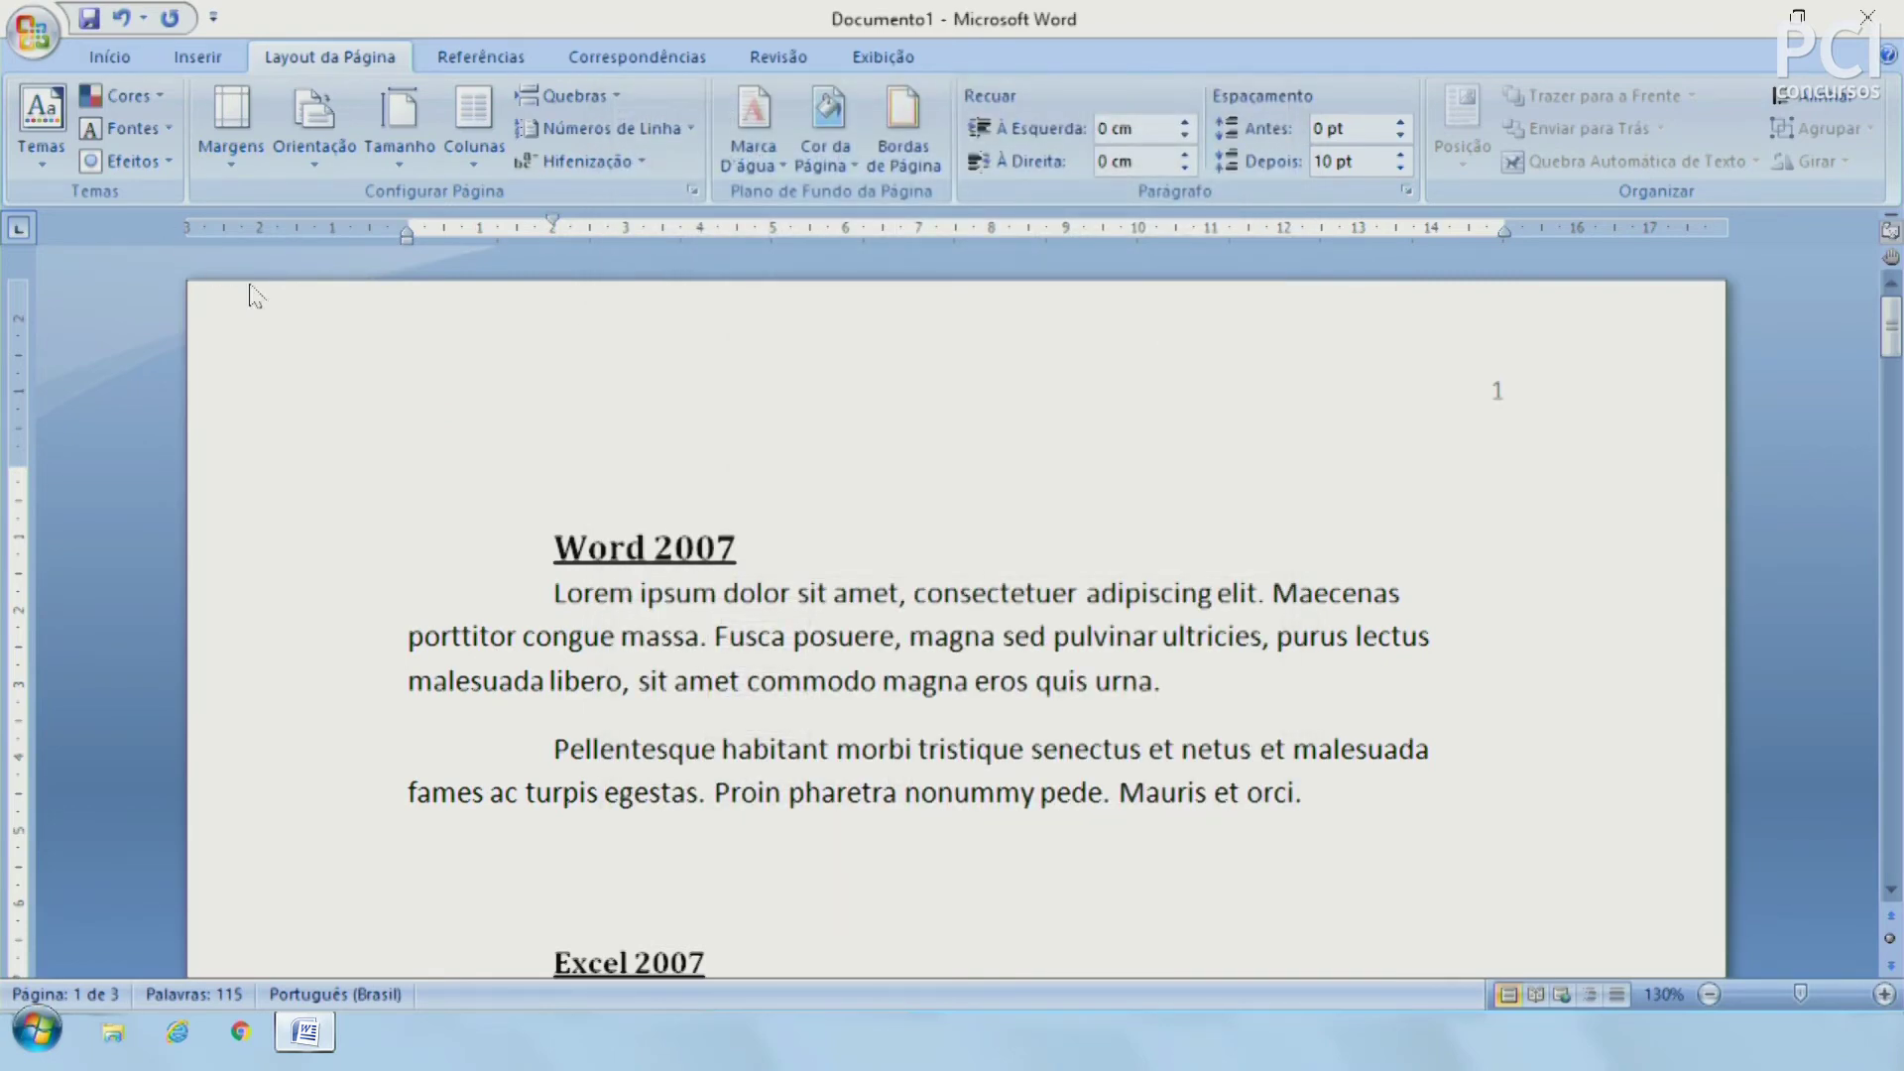
left_click(324, 151)
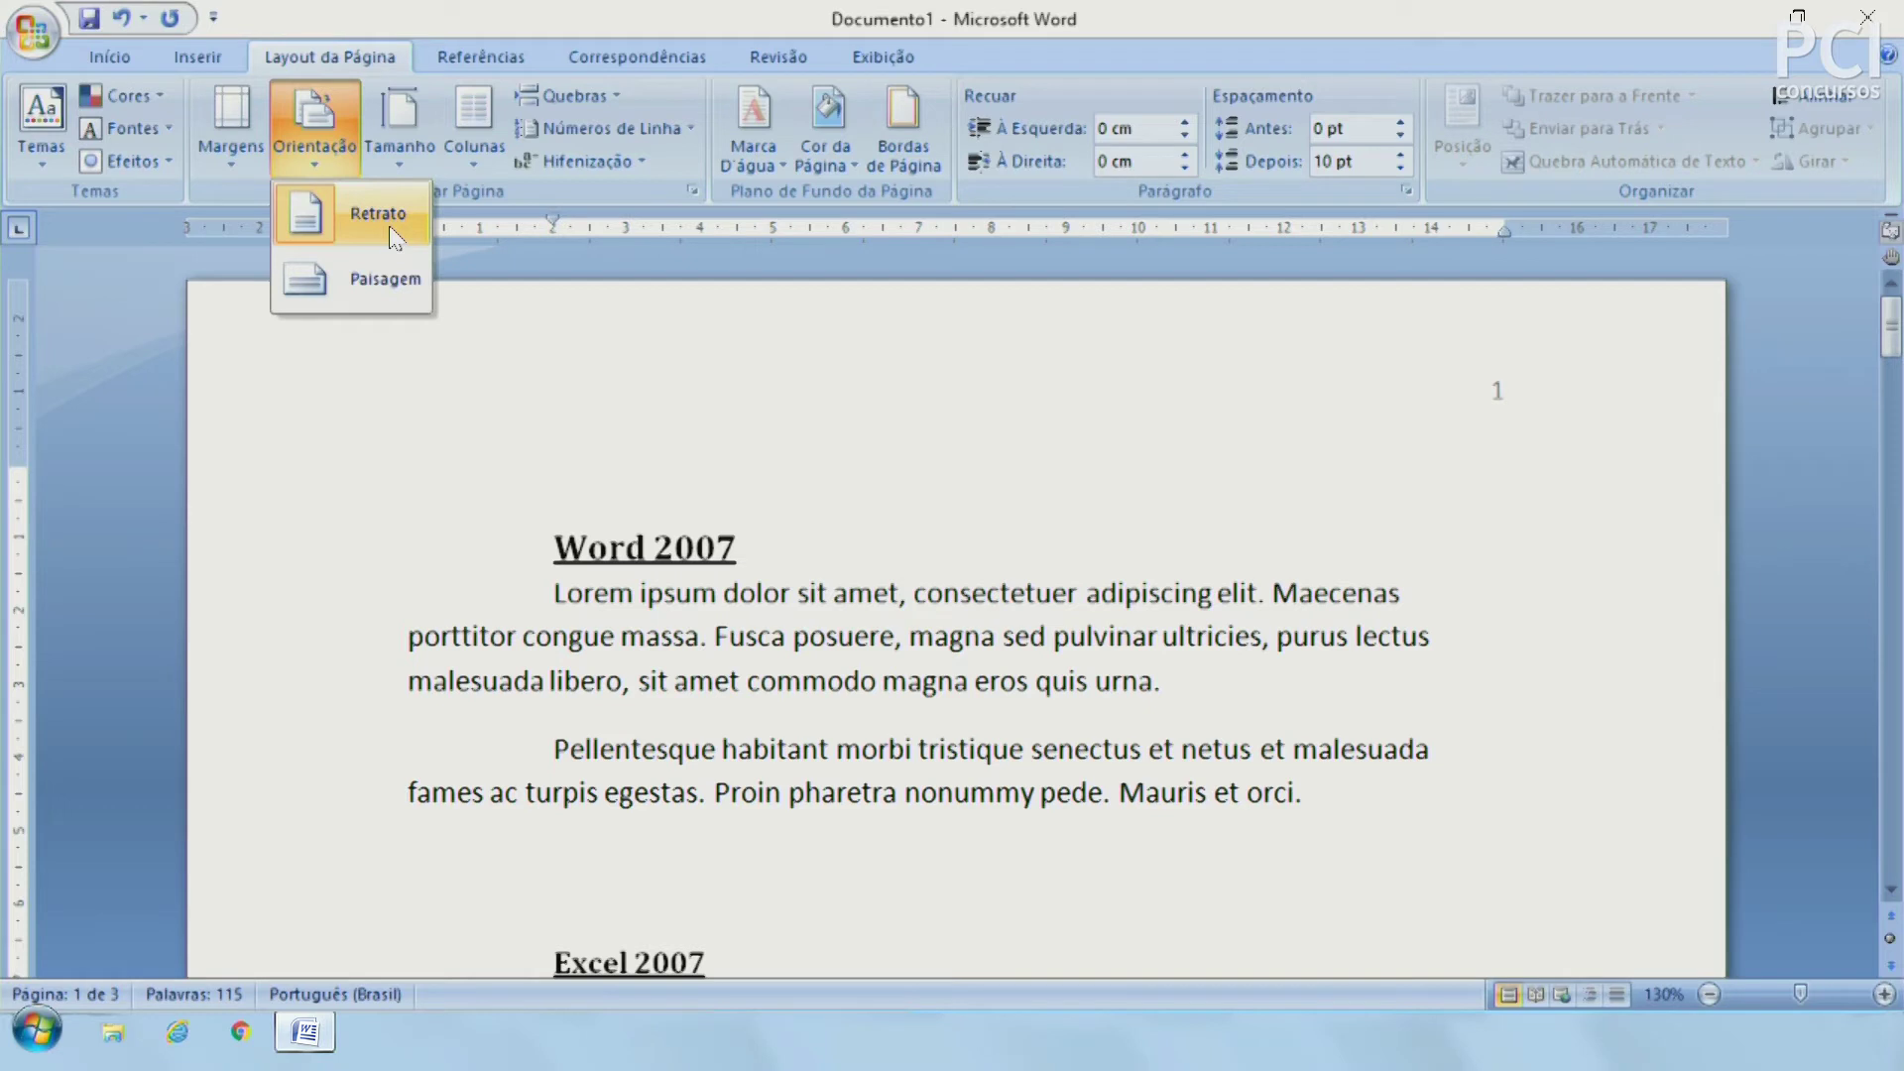
Step: Switch the pages to landscape and zoom out to view several pages
left_click(341, 262)
scroll(729, 642, "down", 5)
scroll(729, 644, "up", 3)
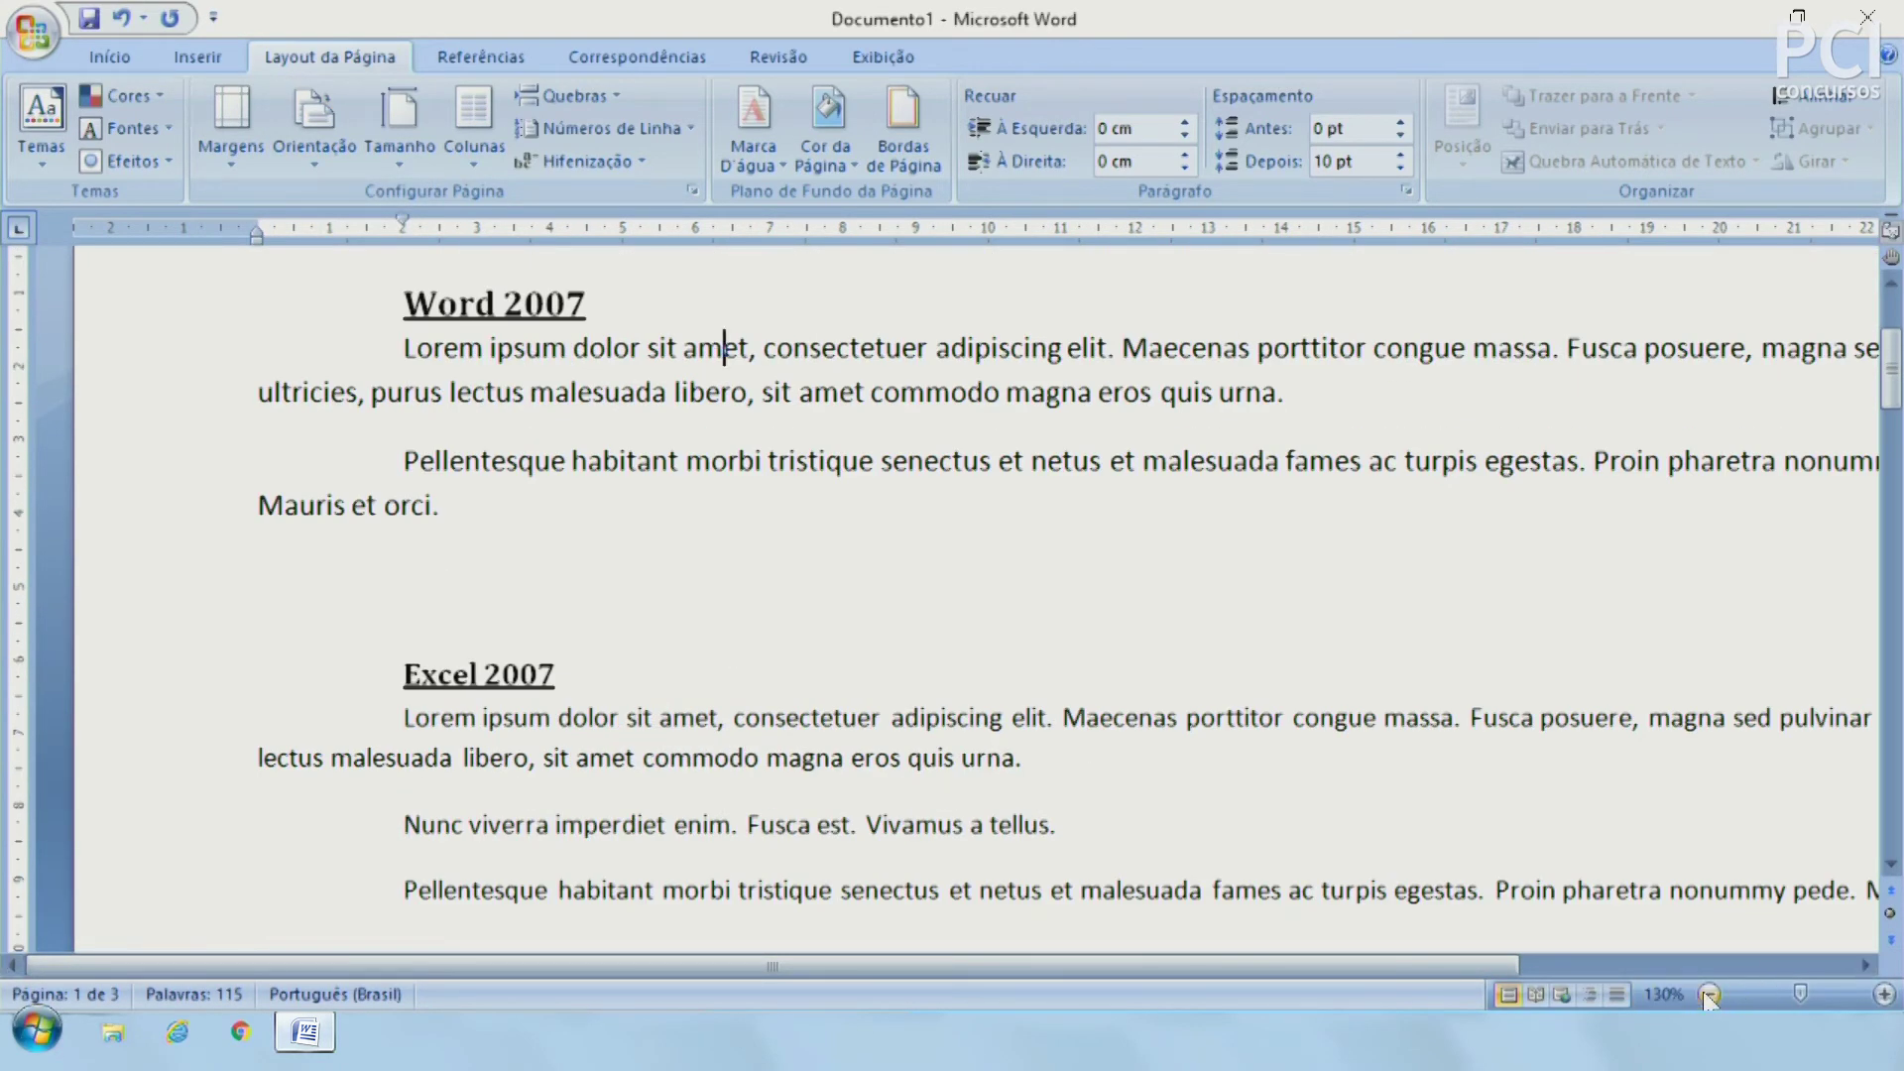
double_click(1708, 994)
double_click(1708, 993)
left_click(1707, 994)
left_click(1708, 994)
left_click(1708, 994)
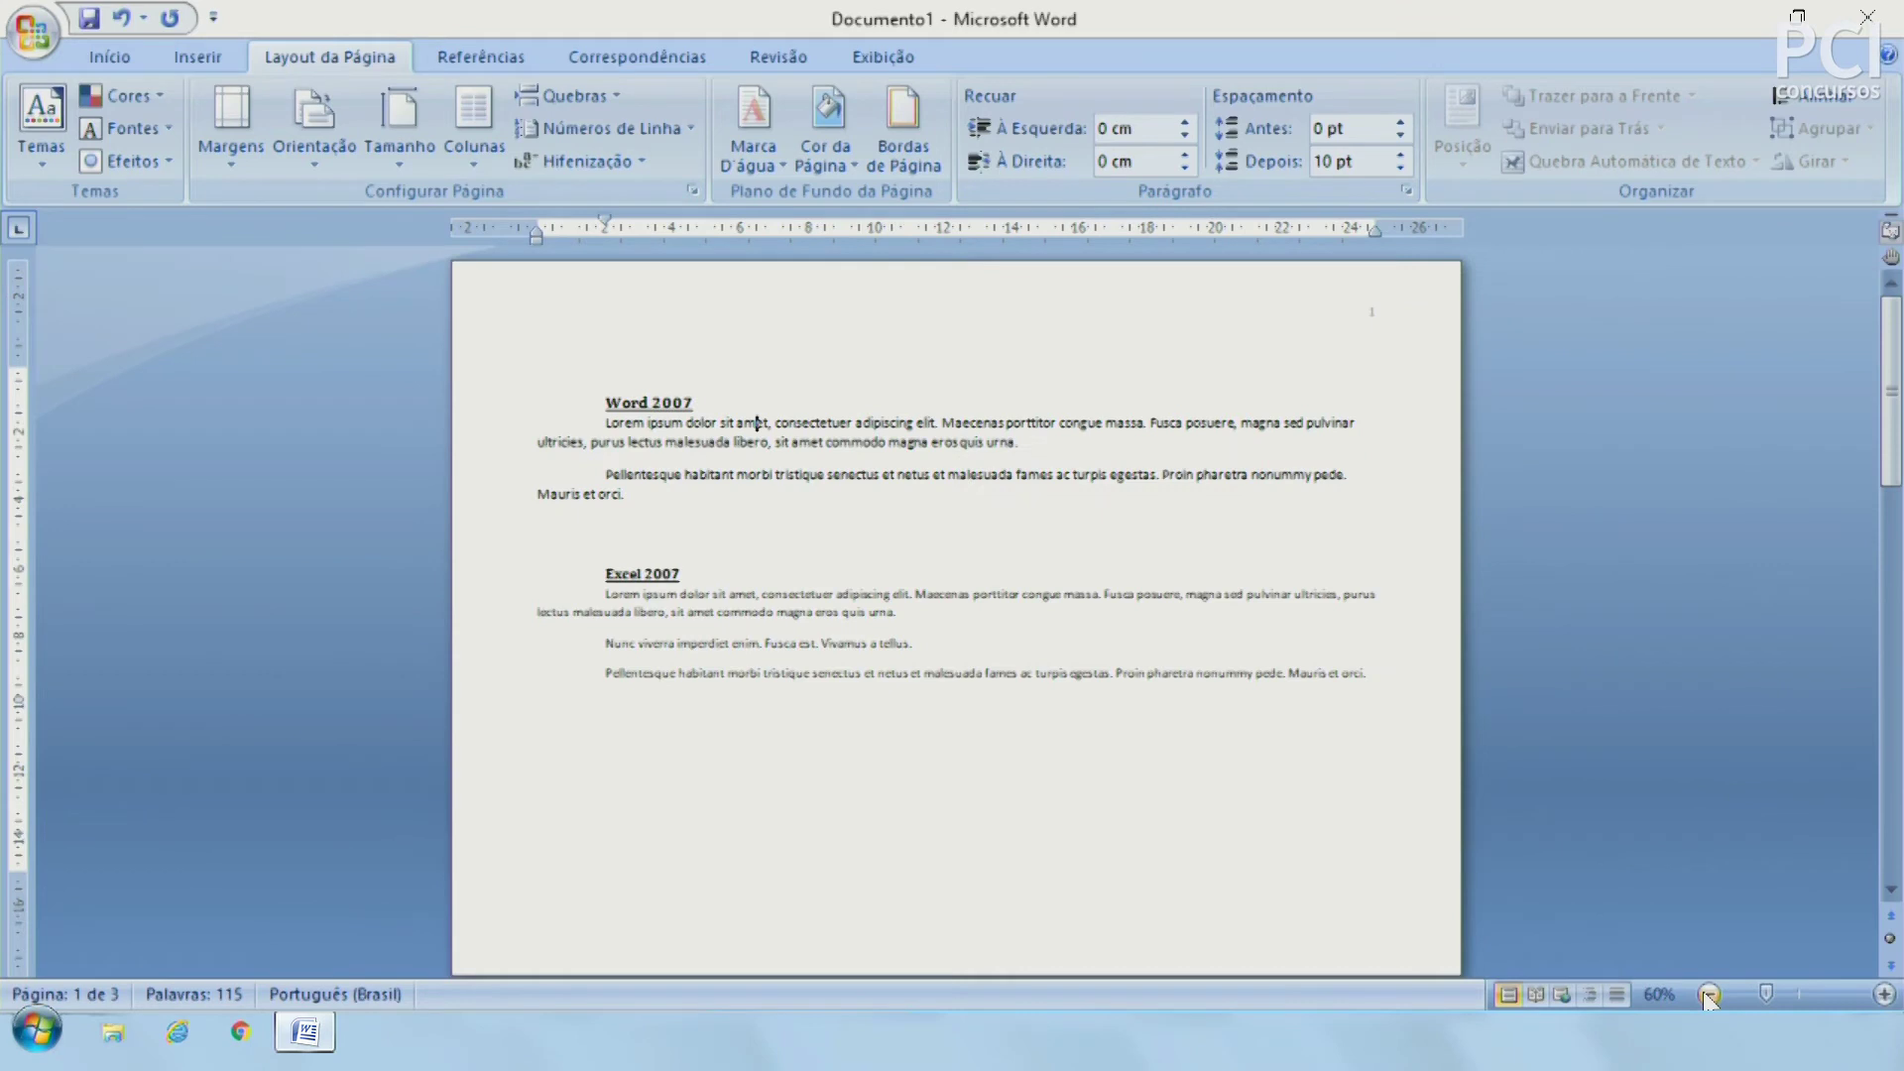
left_click(1708, 994)
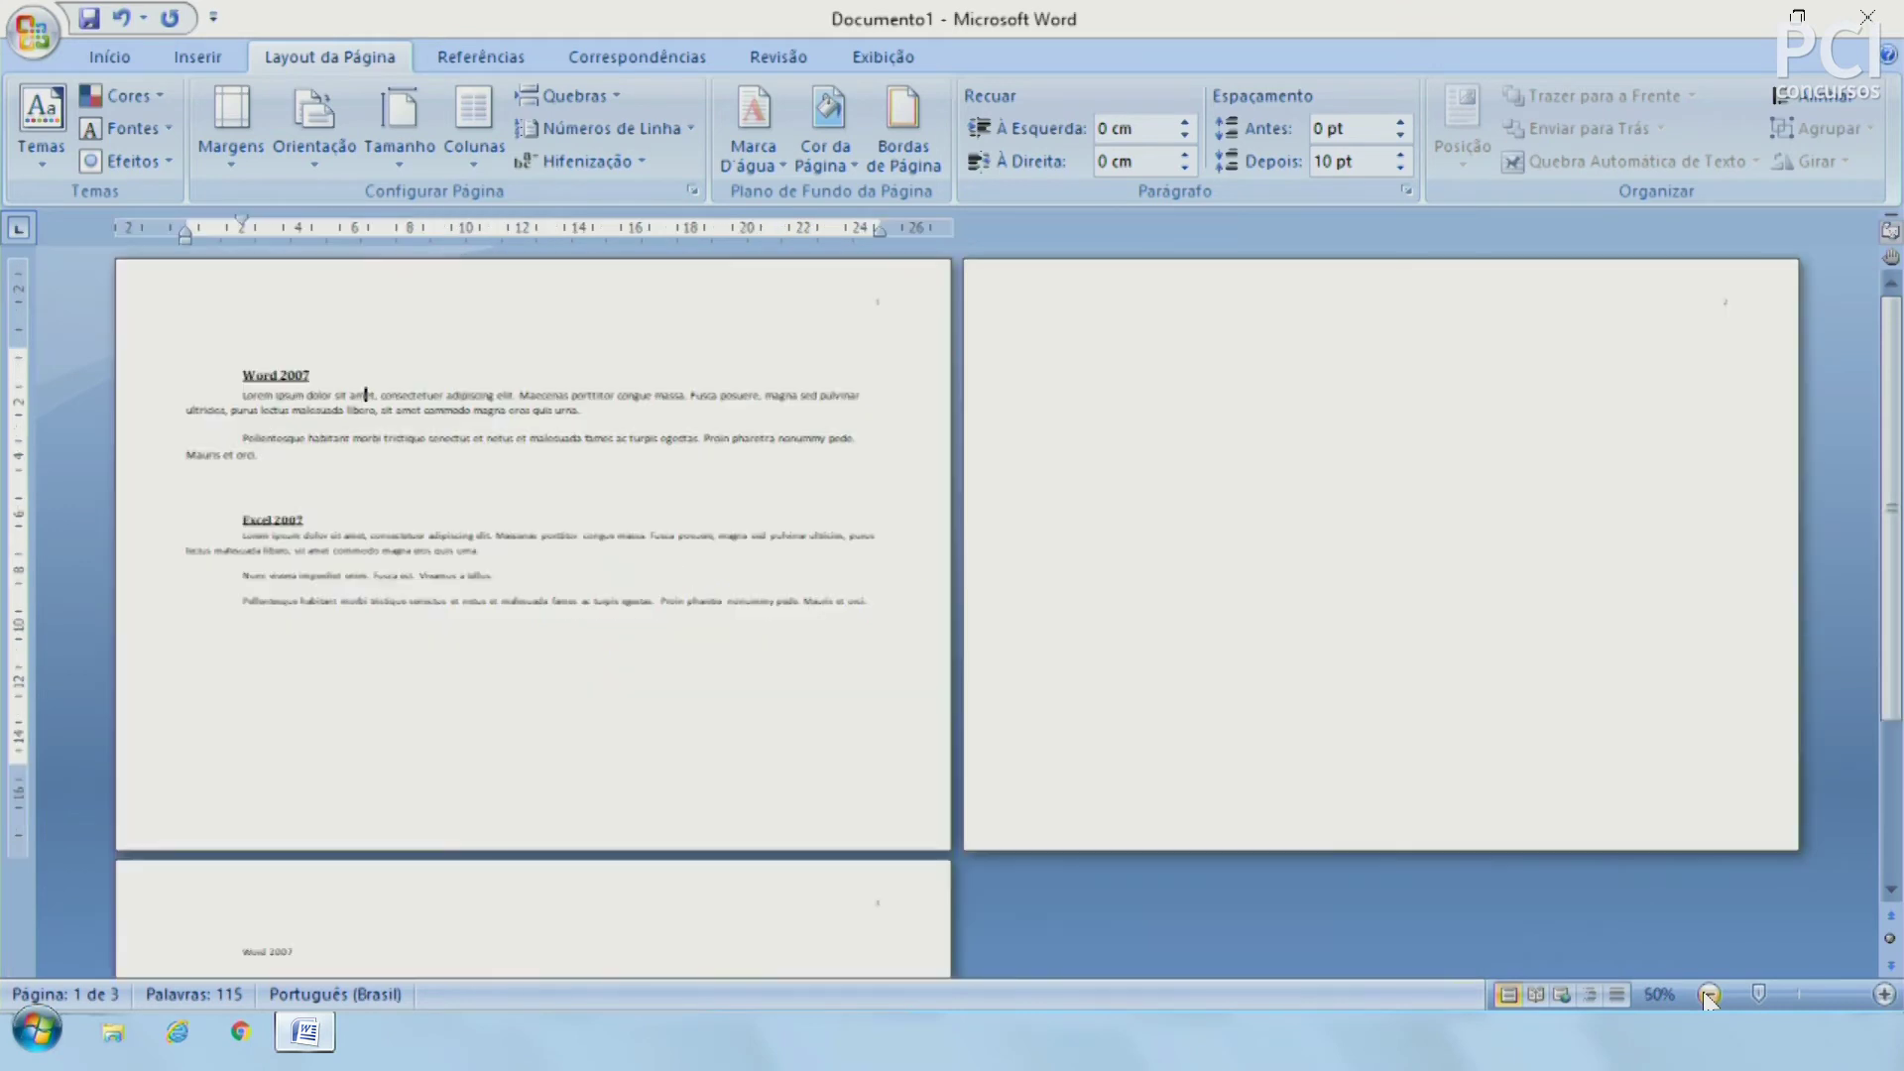
Step: Return the pages to portrait and place the cursor after the Excel 2007 heading
left_click(299, 127)
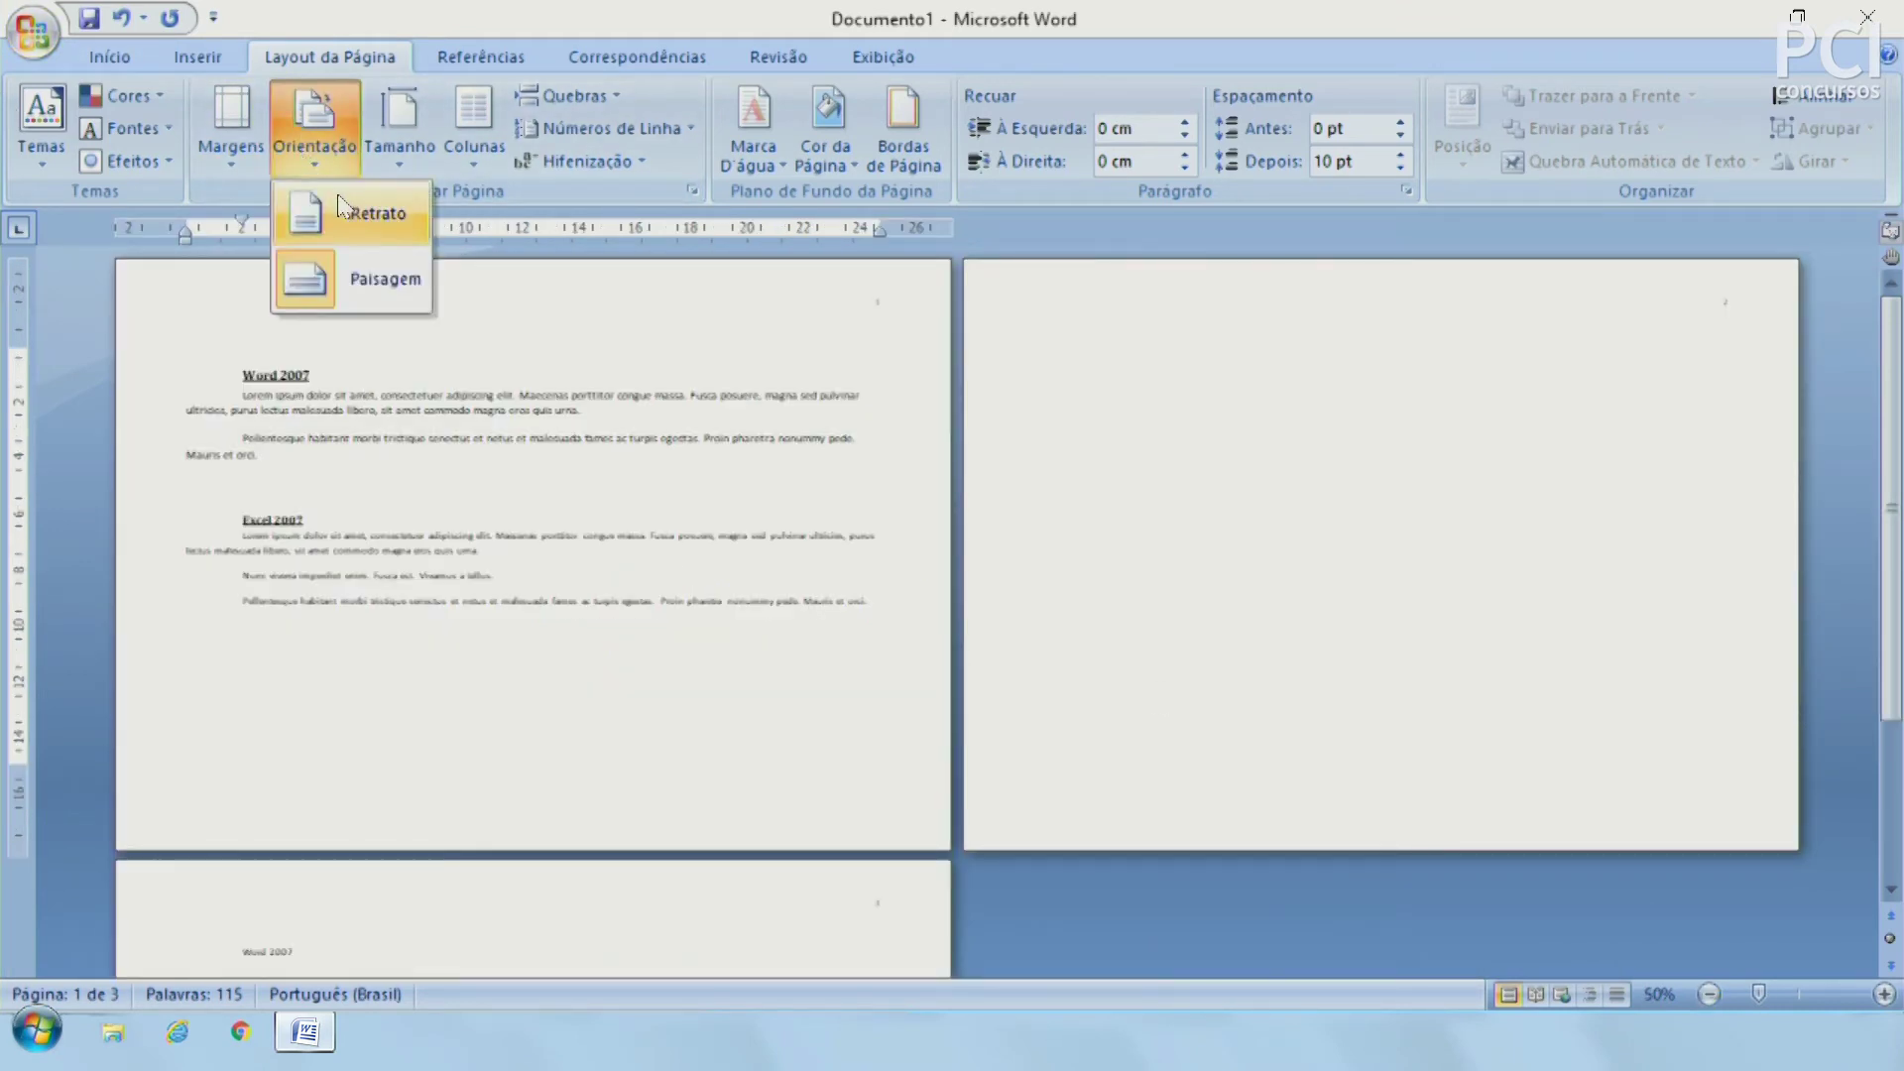
left_click(342, 211)
left_click(469, 505)
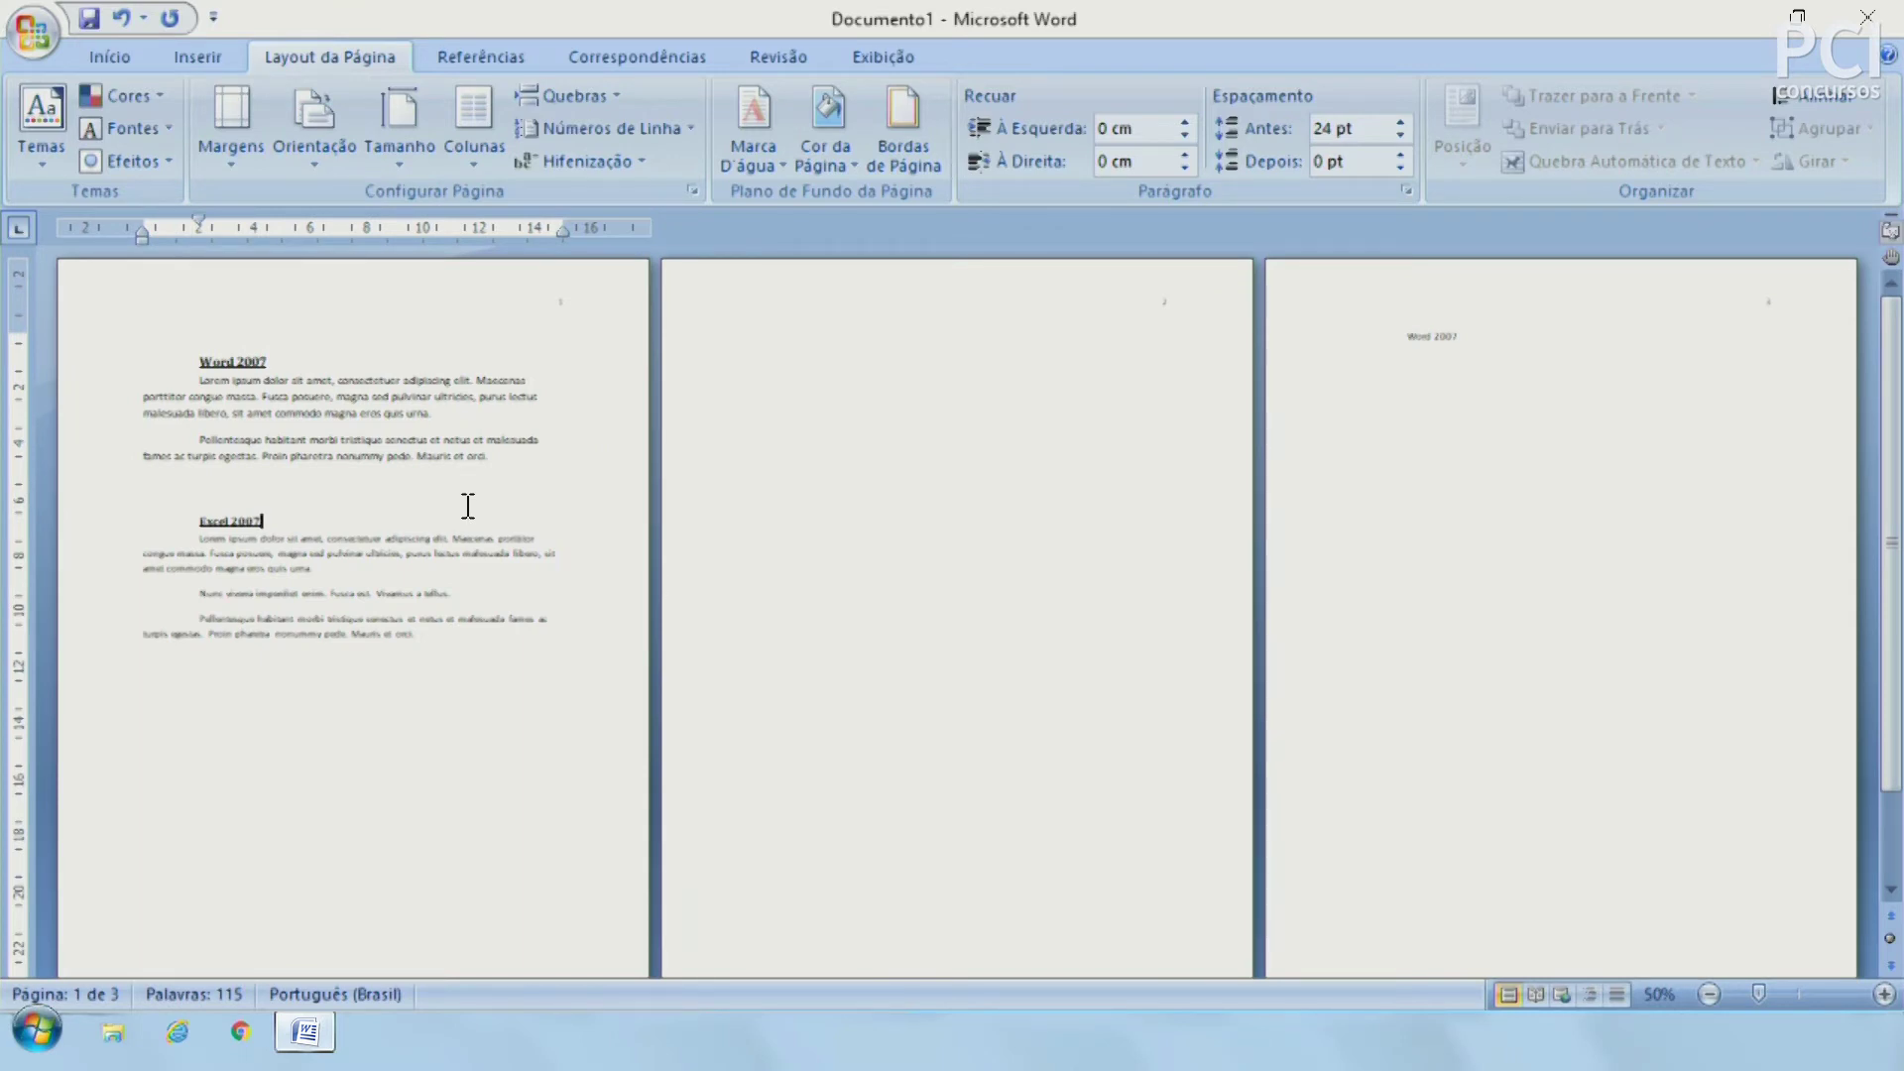
left_click(427, 106)
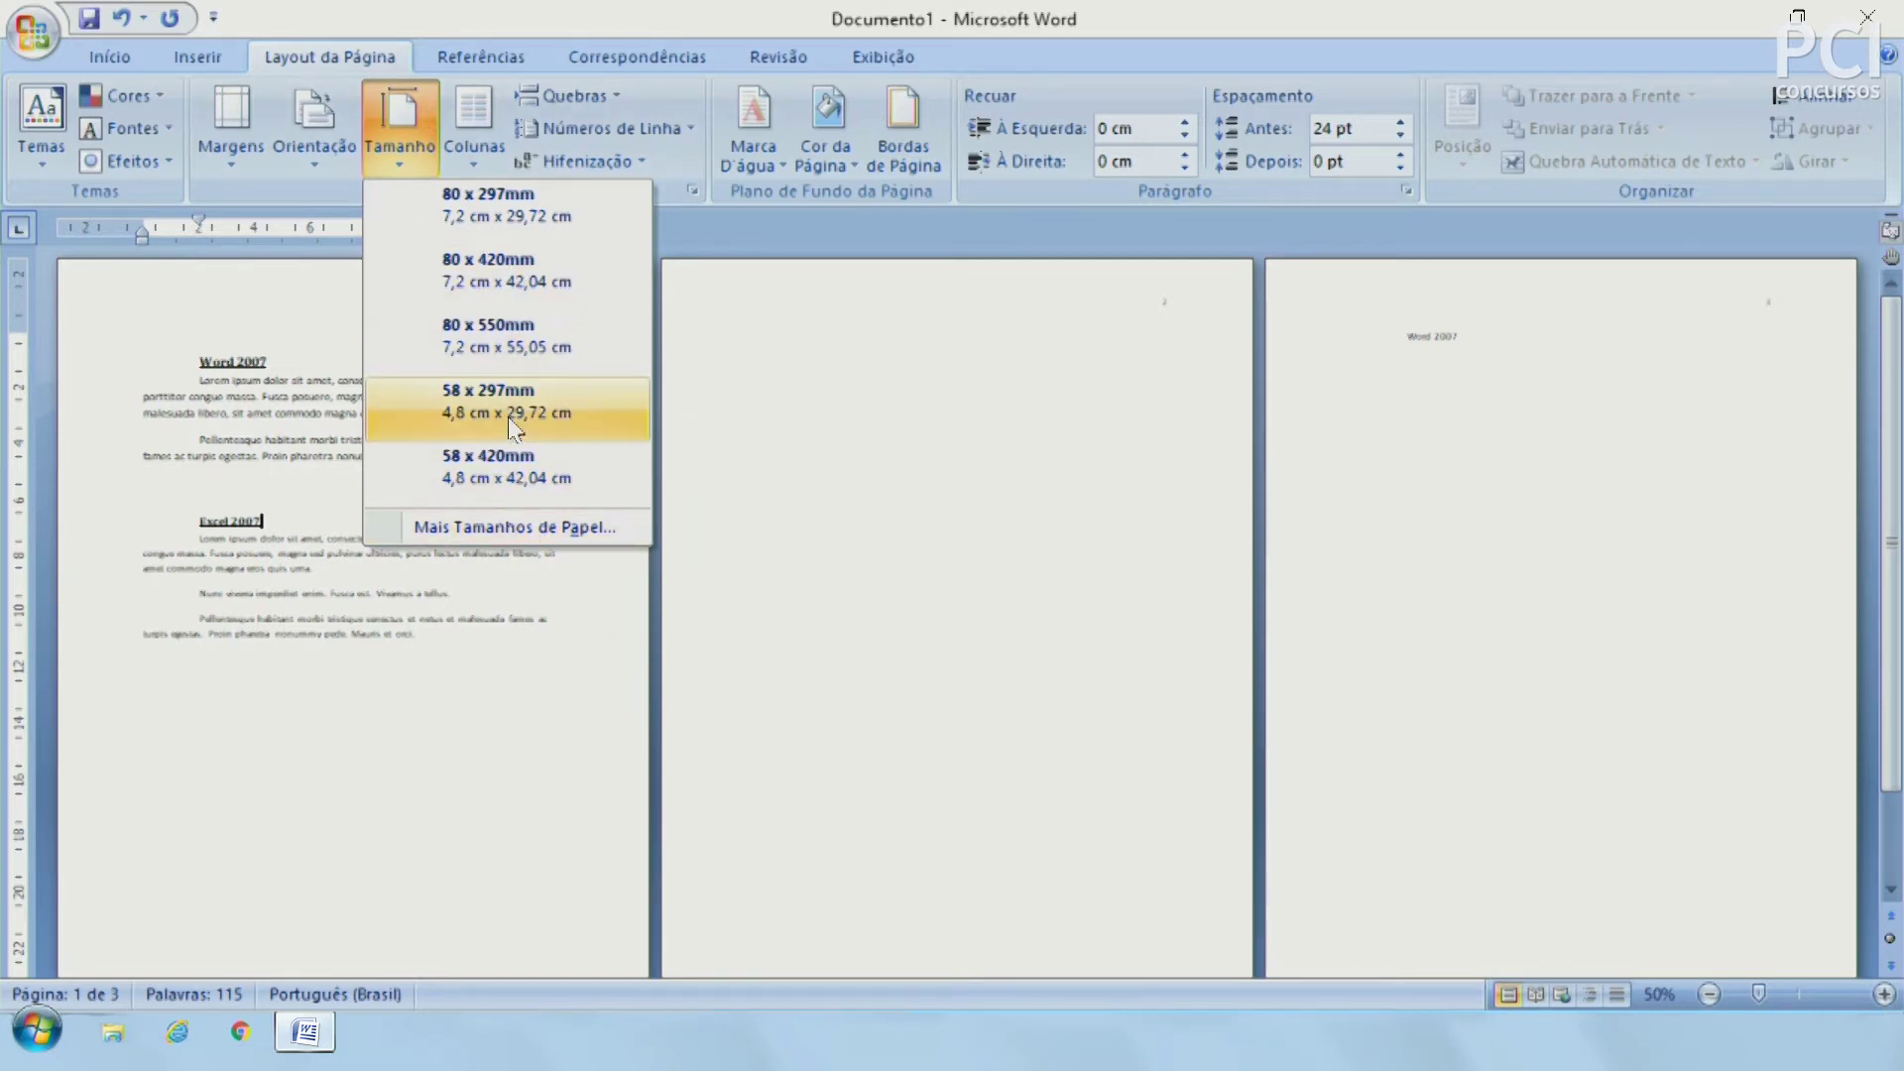
left_click(496, 521)
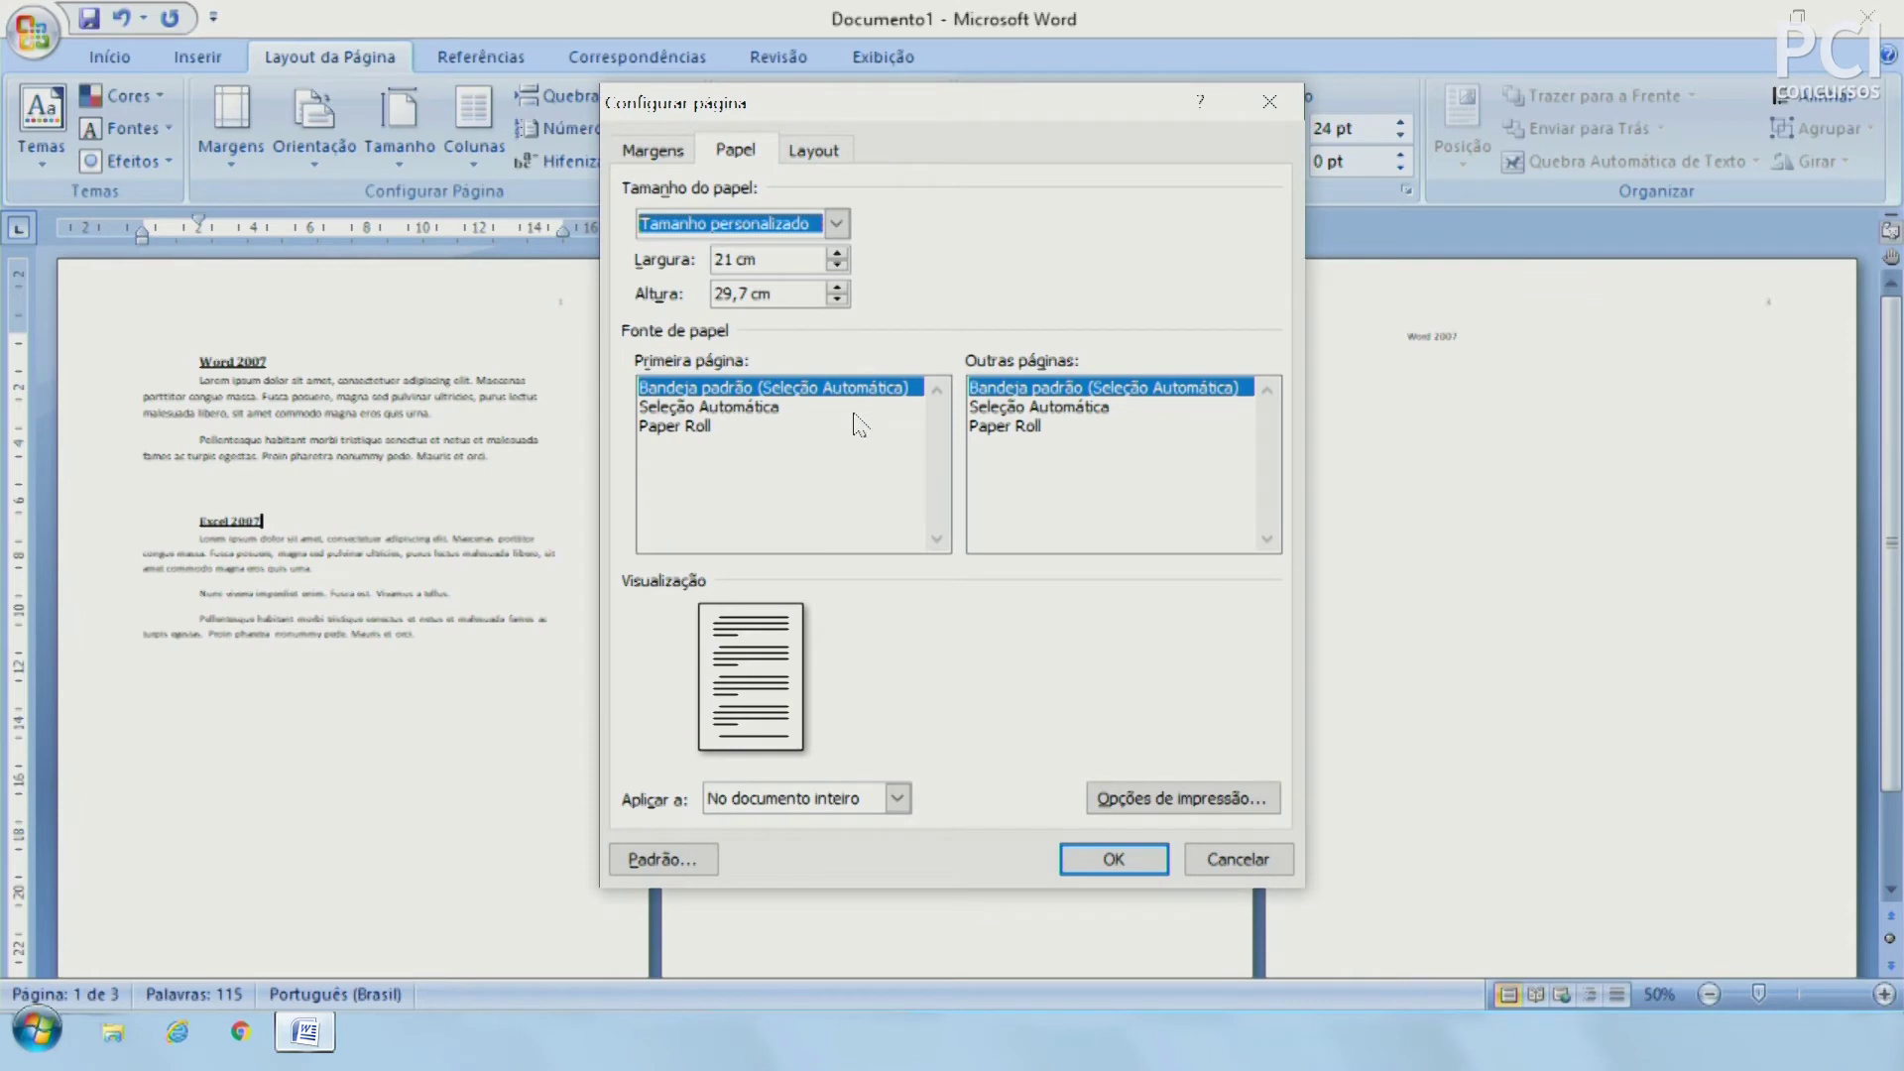
left_click(825, 228)
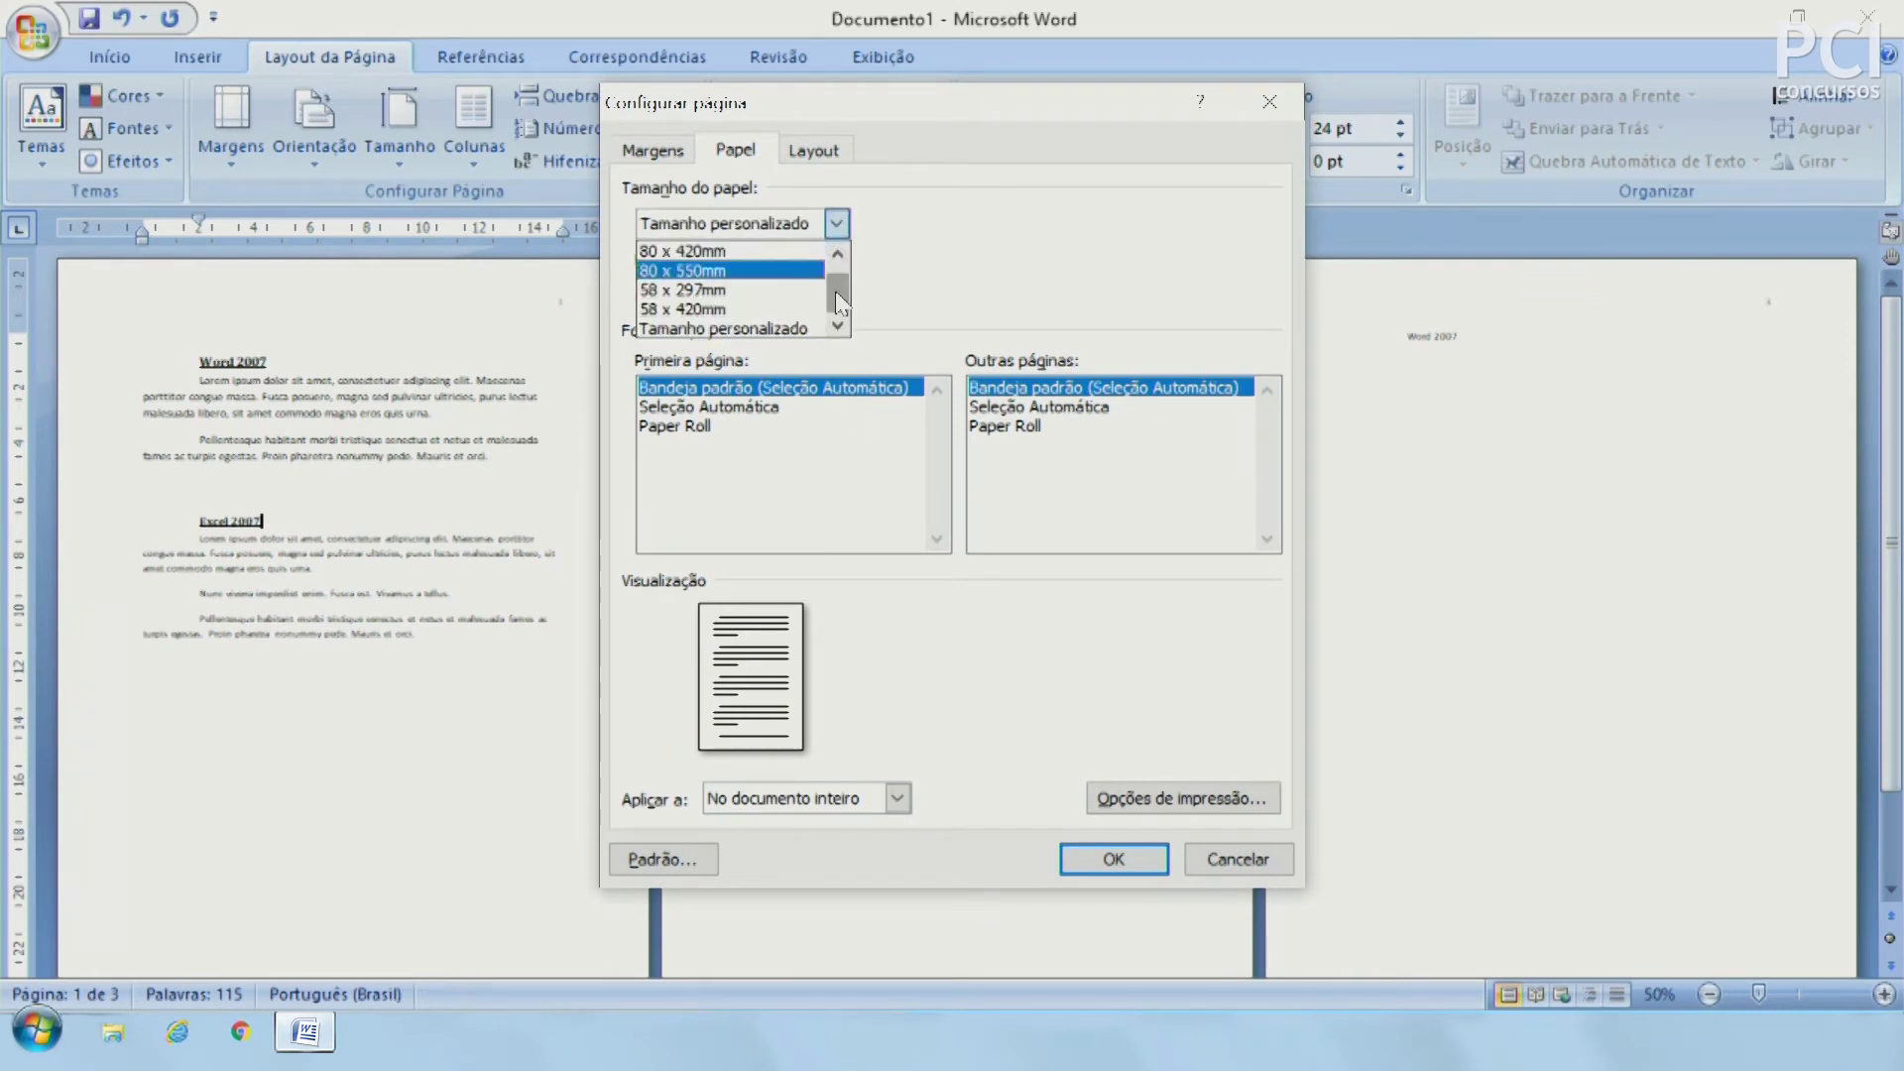
left_click(942, 298)
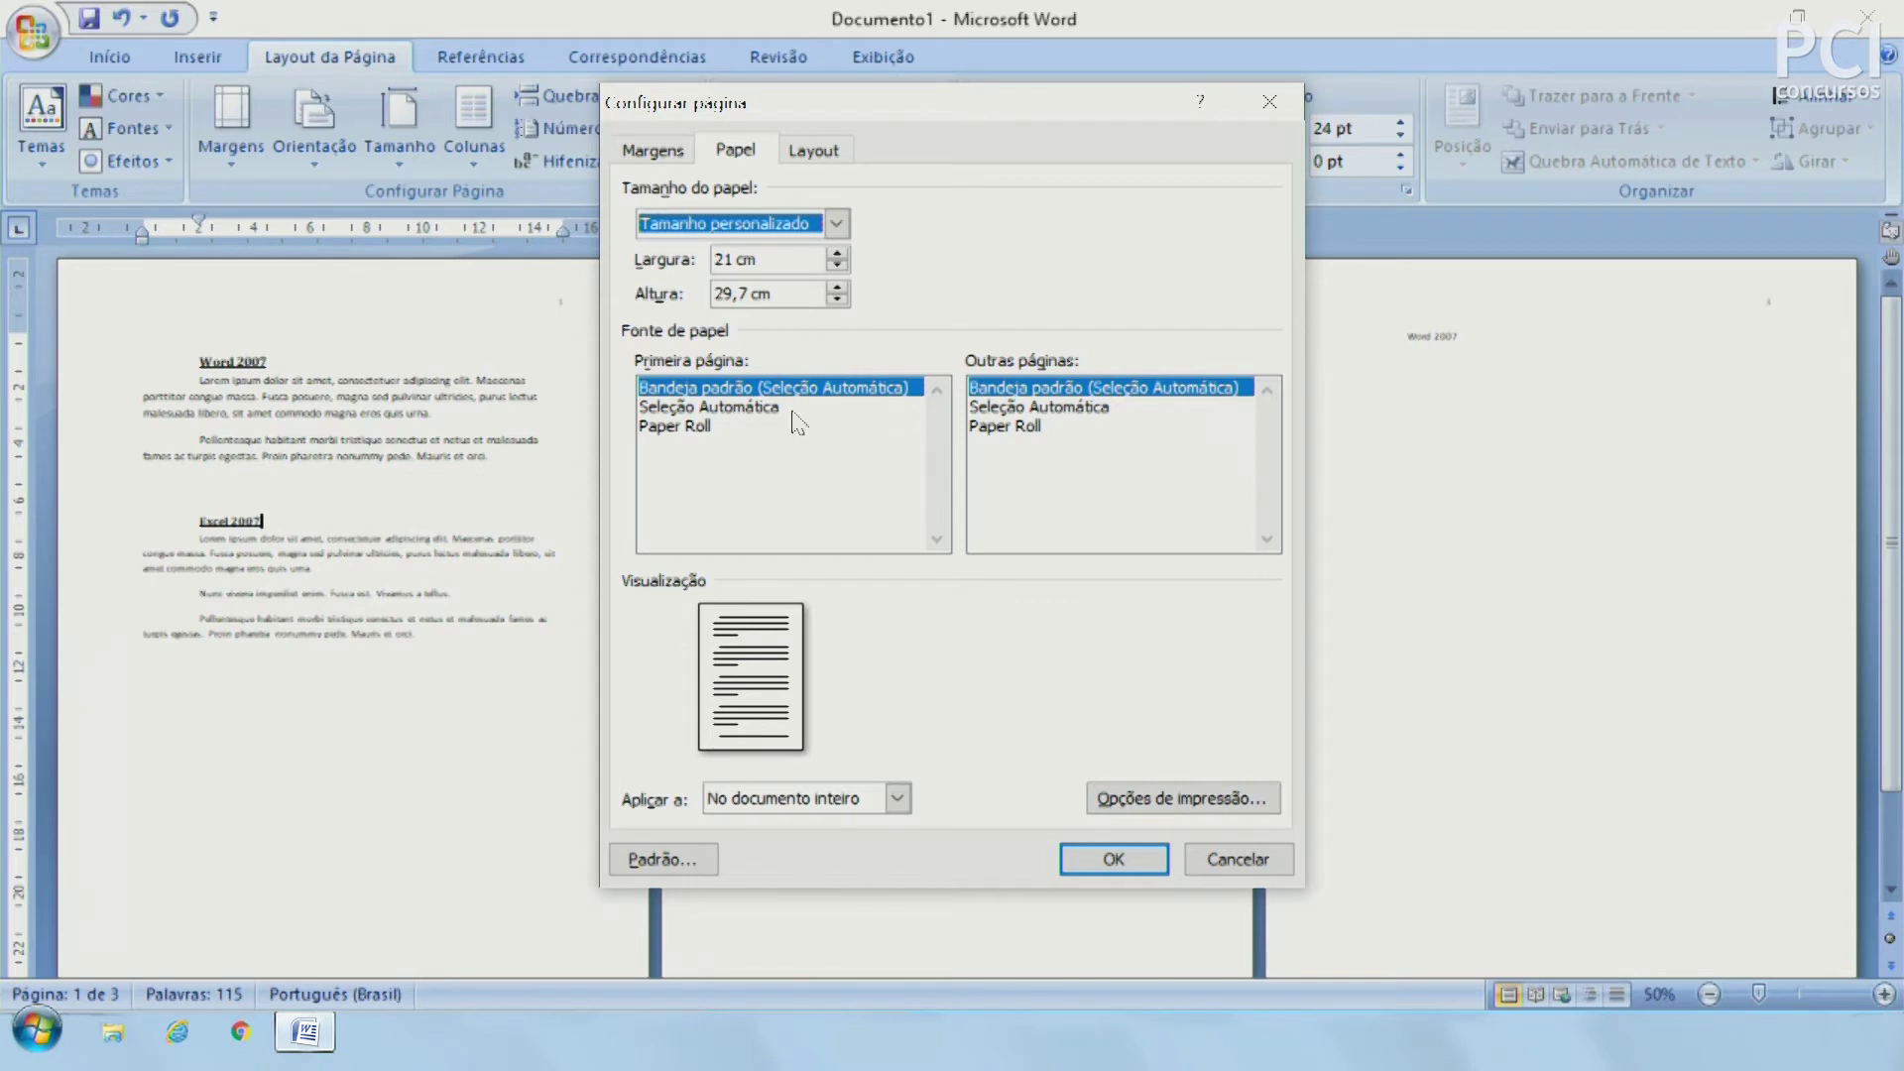
left_click(1243, 865)
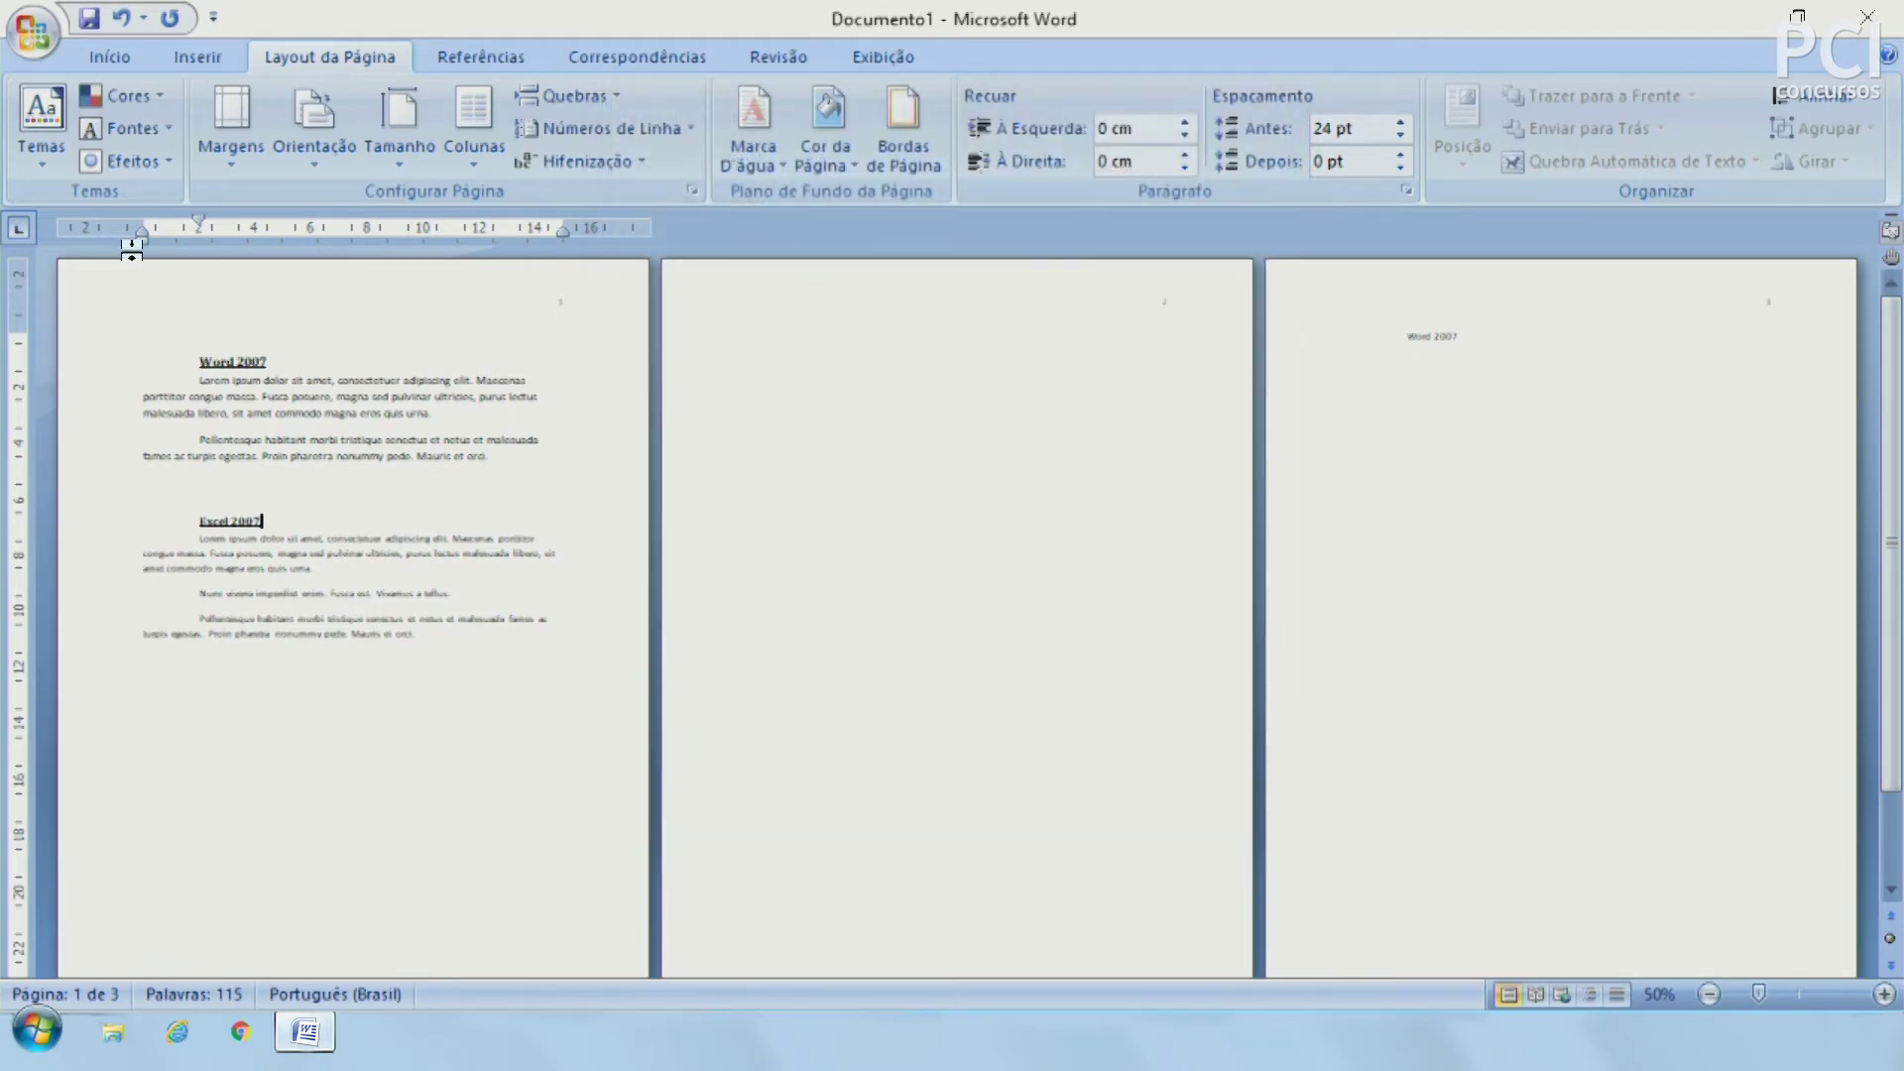
left_click(480, 147)
left_click(324, 442)
left_click(286, 393)
Step: Zoom to 86%, try a two-column layout on the whole text, then undo it
left_click_drag(1760, 993, 1791, 1002)
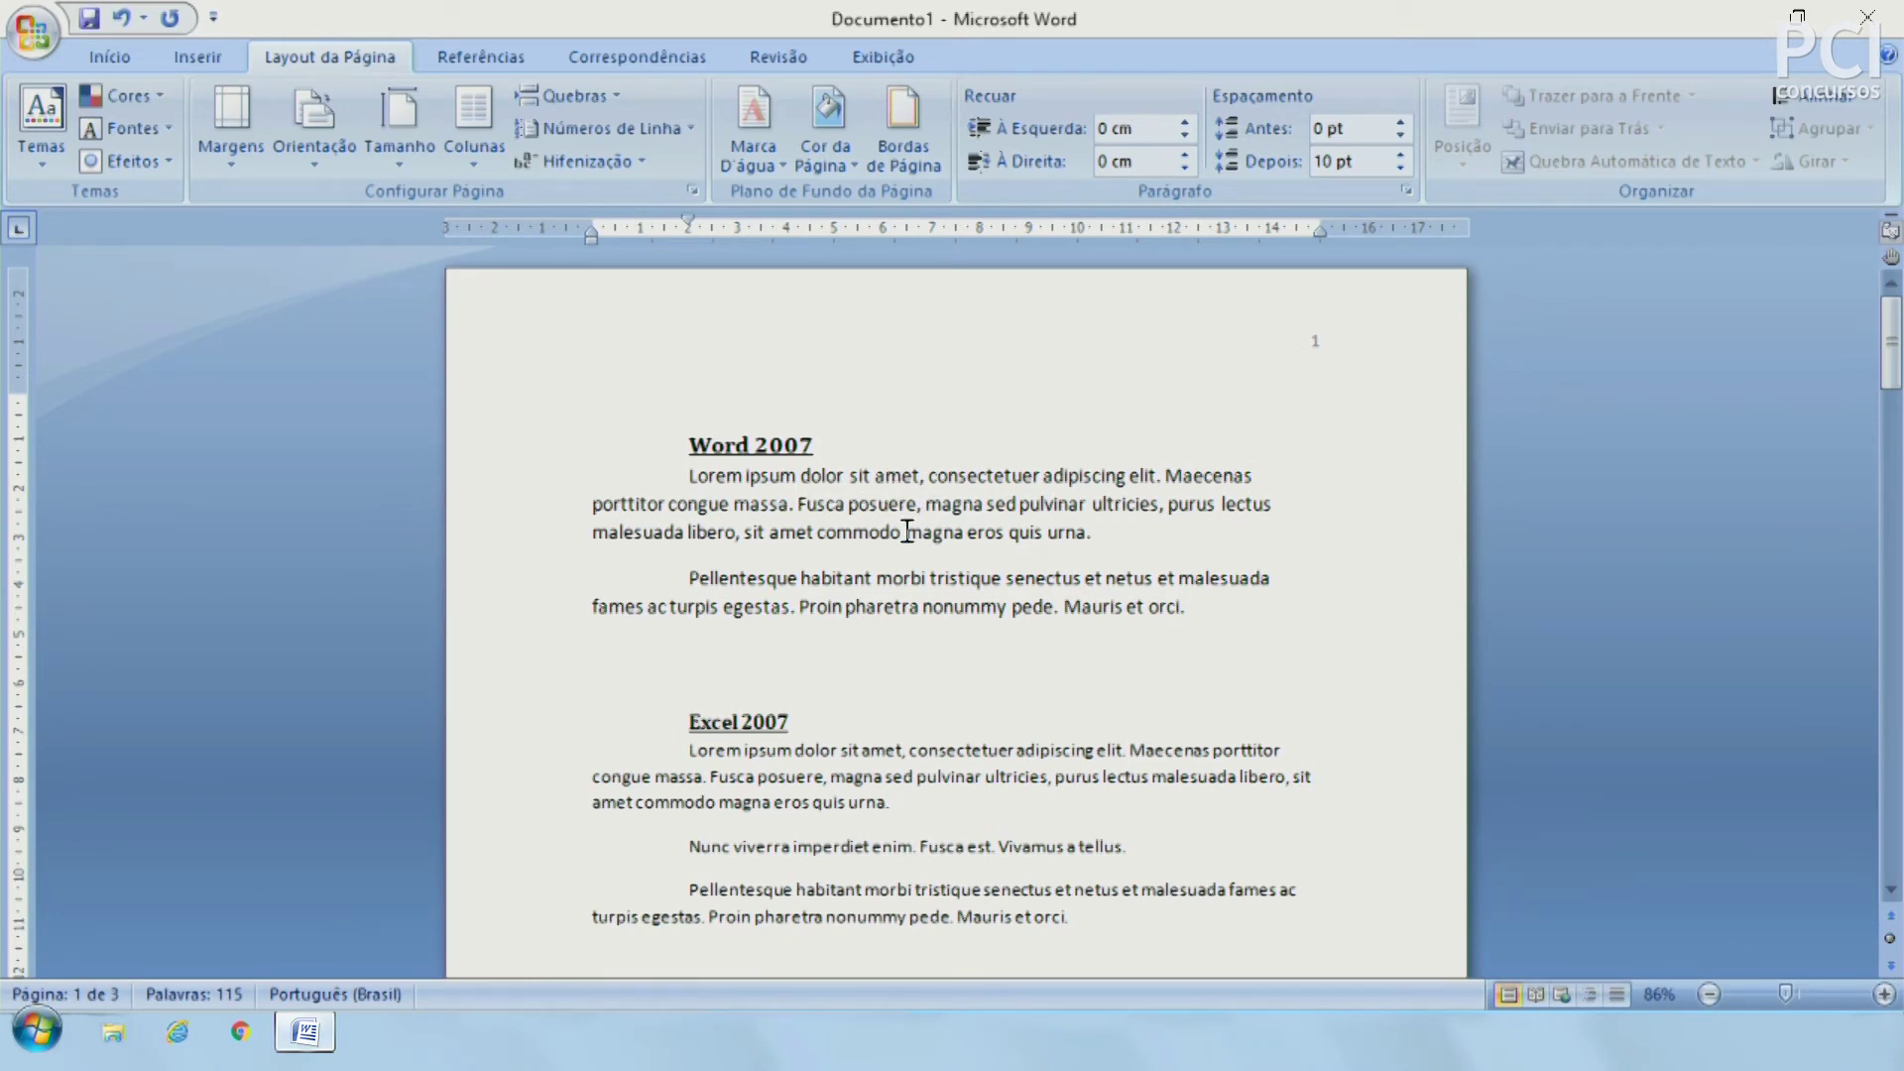
left_click(478, 150)
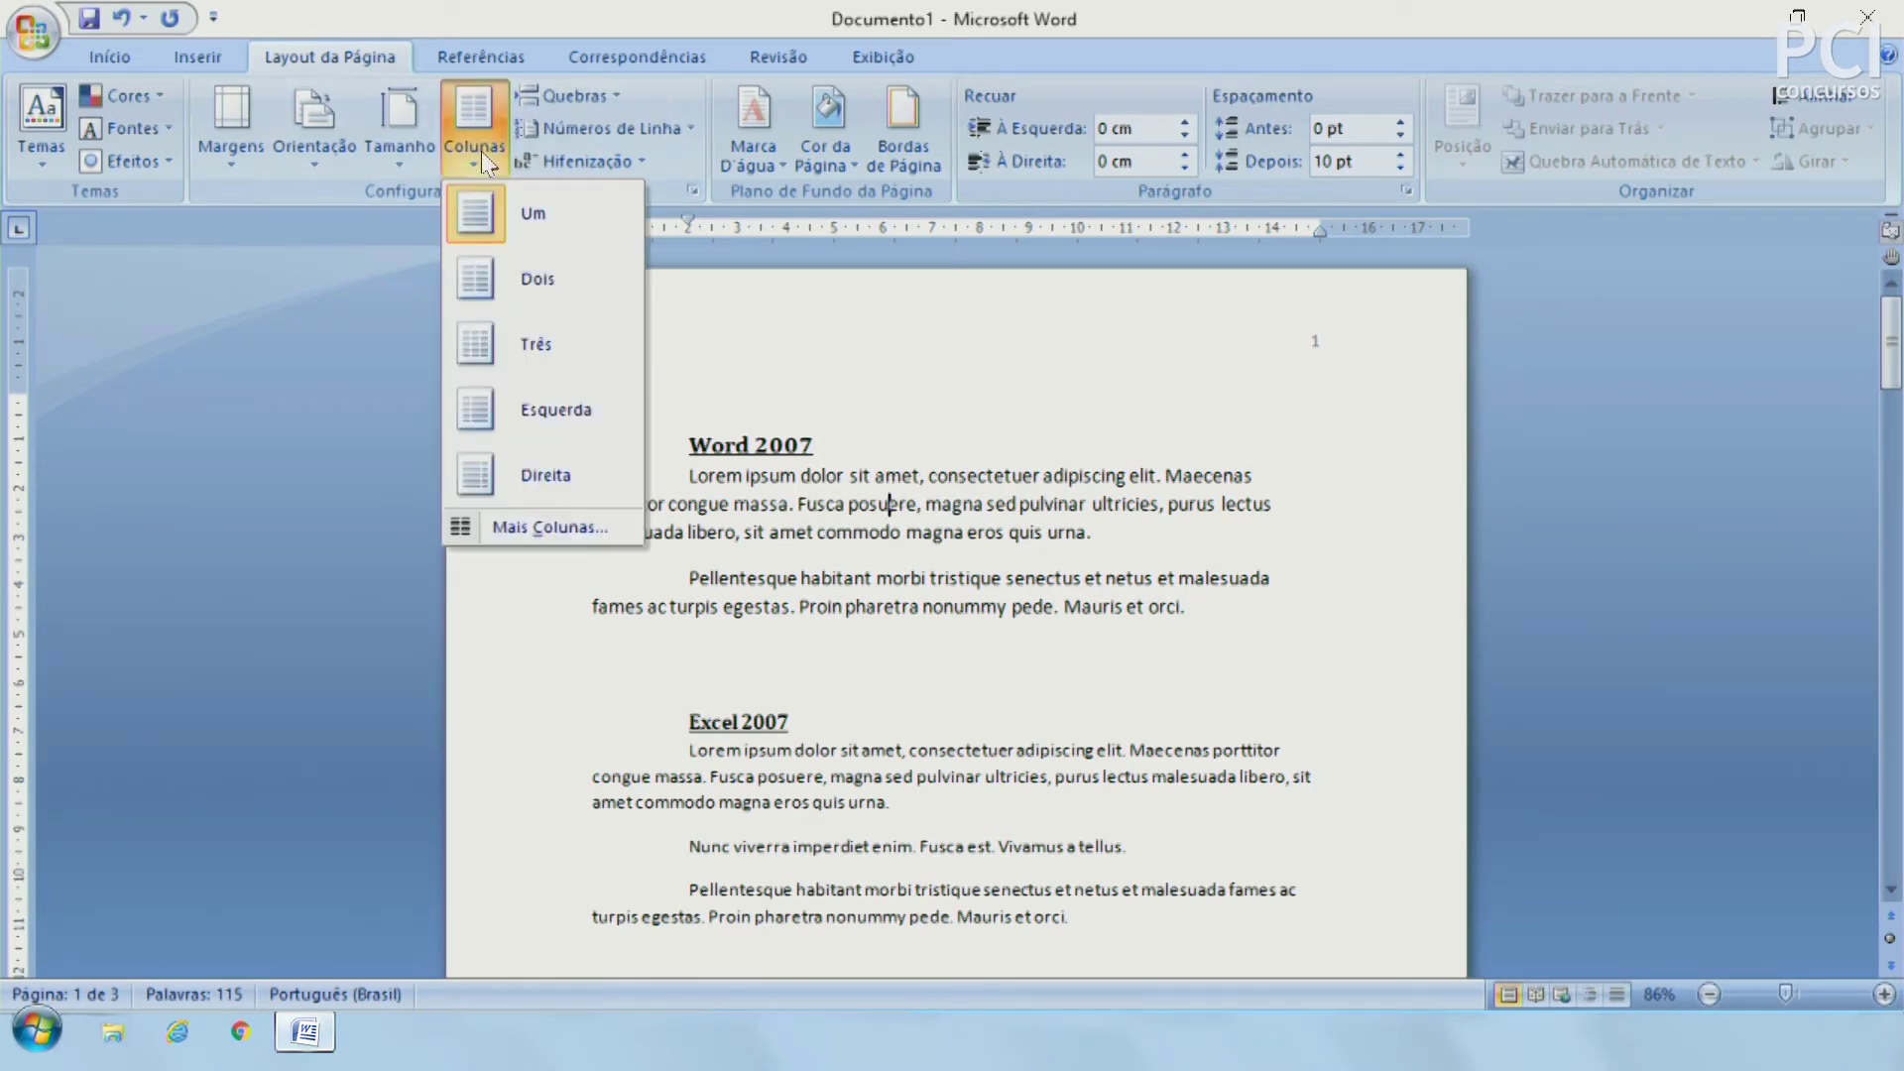
left_click(532, 281)
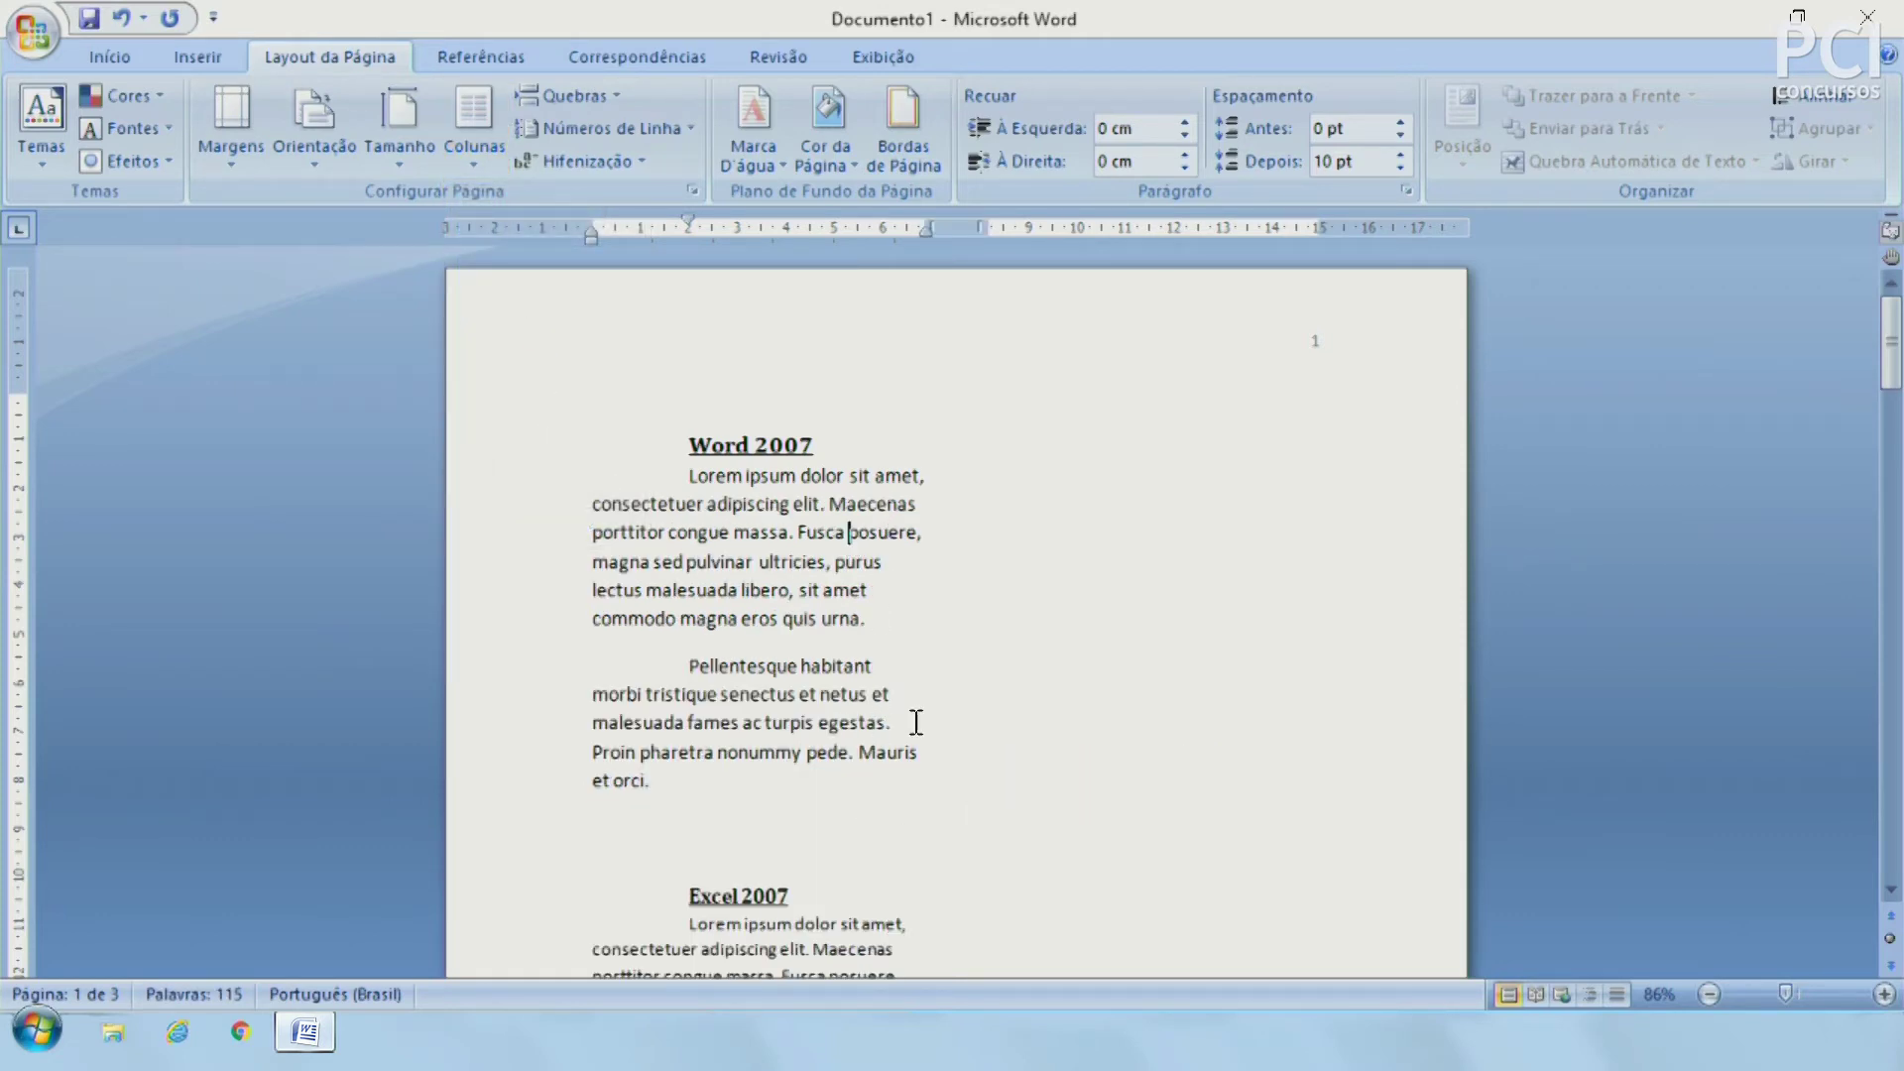
scroll(908, 714, "down", 3)
scroll(928, 701, "down", 4)
scroll(934, 686, "up", 5)
scroll(907, 585, "up", 2)
key("ctrl+z")
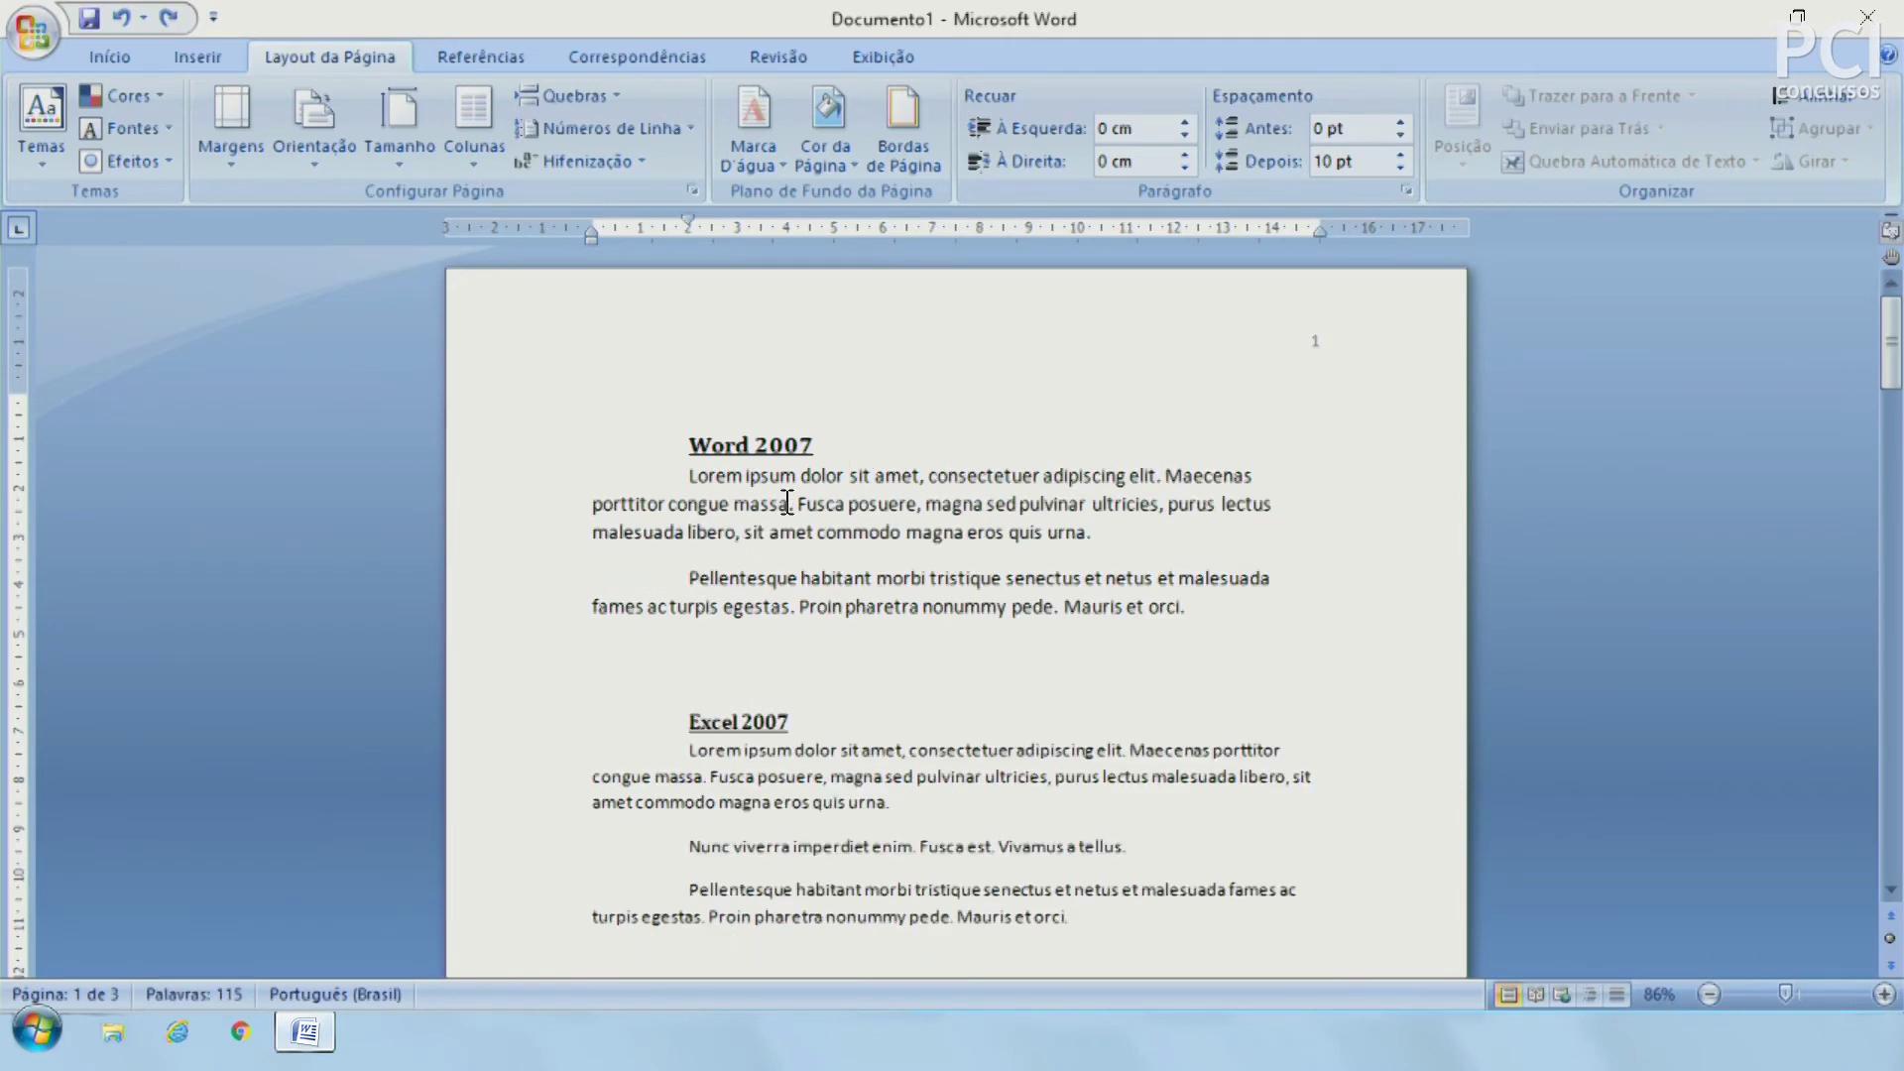
Step: Split the first Word 2007 paragraph into two columns and test selections across them
mouse_move(1113, 525)
left_mouse_down()
mouse_move(834, 525)
mouse_move(702, 488)
left_mouse_up()
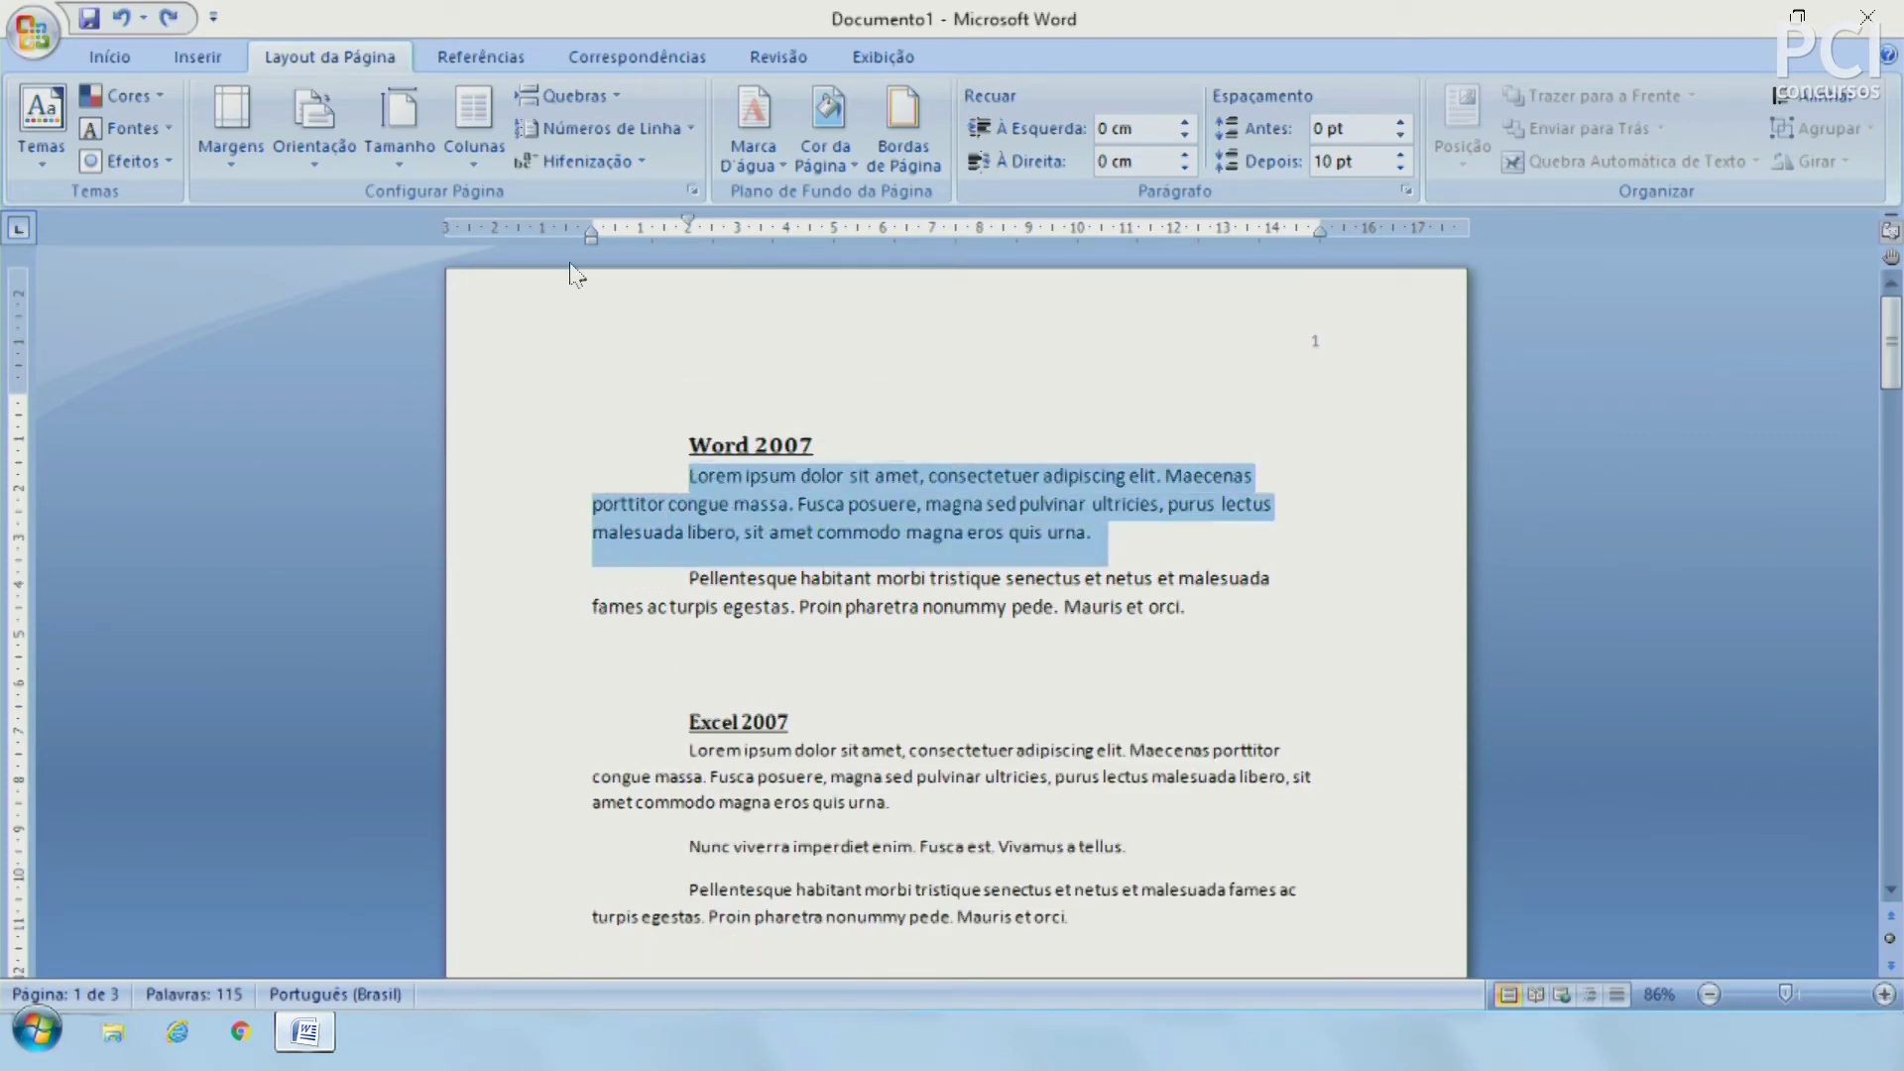
left_click(494, 139)
left_click(514, 271)
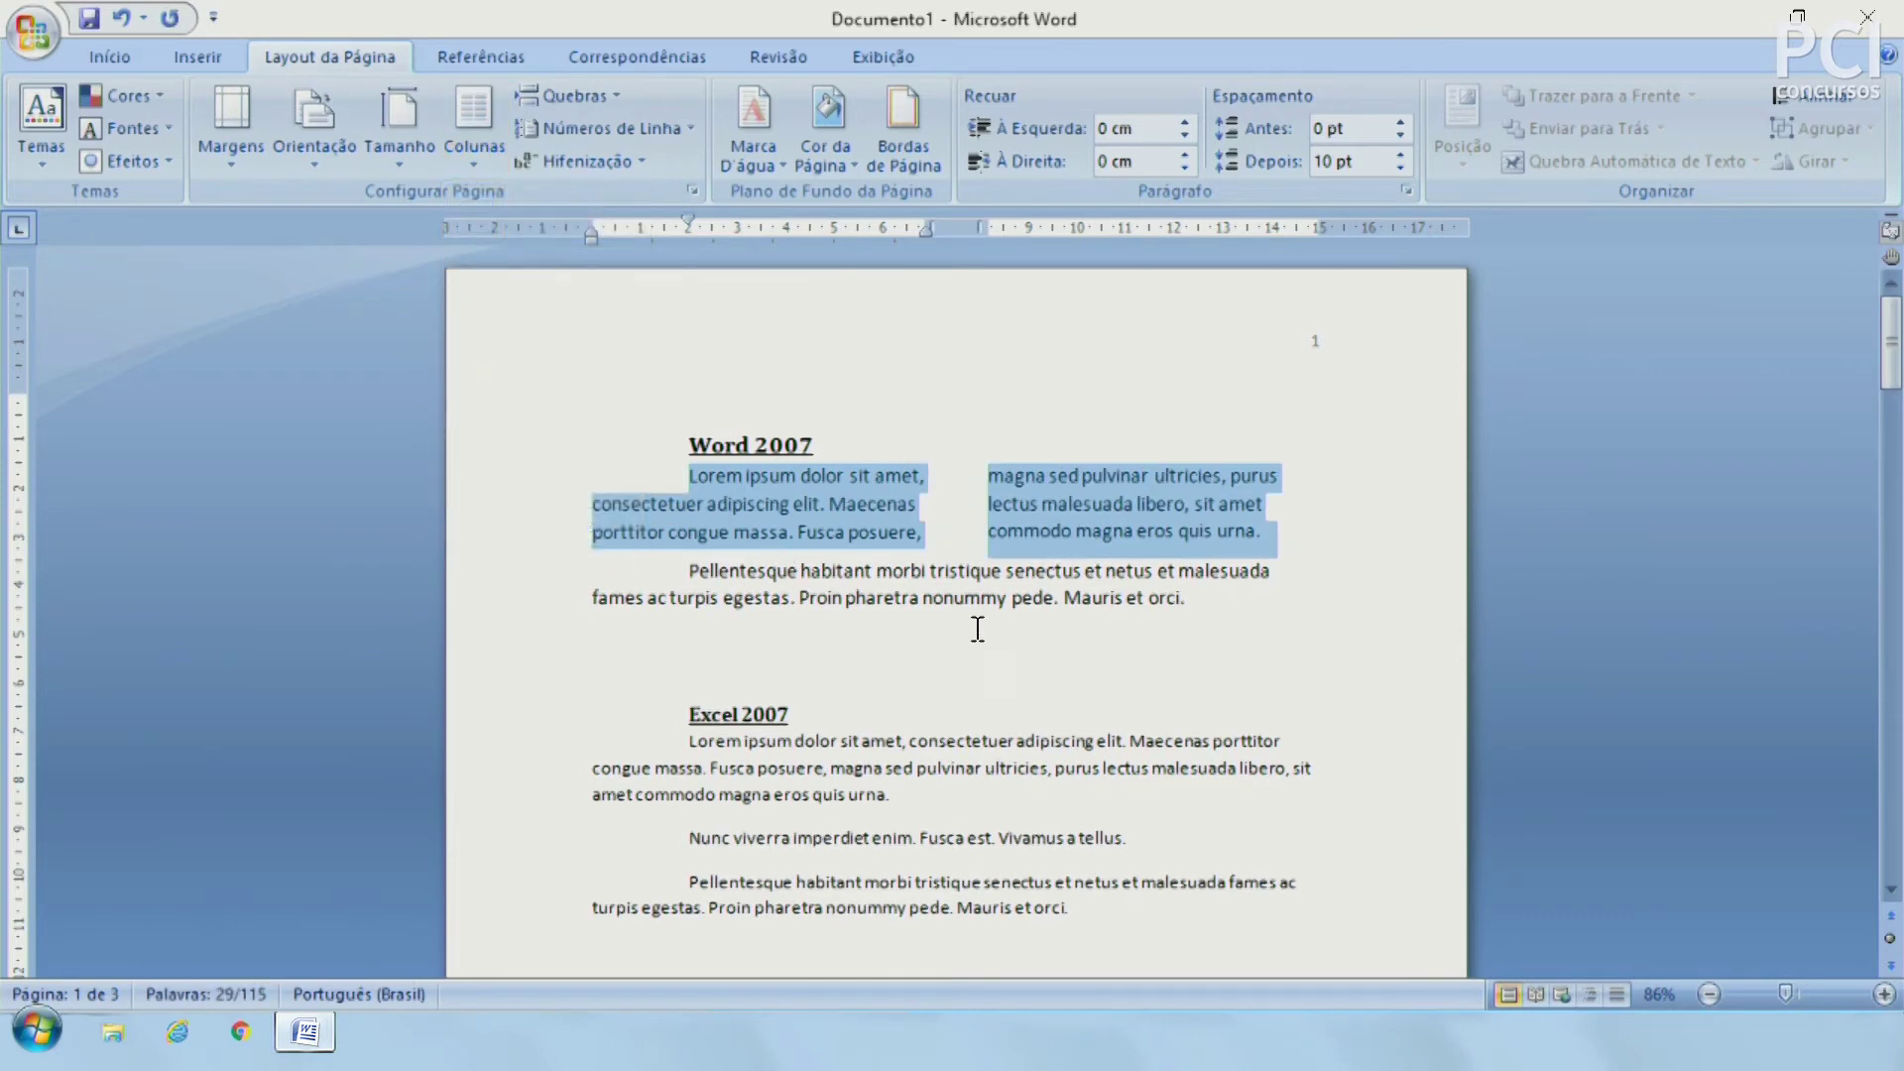
left_click(1014, 627)
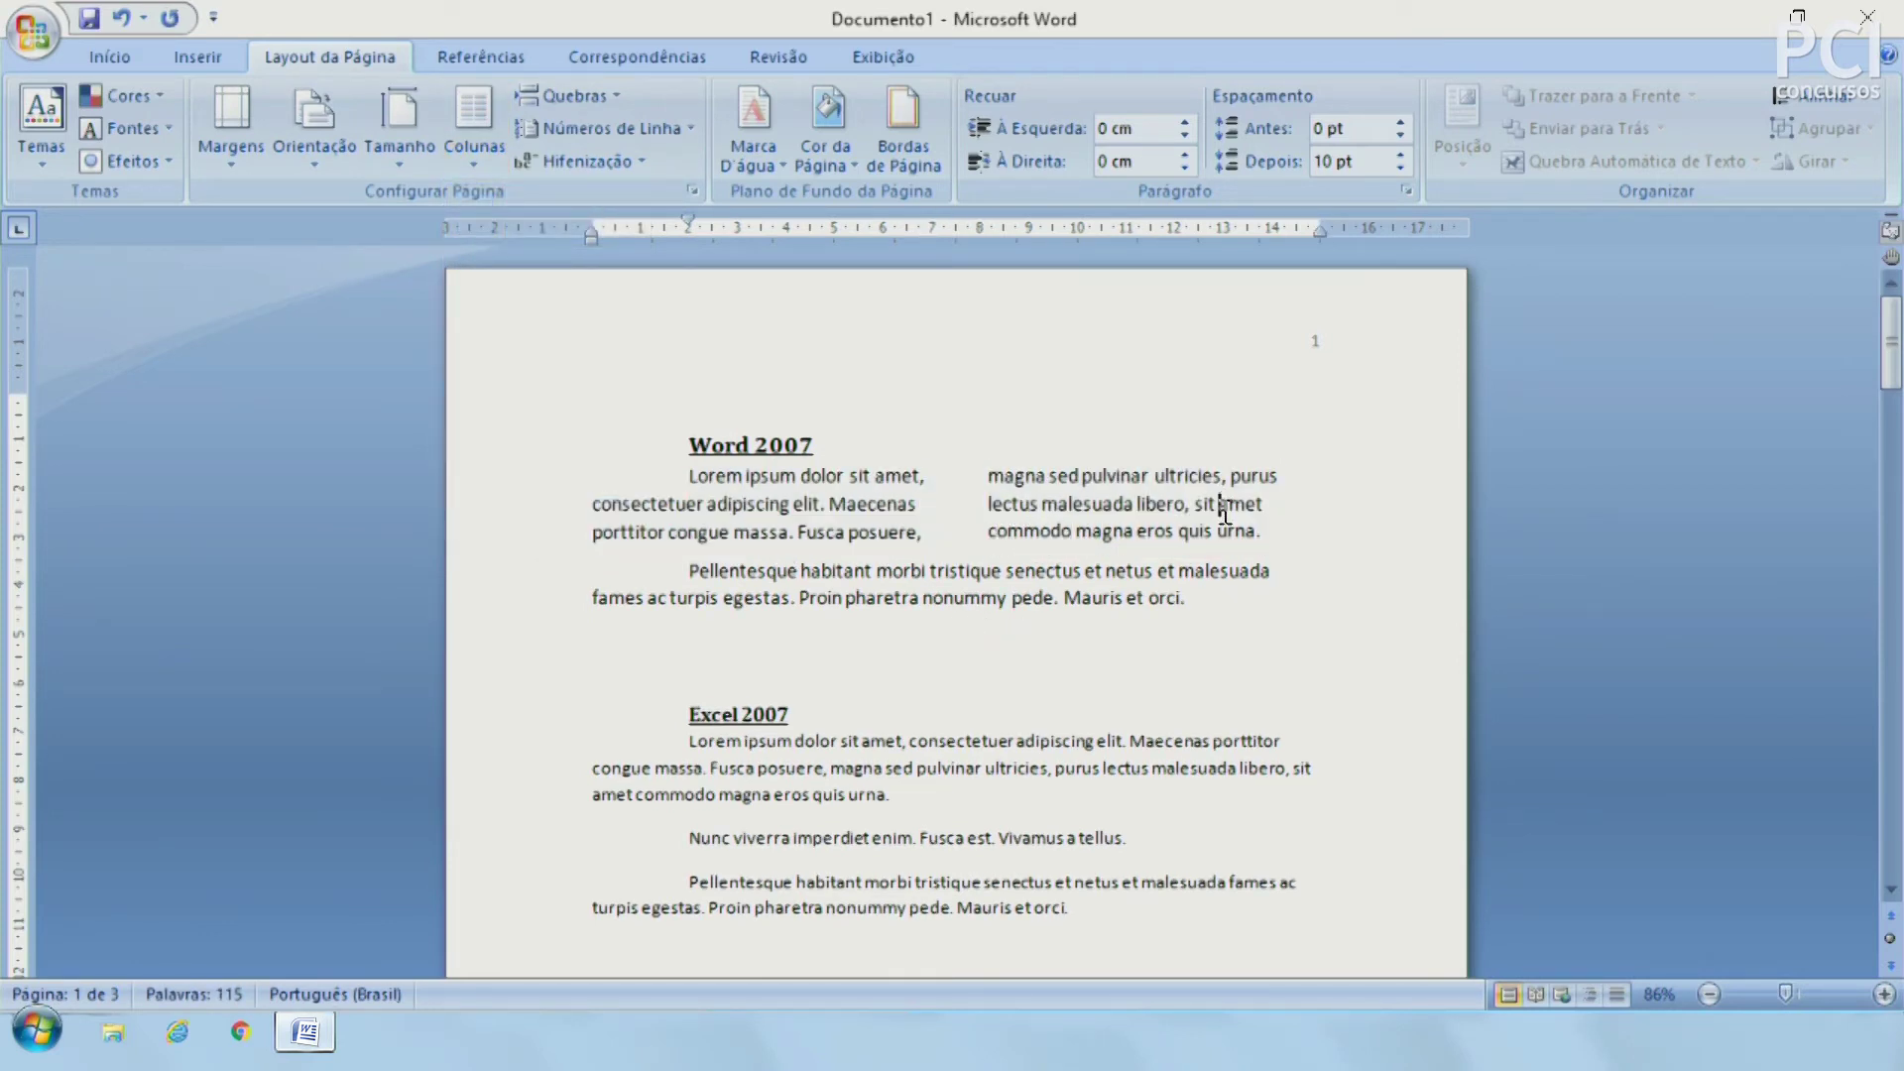
left_click_drag(1226, 514, 829, 508)
left_click(934, 599)
left_click_drag(843, 578, 999, 577)
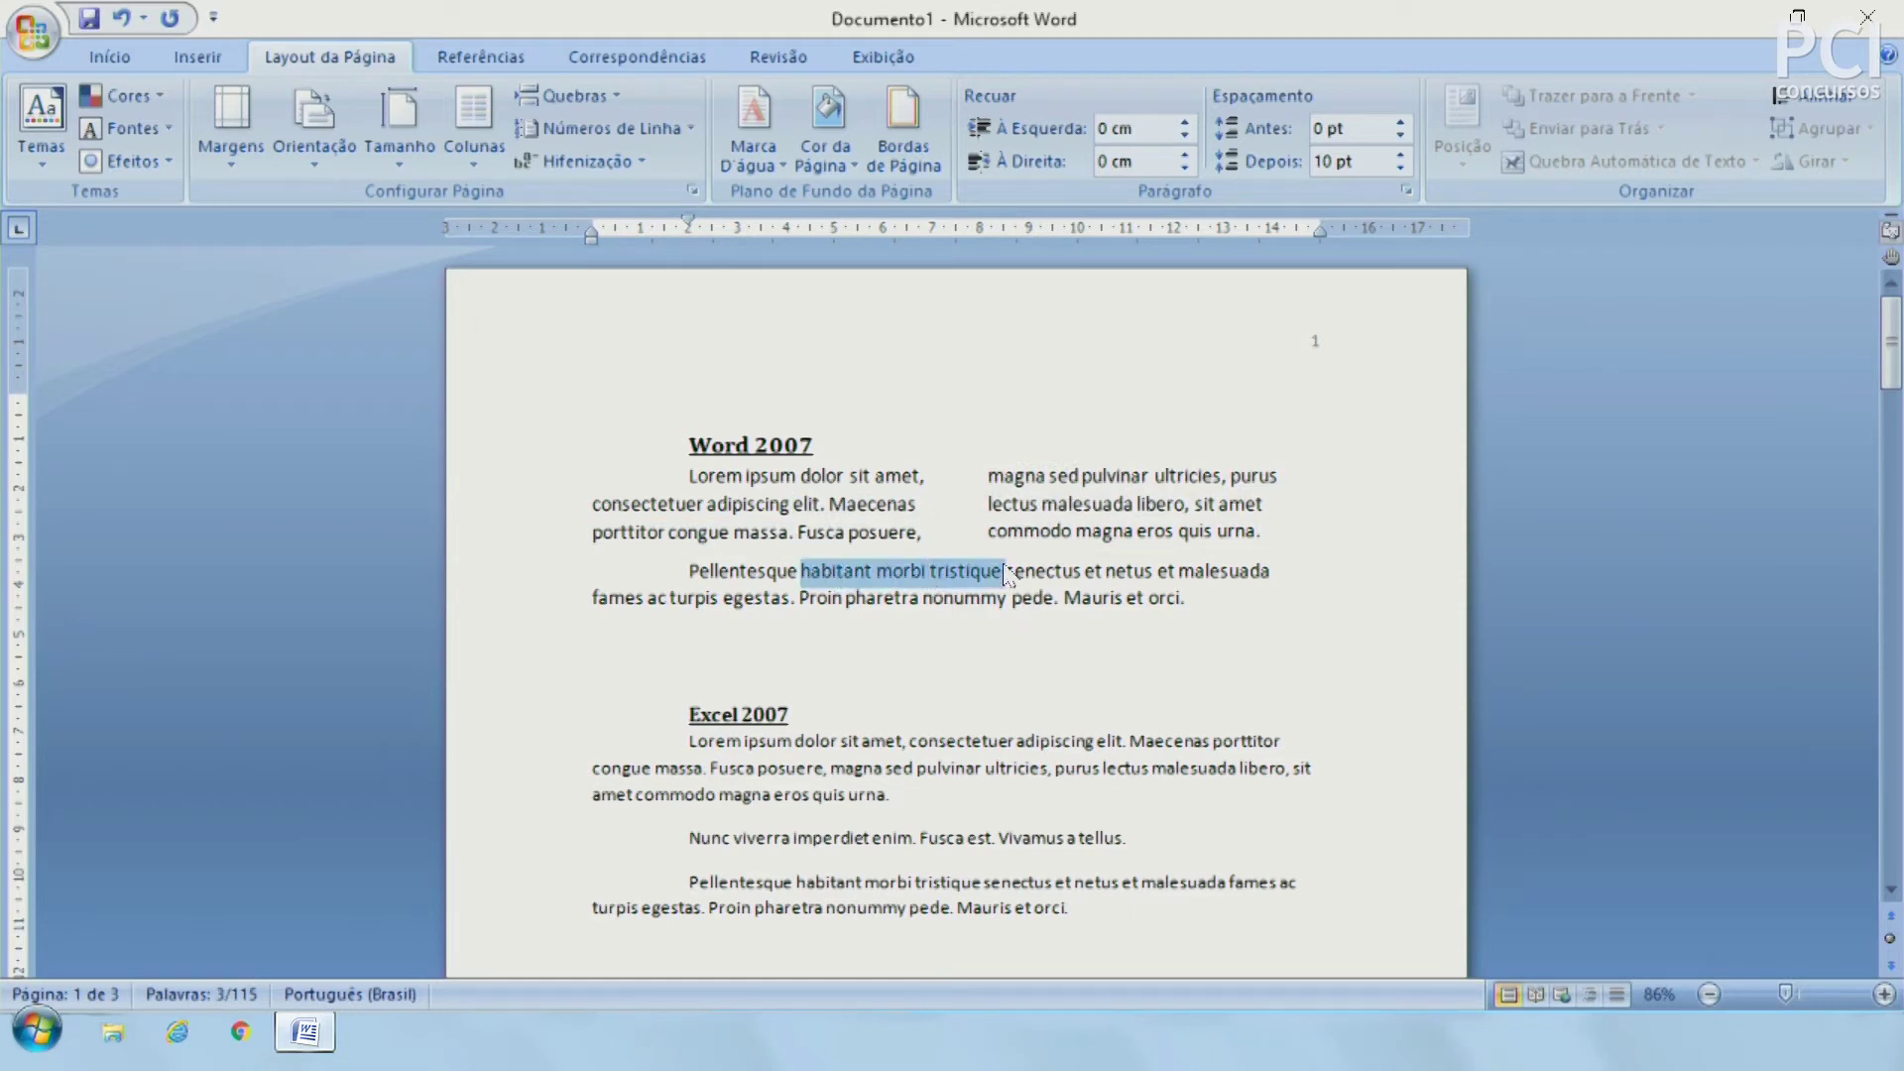
left_click(809, 504)
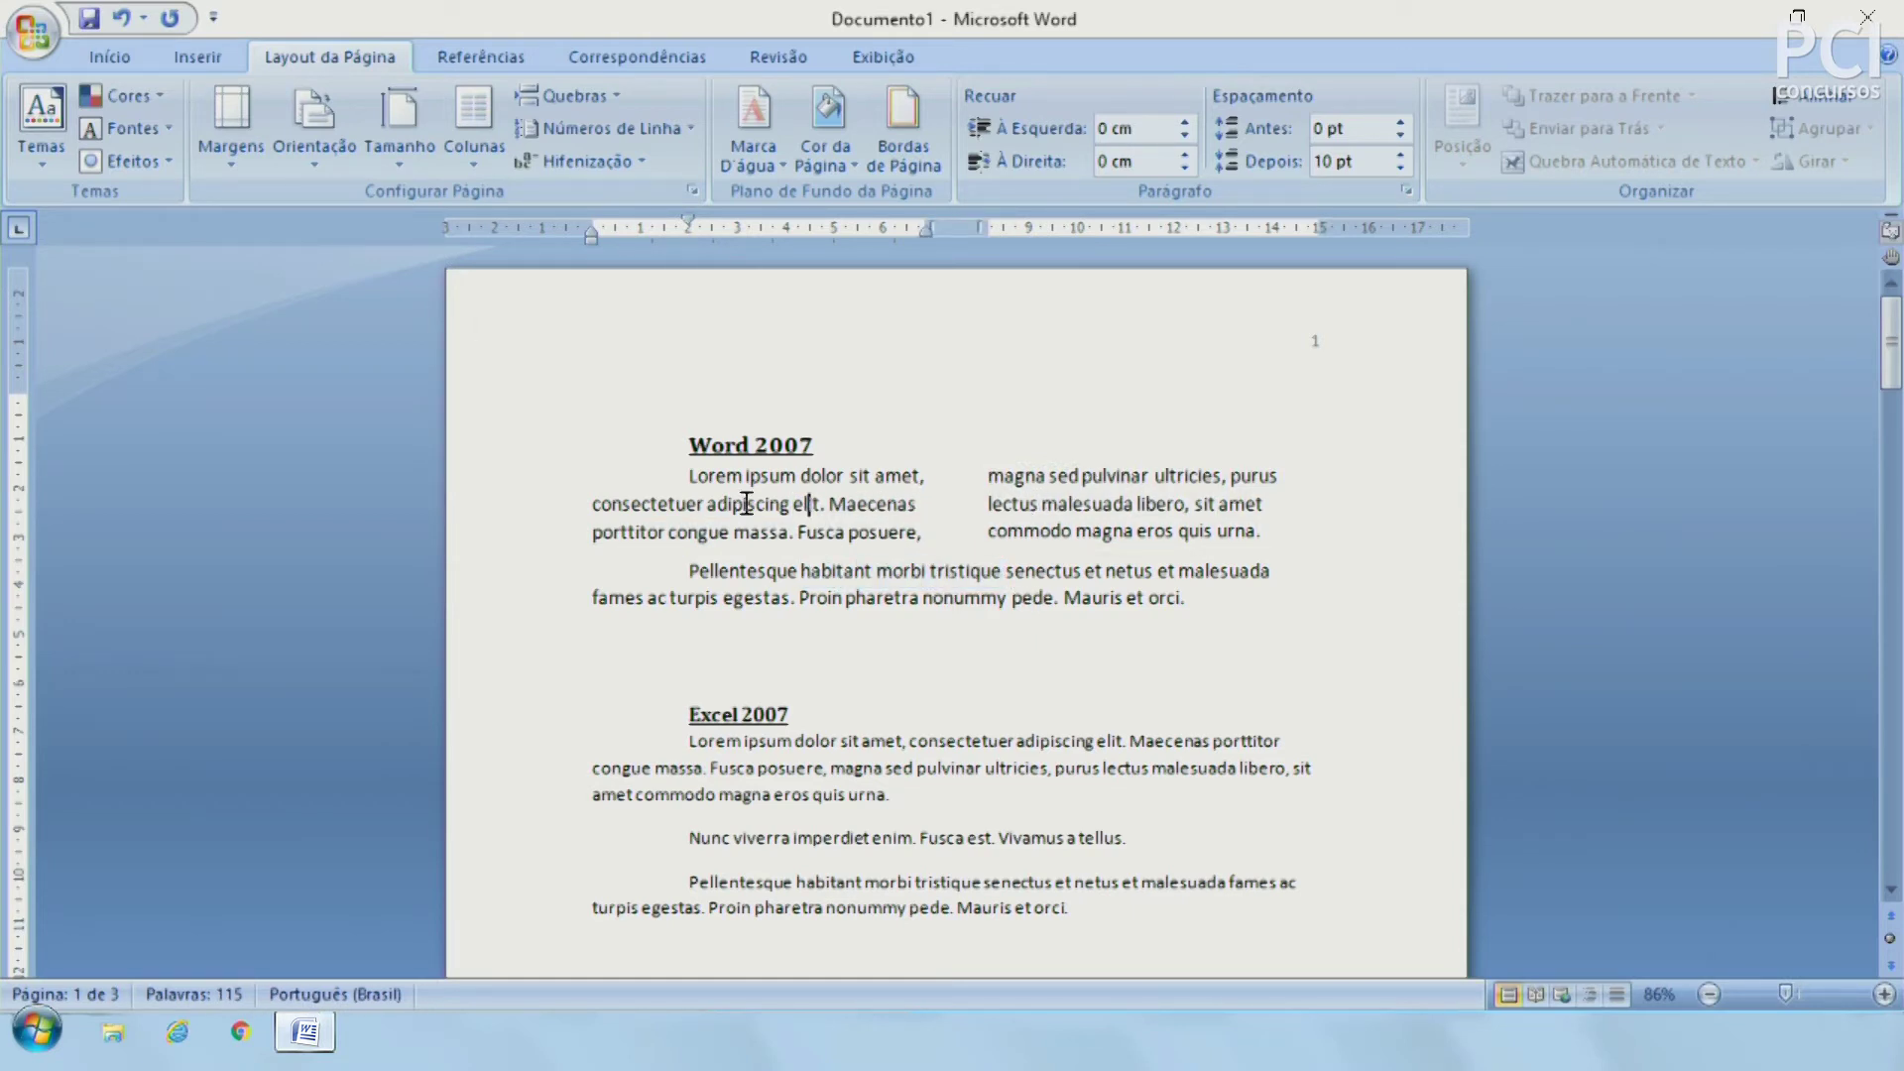
Step: Put the Pellentesque paragraph into two columns, review it, then undo the column changes
left_click(894, 575)
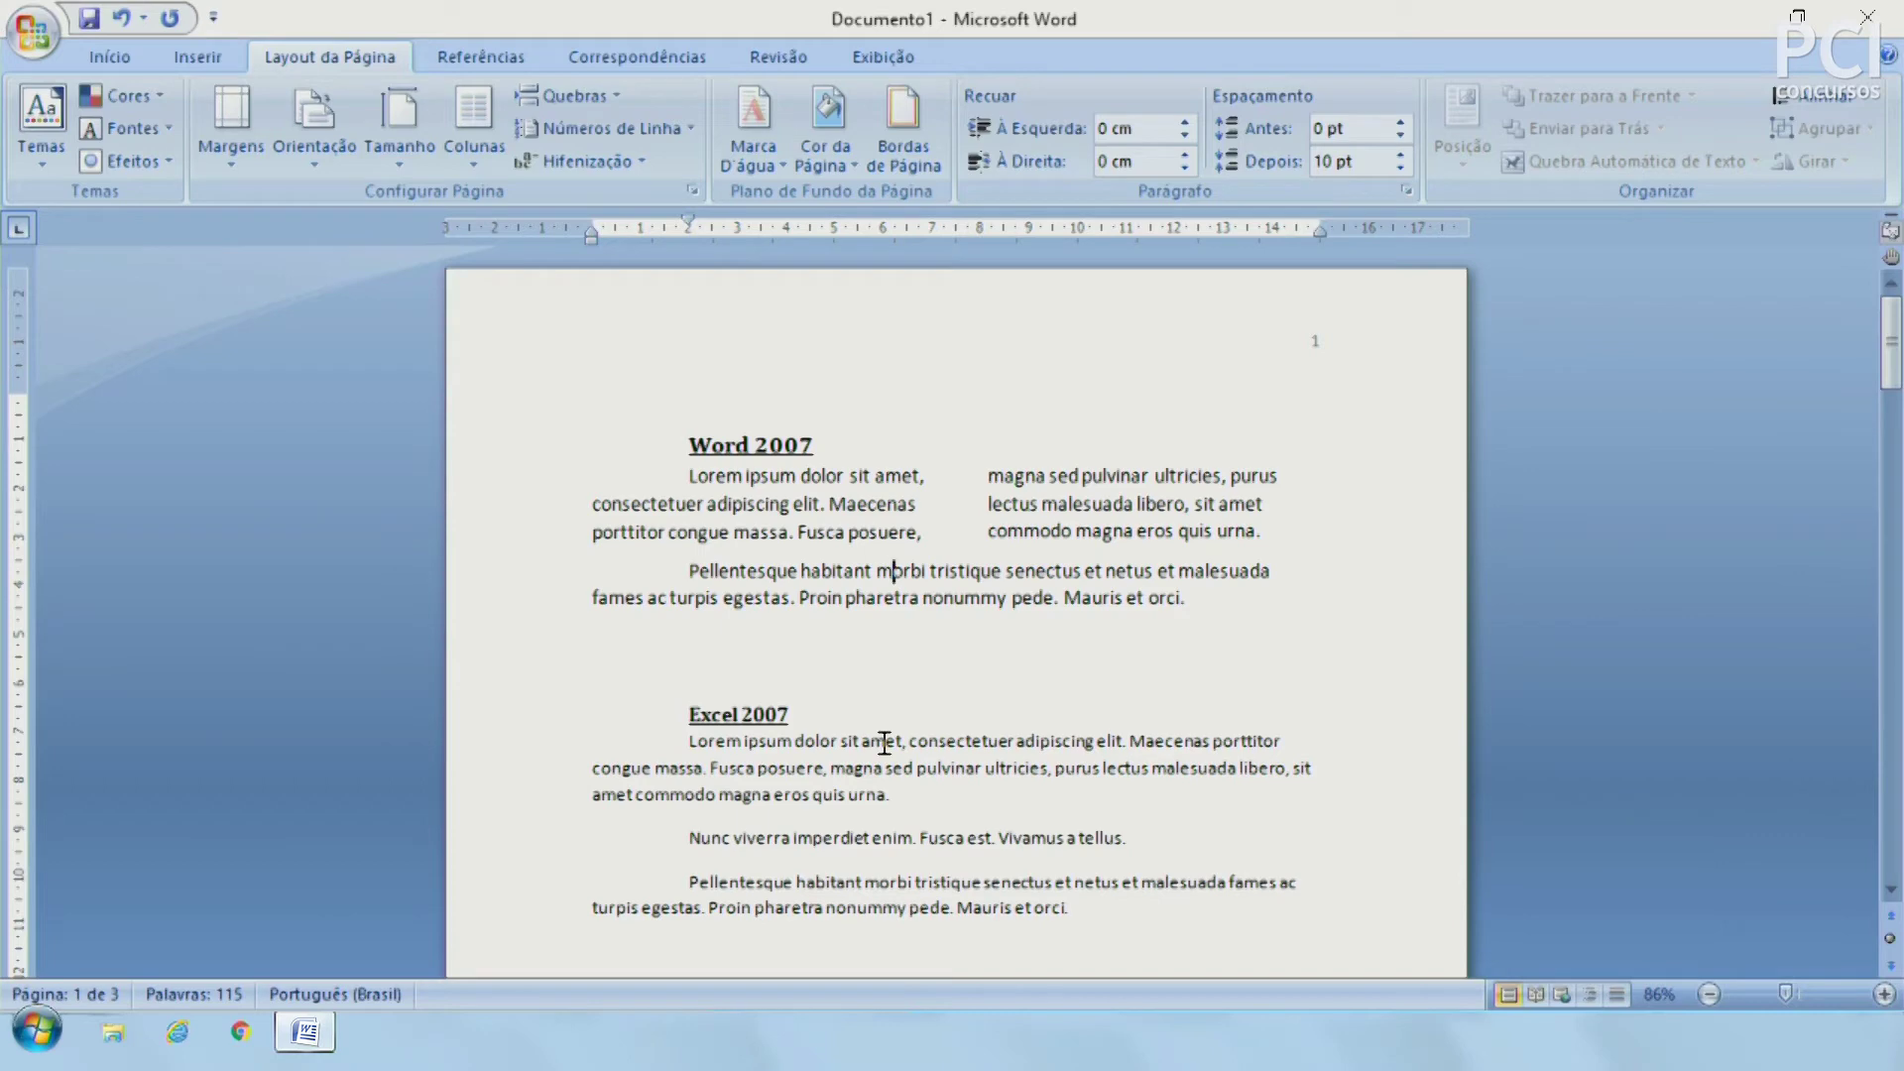
left_click(470, 119)
left_click(508, 269)
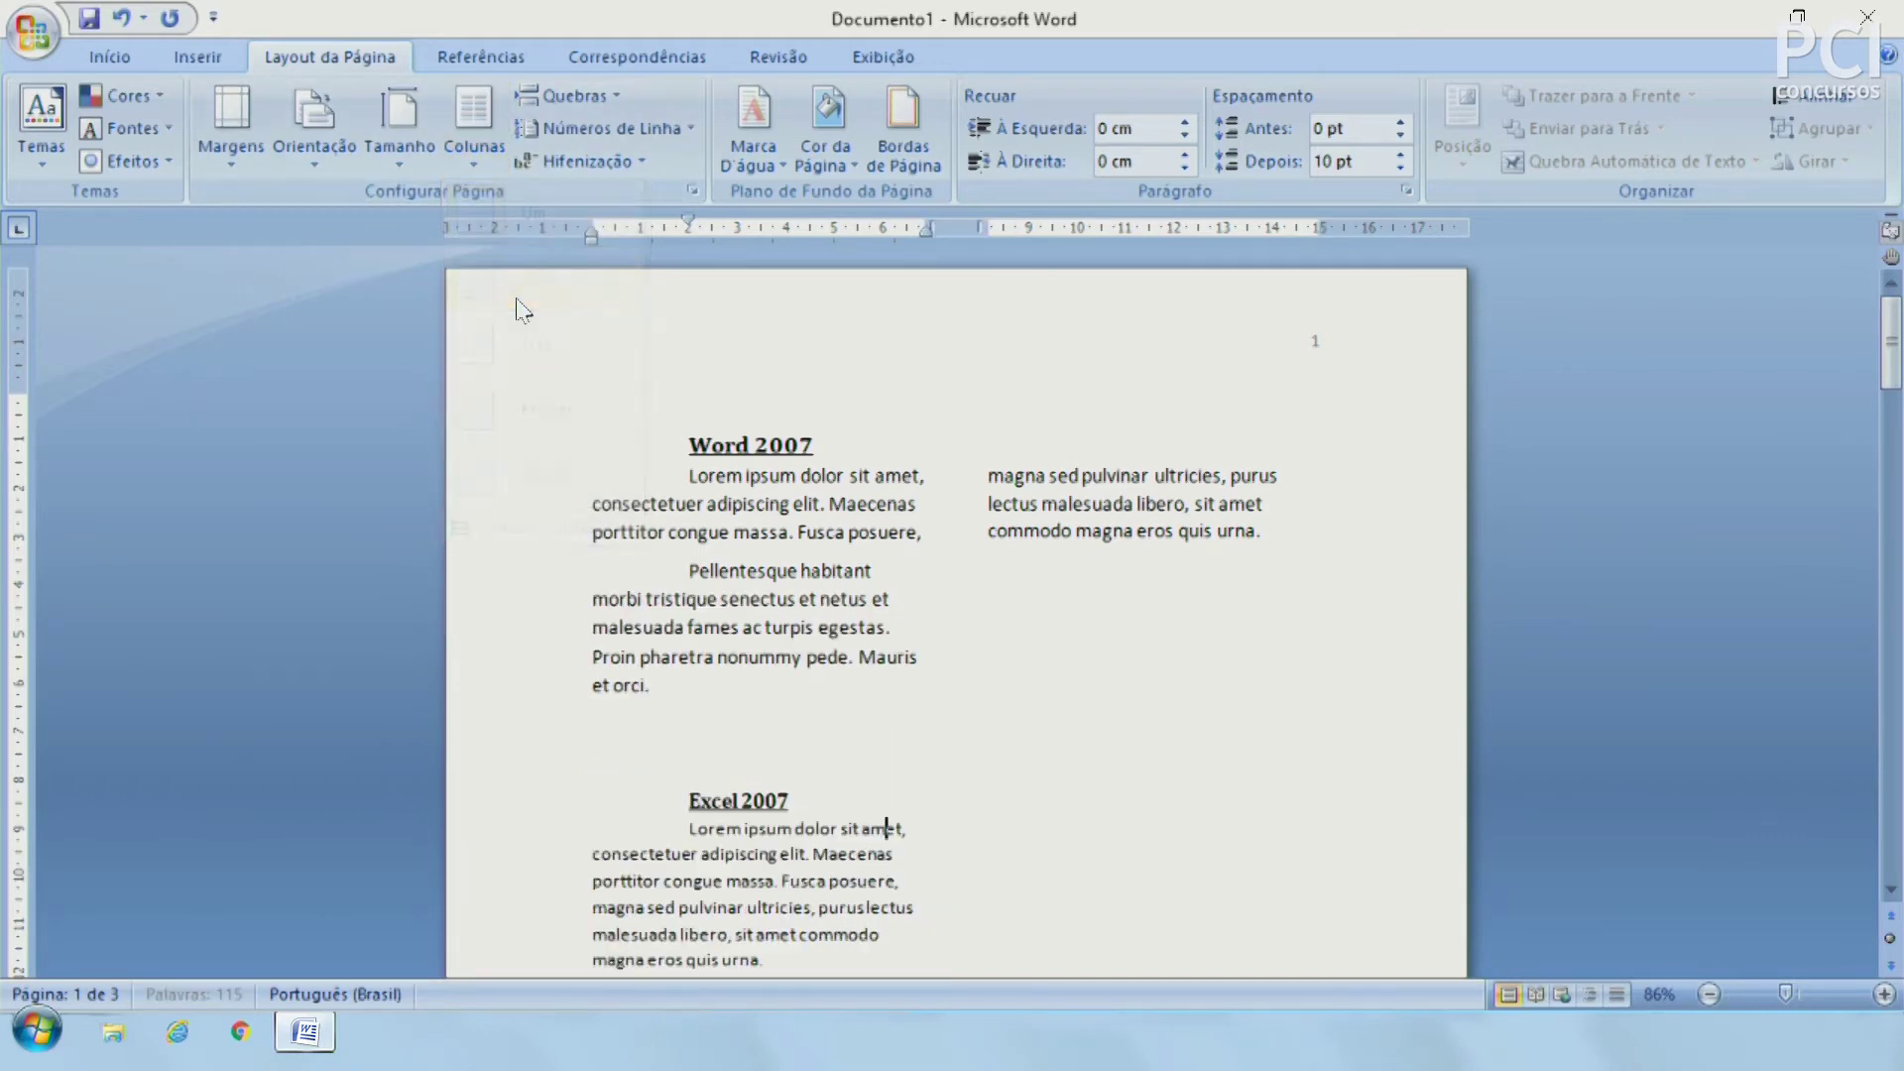
scroll(923, 627, "down", 4)
scroll(843, 684, "up", 4)
scroll(784, 734, "down", 4)
scroll(853, 561, "up", 5)
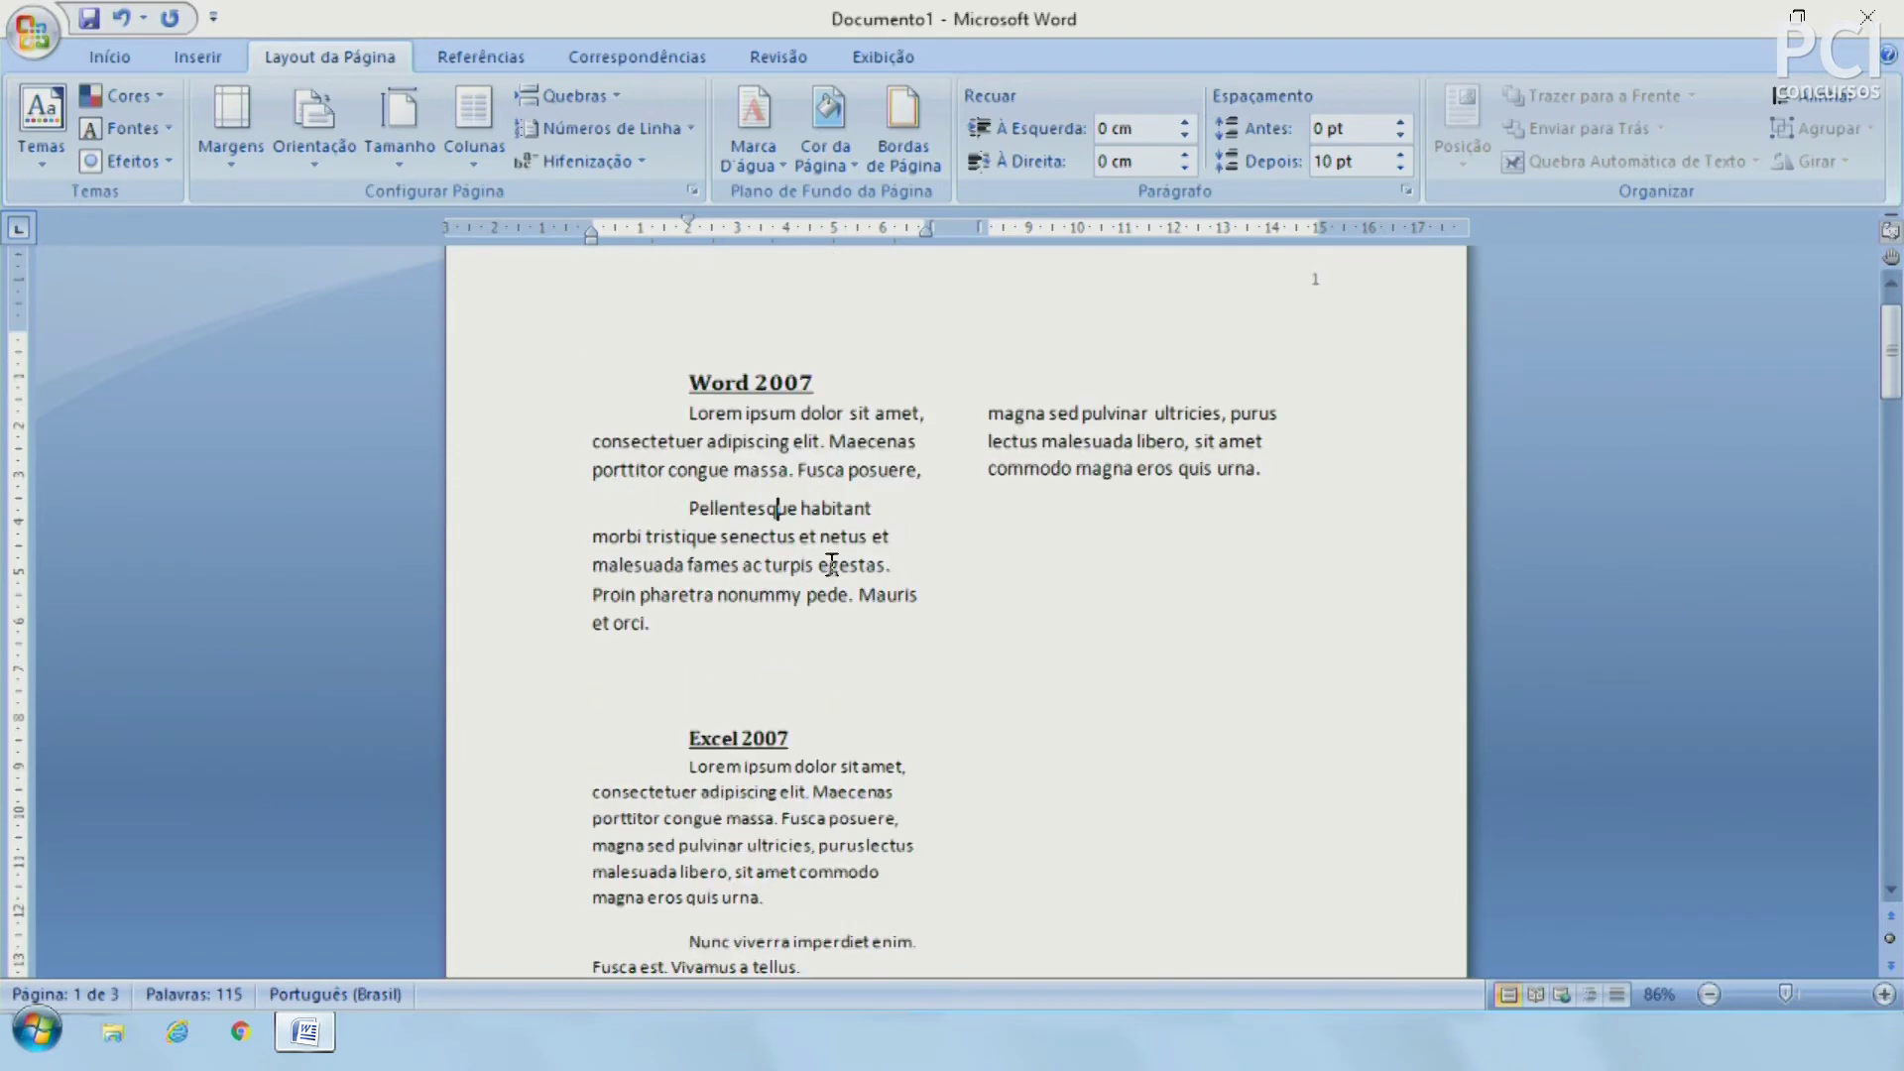
scroll(753, 754, "up", 1)
scroll(763, 774, "down", 1)
scroll(775, 791, "down", 1)
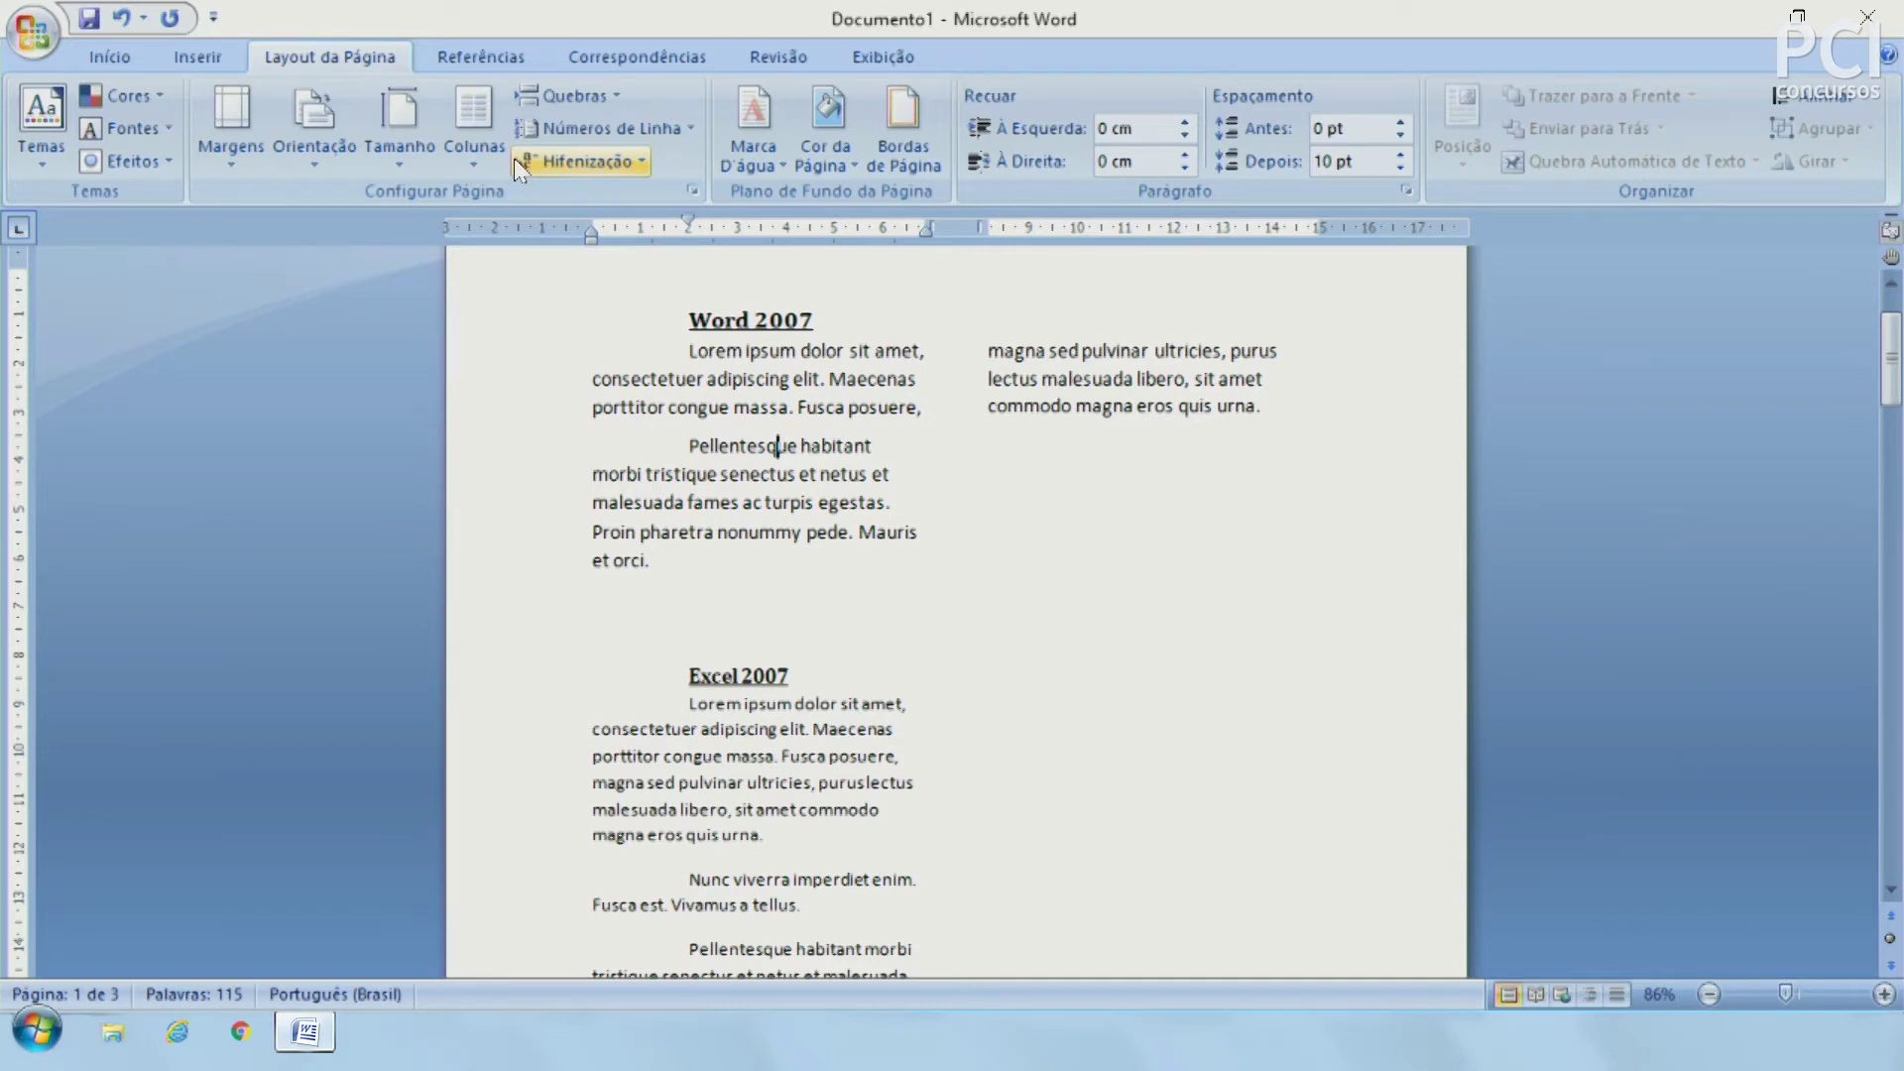
key("ctrl+z")
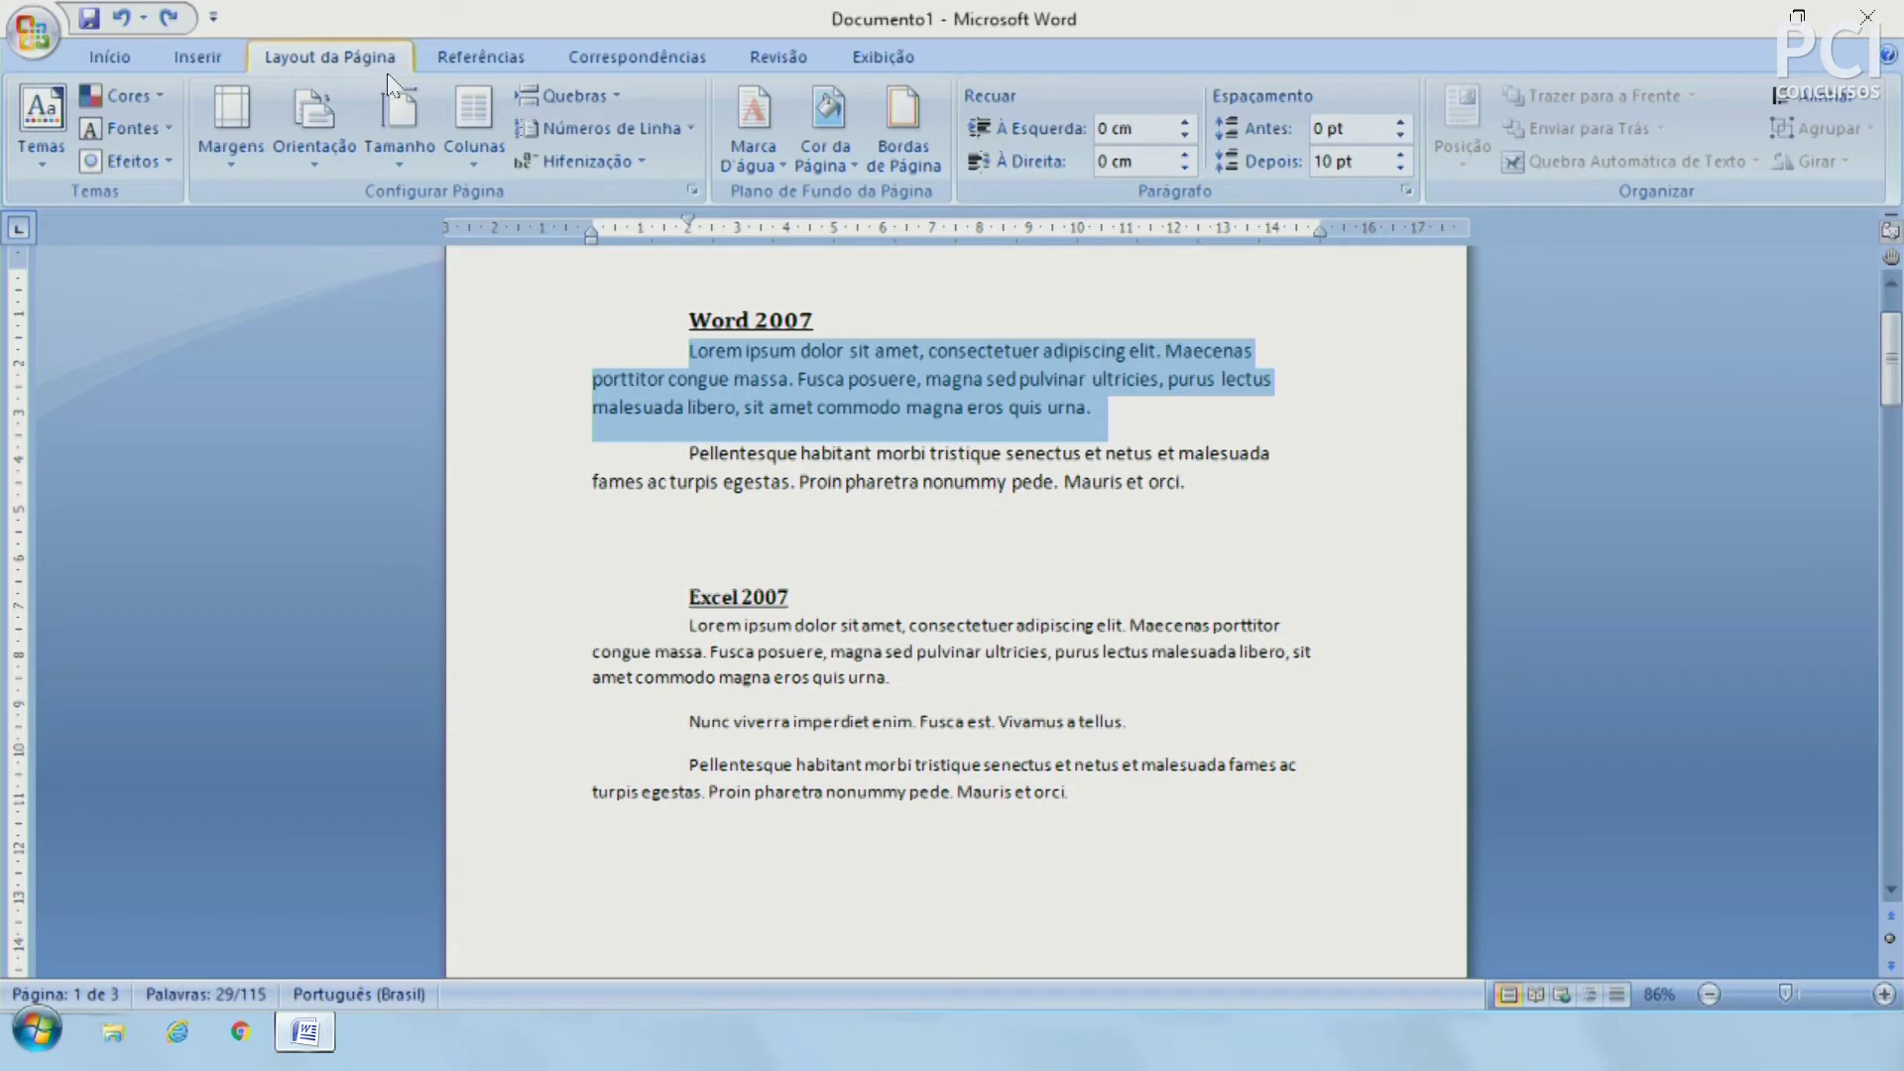
left_click(568, 95)
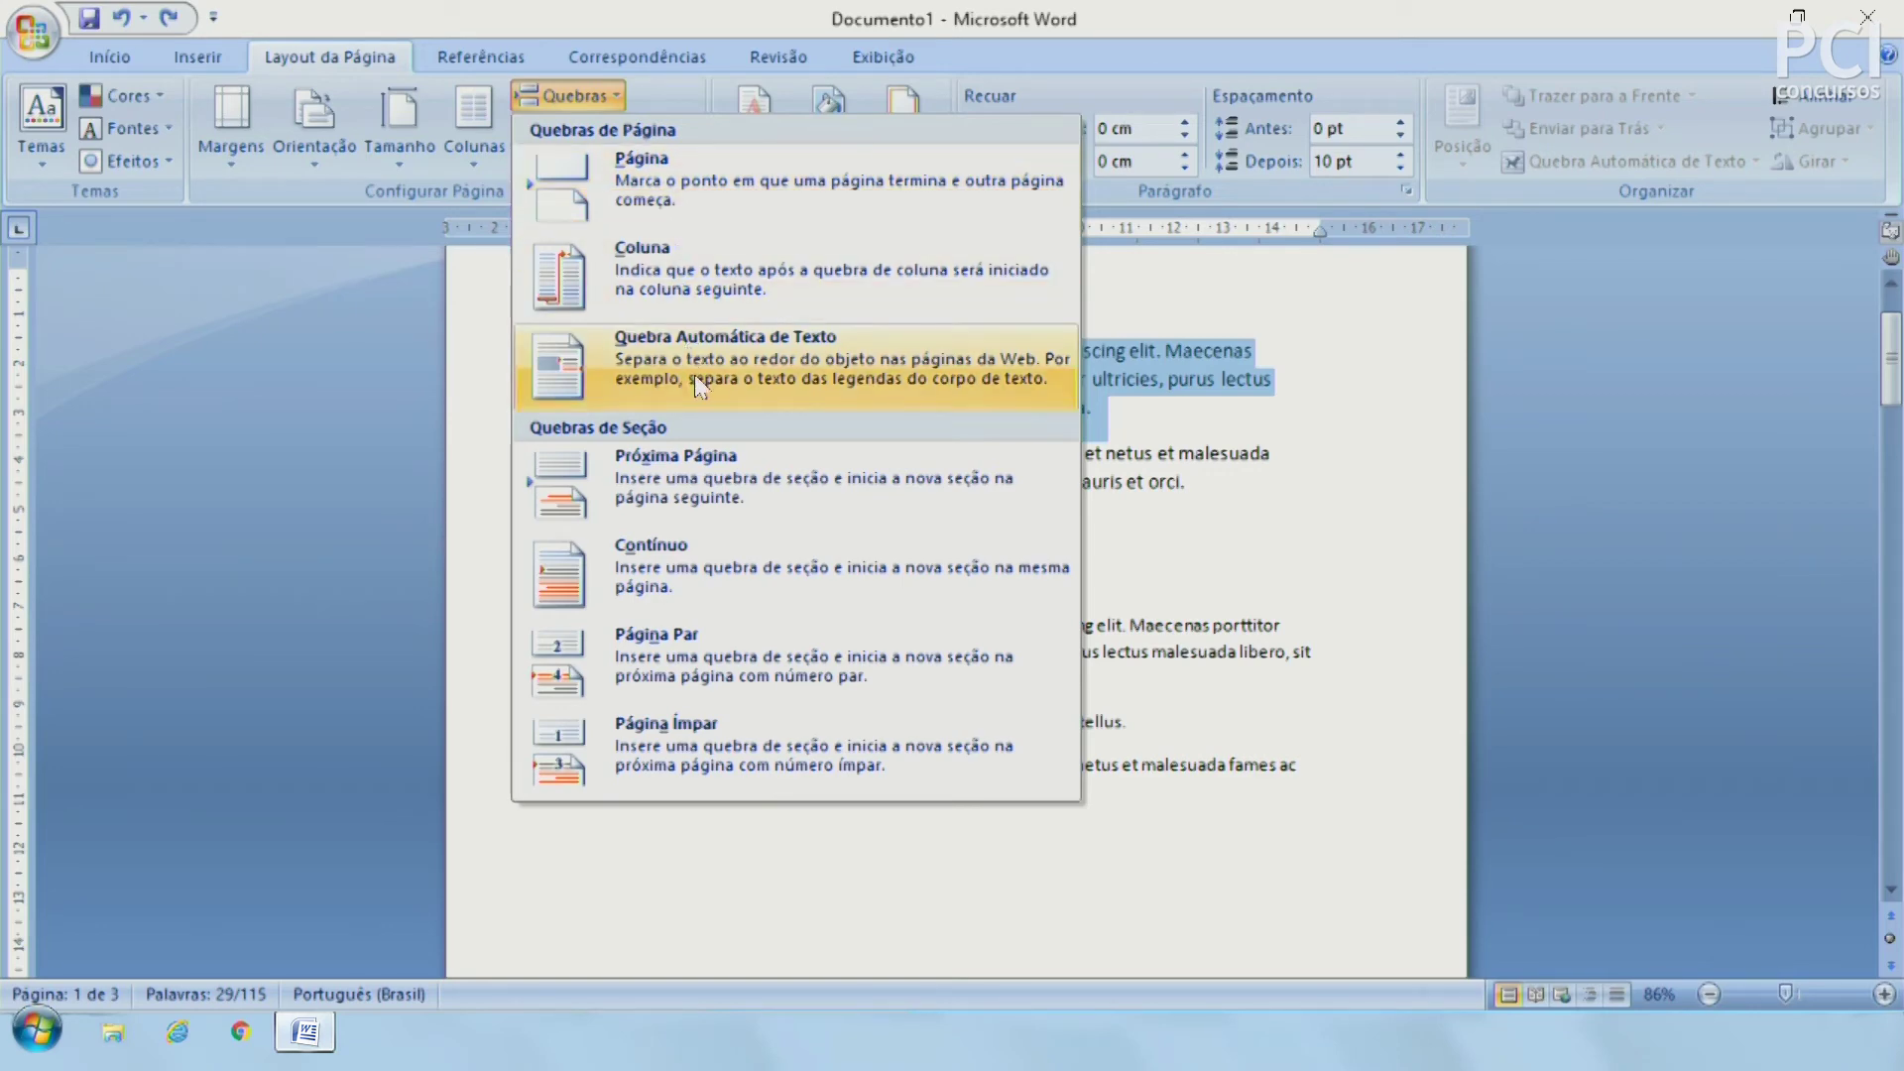
left_click(857, 899)
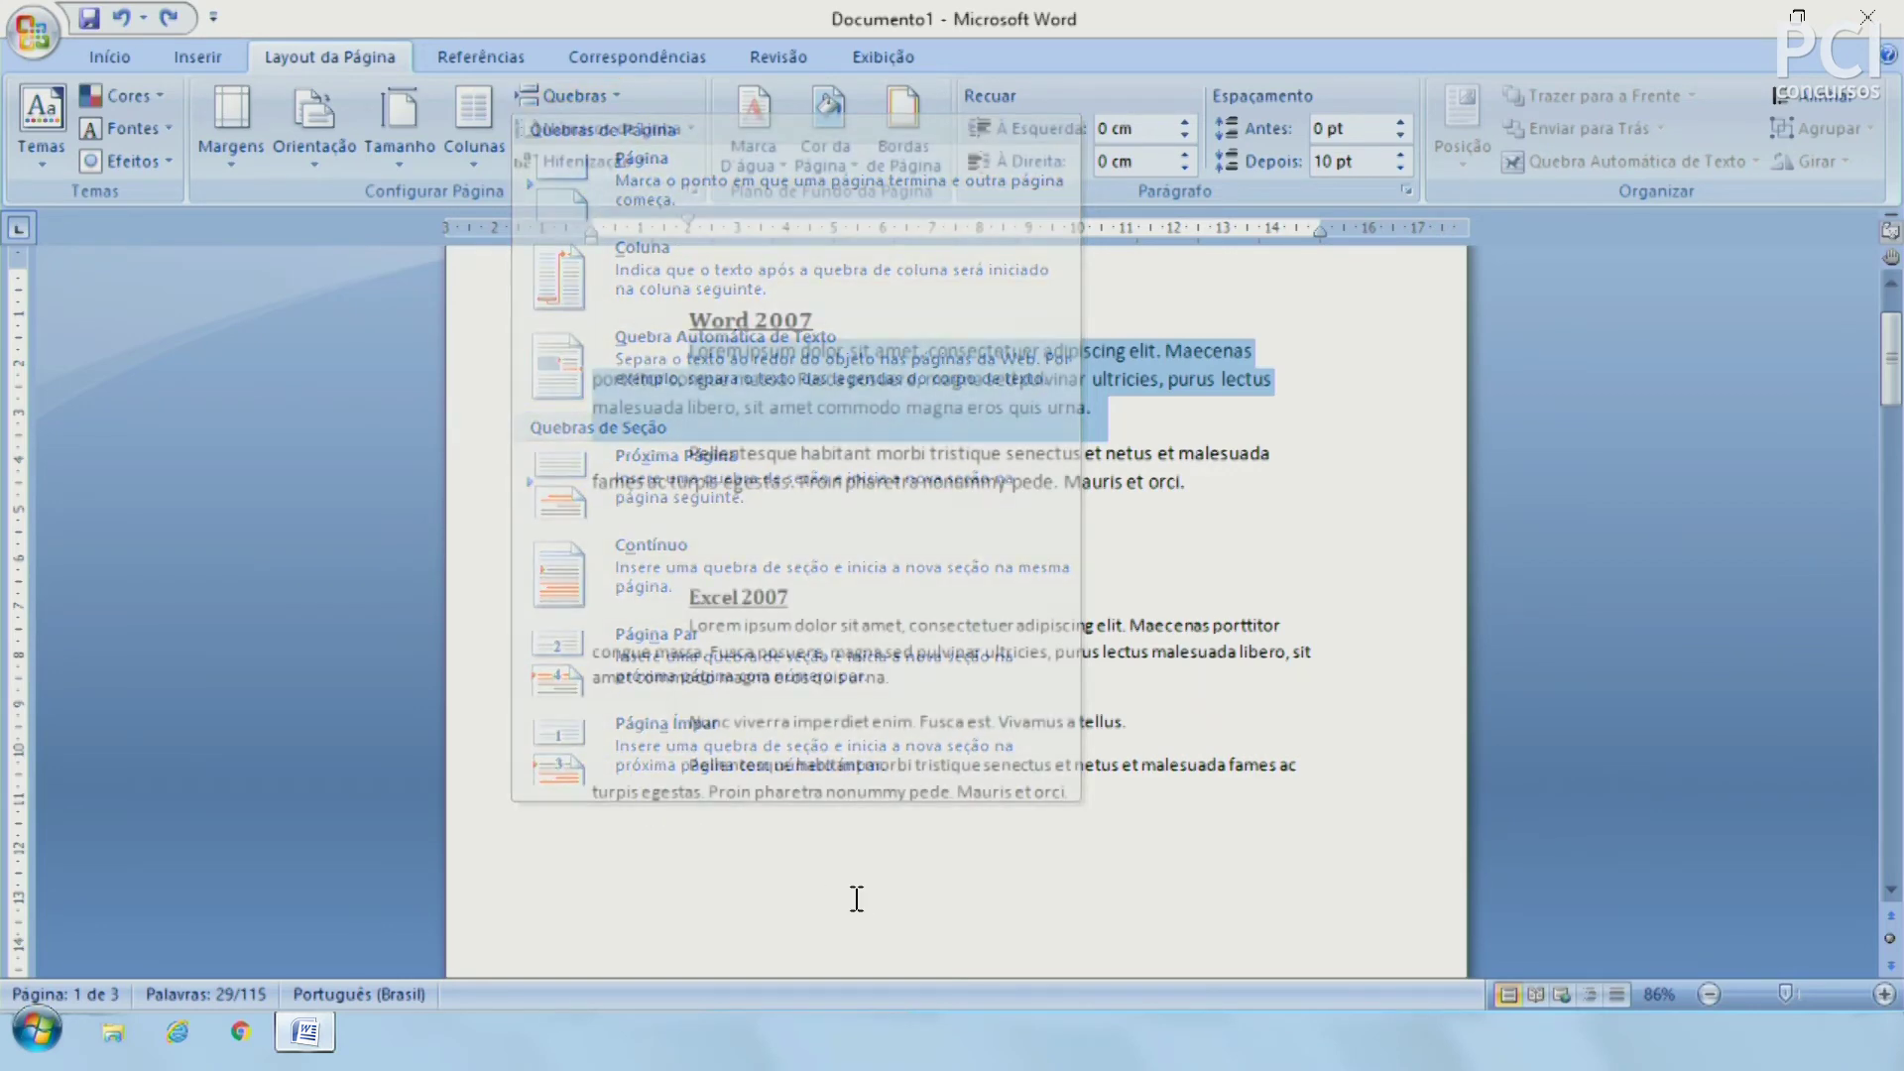
left_click(937, 454)
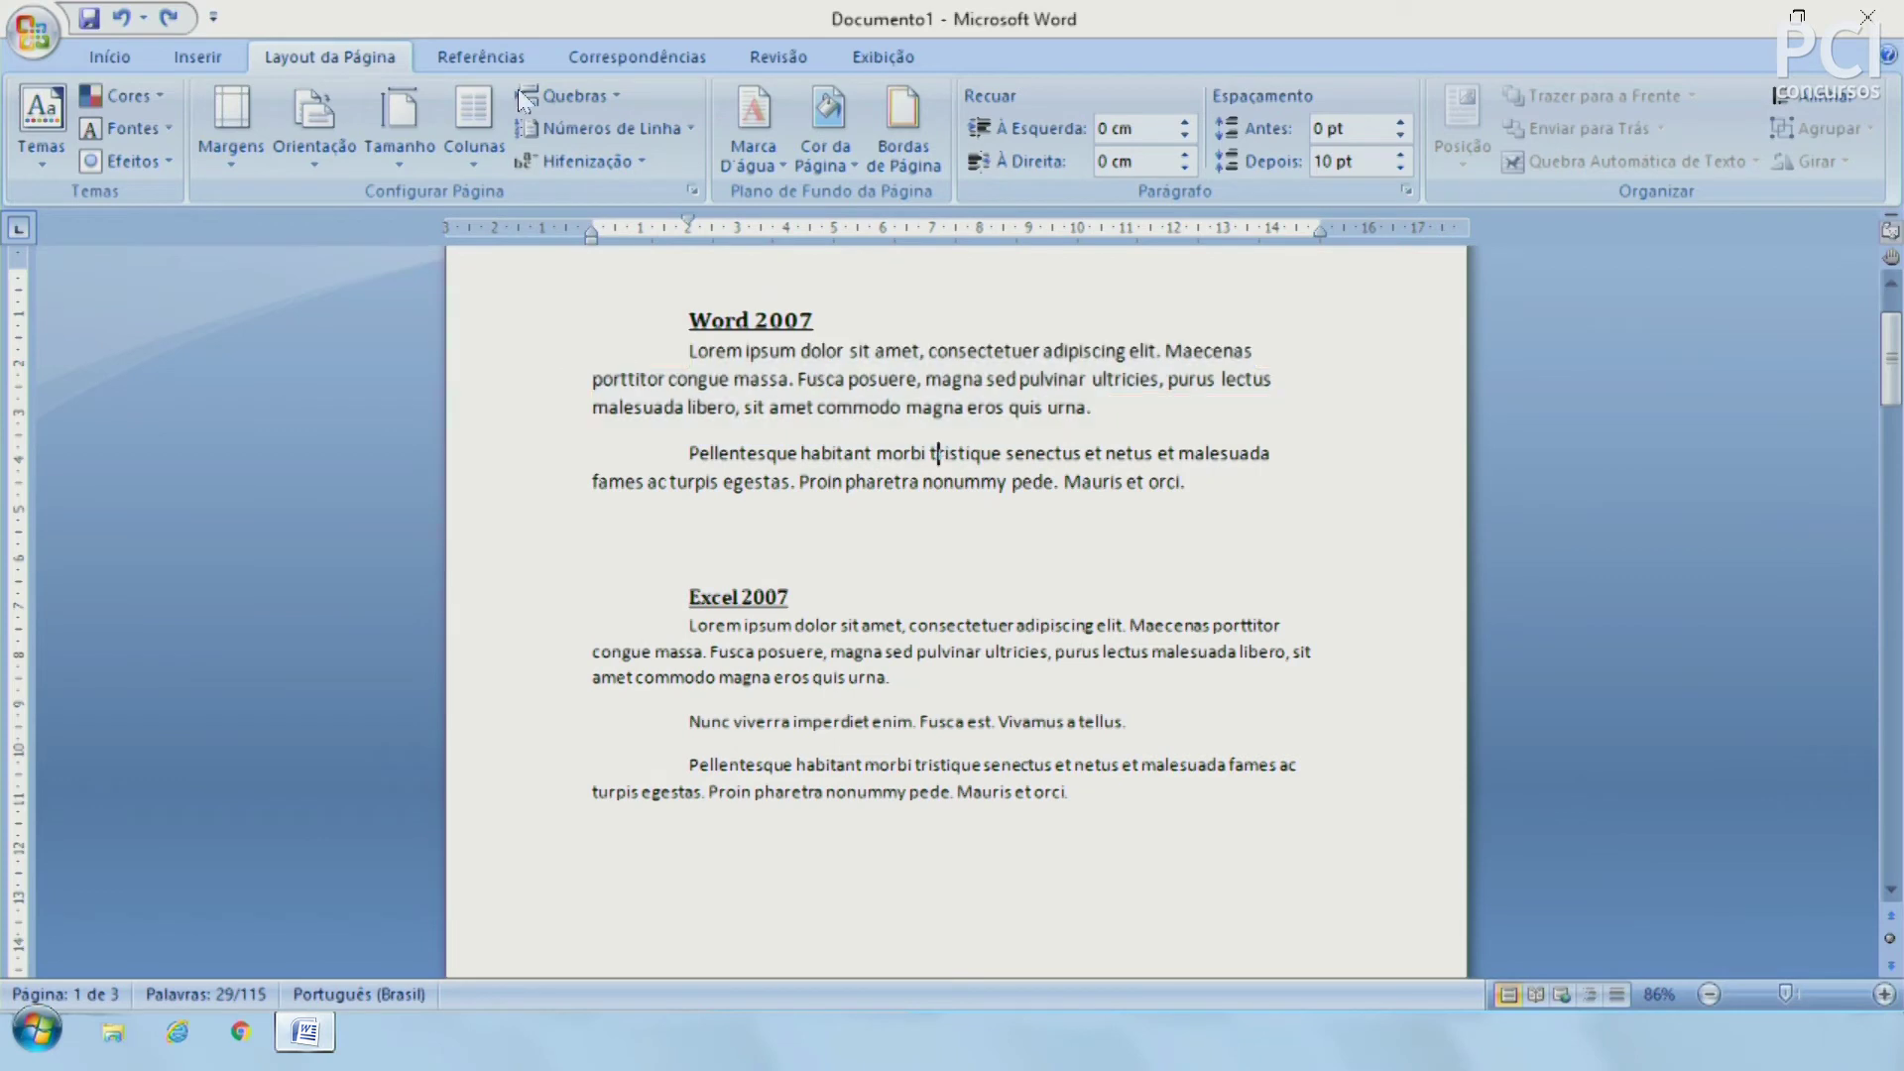
left_click(599, 129)
left_click(599, 129)
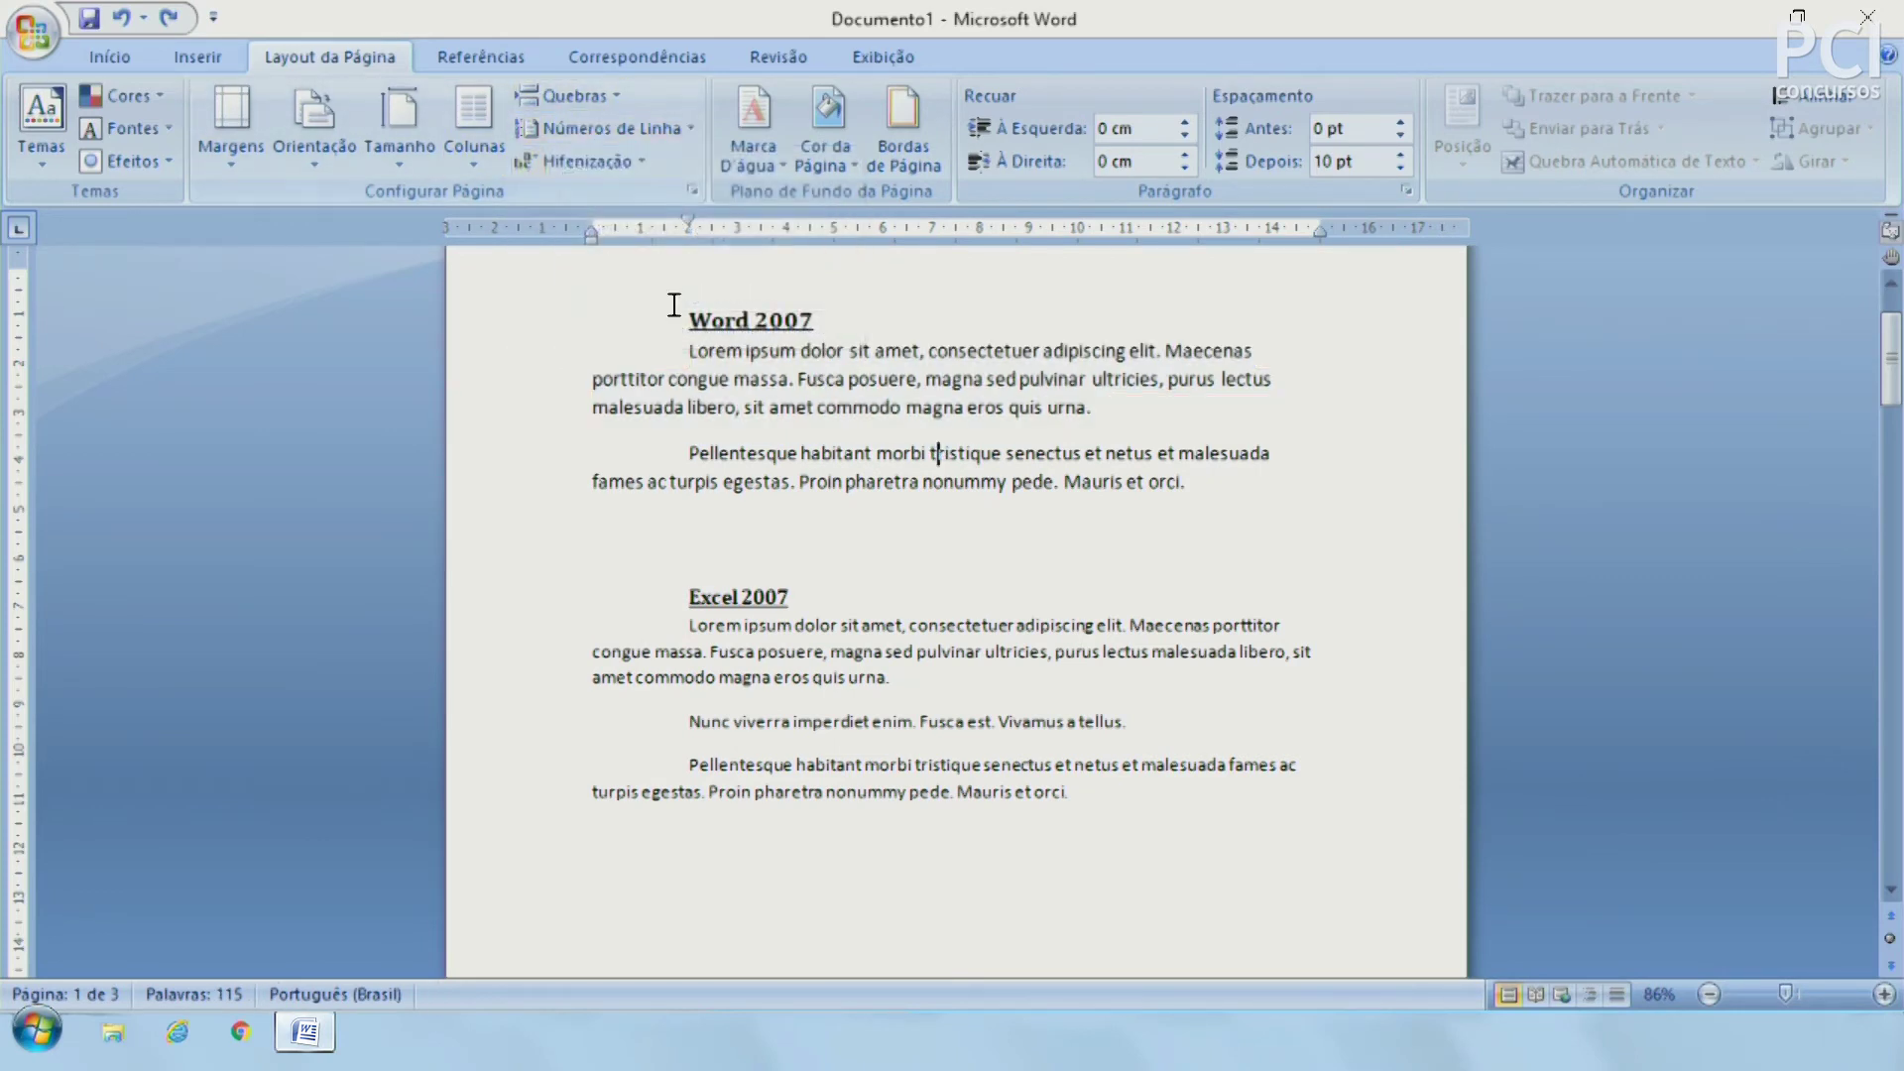
mouse_move(658, 351)
left_mouse_down()
mouse_move(1075, 664)
mouse_move(1211, 858)
mouse_move(1212, 819)
left_mouse_up()
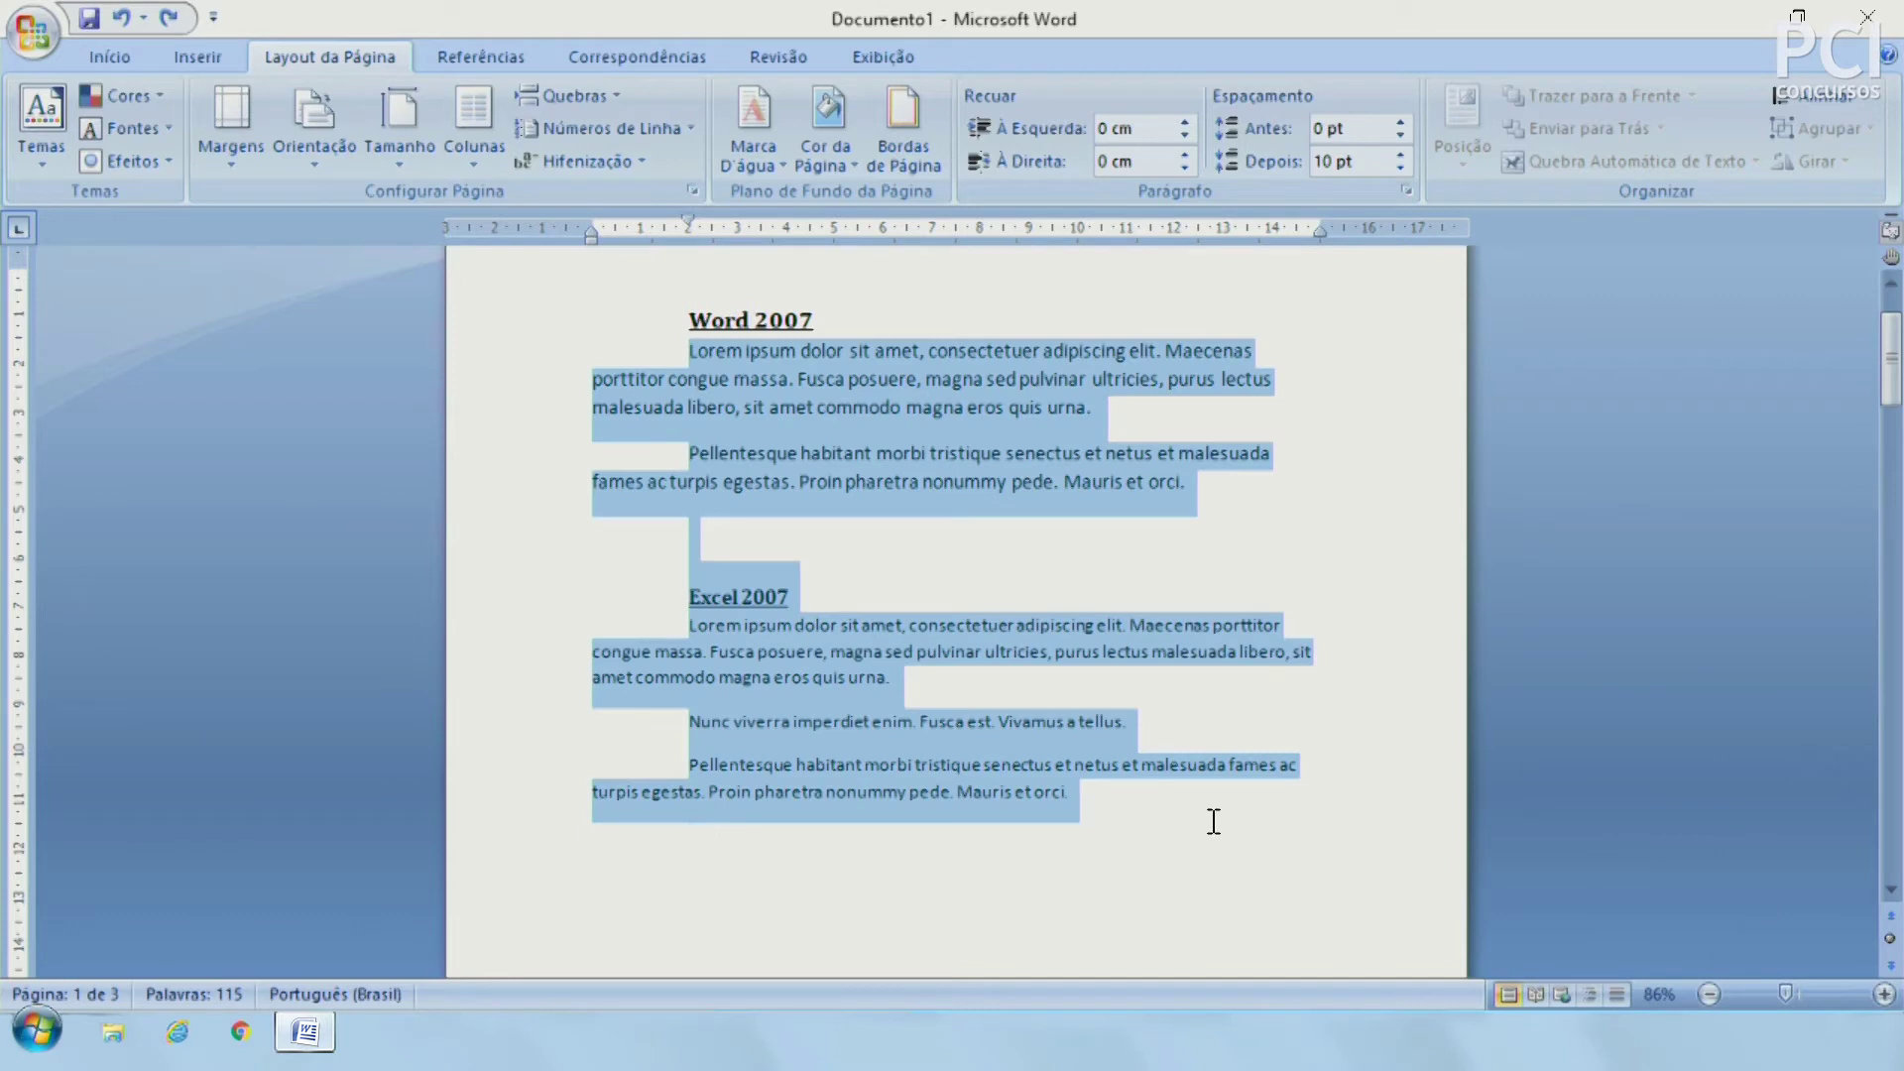
left_click(578, 129)
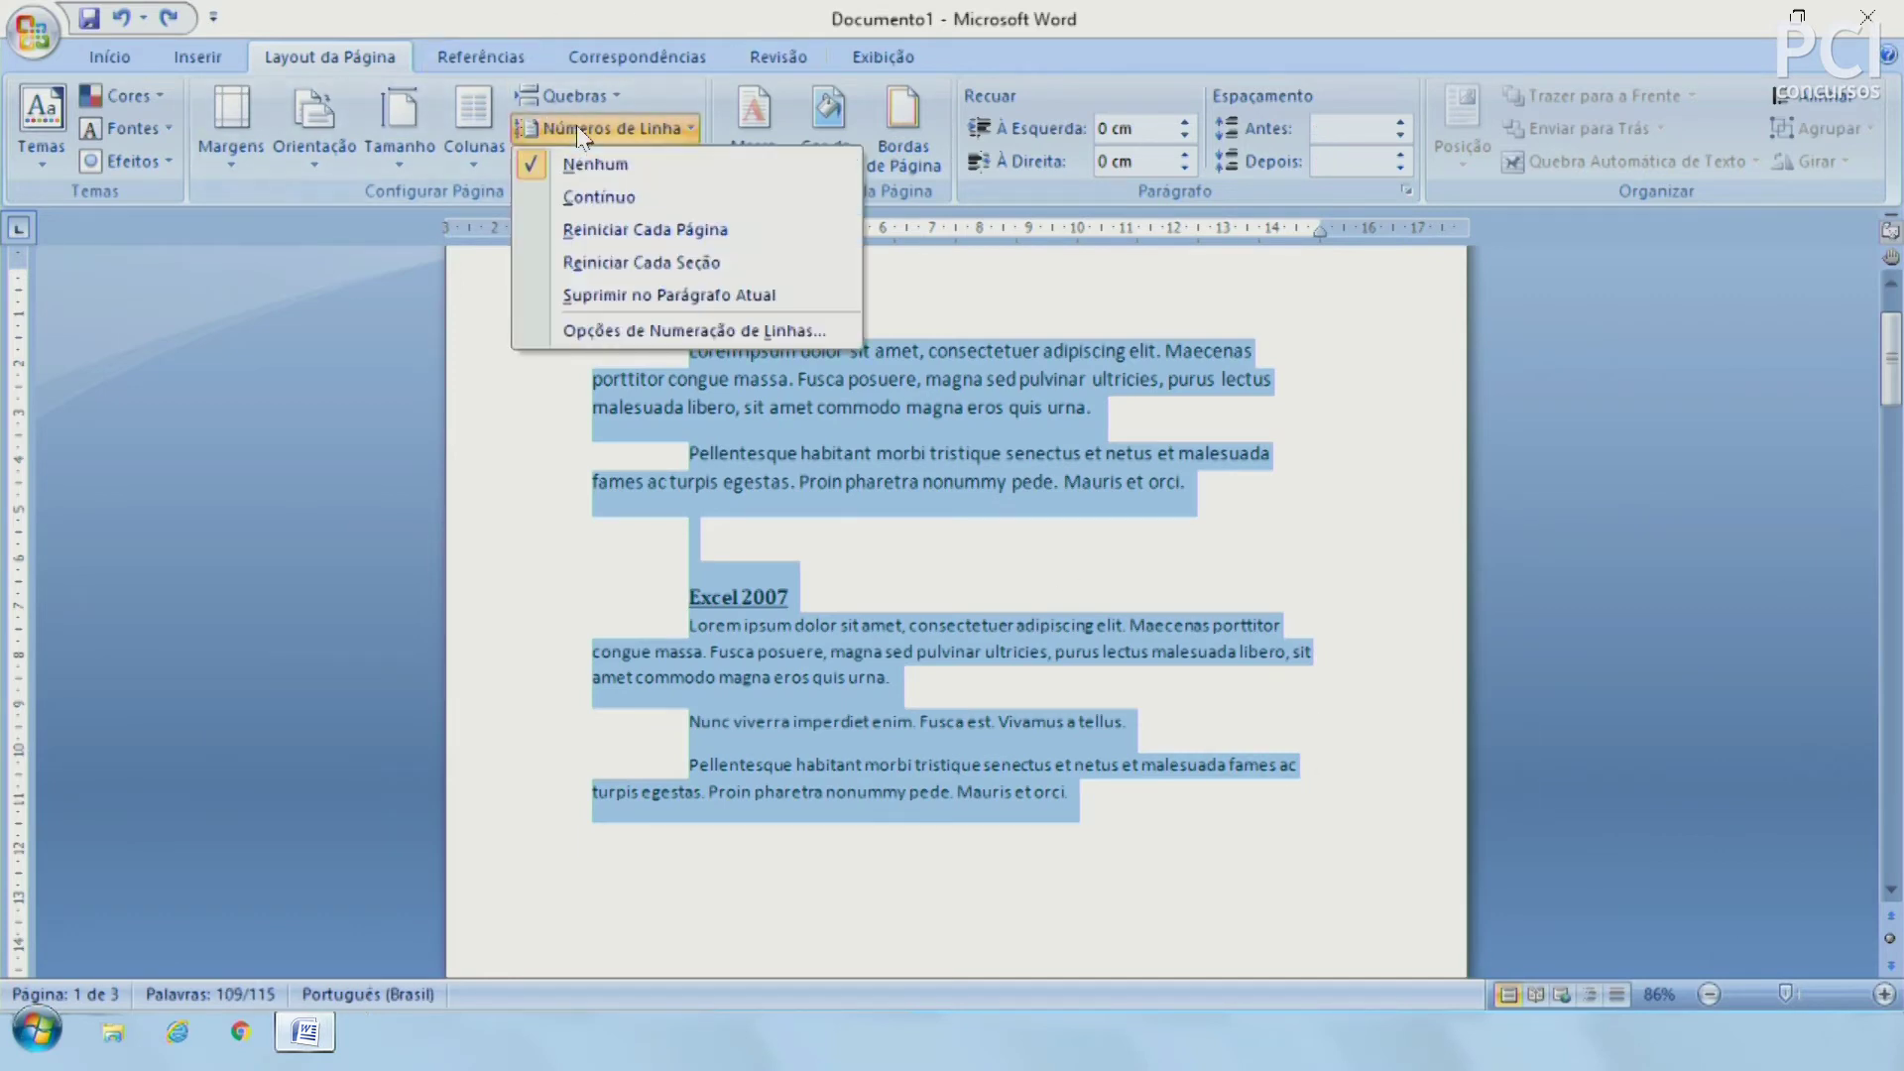
left_click(599, 196)
left_click(743, 468)
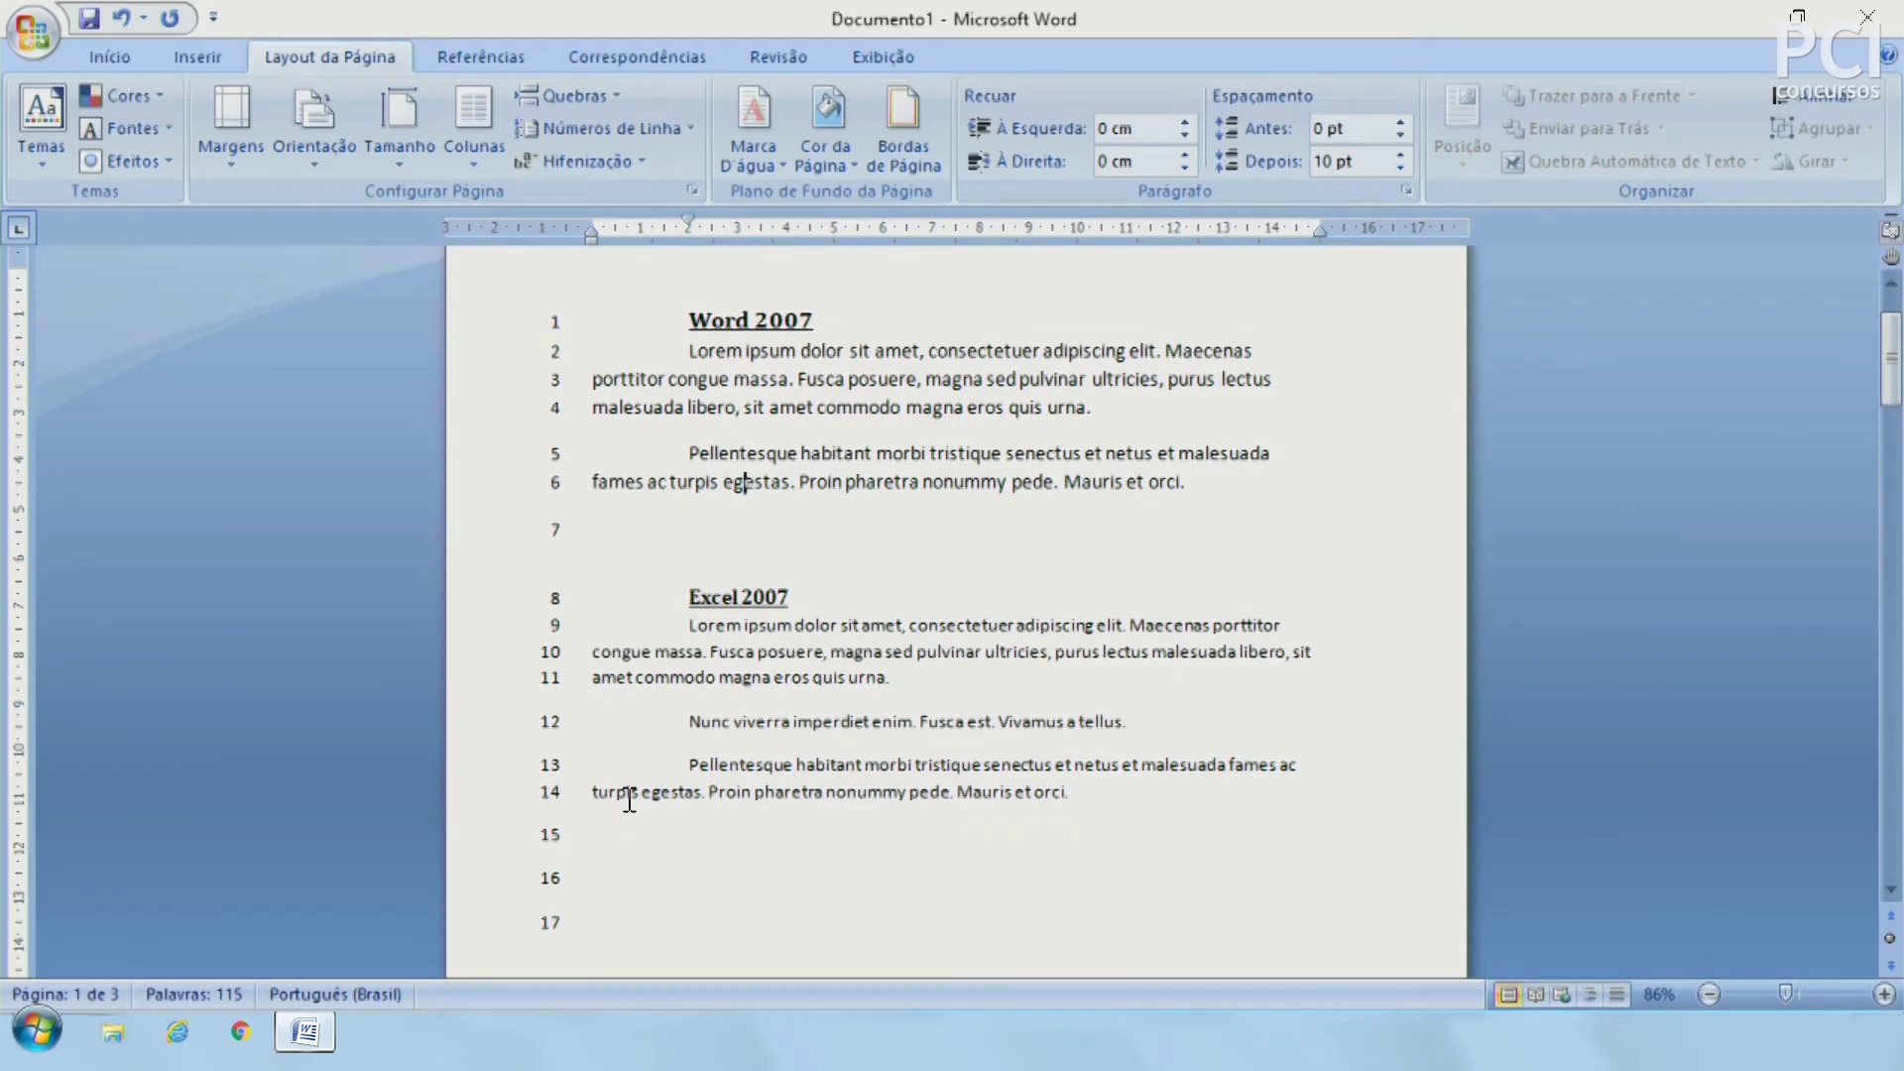
scroll(625, 808, "down", 2)
scroll(629, 799, "up", 2)
key("ctrl+a")
left_click(598, 129)
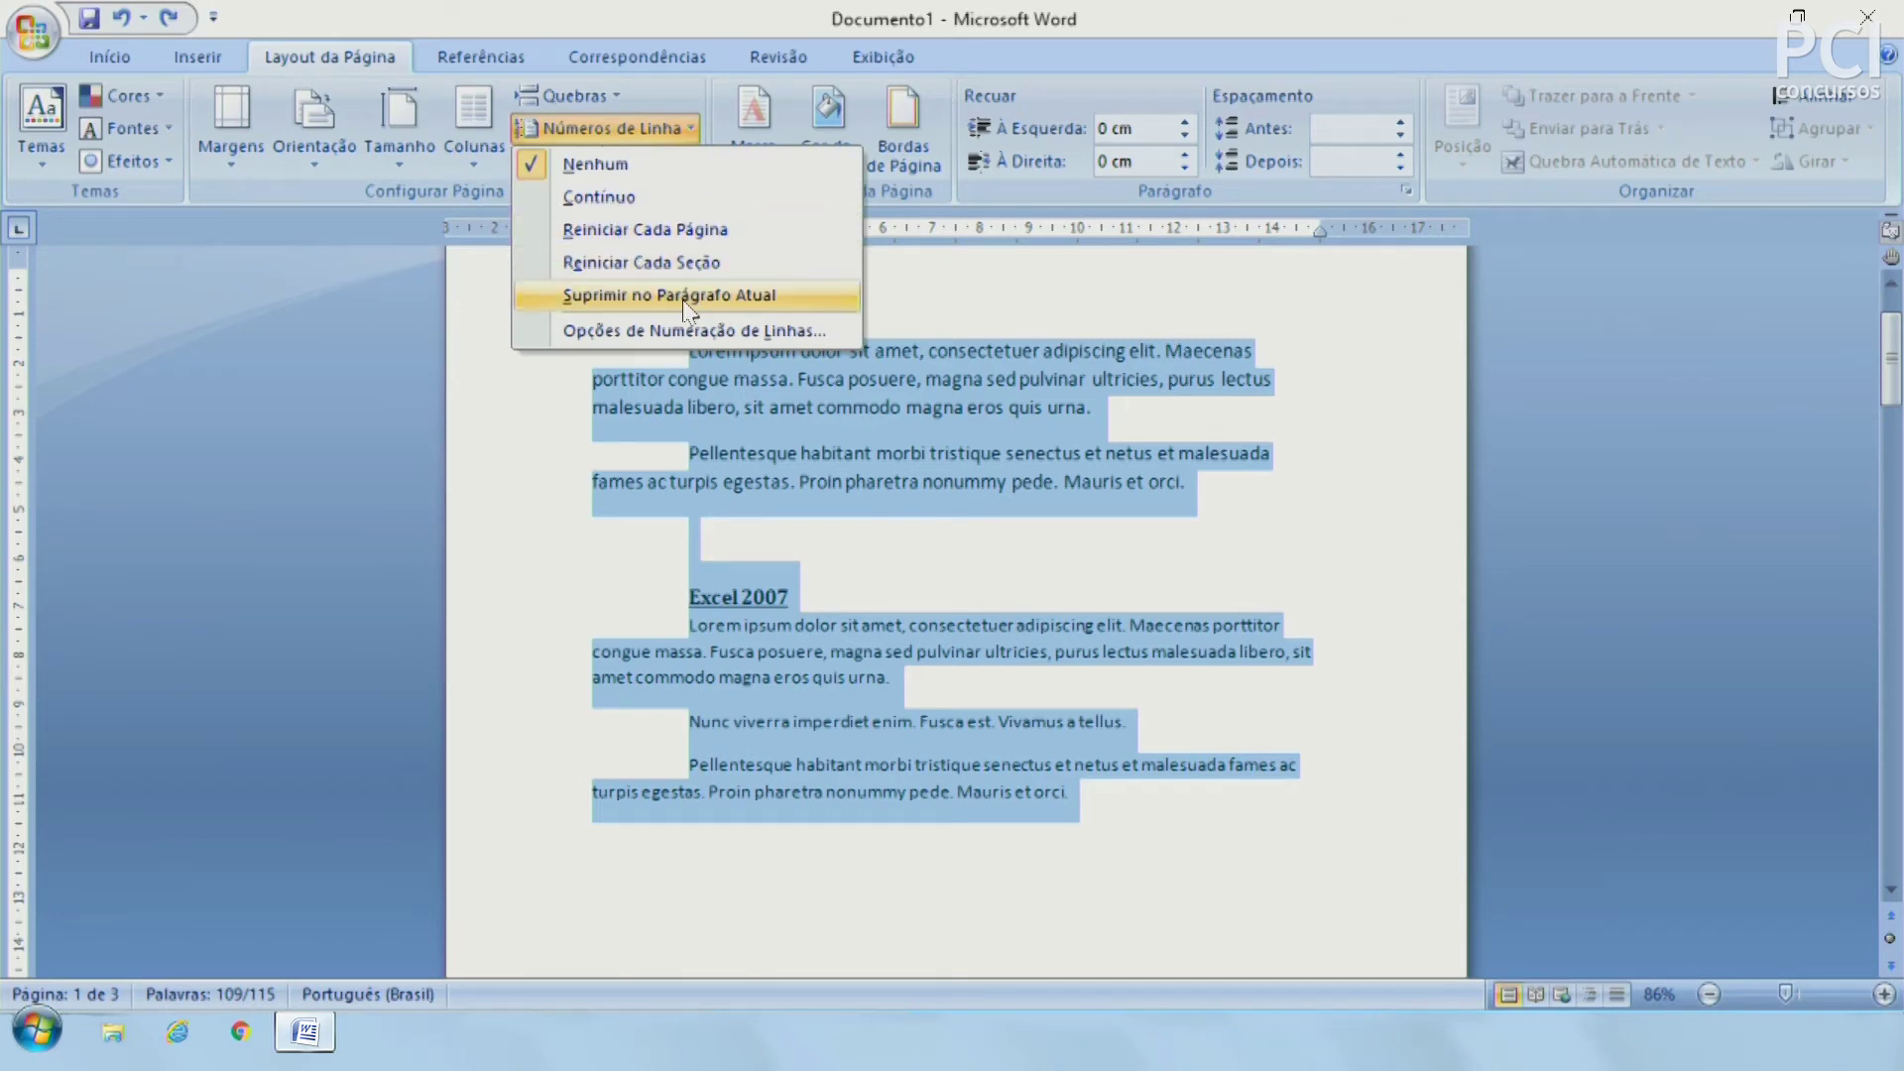
left_click(894, 649)
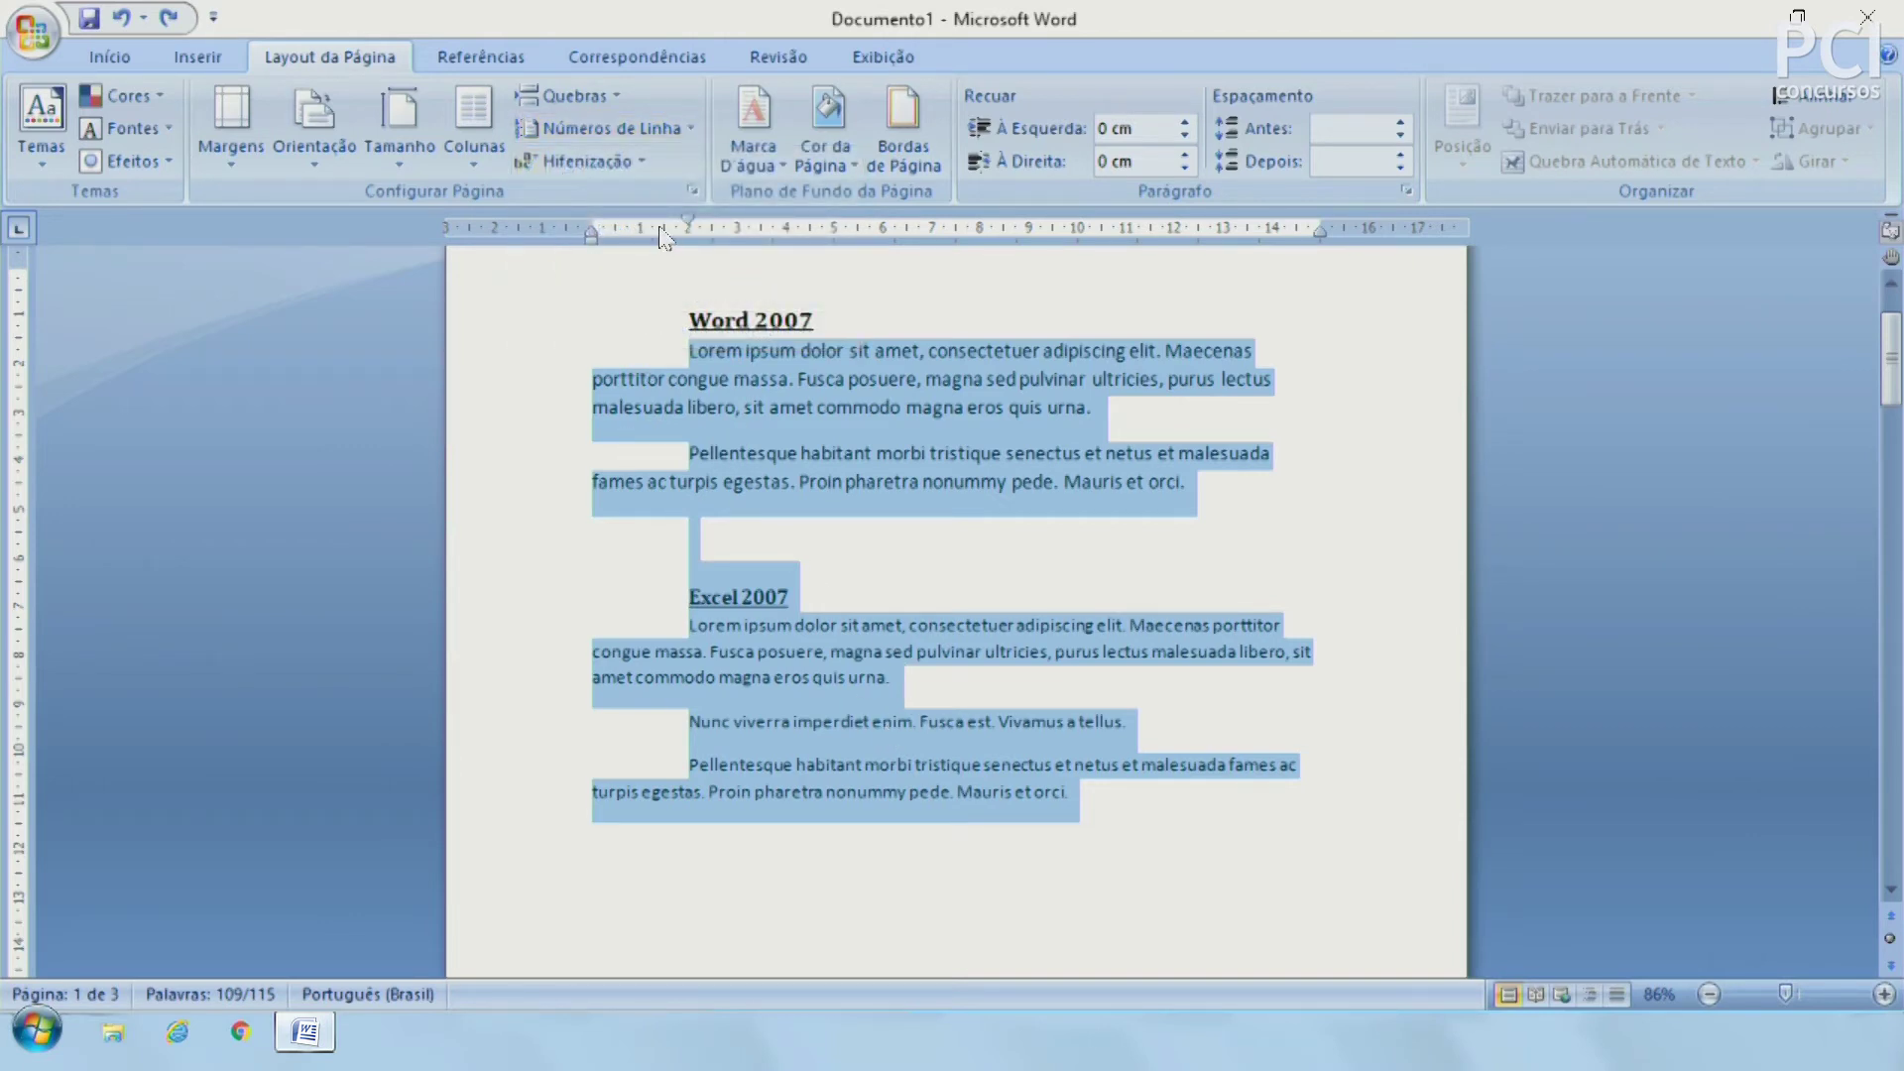
Step: Justify the selected body text
left_click(623, 162)
key("Escape")
left_click(135, 58)
left_click(763, 149)
left_click(969, 352)
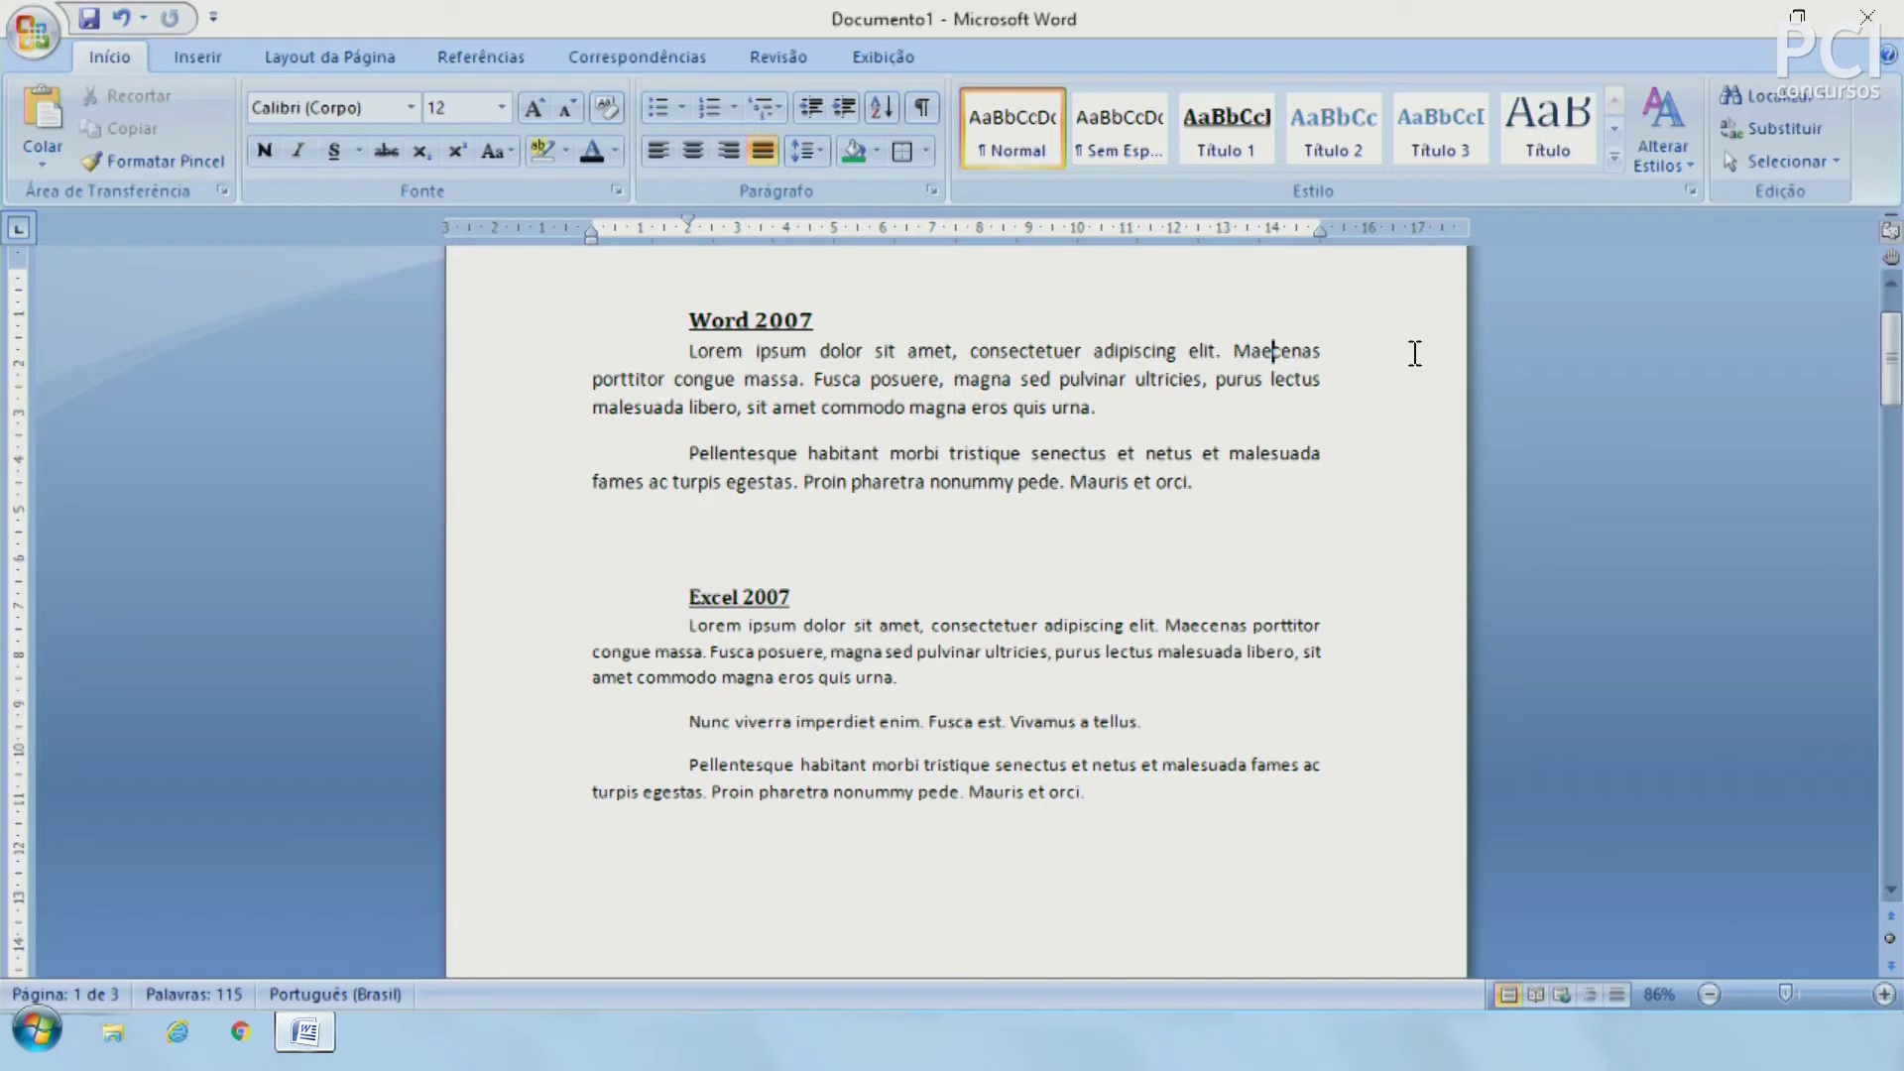
Step: Try a manual hyphen break inside 'Maecenas', then undo it to restore the word
left_click(1269, 351)
type("-")
key("Return")
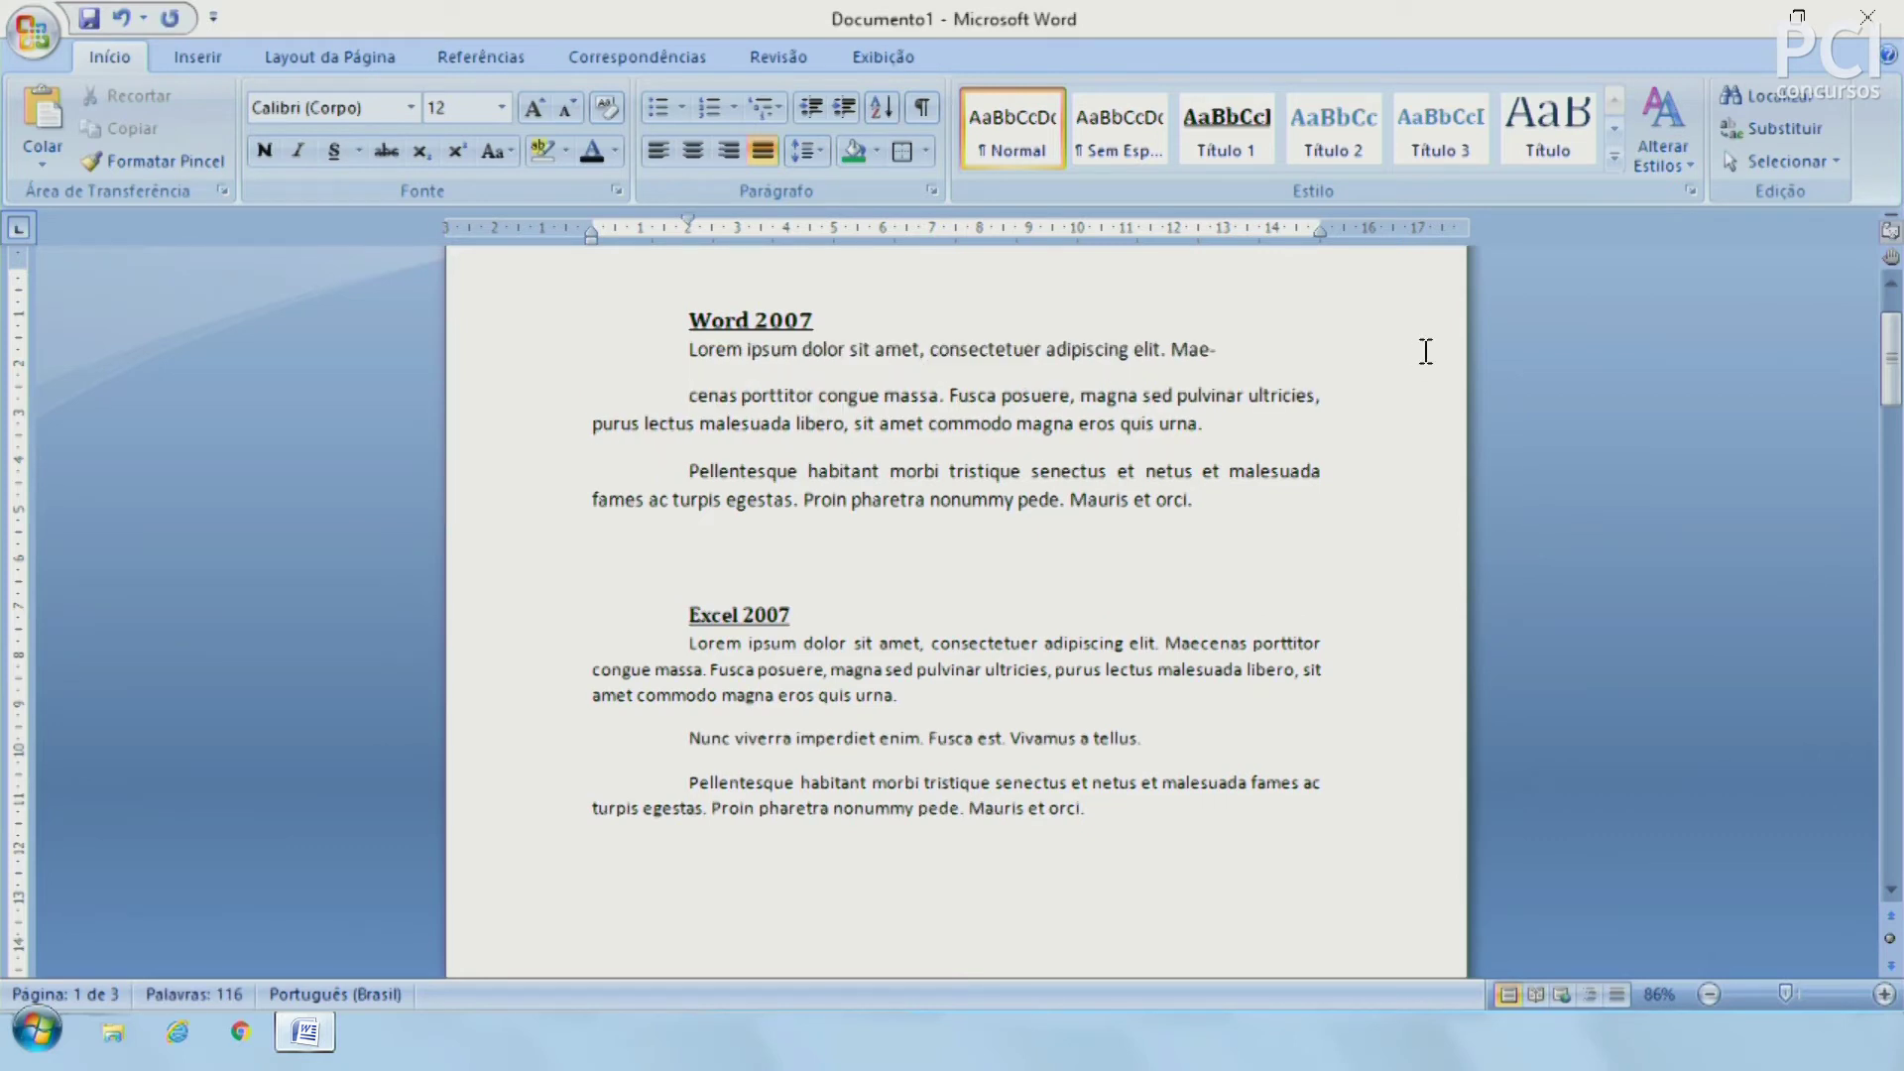
left_click_drag(1230, 359, 1209, 355)
left_click(1180, 427)
key("ctrl+z")
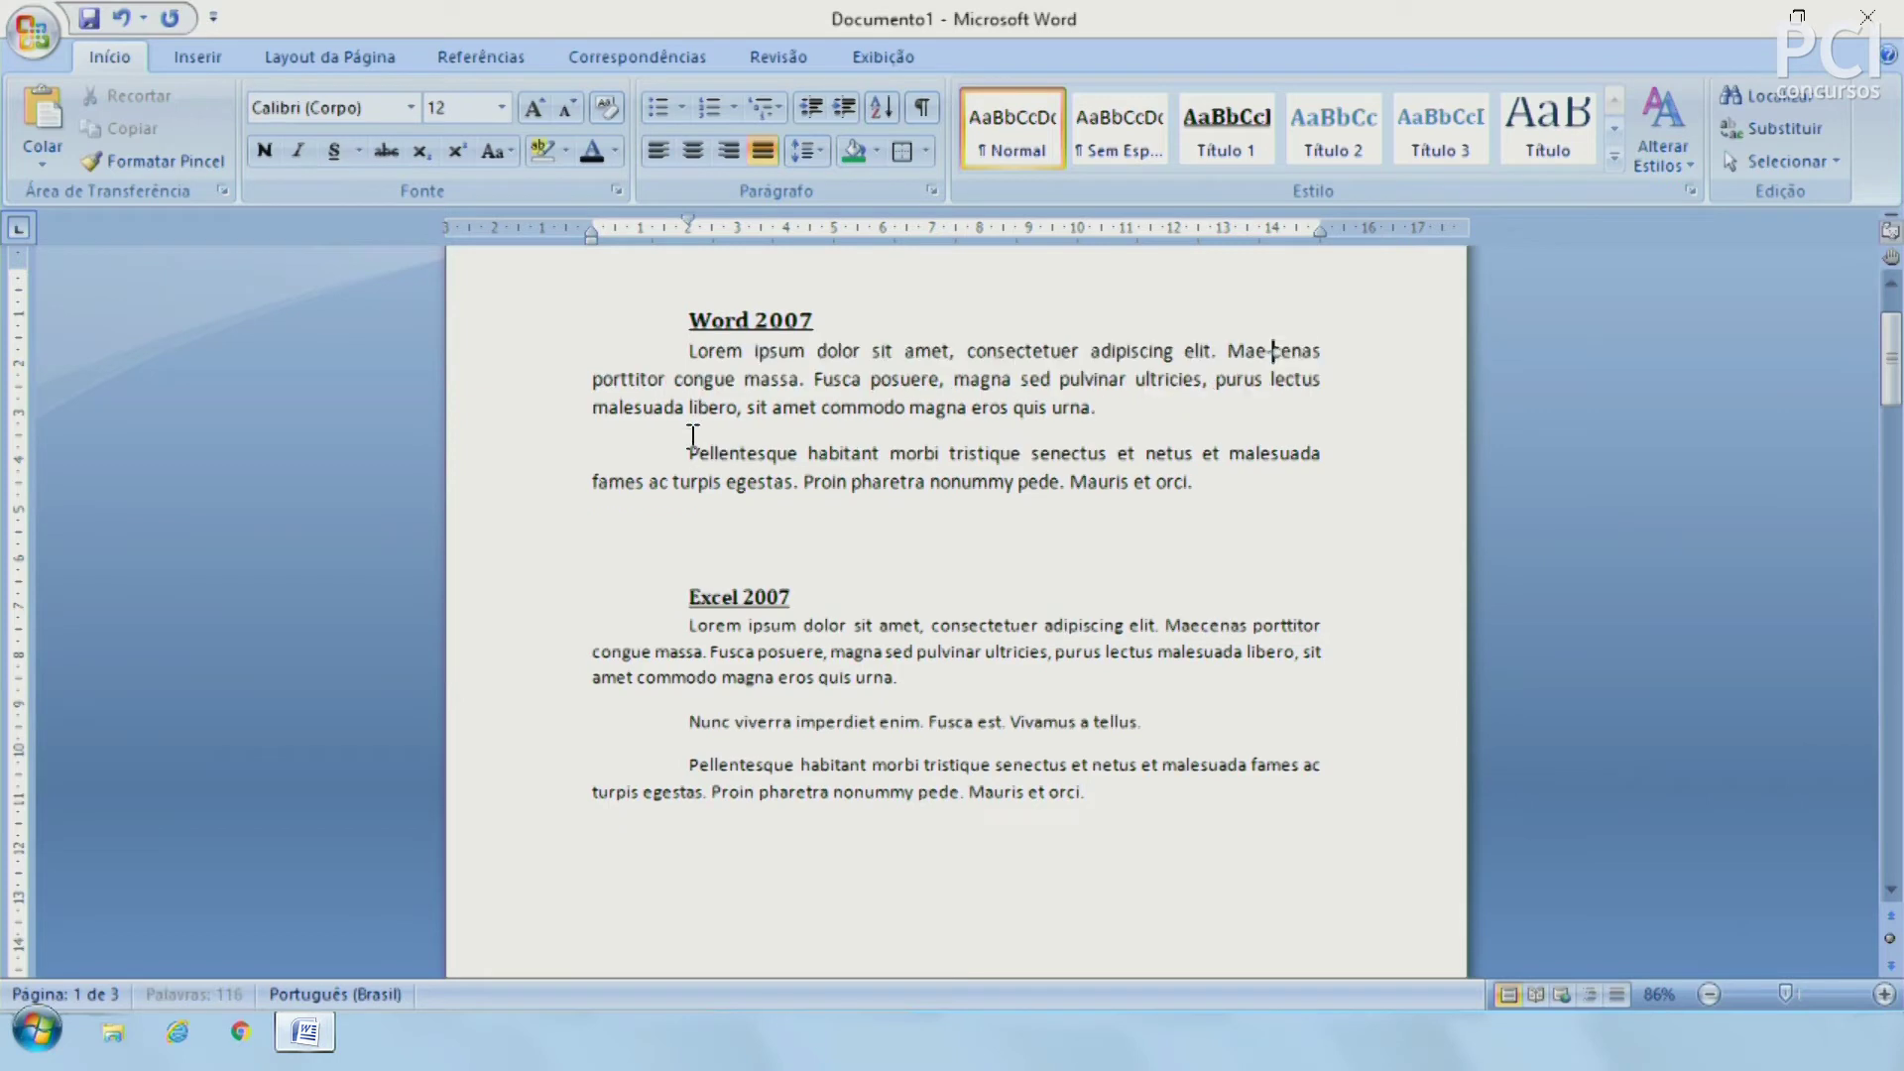
key("ctrl+z")
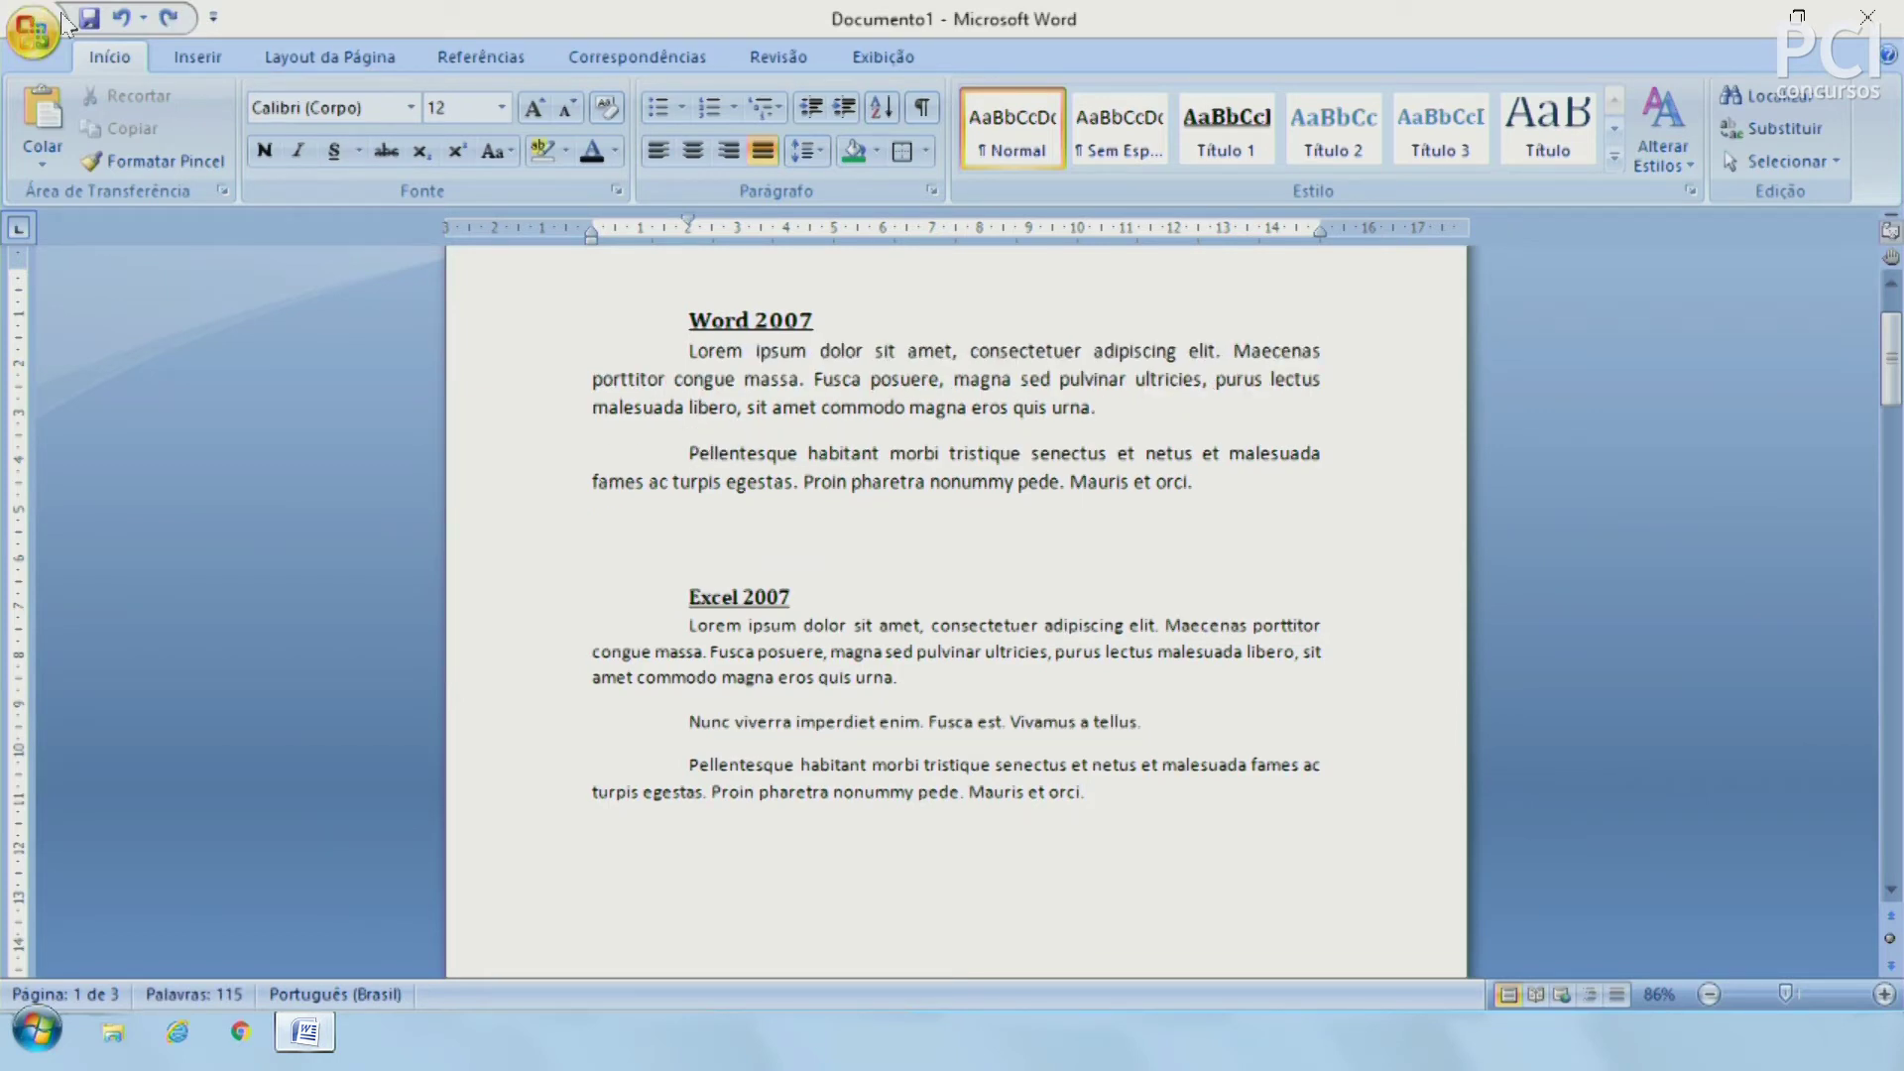
Step: Select the whole document and set Hifenização to Automático
left_click(199, 53)
left_click(294, 52)
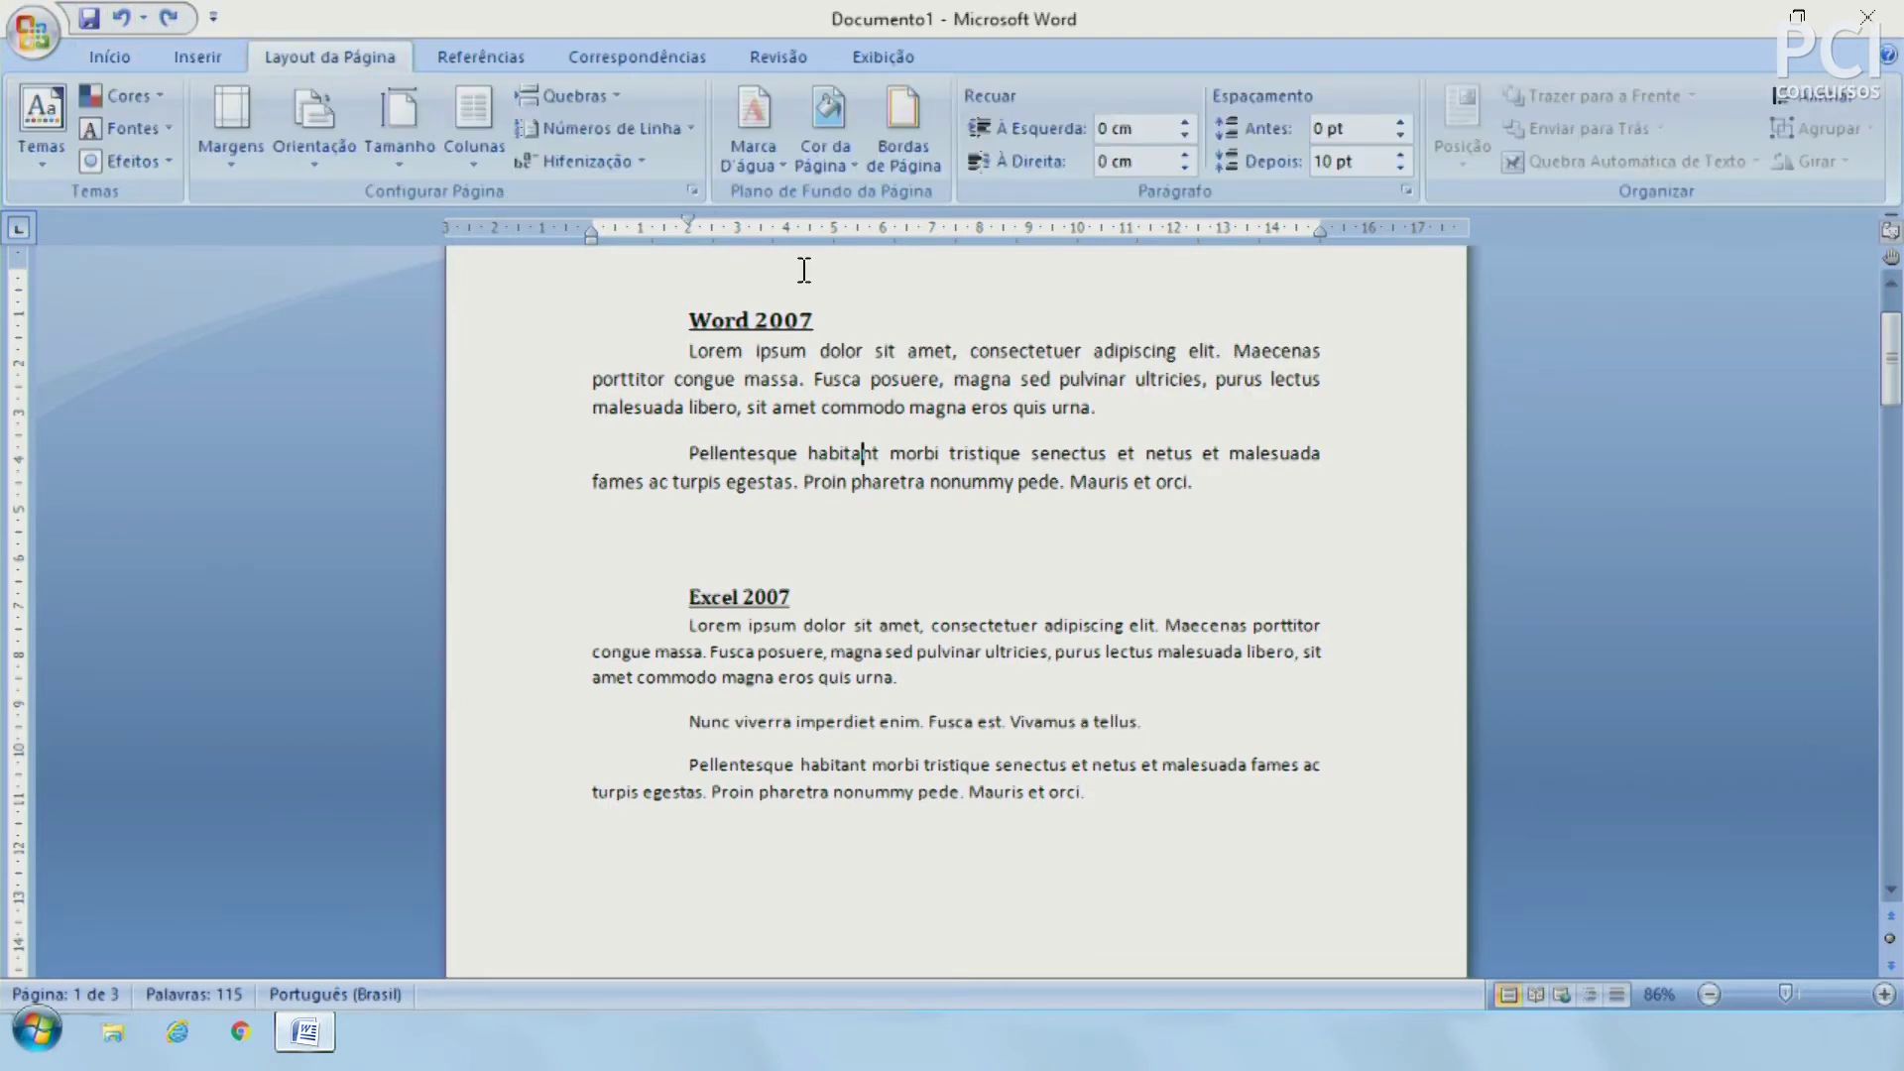
left_click(544, 159)
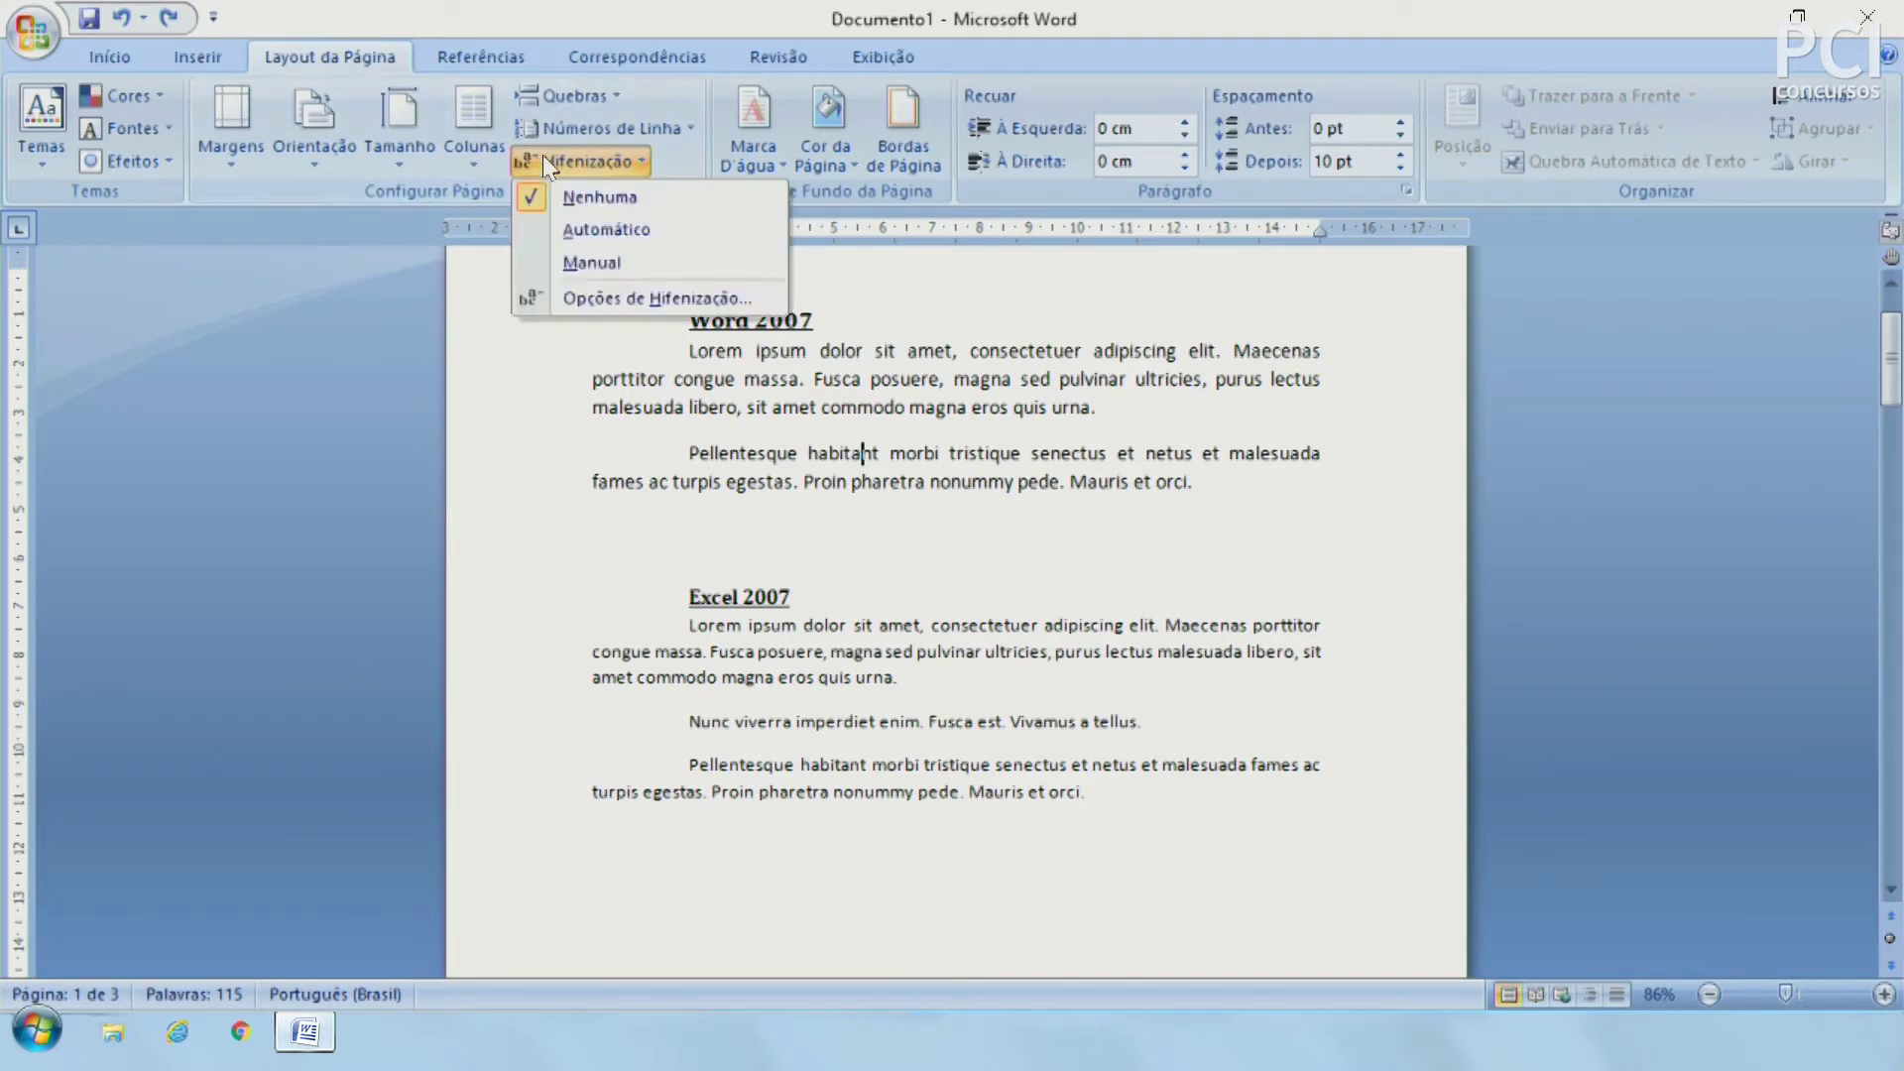
left_click(595, 232)
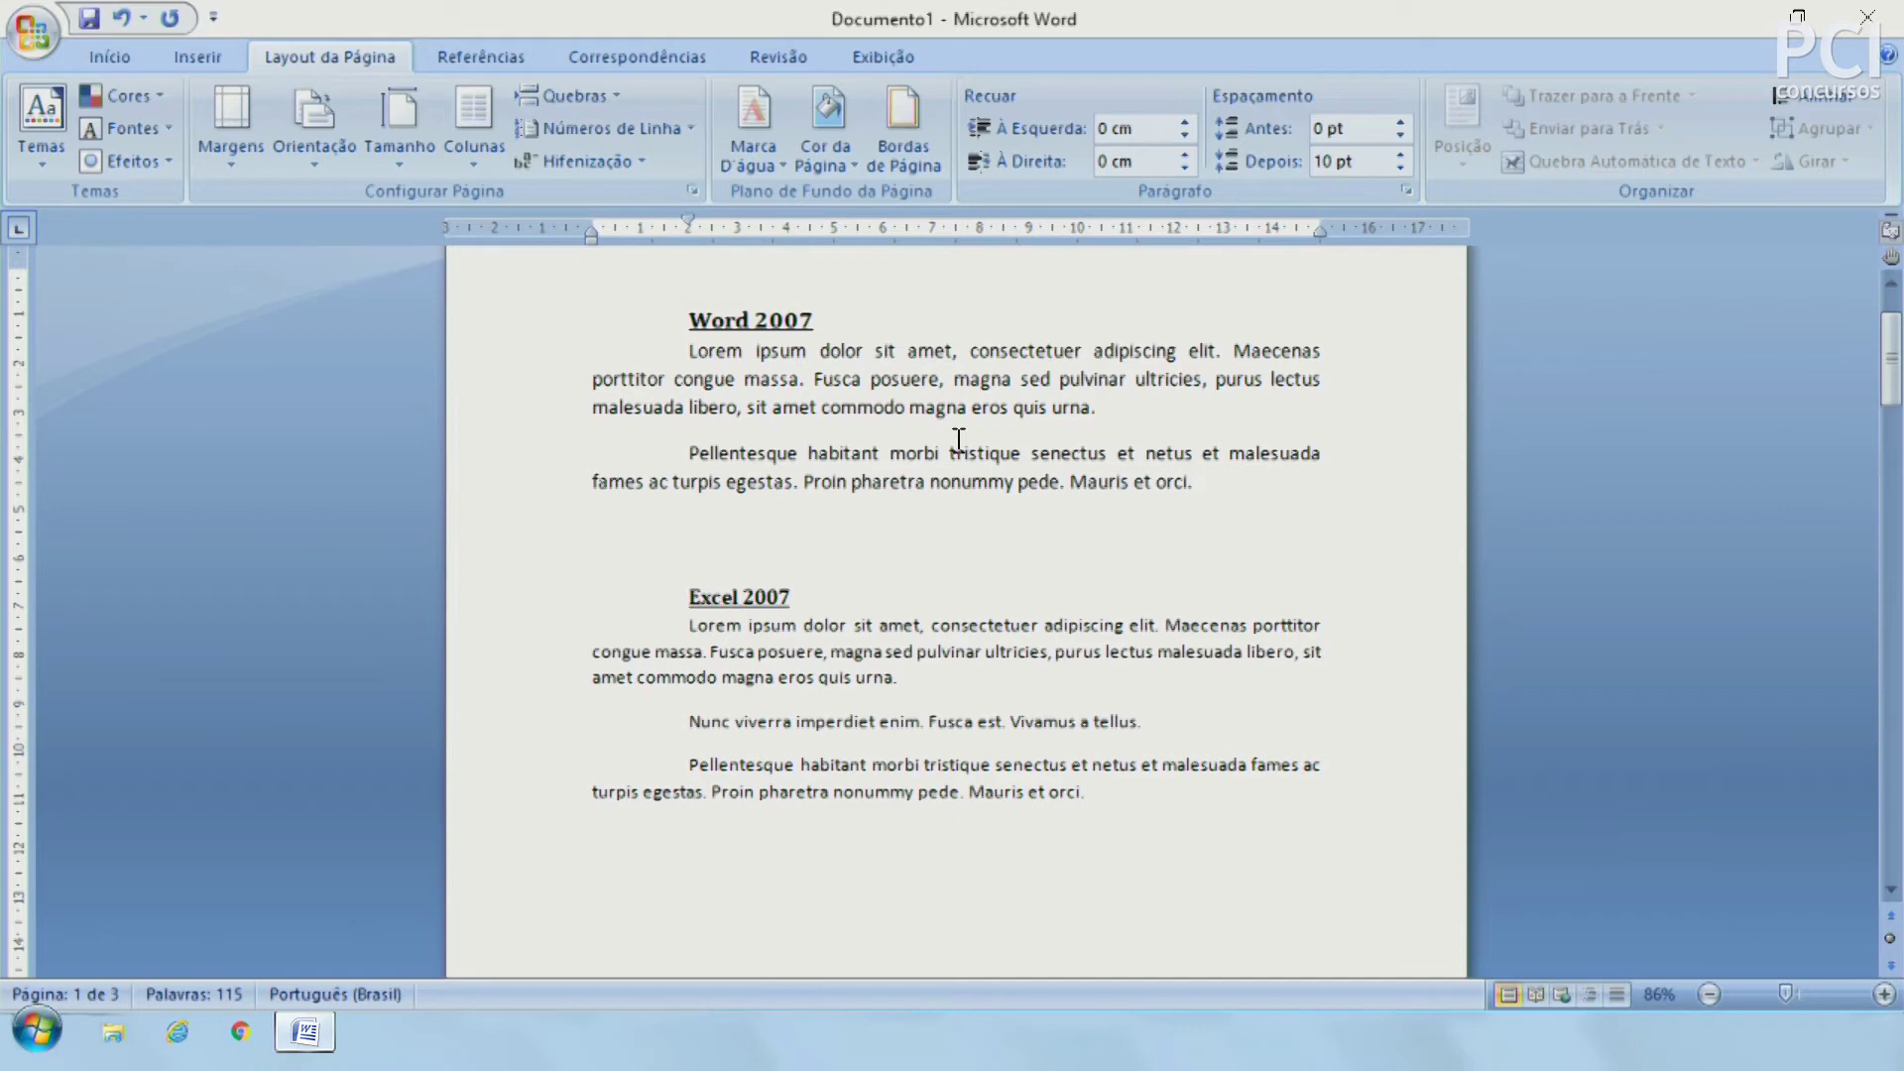
key("ctrl+a")
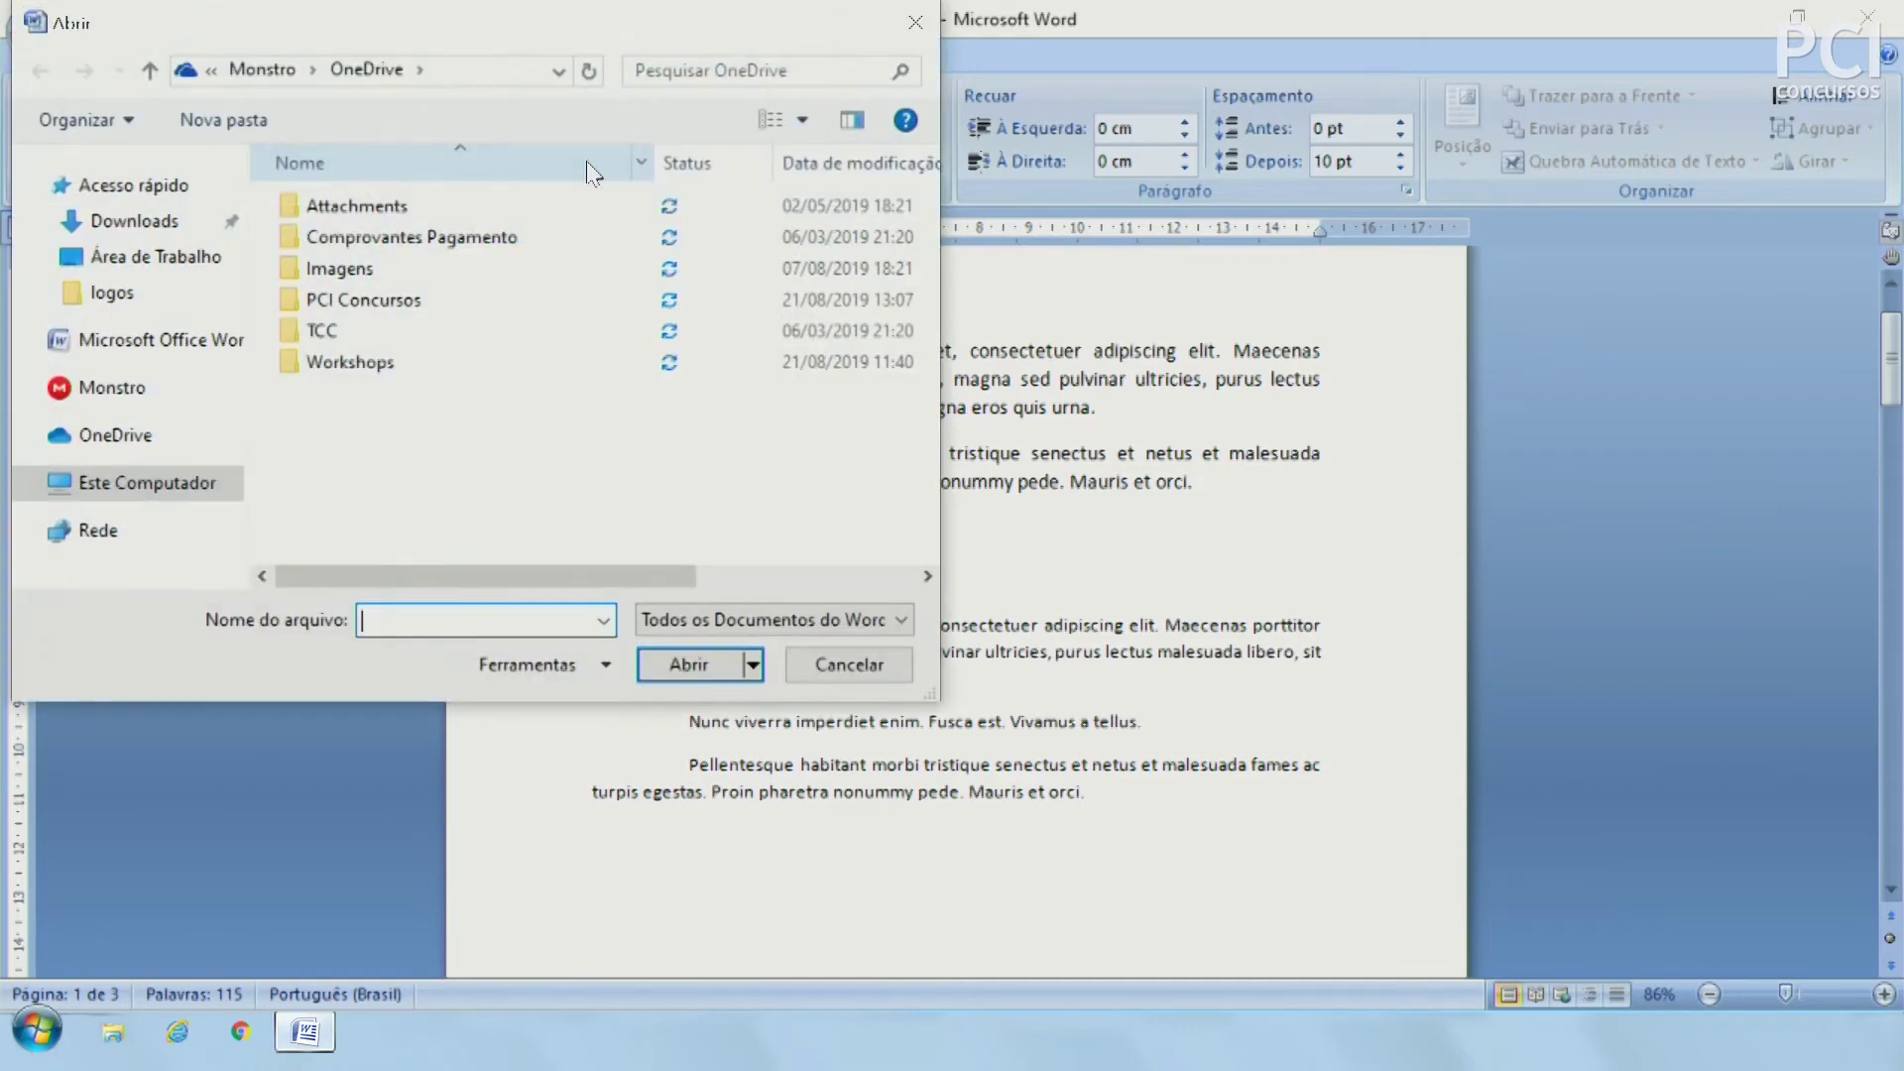
key("Escape")
key("ctrl+t")
left_click(586, 158)
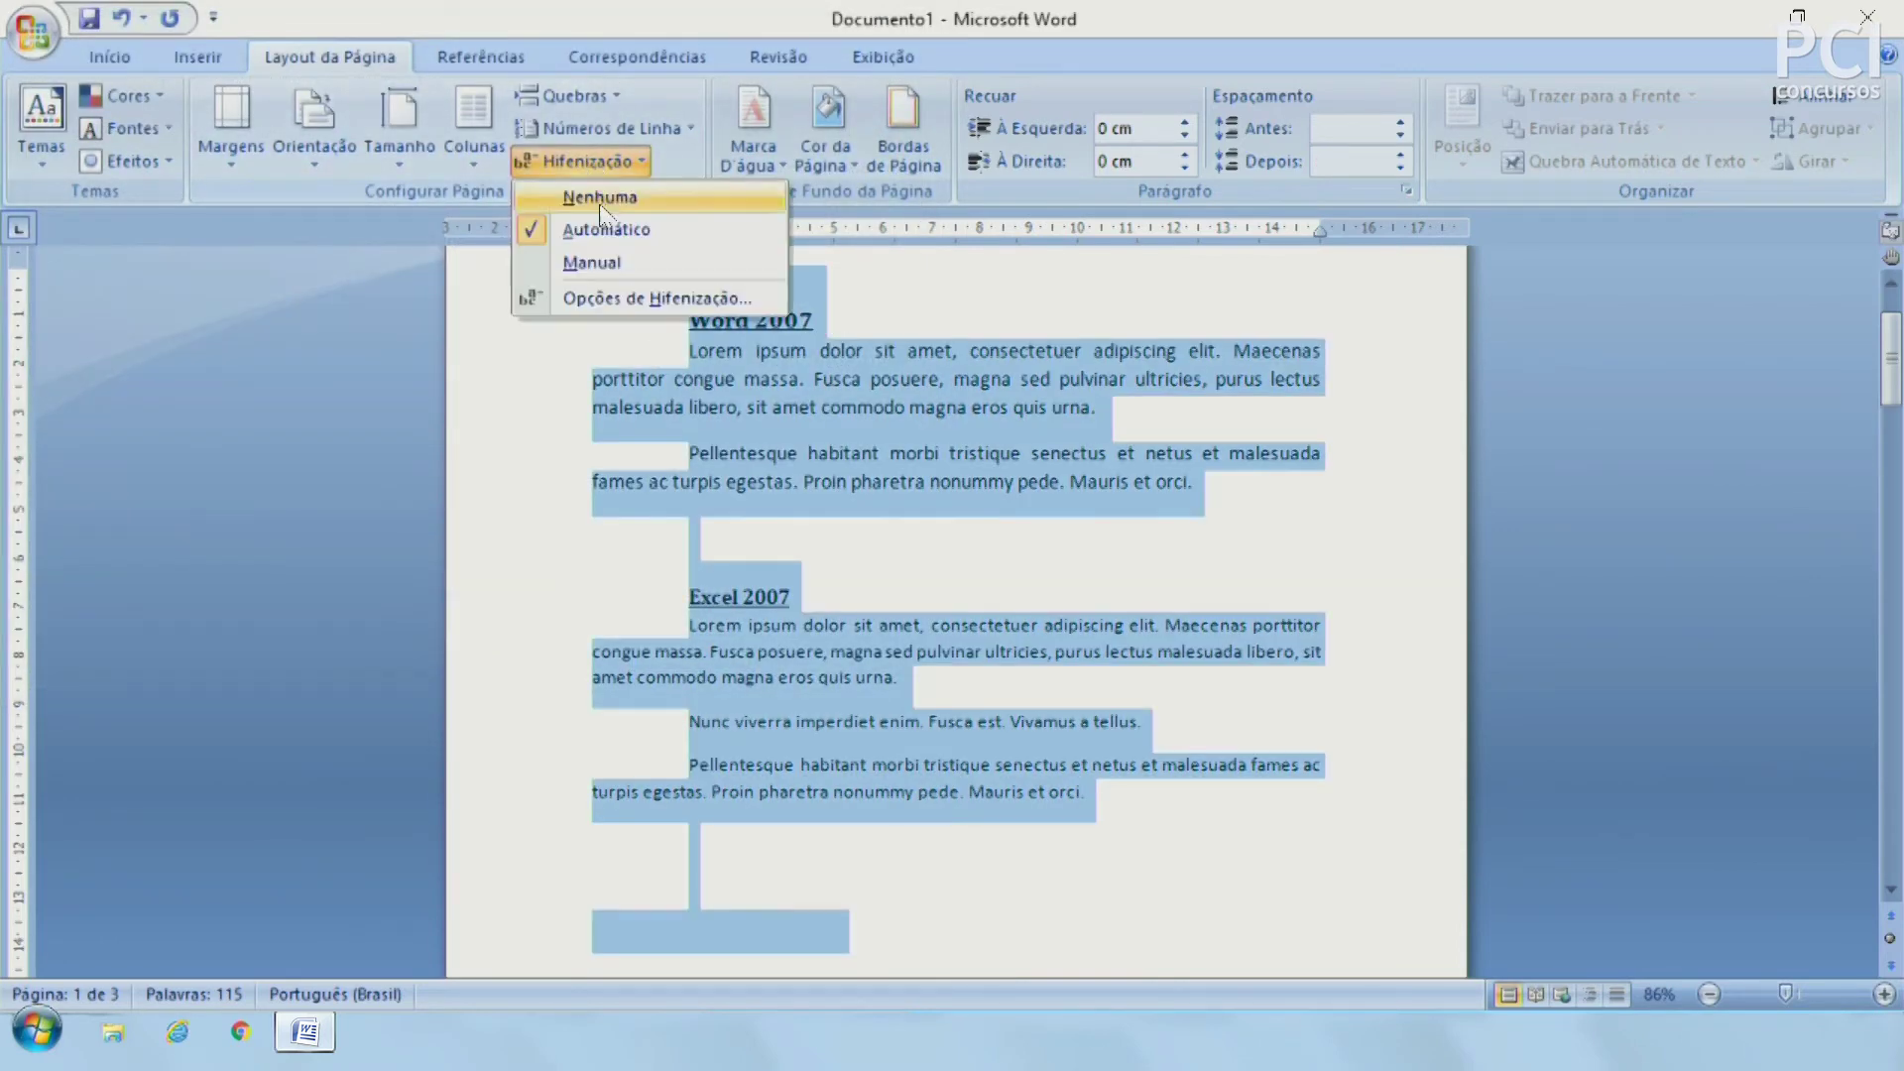
left_click(602, 236)
left_click(1274, 649)
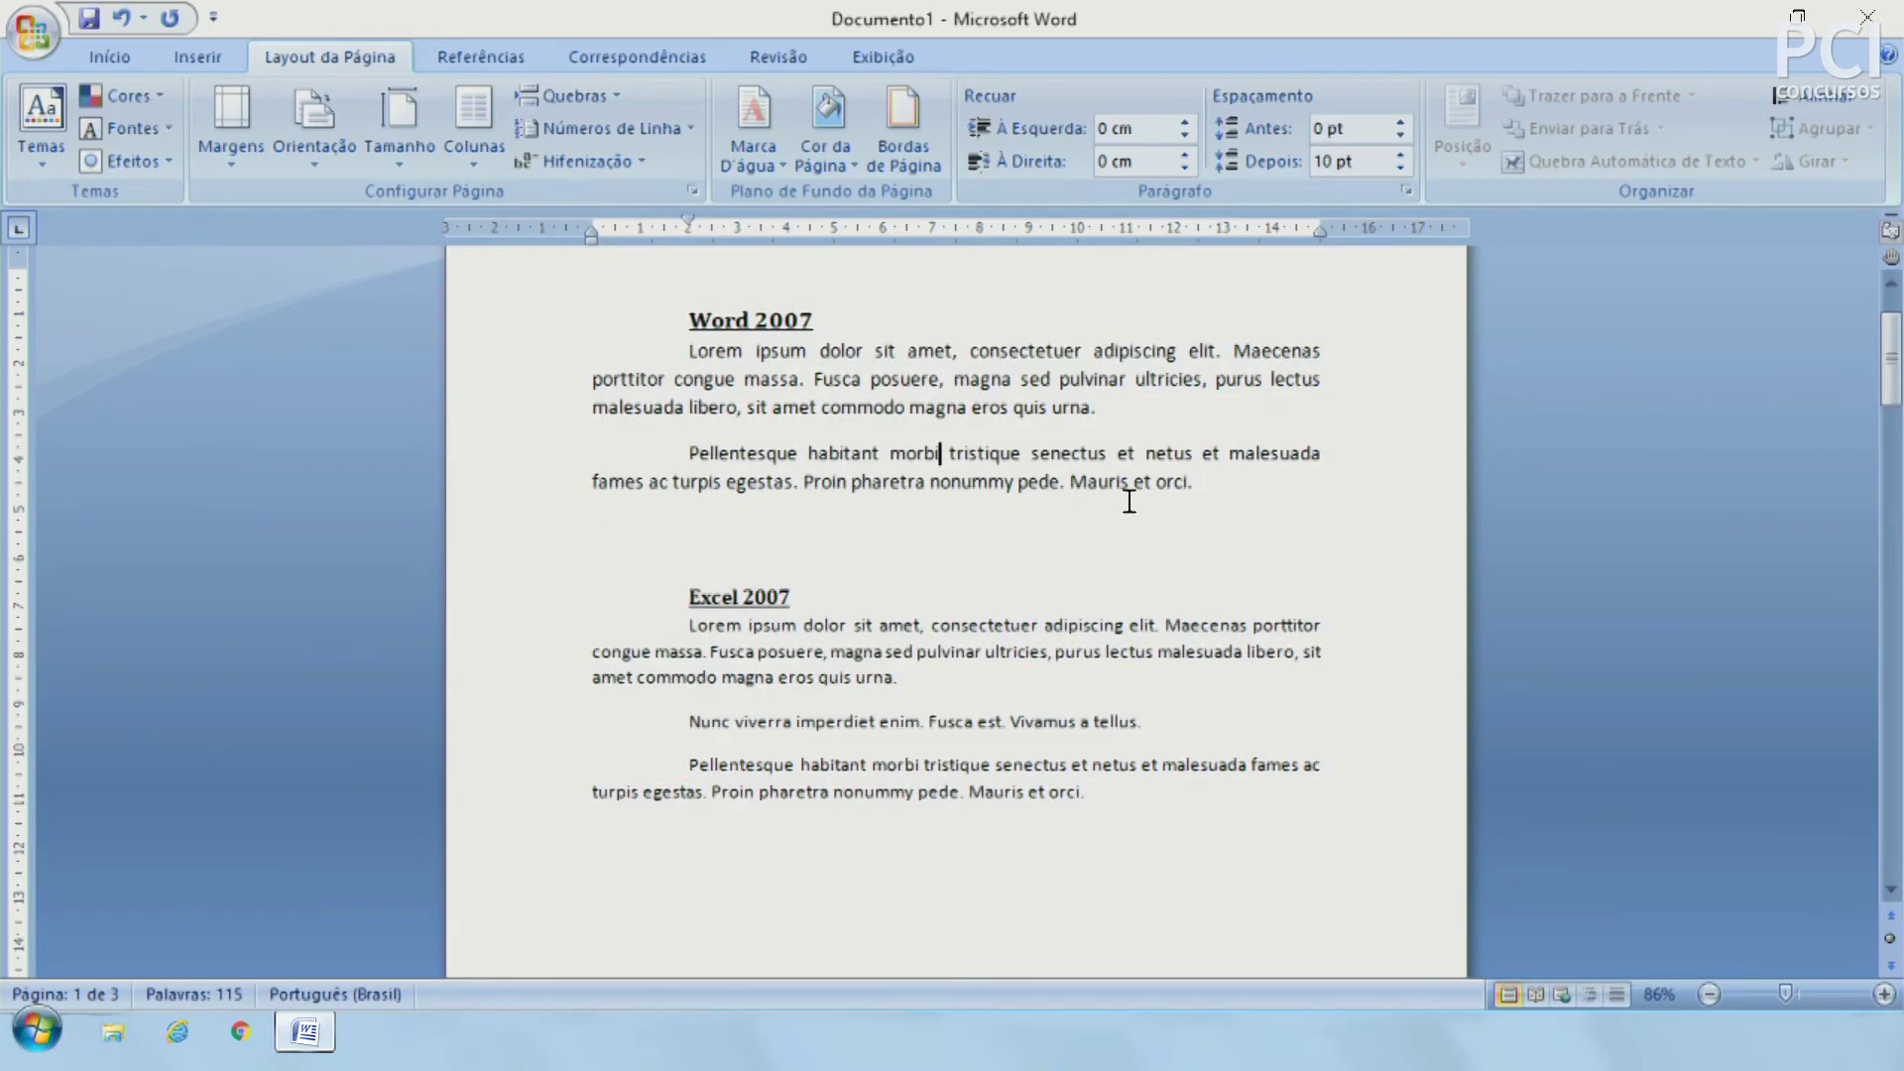
Step: Type 'continuar' after Maecenas in the first paragraph
left_click_drag(1140, 351, 1223, 652)
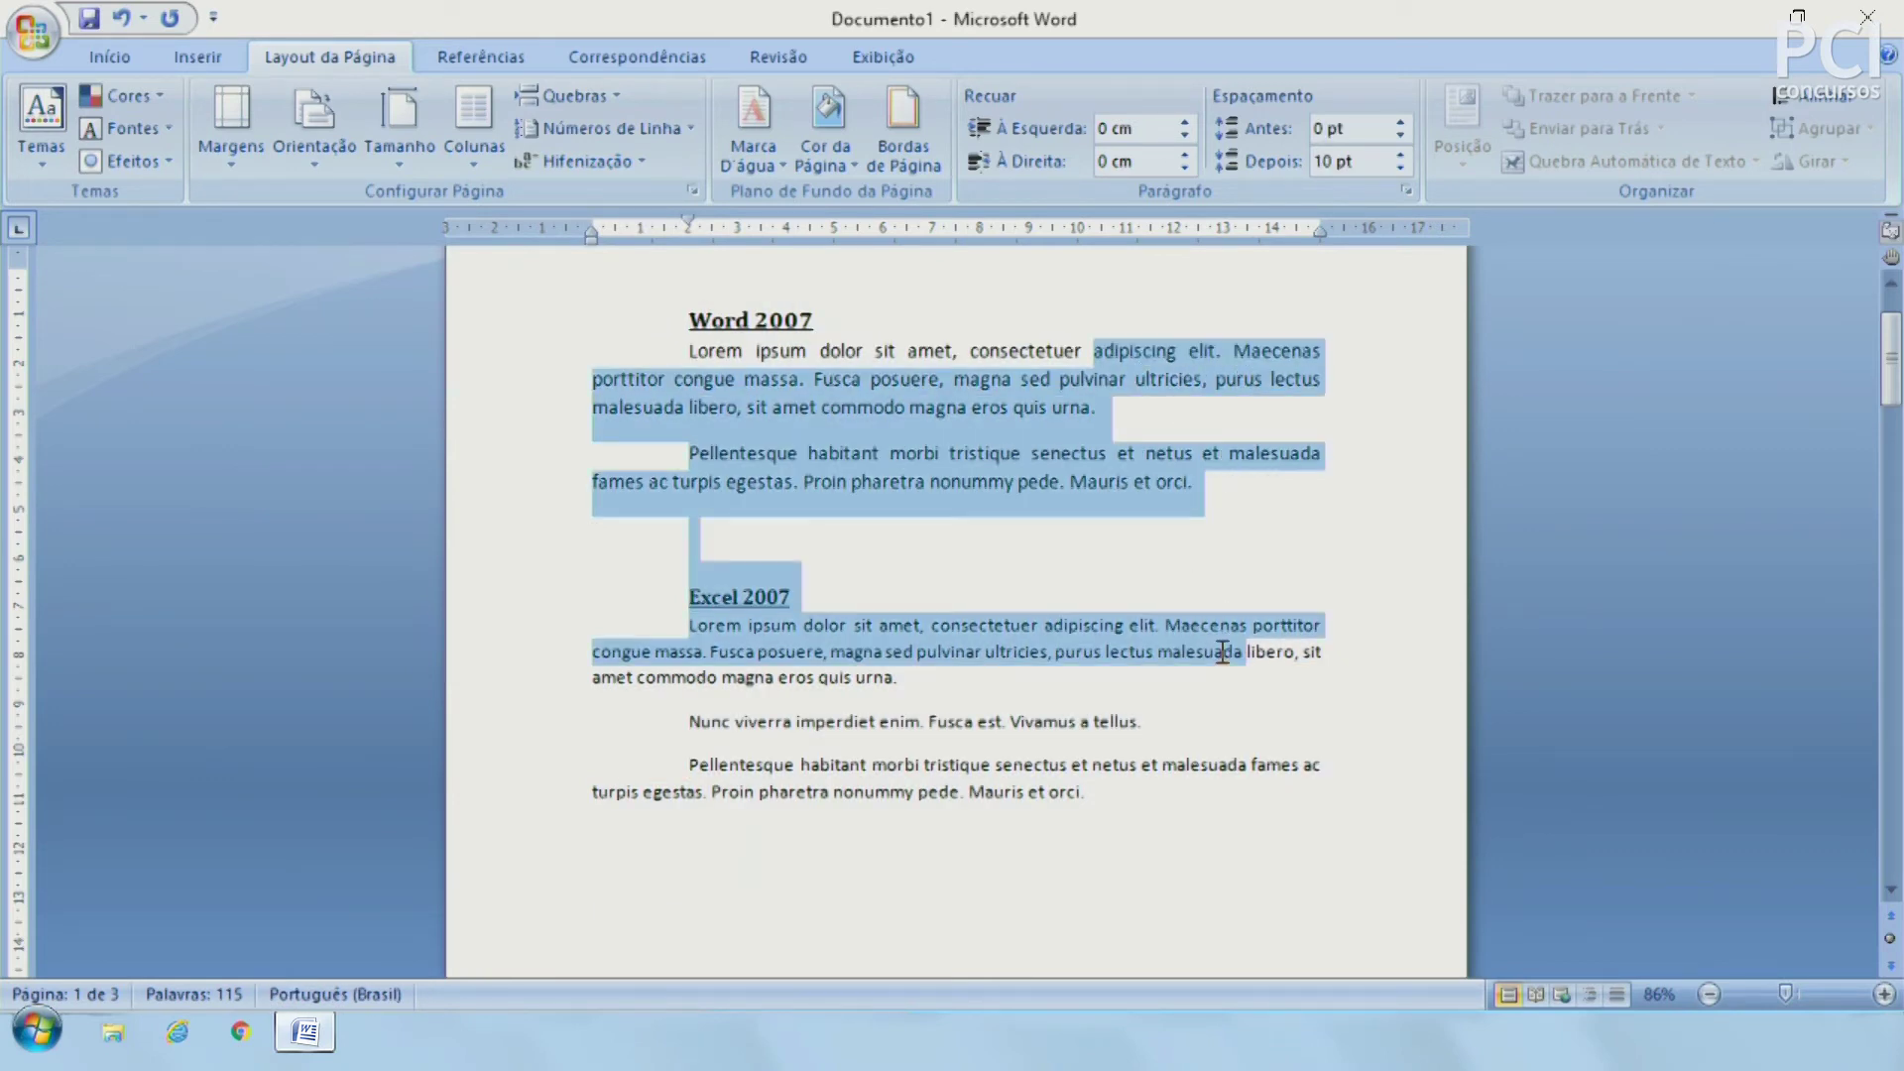
left_click(1163, 724)
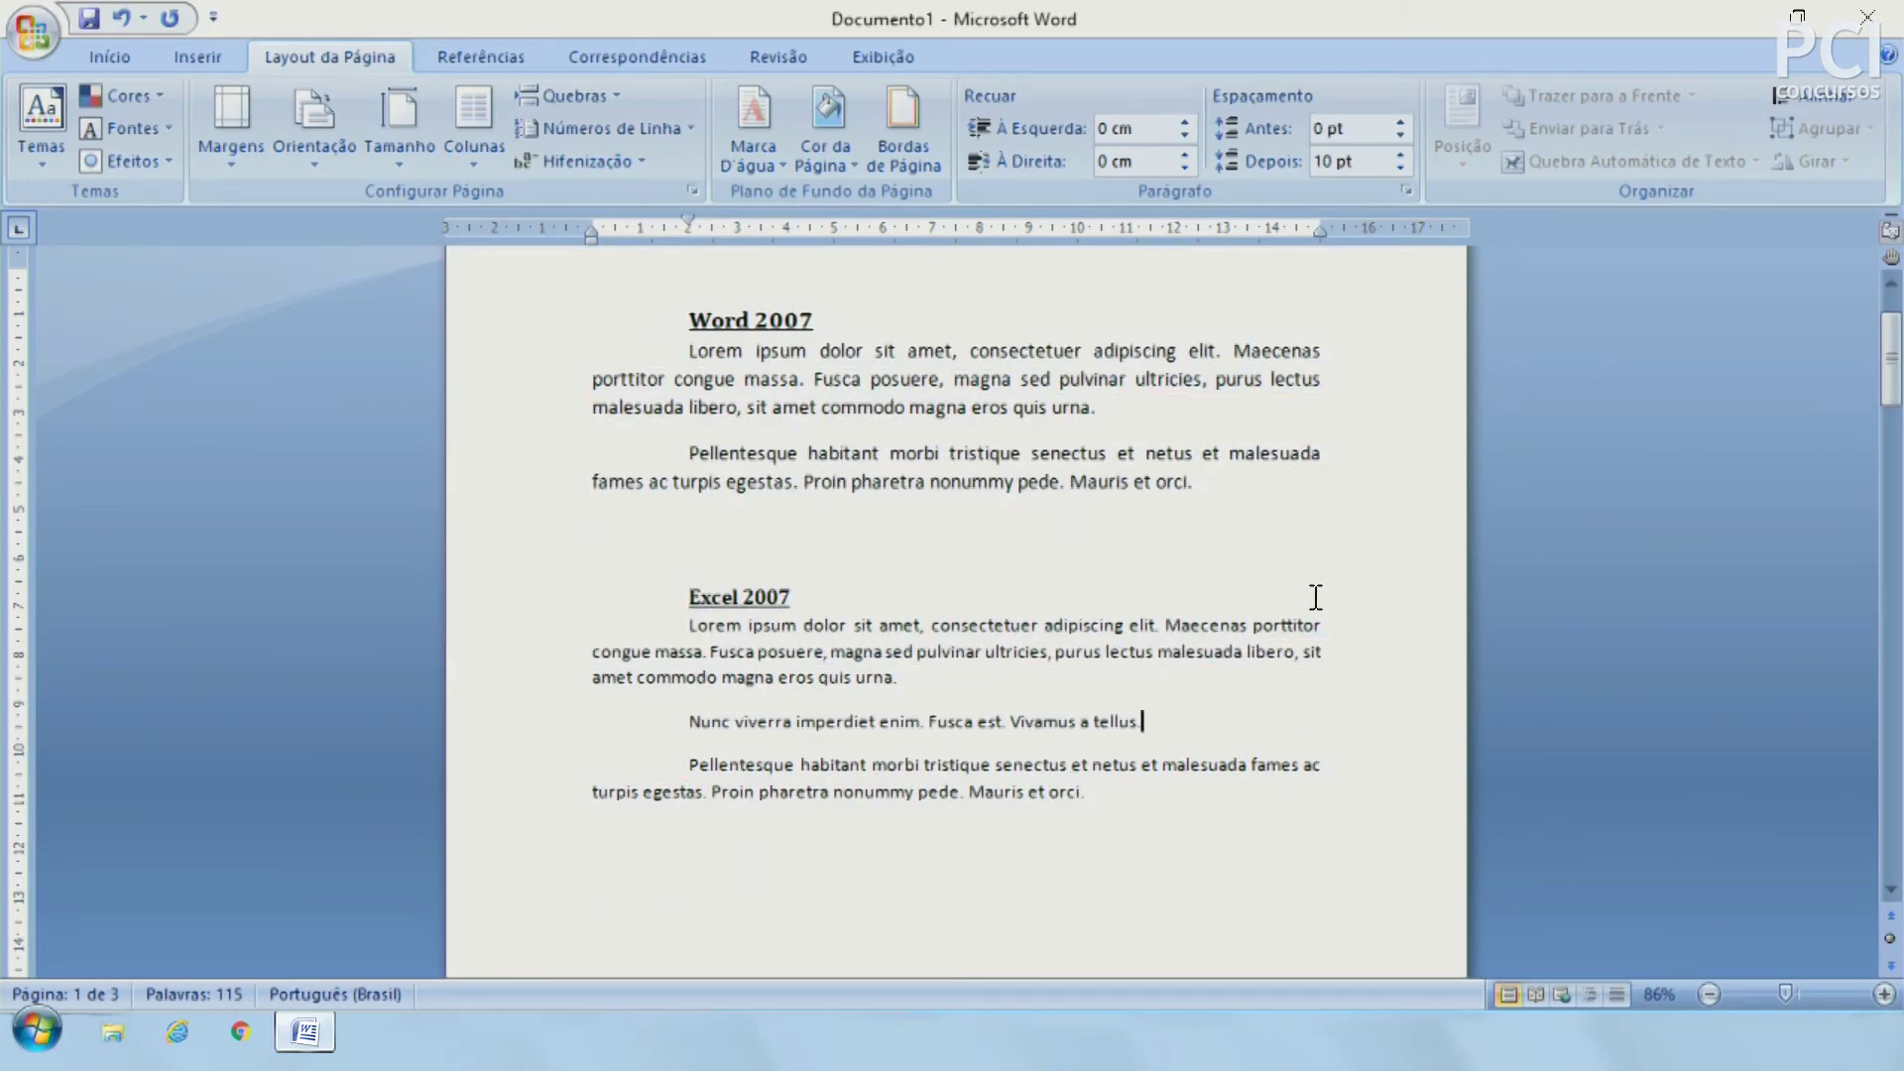
left_click(1329, 350)
type("cont")
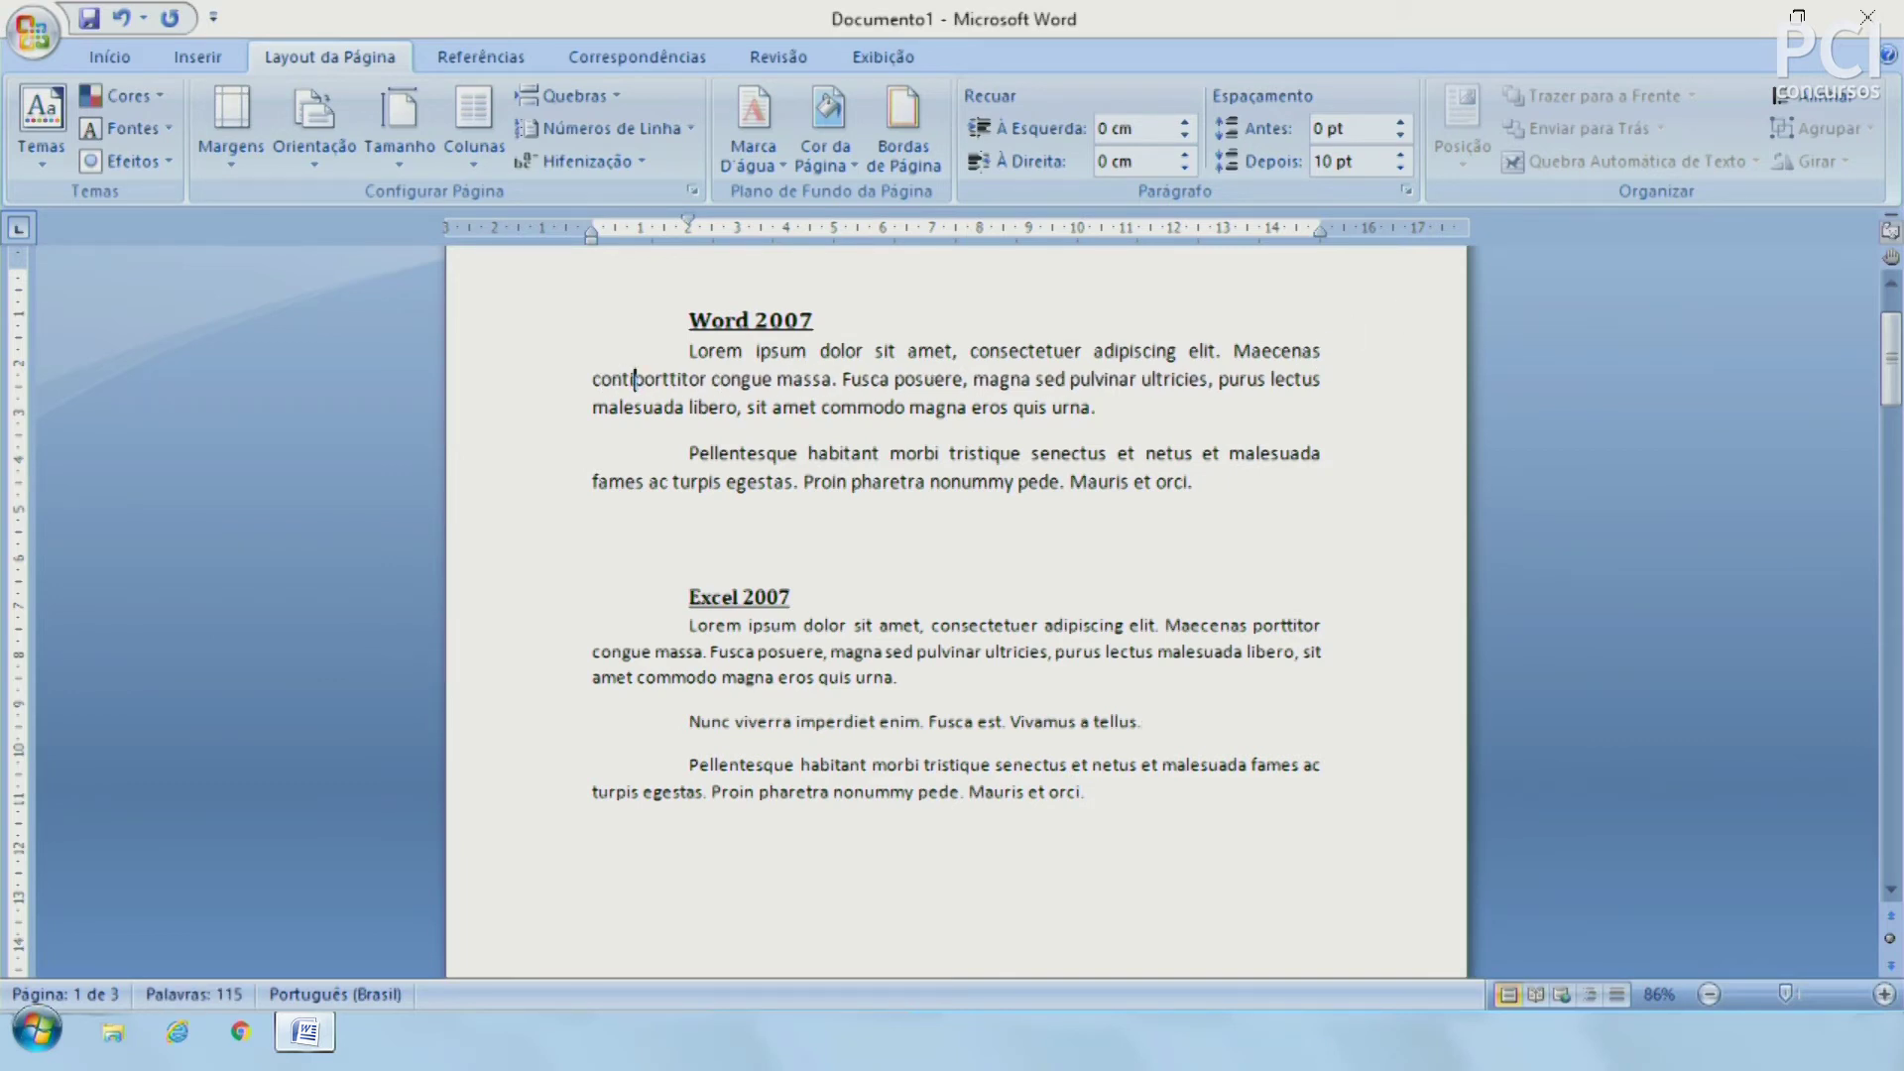
type("inuar")
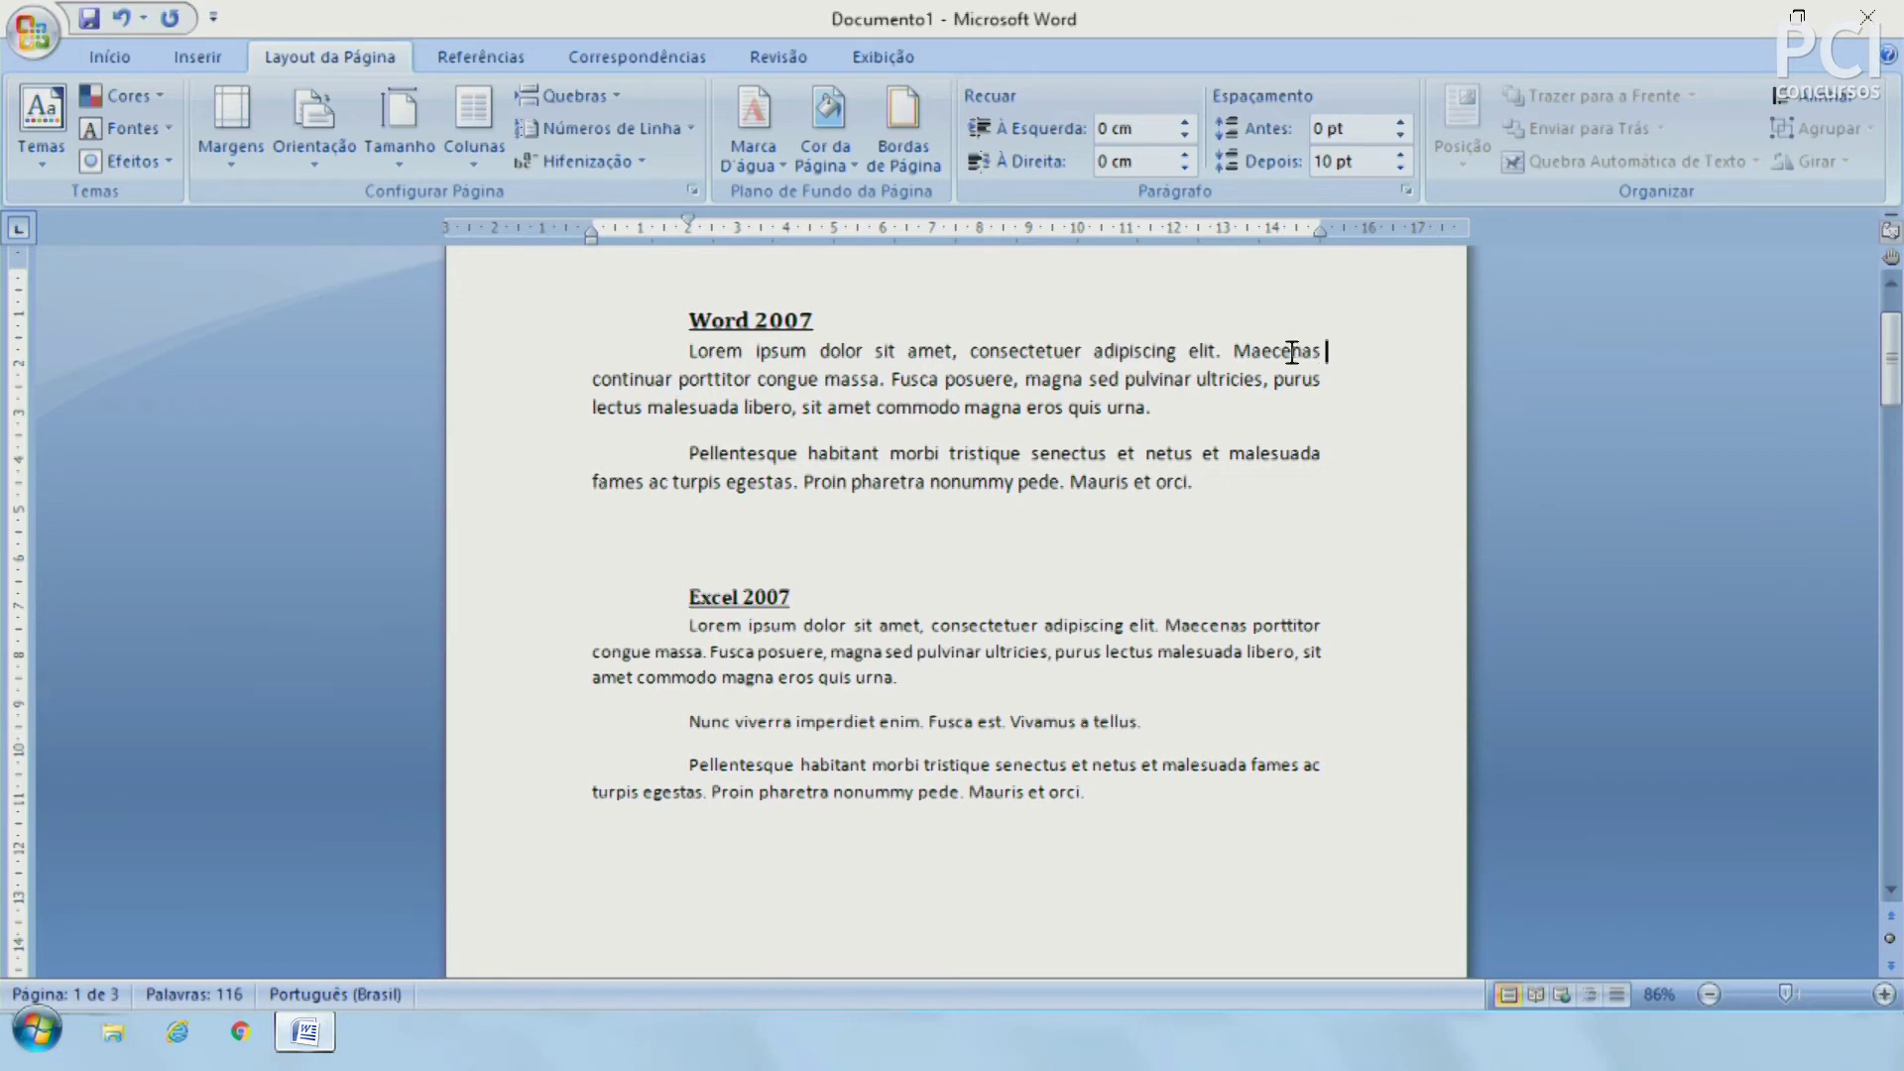
left_click_drag(1233, 352, 664, 362)
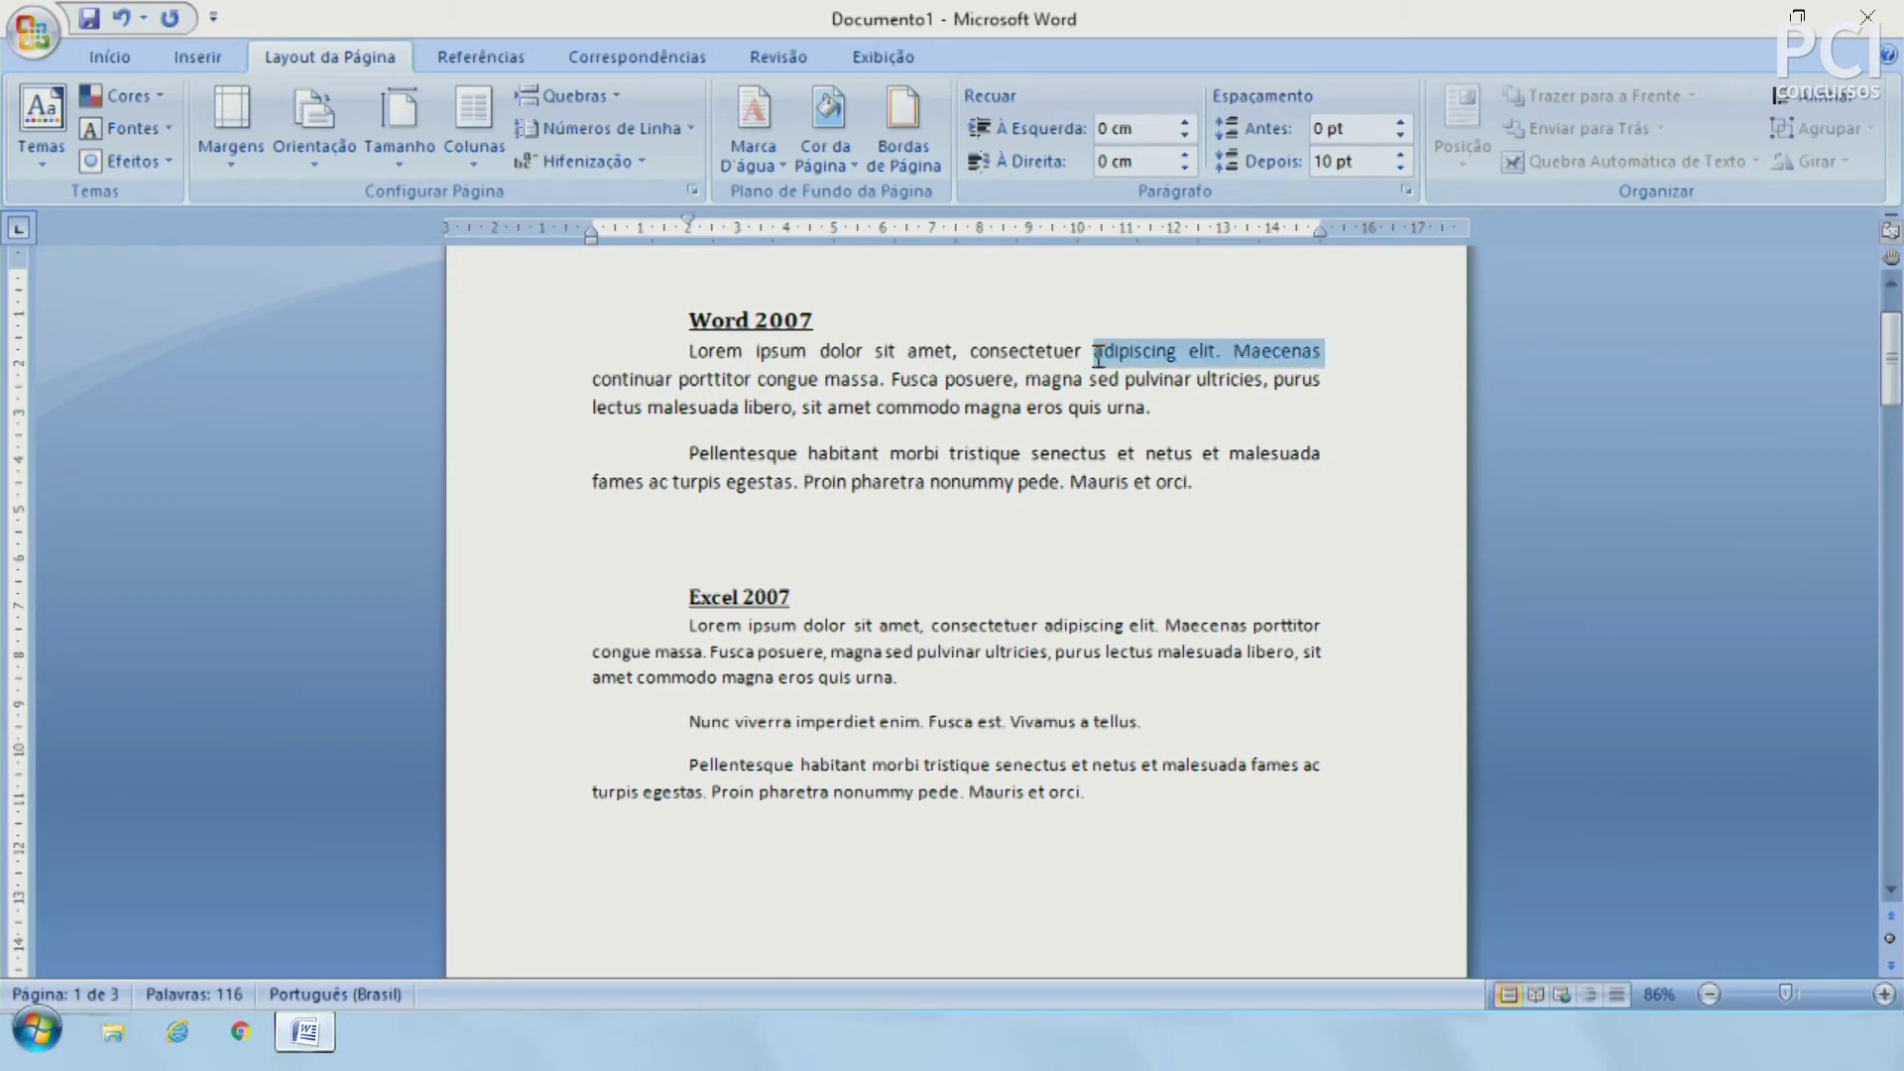
left_click(754, 408)
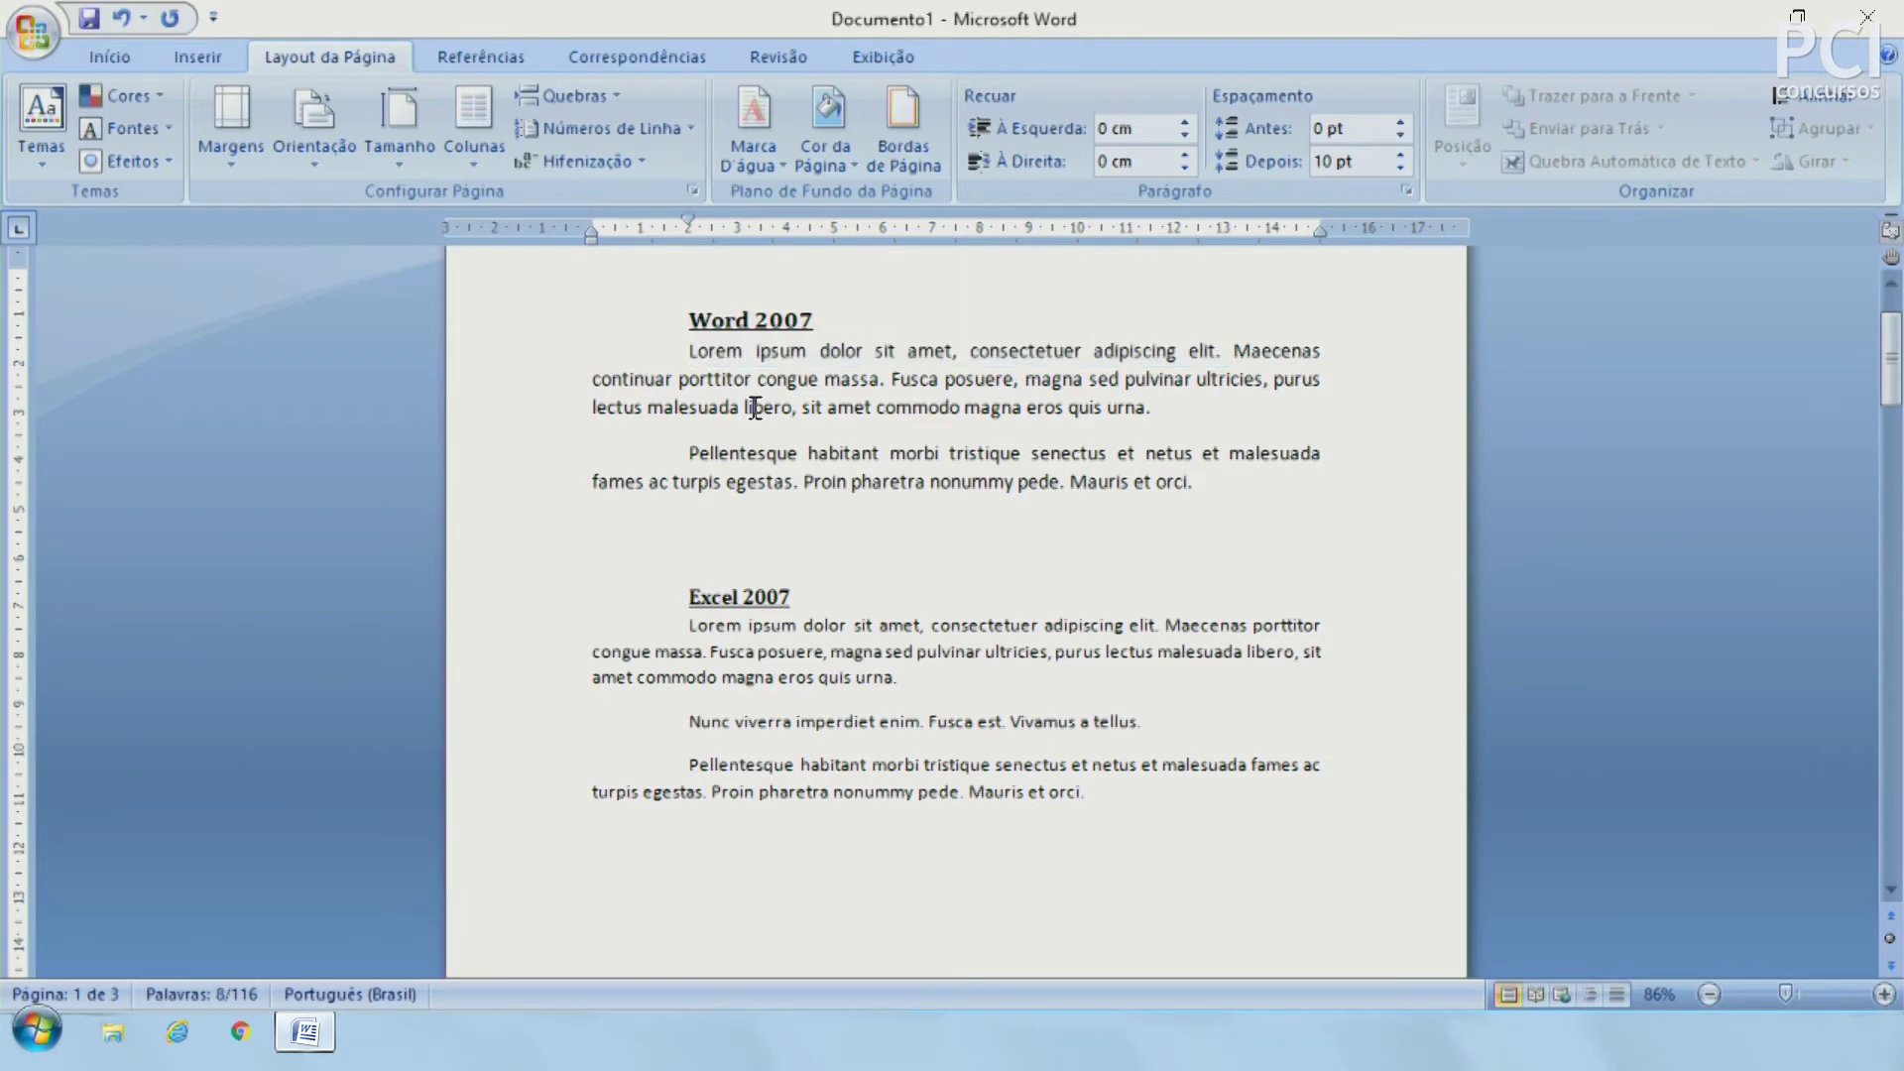
Step: Recheck the hyphenation setting, keeping it on Automático
left_click(129, 60)
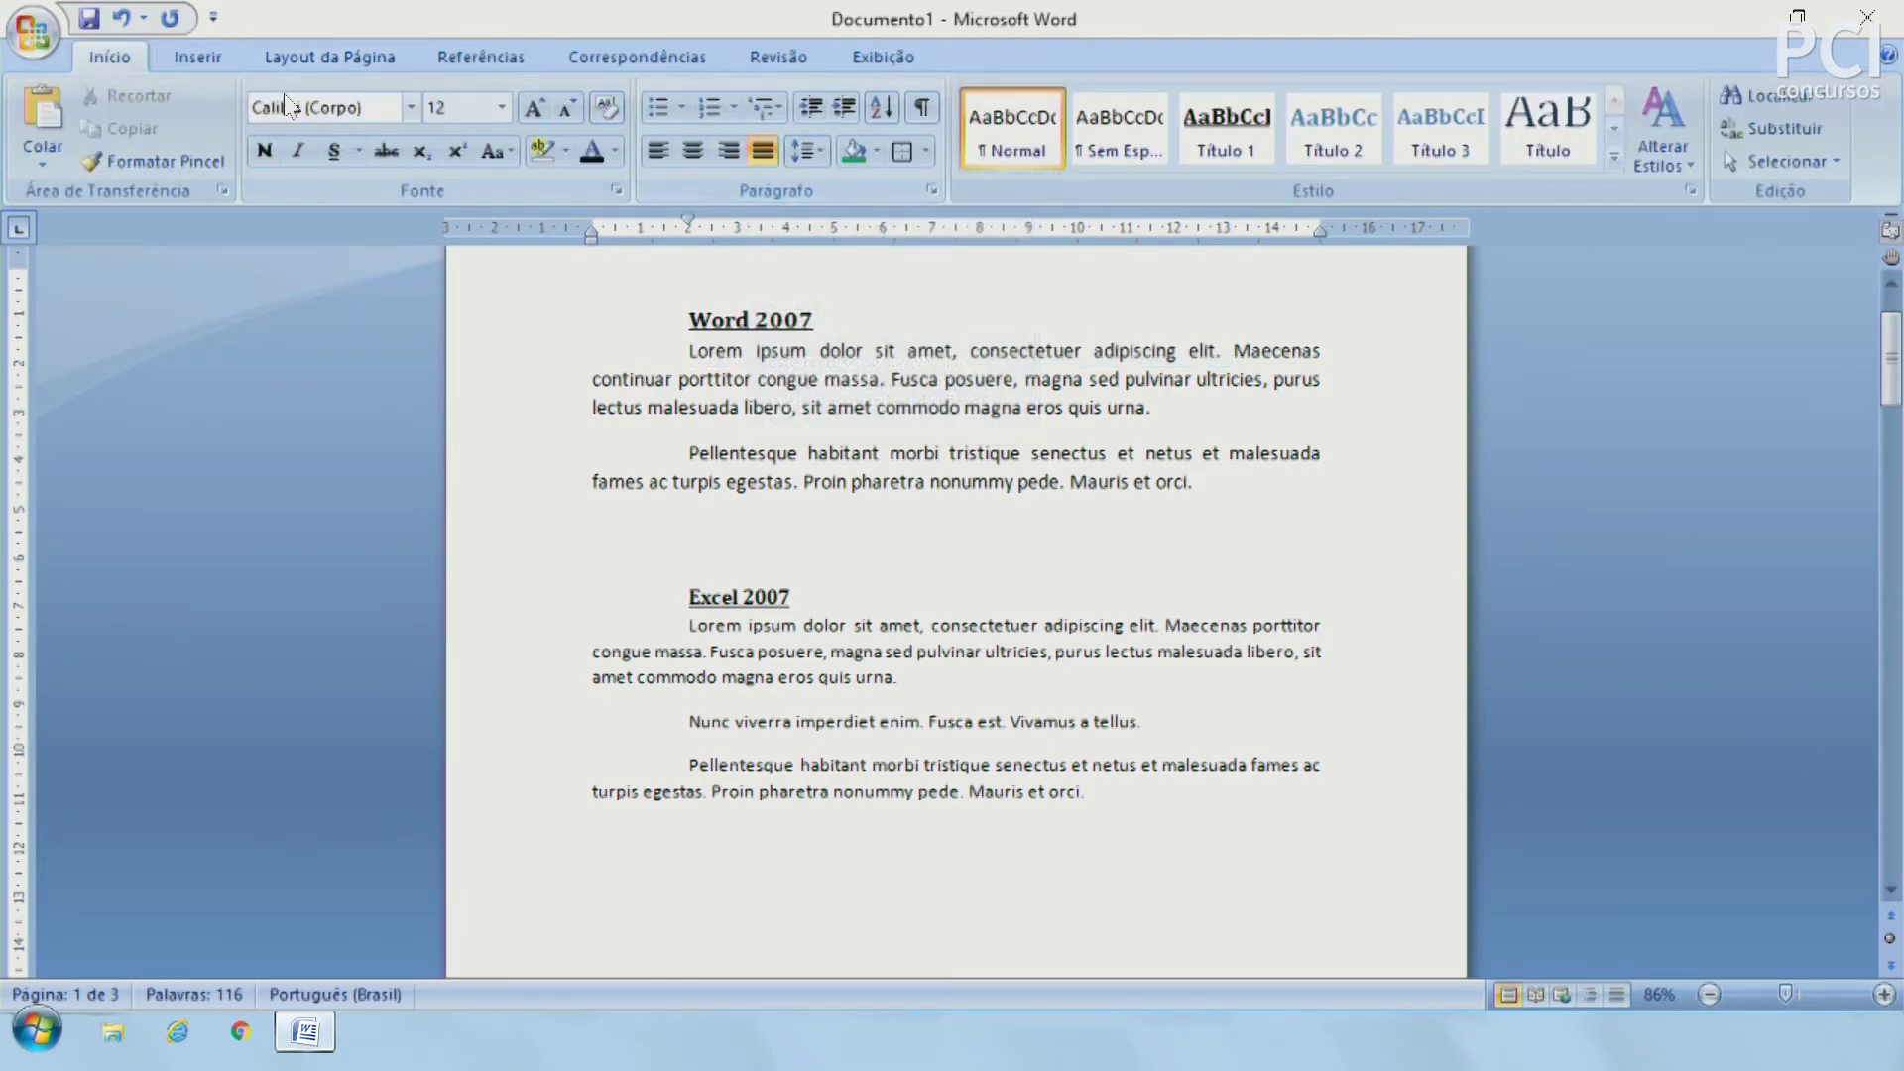
left_click(323, 55)
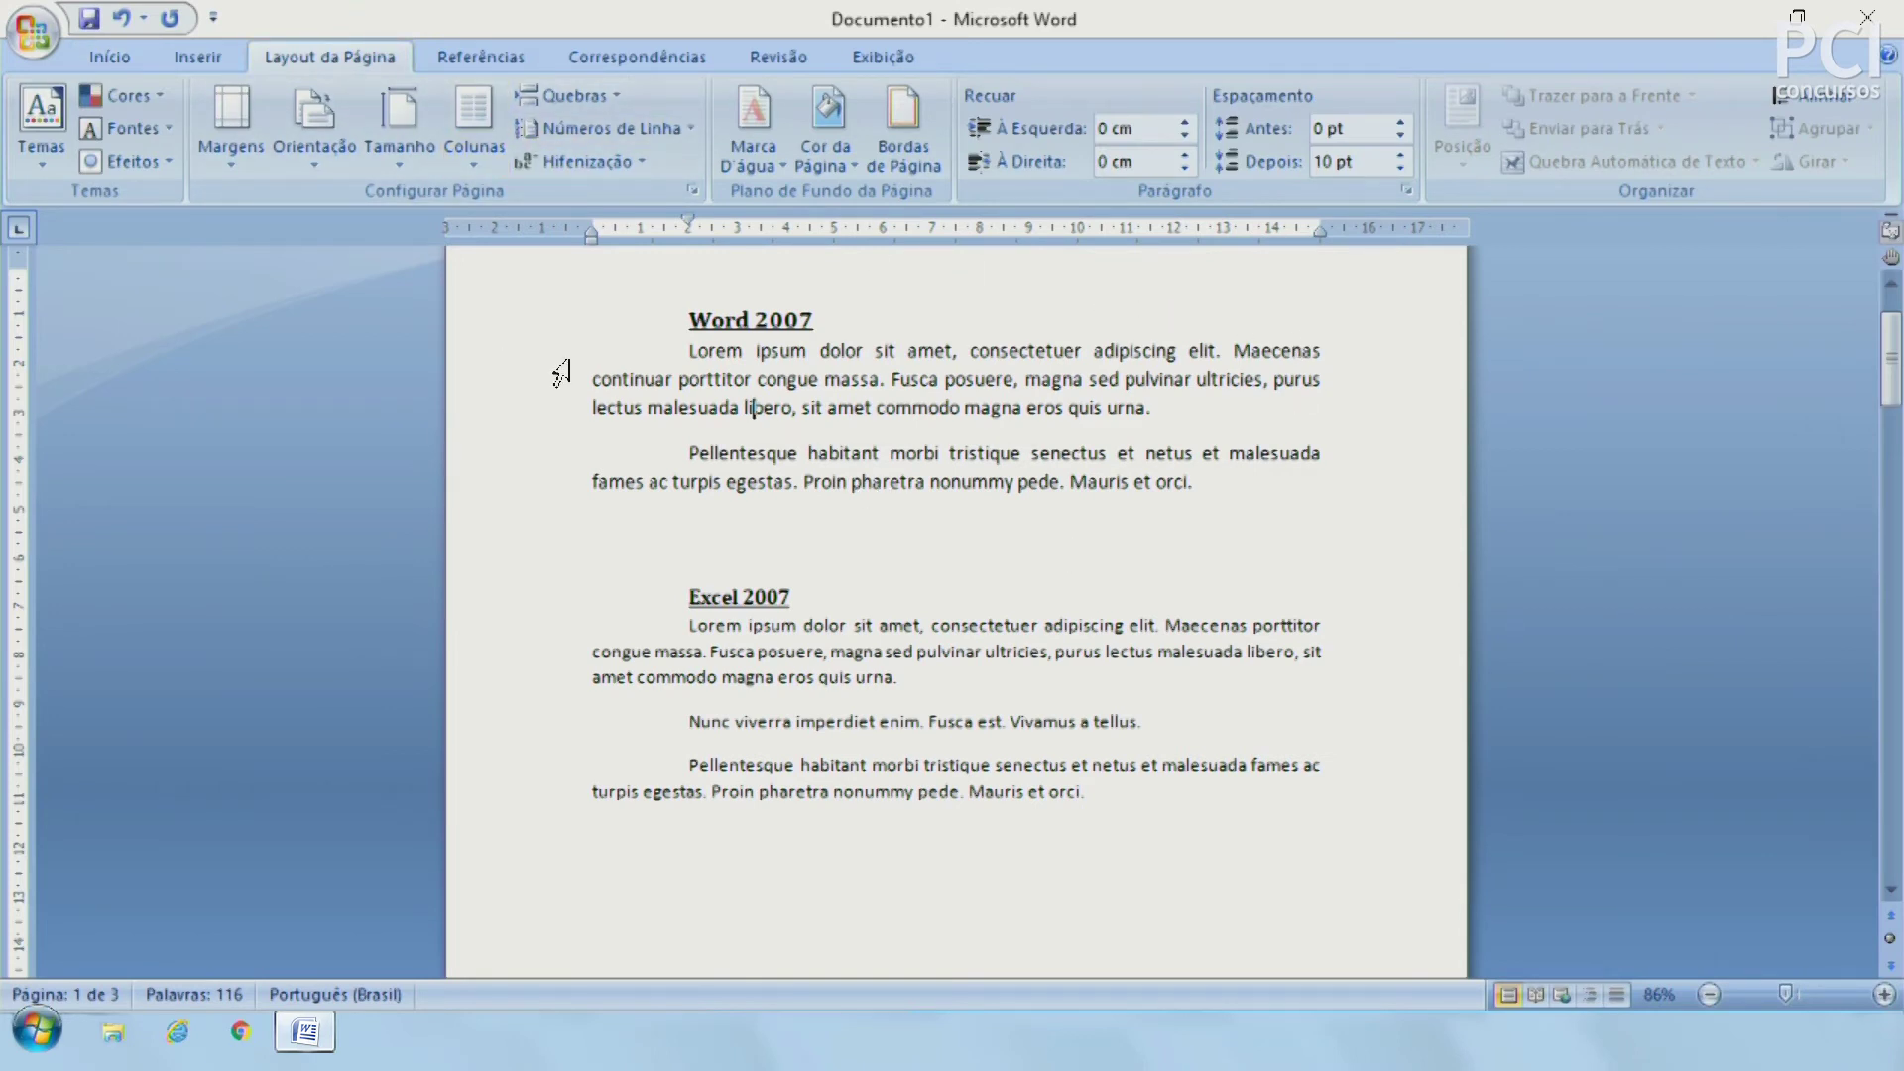
left_click(633, 379)
left_click(1208, 581)
left_click(585, 161)
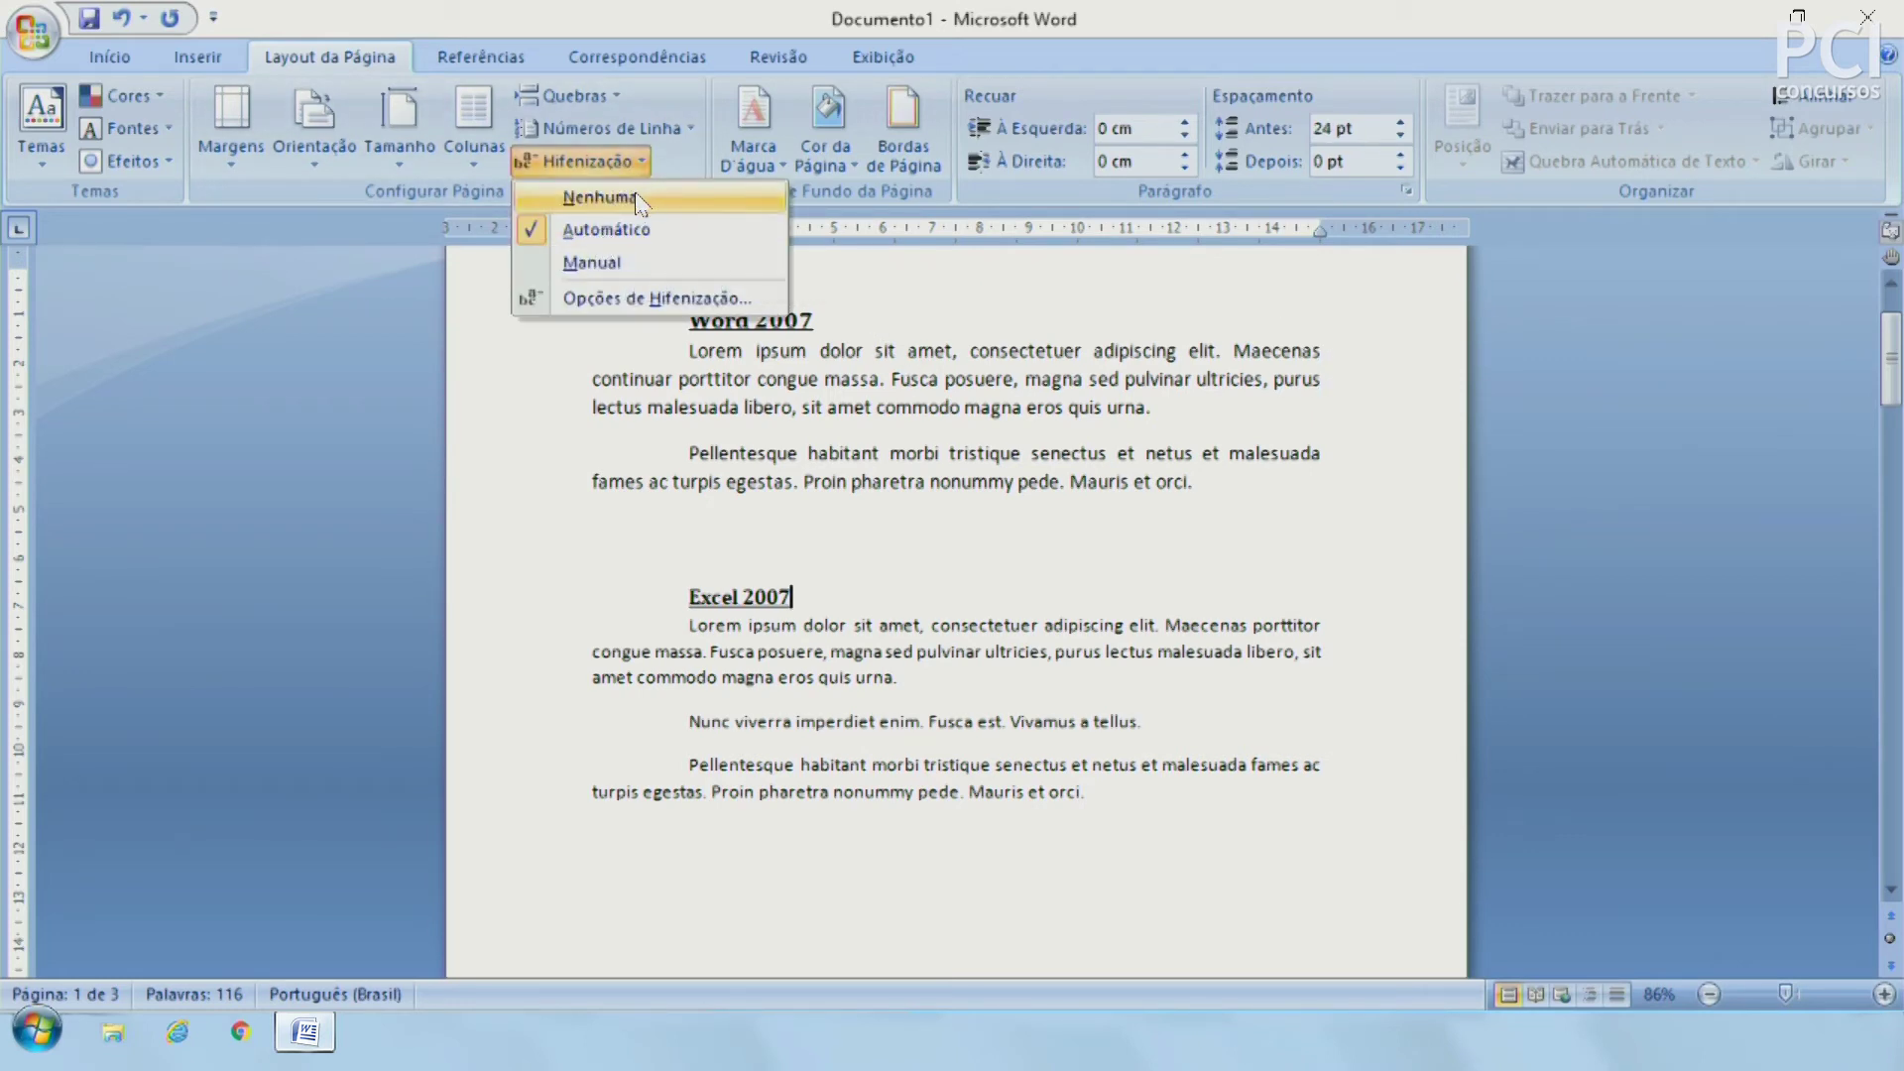
left_click(635, 164)
left_click(1142, 476)
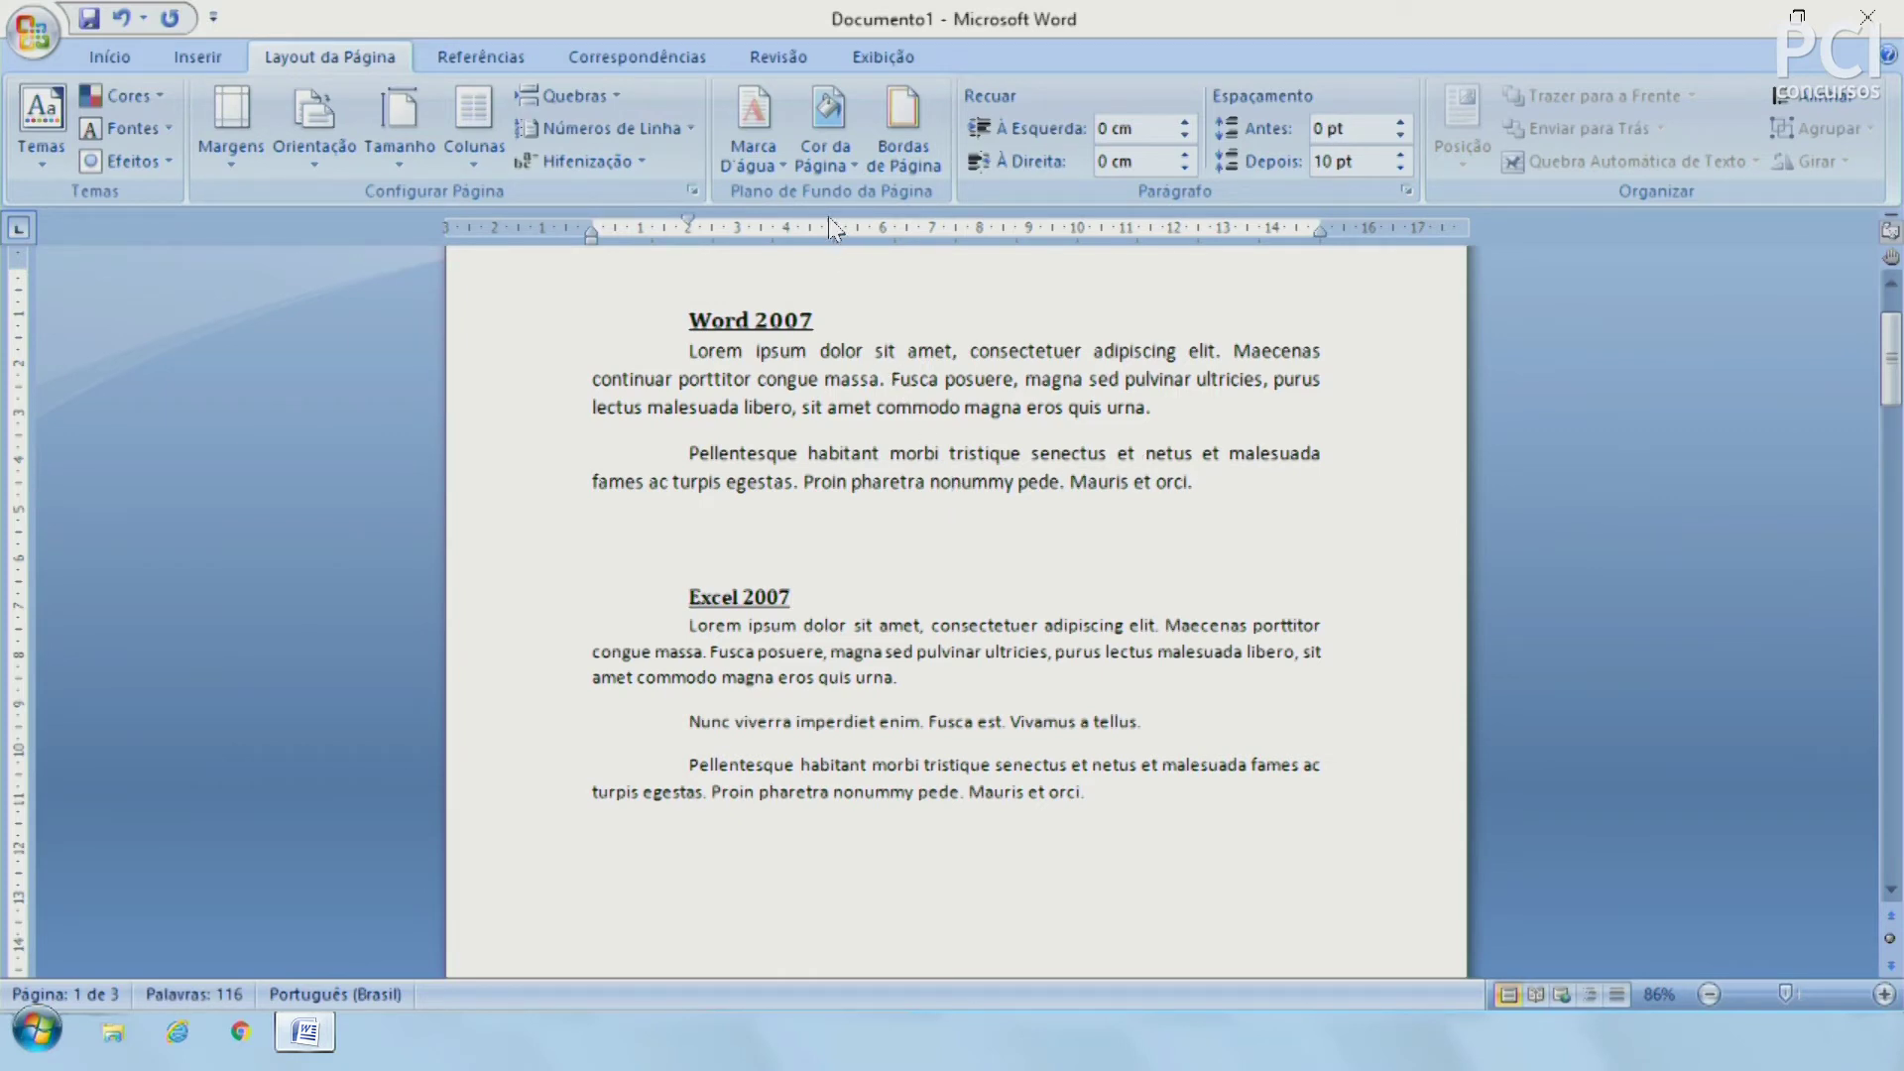
left_click(746, 125)
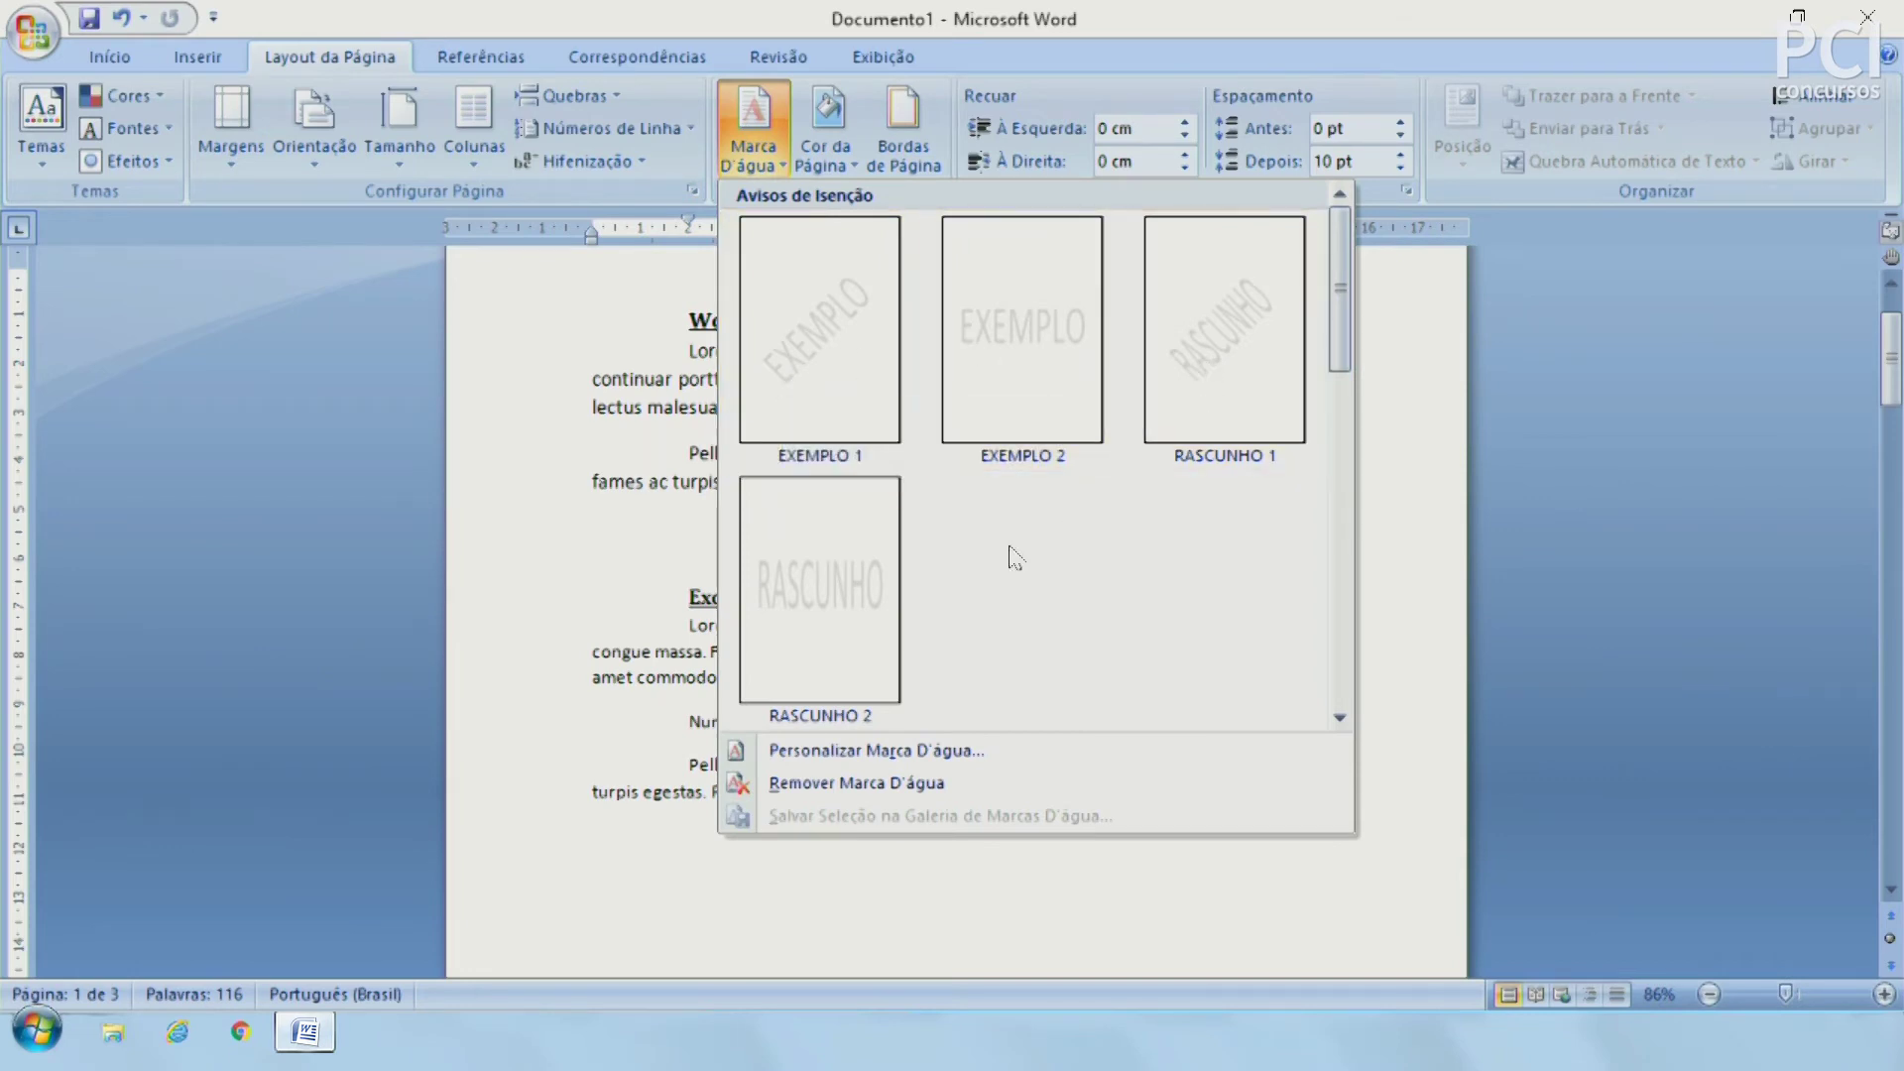
Step: Dismiss the watermark gallery and scroll through the document
left_click(1193, 407)
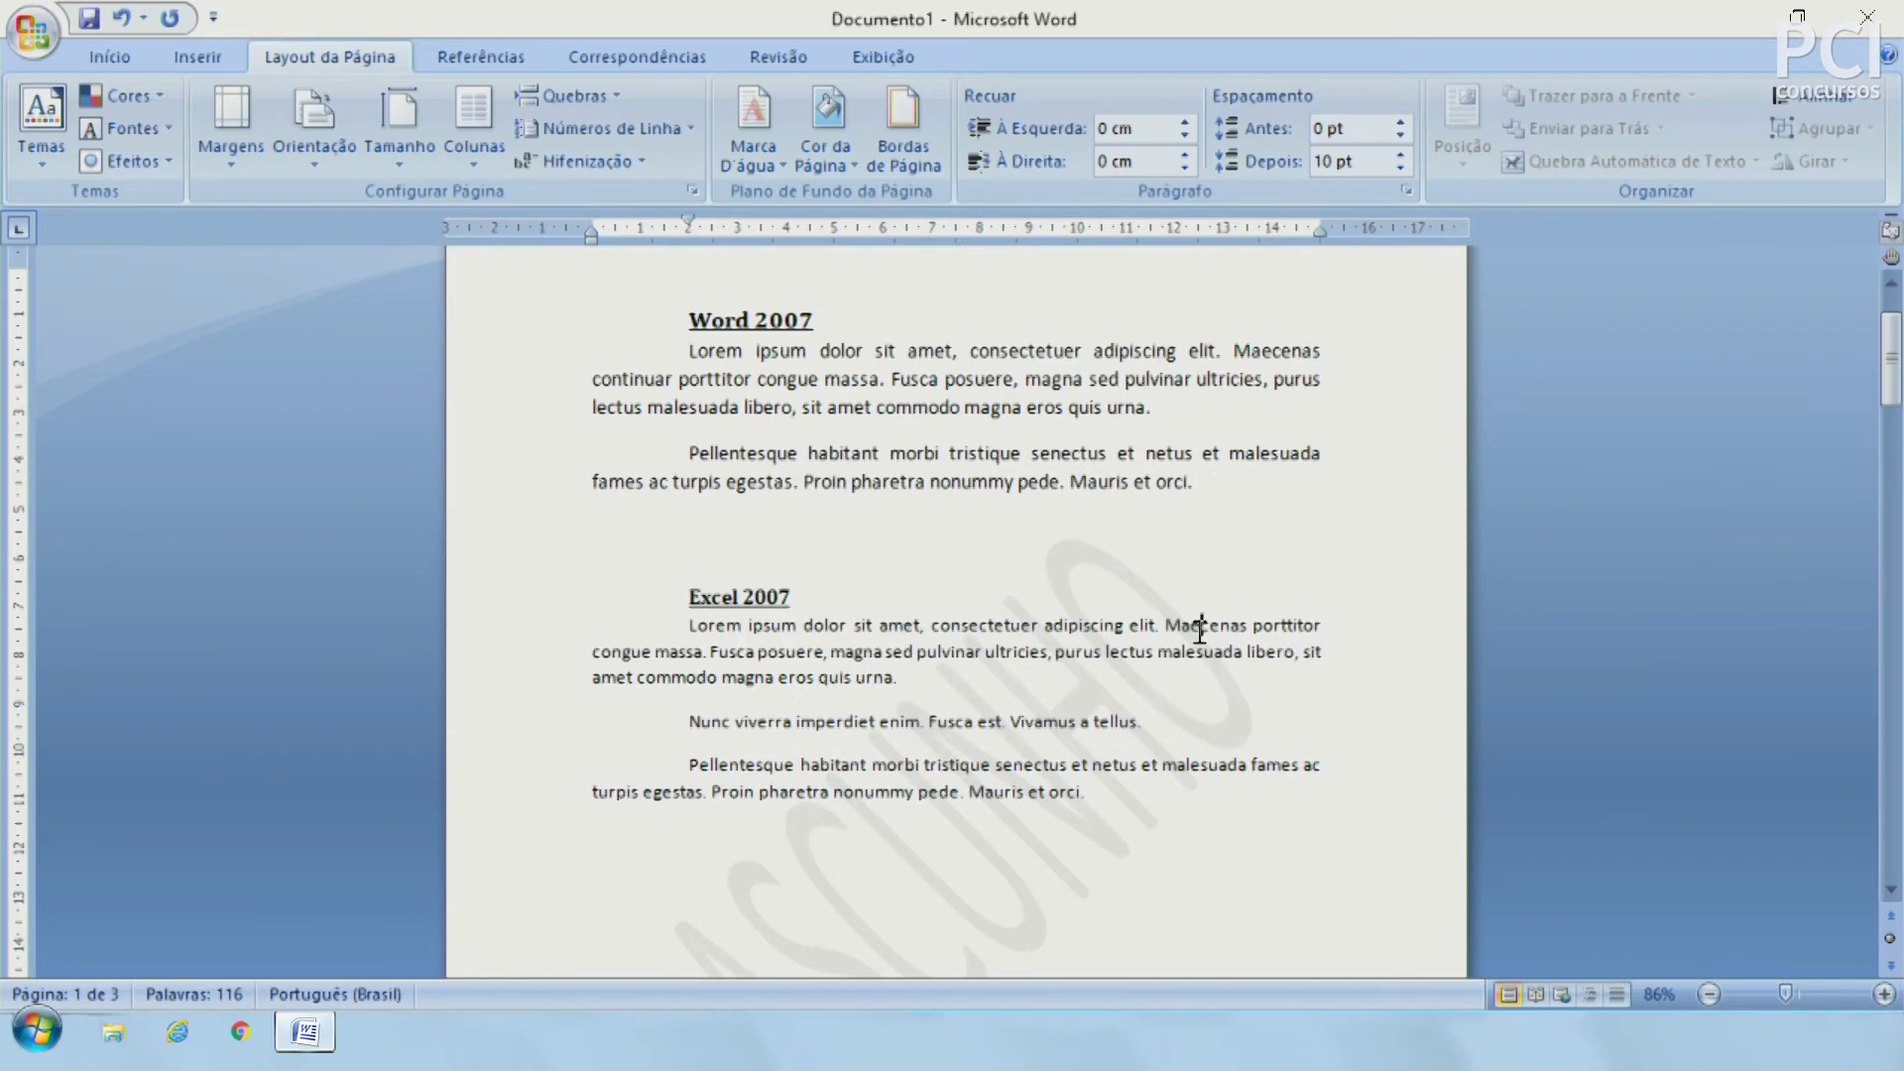
scroll(1201, 629, "down", 5)
scroll(1200, 631, "up", 2)
scroll(1202, 634, "down", 5)
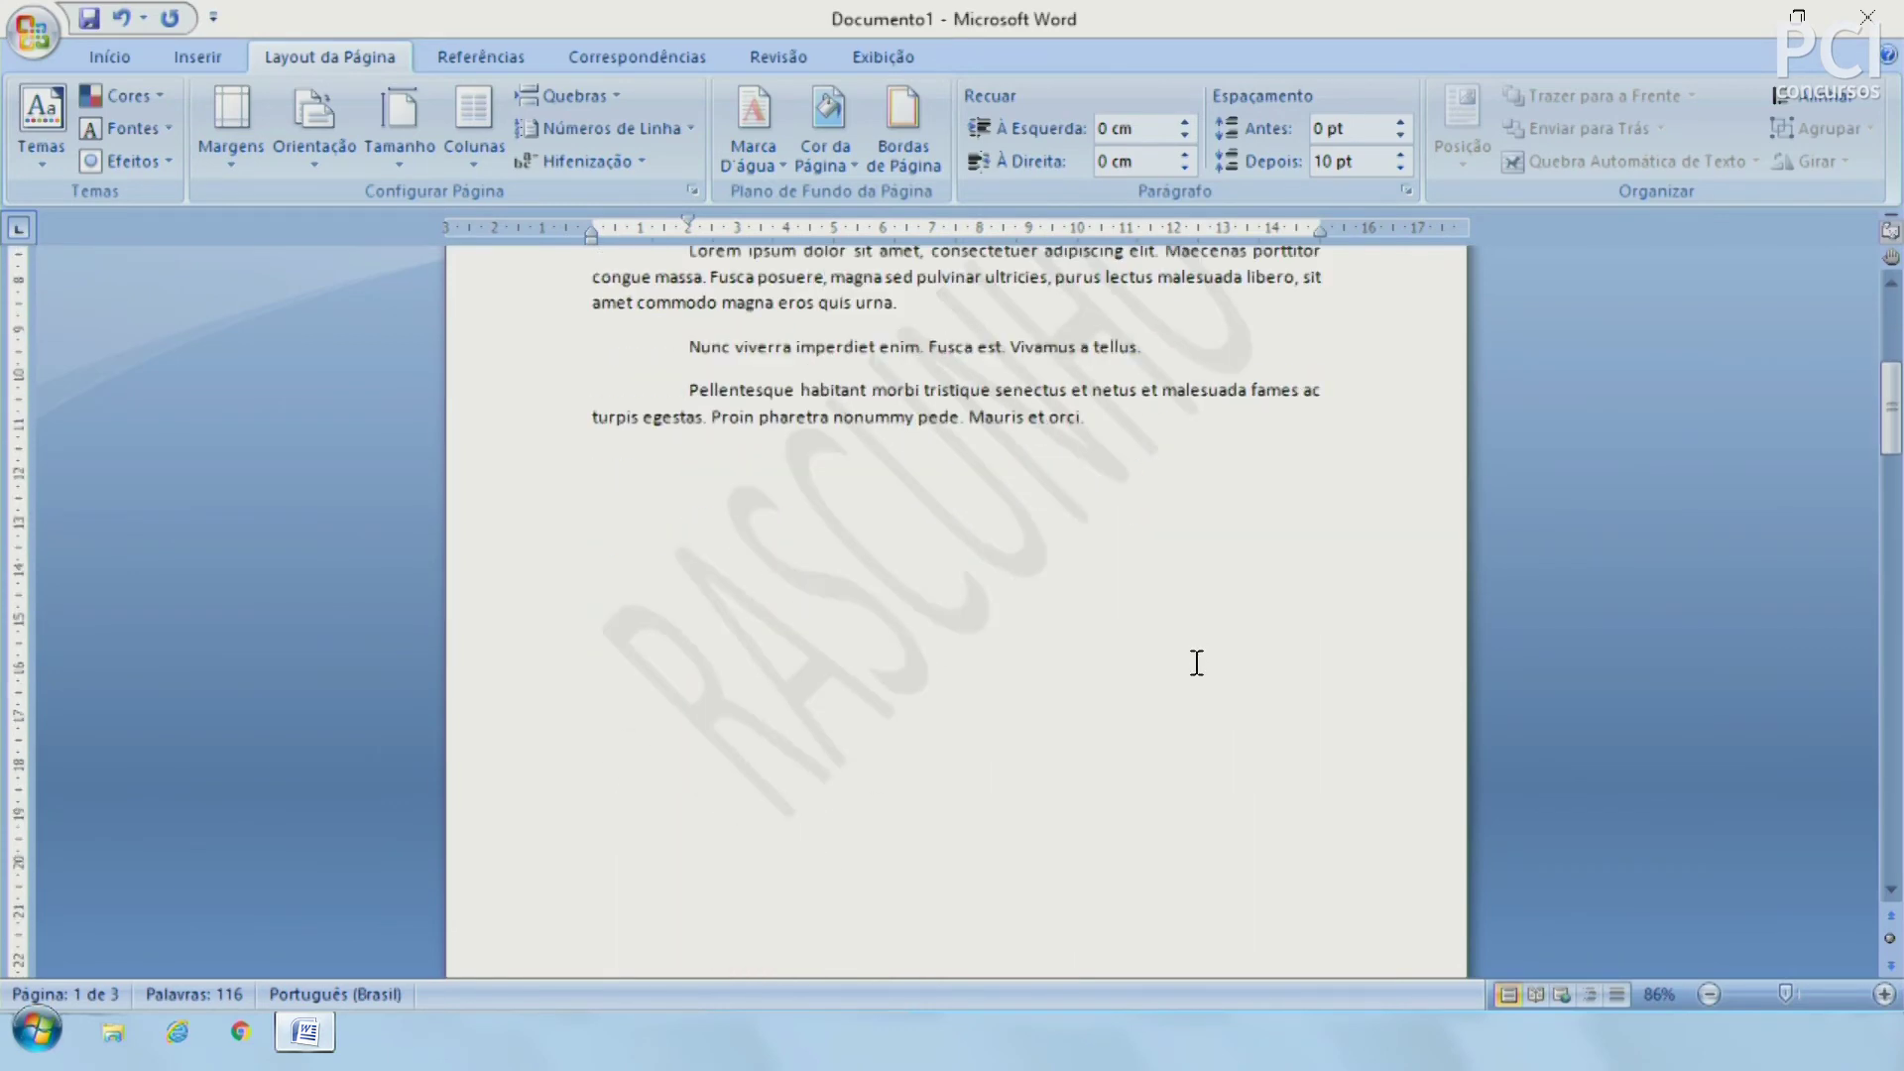
scroll(1197, 664, "up", 3)
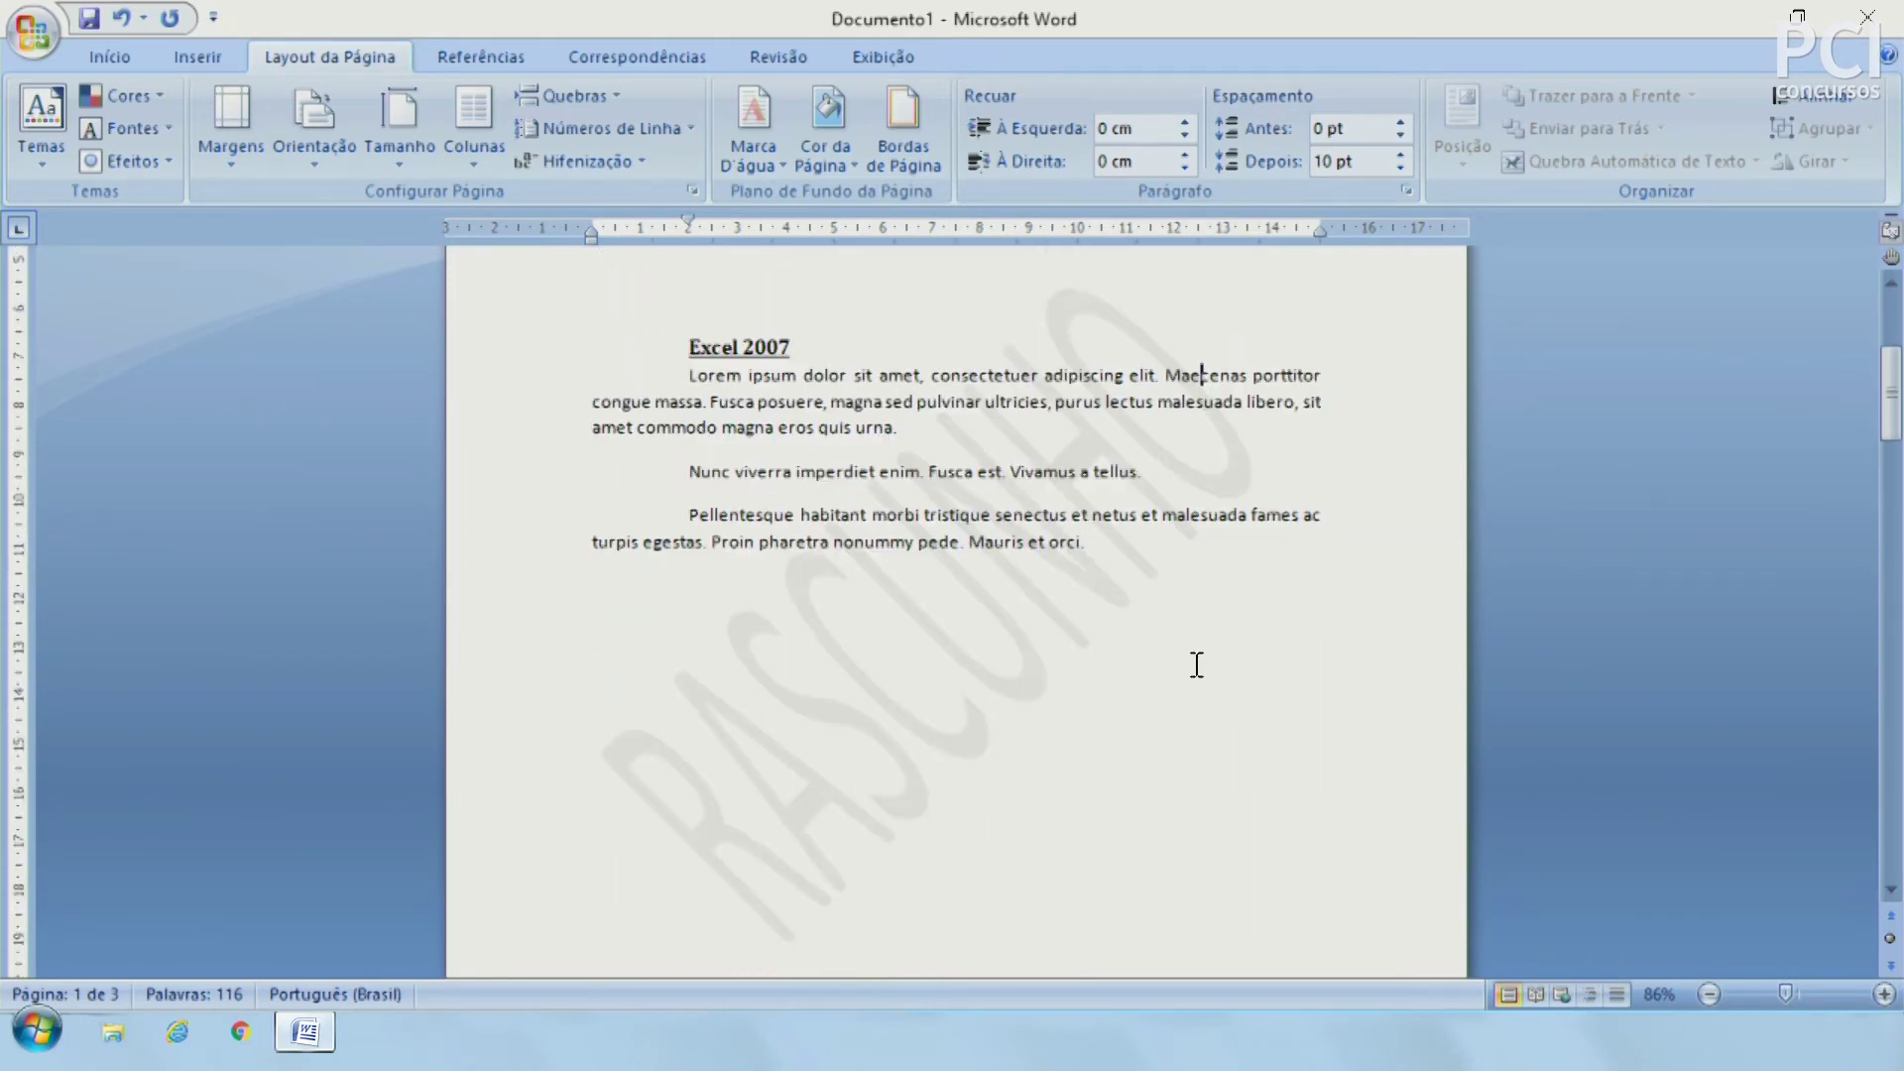
scroll(1197, 664, "down", 3)
key("Tab")
key("Tab")
key("Tab")
Step: Apply a custom text watermark reading RASCUNHO to the page
left_click(754, 149)
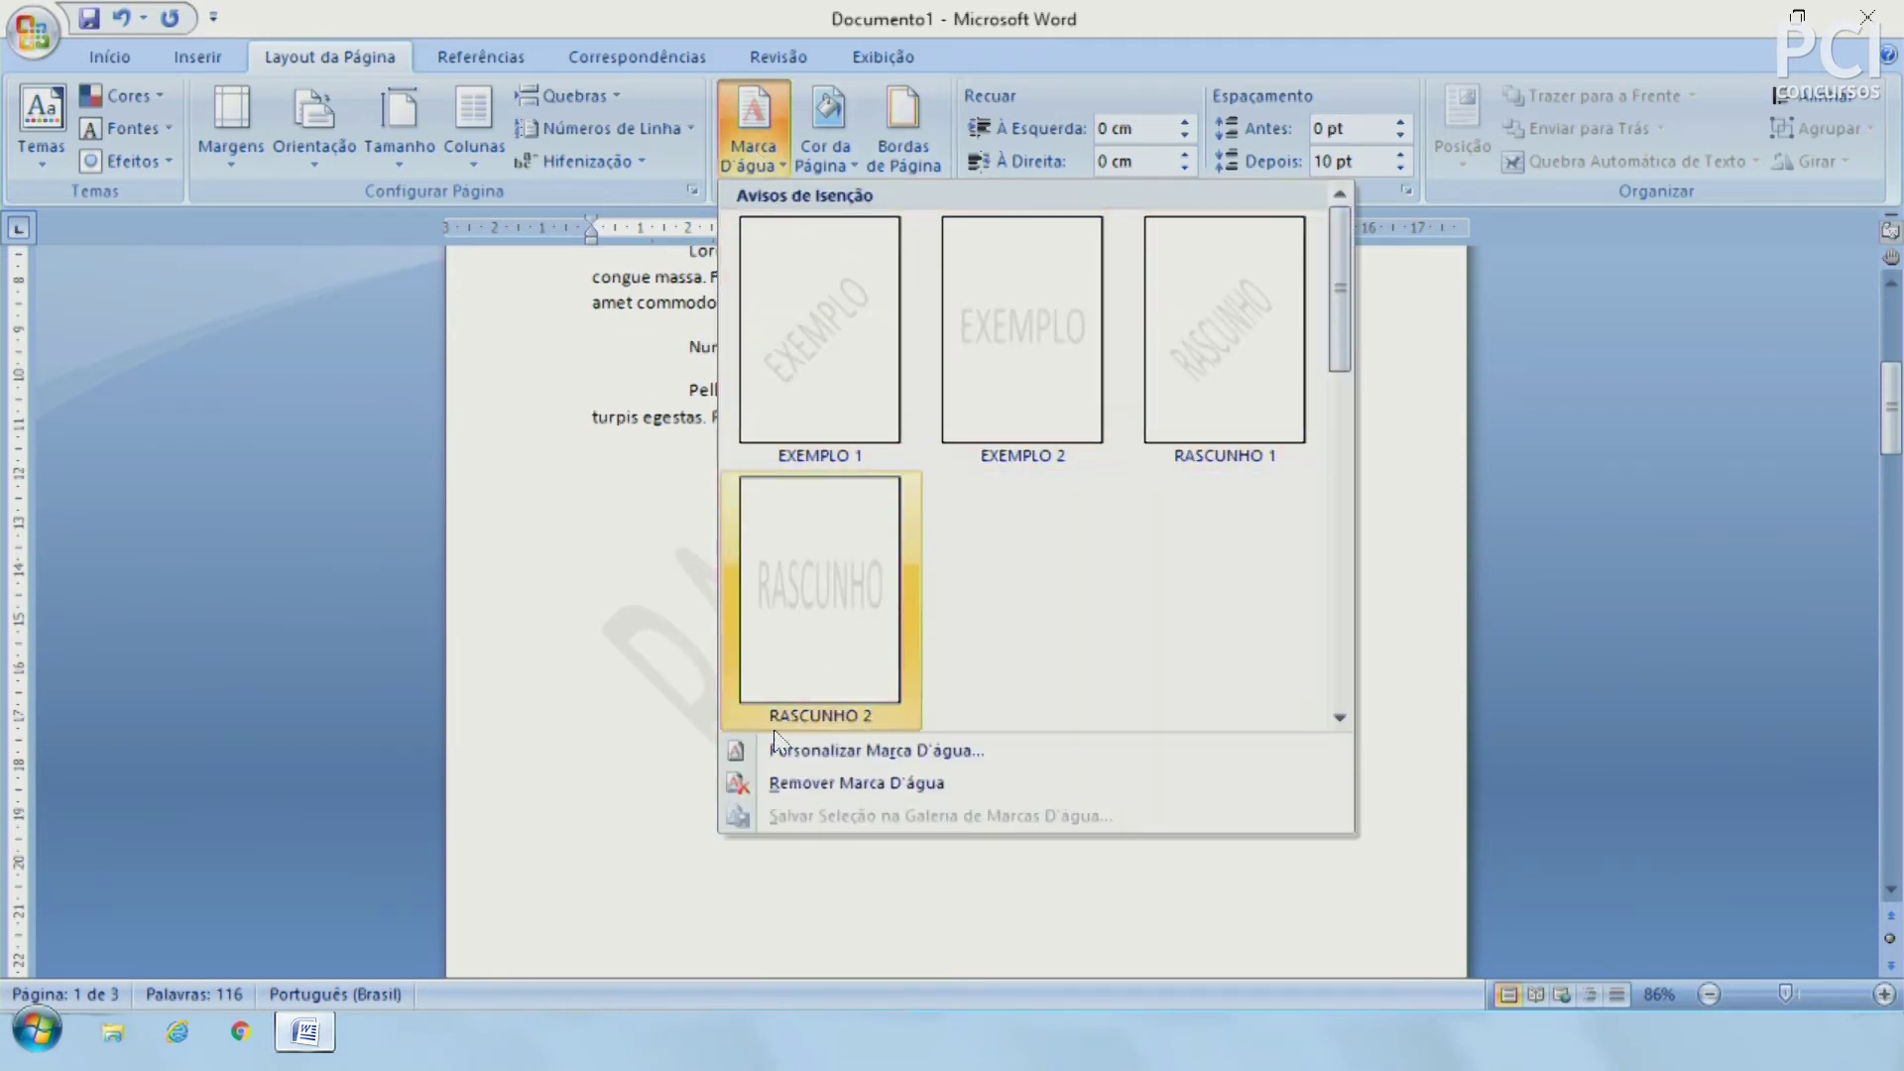
left_click(896, 755)
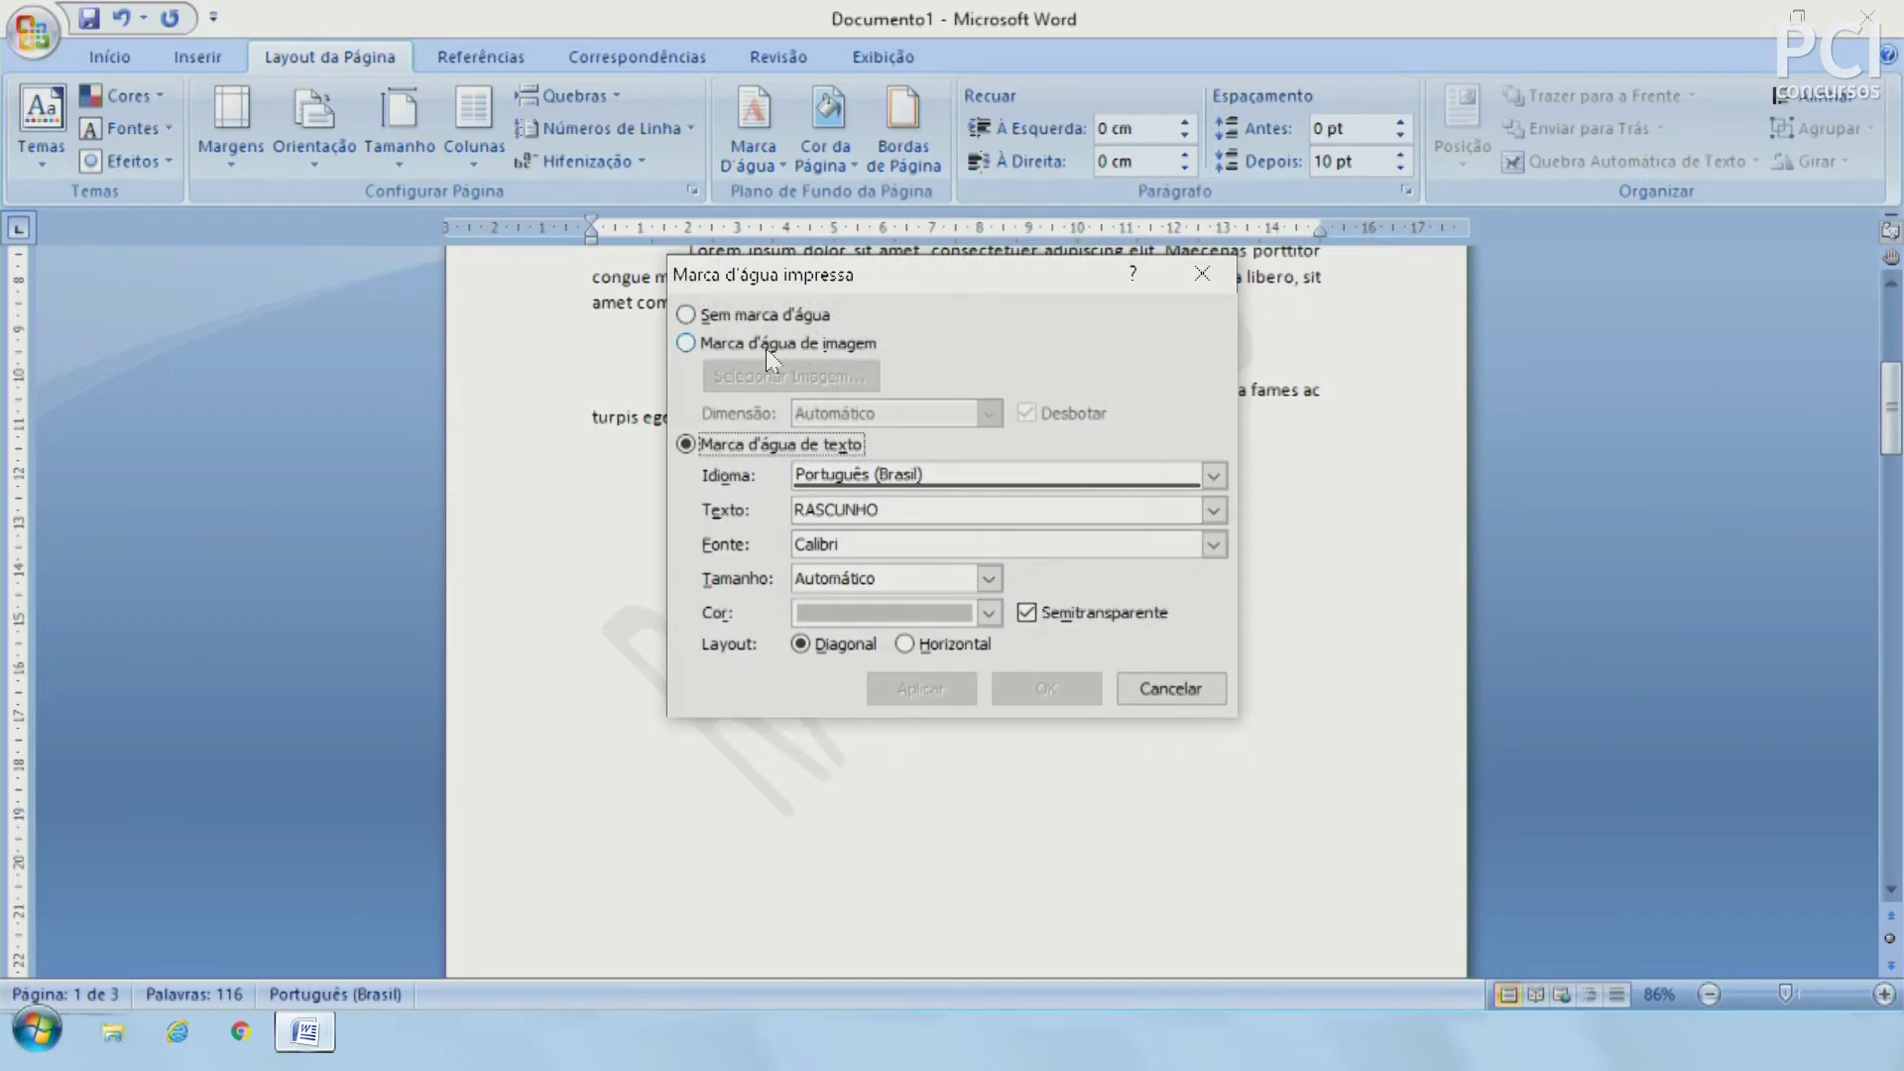
left_click(766, 346)
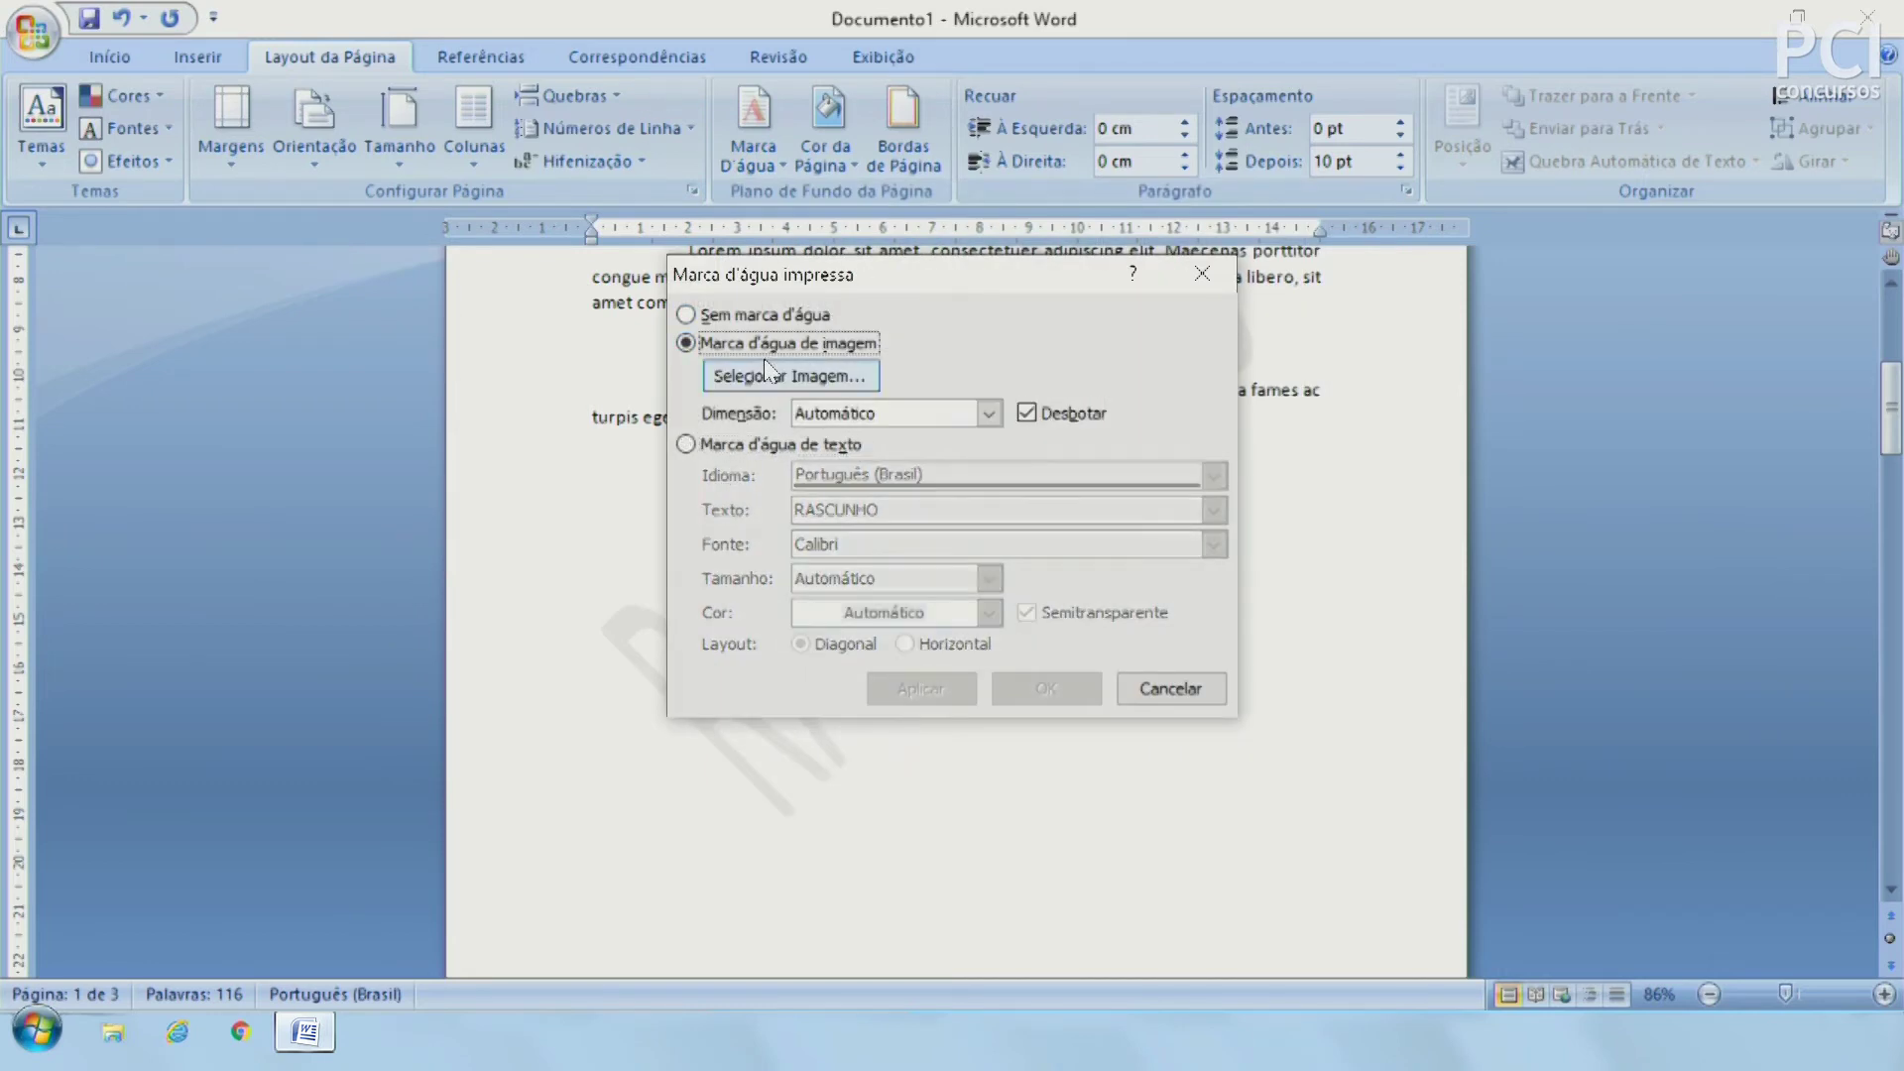
left_click(759, 449)
left_click_drag(888, 509, 794, 509)
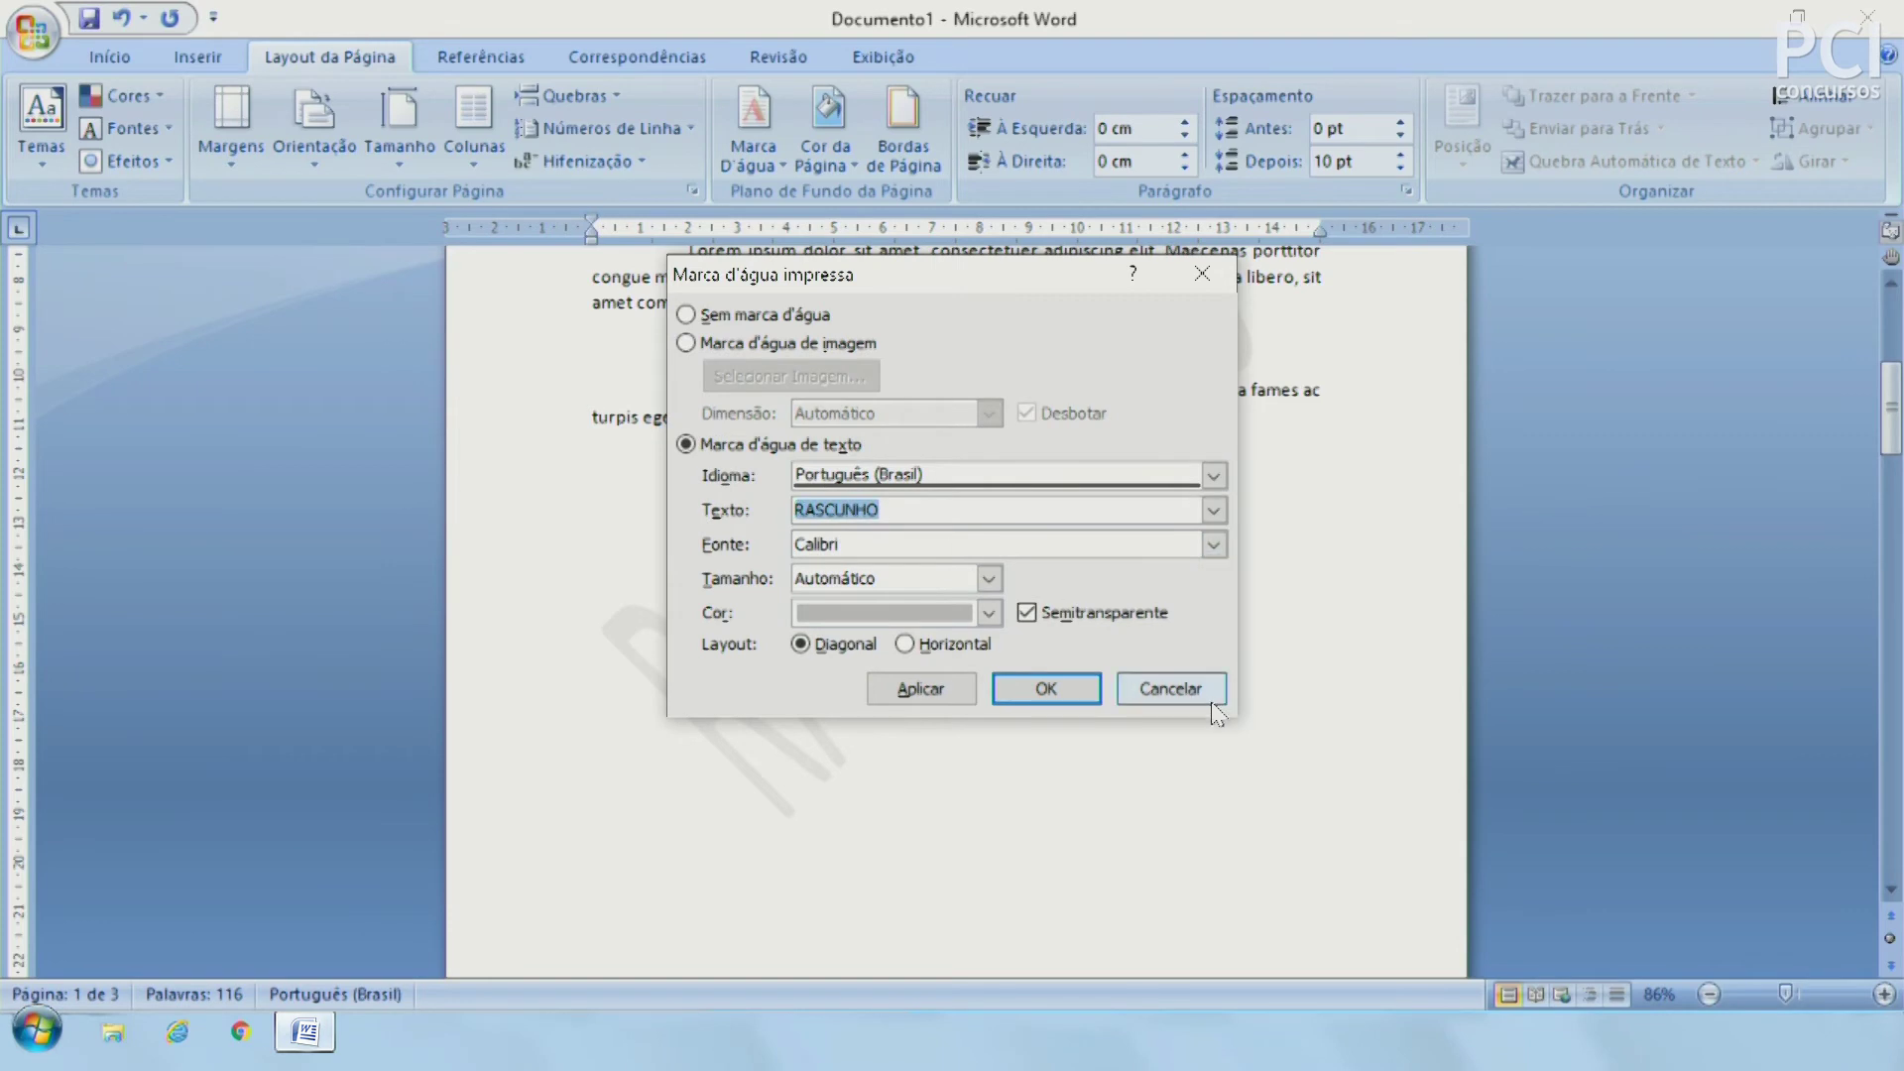
left_click(1150, 684)
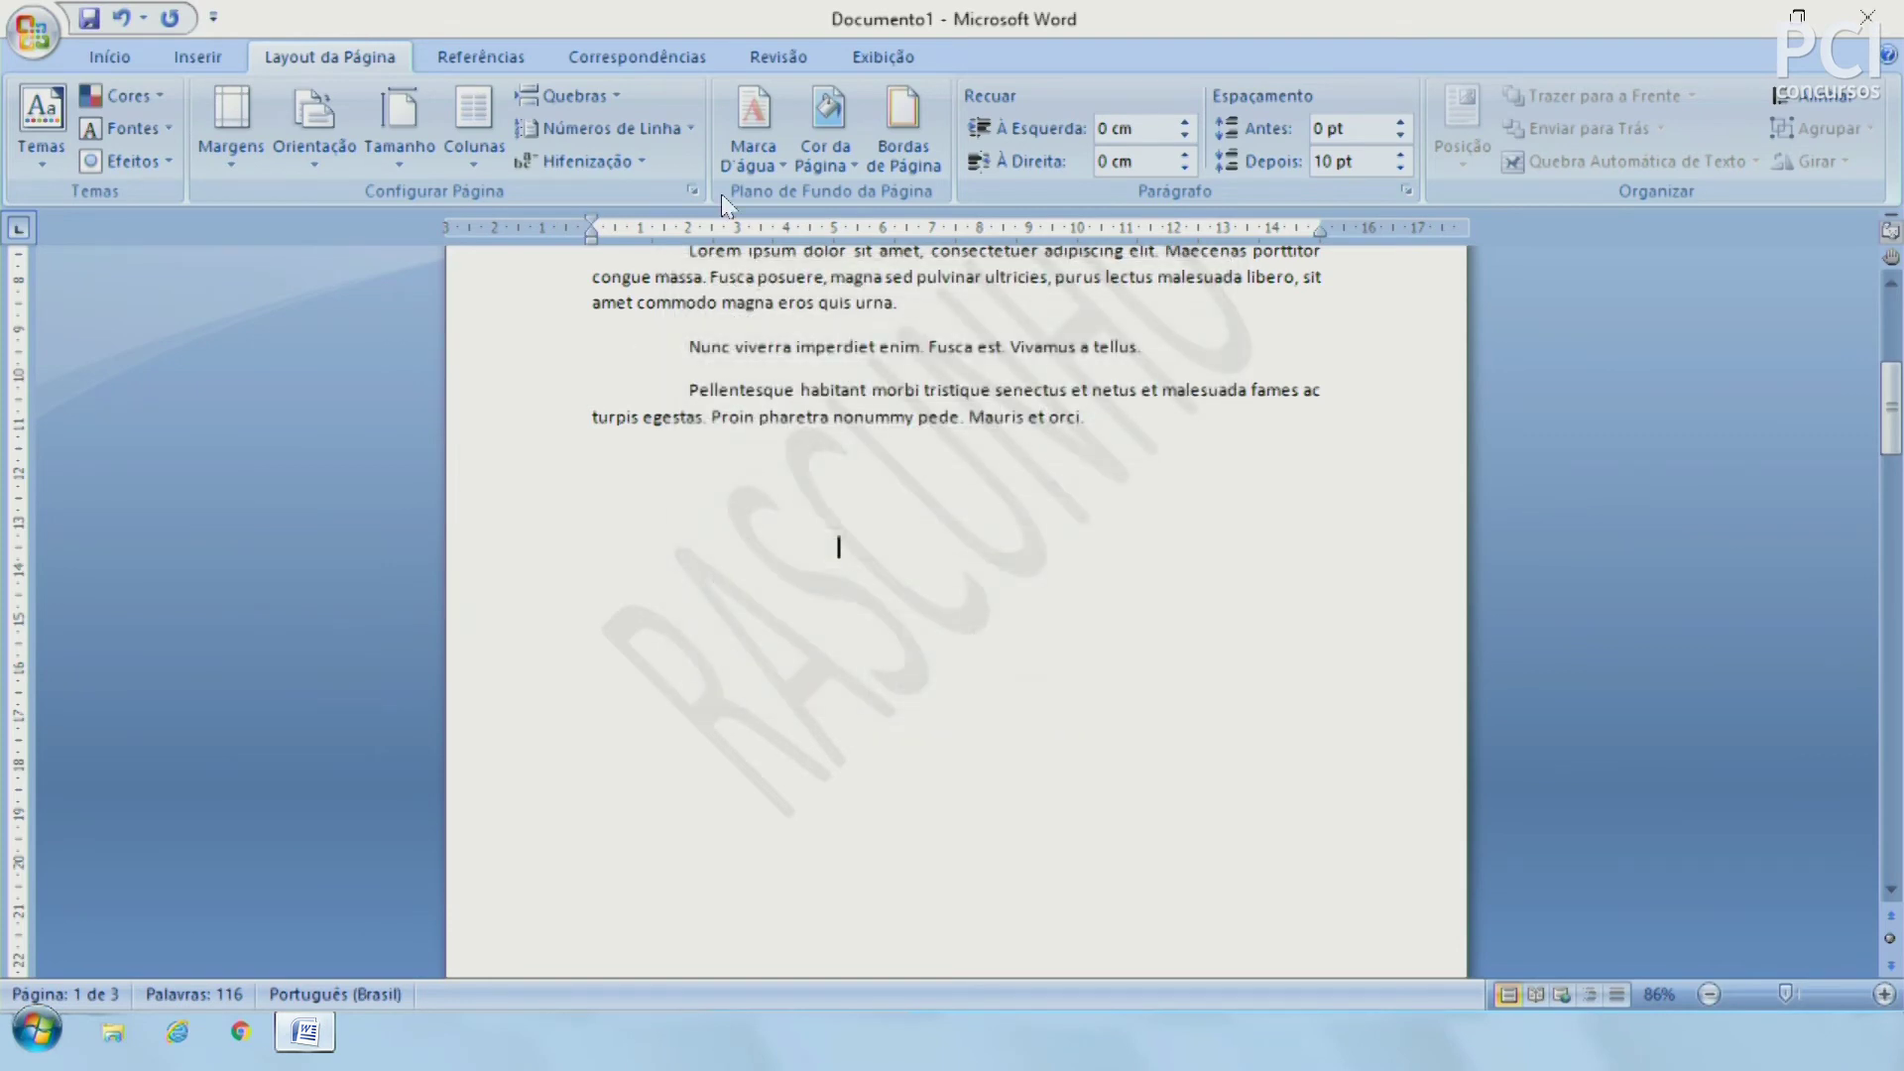
Step: Remove the RASCUNHO watermark from the page
left_click(746, 106)
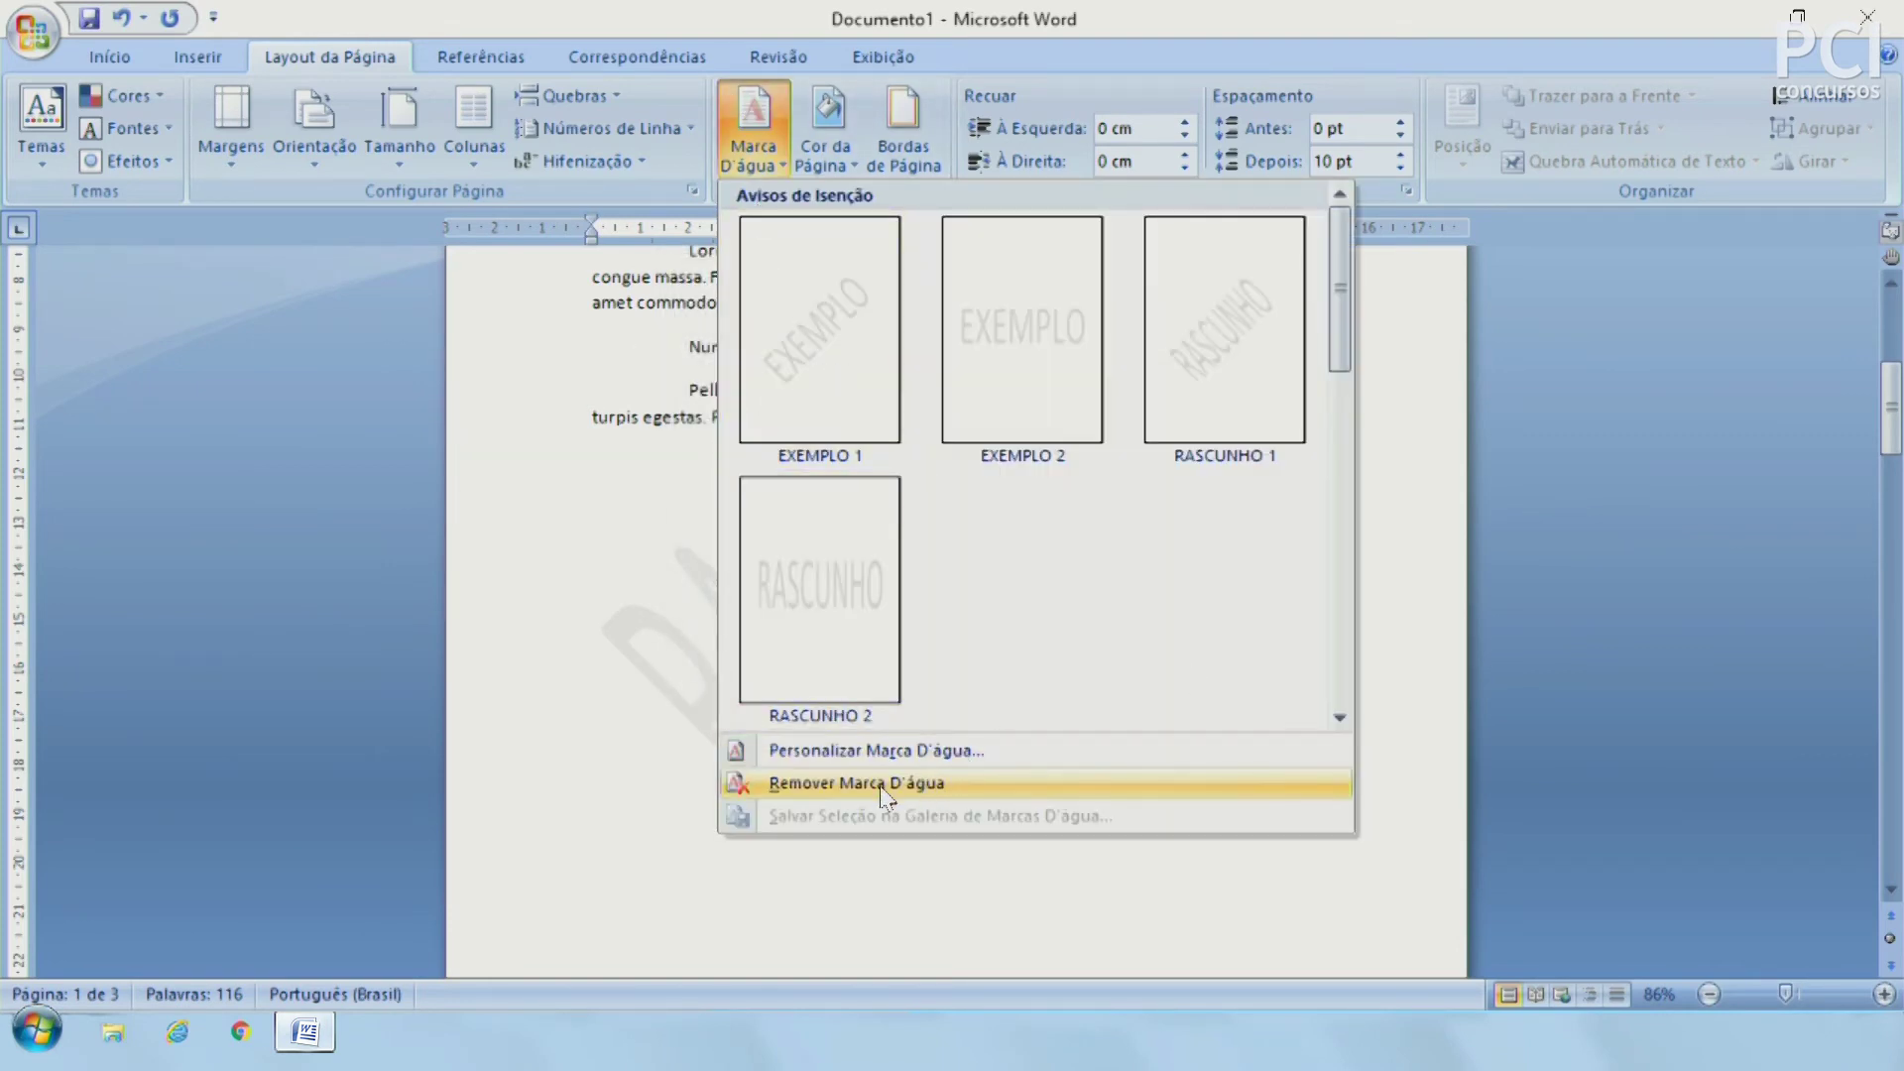
left_click(881, 789)
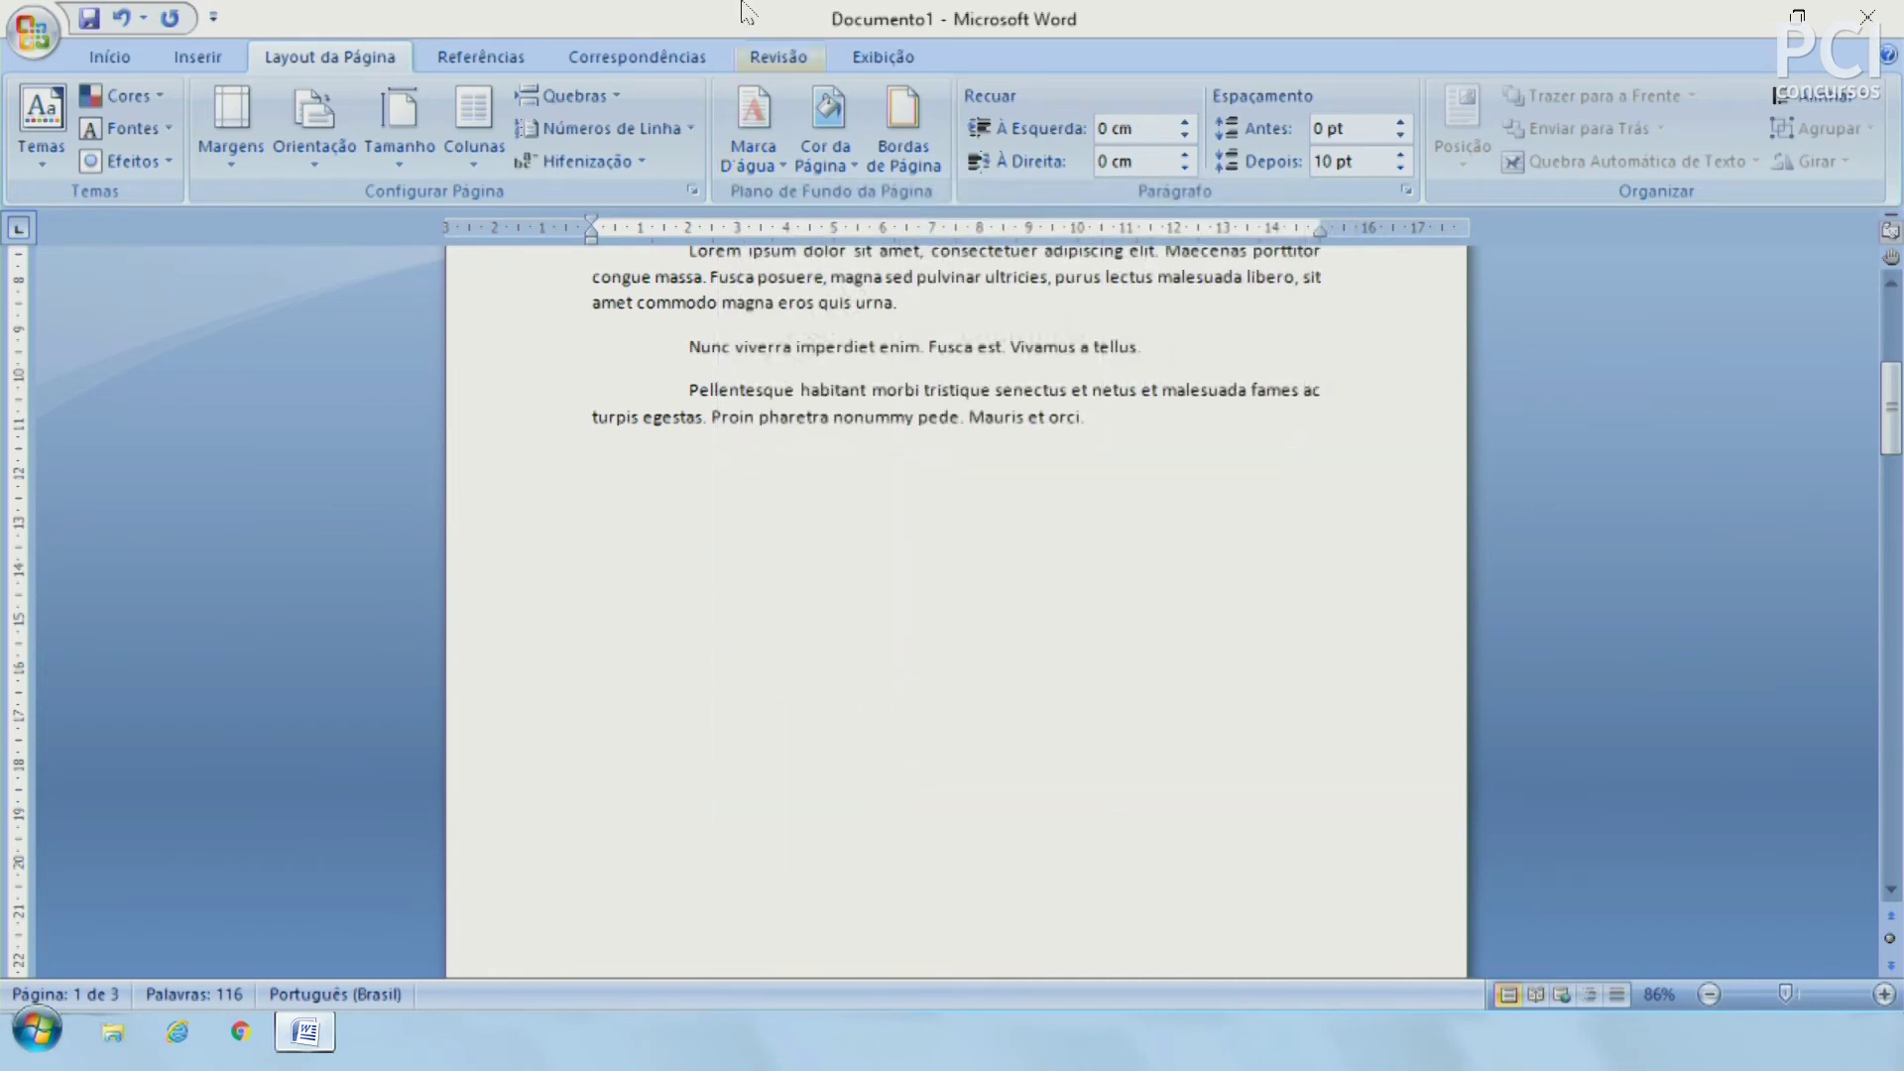
left_click(836, 175)
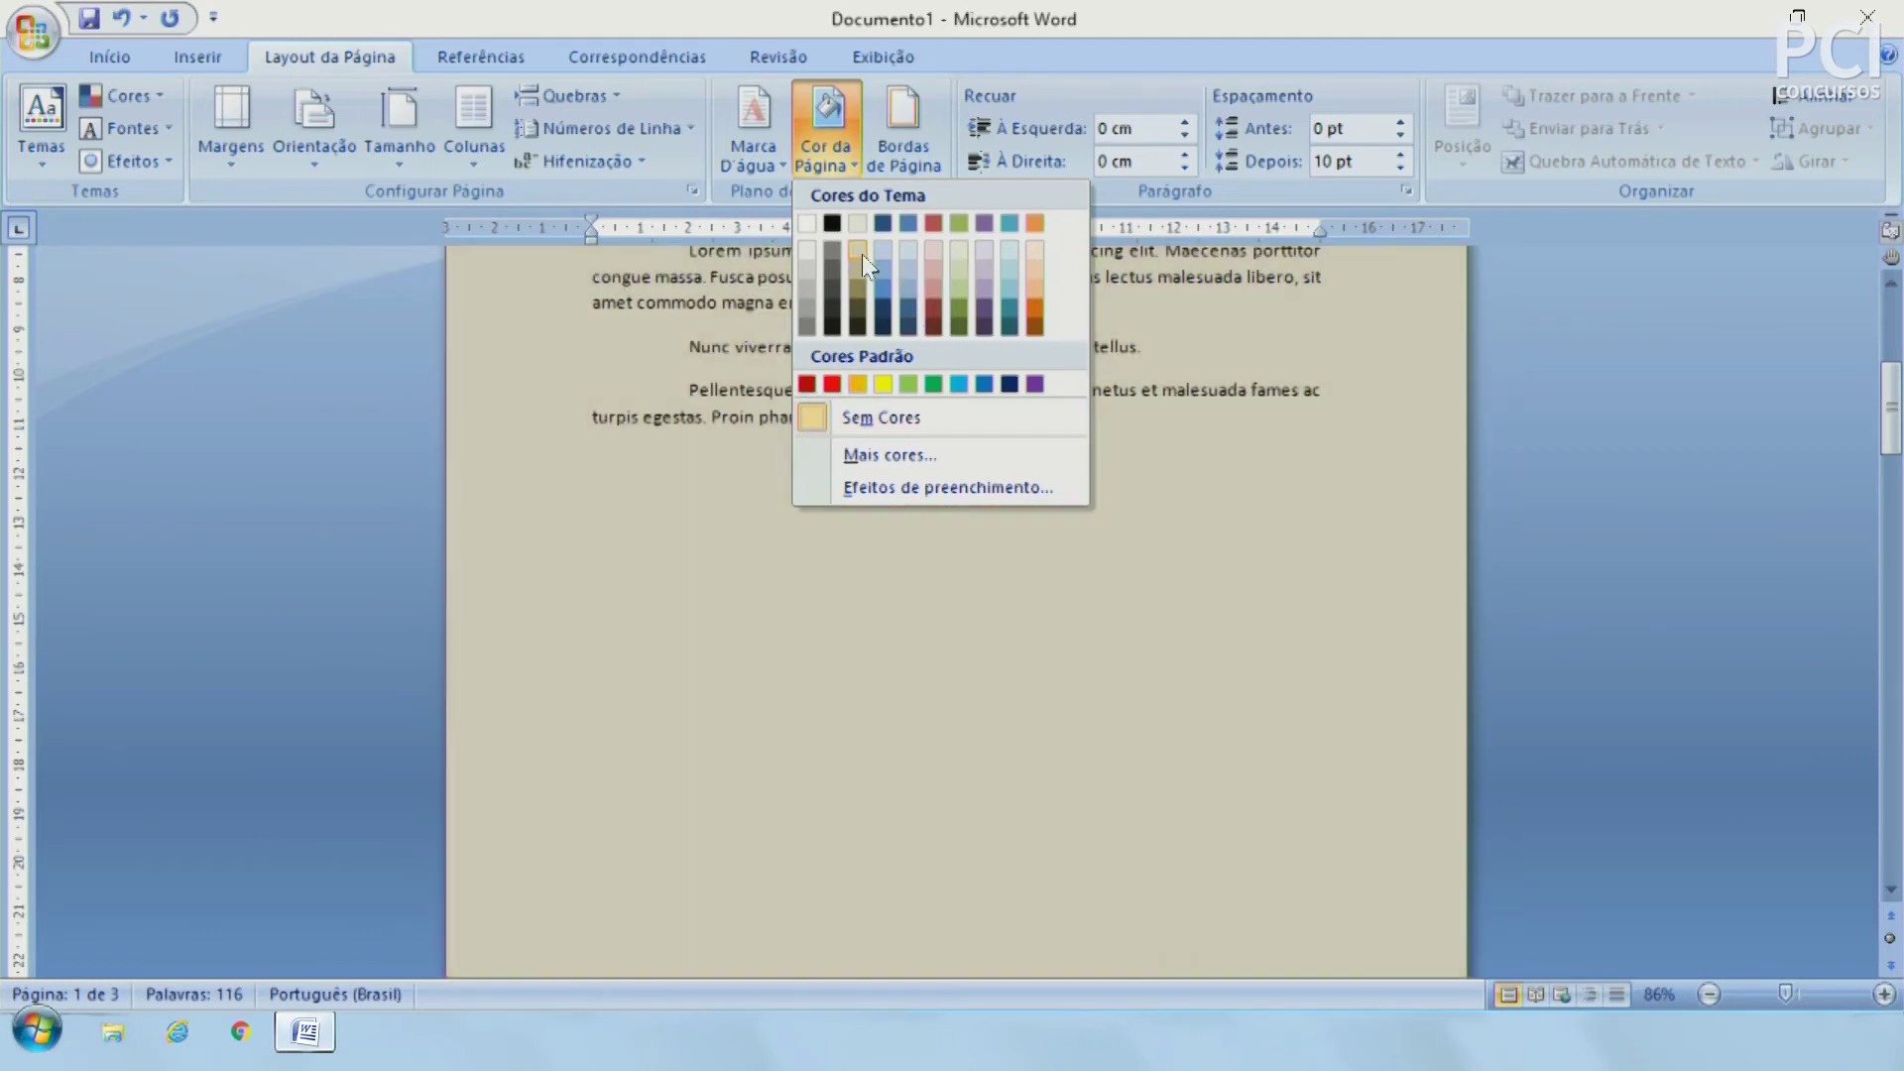
Step: Give the page a tan background and check the print settings without printing
left_click(861, 254)
scroll(926, 499, "up", 3)
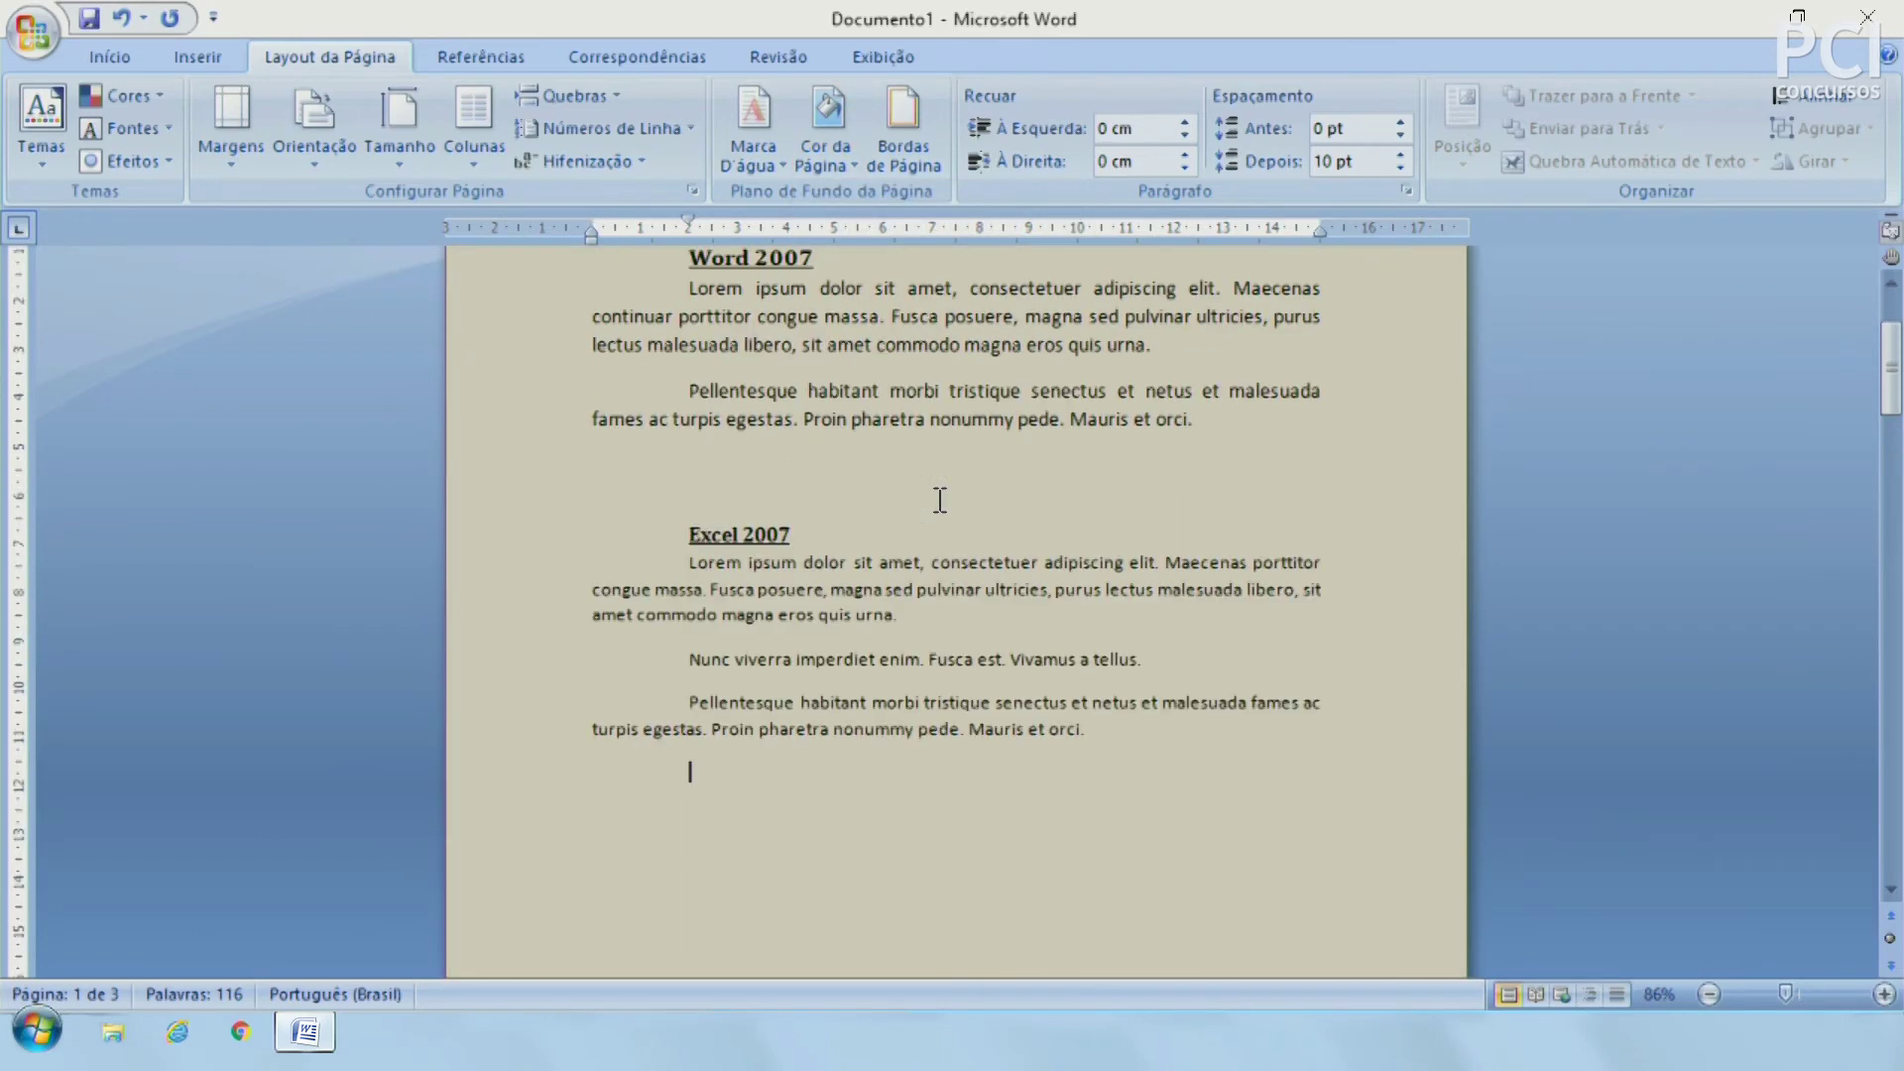
scroll(940, 501, "up", 2)
key("ctrl+p")
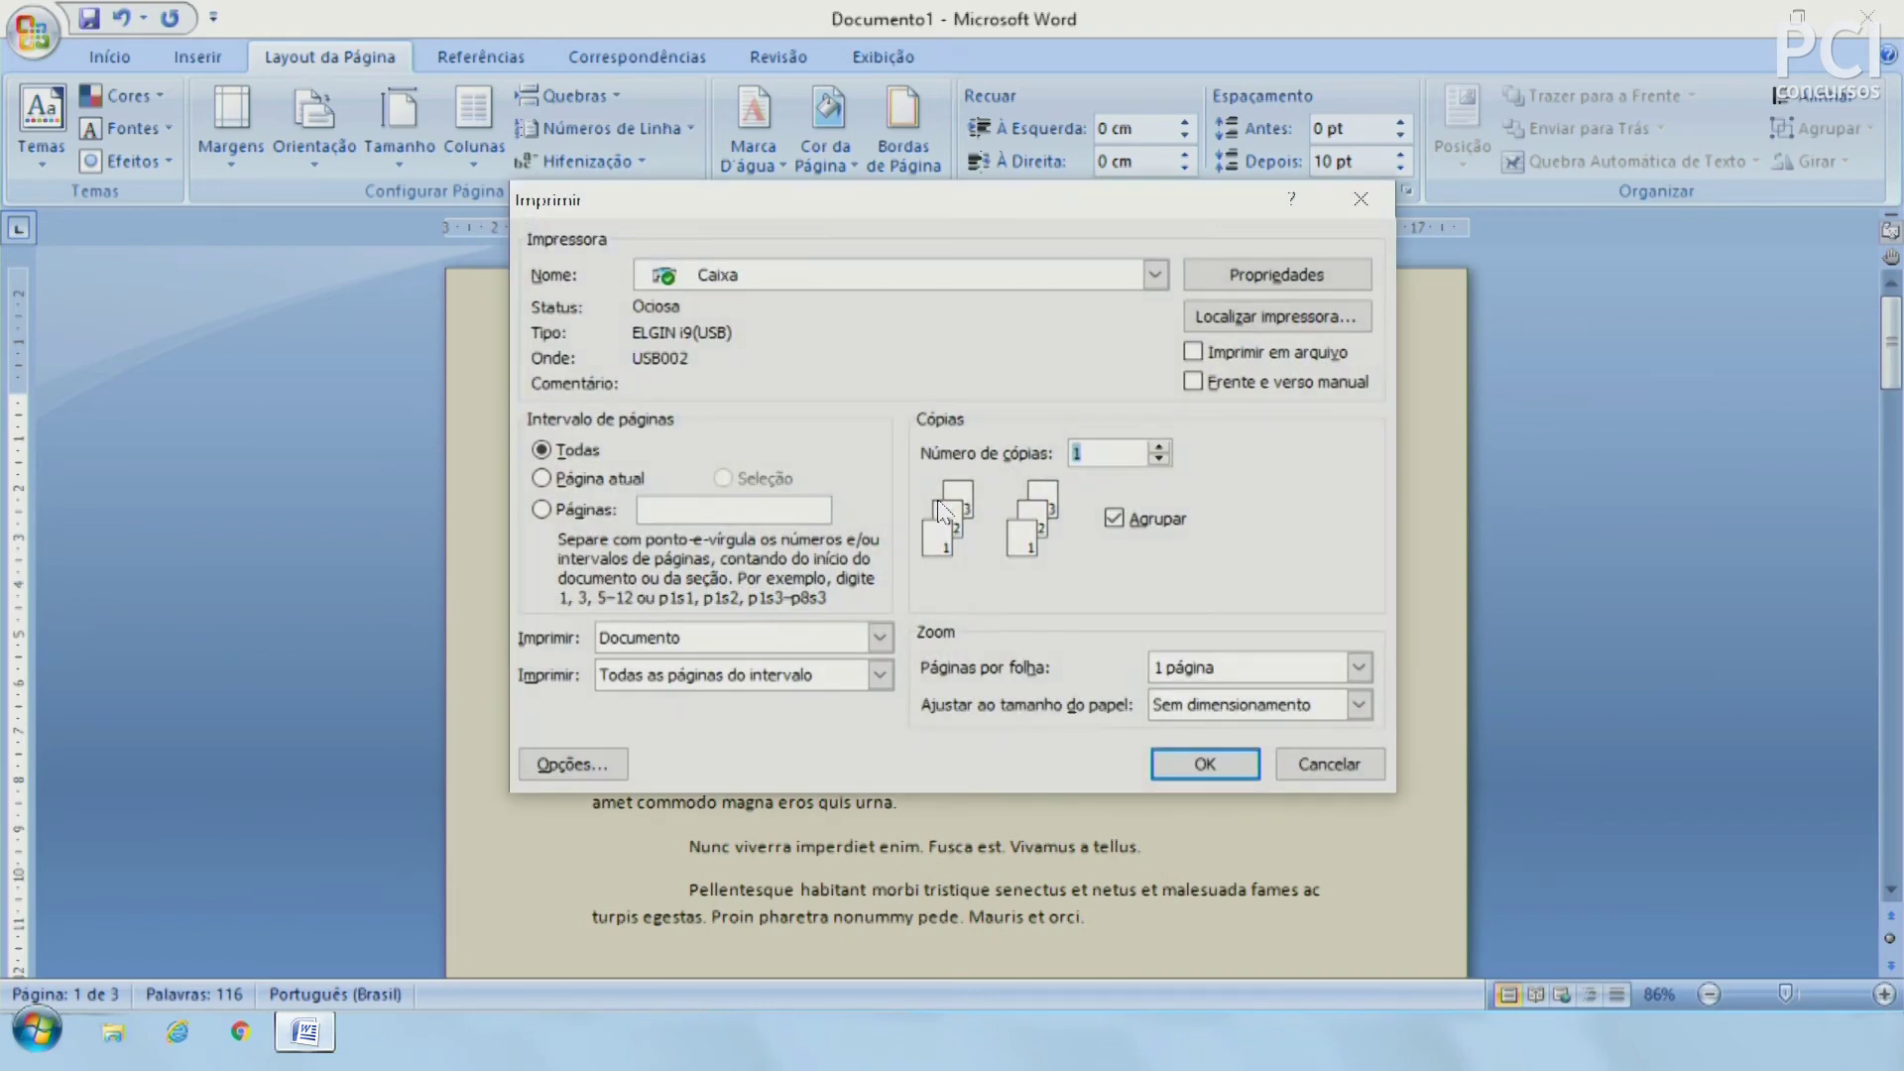
key("Escape")
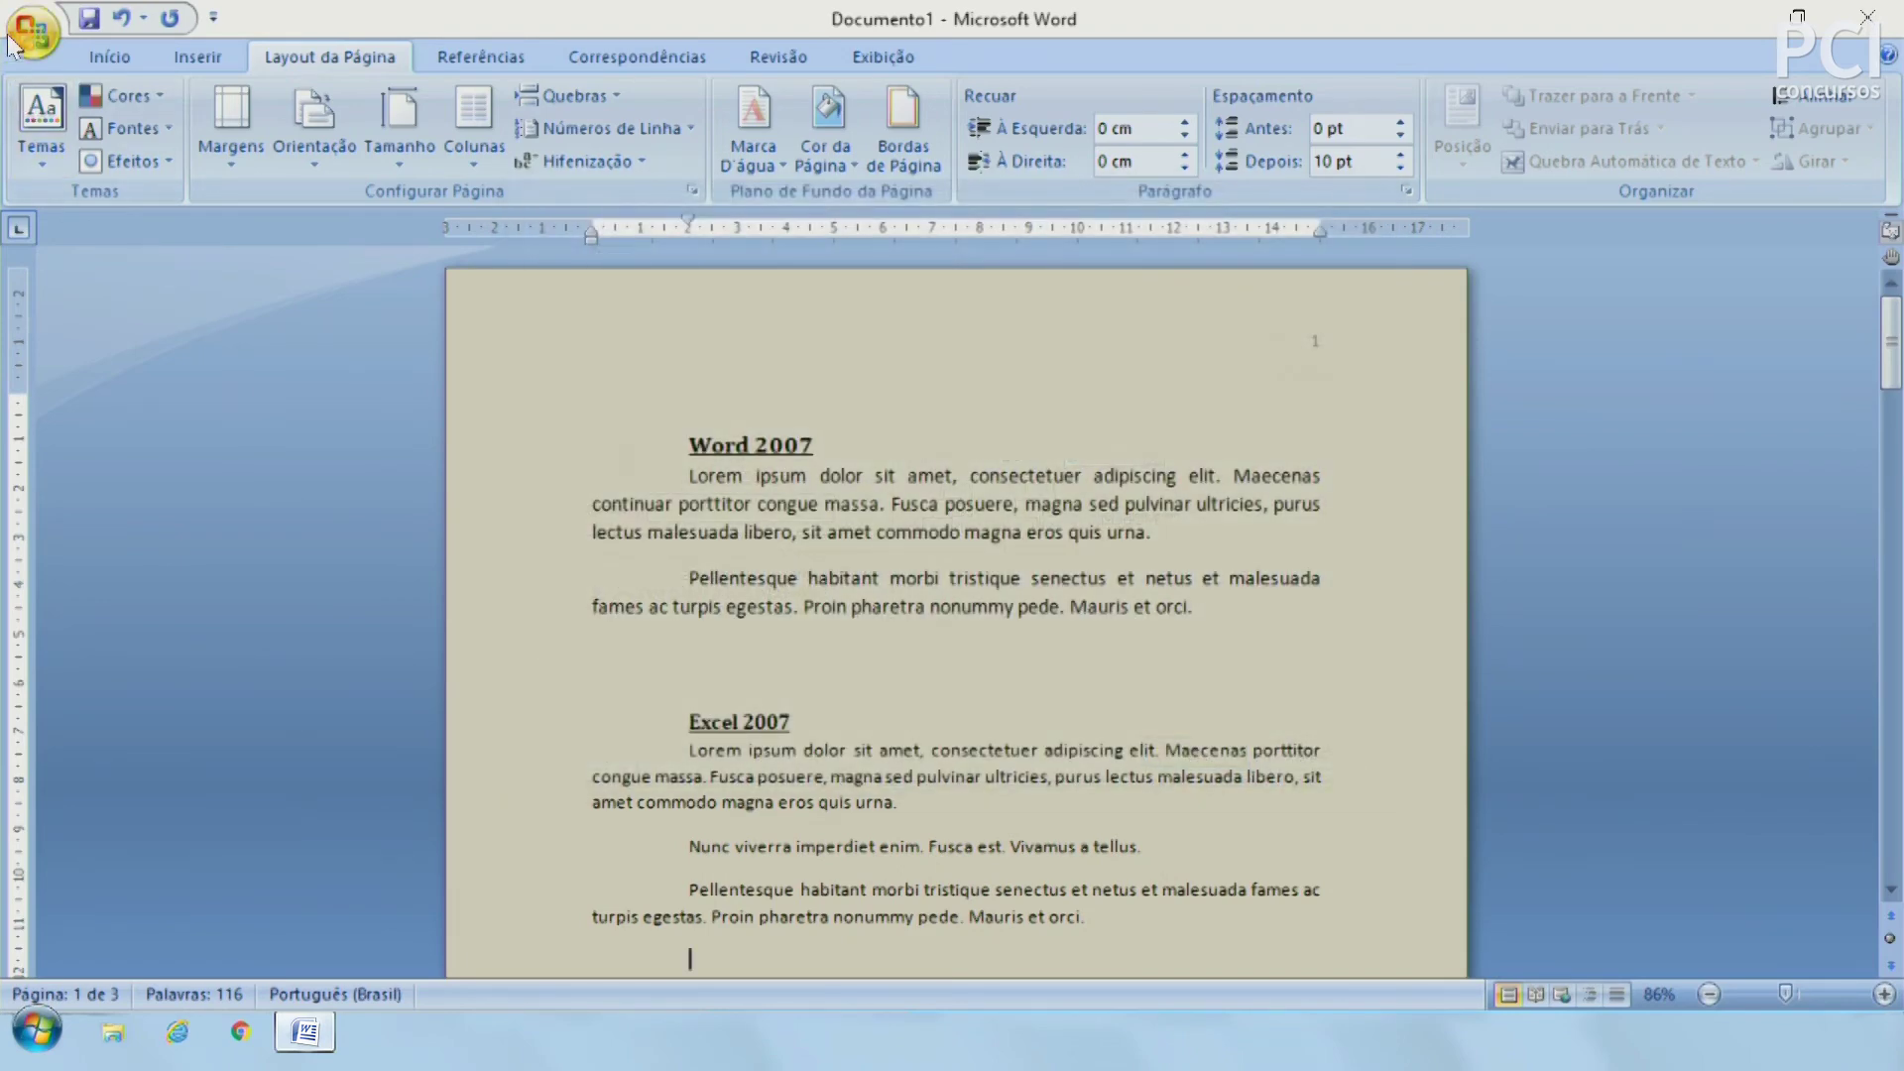
Step: Look at the document in Print Preview, then close it
left_click(32, 32)
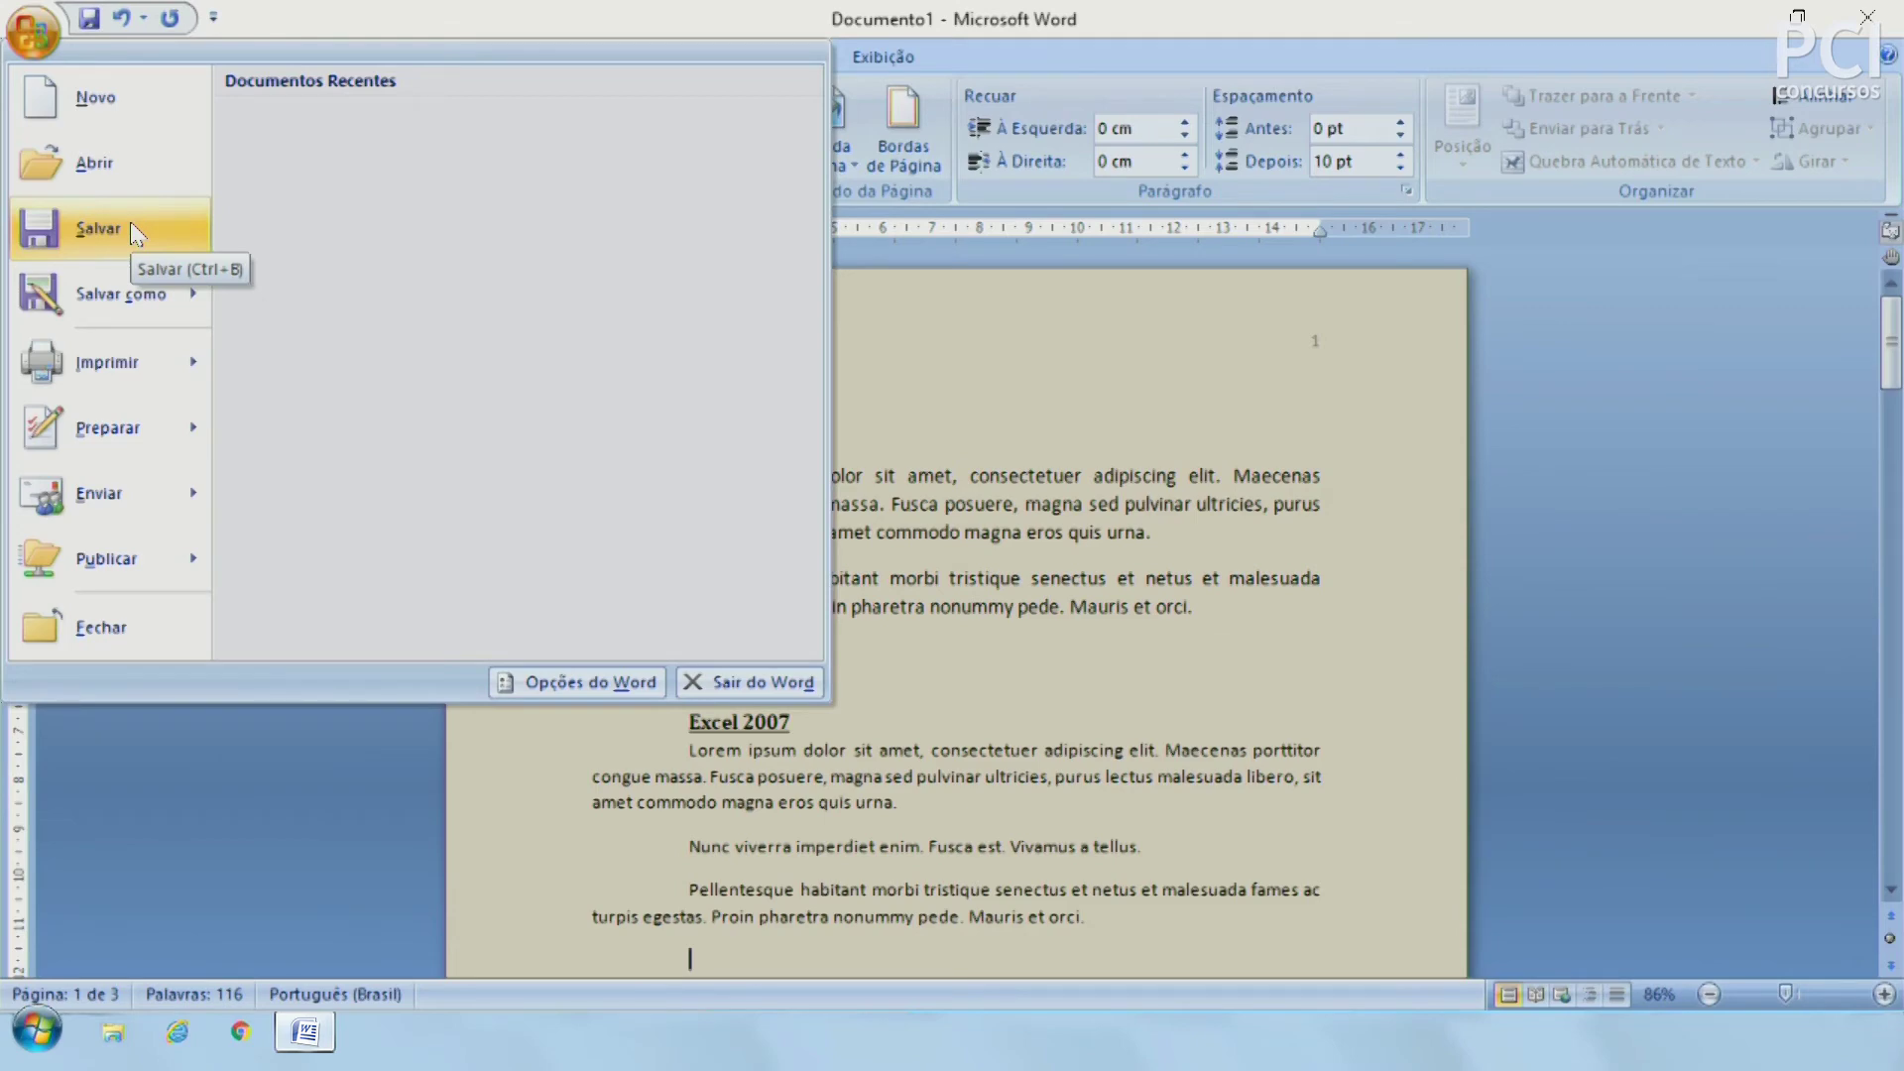
mouse_move(108, 361)
left_click(386, 282)
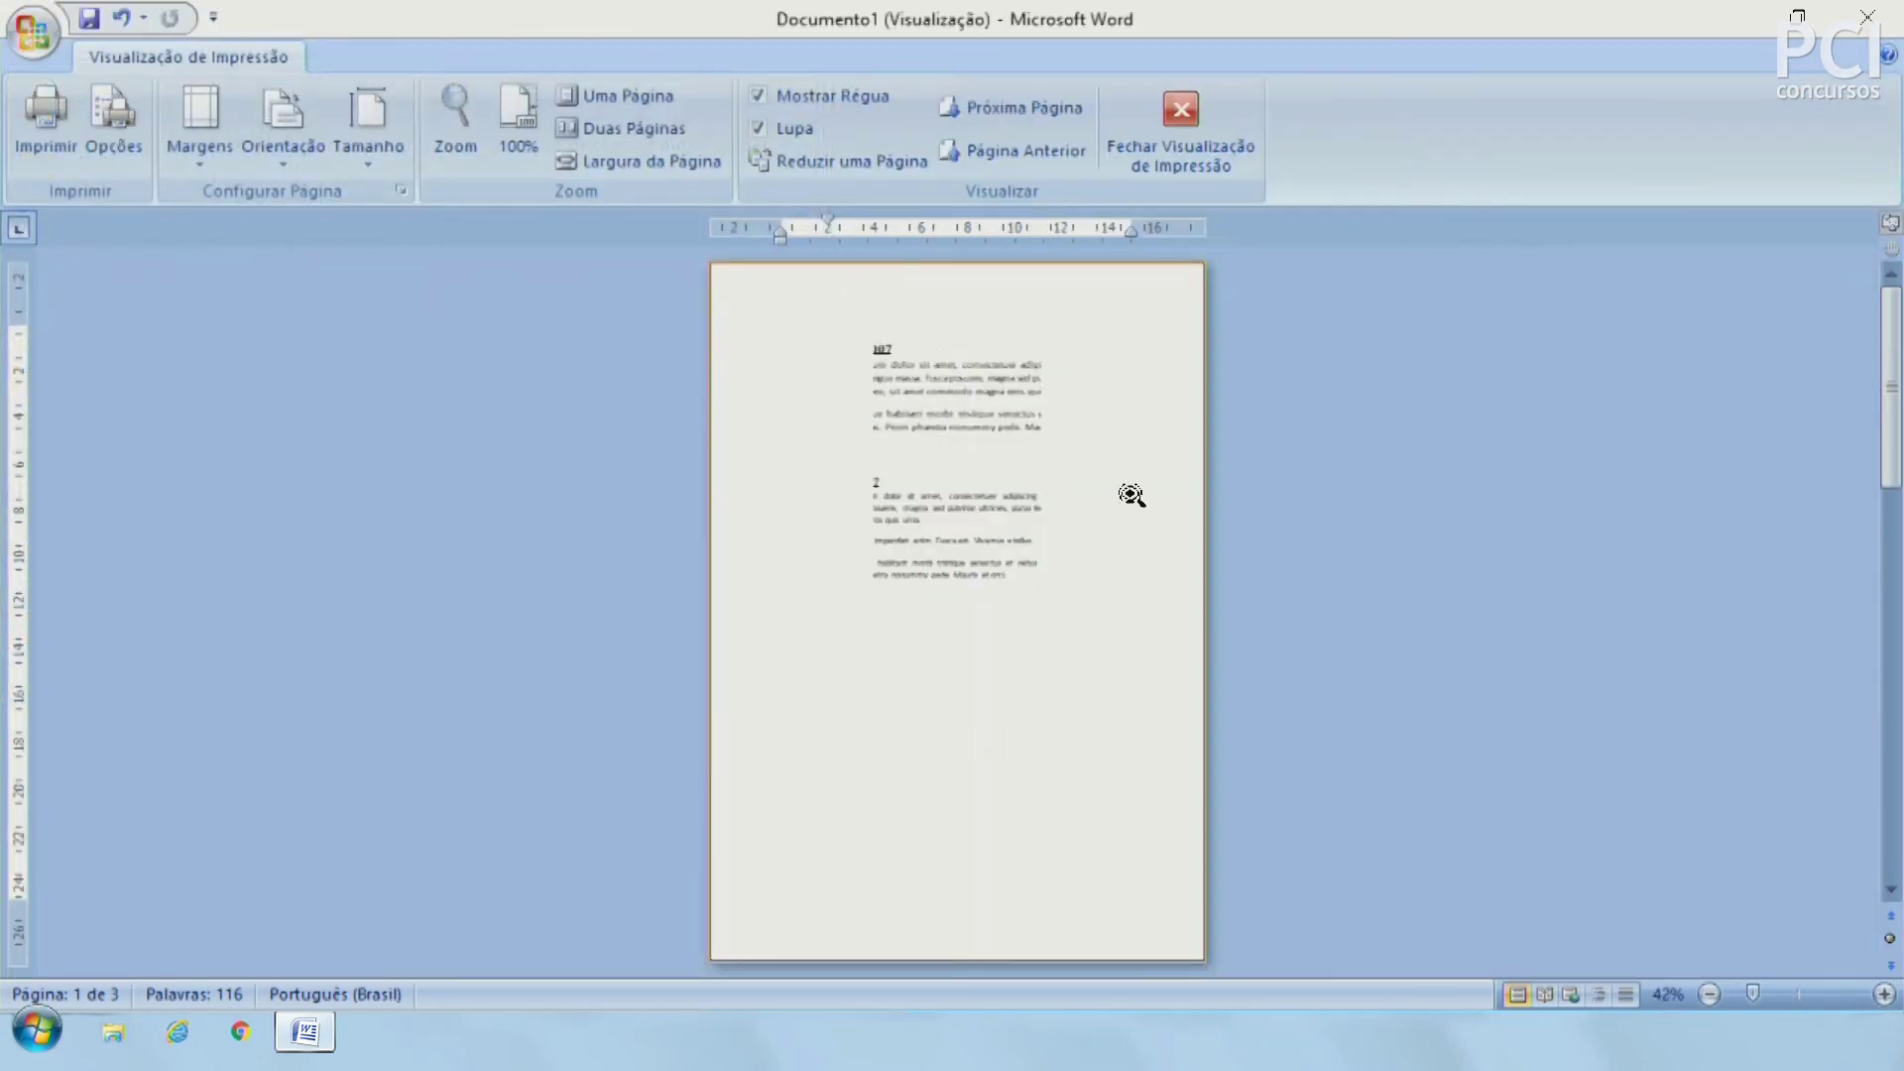
scroll(1066, 622, "down", 2)
scroll(851, 486, "up", 2)
key("Escape")
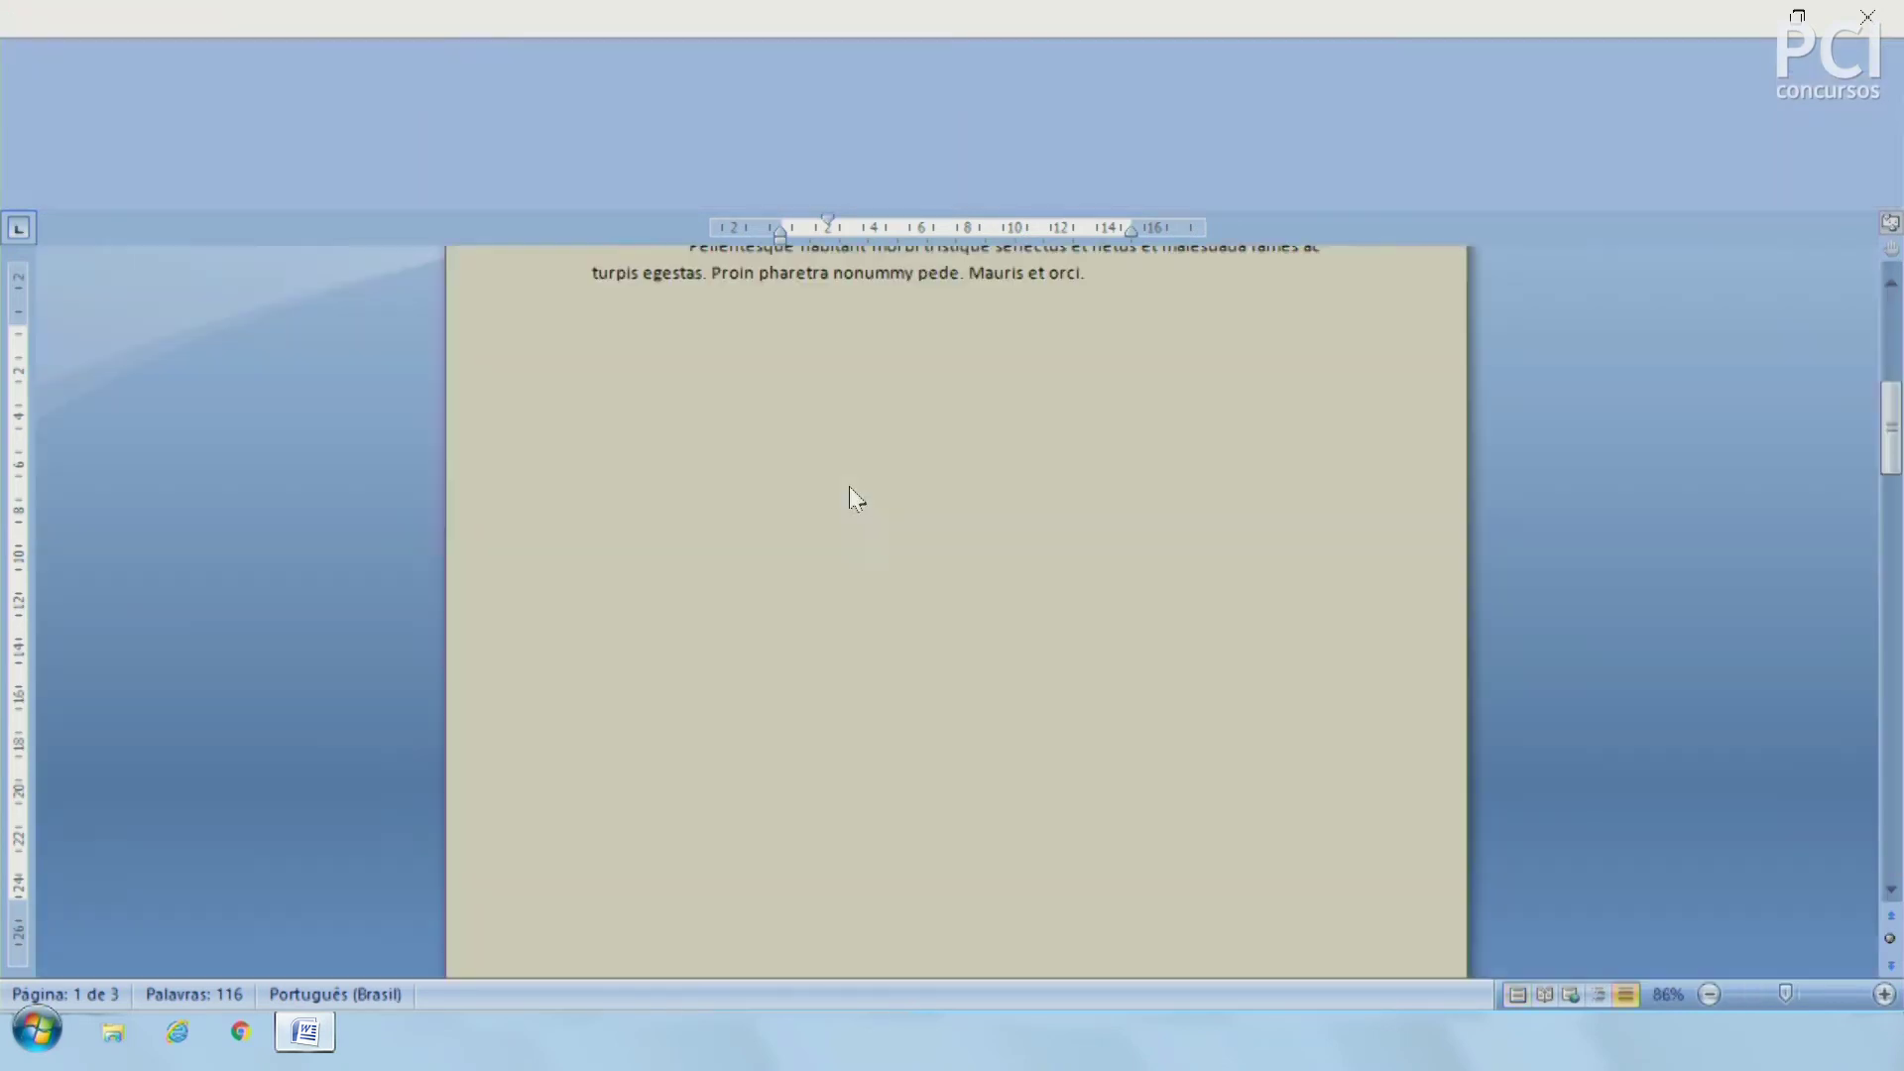
Step: Clear the page background colour with Sem Cores
scroll(1042, 536, "up", 4)
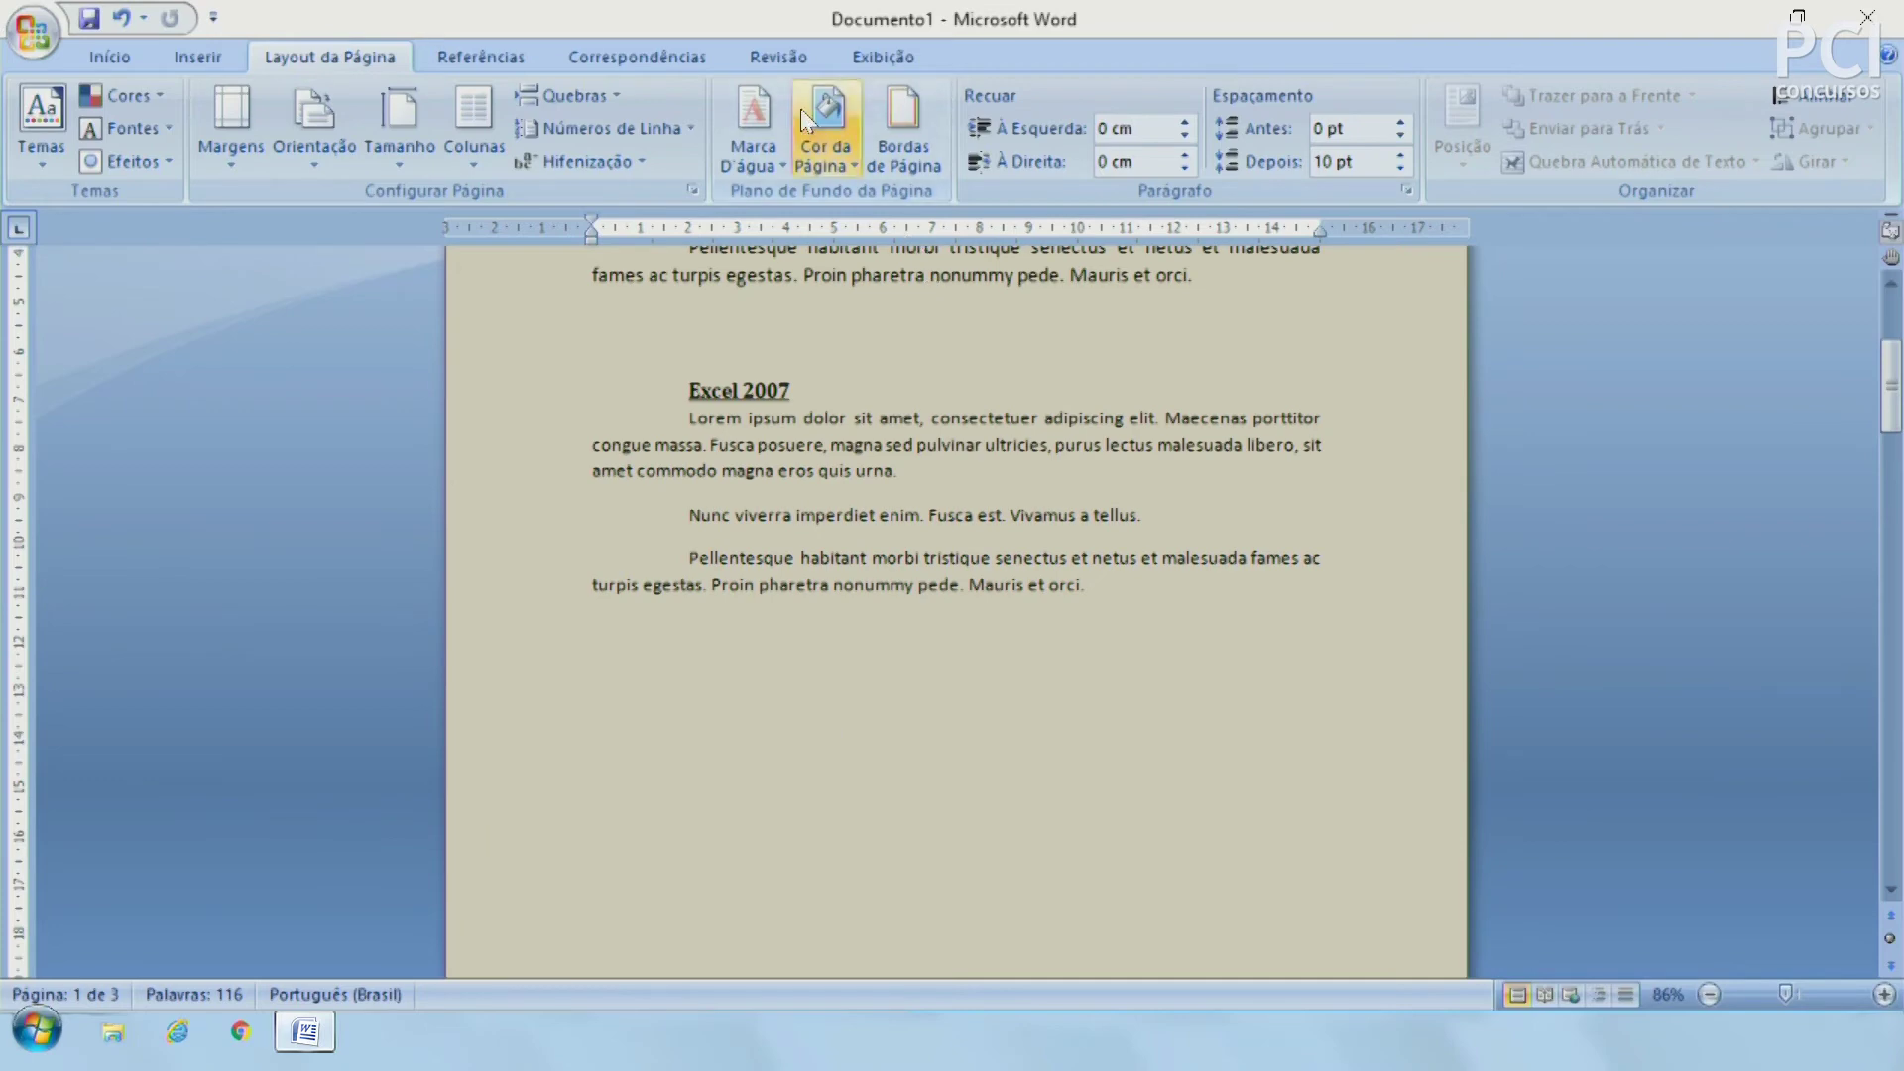
left_click(843, 164)
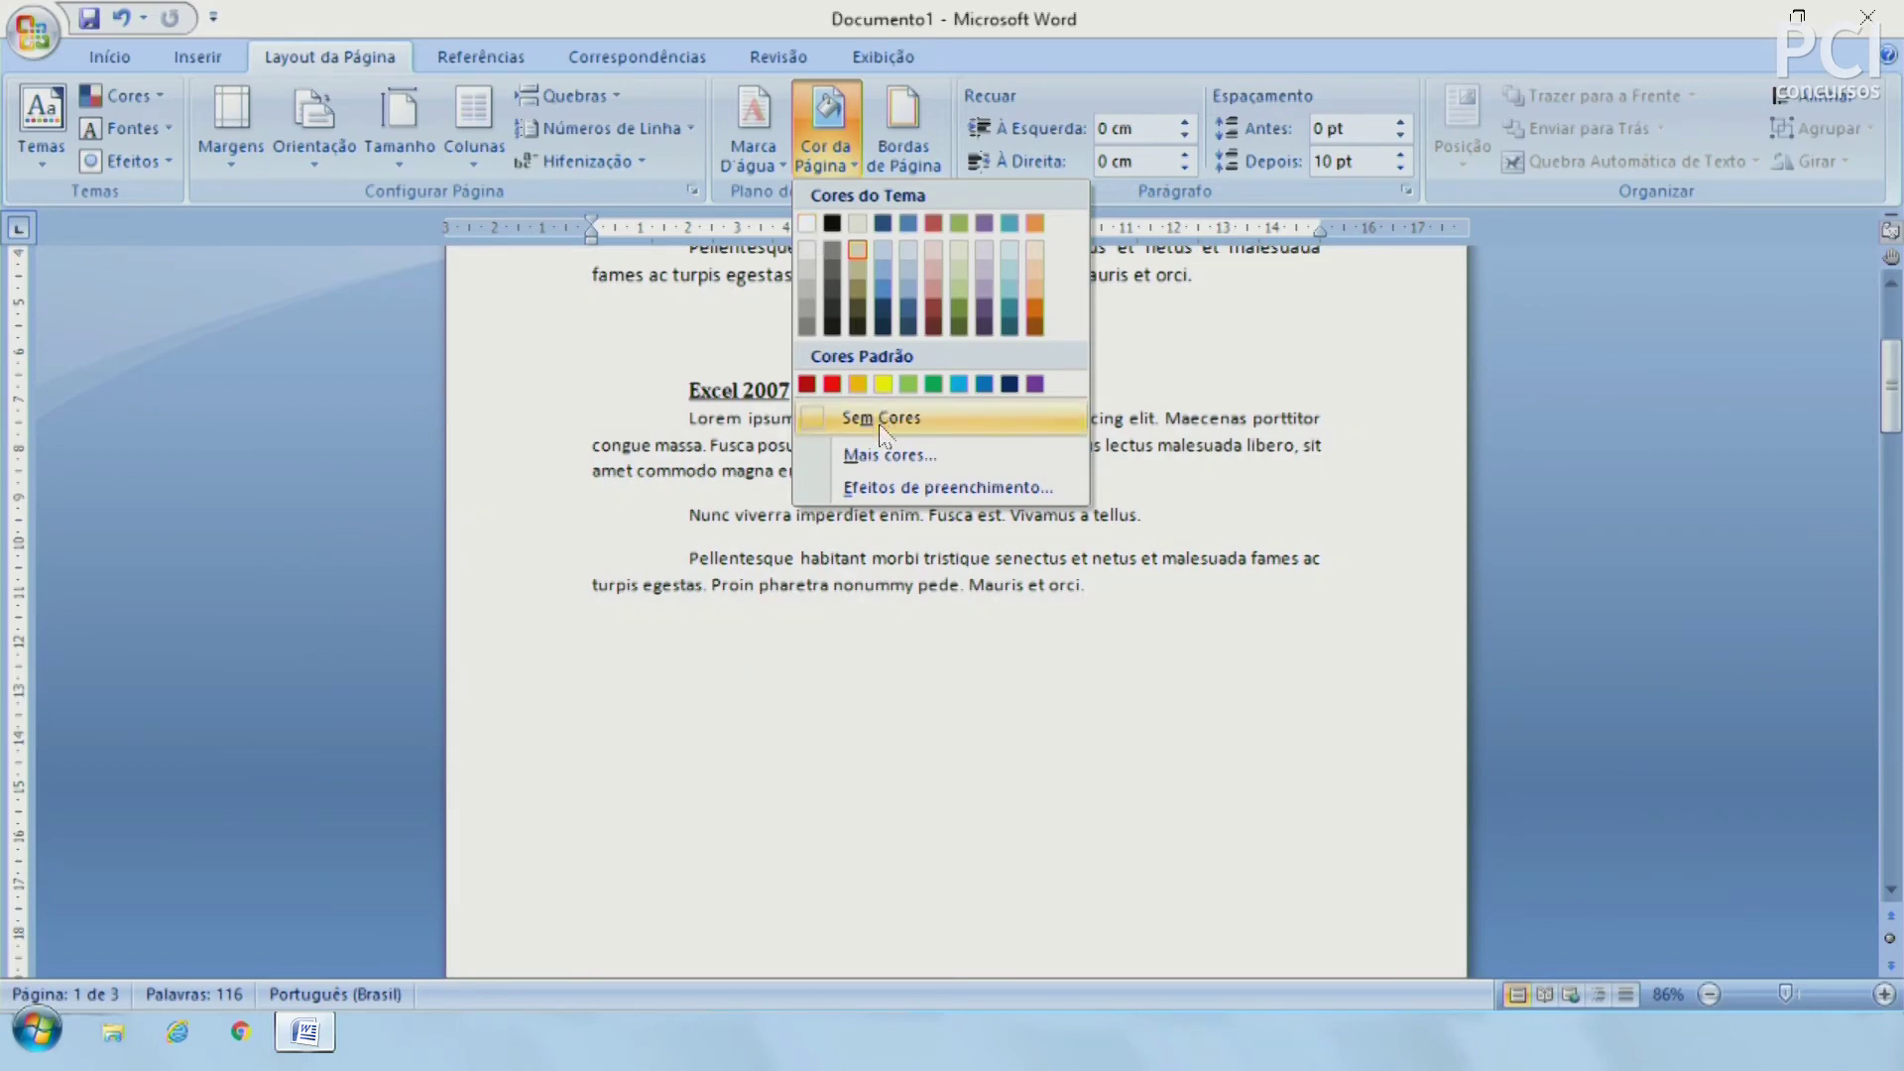
left_click(863, 417)
scroll(915, 451, "up", 3)
left_click(912, 158)
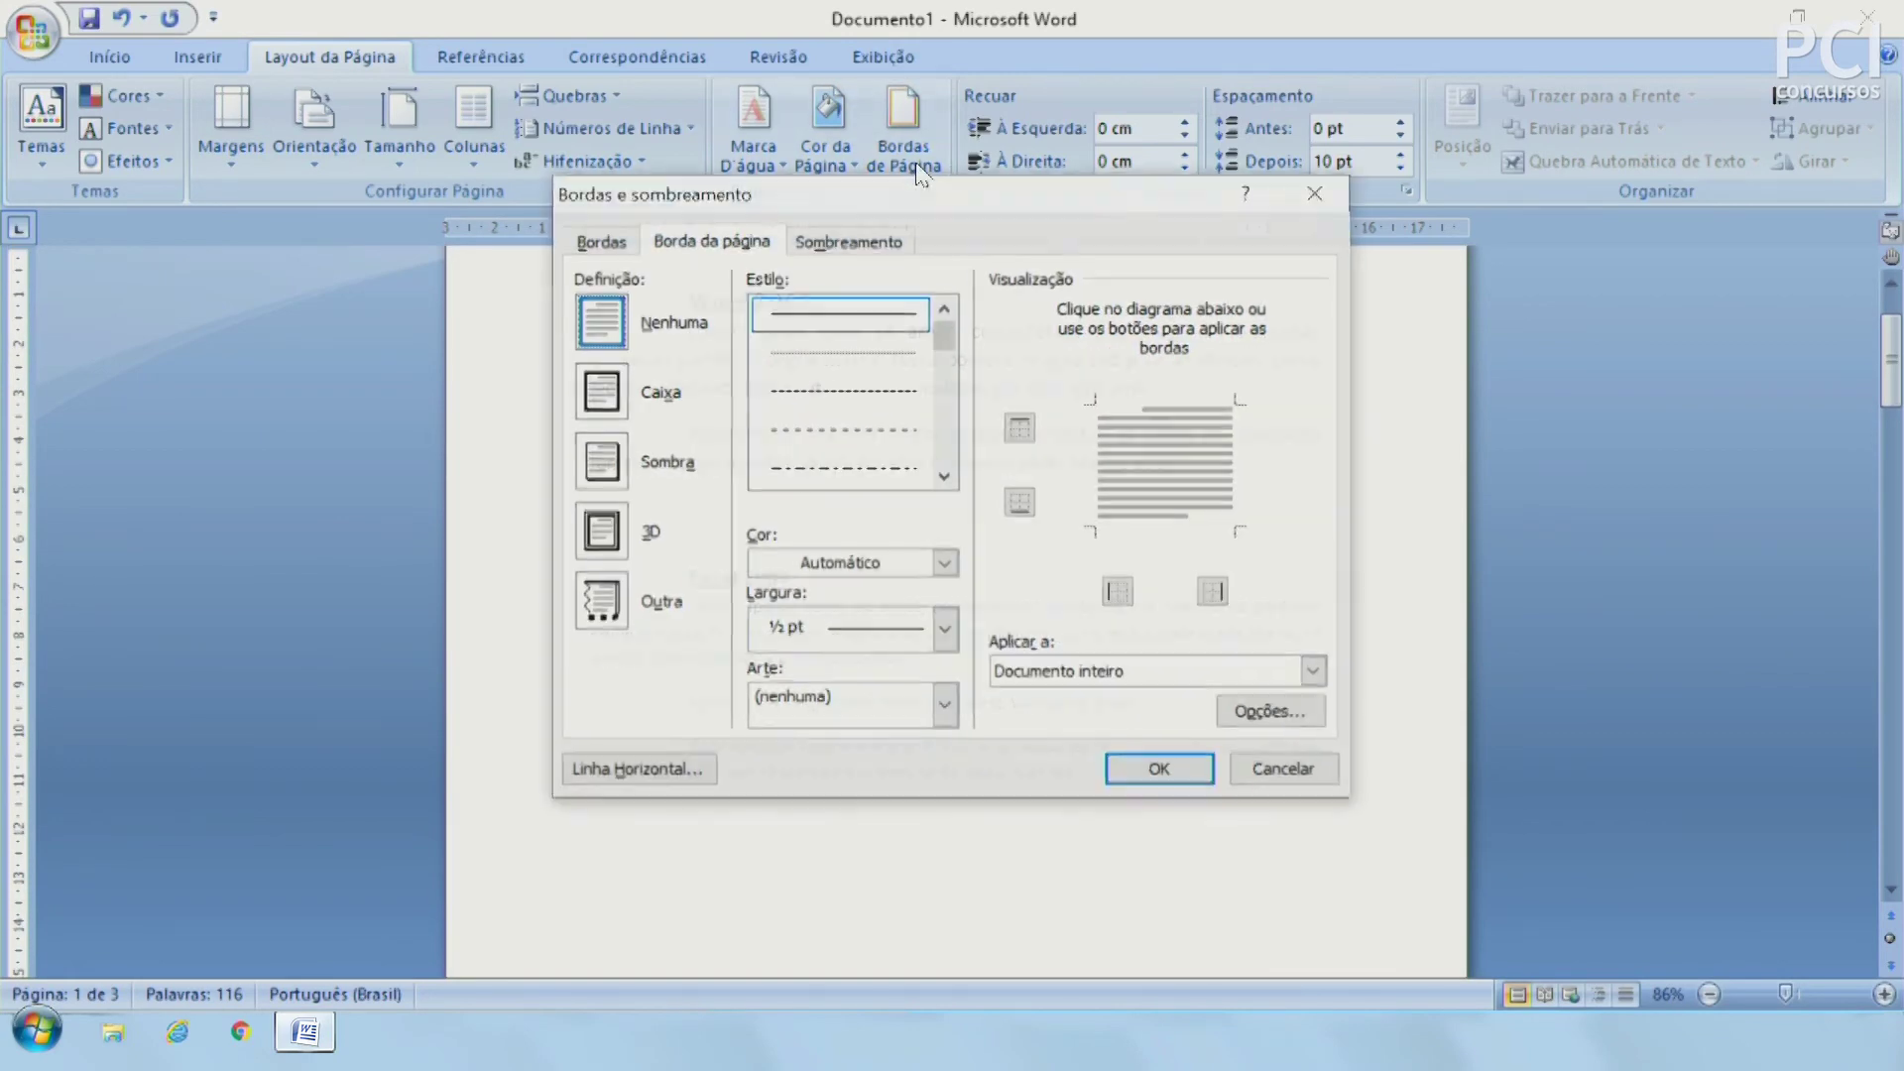
Step: Enable page borders on all four sides, keeping ½ pt width and automatic colour
left_click(1091, 467)
left_click(1180, 528)
left_click(1237, 486)
left_click(1182, 407)
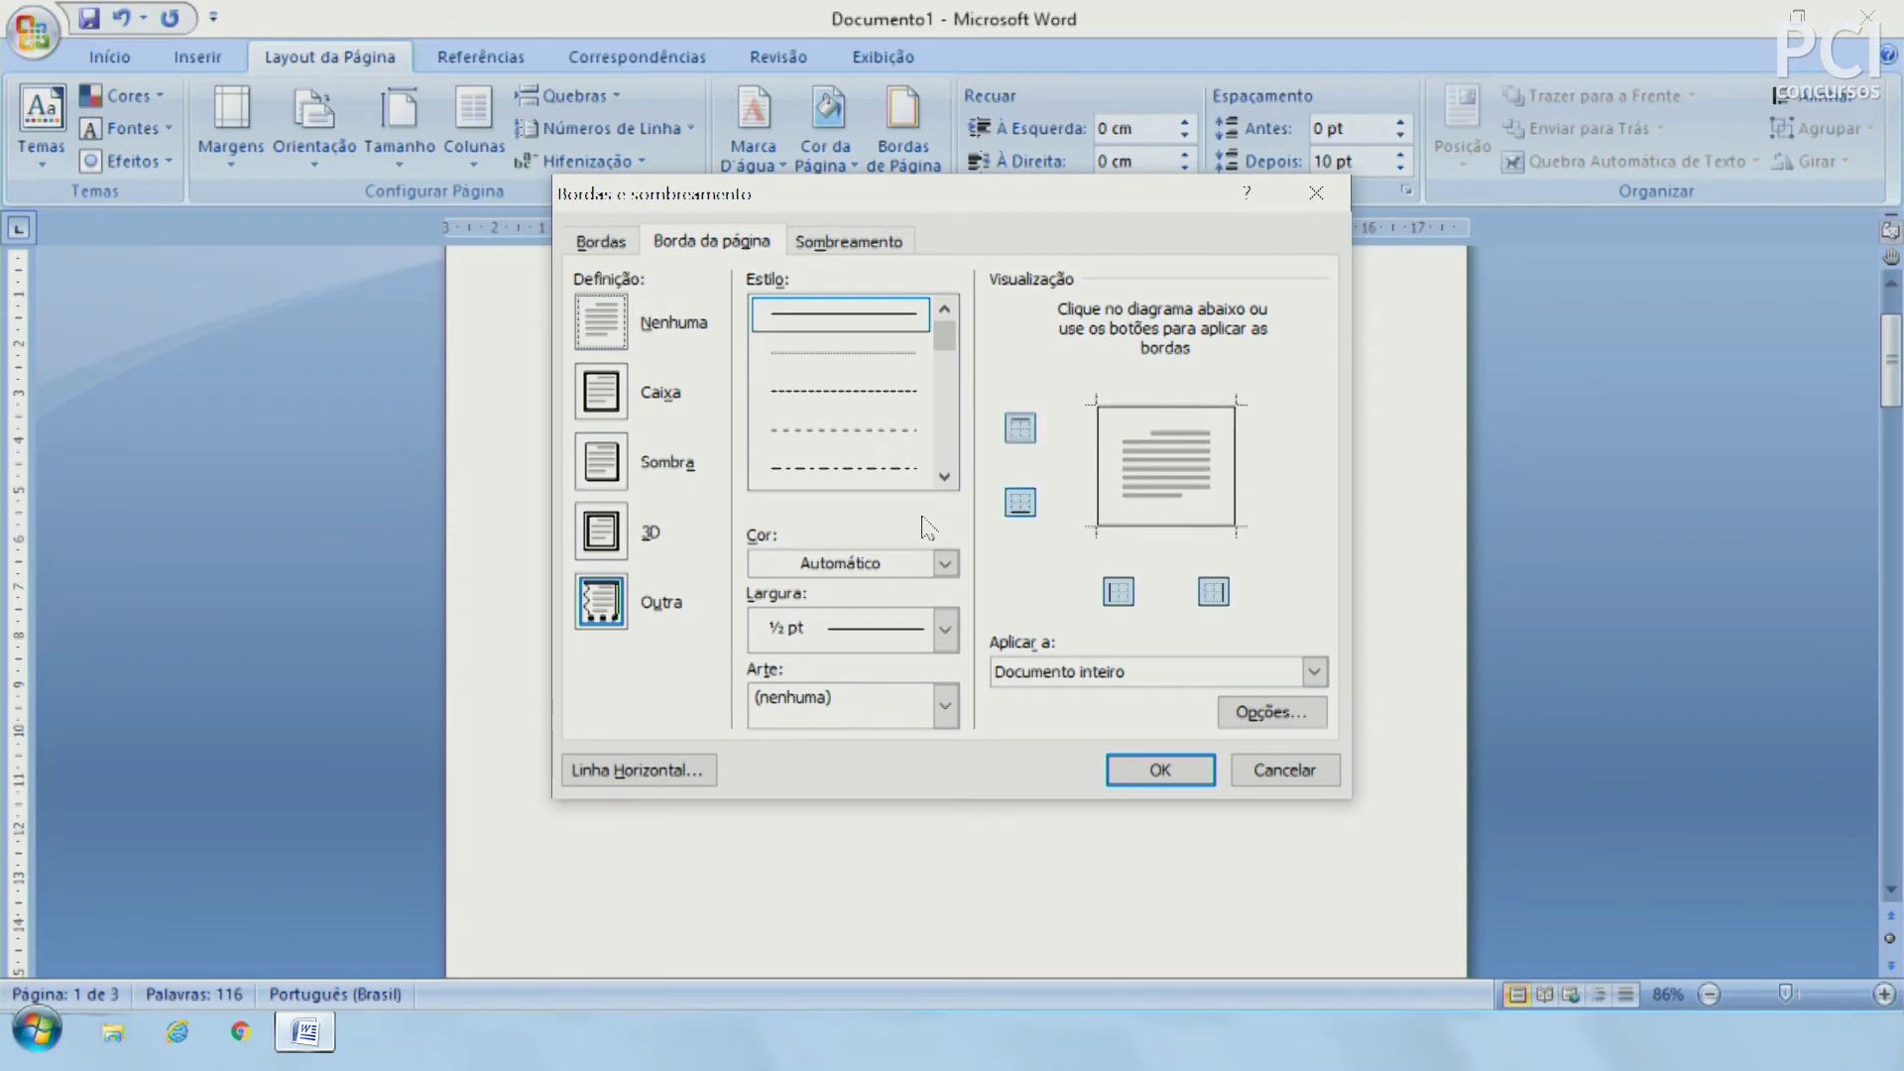
left_click(944, 640)
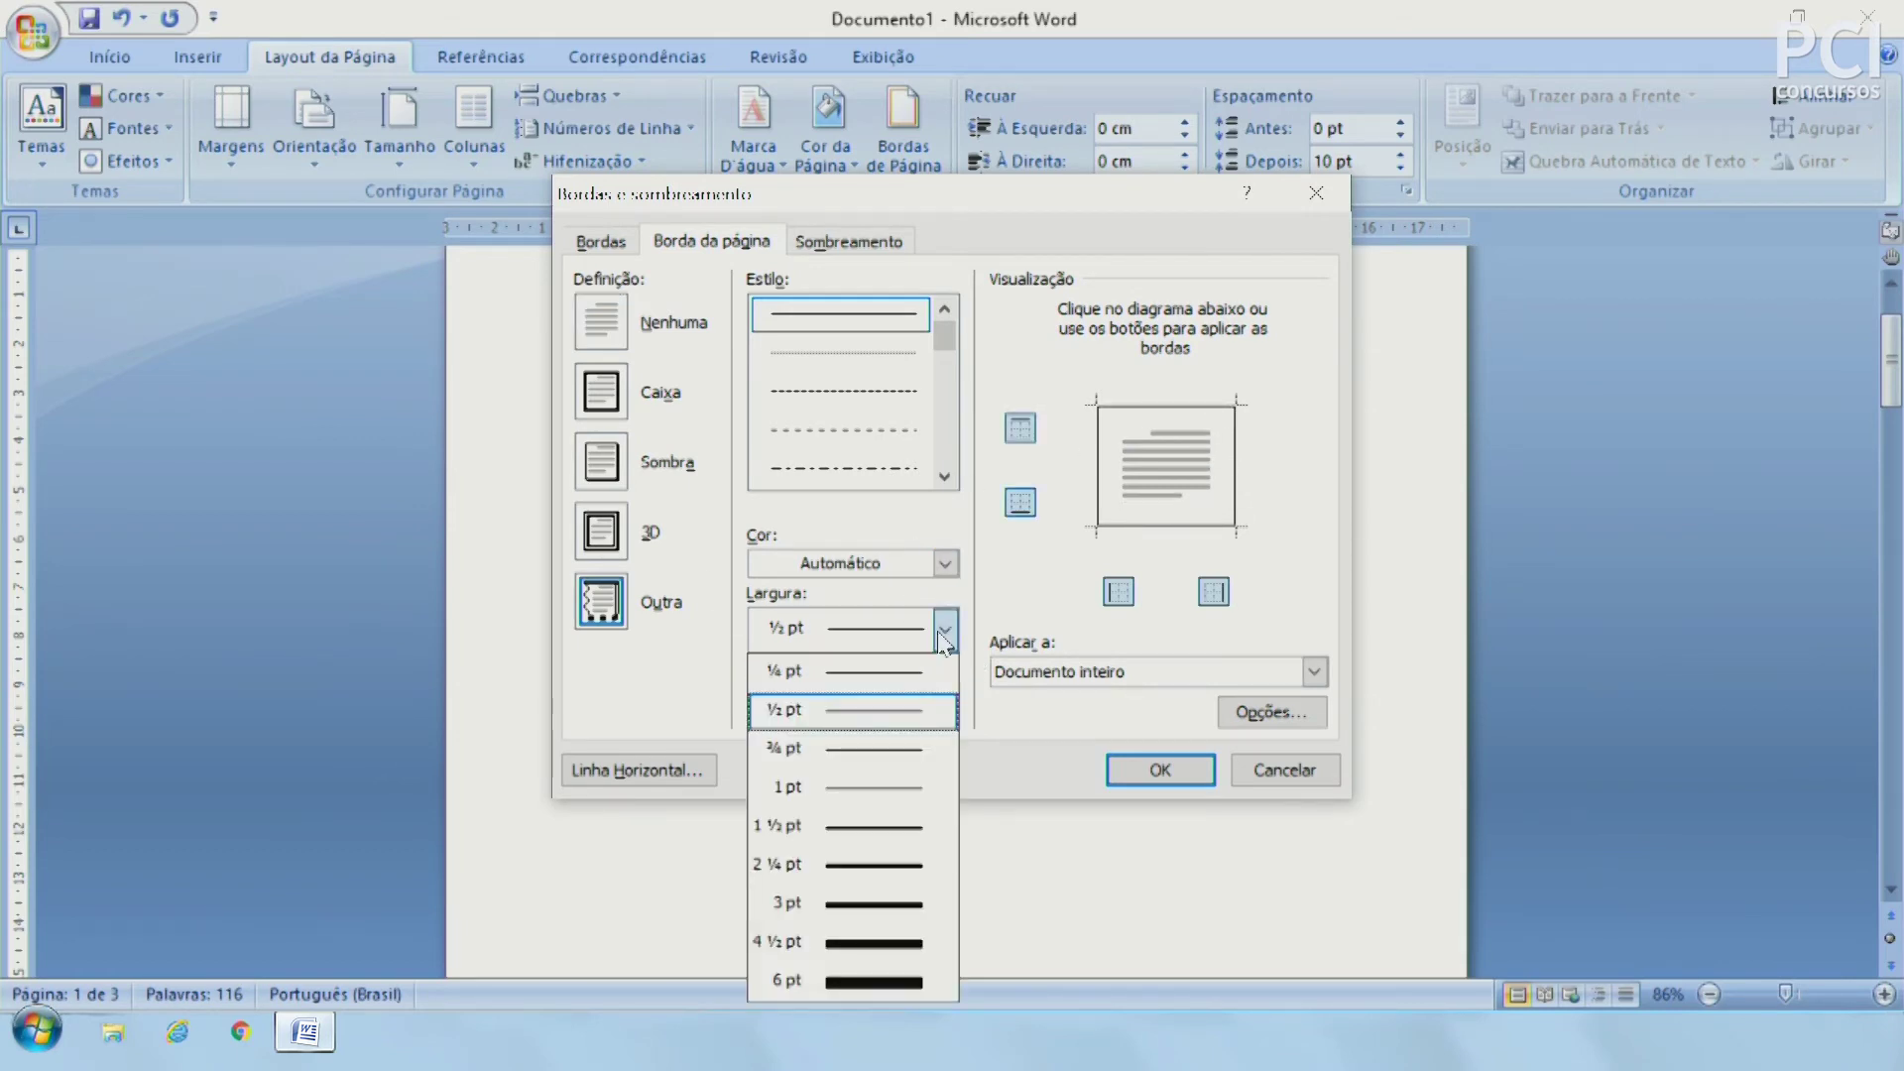
left_click(914, 627)
left_click(912, 572)
left_click(914, 565)
Step: Apply the apple art page border, review it, then undo it
left_click(915, 564)
left_click(873, 705)
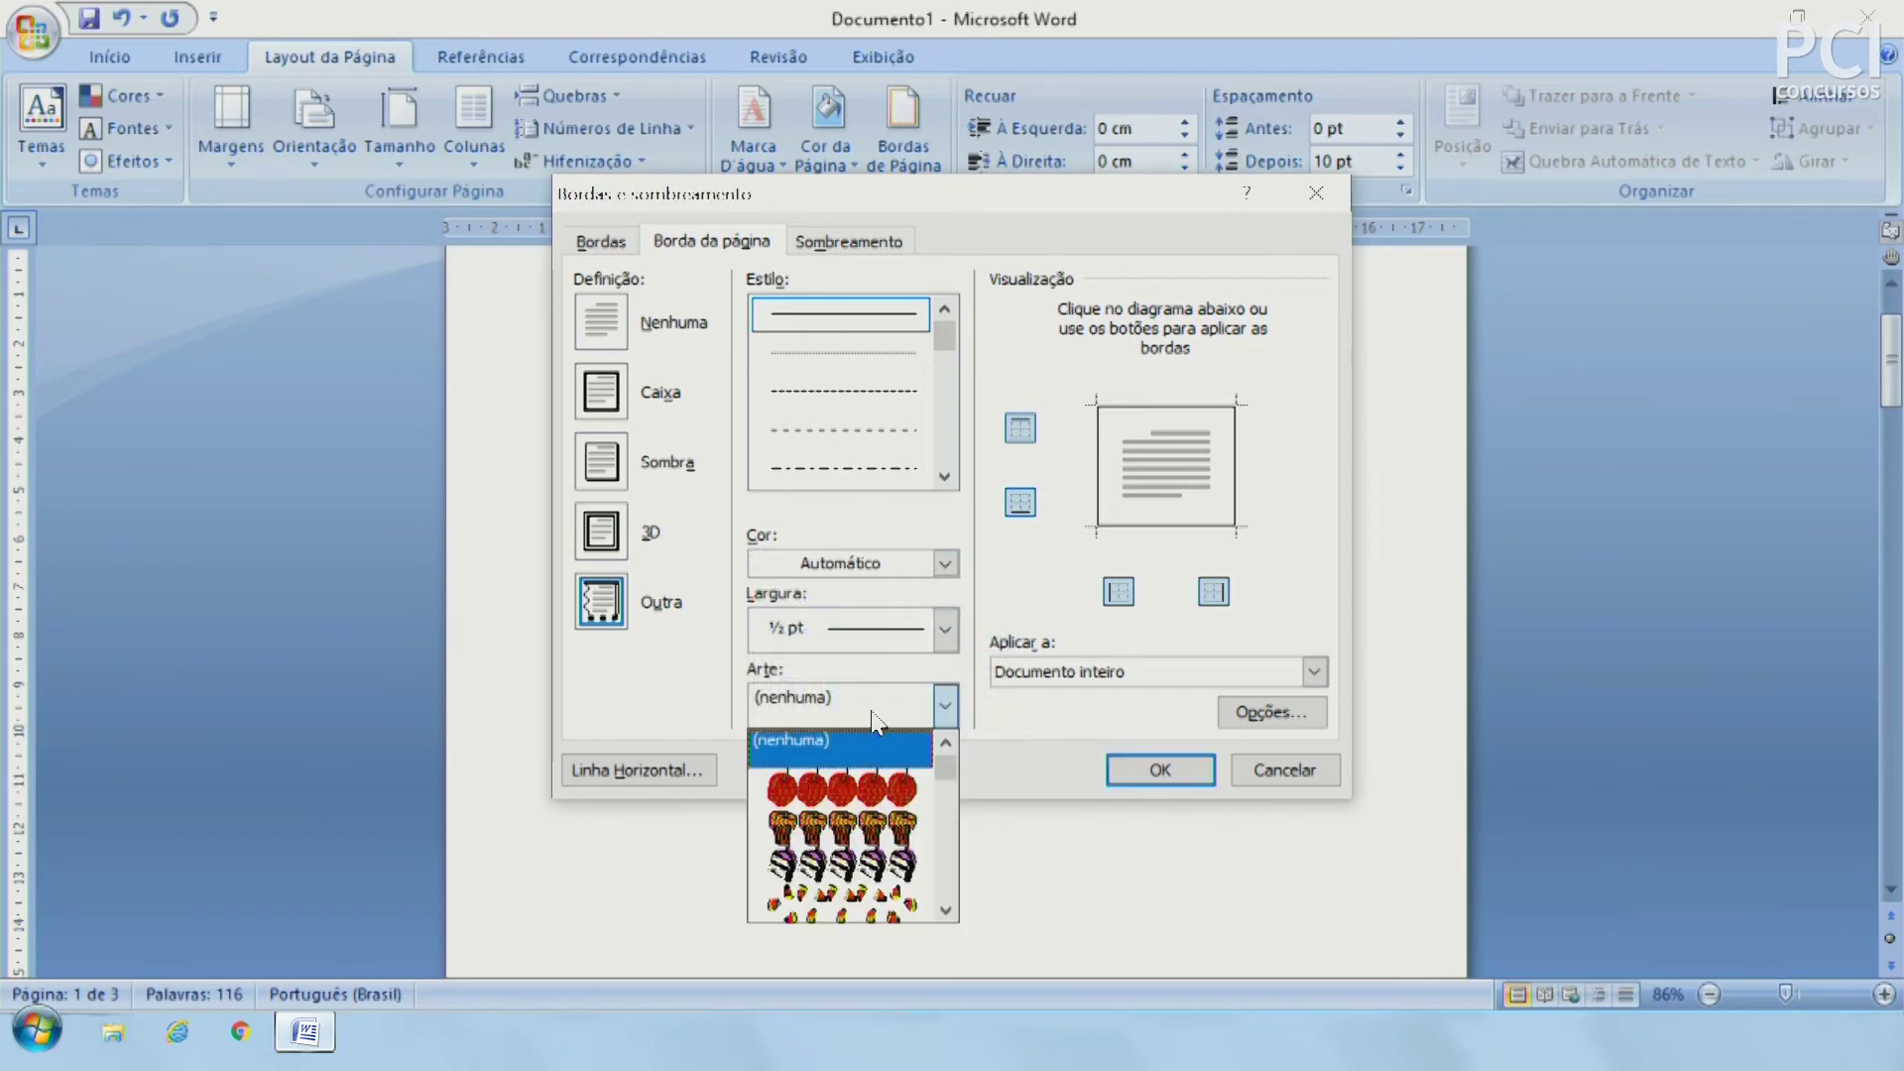
left_click(888, 792)
left_click(1204, 779)
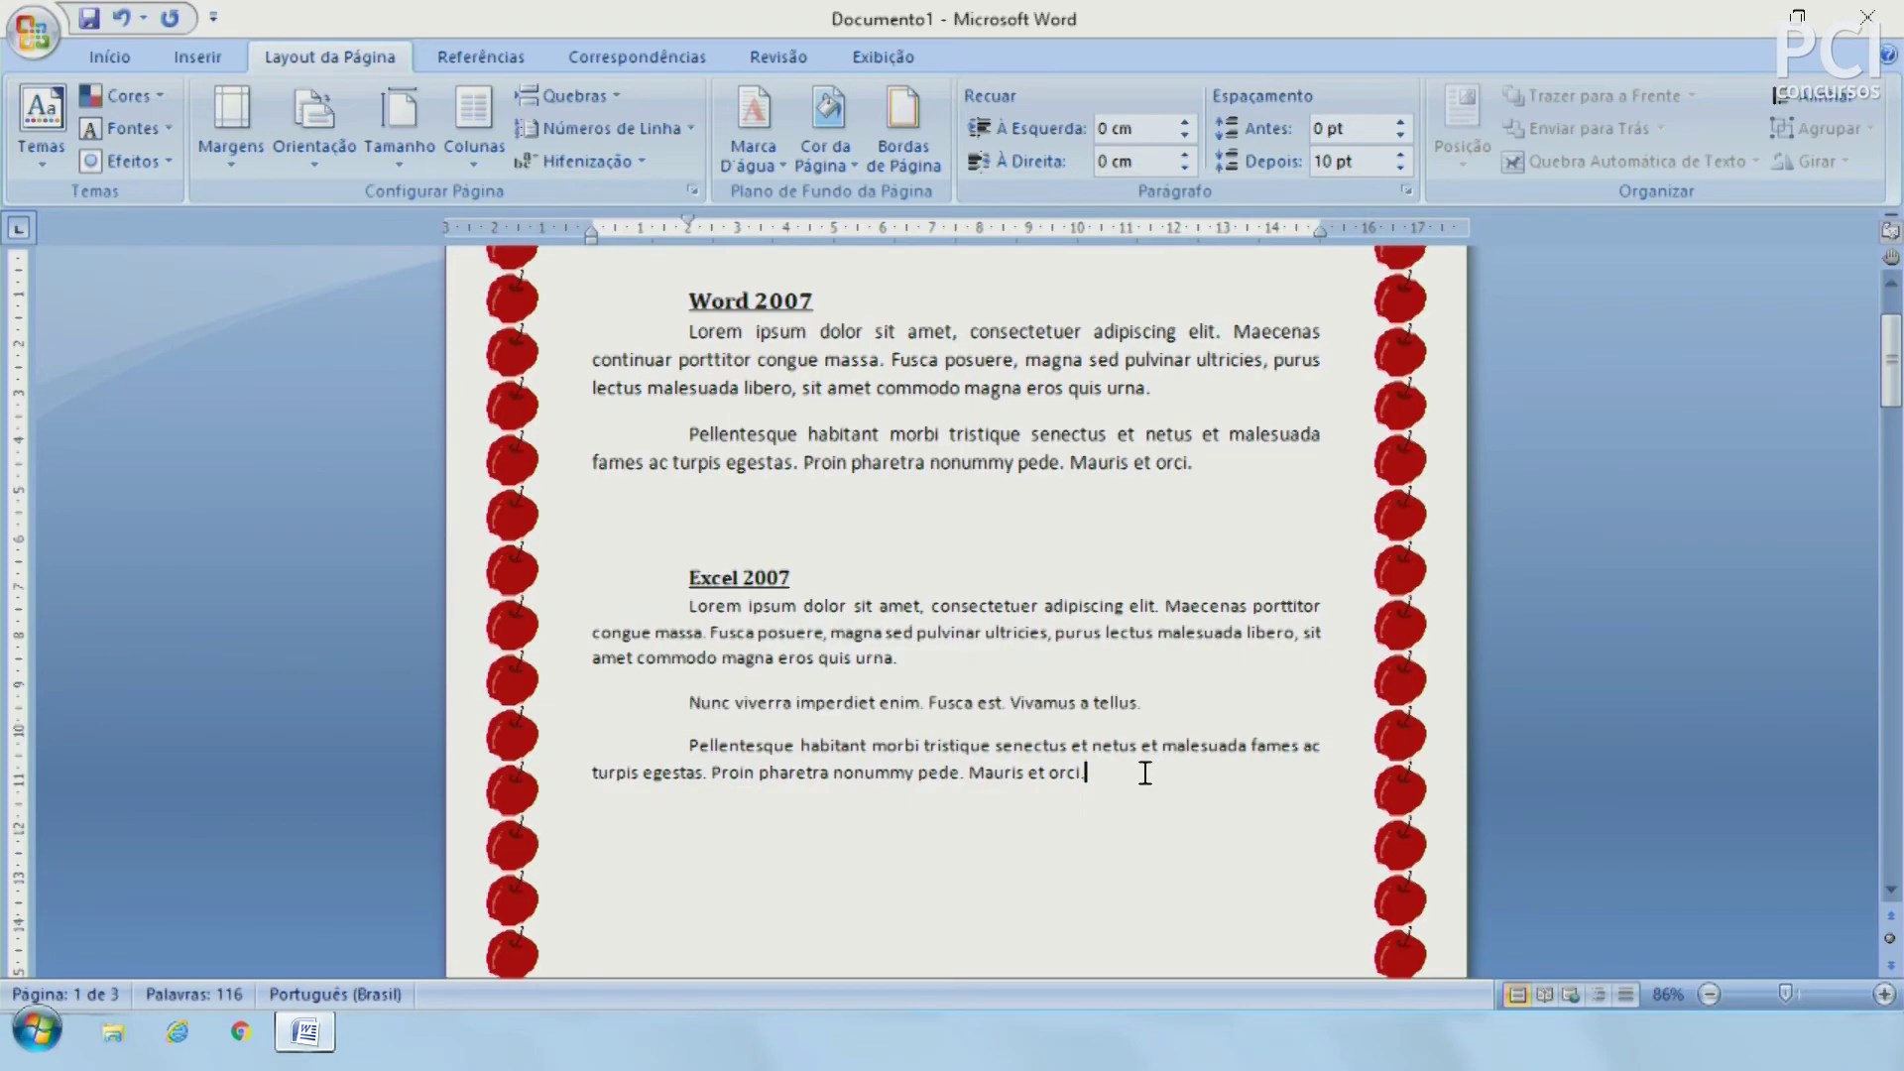
scroll(1110, 739, "down", 5)
scroll(1092, 731, "down", 5)
scroll(1092, 644, "down", 3)
left_click(1091, 601)
scroll(1091, 601, "up", 3)
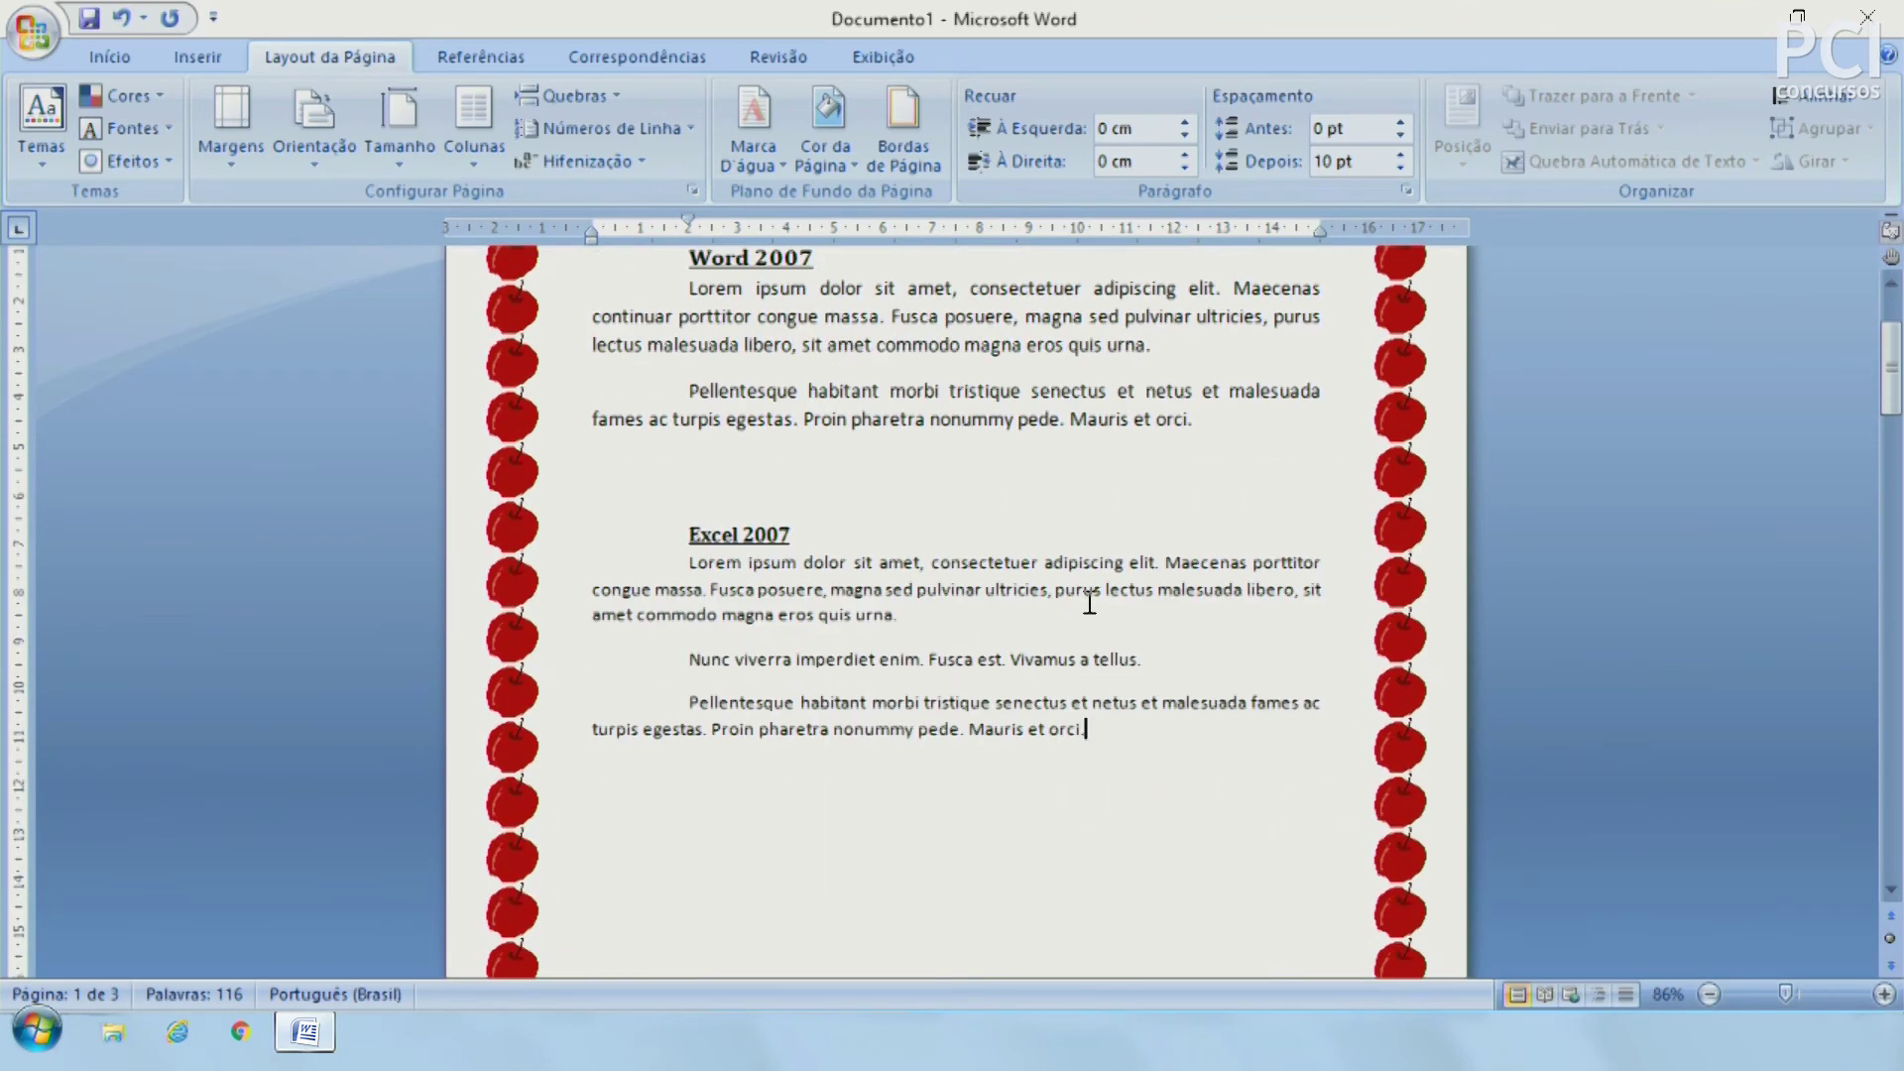
scroll(1091, 601, "up", 3)
key("ctrl+z")
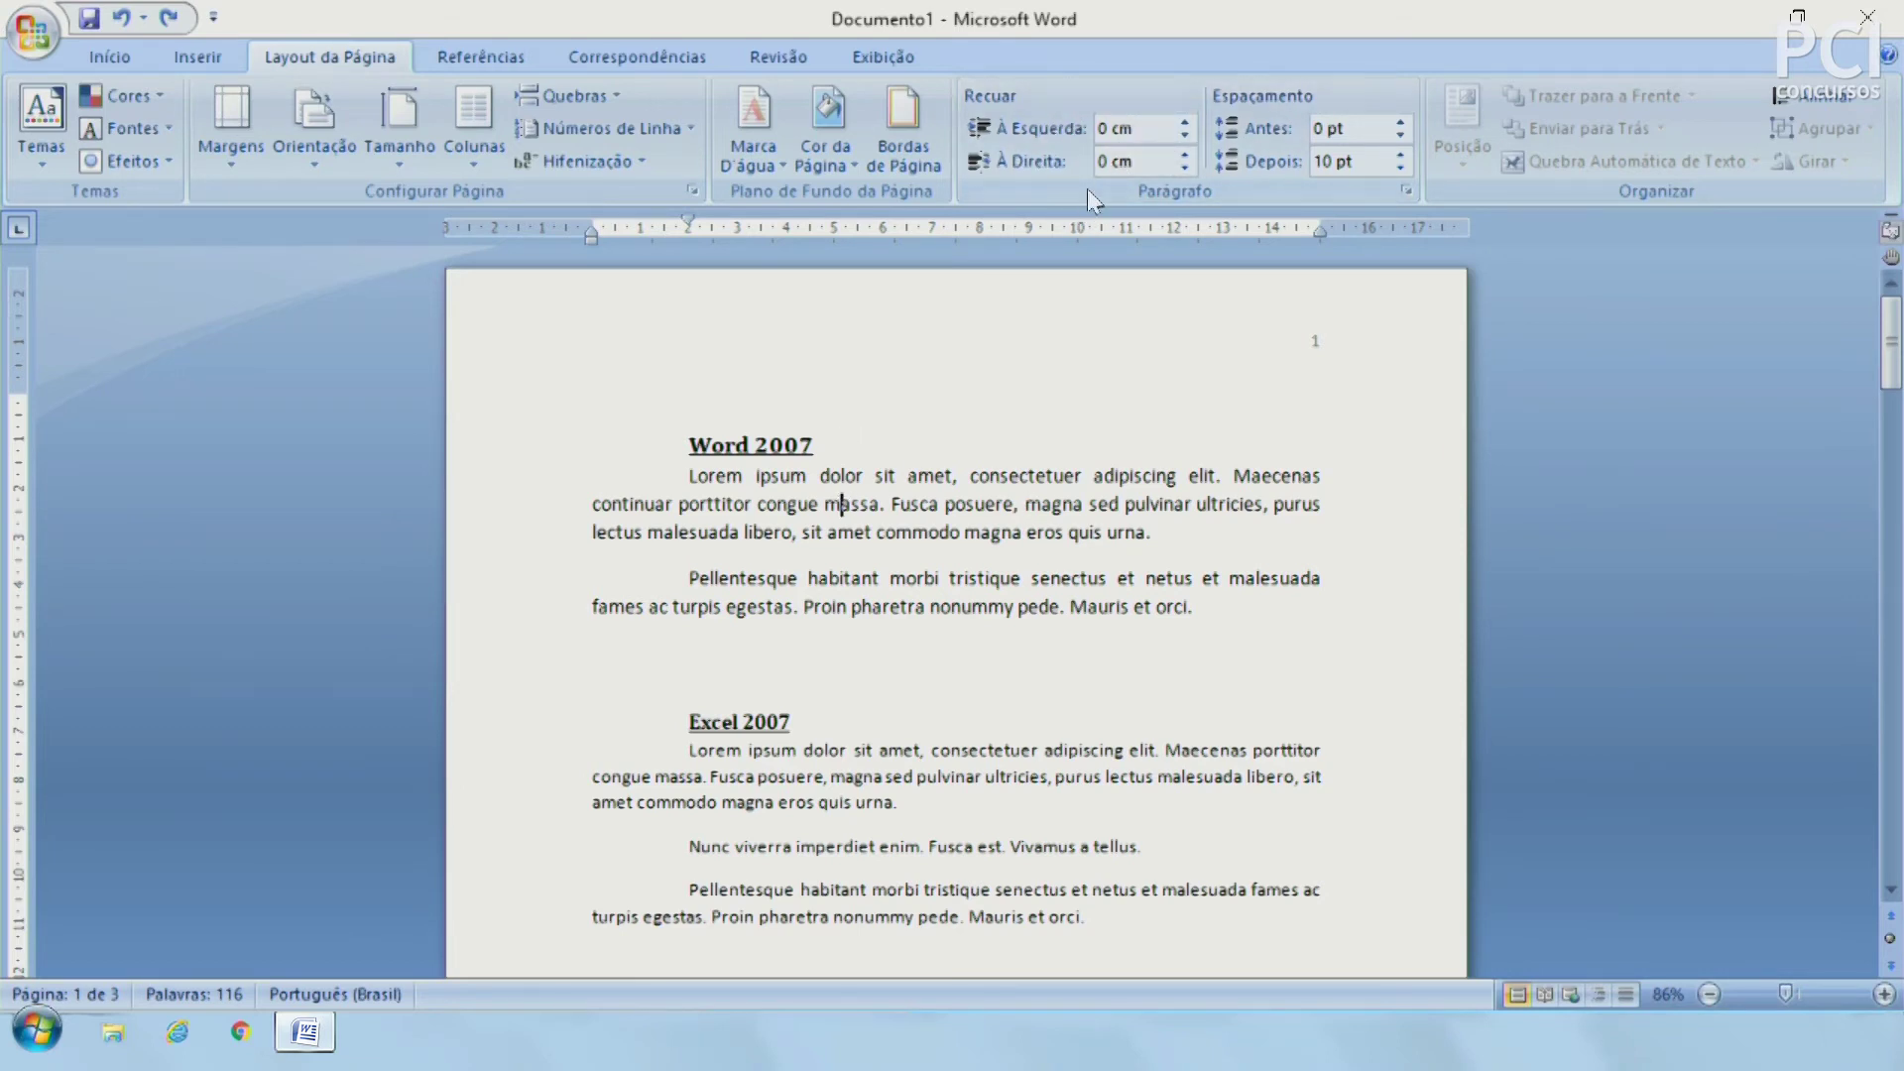
Step: Try a left indent of up to 1,7 cm, then return it to 0 cm
left_click(1185, 121)
left_click(1186, 121)
left_click(1185, 121)
left_click(1186, 121)
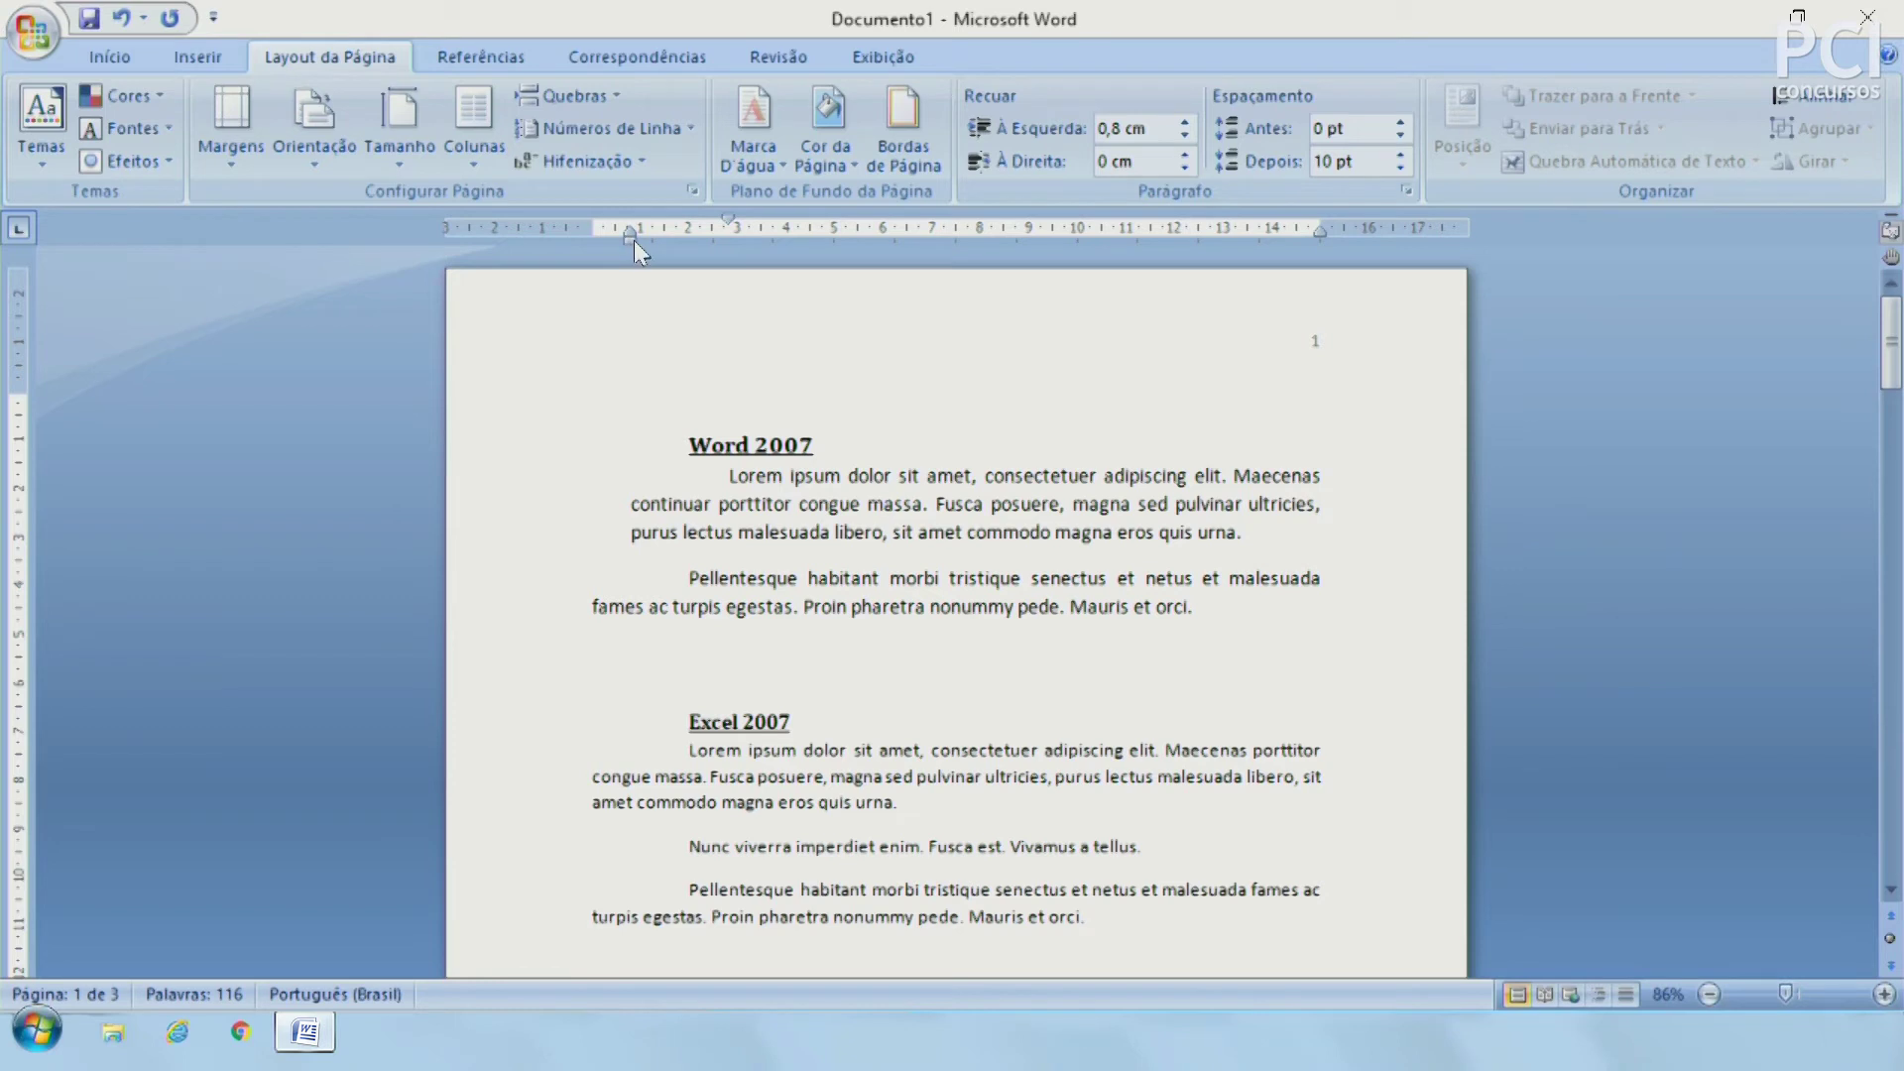
left_click(1185, 122)
left_click(1185, 122)
left_click(1186, 122)
left_click(1186, 122)
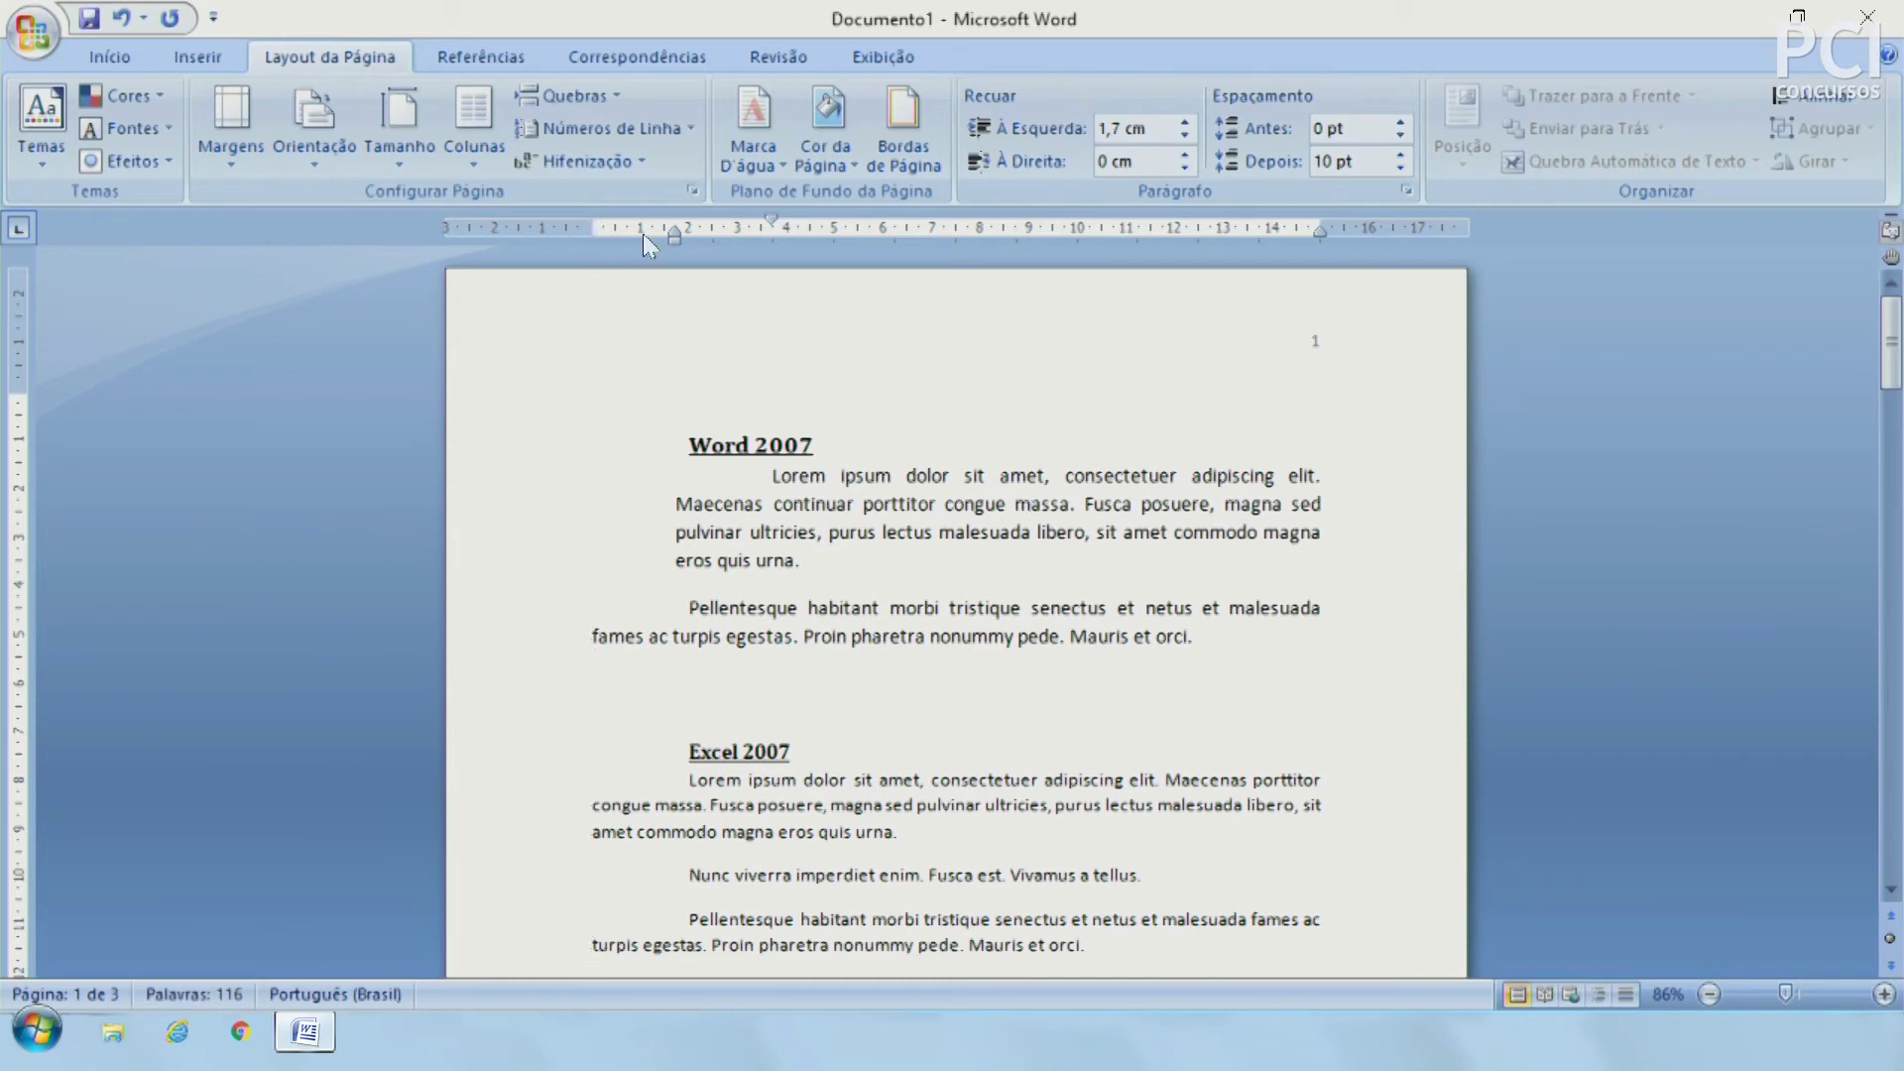
left_click_drag(672, 238, 591, 238)
Step: Try a right indent of 0,6 cm, then reduce it back to 0 cm
left_click(1183, 153)
left_click(1183, 153)
left_click(1183, 154)
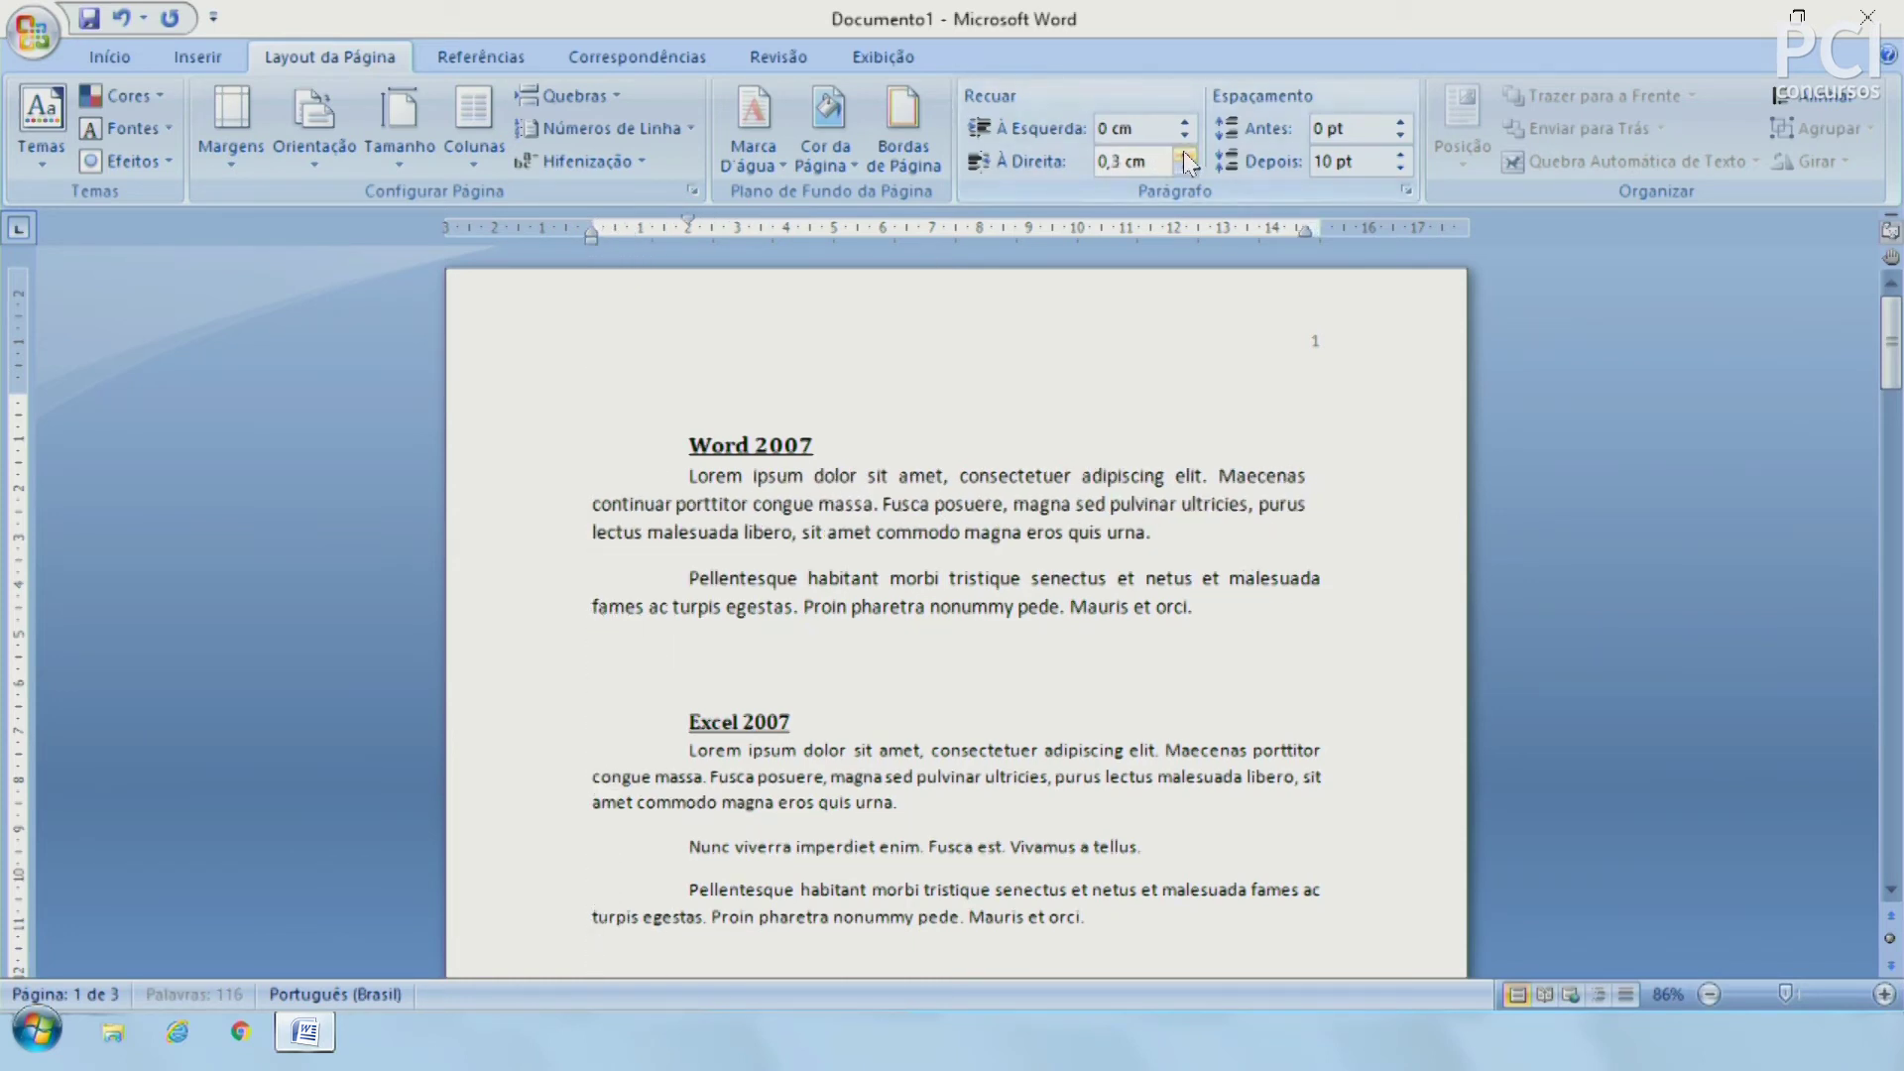
left_click(1183, 153)
left_click(1183, 154)
left_click(1183, 153)
left_click(1182, 151)
left_click(1180, 169)
left_click(1180, 169)
left_click(1181, 165)
left_click(1180, 165)
left_click(1181, 165)
left_click(1180, 165)
left_click(1180, 165)
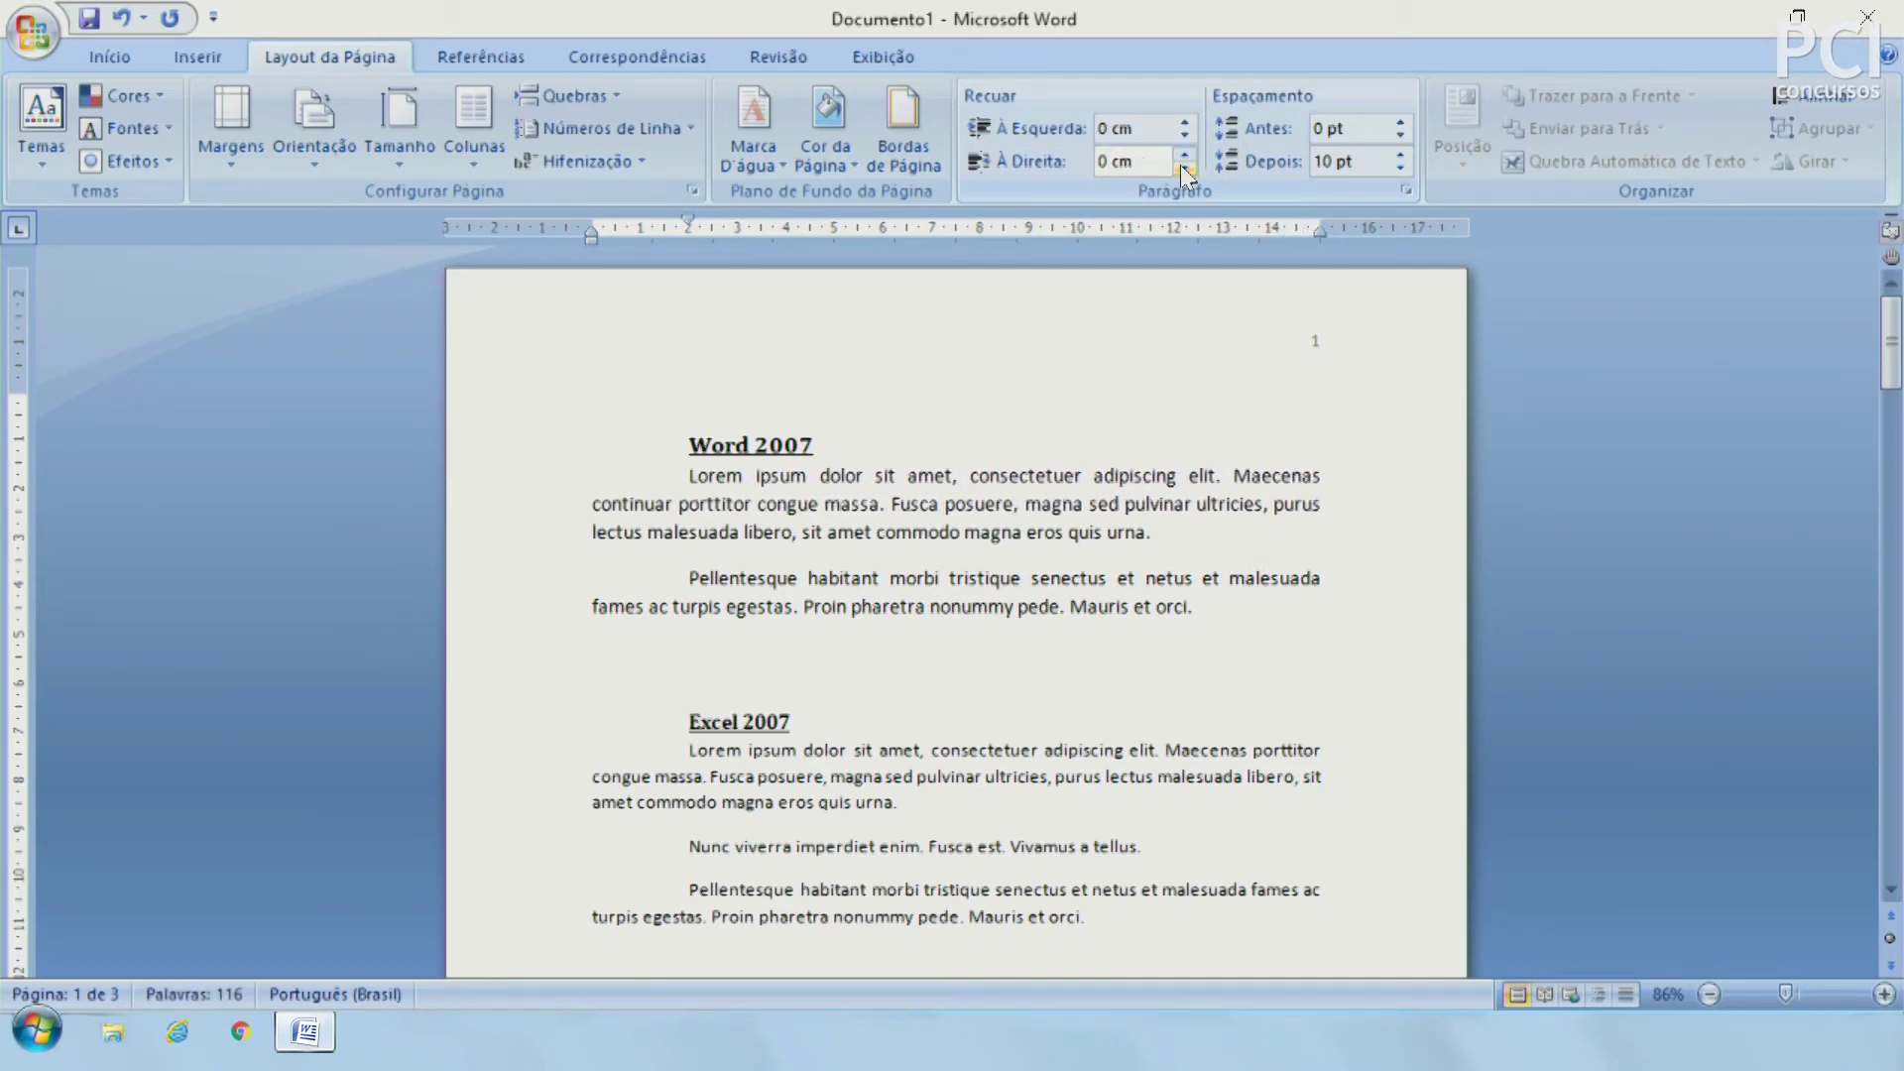
Step: Try 30 pt space before and up to 42 pt space after, then remove the space after
left_click(1399, 122)
left_click(1399, 122)
left_click(1400, 122)
left_click(1400, 122)
left_click(1399, 122)
left_click(1401, 155)
left_click(1400, 155)
left_click(1401, 155)
left_click(1401, 155)
left_click(1401, 155)
left_click(1401, 155)
left_click(1400, 168)
left_click(1400, 169)
left_click(1400, 168)
left_click(1401, 170)
left_click(1400, 170)
left_click(1400, 171)
left_click(1401, 172)
left_click(1402, 172)
Step: Set space before to 0 pt and space after to 12 pt
key("Delete")
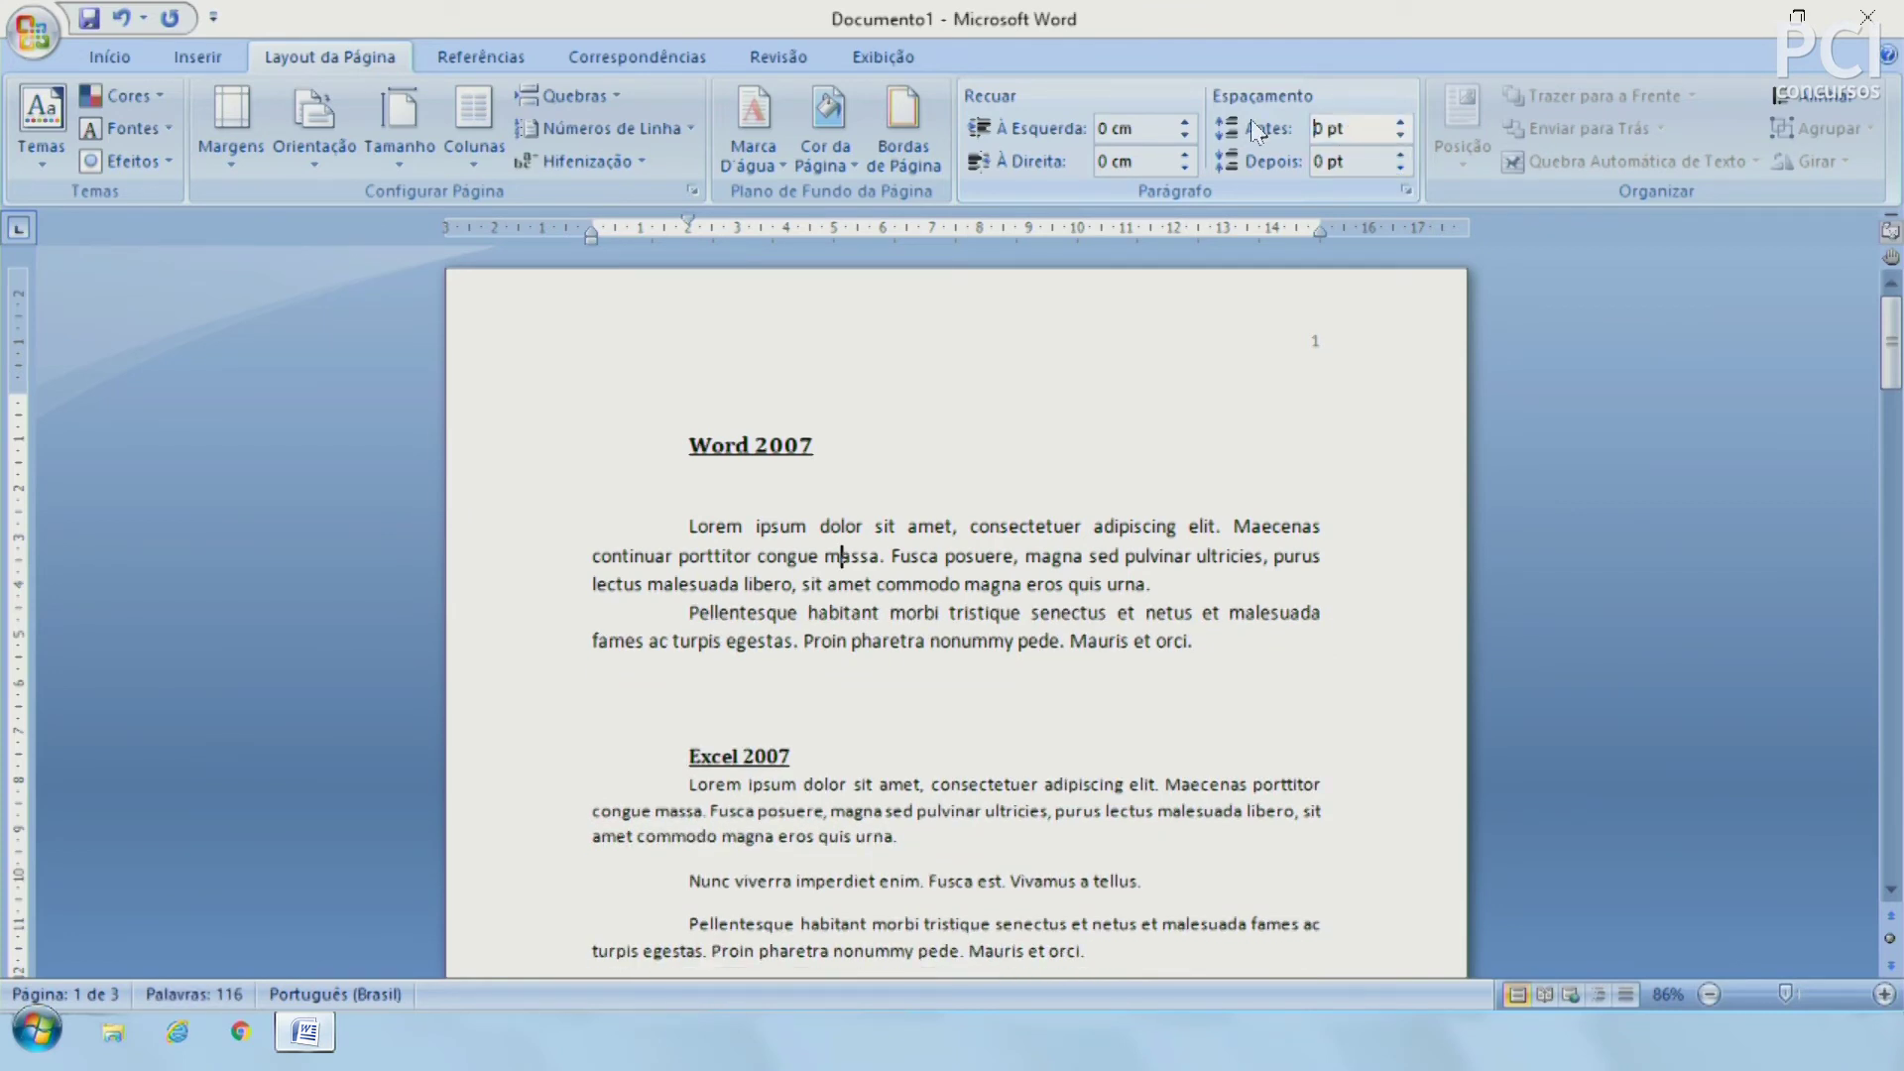
key("Delete")
key("Delete")
key("Delete")
key("Delete")
type("0")
key("Return")
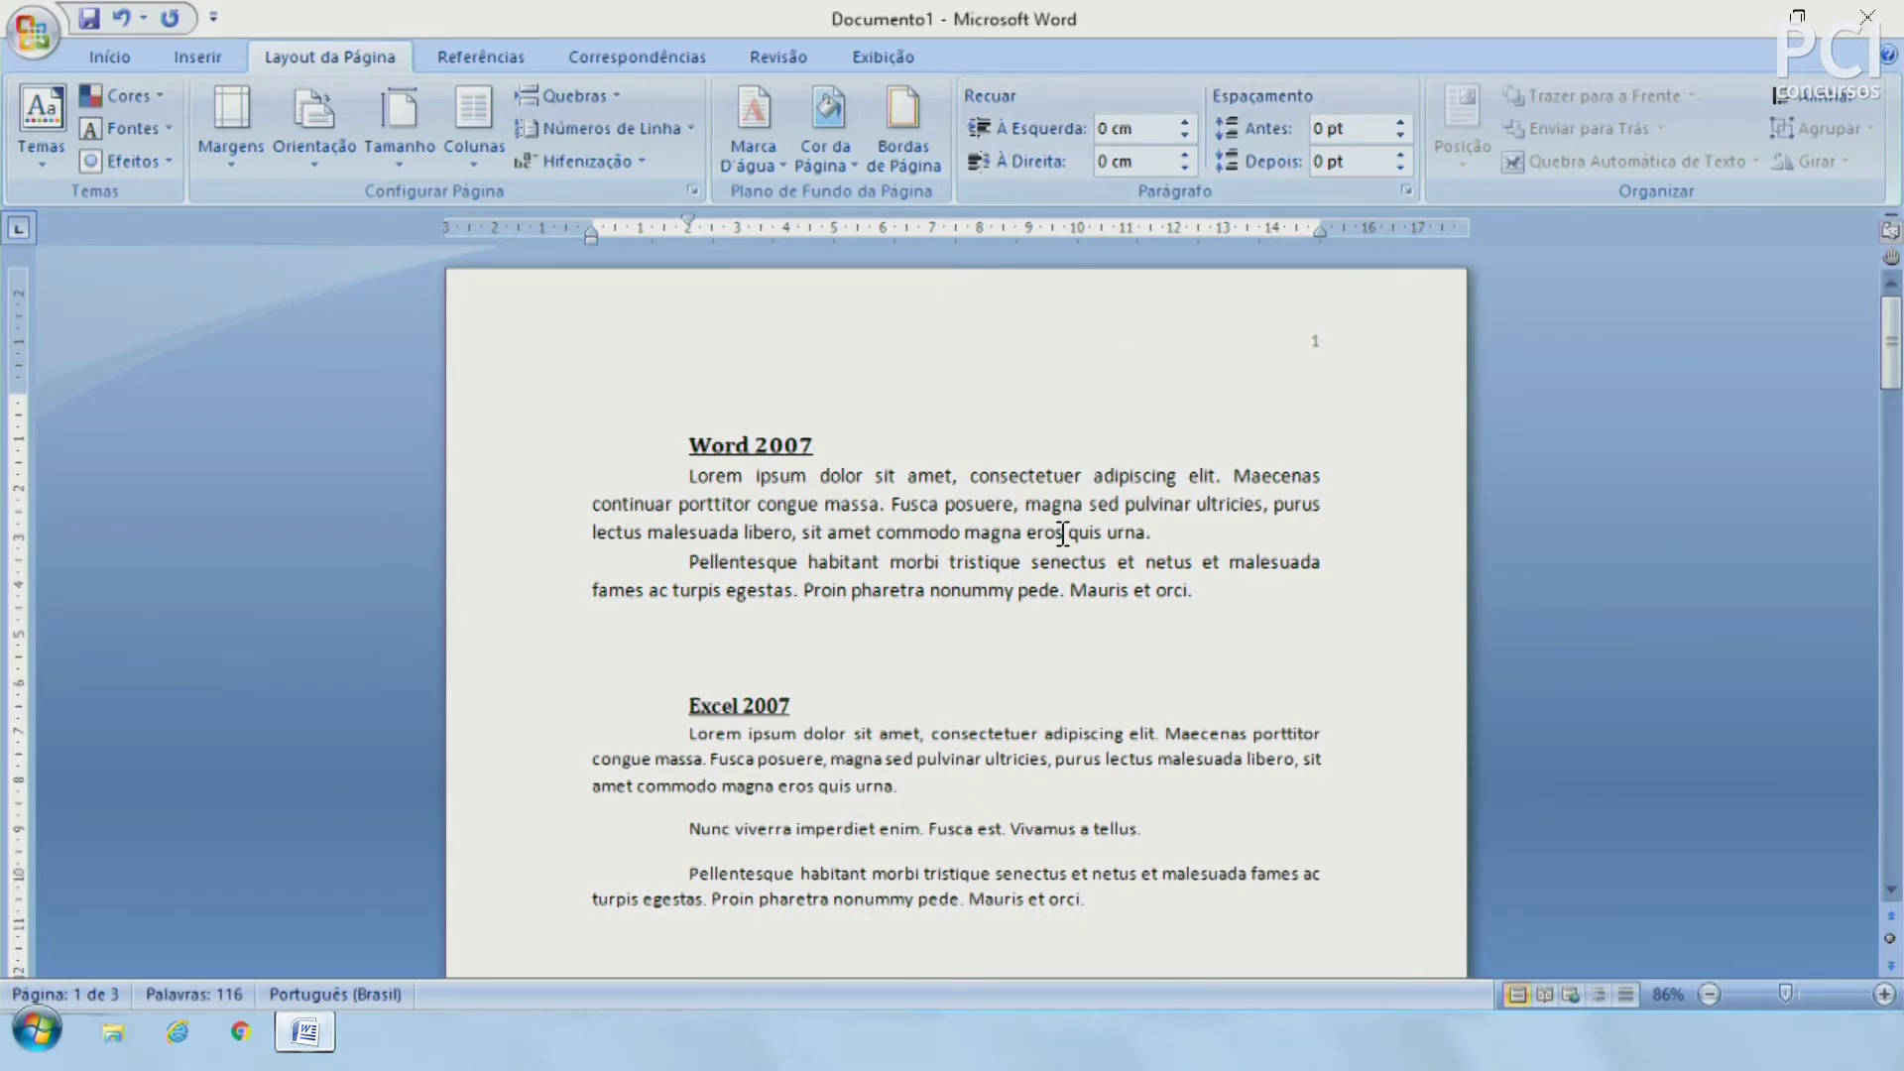
left_click(1398, 154)
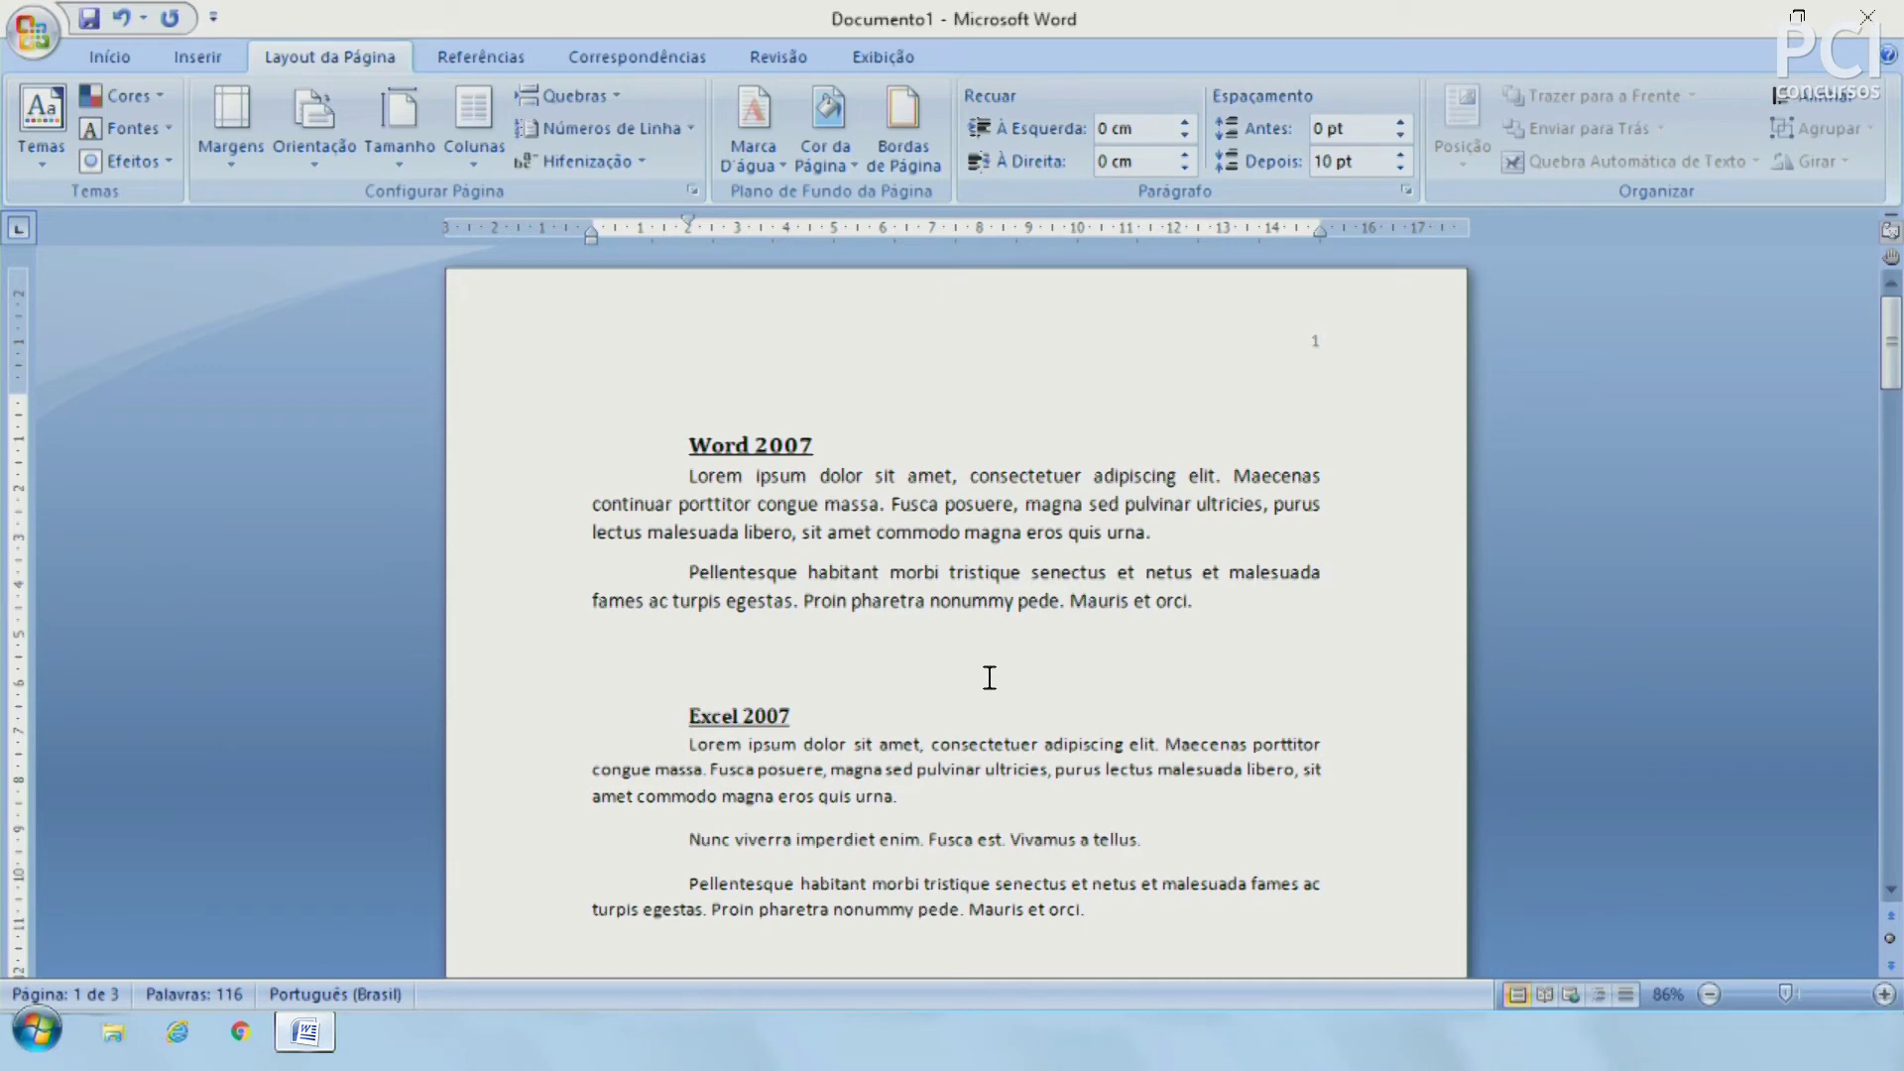
left_click(1400, 153)
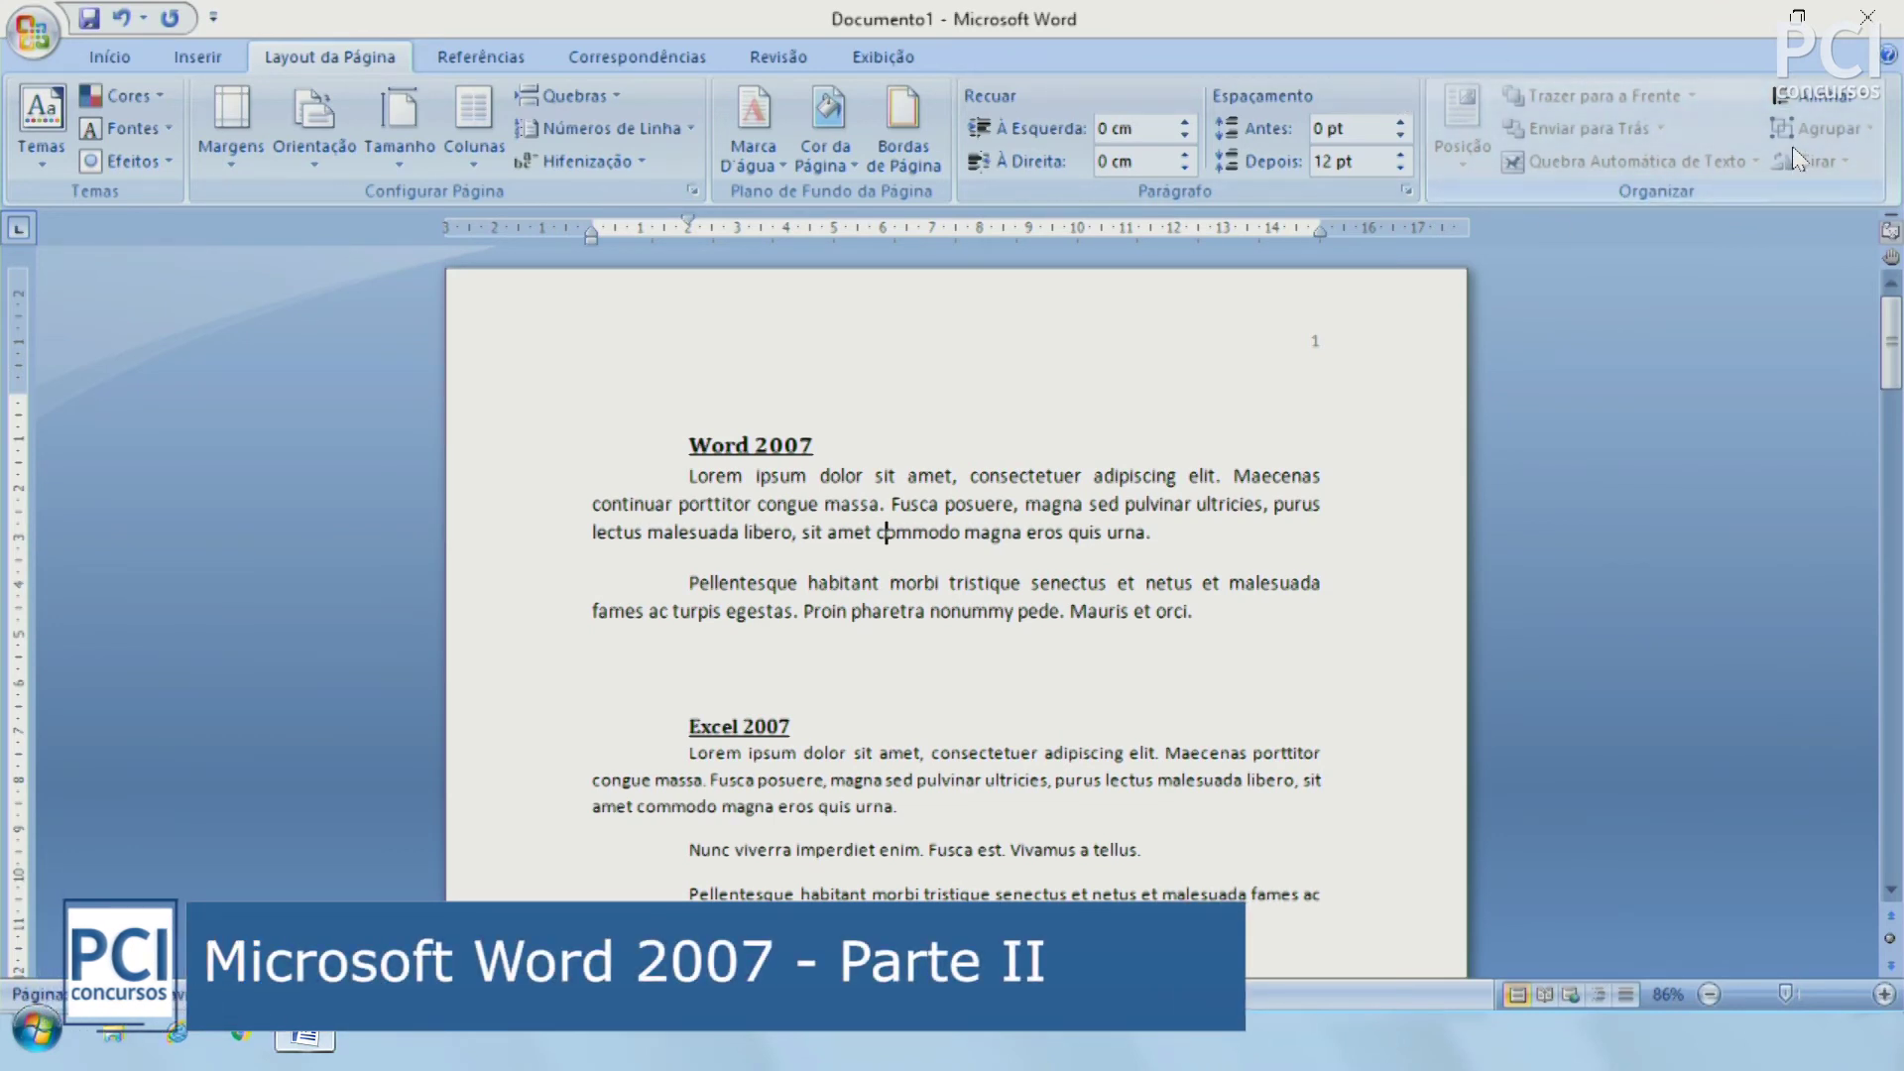
Step: Draw a rectangle over the first Word 2007 paragraph and give it the blue style
left_click(198, 58)
left_click(512, 111)
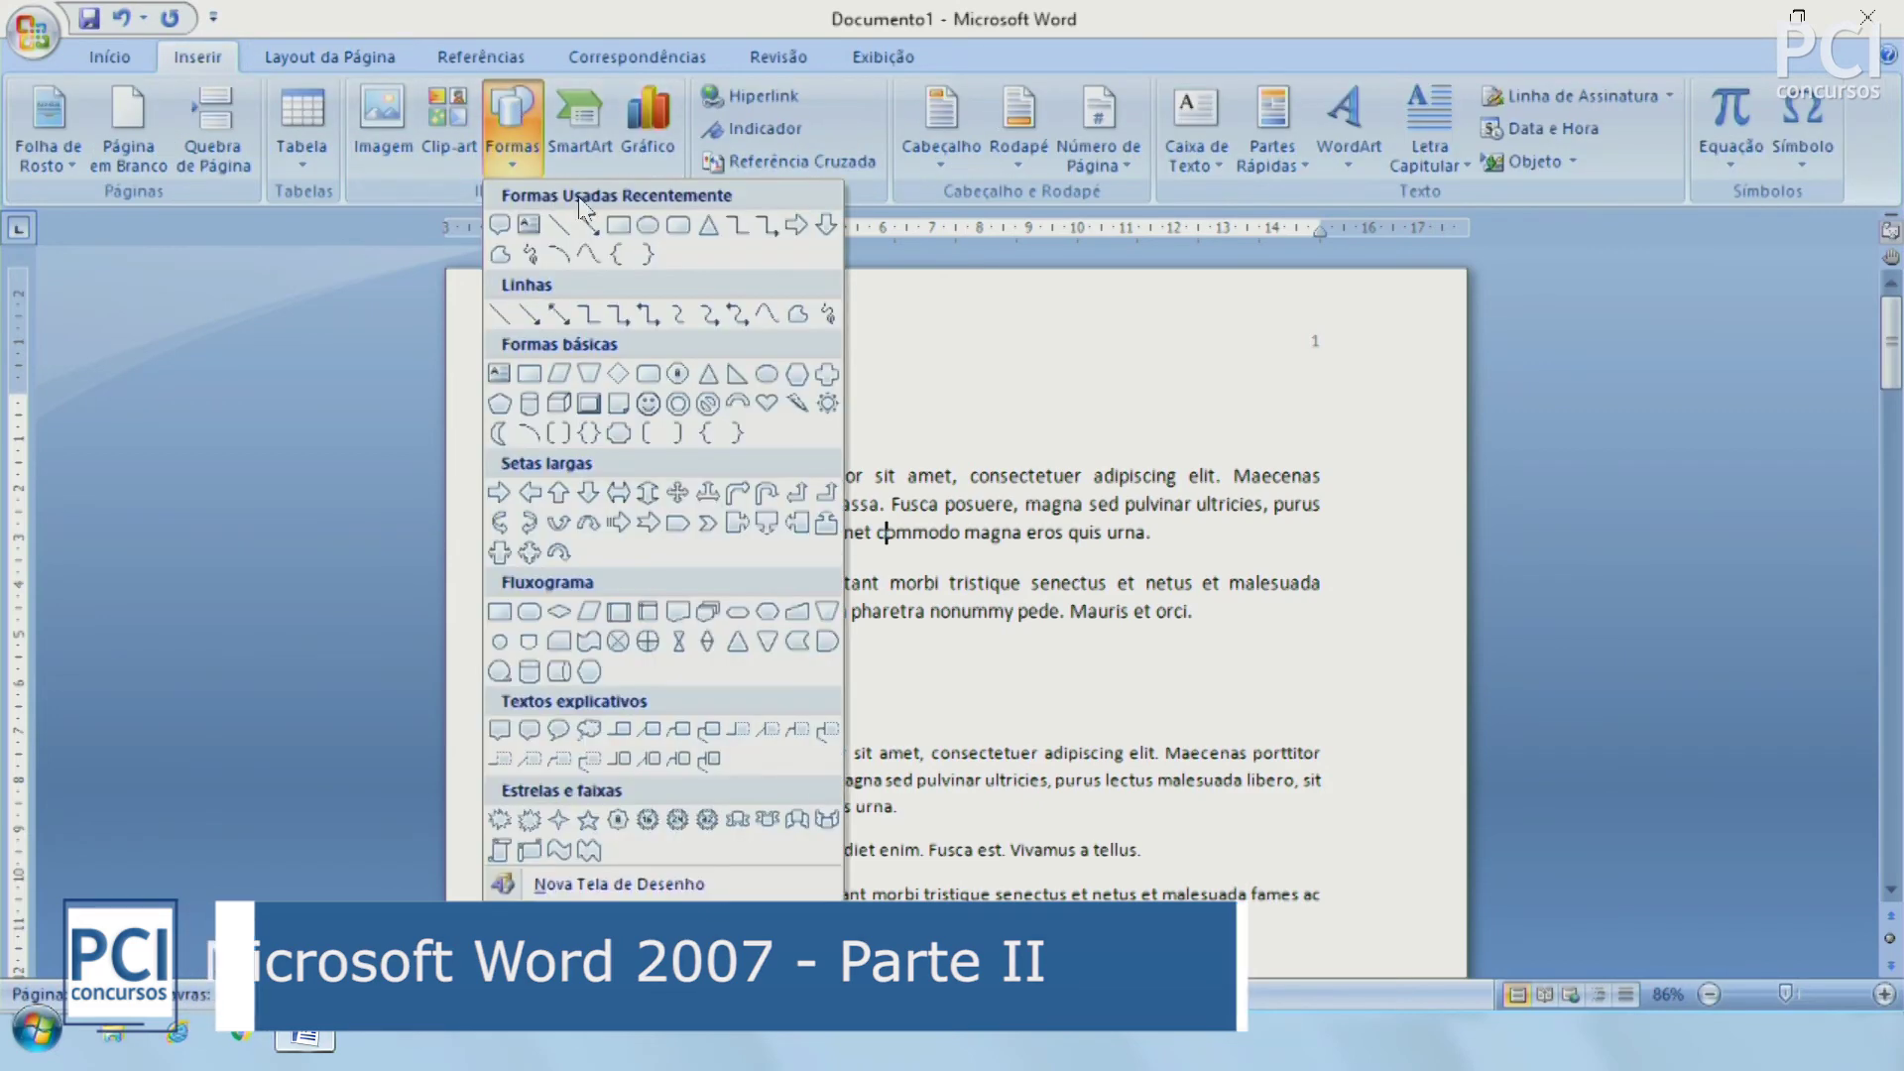
left_click(618, 225)
mouse_move(902, 346)
left_mouse_down()
mouse_move(1119, 630)
mouse_move(1128, 558)
left_mouse_up()
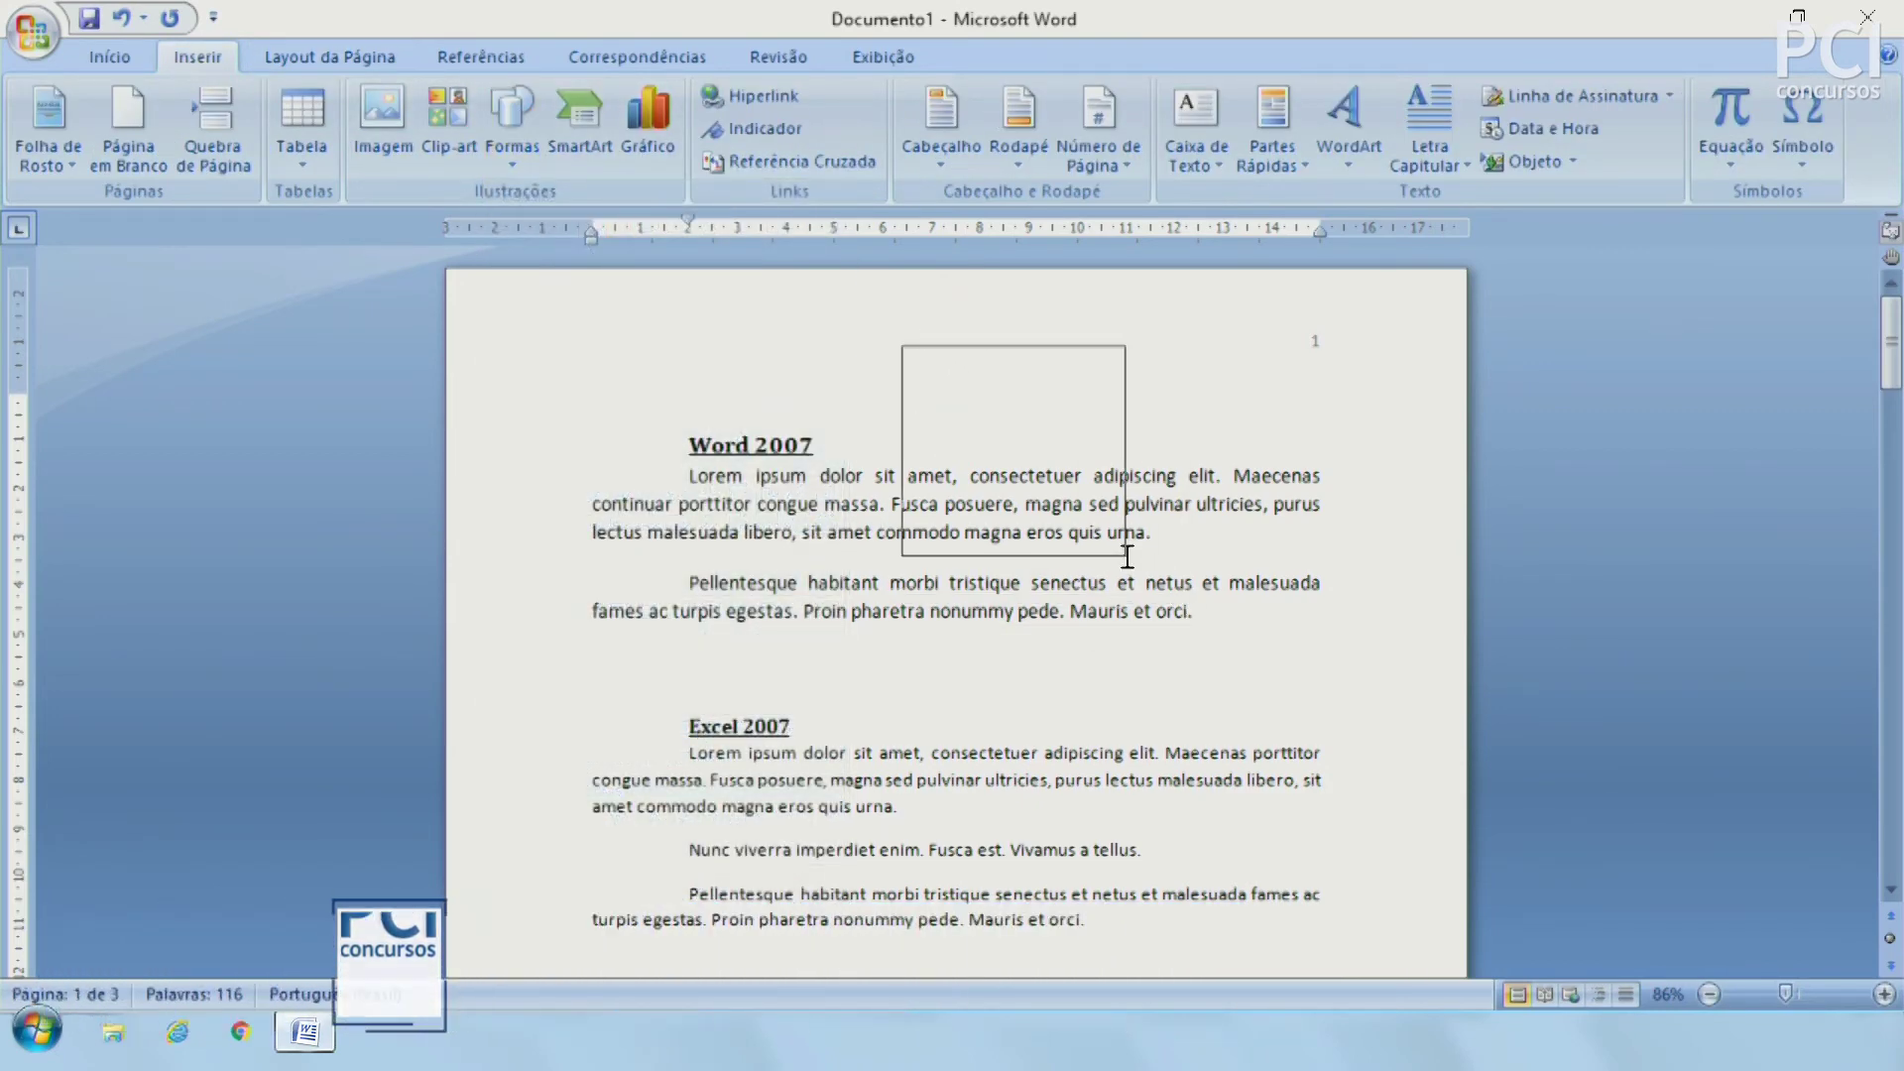
left_click(410, 130)
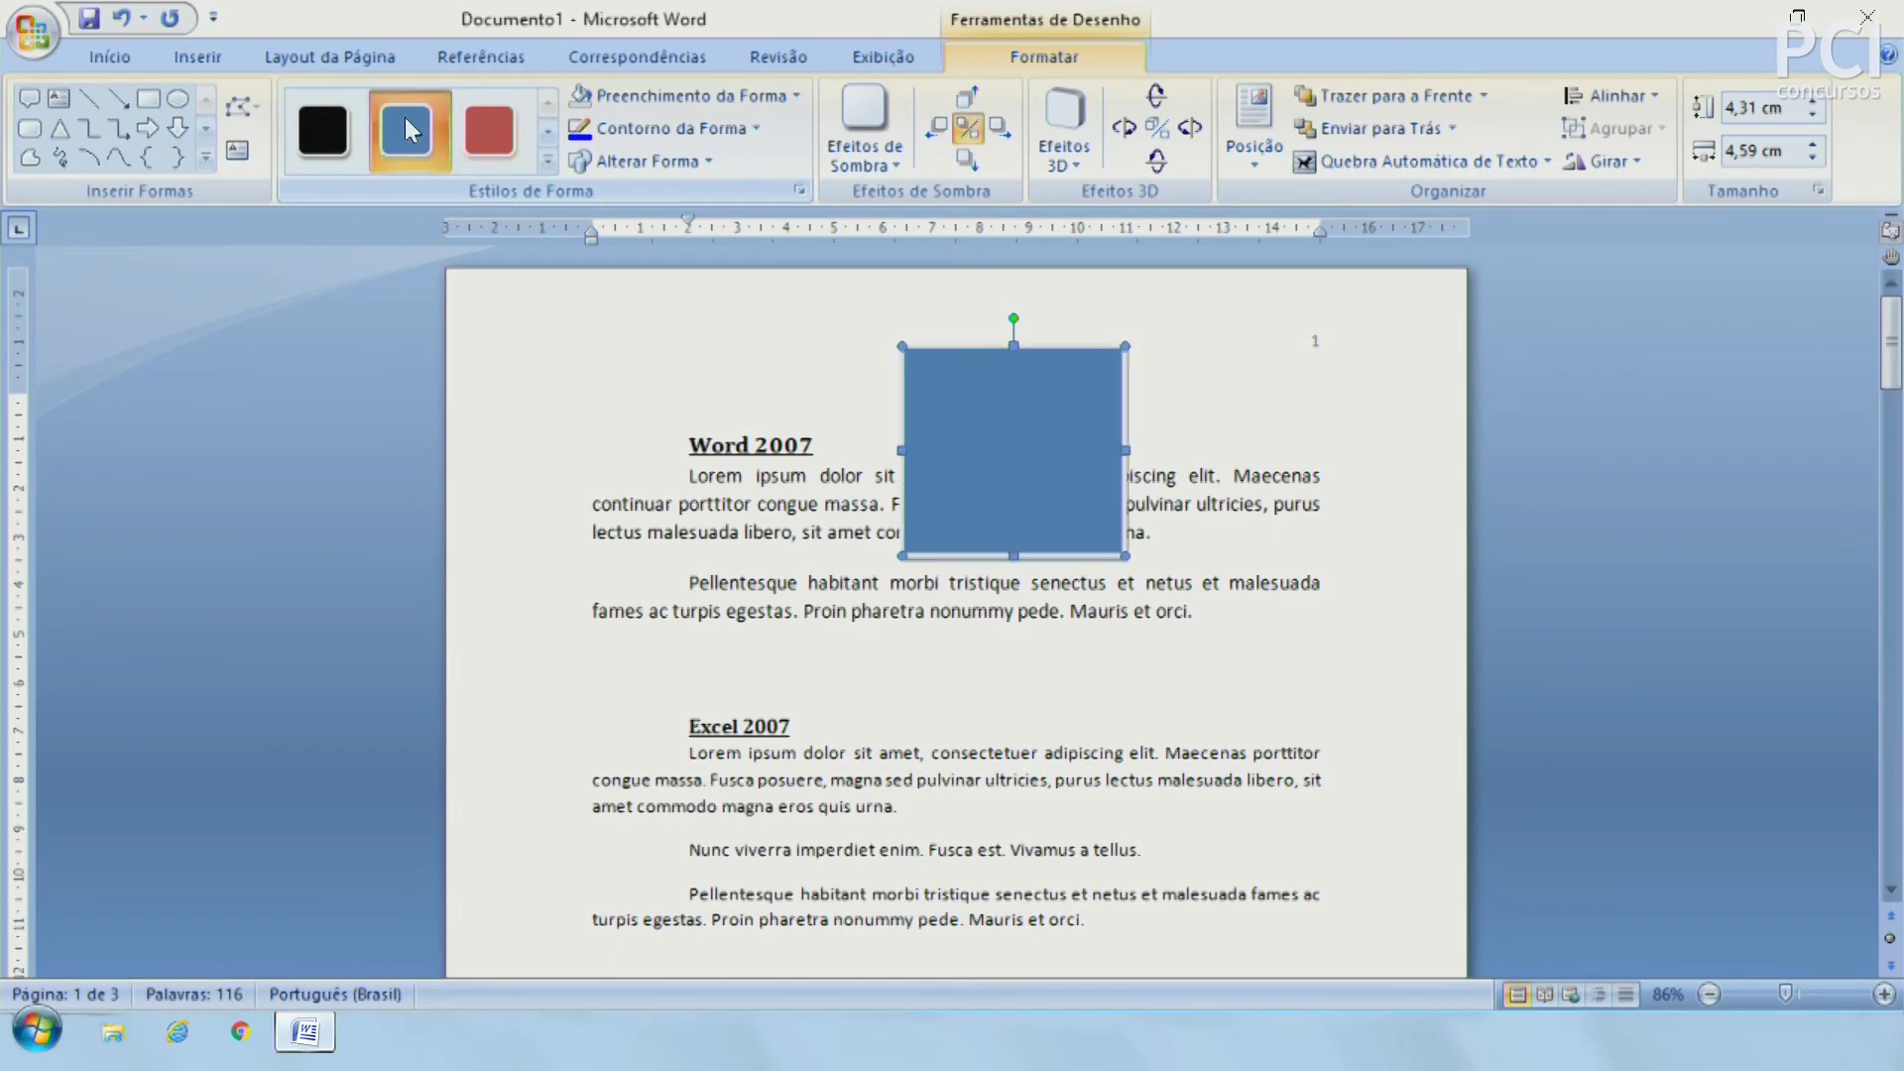
Step: Draw an oval overlapping the rectangle's lower right, style it red, then select the rectangle
left_click(198, 57)
left_click(512, 117)
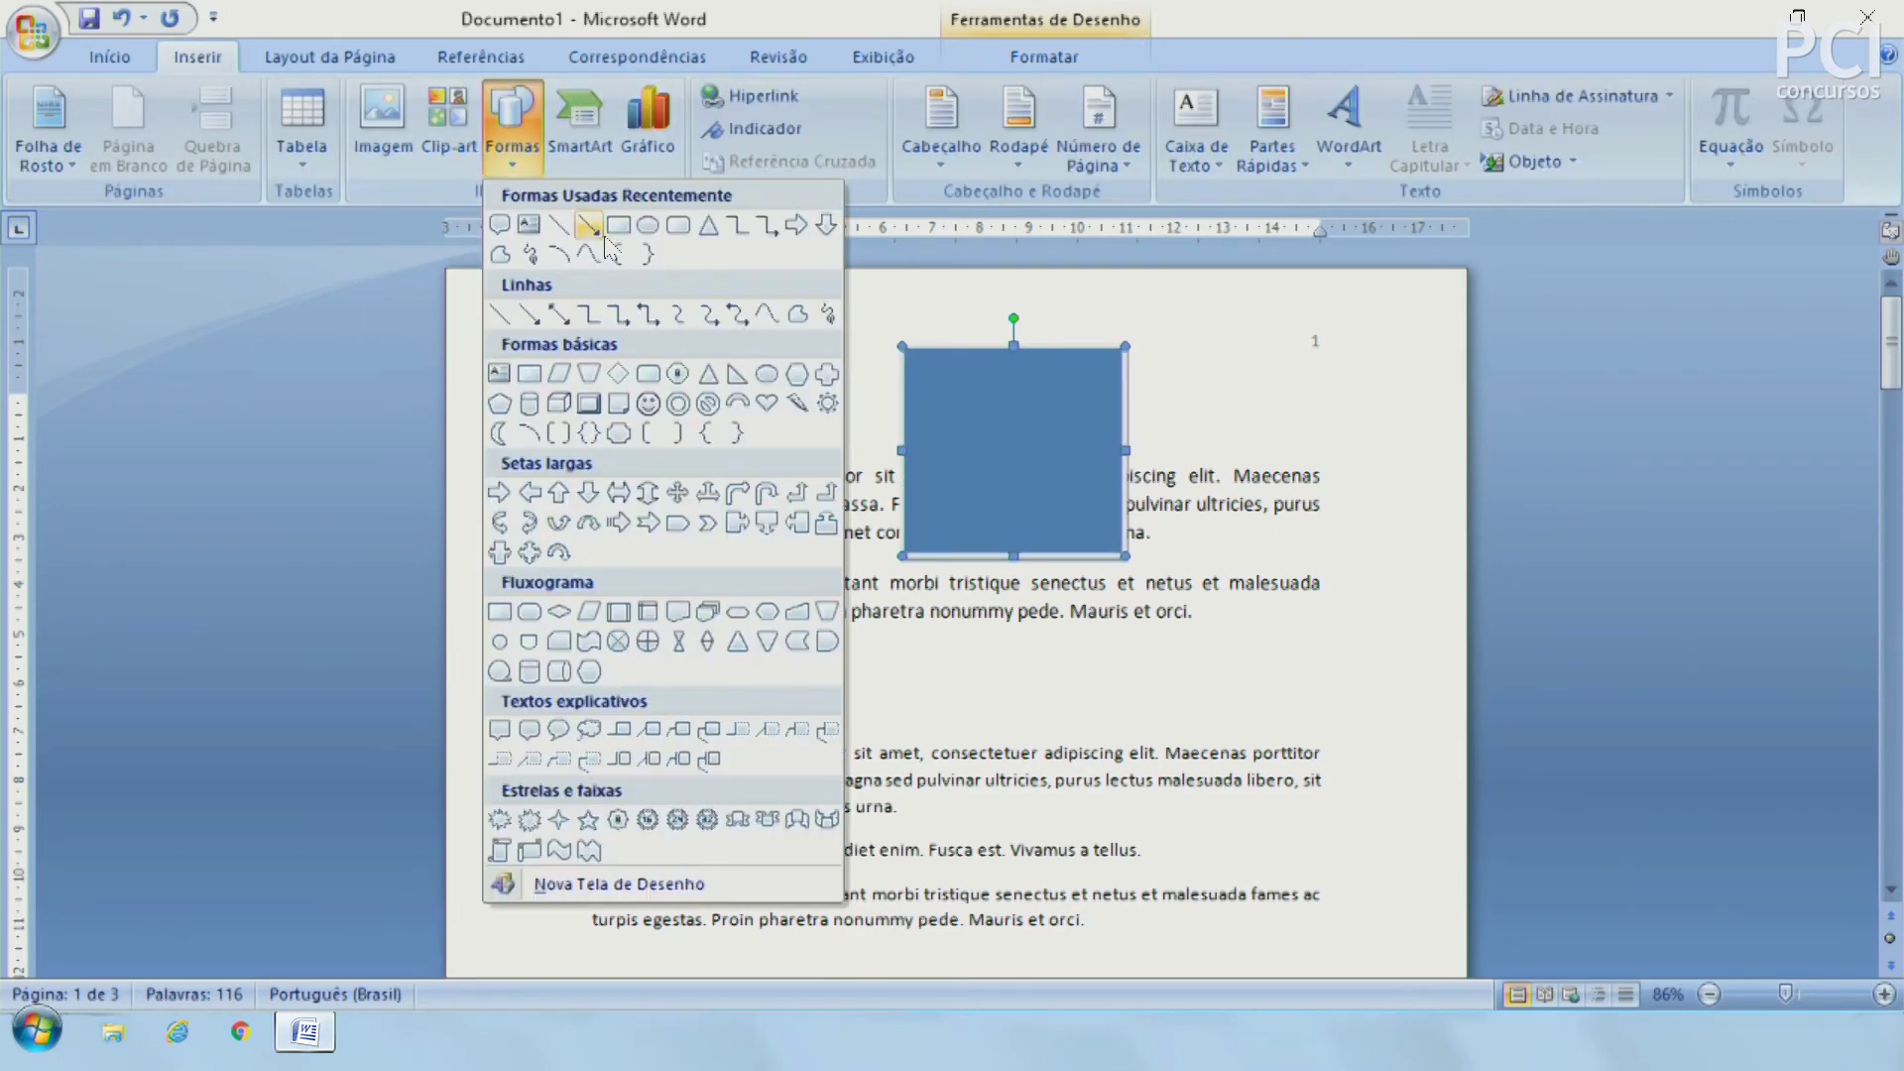
left_click(648, 225)
left_click_drag(1290, 676, 1029, 460)
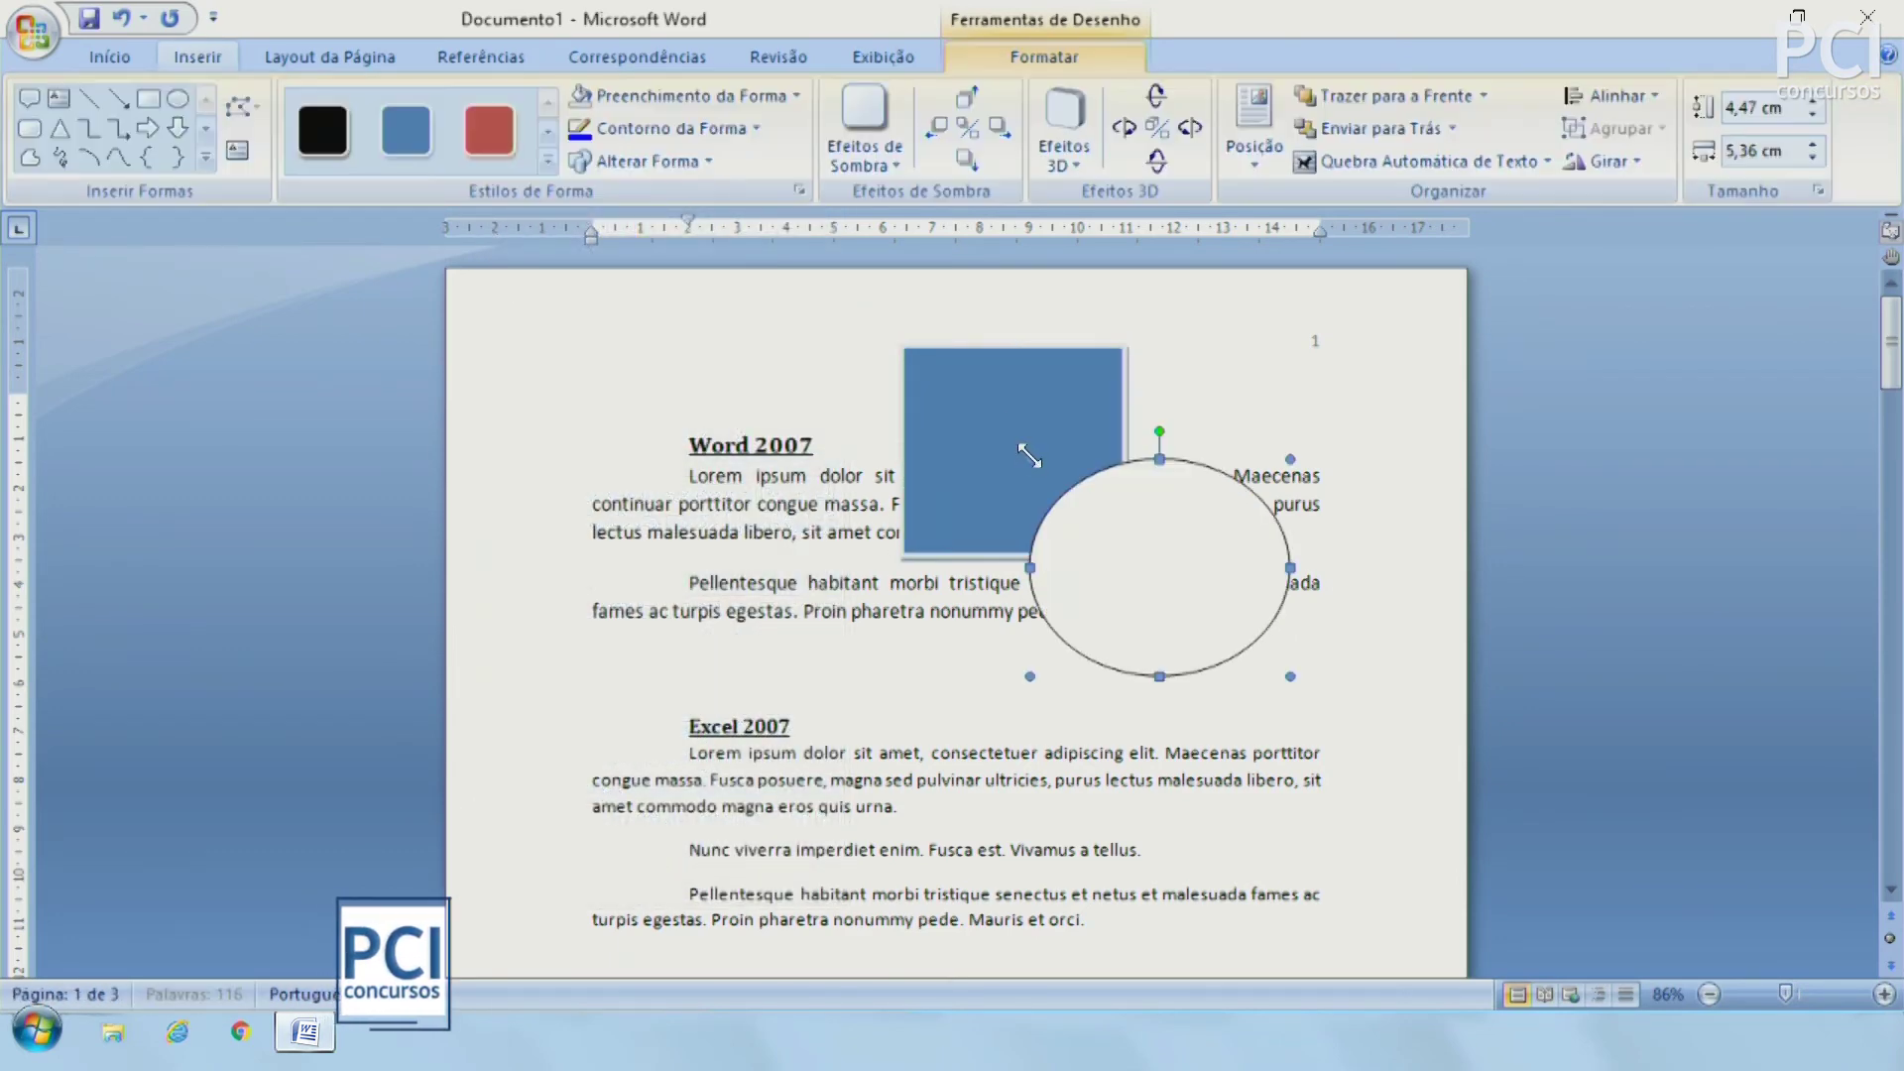
left_click(489, 130)
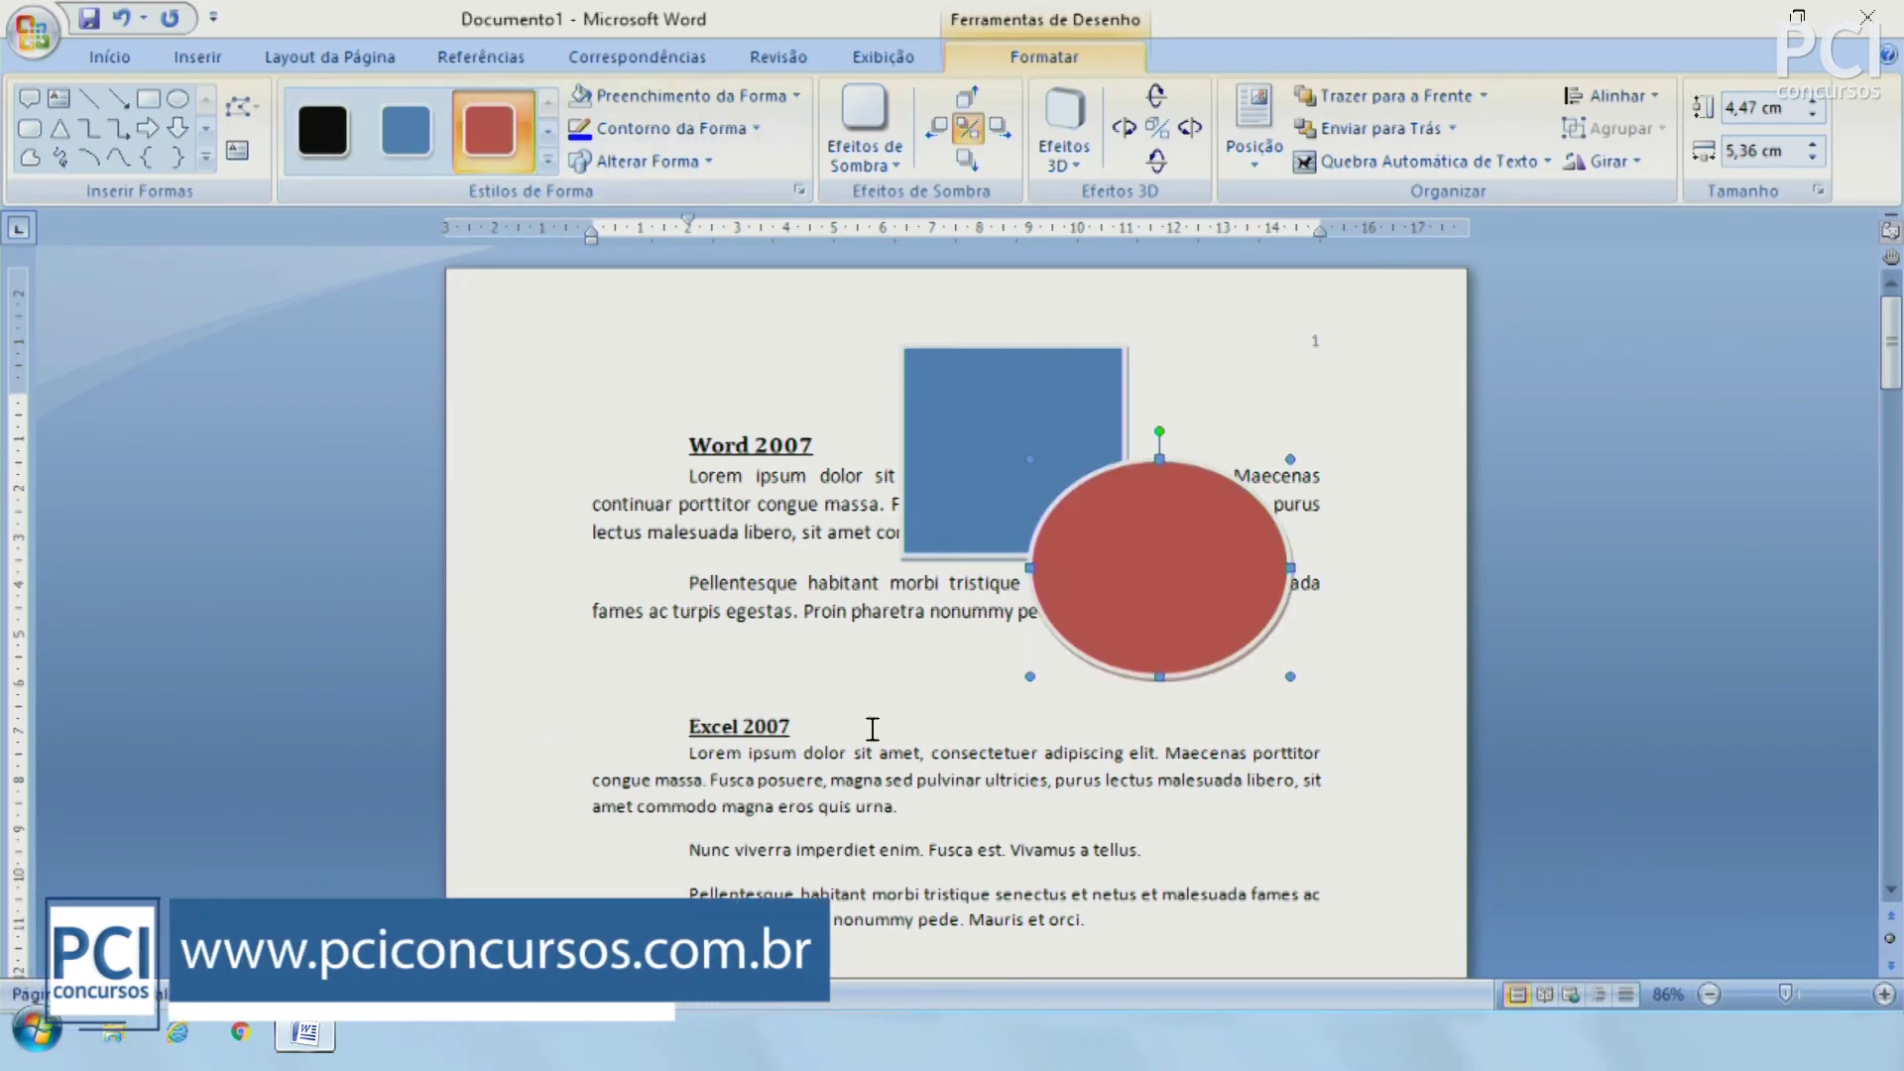
left_click(873, 729)
left_click(337, 58)
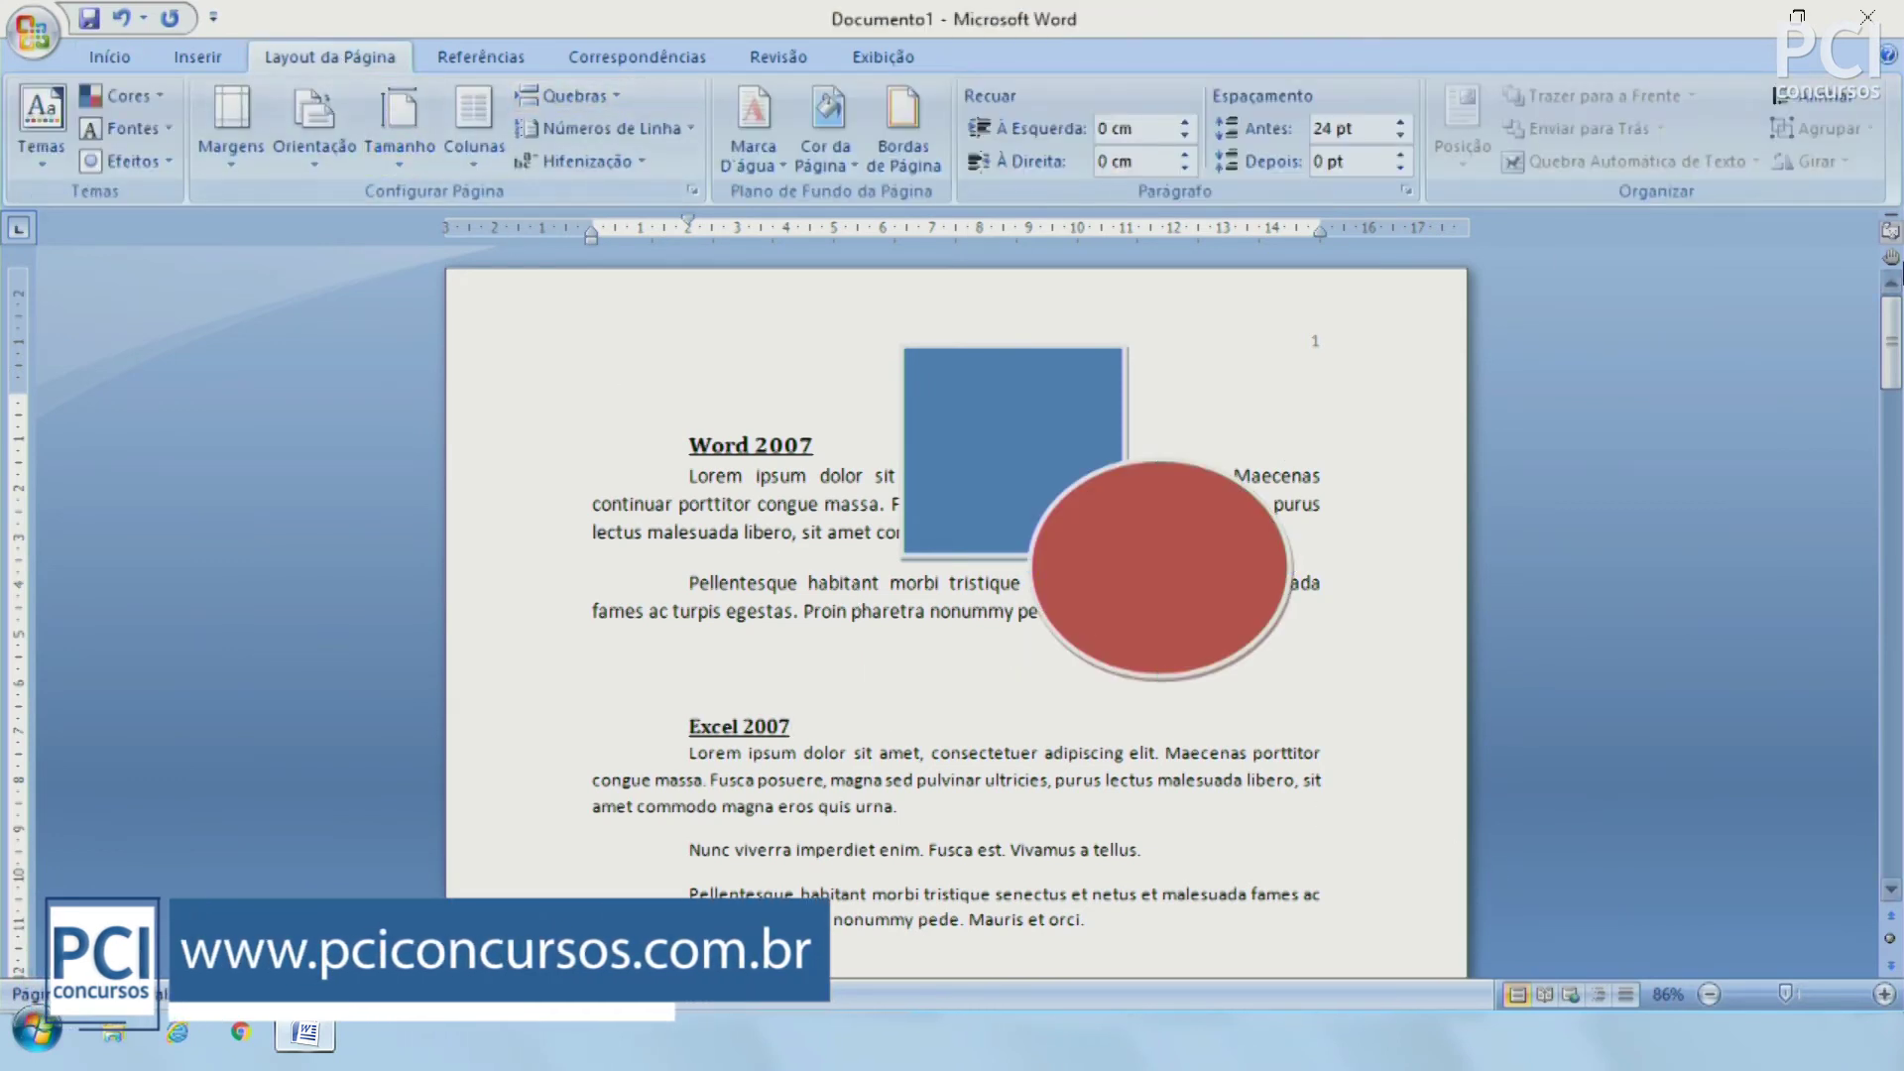
left_click(990, 418)
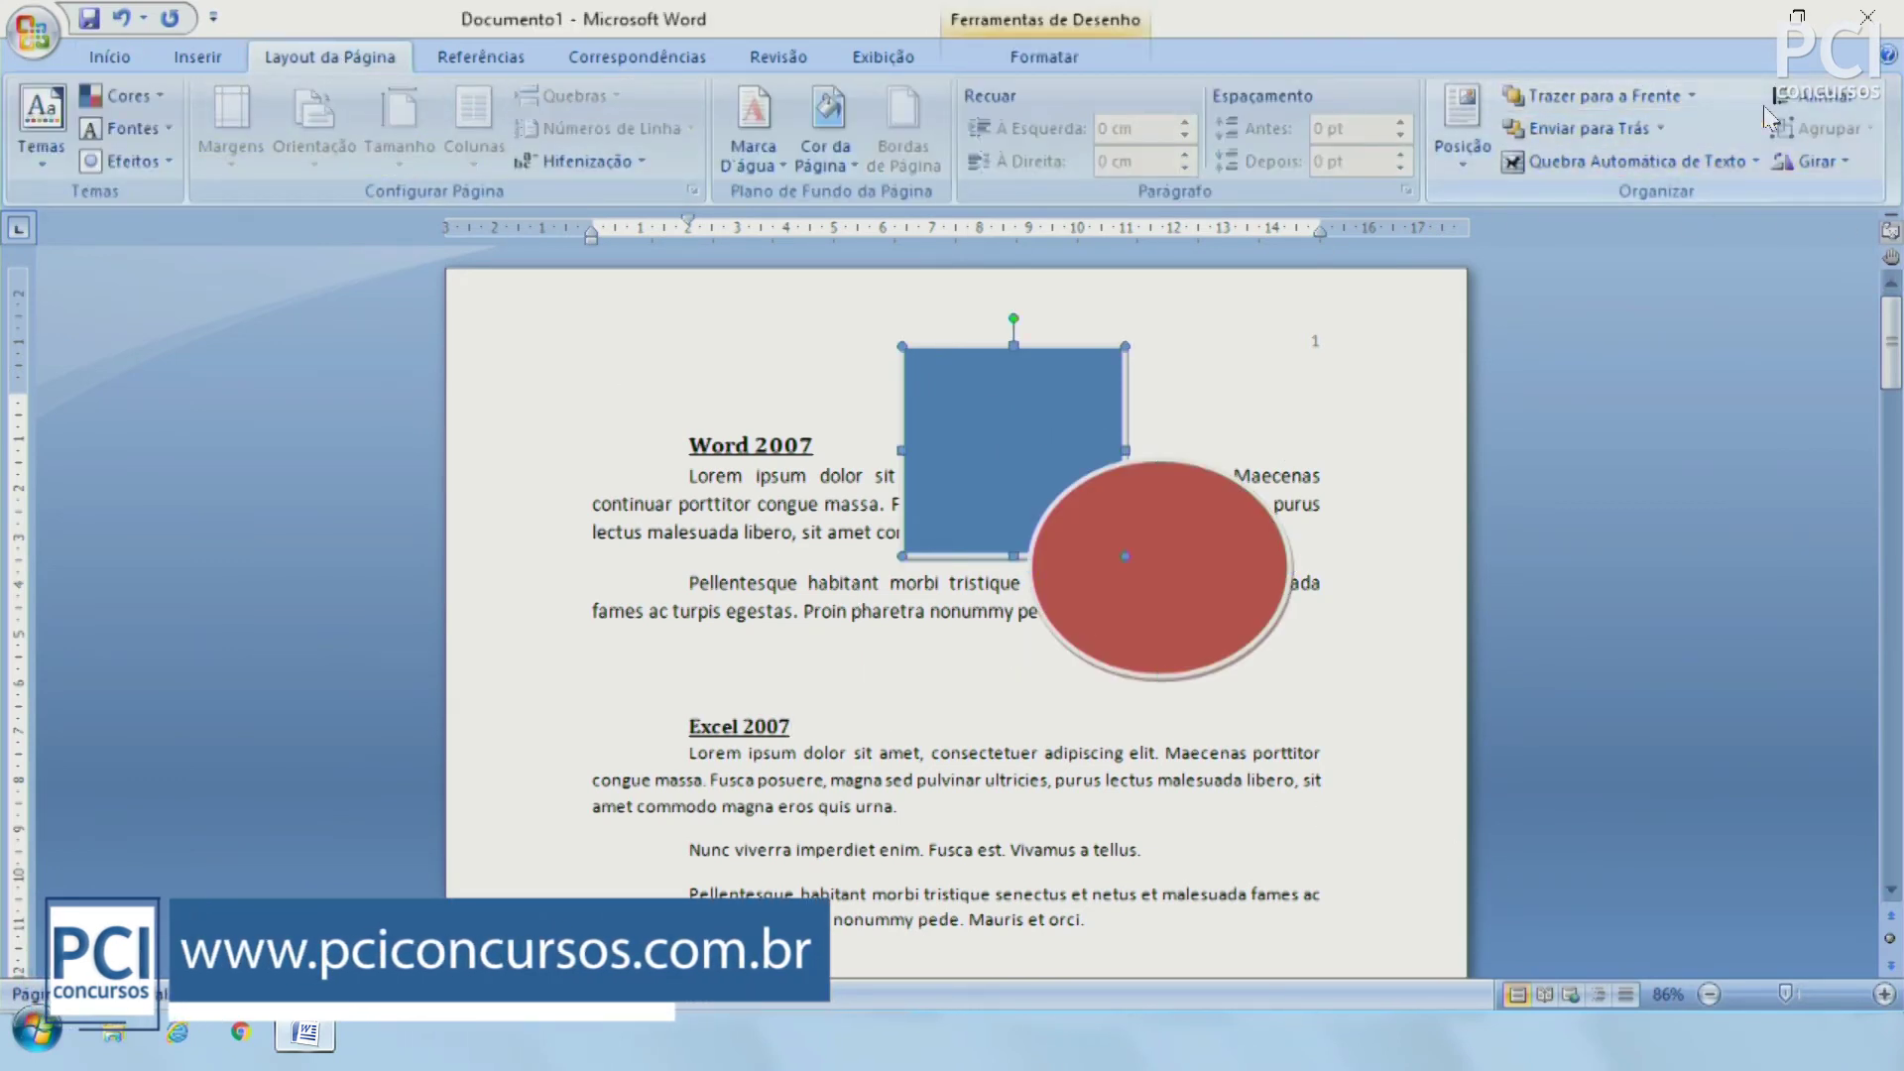
Step: Shift the red ellipse slightly left and up so it overlaps the rectangle more
key("Tab")
key("Tab")
key("Tab")
key("Tab")
left_click(1131, 508)
left_click(1062, 404)
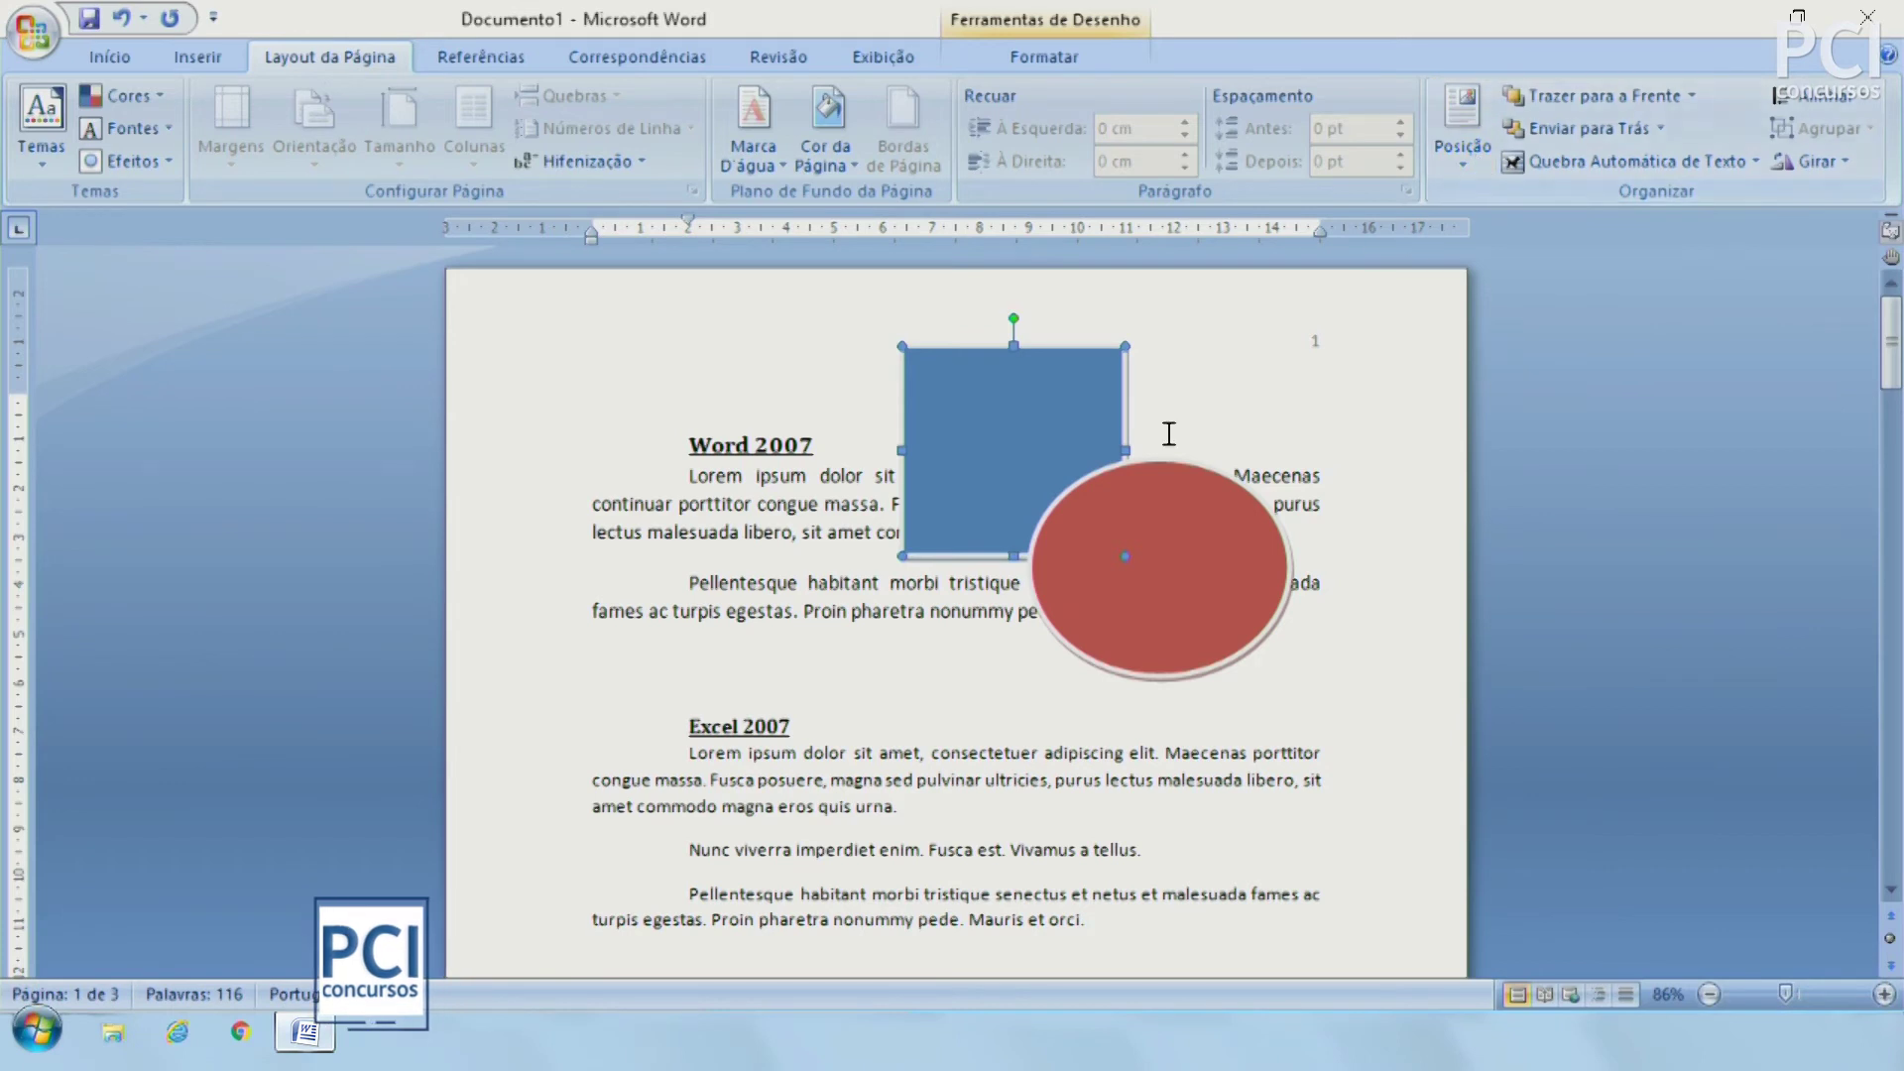
mouse_move(1152, 480)
left_mouse_down()
mouse_move(1168, 499)
mouse_move(1152, 480)
left_mouse_up()
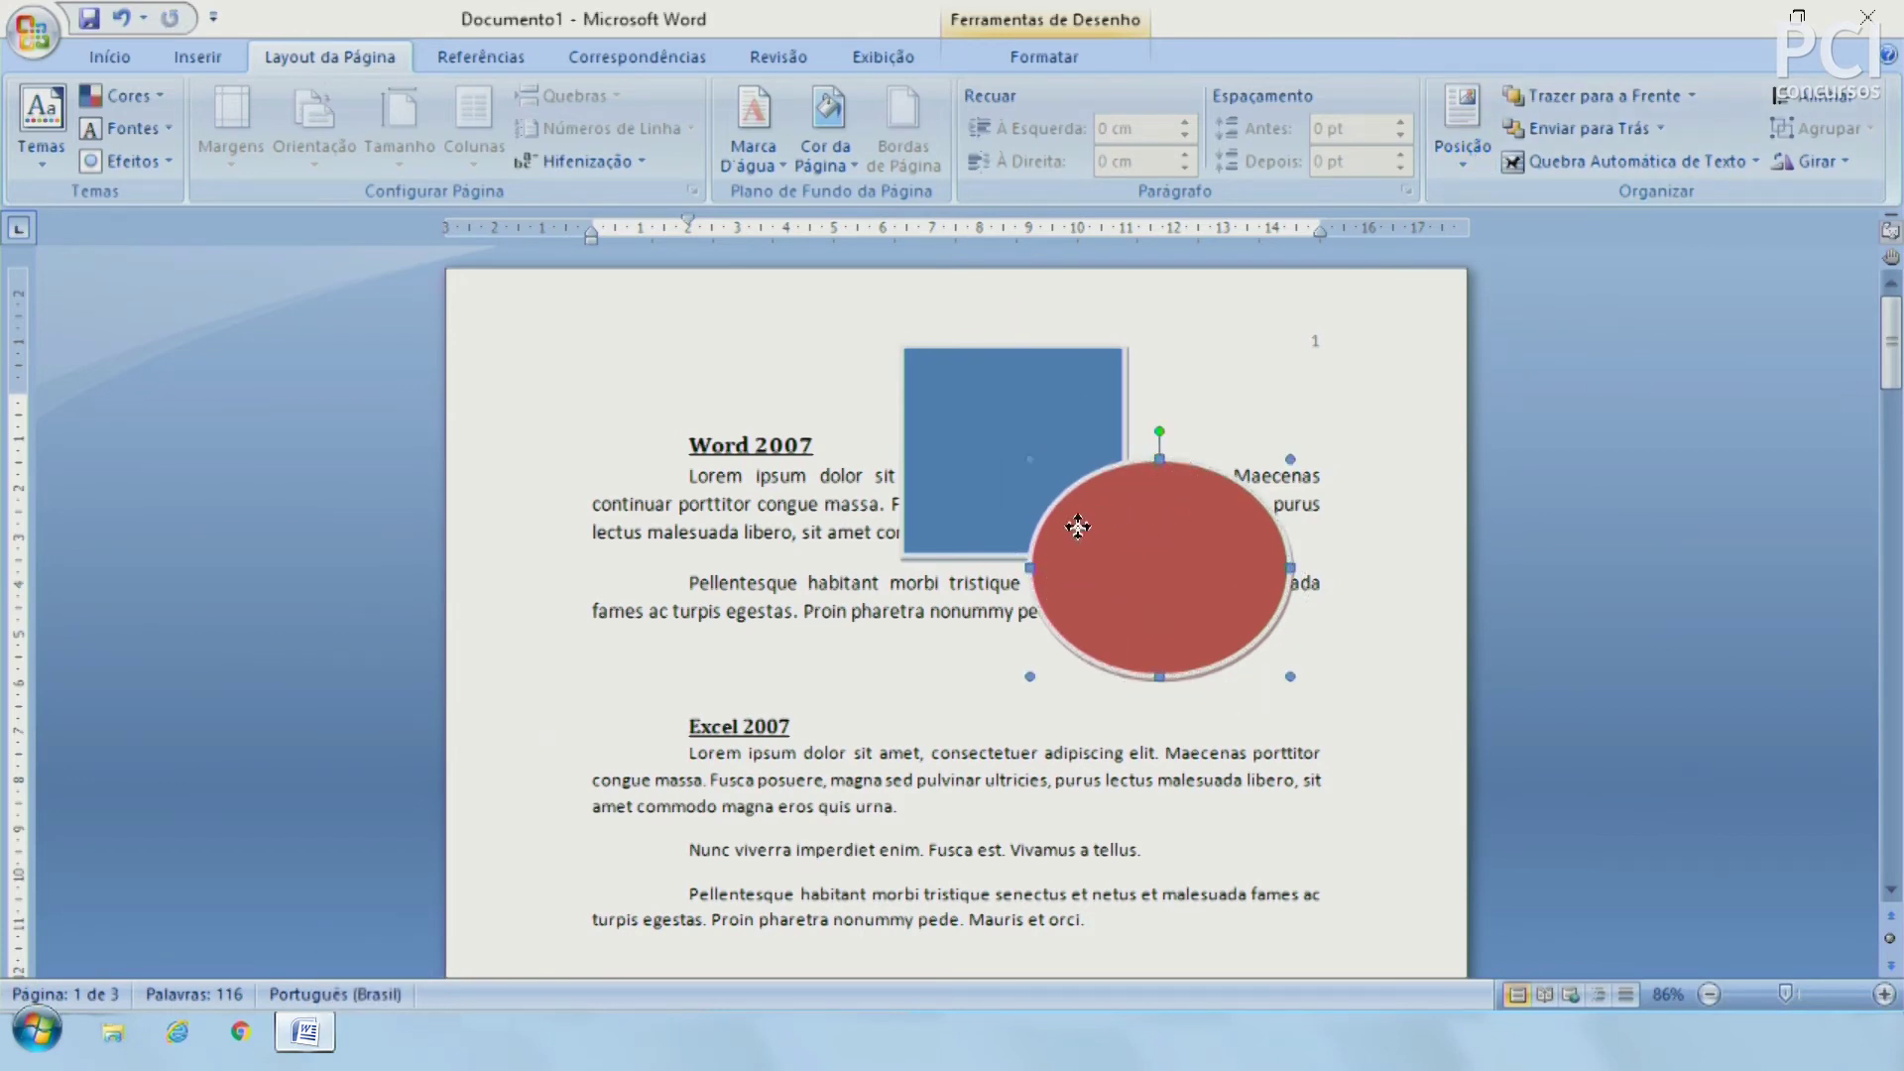
left_click_drag(1098, 488, 1098, 516)
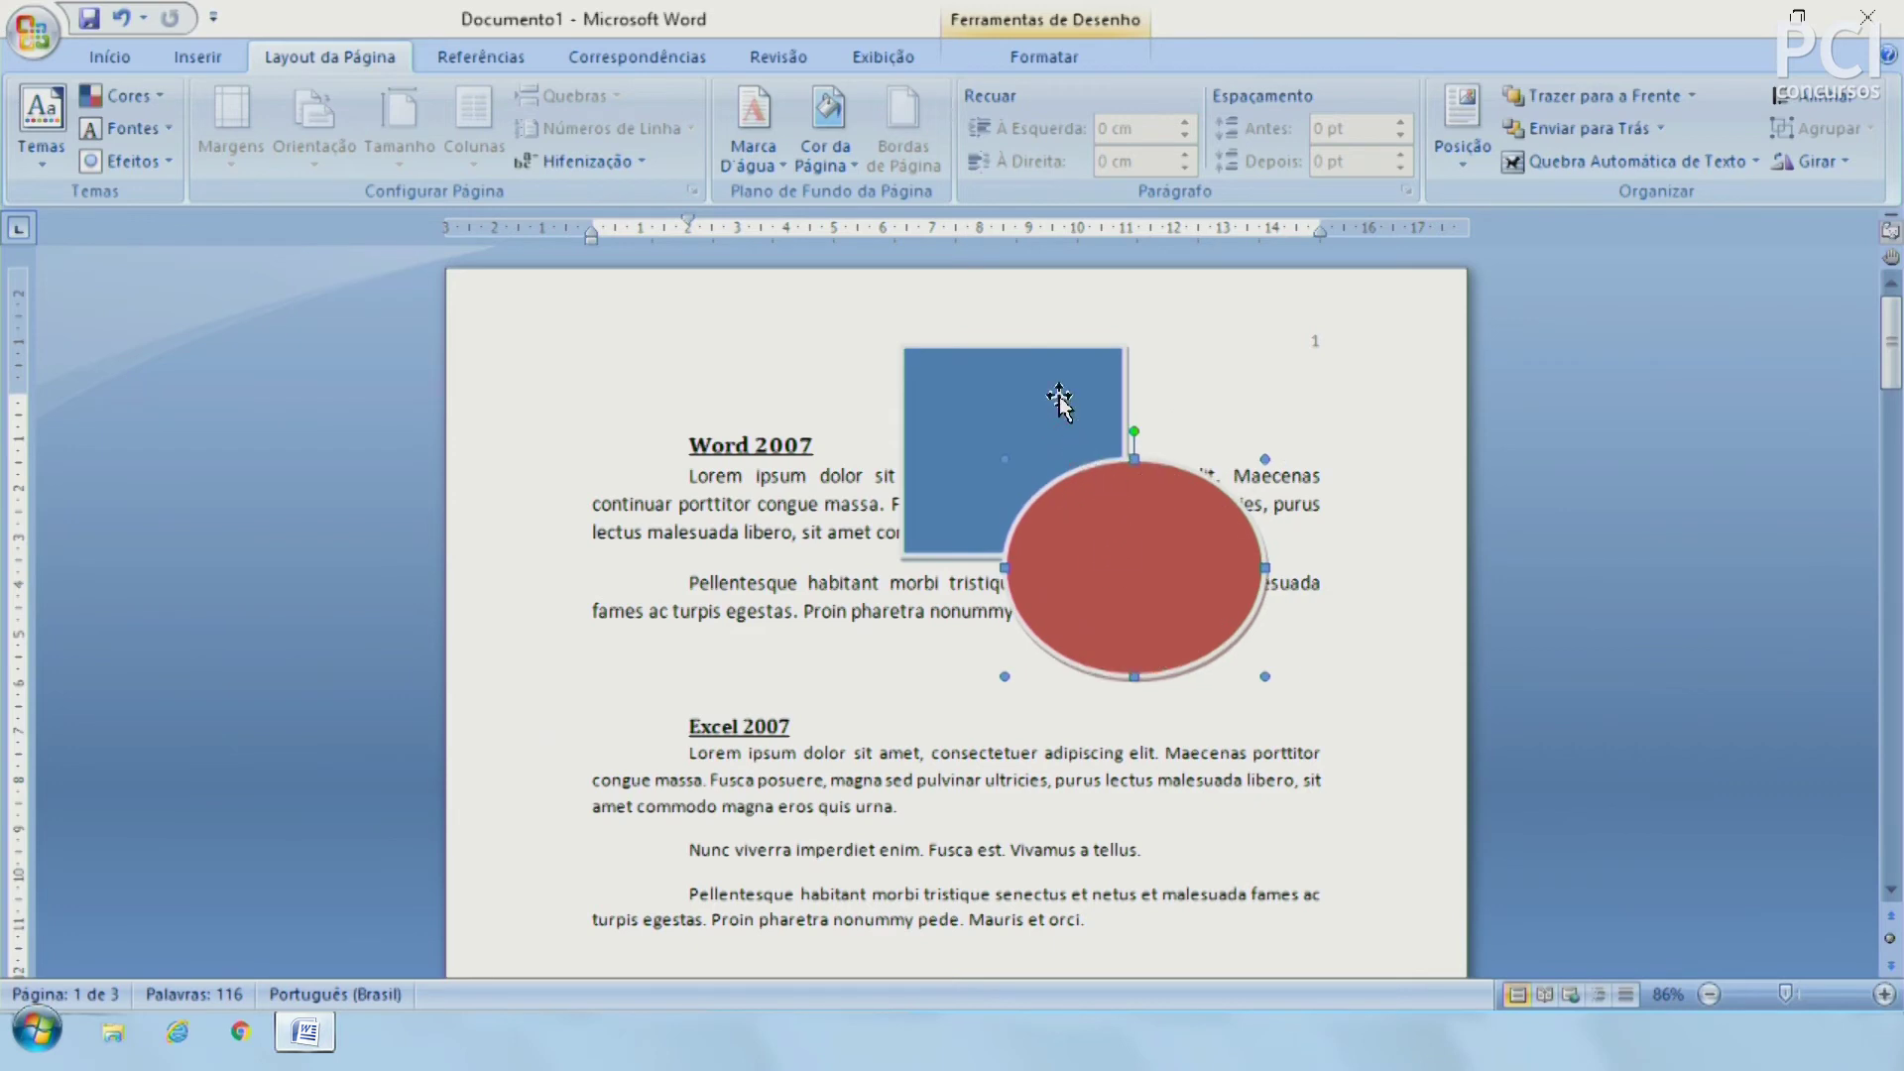
left_click(1059, 402)
left_click(1149, 541)
Step: Send the red ellipse behind the rectangle, then bring it back in front
left_click(1557, 130)
left_click(1027, 496)
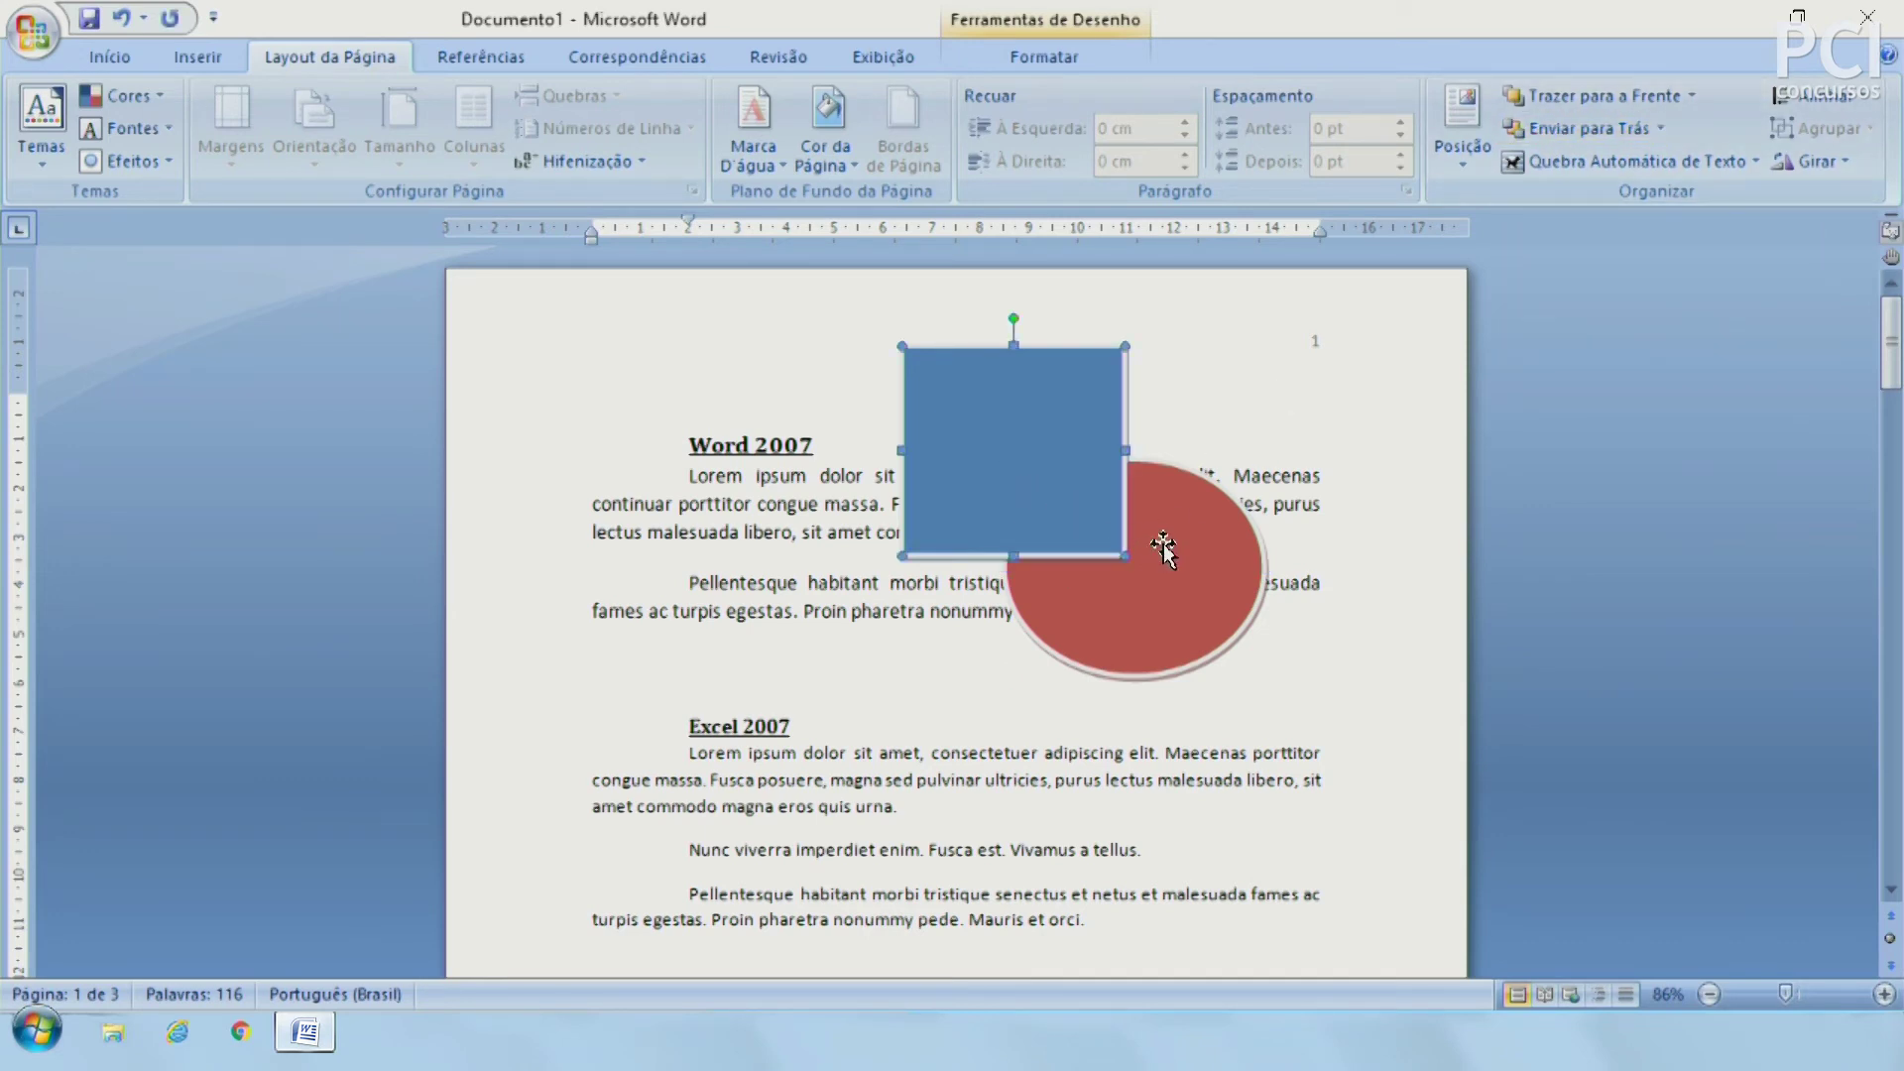
left_click(1200, 557)
left_click(1632, 95)
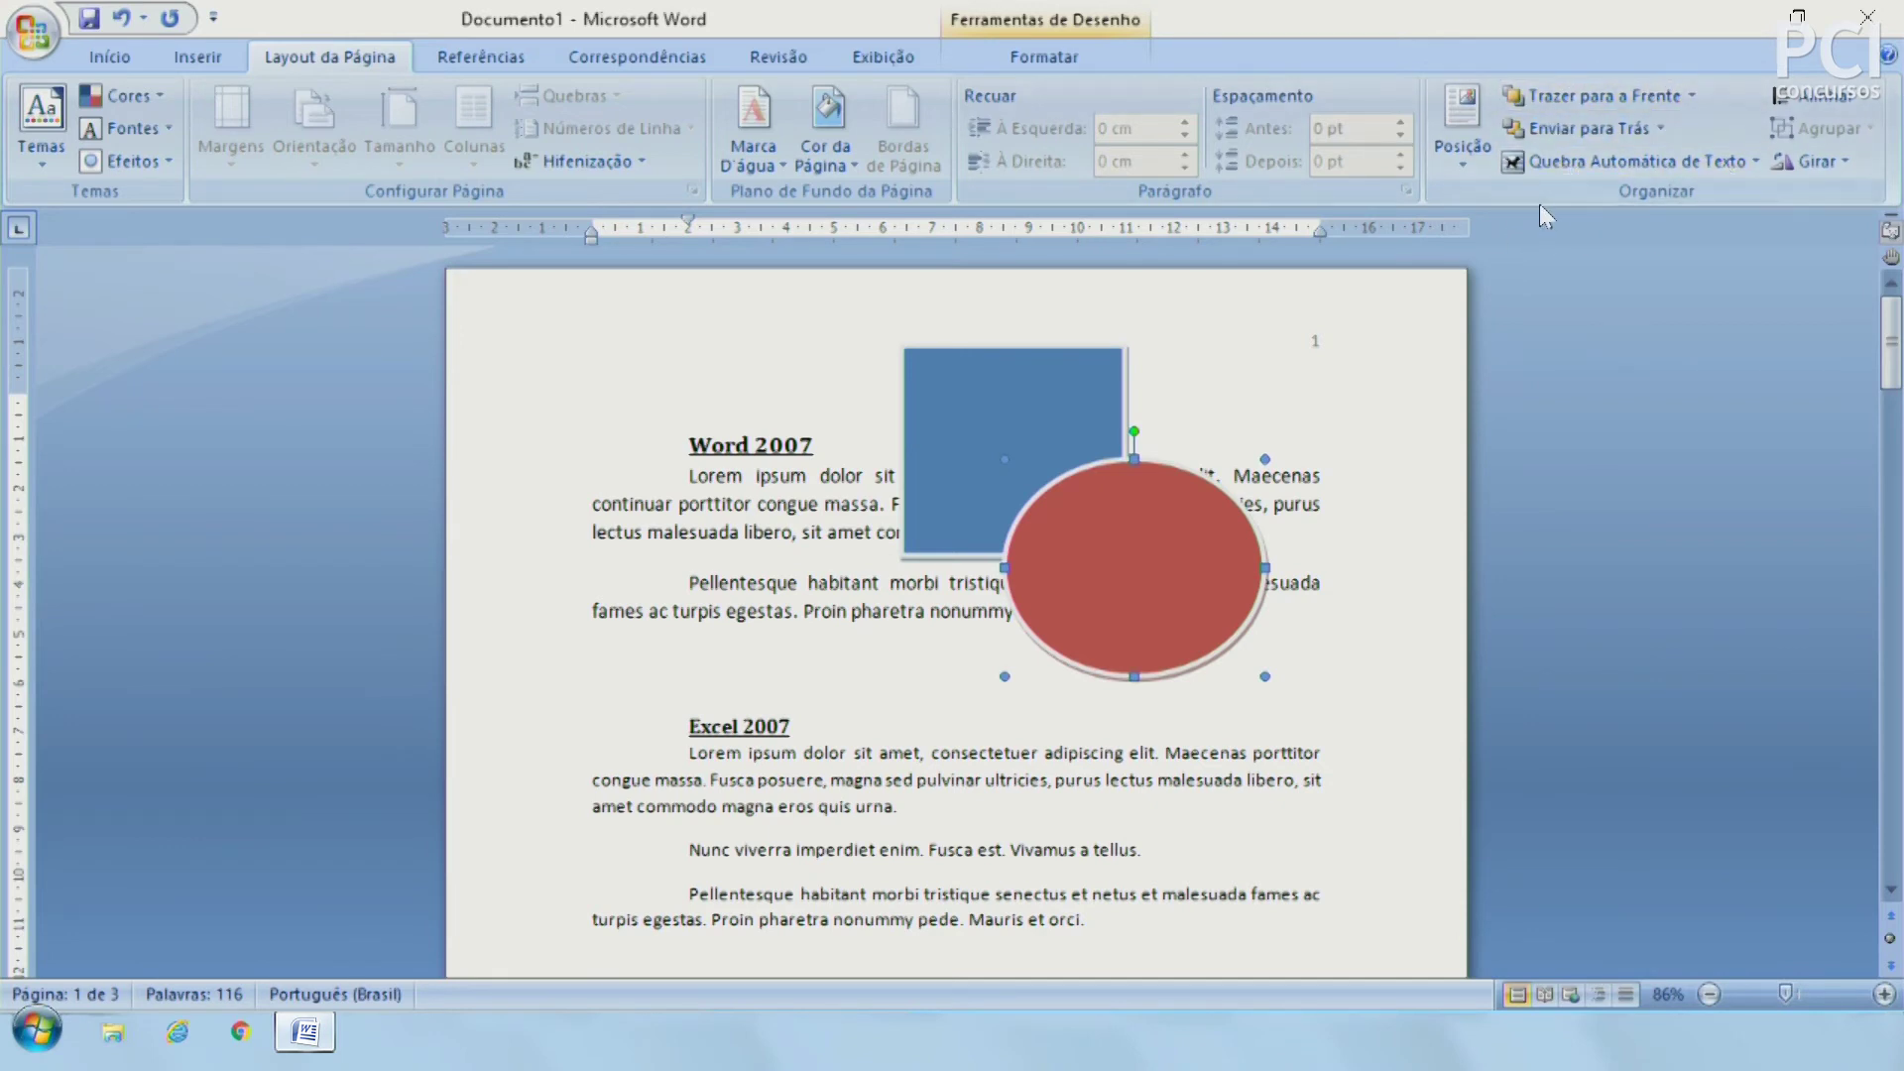
Step: Align the ellipse to the top, then check the rotate options without rotating
left_click(1858, 99)
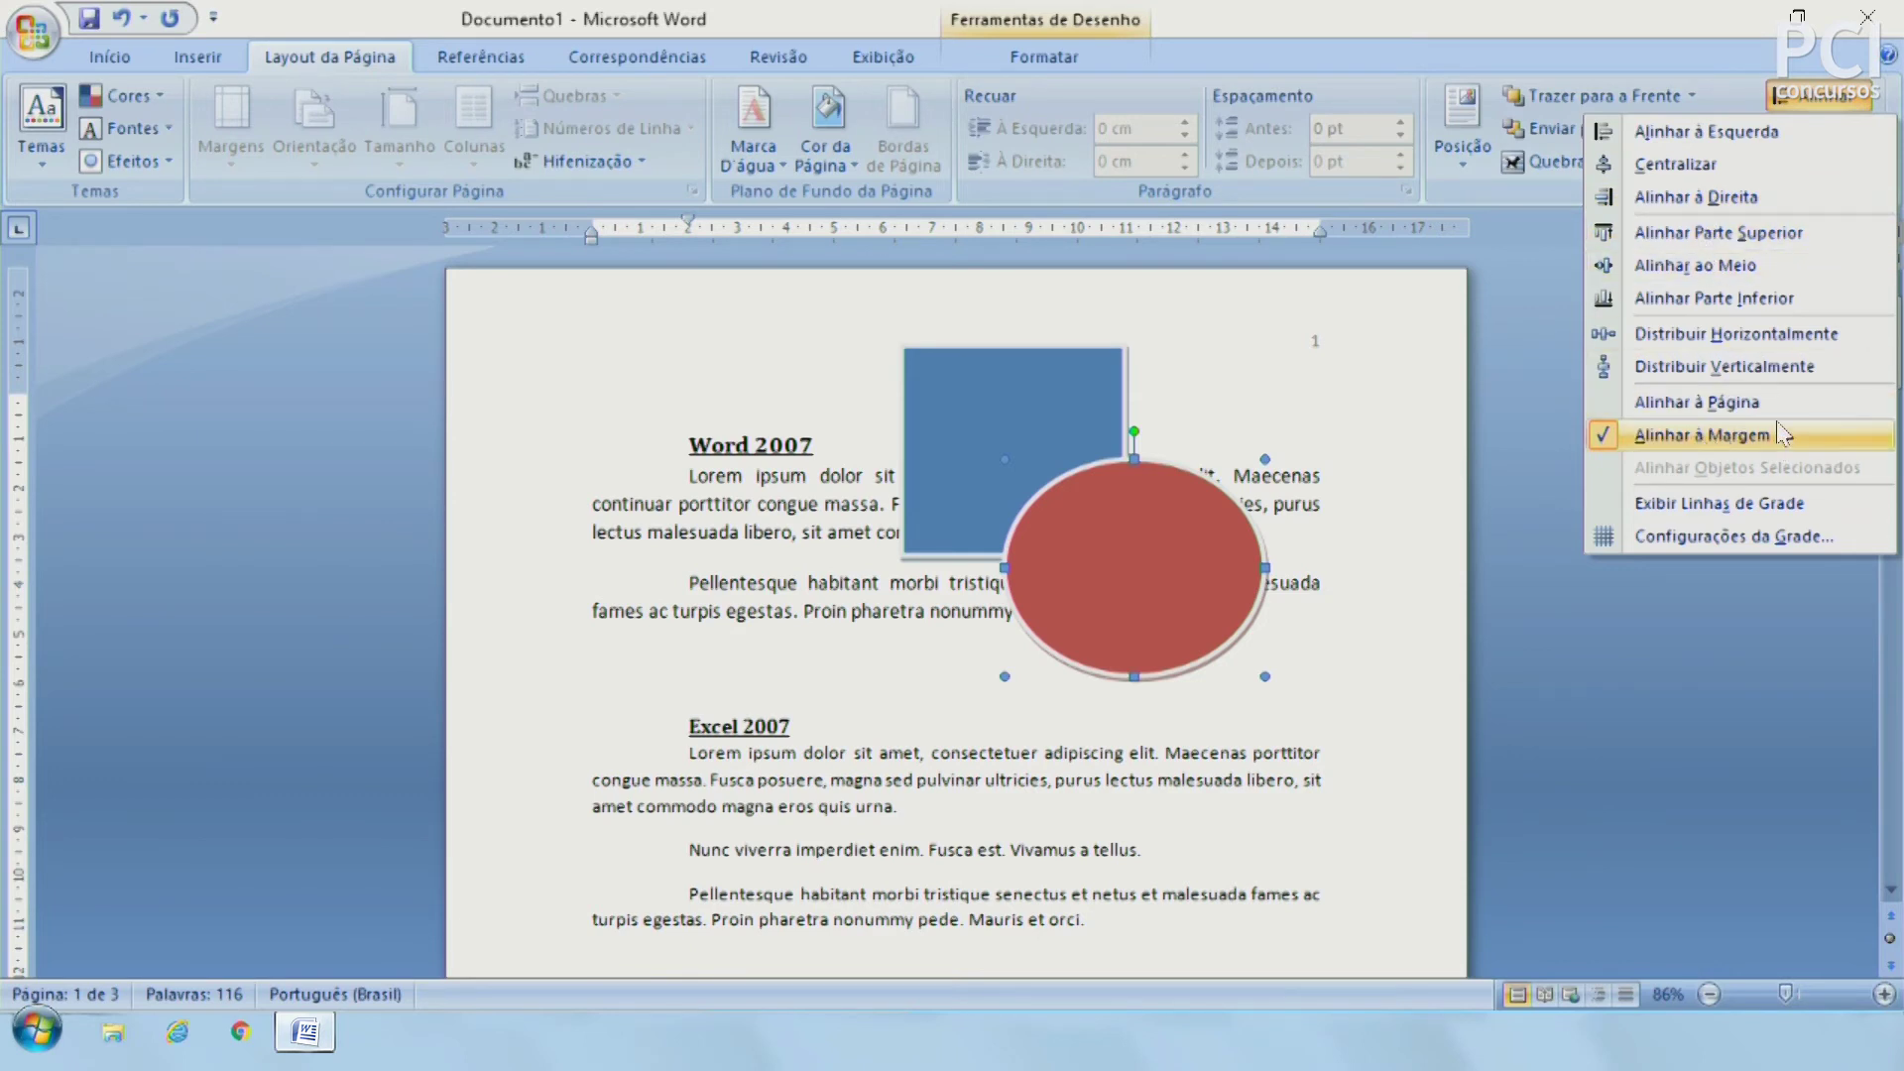
left_click(1702, 236)
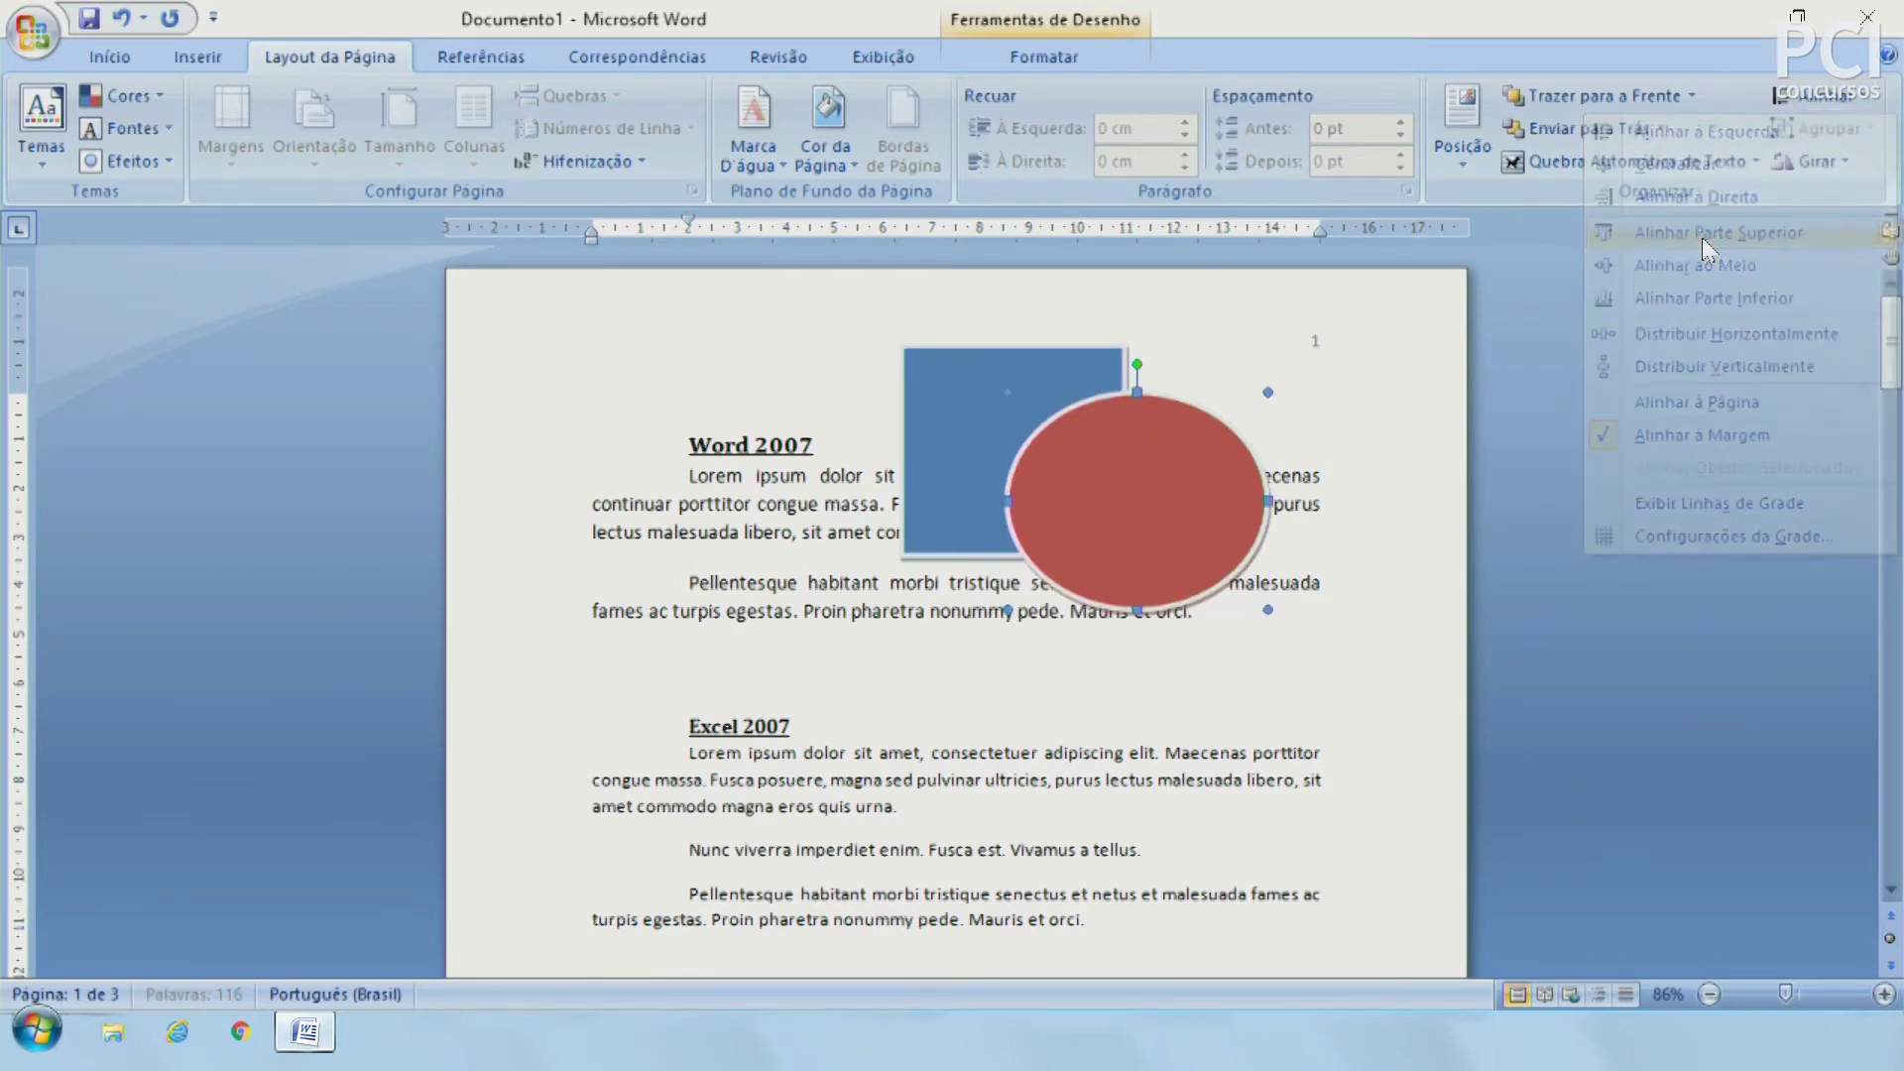
left_click(1807, 100)
left_click(1807, 99)
left_click(1811, 161)
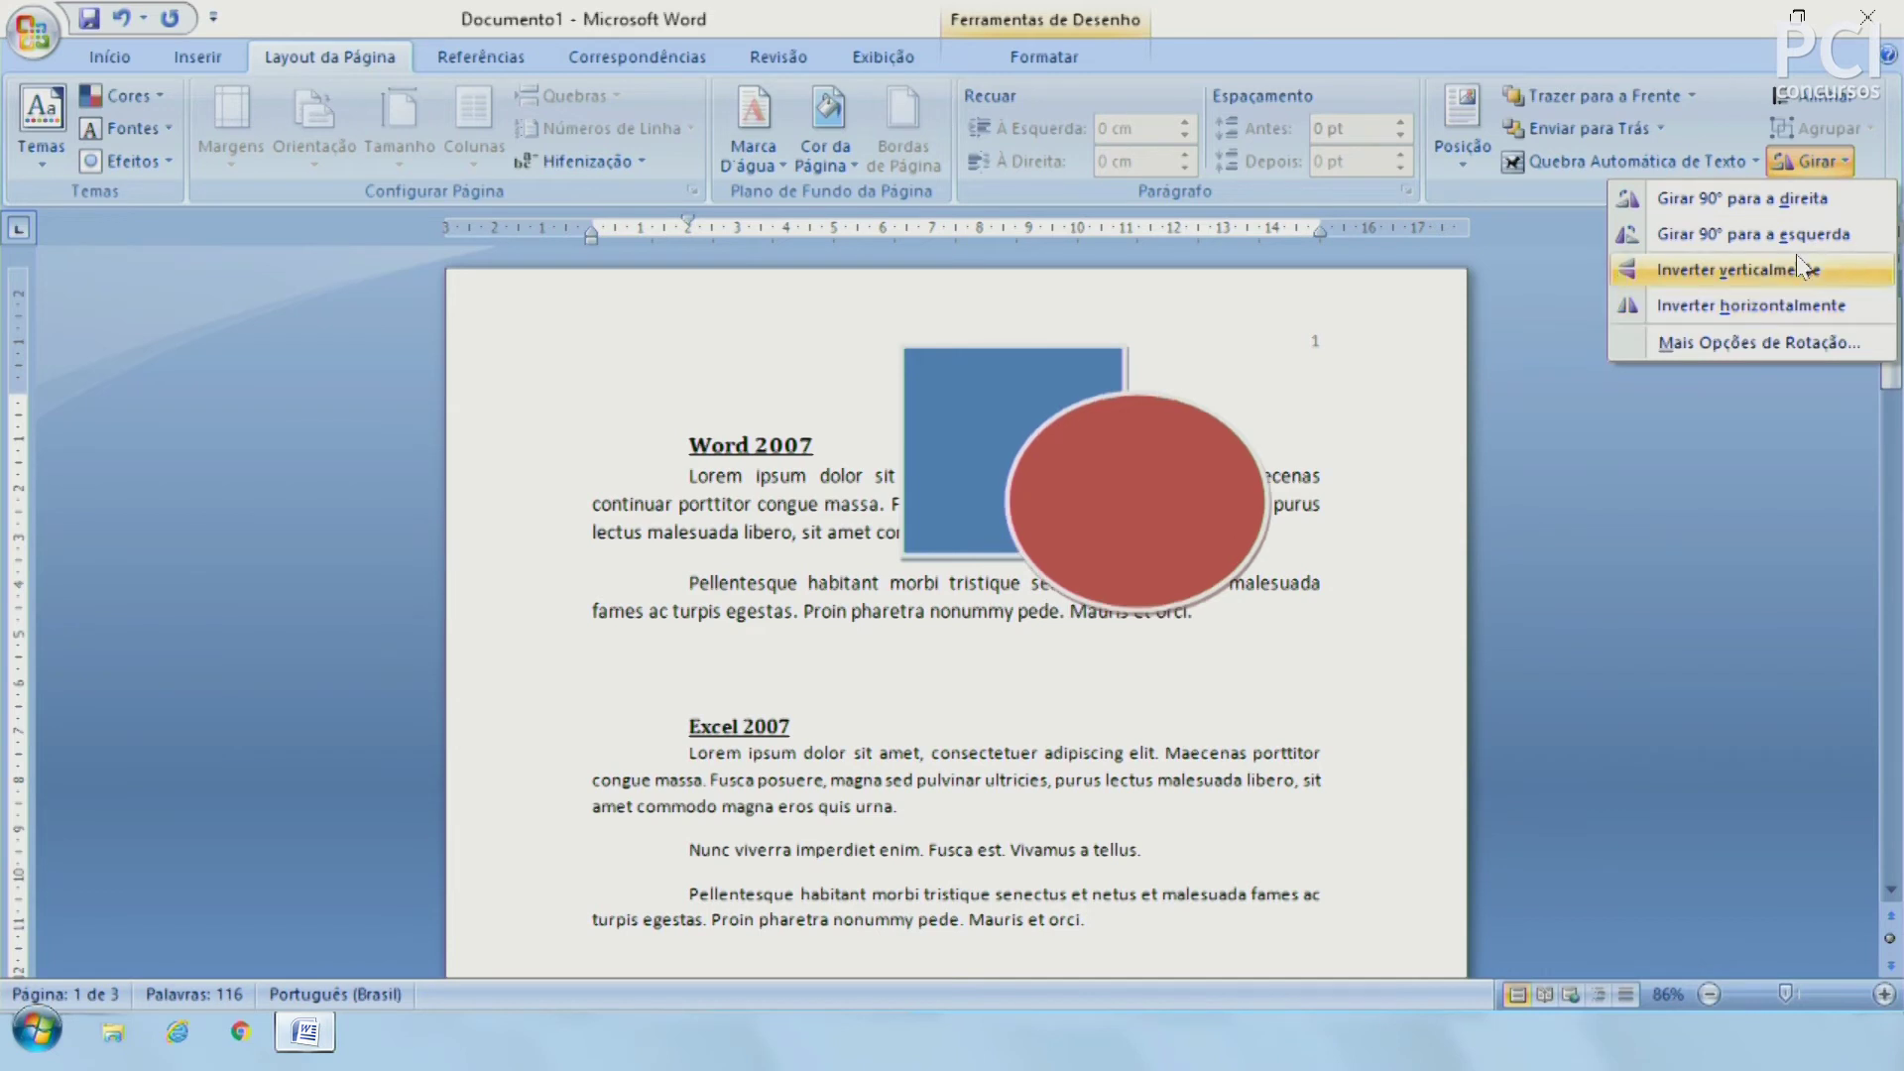
key("Escape")
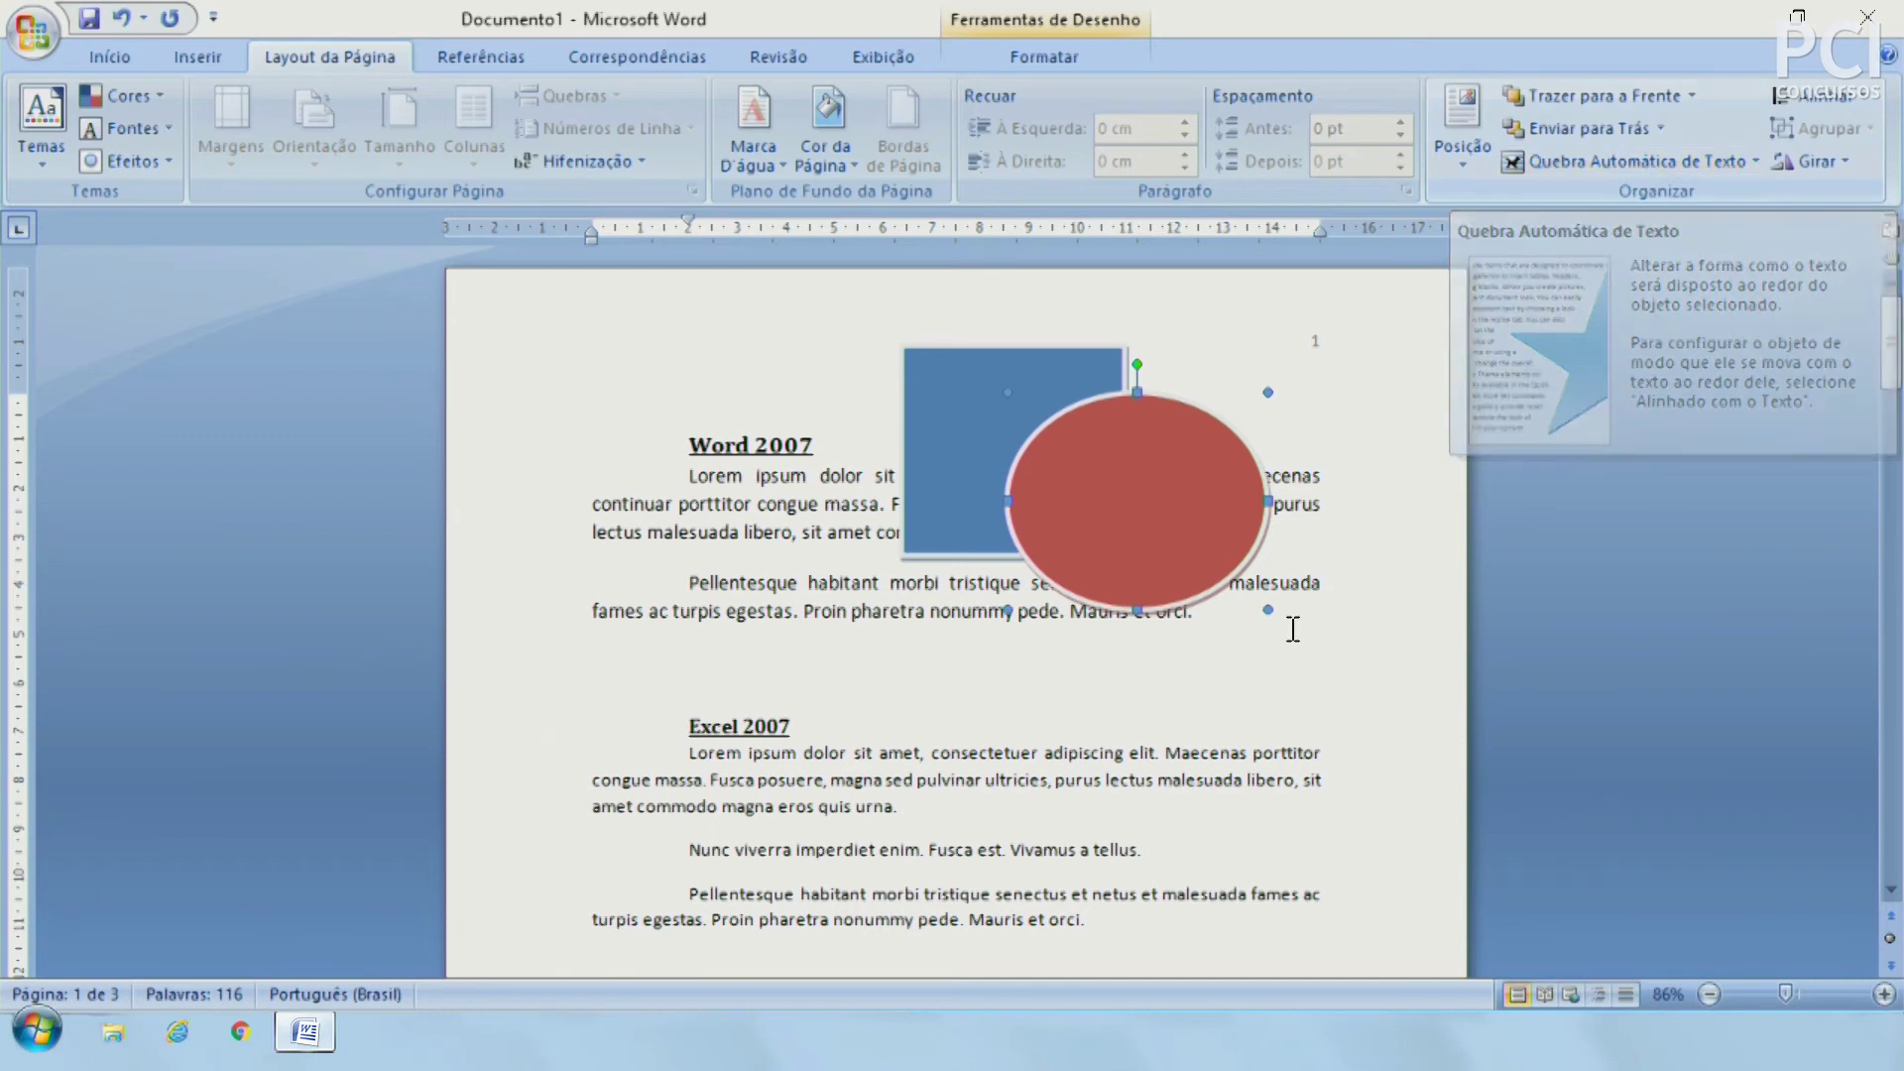
Step: Move the red ellipse down beside Excel 2007 and the blue square right of the Word 2007 text
left_click_drag(1228, 831, 1264, 748)
mouse_move(1012, 502)
left_mouse_down()
mouse_move(1194, 525)
mouse_move(1220, 590)
left_mouse_up()
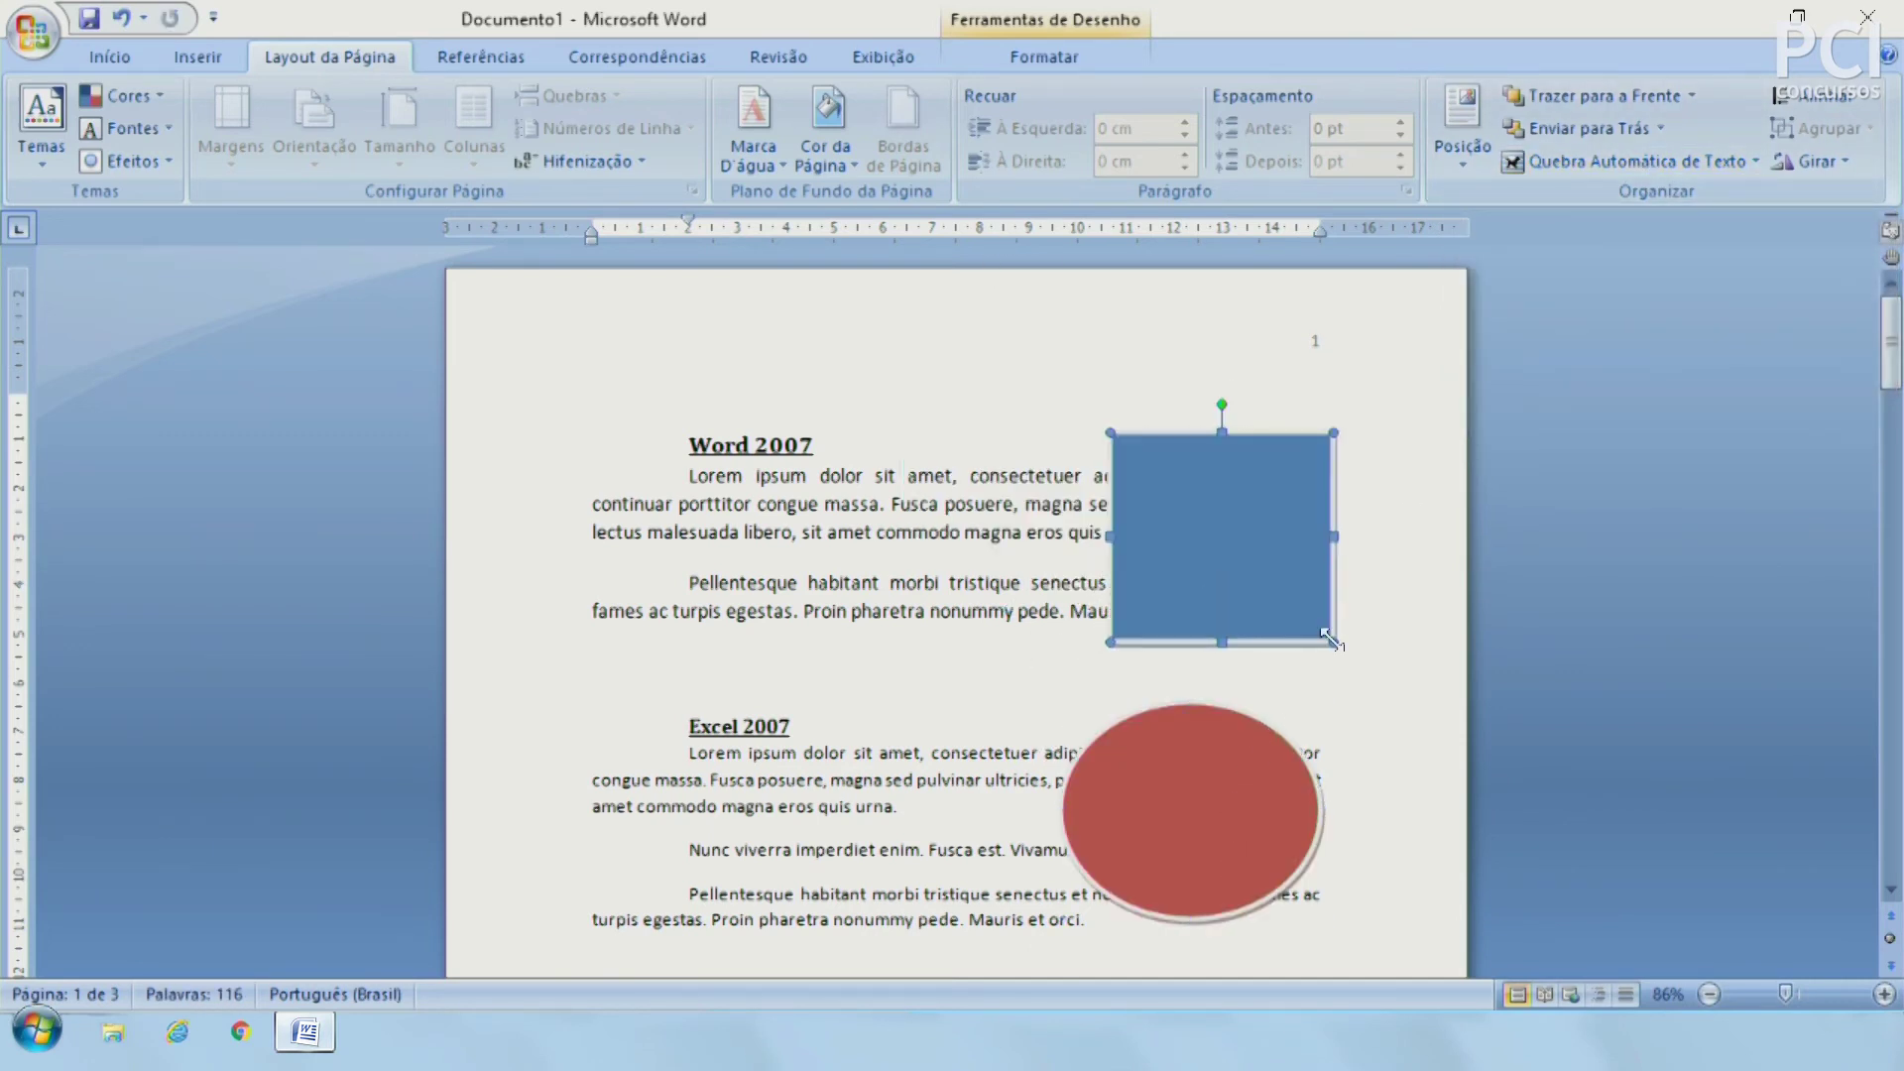
scroll(1451, 648, "down", 1)
scroll(1451, 647, "down", 1)
left_click(1187, 685)
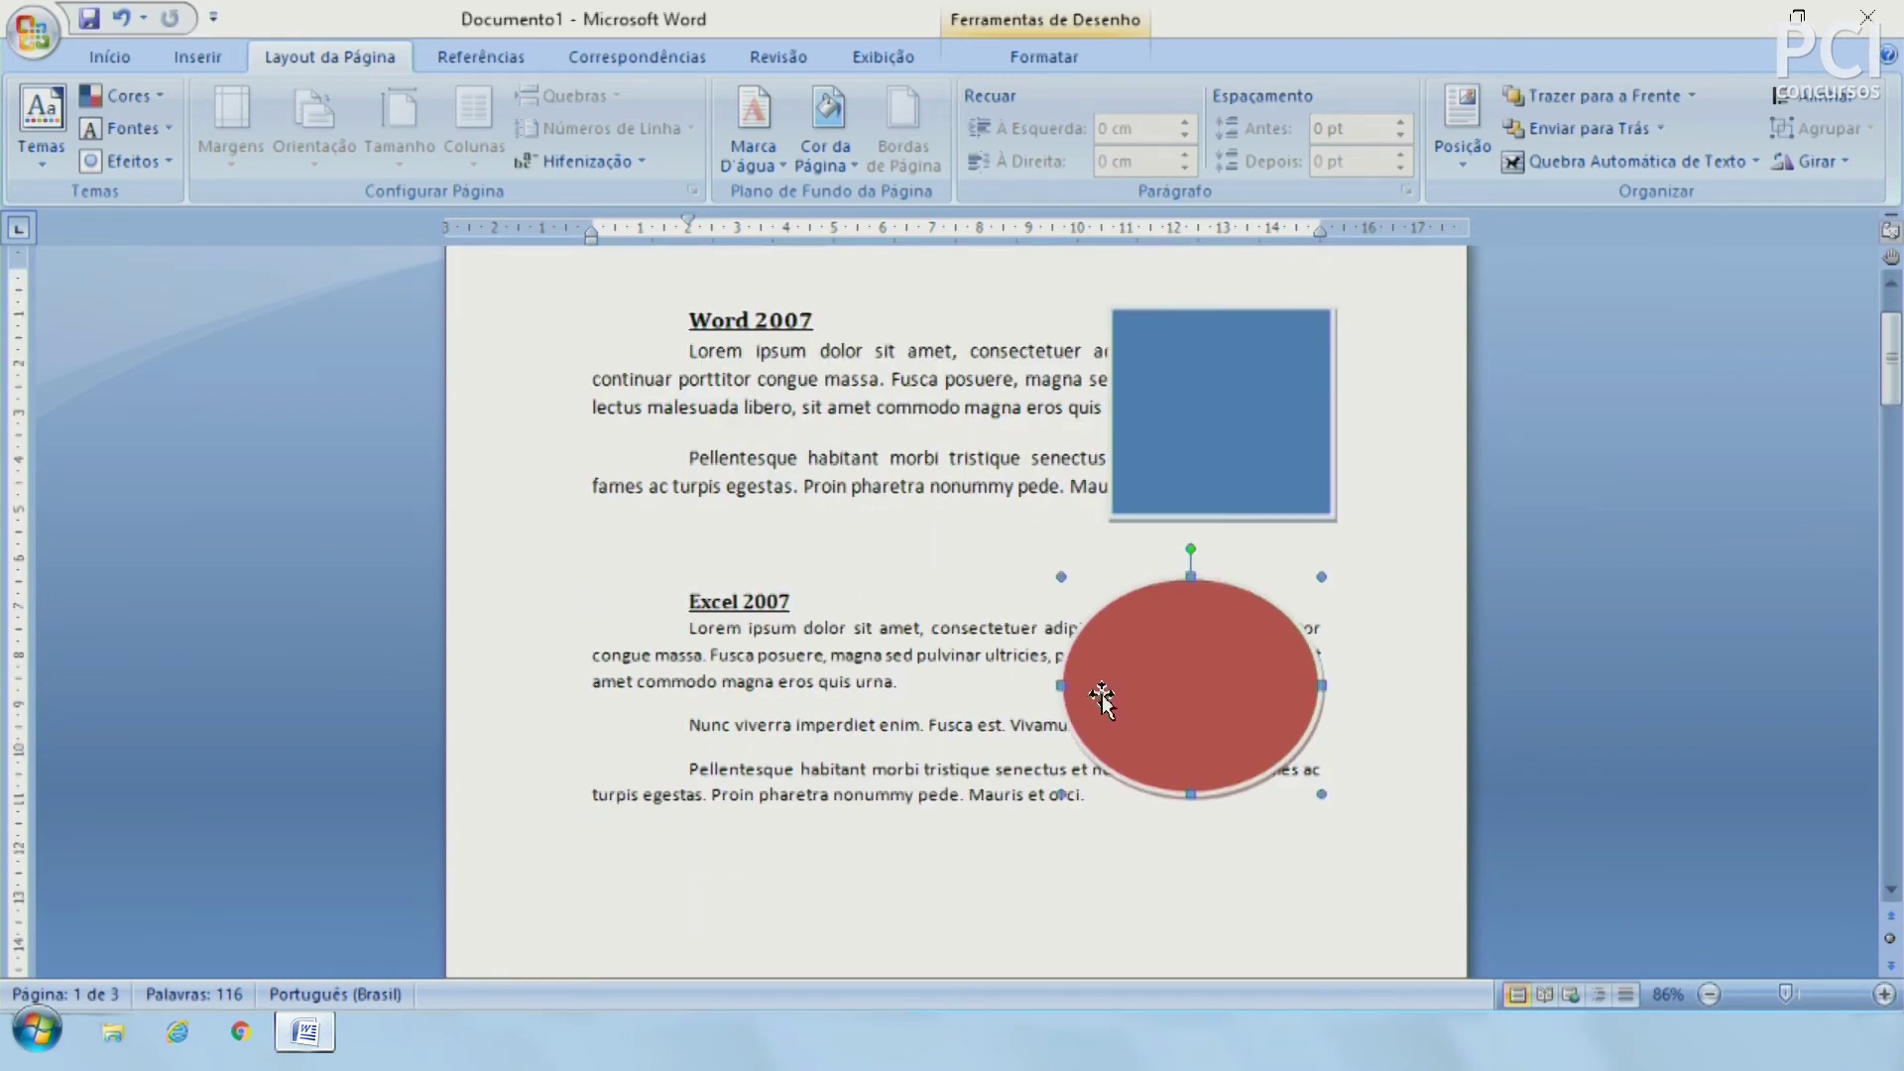
left_click_drag(1023, 438, 1119, 437)
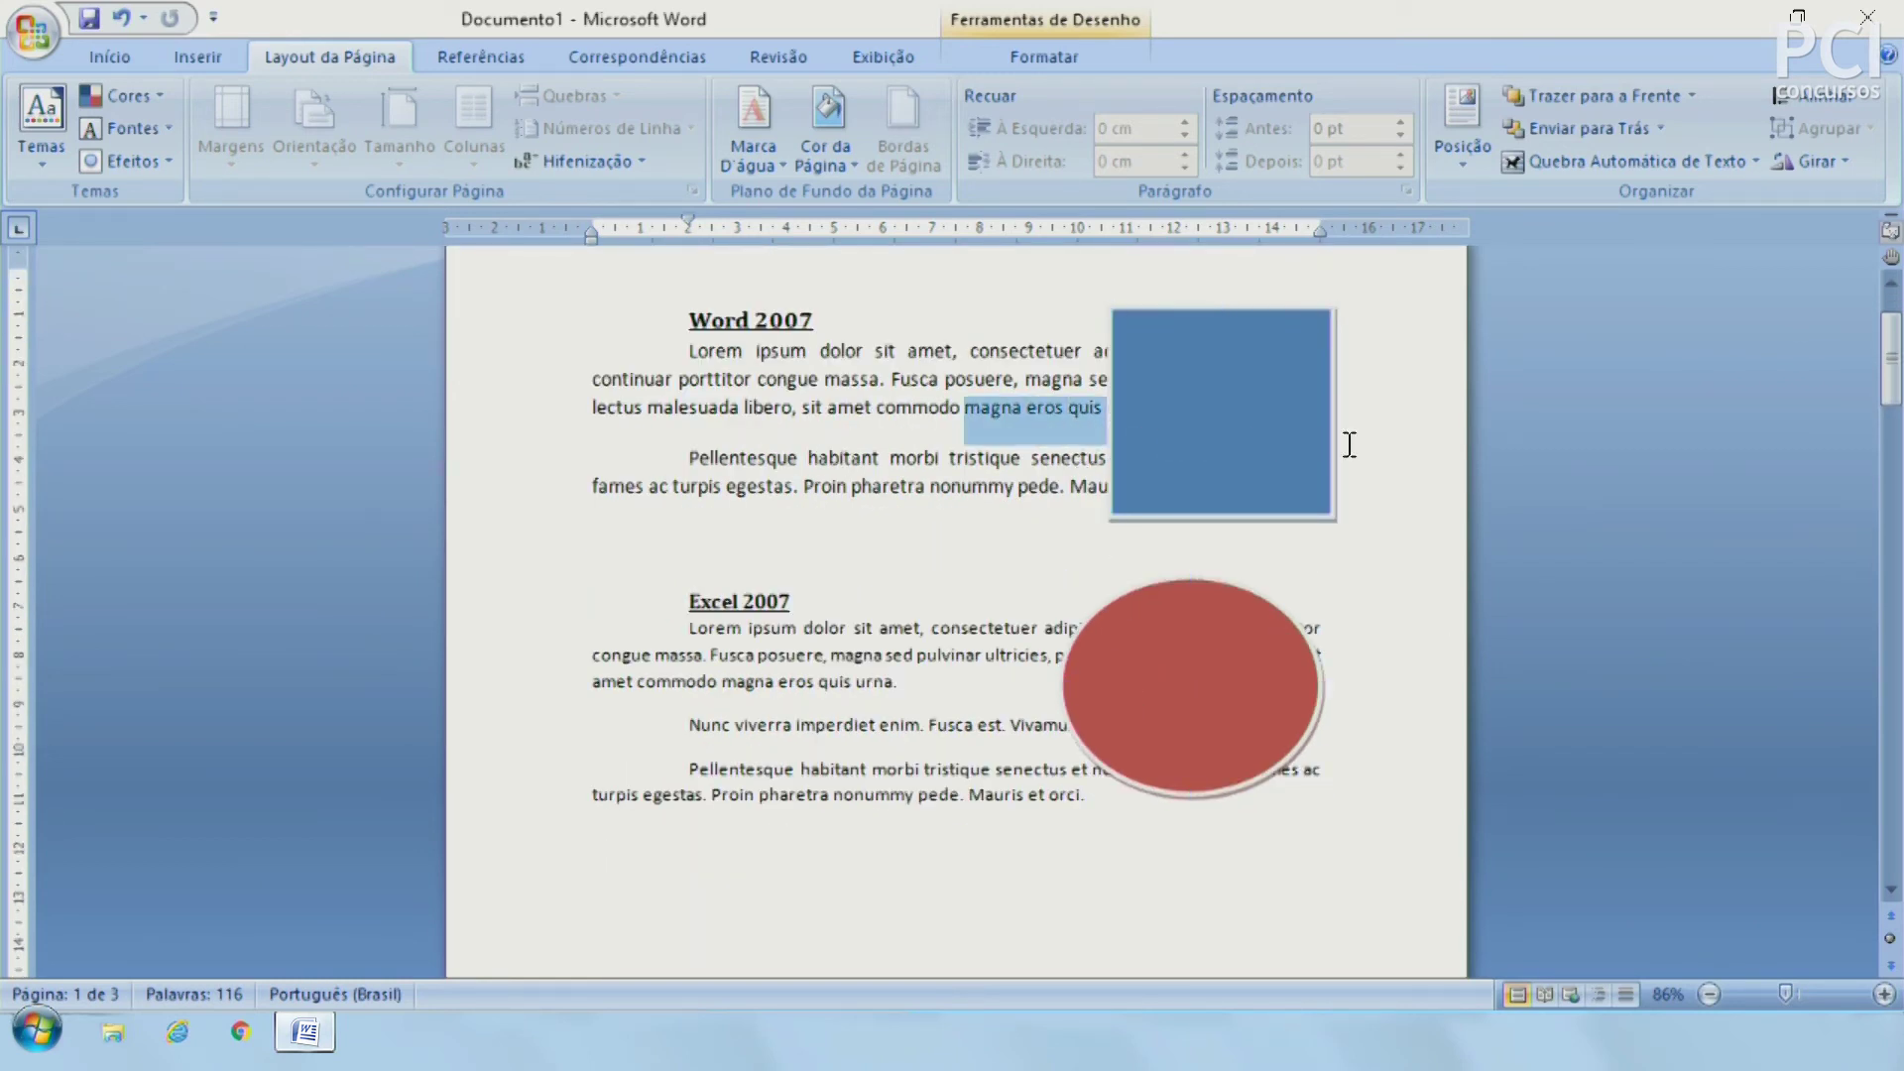
Step: Give the blue square Square text wrapping and place it at the upper right of the Word 2007 text
left_click(1236, 452)
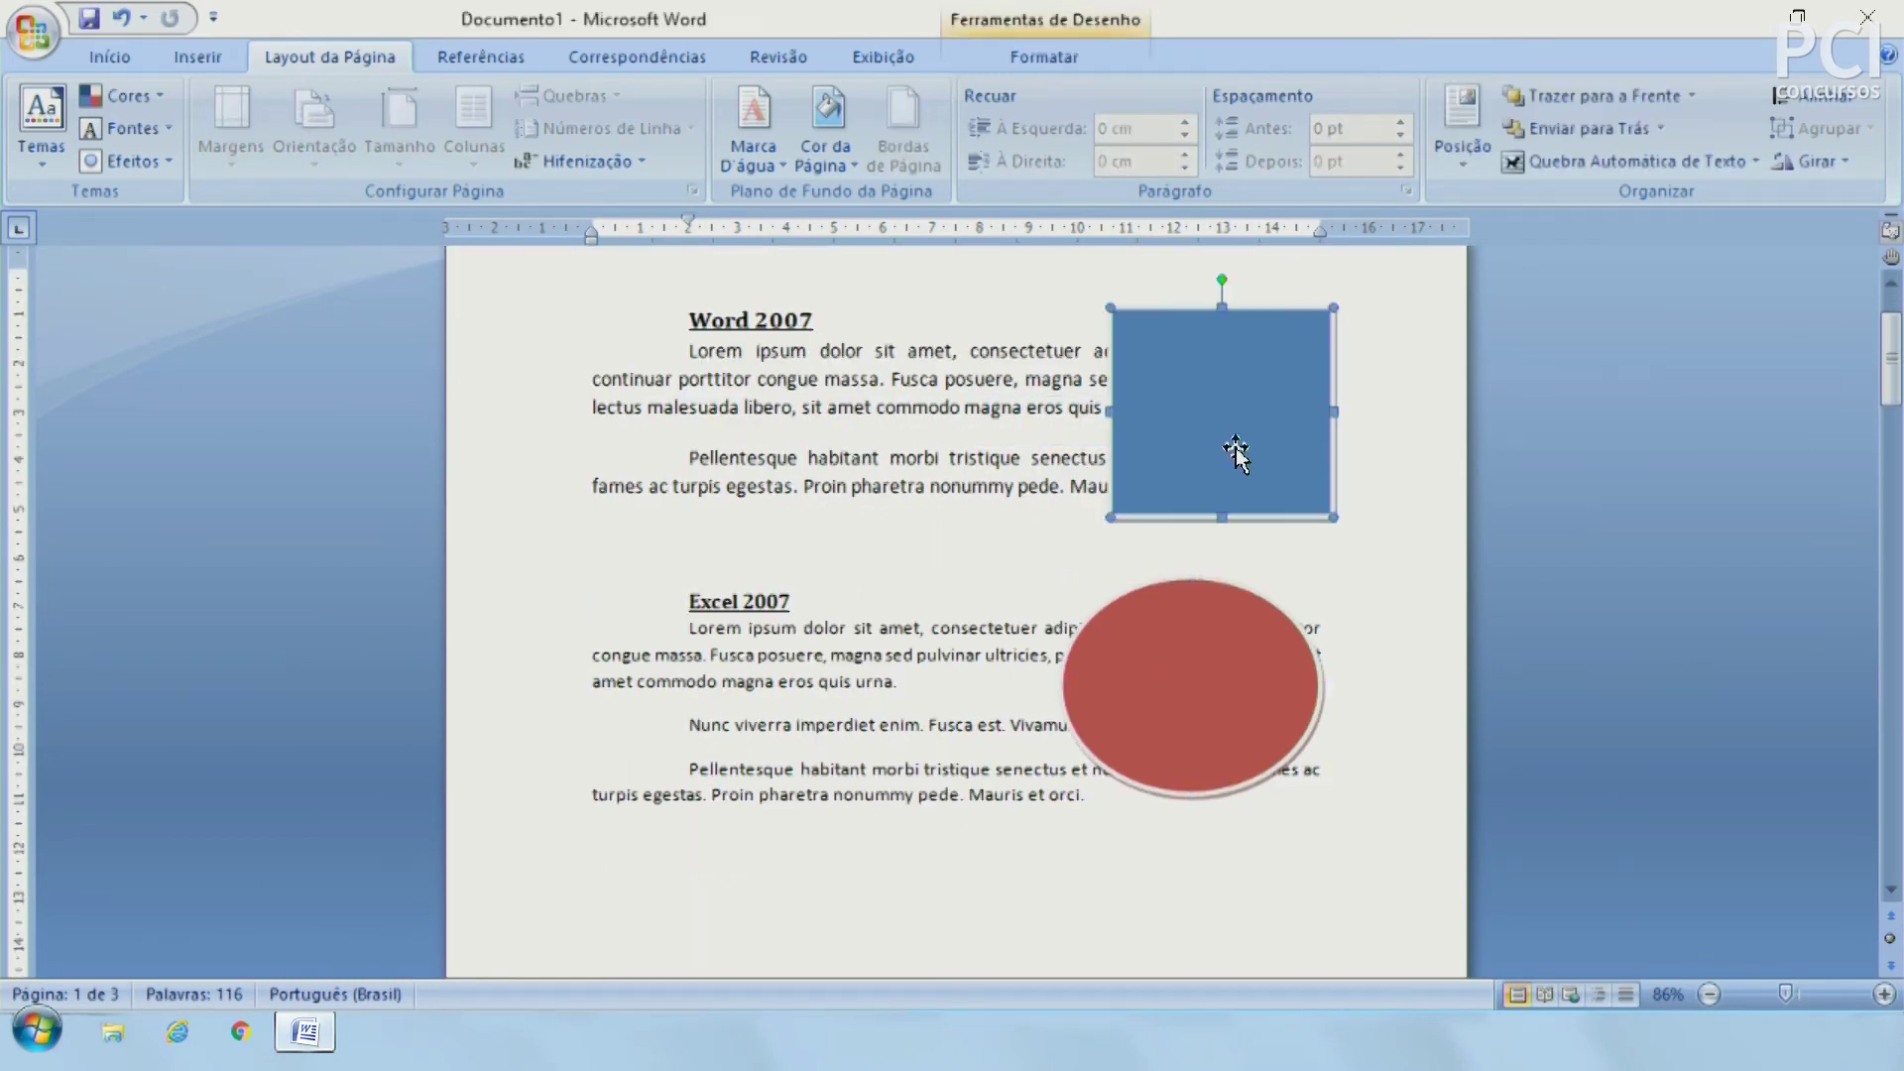
left_click(1577, 167)
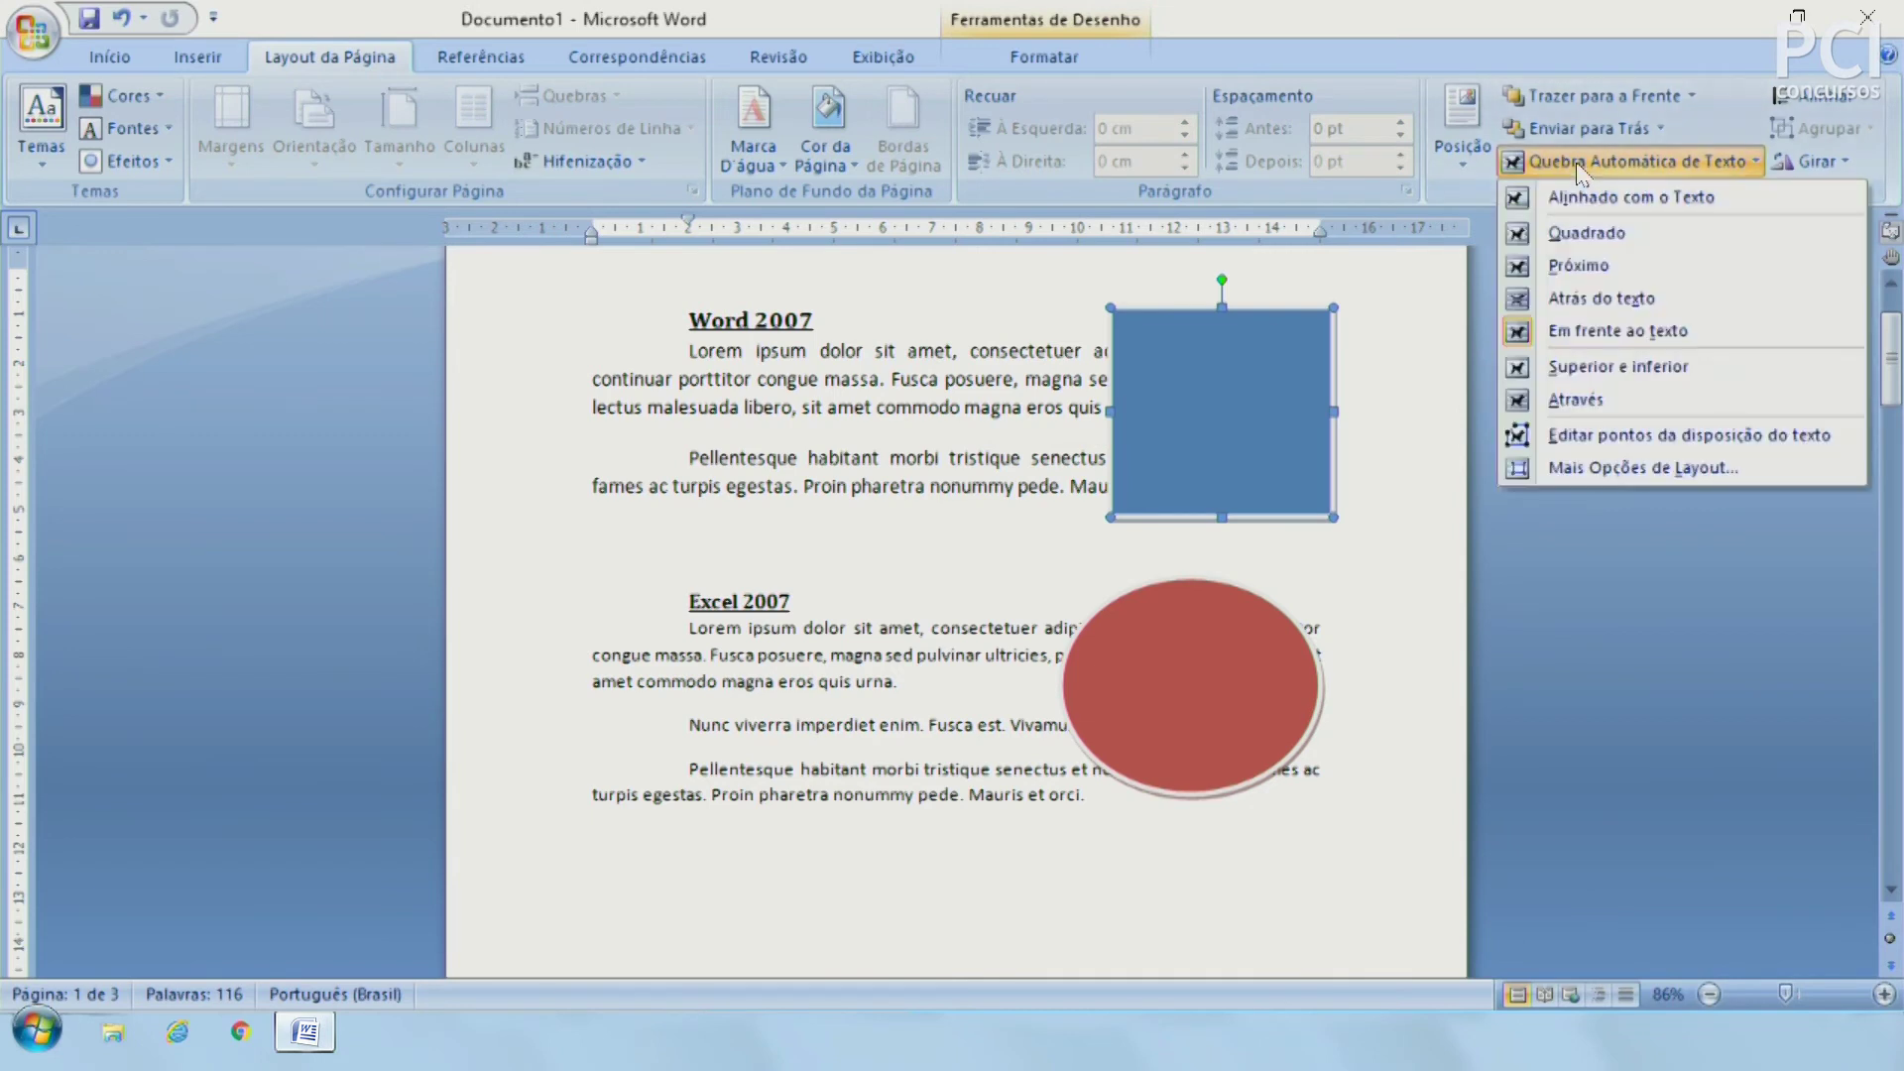
left_click(1603, 238)
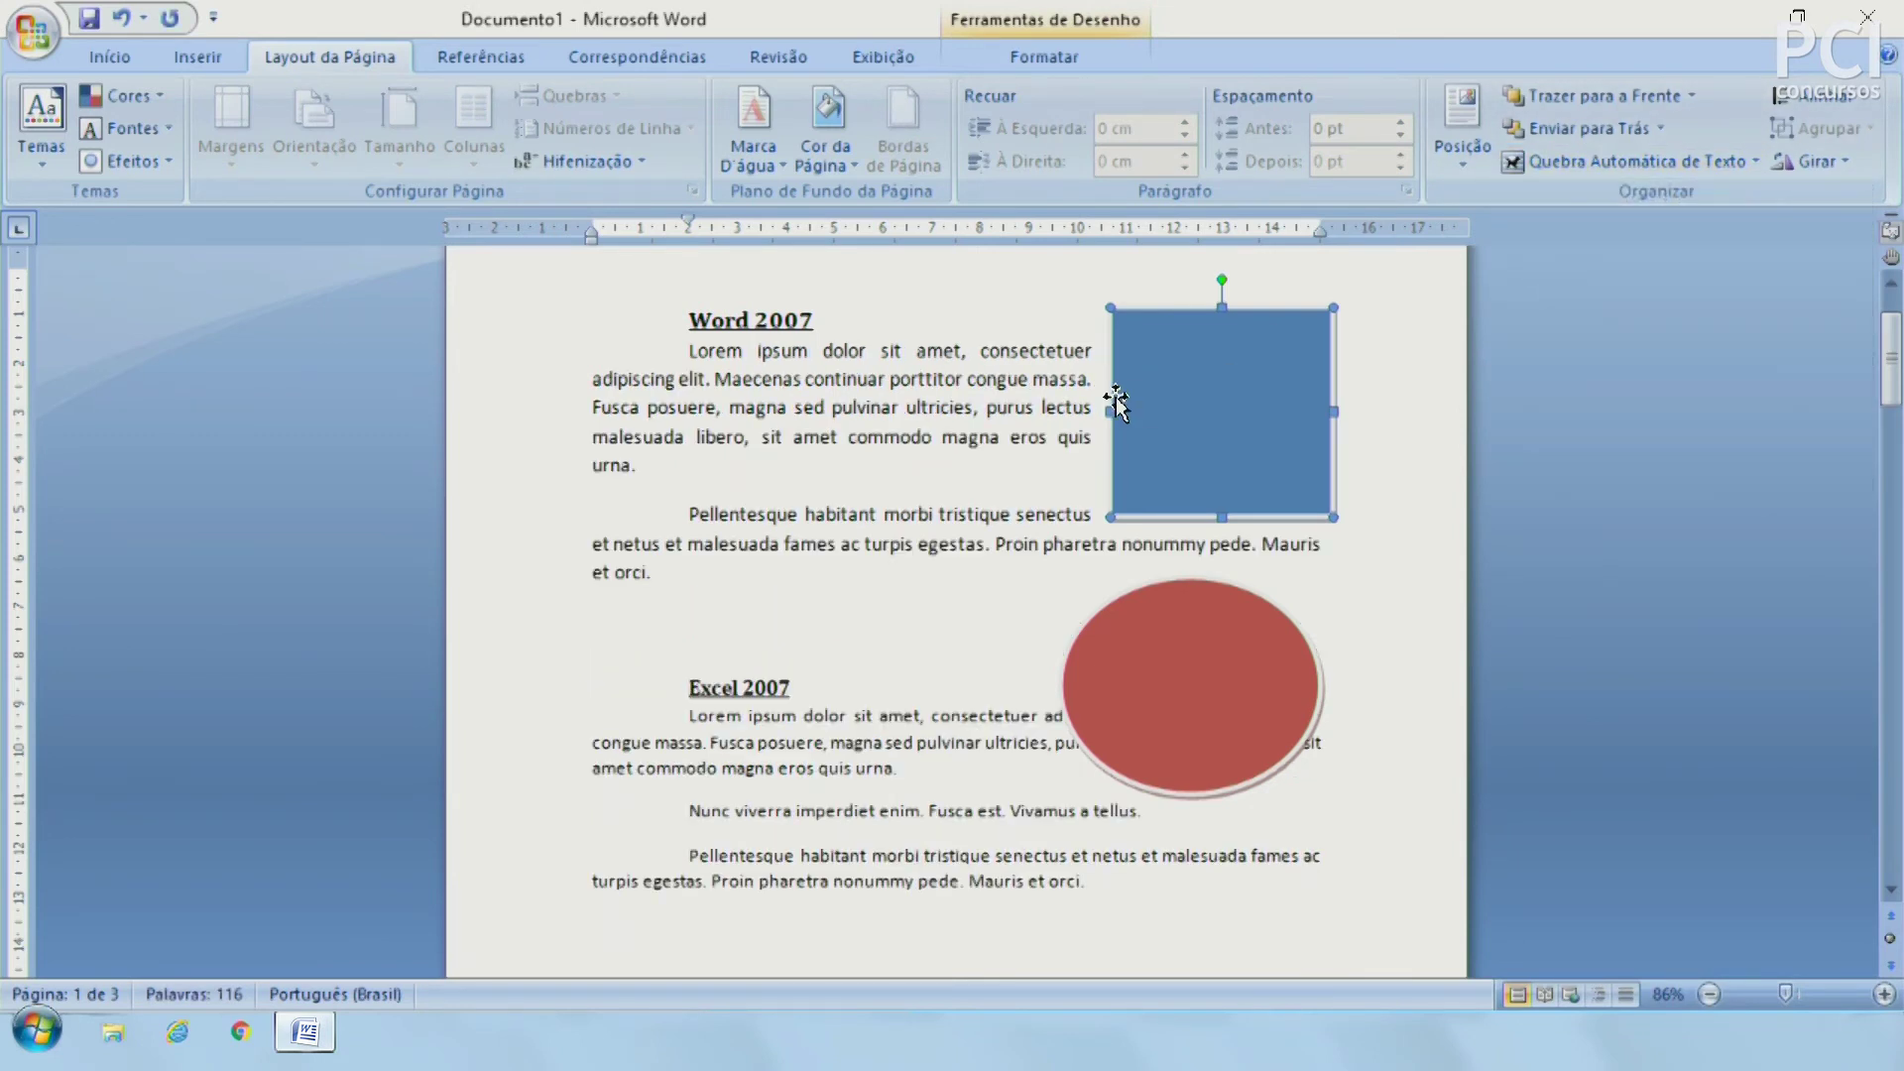
left_click(1033, 390)
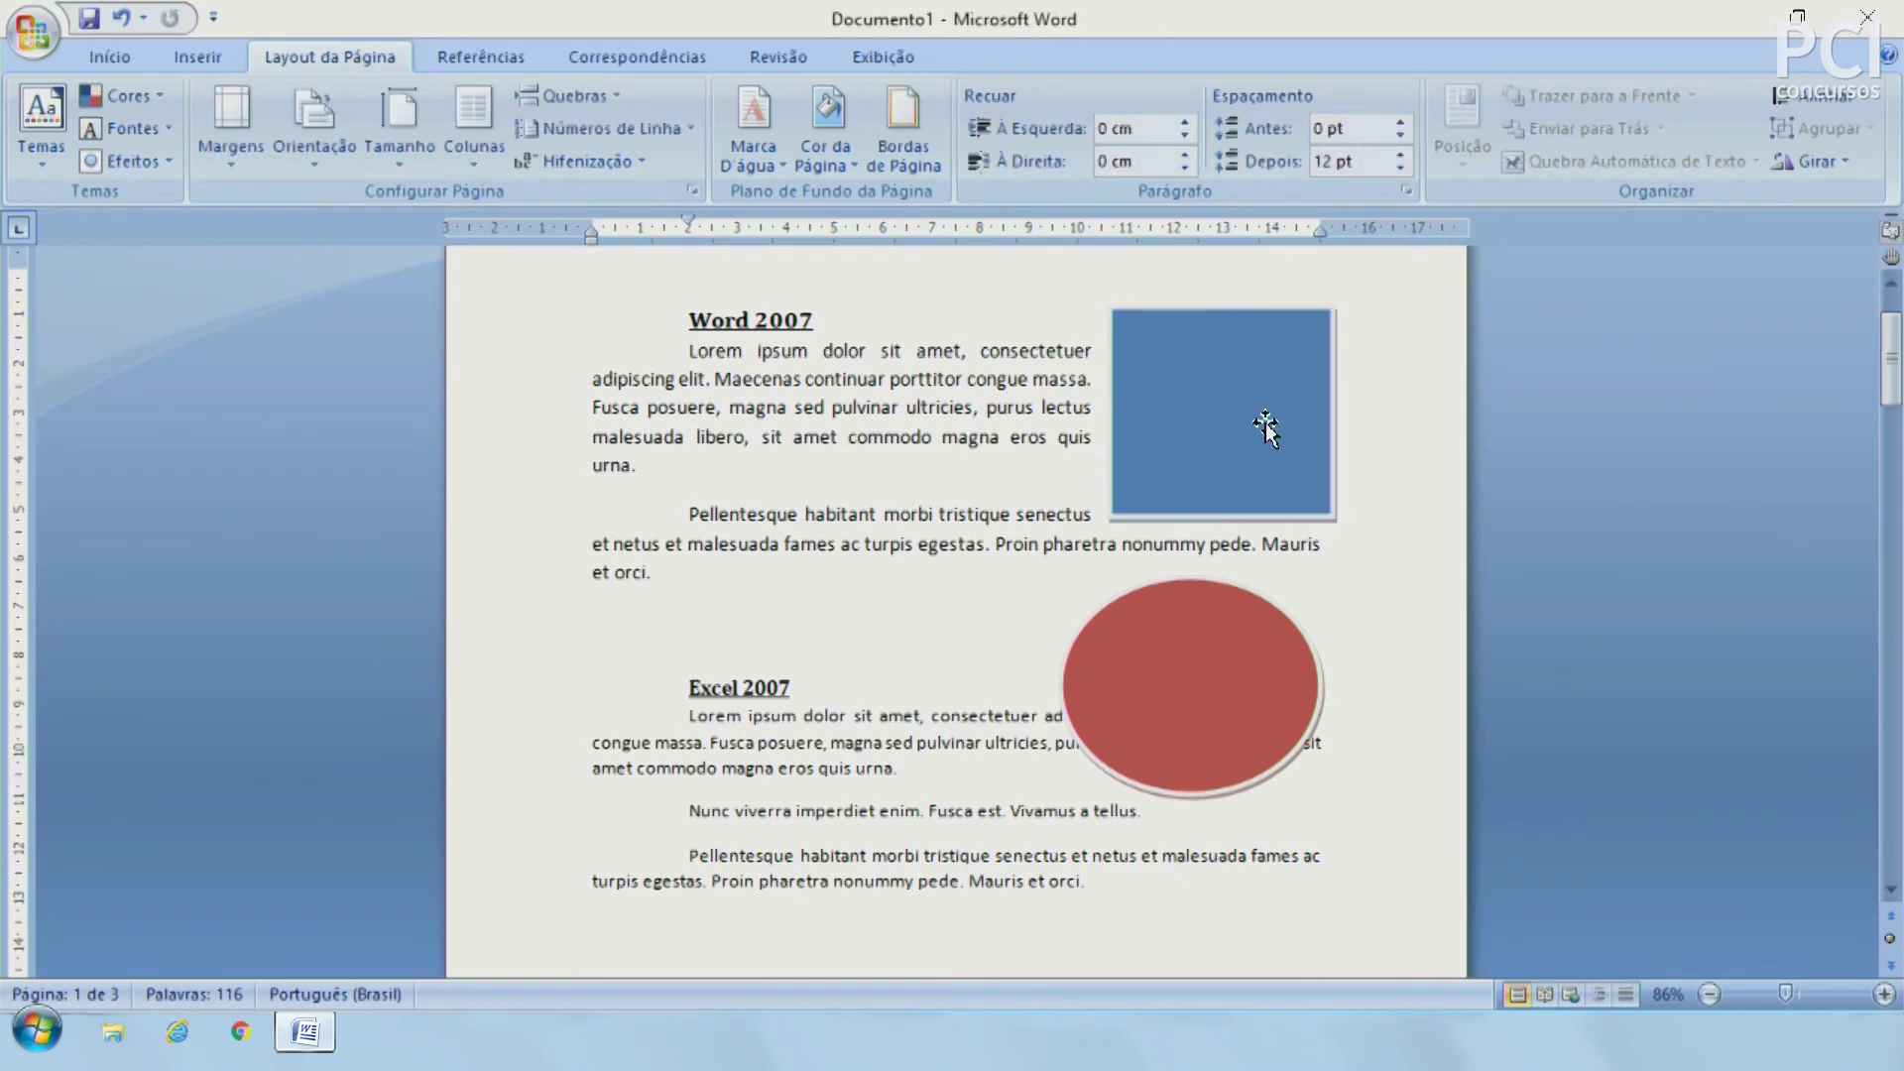
left_click_drag(1265, 431, 1051, 495)
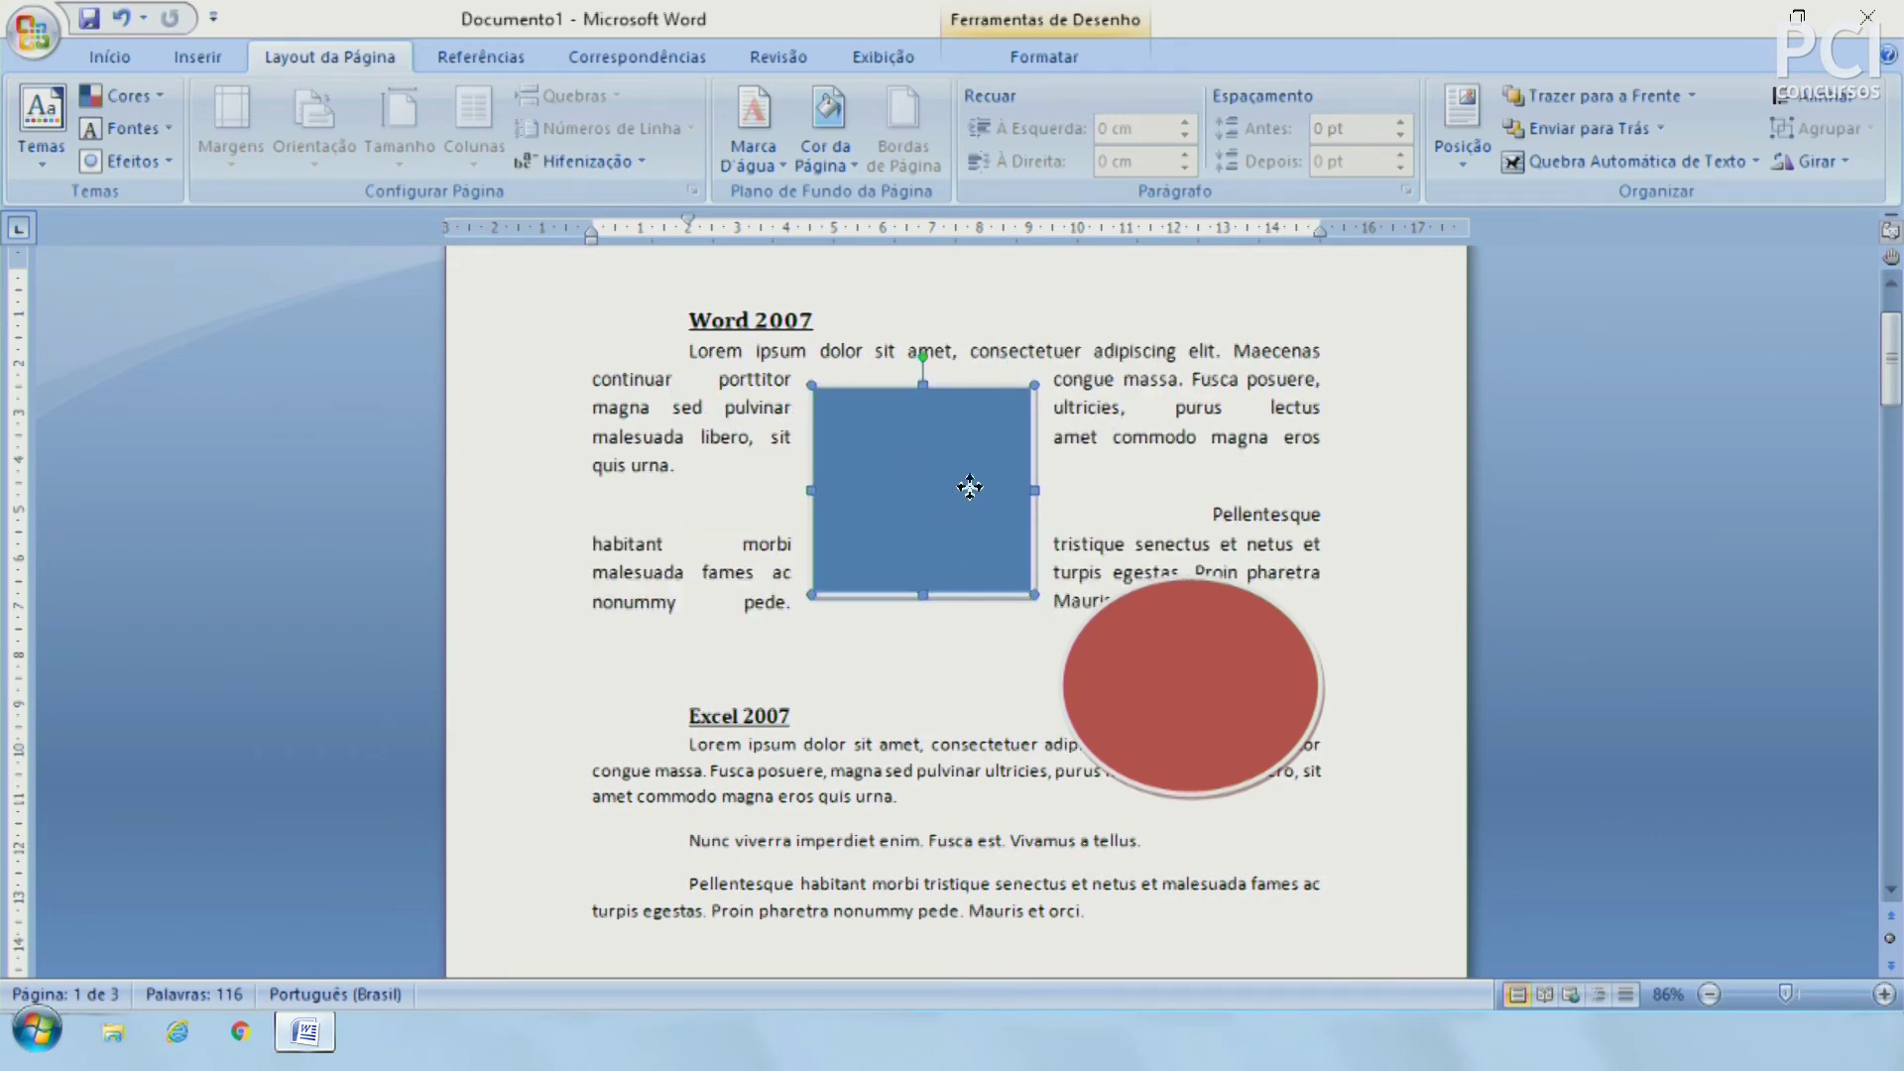
left_click_drag(1212, 415, 1242, 441)
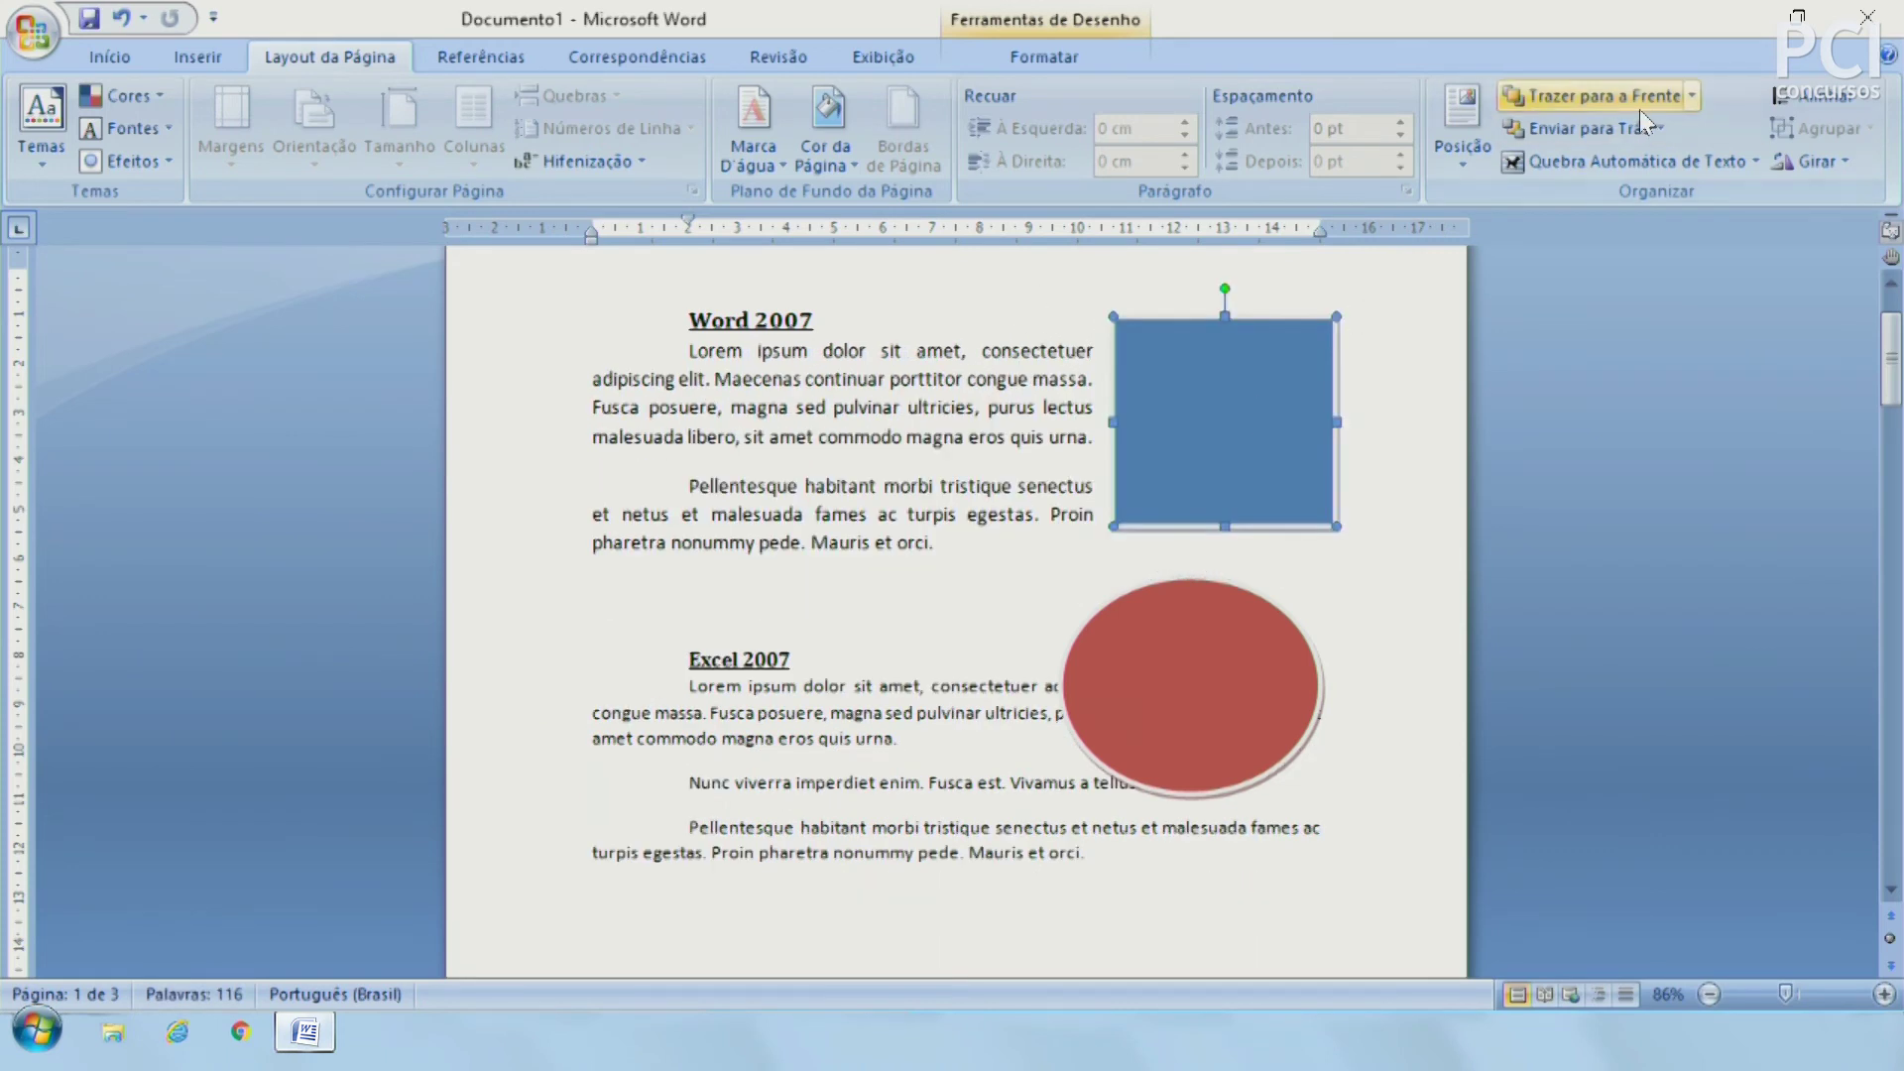
Step: Select the red circle and bring up its text wrapping choices
left_click(1633, 157)
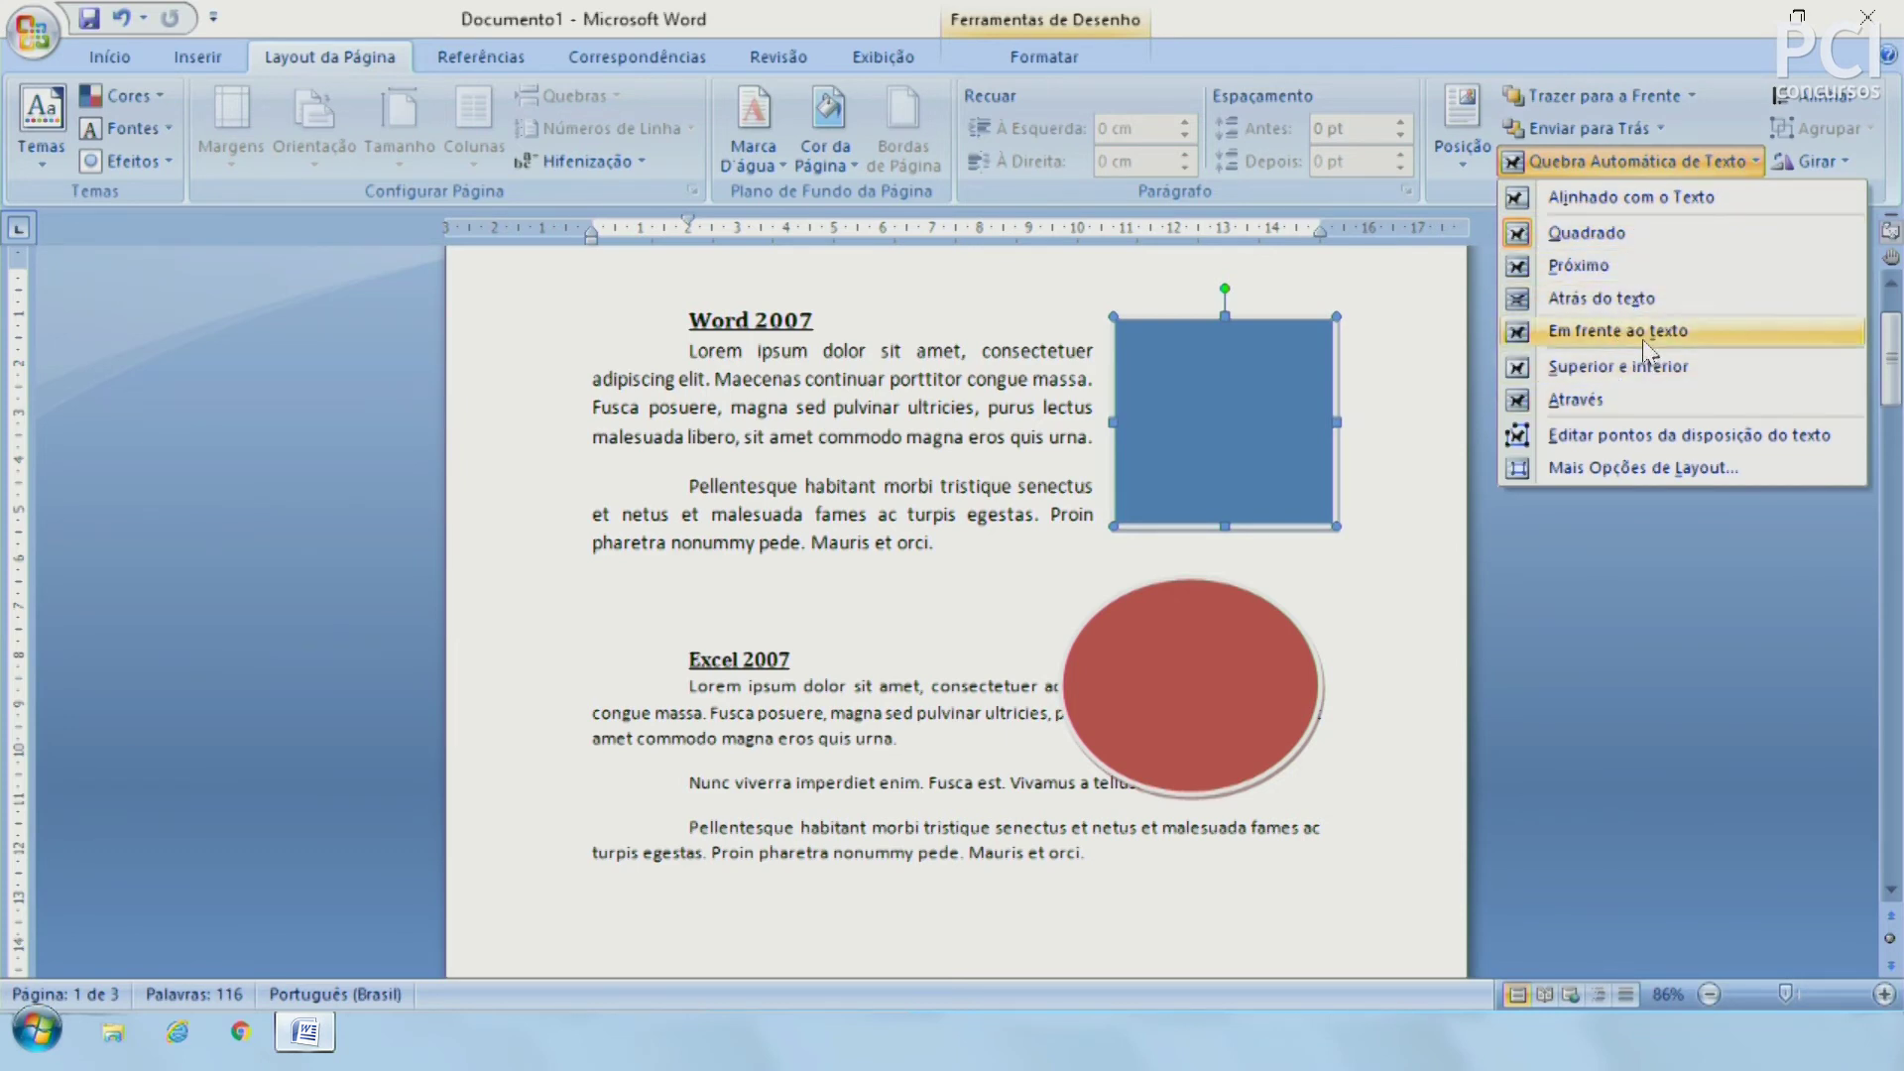
left_click(1124, 679)
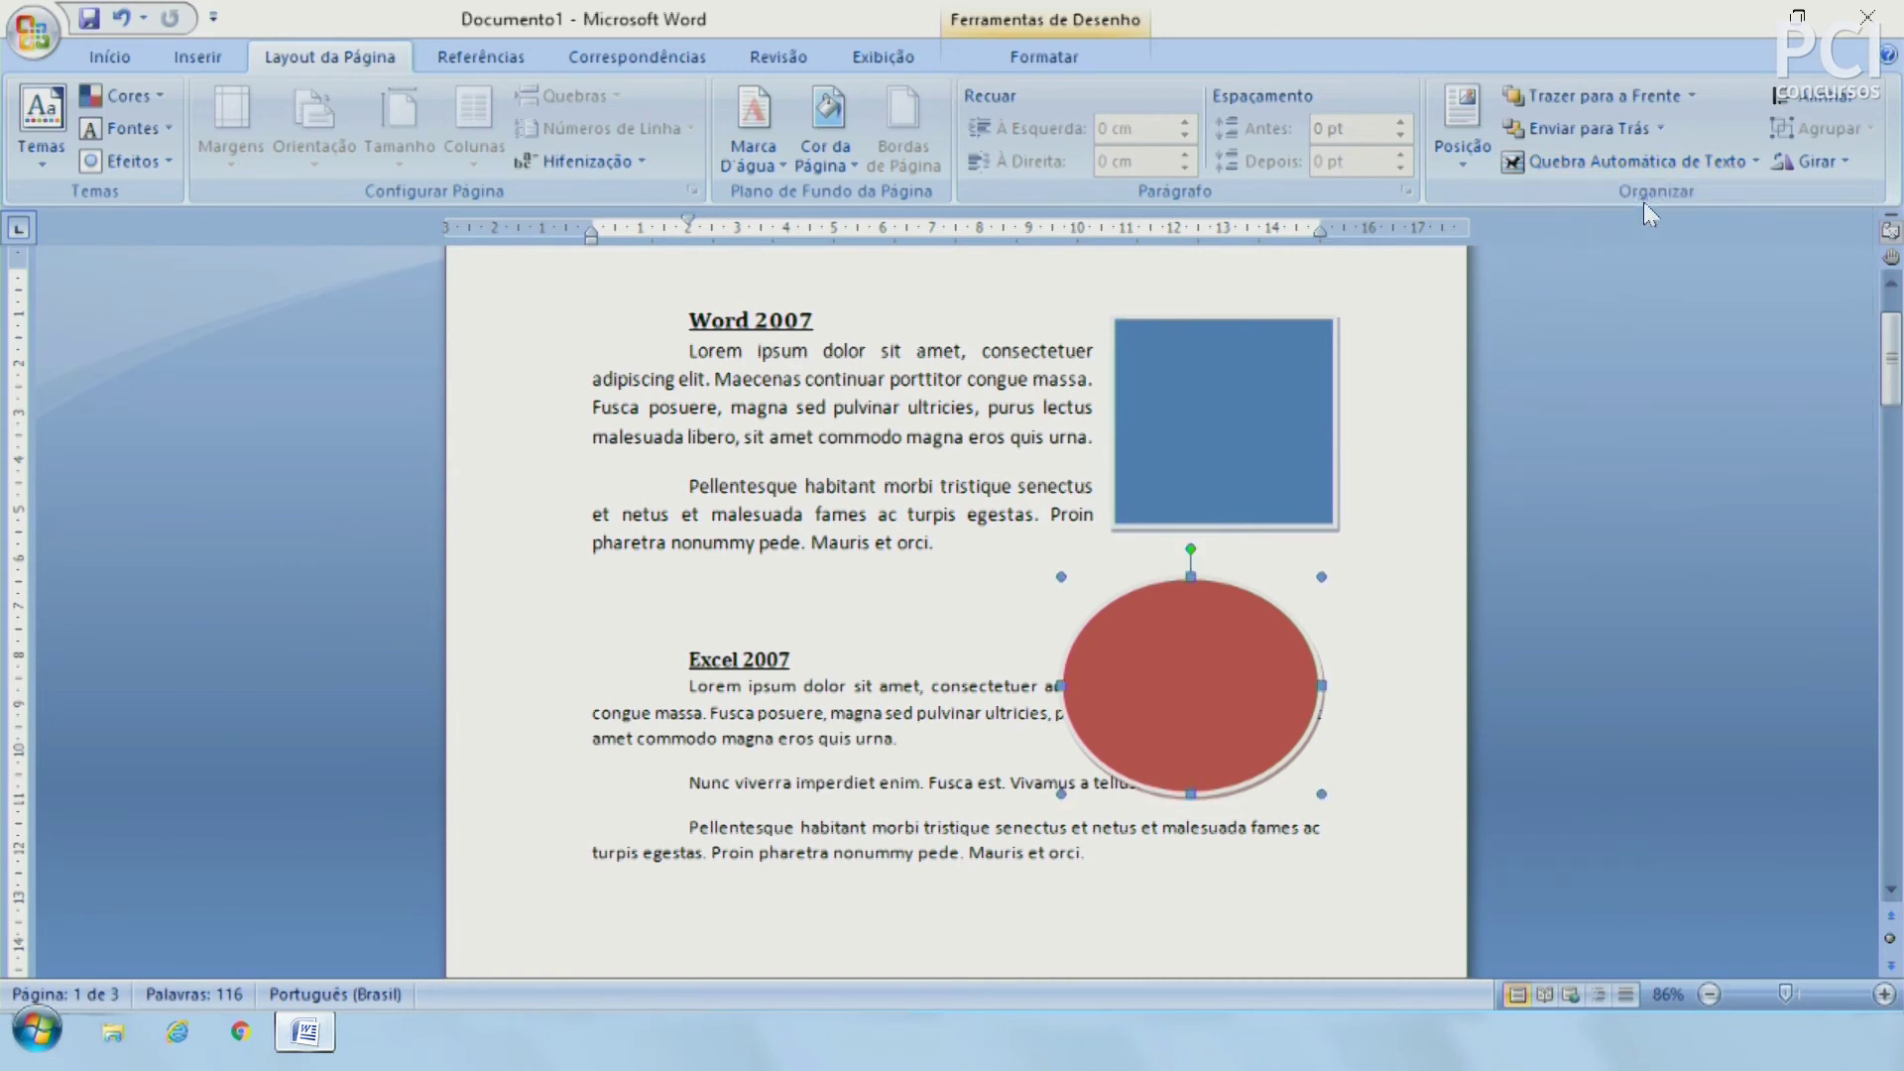
left_click(1669, 160)
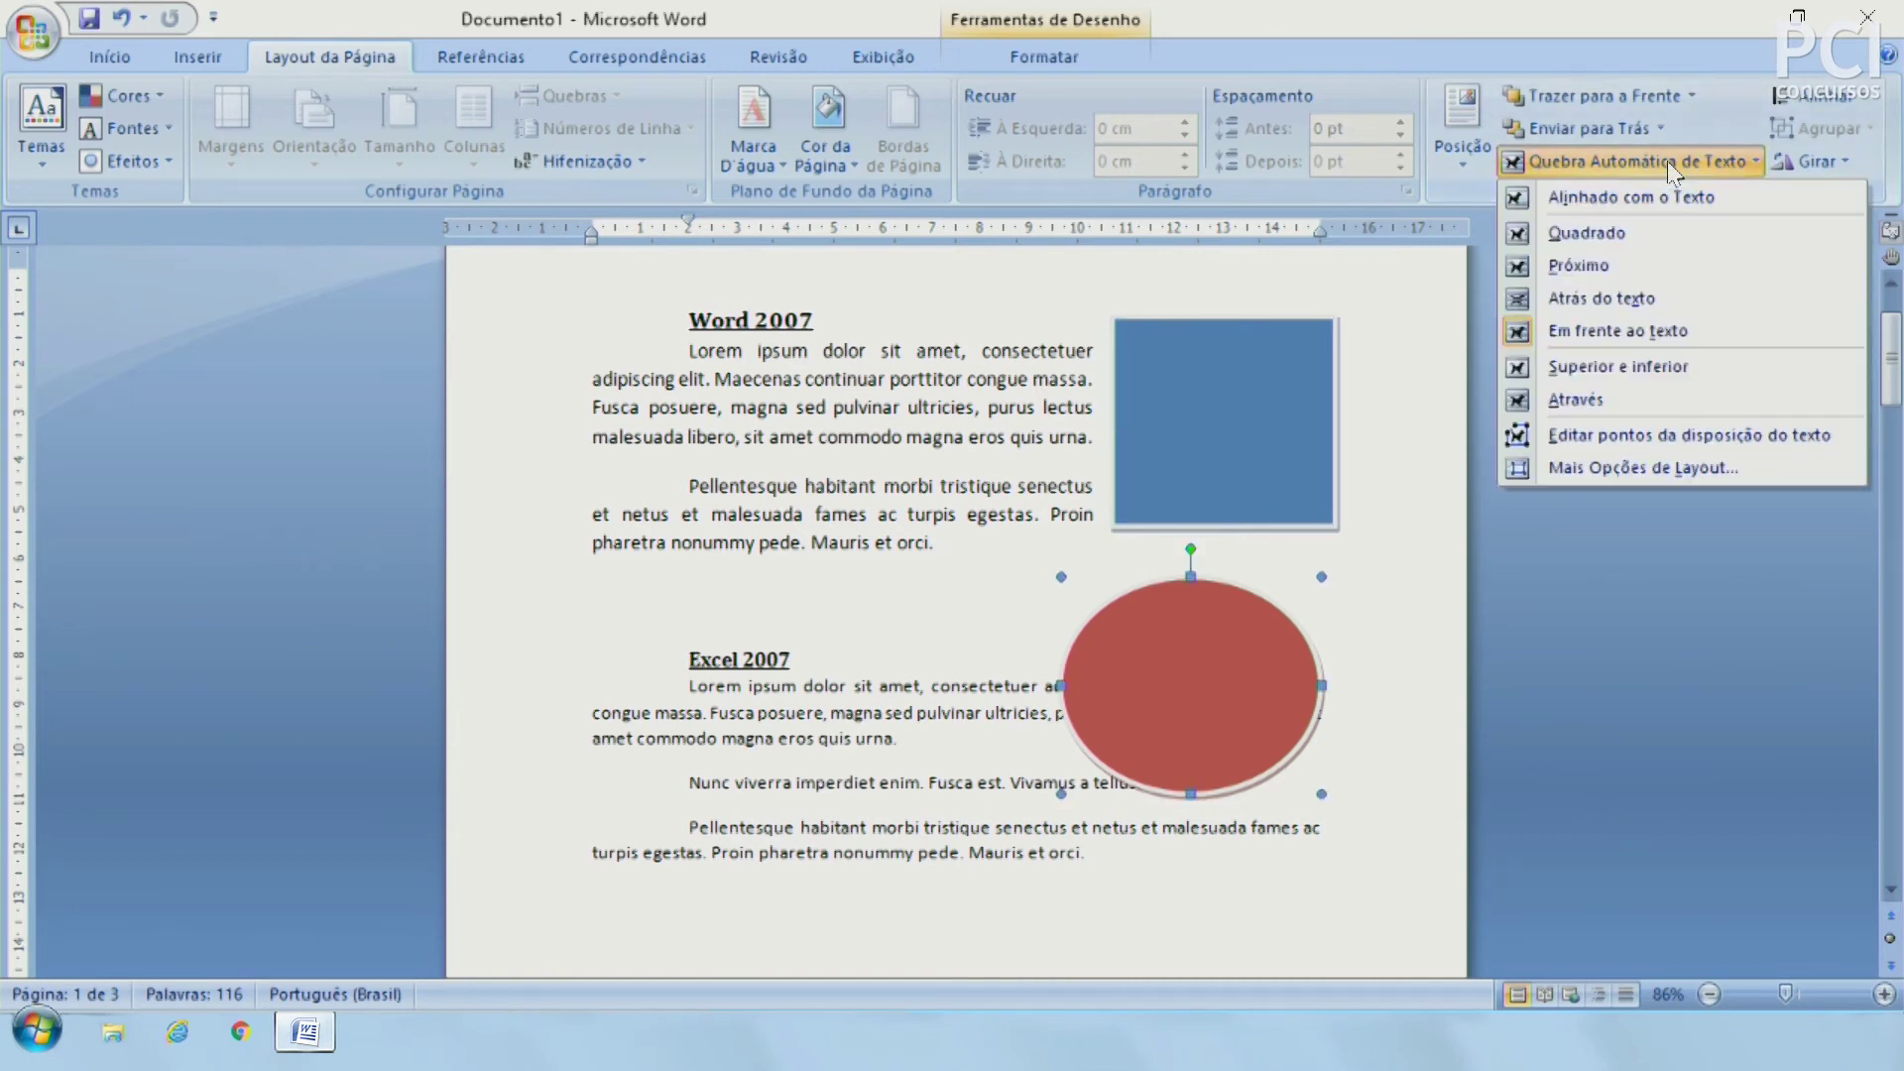
Step: Try tight, then square wrapping on the red circle inside the Excel 2007 paragraph
left_click(1579, 265)
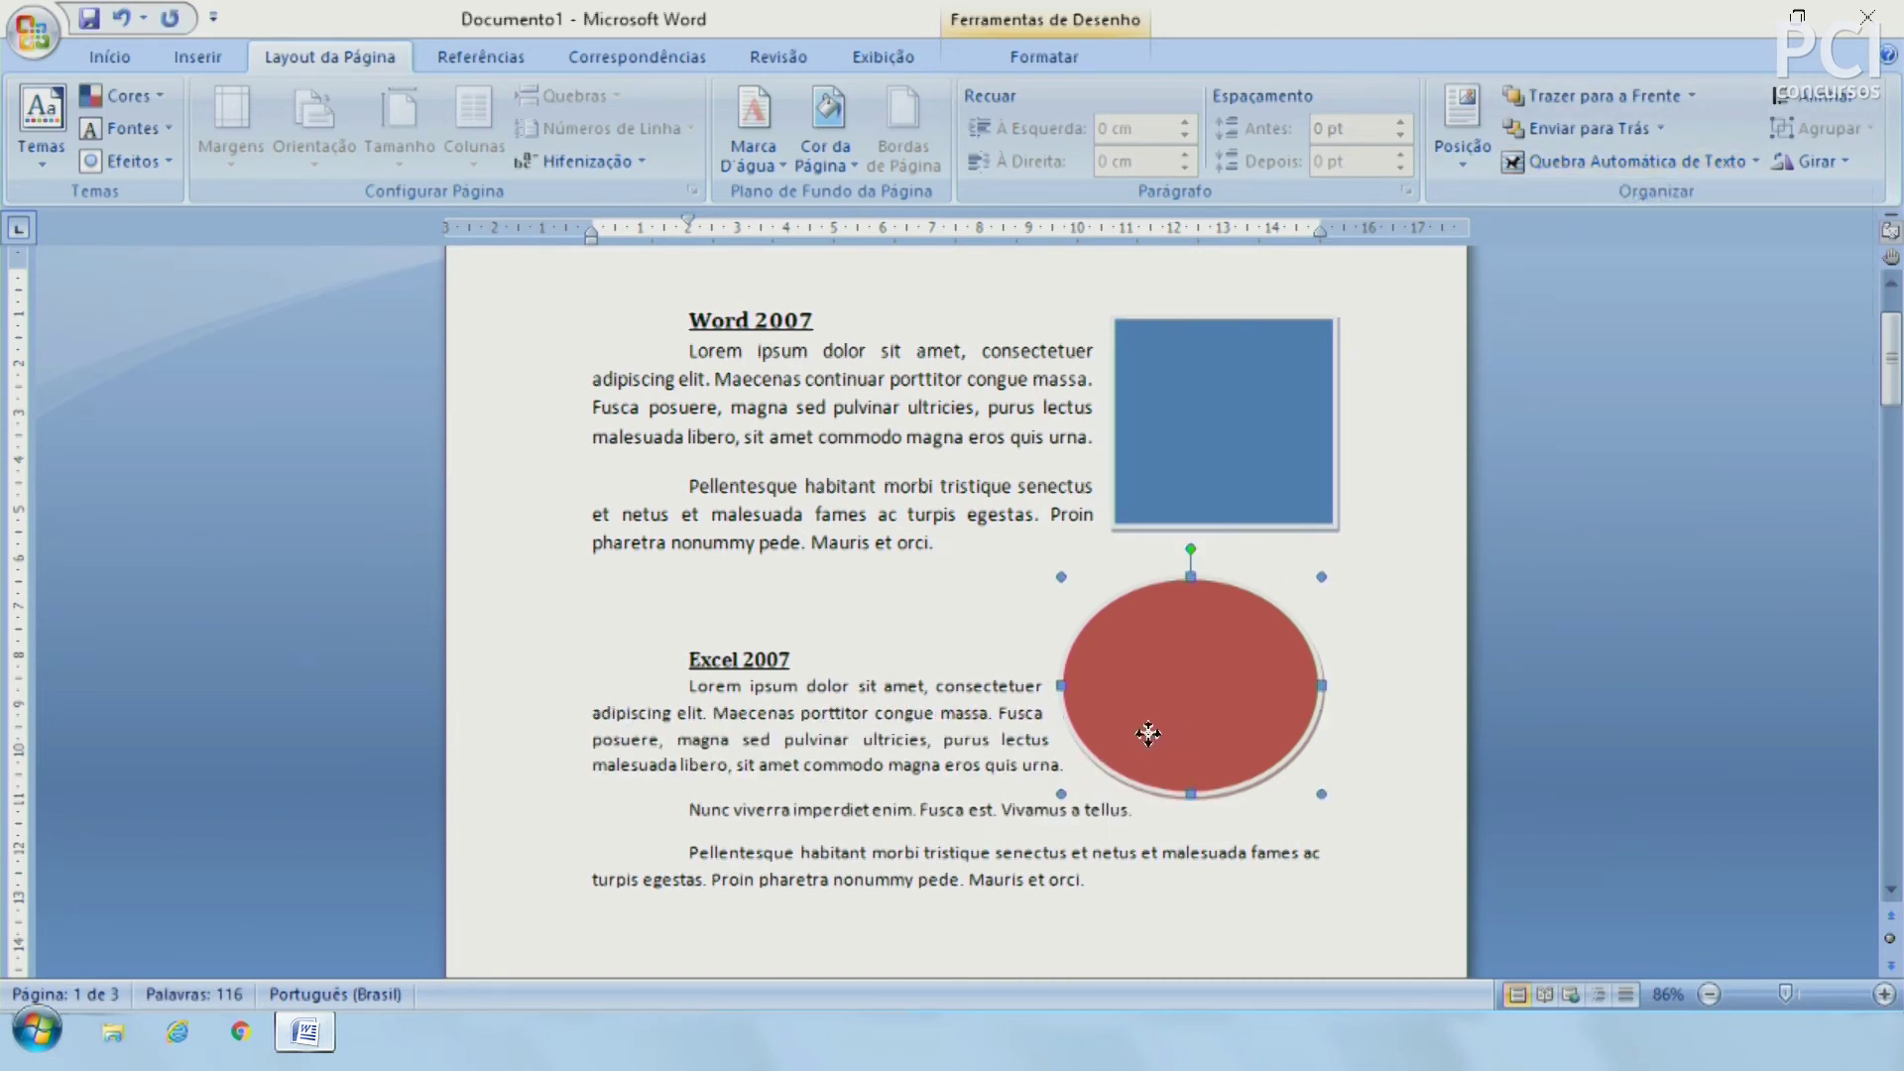
left_click_drag(1150, 734, 1014, 802)
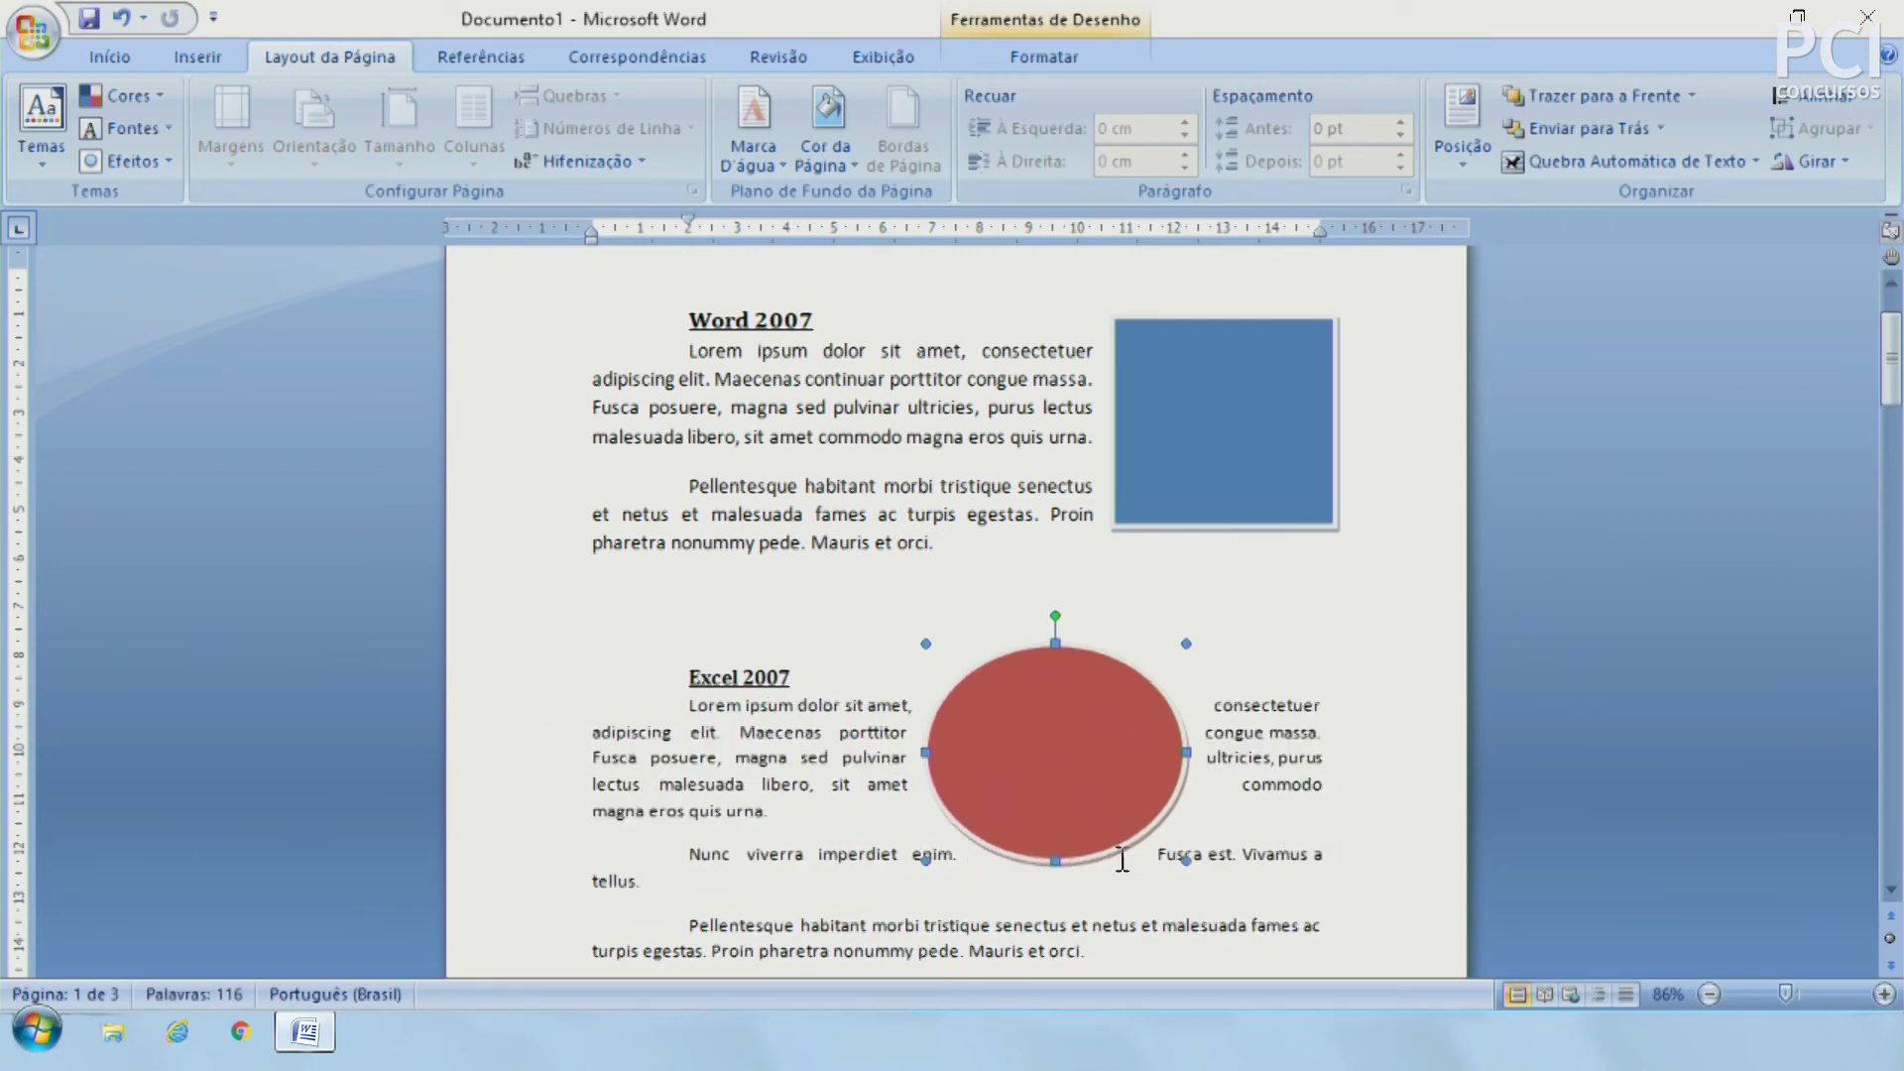
left_click(1580, 161)
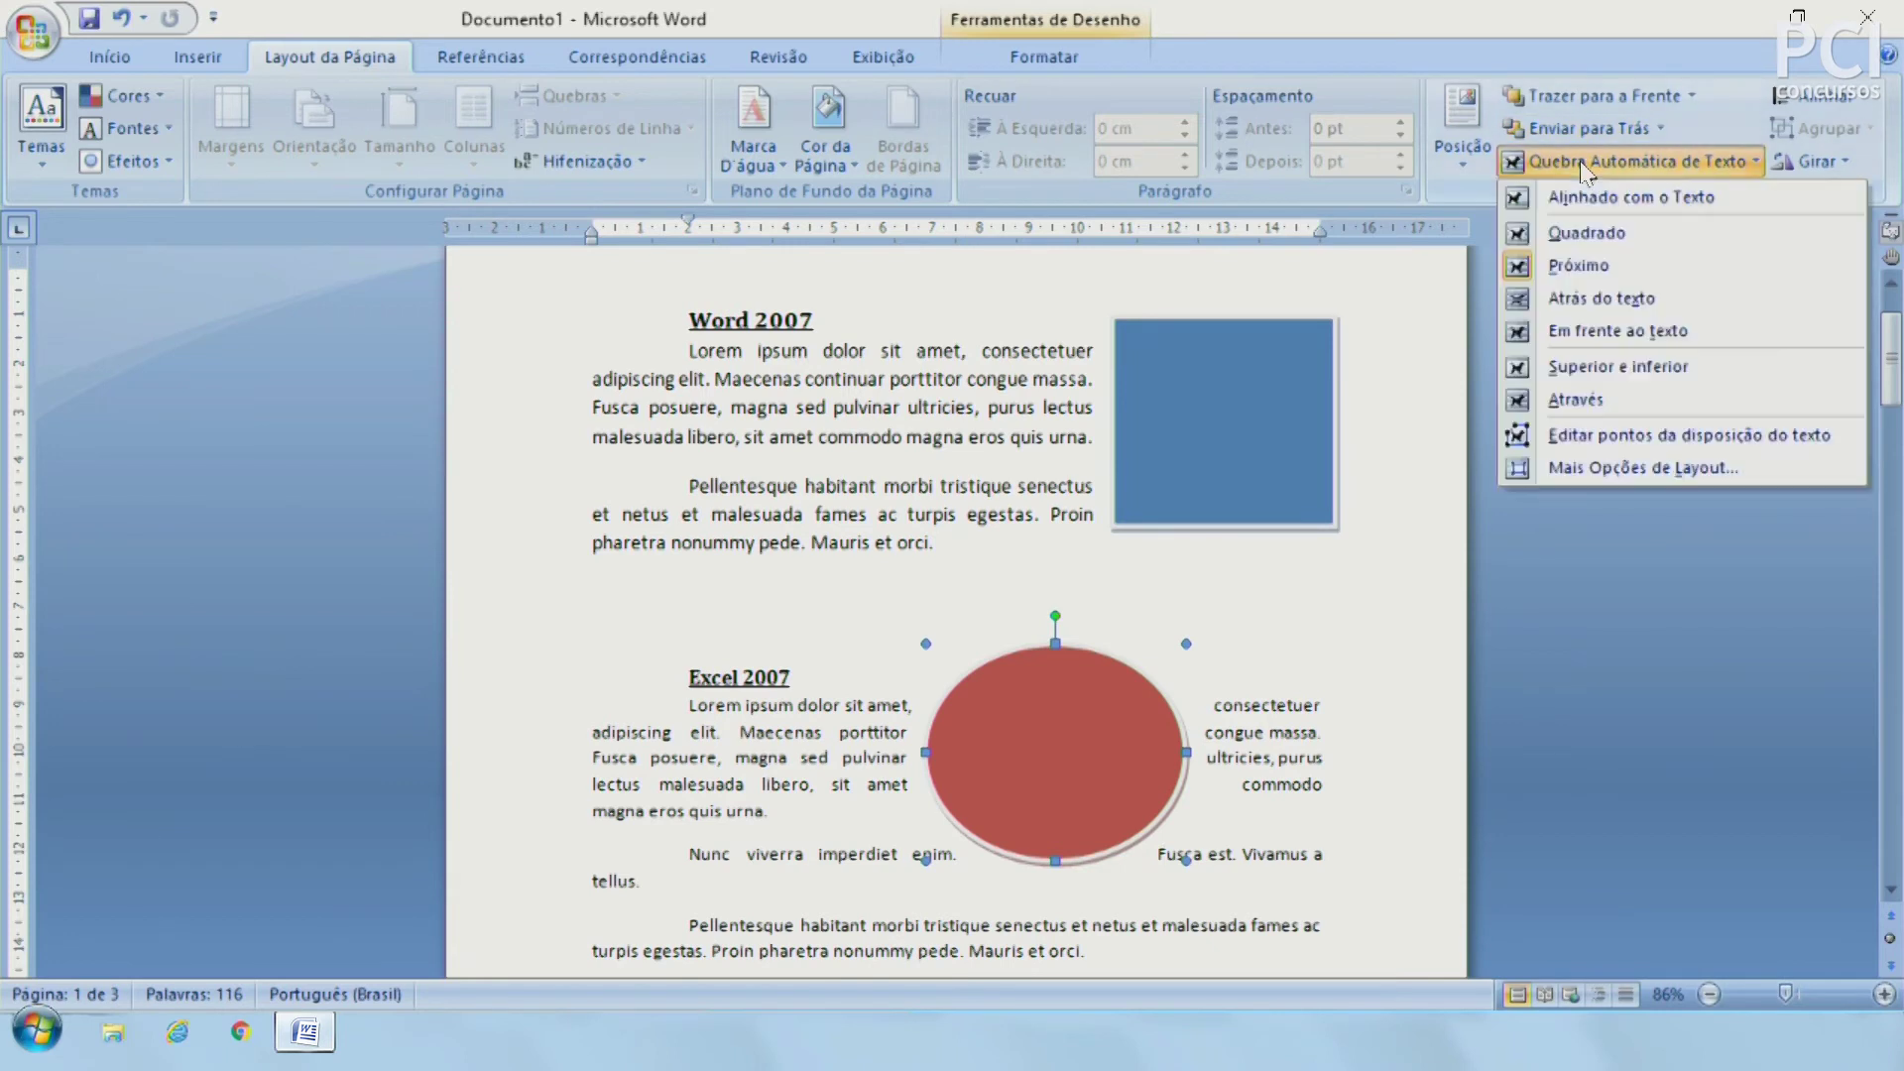
left_click(1584, 232)
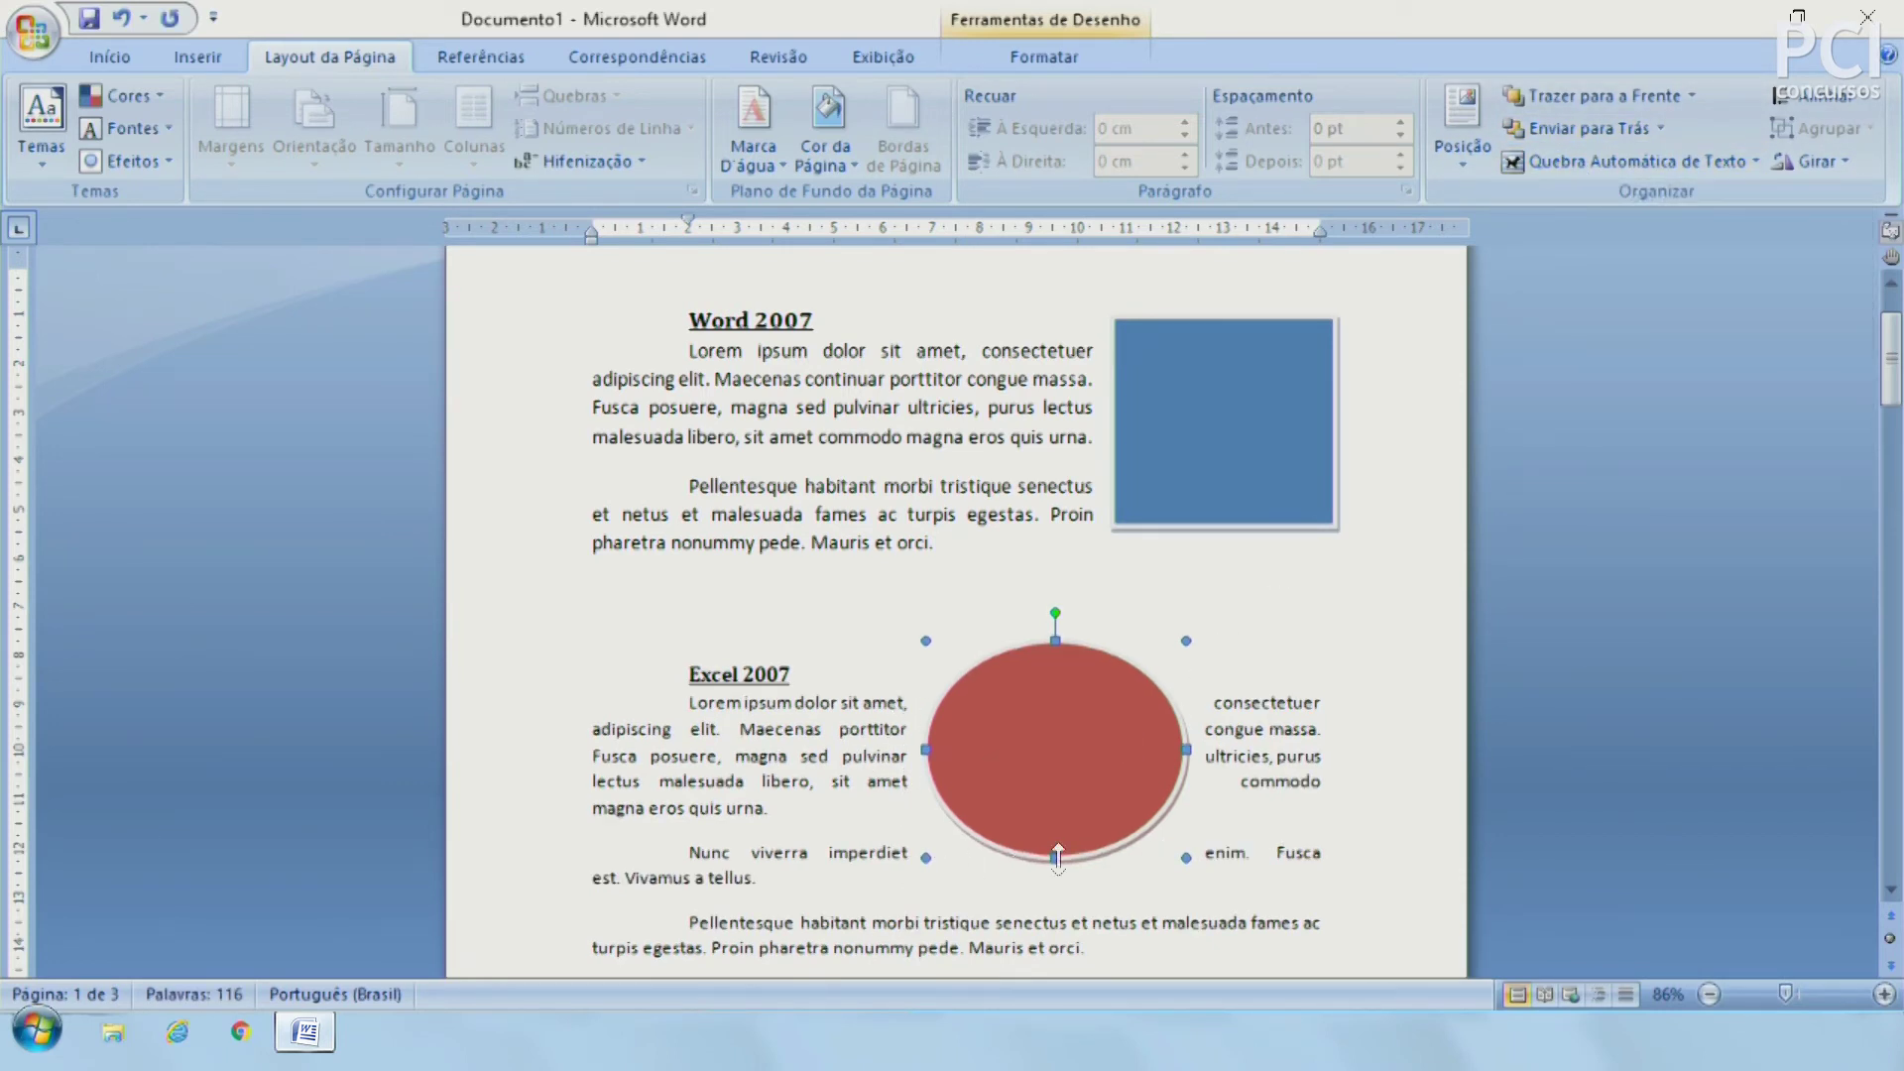
left_click_drag(1021, 764, 1181, 754)
Step: Try placing the circle inline after the Excel 2007 heading, then undo the move
left_click(1651, 159)
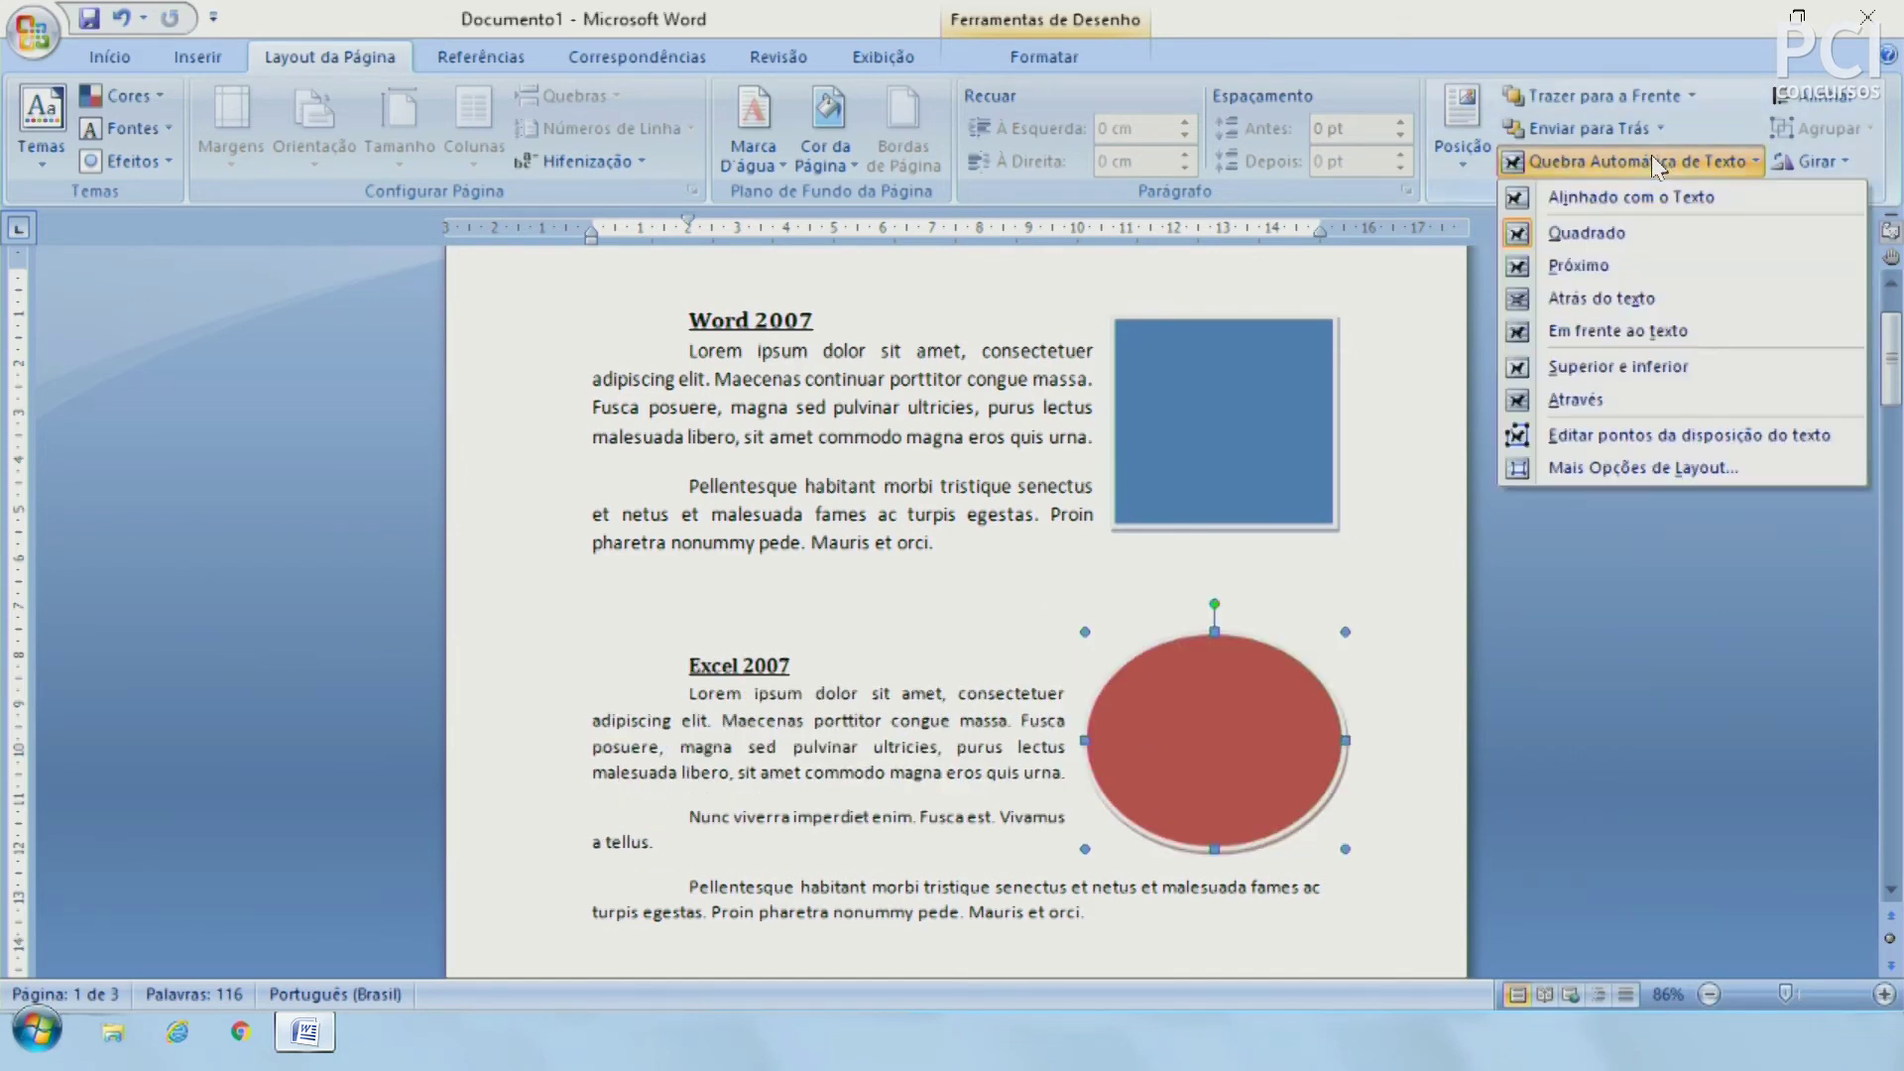
left_click(1610, 198)
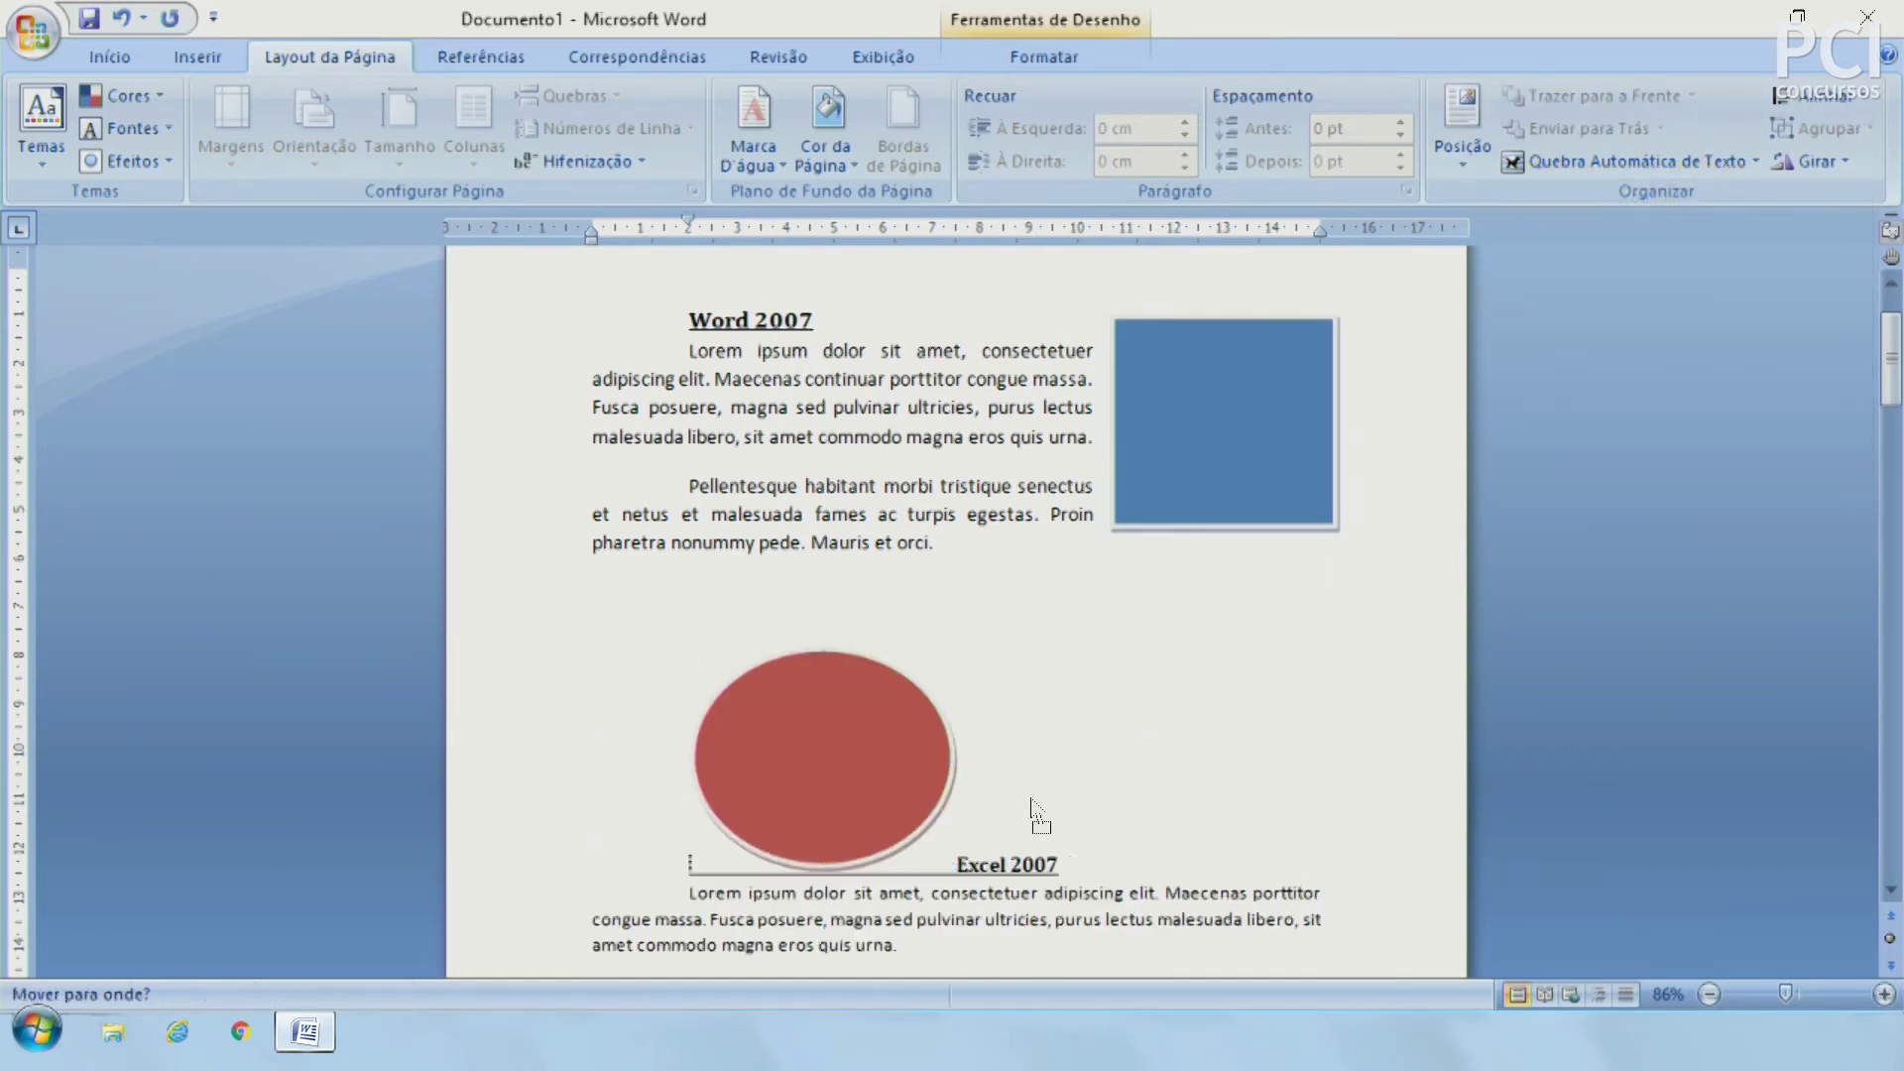
left_click_drag(875, 831, 1198, 838)
key("ctrl+z")
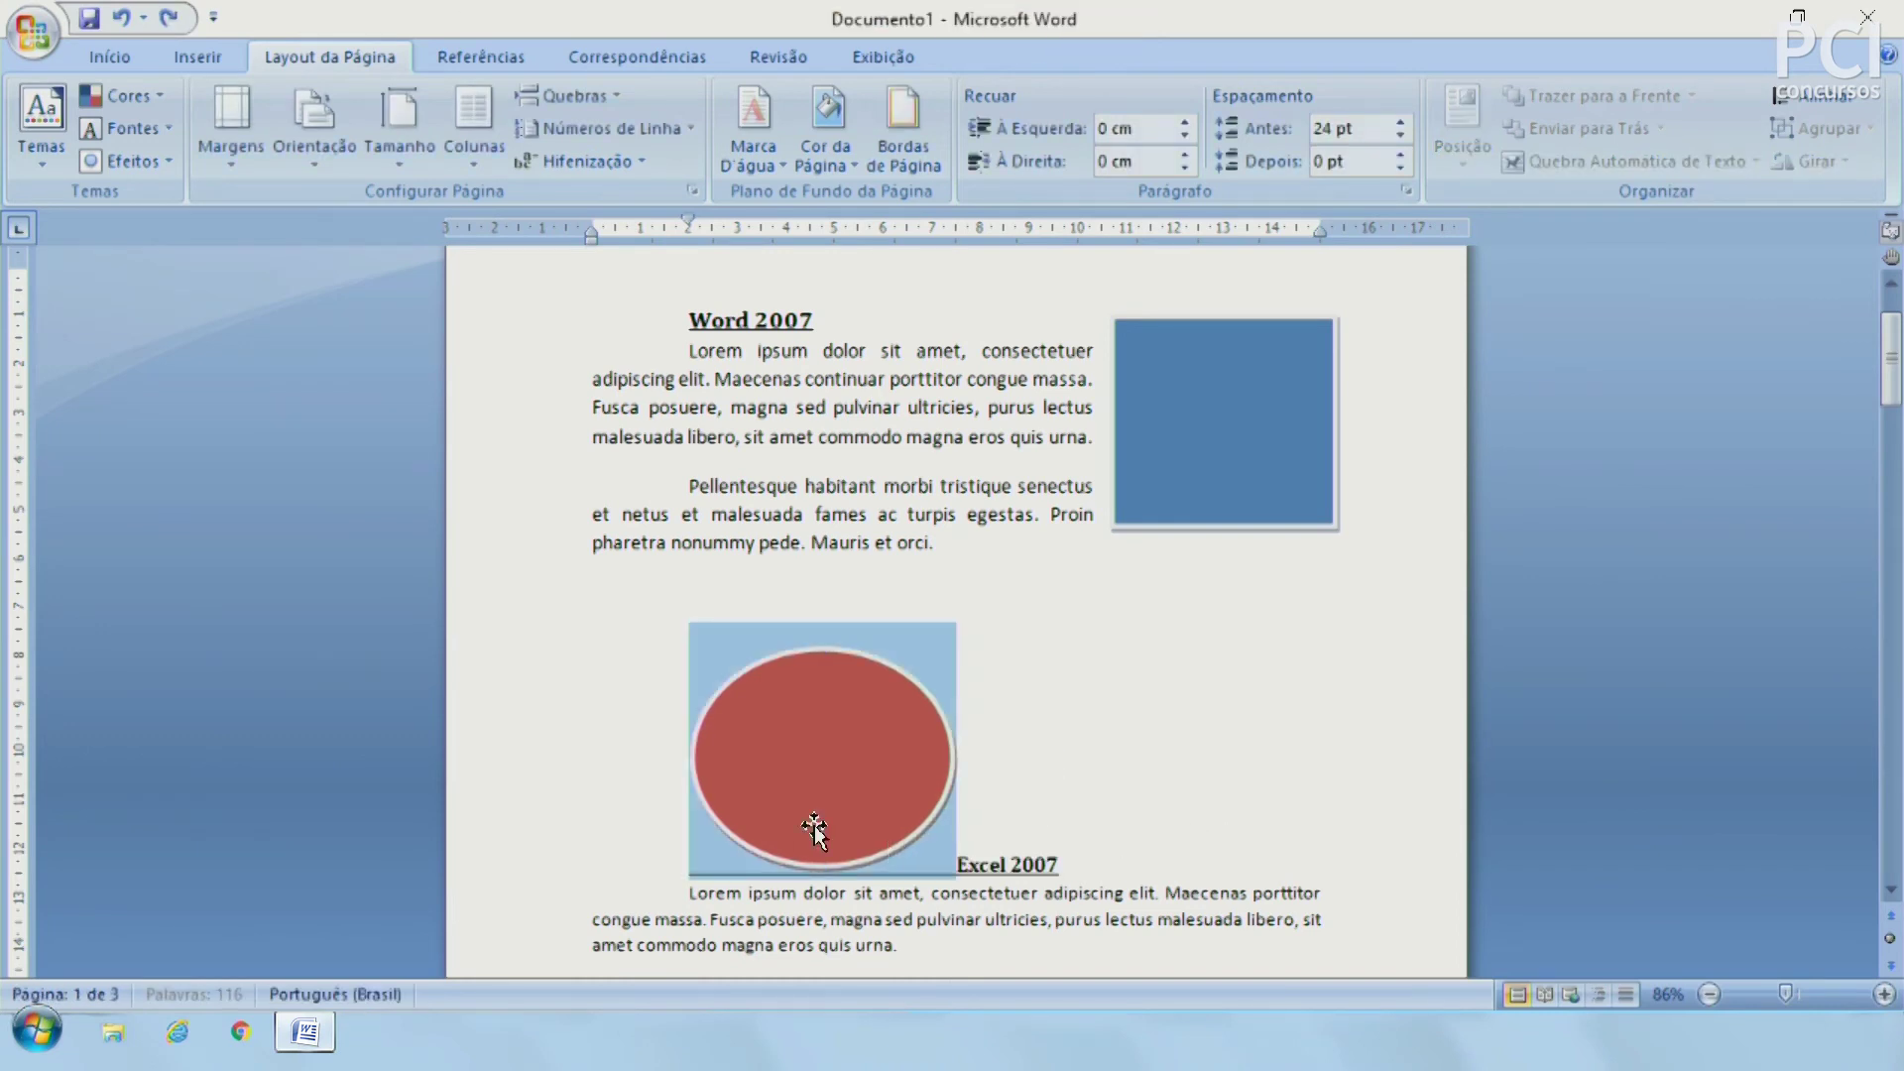
Step: Give the circle tight wrapping and place it up-right beside the Excel 2007 text
left_click(1651, 160)
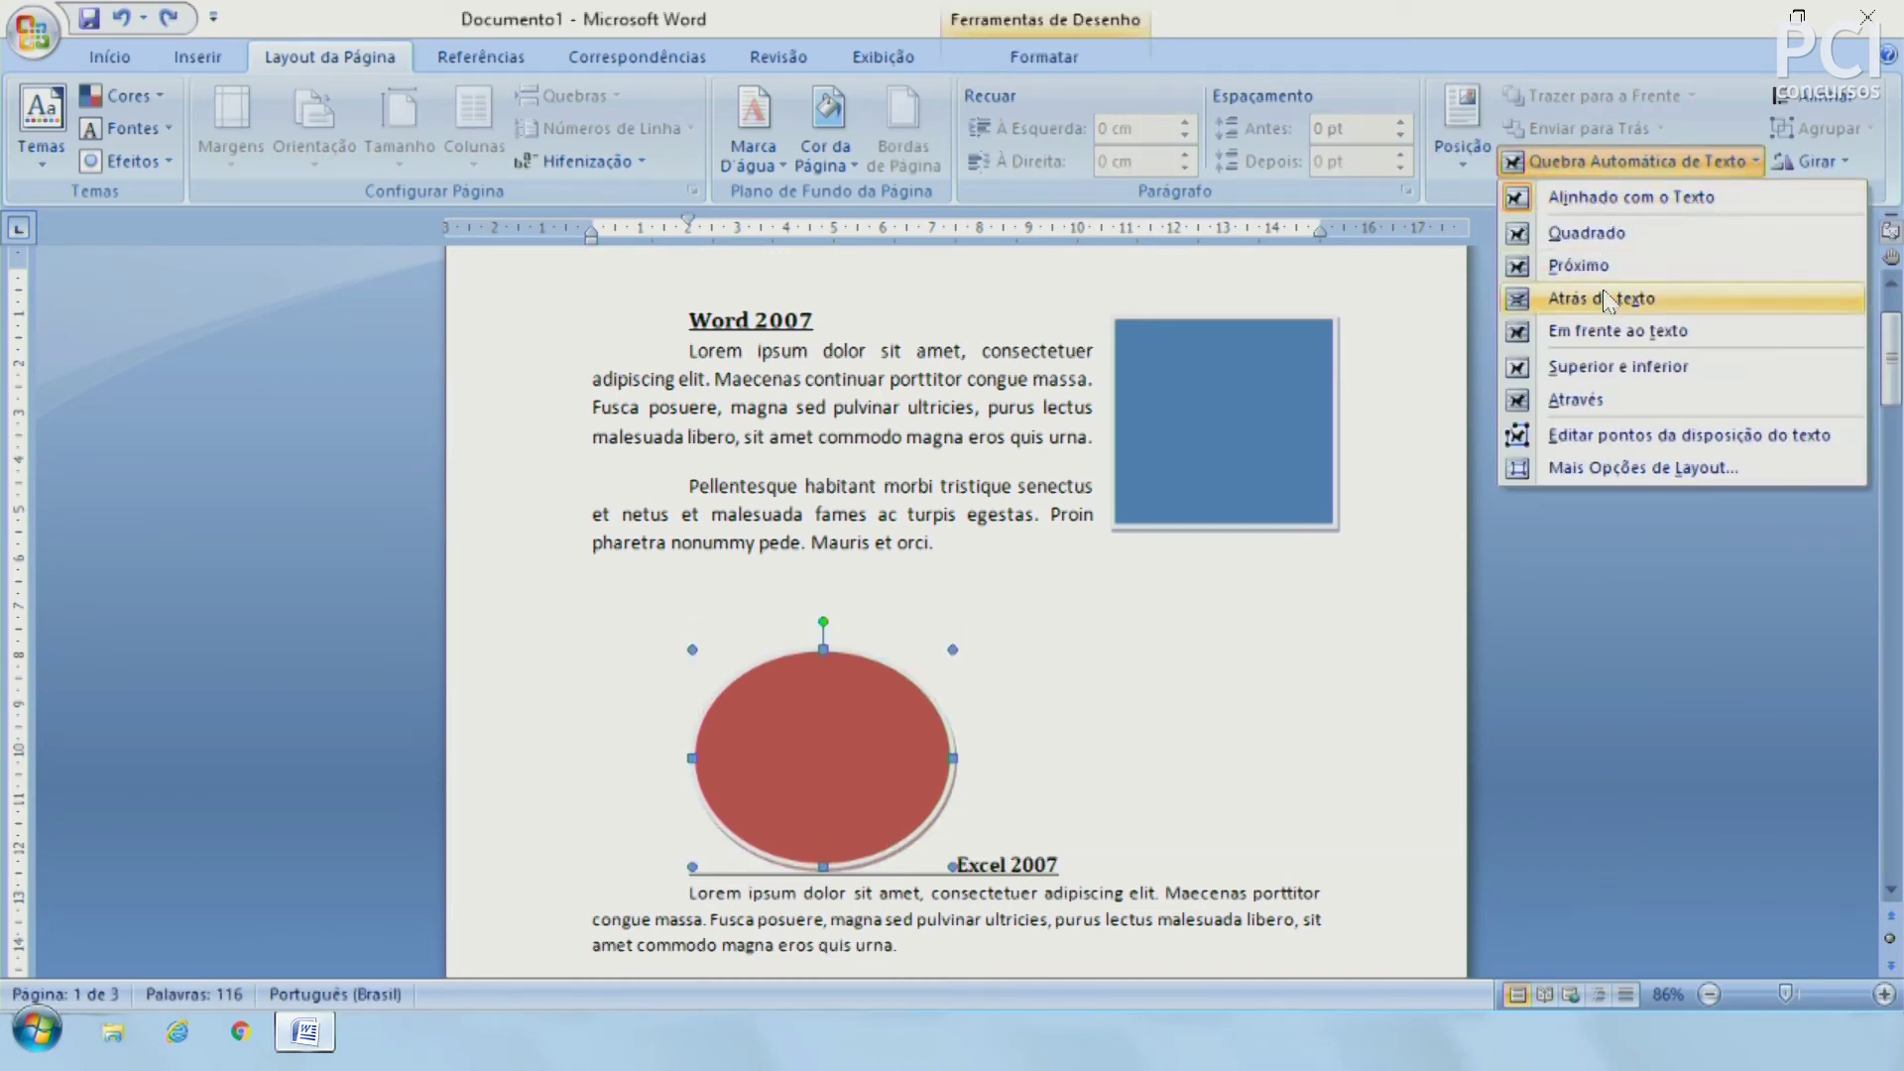
left_click(1586, 233)
left_click_drag(871, 742, 1196, 722)
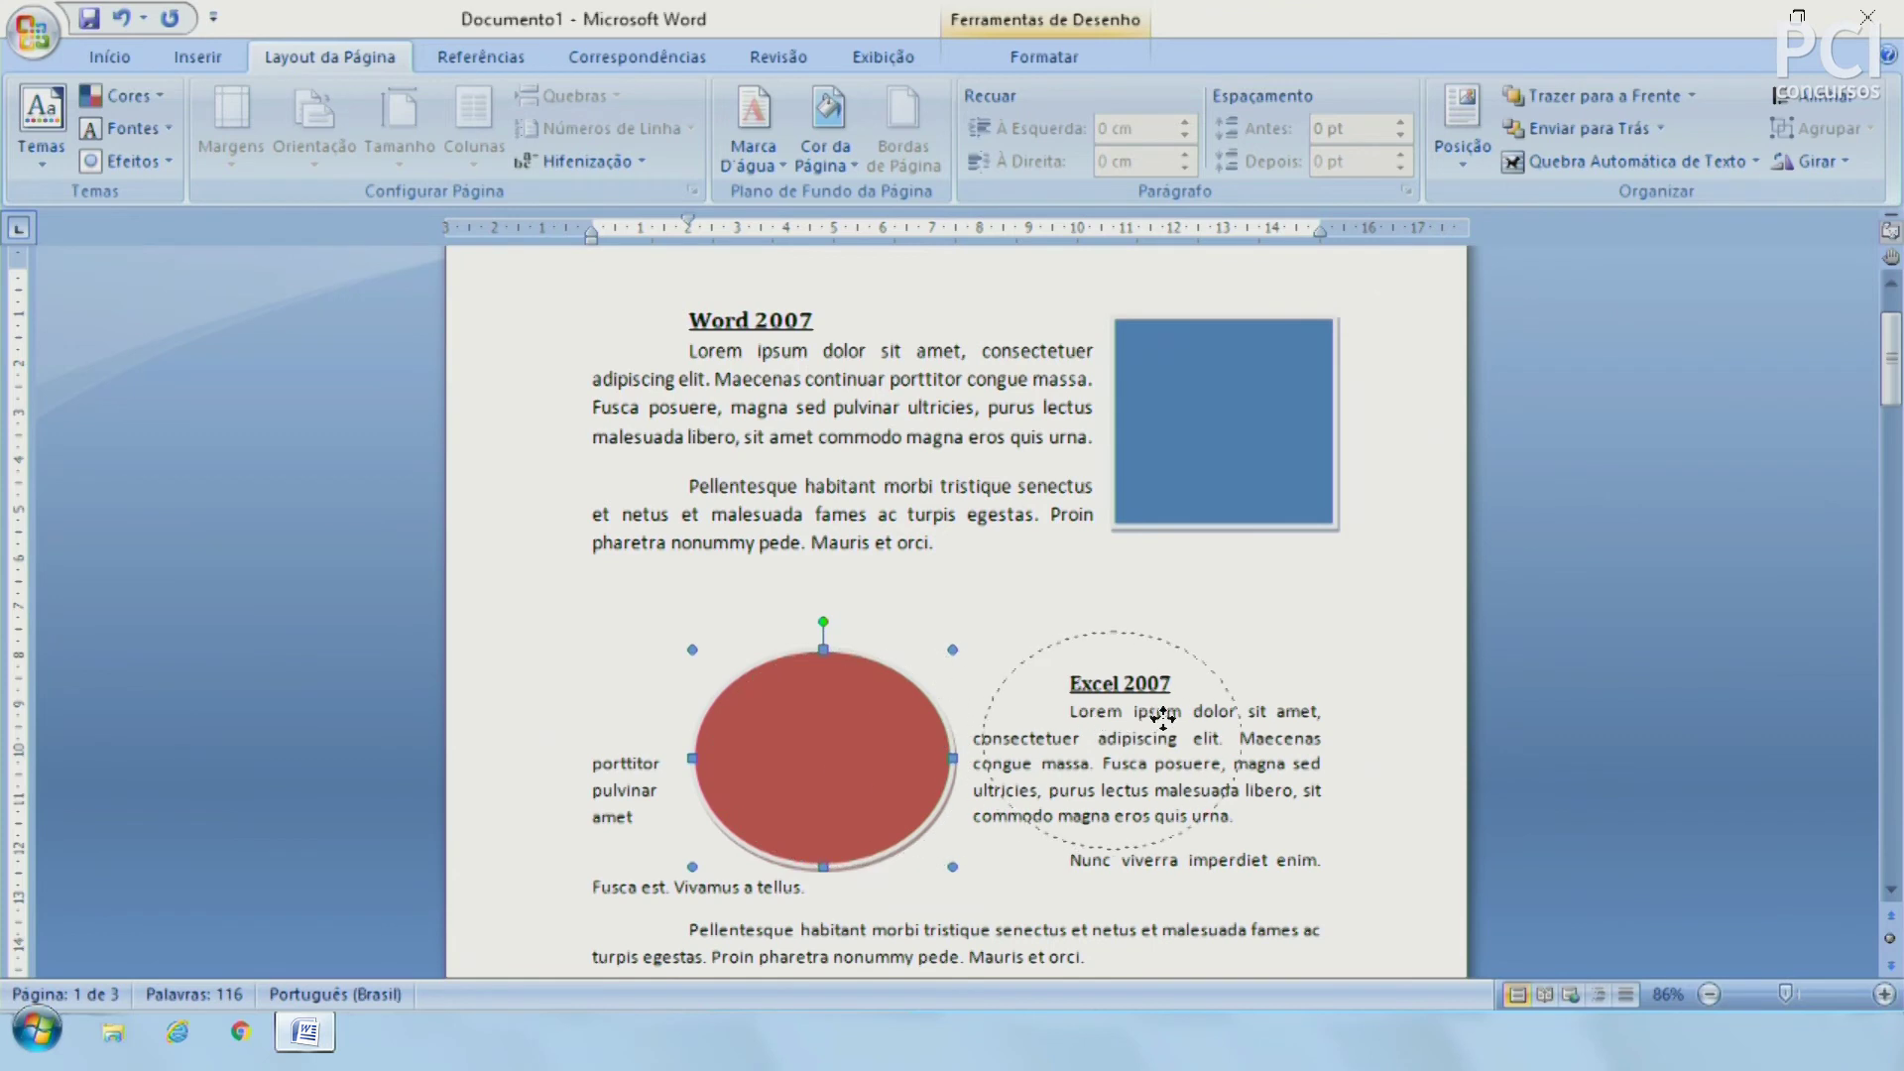
left_click(1589, 161)
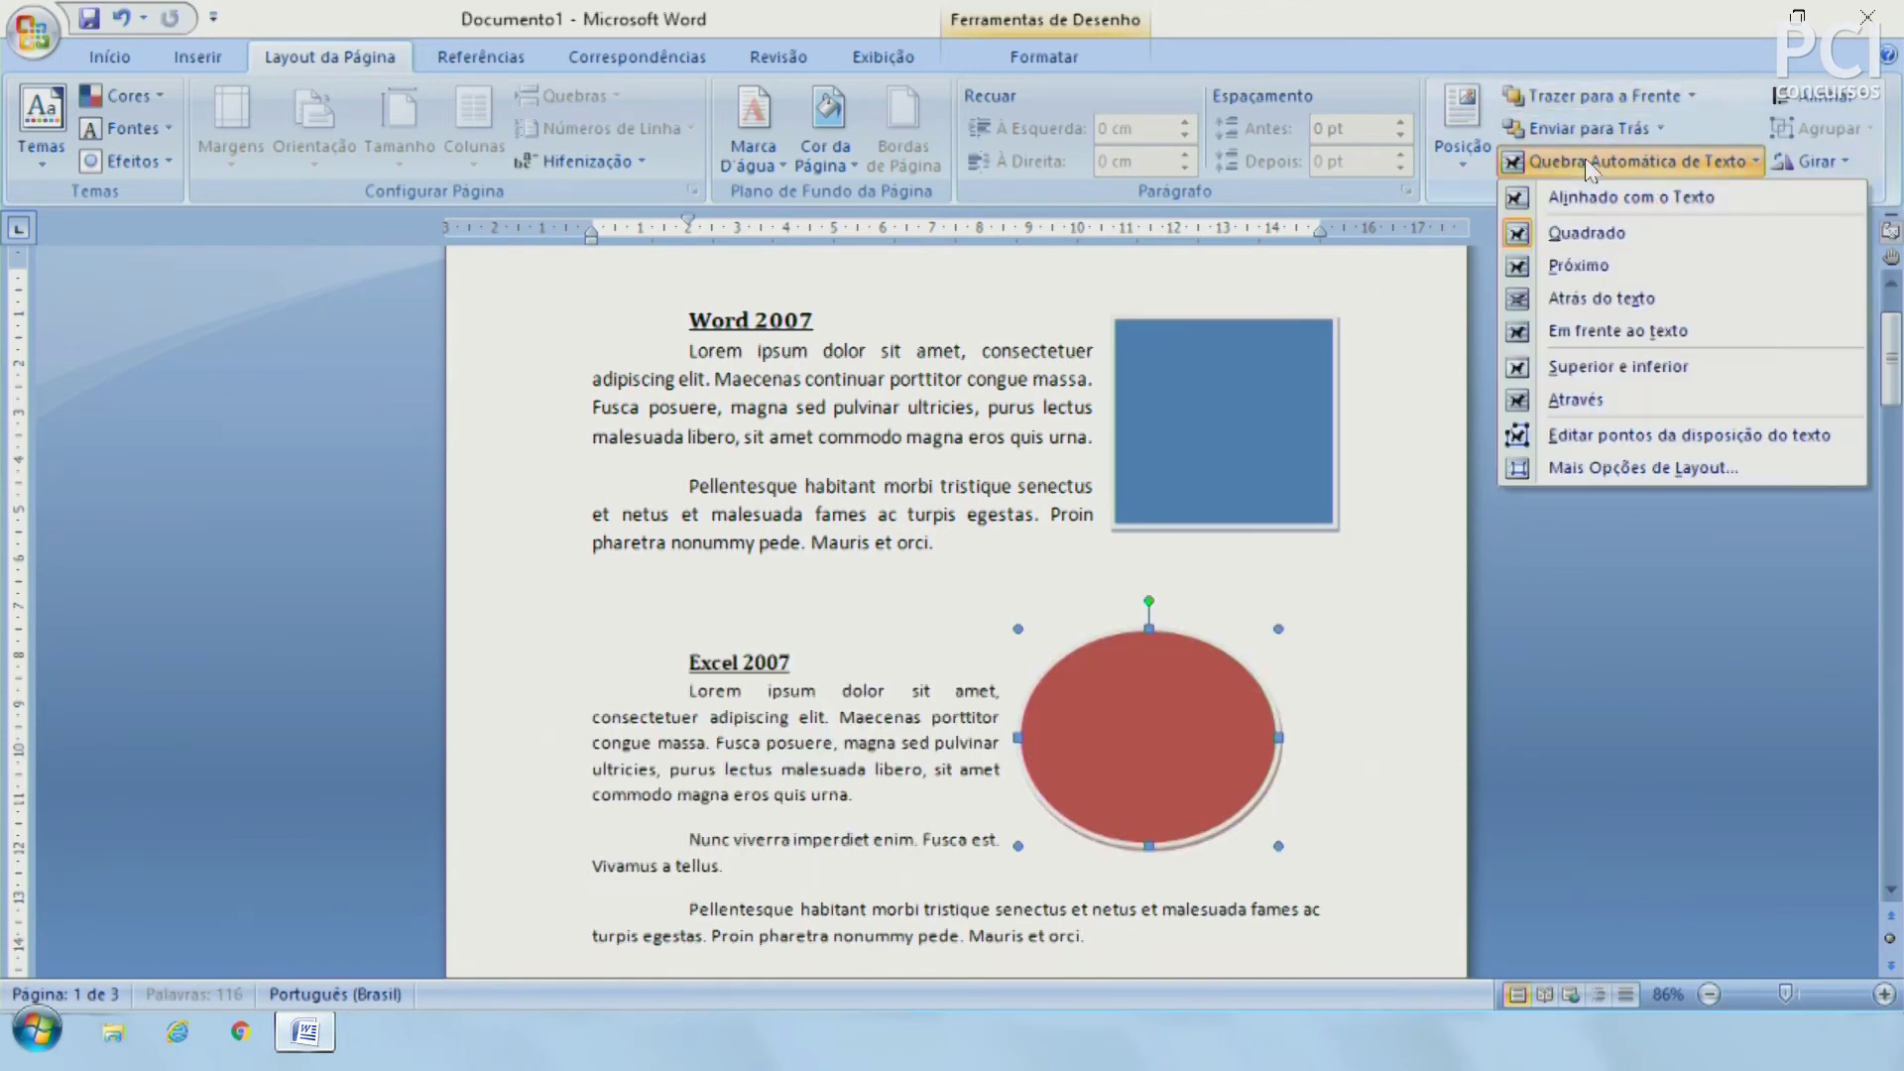
left_click(1579, 265)
left_click_drag(1235, 722, 1291, 699)
left_click(1465, 593)
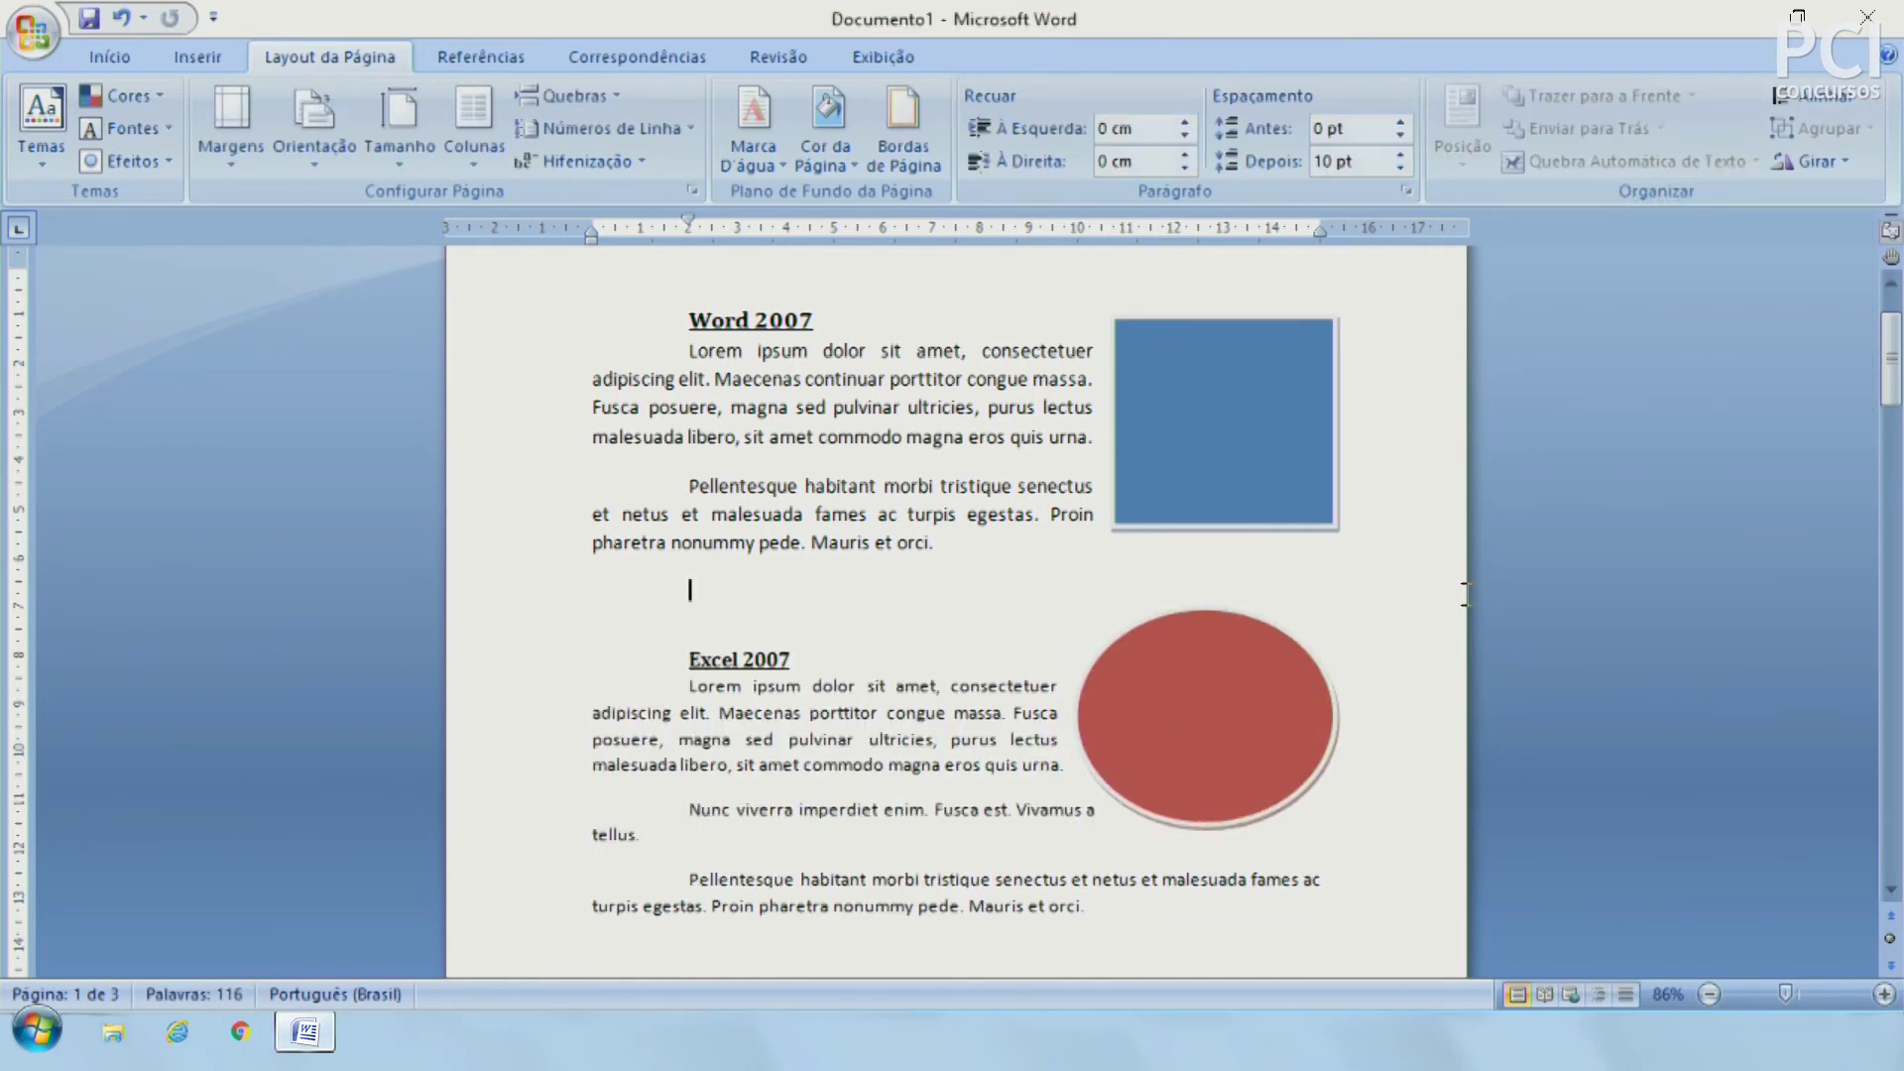
left_click(445, 61)
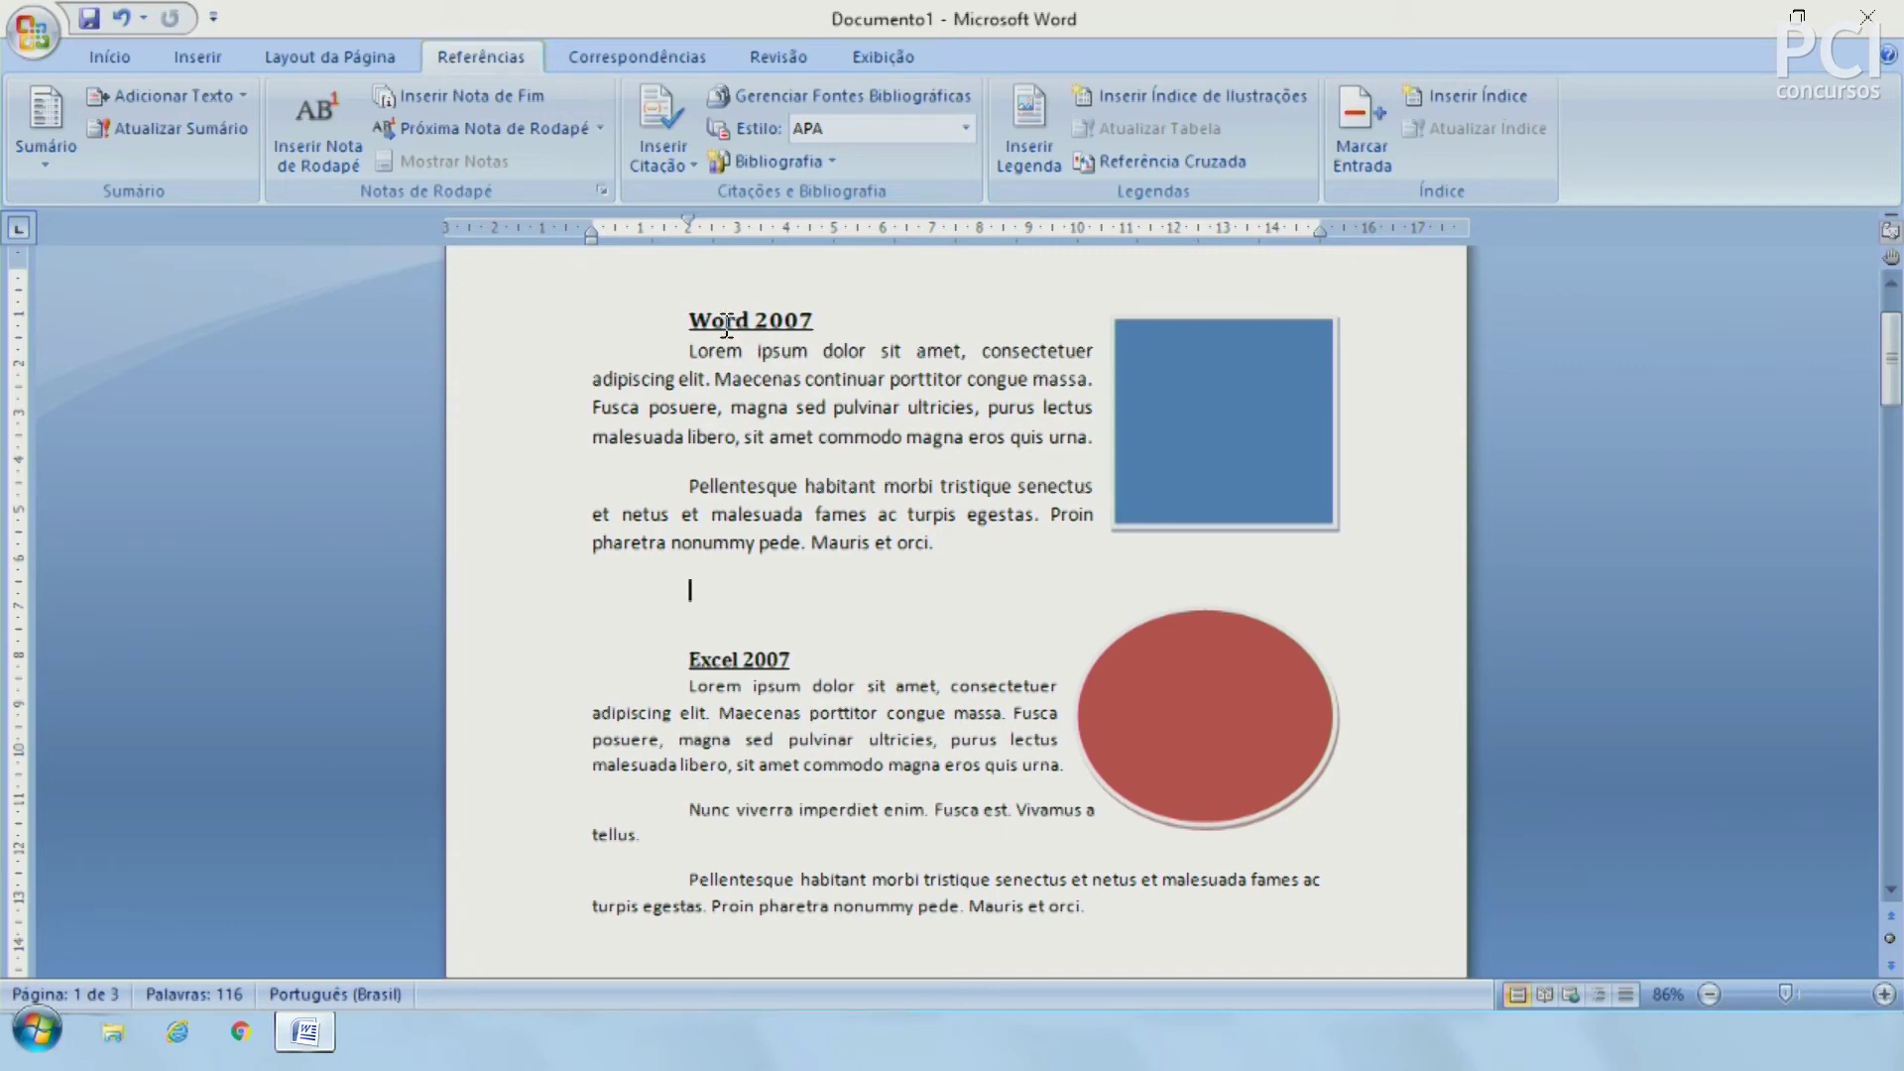
Step: Insert a page break before the Word 2007 heading
left_click(692, 320)
scroll(691, 321, "up", 2)
scroll(691, 327, "down", 1)
scroll(691, 327, "down", 1)
scroll(668, 387, "up", 2)
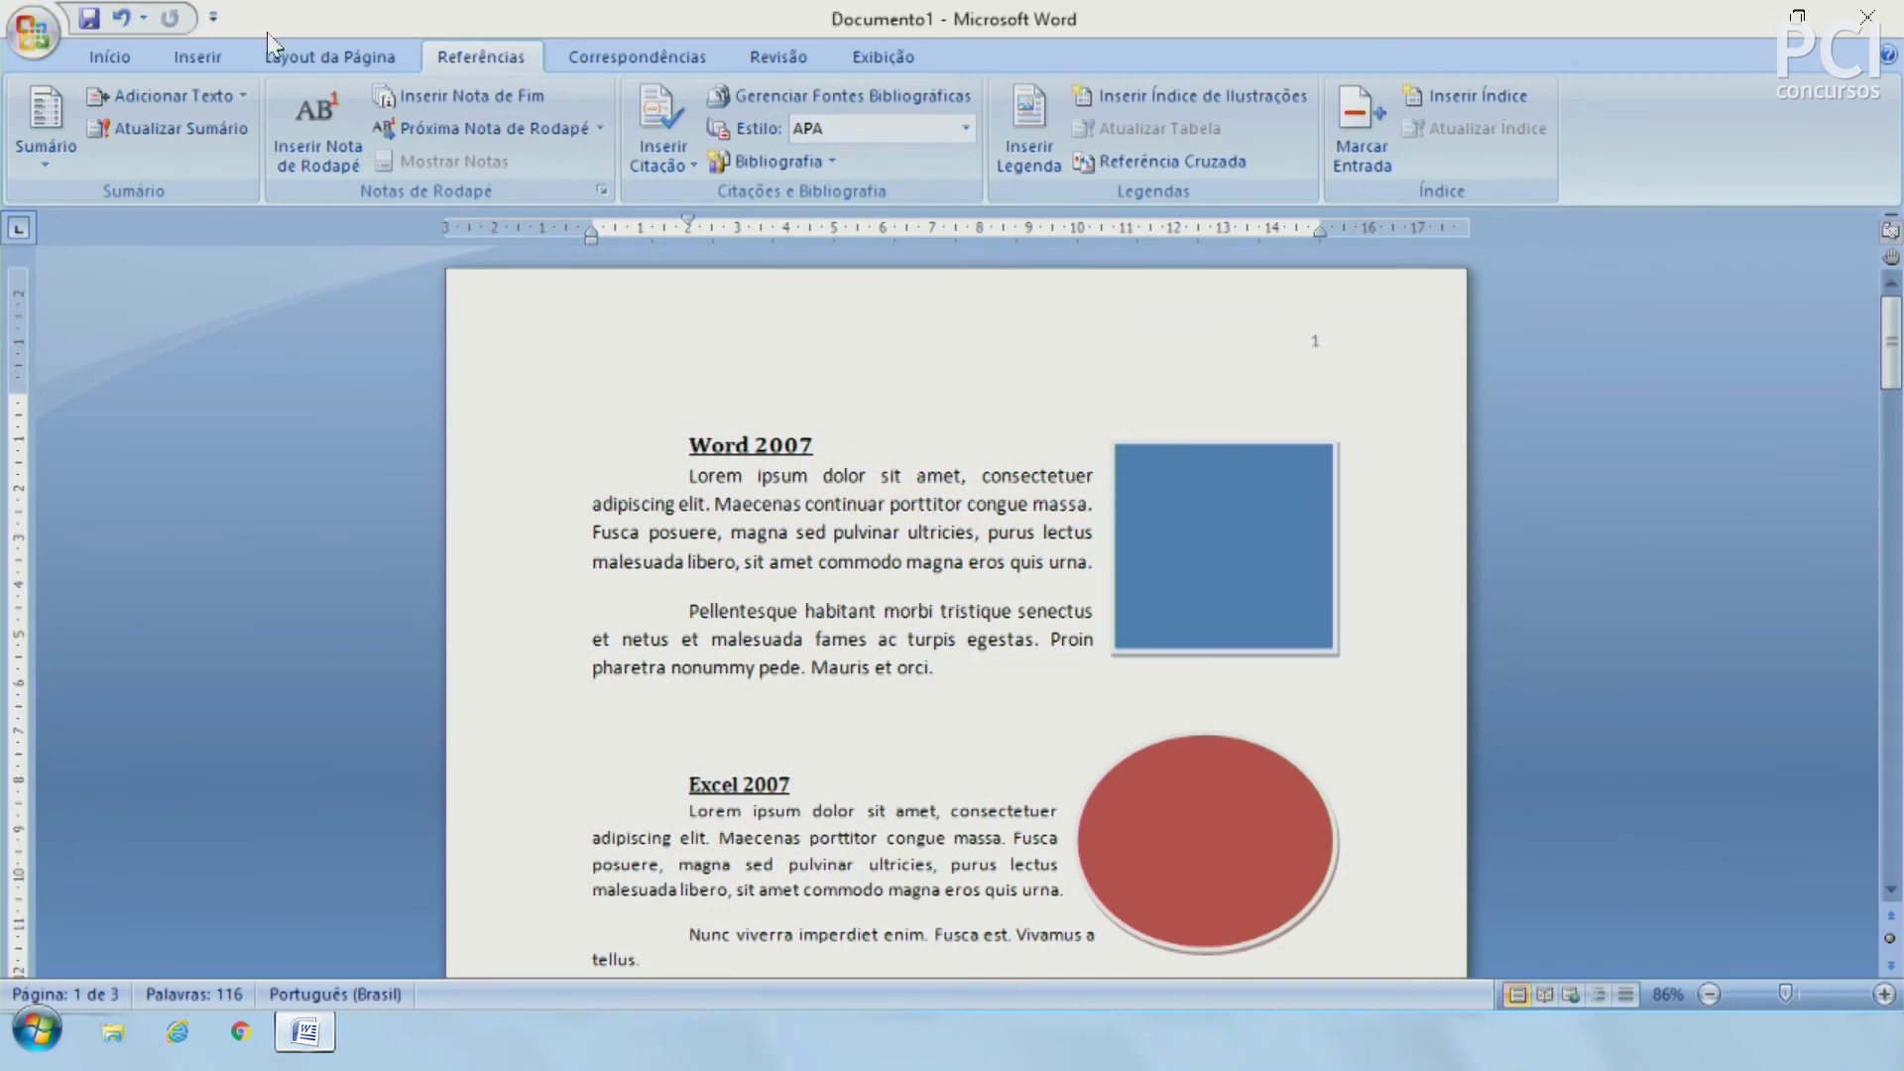
left_click(198, 56)
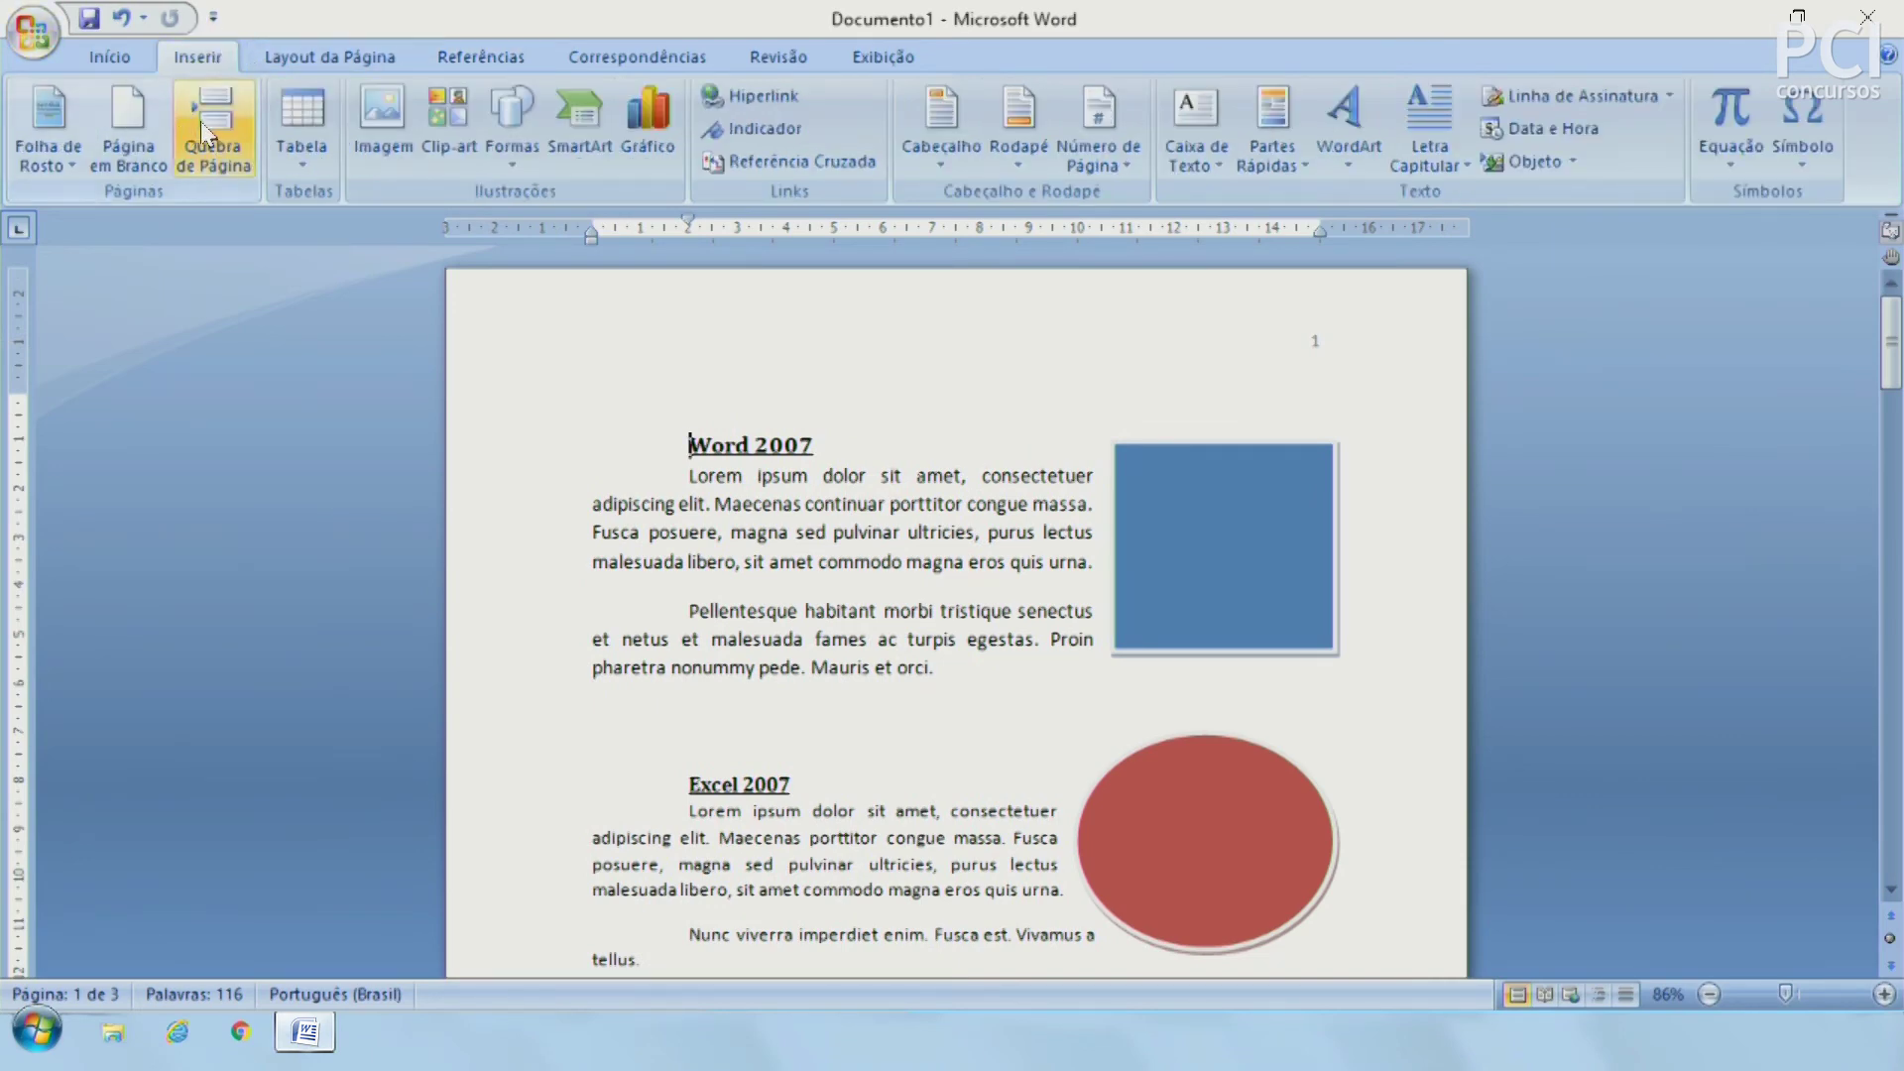
left_click(210, 119)
Step: Add a second page break before Word 2007 with Ctrl+Enter and return to the top
scroll(843, 619, "down", 3)
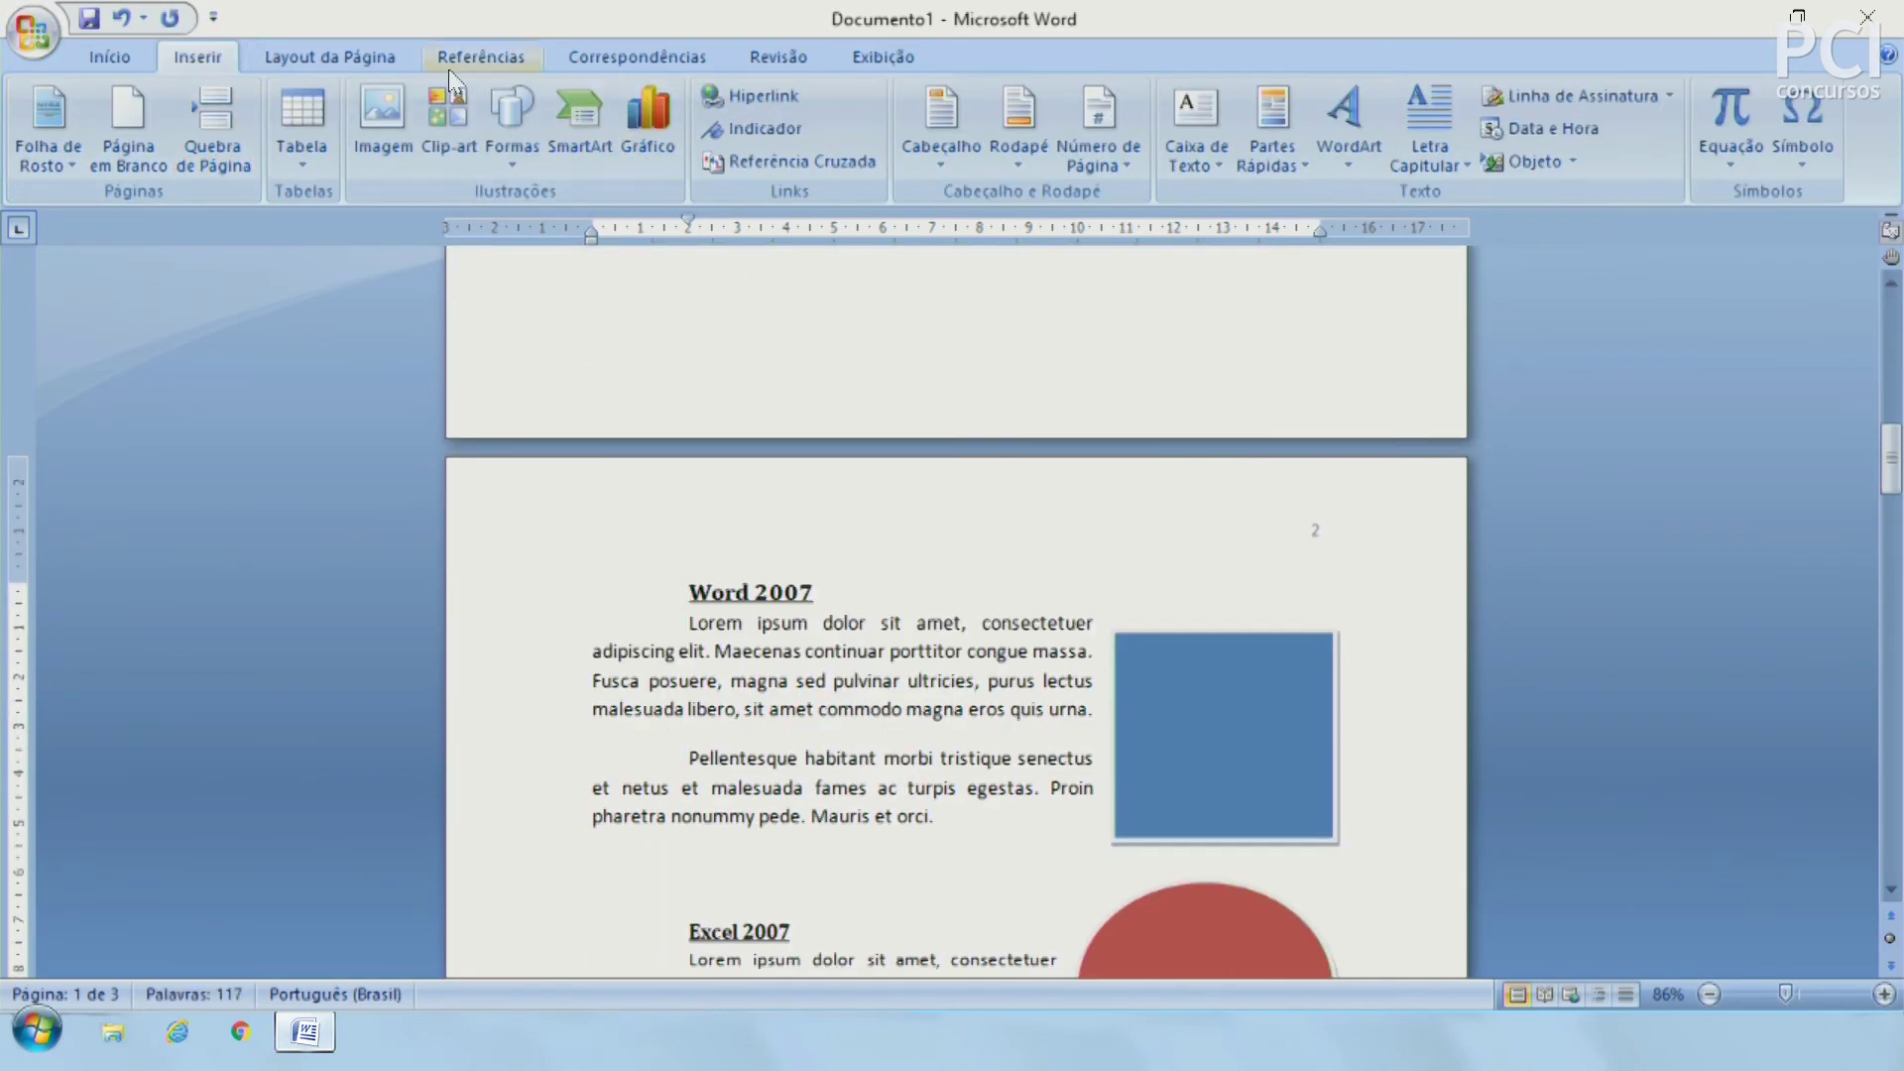
left_click(482, 61)
key("ctrl+Return")
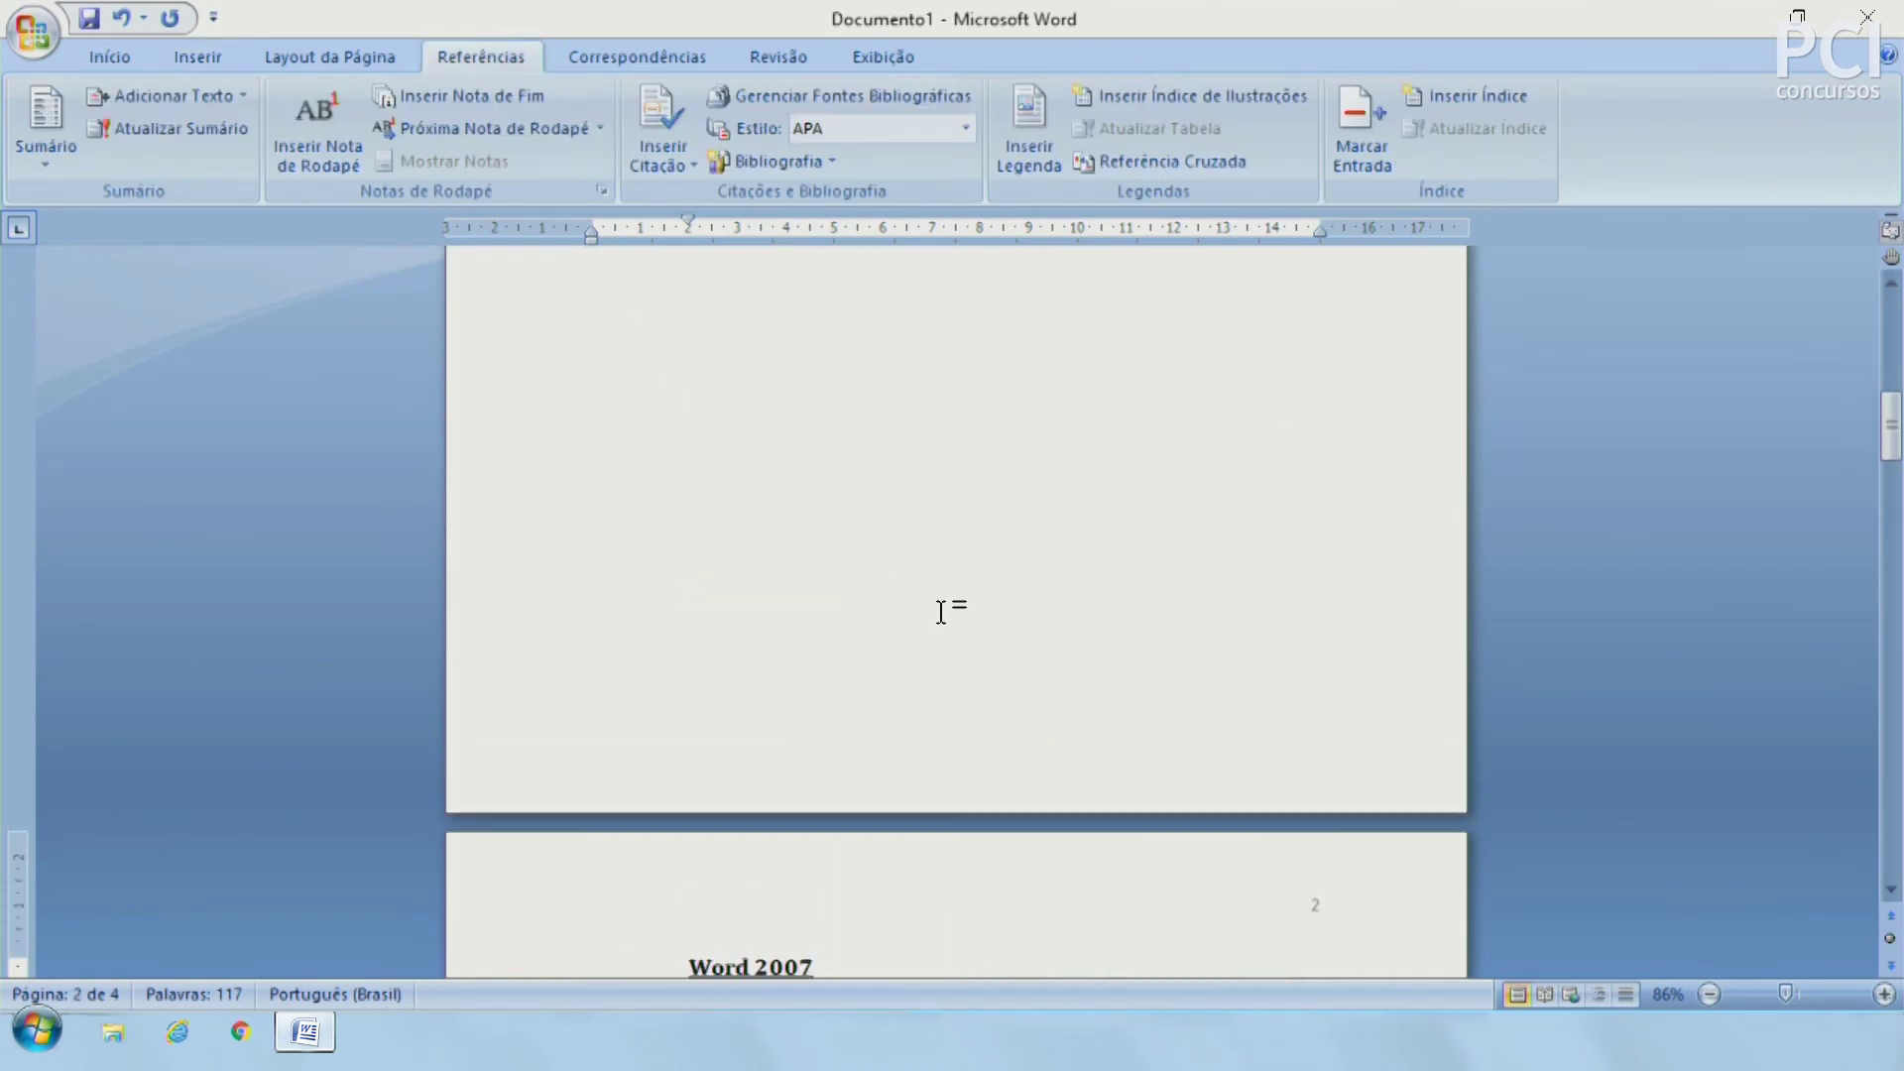
scroll(941, 612, "up", 10)
scroll(942, 612, "up", 5)
scroll(941, 612, "up", 5)
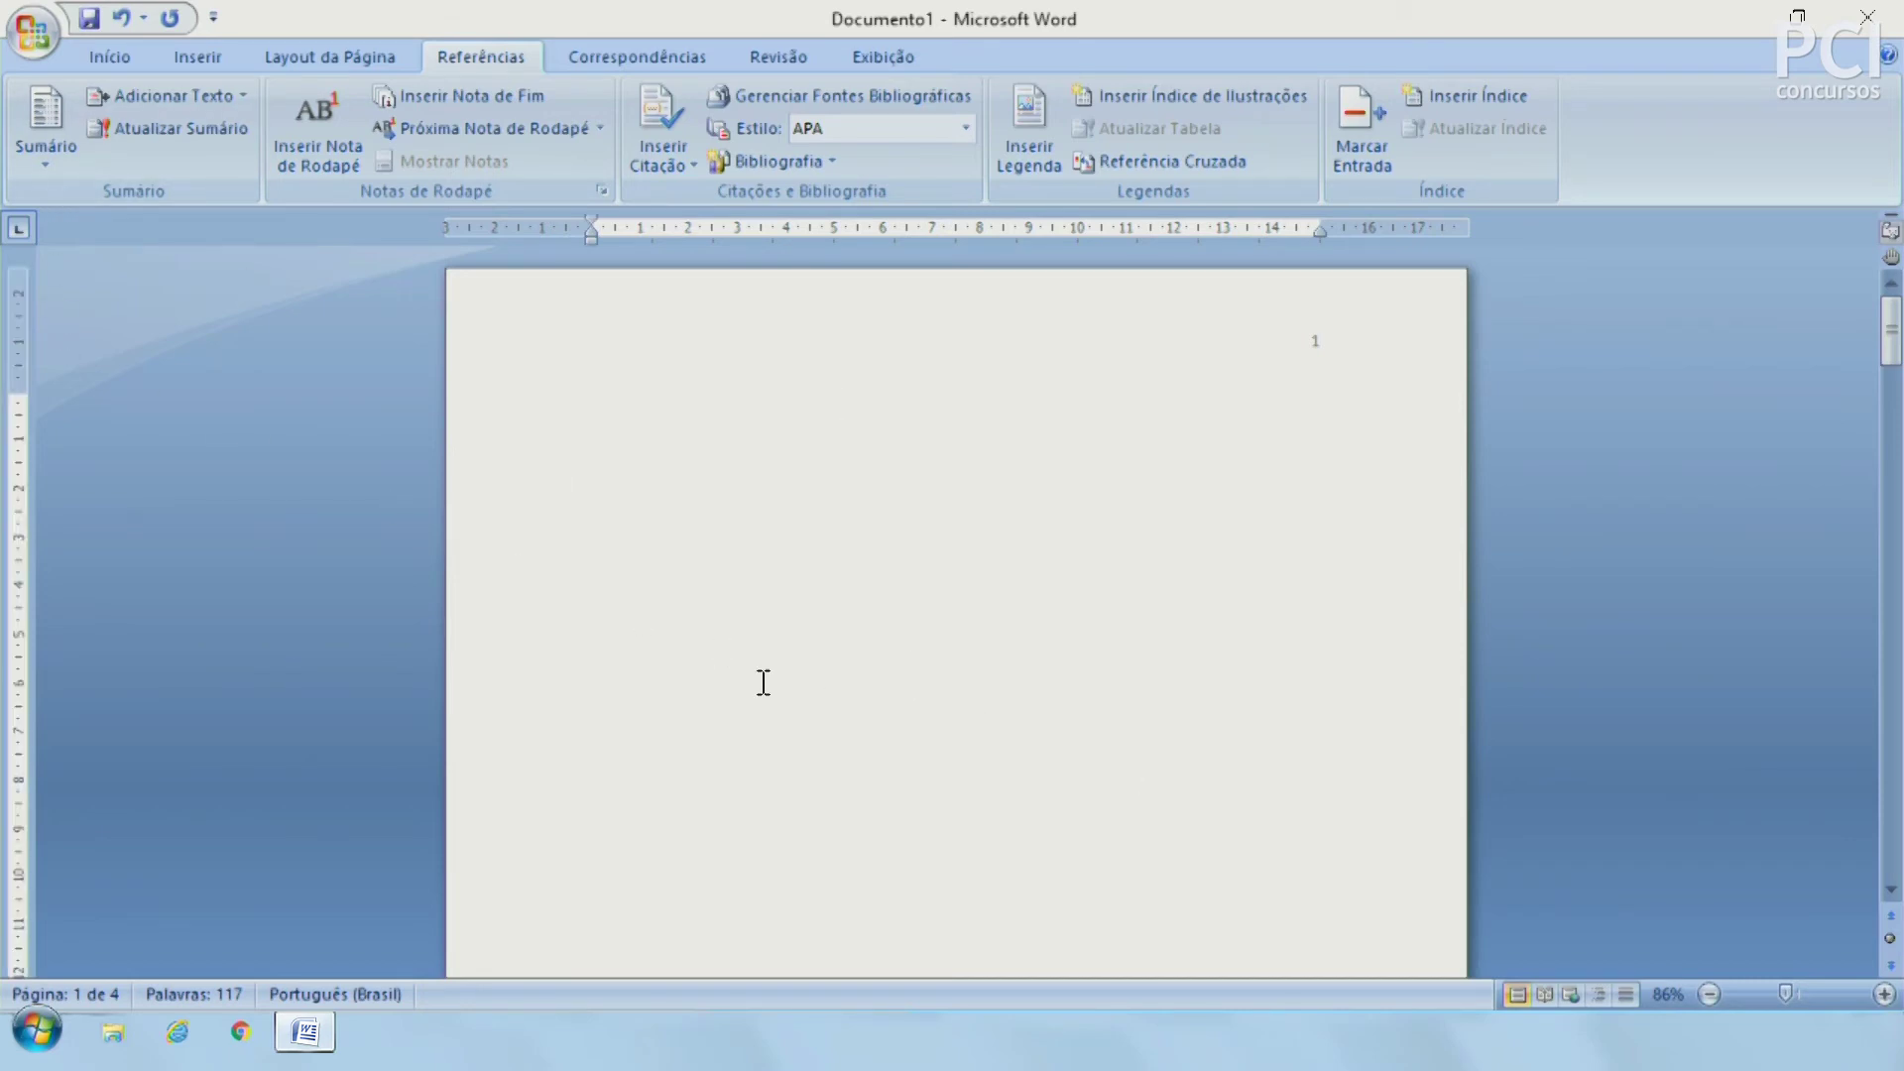
left_click(28, 119)
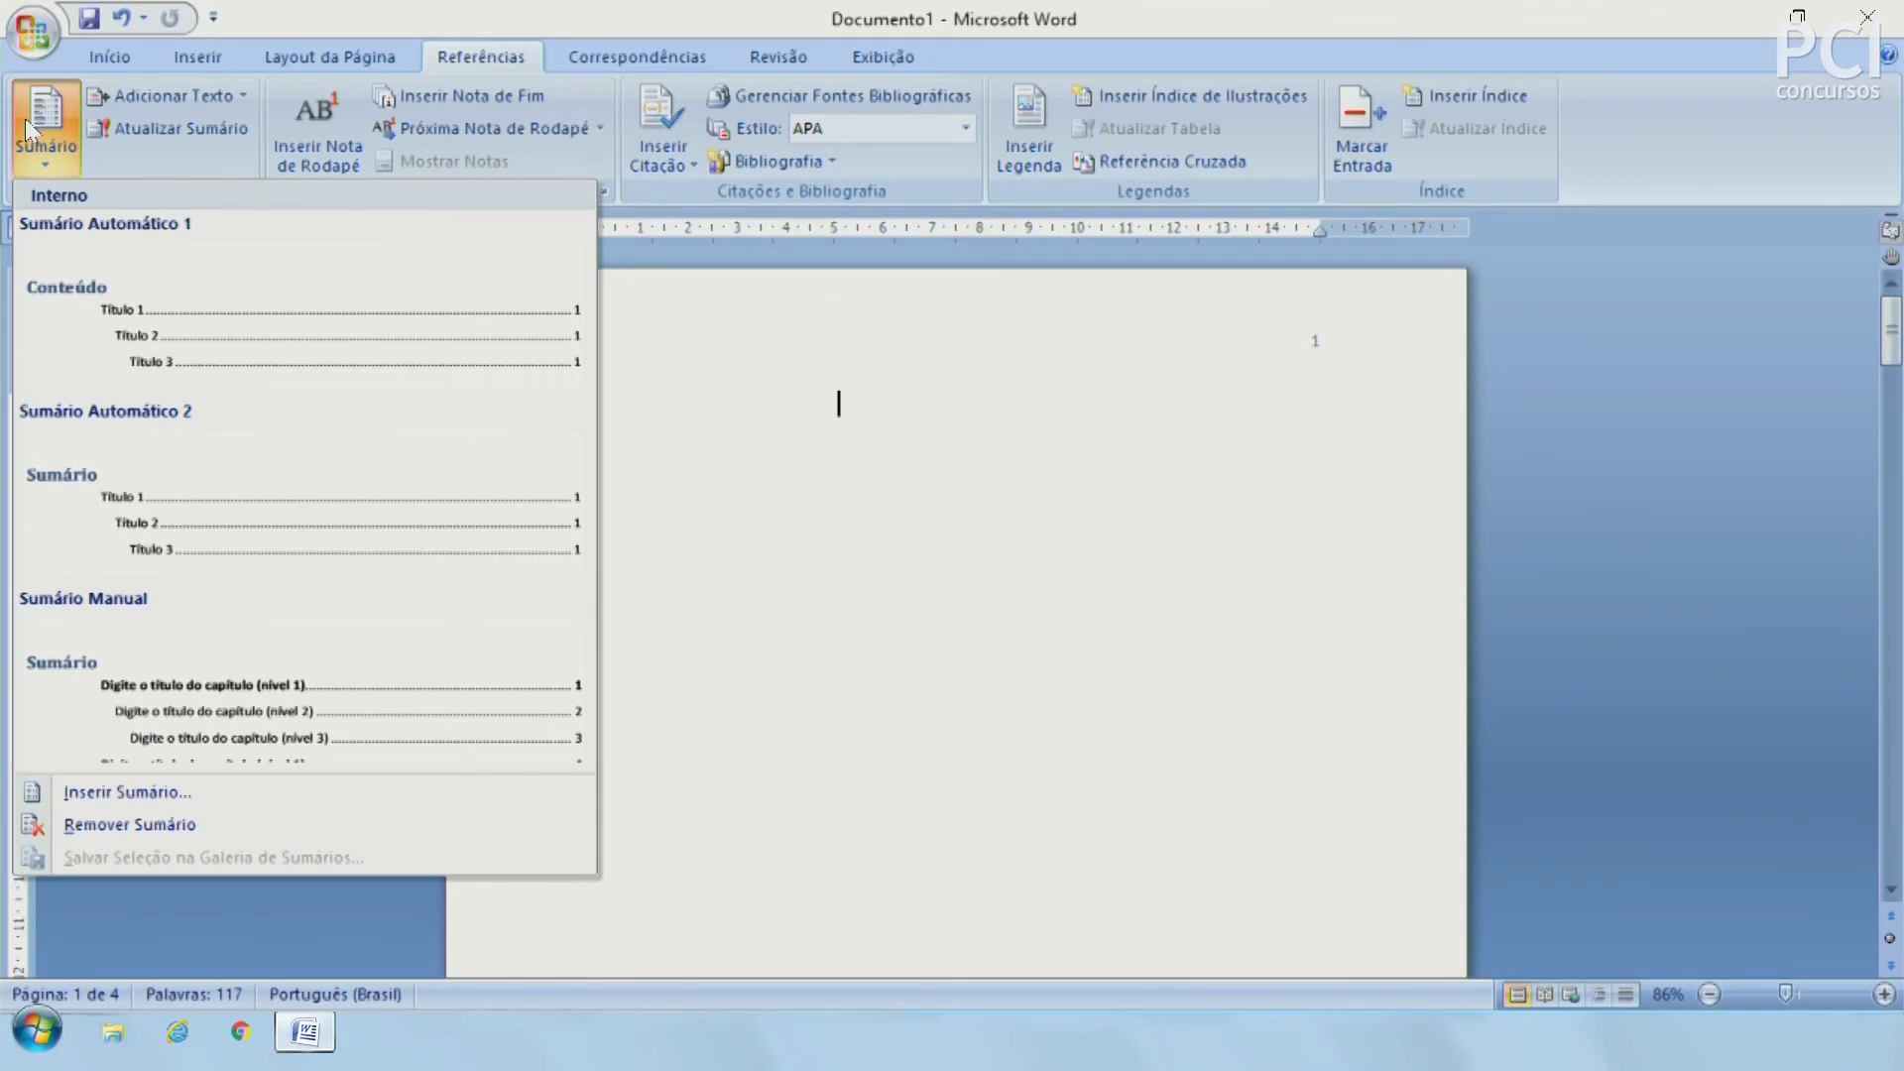
Step: Insert the Sumário Automático 1 contents, headed Conteúdo, listing Word 2007 and Excel 2007
left_click(185, 342)
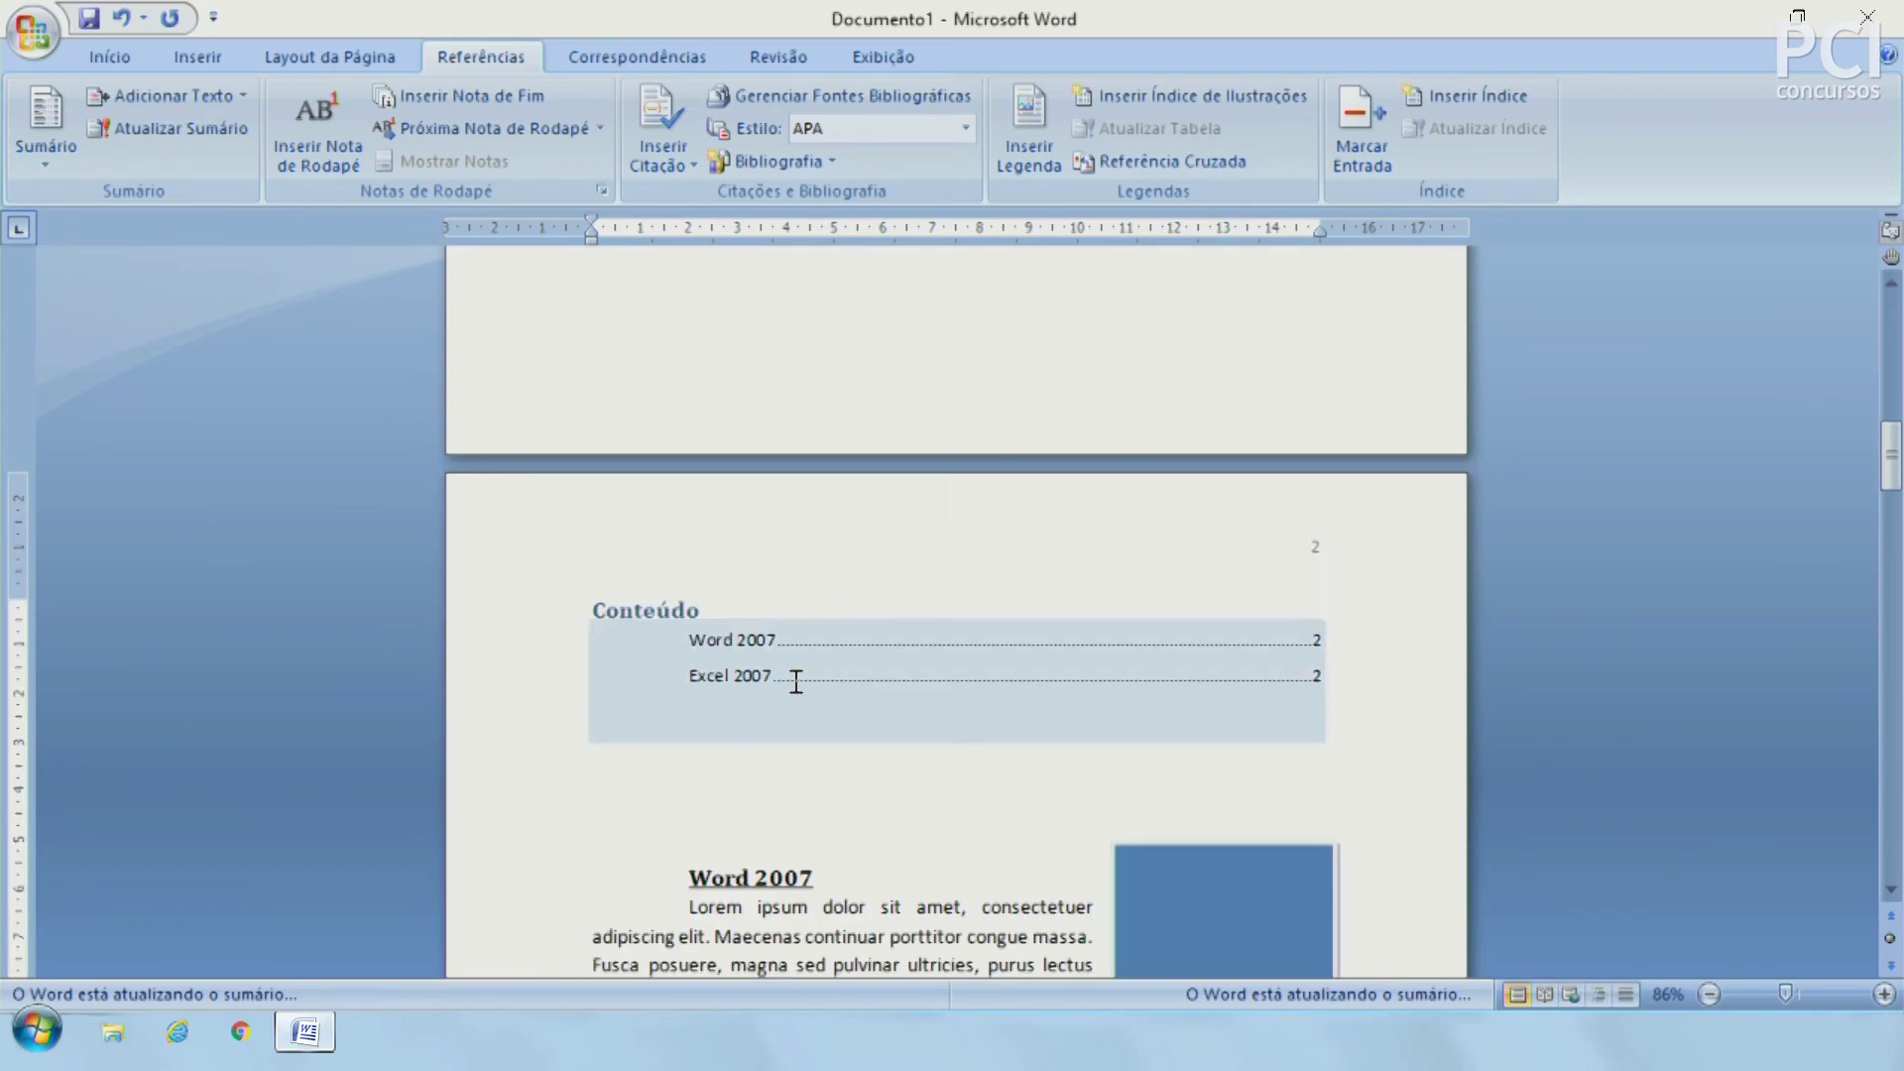
scroll(797, 682, "up", 4)
scroll(1049, 503, "up", 15)
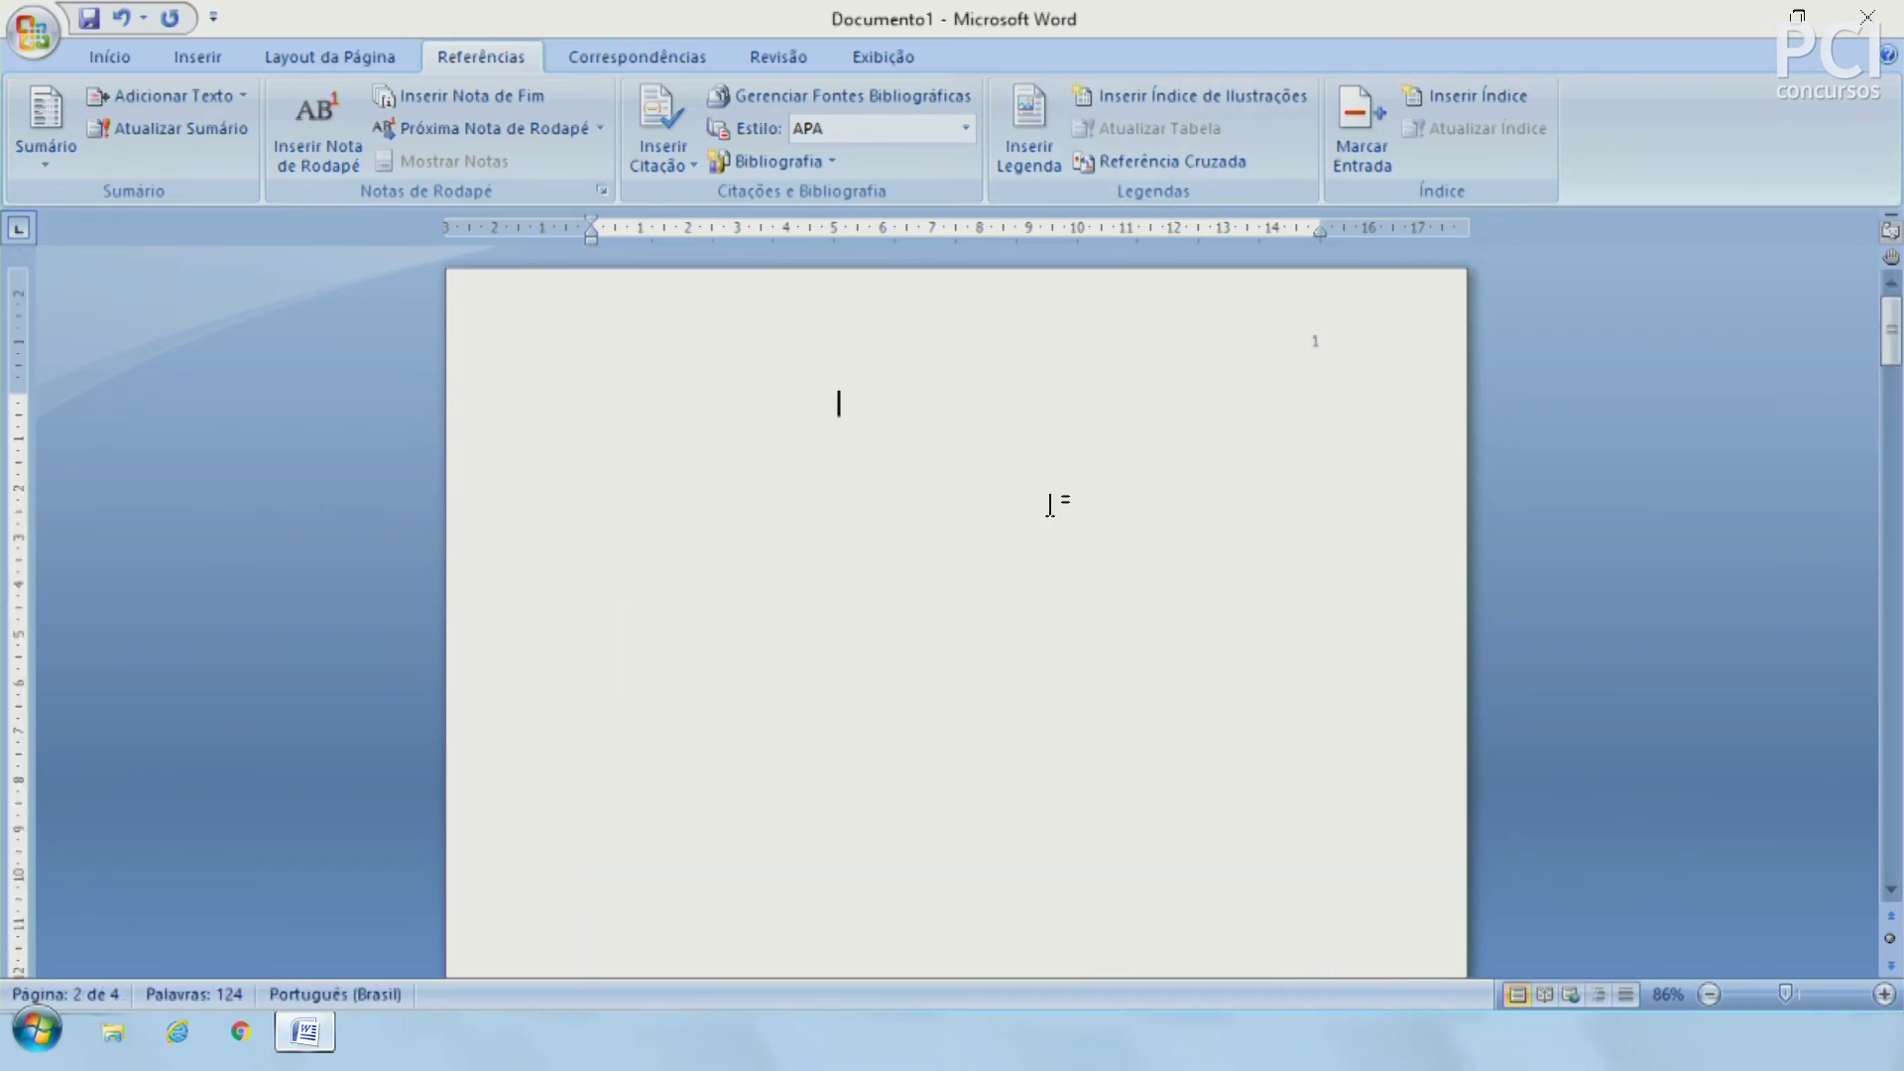
Step: Remove the empty first page and insert a page break before Word 2007
key("Down")
key("BackSpace")
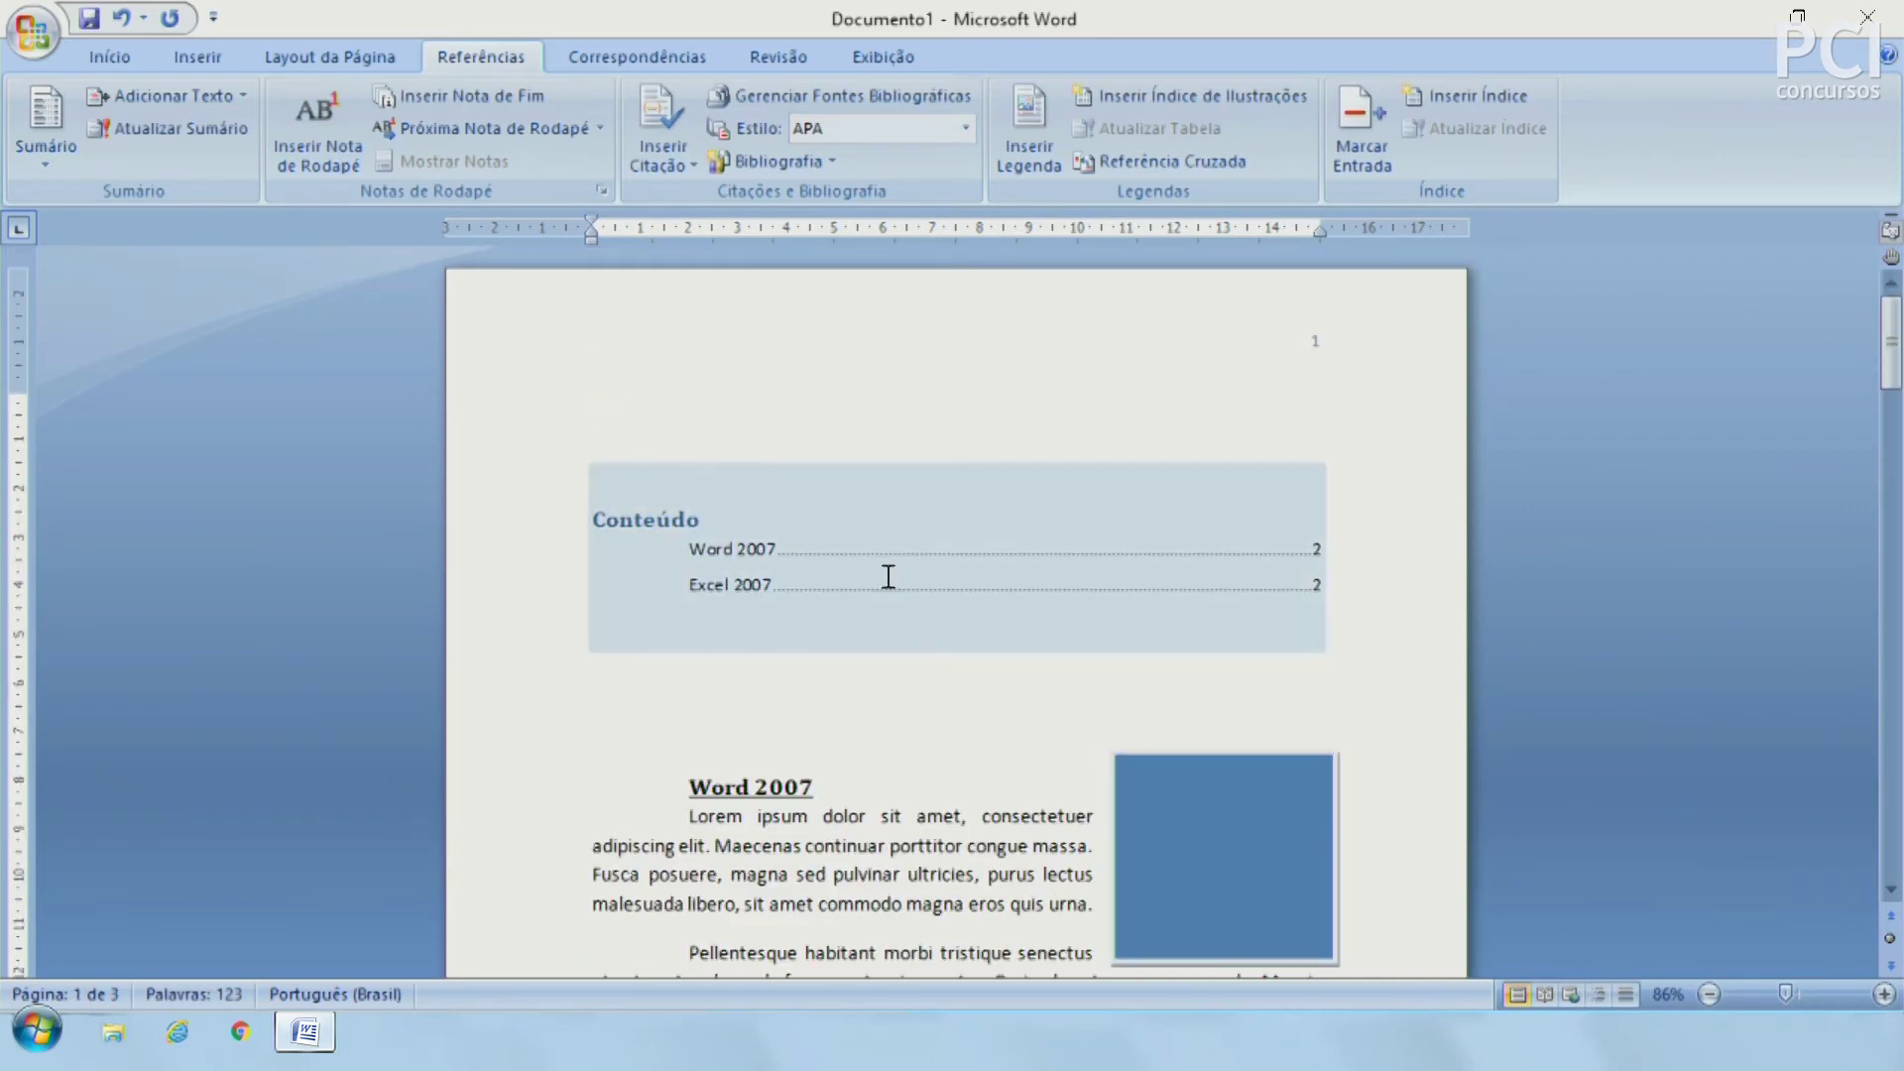
key("Down")
key("Down")
key("Down")
key("Down")
key("Down")
scroll(198, 59, "up", 1)
scroll(186, 66, "up", 1)
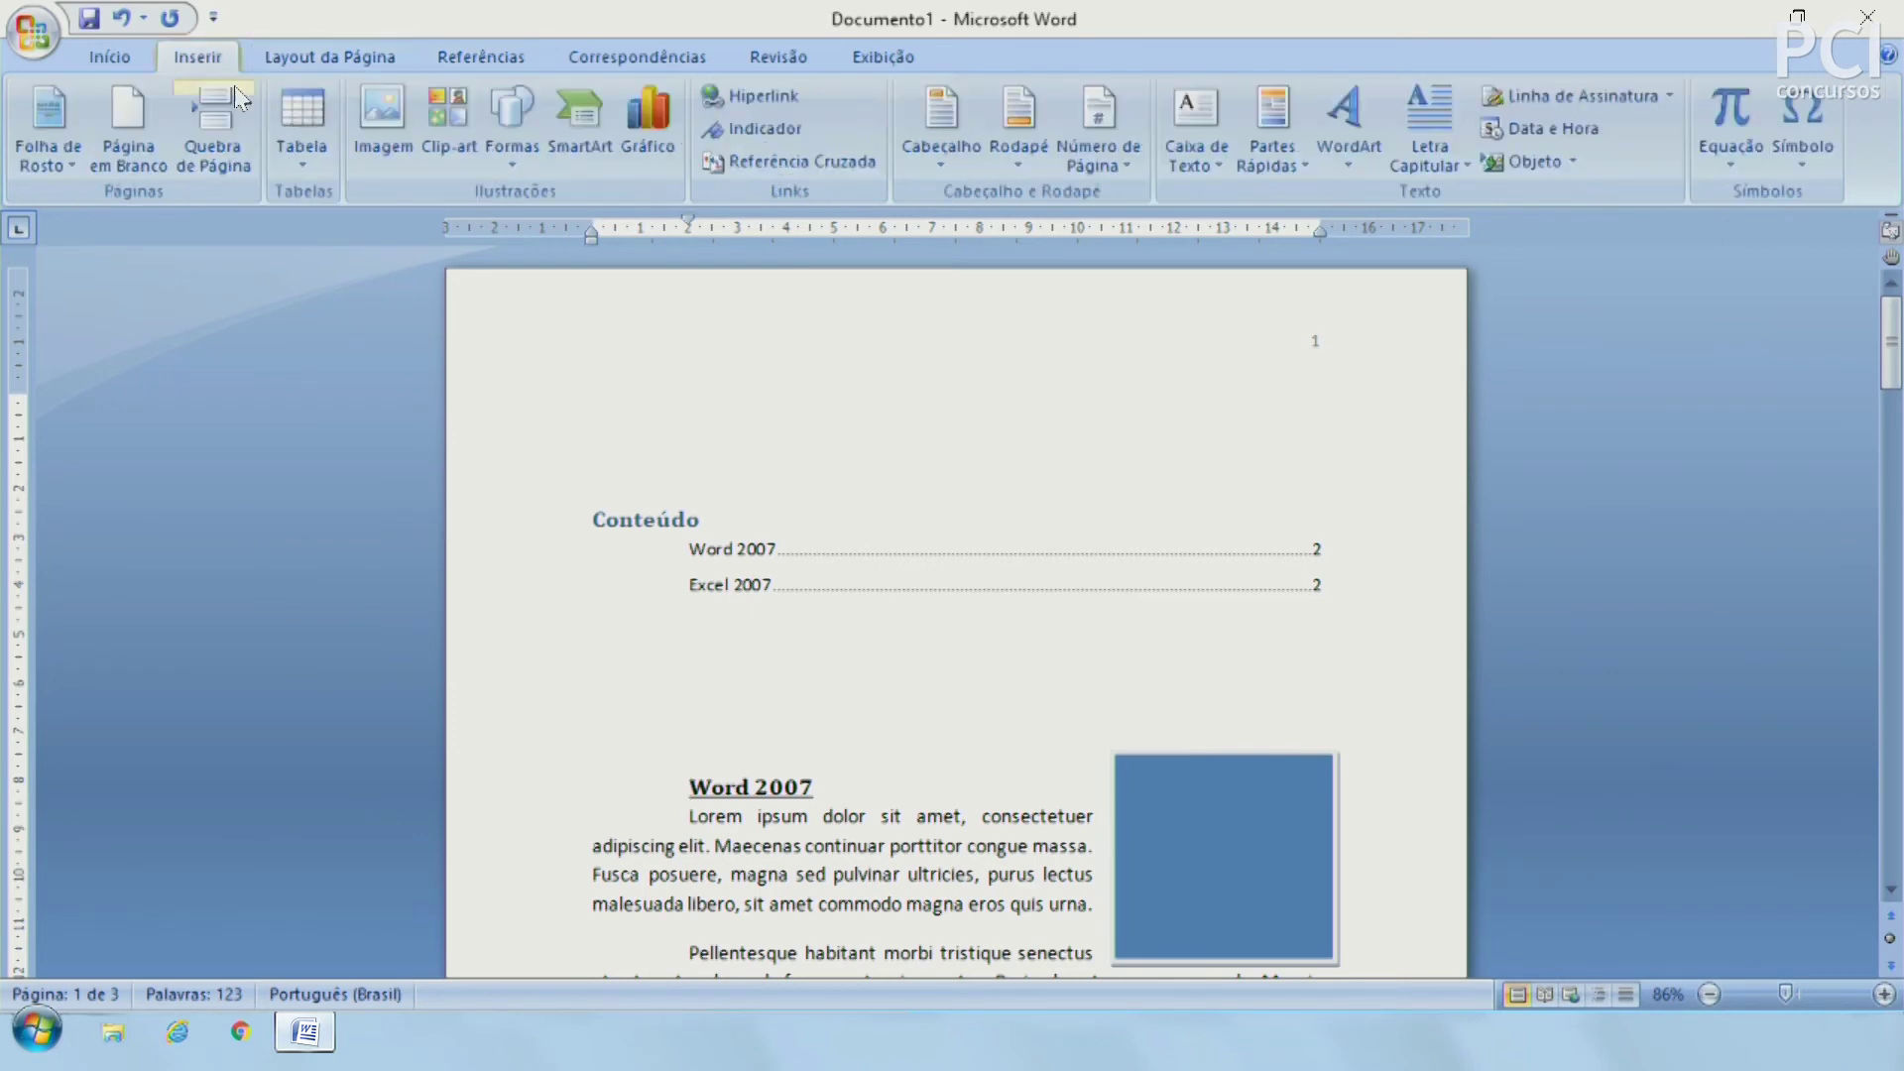
left_click(234, 133)
Step: Insert a page break before the Excel 2007 heading so it starts page 3
scroll(978, 595, "up", 5)
scroll(978, 595, "up", 5)
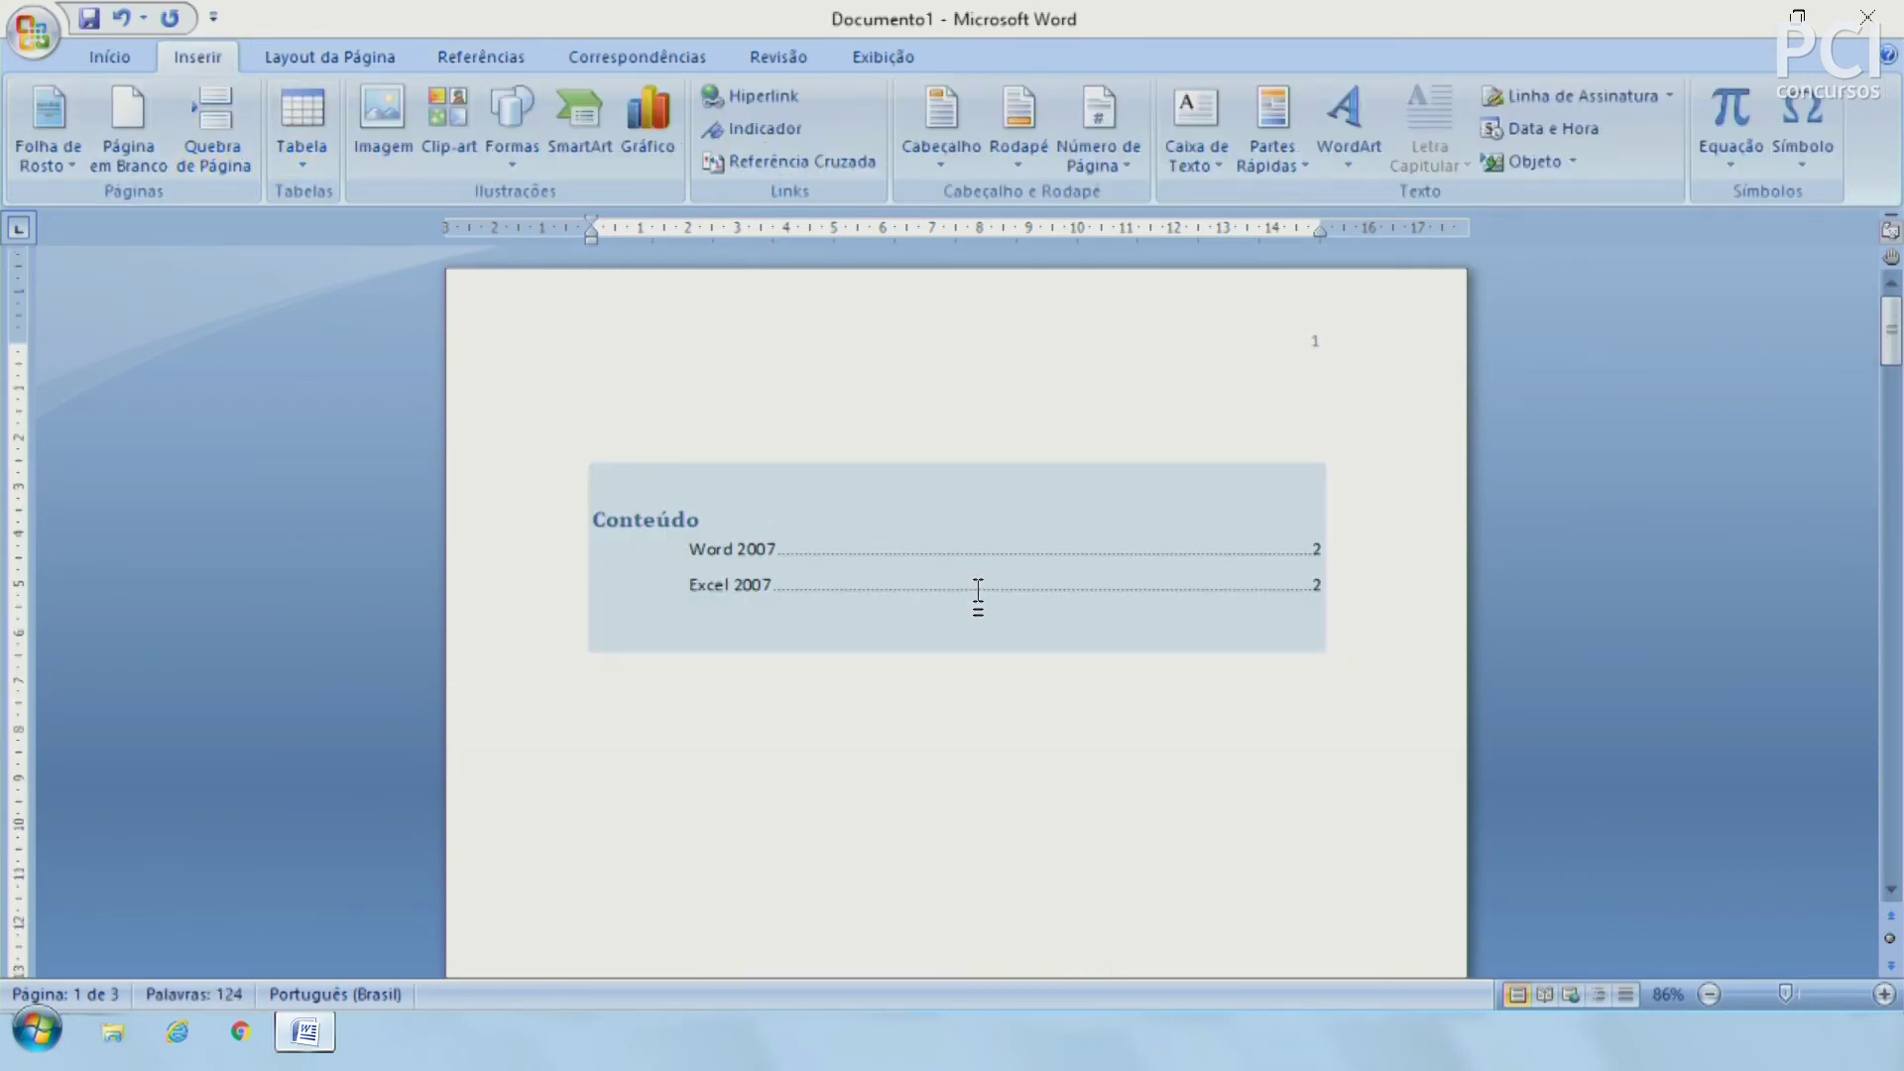
scroll(1130, 829, "down", 3)
scroll(1129, 831, "down", 12)
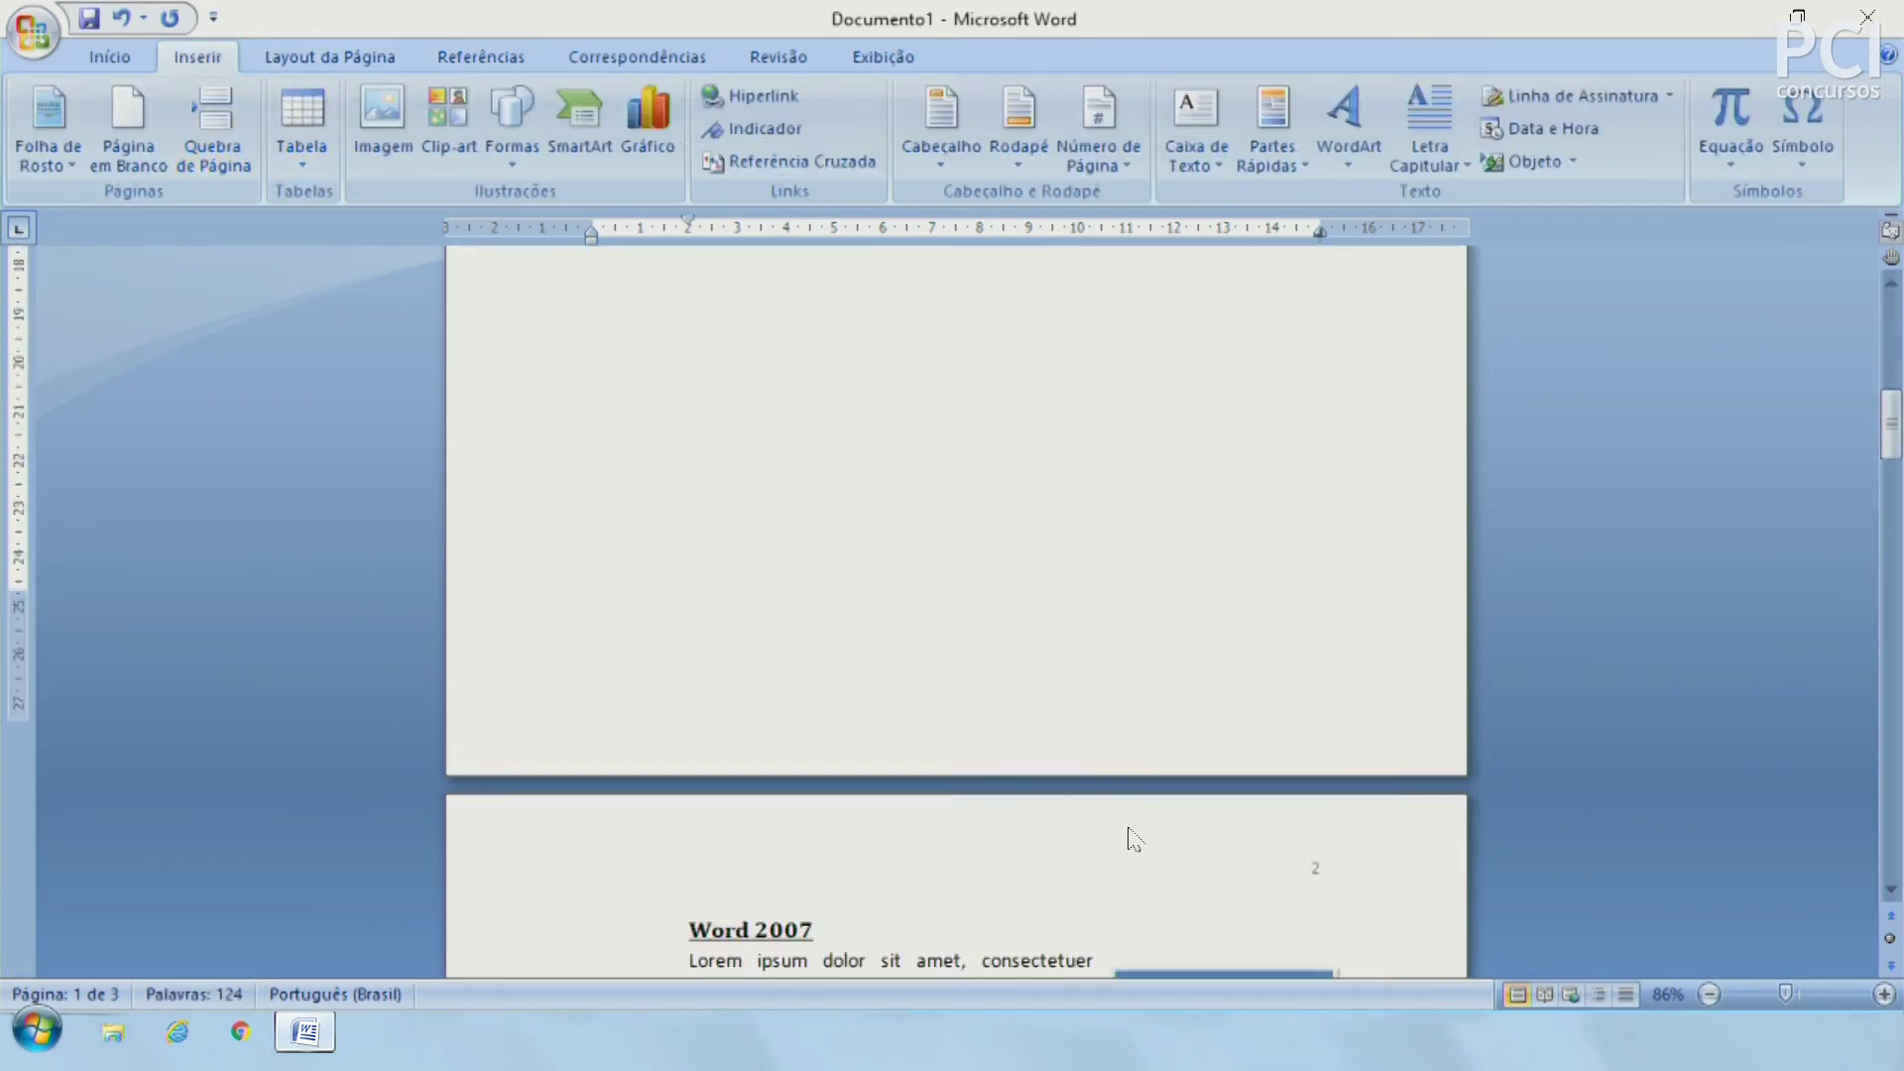
scroll(992, 783, "down", 8)
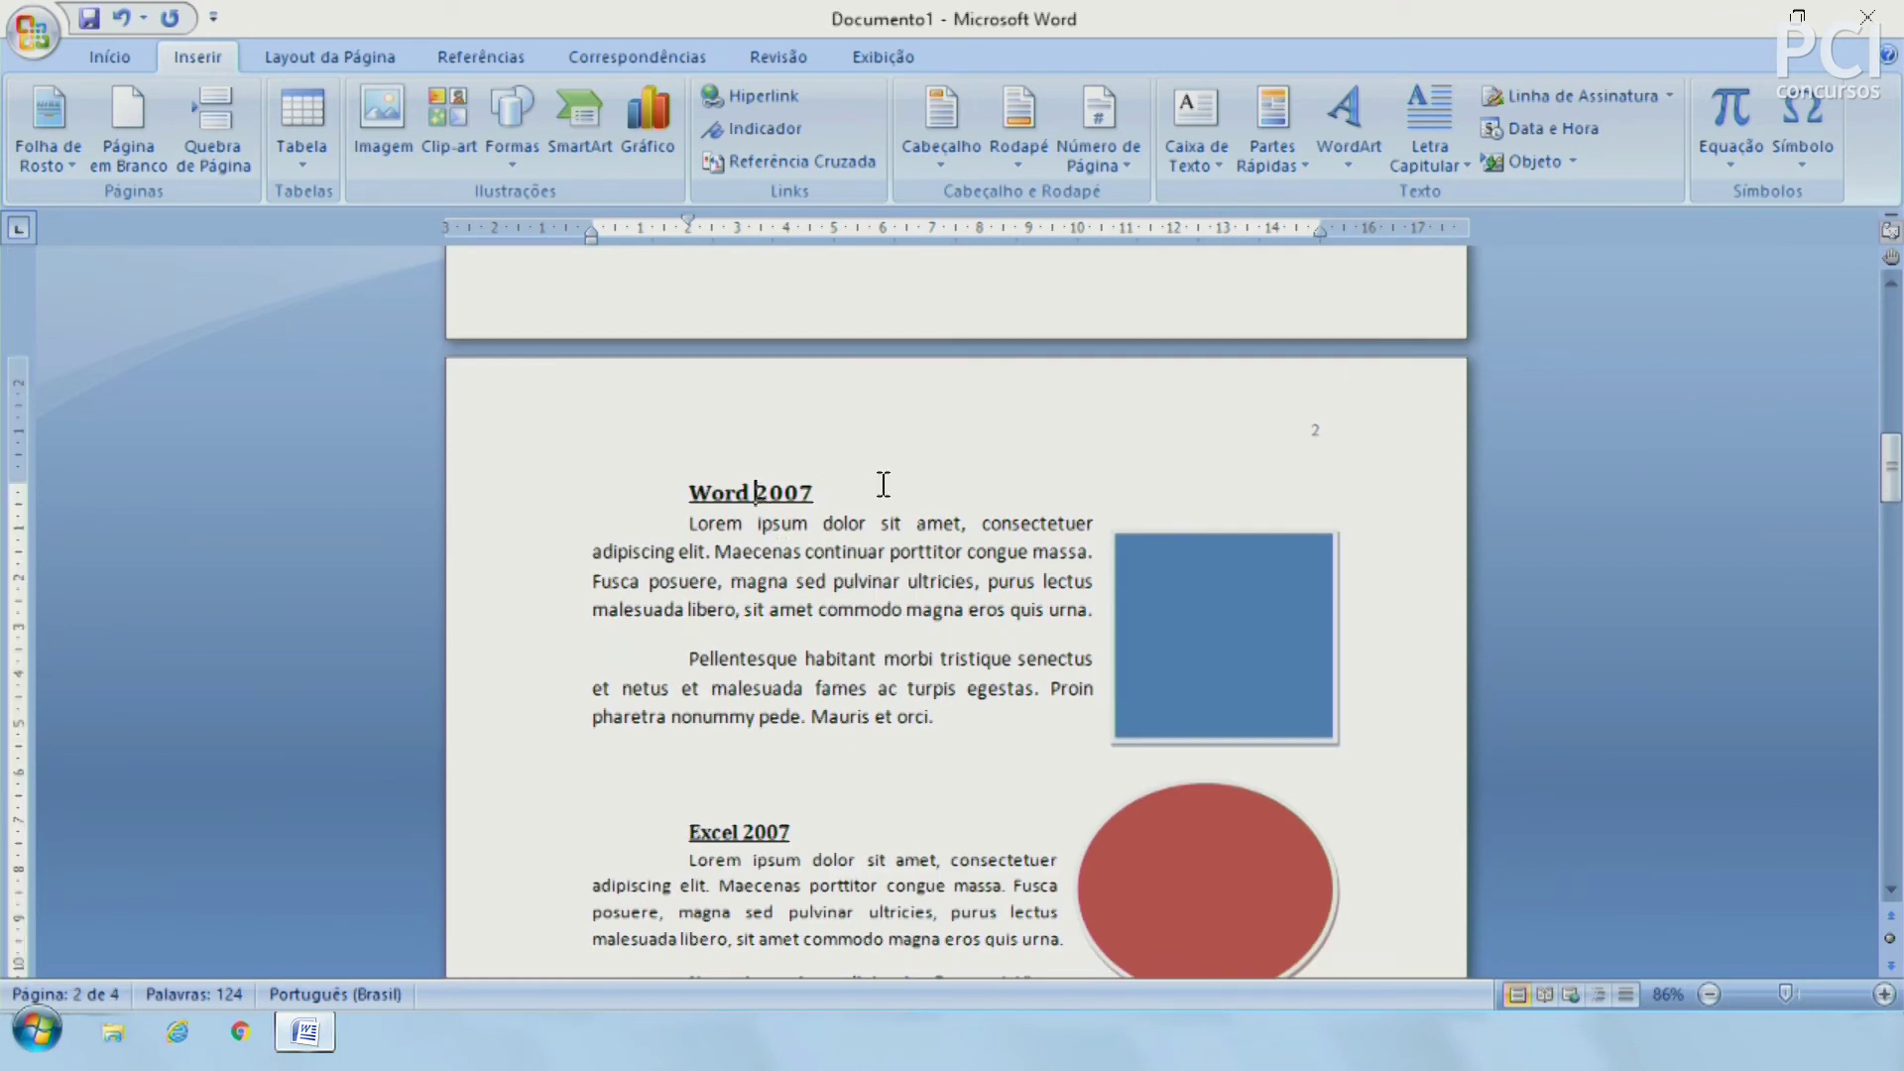
left_click(690, 783)
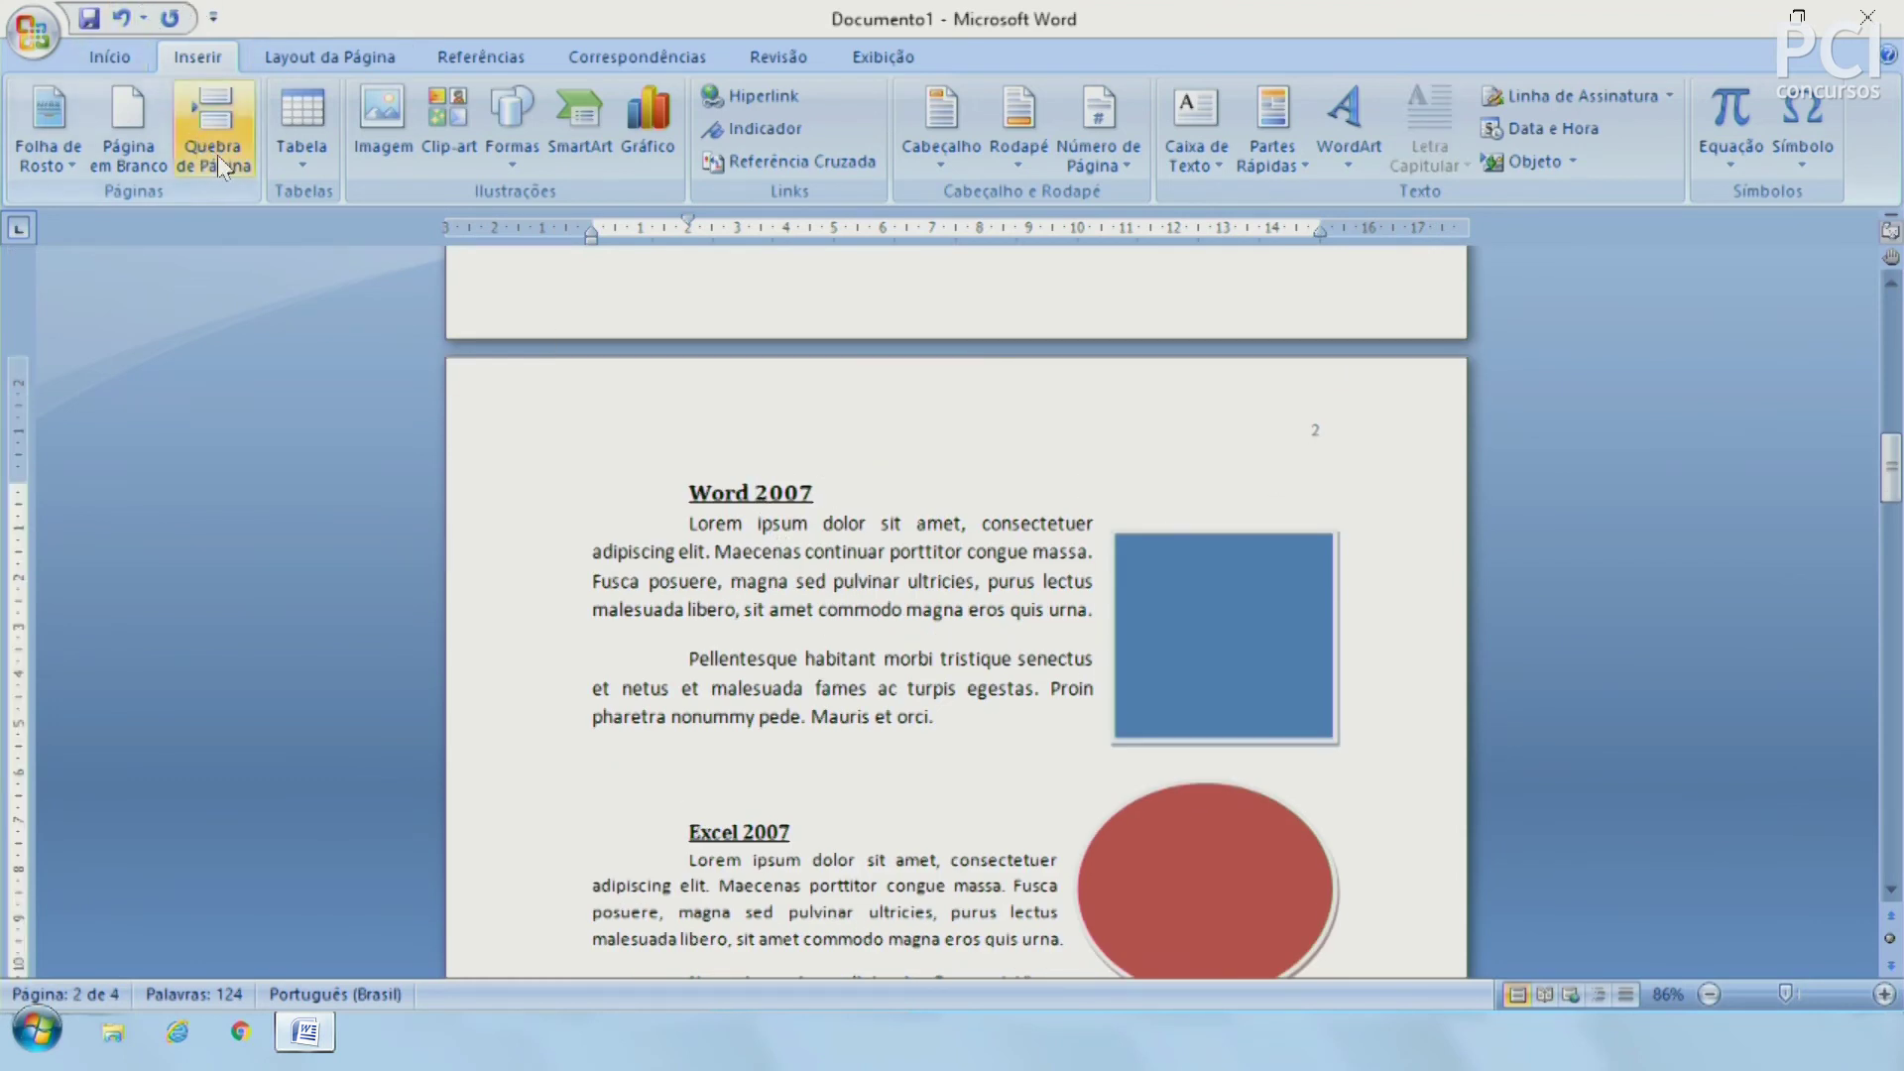
left_click(217, 154)
scroll(1098, 623, "down", 4)
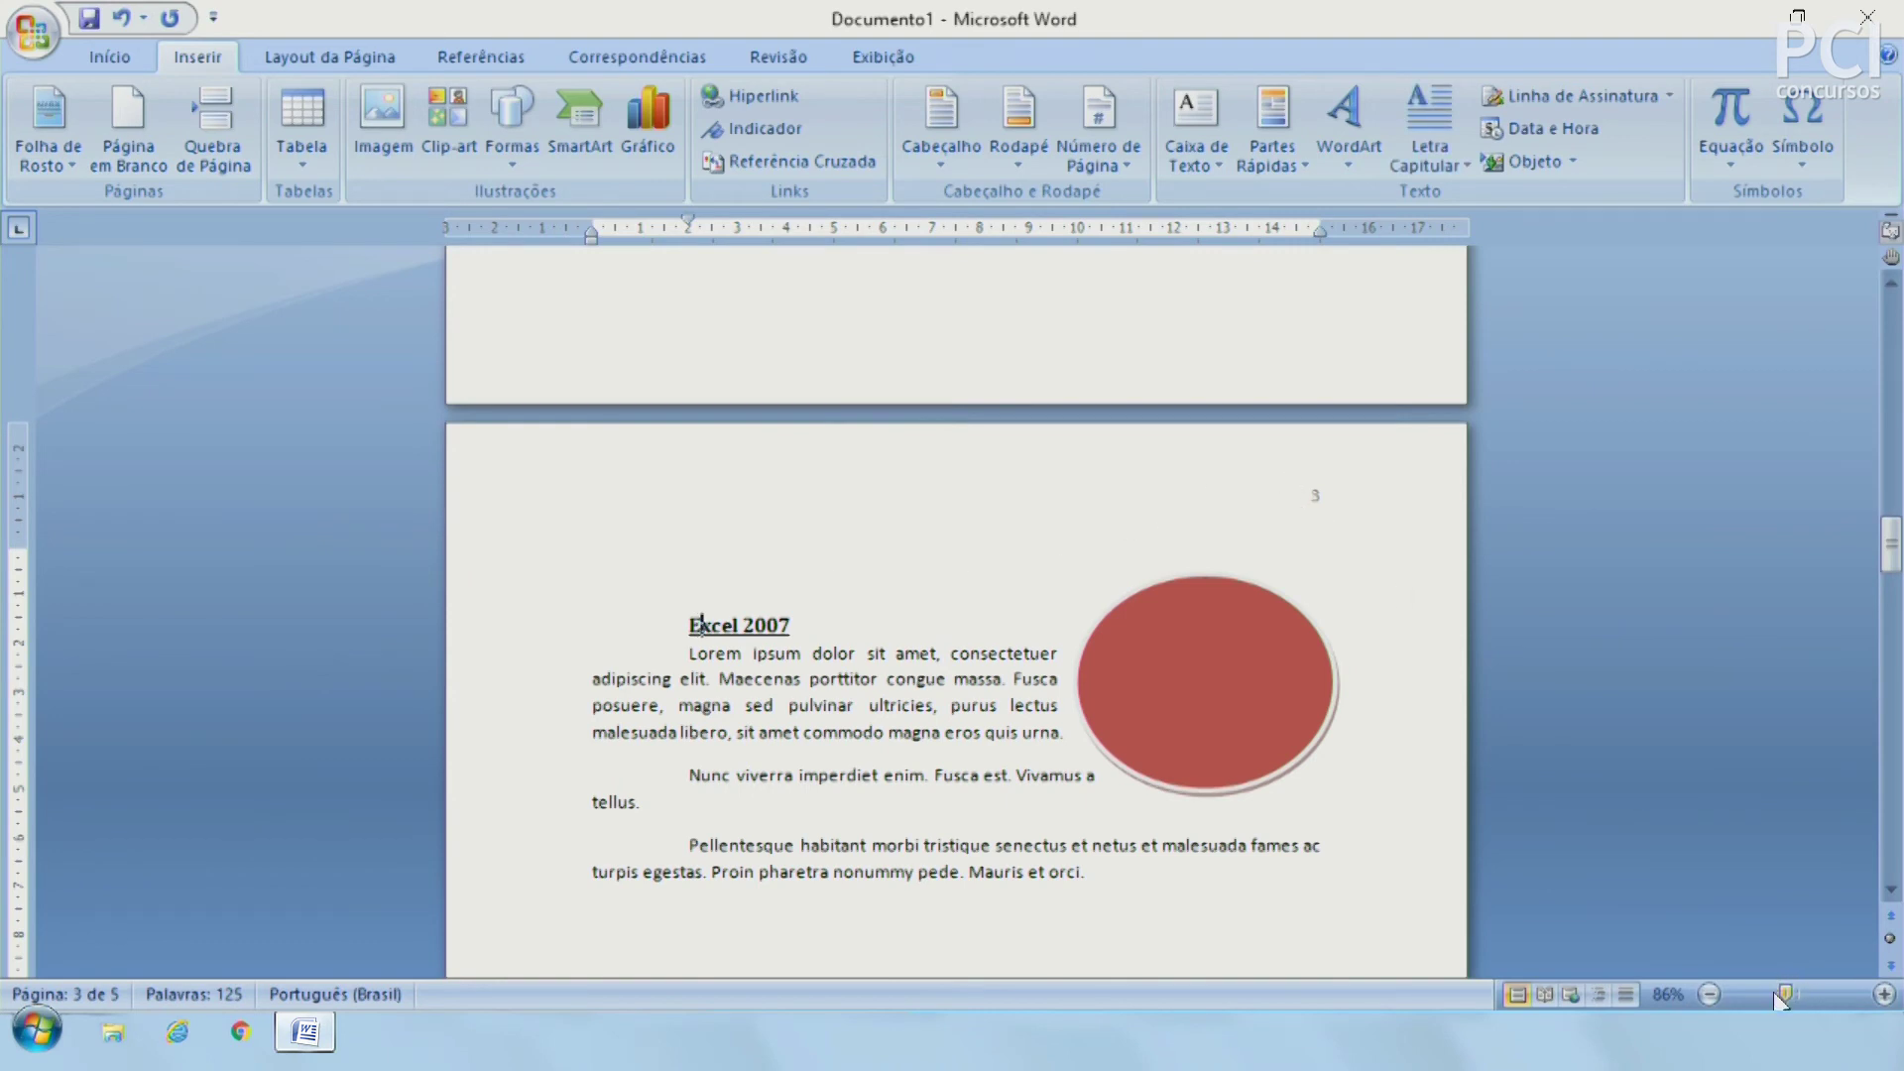
scroll(966, 667, "up", 12)
scroll(966, 667, "up", 12)
scroll(966, 667, "up", 12)
scroll(974, 647, "up", 12)
left_click(722, 558)
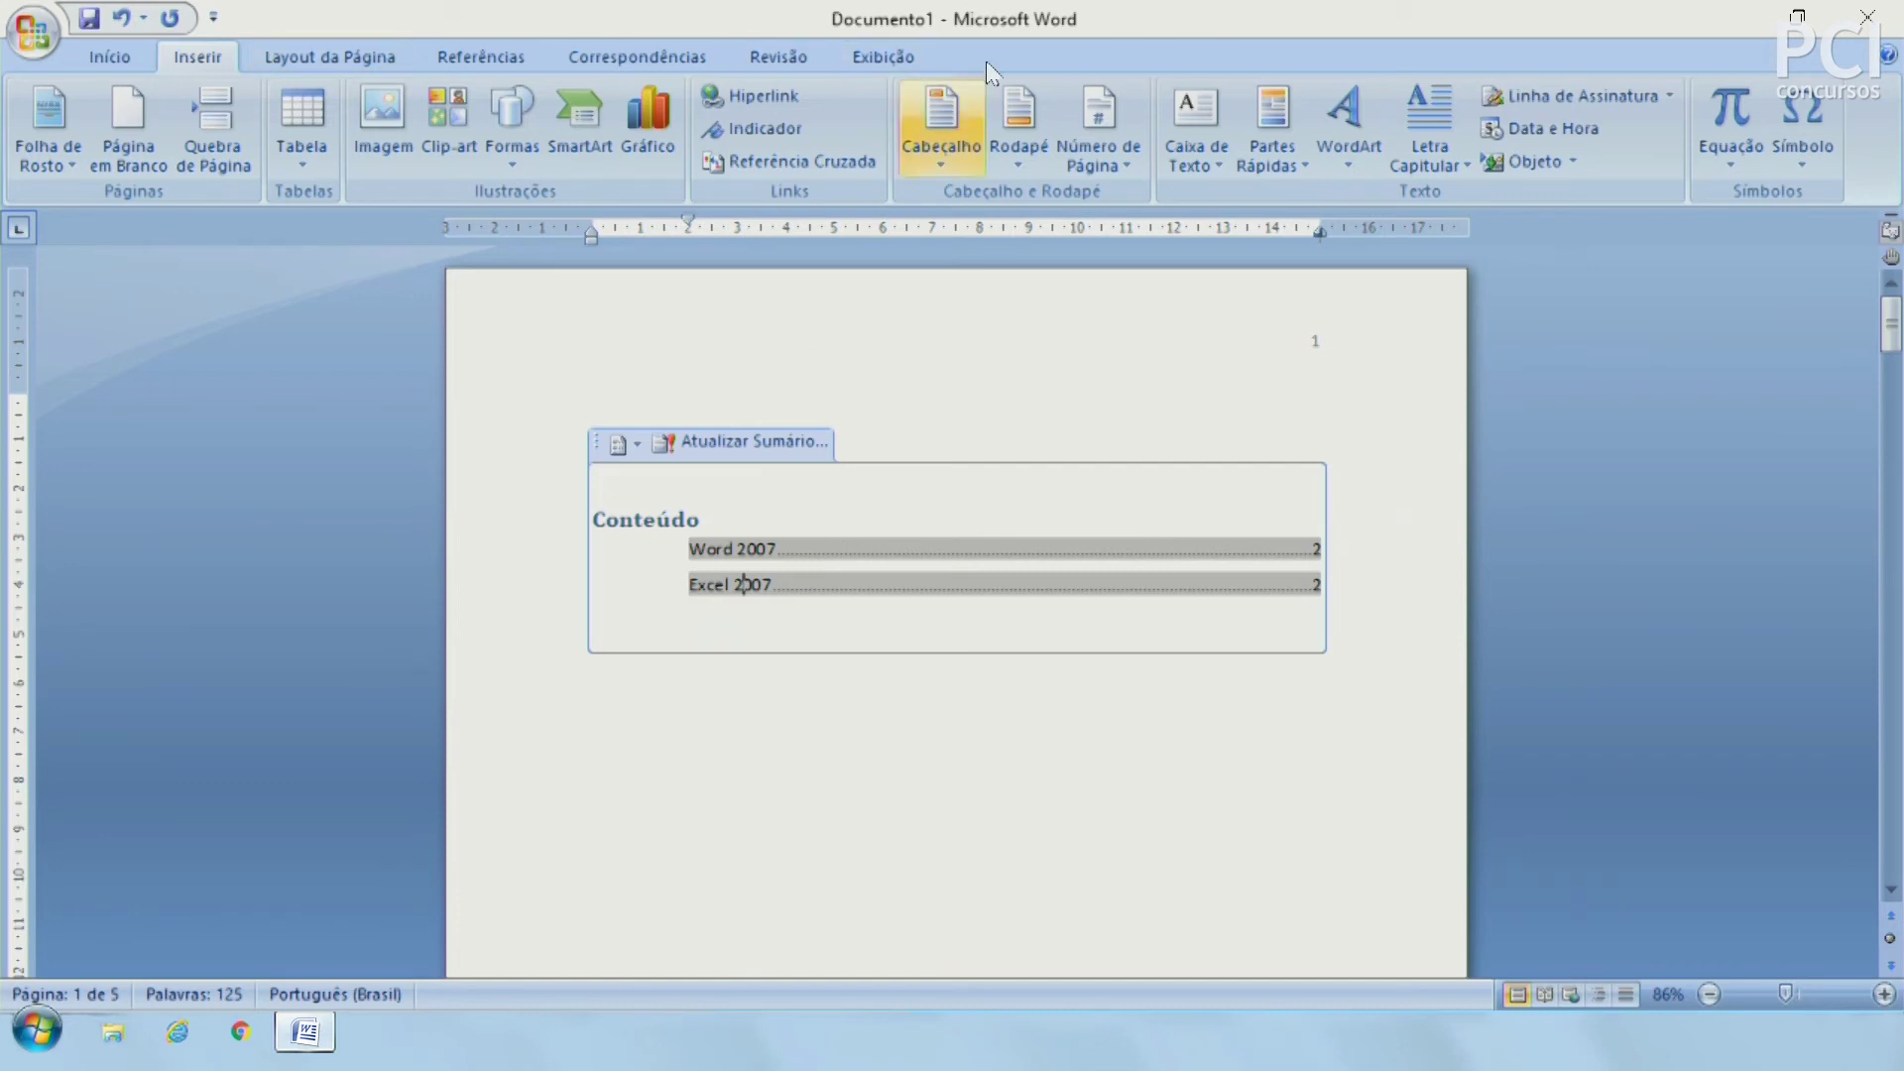
Step: Select the word Excel in the Conteúdo entry and bring up the styles tools
left_click(743, 528)
left_click(726, 585)
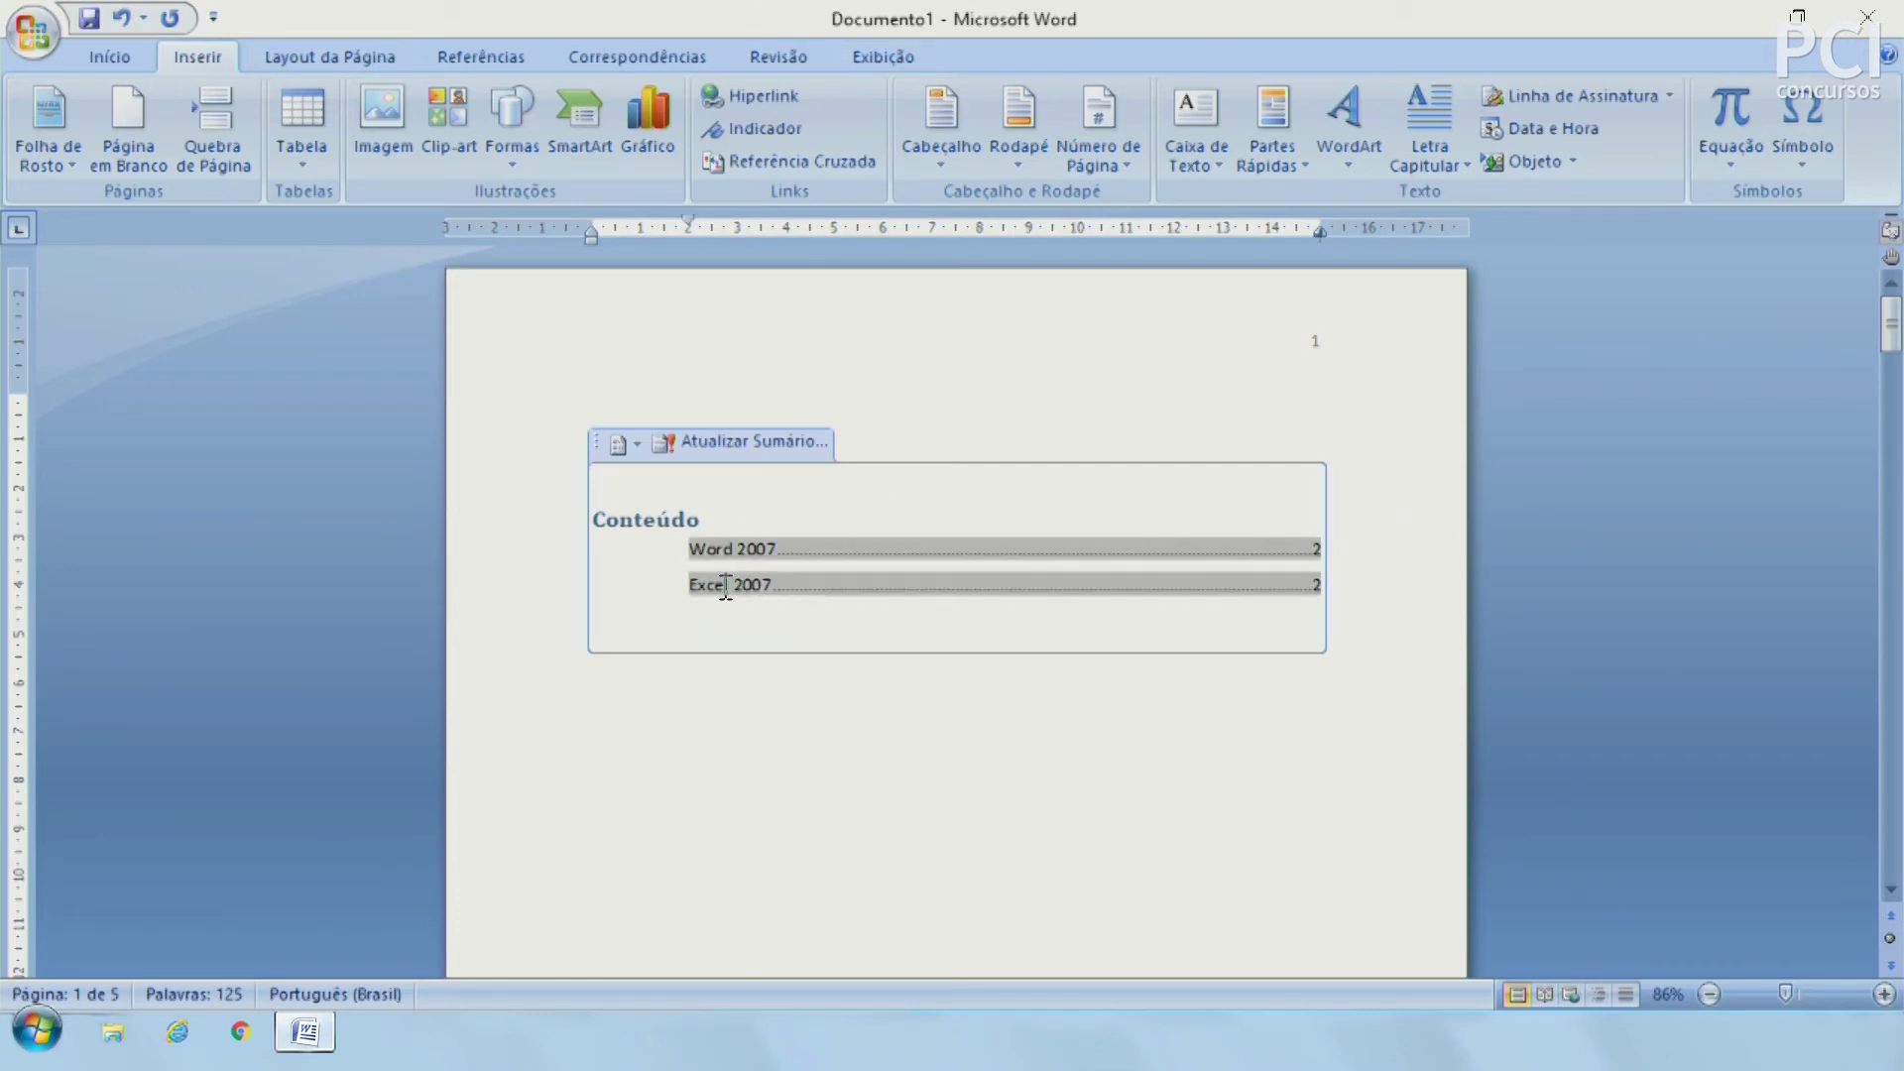
double_click(729, 580)
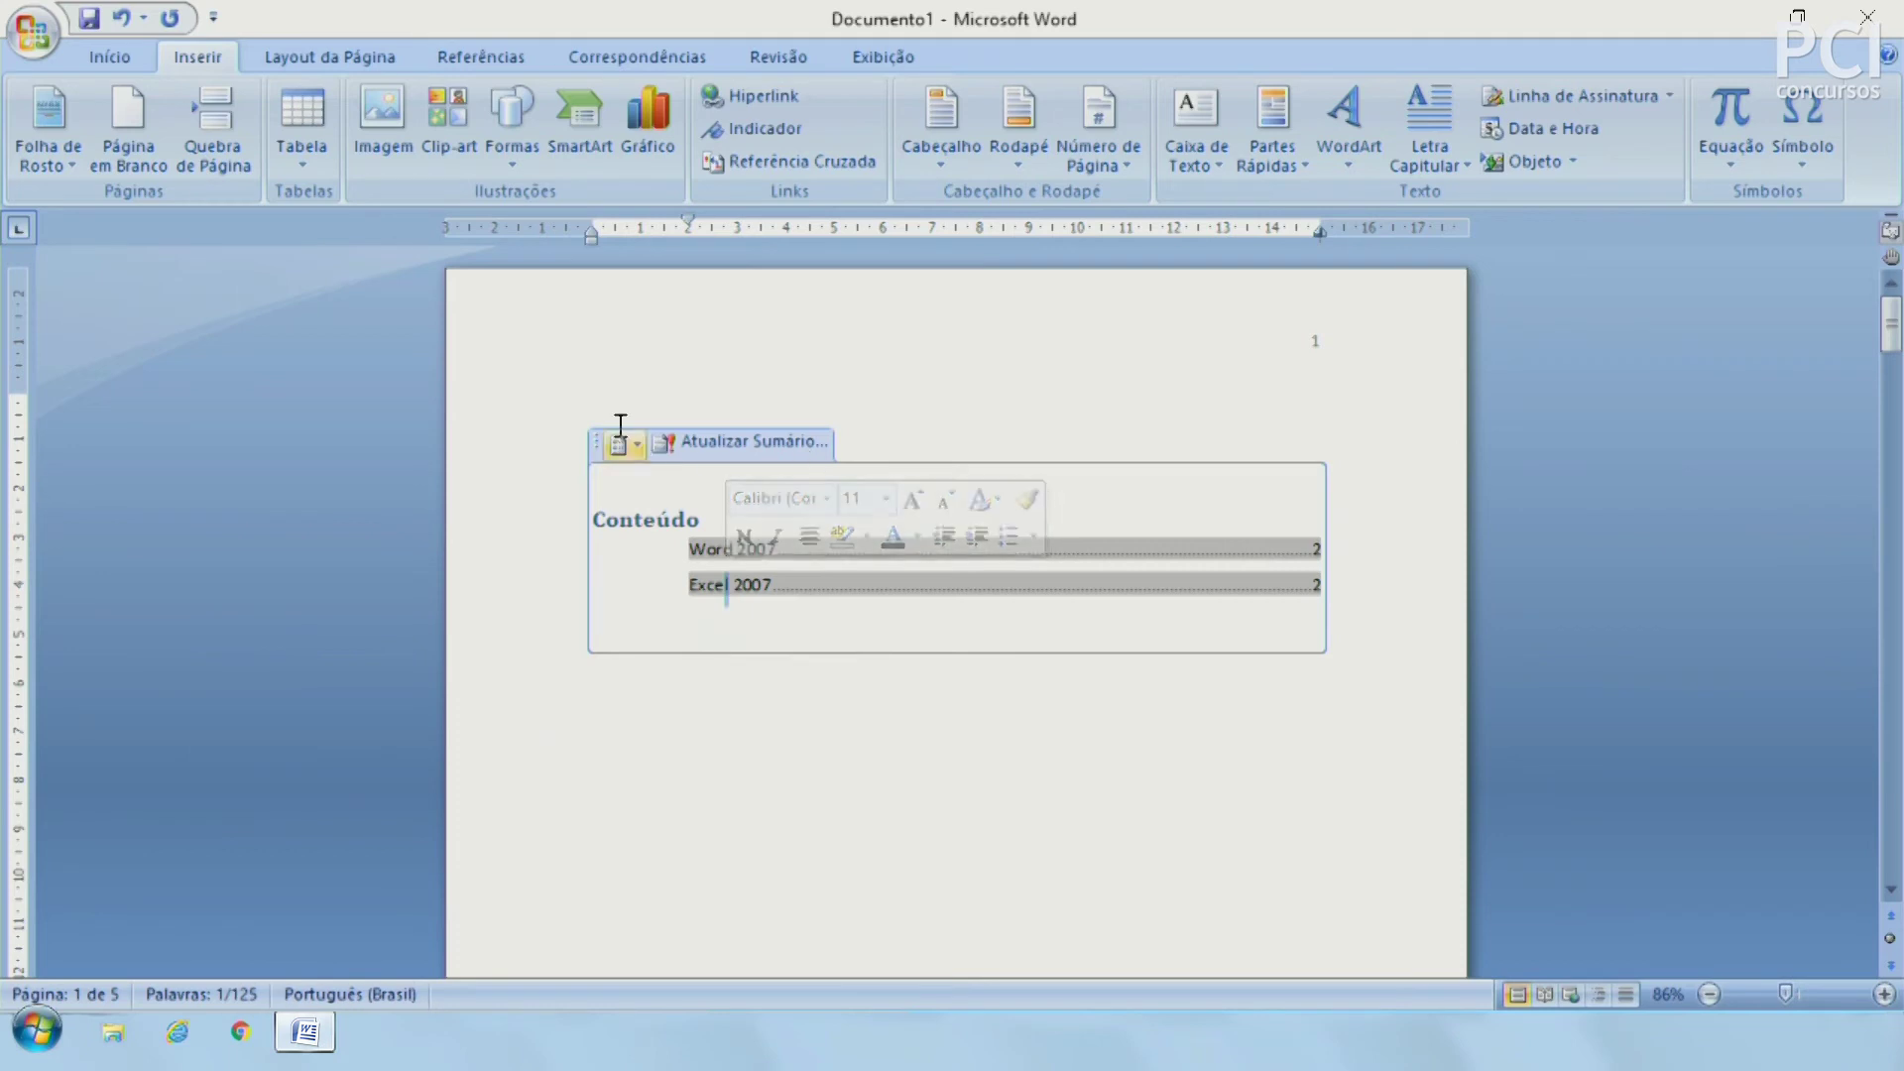
left_click(109, 57)
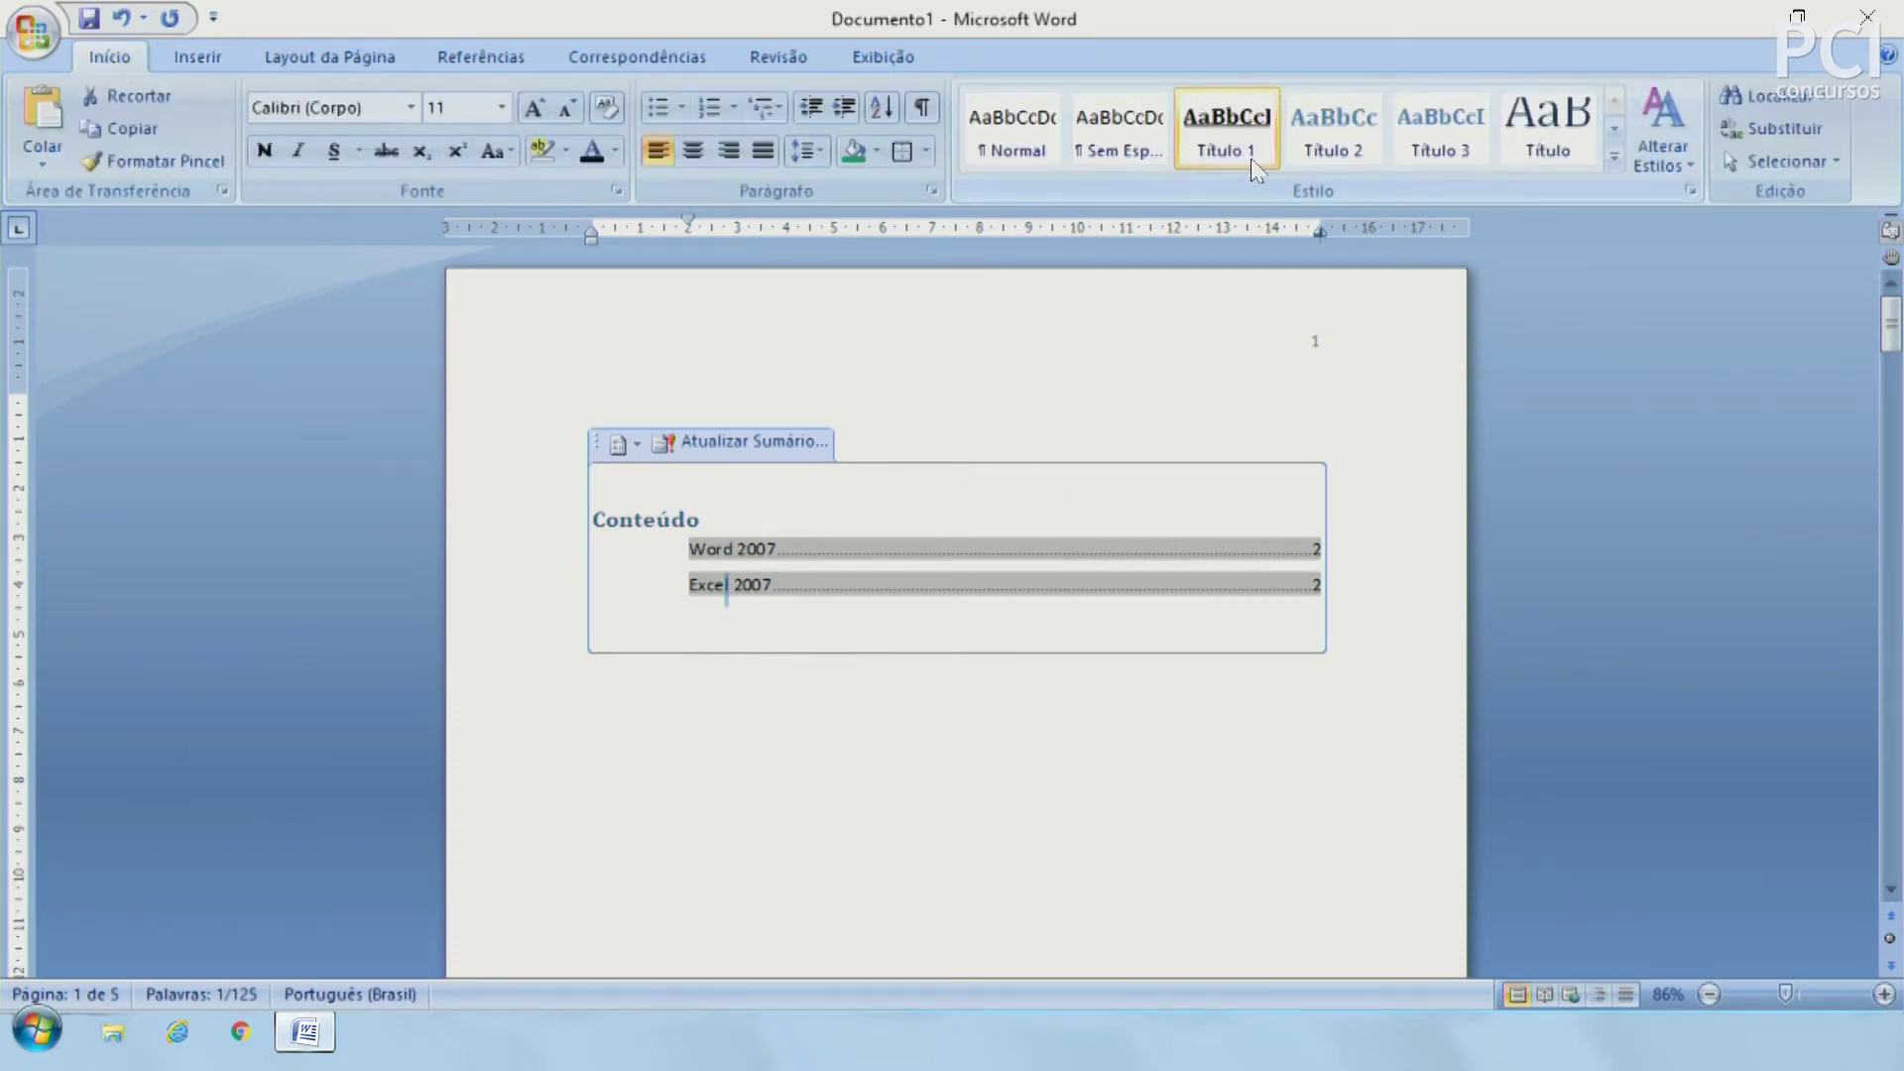
key("Down")
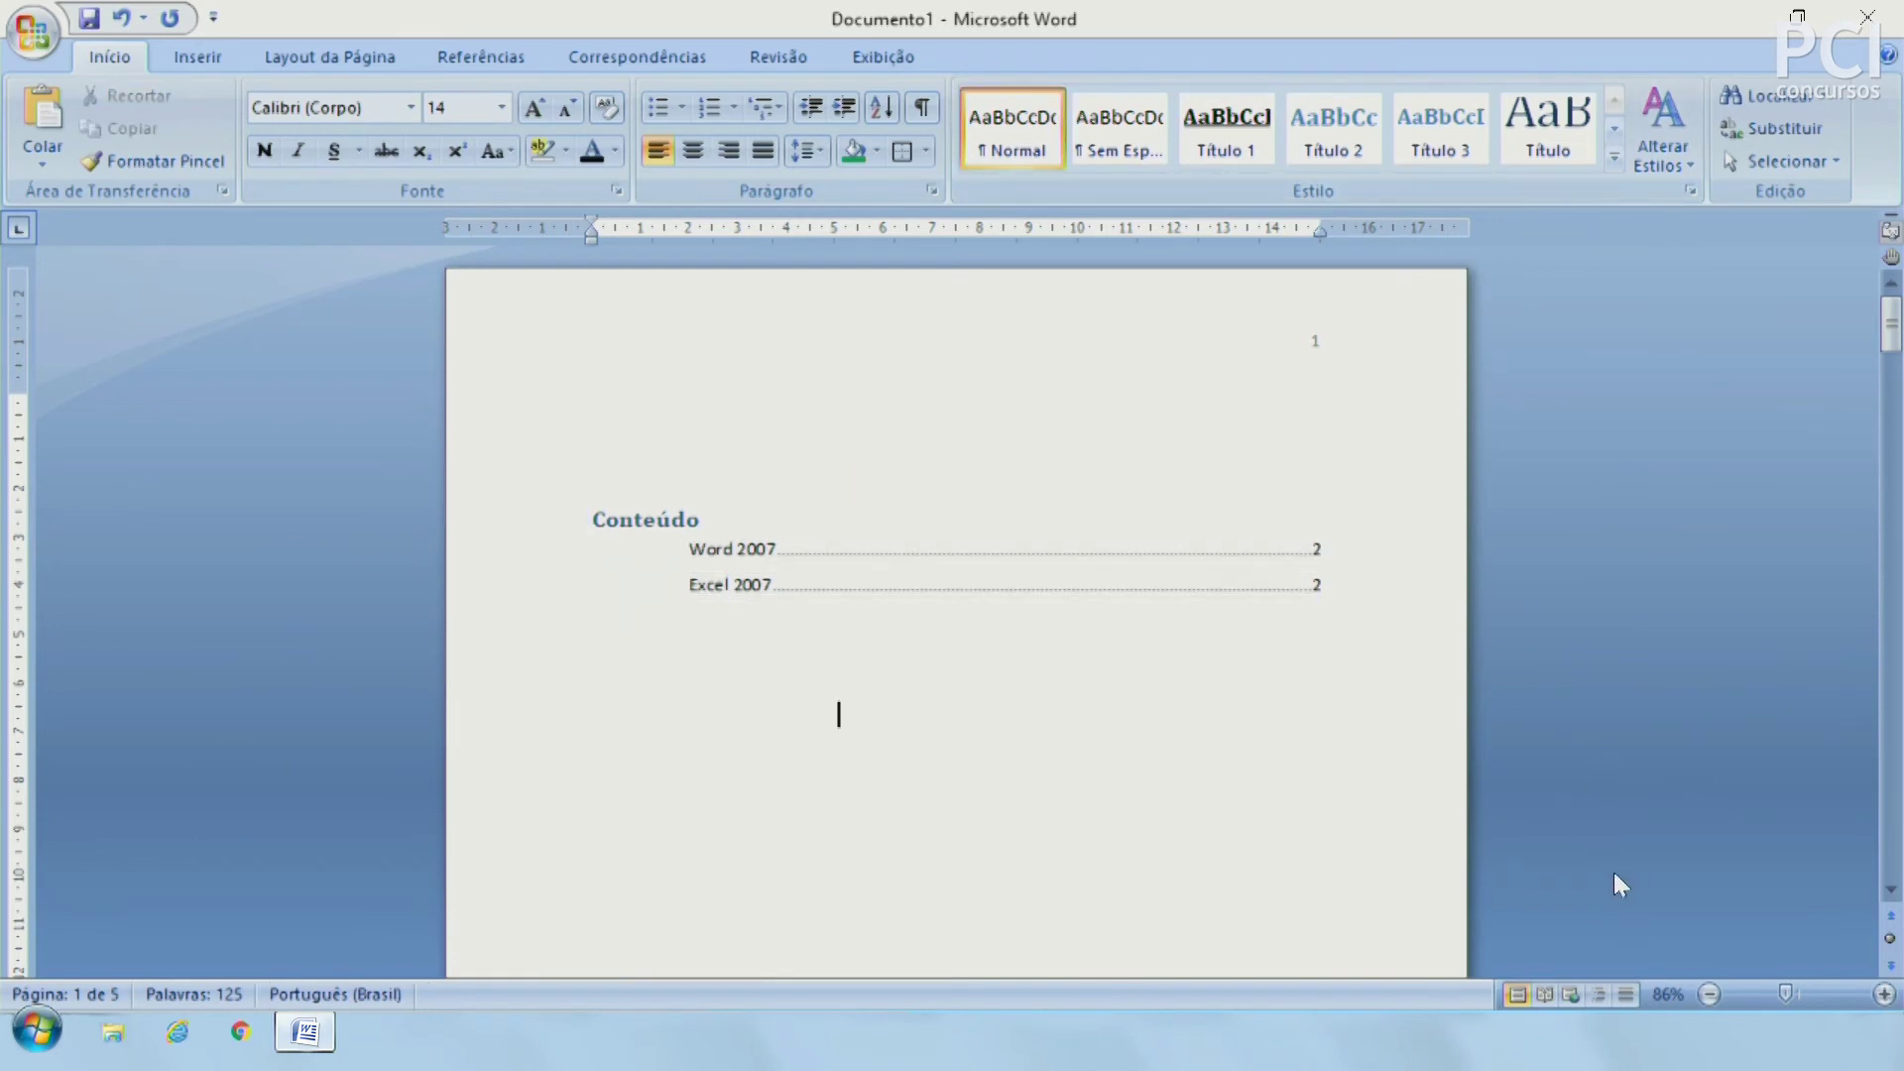
Step: Check the Word 2007 and Excel 2007 headings and page-break so Excel 2007 starts page 3
scroll(992, 749, "down", 8)
scroll(893, 747, "down", 10)
scroll(831, 746, "down", 3)
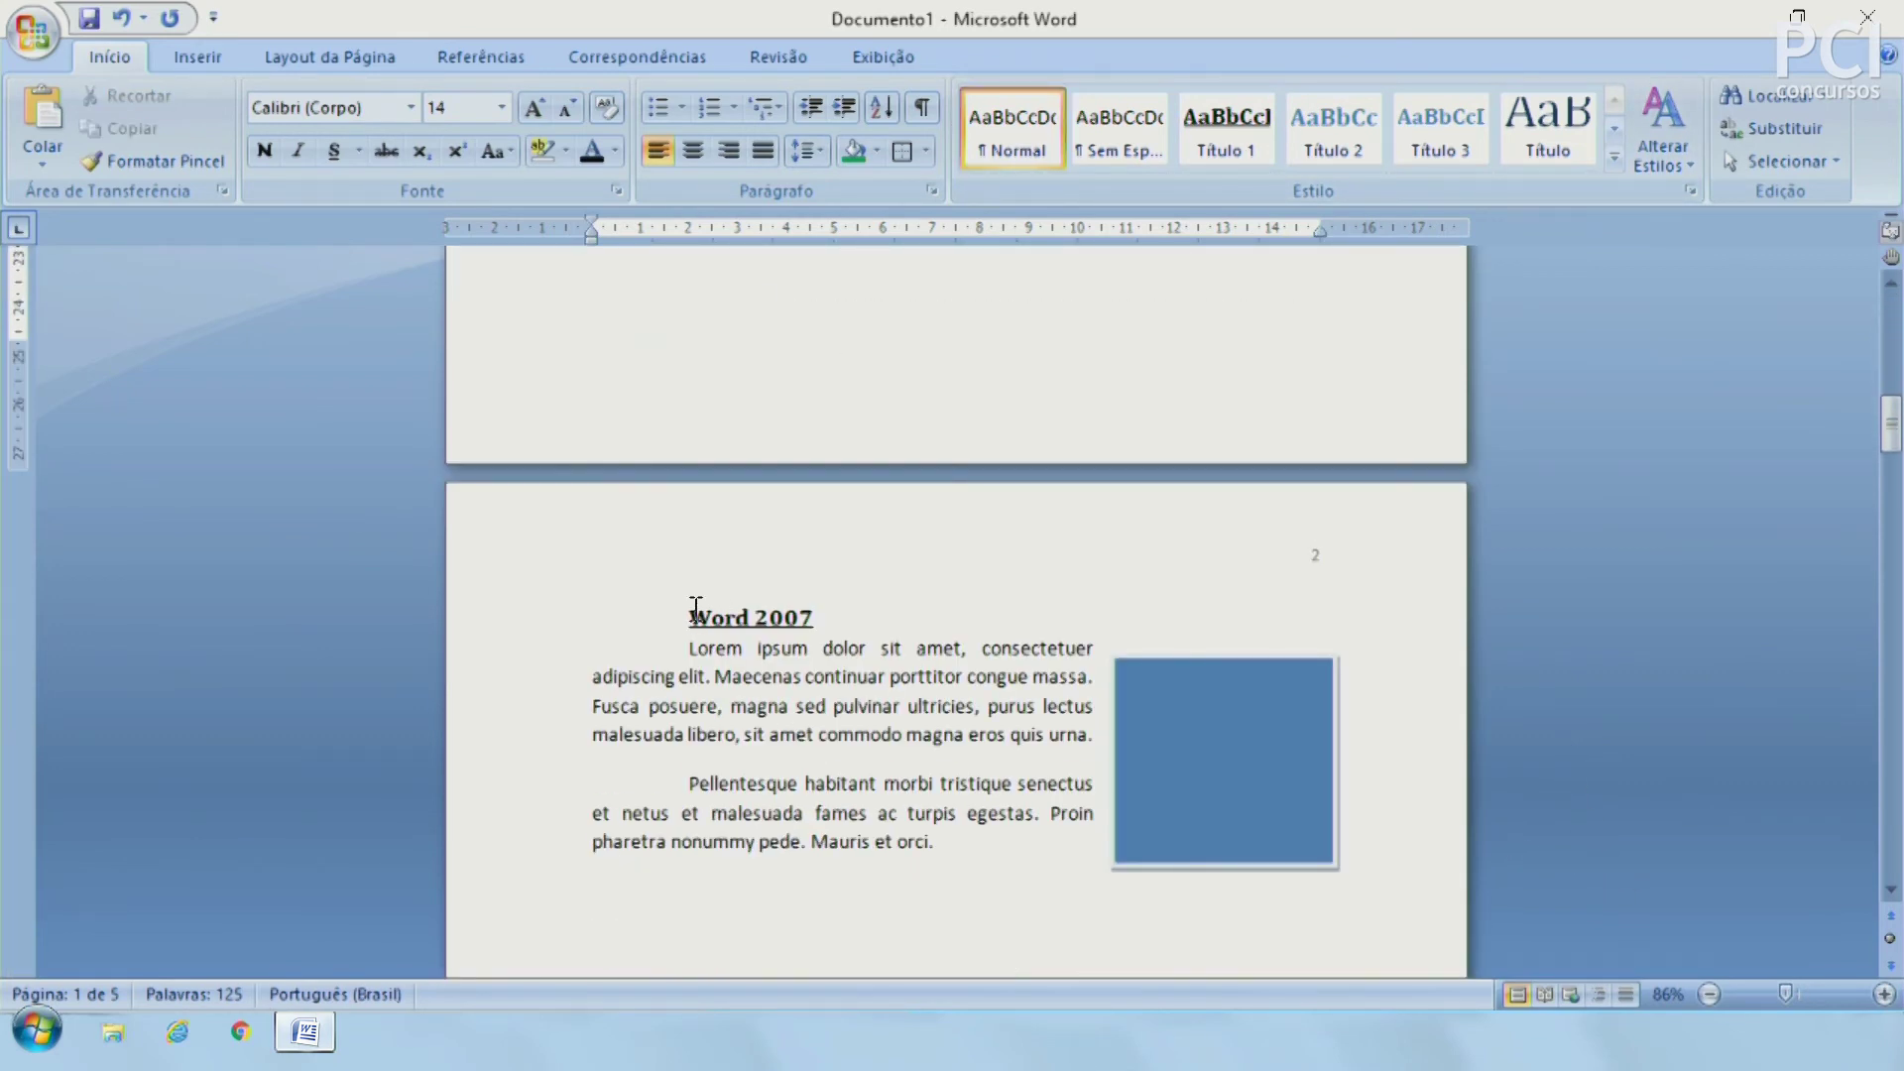
left_click_drag(691, 608, 823, 603)
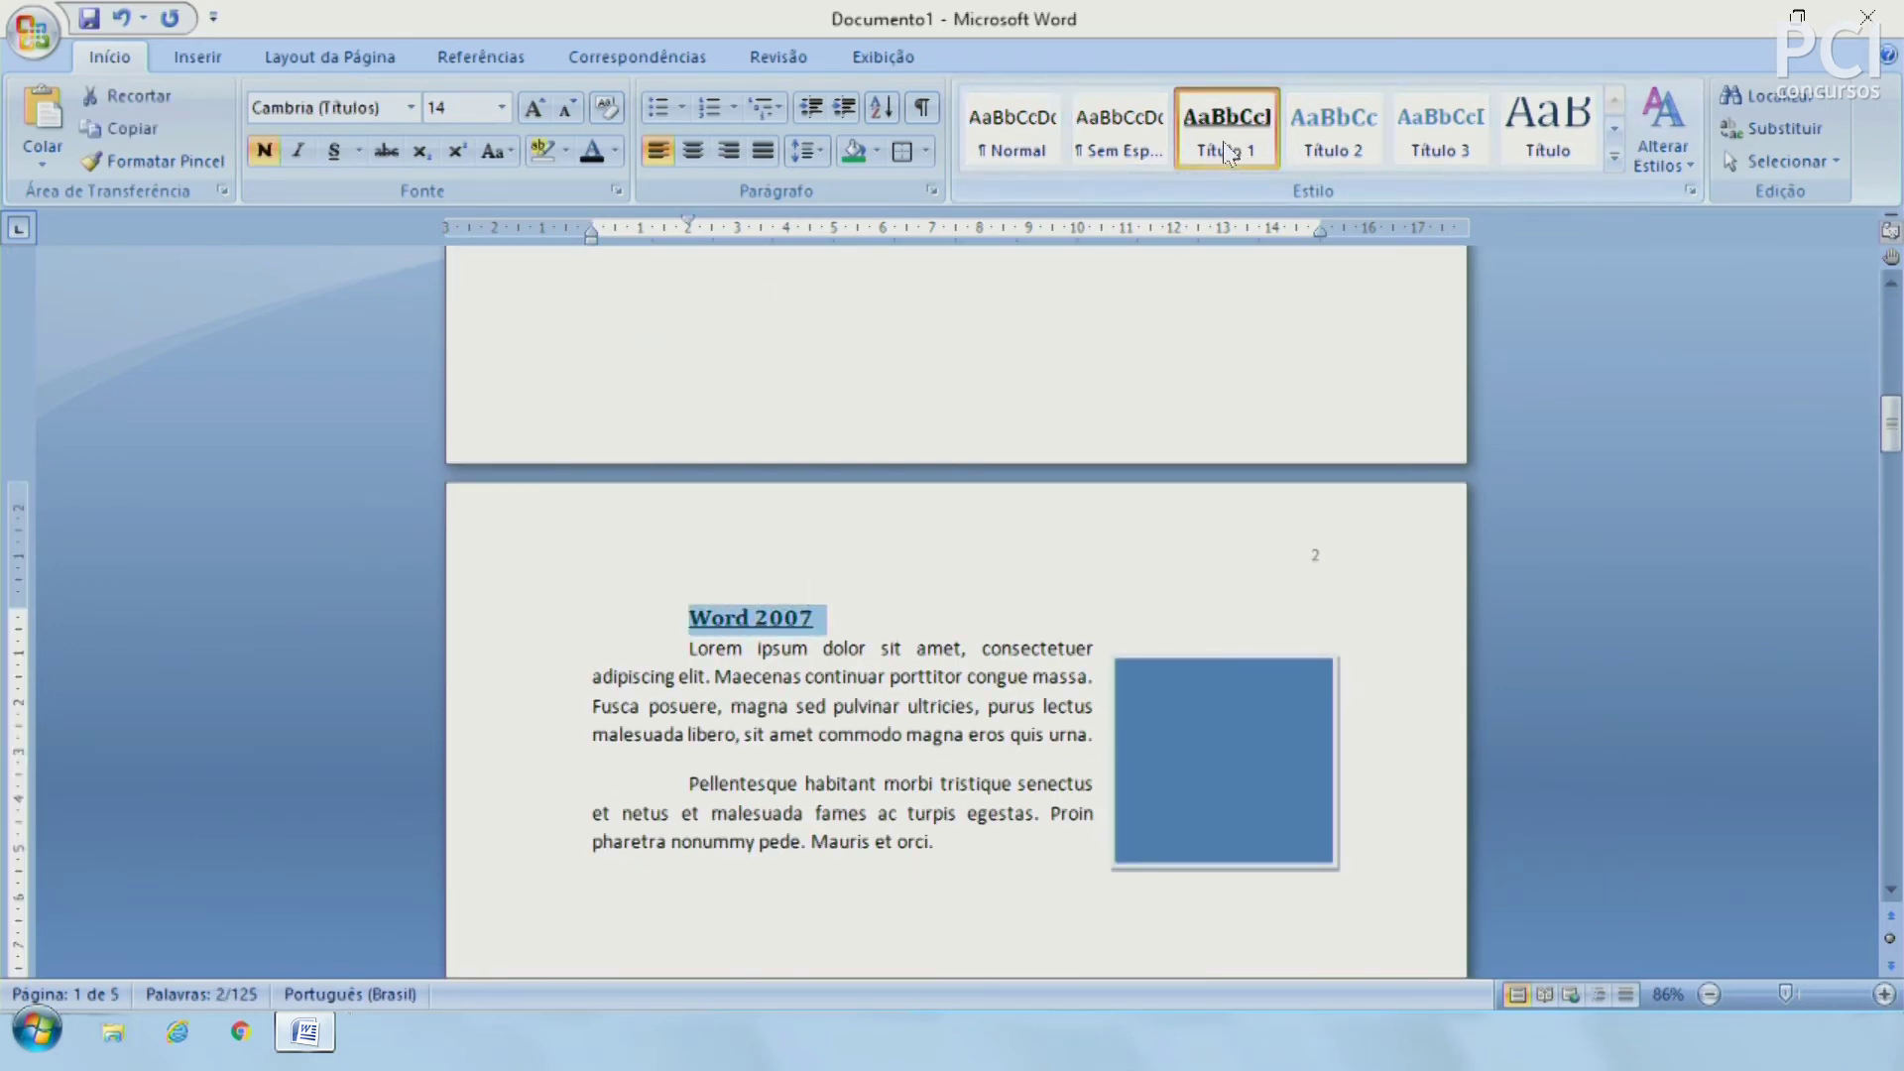
scroll(1051, 816, "down", 4)
scroll(949, 791, "down", 5)
scroll(792, 736, "down", 3)
scroll(789, 751, "down", 3)
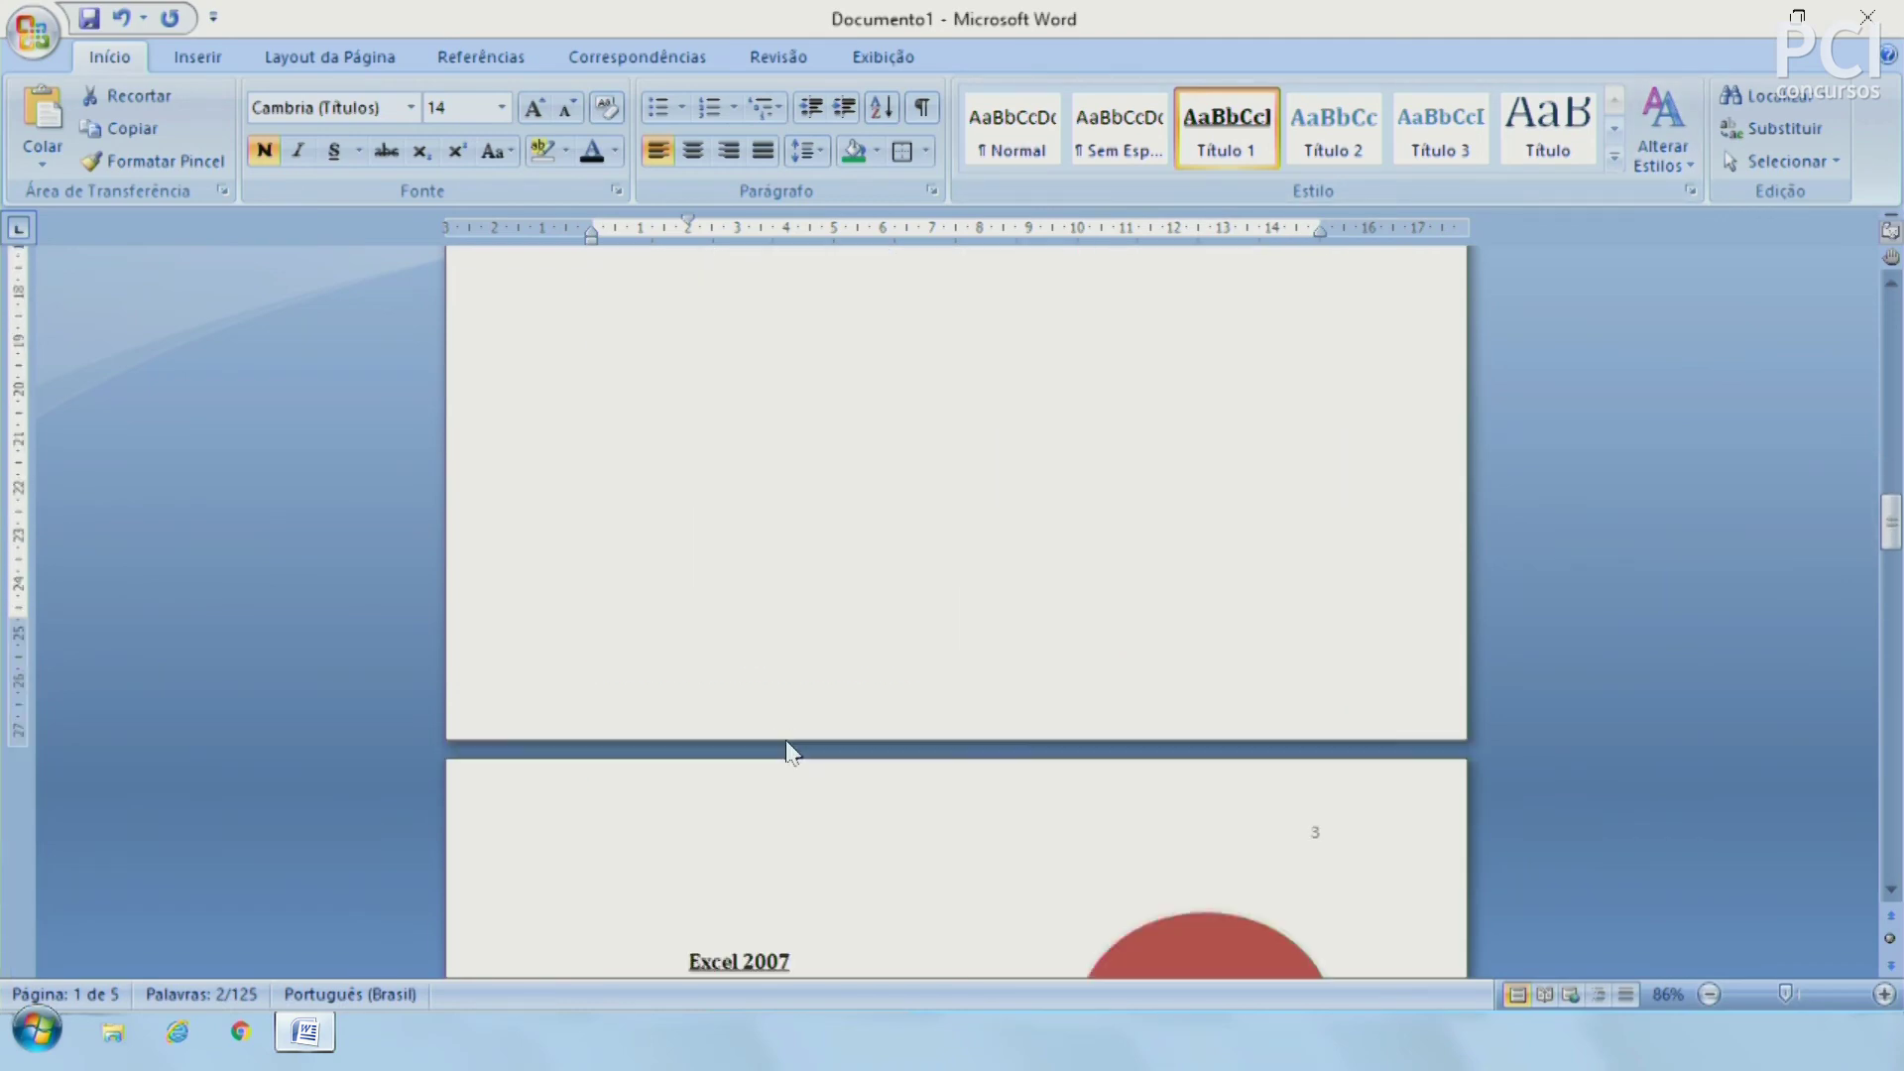
scroll(789, 750, "down", 4)
triple_click(746, 707)
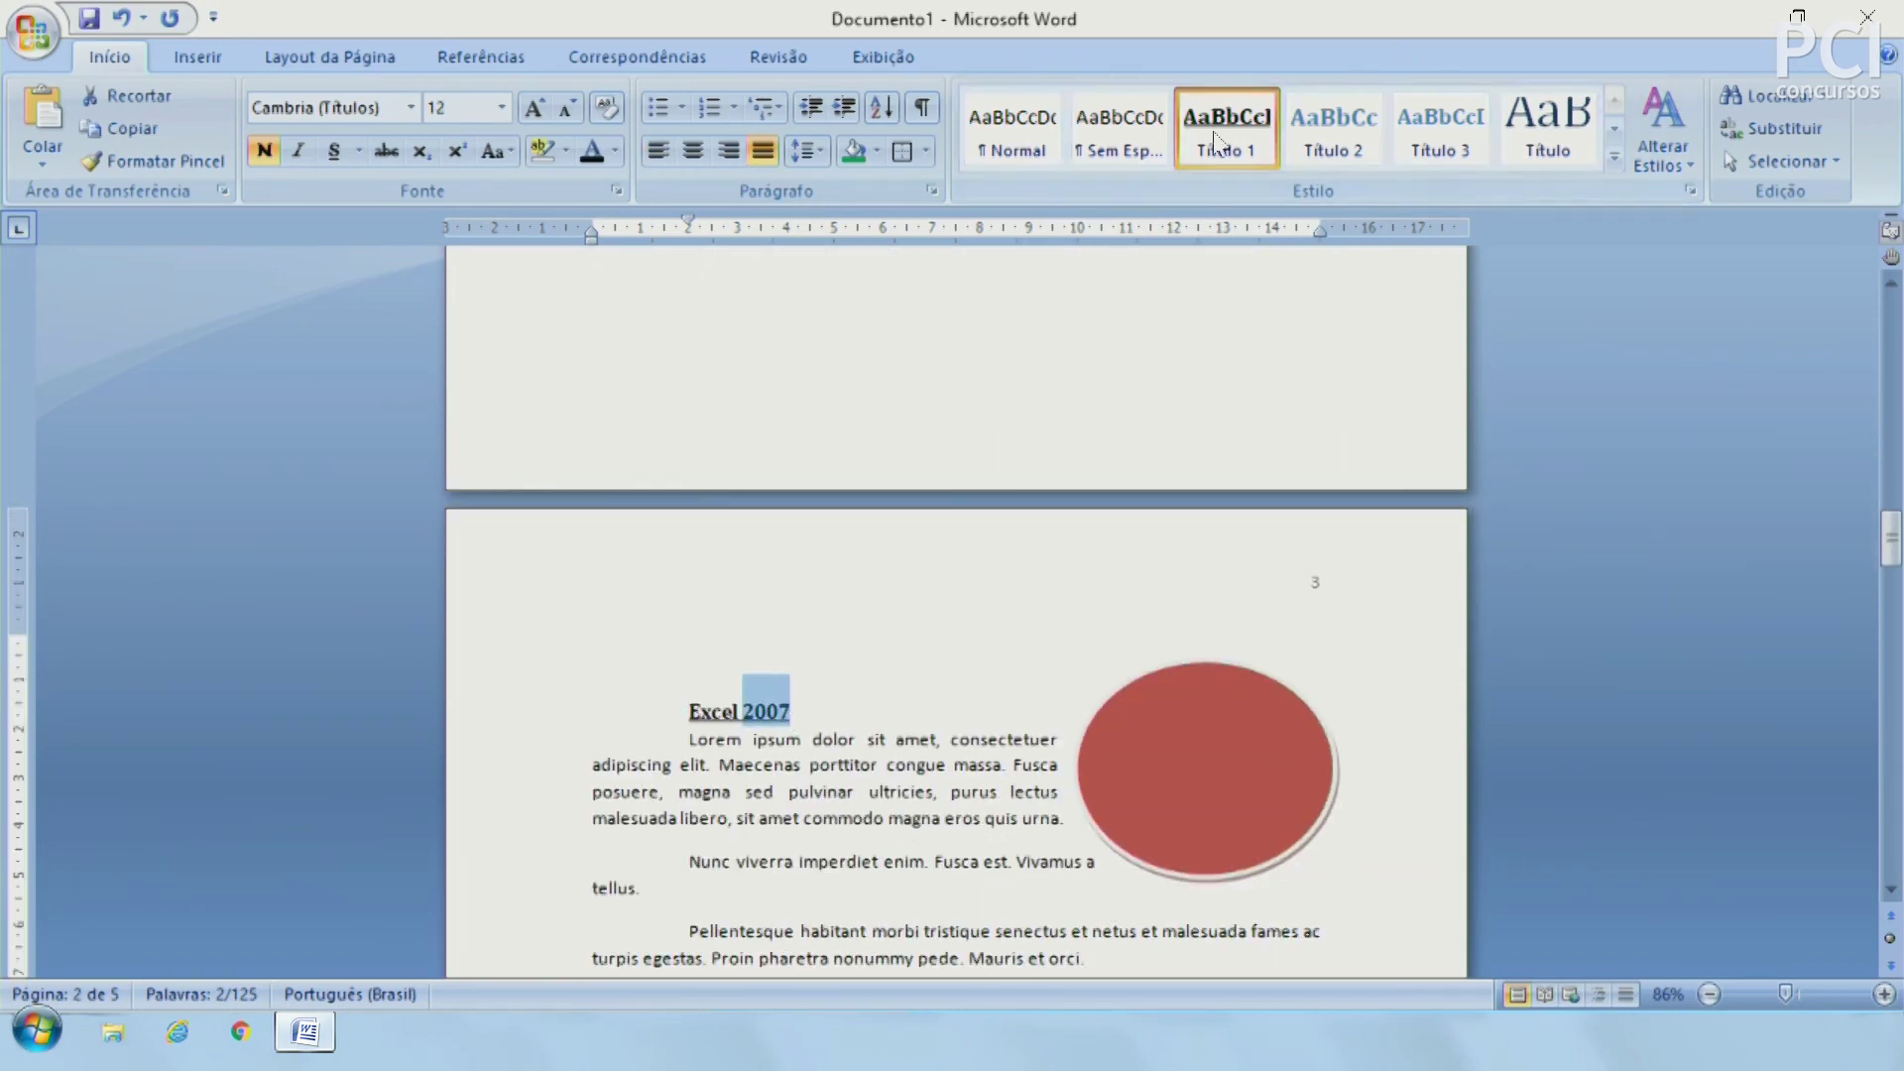
key("ctrl+Return")
Step: Return to the Conteúdo table of contents on page 1 and click into it
scroll(1081, 716, "up", 10)
scroll(1101, 734, "up", 10)
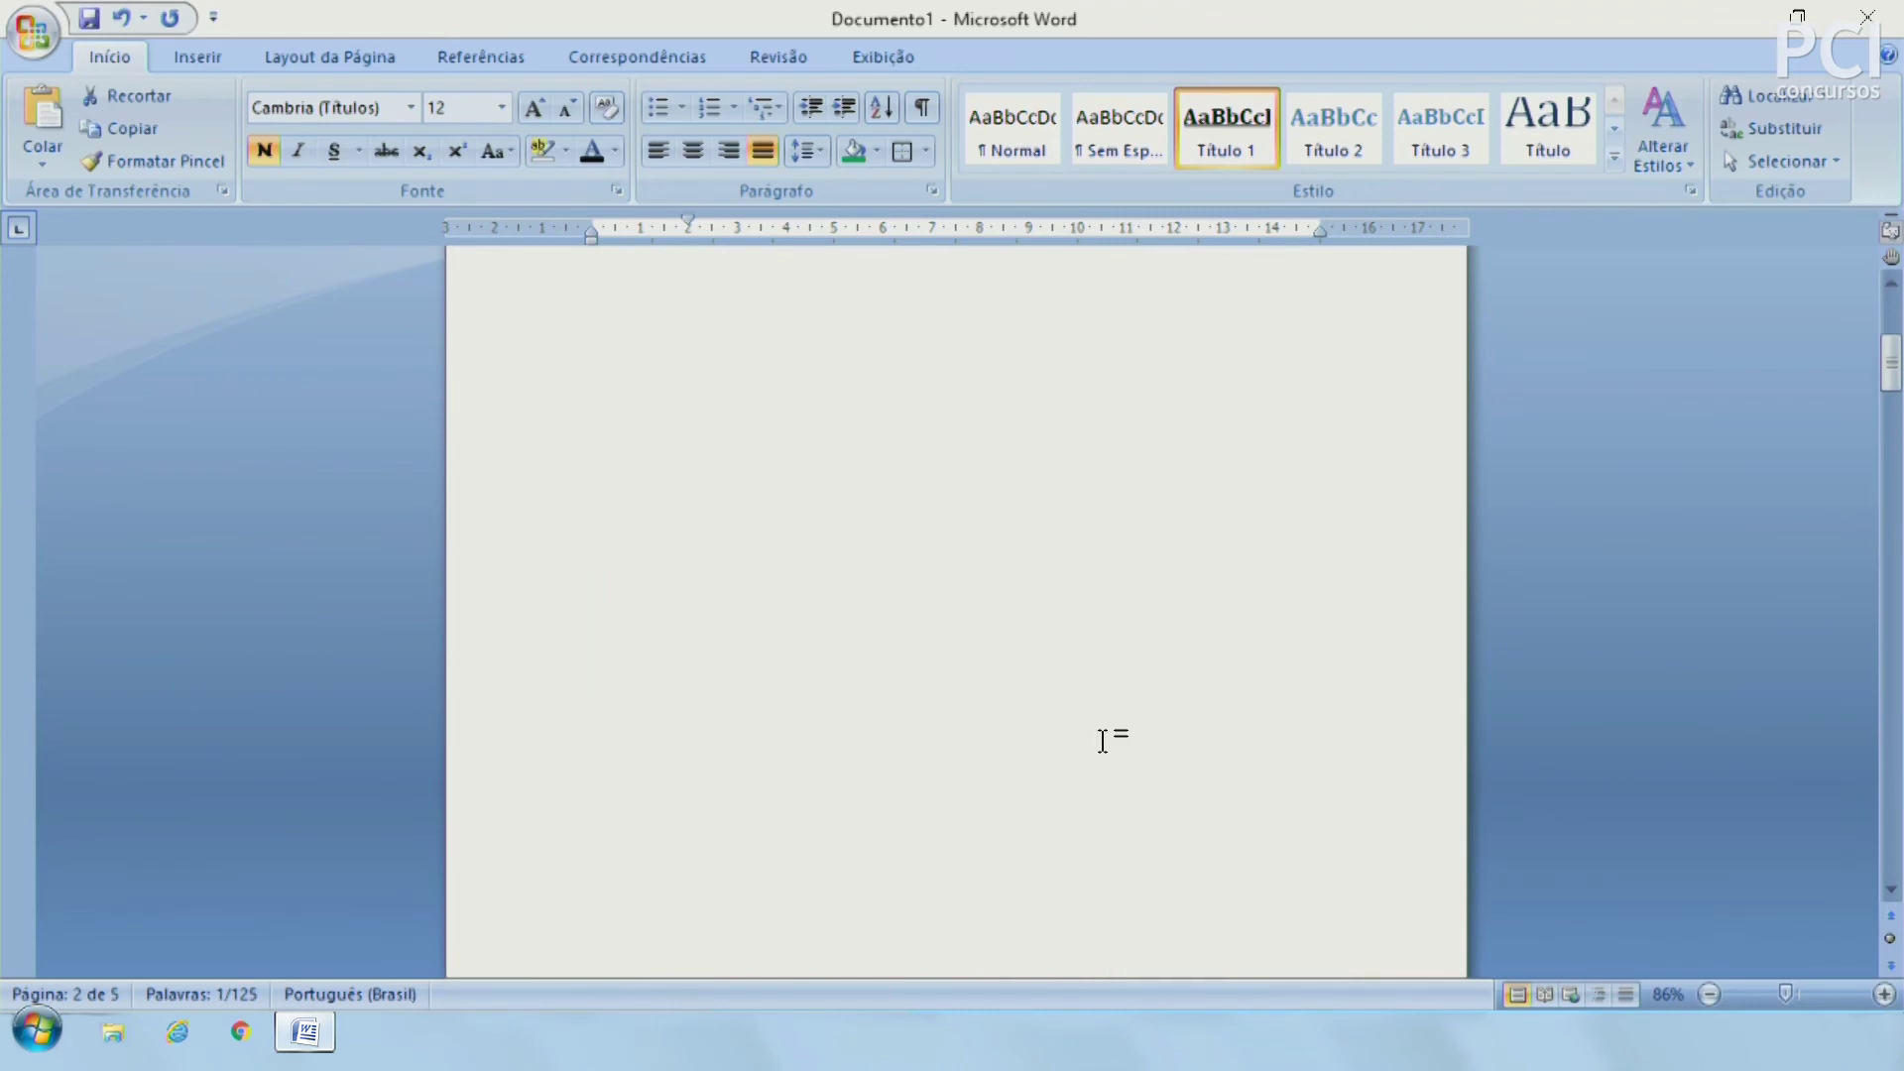
scroll(1101, 733, "up", 10)
left_click(726, 531)
Step: Update the entire Conteúdo table via Atualizar Sumário so Excel 2007 shows page 3
left_click(734, 583)
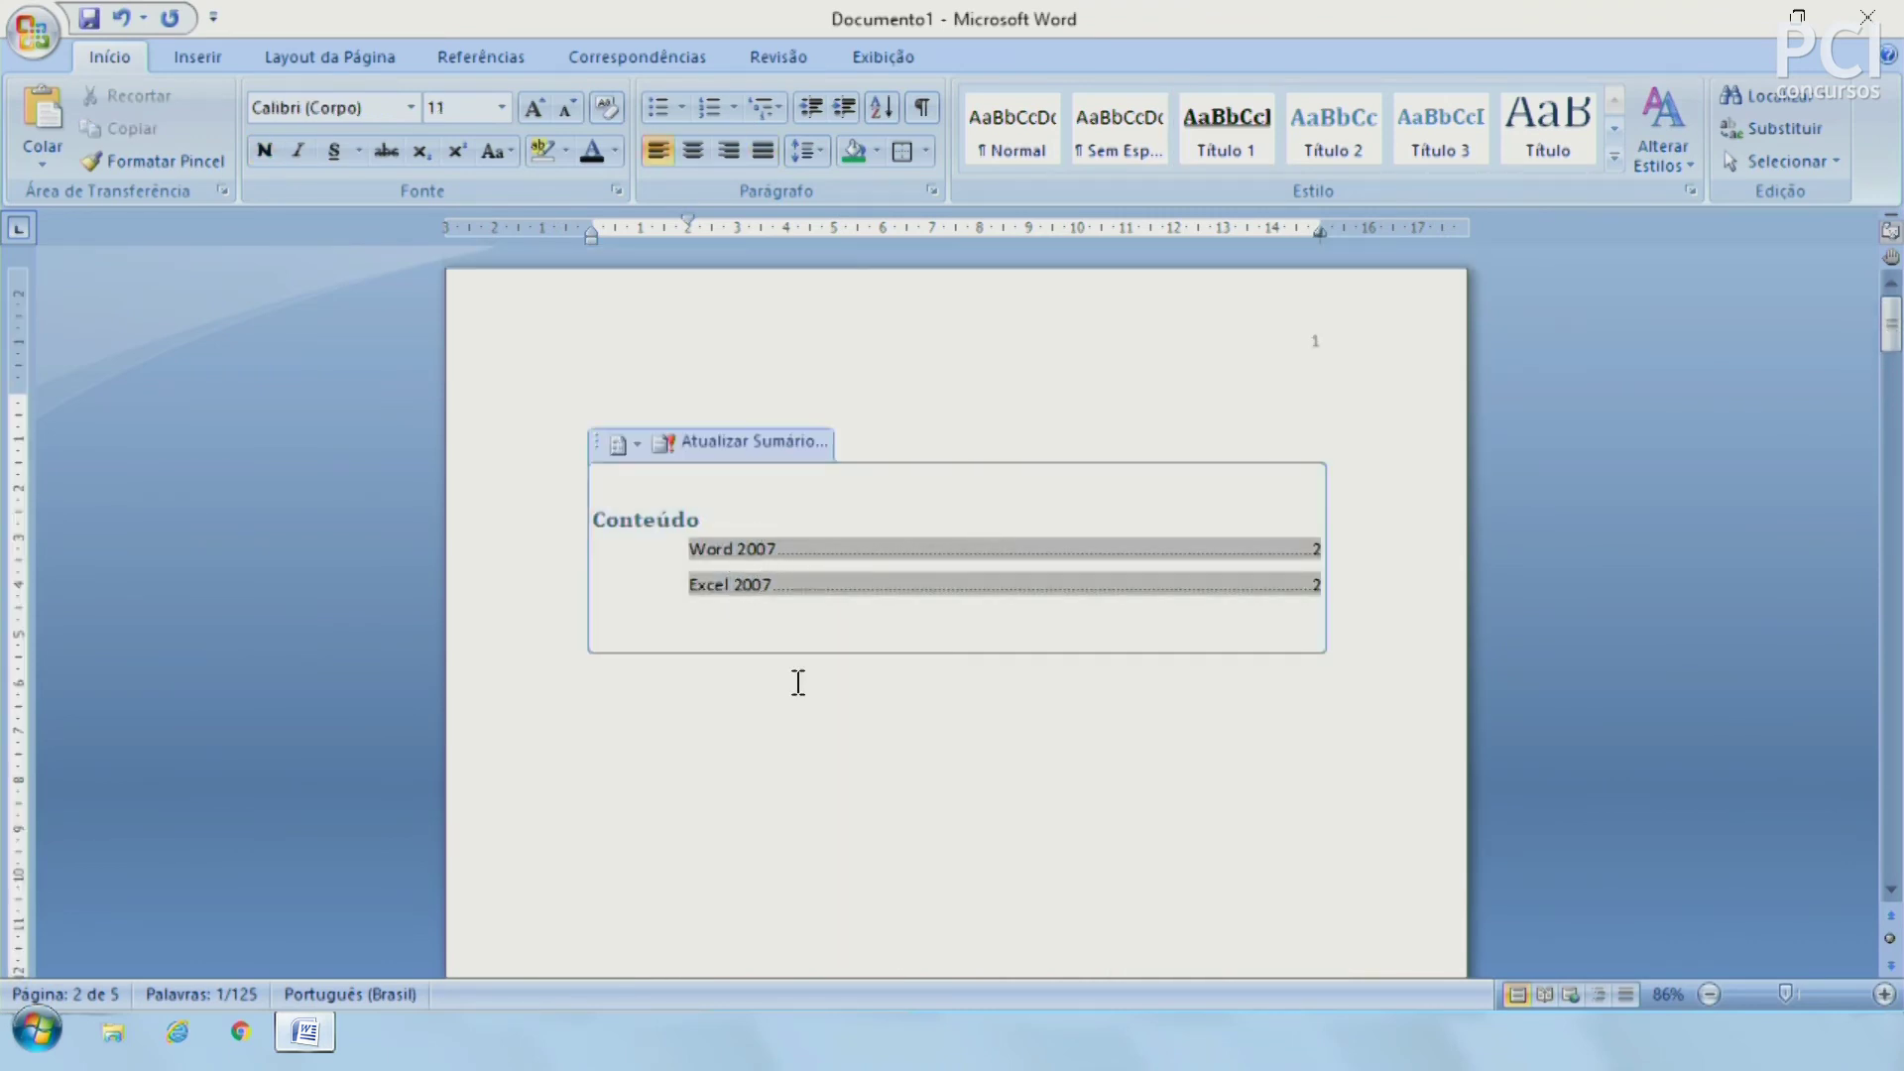
left_click(852, 888)
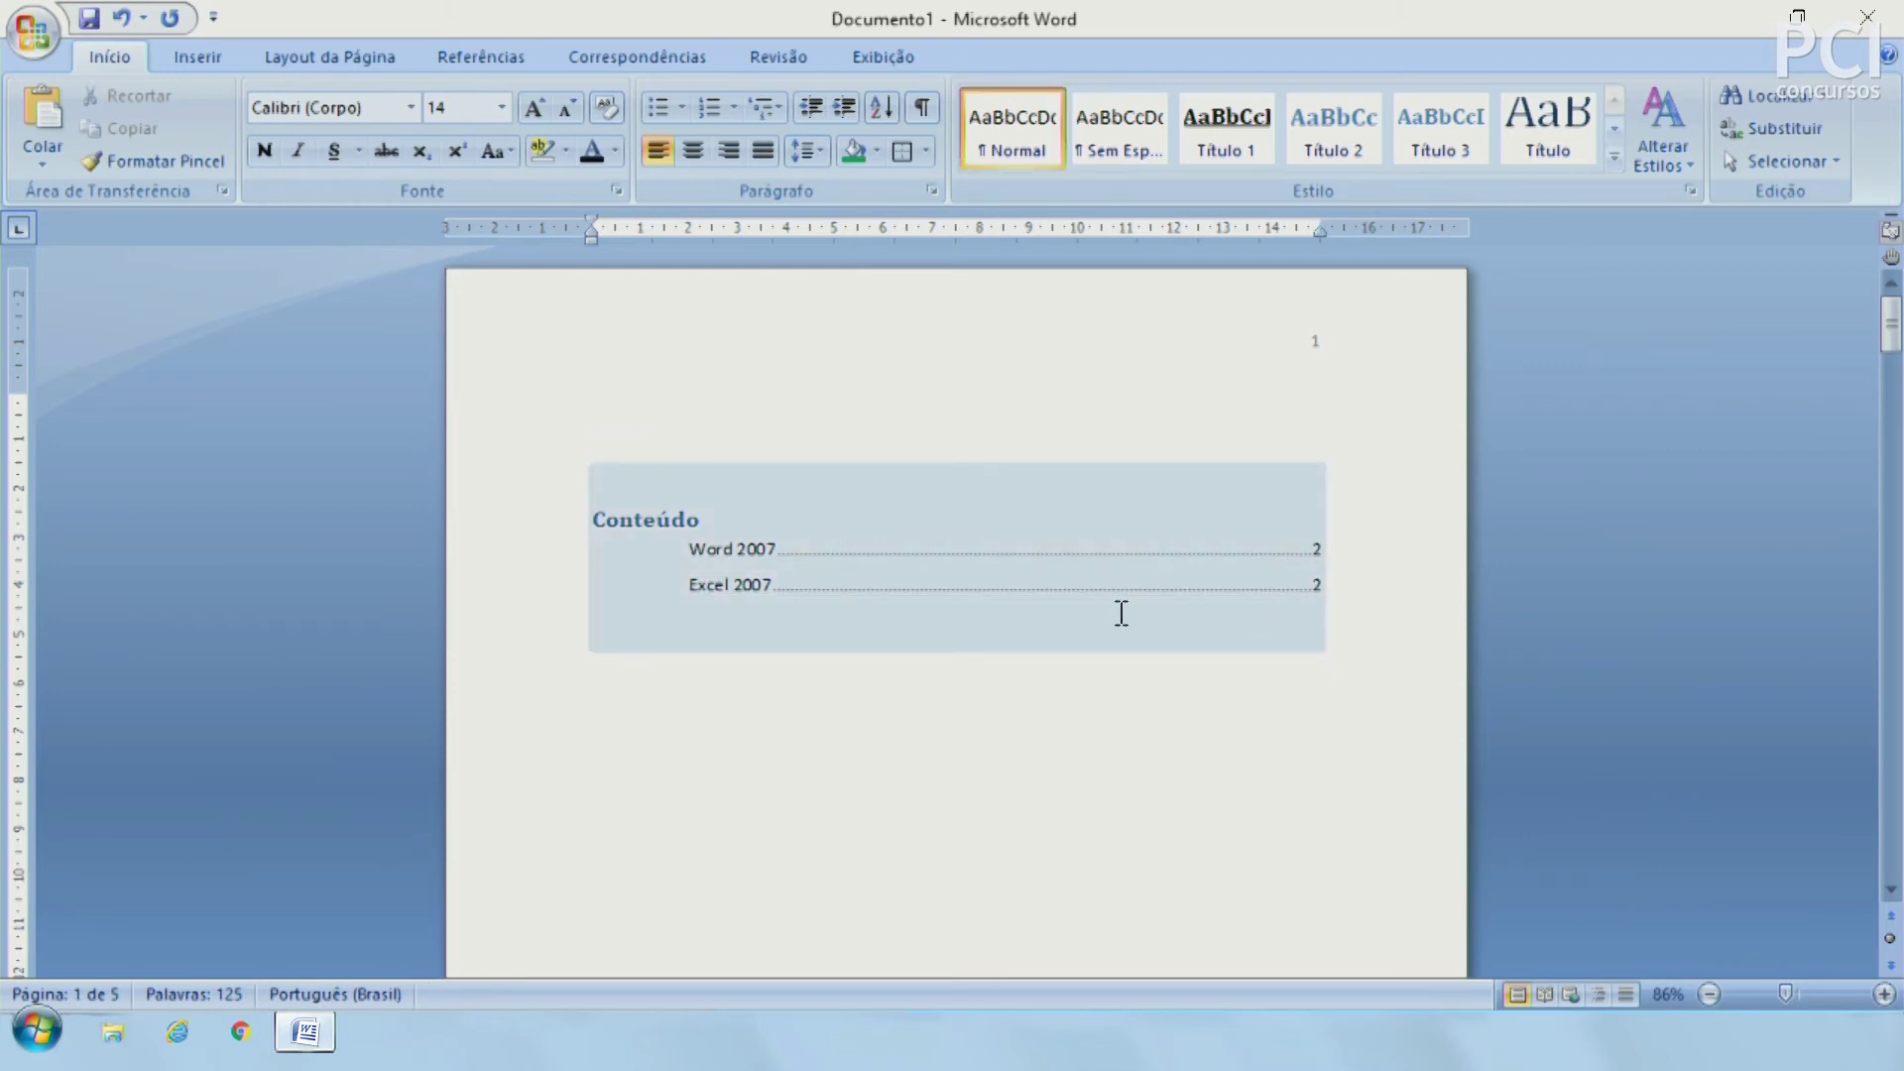
left_click(713, 548)
left_click(728, 443)
left_click(790, 515)
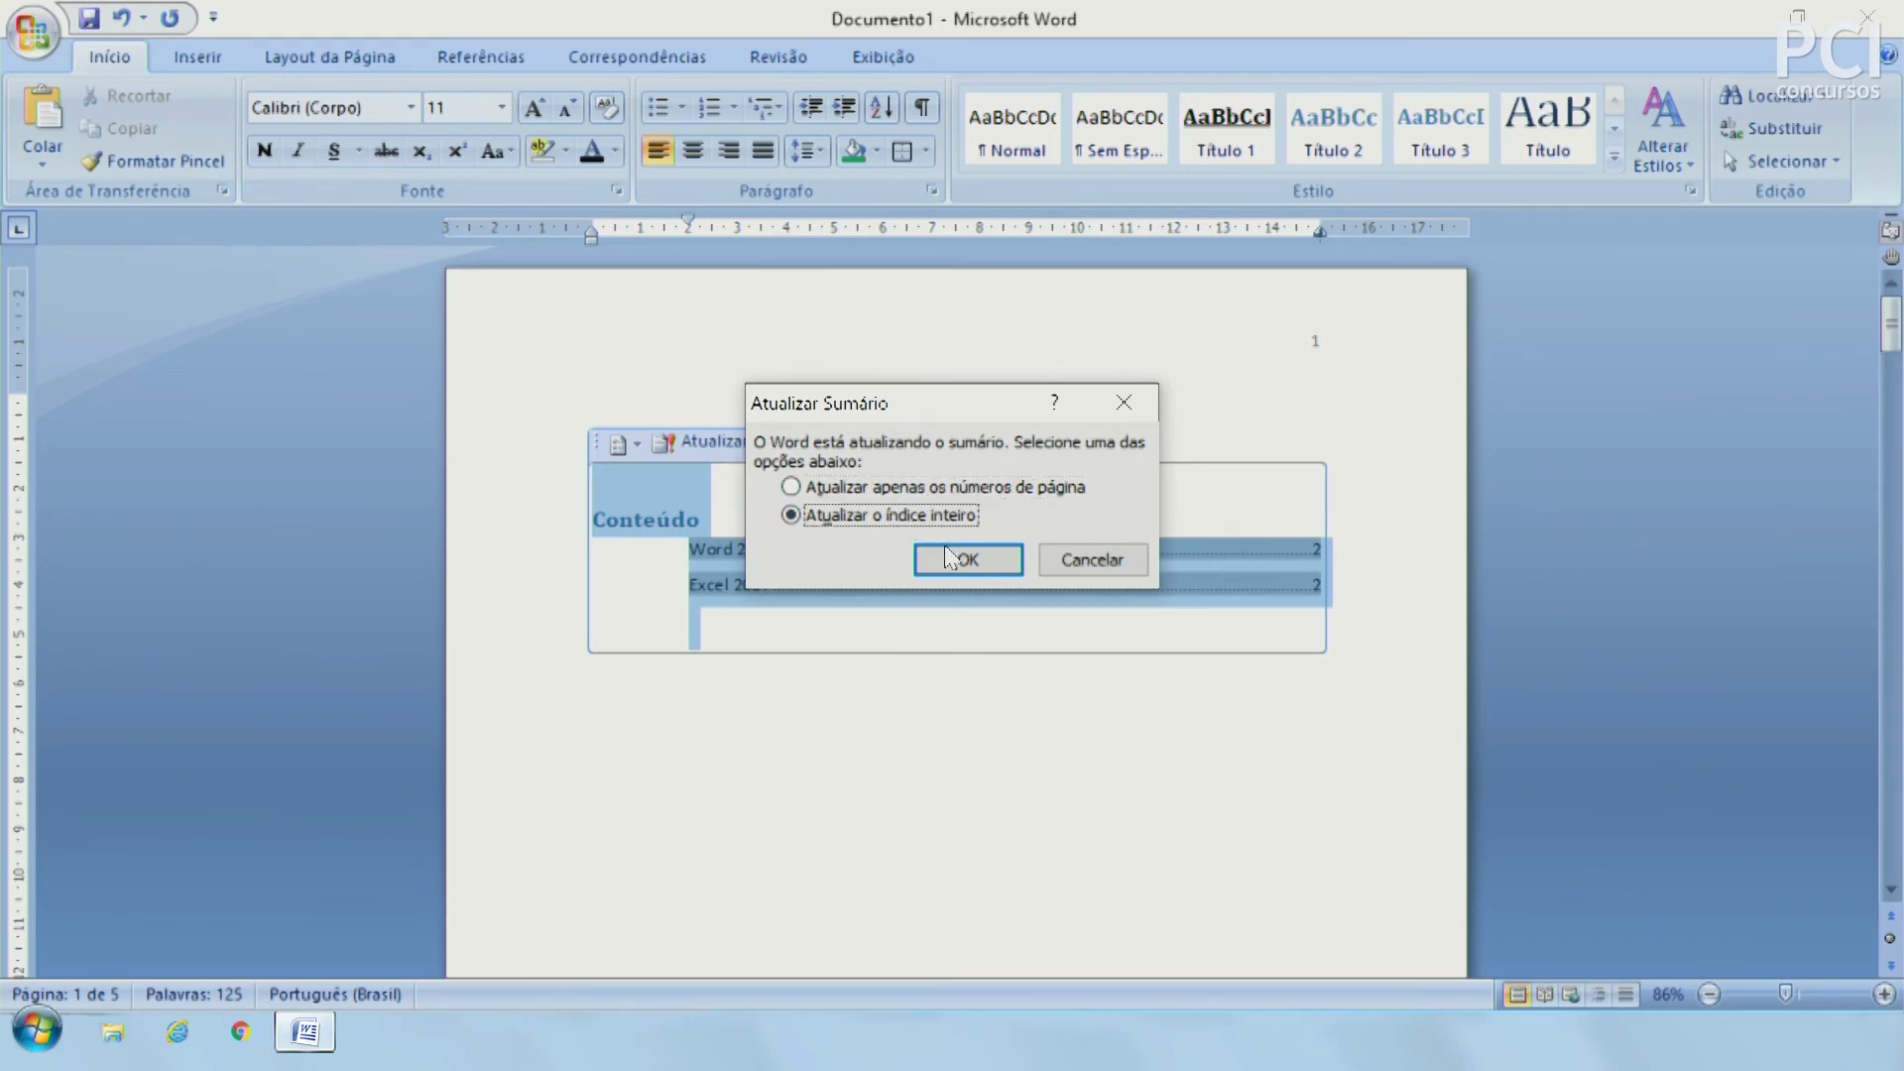
left_click(967, 560)
Step: Click in and out of the refreshed table to check the Excel 2007 entry
left_click(1281, 611)
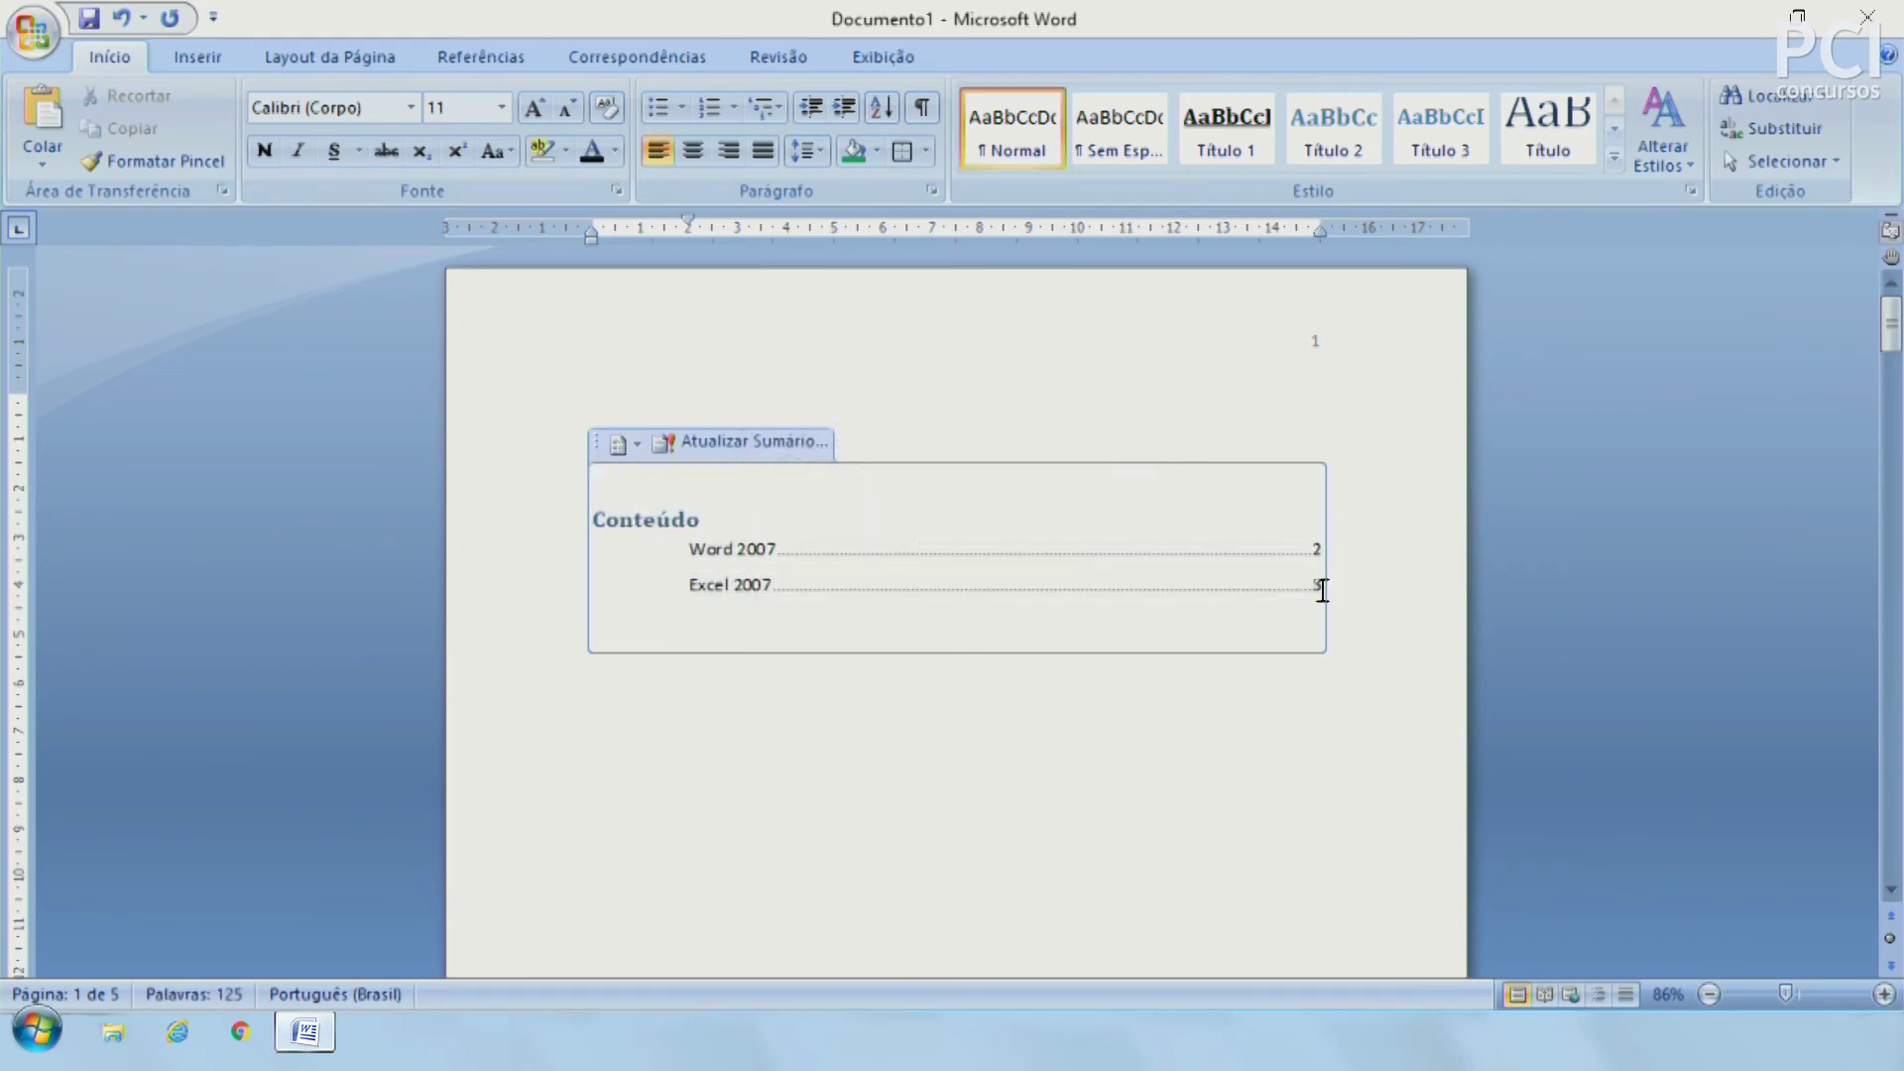
left_click(1310, 779)
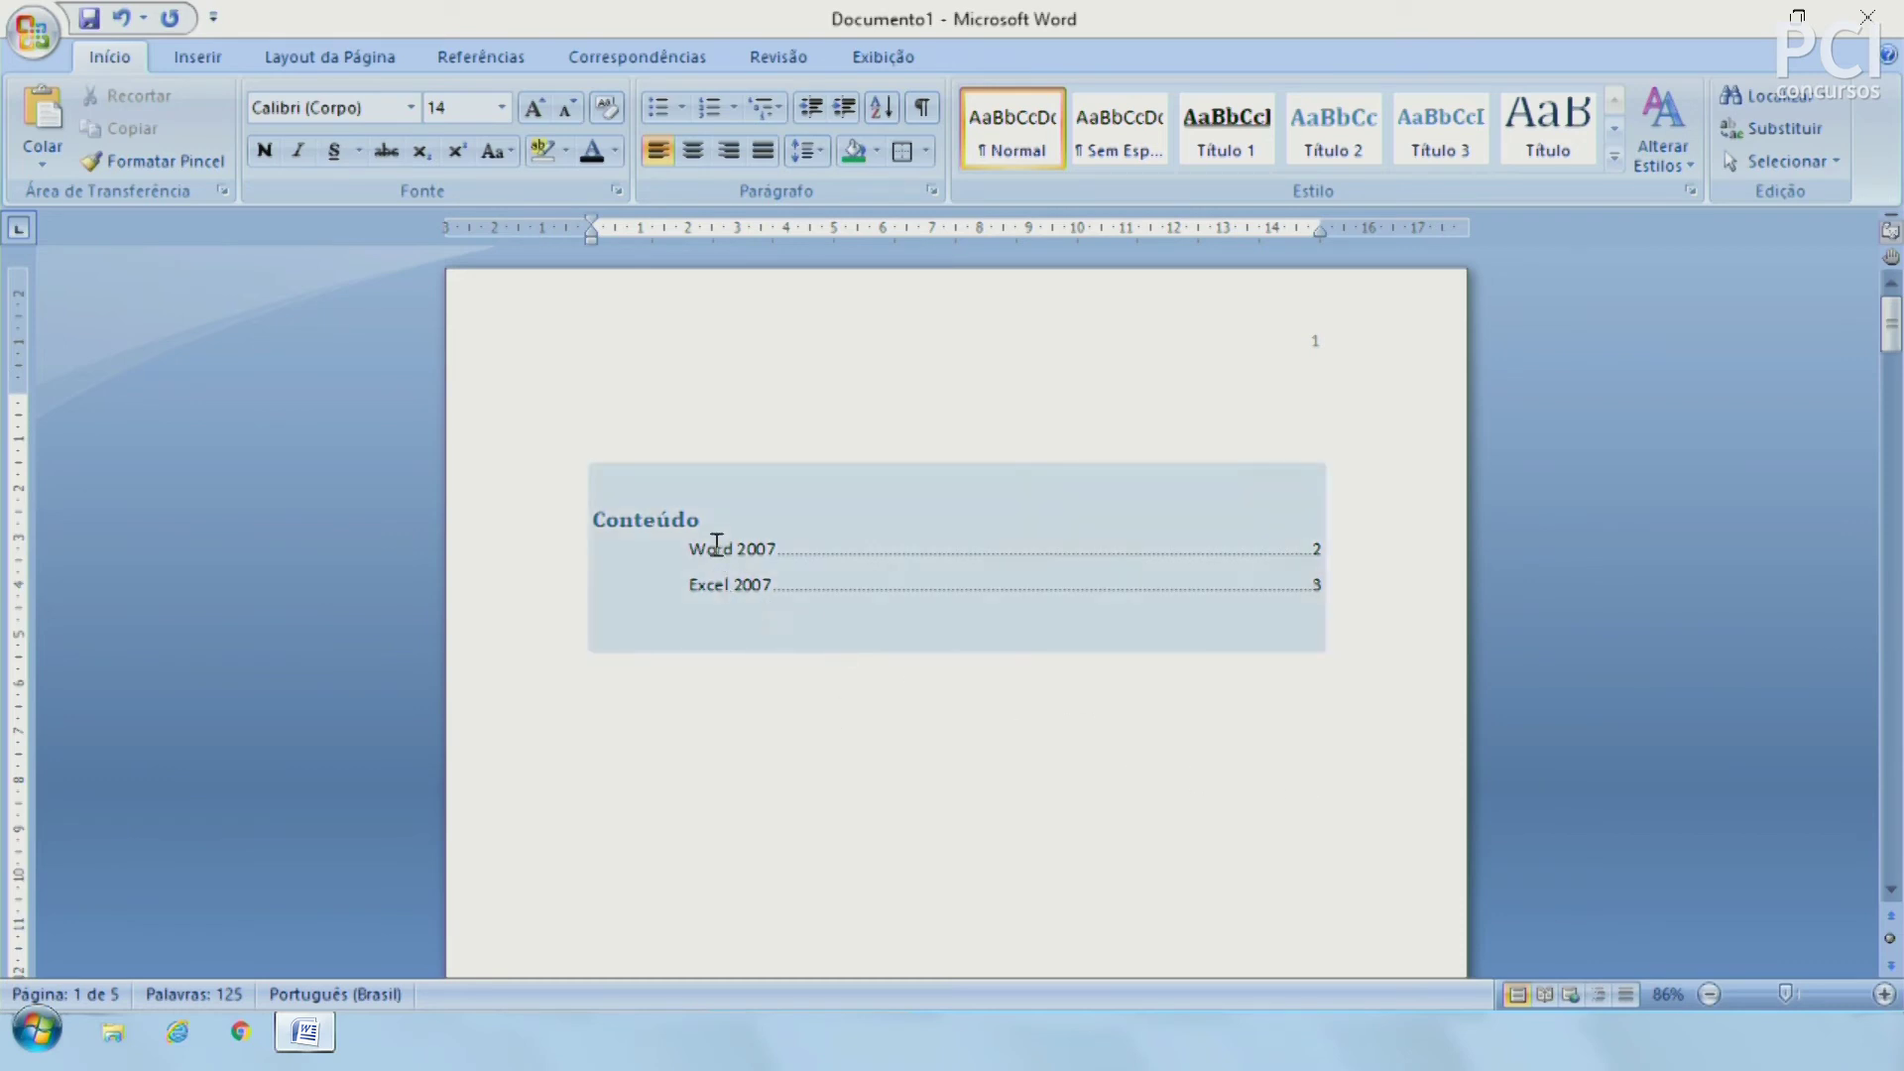
left_click(781, 551)
left_click(776, 915)
left_click(719, 590)
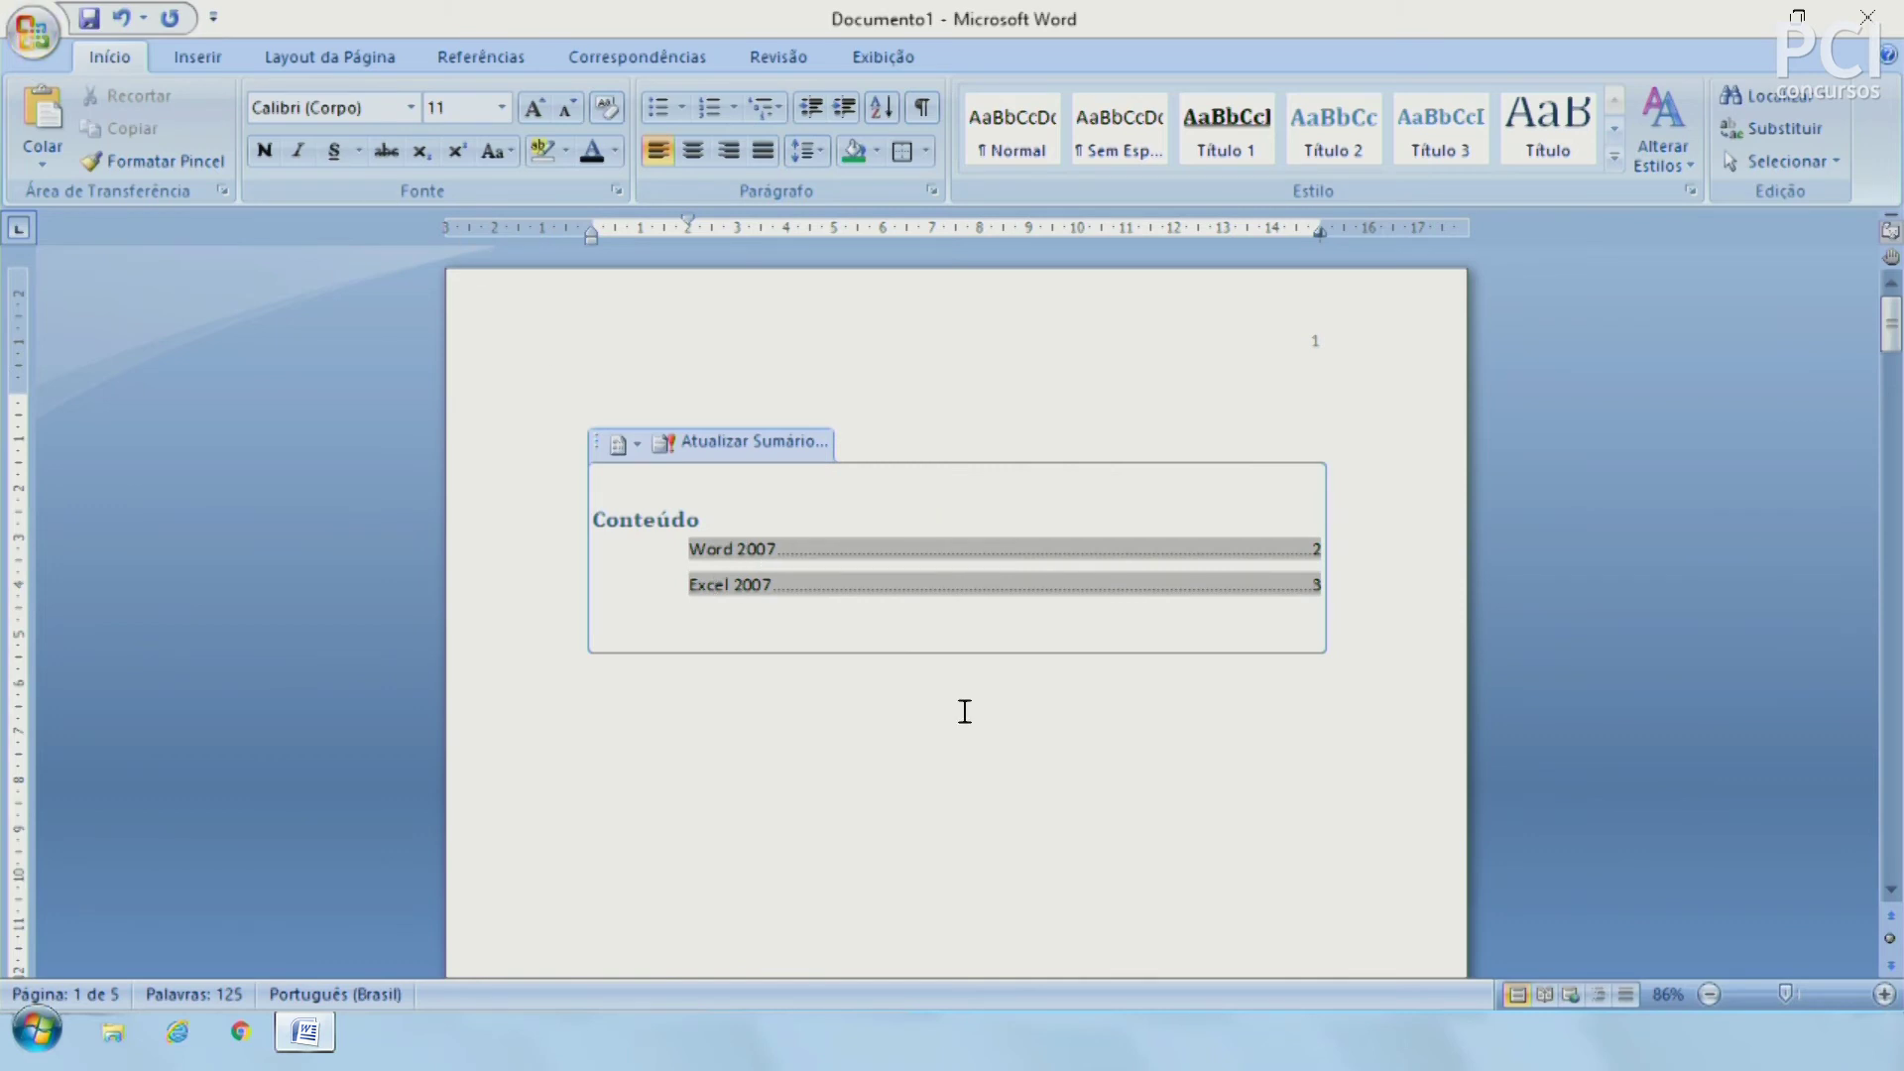
left_click(1068, 751)
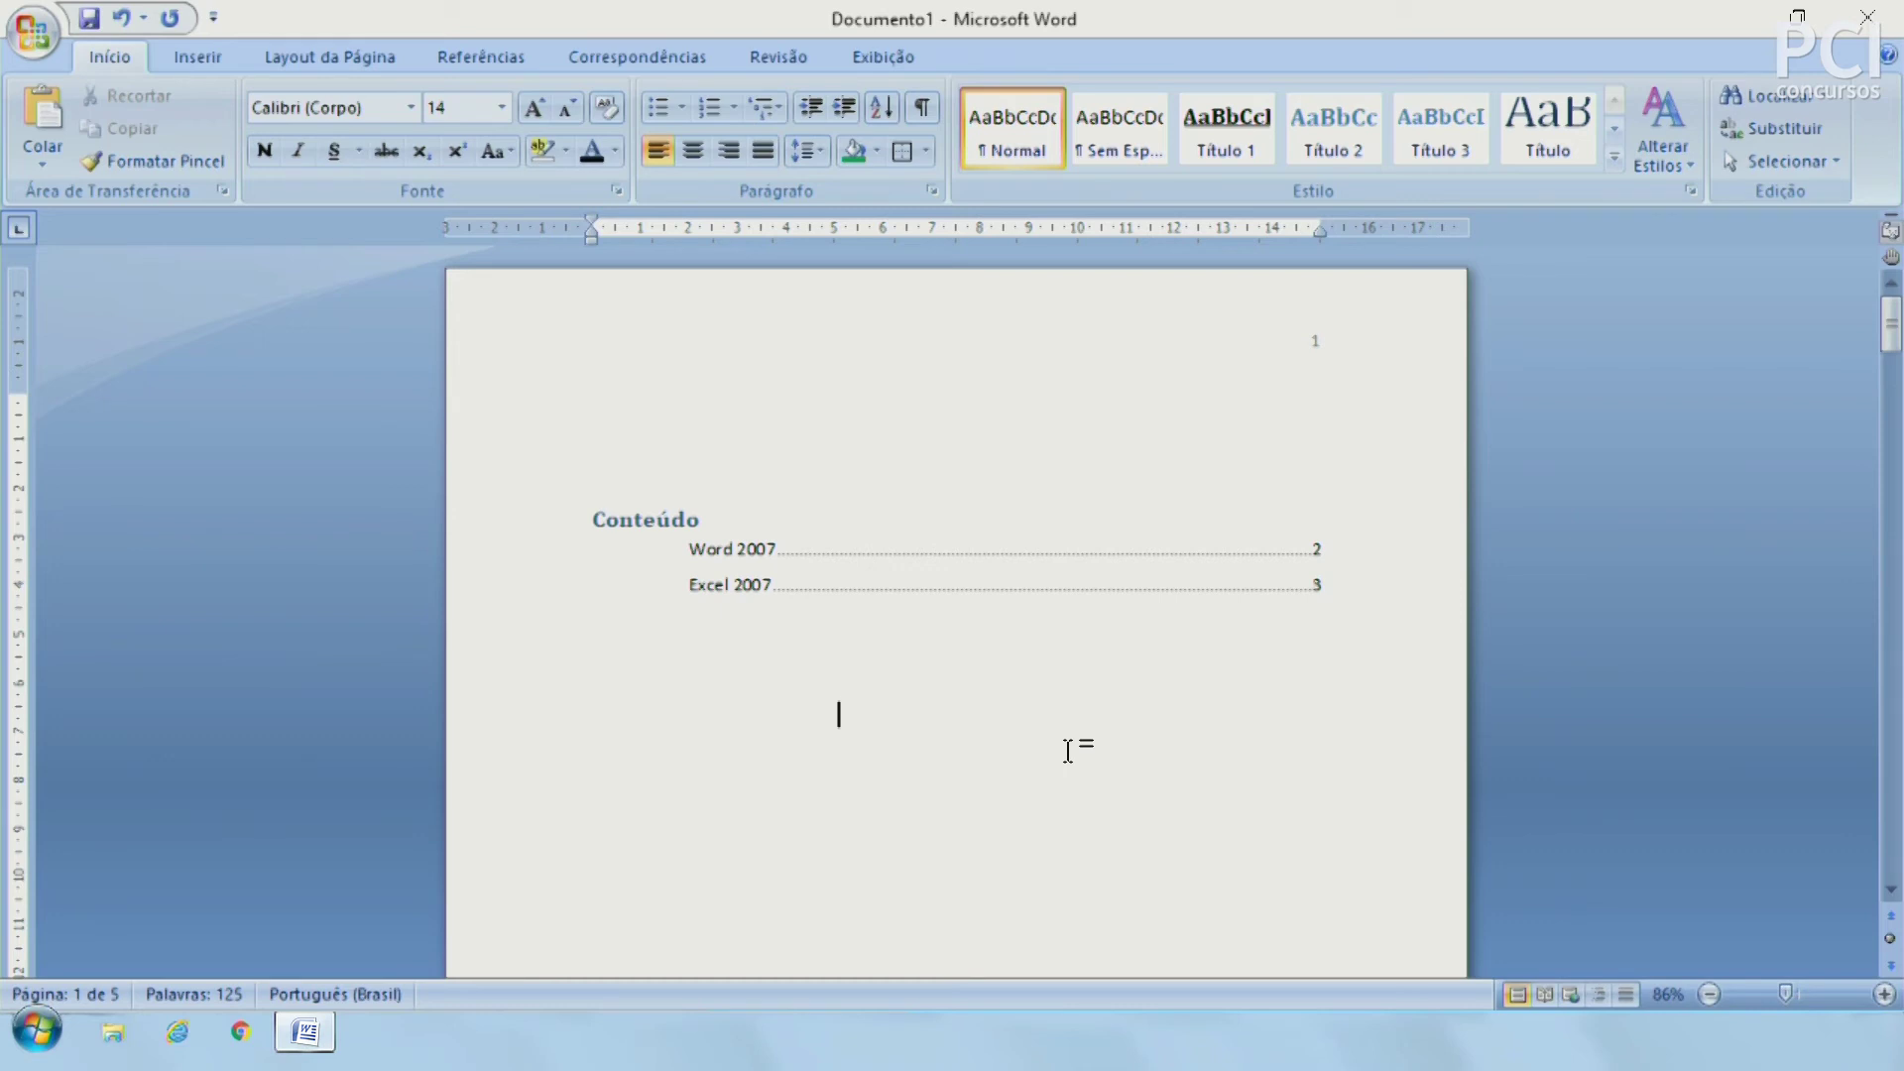
Step: Insert a page break after 'orci.' at the end of the Excel text
scroll(1068, 750, "down", 5)
scroll(1068, 754, "down", 8)
scroll(1070, 759, "down", 10)
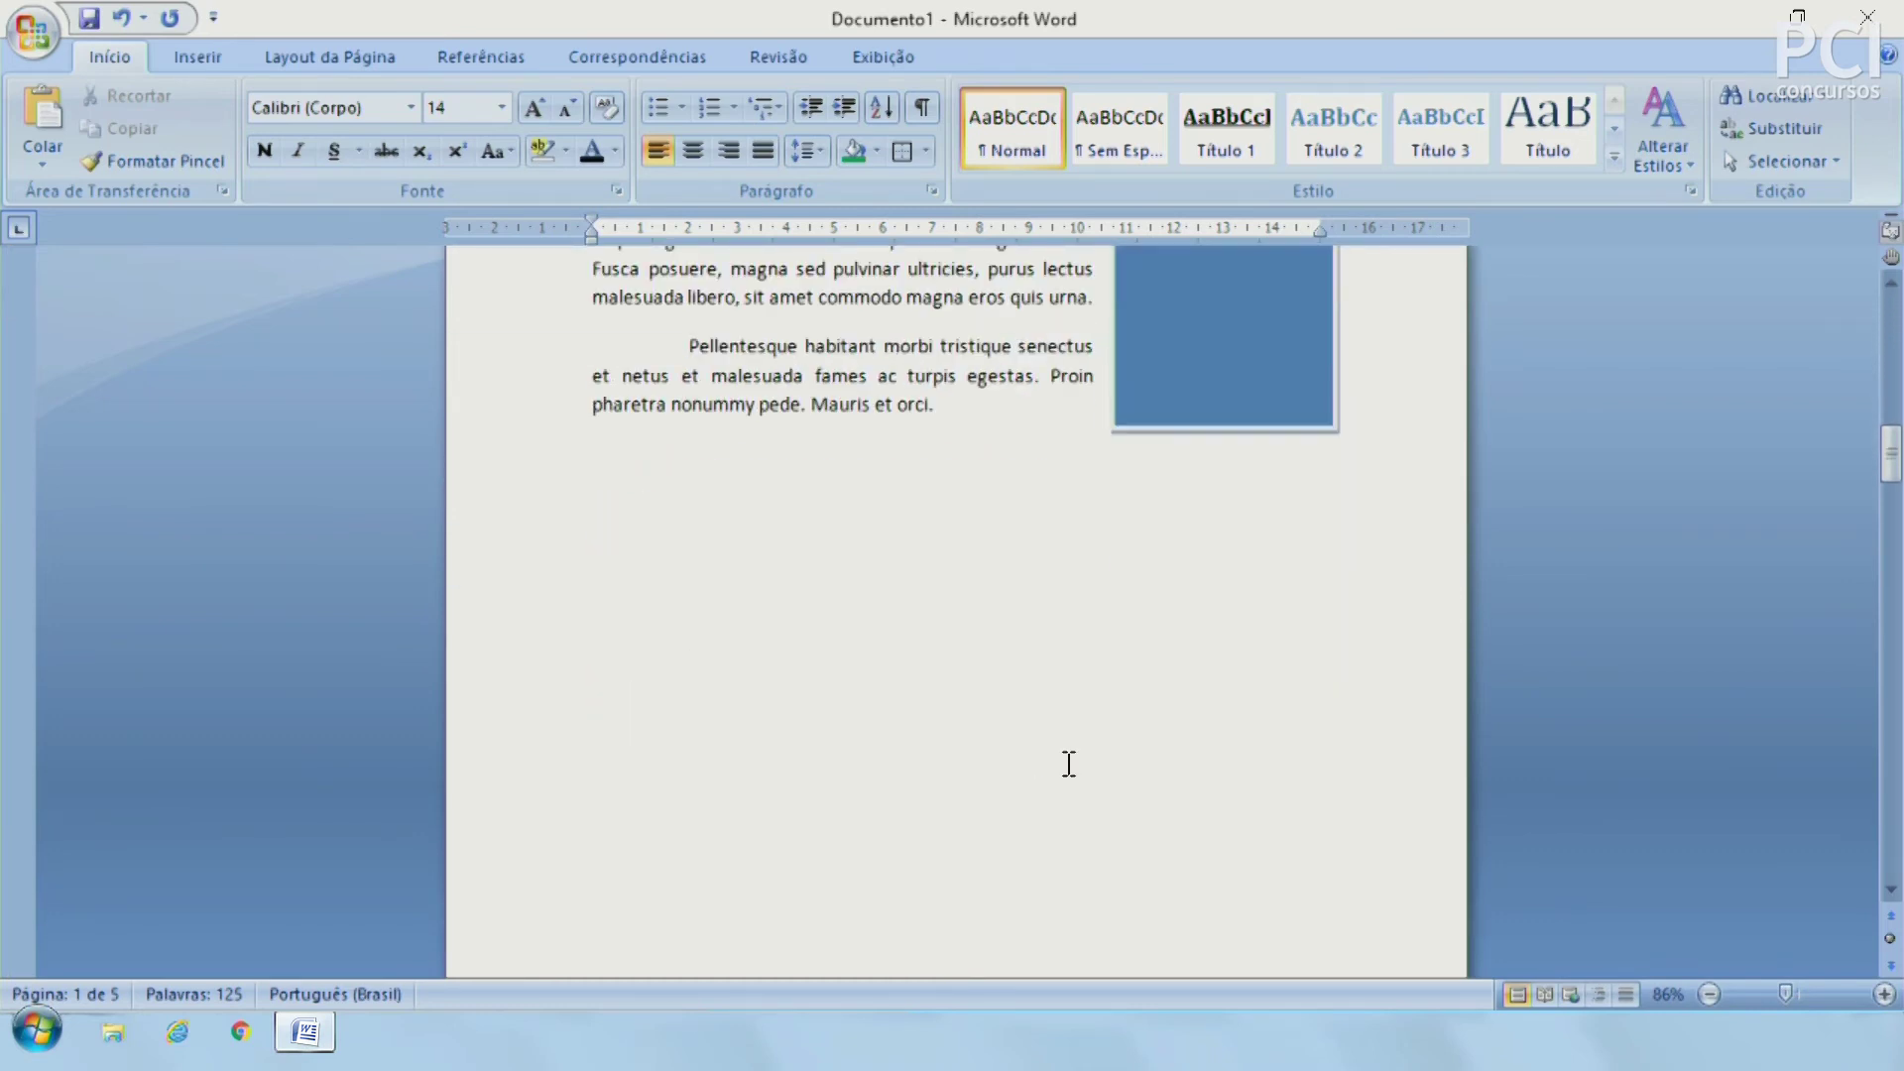
scroll(1068, 764, "up", 3)
left_click(893, 845)
scroll(893, 851, "down", 9)
scroll(892, 851, "down", 9)
scroll(893, 851, "down", 5)
left_click(1283, 469)
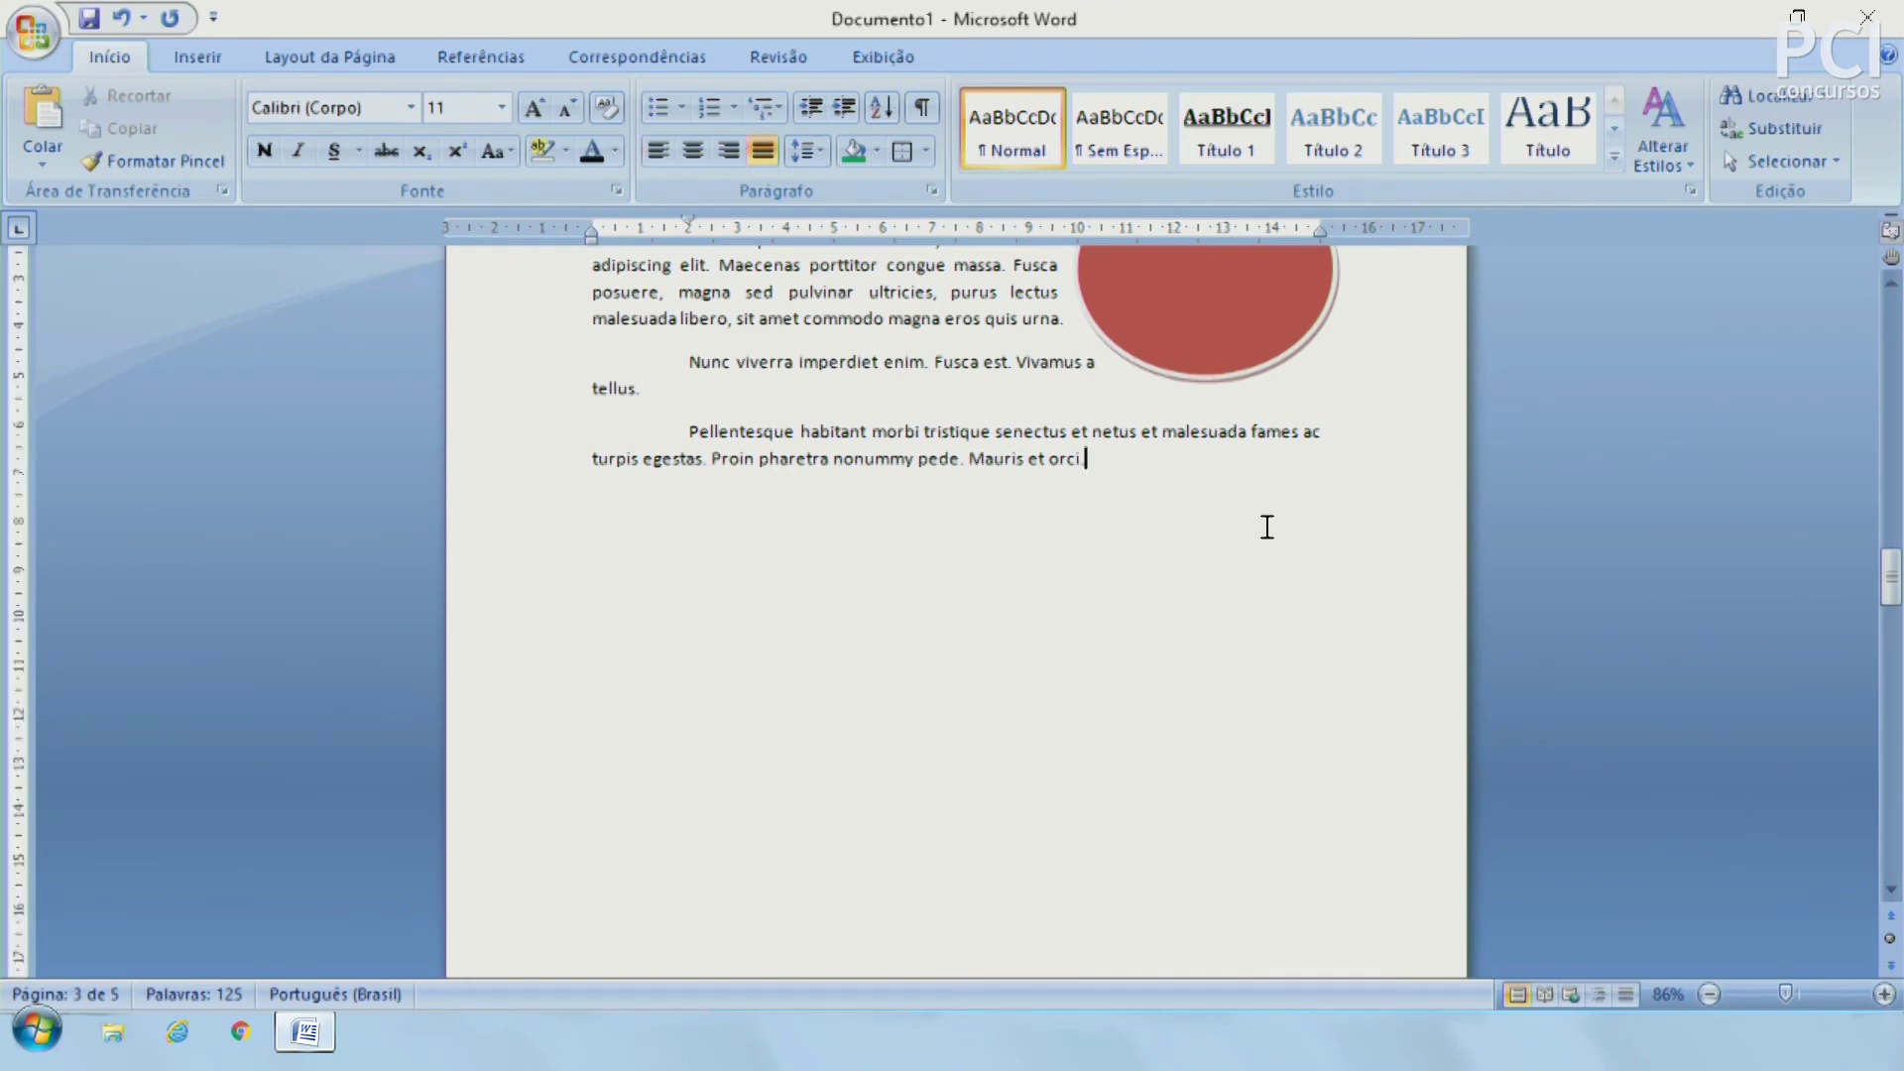
left_click(230, 65)
left_click(226, 116)
Step: Type 'PowerPoint 2007' on the new page 4 and select that line
type("P")
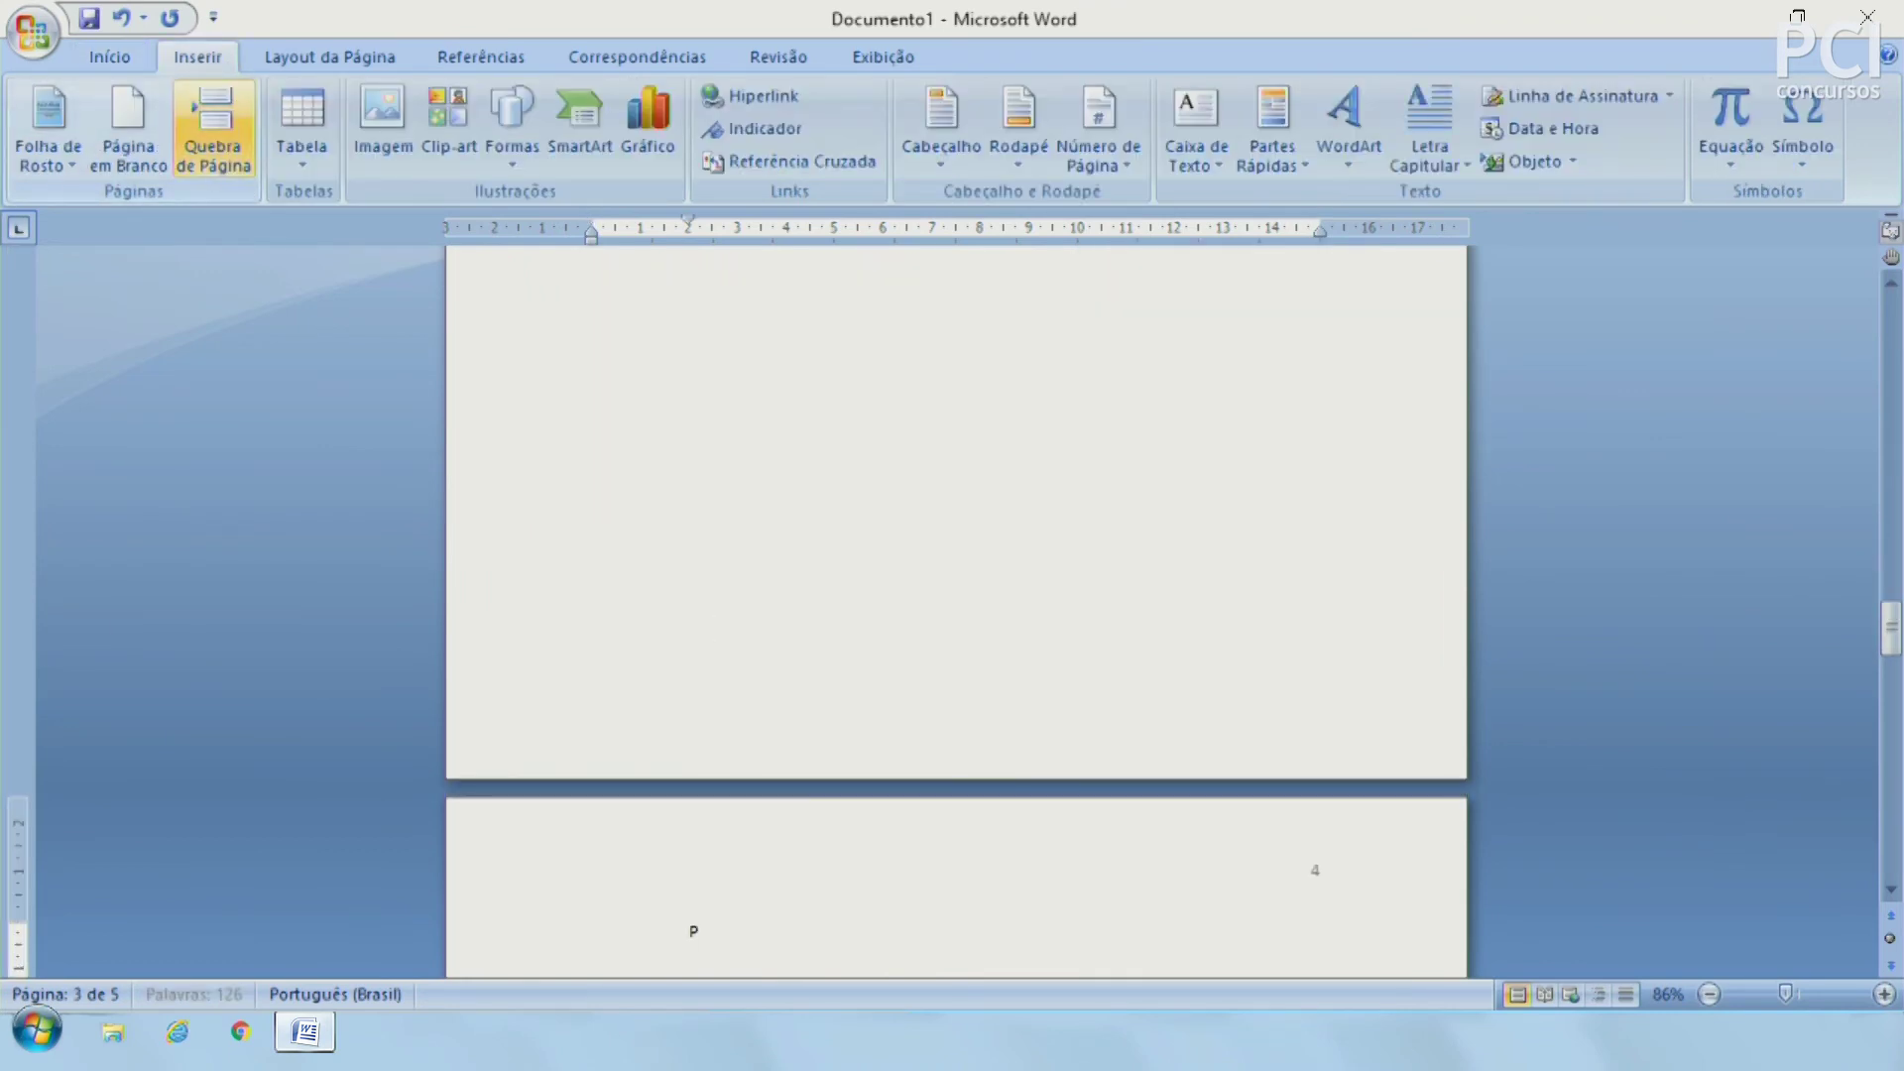
type("owerPo")
type(" 1")
type(" 2007")
scroll(171, 117, "down", 3)
scroll(72, 140, "down", 1)
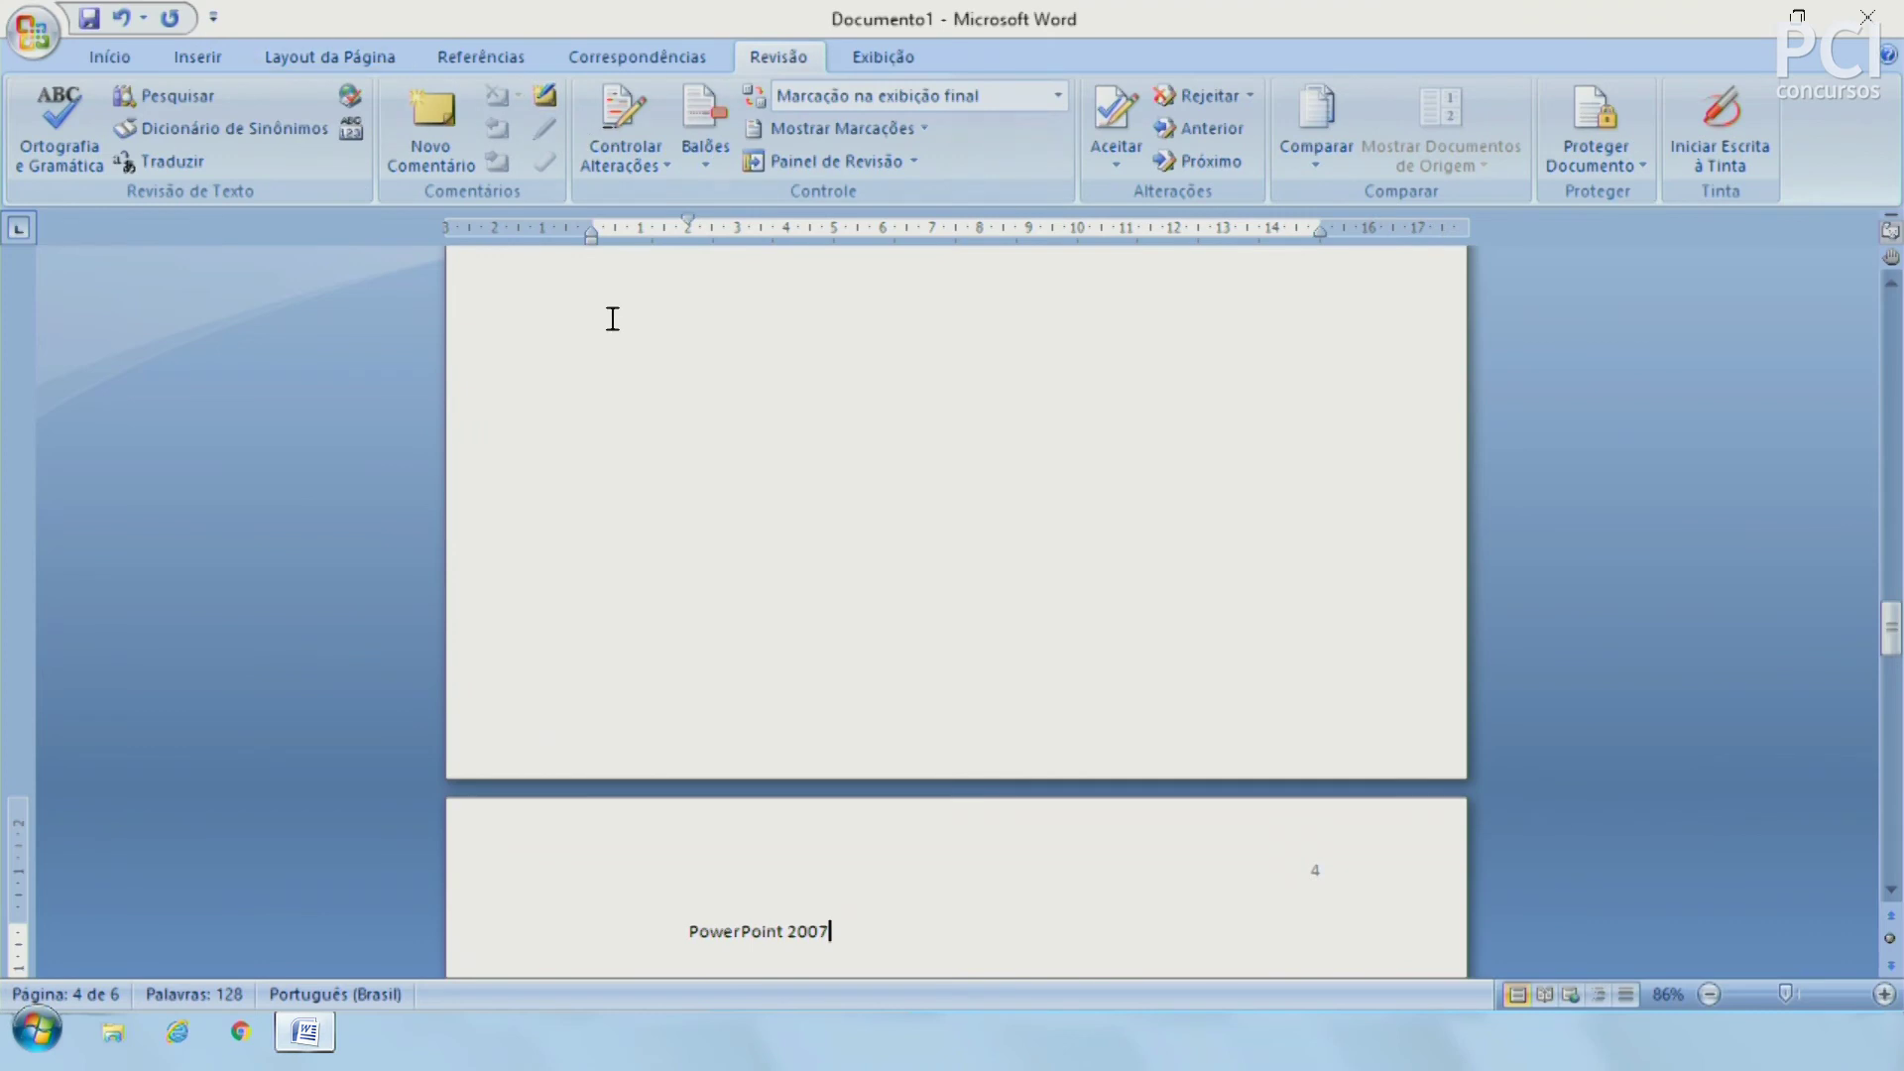
scroll(906, 630, "up", 1)
scroll(362, 111, "up", 3)
scroll(1011, 783, "up", 2)
scroll(1012, 784, "down", 3)
scroll(1012, 782, "down", 6)
left_click(585, 619)
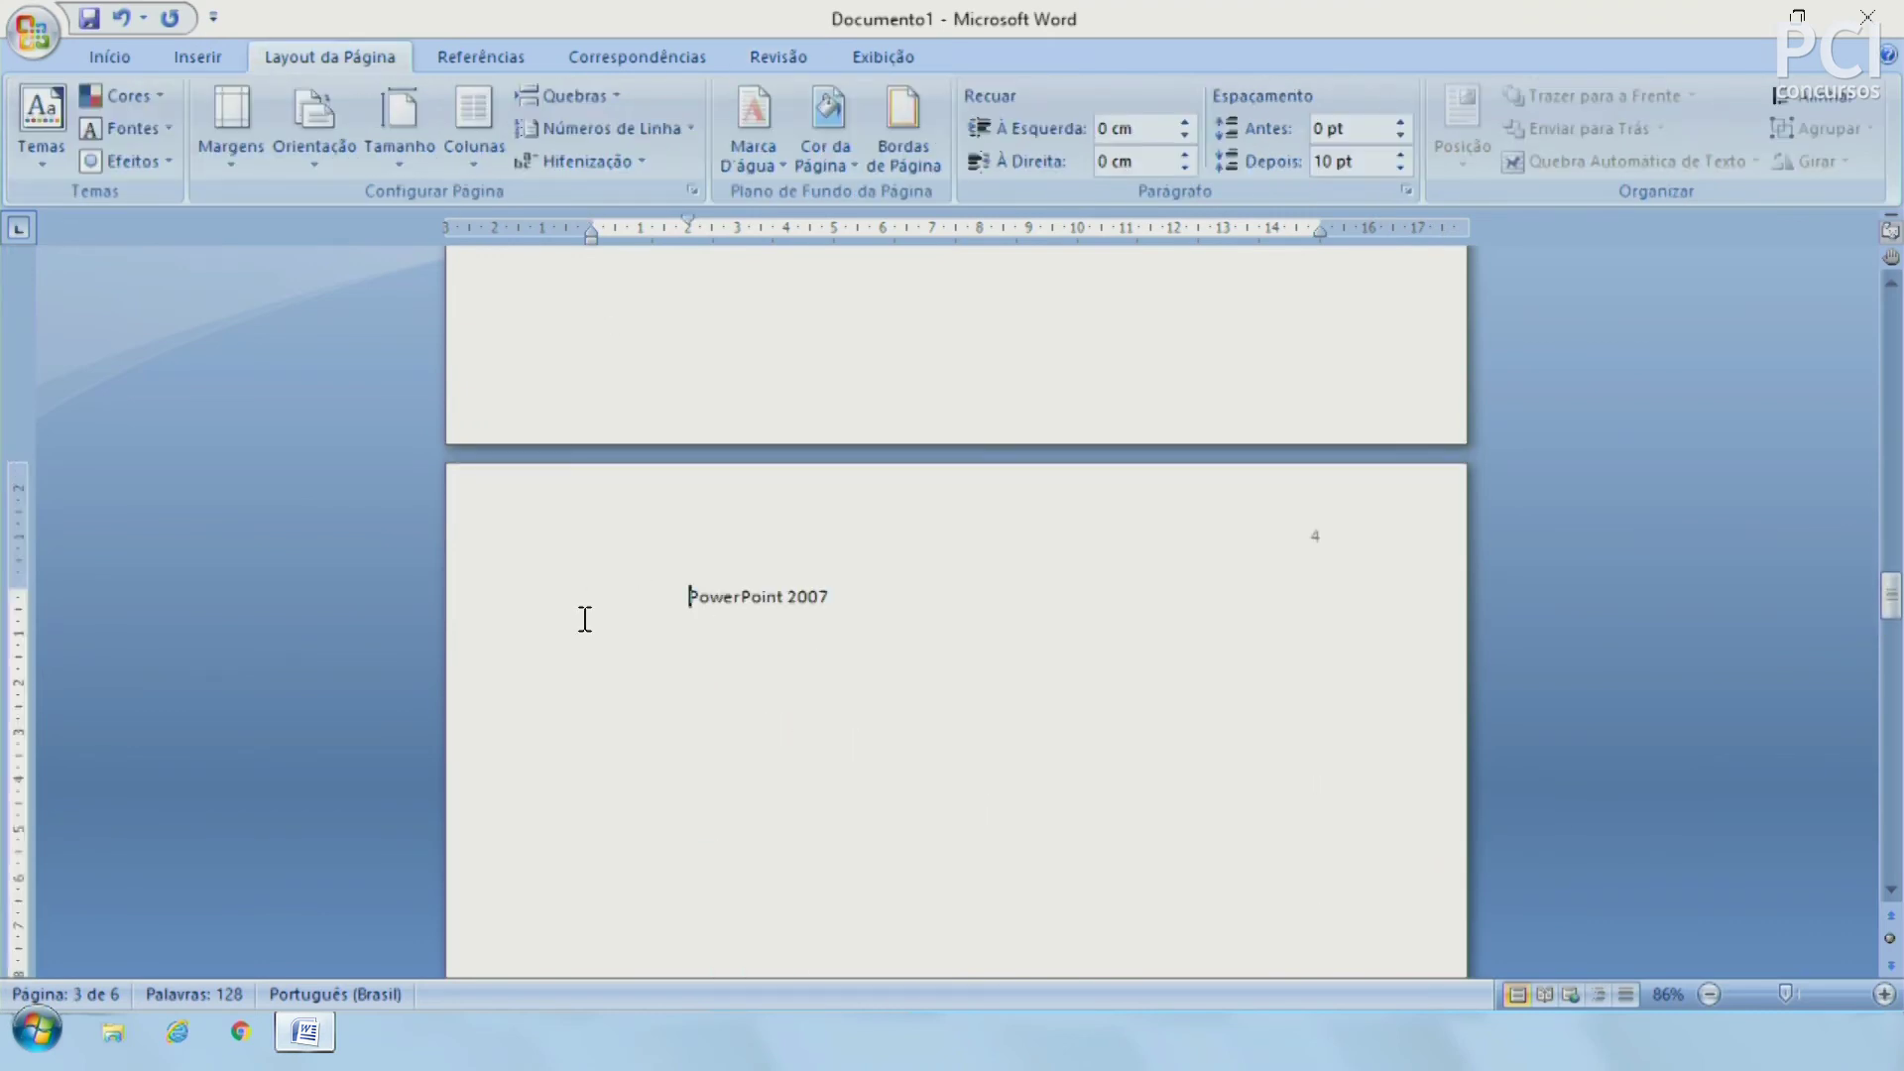
left_click(534, 627)
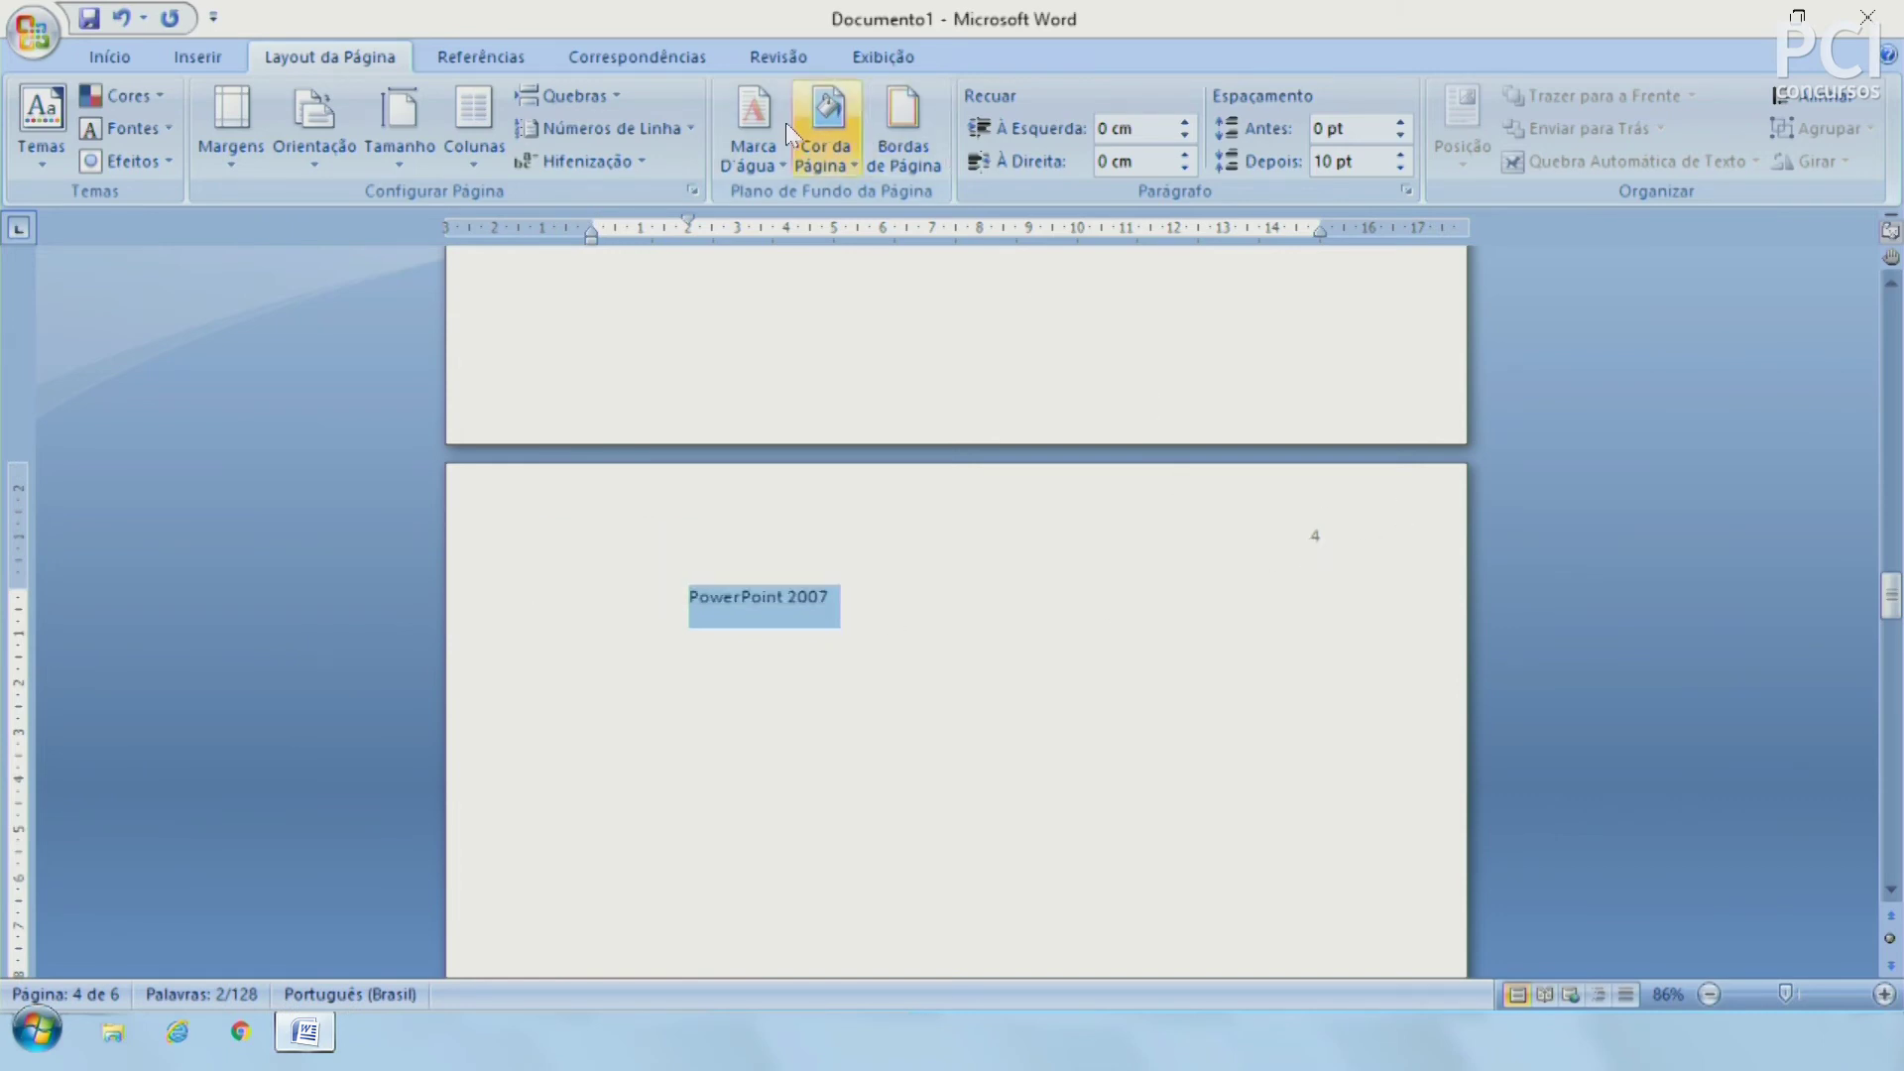
scroll(396, 85, "down", 1)
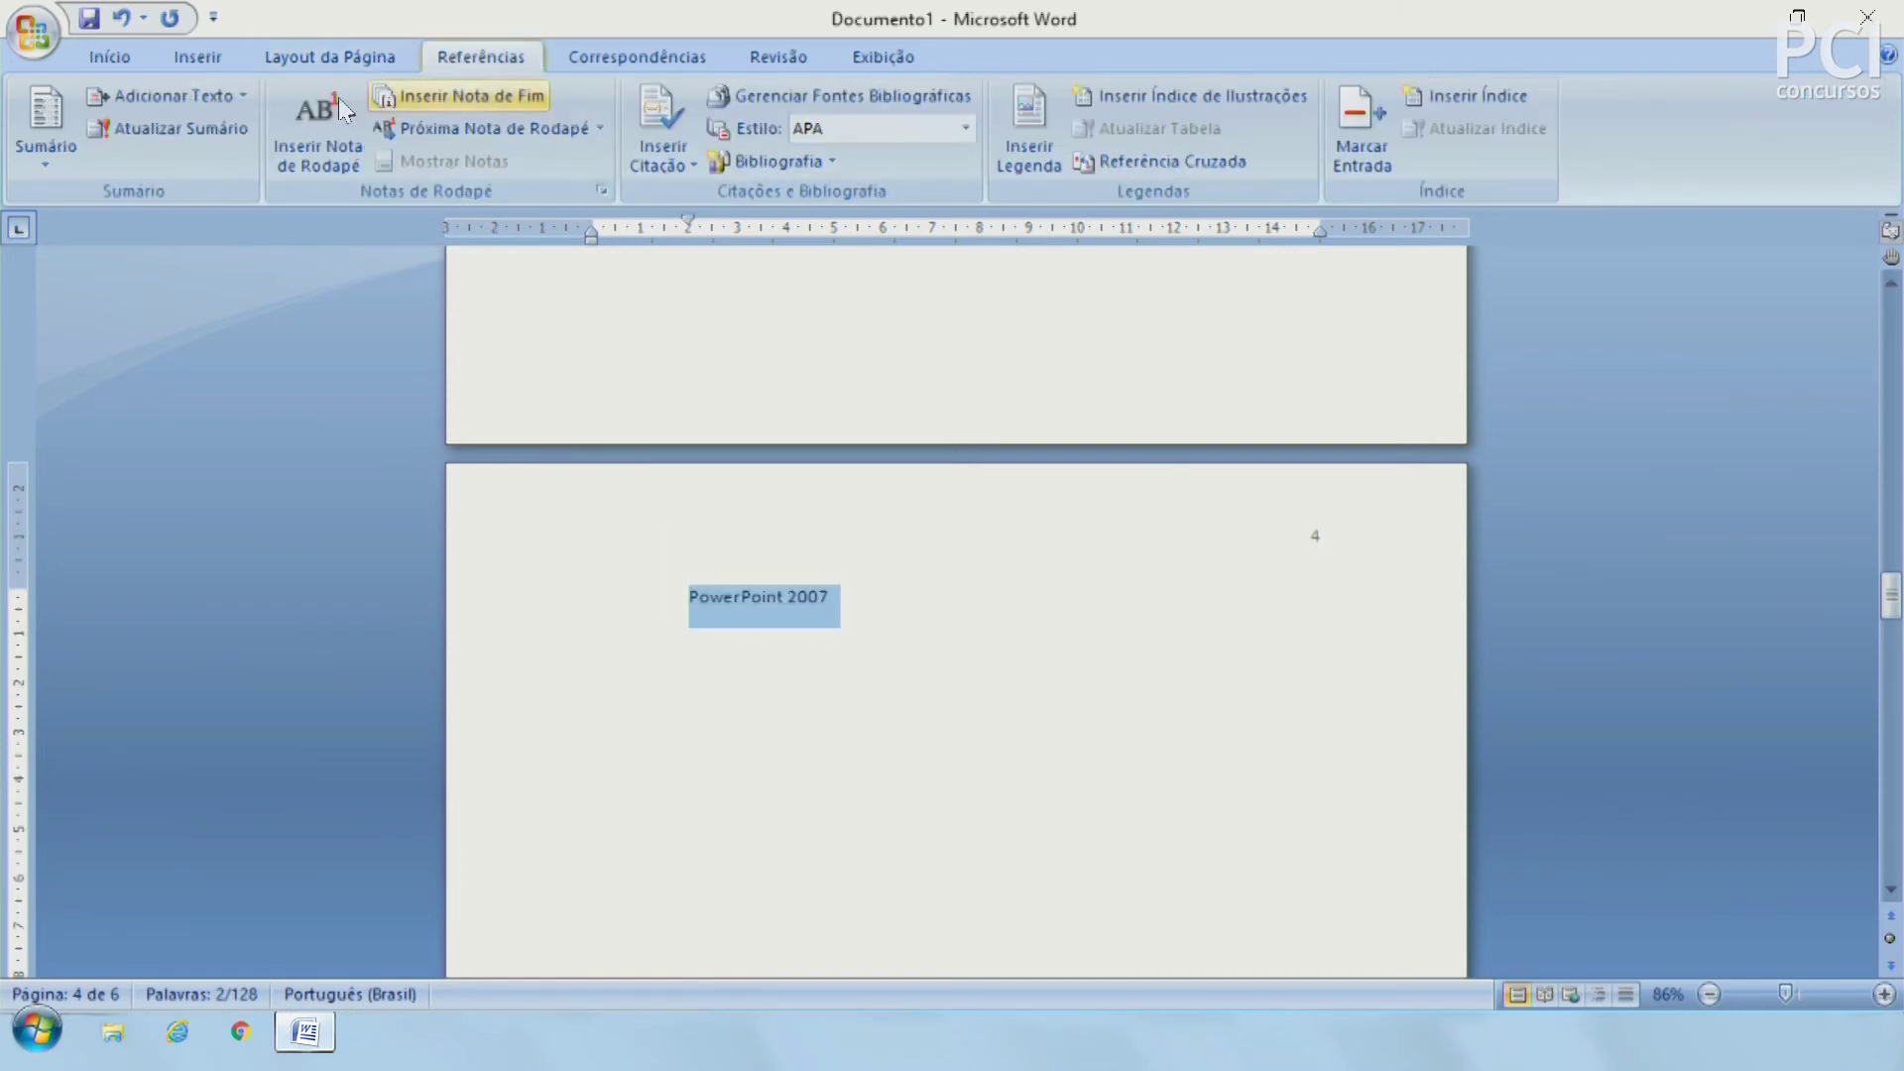
Step: Mark the PowerPoint 2007 line as a Nível 1 table of contents entry
left_click(223, 100)
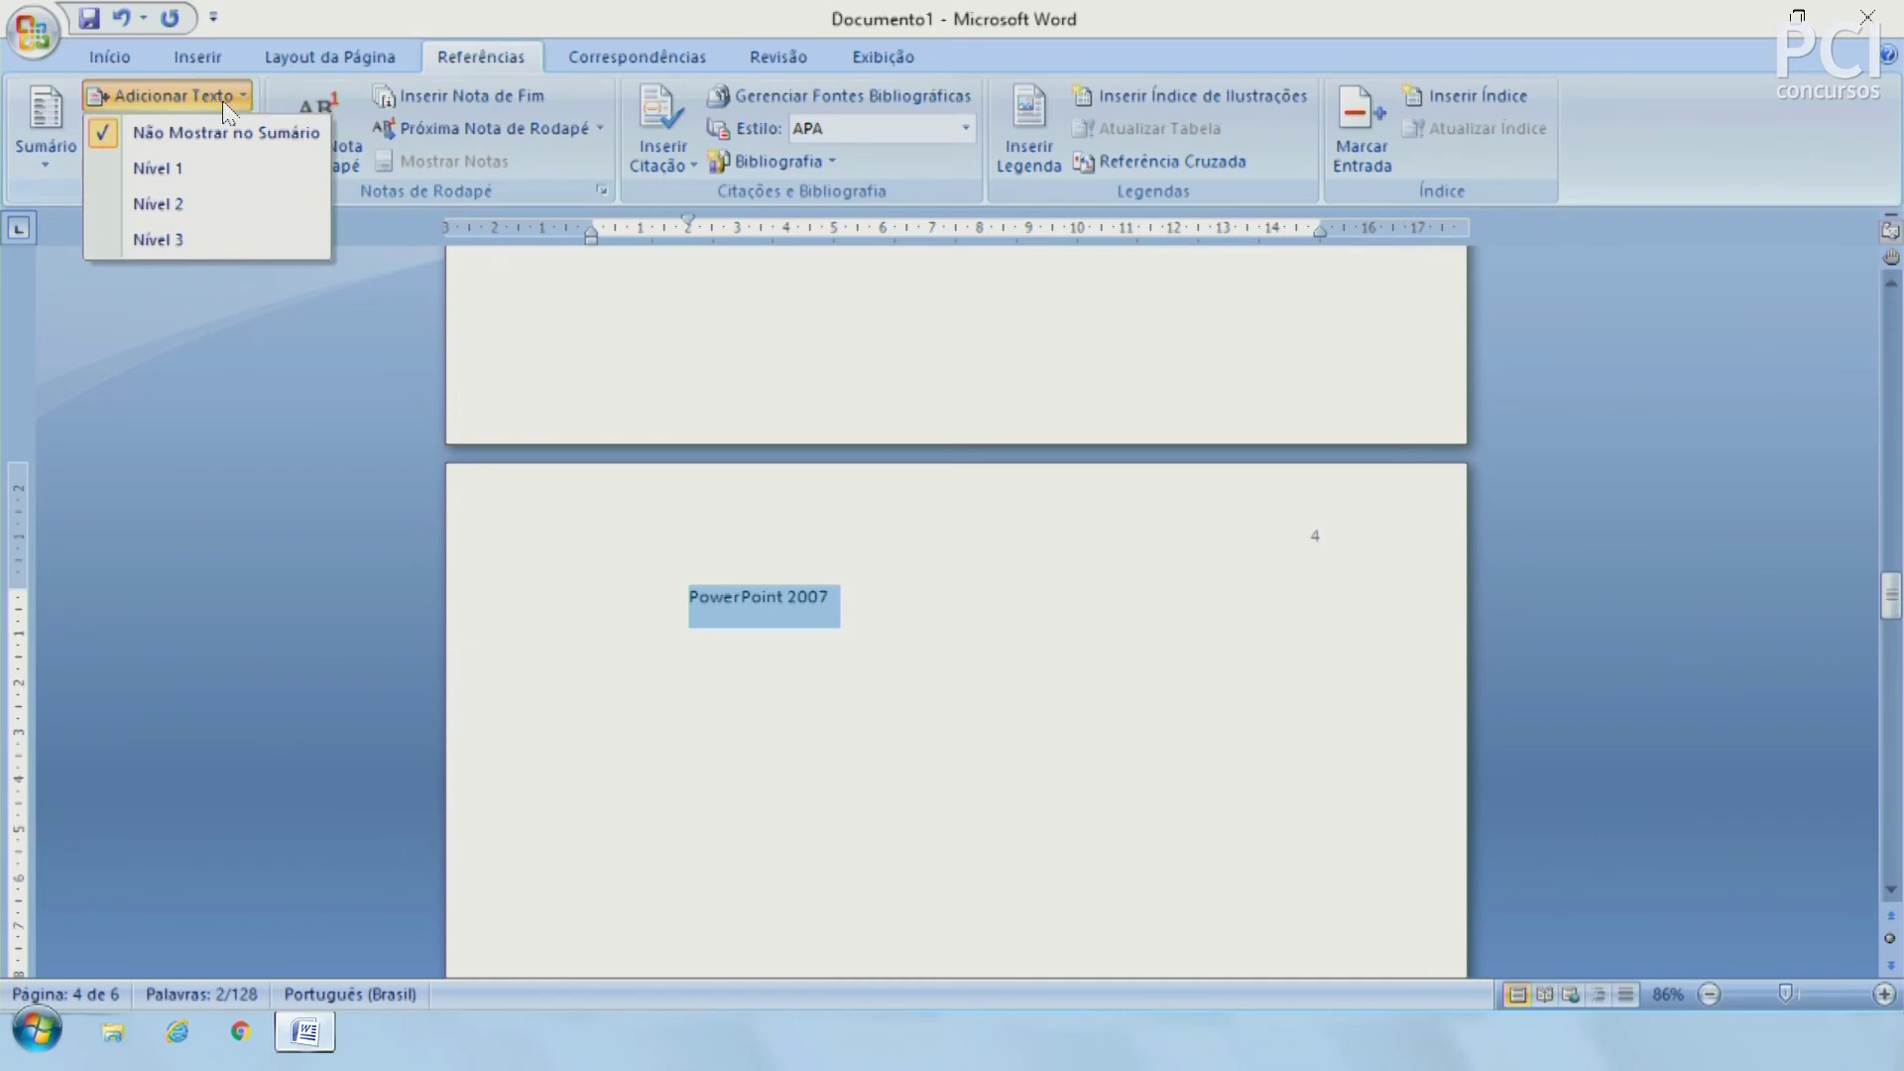
left_click(180, 169)
left_click(906, 796)
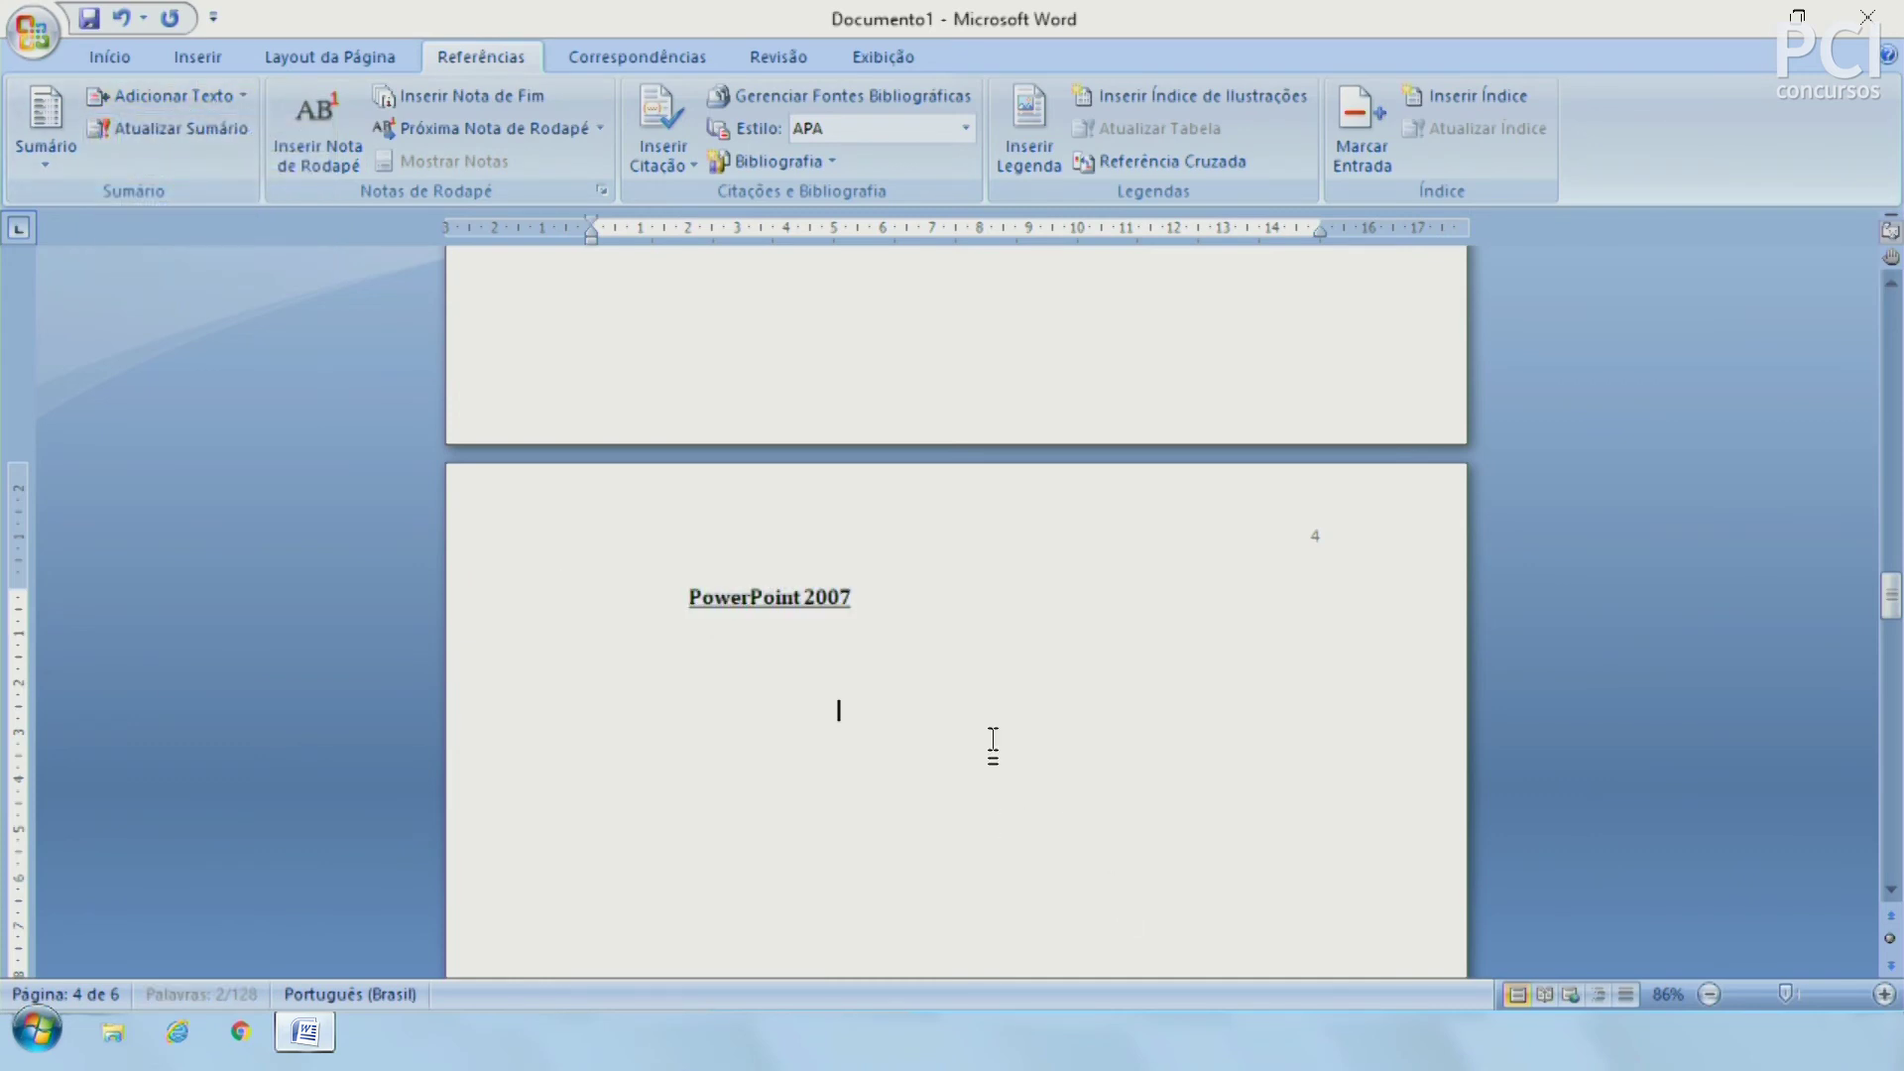
scroll(1335, 778, "up", 3)
scroll(1335, 778, "up", 5)
scroll(1335, 777, "up", 5)
scroll(1336, 786, "up", 5)
scroll(1336, 786, "down", 5)
scroll(1336, 787, "down", 3)
scroll(1336, 787, "down", 5)
scroll(1336, 786, "down", 5)
scroll(789, 807, "down", 3)
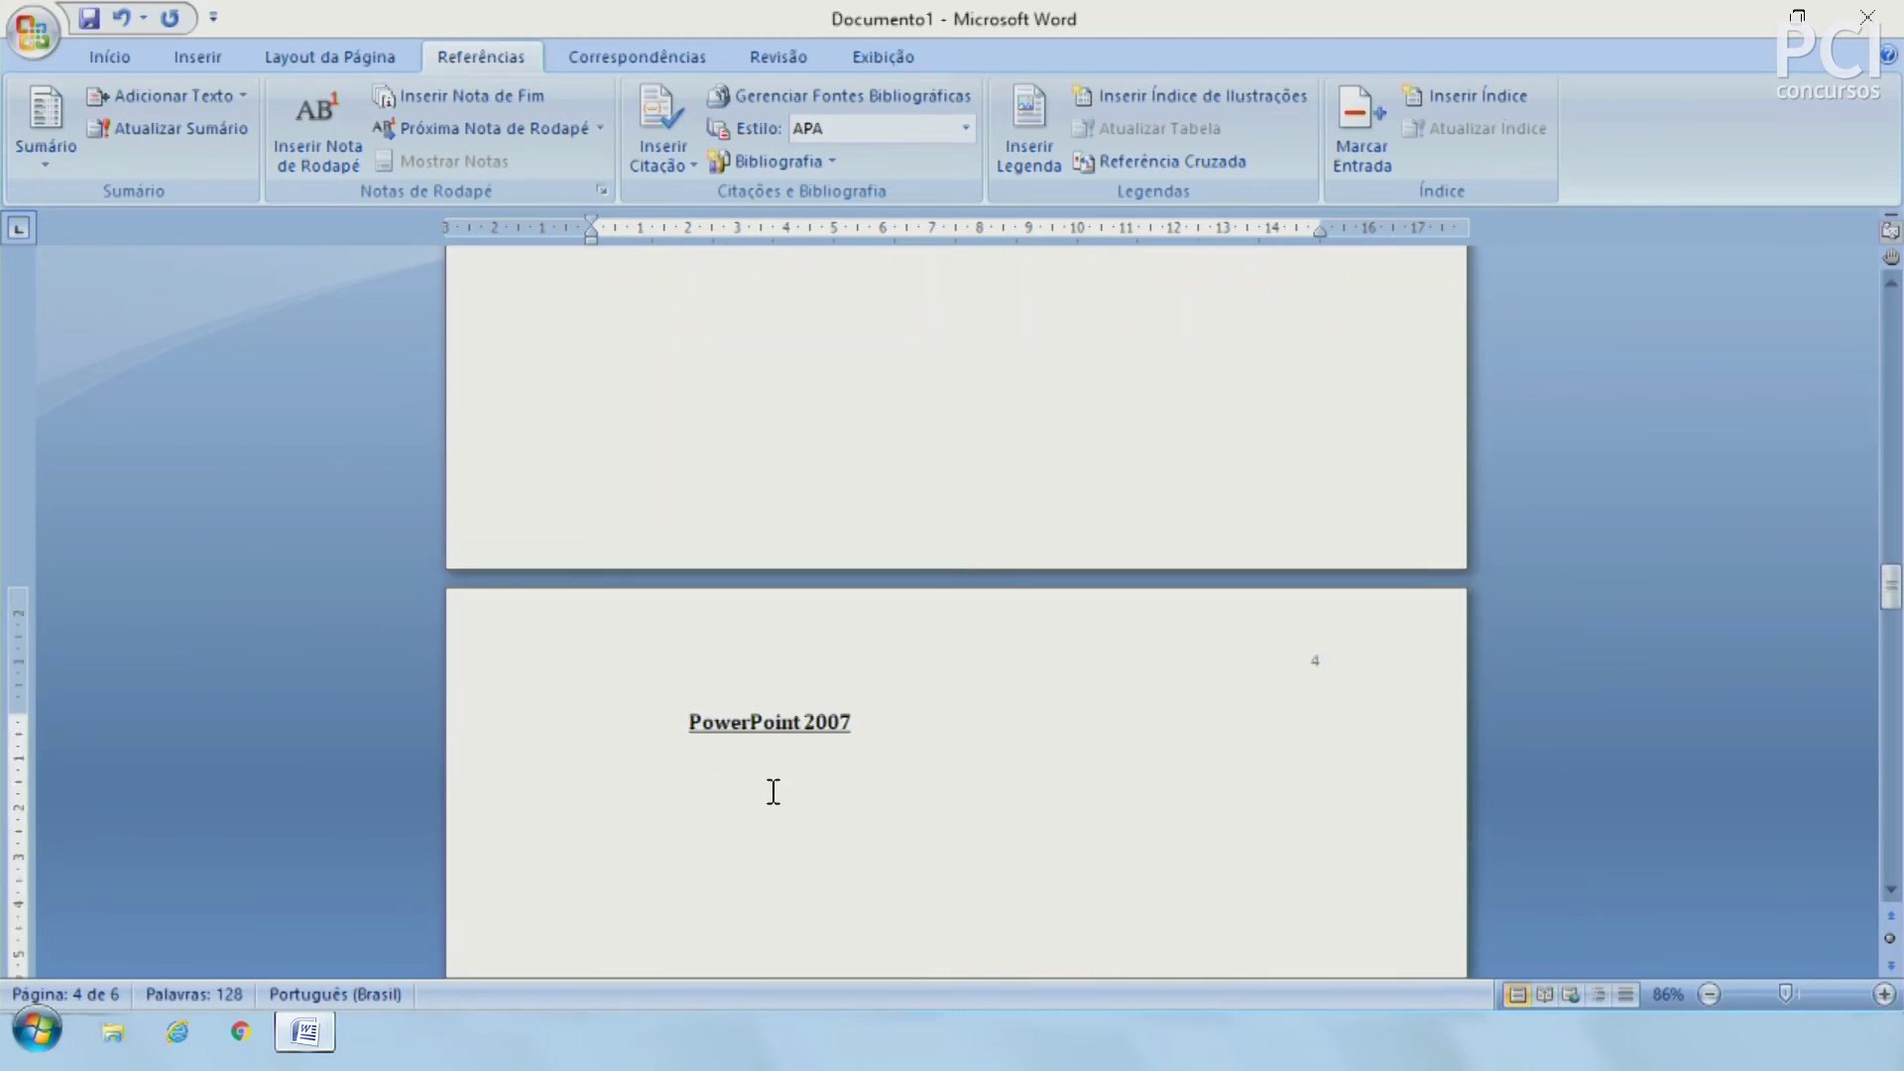
left_click_drag(702, 721, 789, 716)
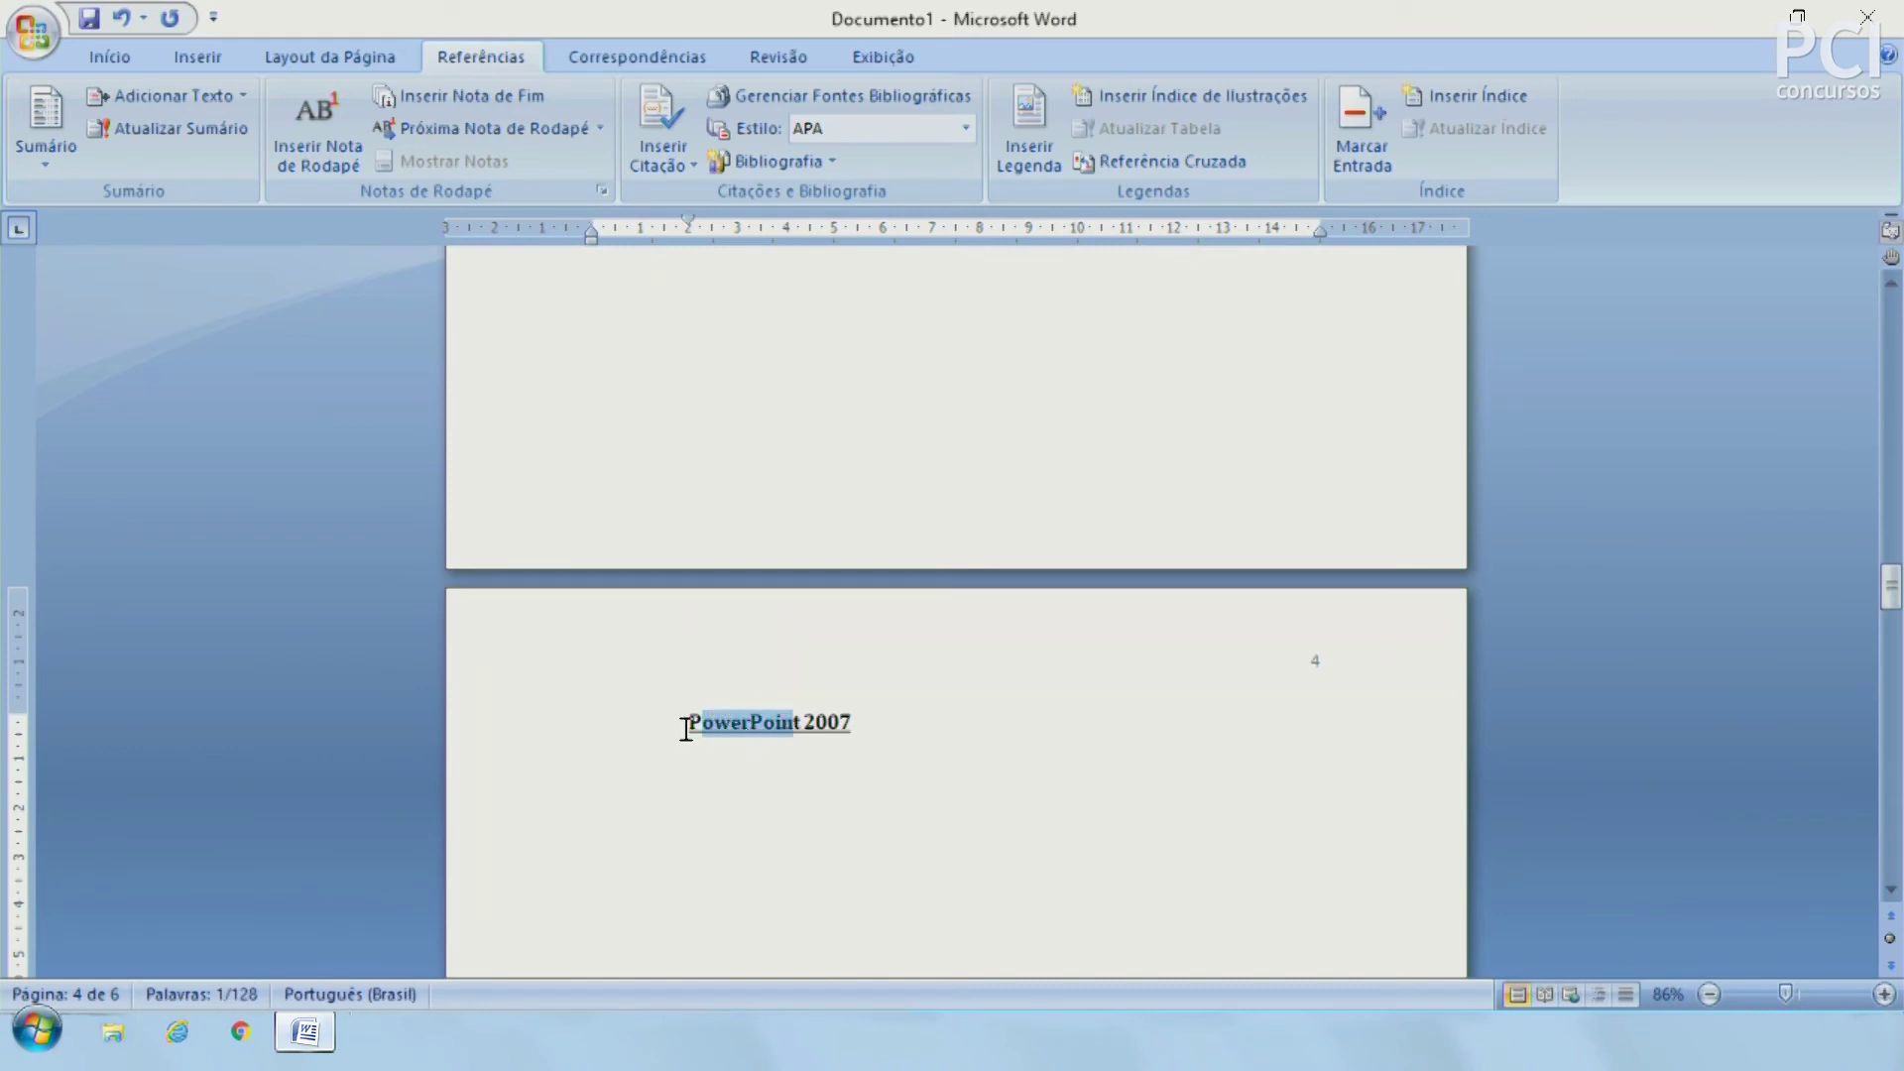
left_click_drag(667, 727, 948, 736)
left_click(953, 782)
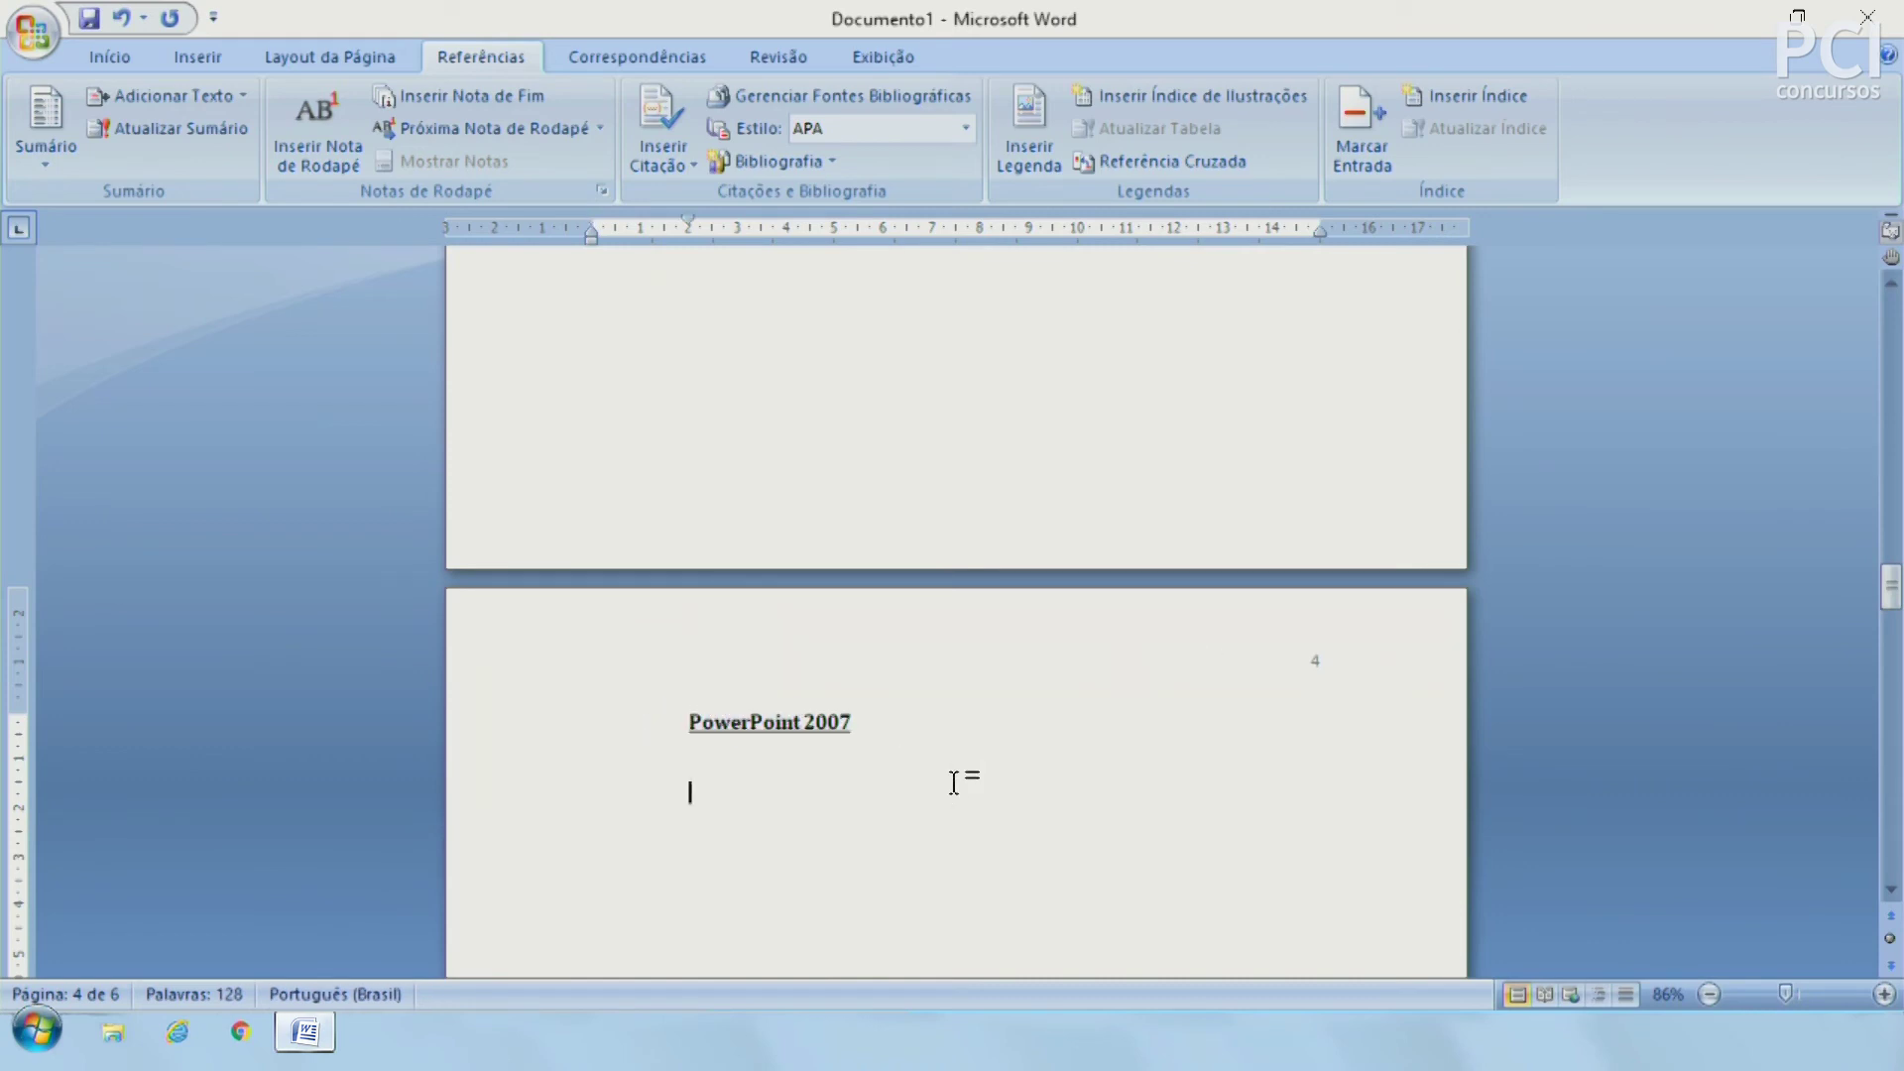
Step: Zoom out to 60% and update the entire Conteúdo table to include PowerPoint 2007
left_click(1708, 994)
left_click(1709, 994)
left_click(1709, 993)
scroll(1085, 614, "up", 7)
scroll(1062, 595, "up", 12)
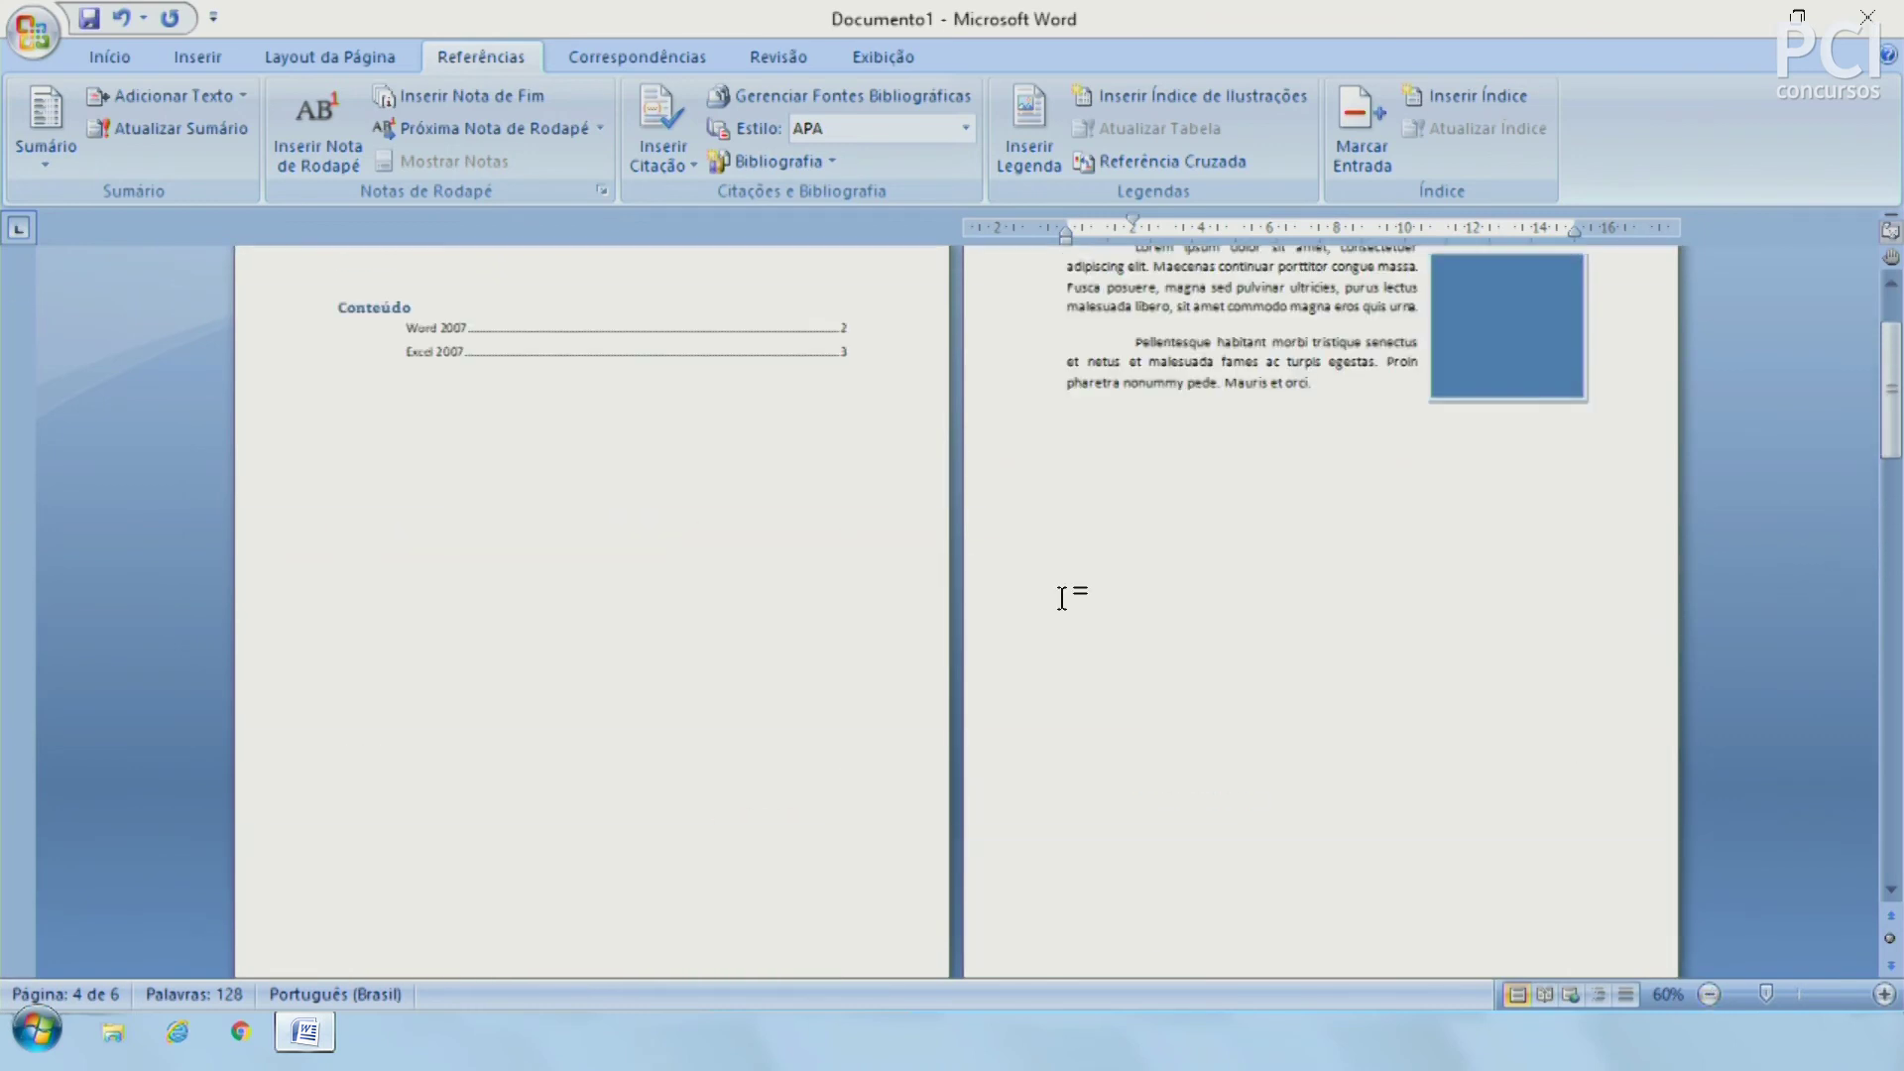
scroll(1062, 595, "up", 3)
left_click(523, 499)
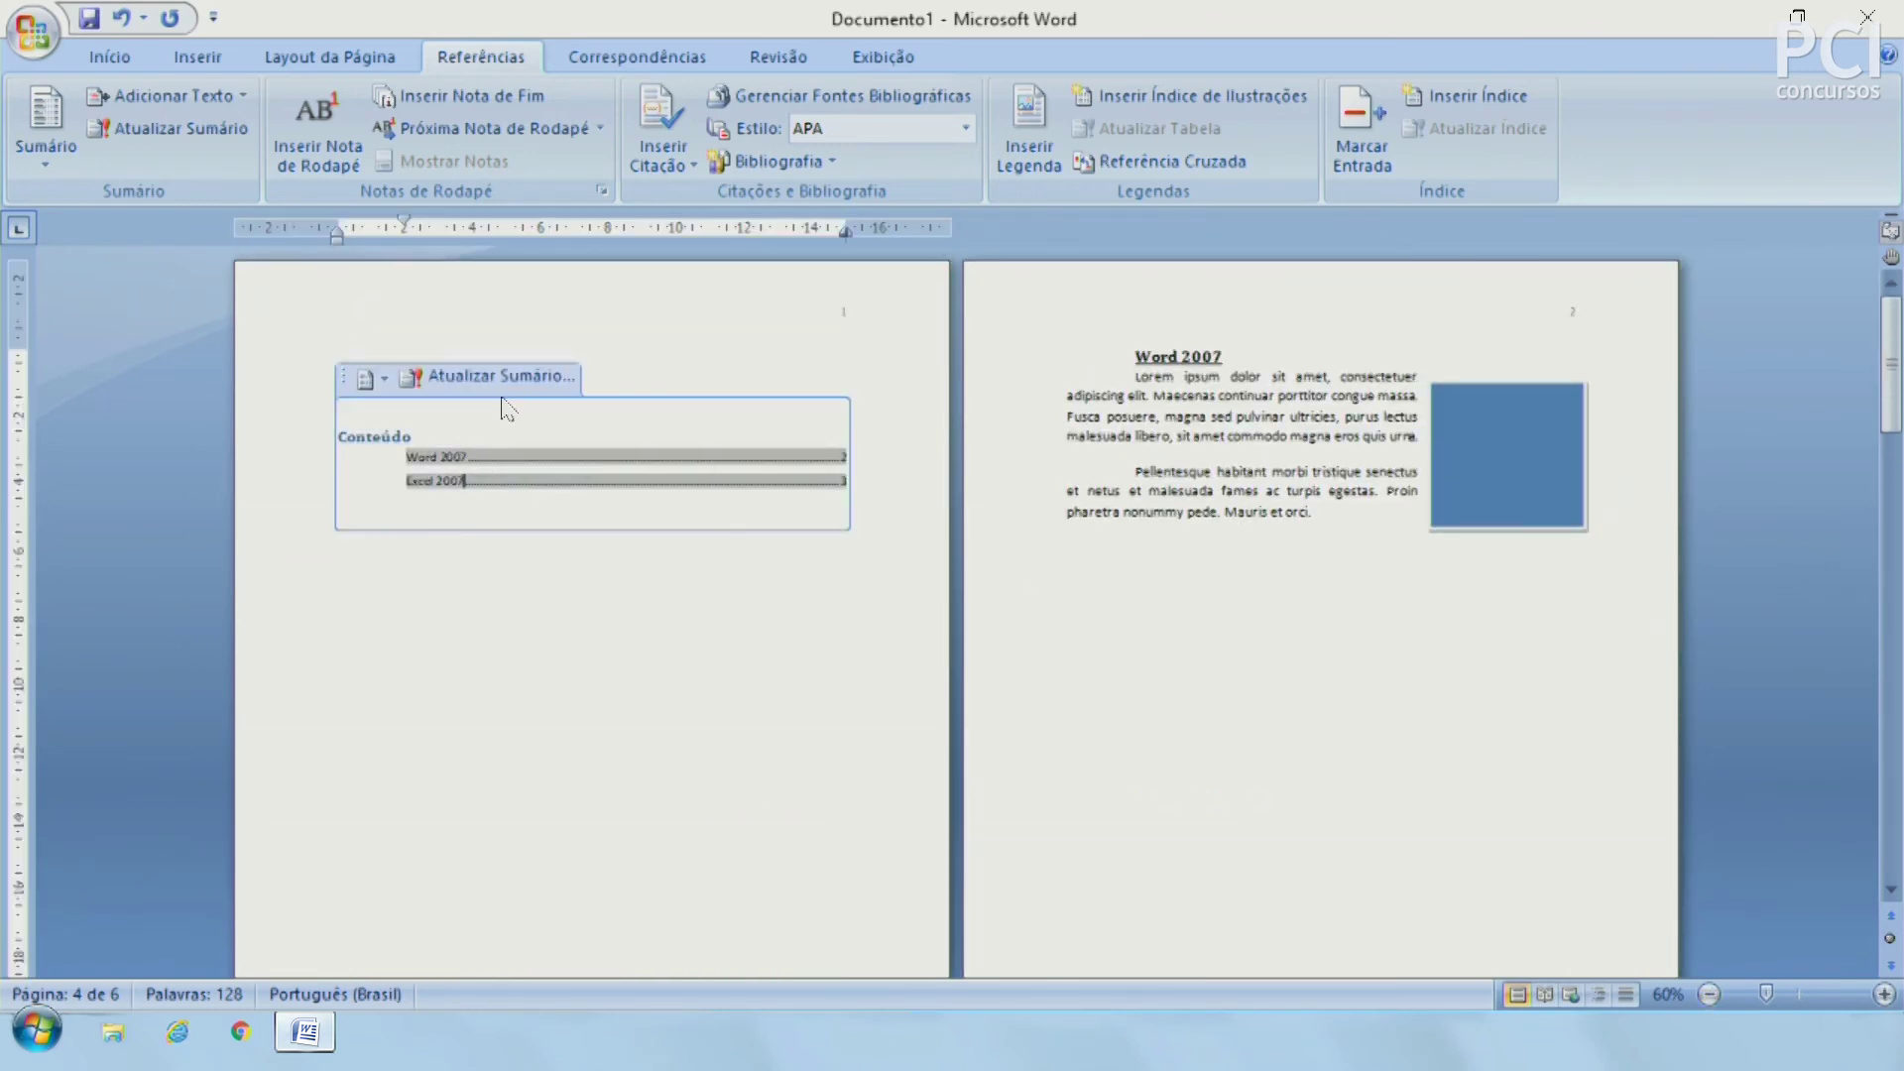
left_click(527, 387)
left_click(900, 514)
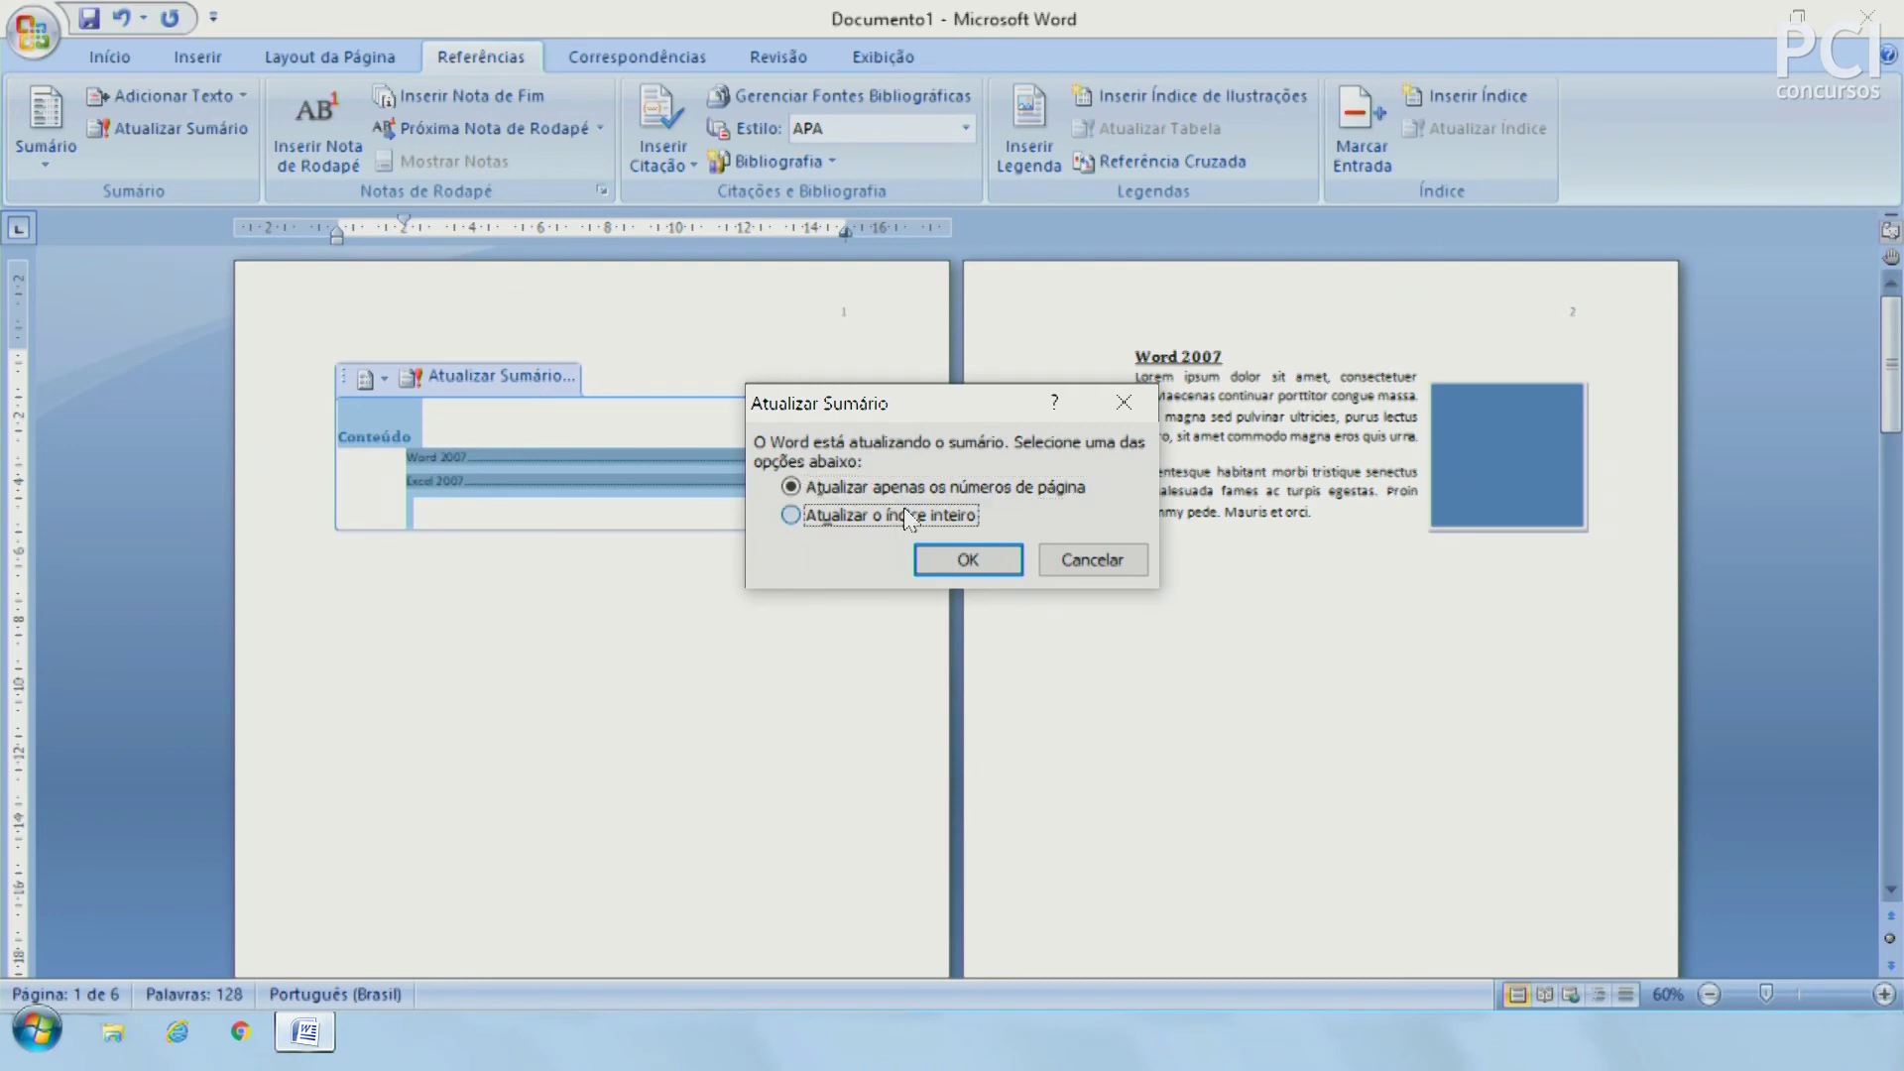
left_click(952, 560)
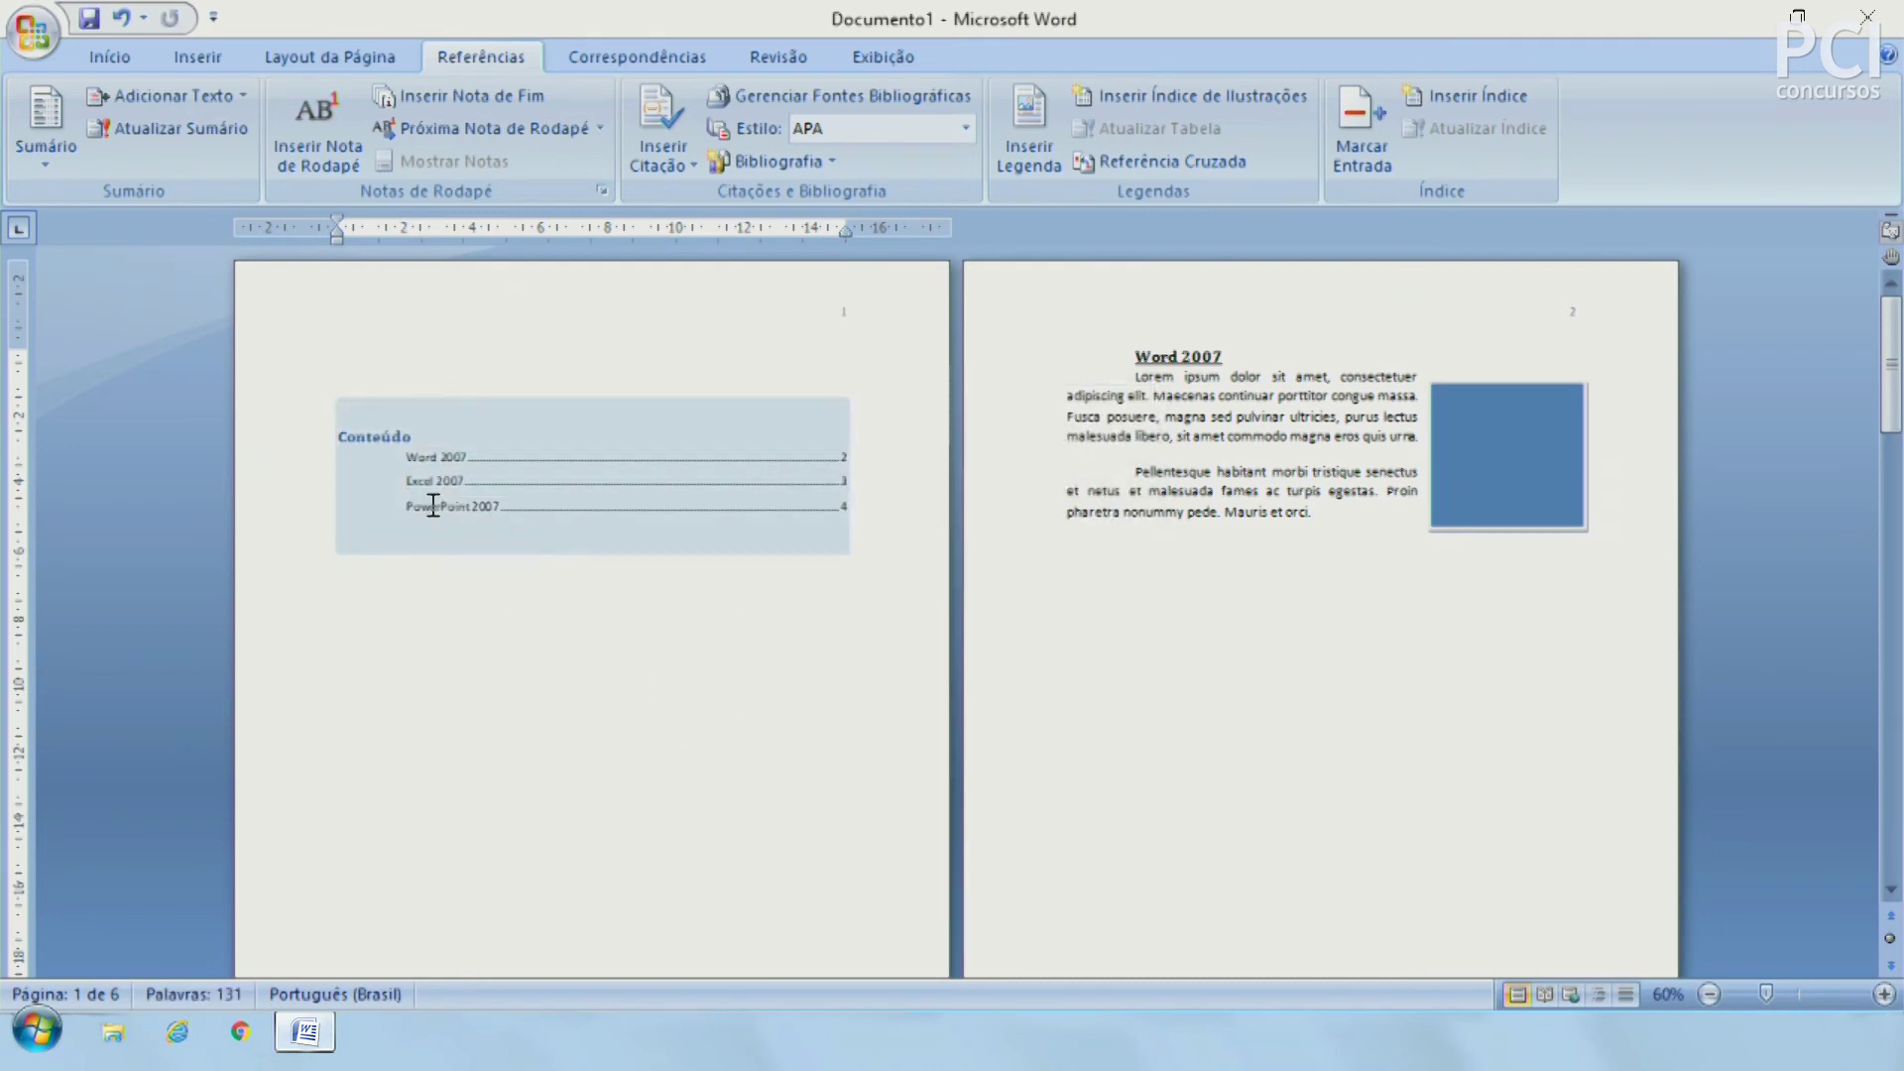
left_click(846, 692)
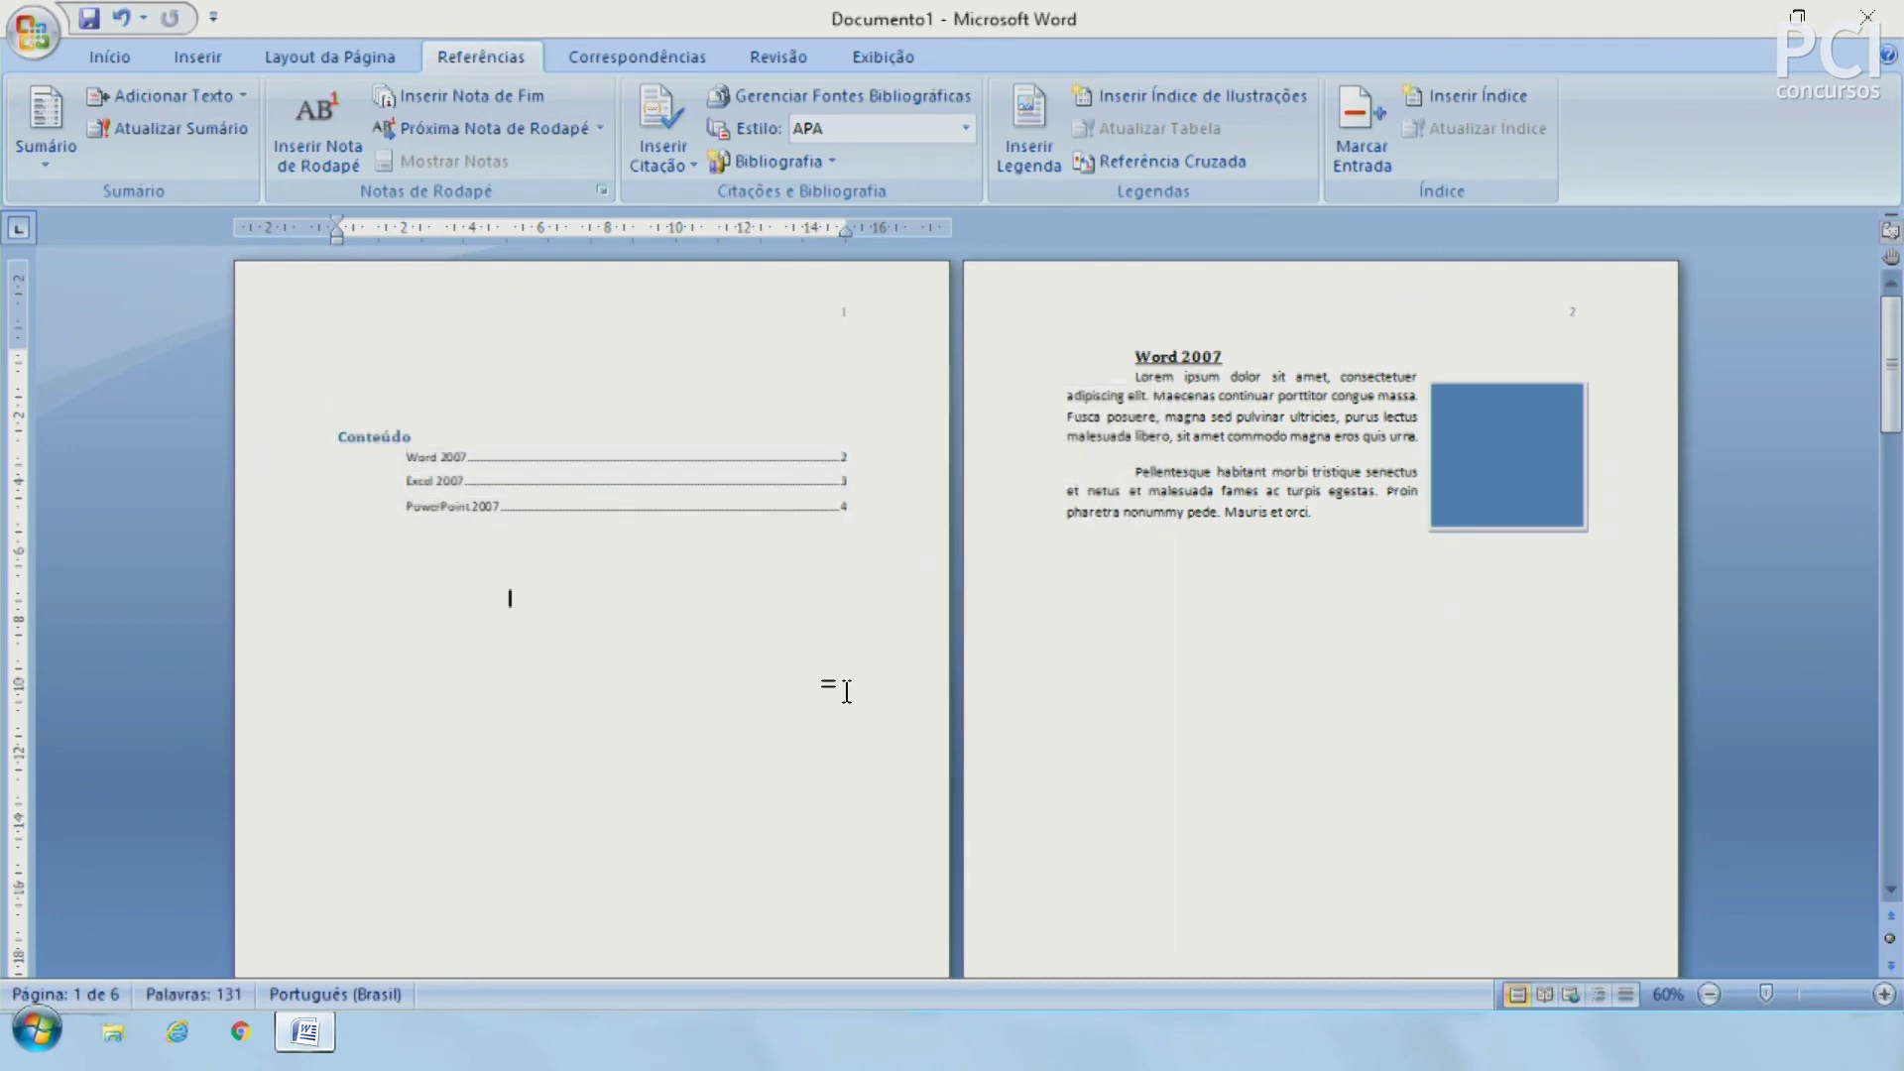
left_click(176, 94)
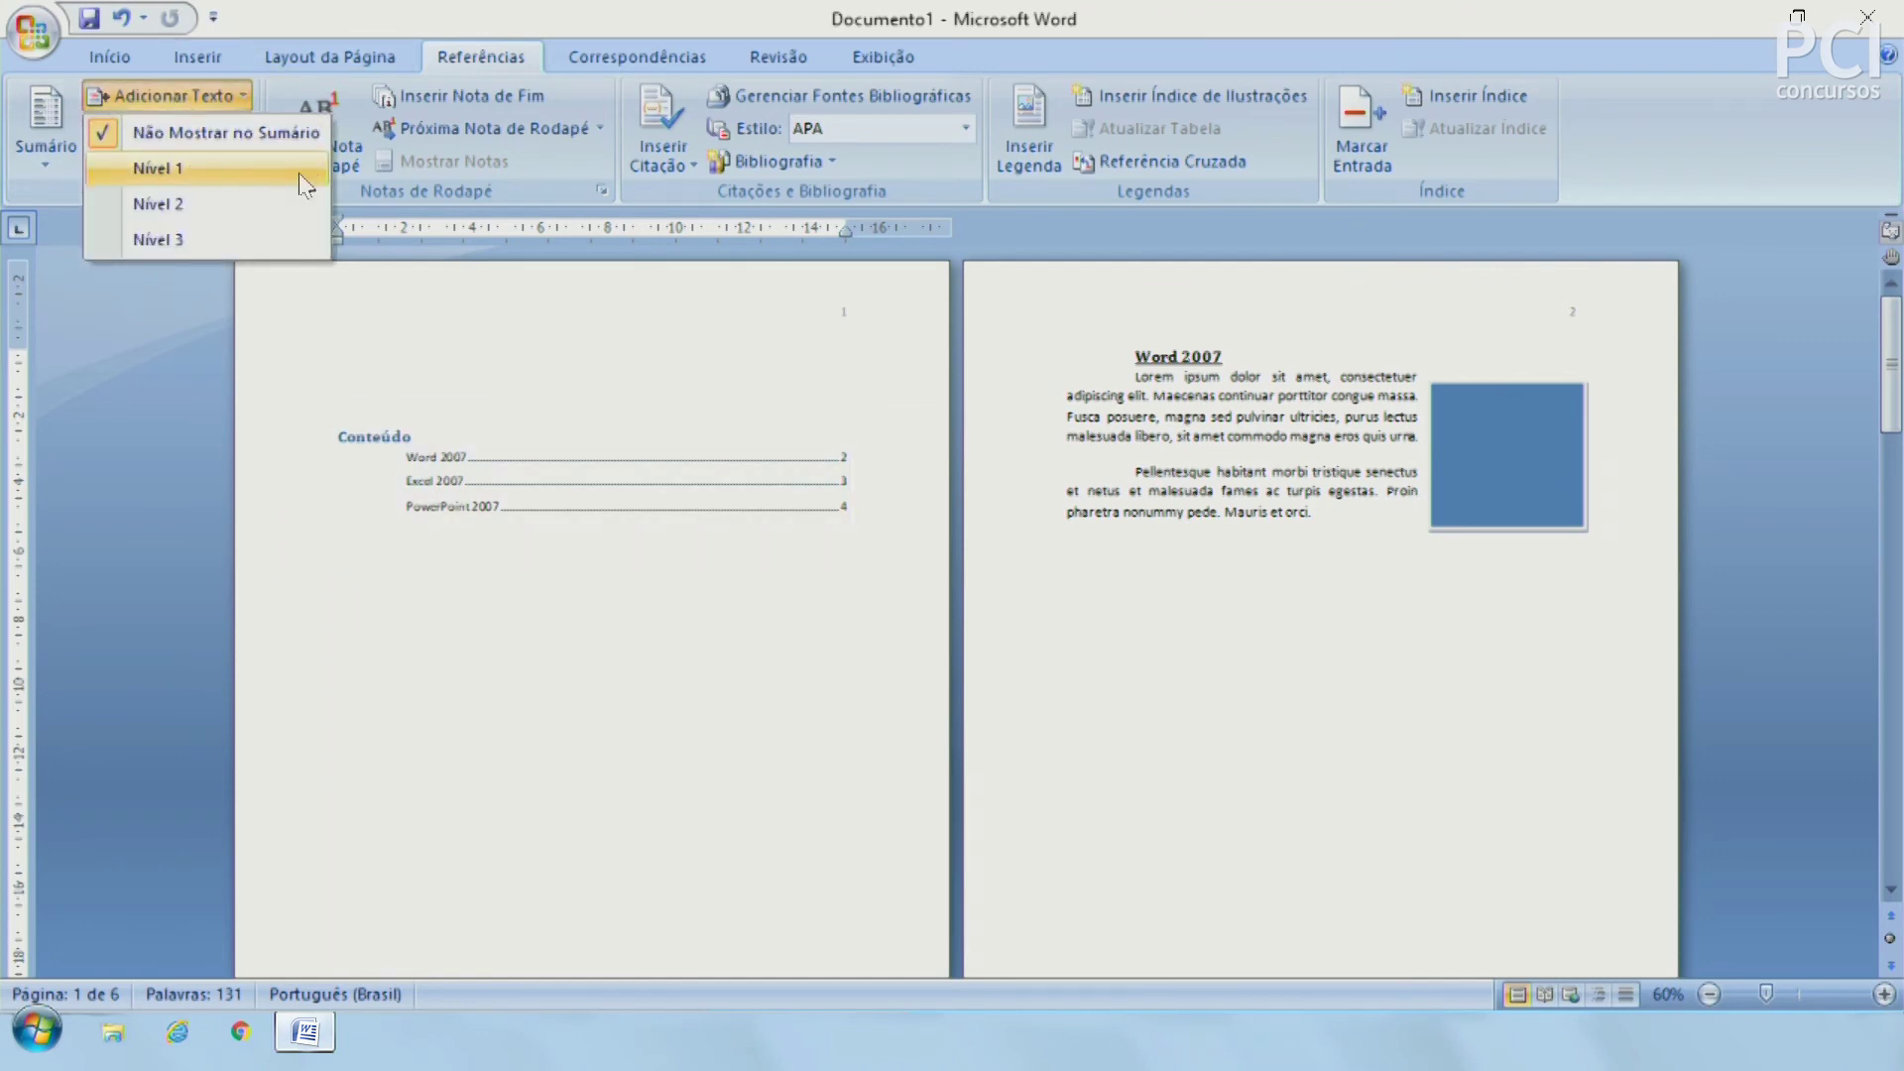
left_click(253, 431)
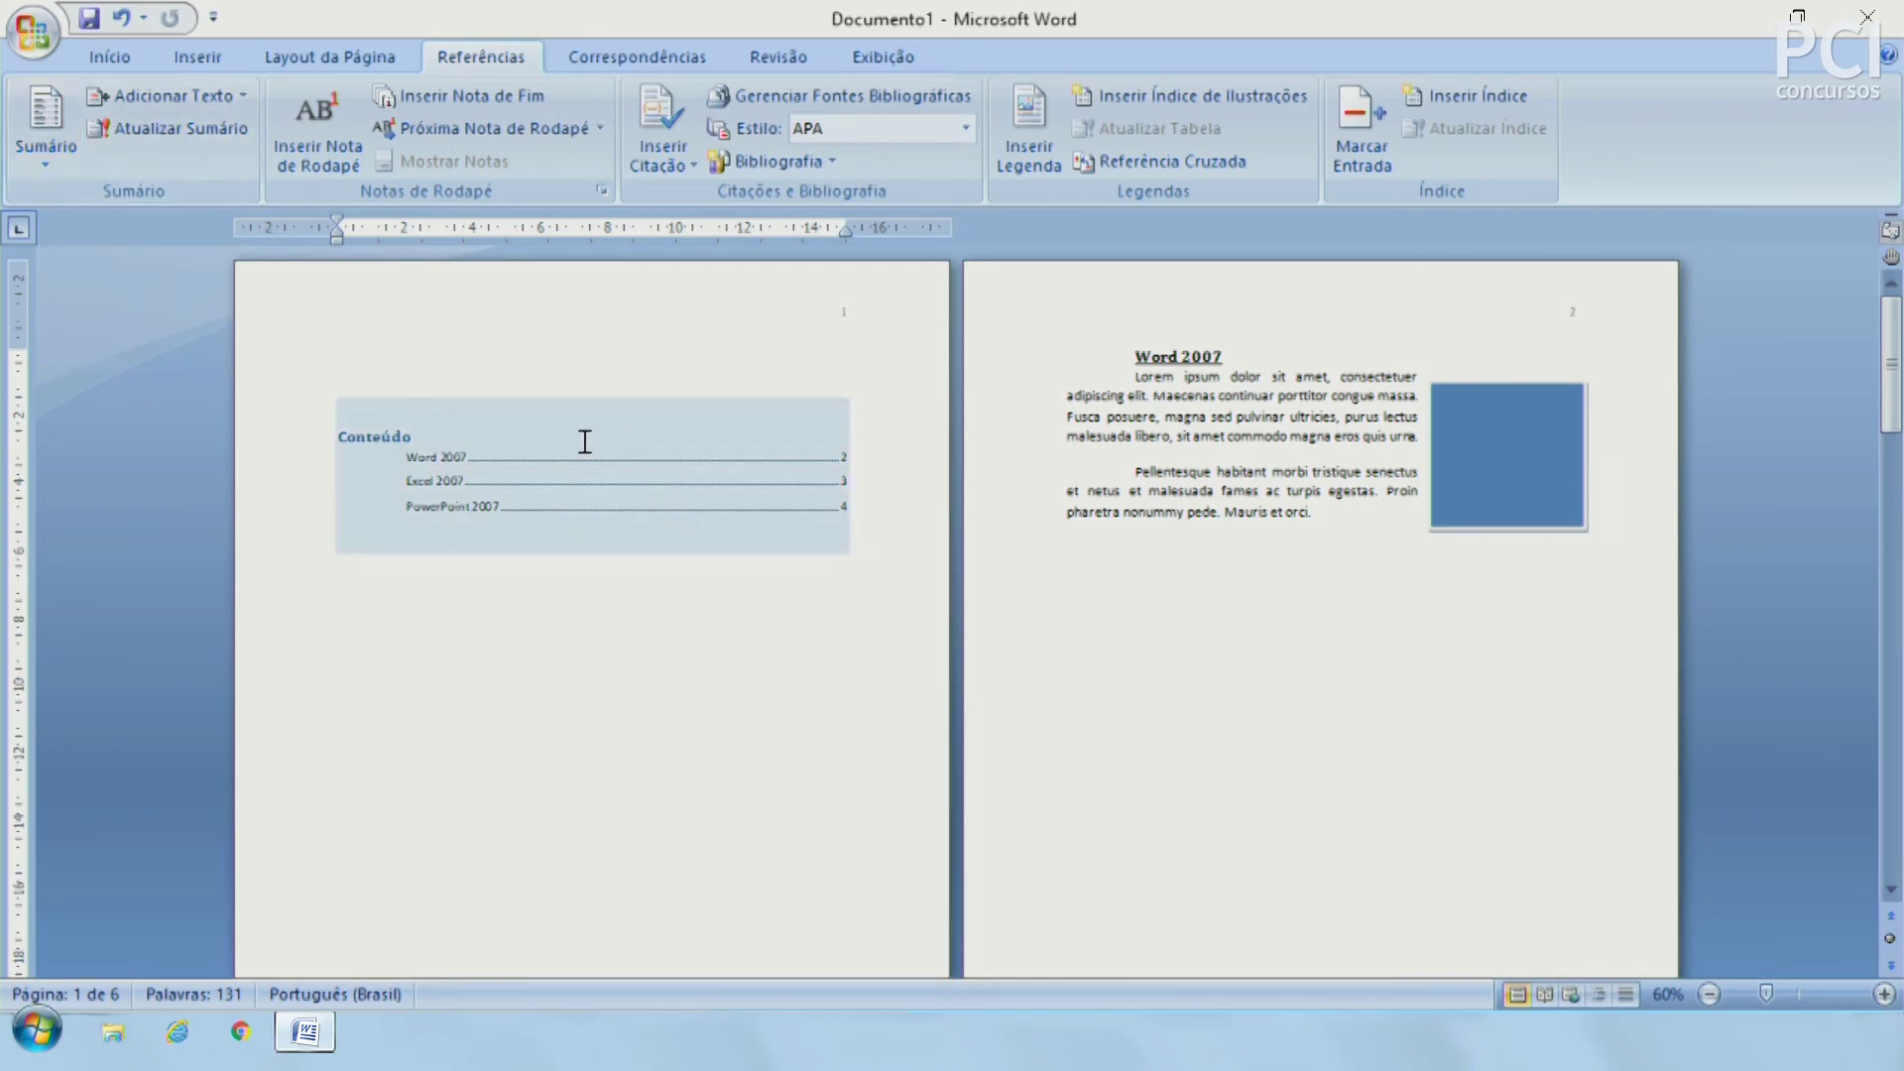
left_click(49, 139)
left_click(268, 384)
left_click(417, 466)
left_click(440, 432)
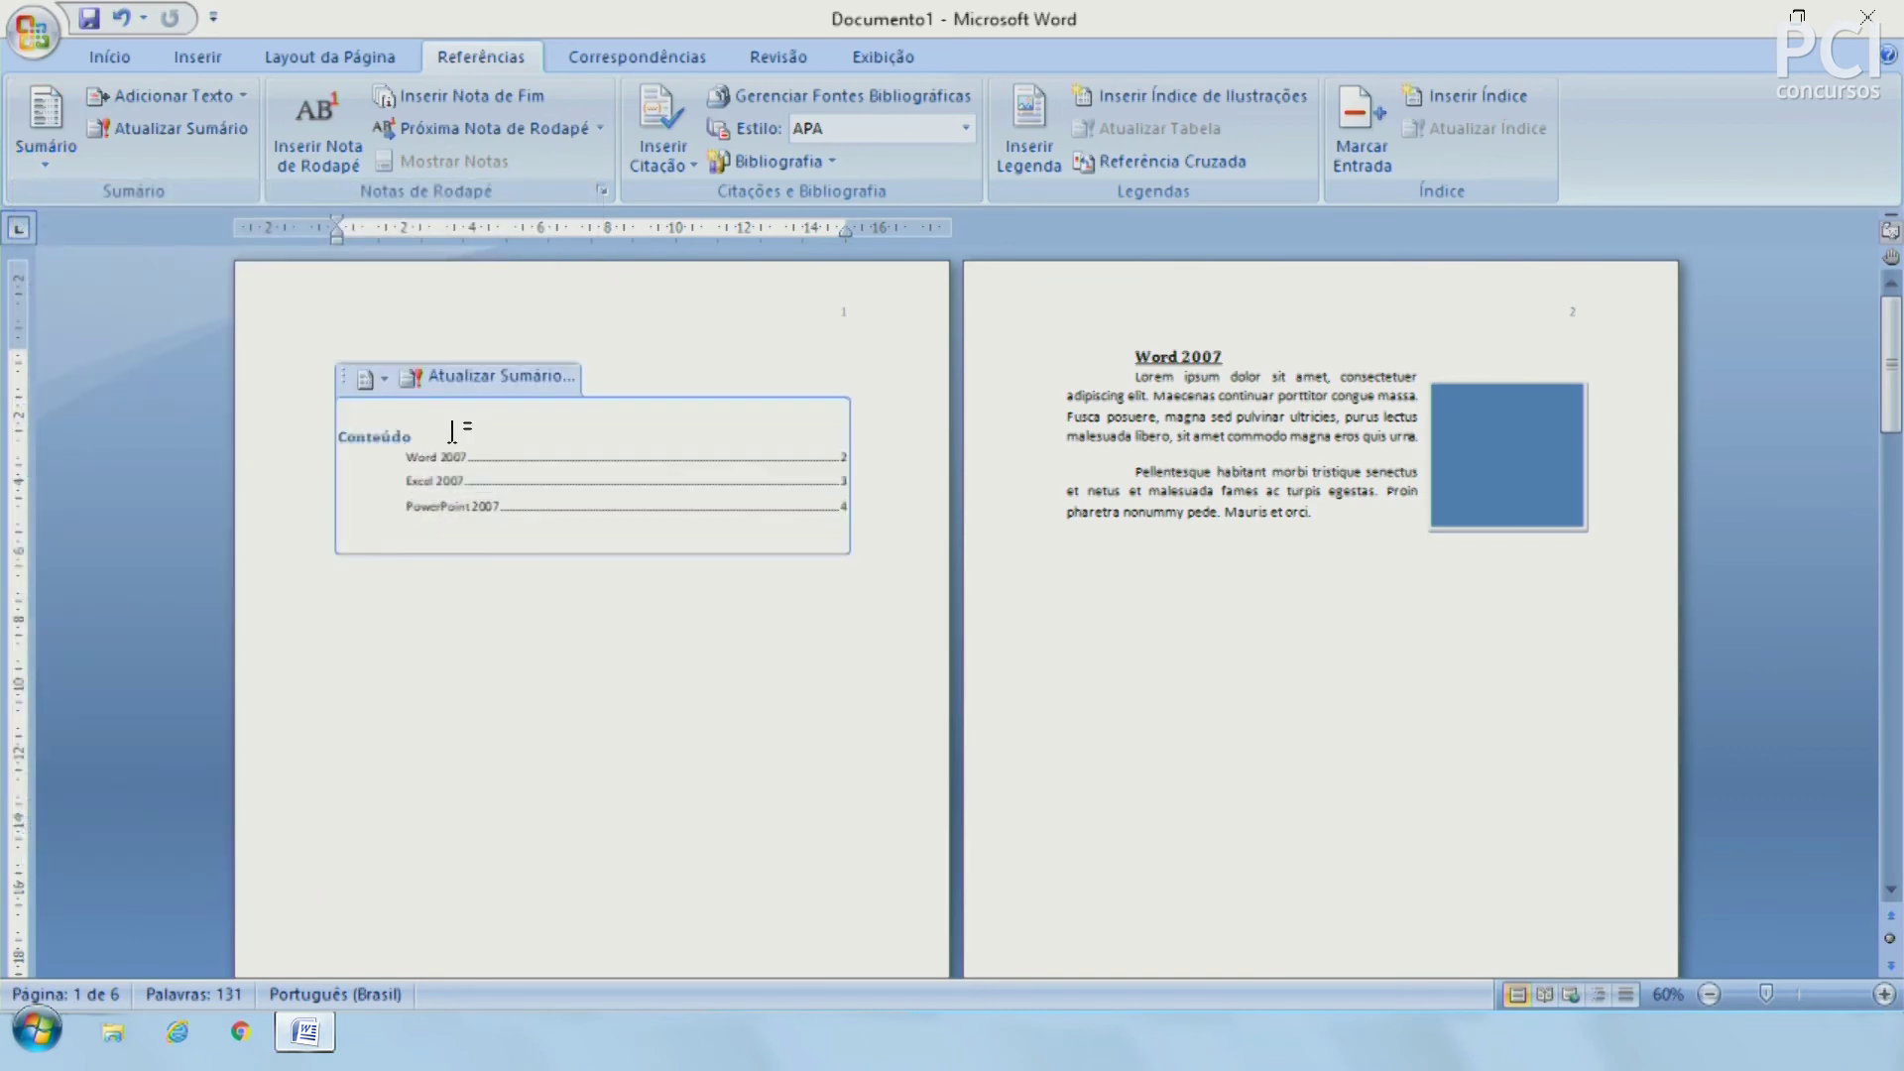
key("shift+Home")
key("BackSpace")
type("Sum")
left_click(489, 708)
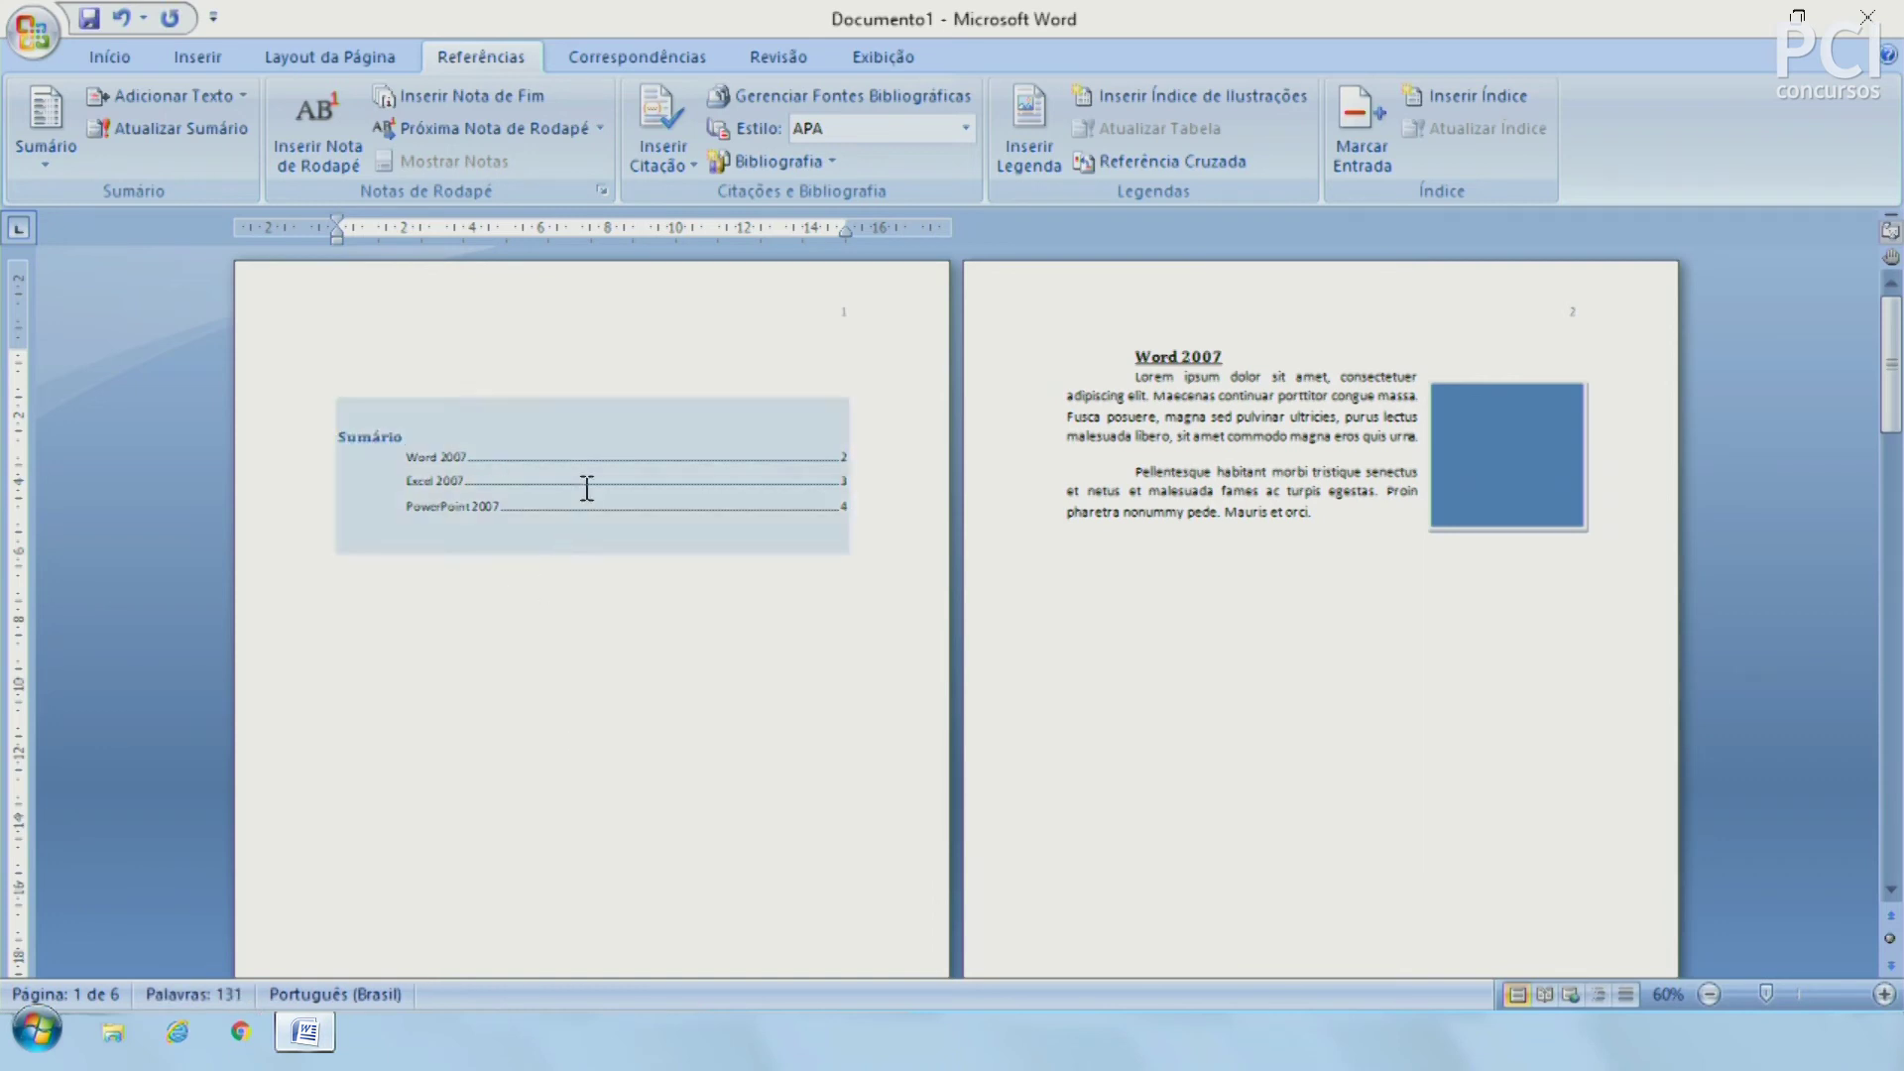
left_click(426, 458)
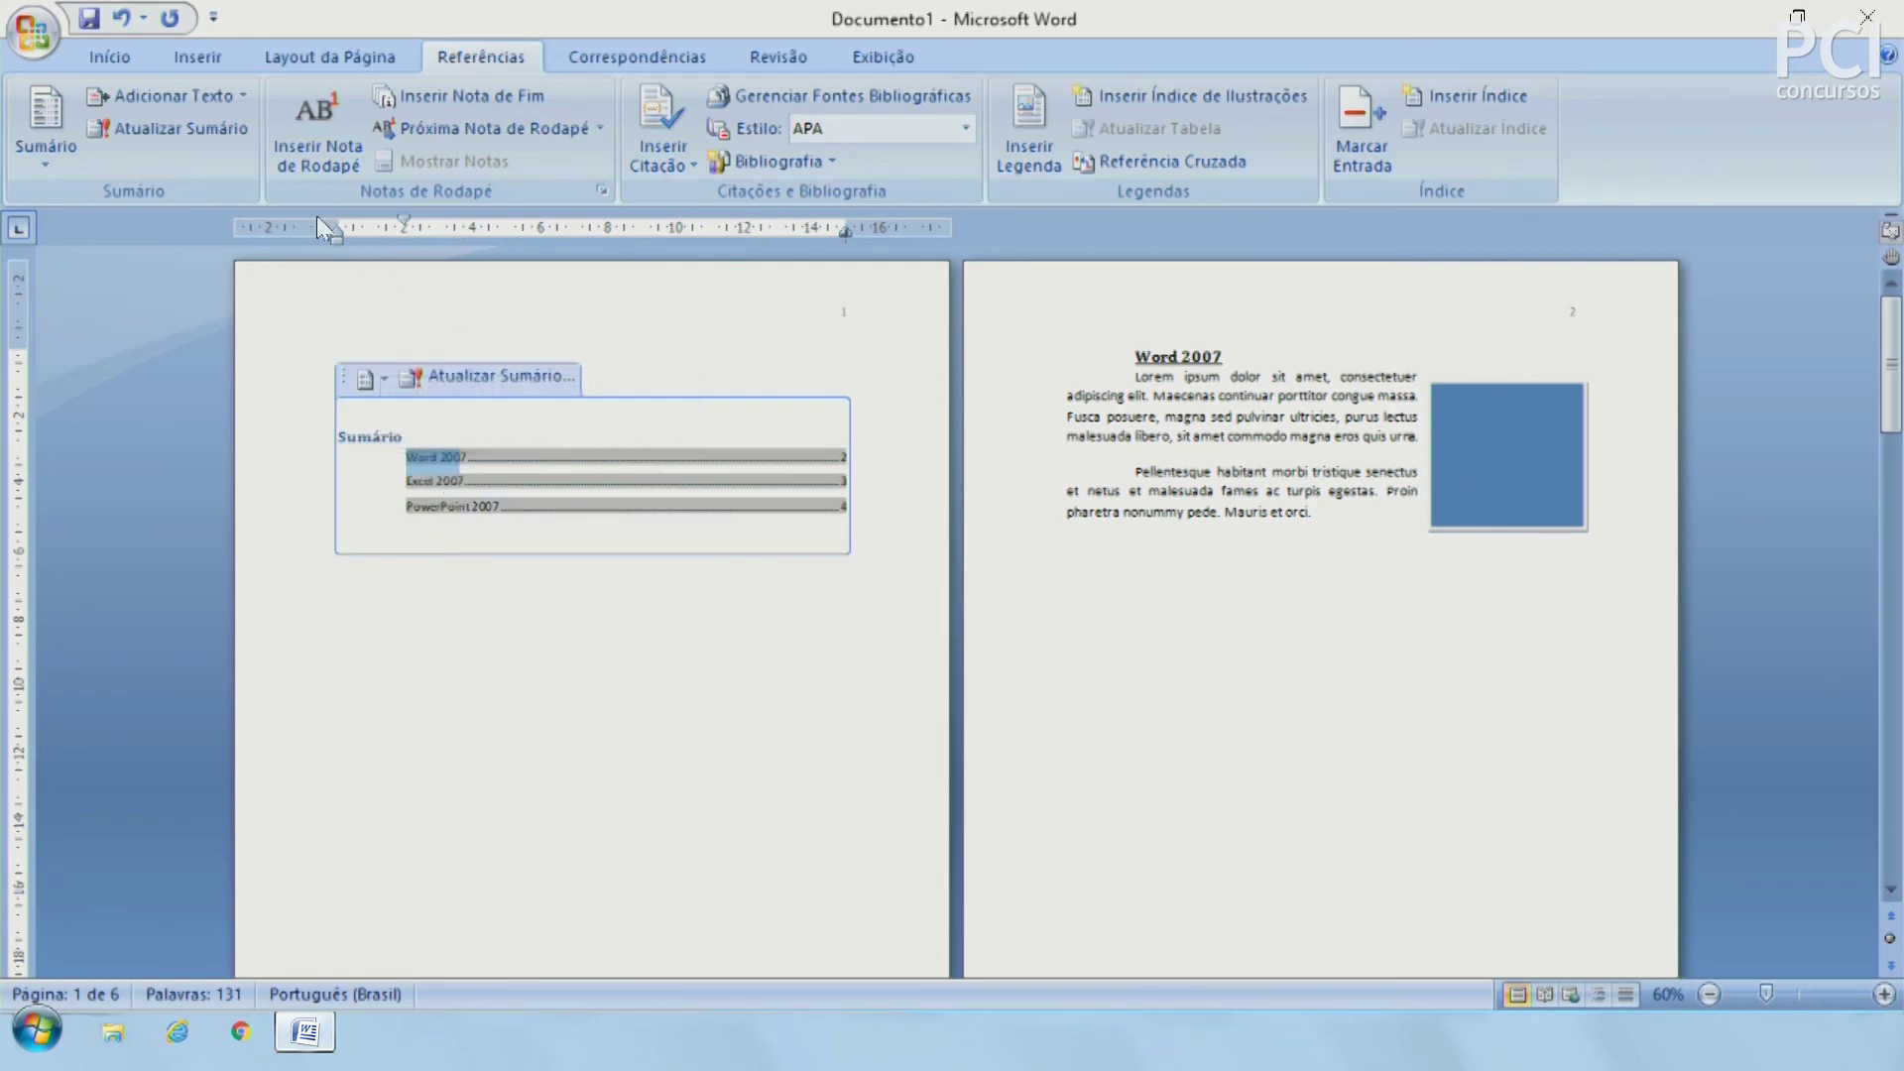
left_click(109, 56)
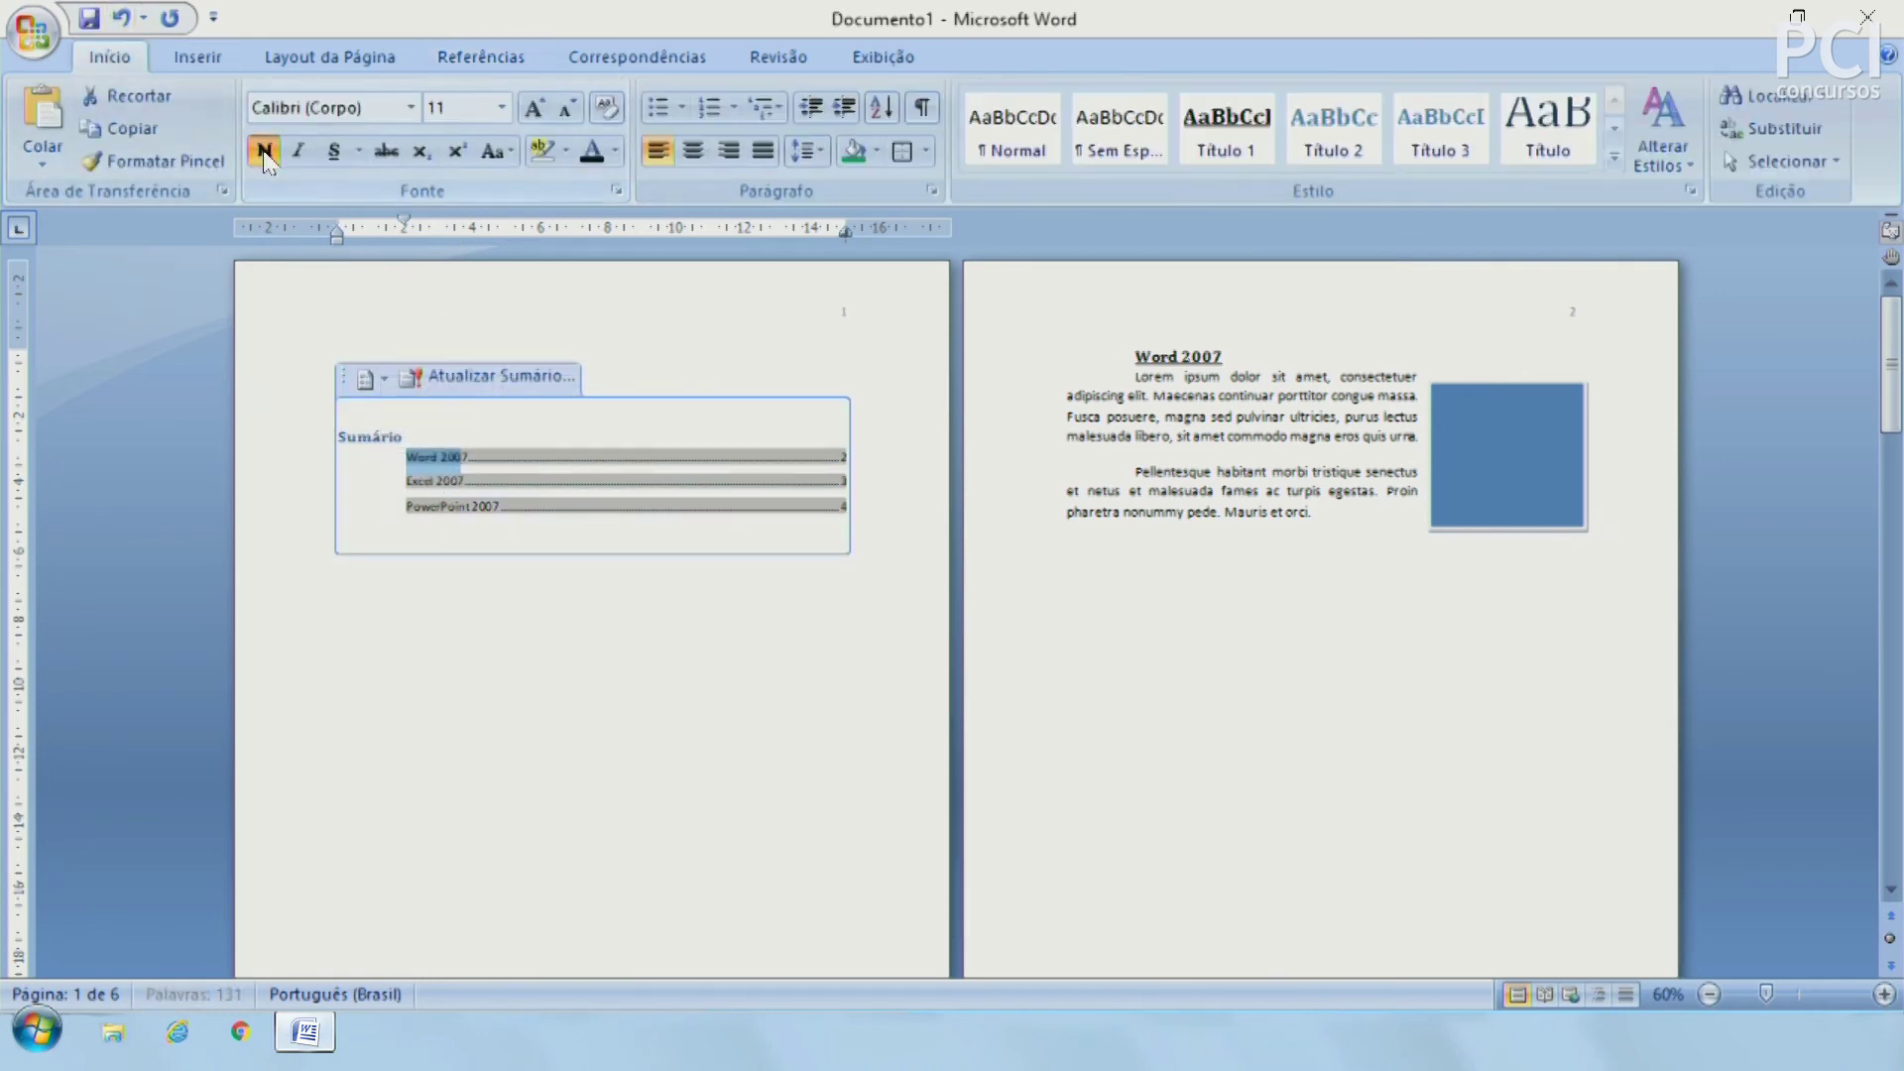
left_click(843, 922)
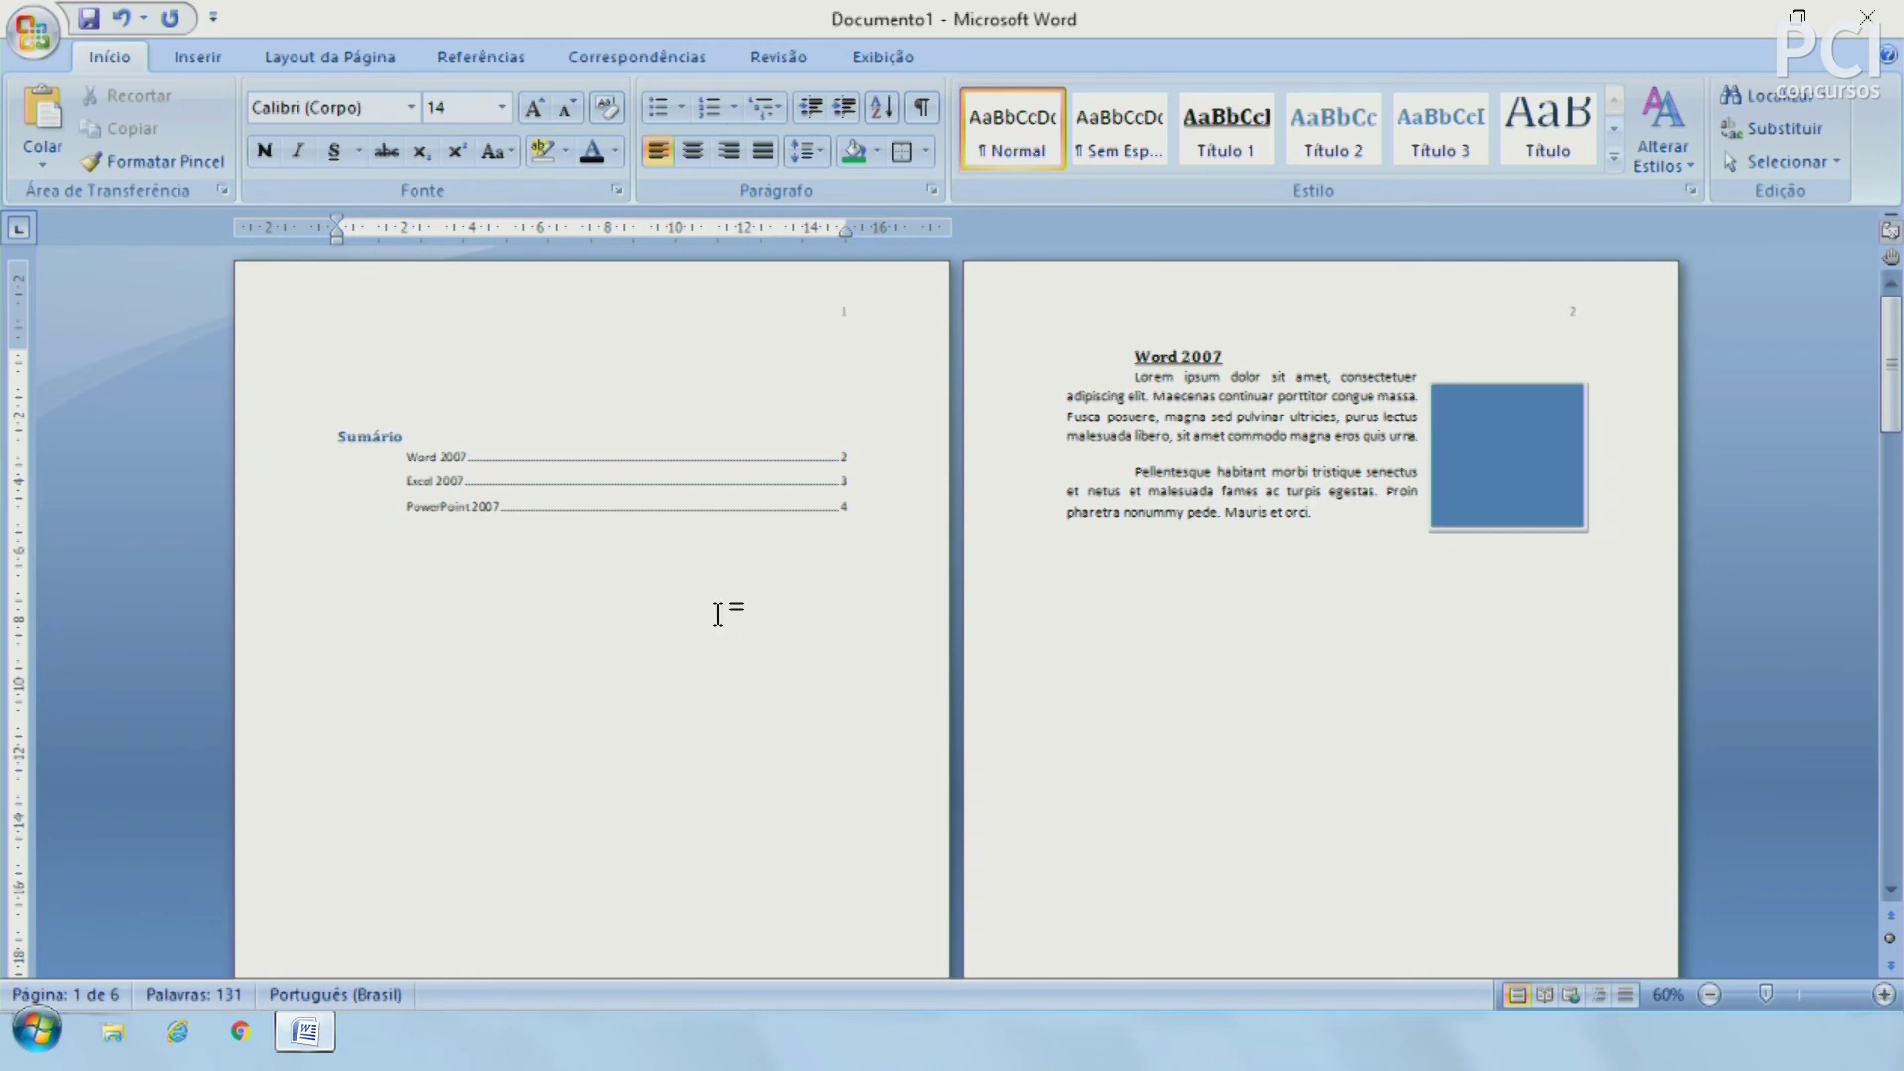
left_click(710, 514)
left_click(668, 670)
left_click(476, 58)
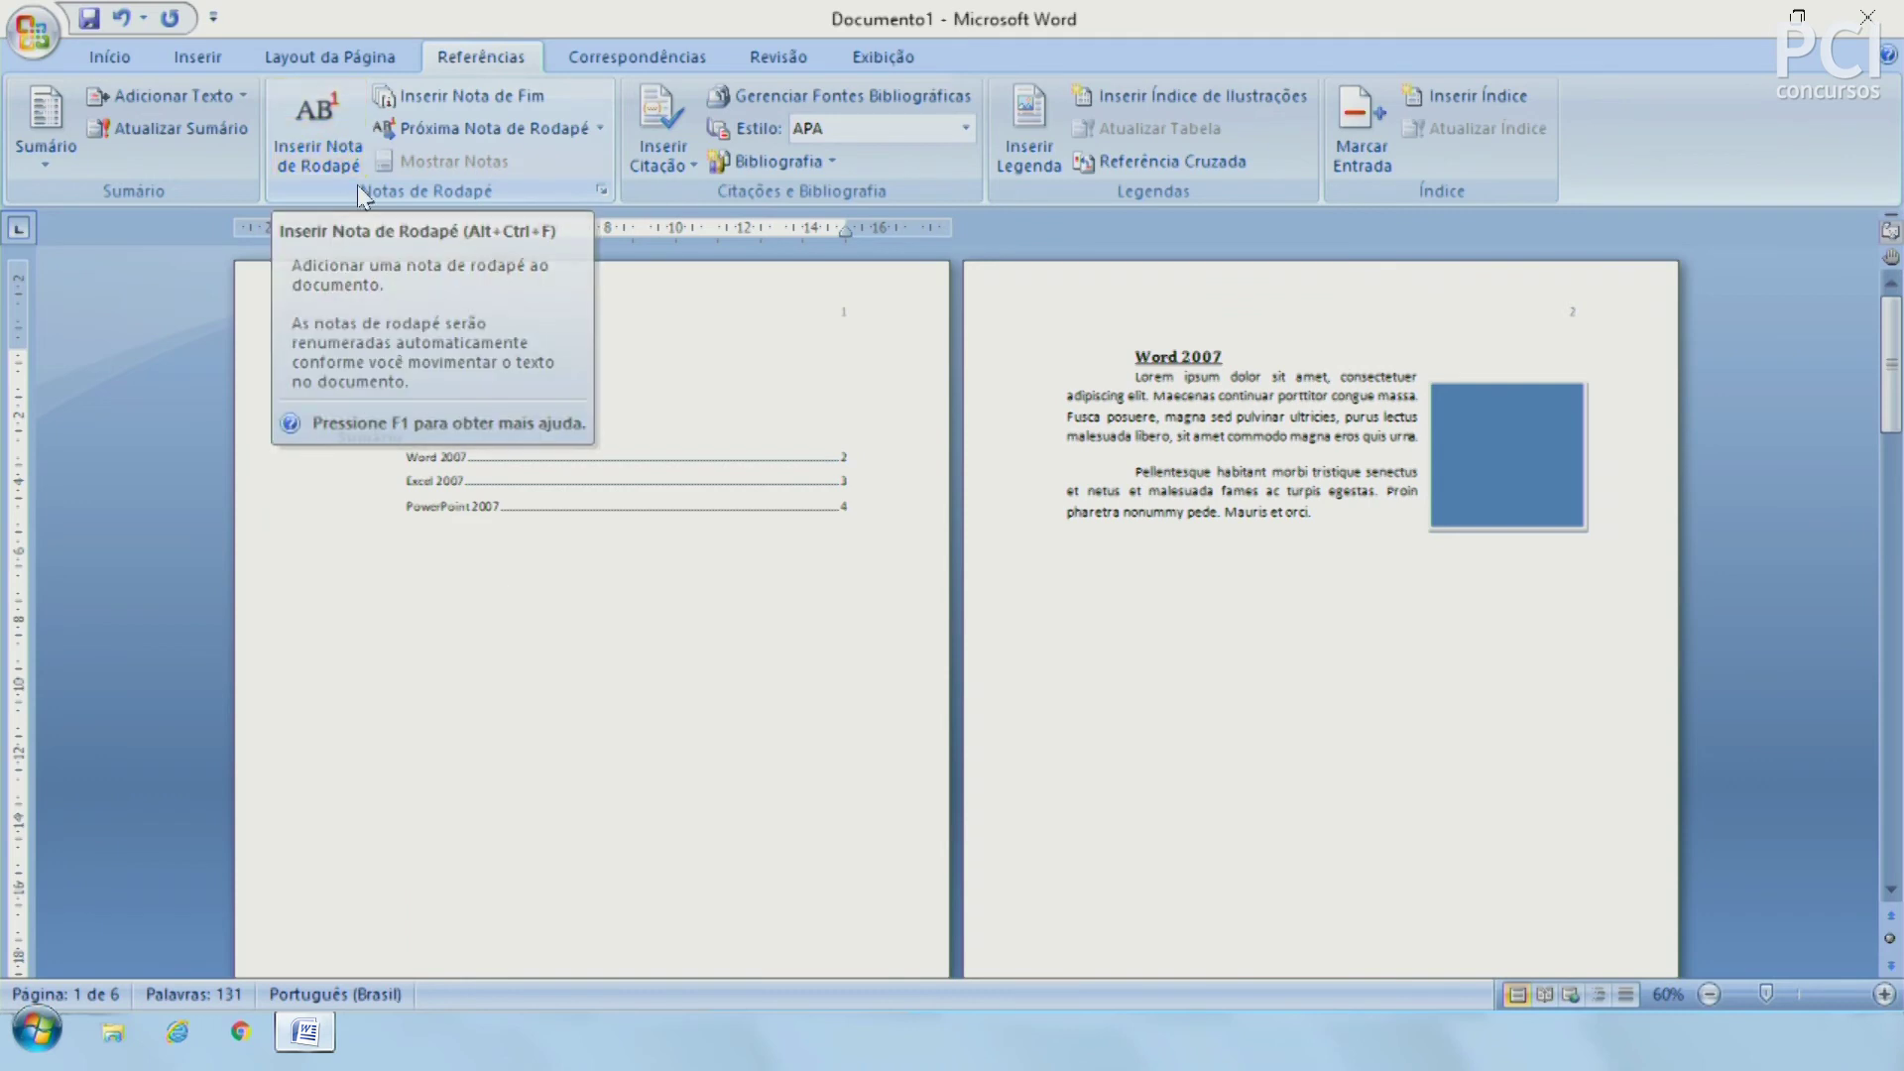
Step: Insert a footnote right after the word Pellentesque on page 2
left_click(1323, 451)
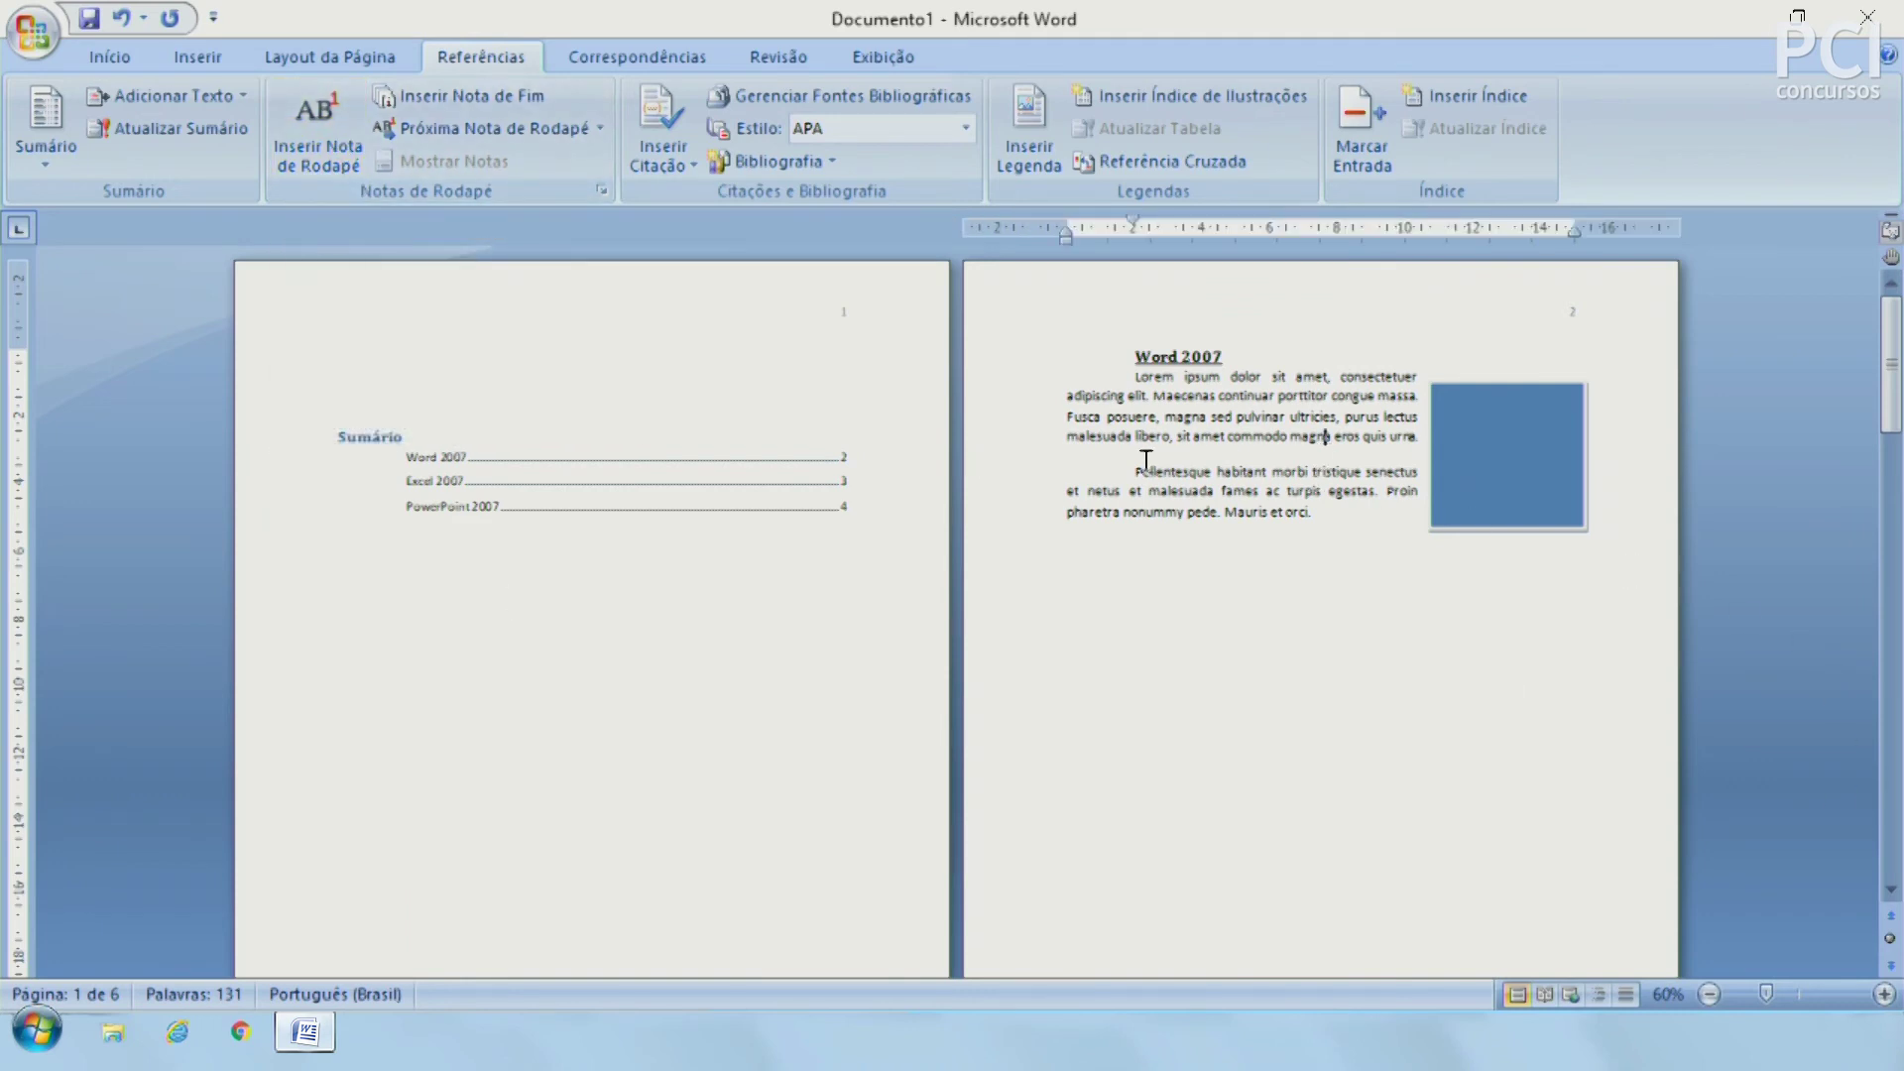
left_click(1212, 473)
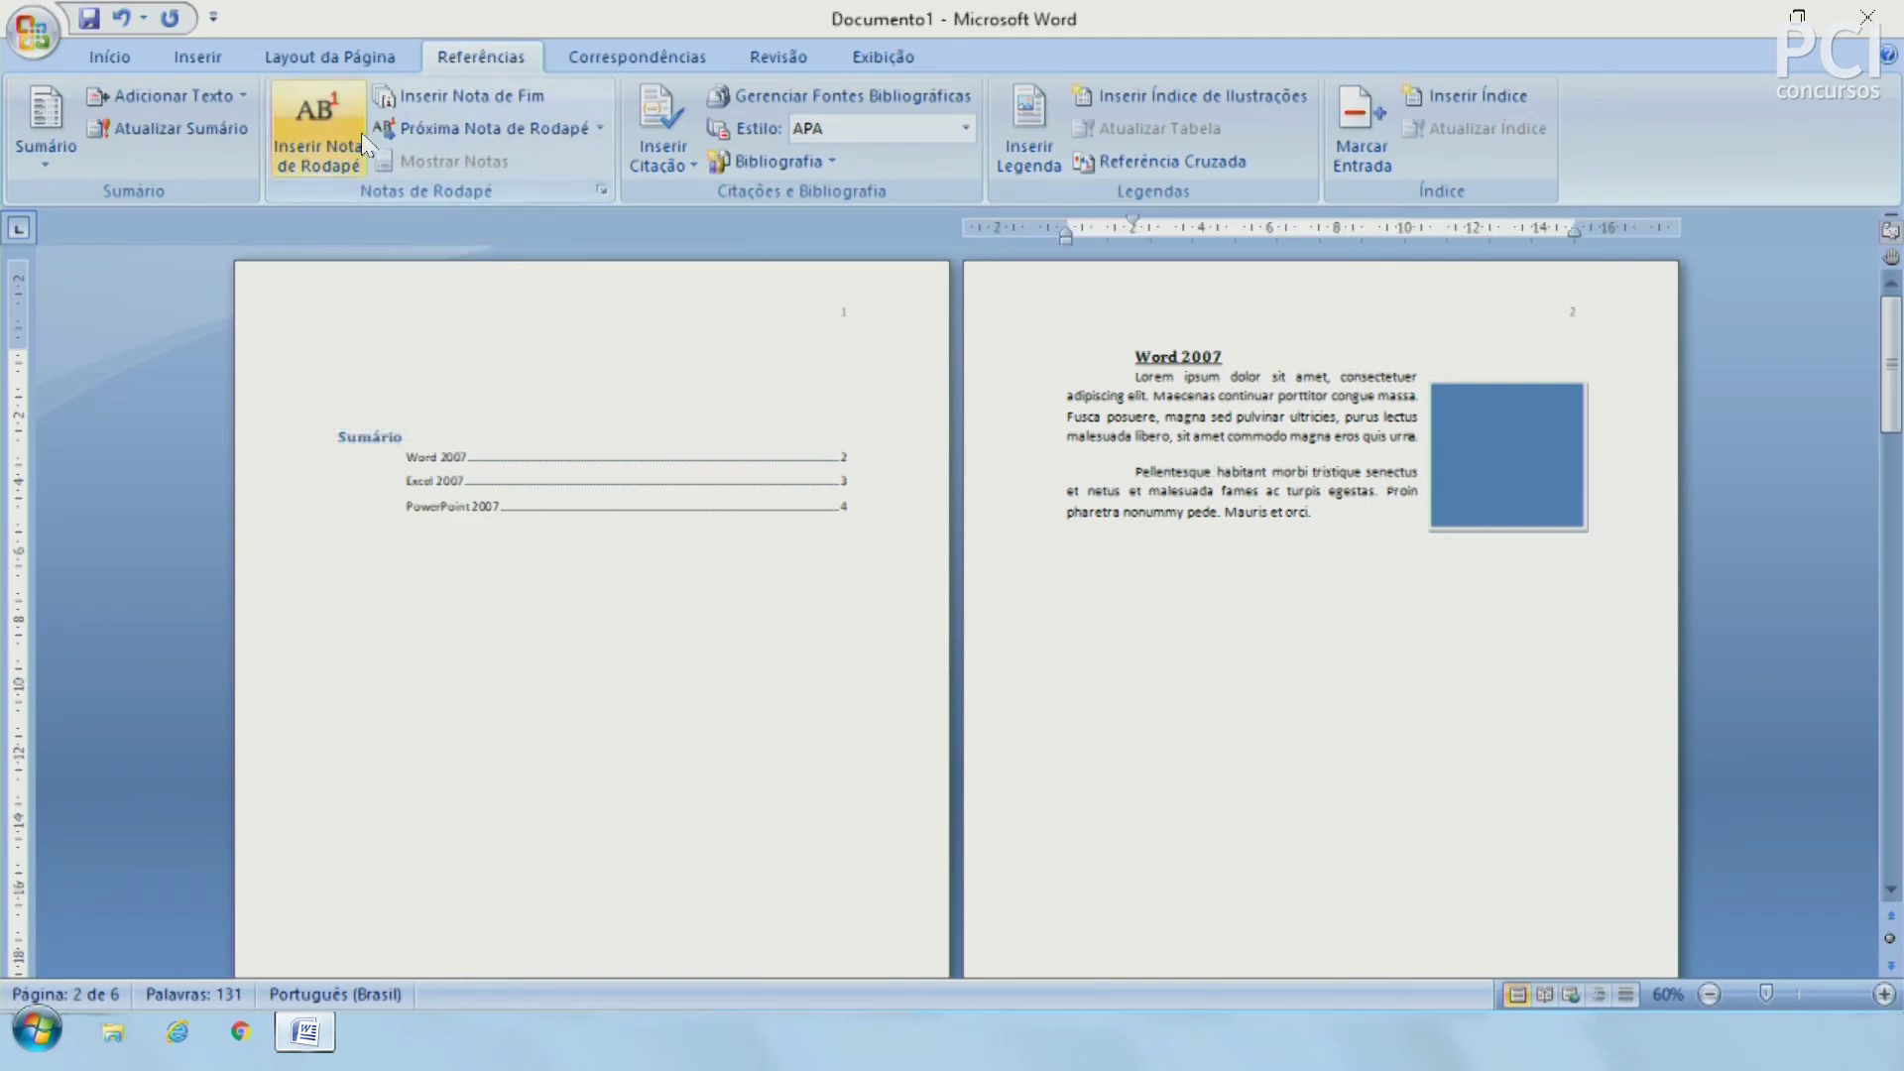
left_click(336, 128)
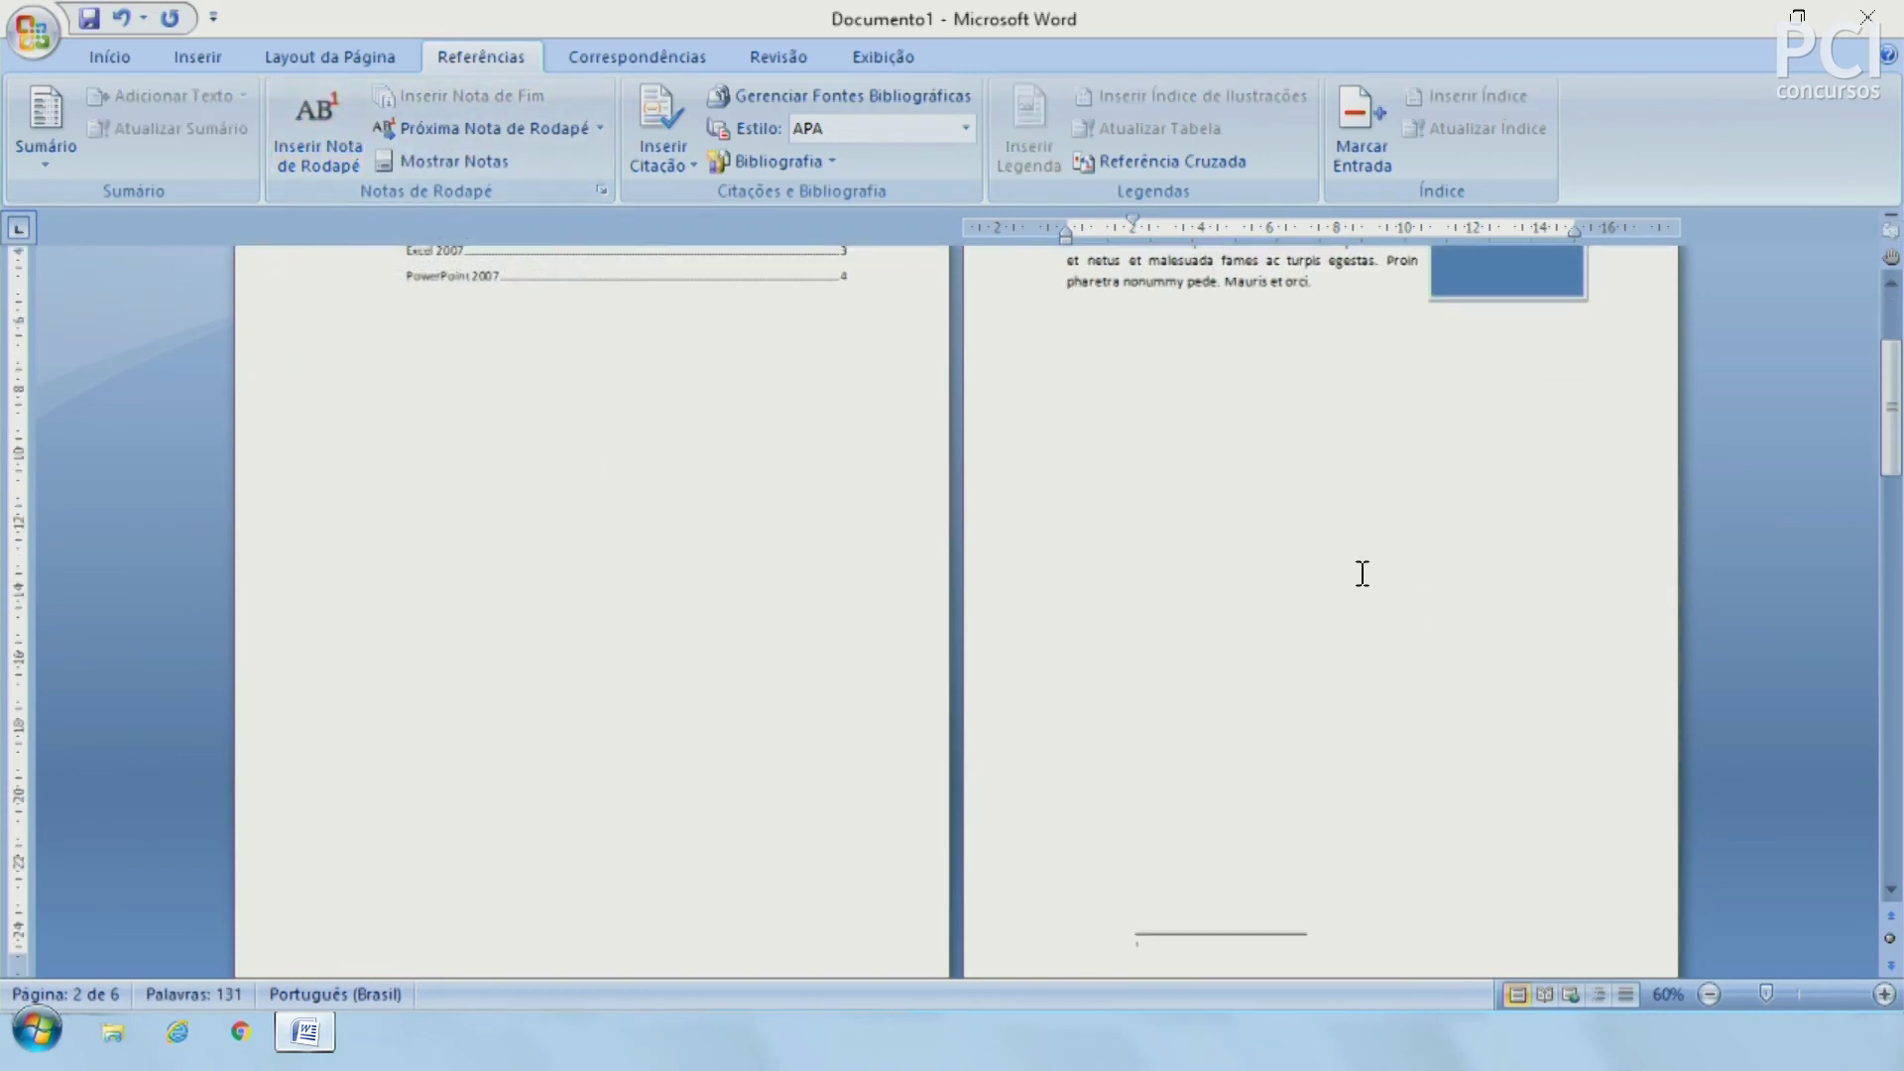
scroll(1363, 573, "up", 2)
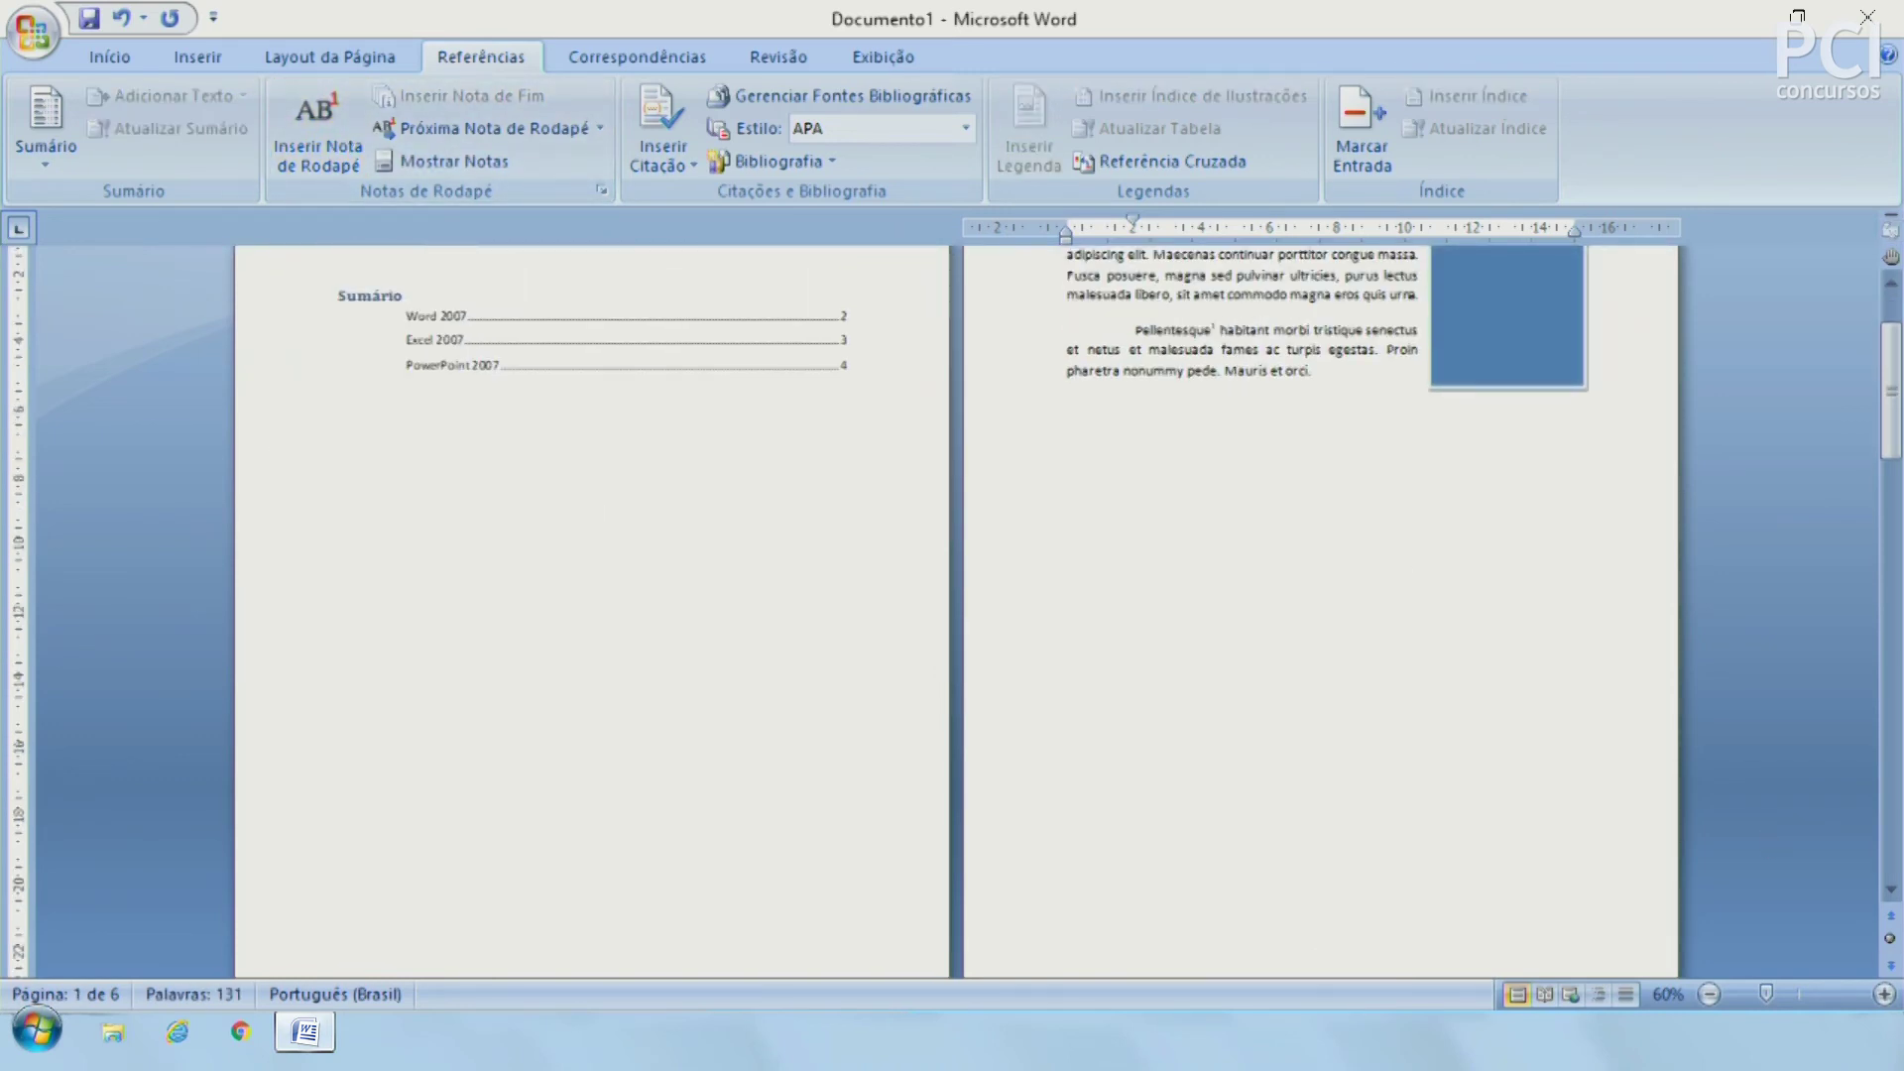
mouse_move(1768, 999)
left_mouse_down()
mouse_move(1798, 998)
mouse_move(1779, 999)
left_mouse_up()
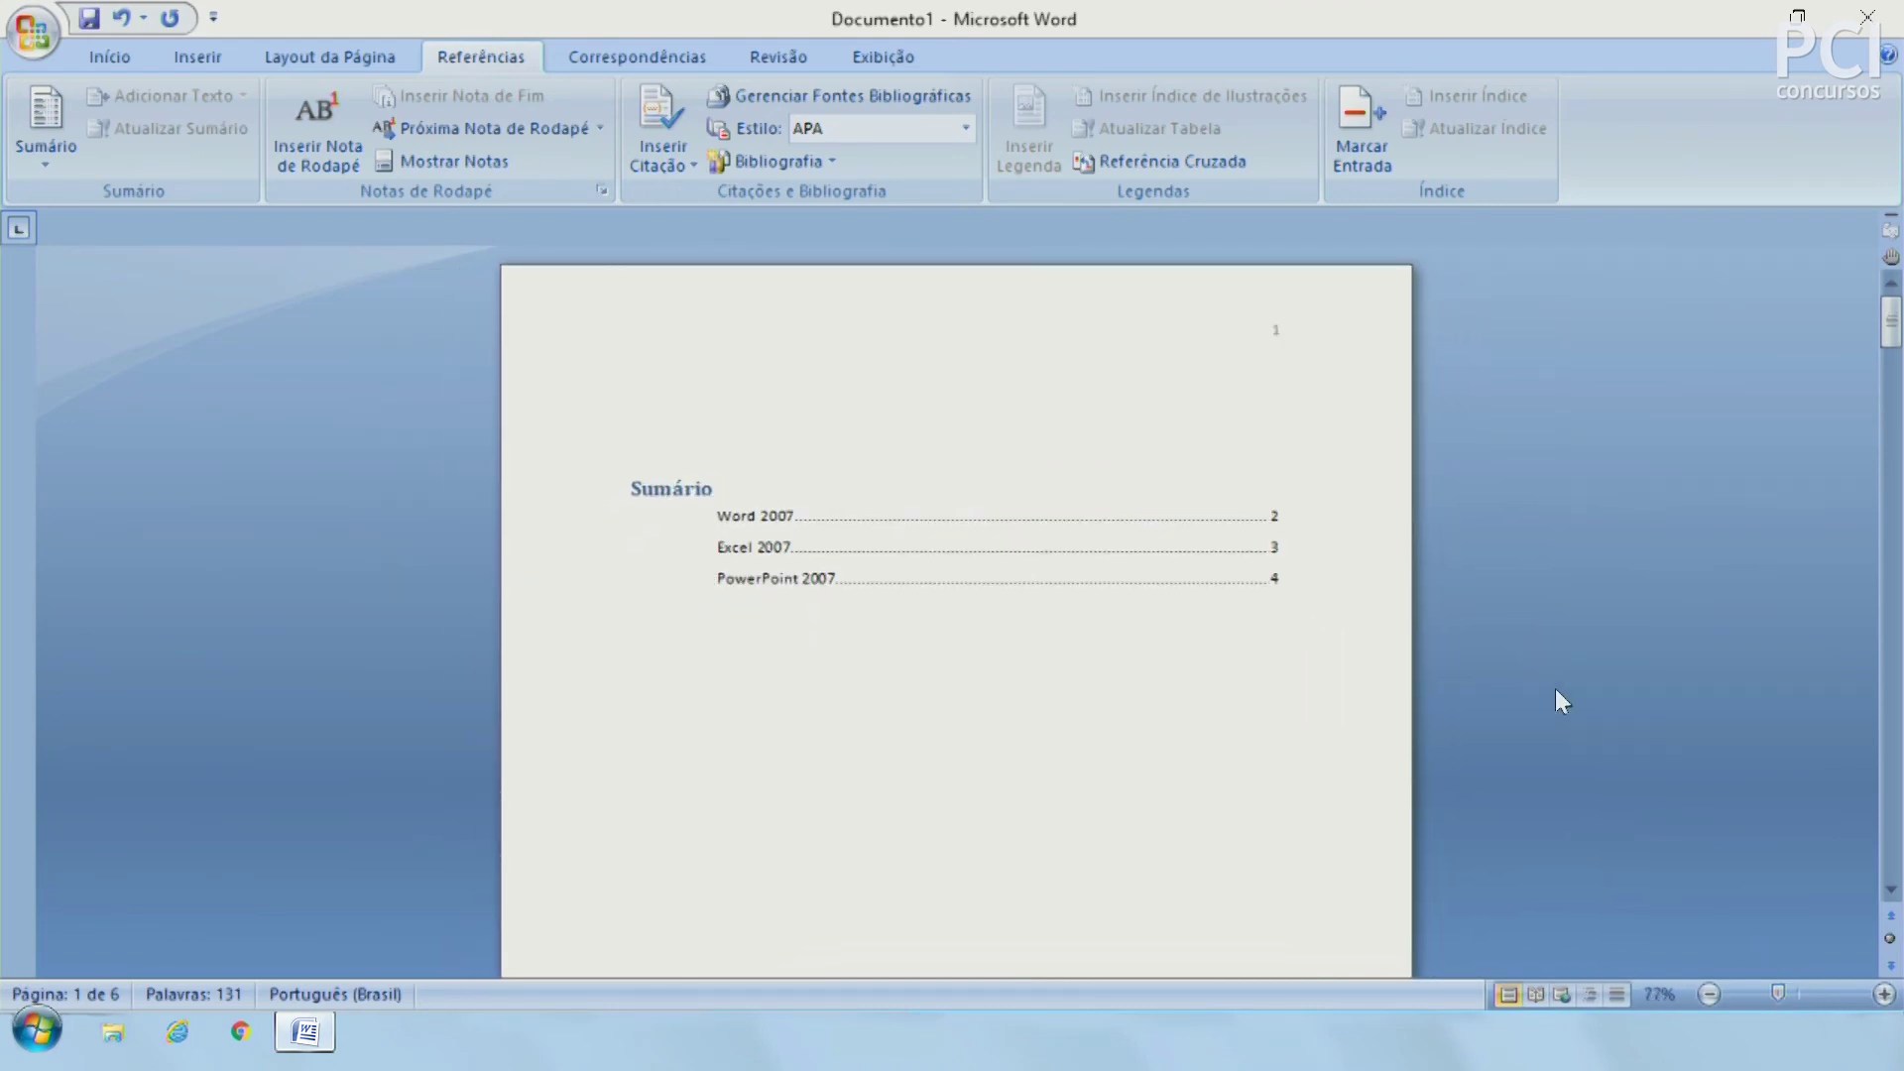
scroll(1554, 688, "down", 8)
scroll(1538, 699, "down", 8)
scroll(1507, 719, "down", 4)
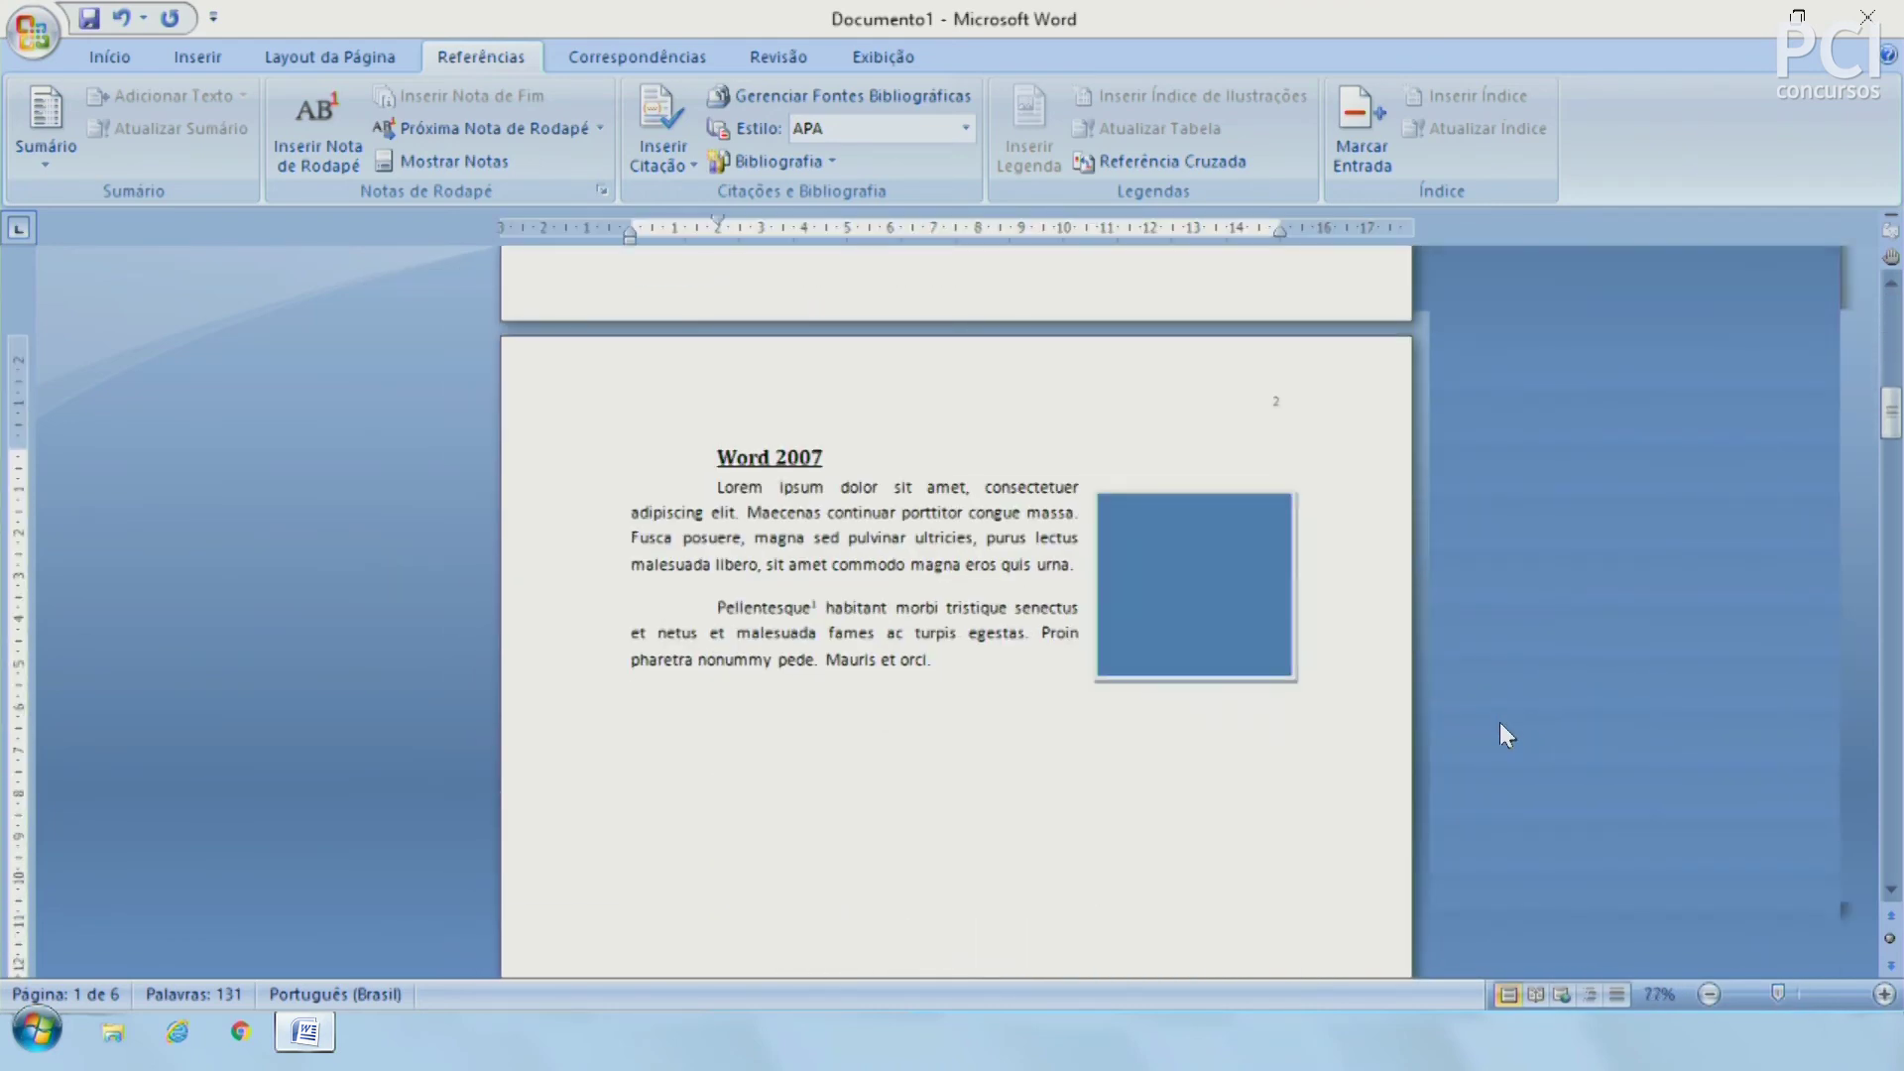
scroll(1500, 734, "down", 1)
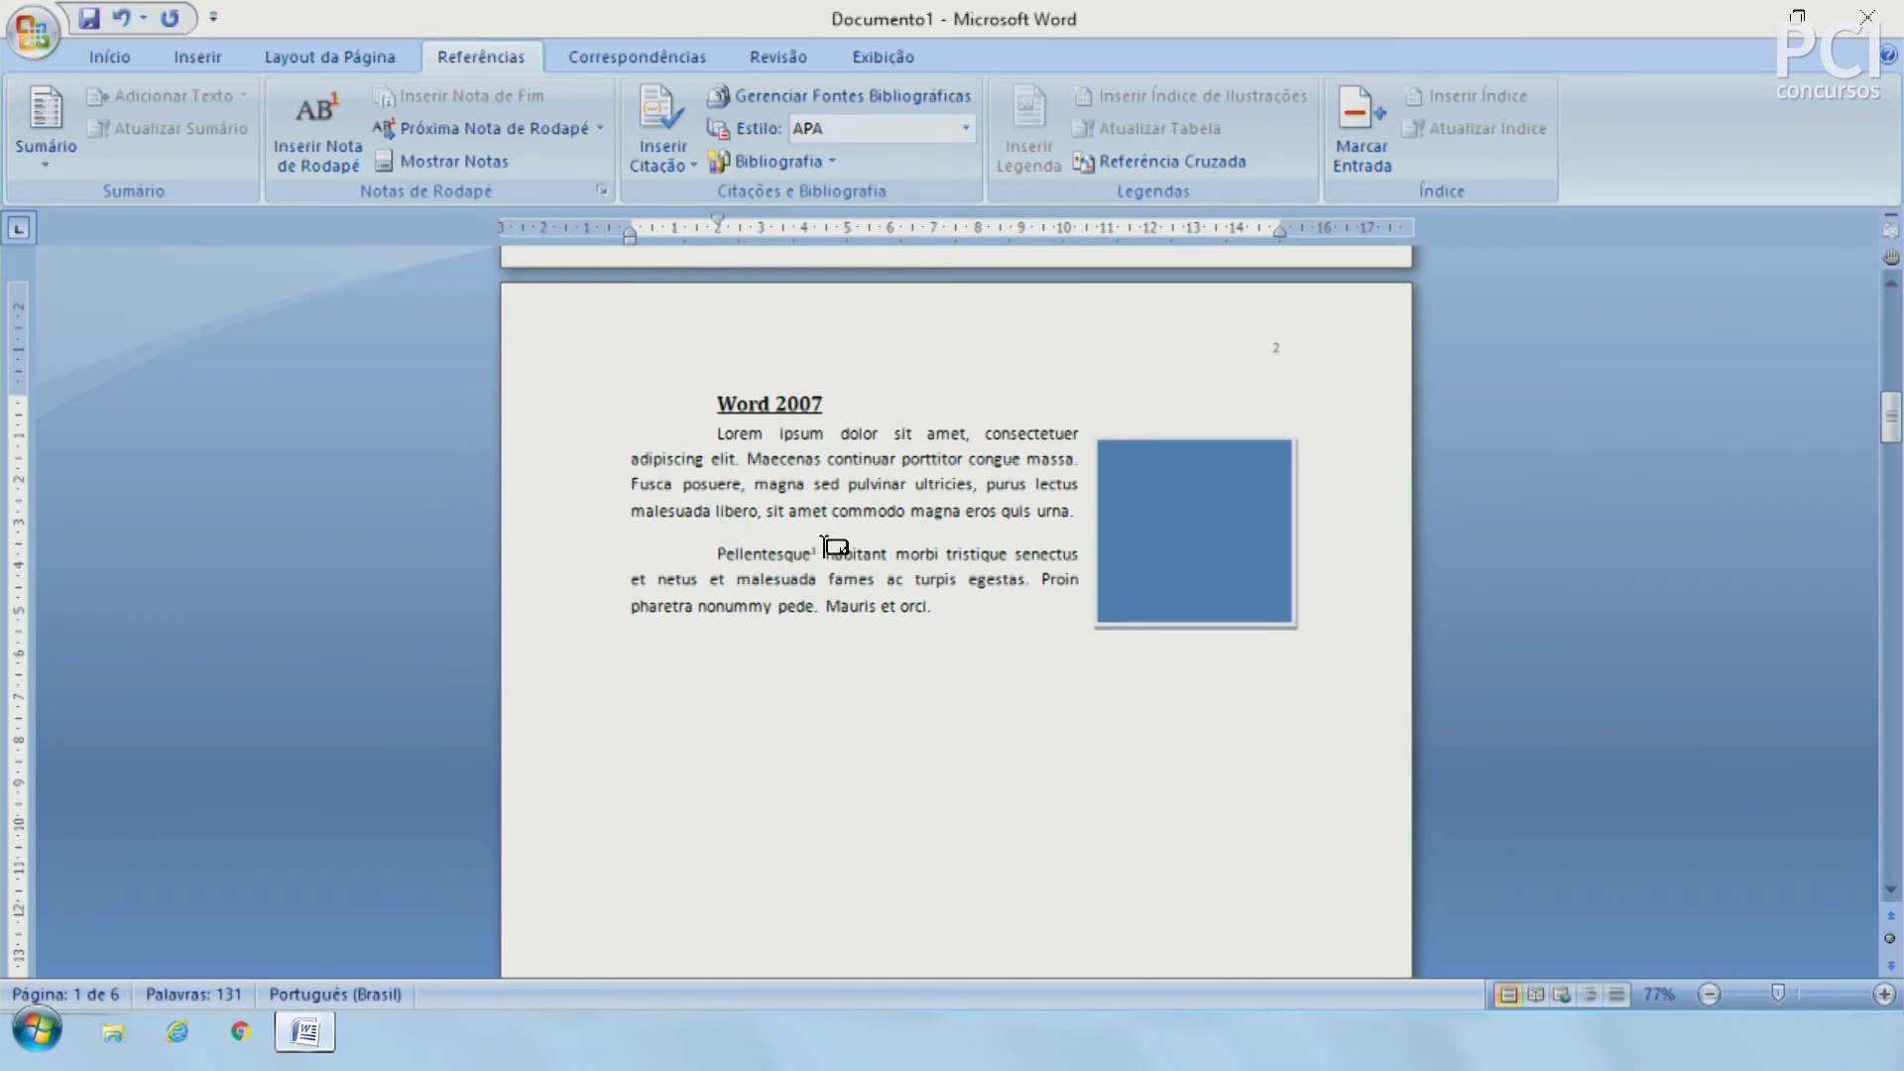
Step: Type 'Exemplo de nota de rodapé' as footnote 1 at 100% zoom, then return to the body
left_click(818, 552)
left_click_drag(1773, 990, 1806, 989)
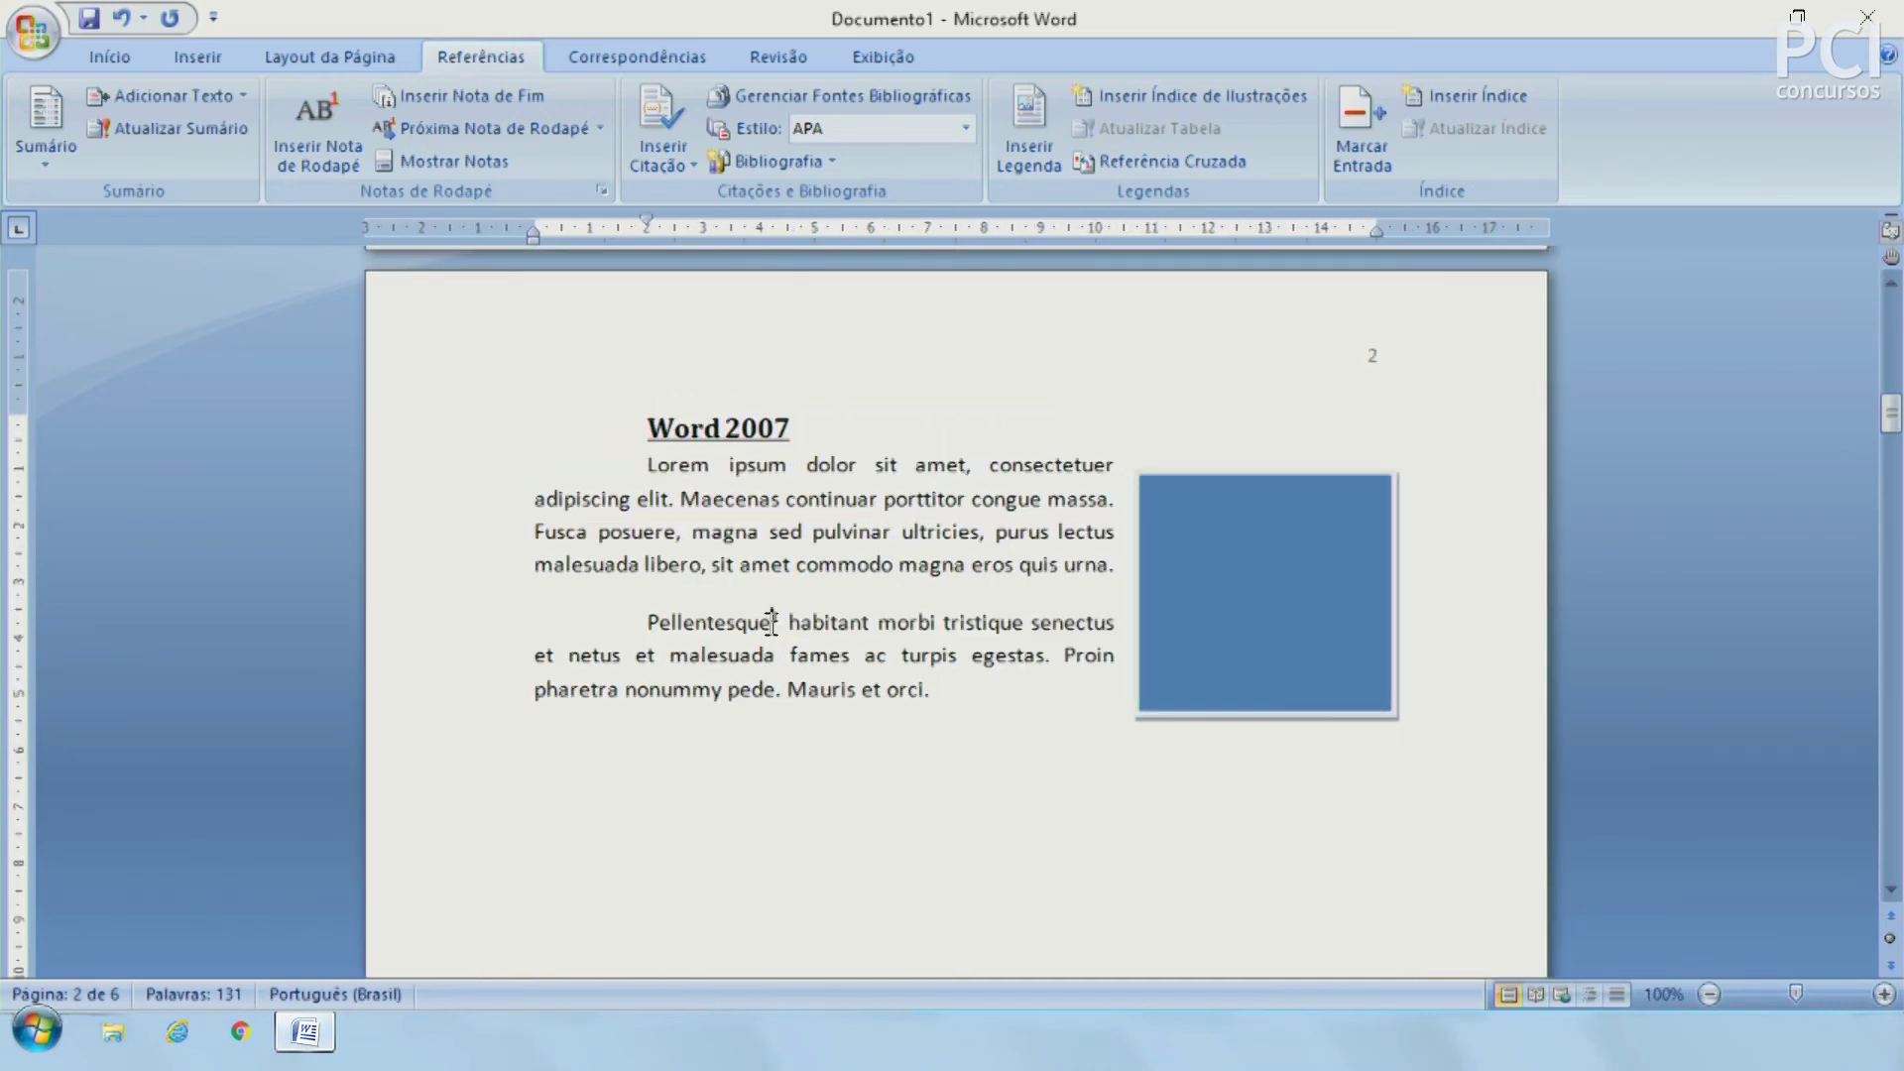
left_click_drag(800, 623, 779, 617)
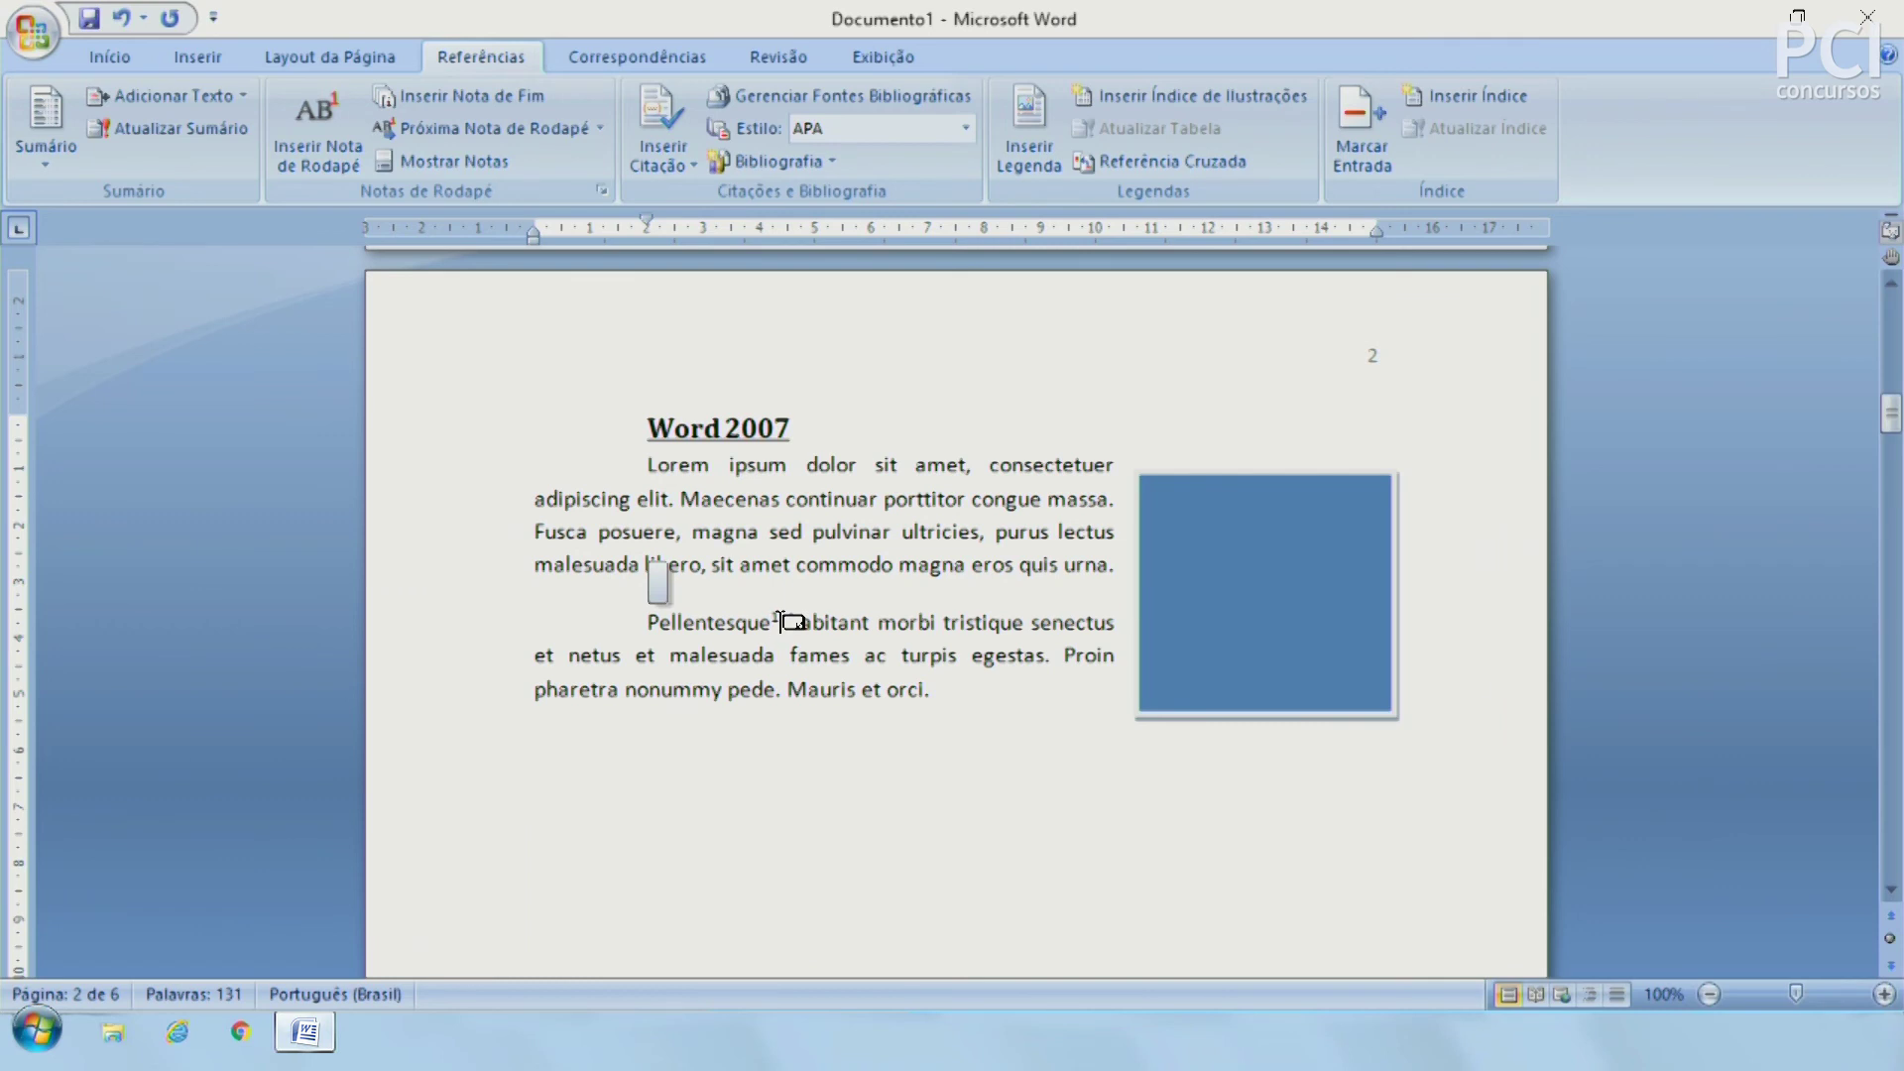
left_click_drag(789, 622, 781, 622)
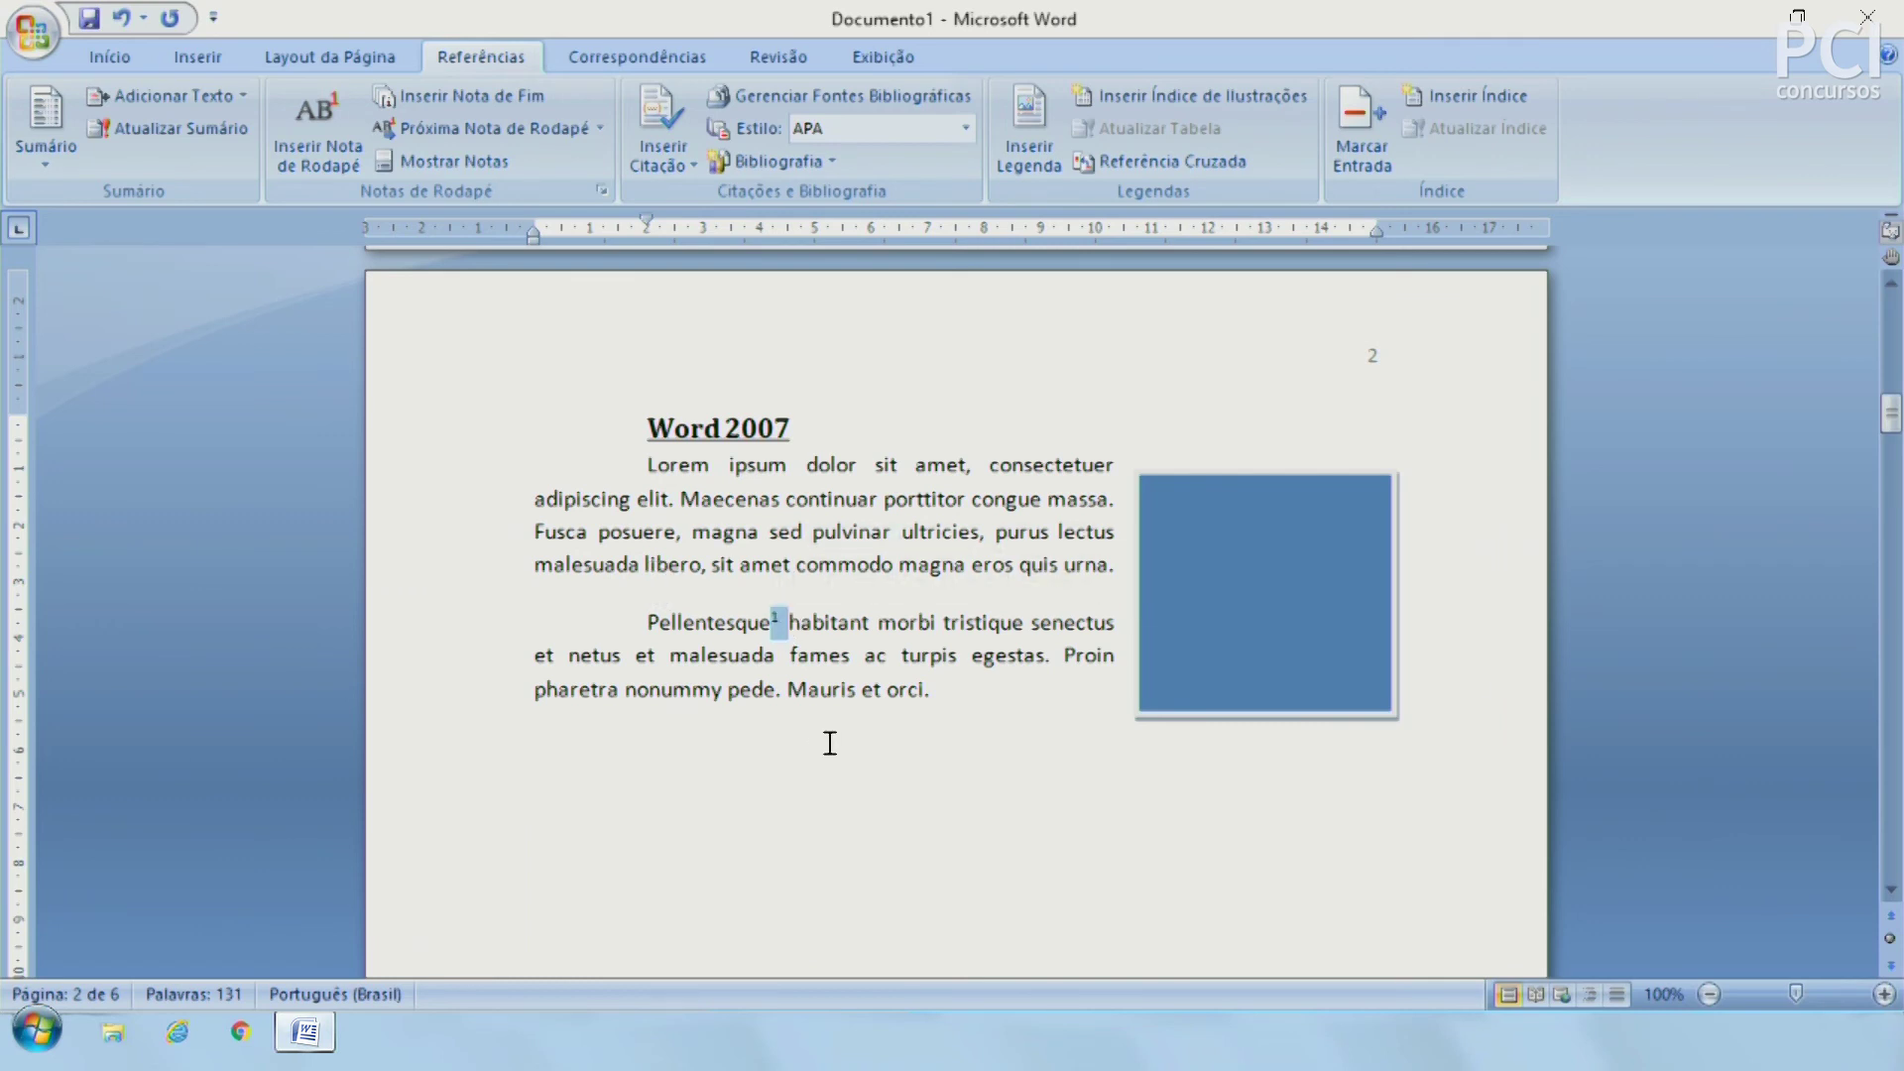
scroll(830, 743, "down", 6)
scroll(827, 741, "down", 5)
scroll(827, 742, "down", 5)
left_click(739, 577)
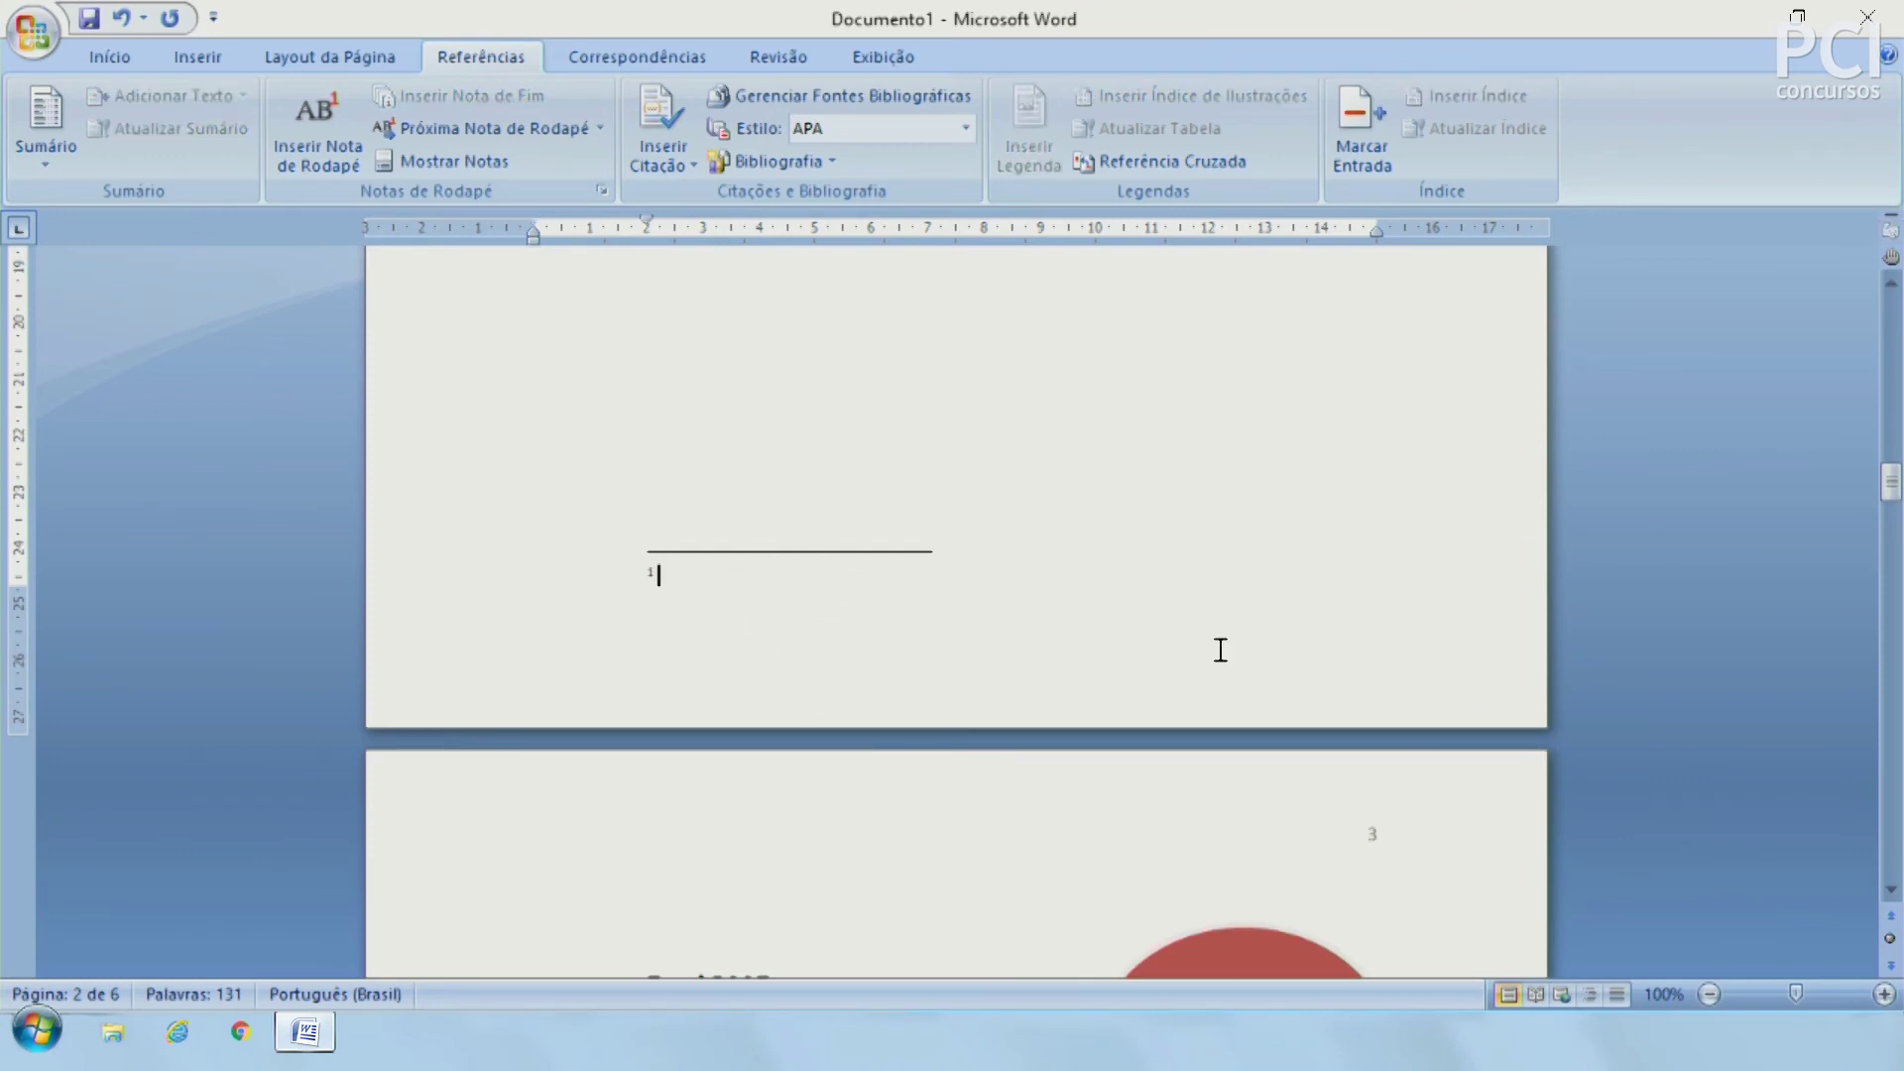
type("Exe")
type(" no")
type("é")
left_click(1160, 459)
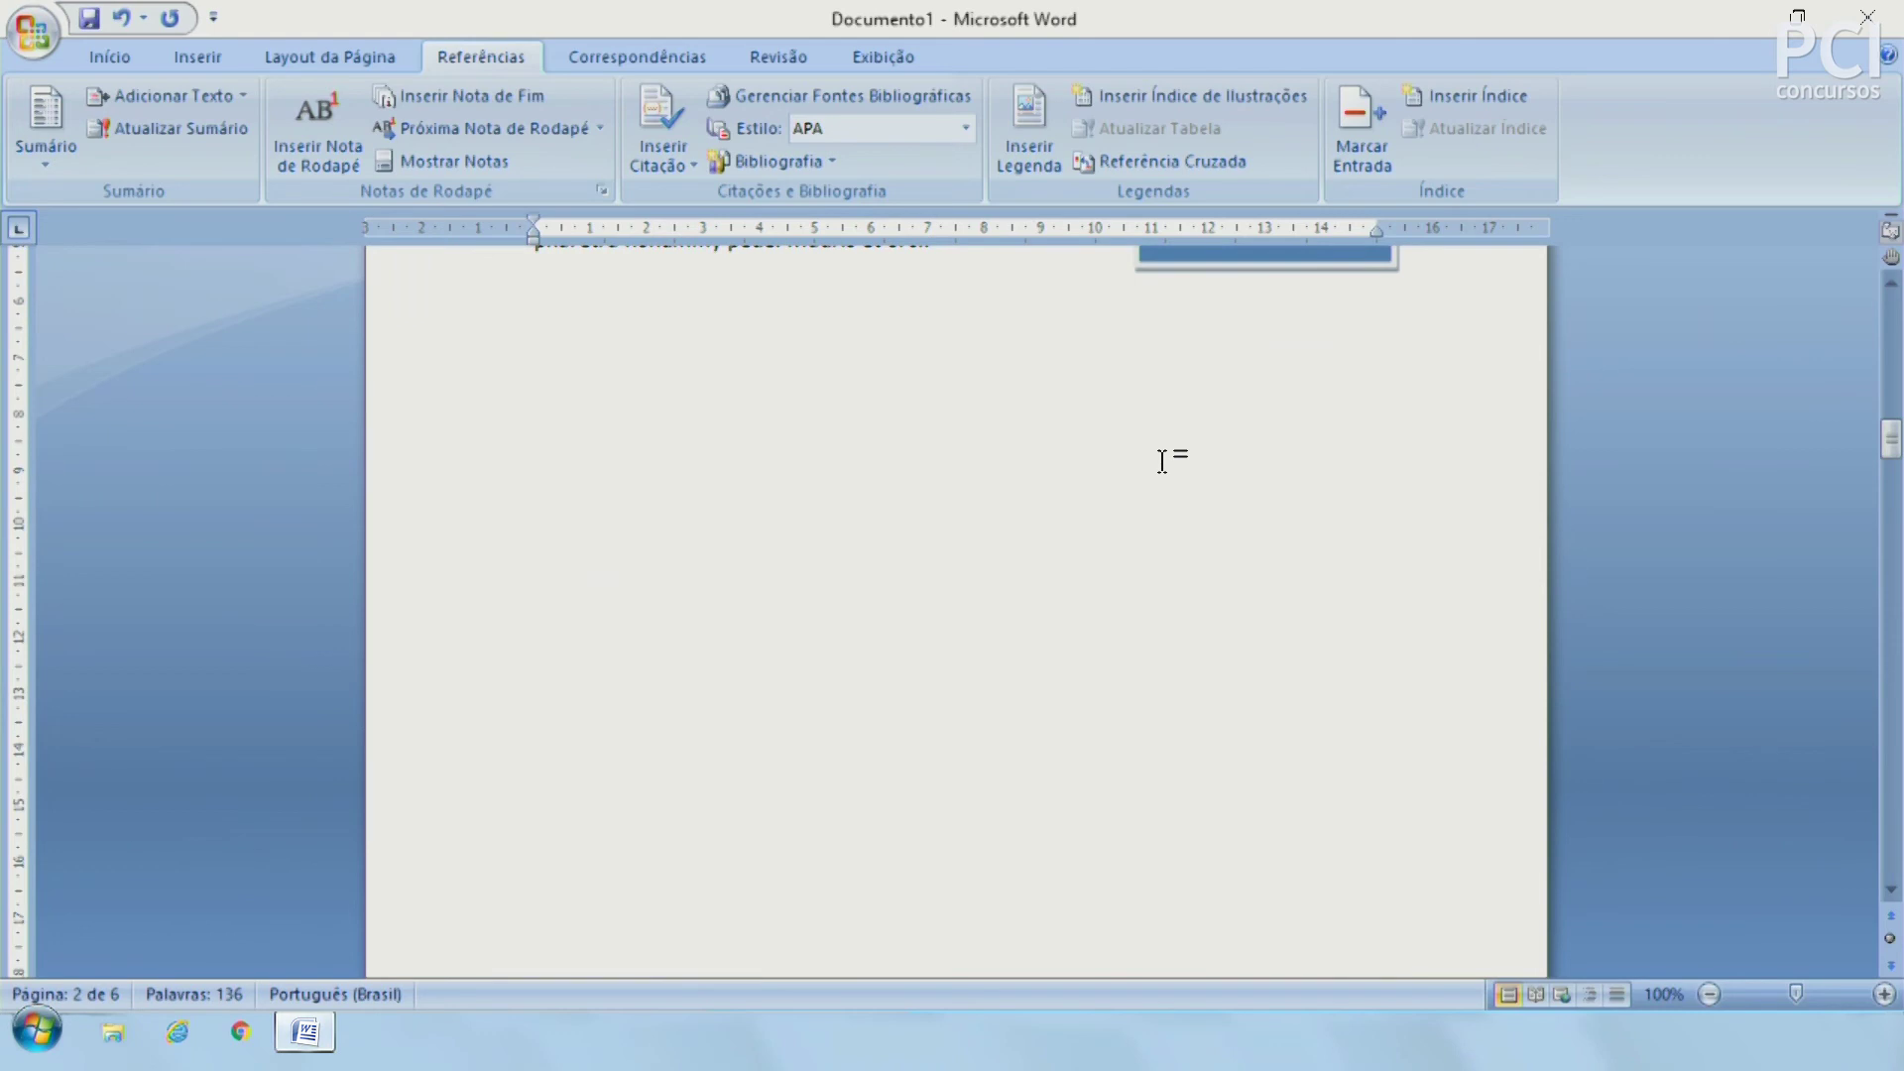
Step: Insert an endnote at the insertion point with Inserir Nota de Fim
scroll(1181, 516, "down", 6)
scroll(847, 612, "up", 6)
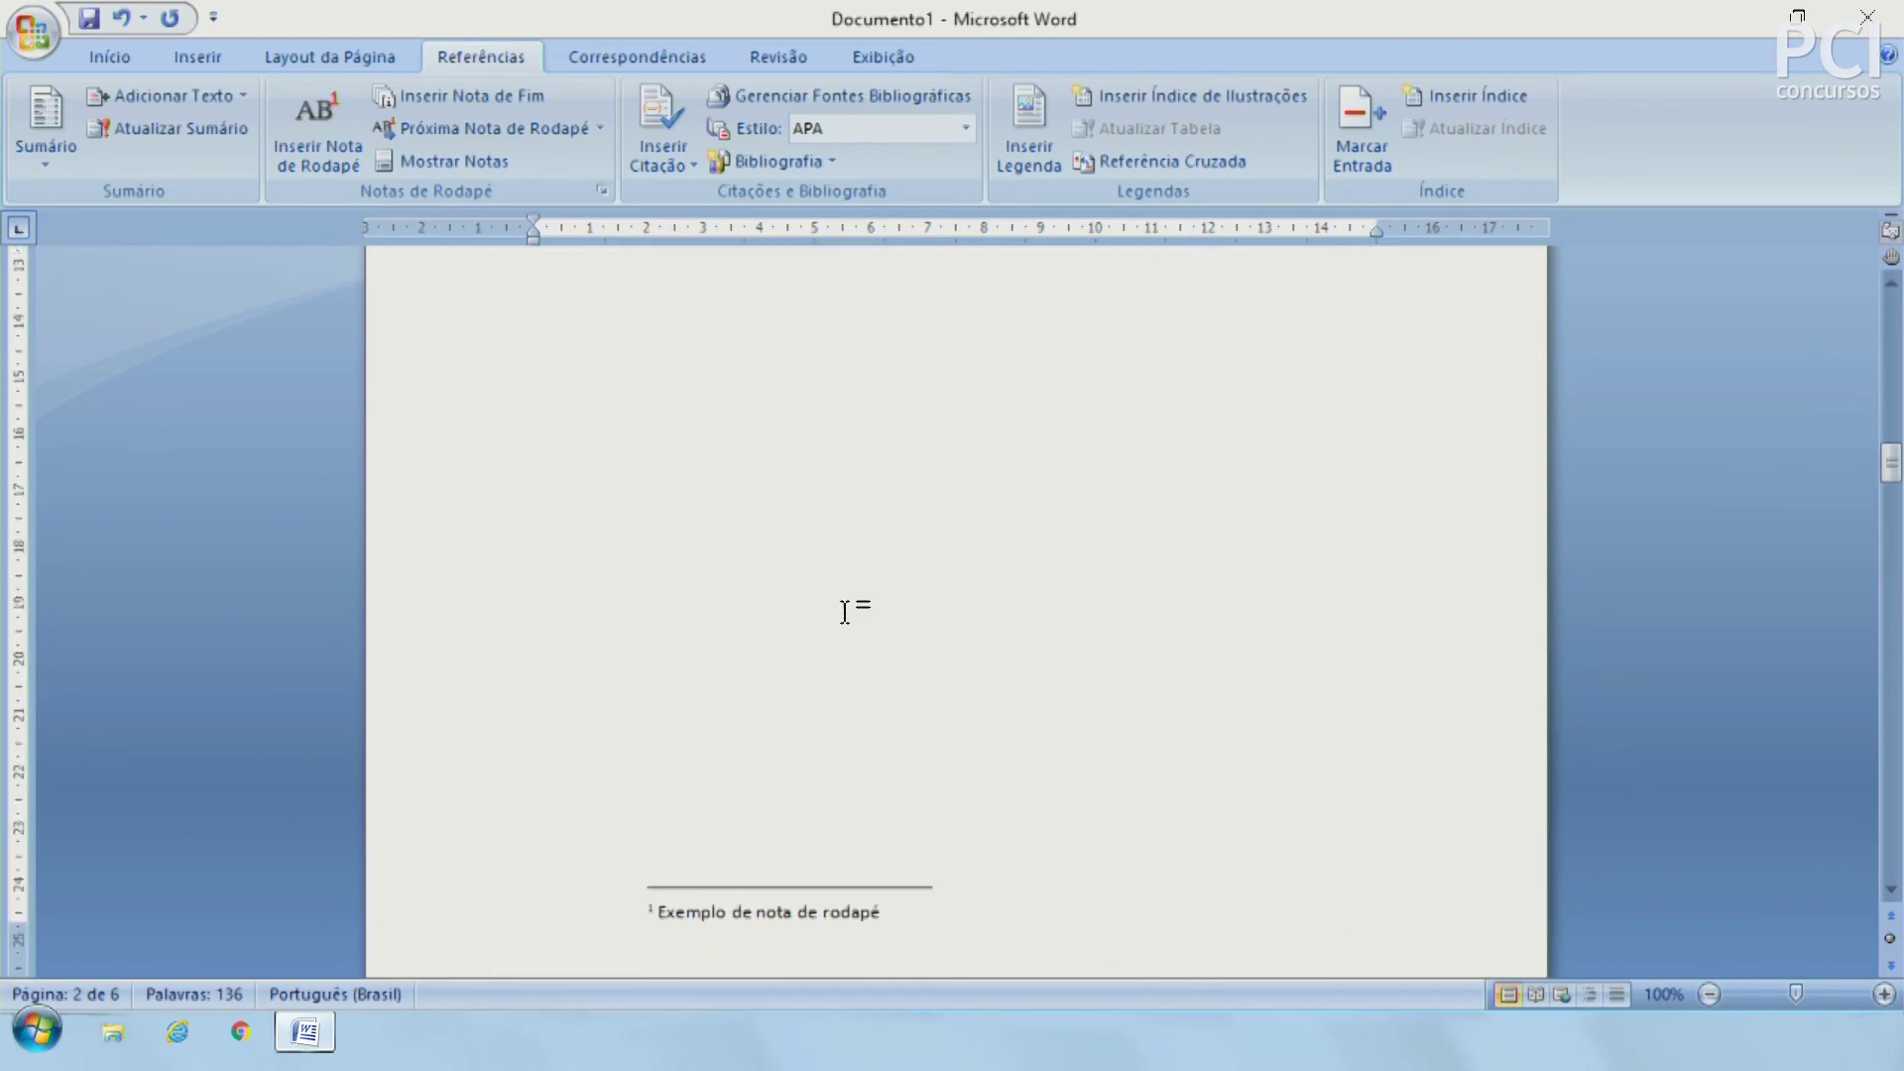
scroll(850, 610, "up", 1)
scroll(851, 610, "up", 4)
mouse_move(784, 519)
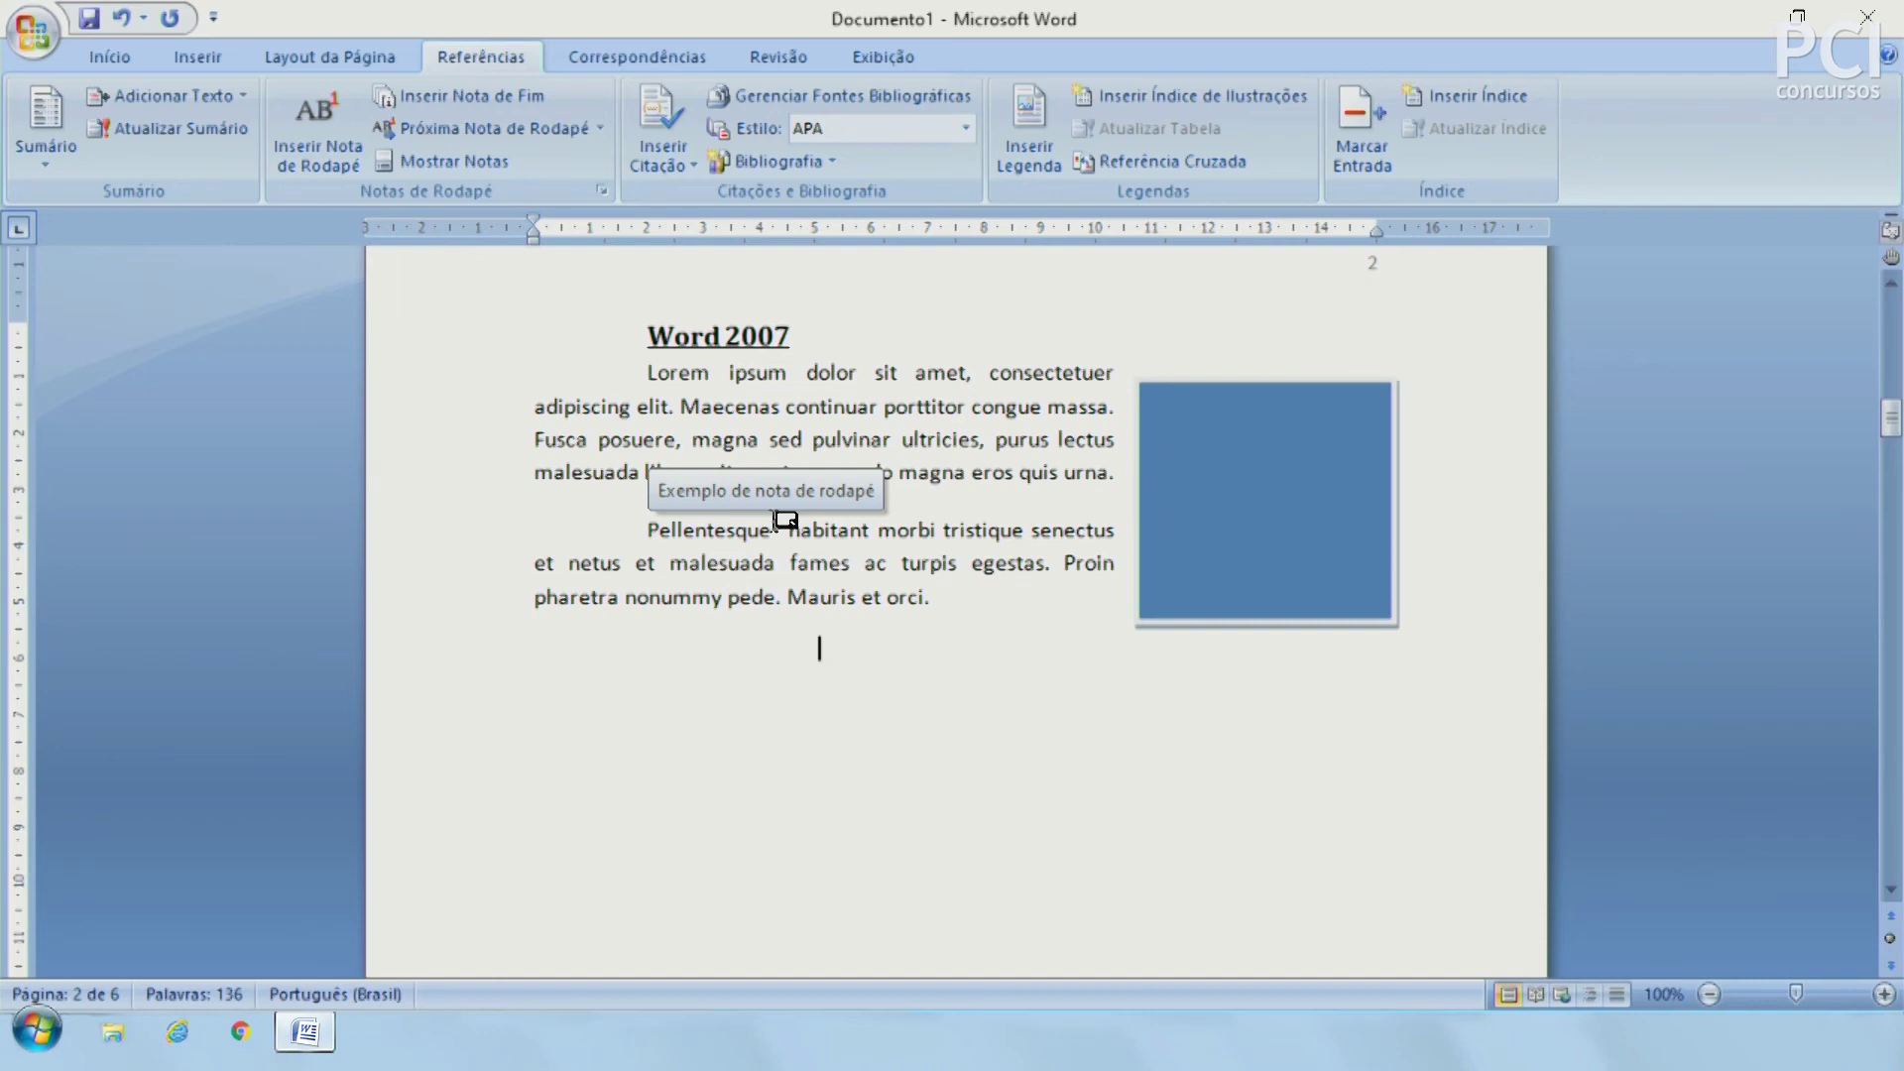
left_click(510, 91)
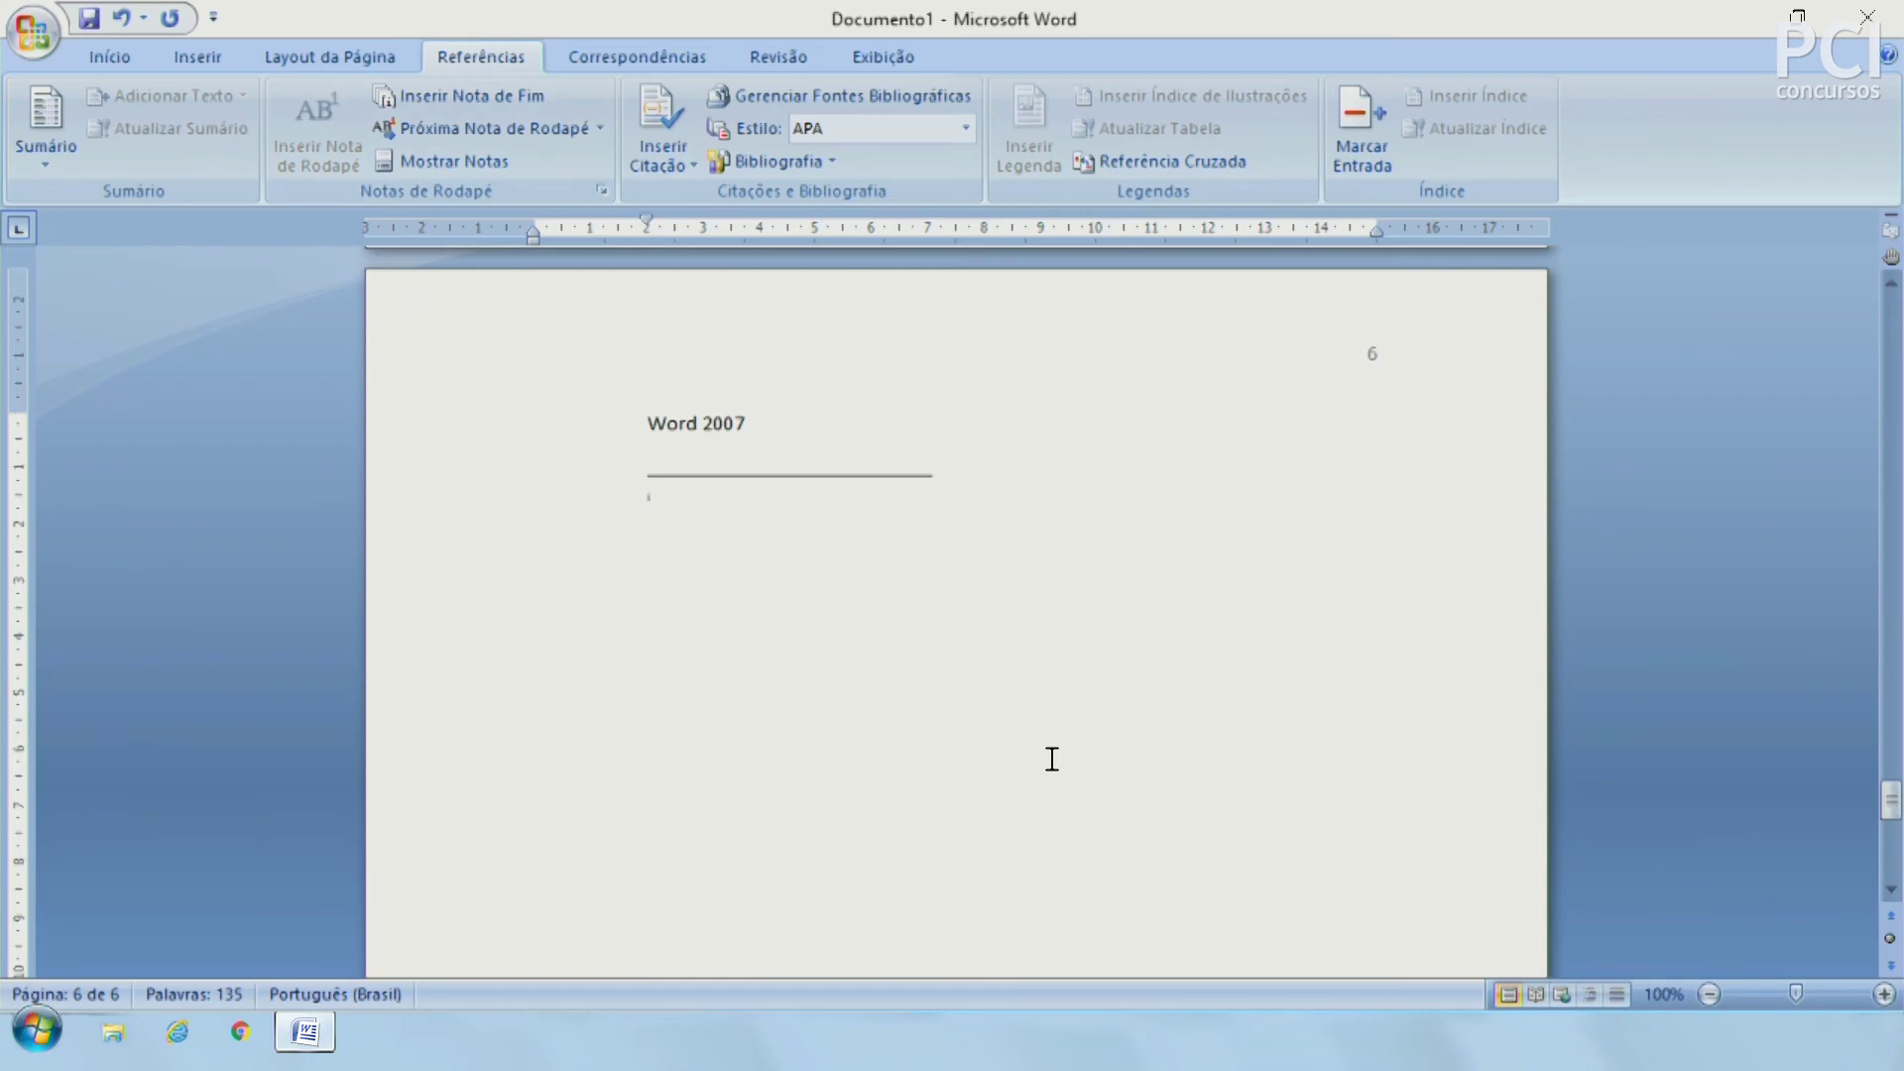
Step: Type placeholder text 'kghdfkjsdf' as the endnote on page 6, then go to the next note
scroll(982, 758, "up", 1)
scroll(985, 757, "up", 1)
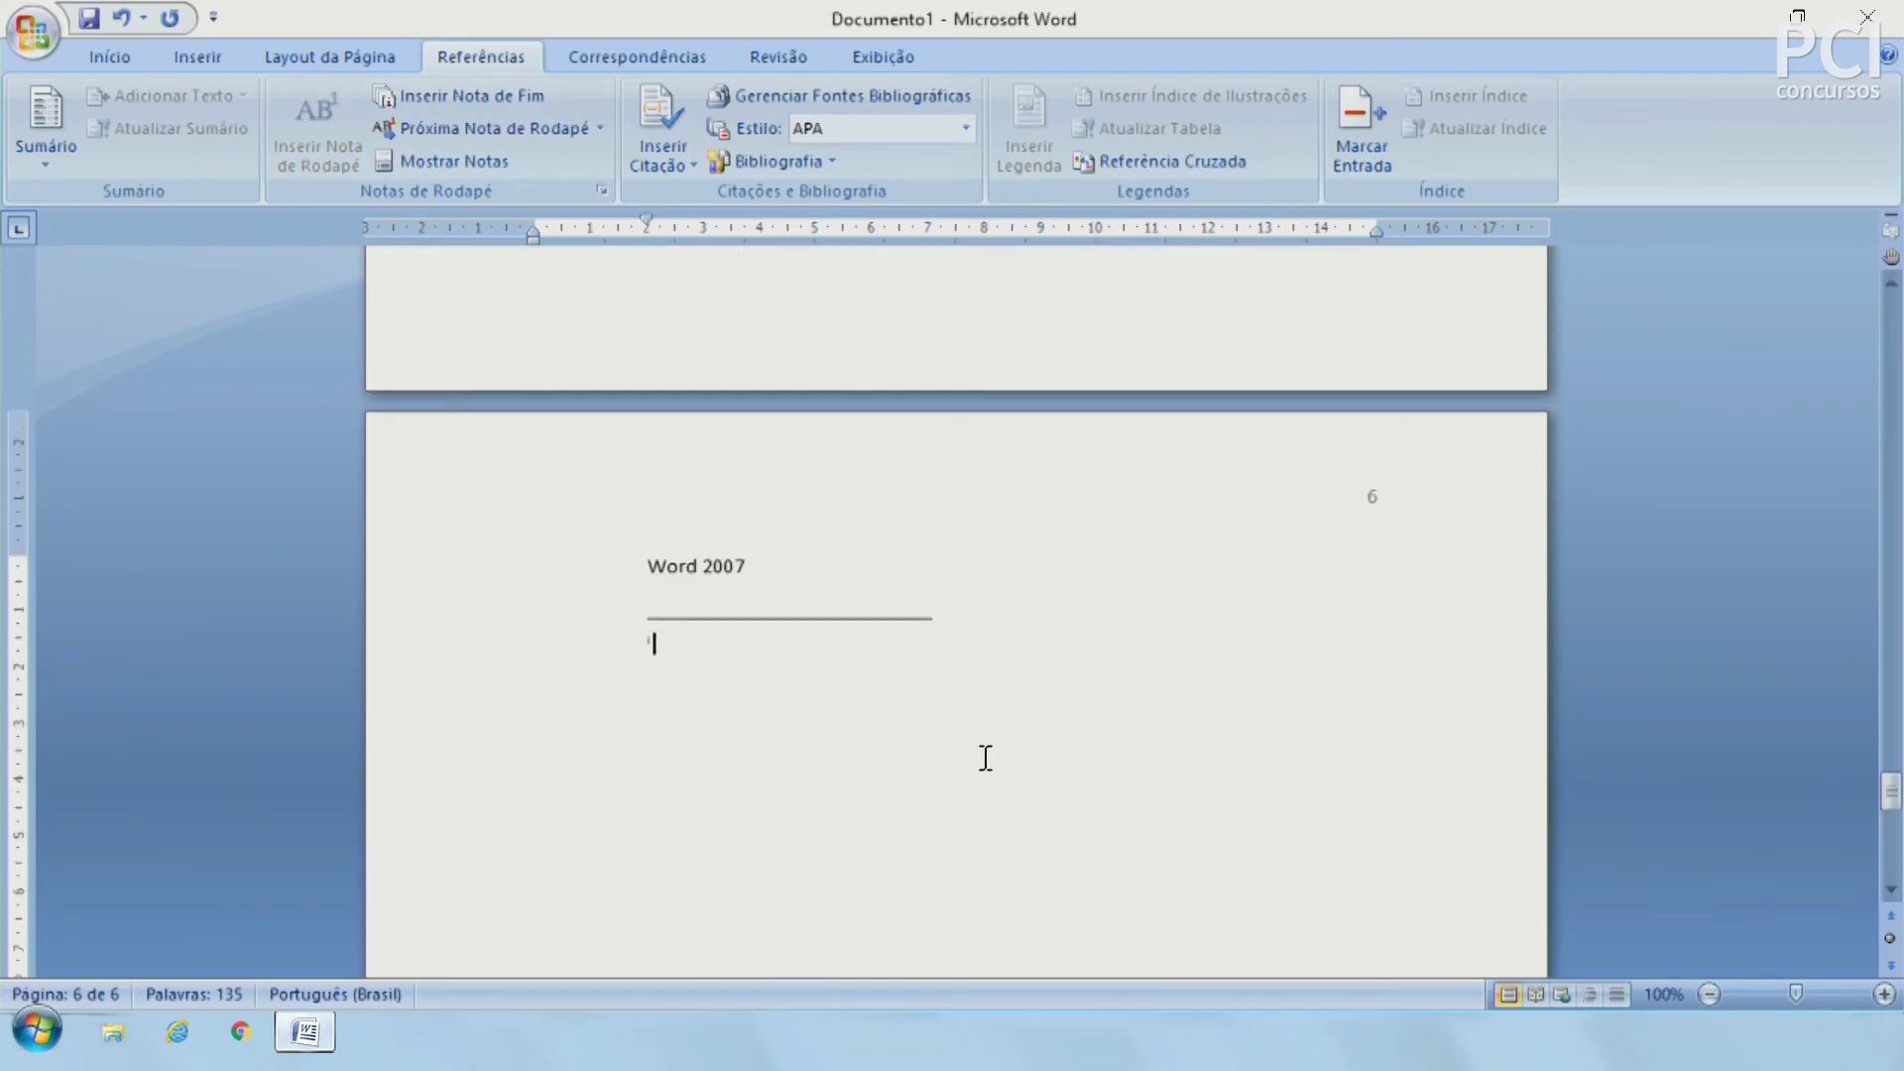
type("kghdfkjsdf")
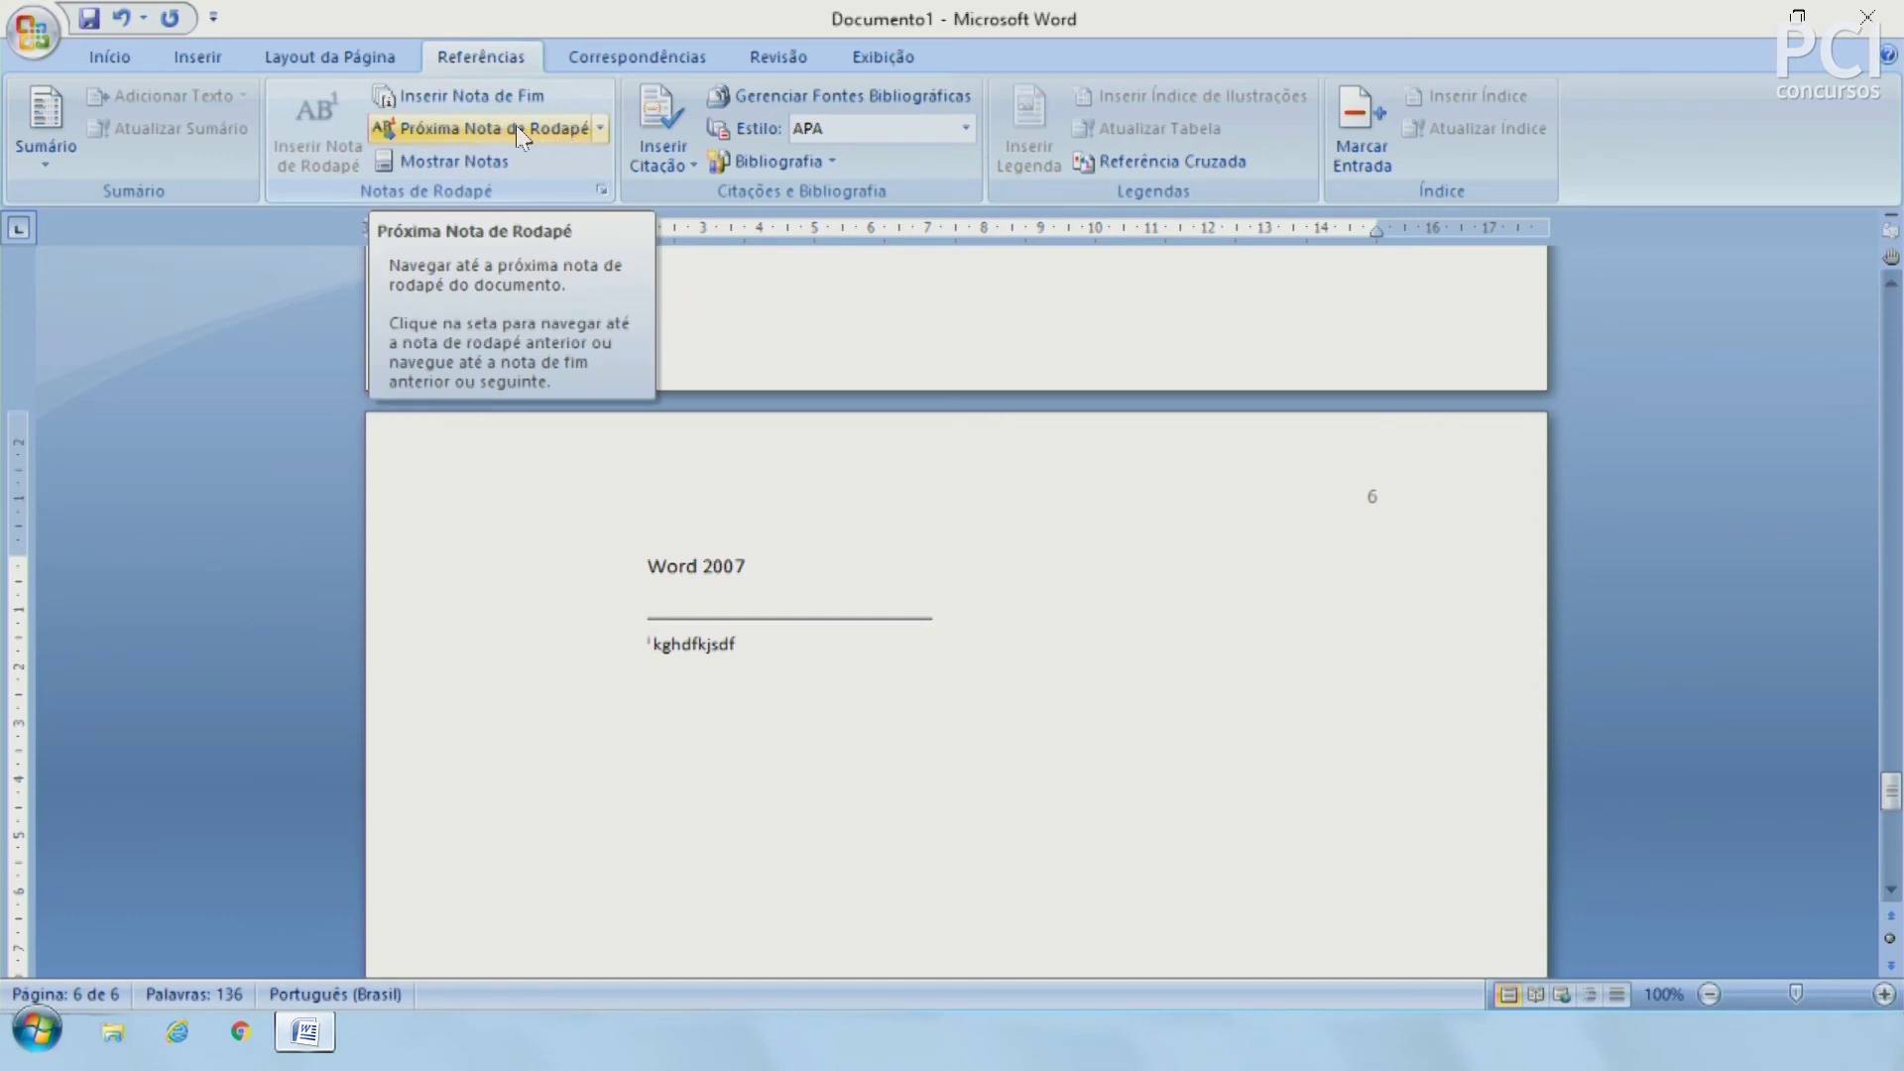
left_click(472, 163)
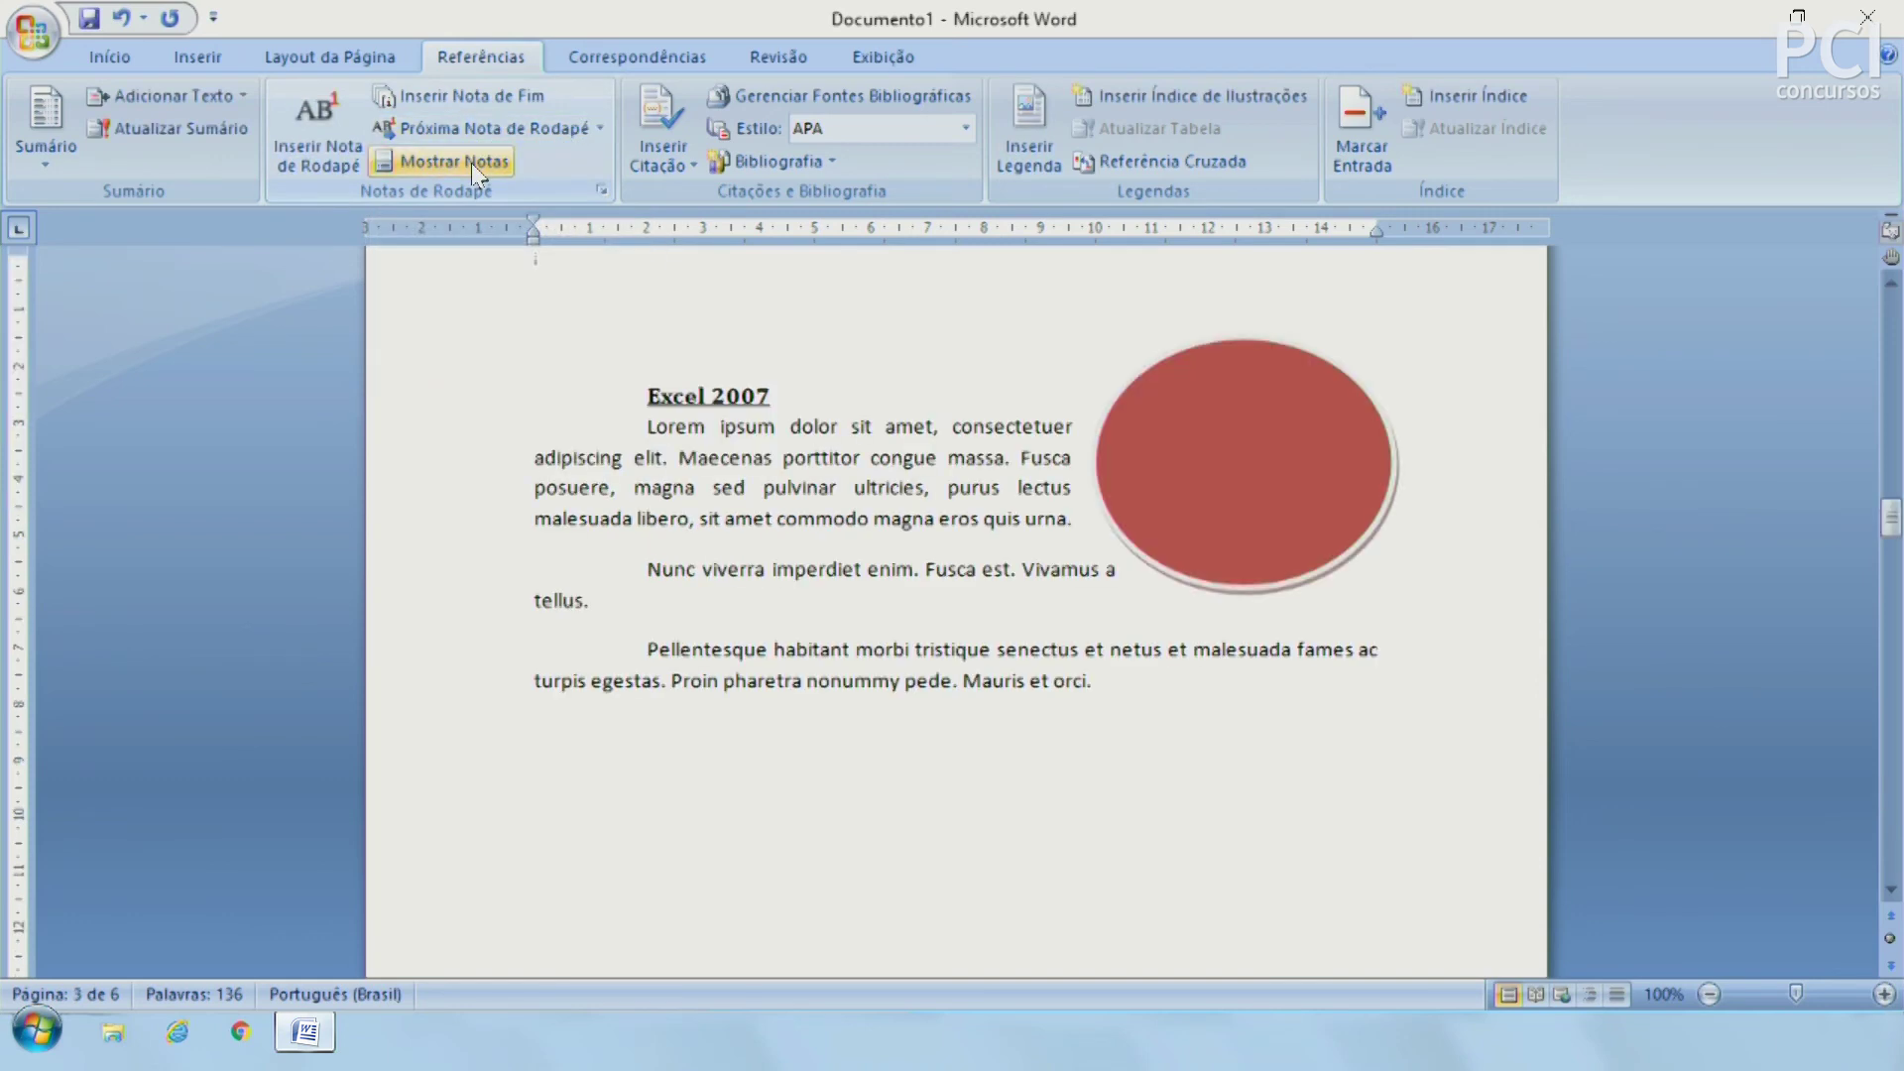
Step: Add an empty paragraph after 'orci.' at the end of the Word 2007 section's text
scroll(715, 702, "up", 5)
left_click(713, 687)
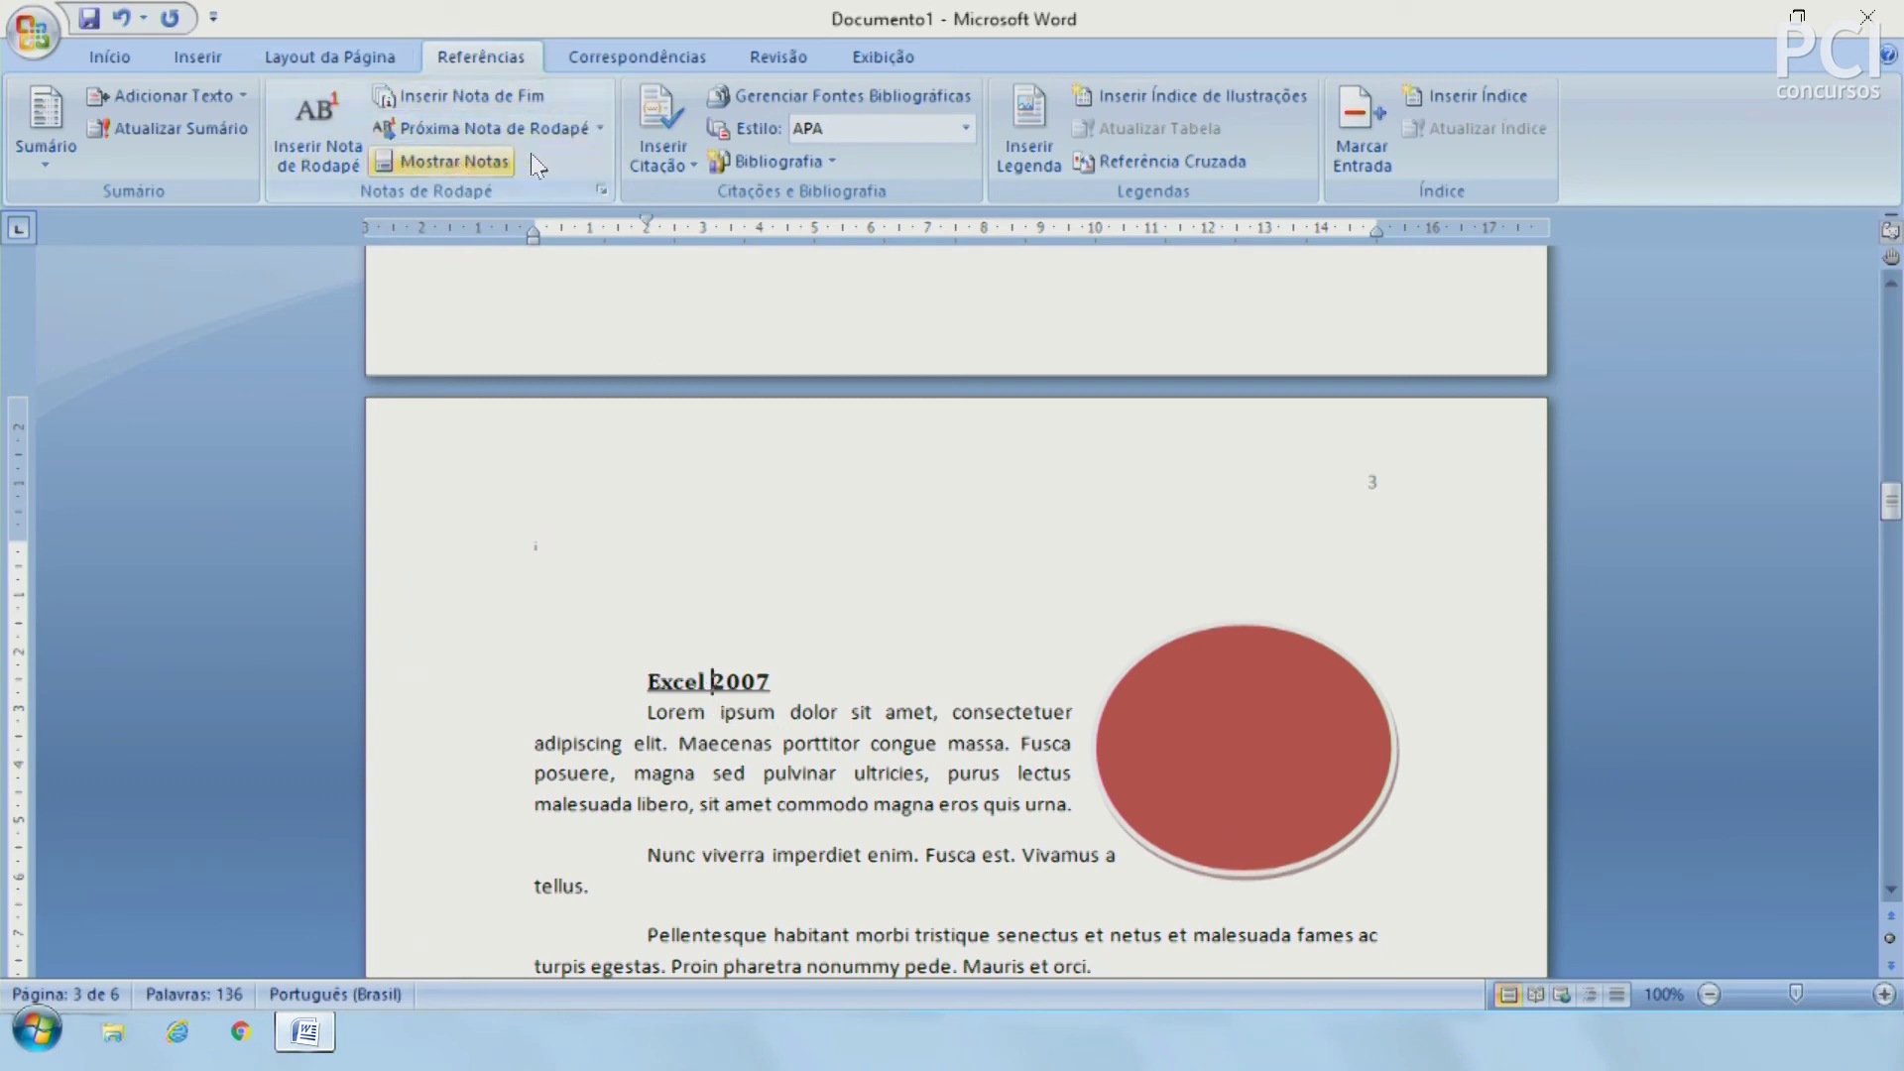
left_click(669, 111)
left_click(905, 621)
scroll(850, 413, "up", 2)
scroll(829, 556, "up", 5)
scroll(829, 556, "up", 3)
scroll(830, 557, "up", 2)
scroll(829, 556, "up", 2)
left_click(985, 566)
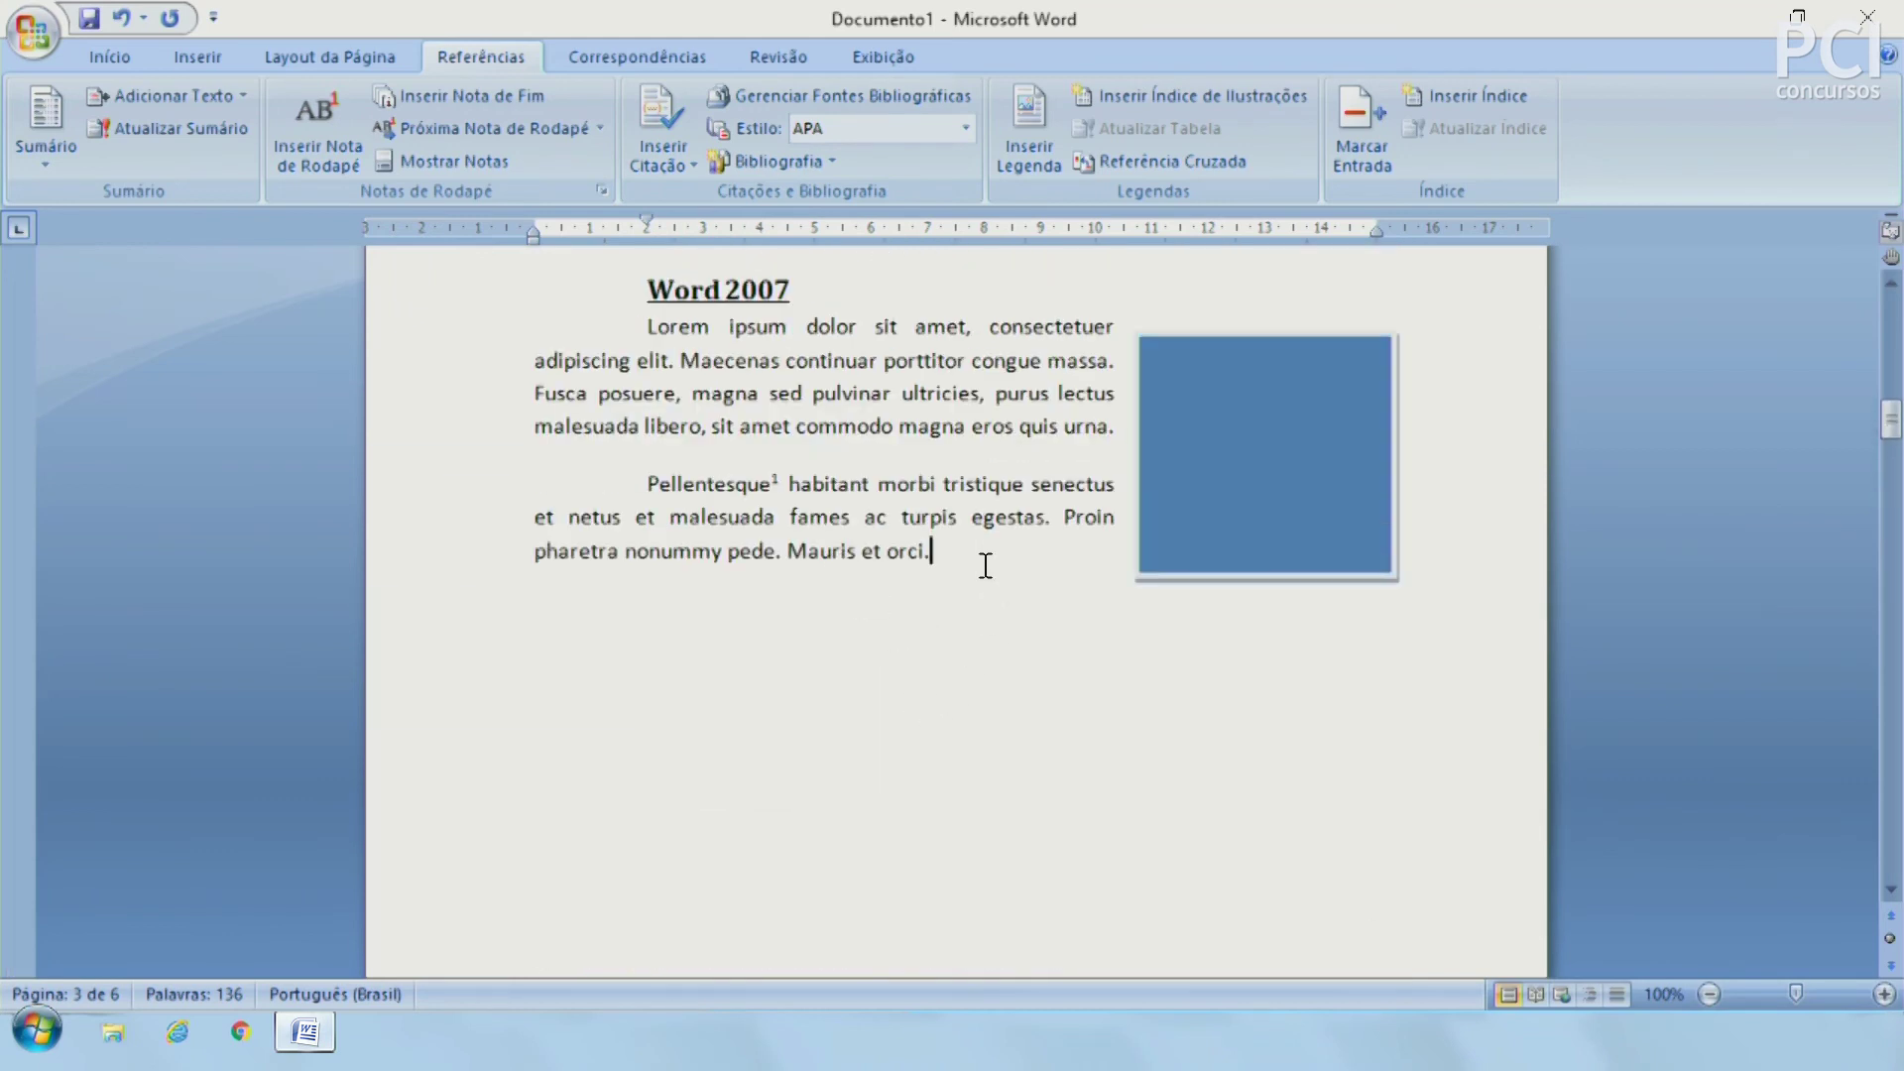
key("Return")
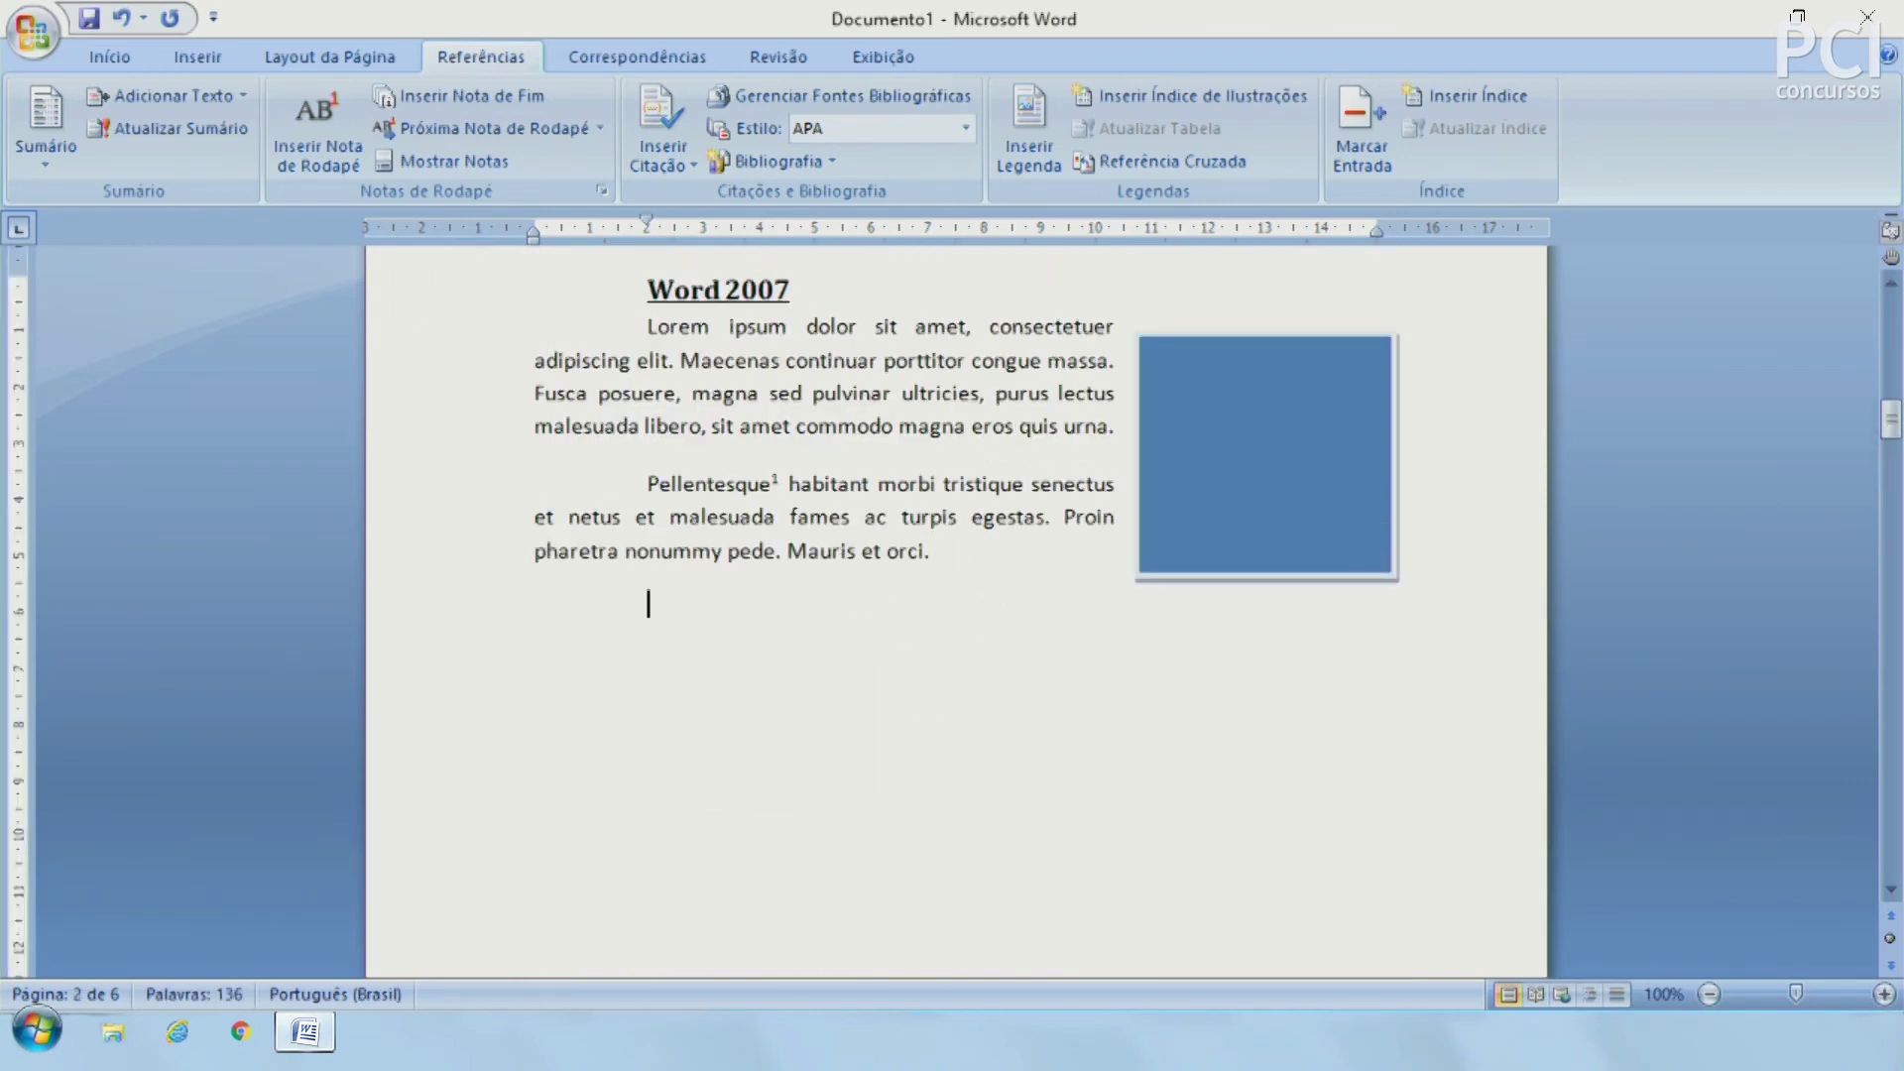
left_click(655, 123)
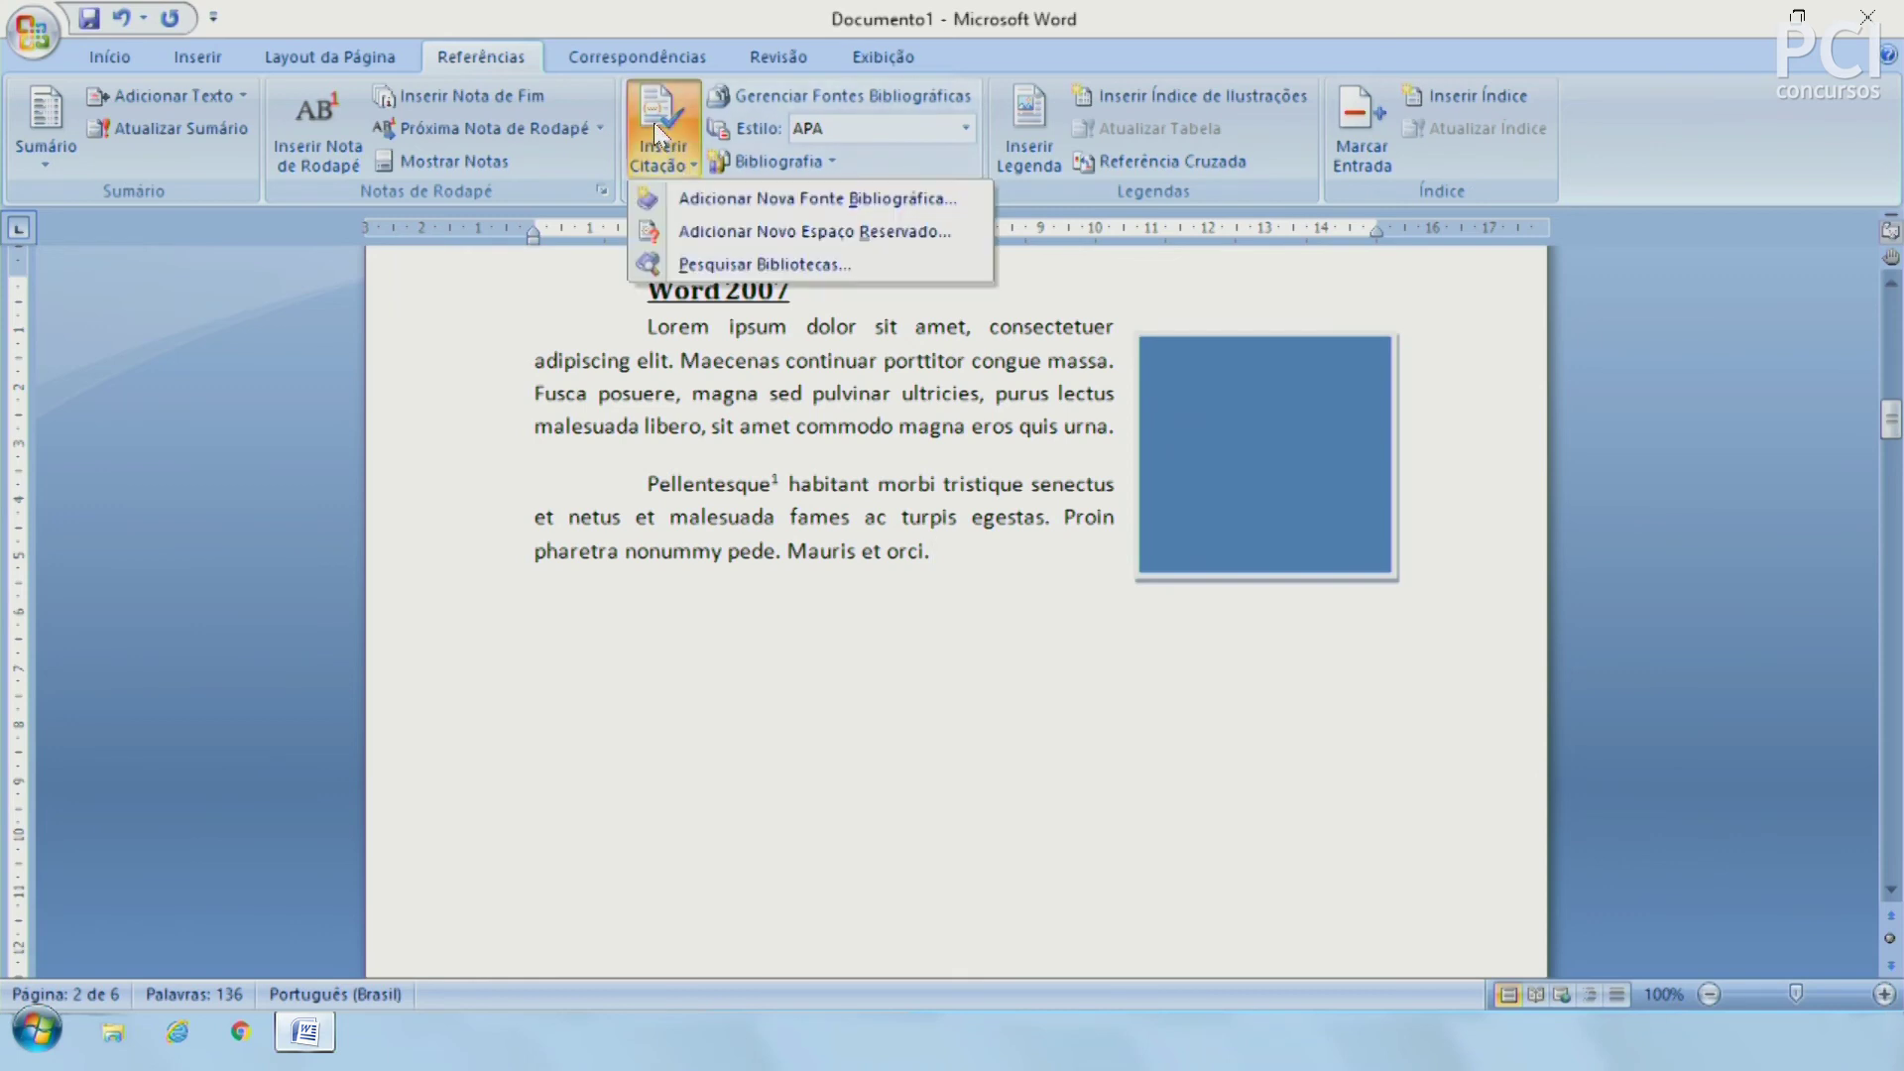
Step: Start a new bibliography source and set its type to Livro
left_click(756, 200)
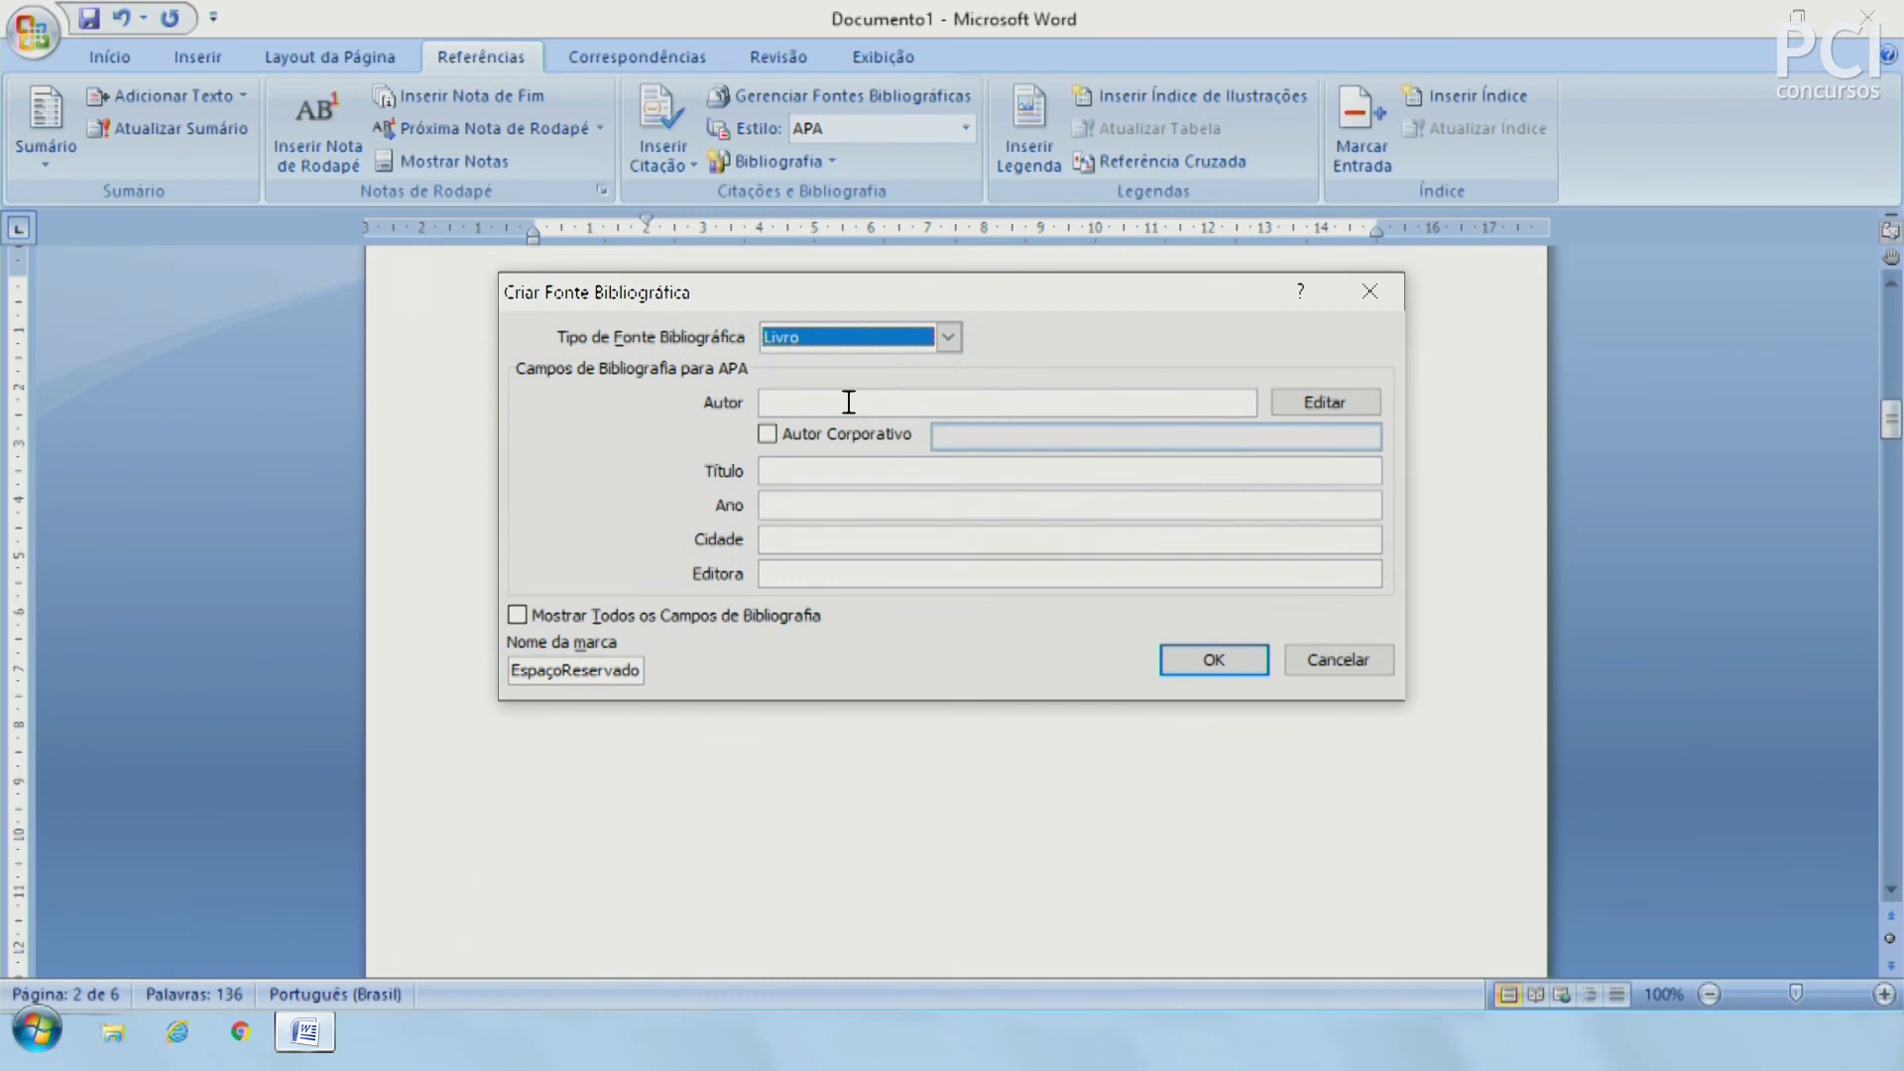
left_click(925, 345)
left_click_drag(949, 387, 968, 373)
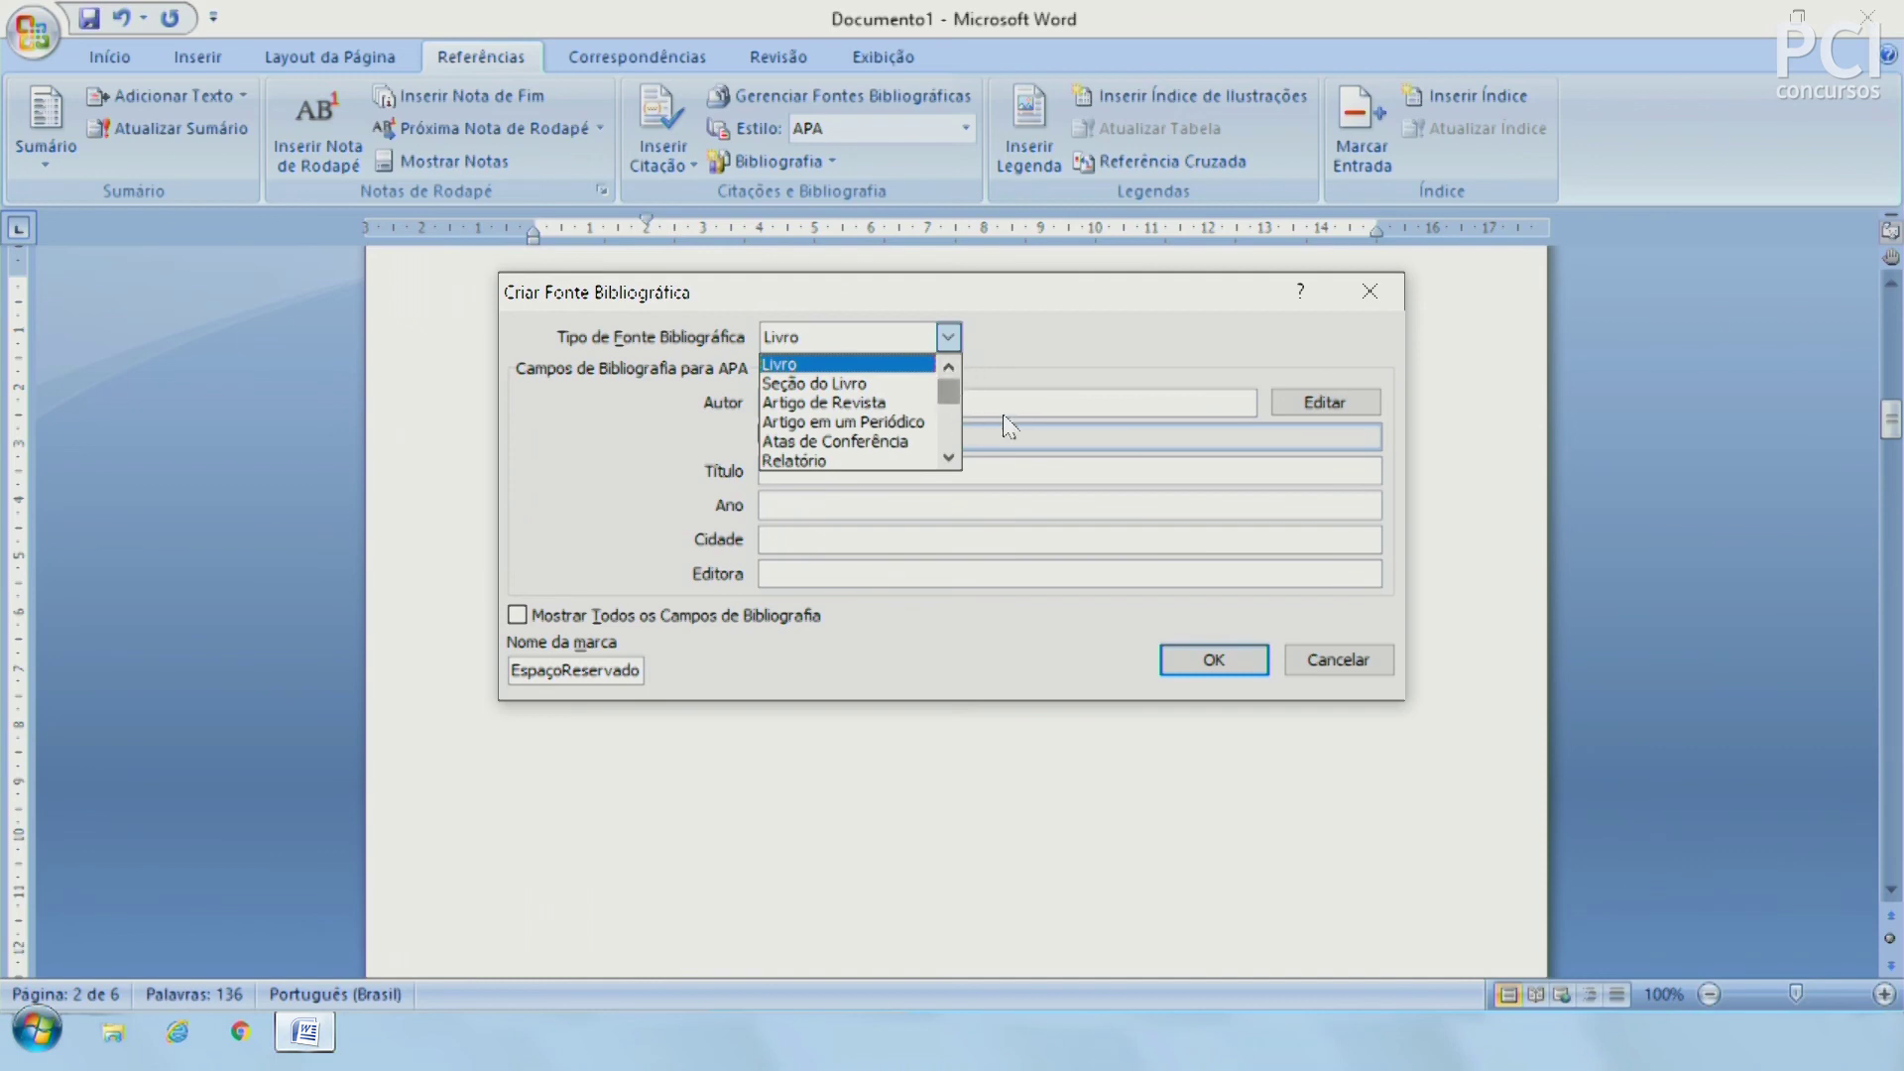
left_click(1002, 664)
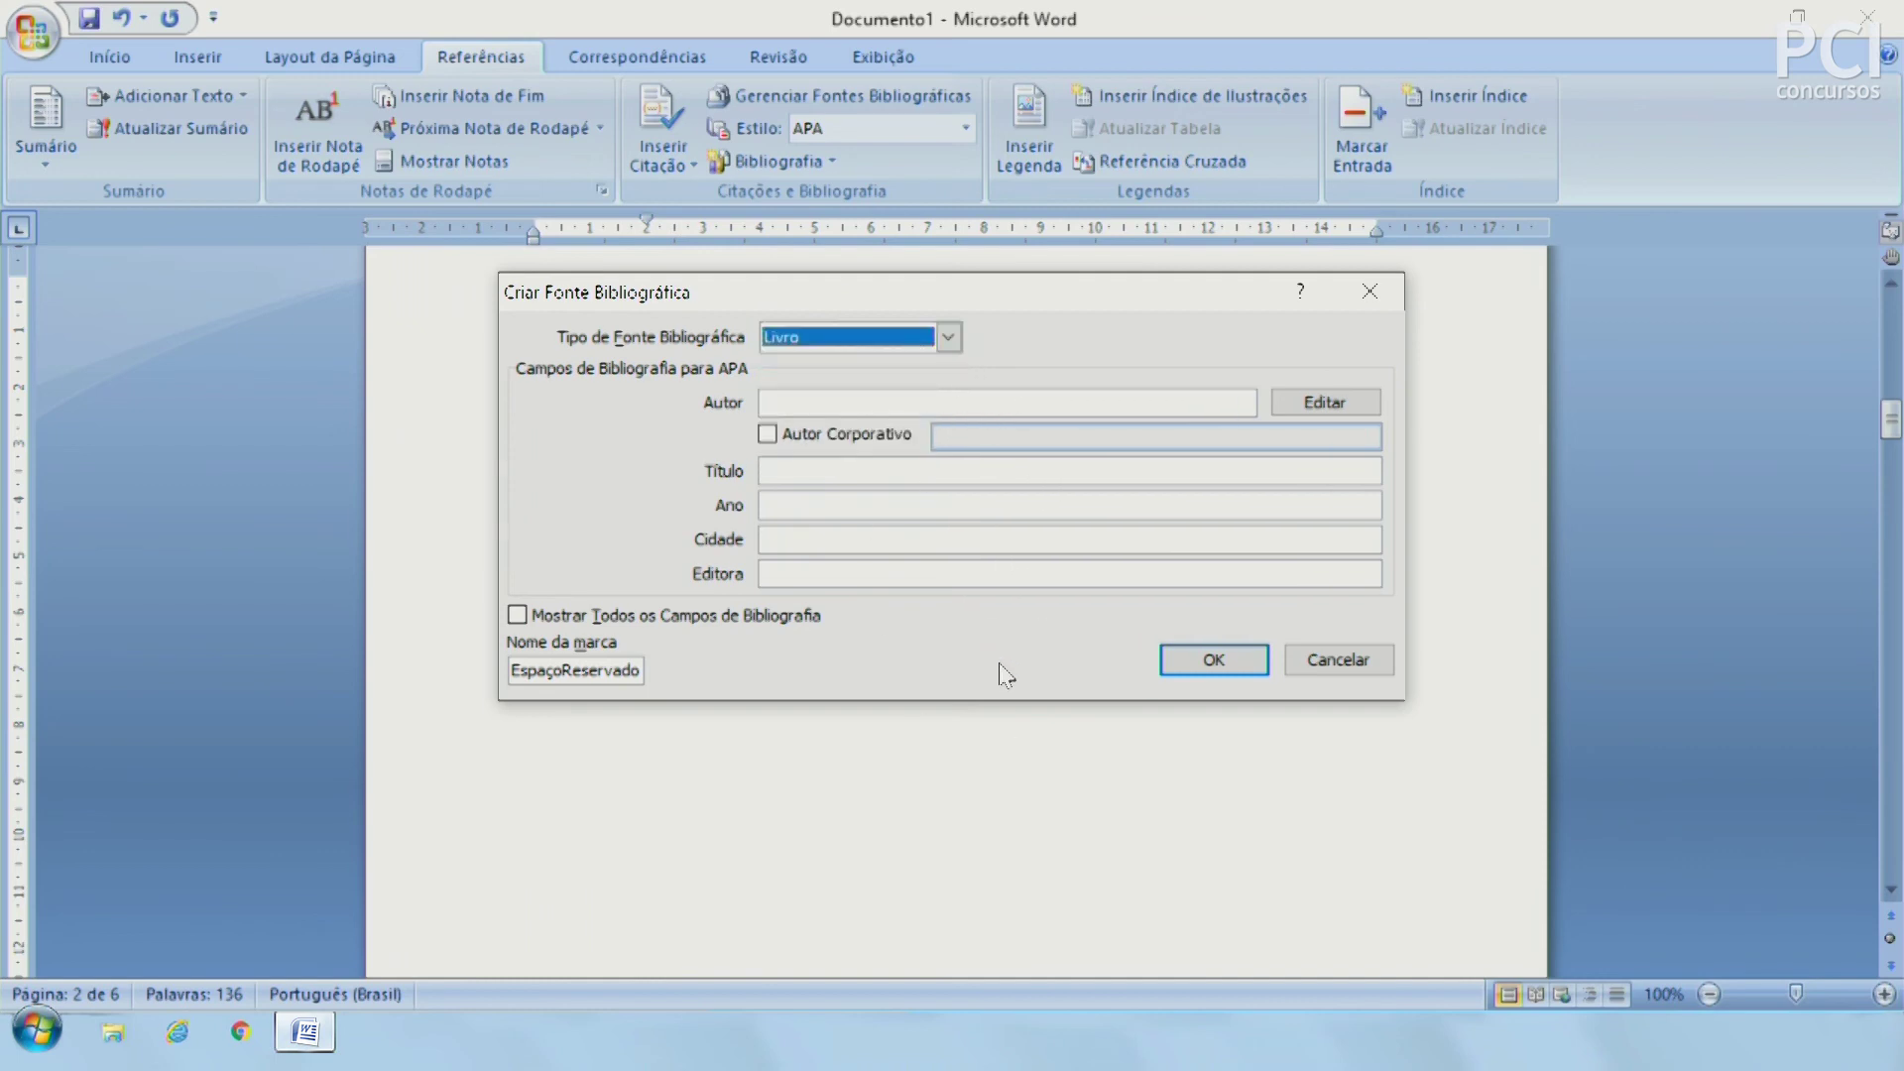
left_click(901, 342)
left_click_drag(959, 389, 942, 451)
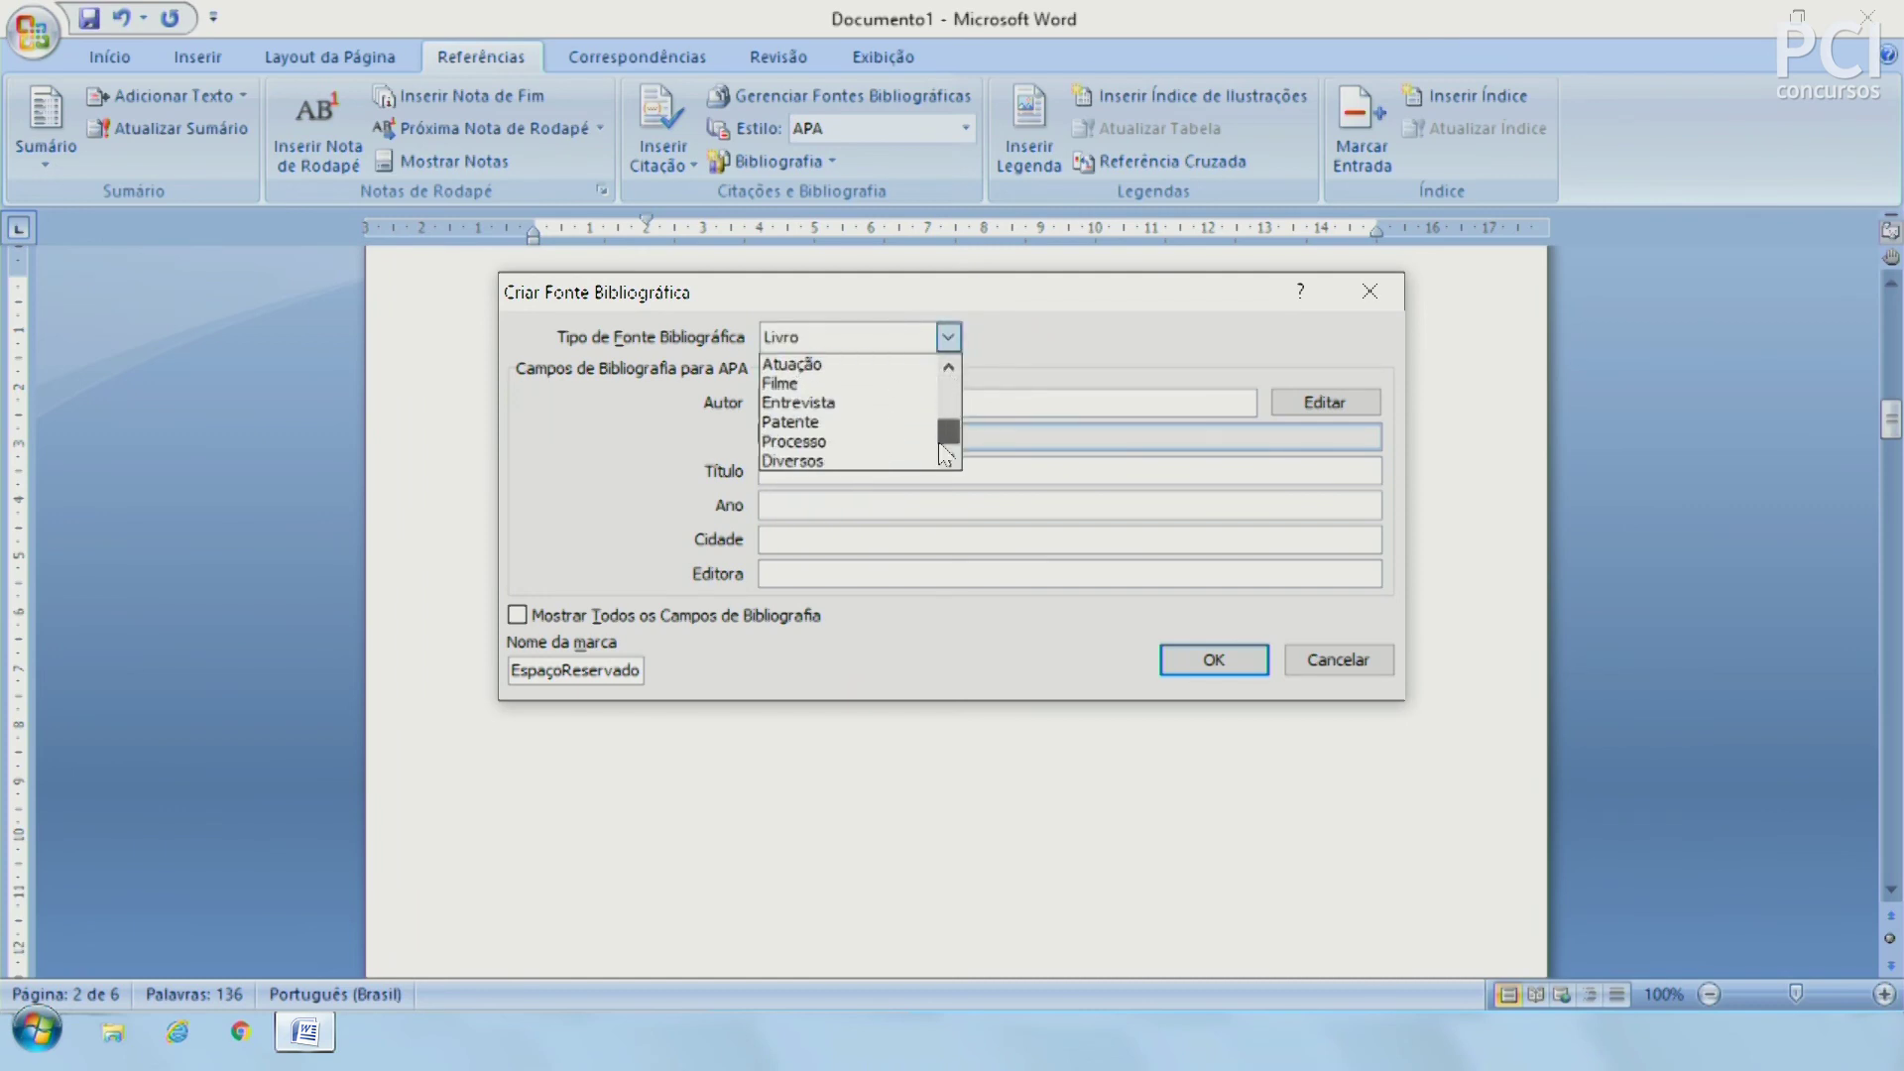
left_click(1109, 339)
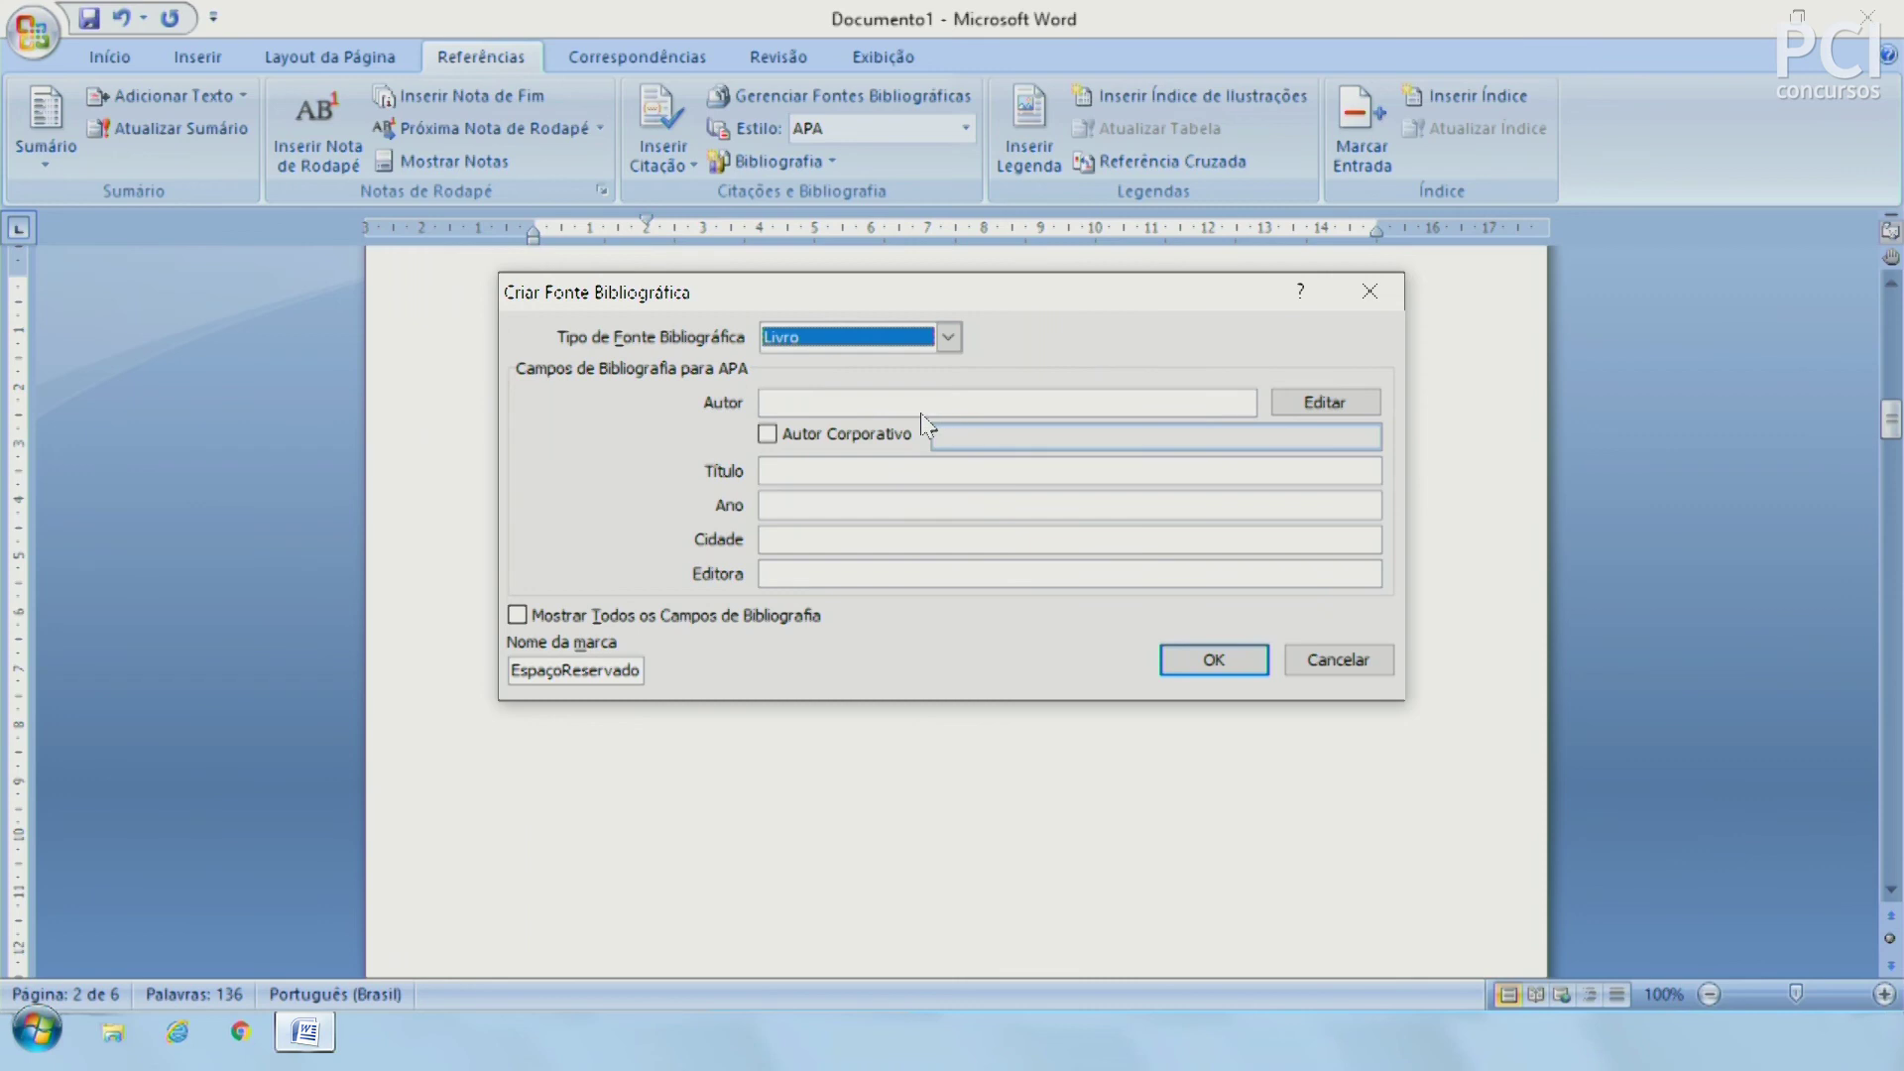
left_click(827, 470)
left_click(821, 504)
left_click(808, 539)
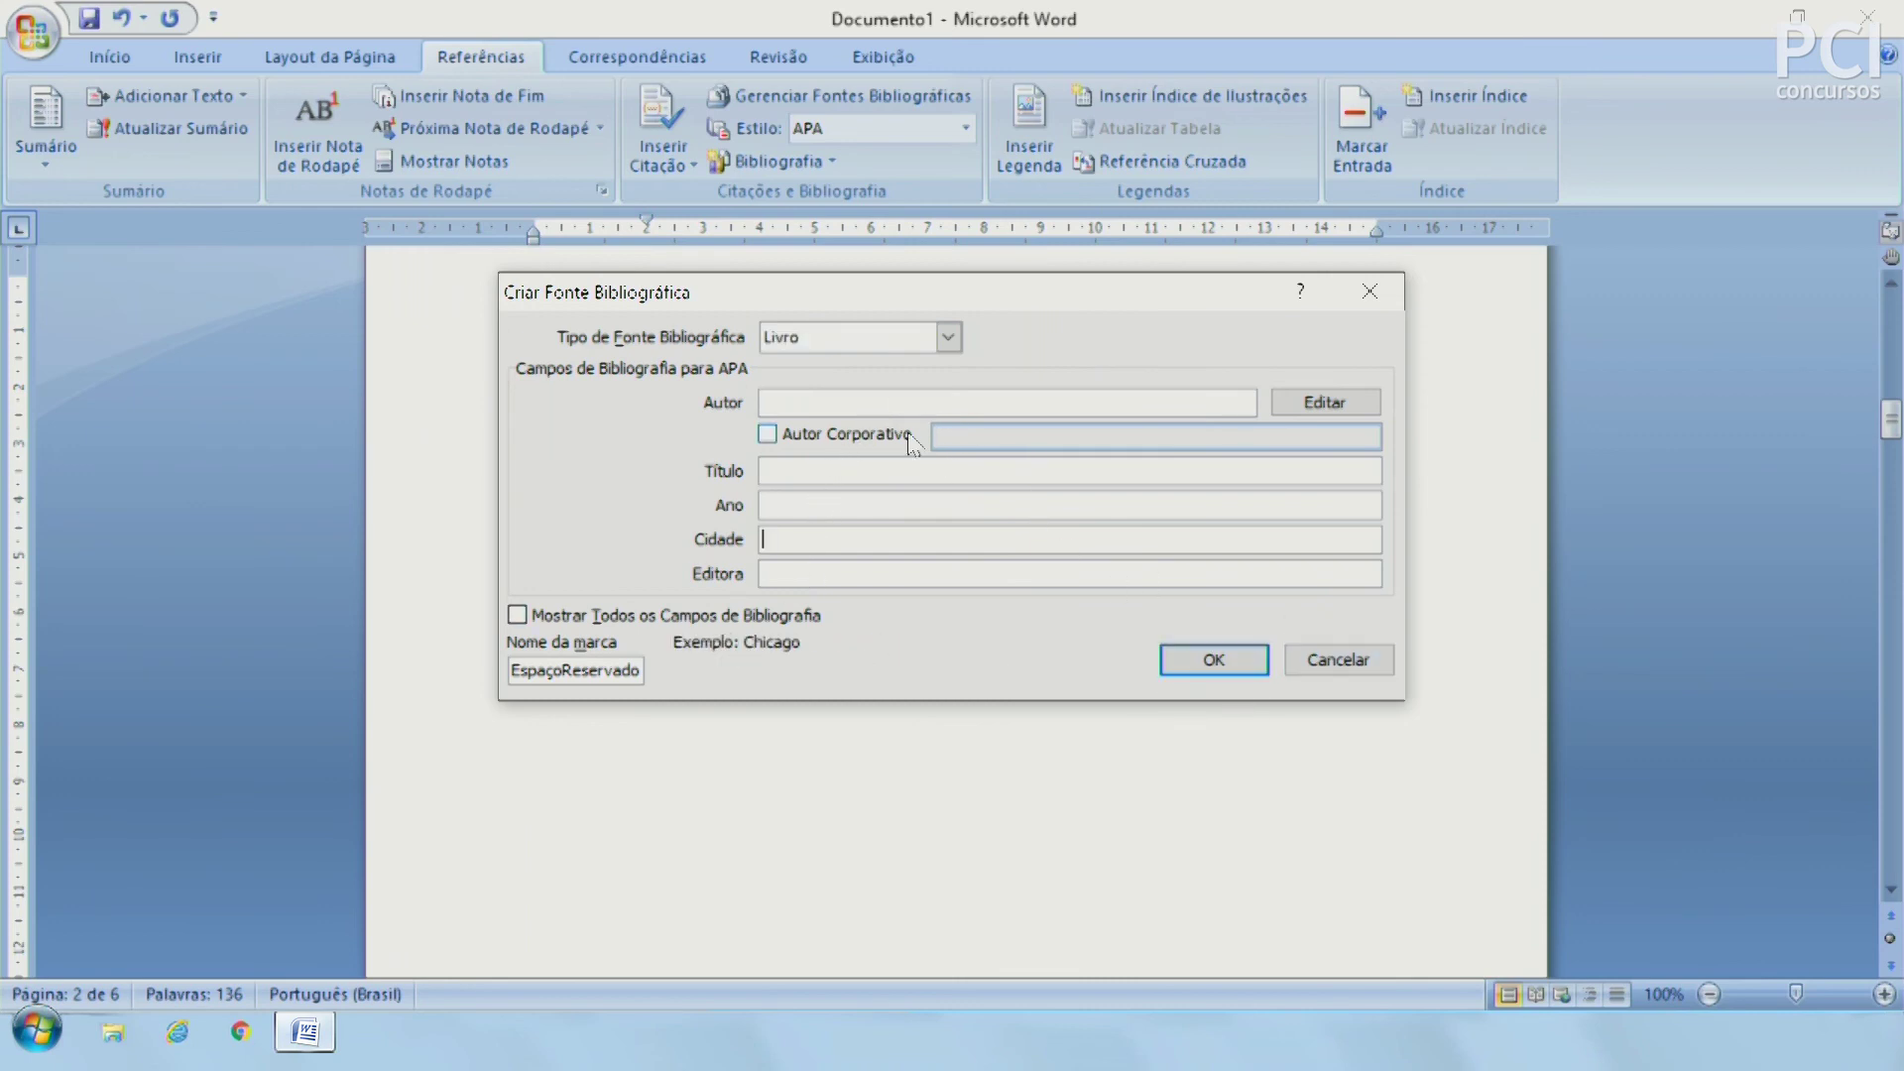
Step: Enter the author, title Word 2007, year 2019, city Presidente Prudente, and insert the citation
left_click(909, 403)
type("Guilherme")
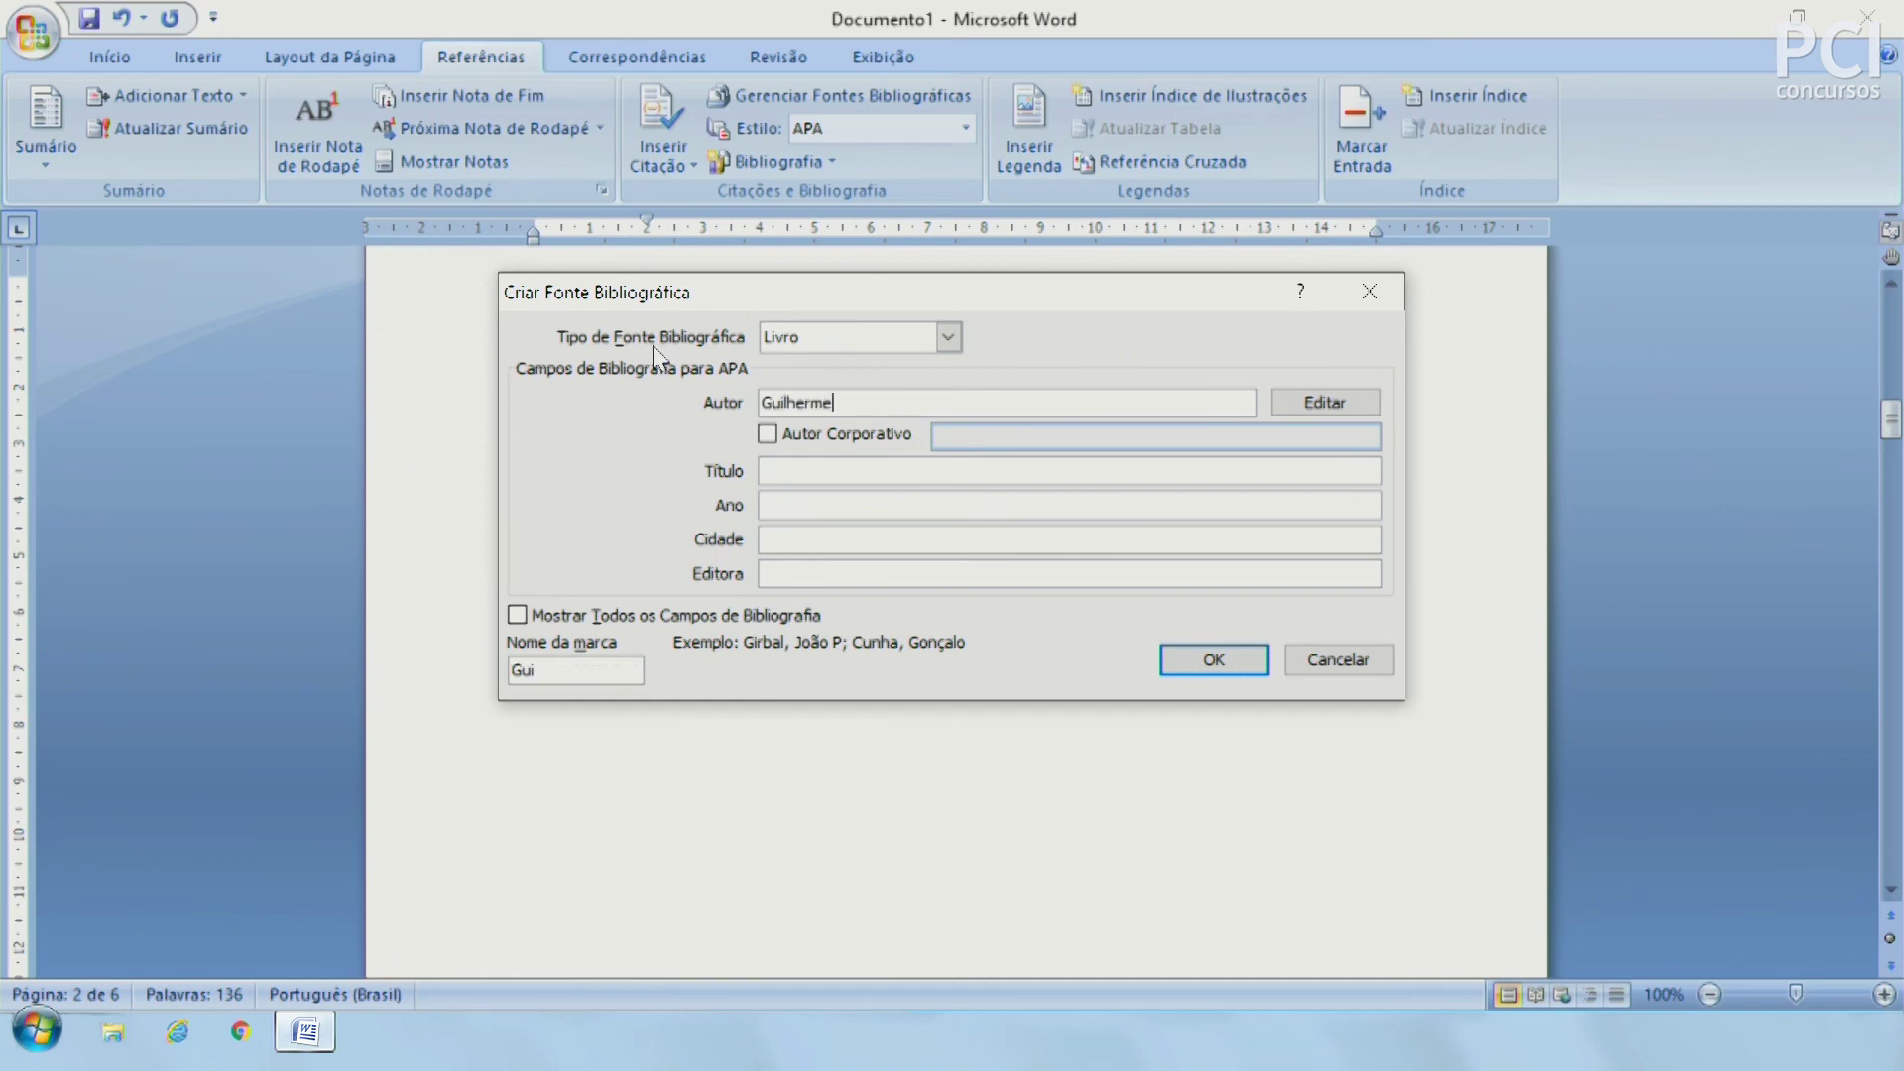
left_click(827, 473)
type("Word 2007")
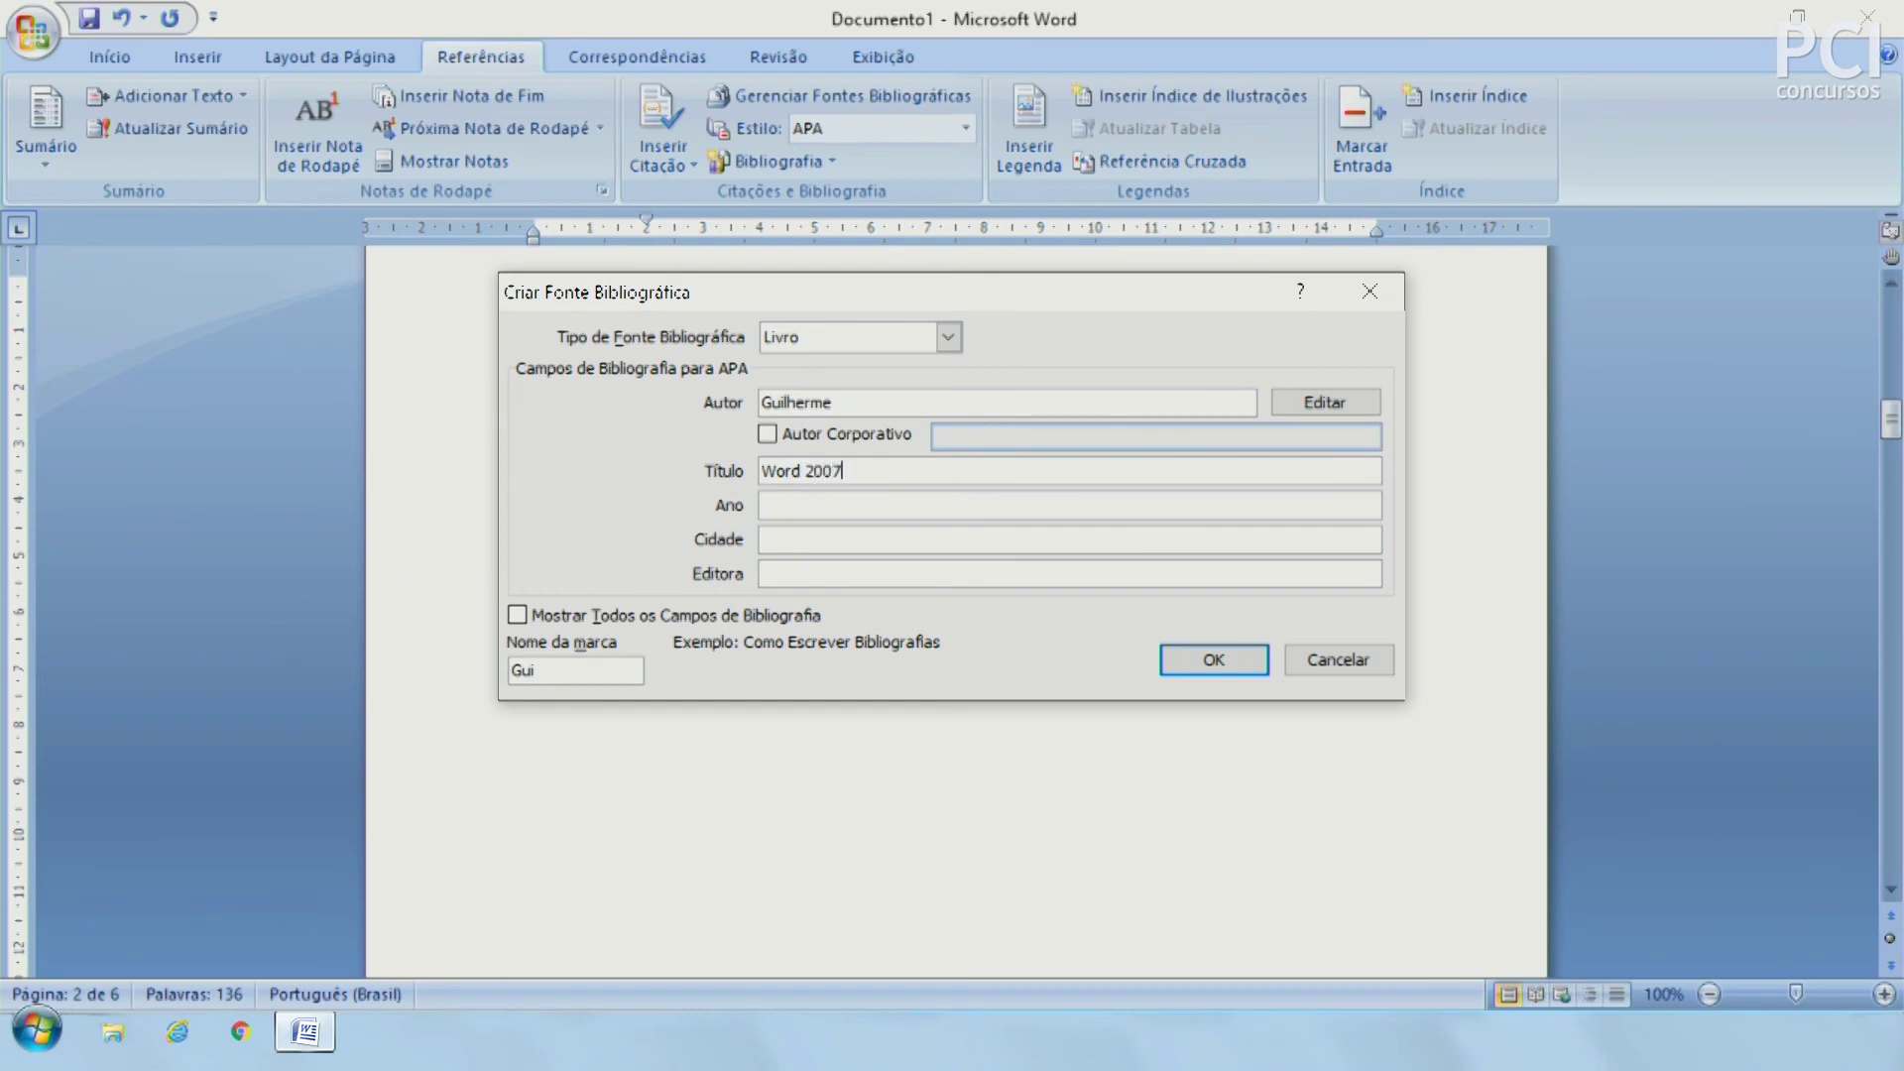
left_click(1069, 506)
type("019")
left_click(1069, 539)
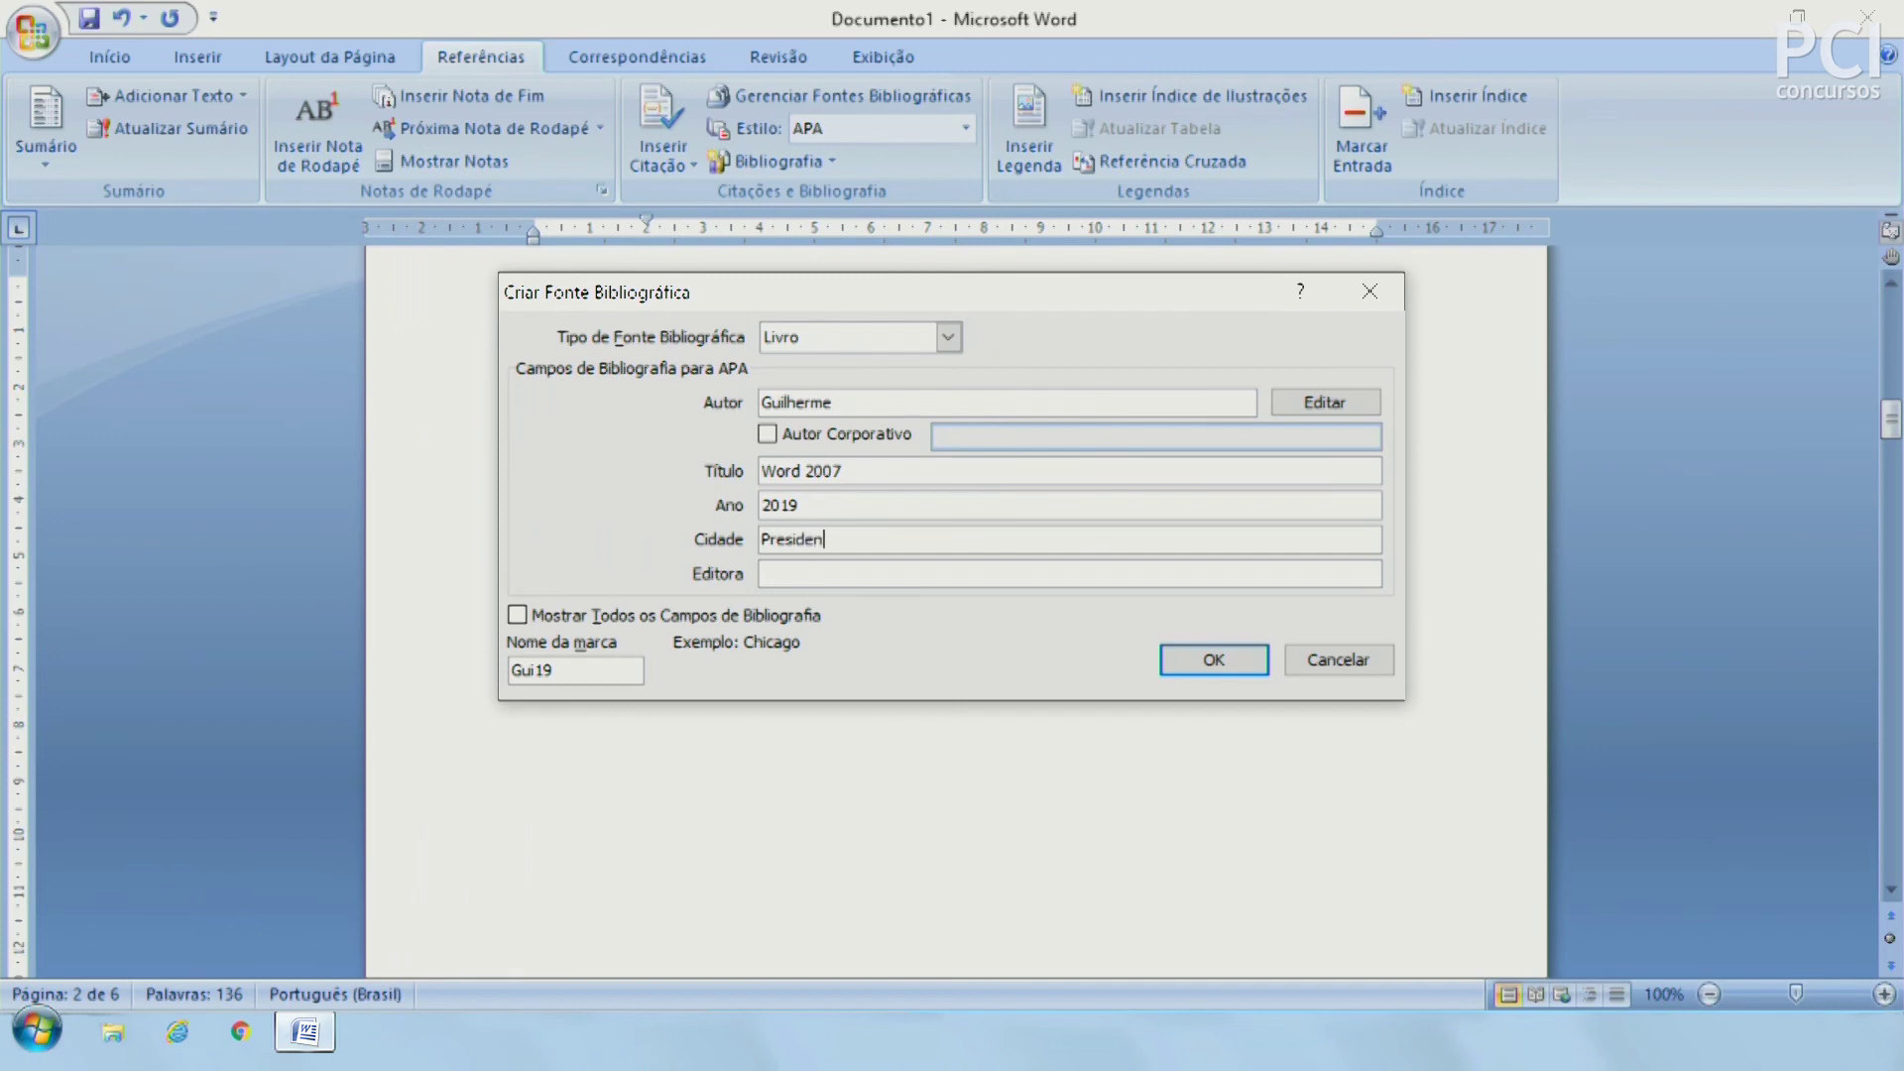
type("udente")
key("Return")
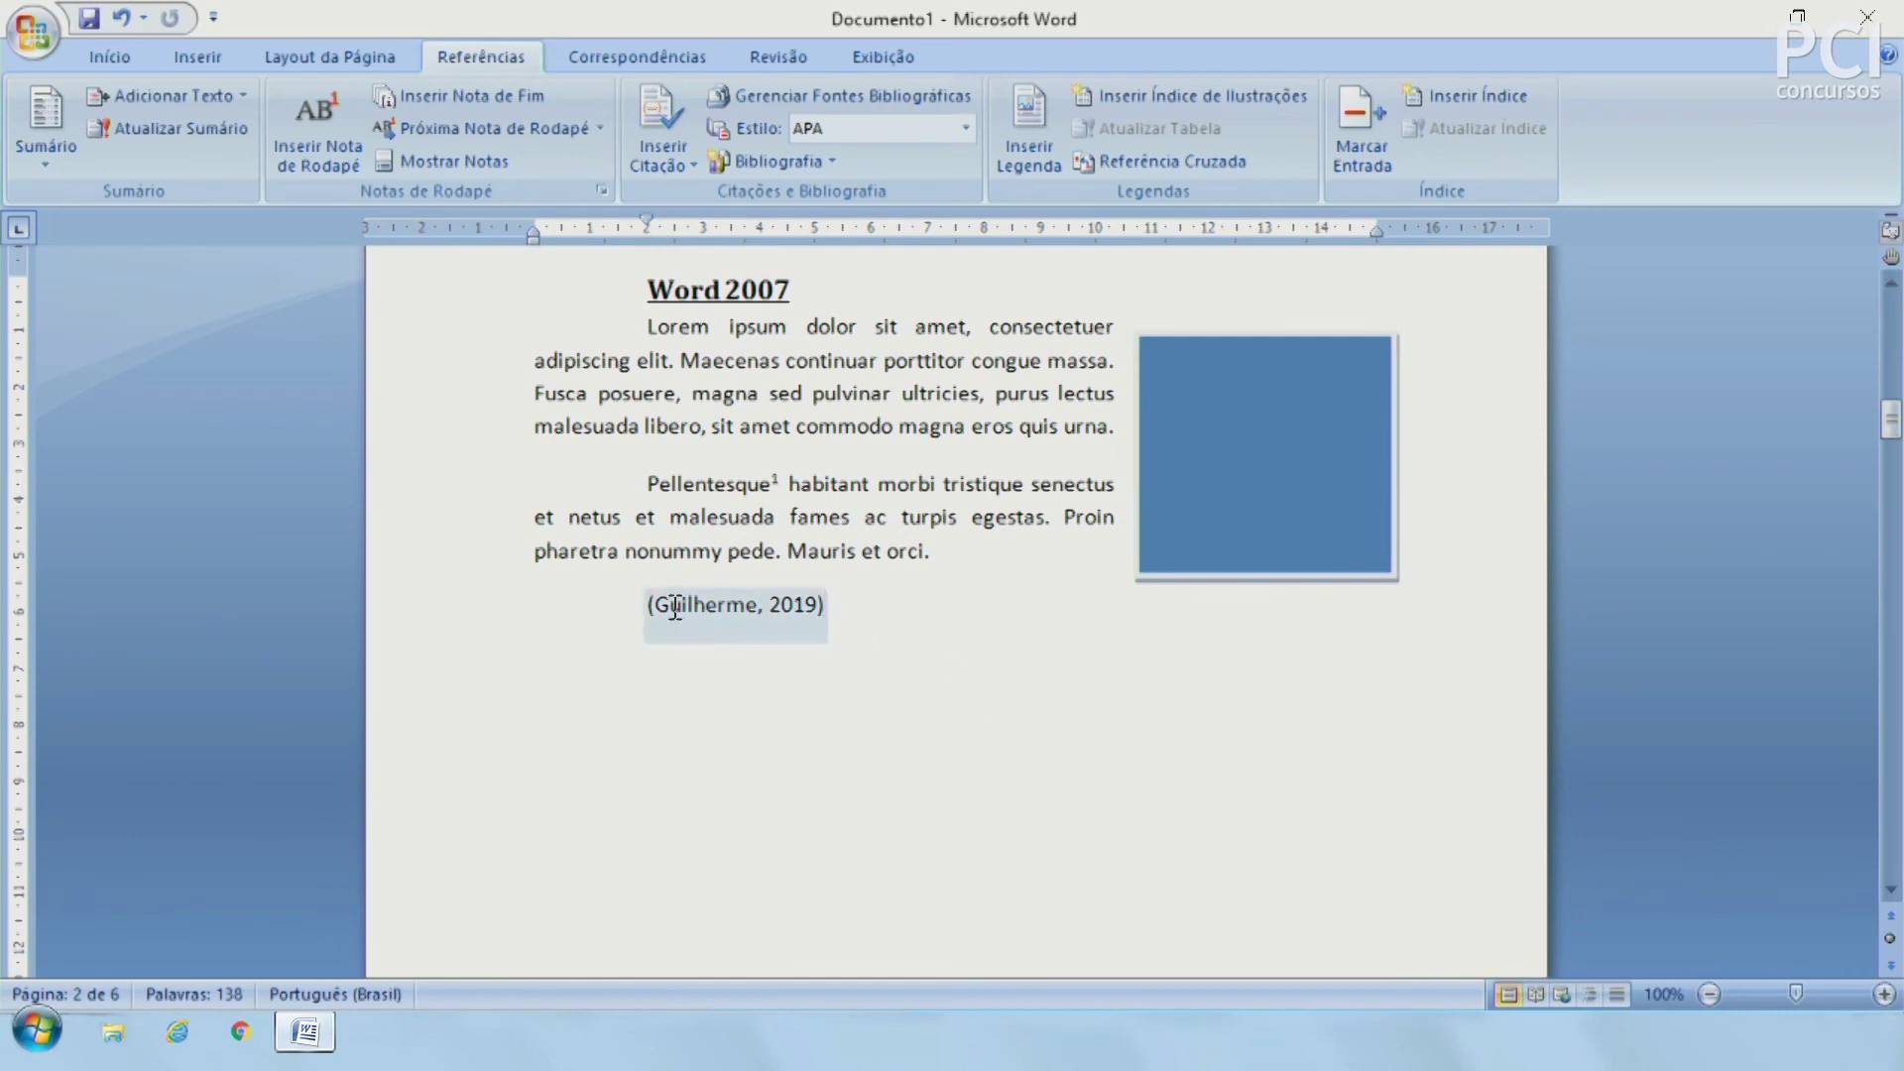
left_click(675, 615)
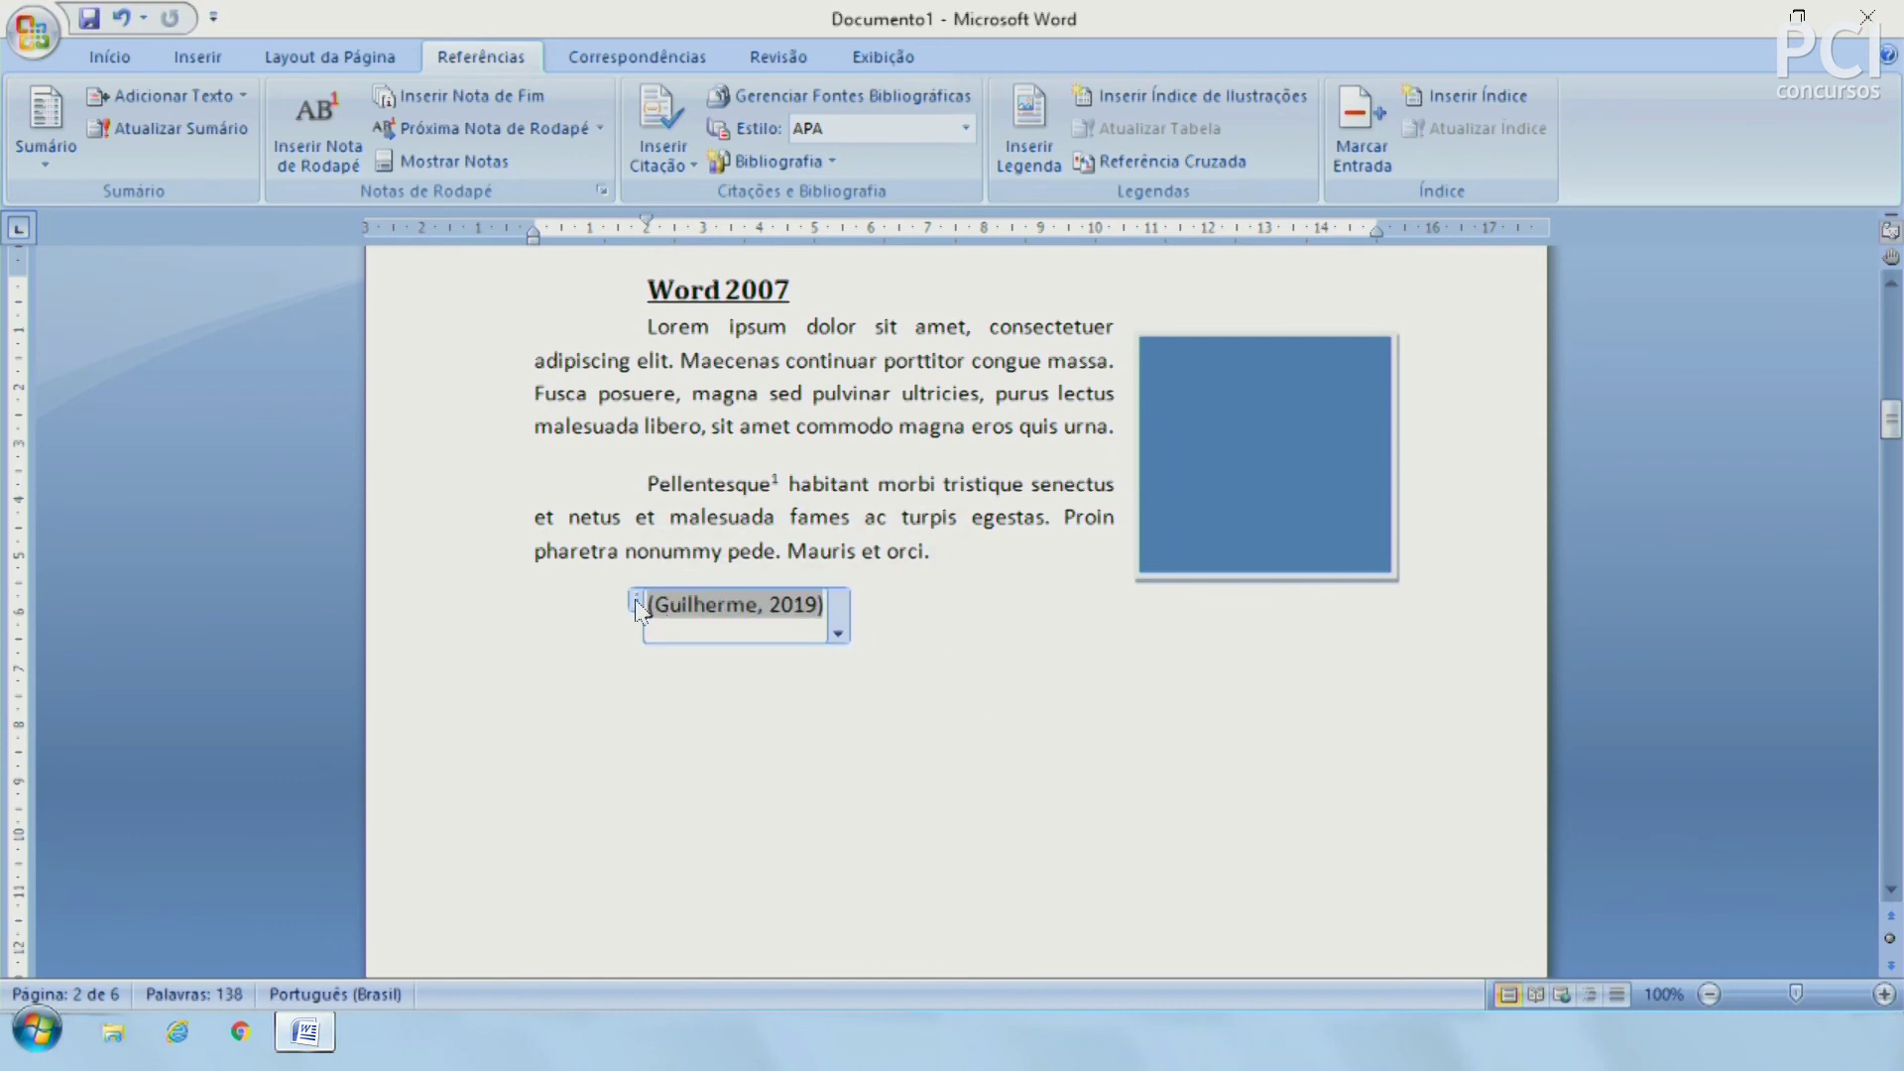
Step: Type 'Exemplo de citação' just before the first citation
left_click(647, 605)
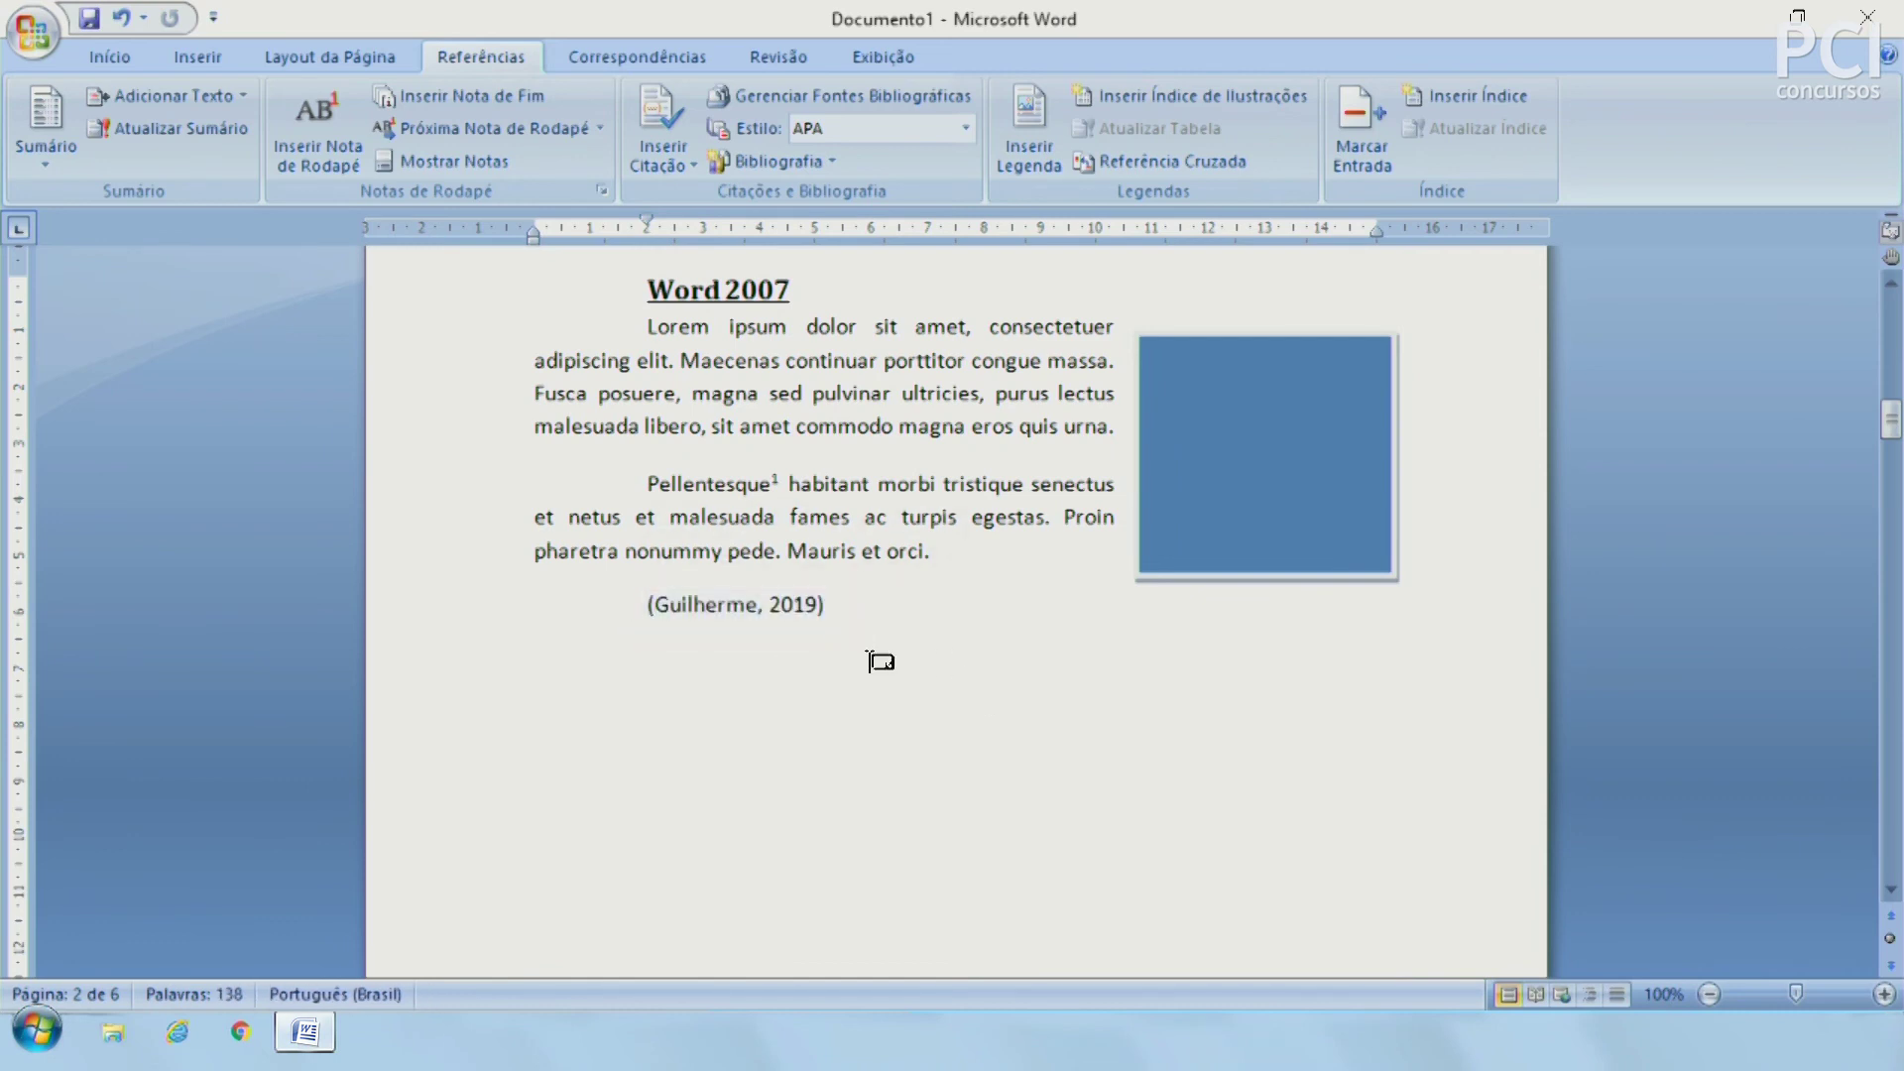
left_click(656, 143)
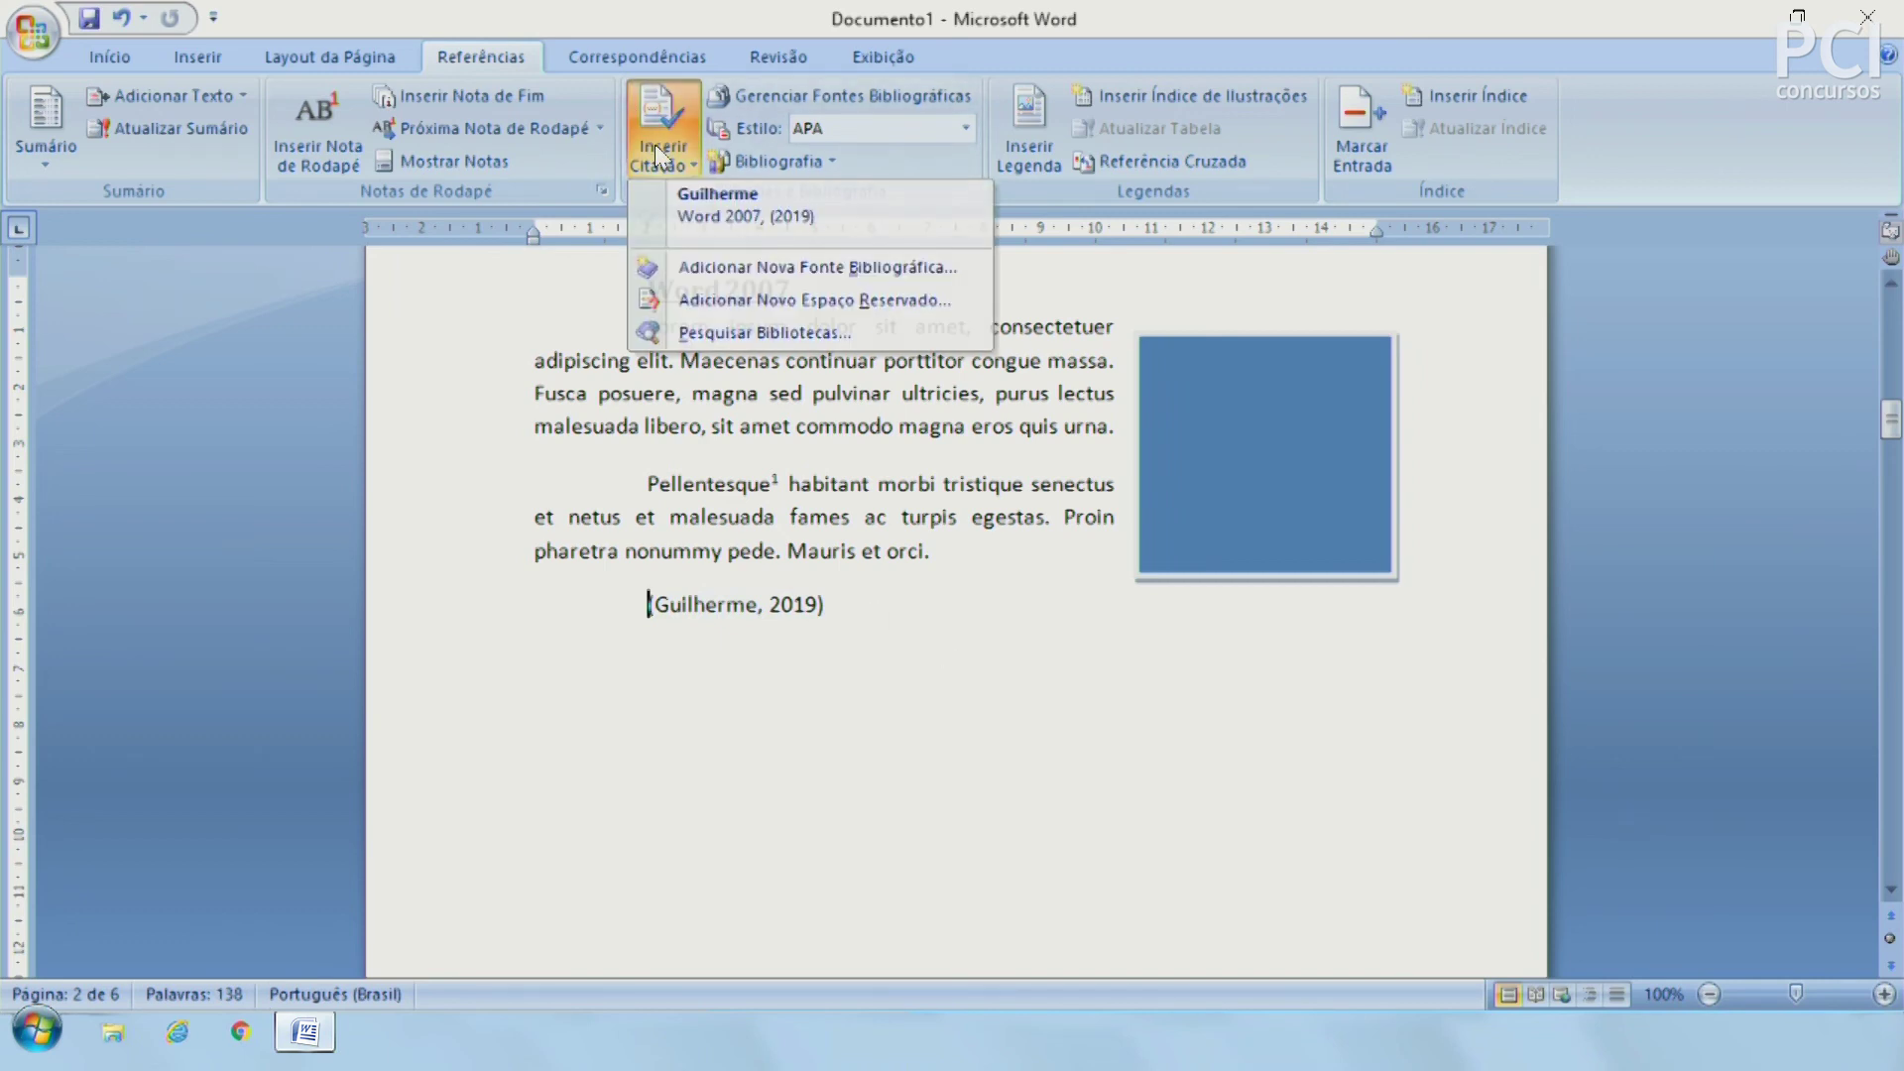
left_click(655, 145)
type("\"")
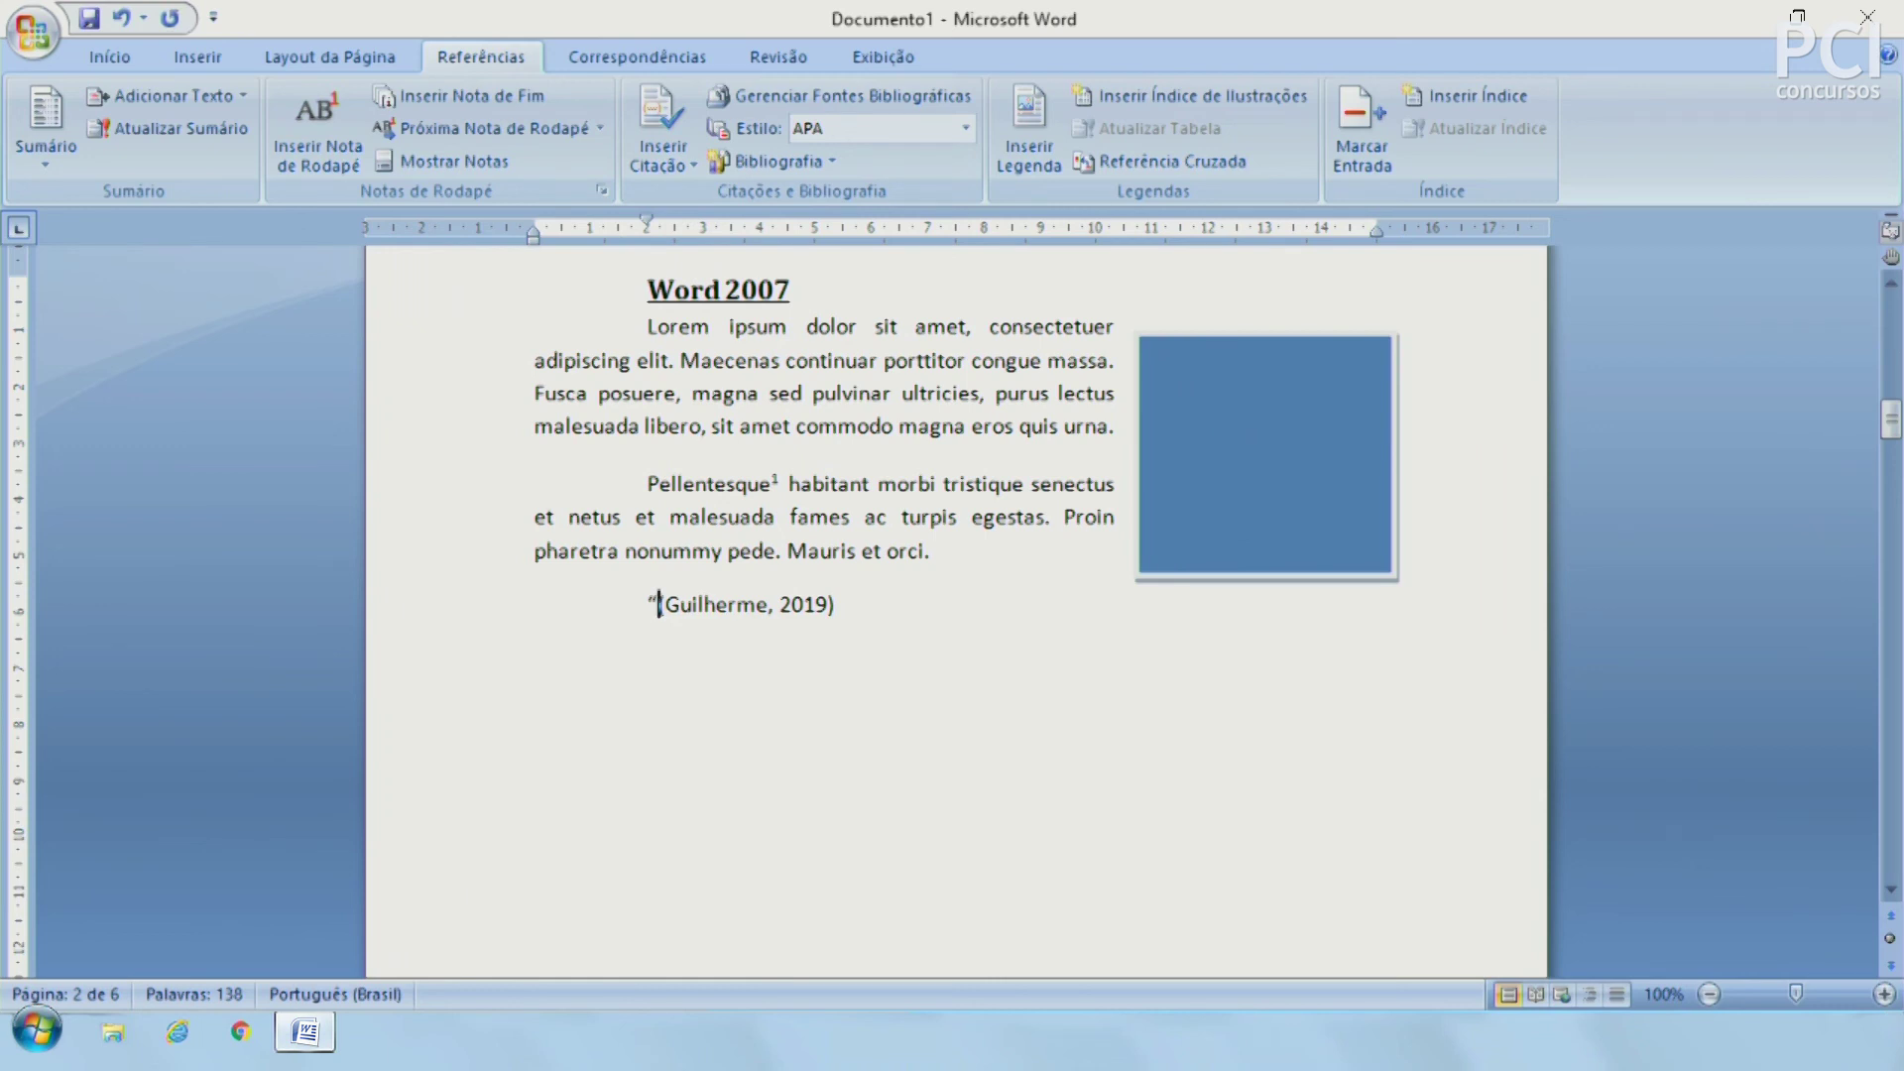
type("Exemplo de citação”")
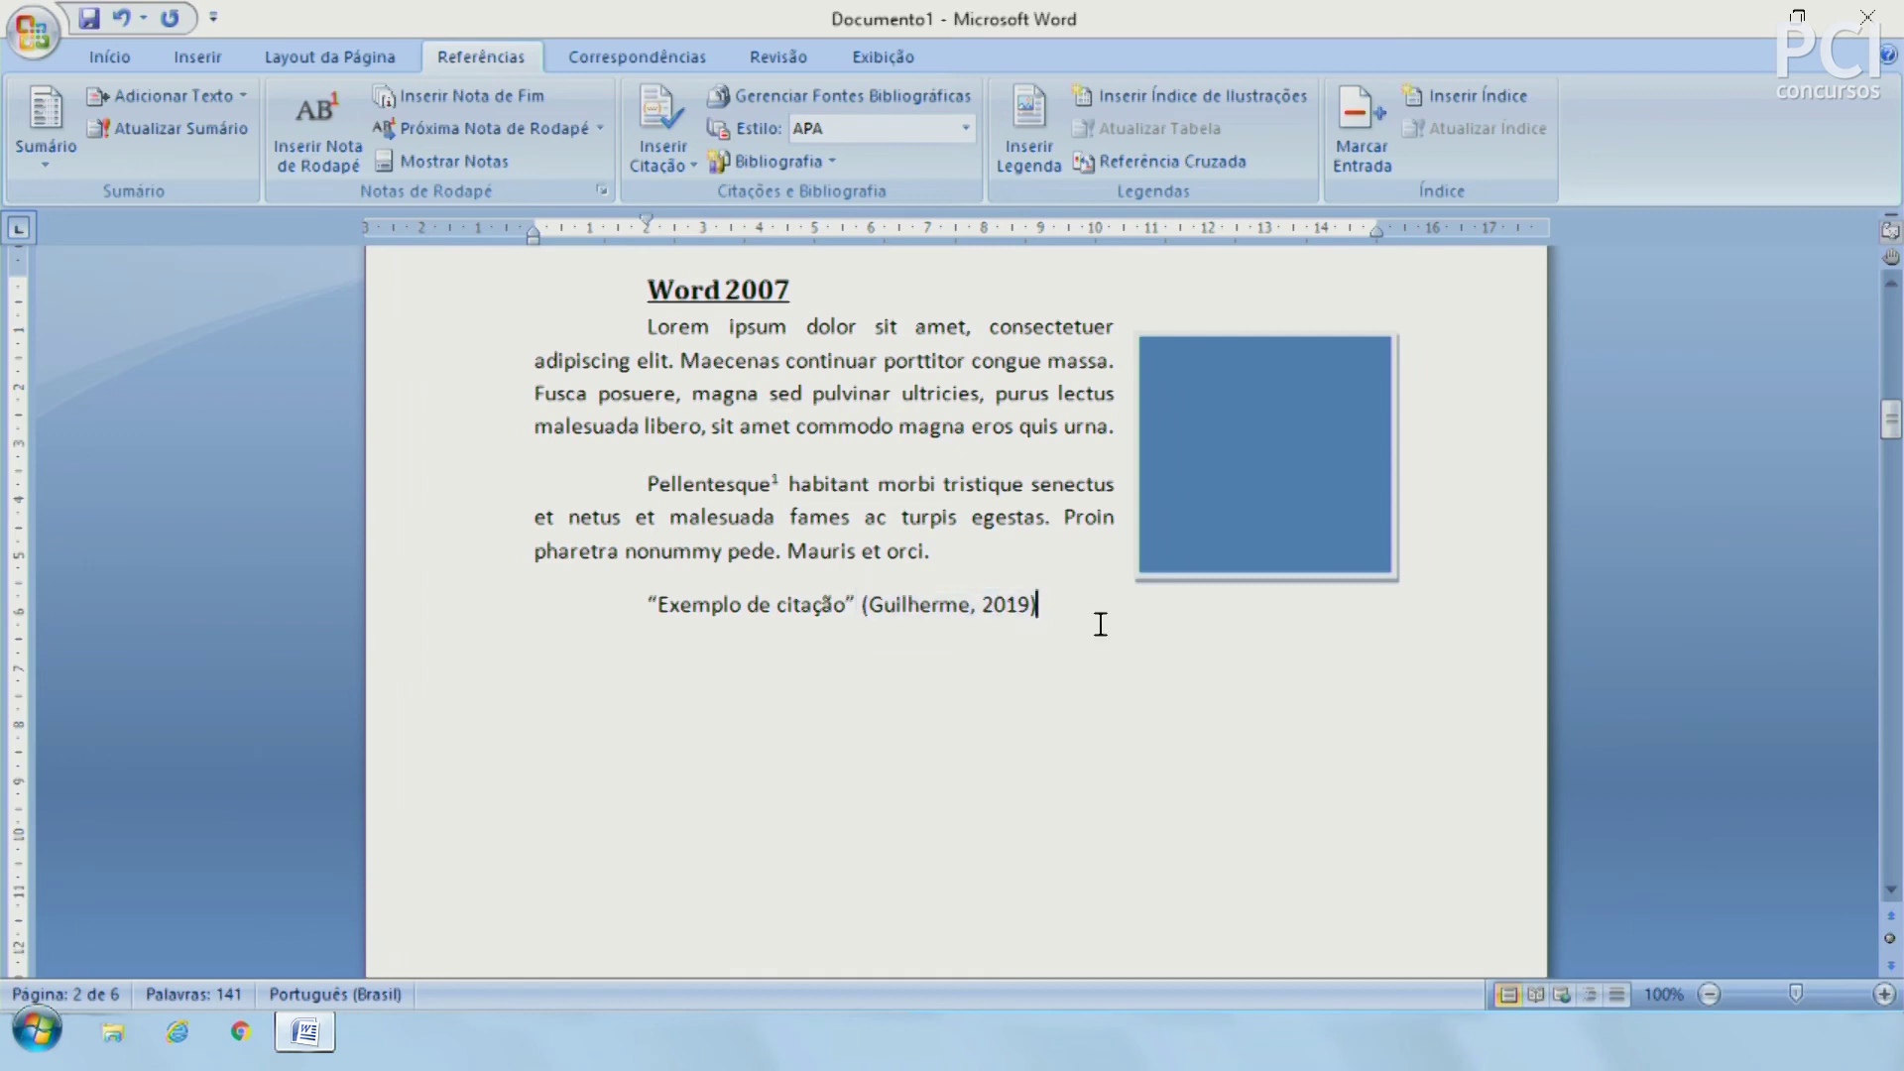
Step: Cite the 2019 source again two lines below, cancelling the Adicionar Nova Fonte dialog
key("Return")
key("Return")
left_click(664, 159)
left_click(681, 217)
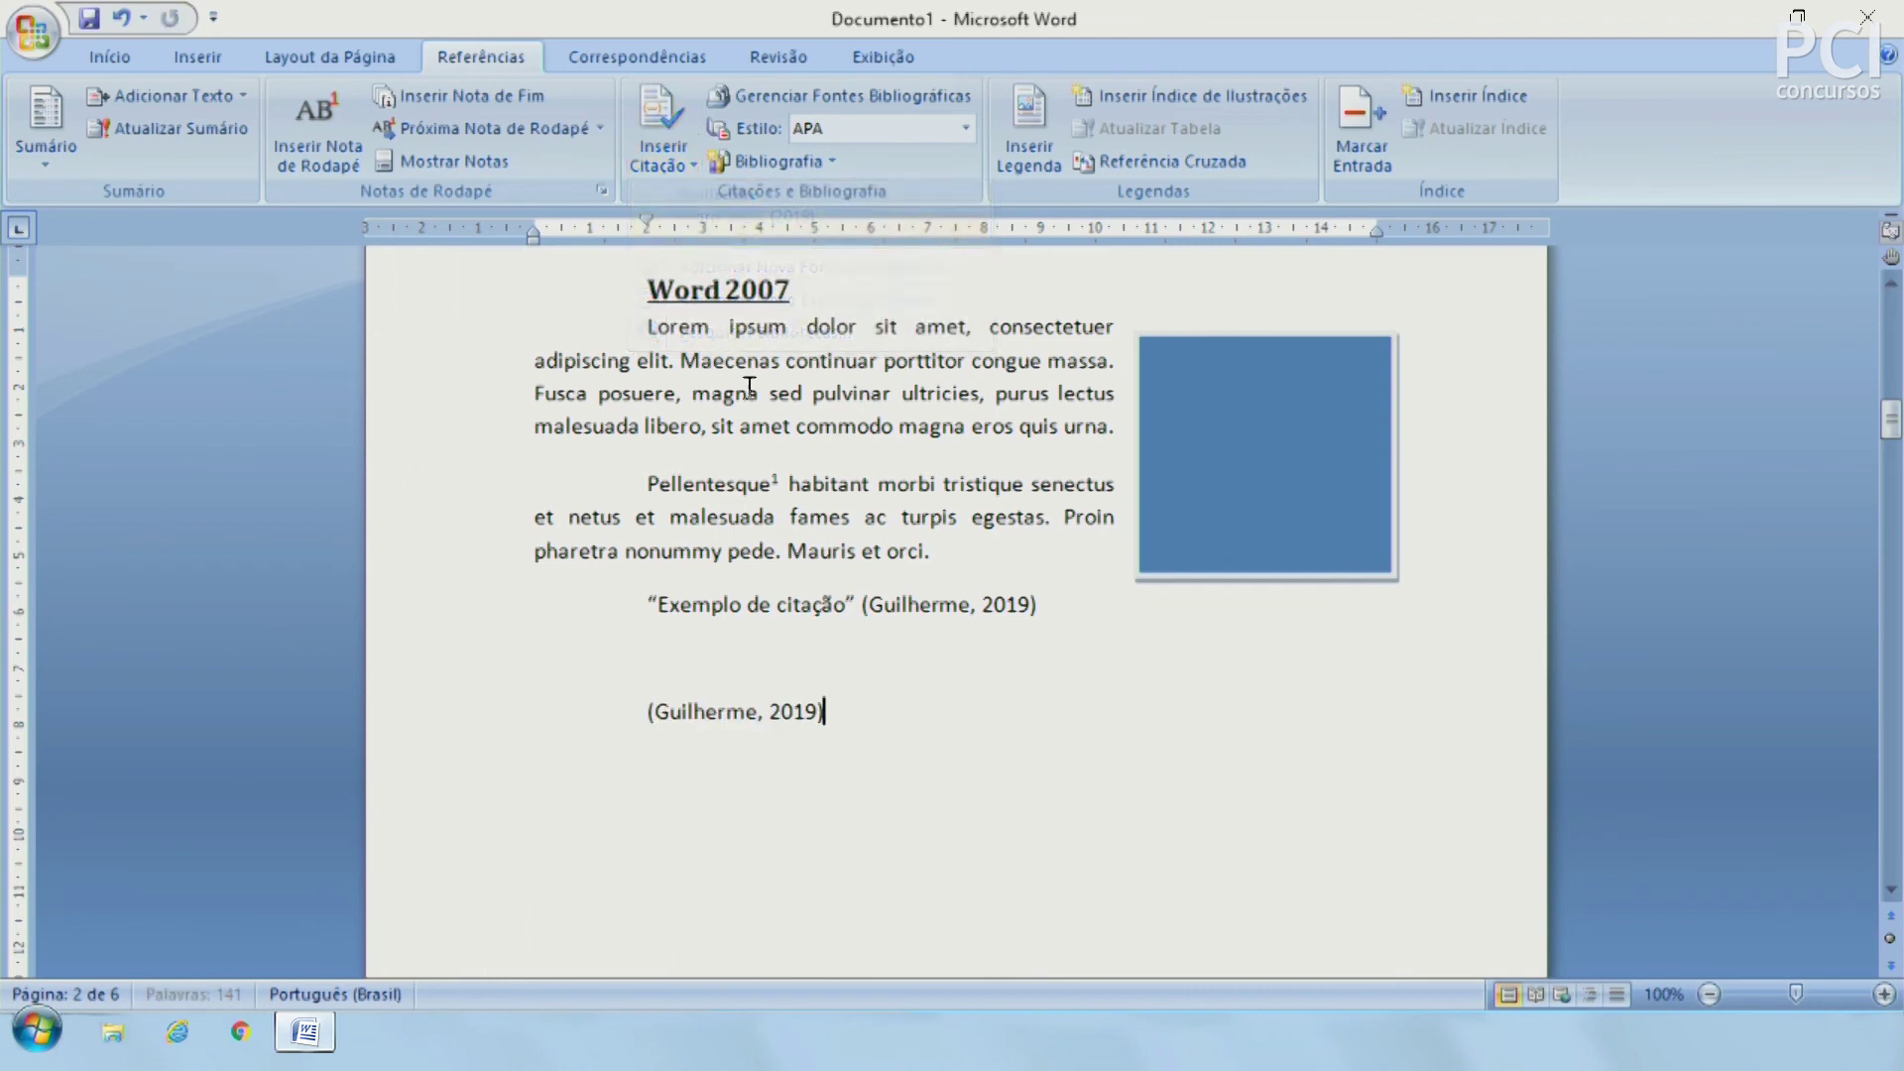
left_click(658, 116)
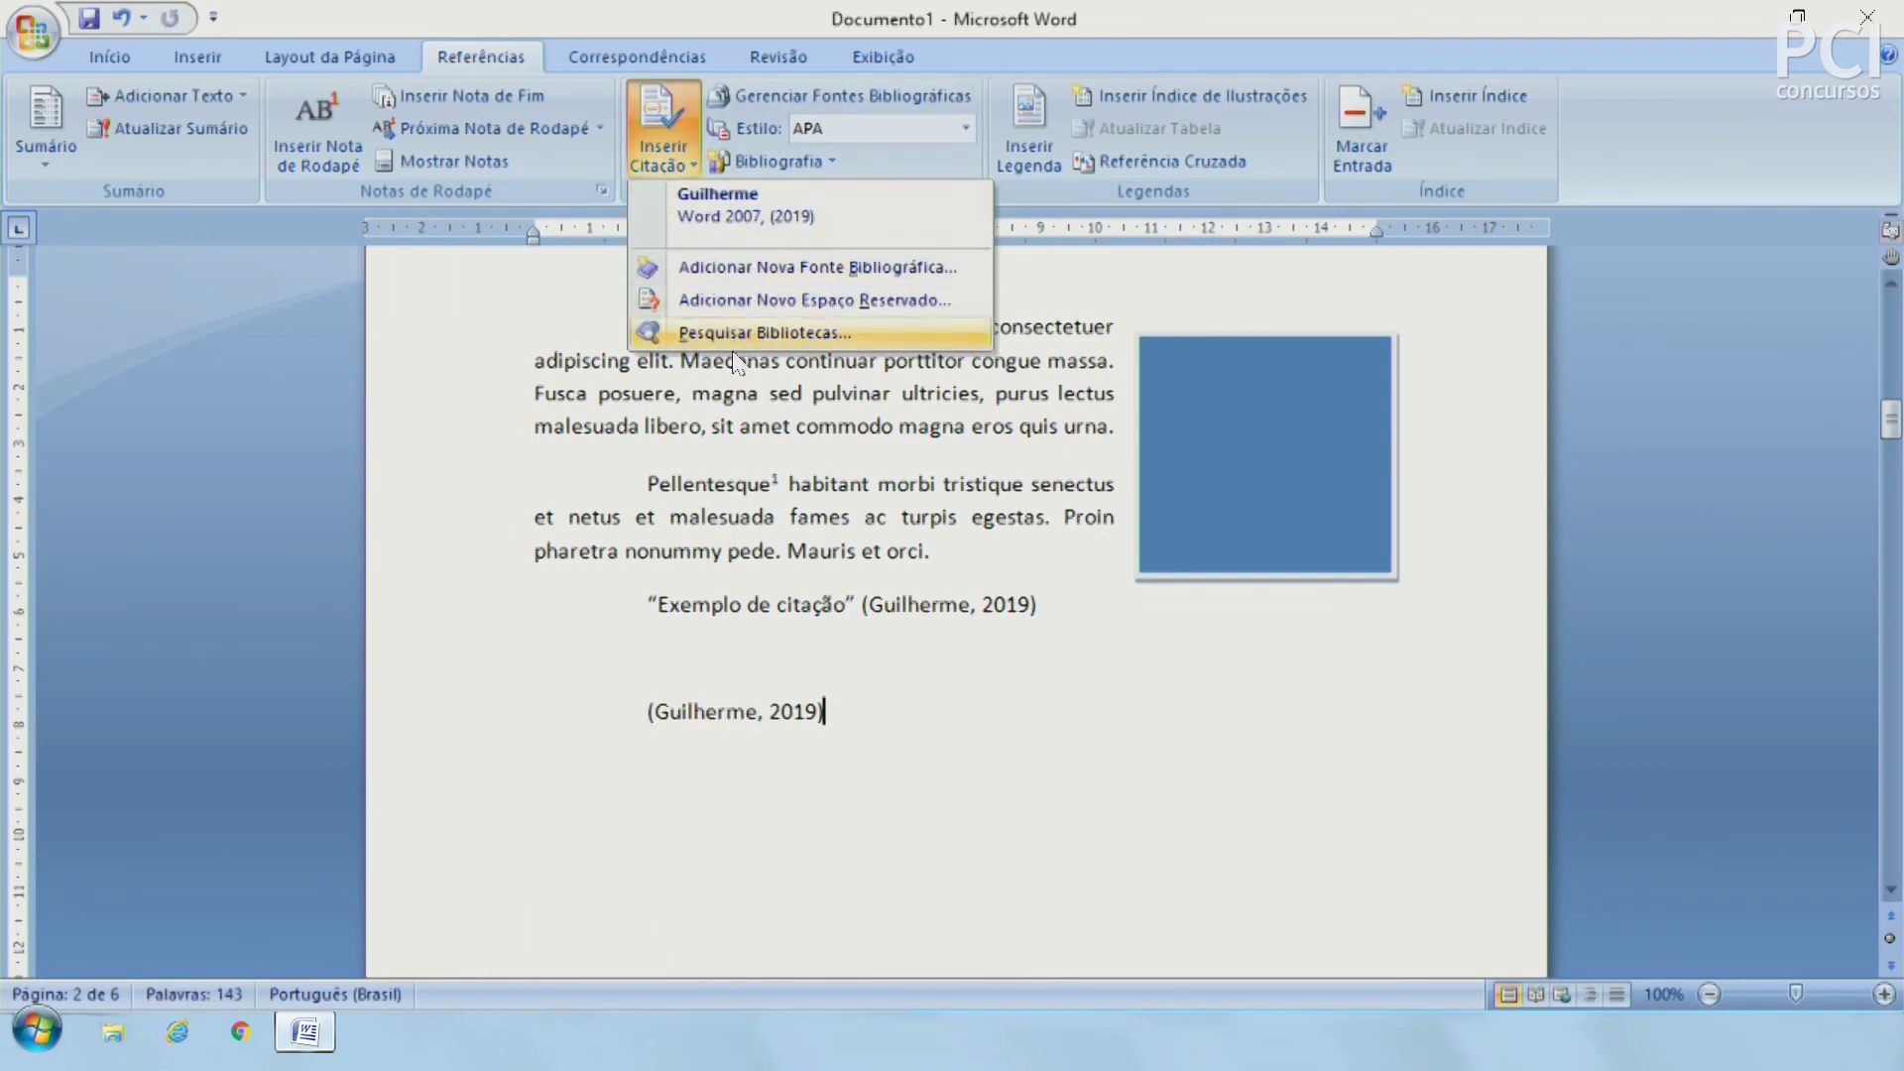
left_click(793, 272)
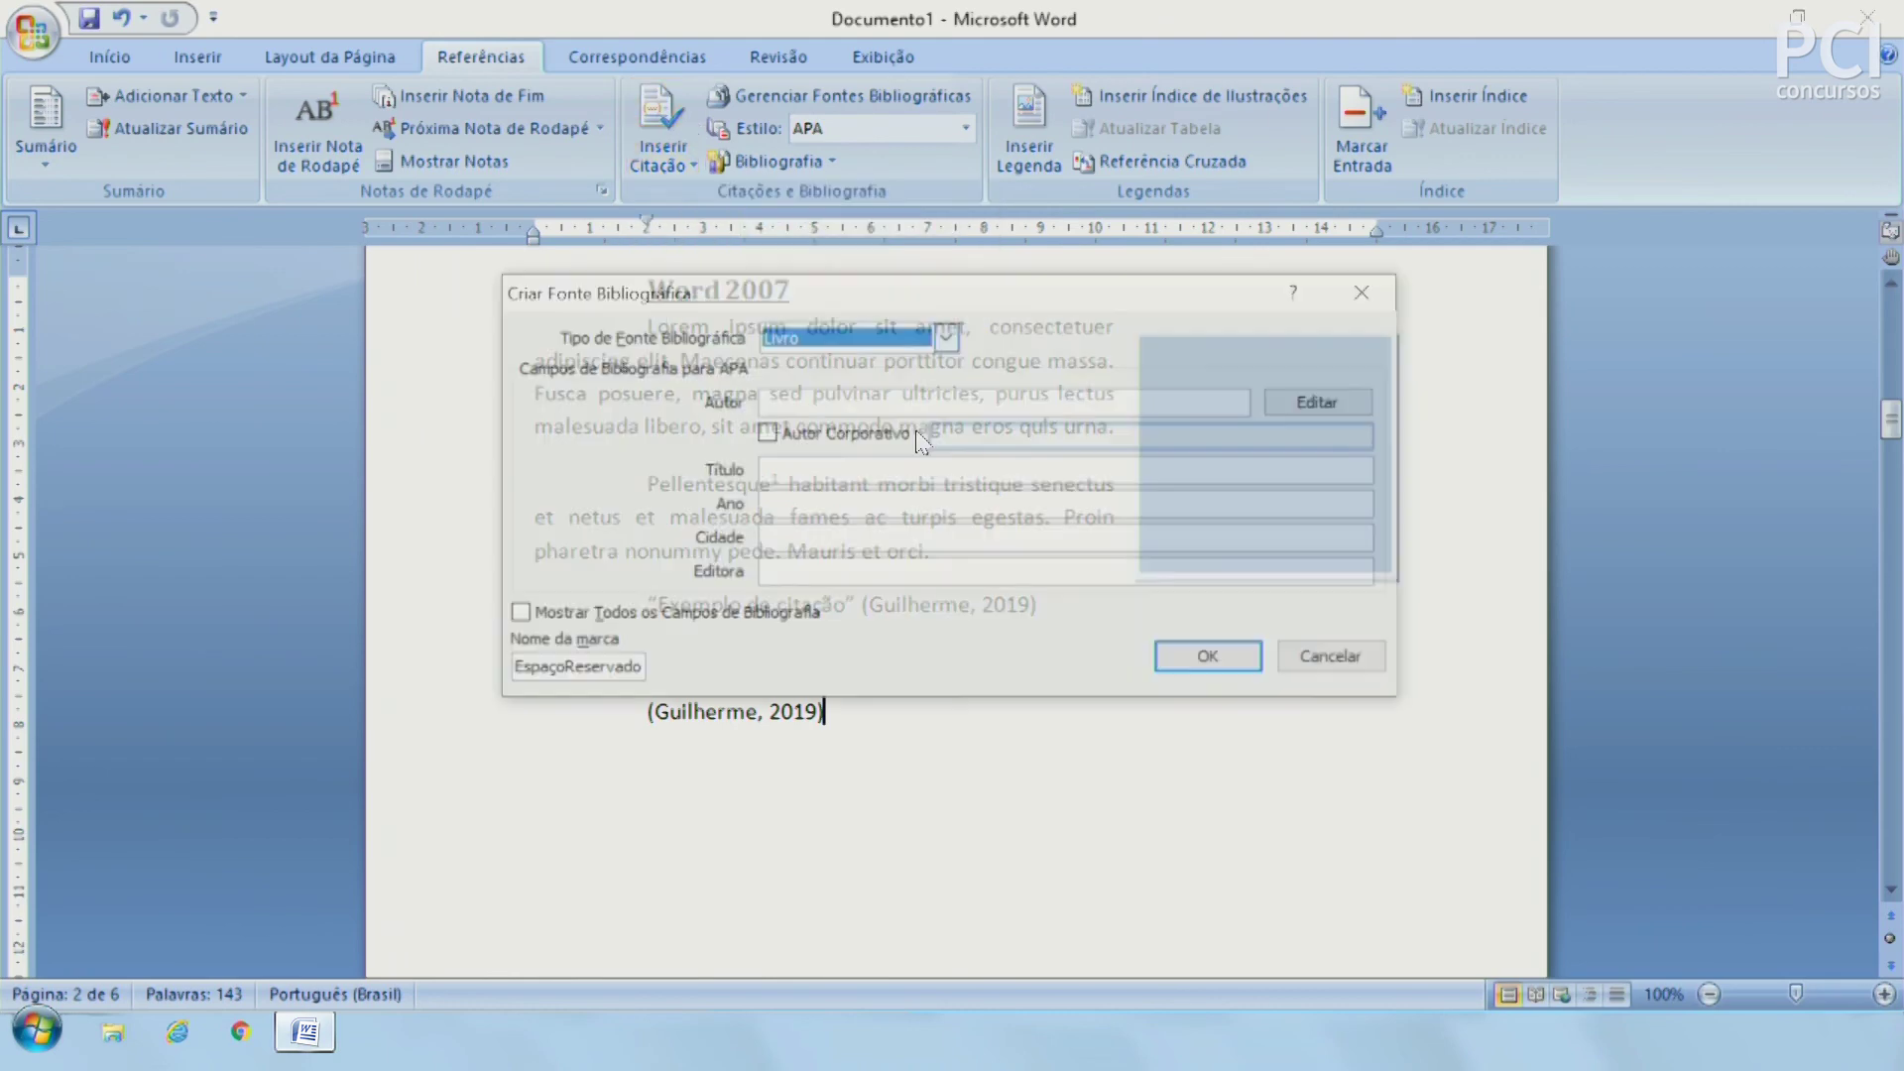
left_click(1342, 657)
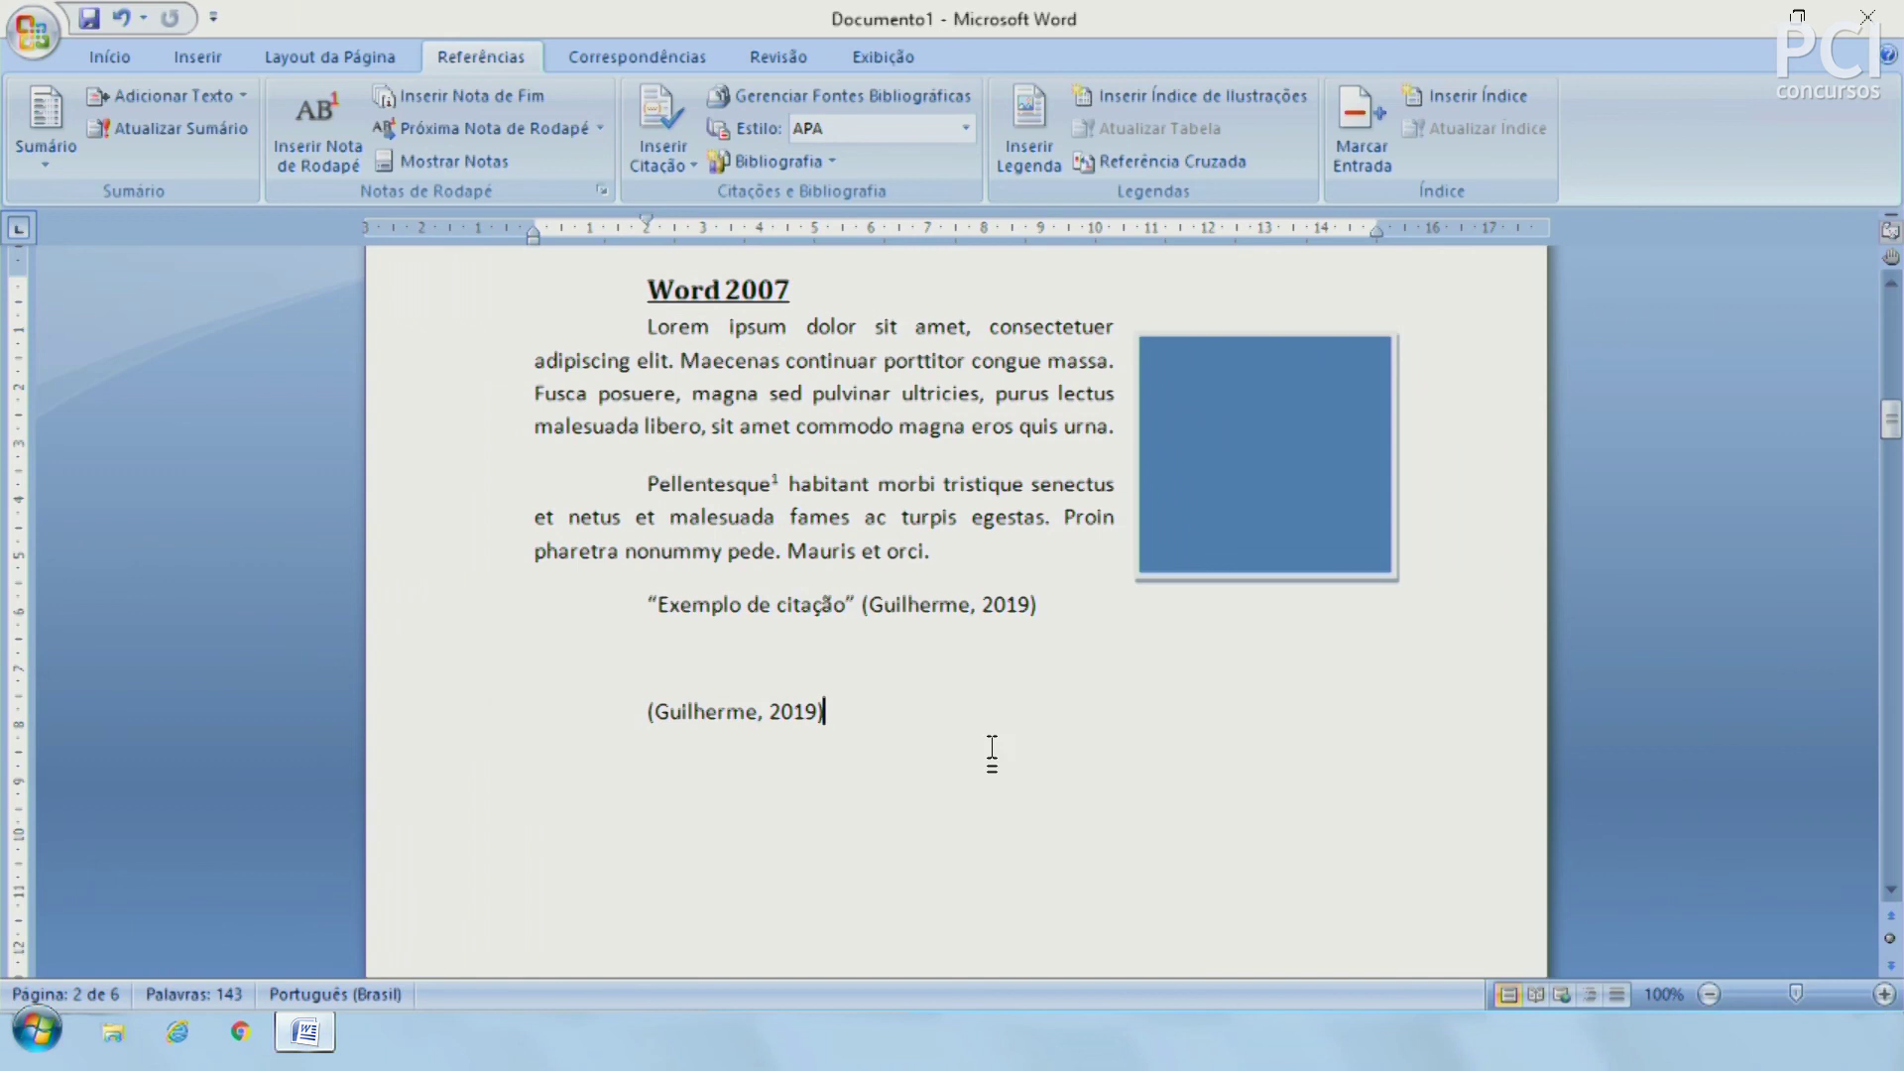
Step: Look through the available bibliography layouts
scroll(992, 749, "down", 1)
scroll(993, 749, "down", 3)
scroll(992, 749, "down", 6)
scroll(991, 714, "up", 6)
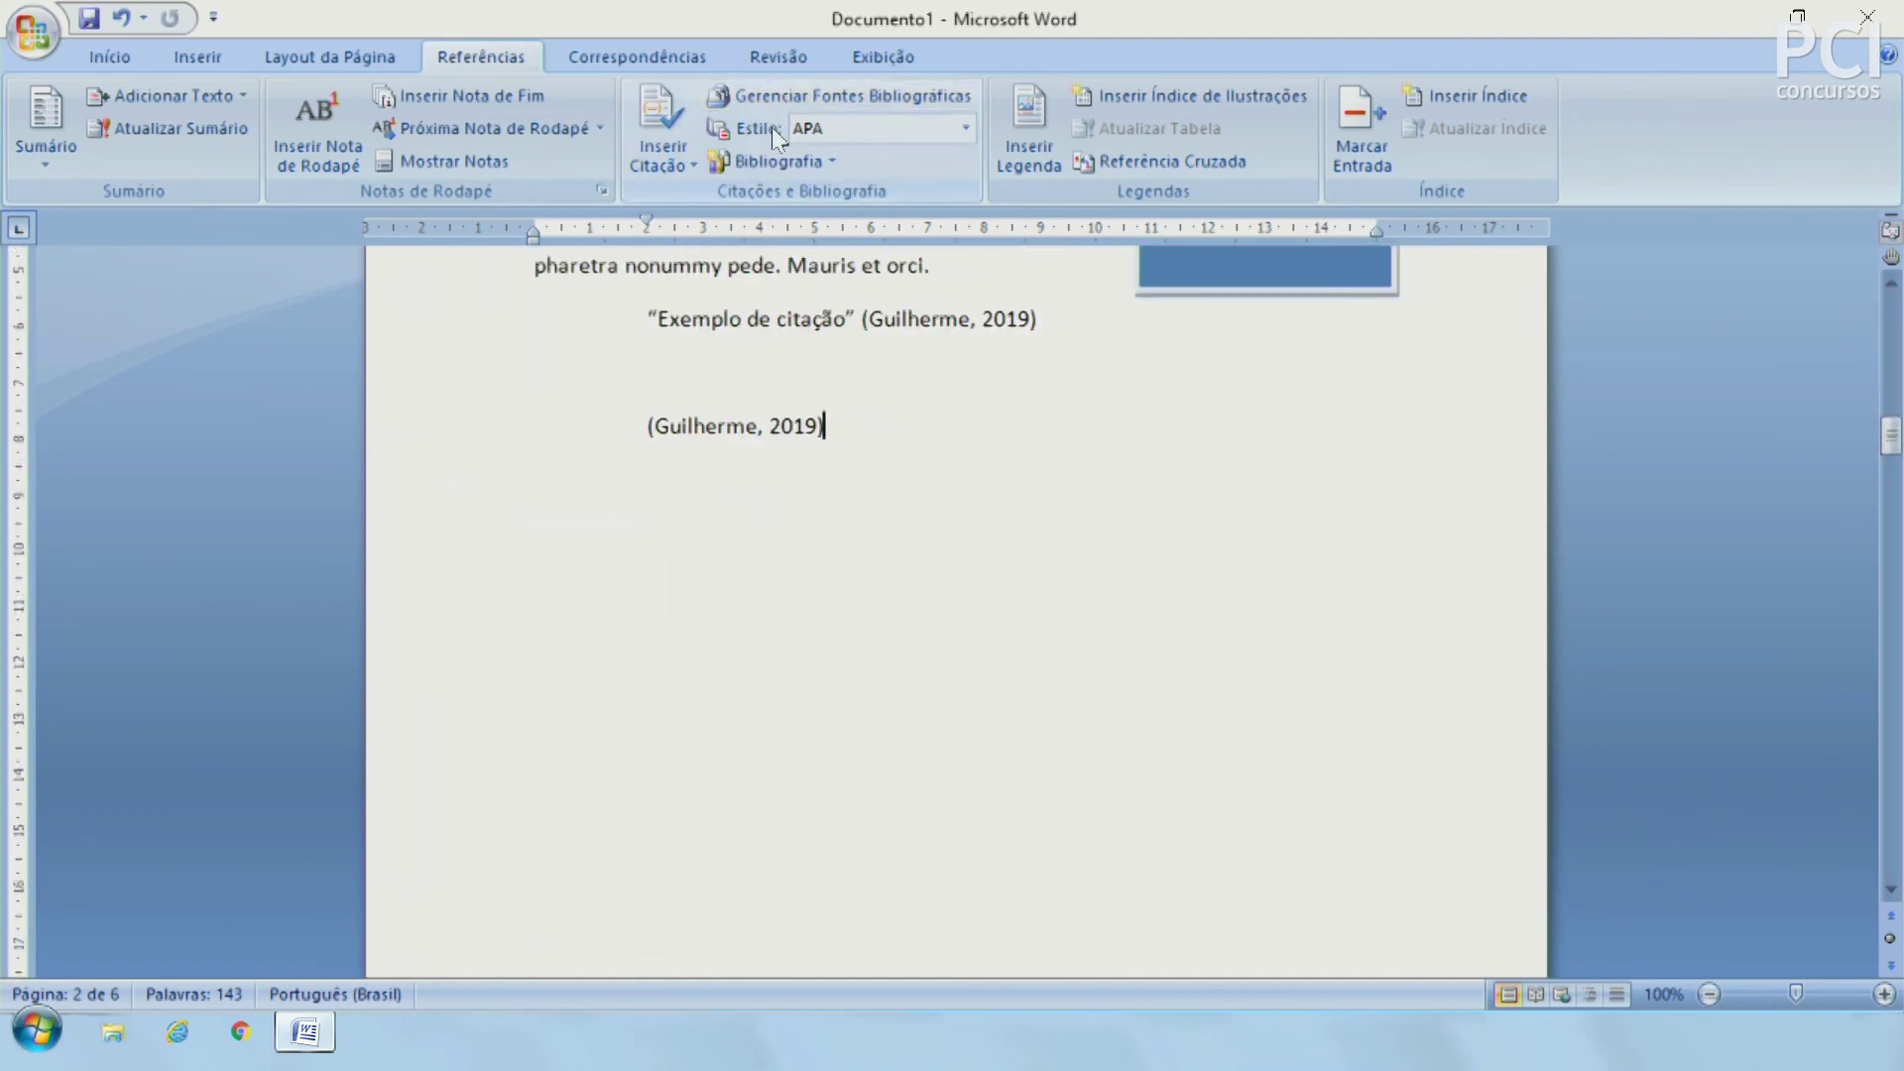
left_click(794, 159)
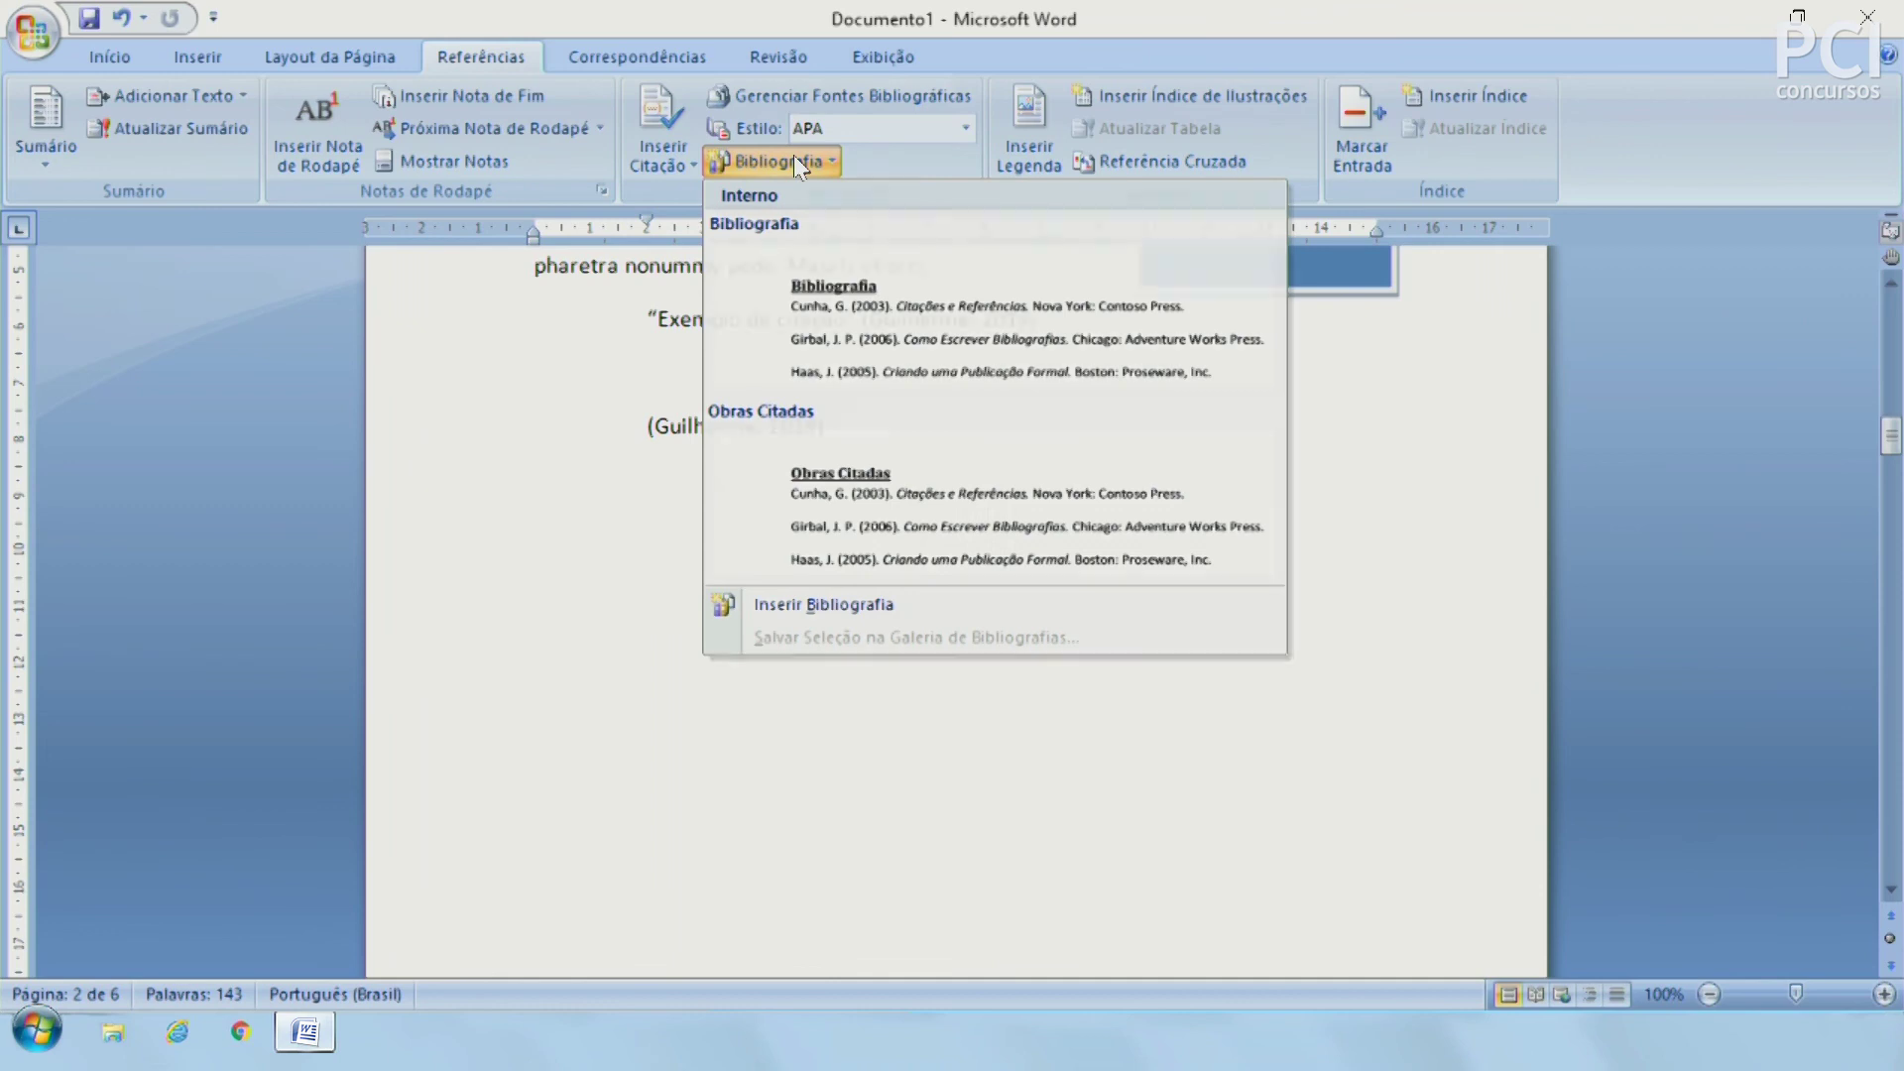
Step: Go to the empty page 5 and add a blank line at its top
left_click(793, 158)
scroll(1126, 620, "down", 5)
scroll(1140, 566, "down", 5)
scroll(1173, 544, "down", 5)
scroll(1175, 538, "down", 5)
scroll(1175, 537, "down", 8)
scroll(1175, 538, "down", 3)
scroll(1175, 538, "down", 10)
scroll(1175, 537, "down", 1)
scroll(1161, 566, "up", 1)
left_click(1135, 601)
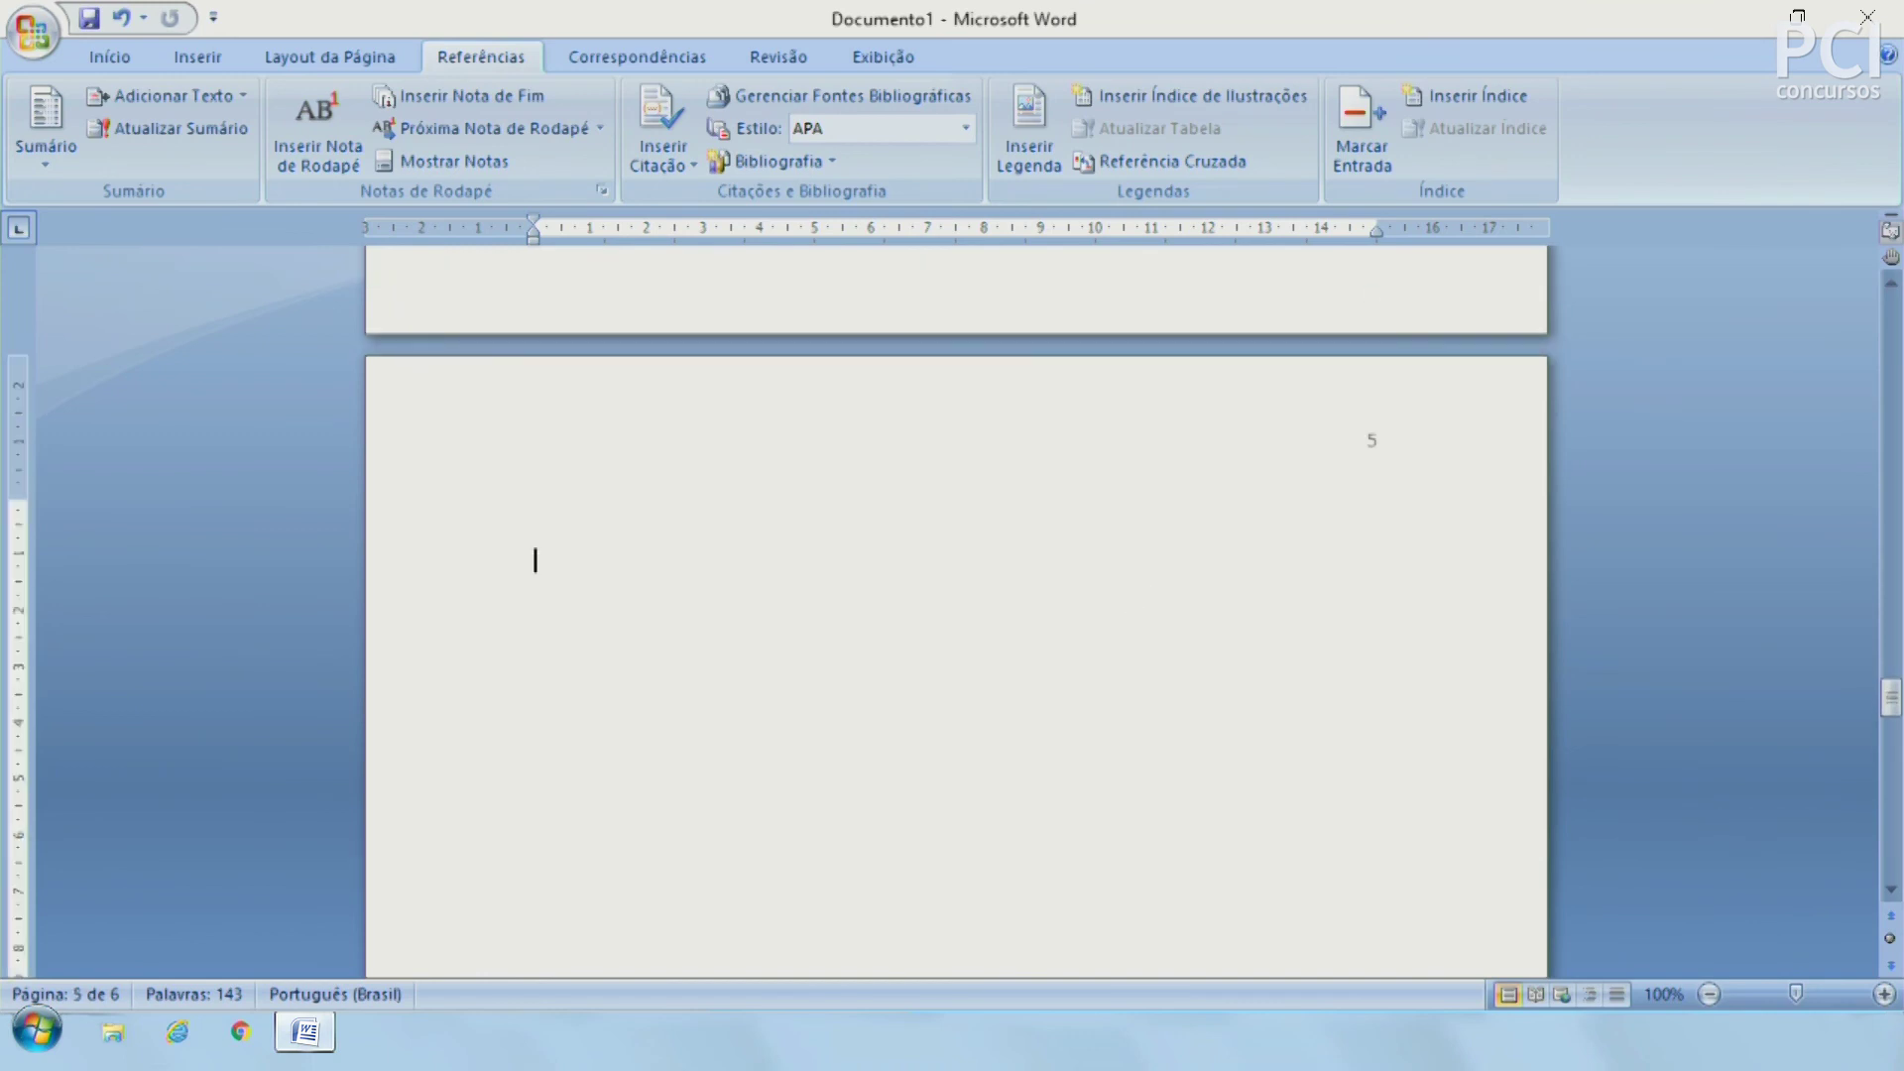
key("Return")
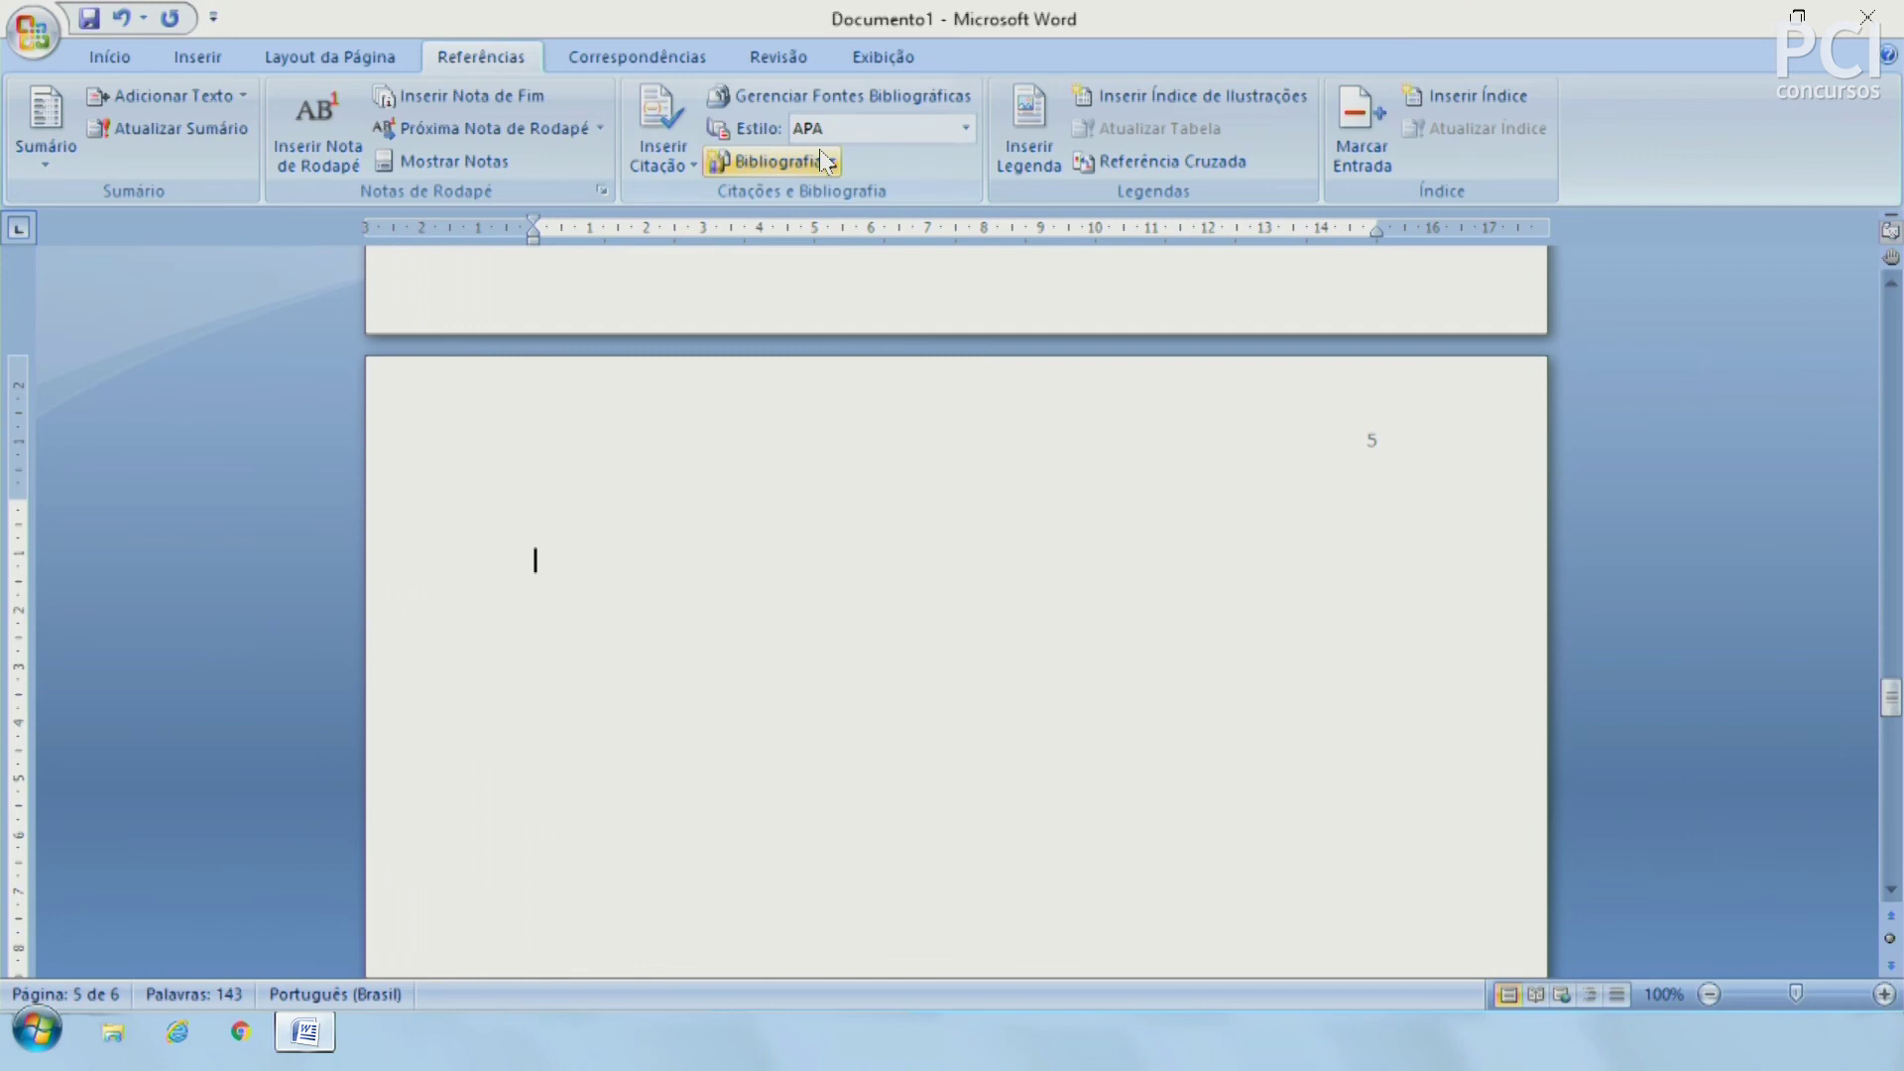
Step: Insert the built-in Bibliografia, listing the 2019 book Word 2007, Presidente Prudente
left_click(774, 161)
left_click(819, 288)
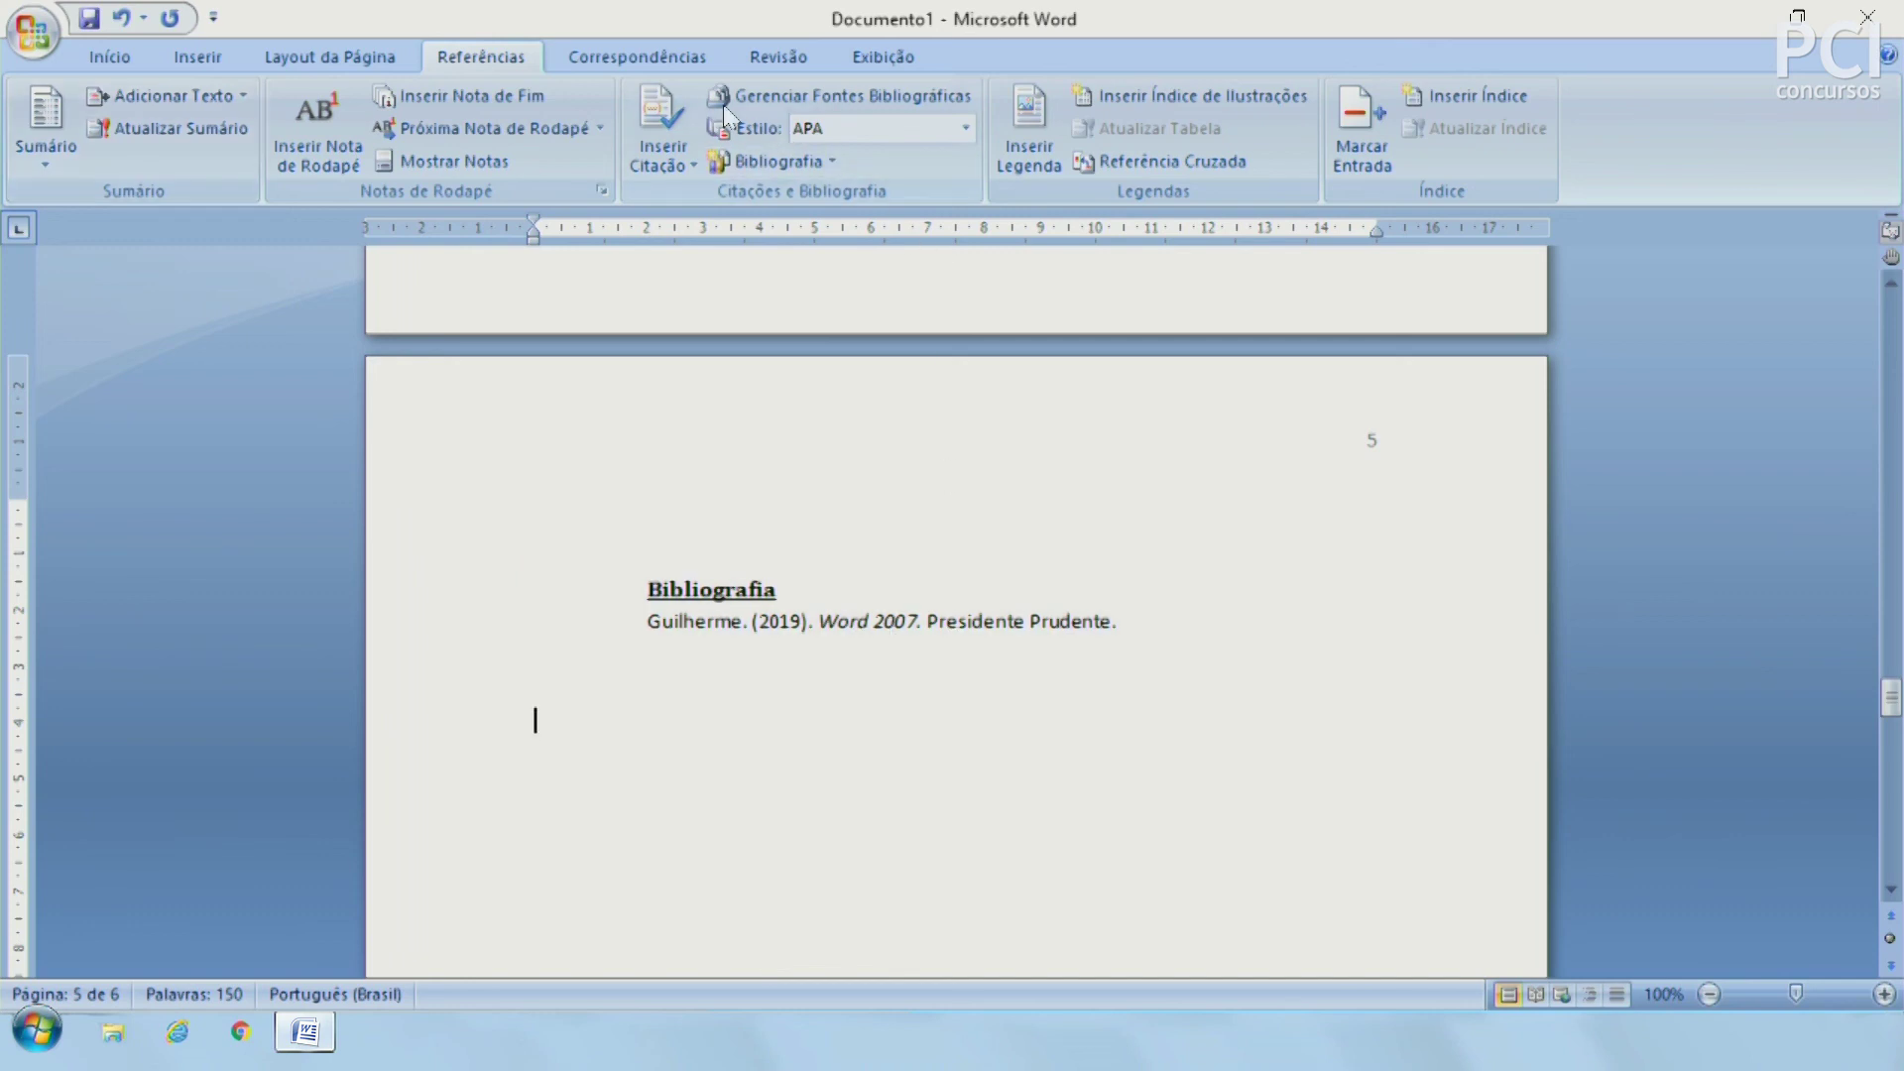
left_click(662, 133)
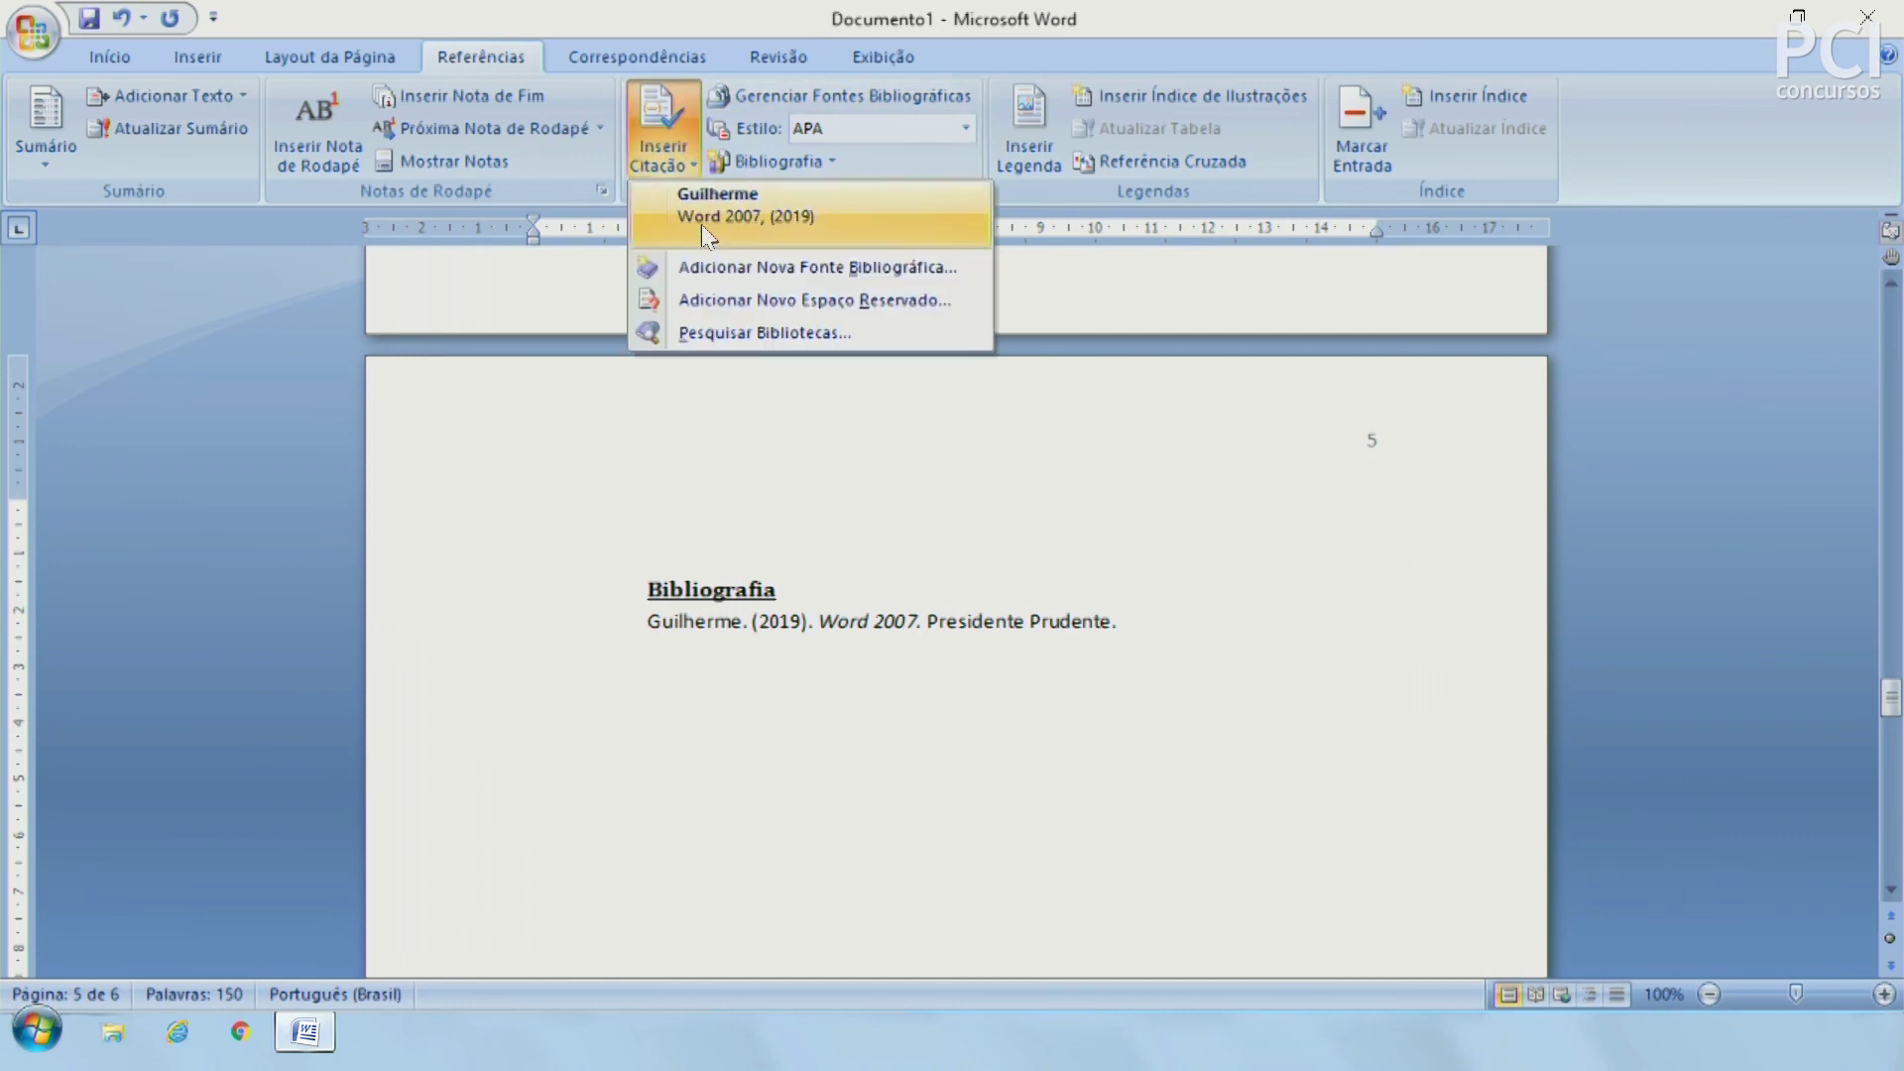
left_click(863, 643)
left_click(954, 502)
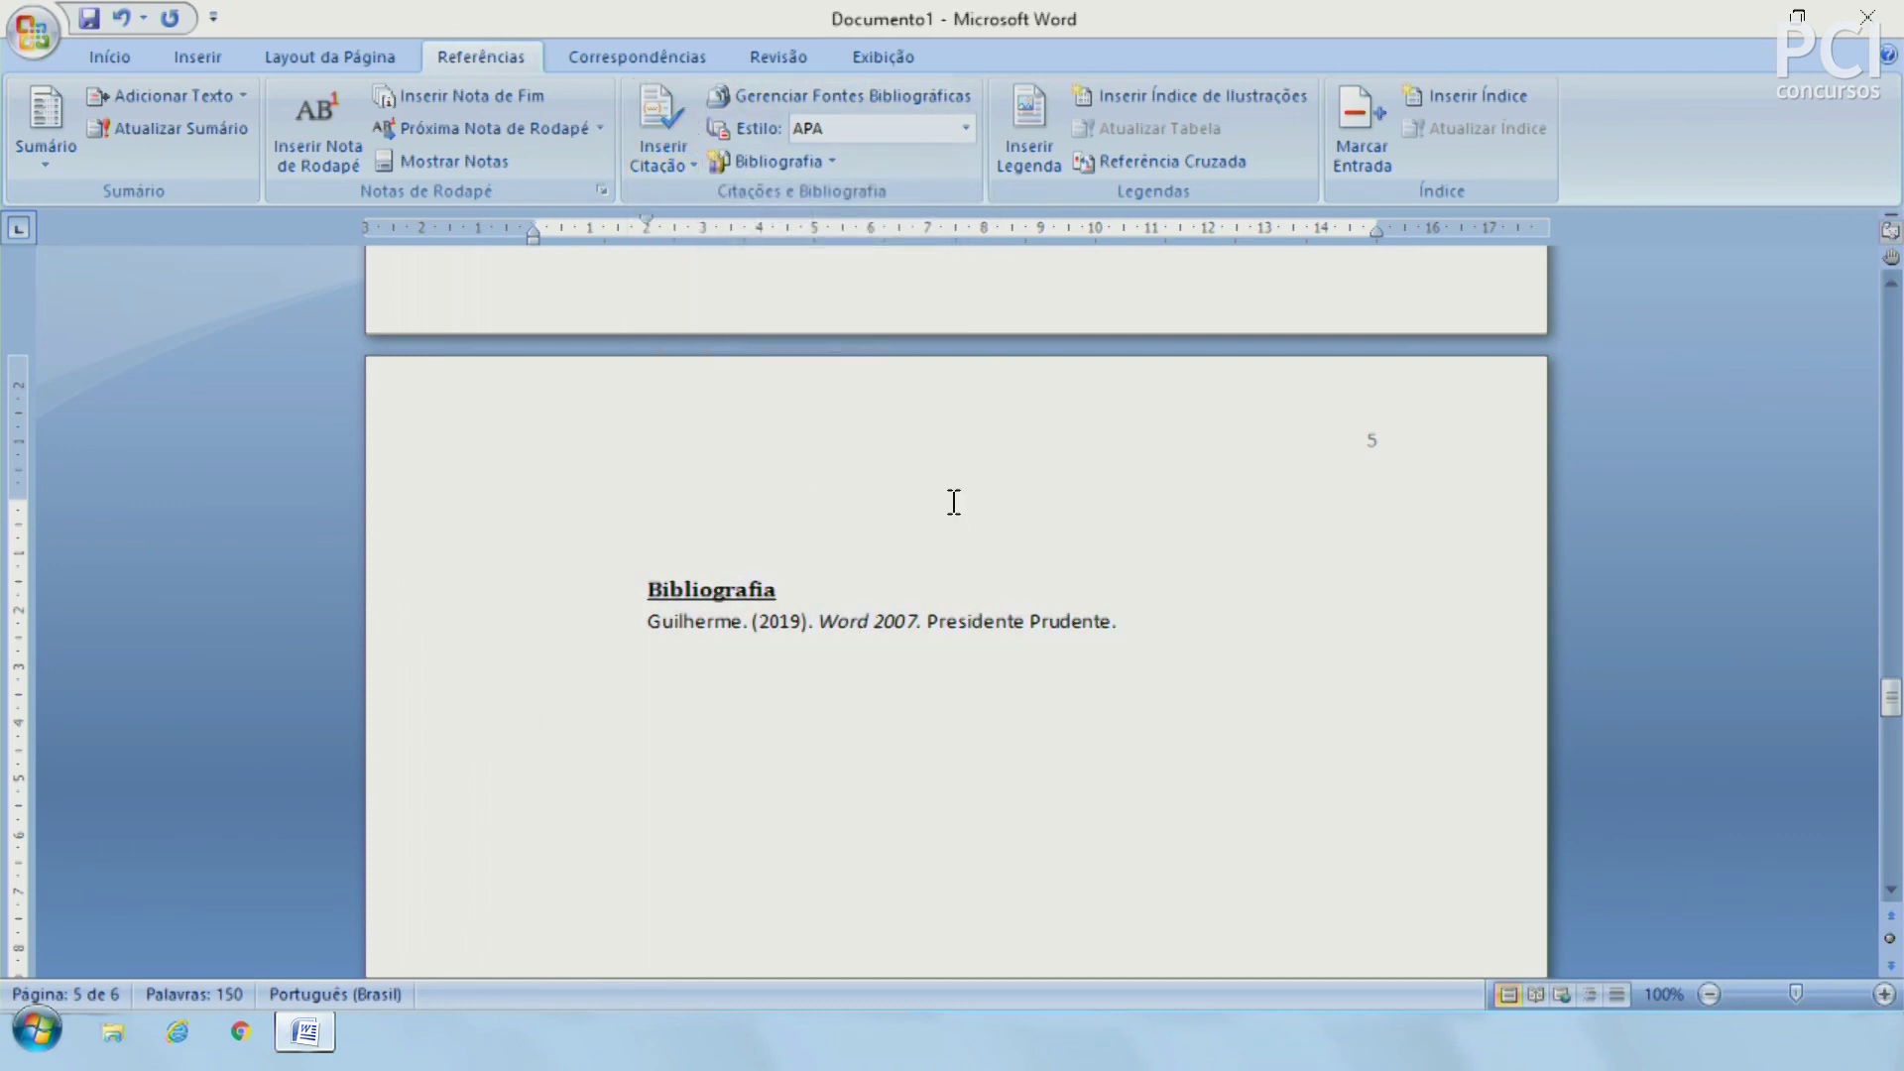
Step: Keep APA as the citation style
scroll(1173, 765, "up", 1)
scroll(1173, 765, "up", 10)
scroll(1173, 765, "up", 5)
scroll(1173, 764, "up", 5)
scroll(1173, 764, "up", 5)
scroll(1176, 766, "up", 5)
scroll(1176, 767, "up", 5)
scroll(1176, 773, "up", 2)
scroll(1175, 766, "down", 1)
scroll(1171, 799, "down", 5)
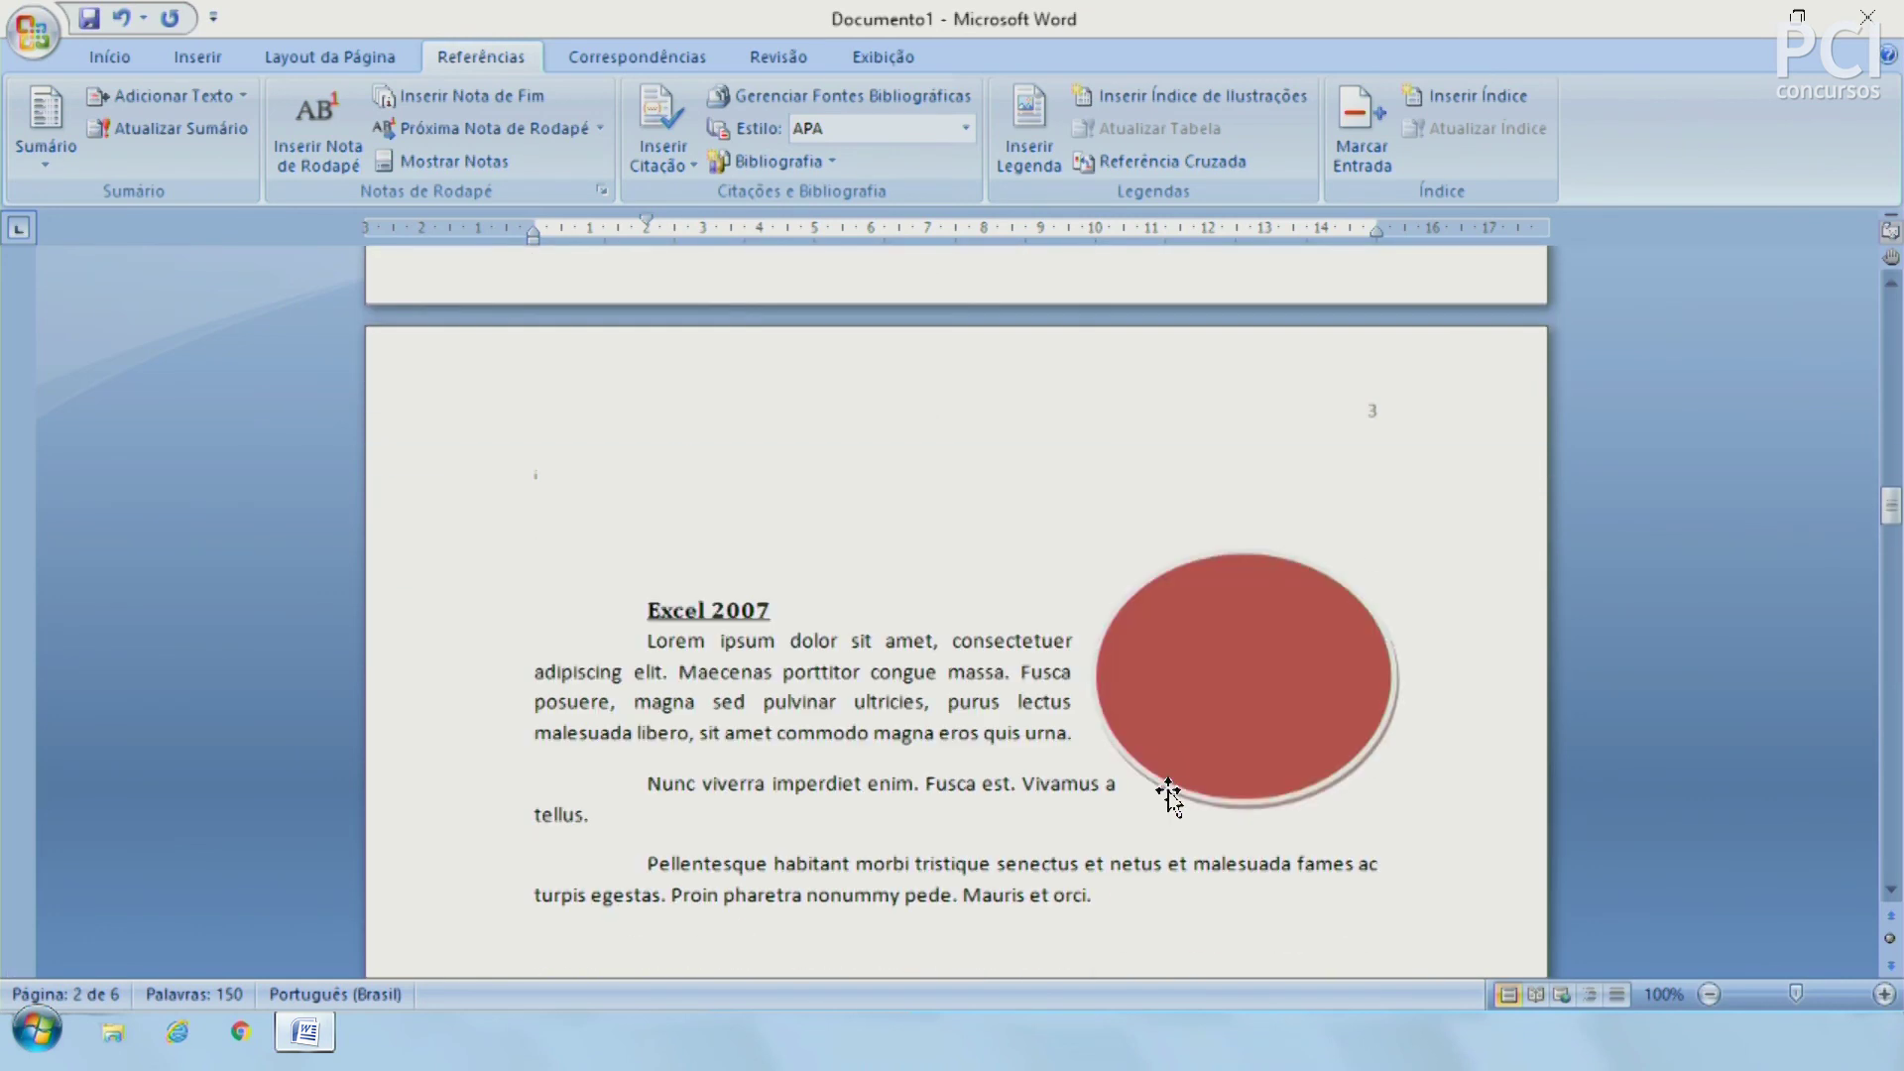
scroll(1168, 794, "down", 5)
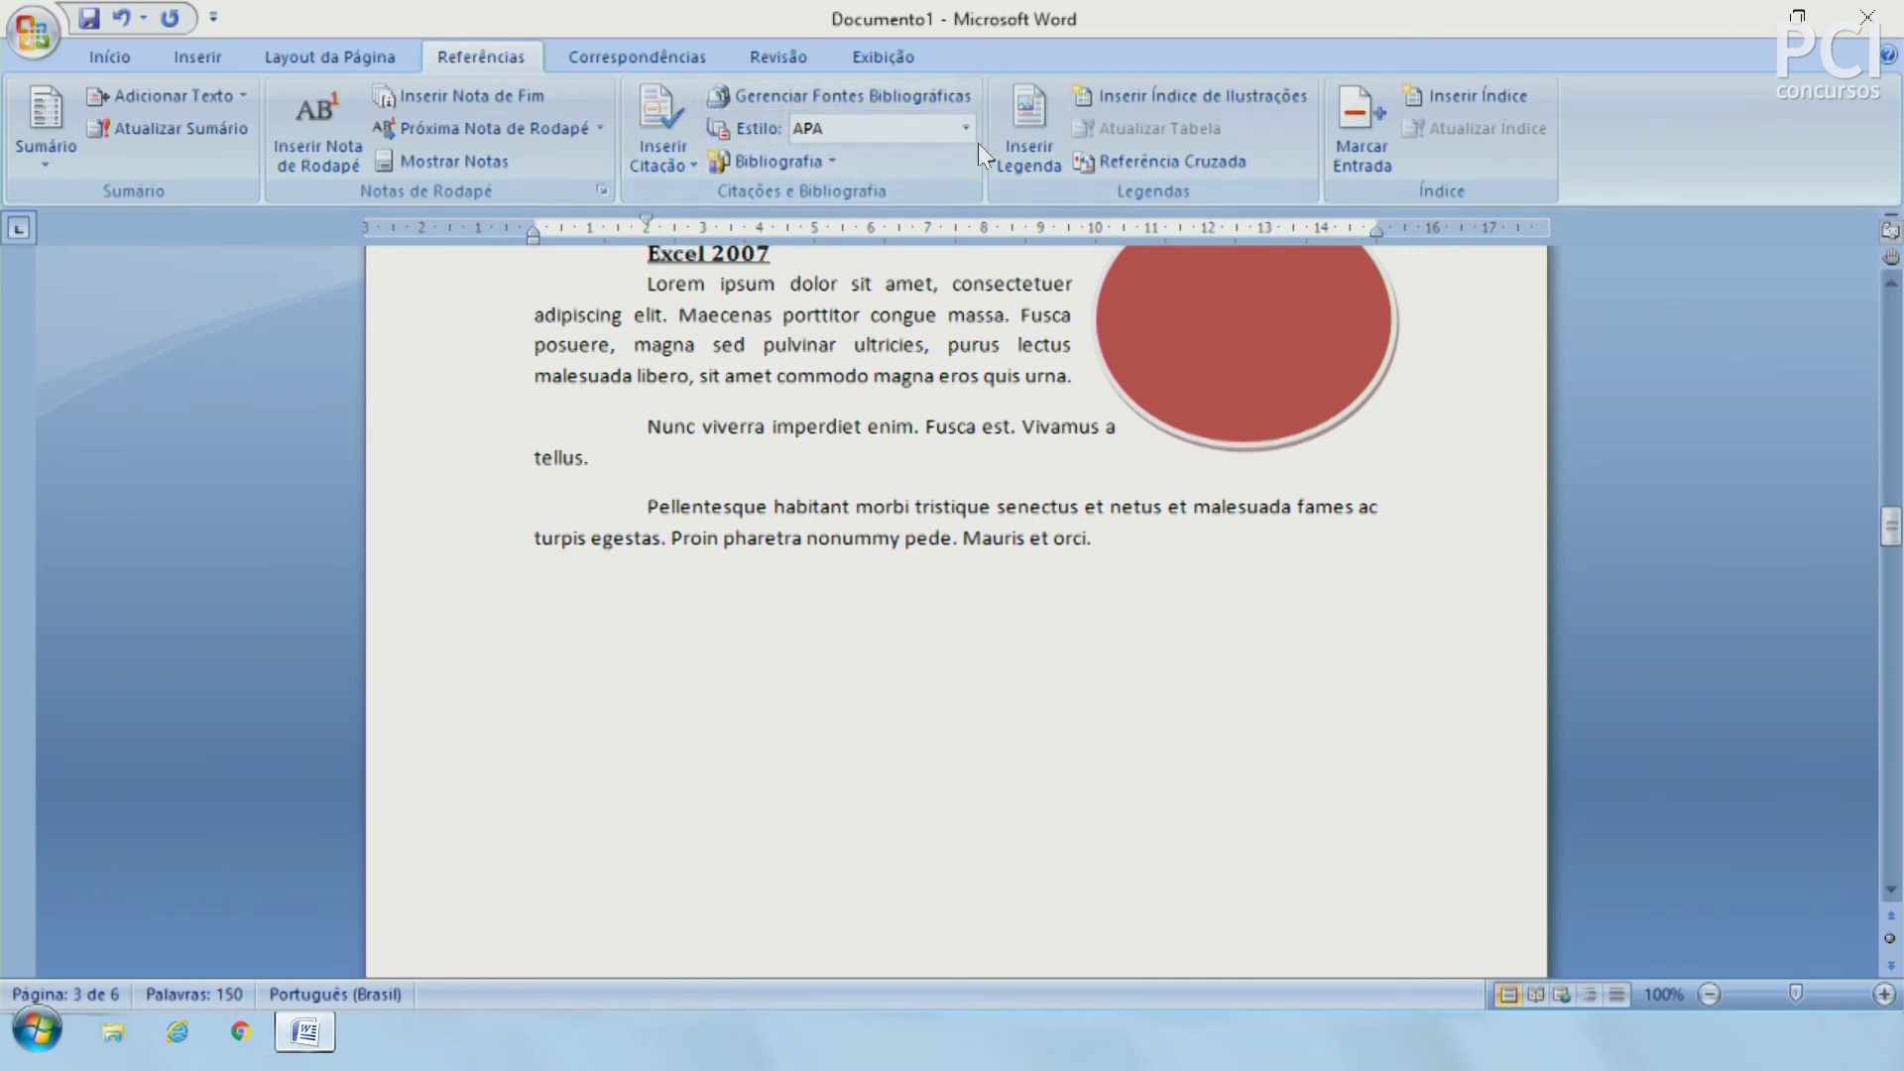
left_click(960, 121)
left_click(960, 121)
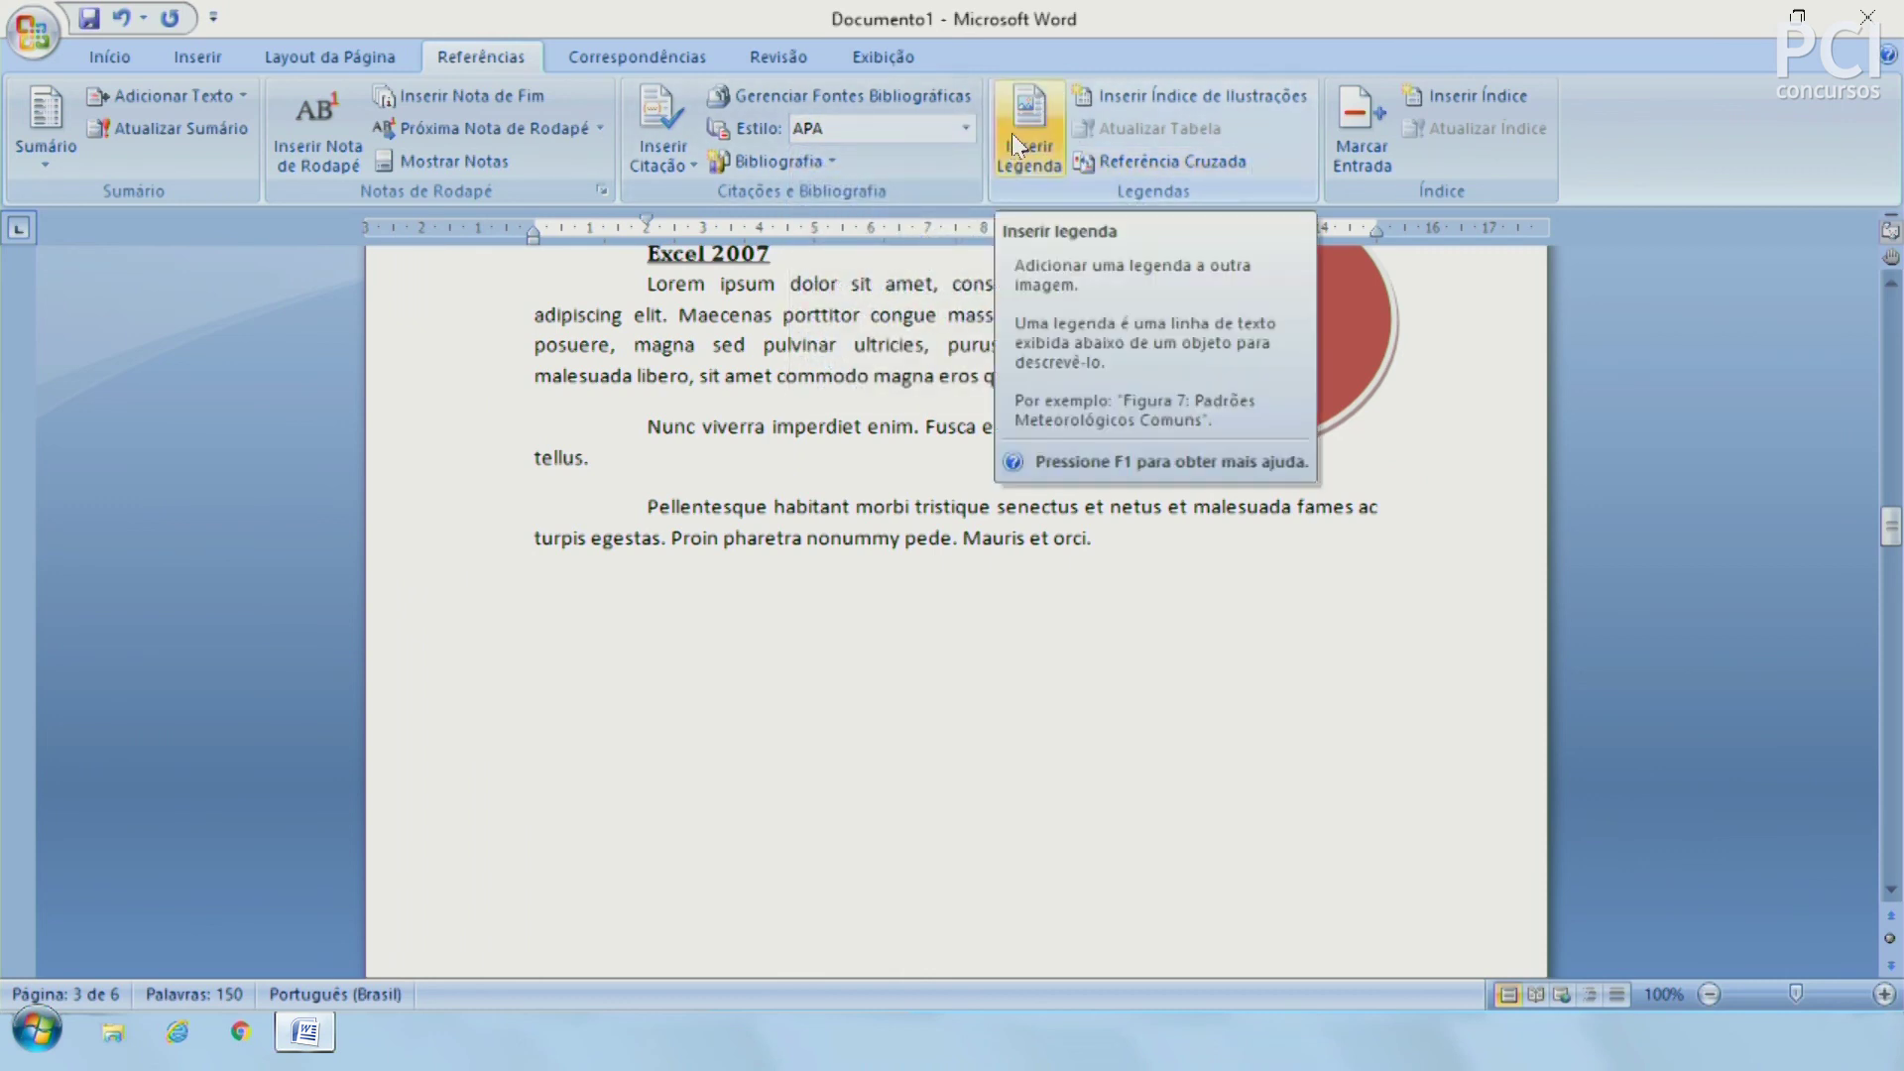
Step: Add a Figura caption below the red ellipse on the Excel 2007 page
left_click(973, 647)
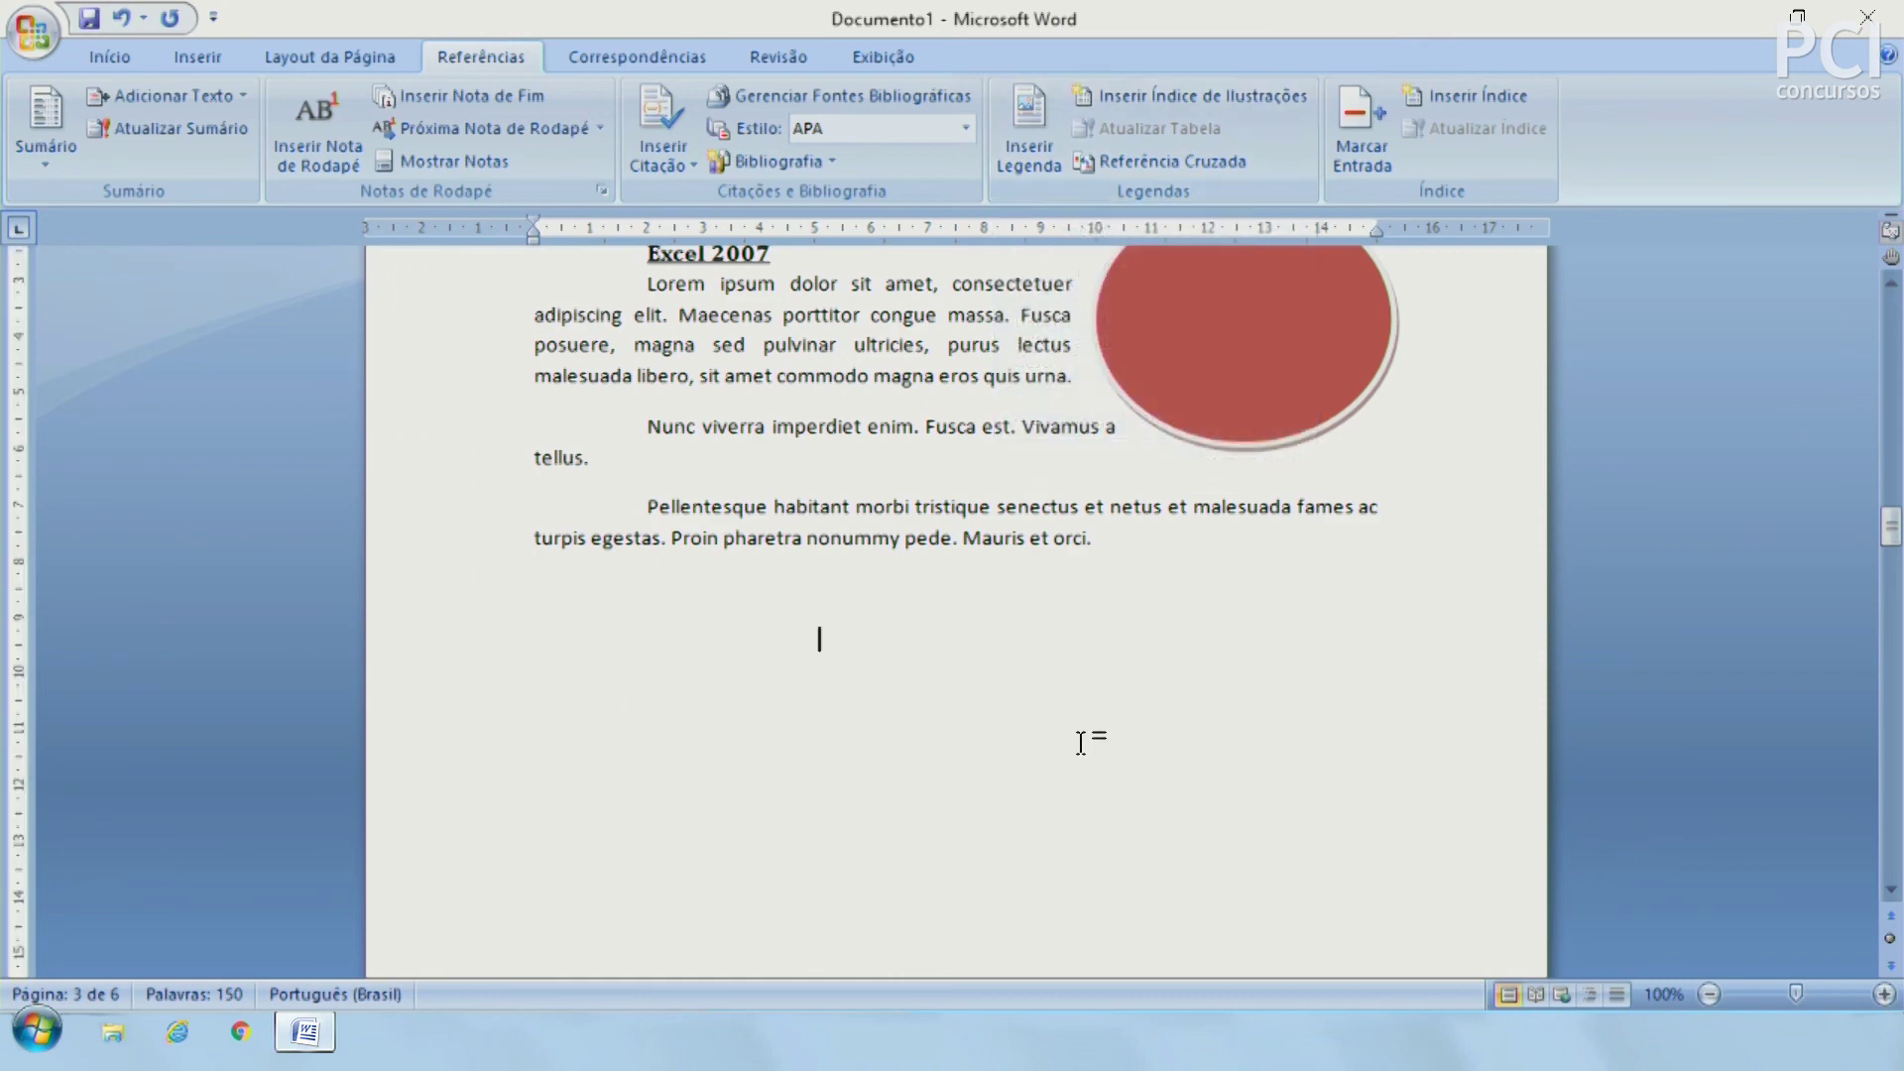
scroll(1086, 742, "up", 3)
scroll(1084, 742, "up", 3)
left_click(1233, 723)
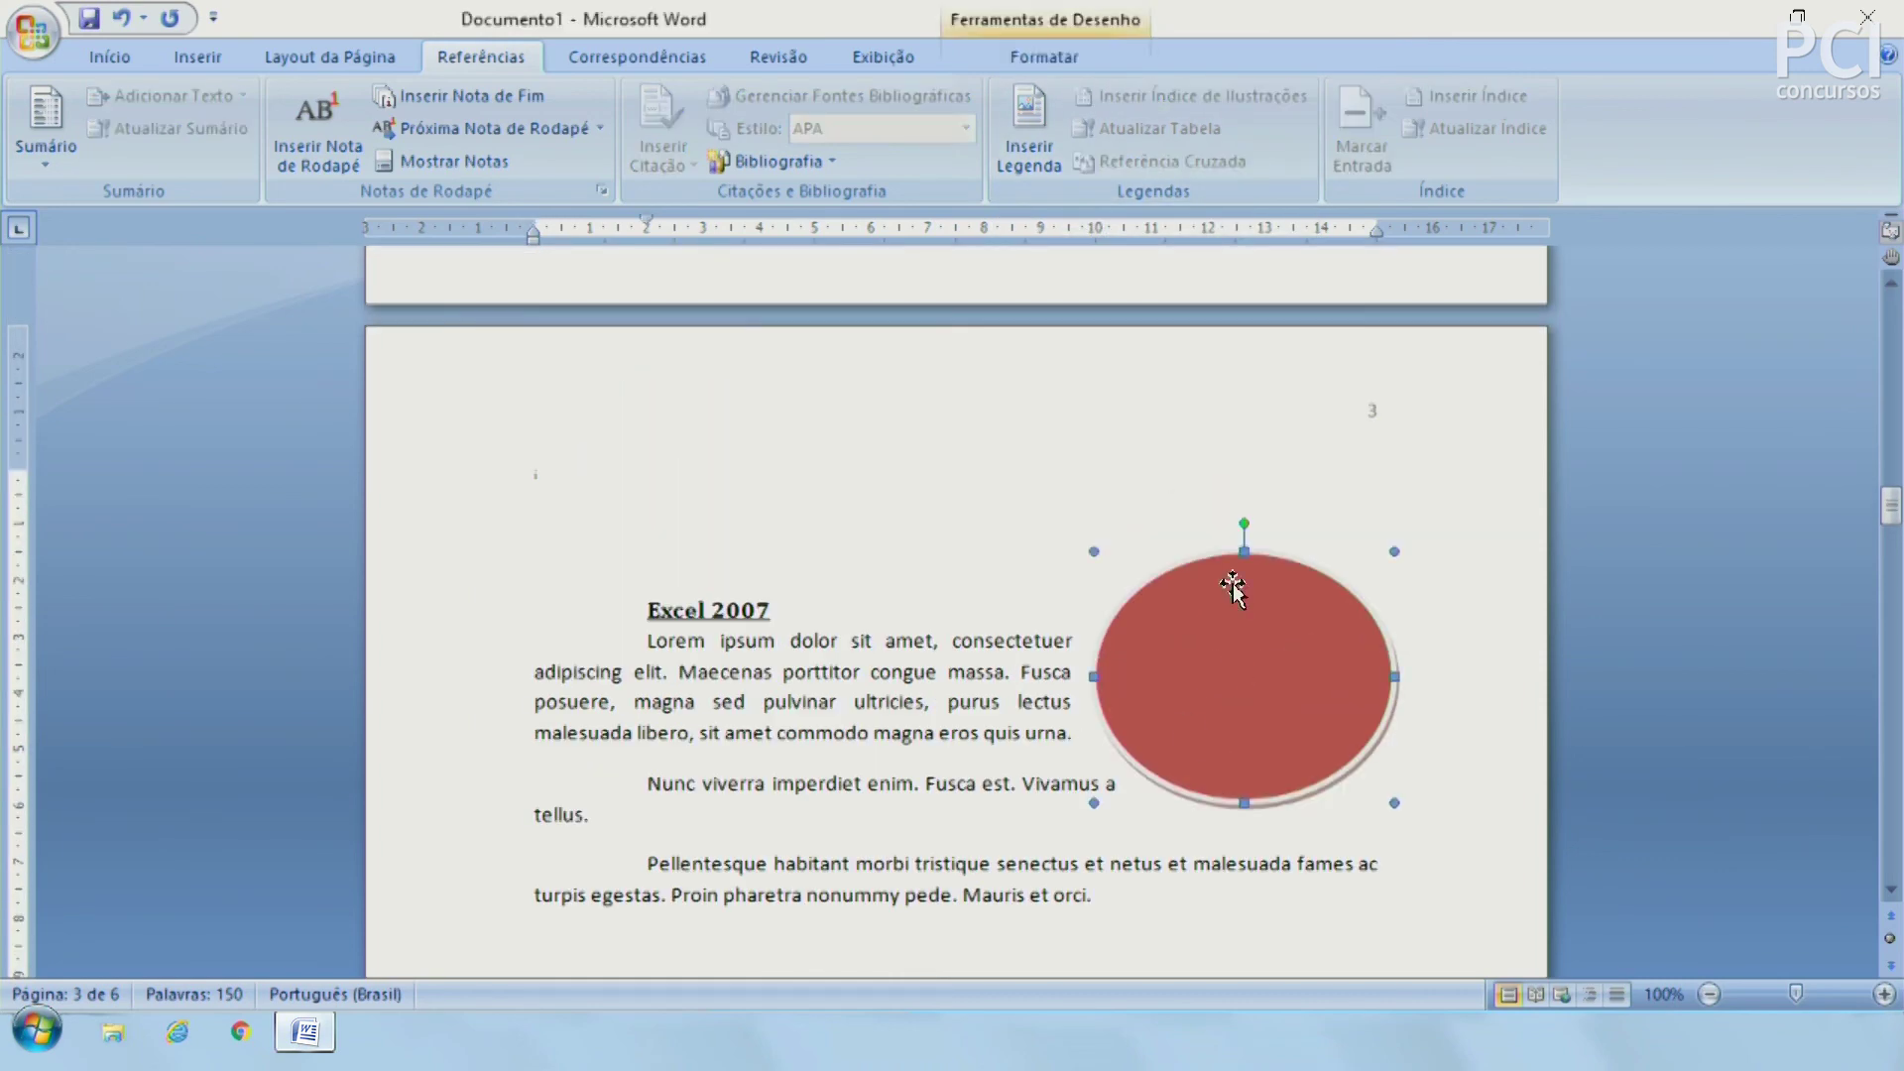
left_click(1030, 129)
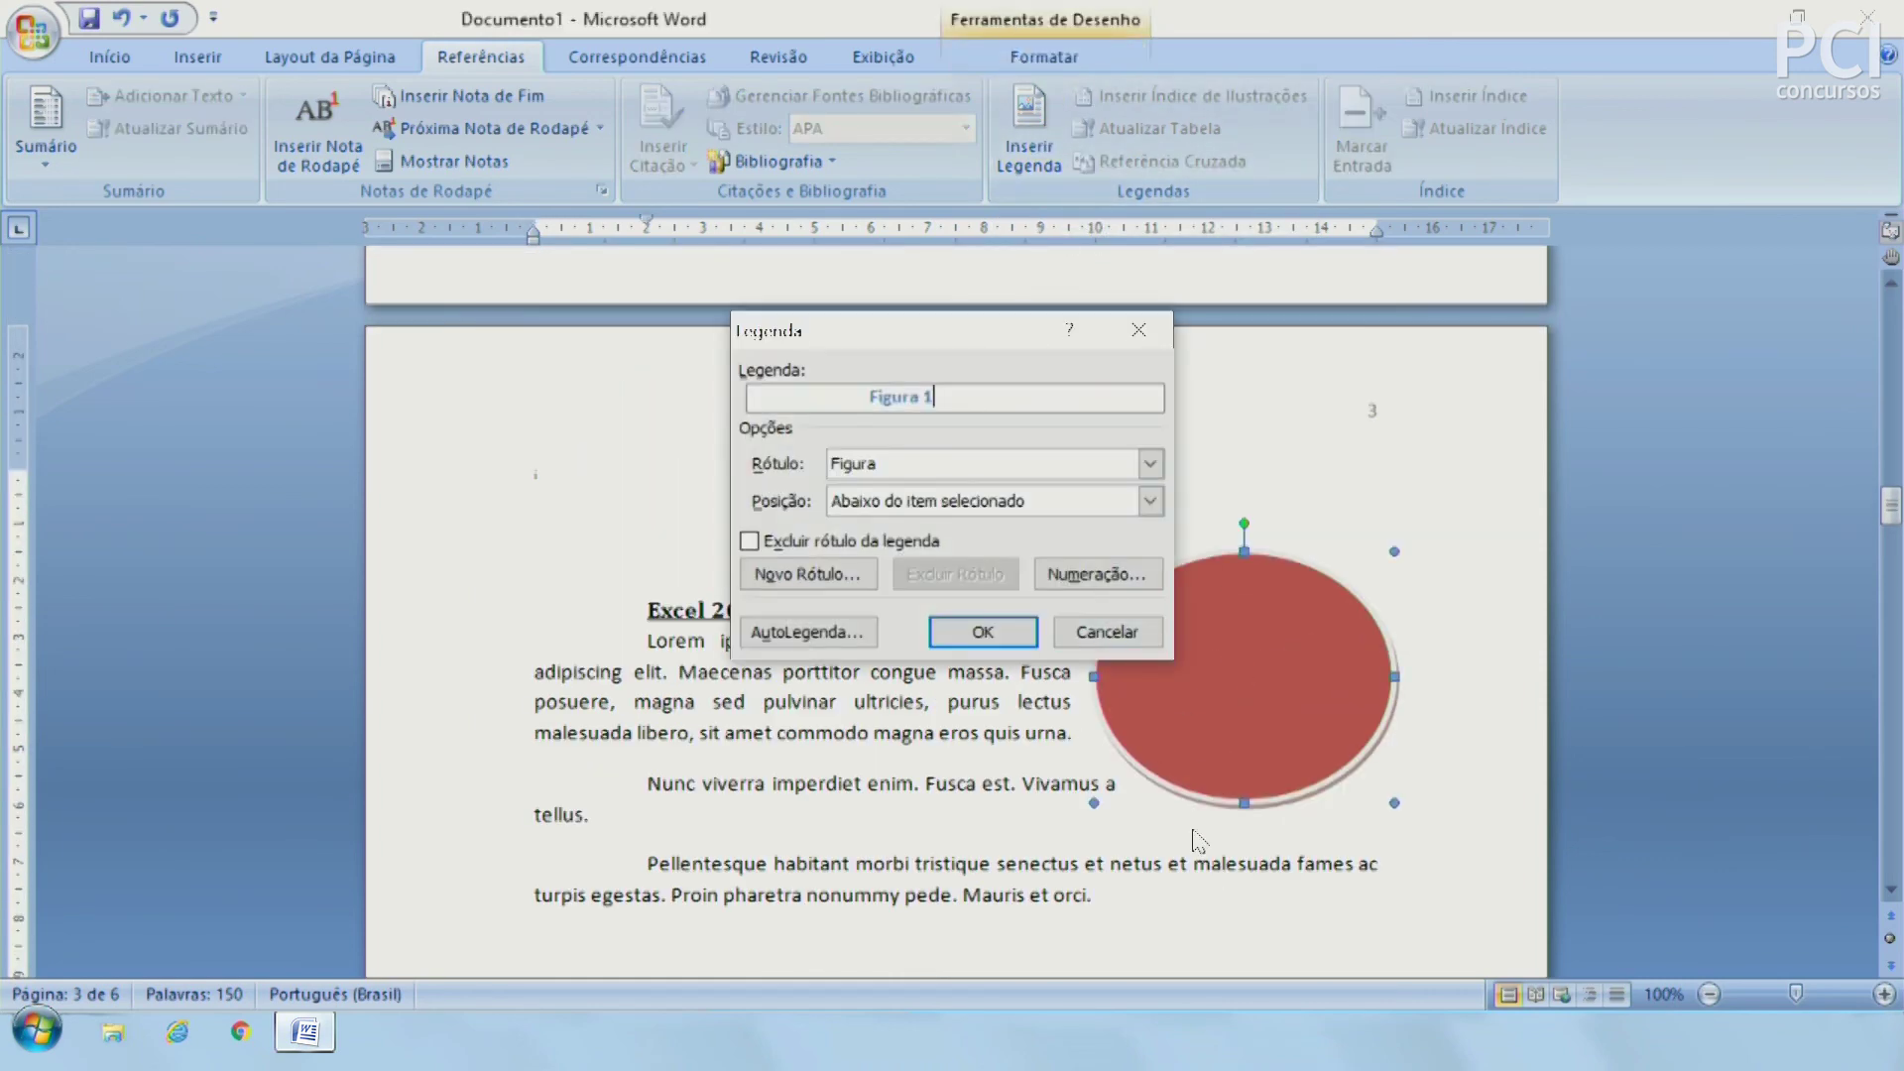
left_click(960, 638)
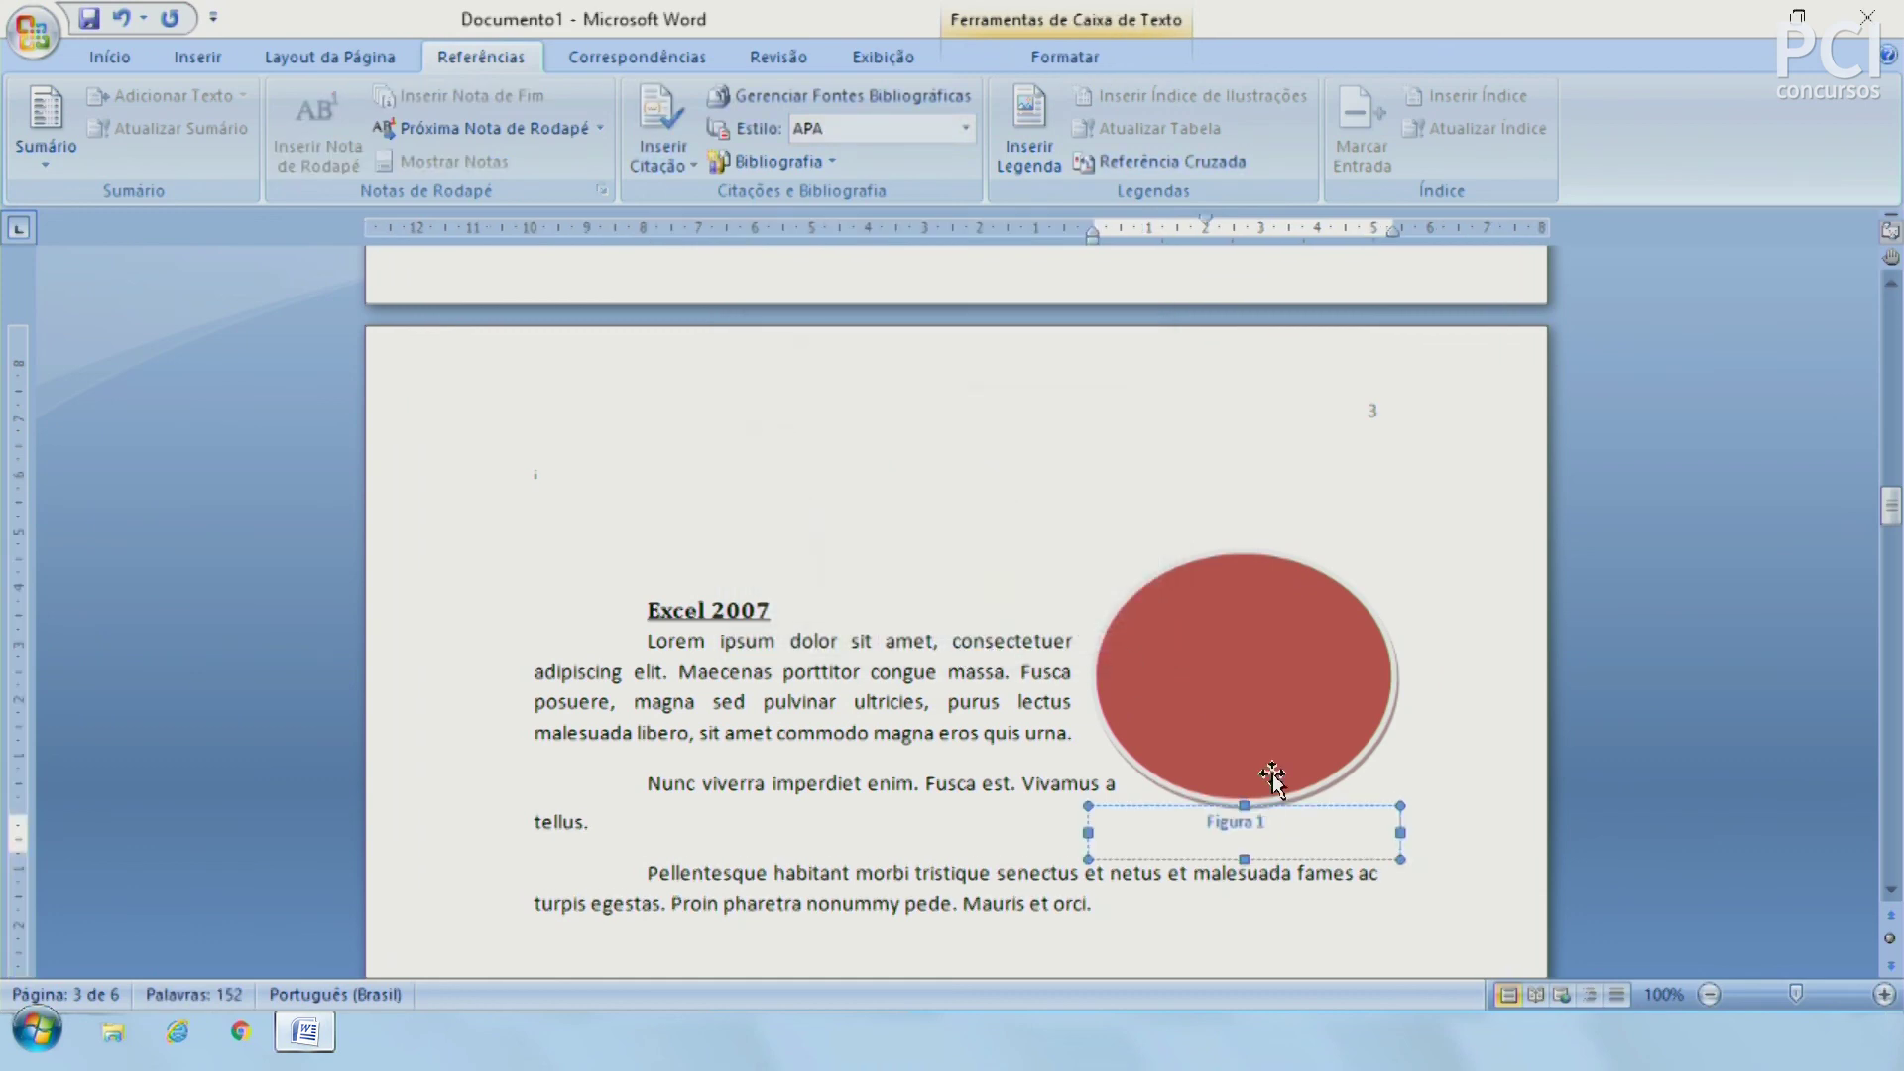
Step: Select the blue rectangle on the page above
scroll(1305, 575, "up", 3)
scroll(1310, 565, "up", 8)
scroll(1311, 565, "up", 5)
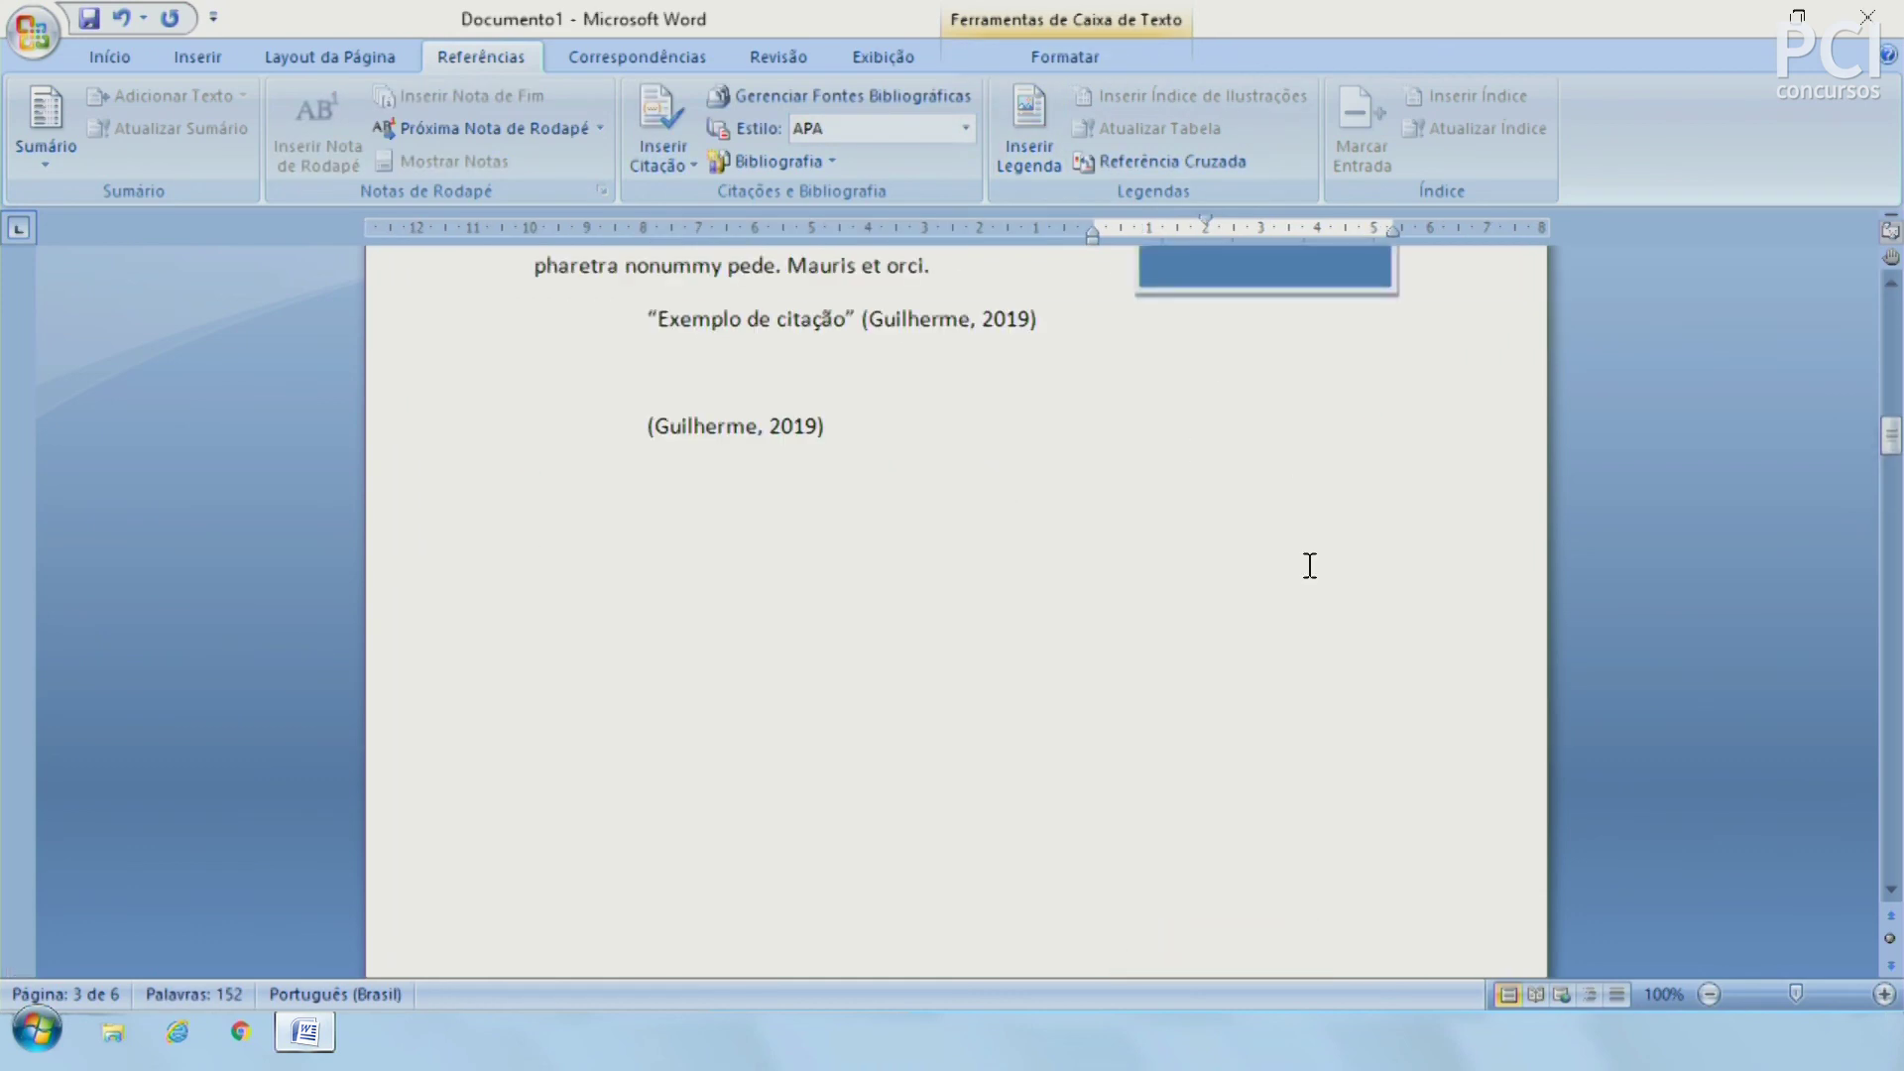
scroll(1282, 595, "up", 5)
left_click(1281, 596)
Step: Caption the blue rectangle with label Figura, positioned below the selected item
left_click(1030, 129)
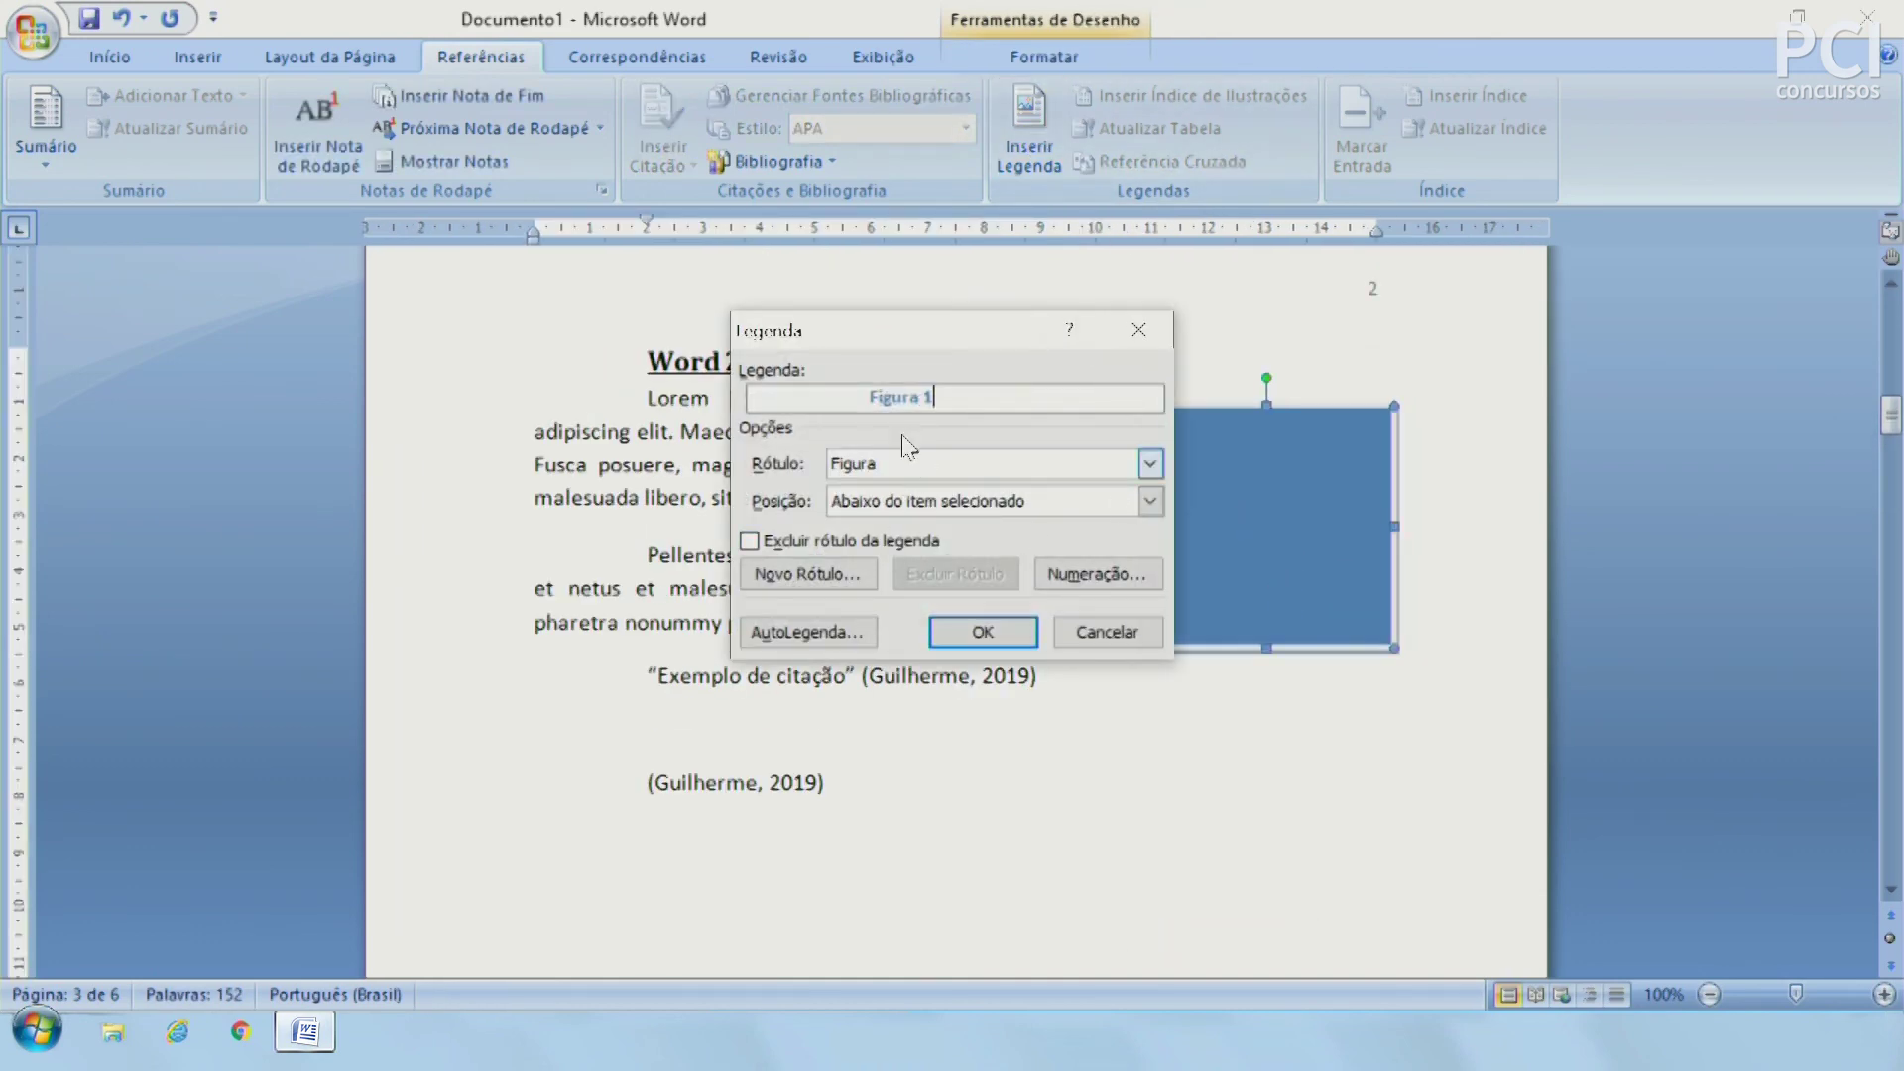
left_click(1051, 467)
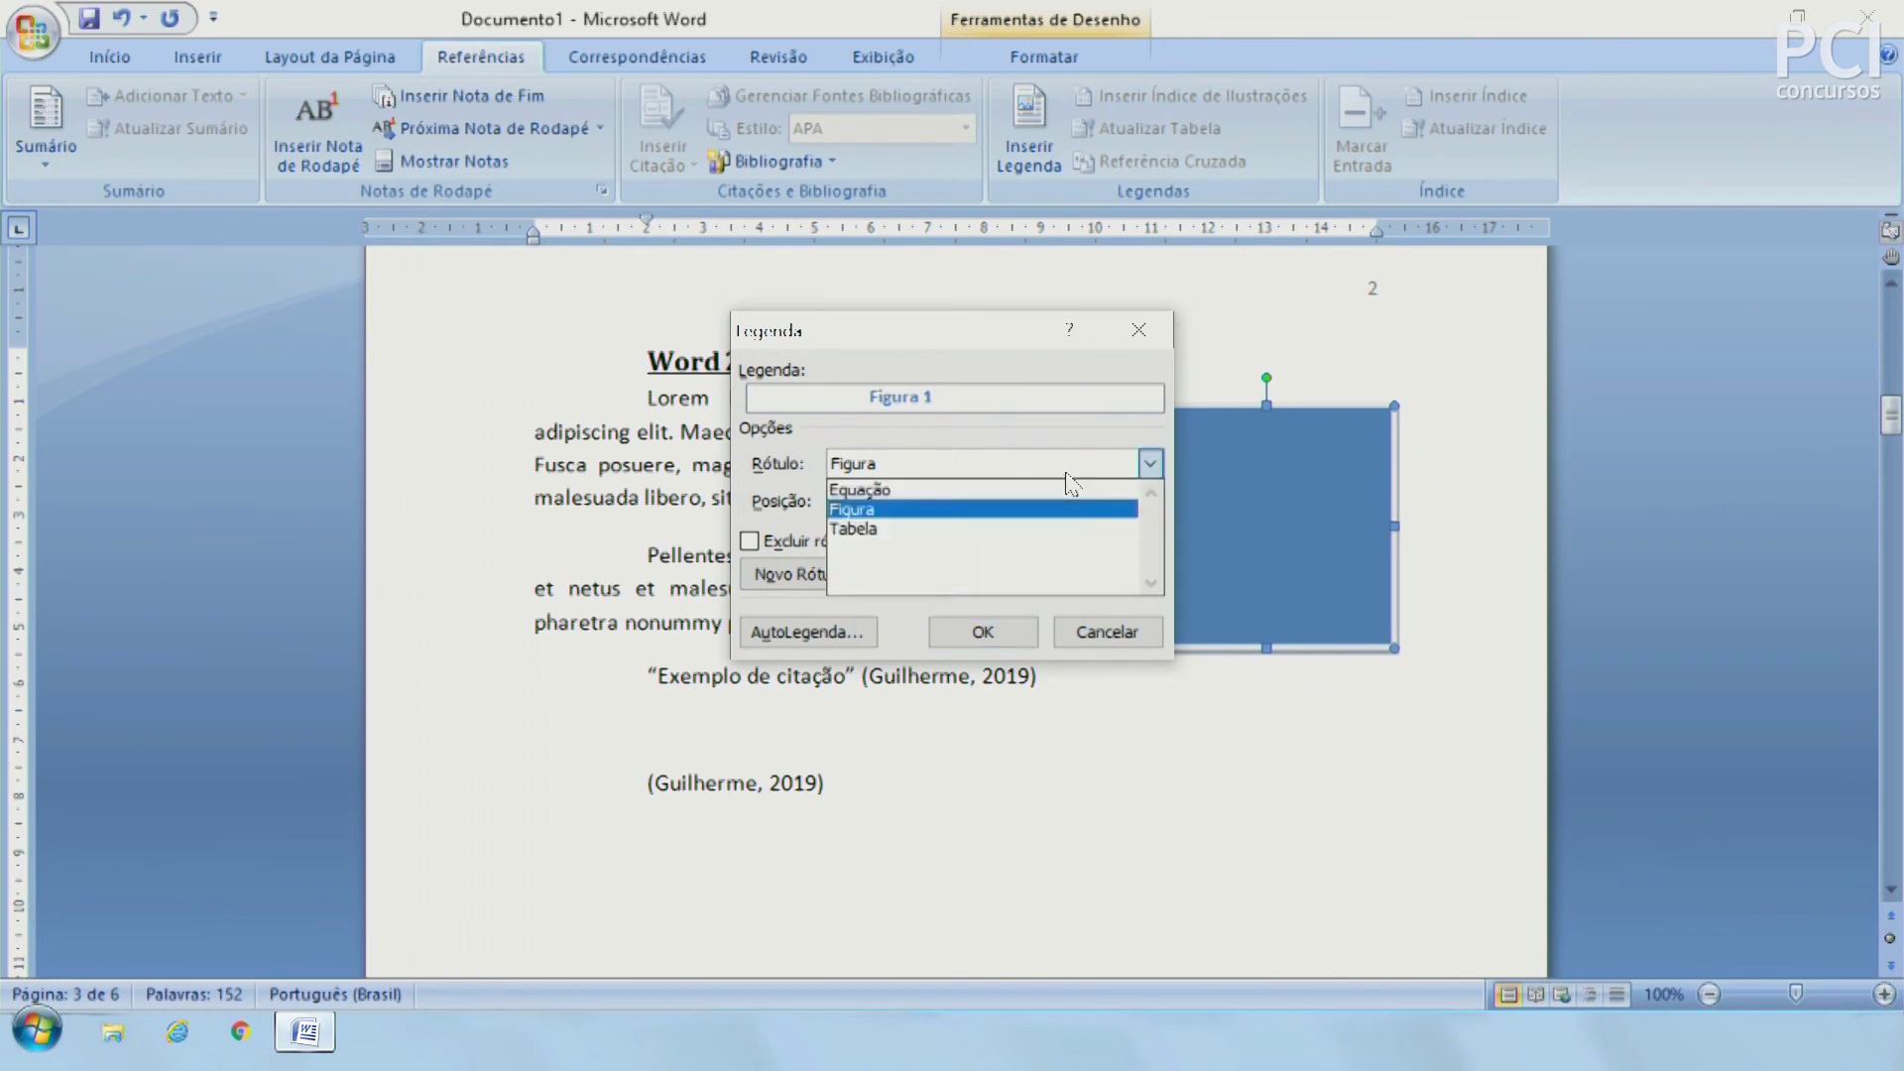
left_click(1045, 474)
left_click(967, 468)
left_click(873, 509)
left_click(952, 501)
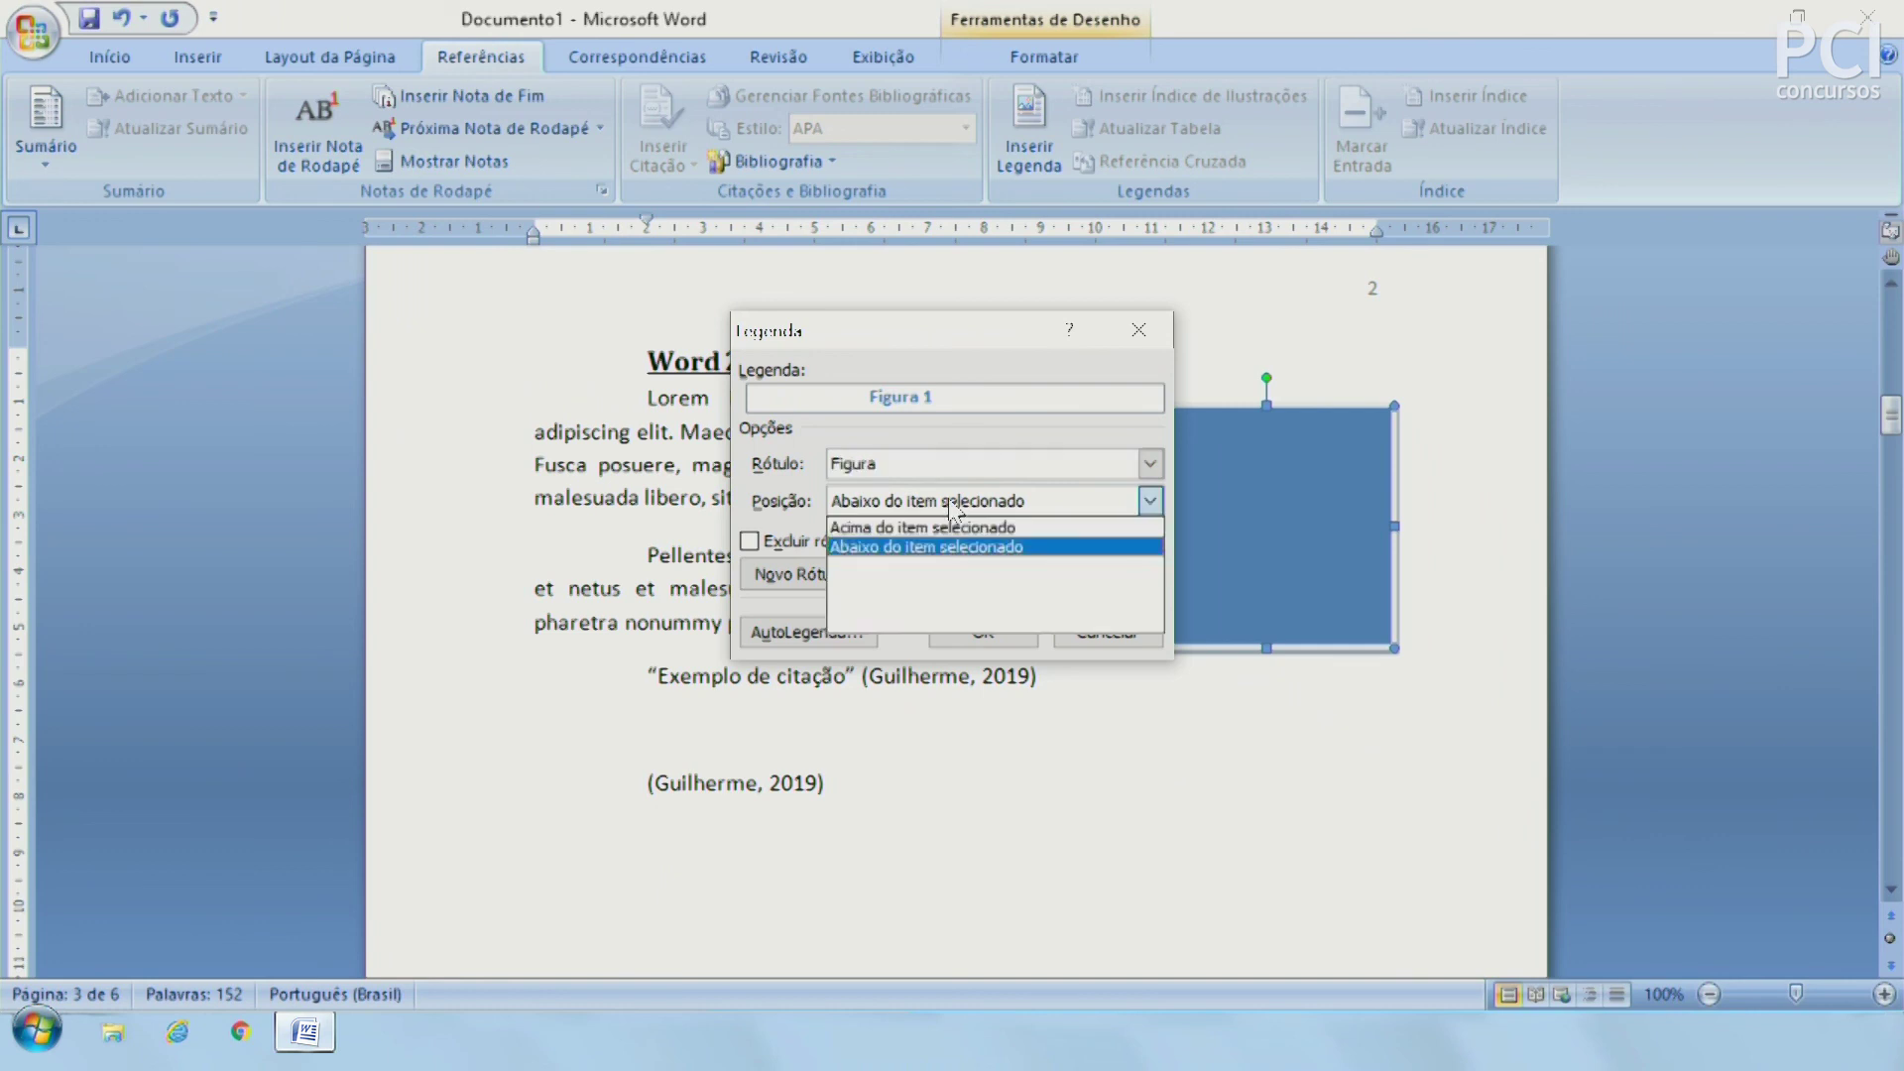
left_click(952, 544)
left_click(944, 506)
left_click(936, 511)
left_click(984, 635)
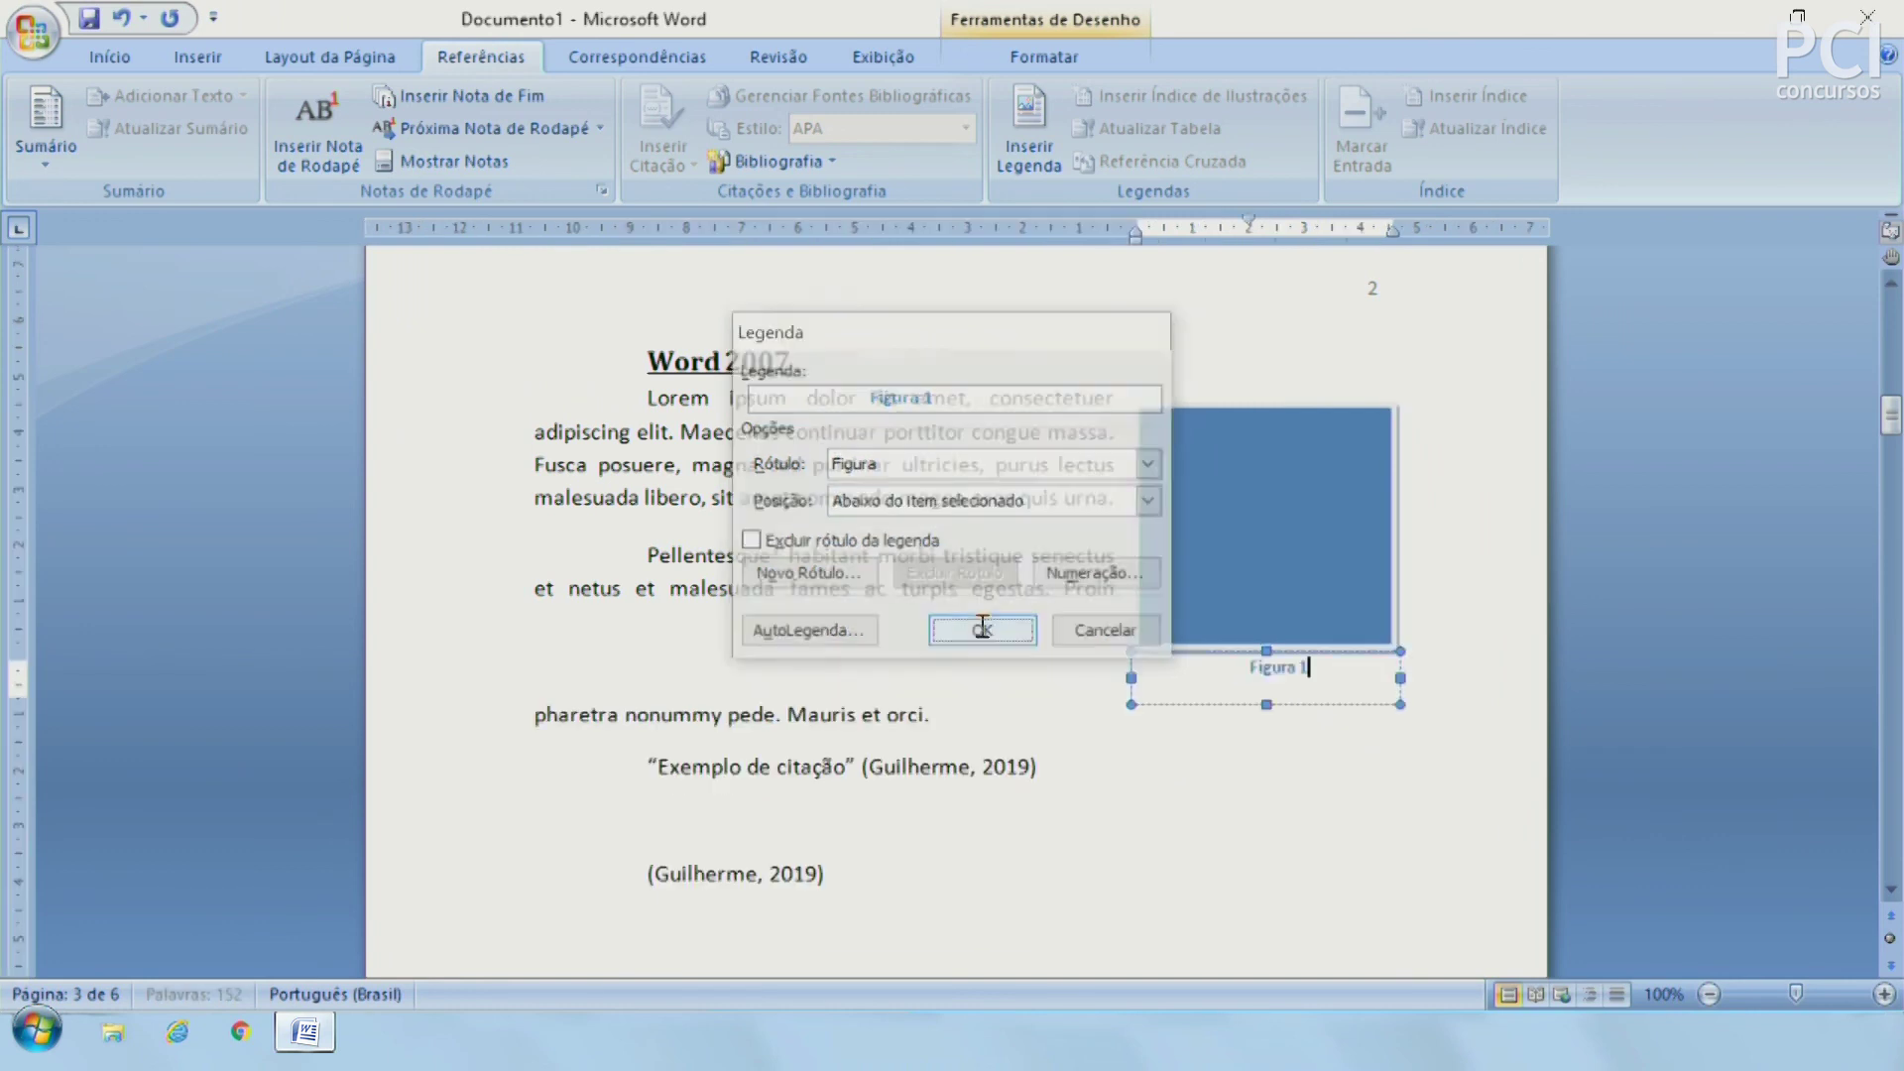
left_click(1388, 764)
Step: Place the insertion point below the Bibliografia
scroll(1301, 763, "down", 5)
scroll(1300, 764, "down", 5)
scroll(1300, 764, "down", 5)
scroll(1300, 758, "down", 3)
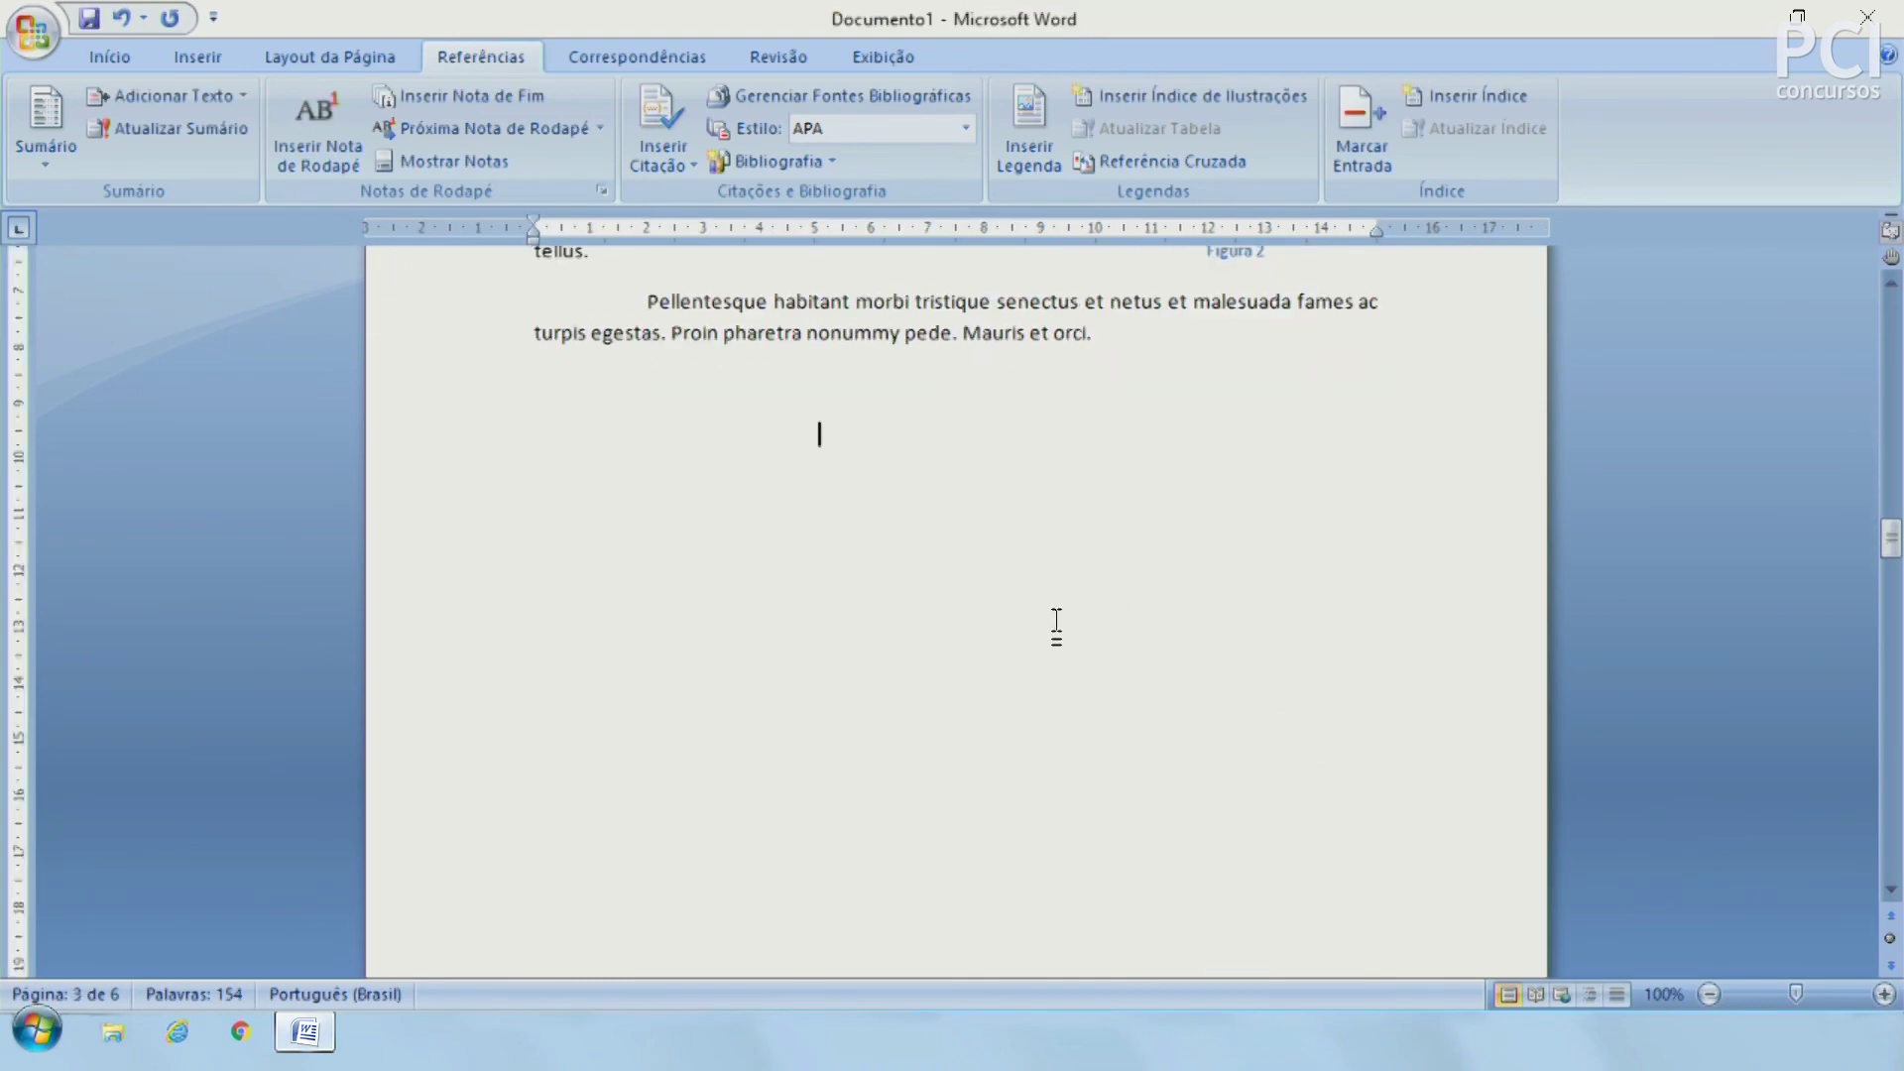
scroll(1056, 625, "down", 5)
scroll(1056, 625, "down", 5)
scroll(1059, 627, "down", 5)
scroll(1059, 627, "down", 5)
scroll(1058, 627, "down", 5)
left_click(1295, 829)
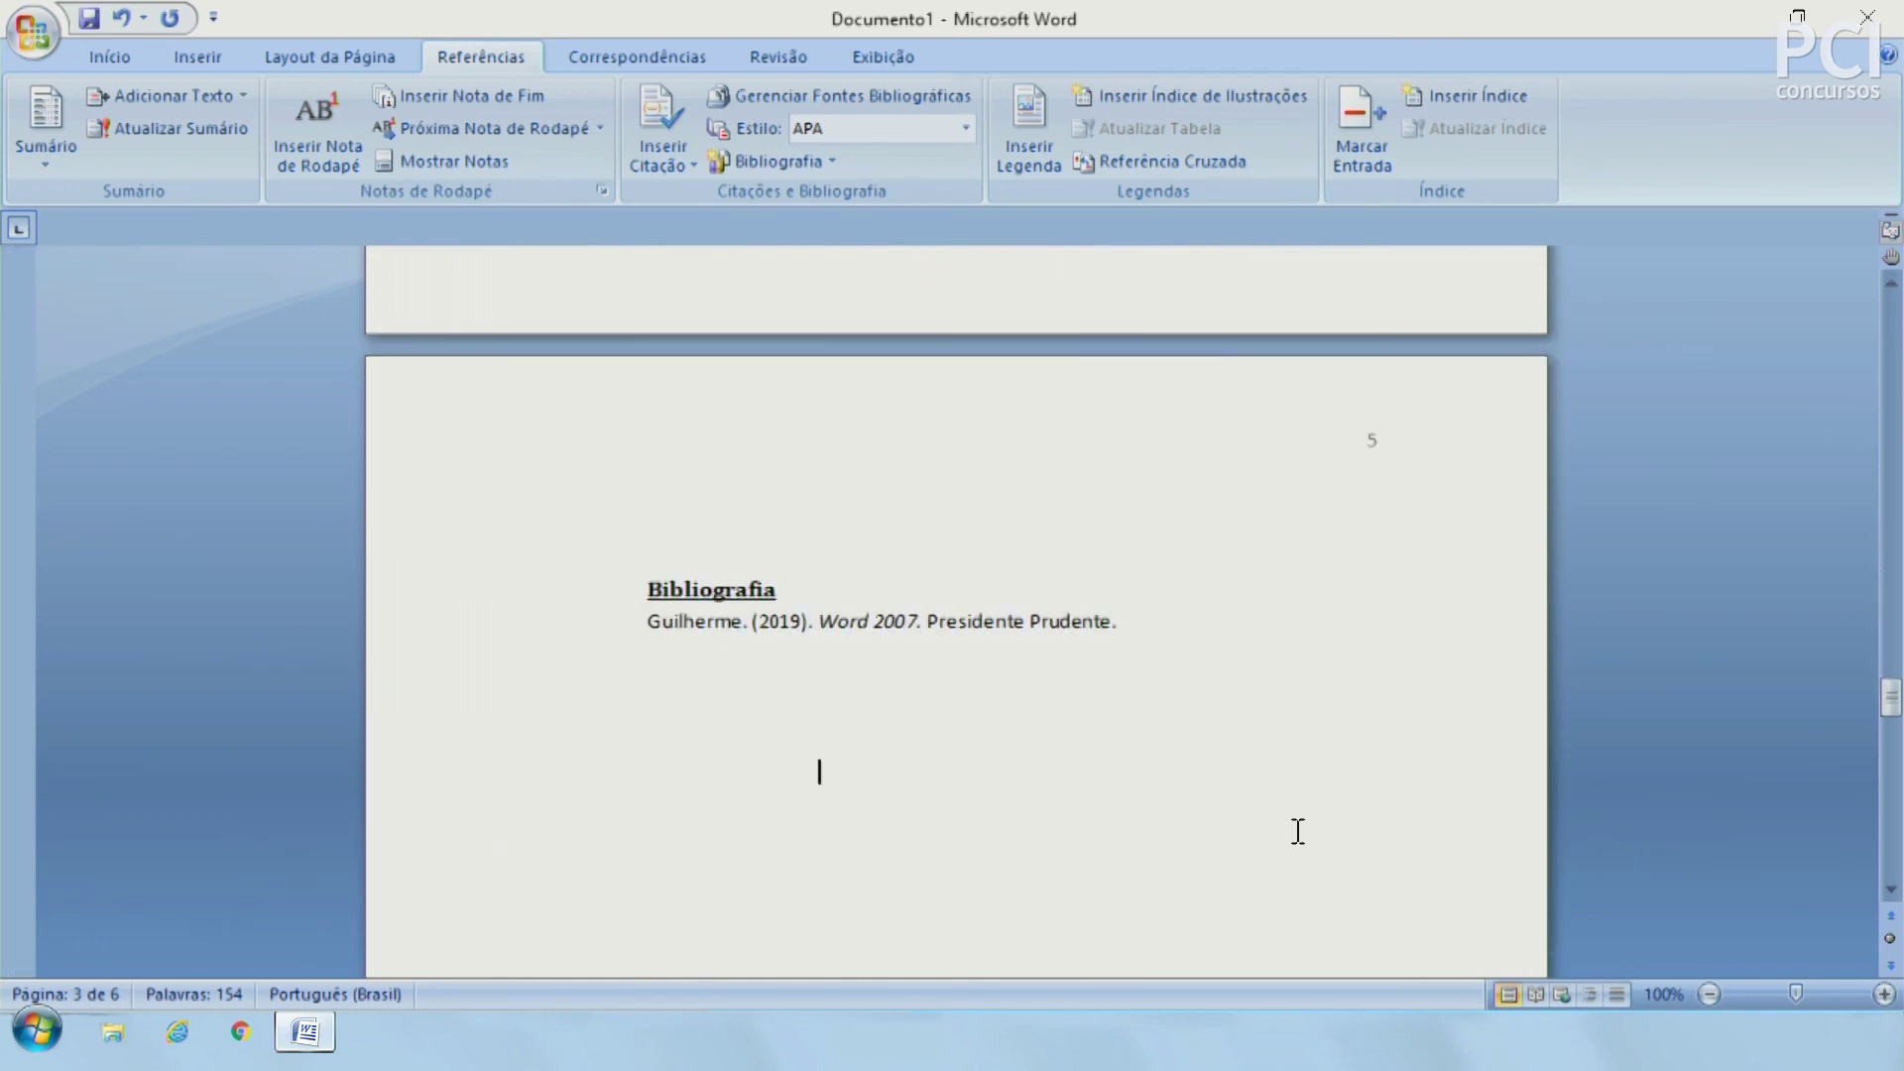
Step: Insert a table of figures with default settings below the bibliography
left_click(1176, 91)
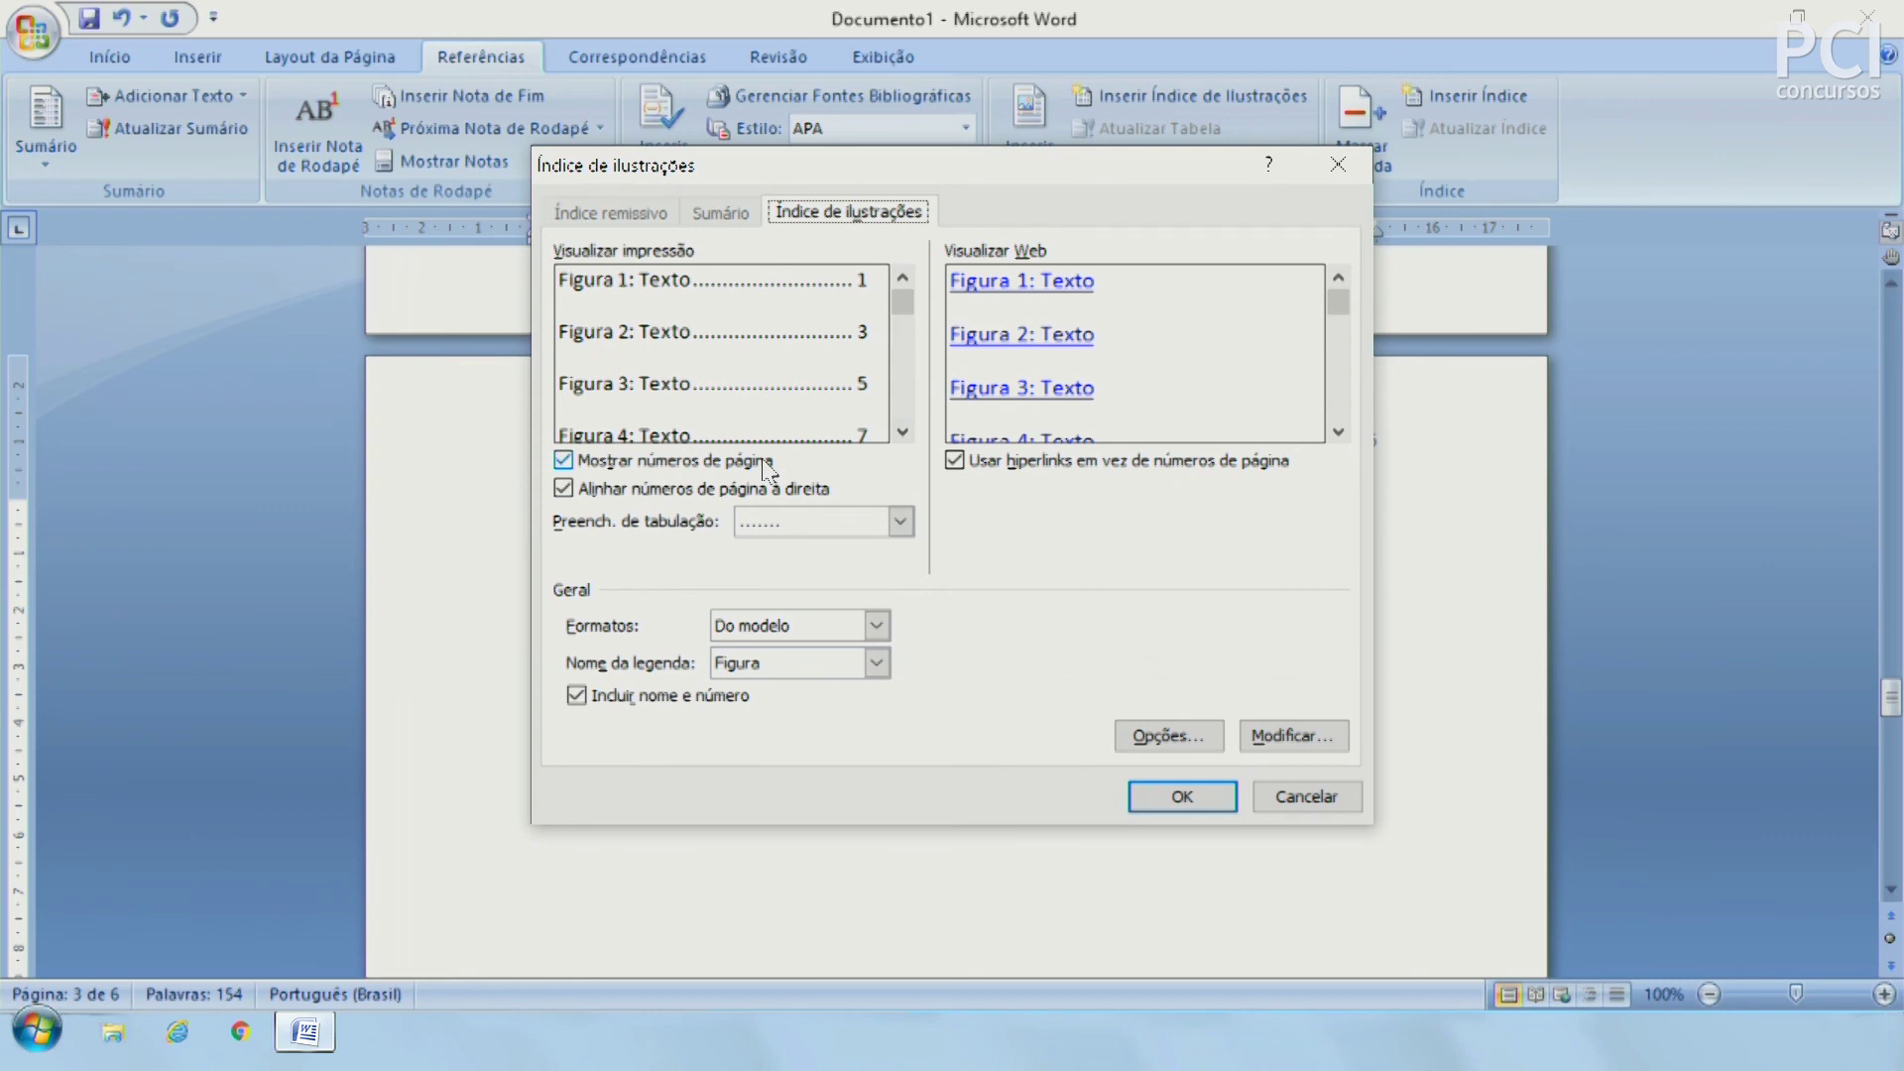
left_click(1181, 795)
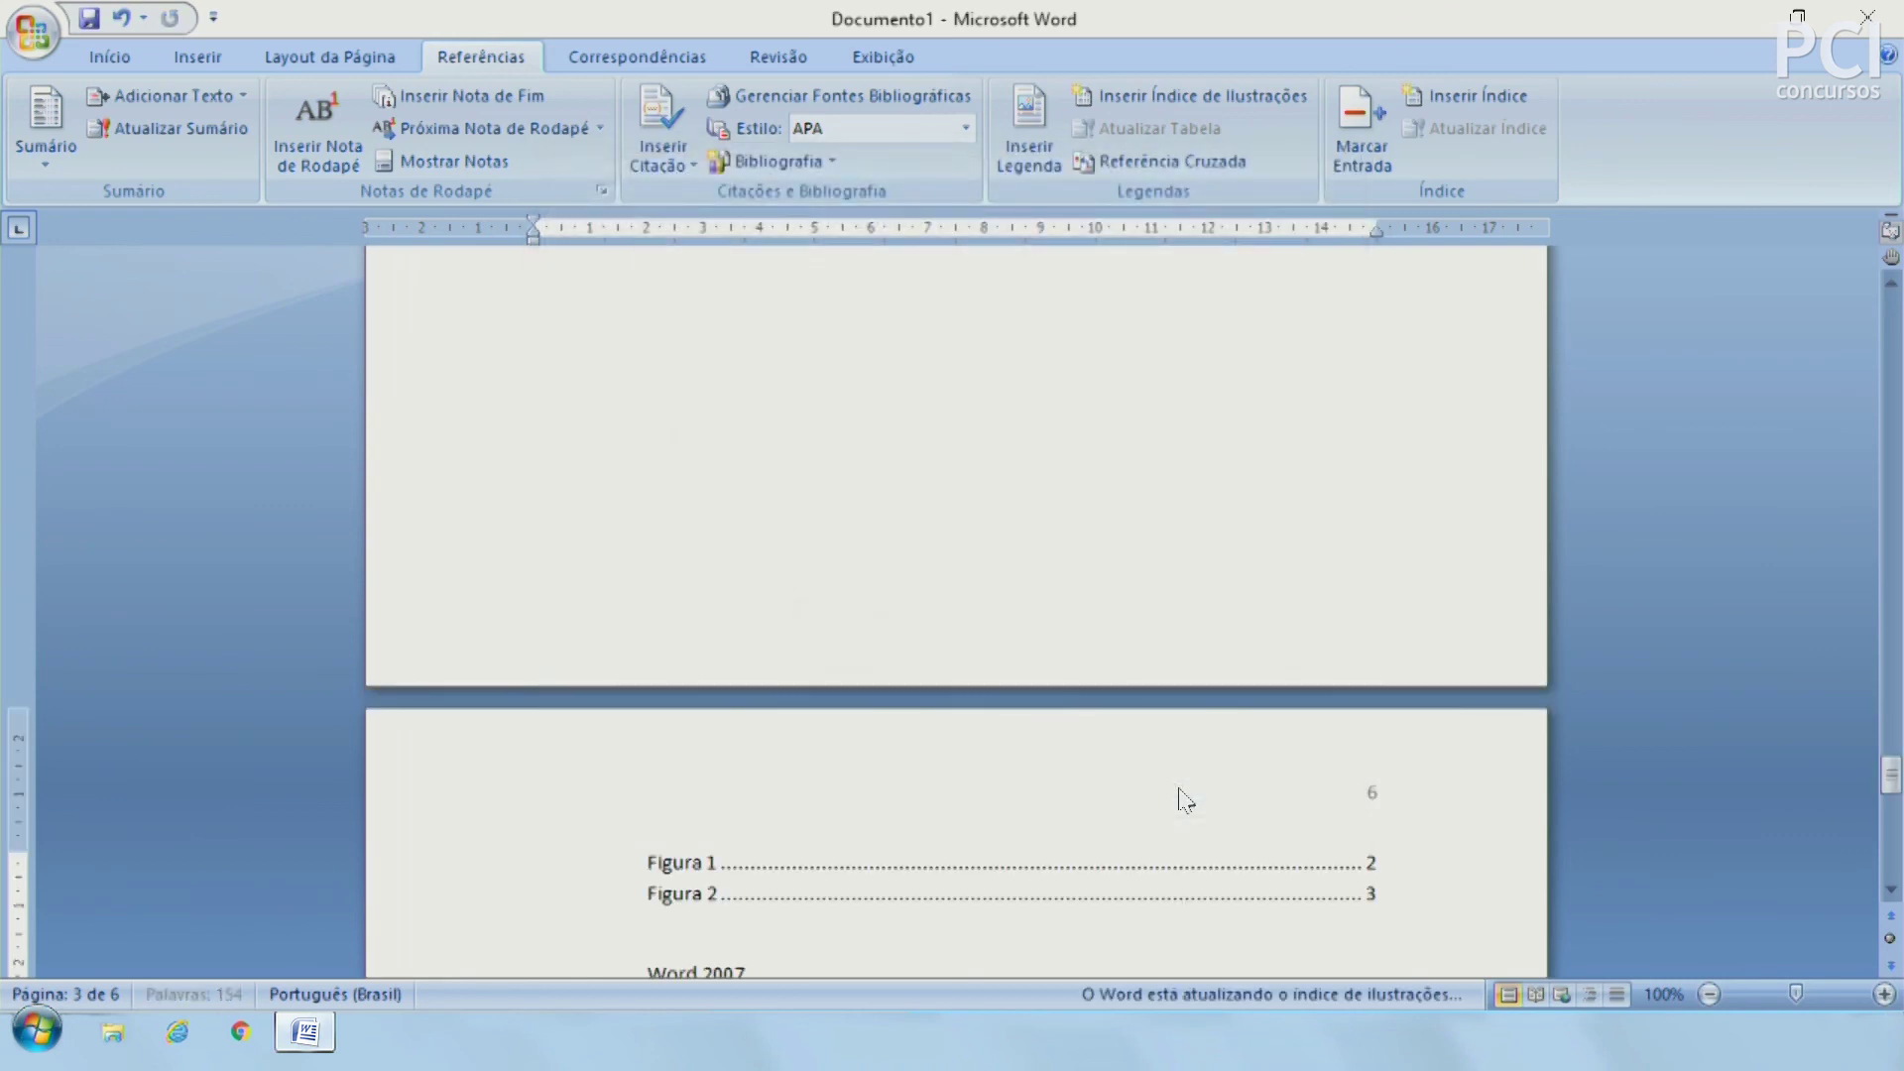
scroll(1097, 831, "down", 3)
scroll(1097, 824, "up", 1)
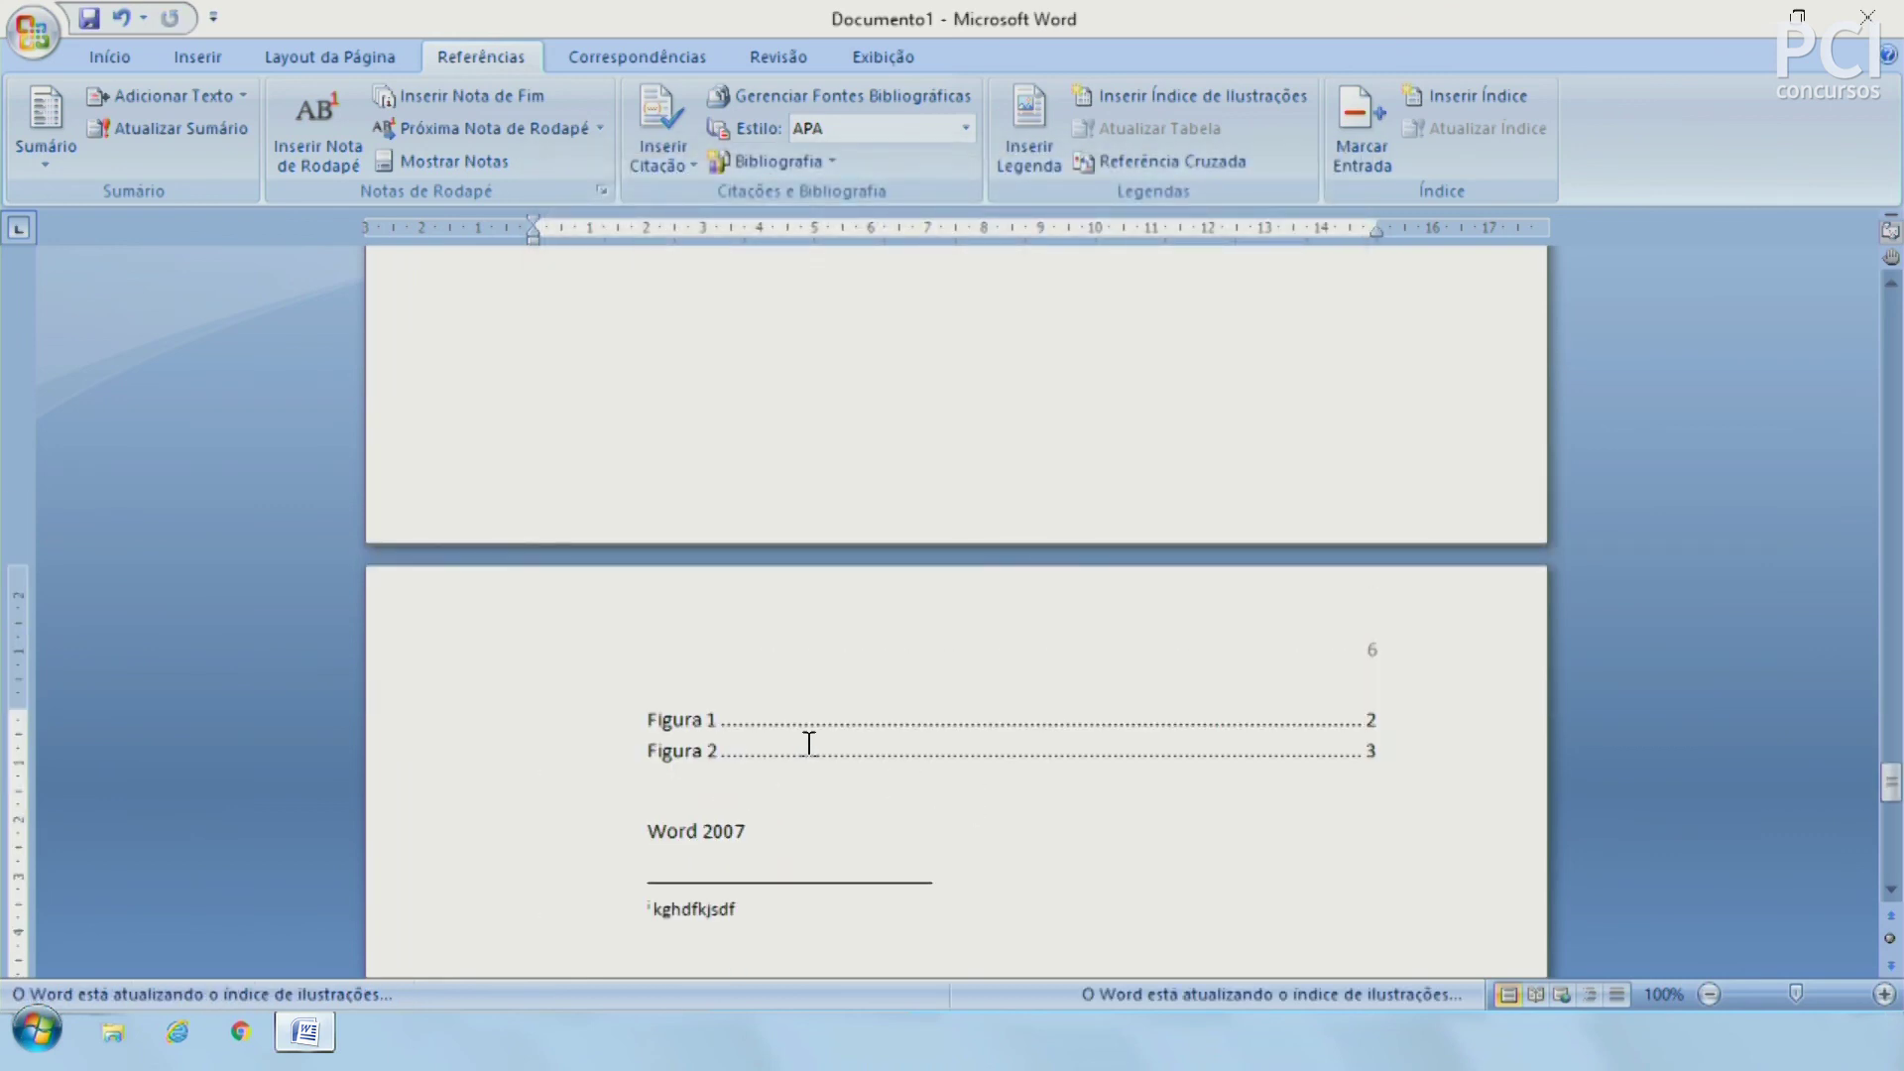
Step: Scroll back up to the captioned shapes
left_click(695, 776)
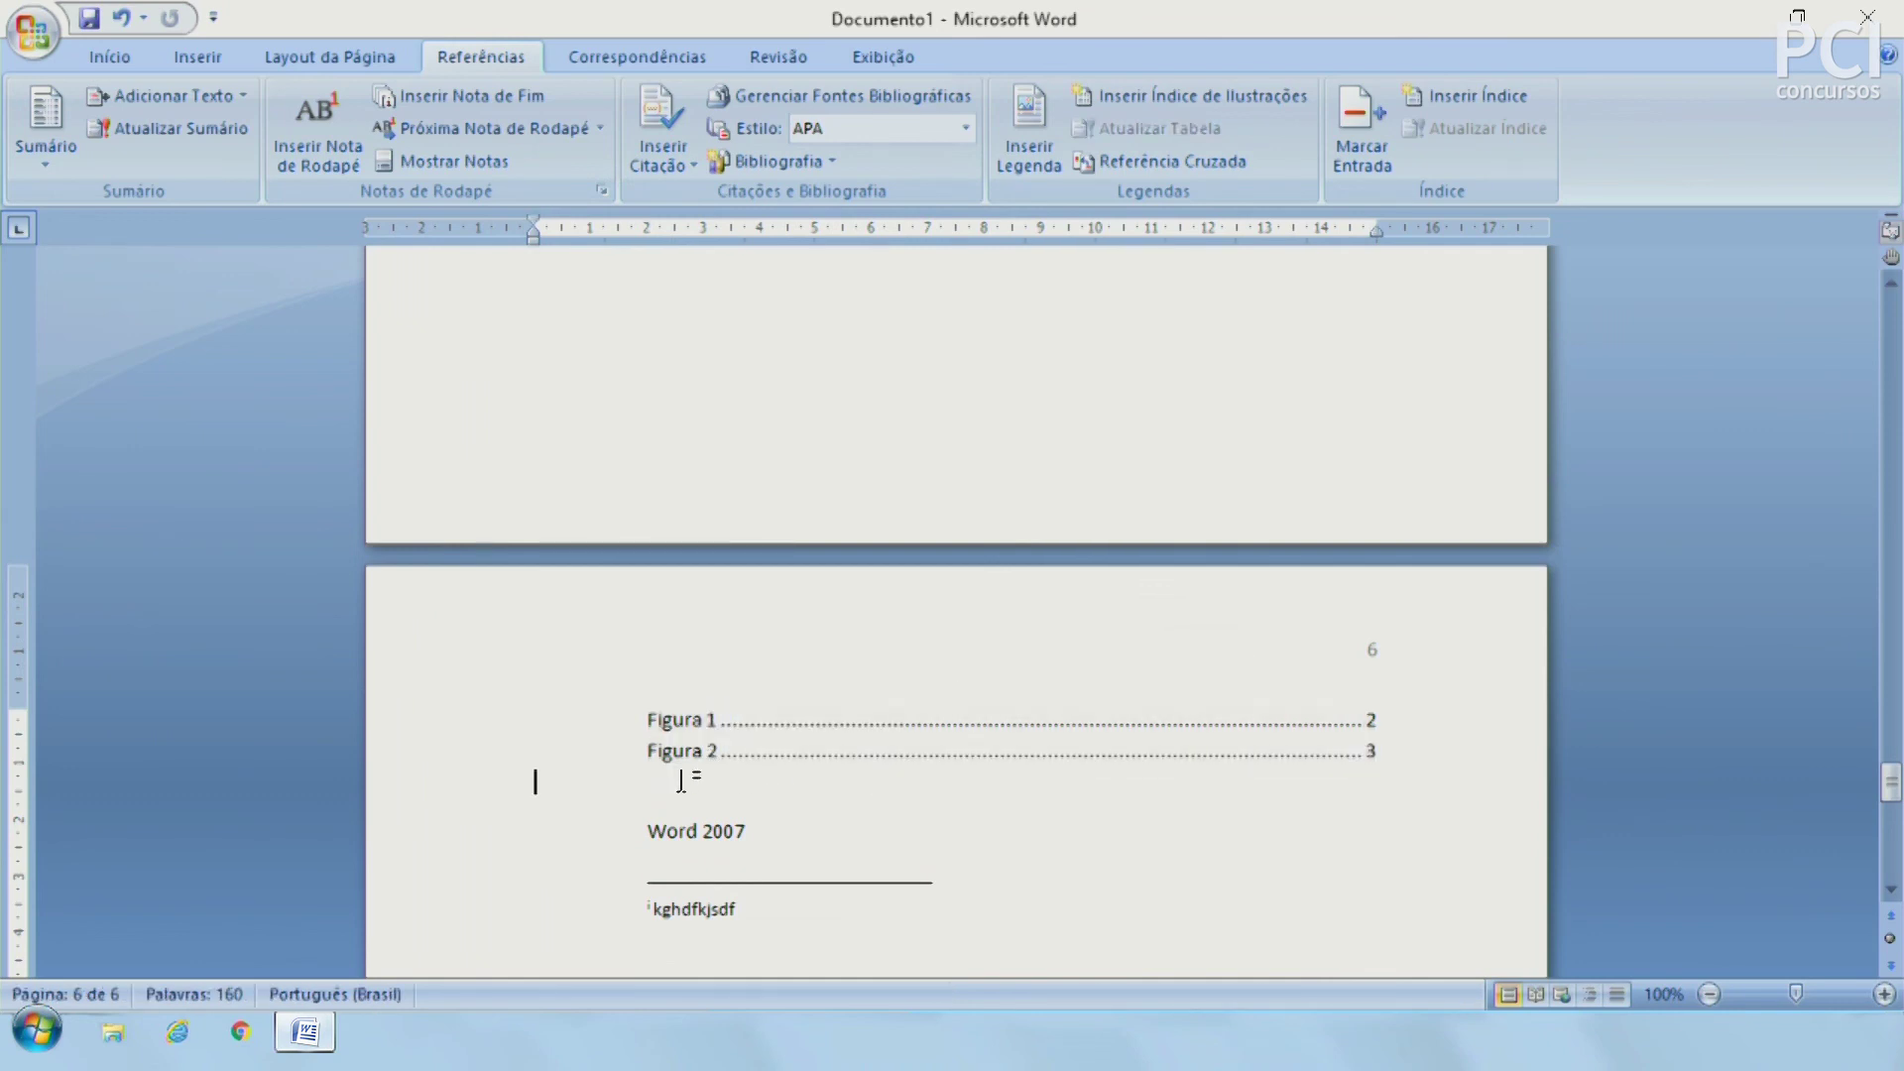
scroll(684, 778, "up", 2)
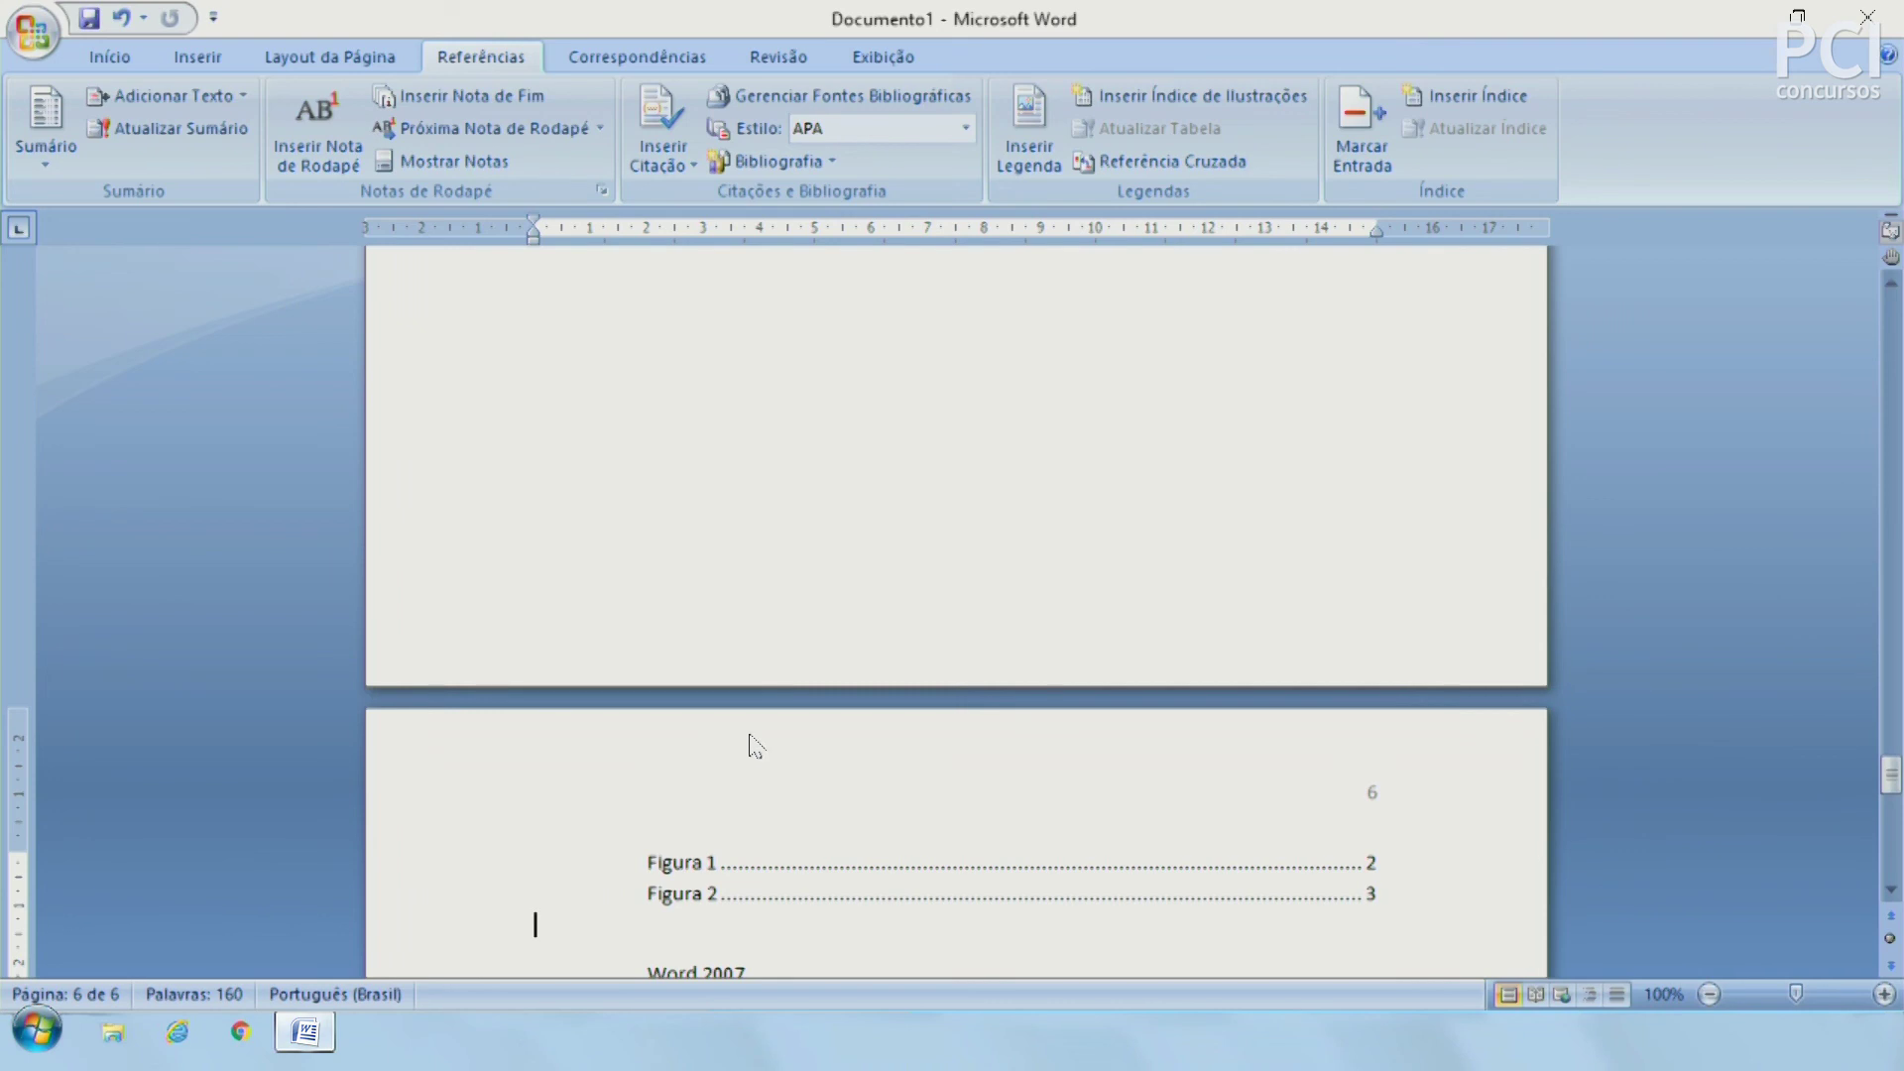
scroll(756, 739, "up", 8)
scroll(761, 731, "up", 8)
scroll(833, 704, "up", 7)
scroll(943, 674, "up", 5)
scroll(995, 672, "up", 5)
scroll(1037, 671, "up", 5)
scroll(1126, 659, "up", 5)
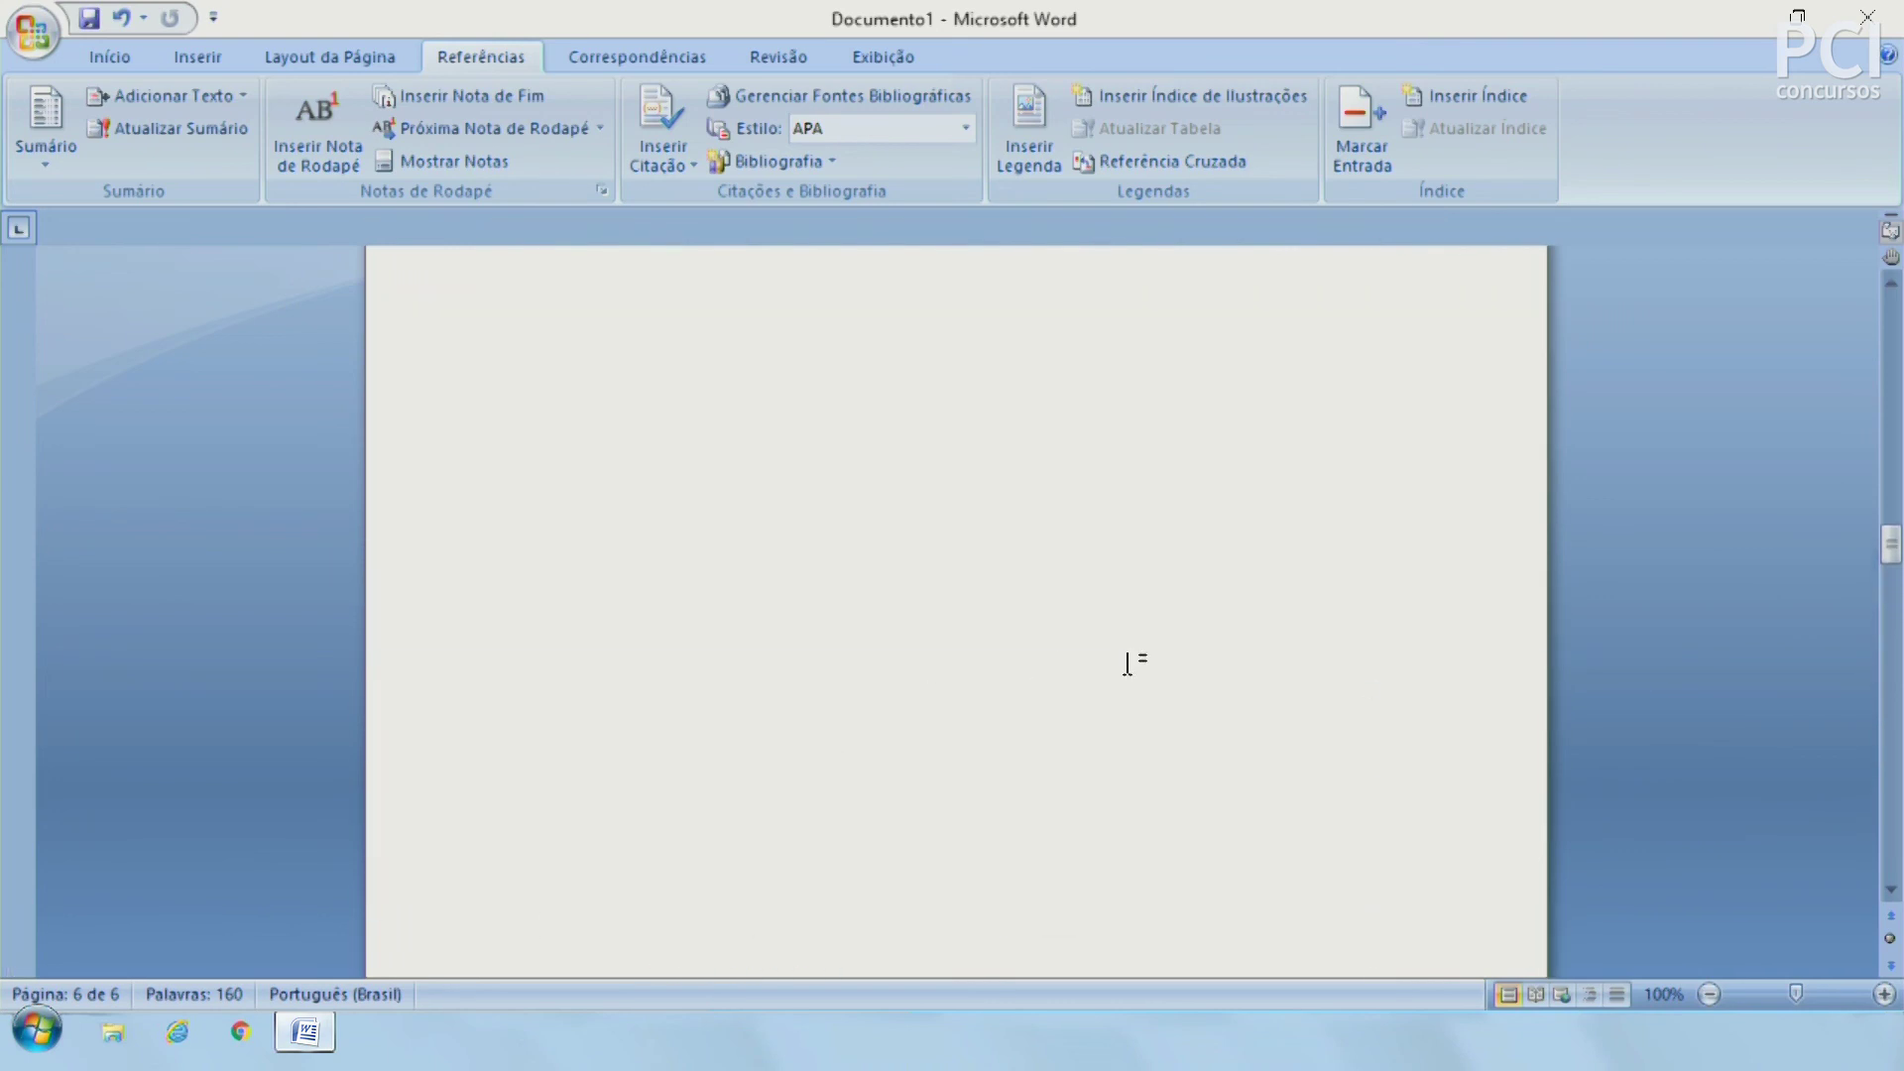
scroll(1127, 658, "up", 5)
Step: Complete the captions as 'Figura 2 – Bola vermelha' and 'Figura 1 – Quadrado azul'
left_click(1279, 622)
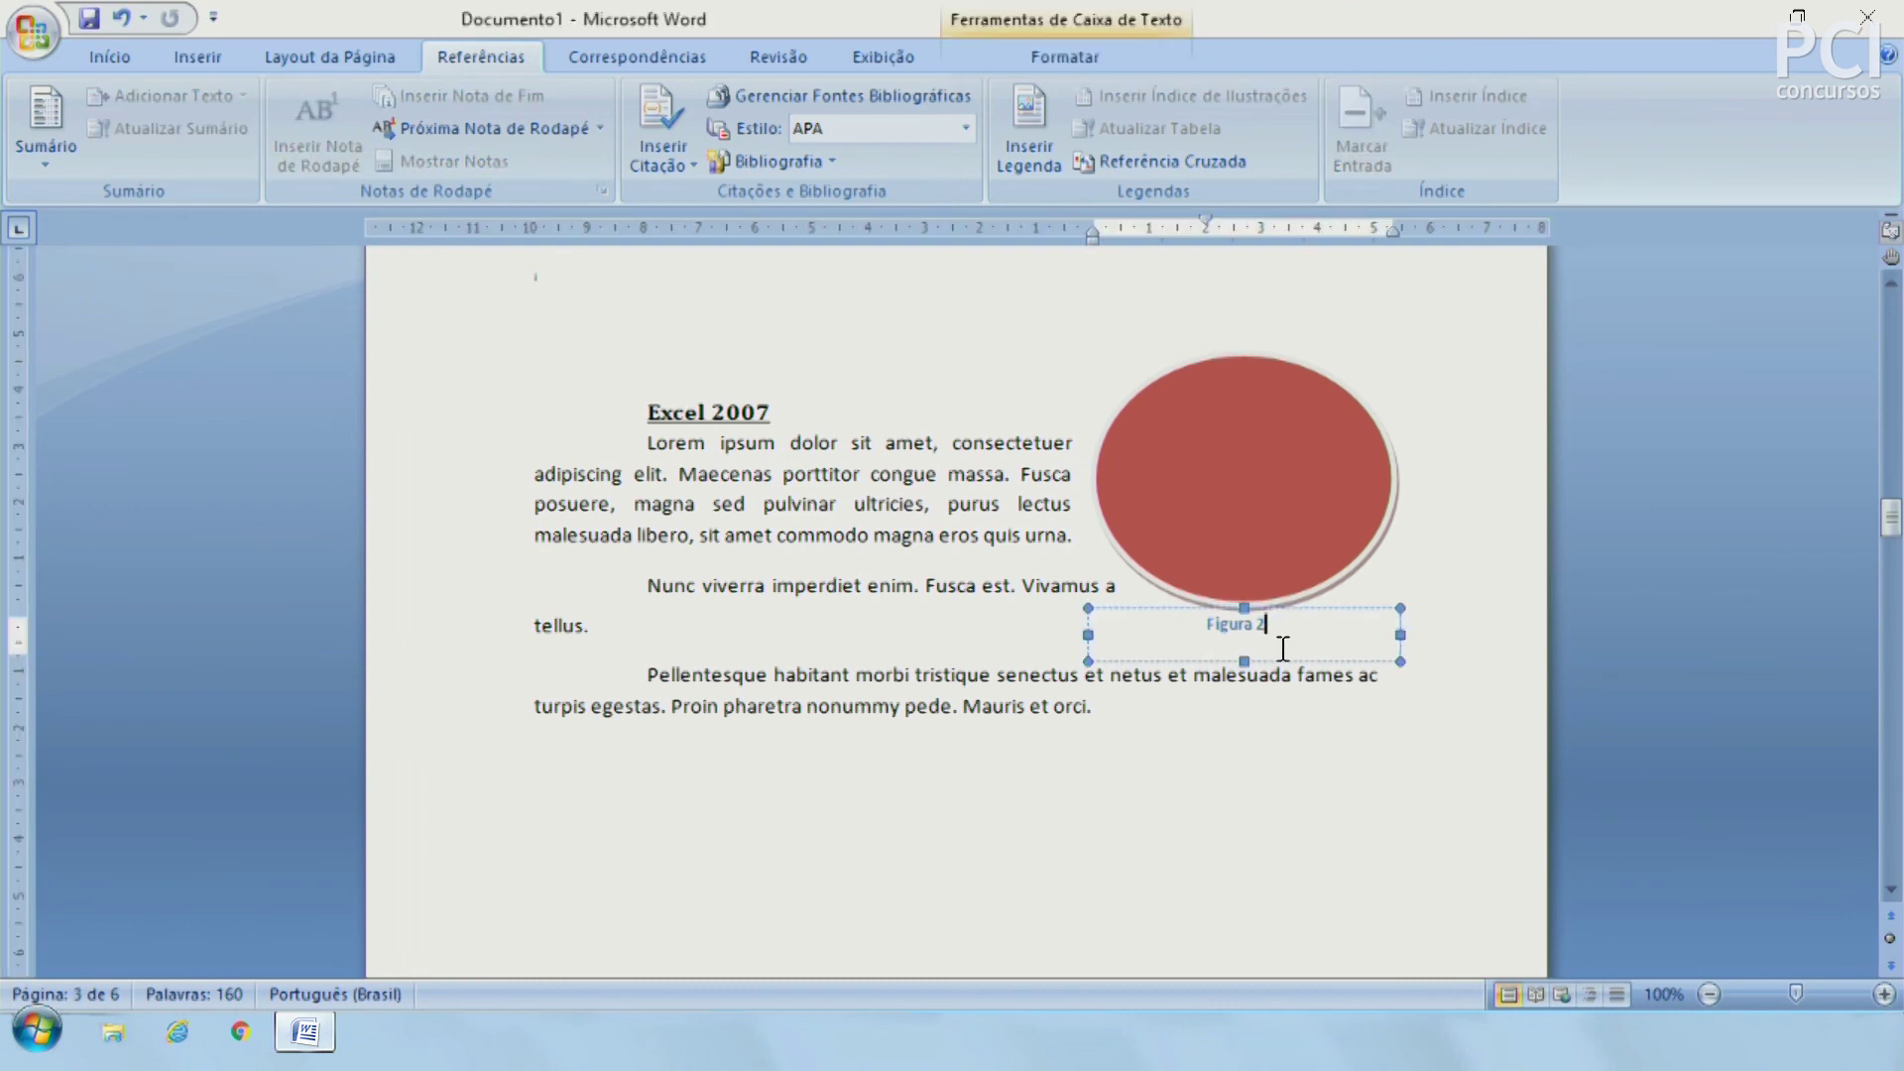
type("ermelha")
scroll(1283, 645, "up", 10)
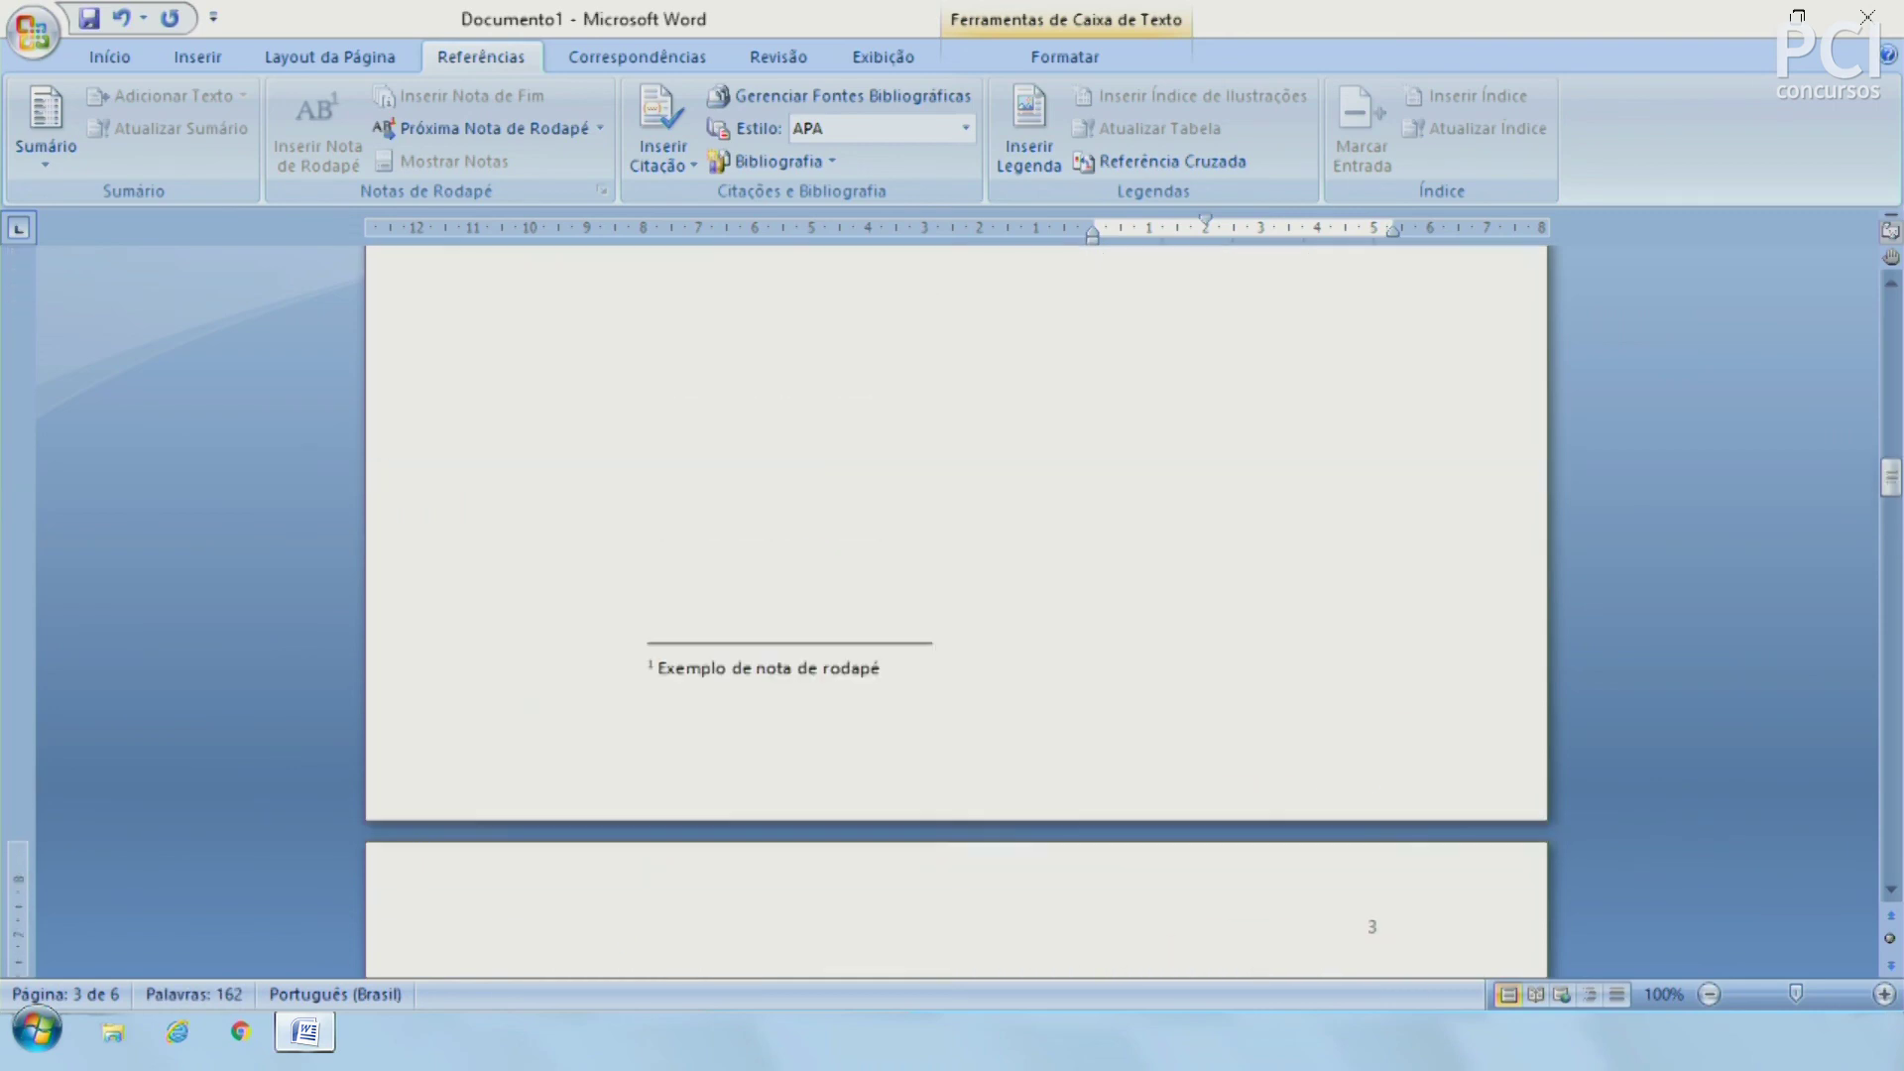
scroll(1283, 644, "up", 5)
scroll(1283, 644, "up", 5)
scroll(1283, 644, "up", 3)
left_click(1347, 537)
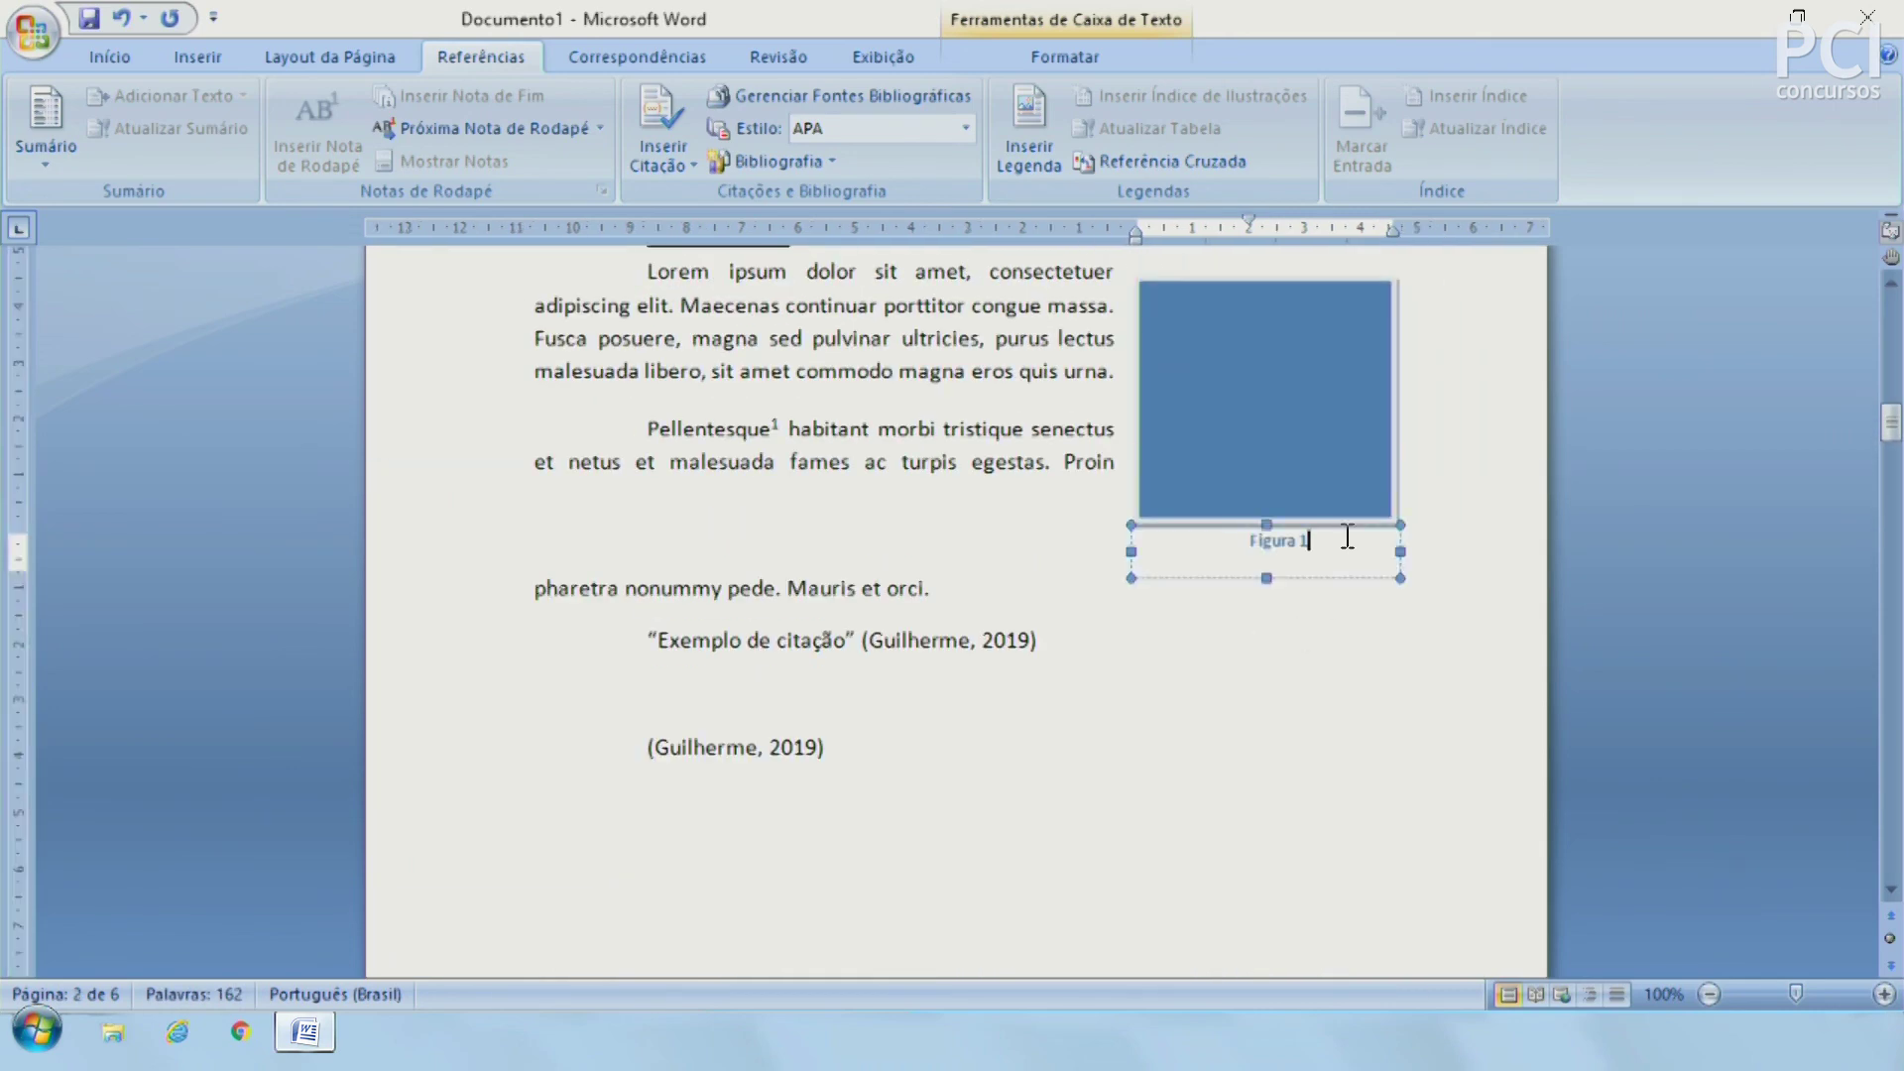
type("- ")
type("rado ")
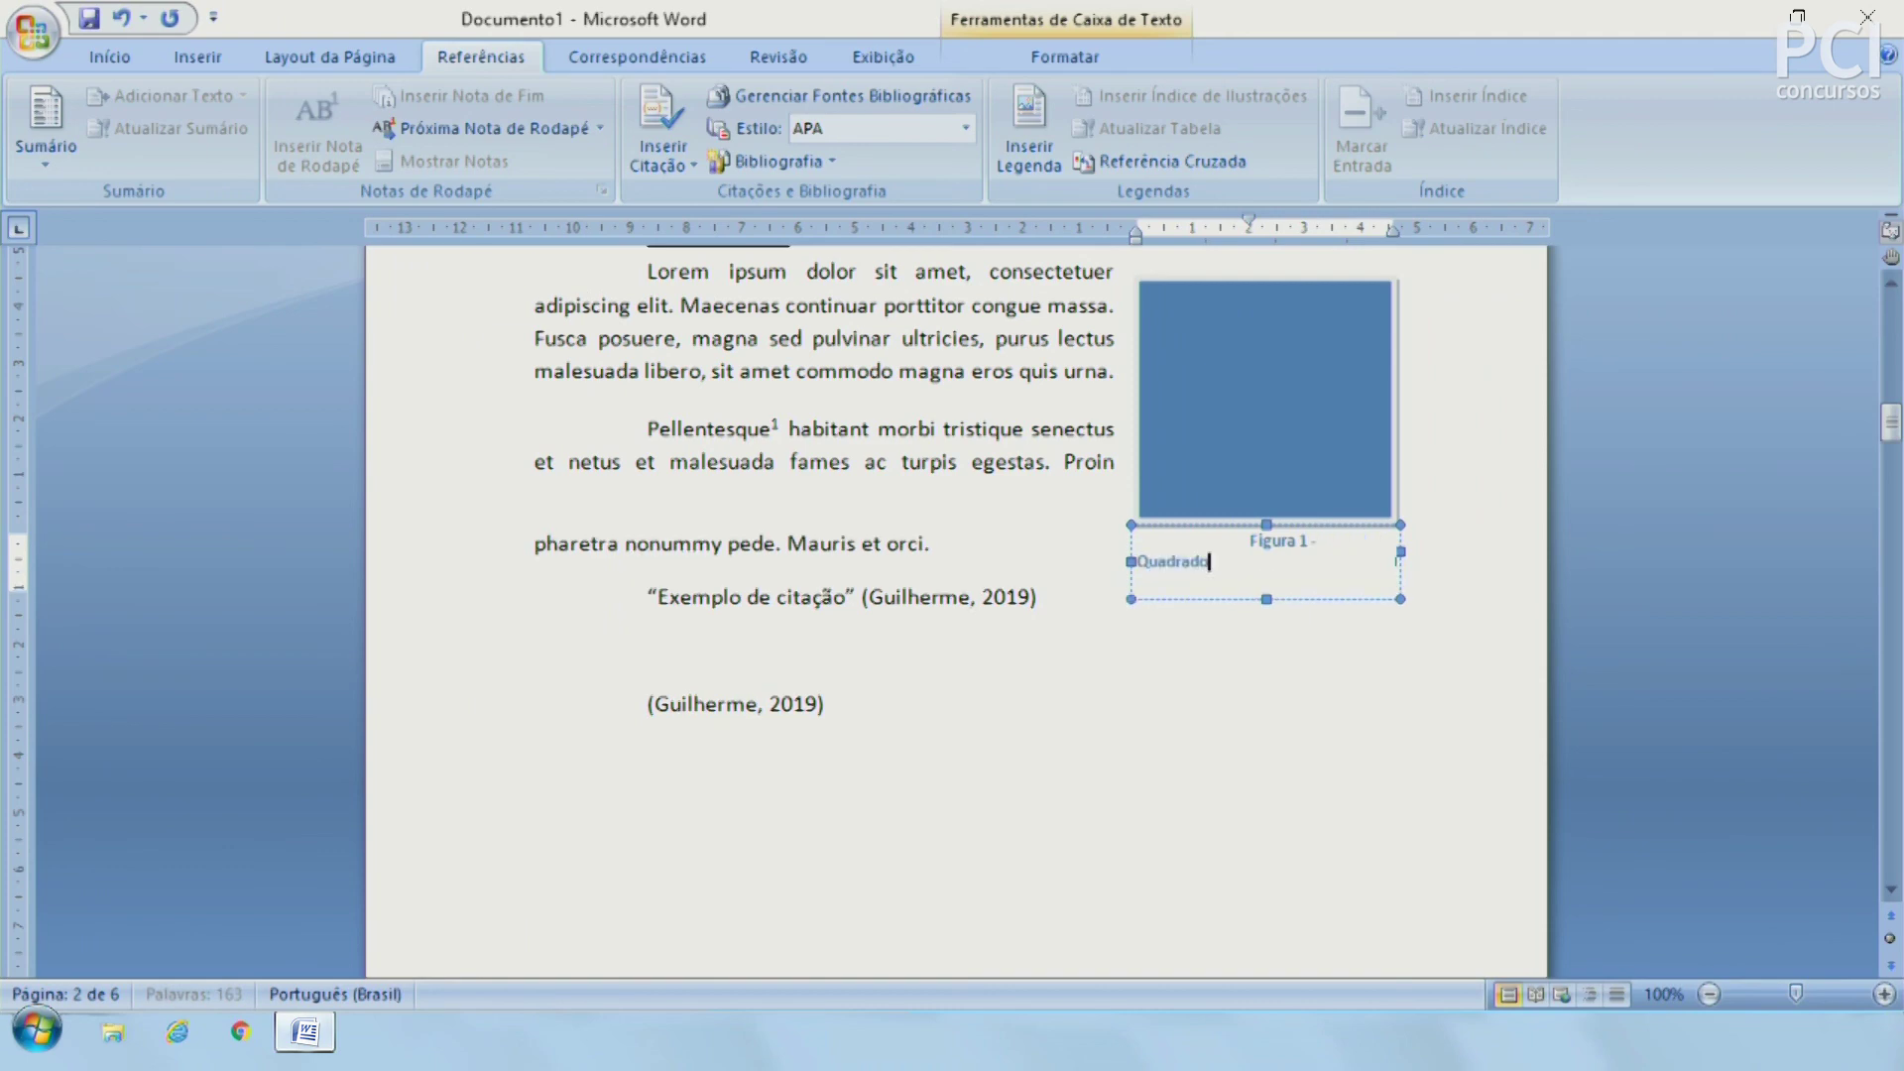
type("azul")
left_click(1262, 804)
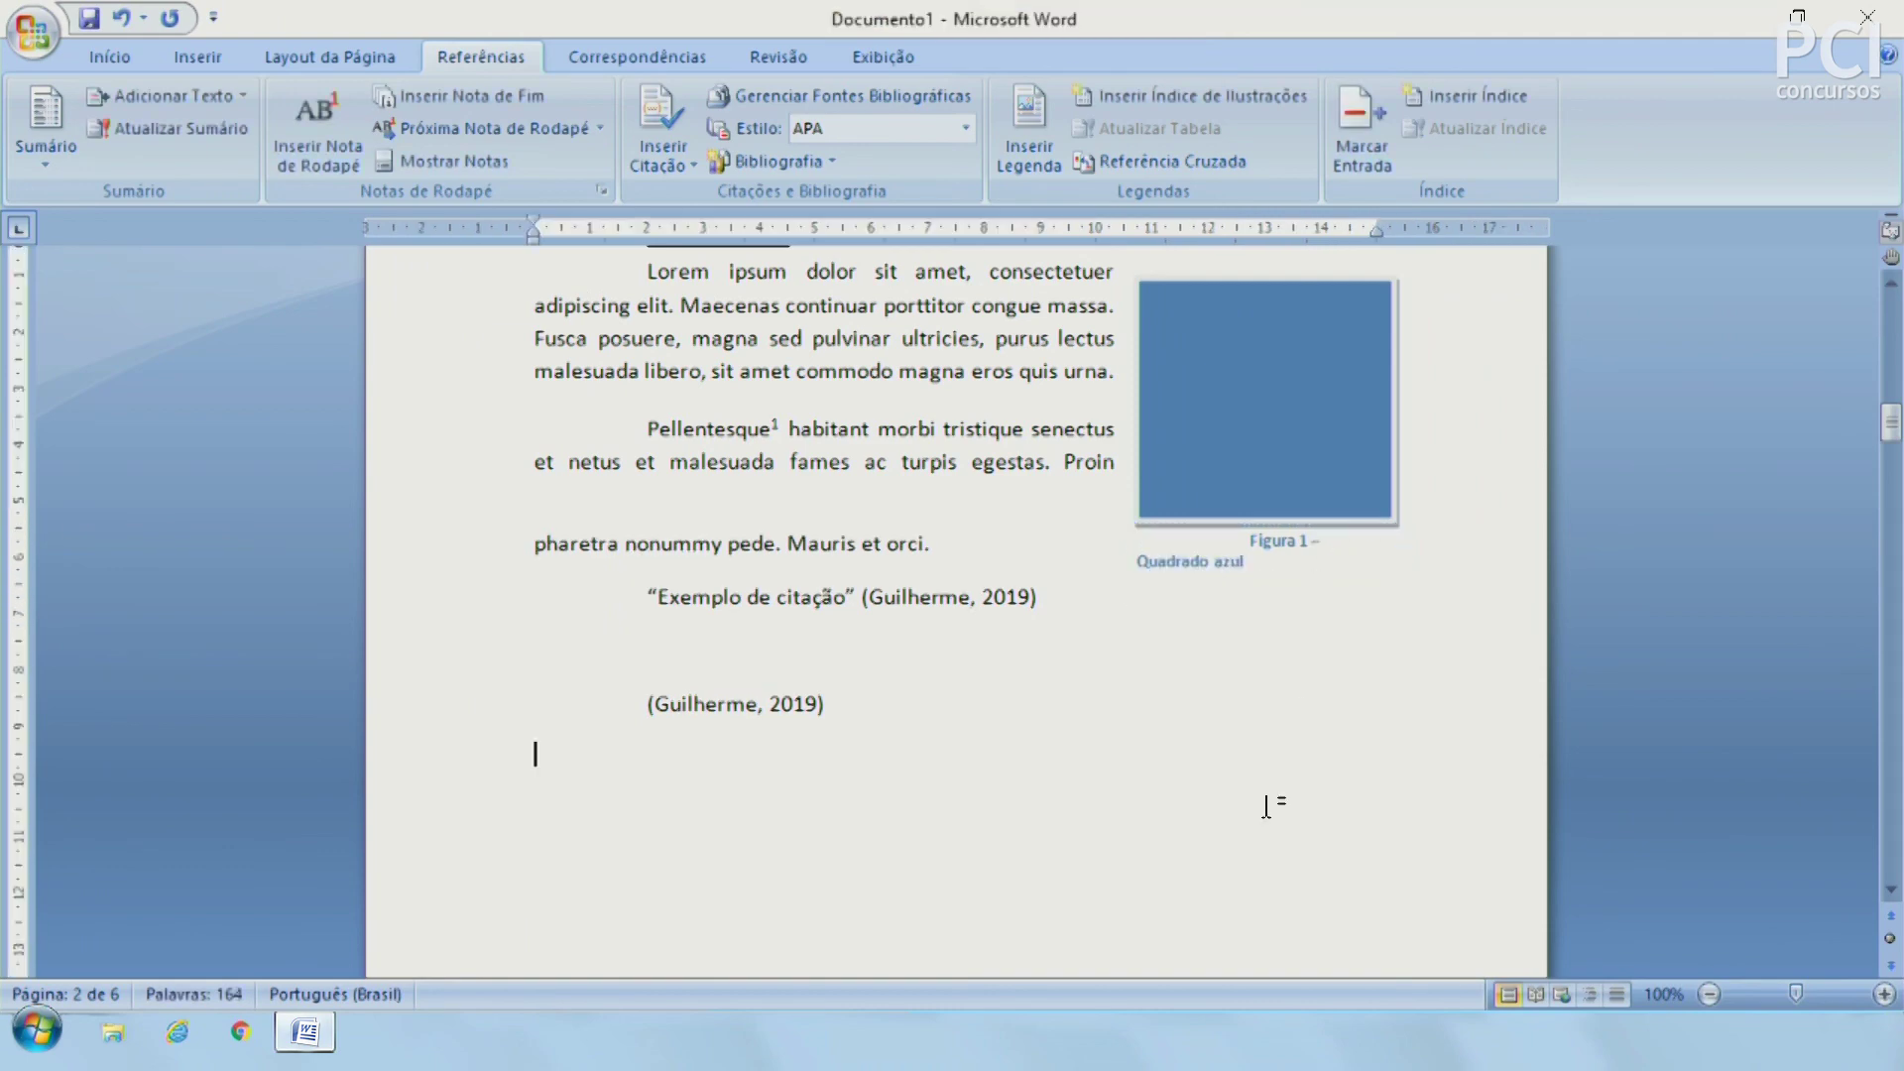
Step: Return to the table of figures and click into it
scroll(1264, 803, "down", 5)
scroll(1265, 803, "down", 5)
scroll(1267, 802, "down", 5)
scroll(1266, 802, "down", 5)
scroll(1267, 803, "down", 5)
scroll(1266, 803, "down", 5)
scroll(1267, 806, "down", 5)
scroll(1267, 805, "down", 4)
scroll(1265, 807, "down", 7)
scroll(1260, 811, "down", 6)
left_click(1032, 814)
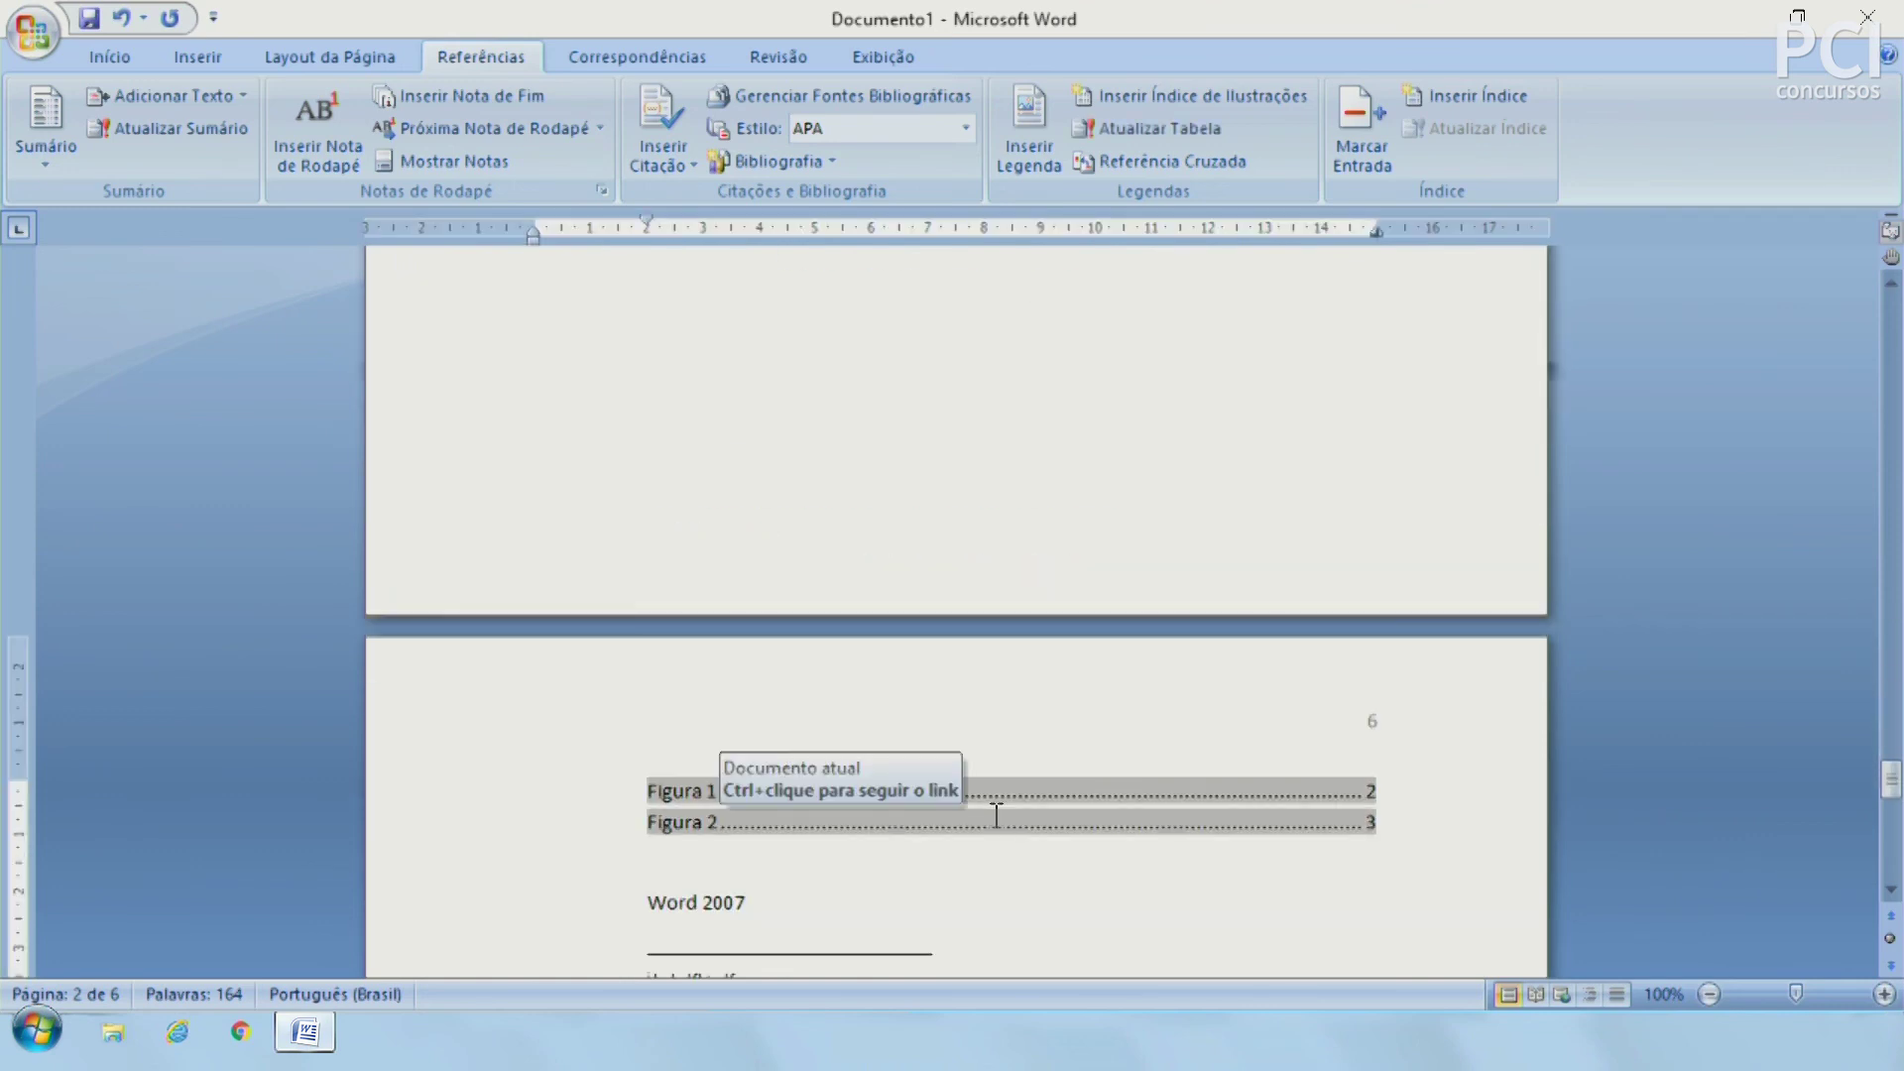
Step: Follow a figure-list entry's link to its figure
scroll(991, 811, "down", 3)
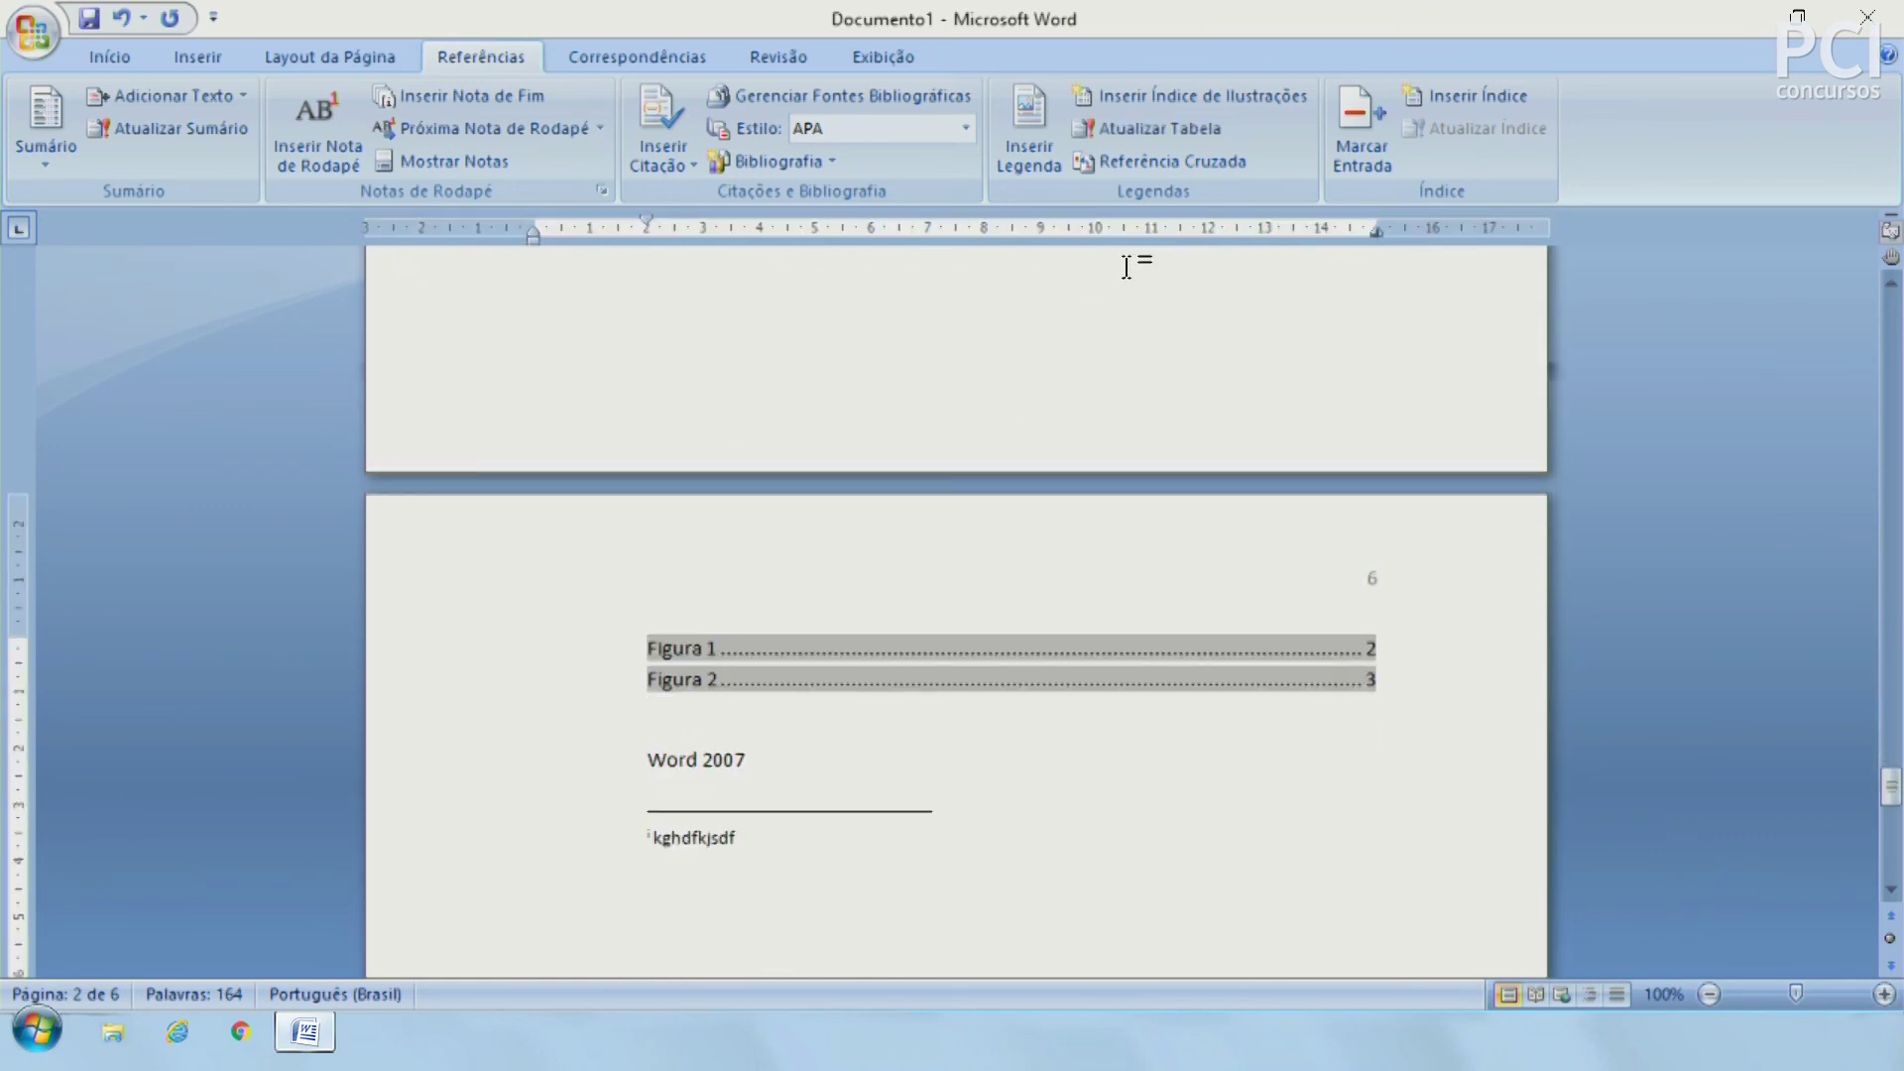
right_click(706, 674)
left_click(682, 678)
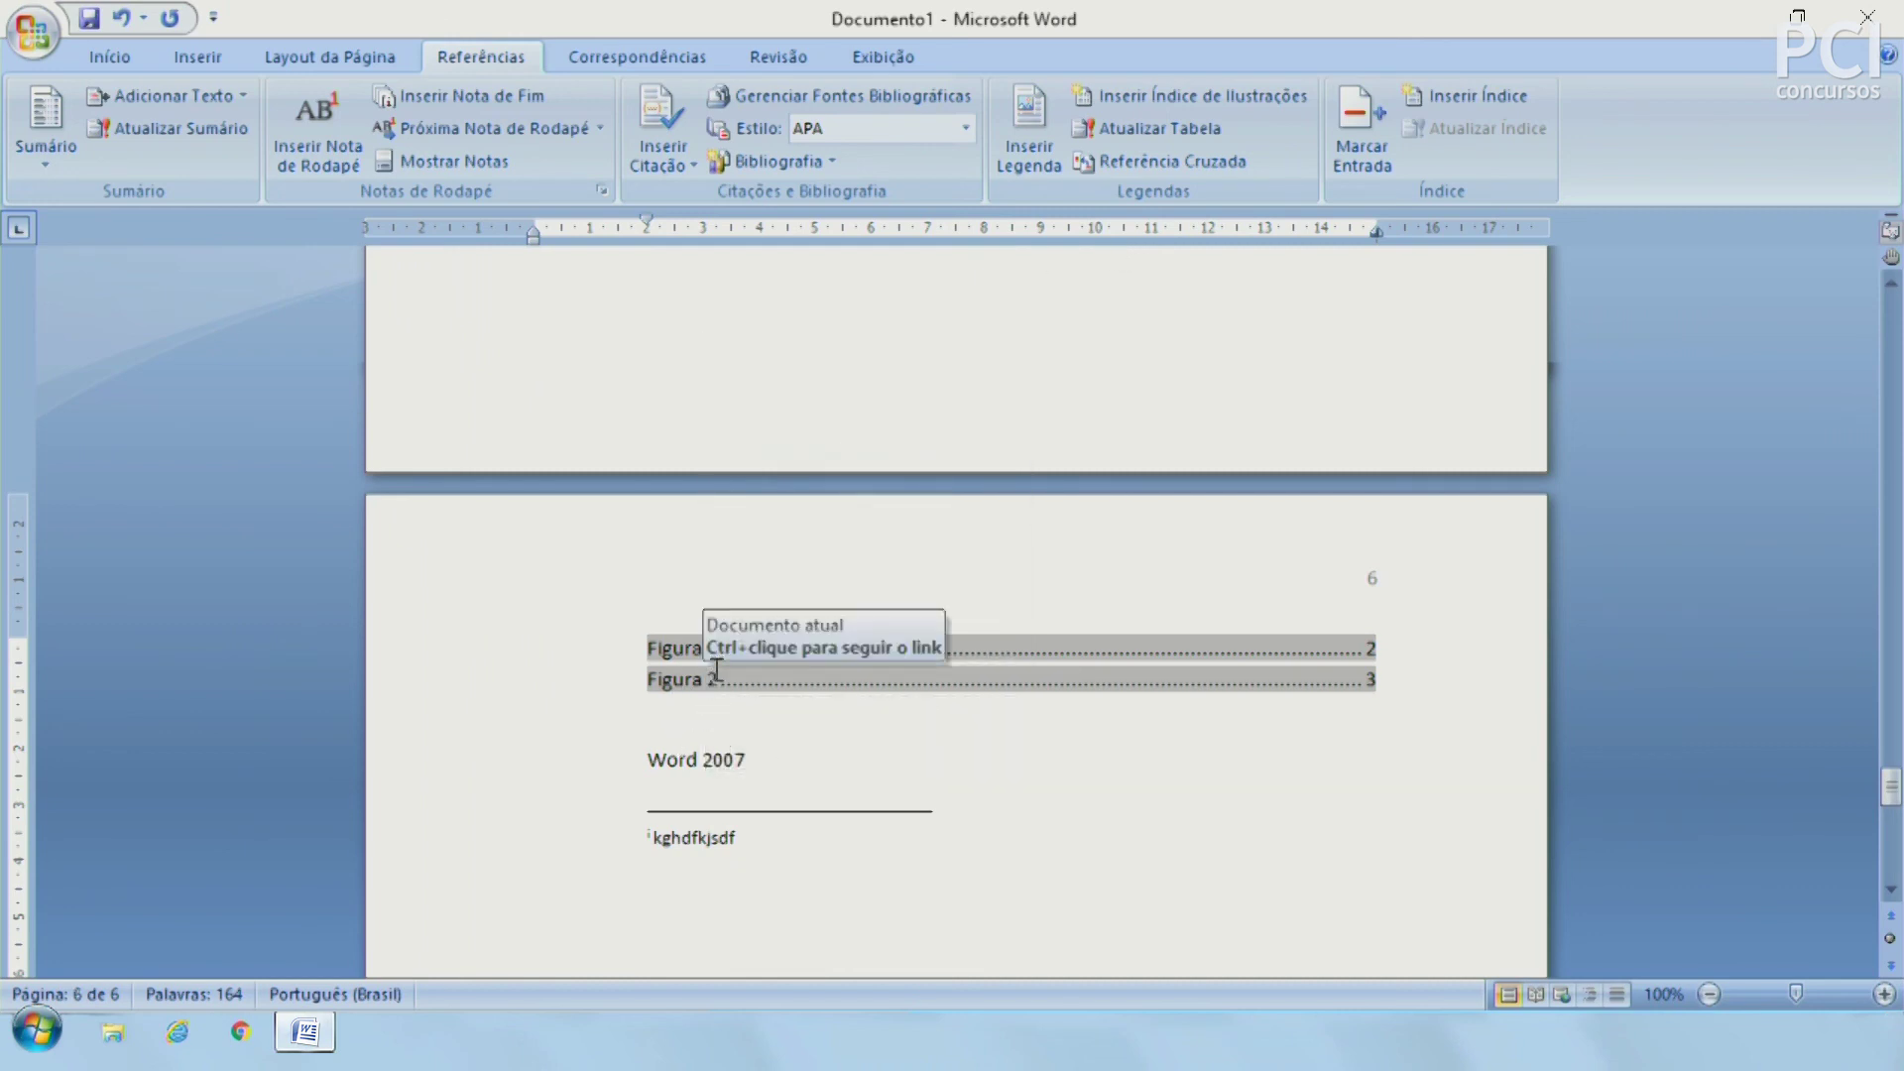
left_click(717, 671, "ctrl")
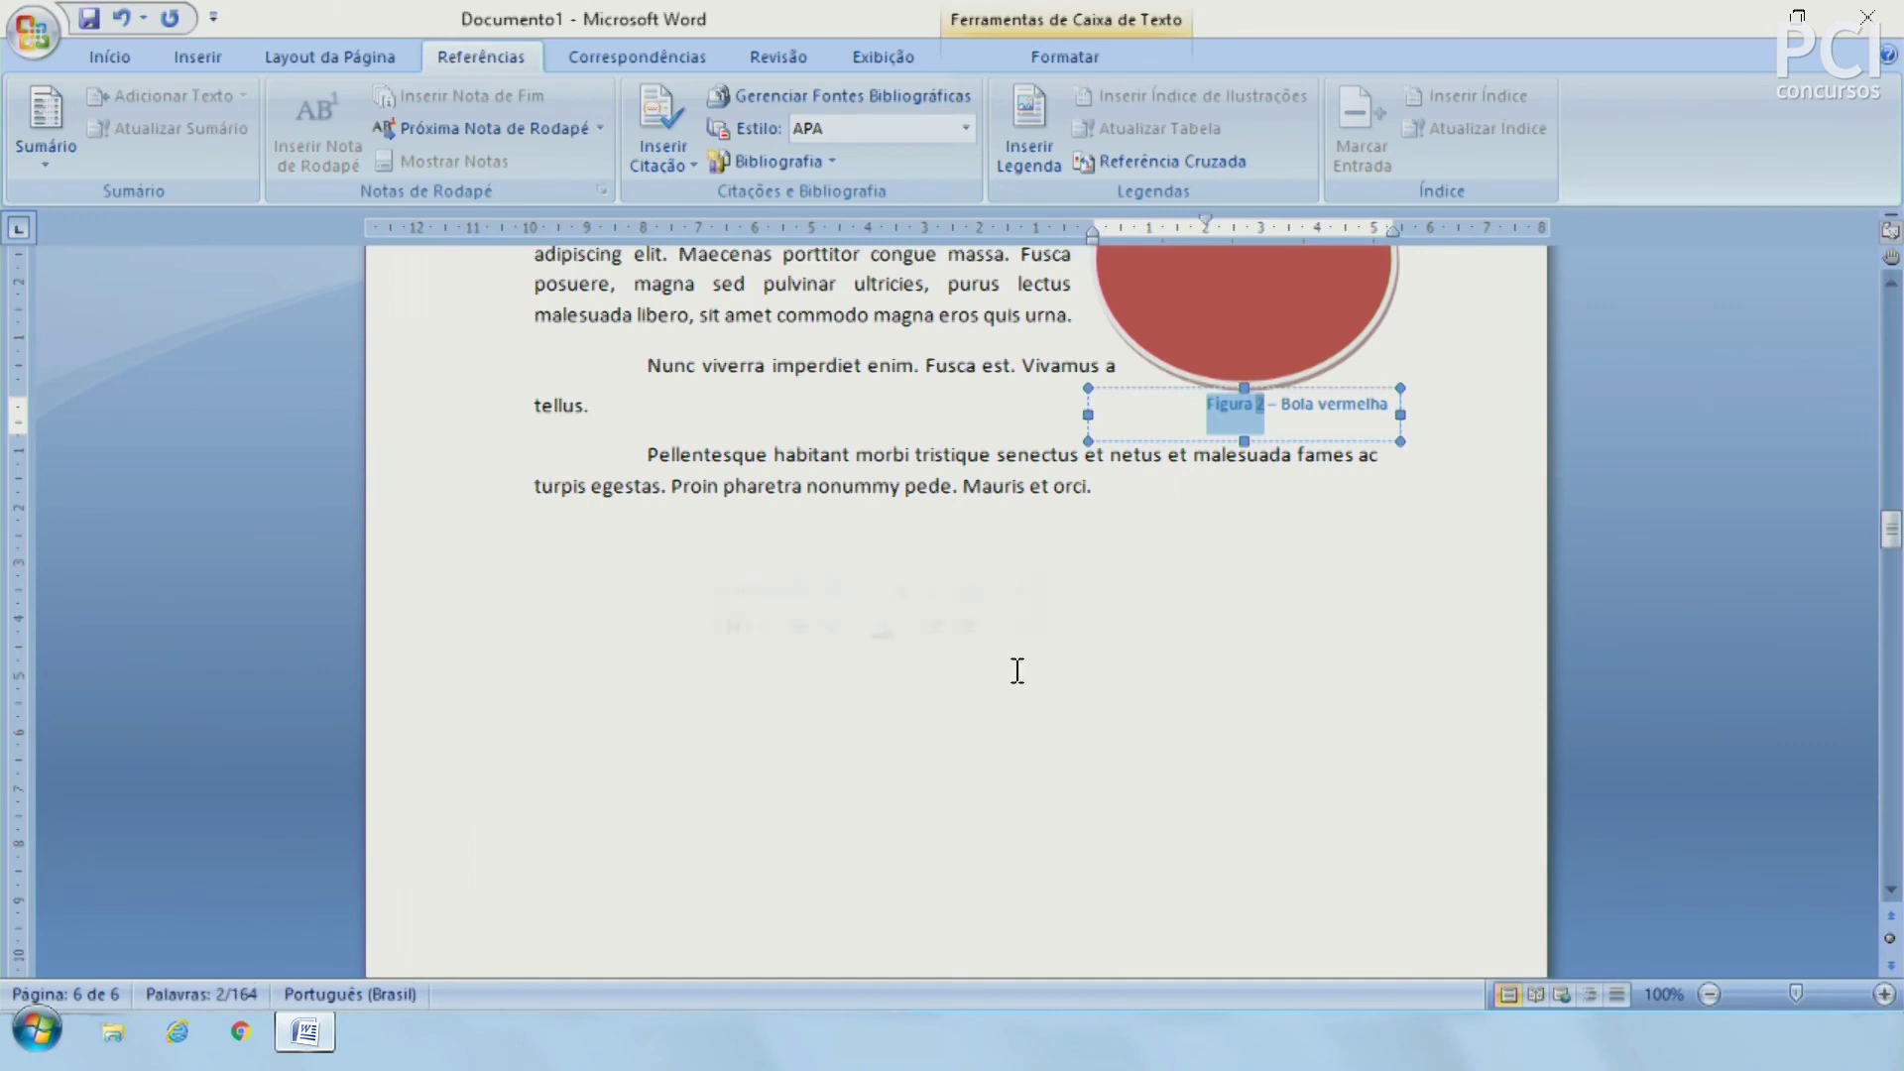
Step: Delete the old figure list and insert a new table of figures, confirming the replacement
scroll(1597, 597, "down", 10)
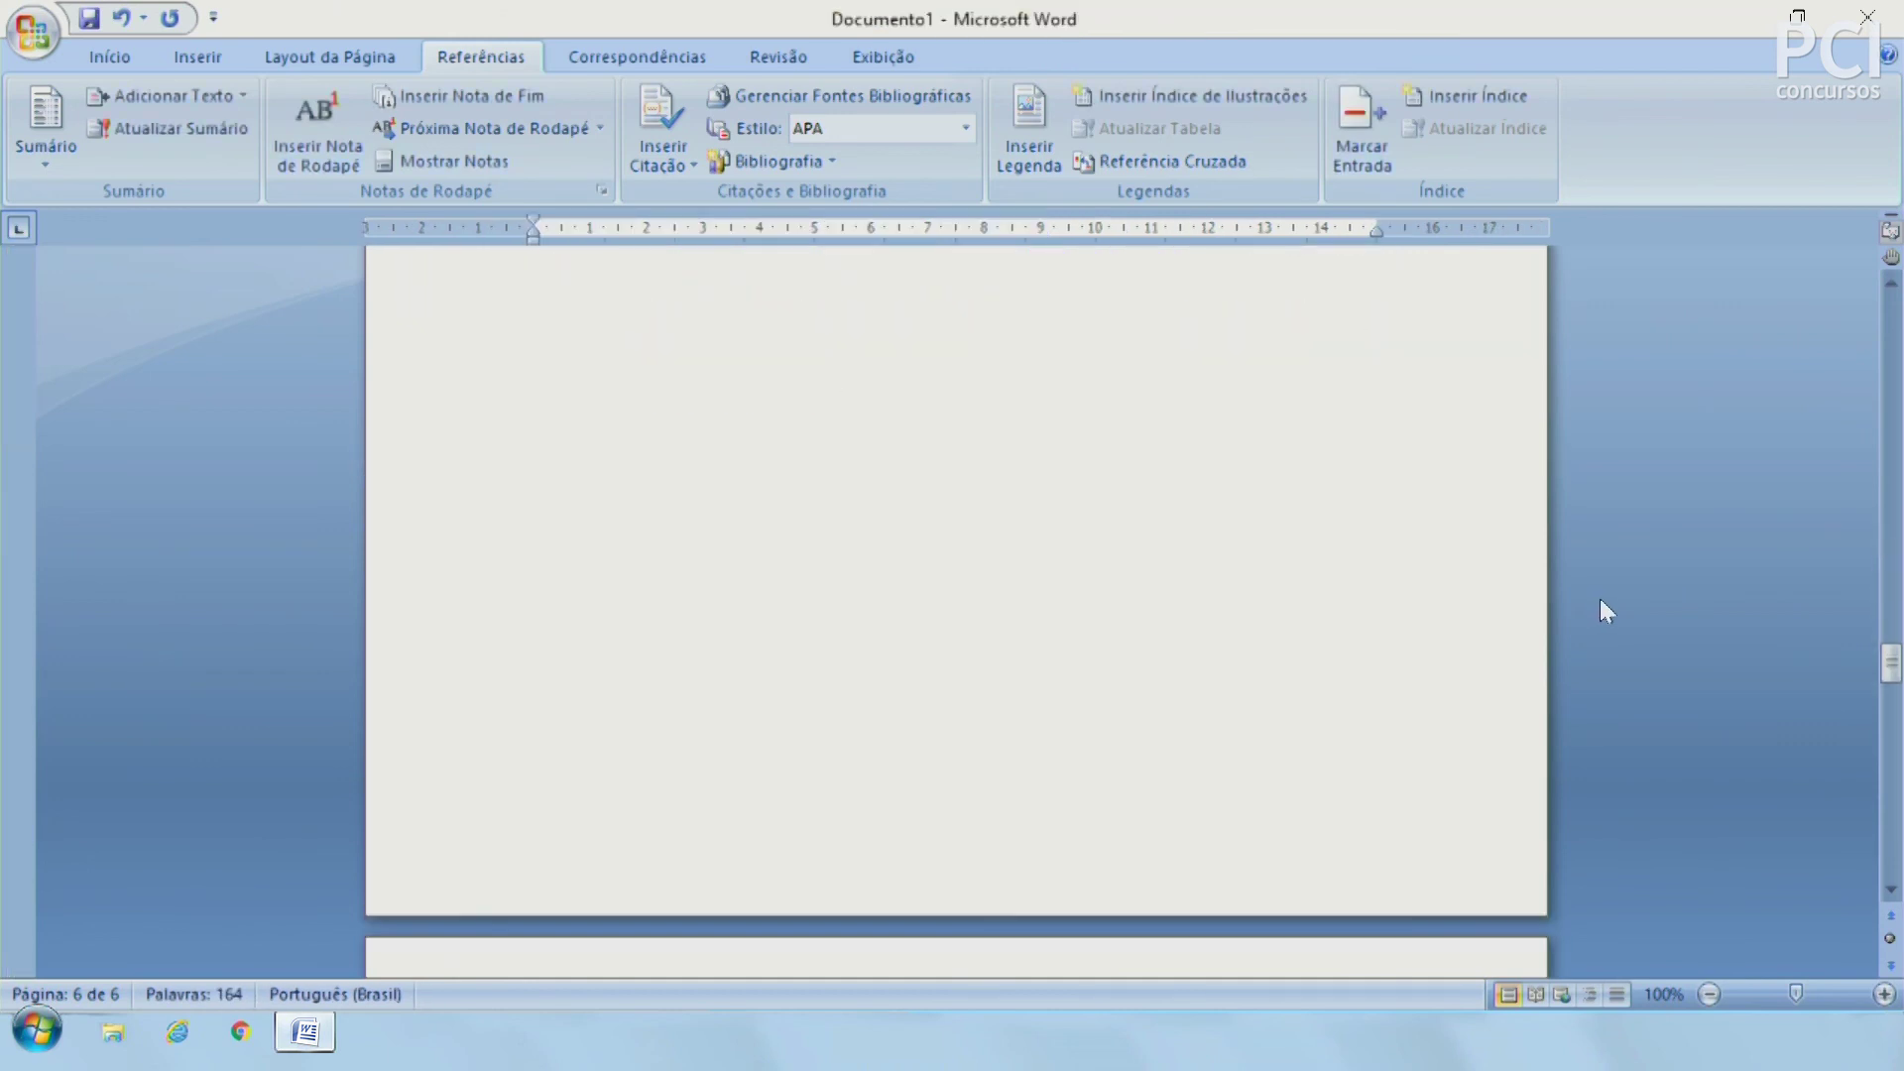
scroll(1130, 742, "down", 5)
left_click(974, 739)
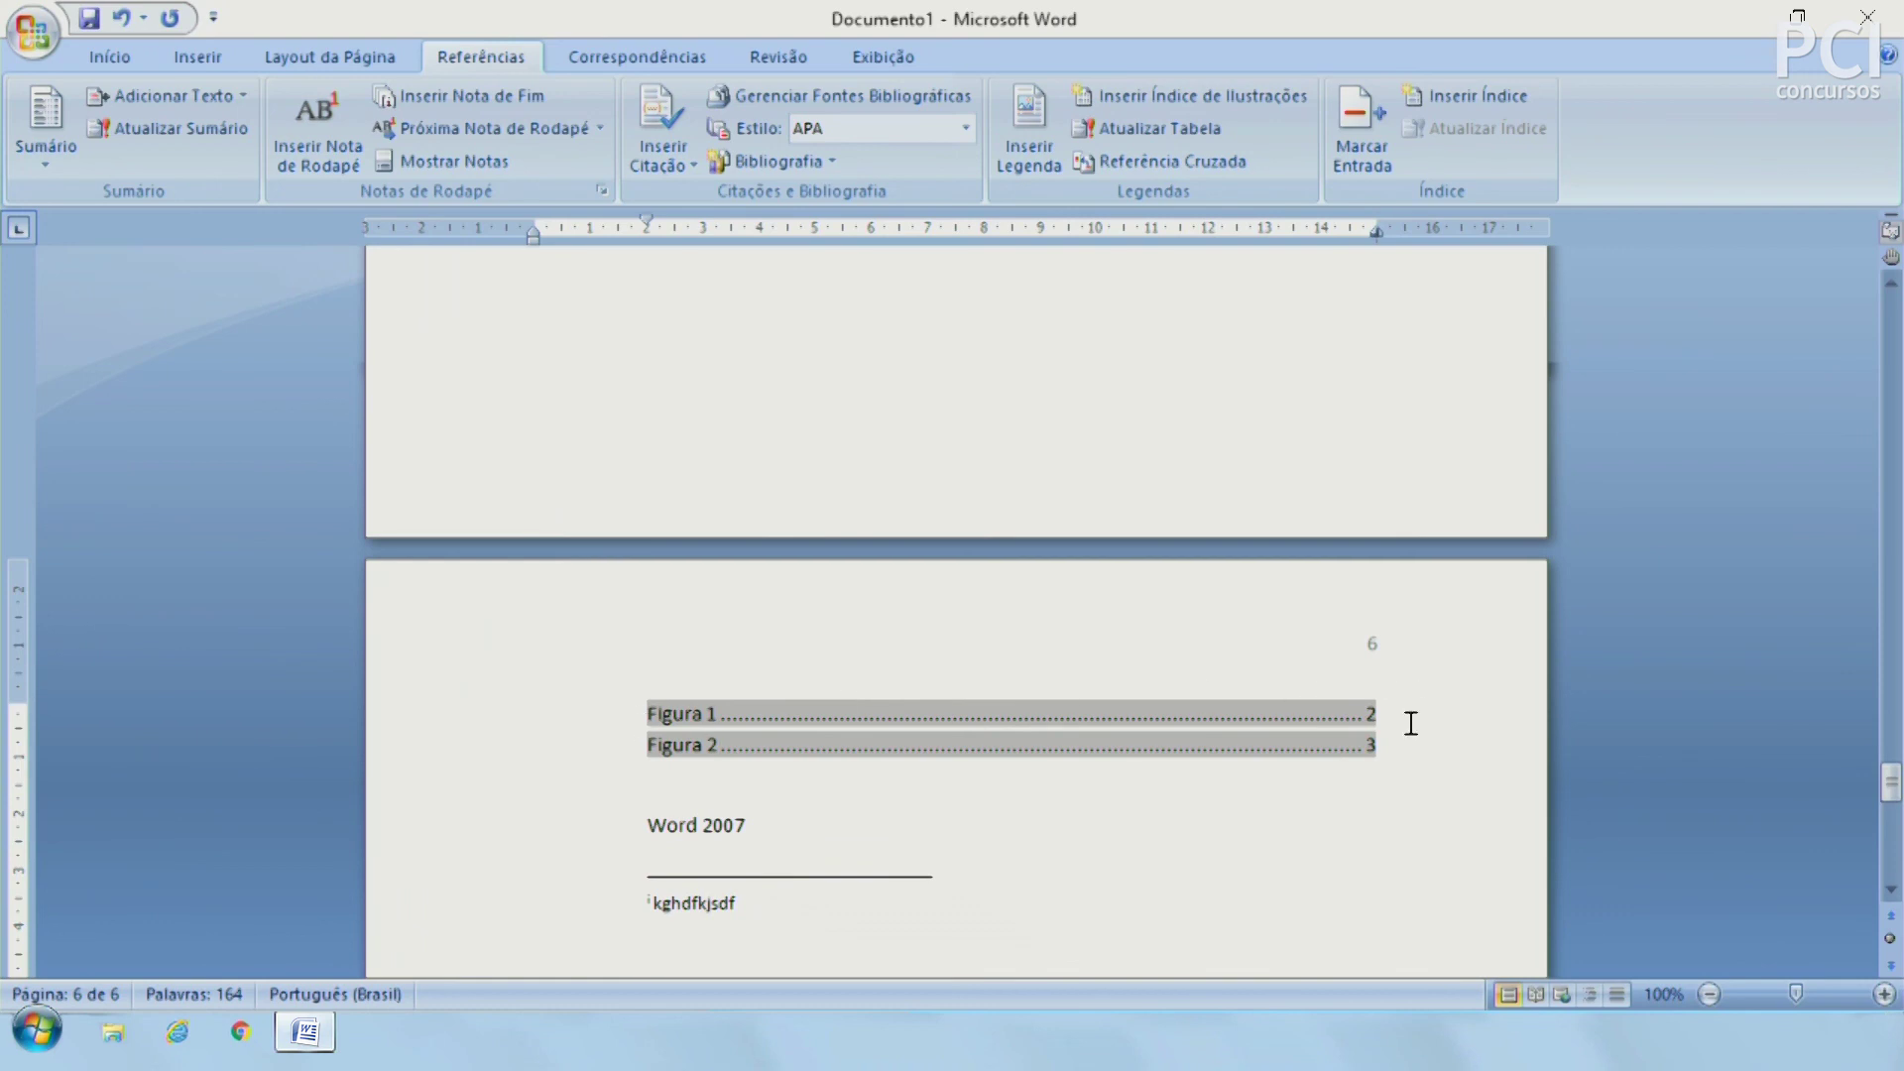
left_click_drag(1388, 744, 634, 716)
key("Delete")
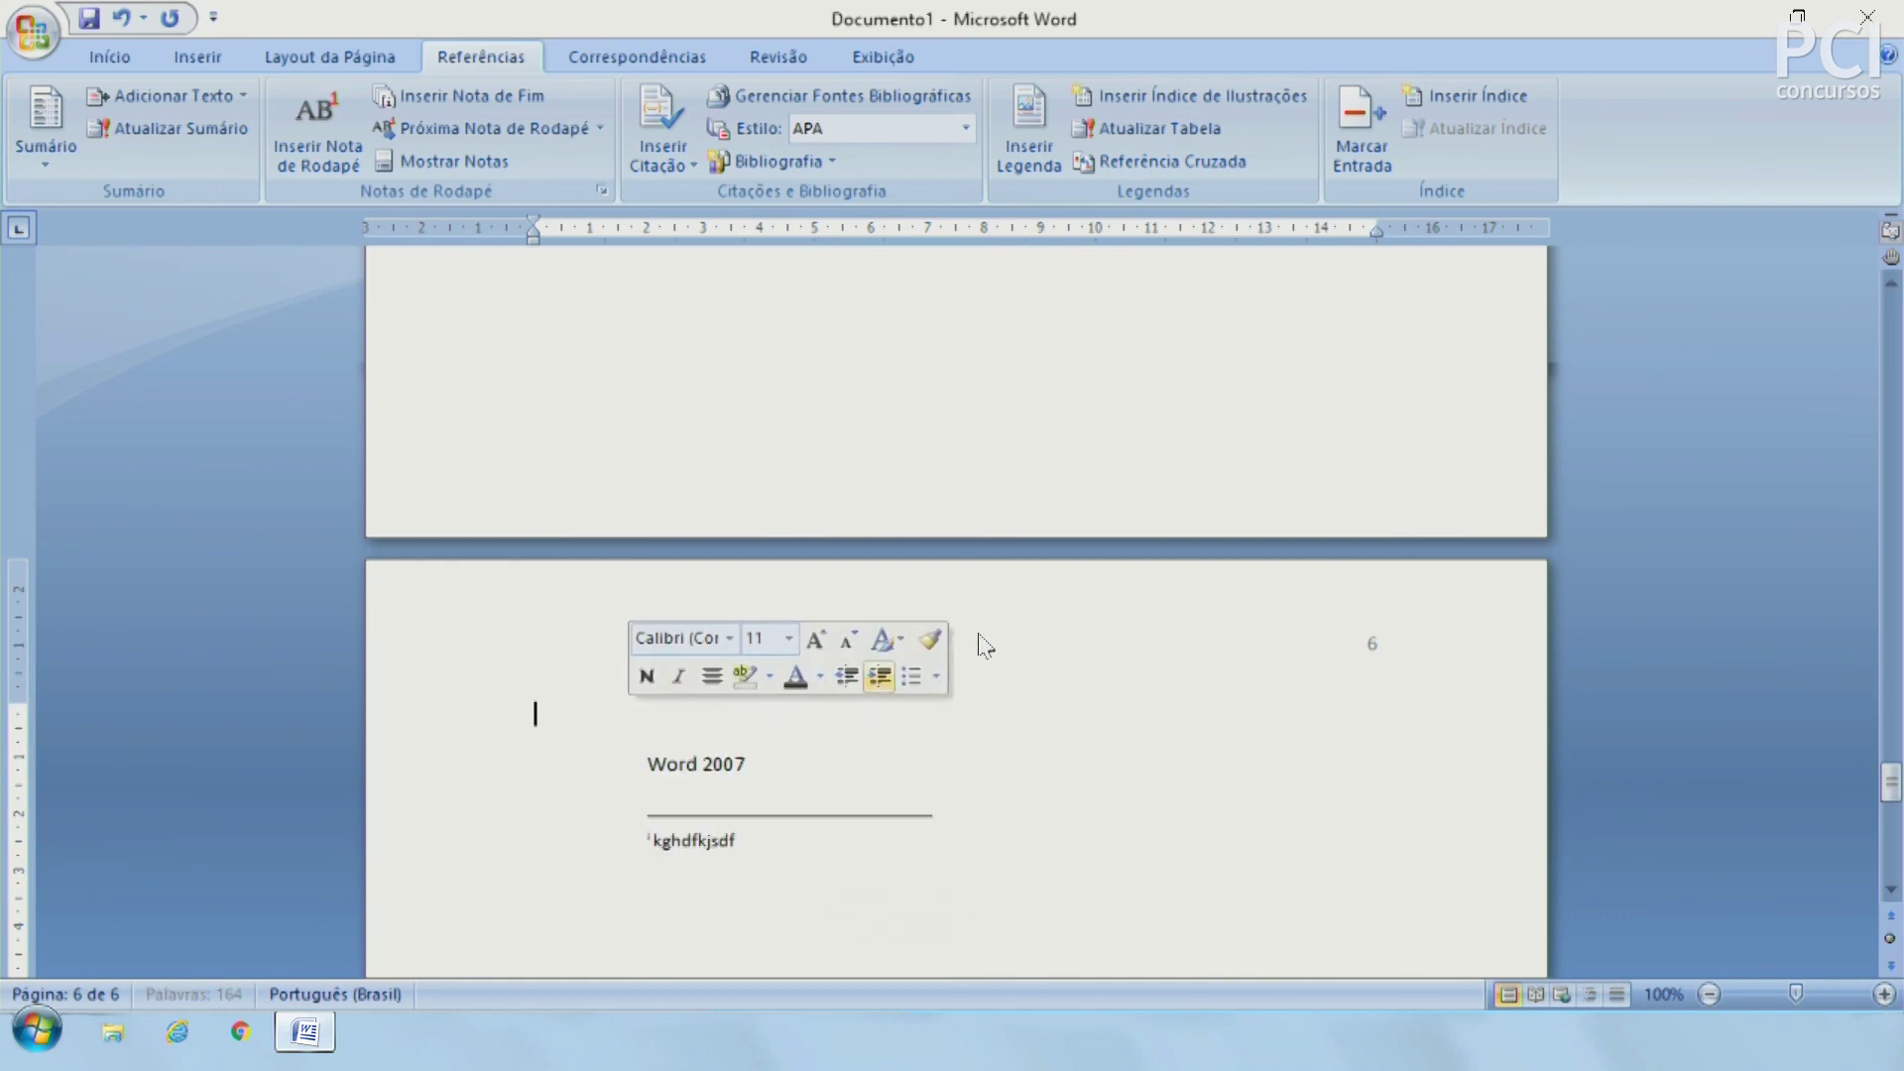
left_click(1147, 97)
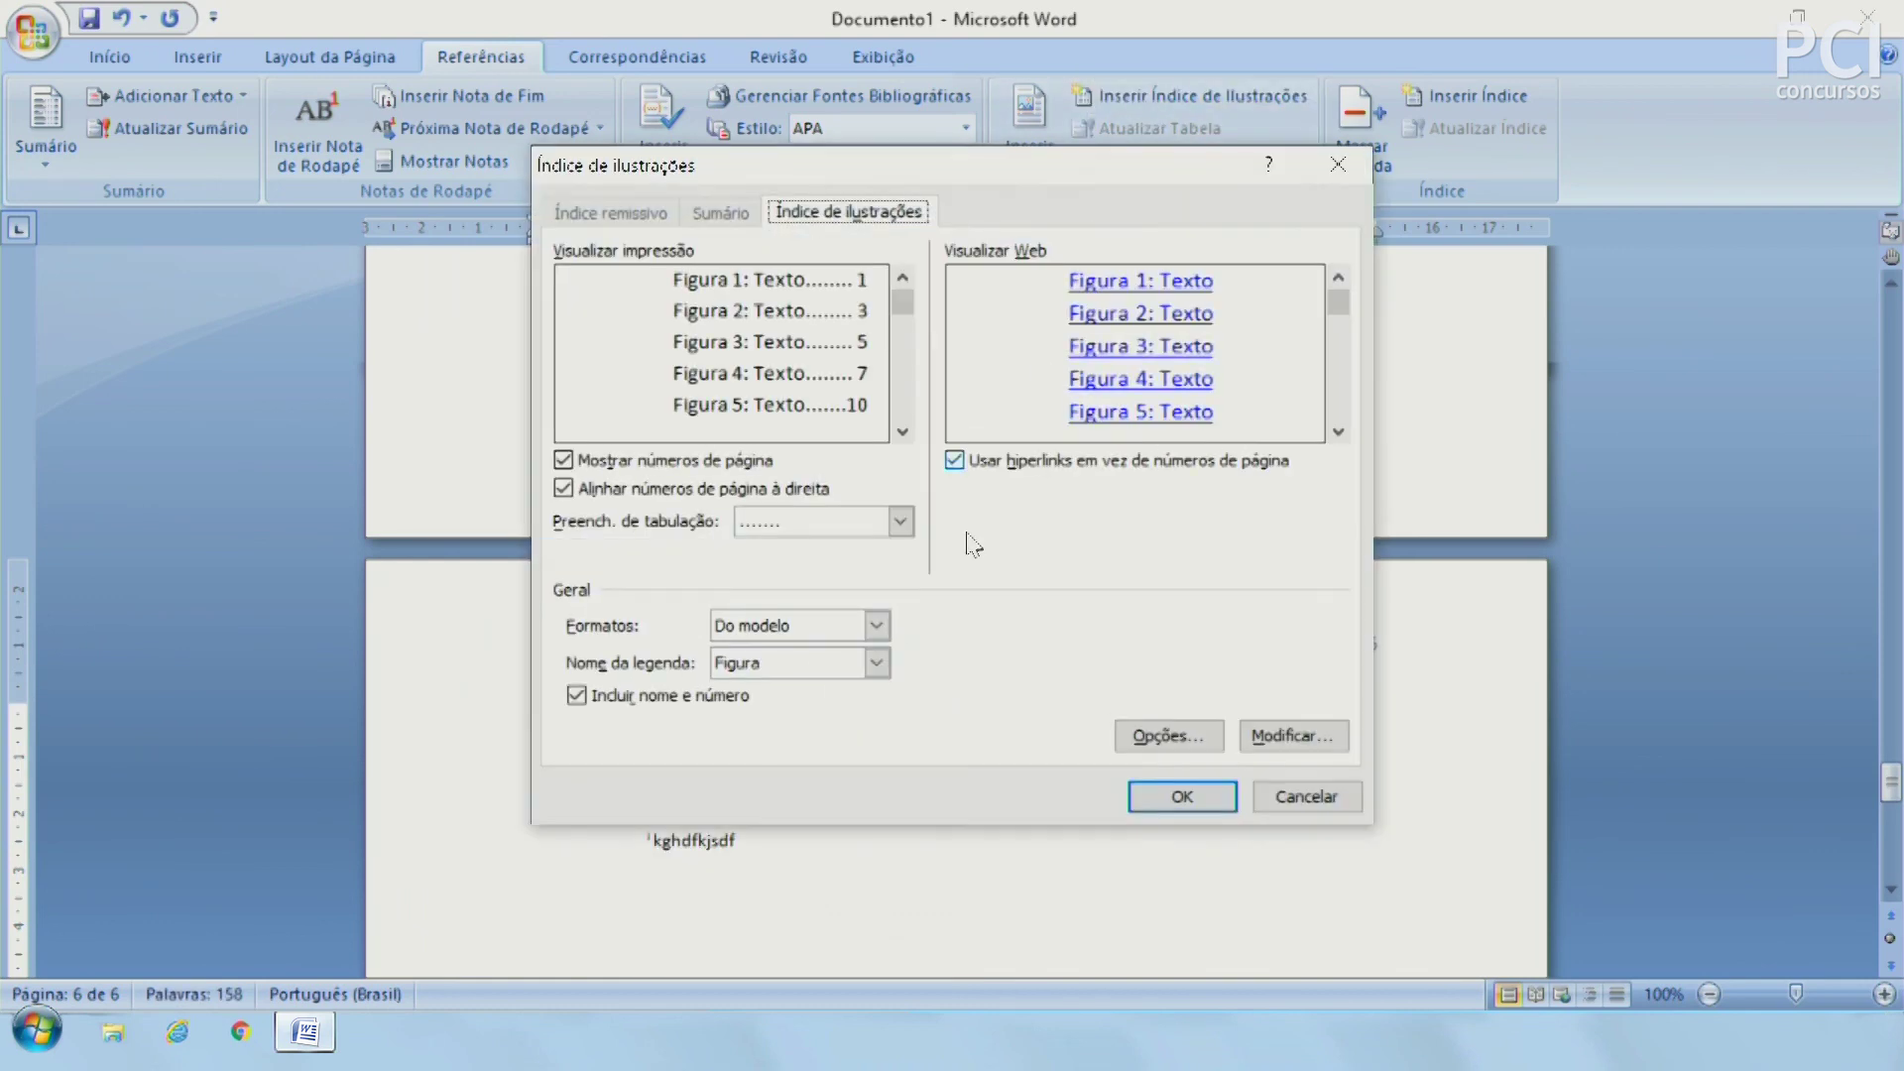
left_click(1224, 799)
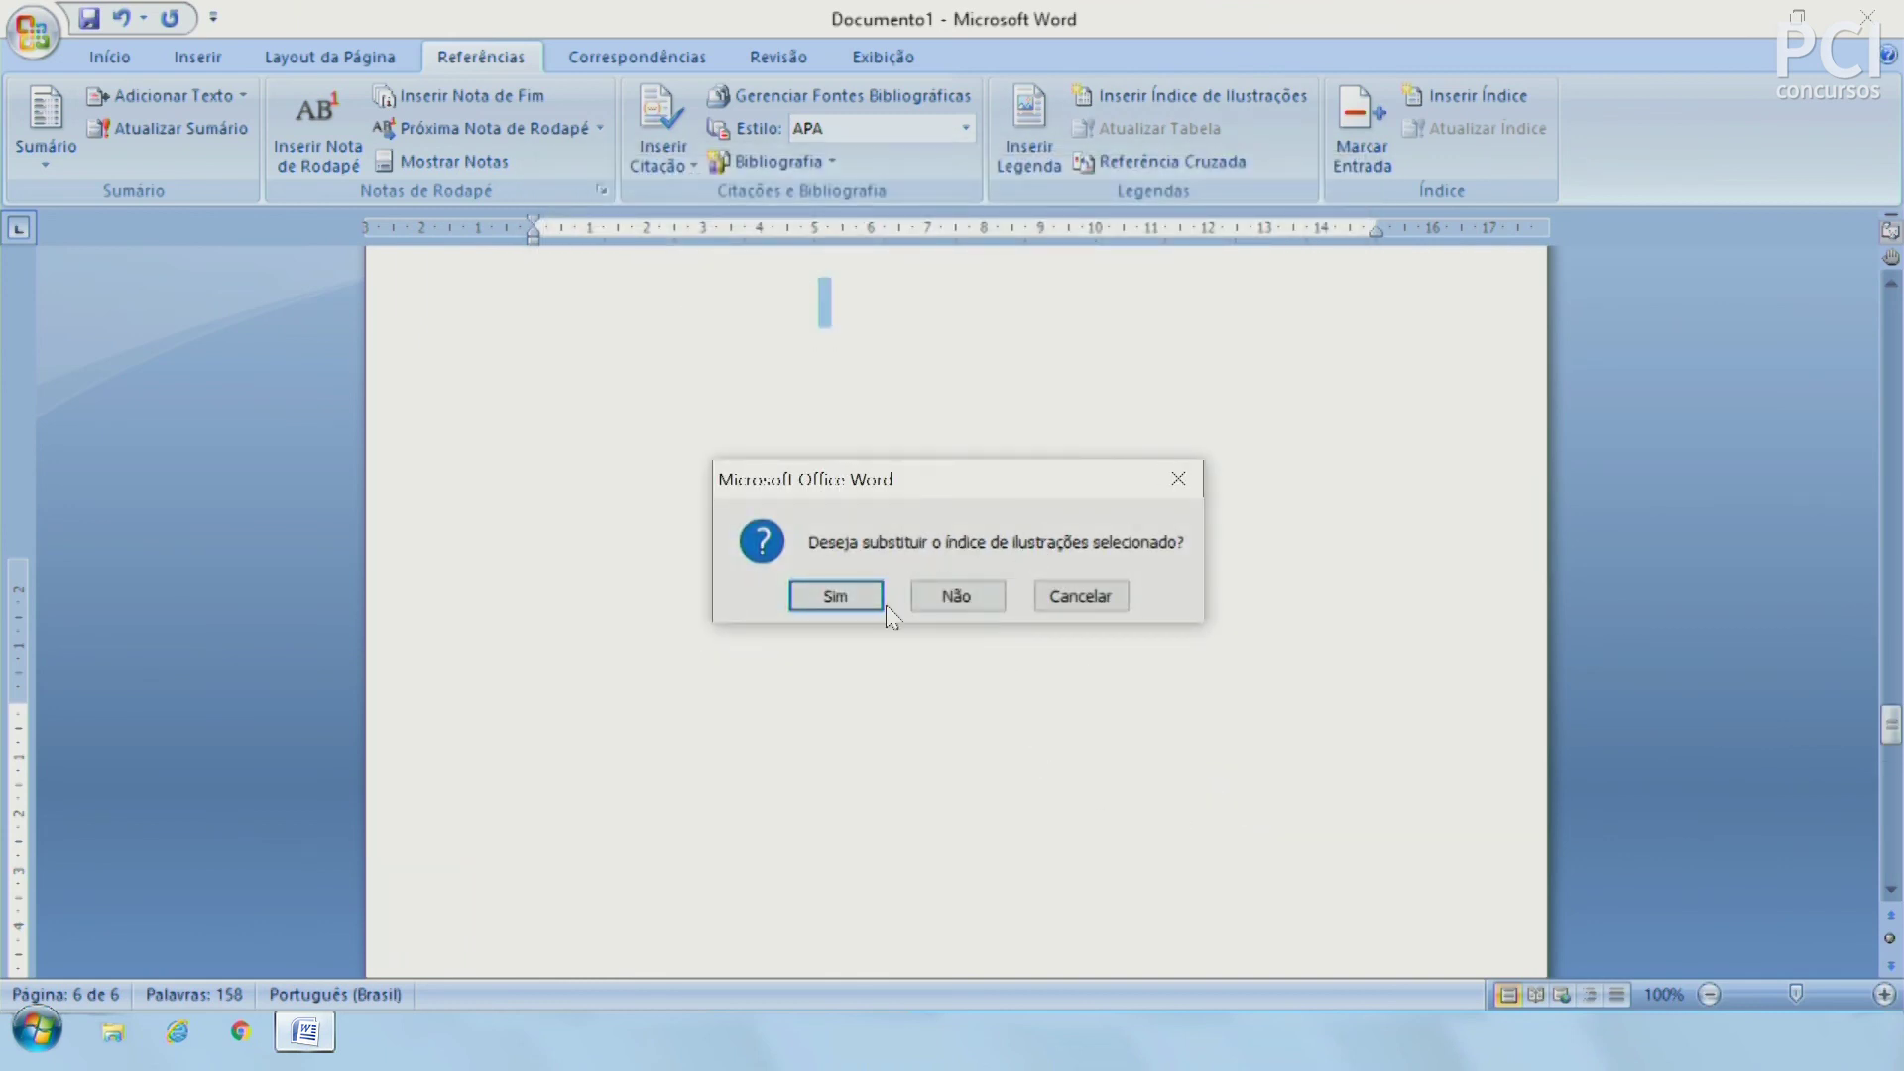
left_click(841, 601)
Step: Check the refreshed entries Figura 1 – Quadrado azul and Figura 2 – Bola vermelha
left_click(819, 859)
left_click_drag(740, 862, 877, 857)
scroll(877, 857, "down", 3)
left_click(753, 719)
left_click_drag(762, 751, 816, 740)
left_click(894, 804)
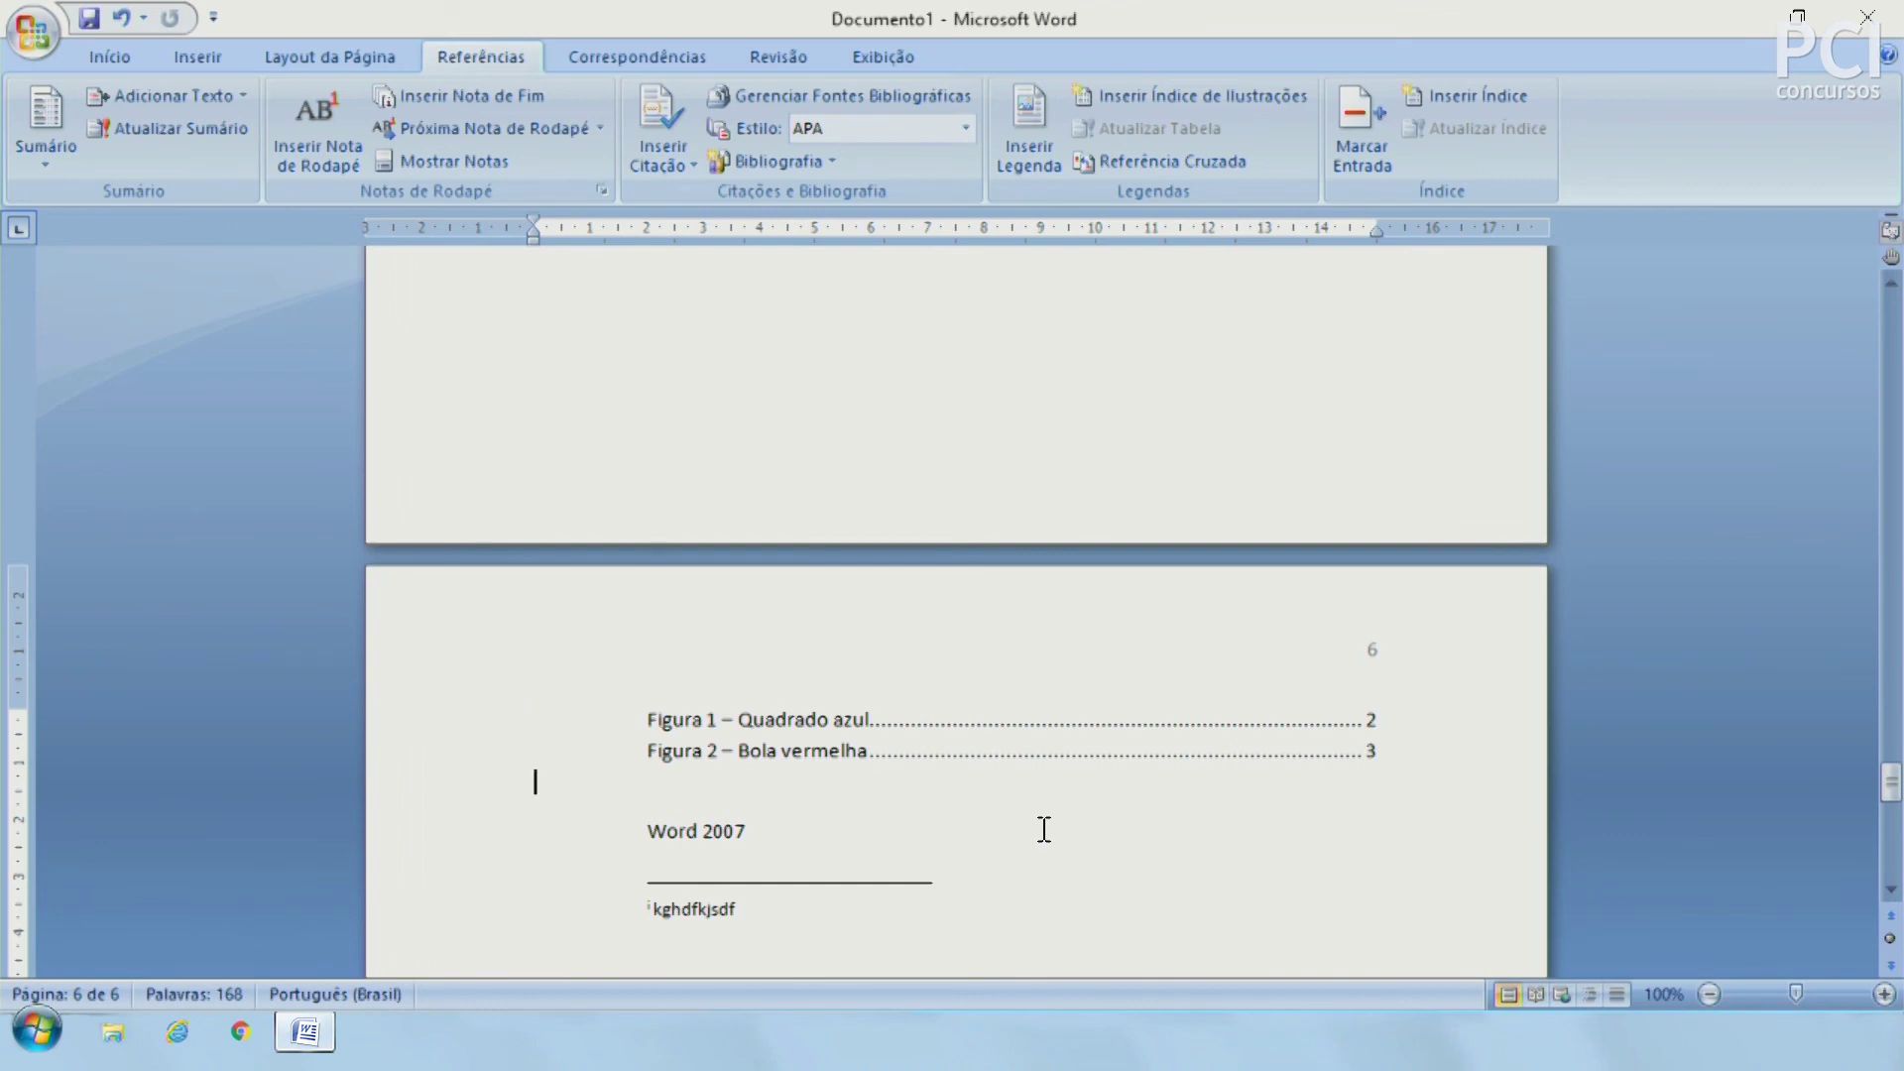
scroll(1042, 838, "down", 1)
scroll(1042, 838, "up", 7)
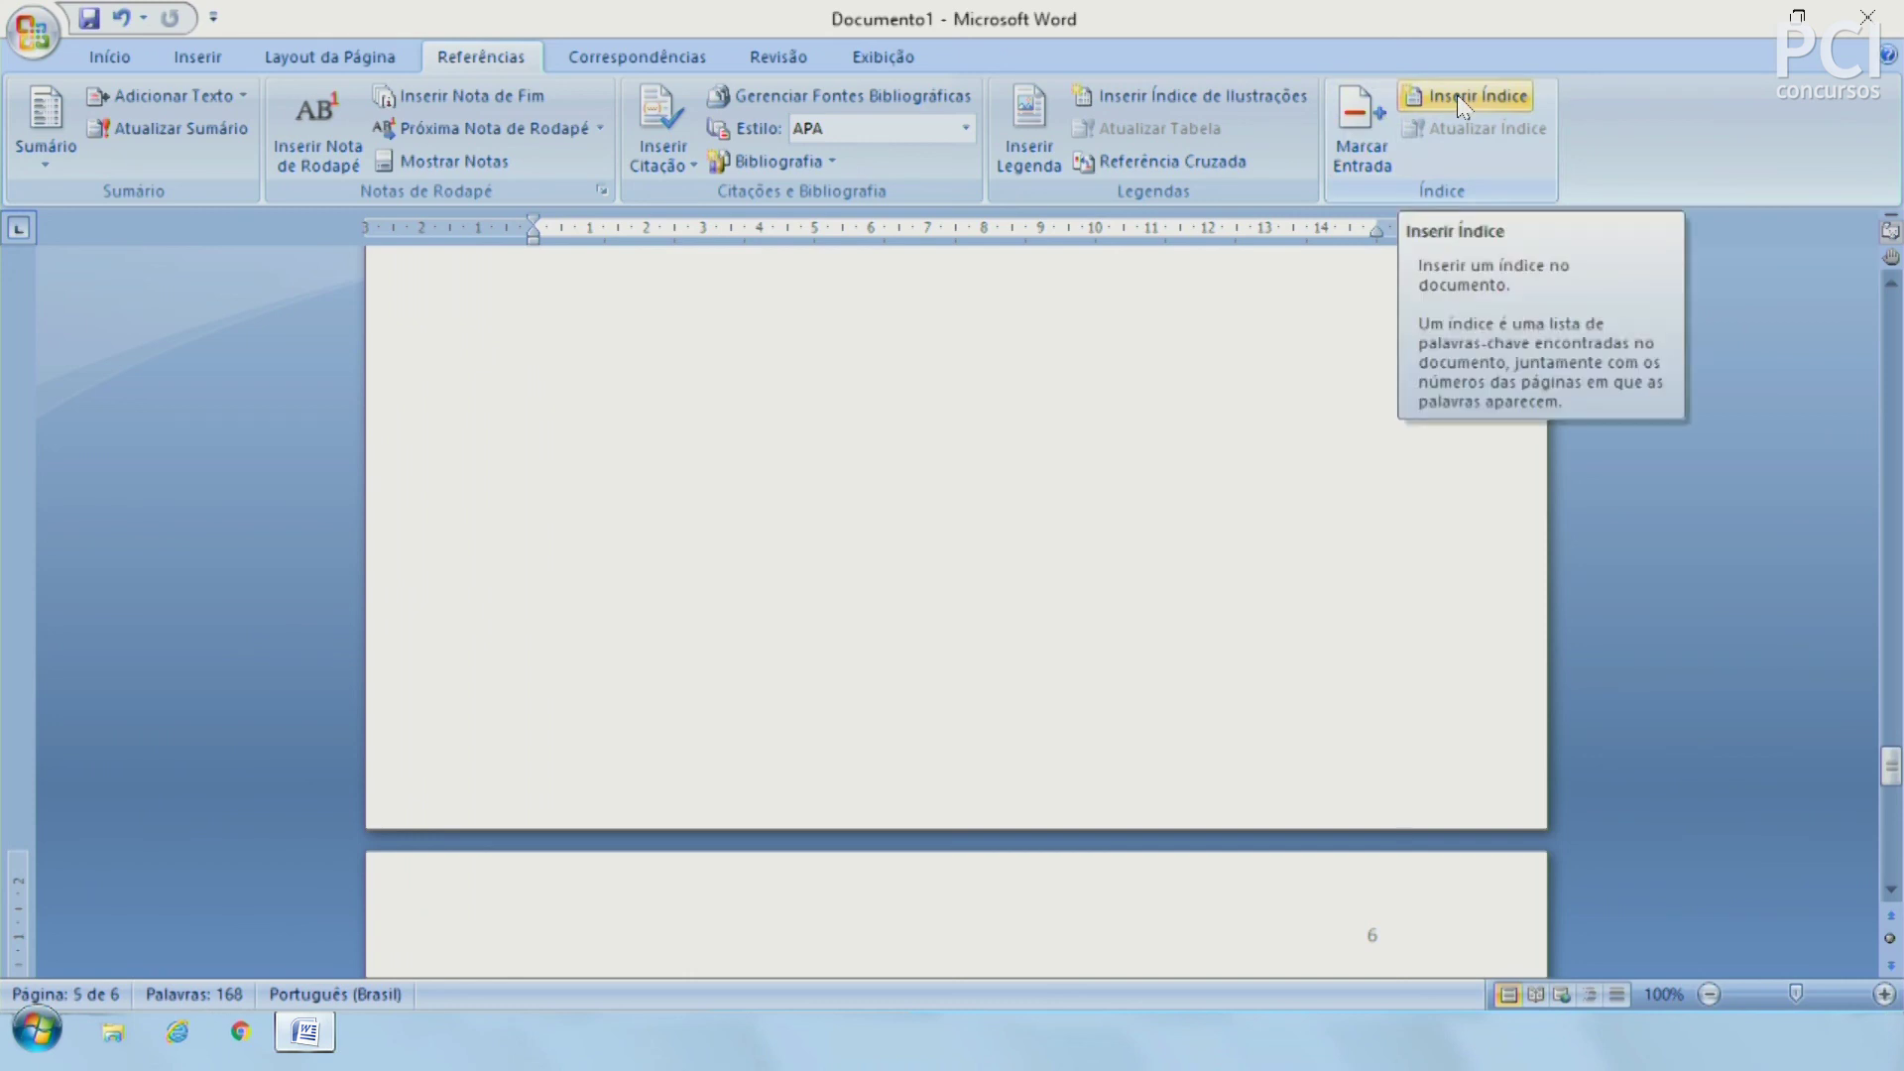
Step: Cancel Marcar Entrada, place the cursor at the footnote's end, and show Correspondências tools
left_click(1351, 147)
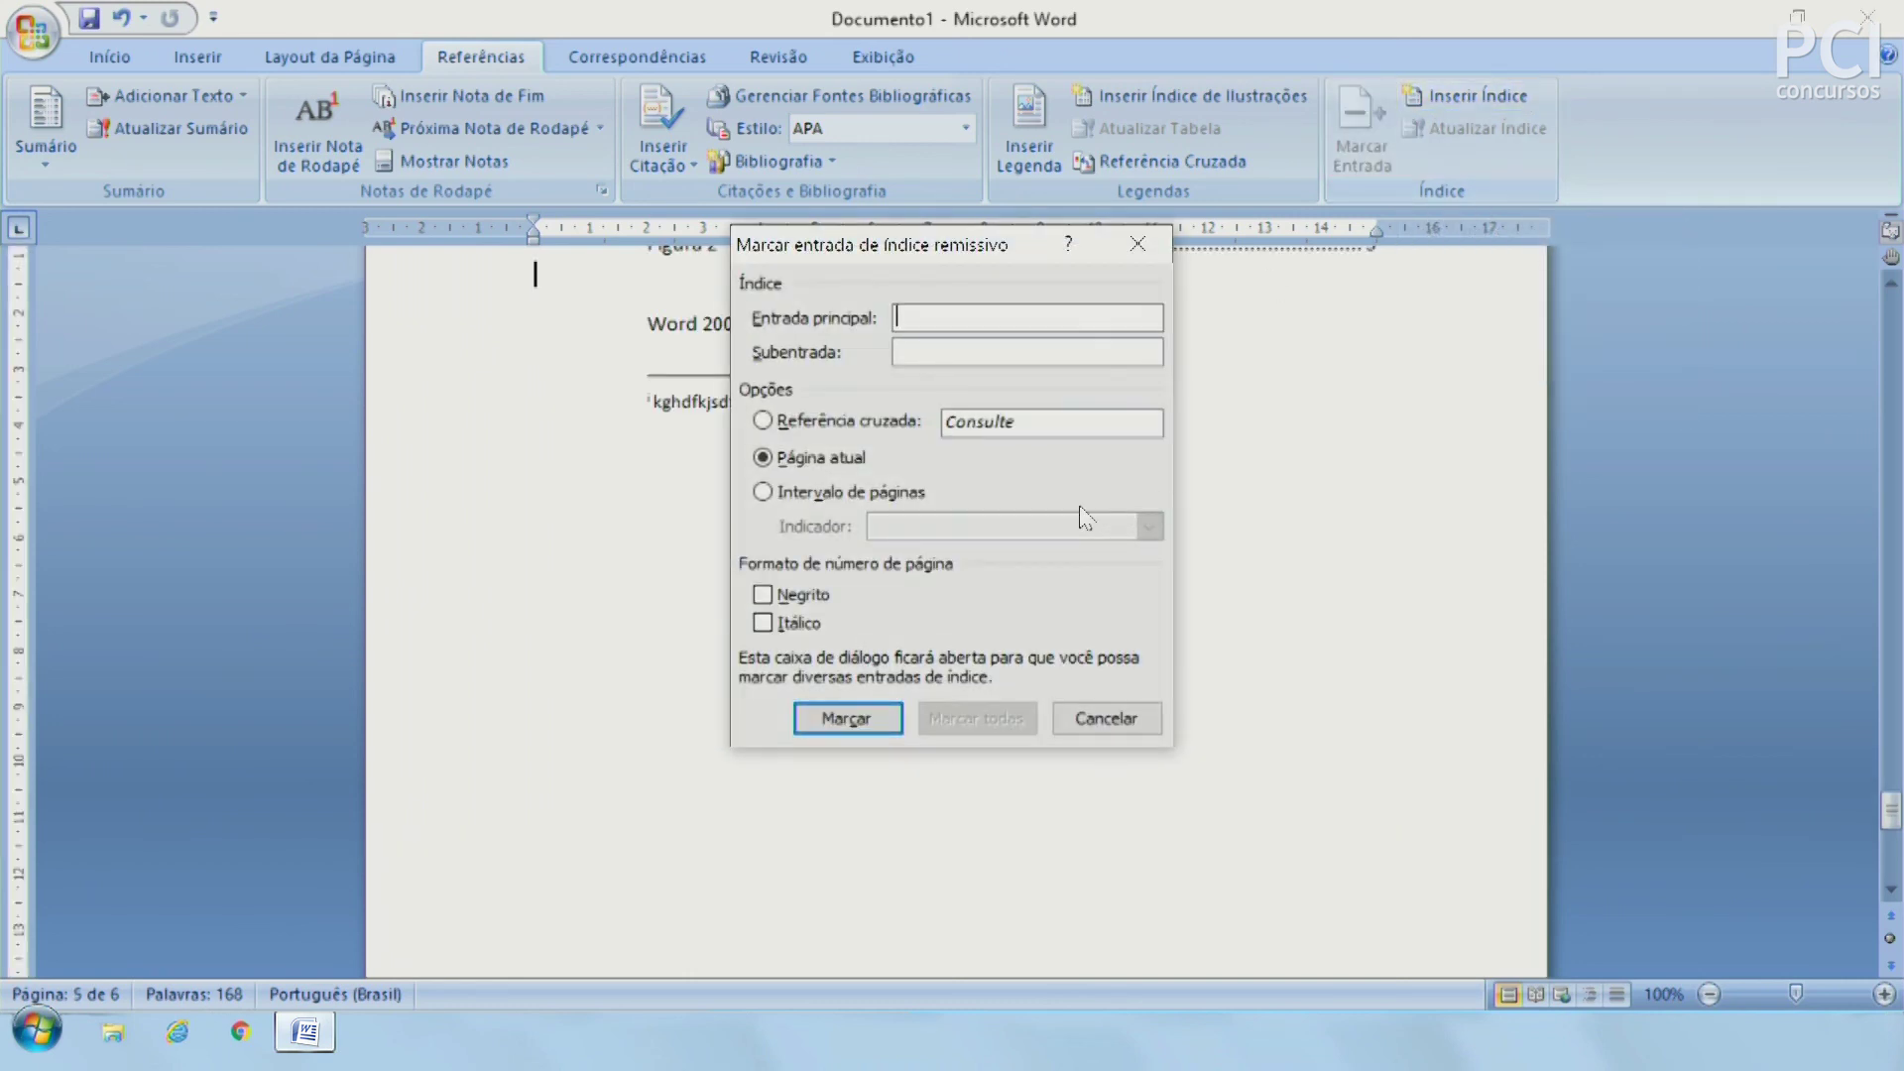
left_click(1105, 718)
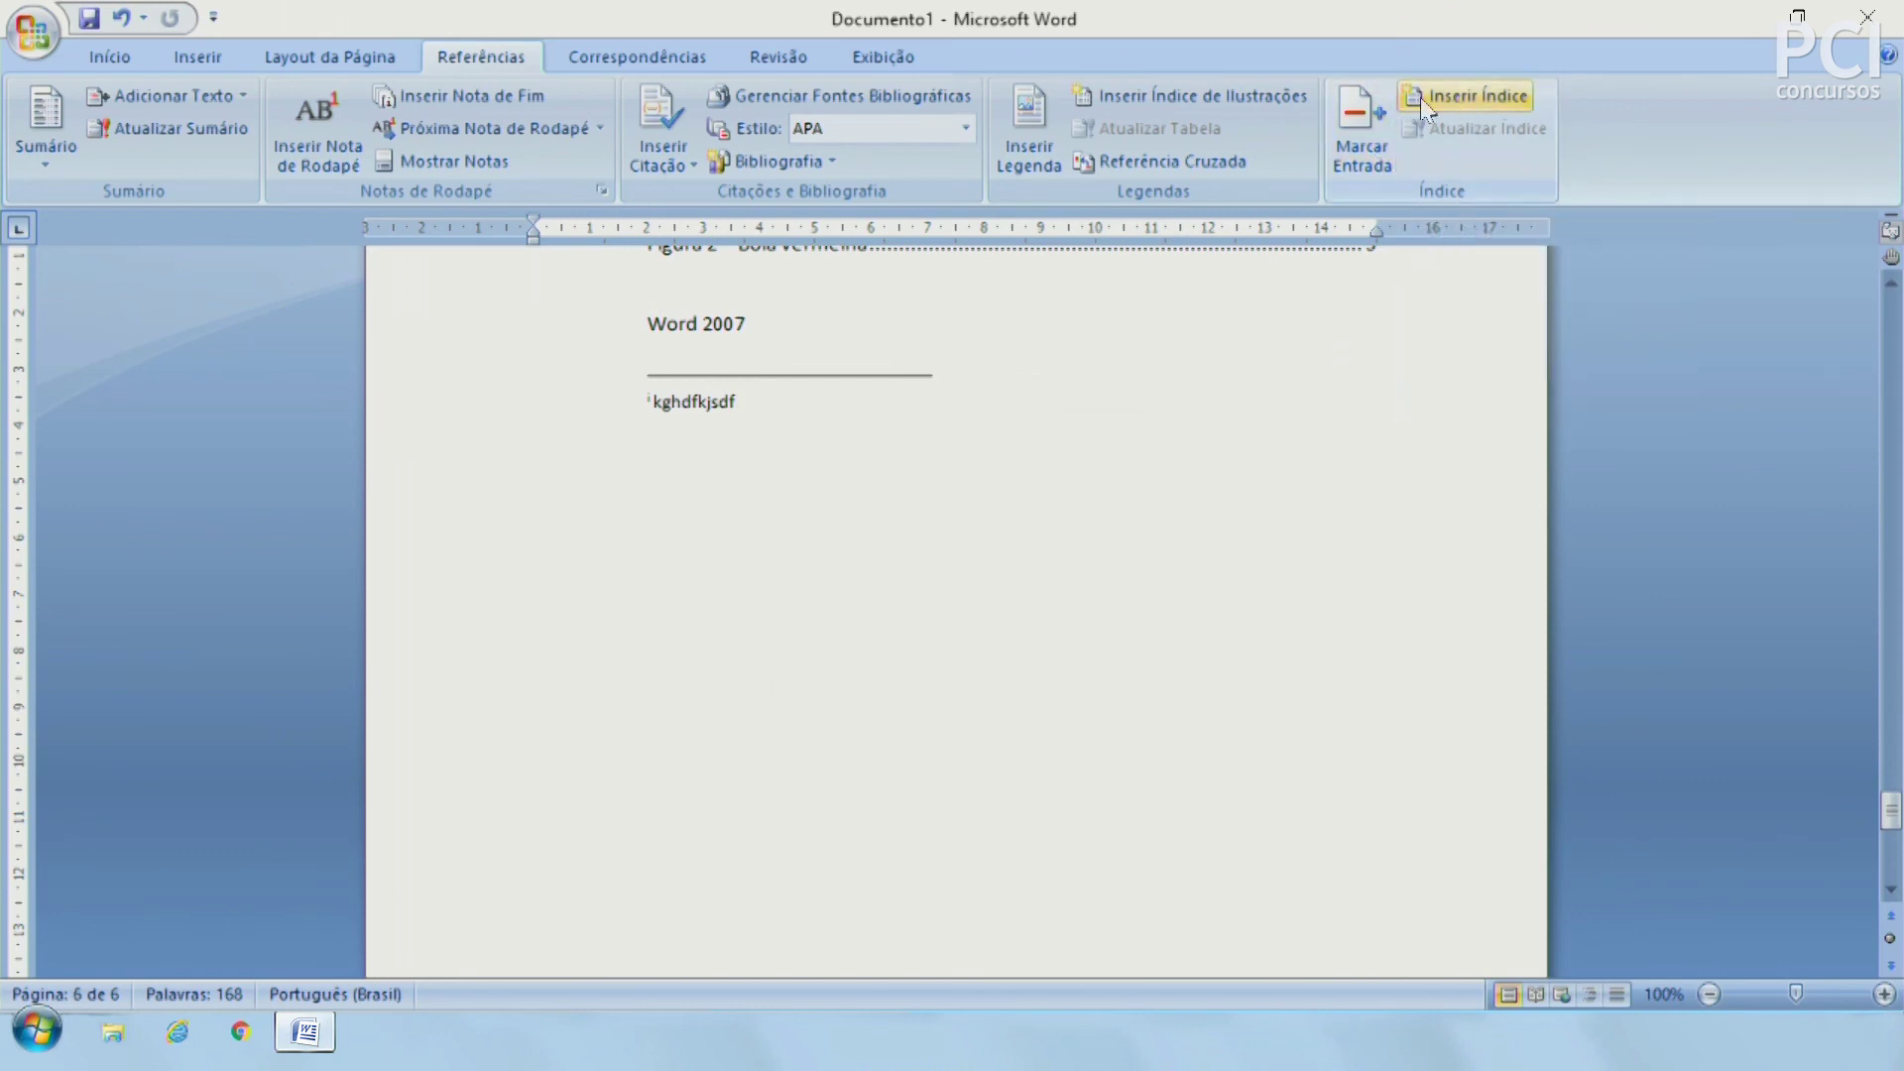
left_click(1150, 545)
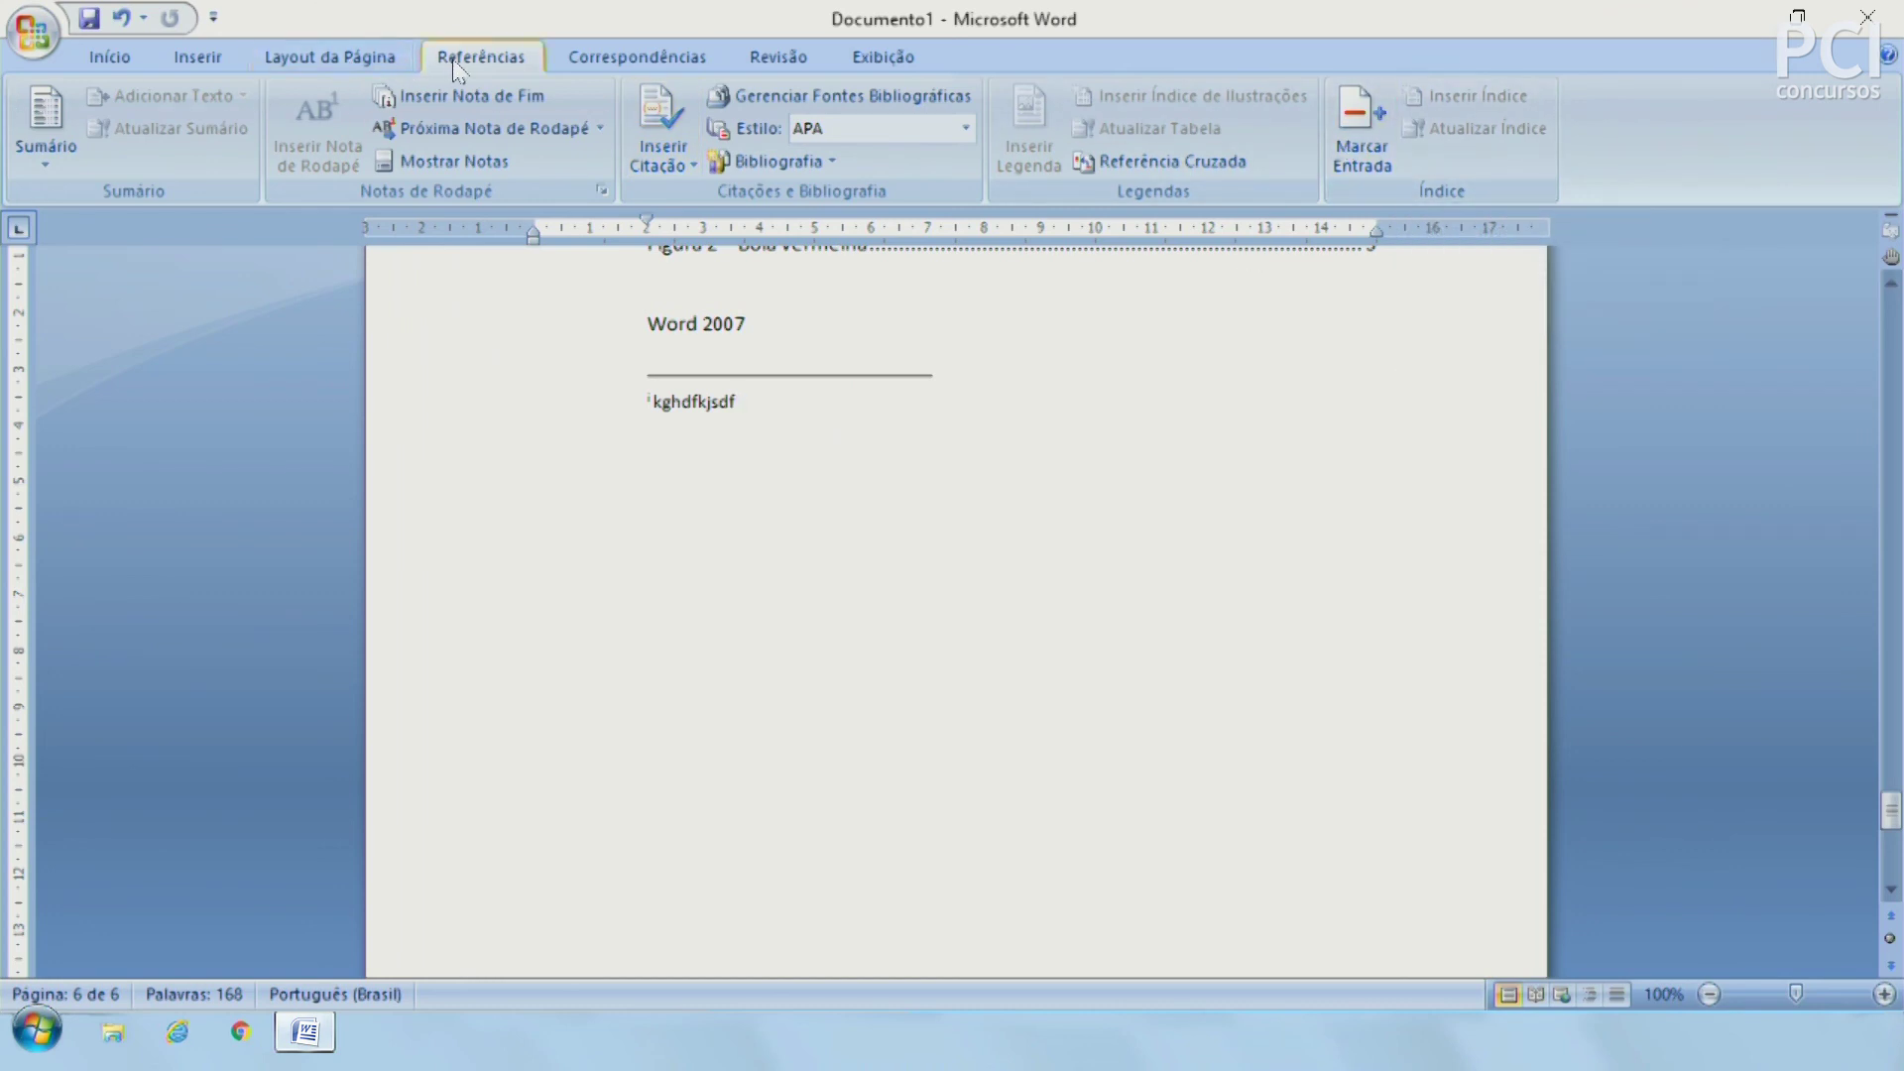
left_click(624, 65)
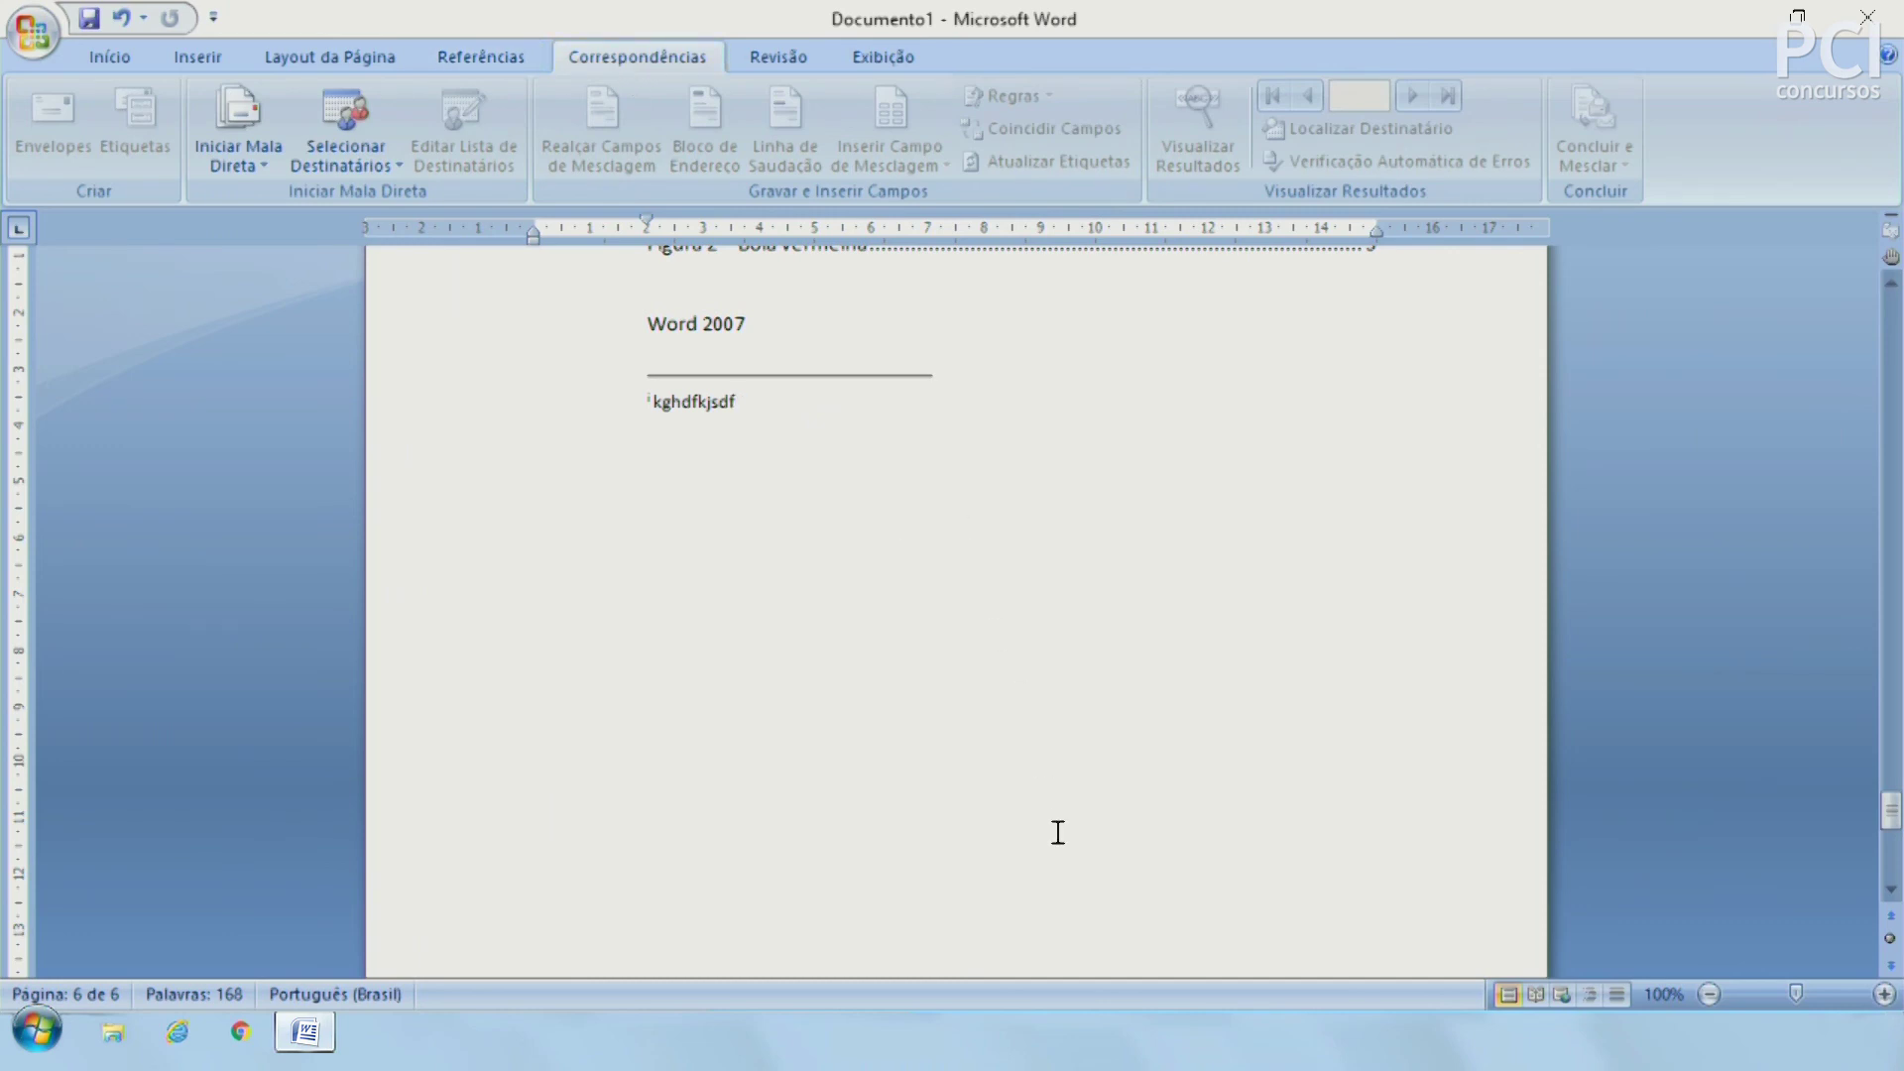
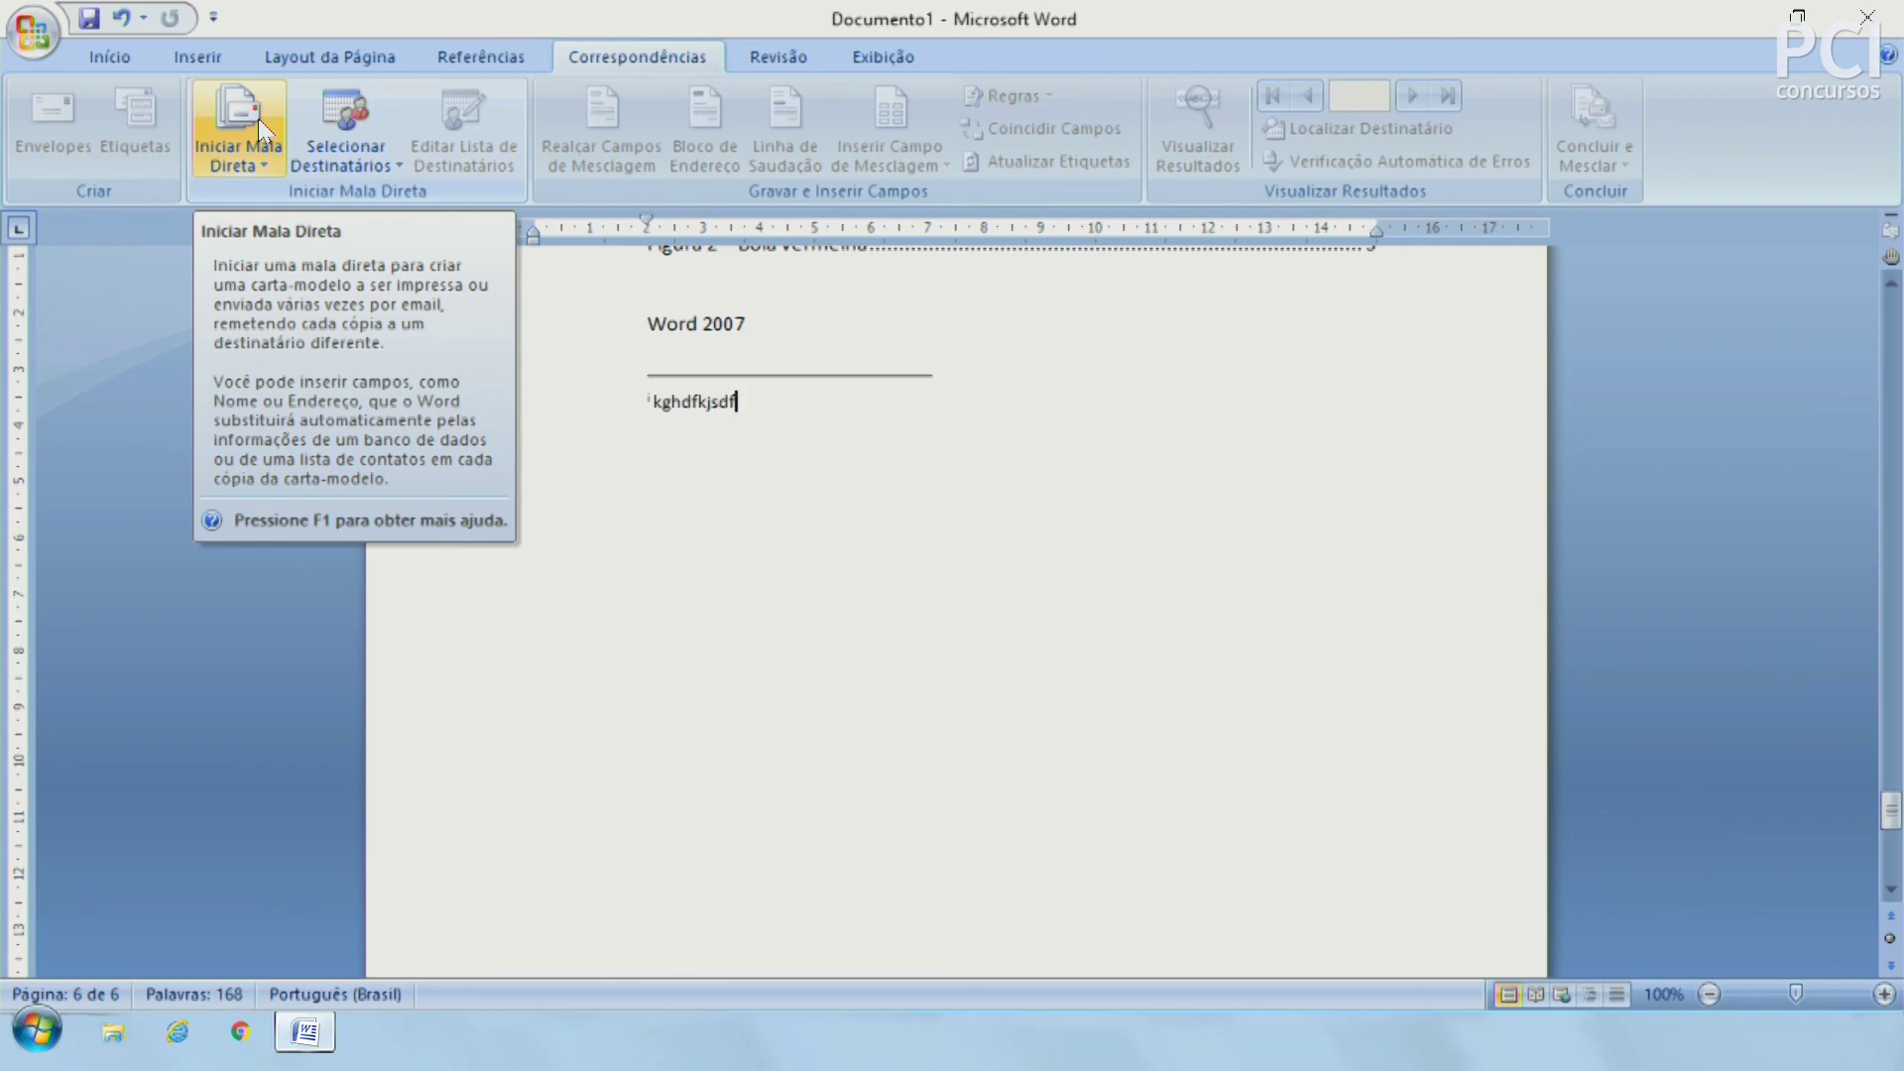
Step: Open the mail merge recipient options and dismiss them without choosing a list
left_click(361, 118)
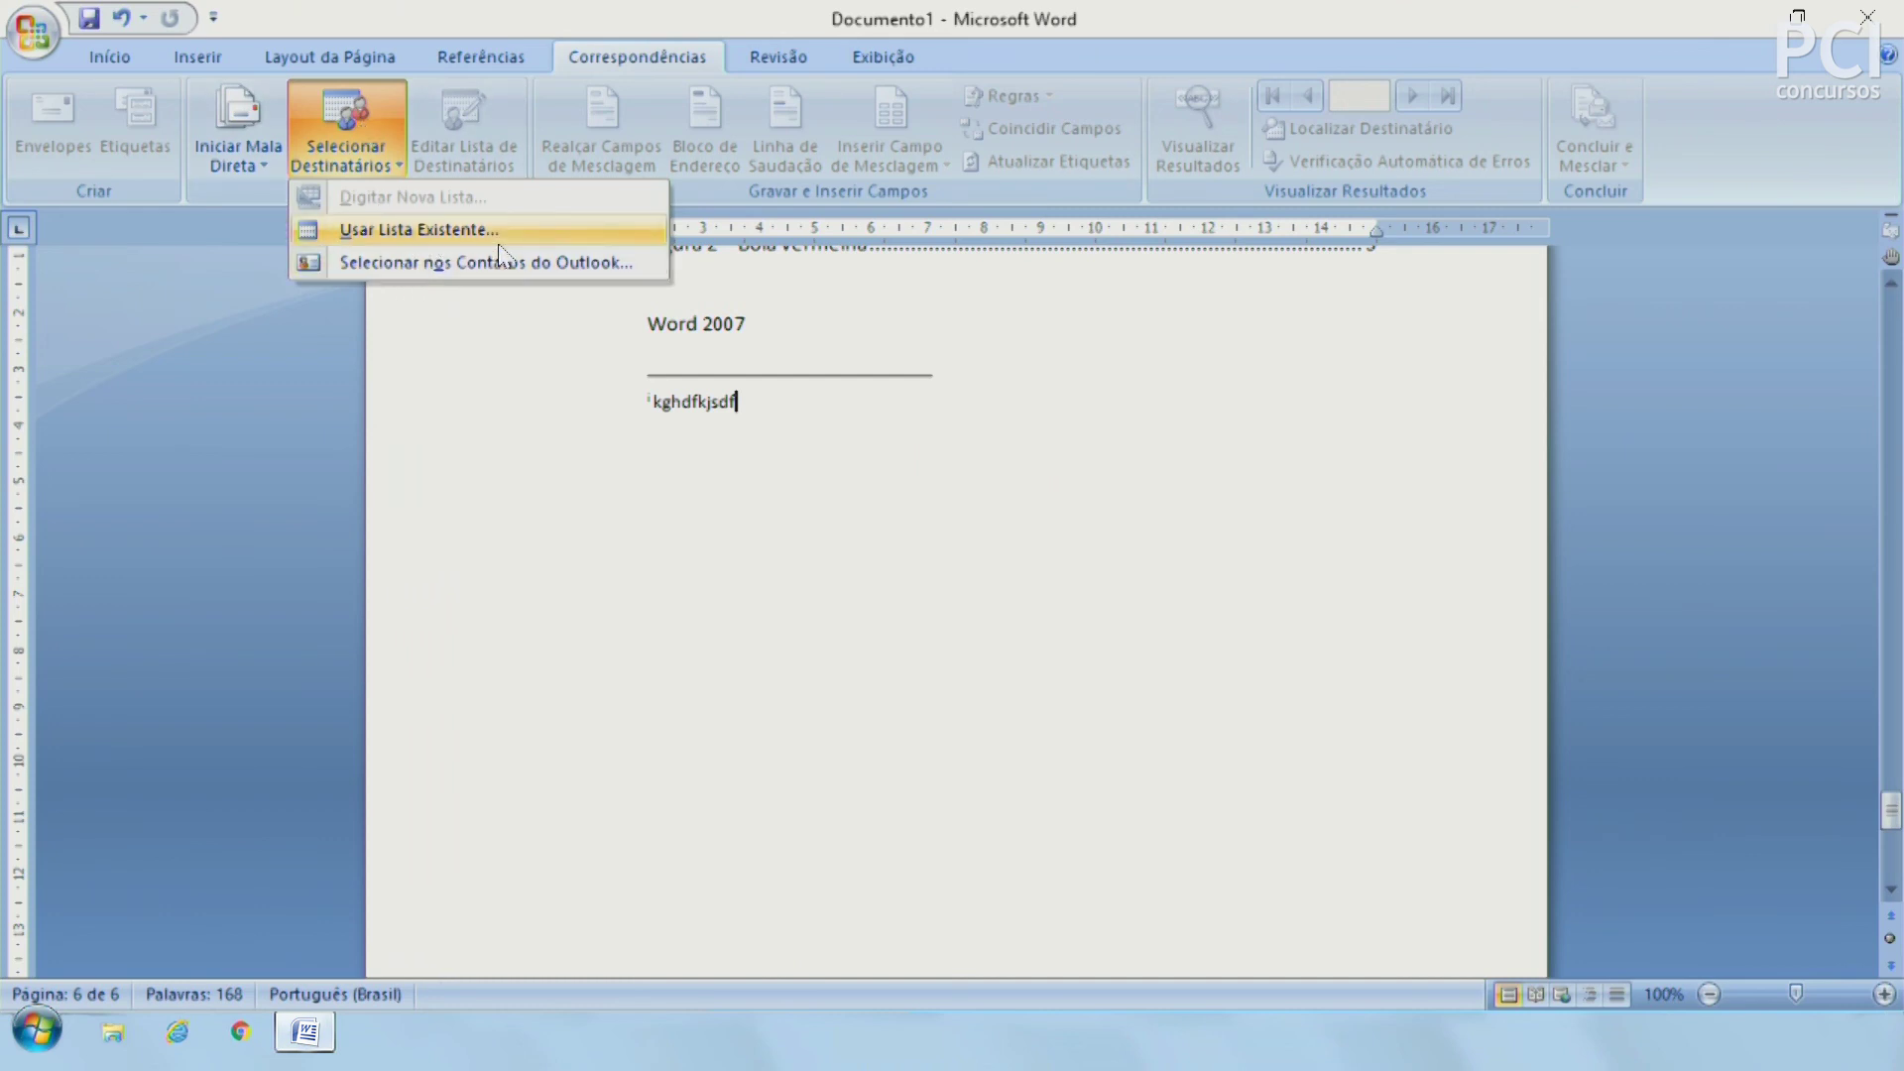
left_click(518, 686)
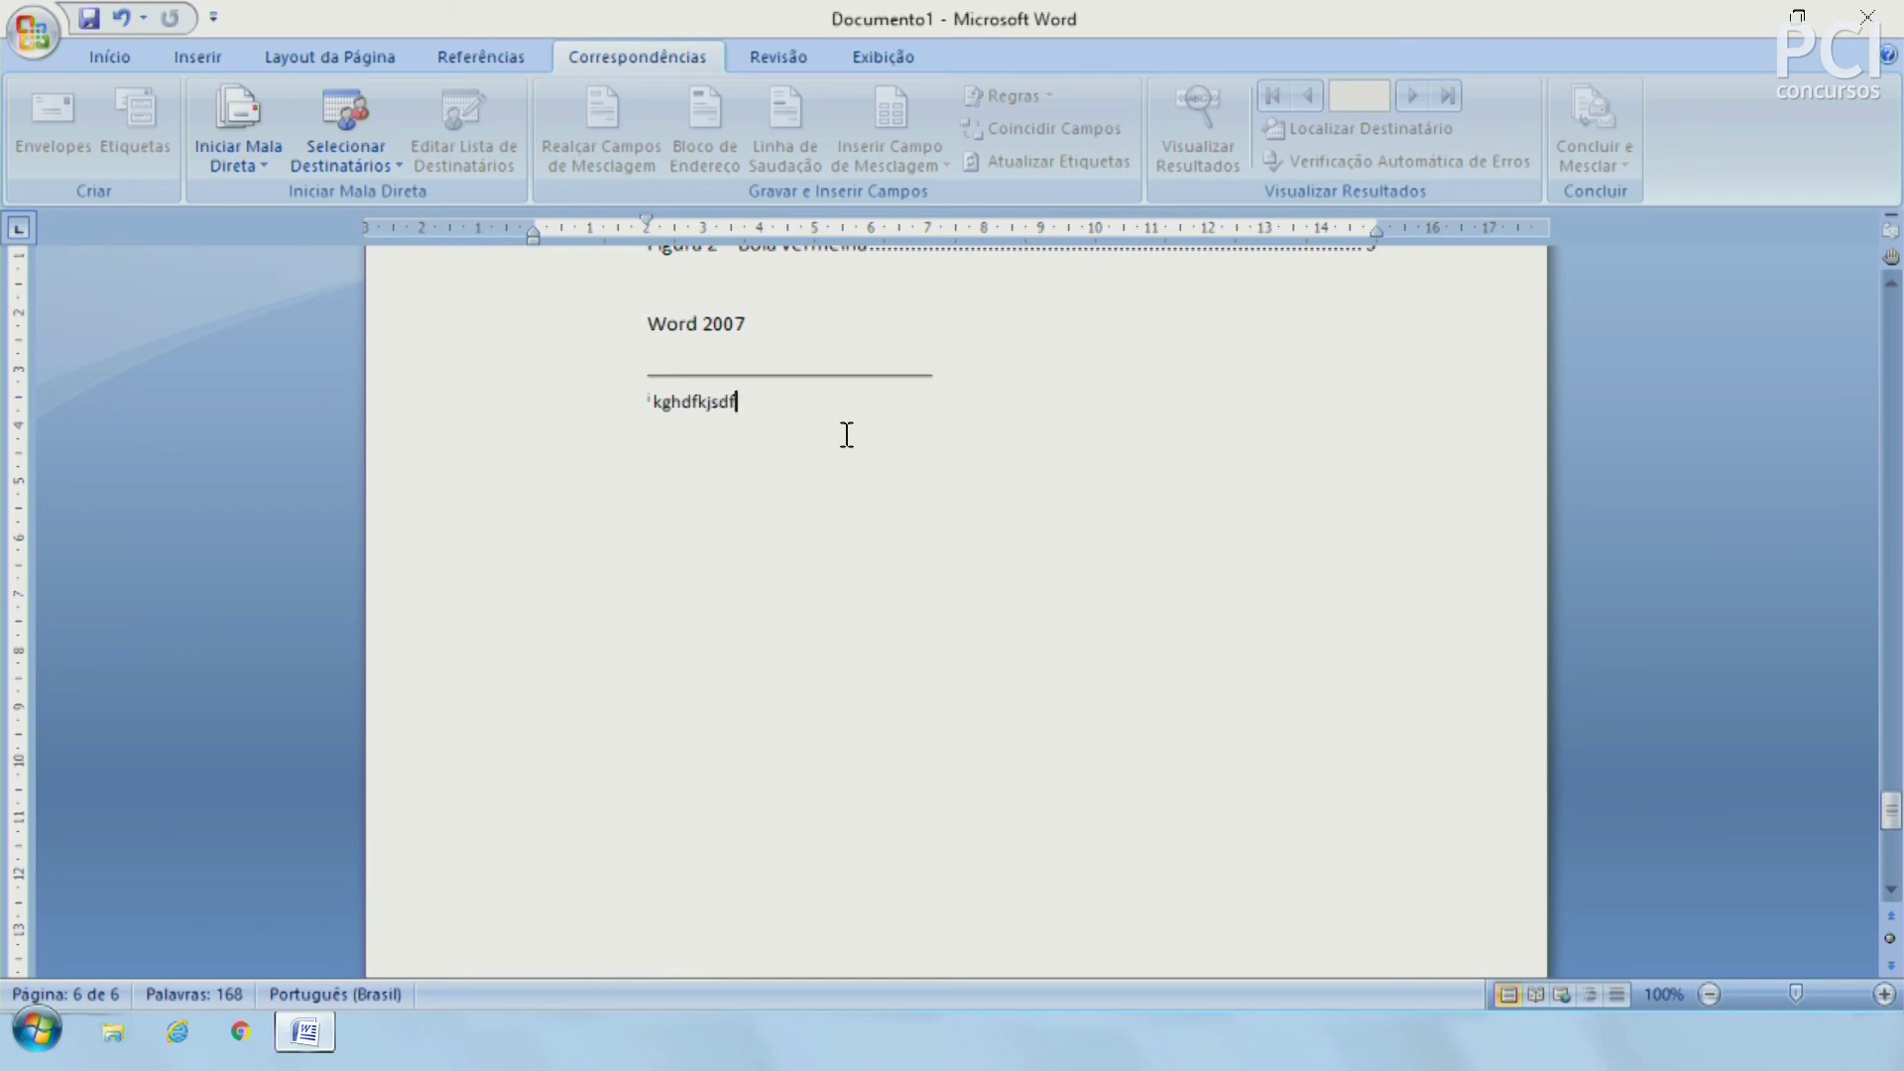
scroll(846, 433, "up", 1)
scroll(846, 441, "up", 5)
scroll(846, 432, "up", 4)
scroll(845, 460, "down", 3)
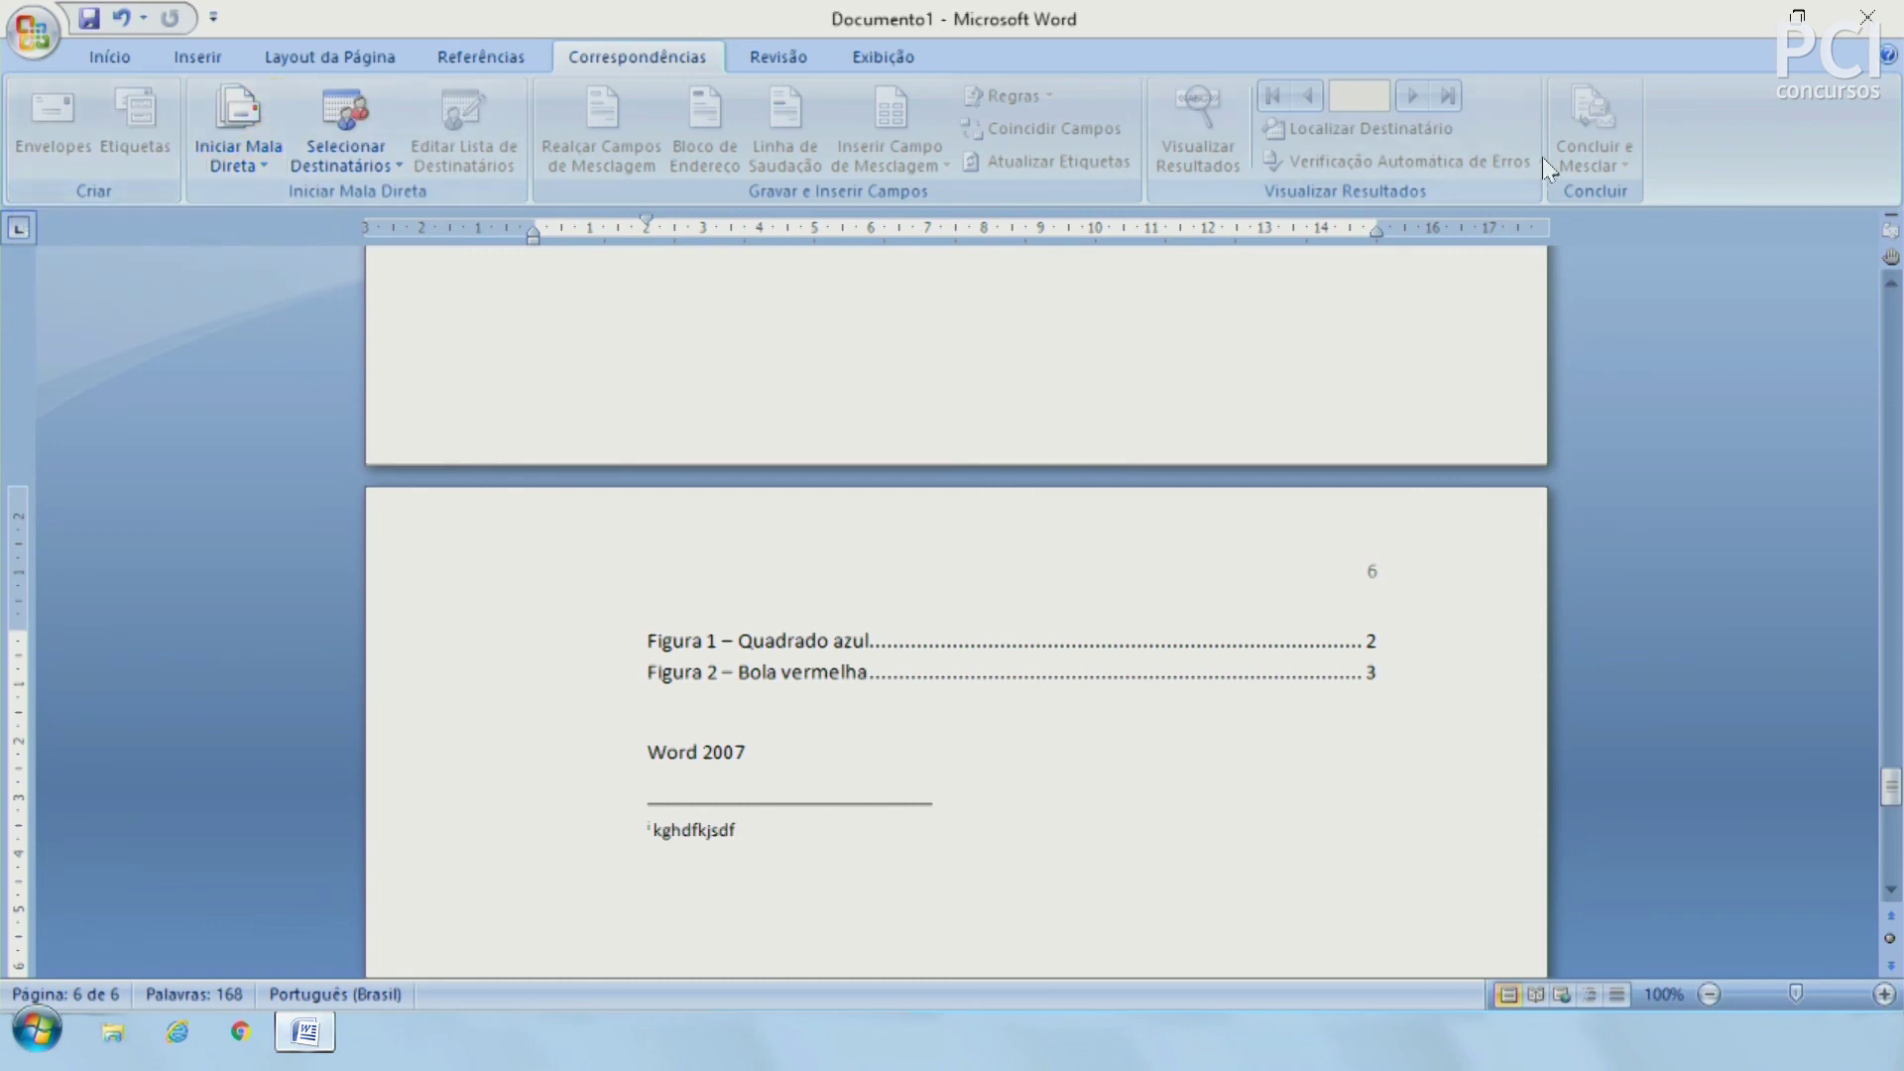
Step: Scroll up from page 6 to page 3, with the Excel 2007 section and red oval figure
scroll(1121, 391, "up", 10)
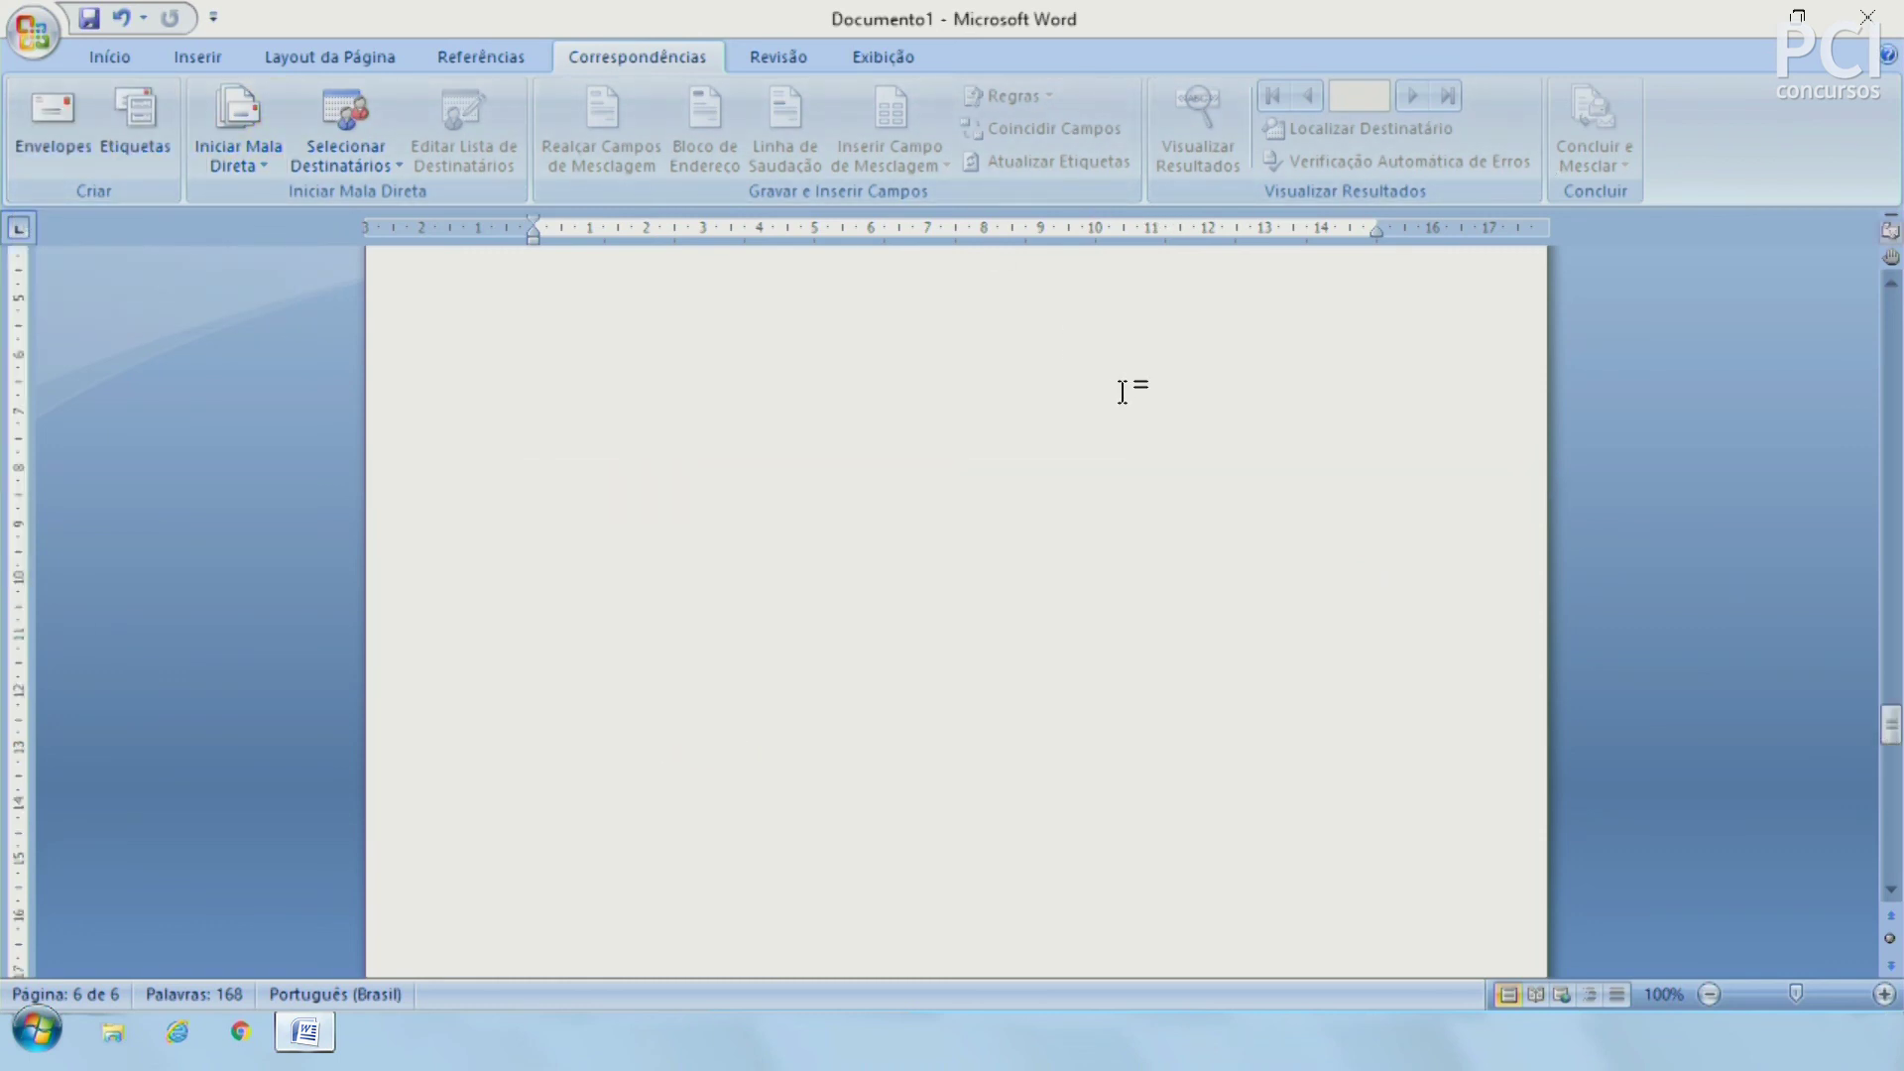
scroll(1027, 555, "up", 5)
scroll(1066, 441, "up", 5)
scroll(1069, 444, "up", 5)
scroll(1071, 446, "up", 6)
scroll(1072, 446, "up", 5)
scroll(1071, 445, "up", 3)
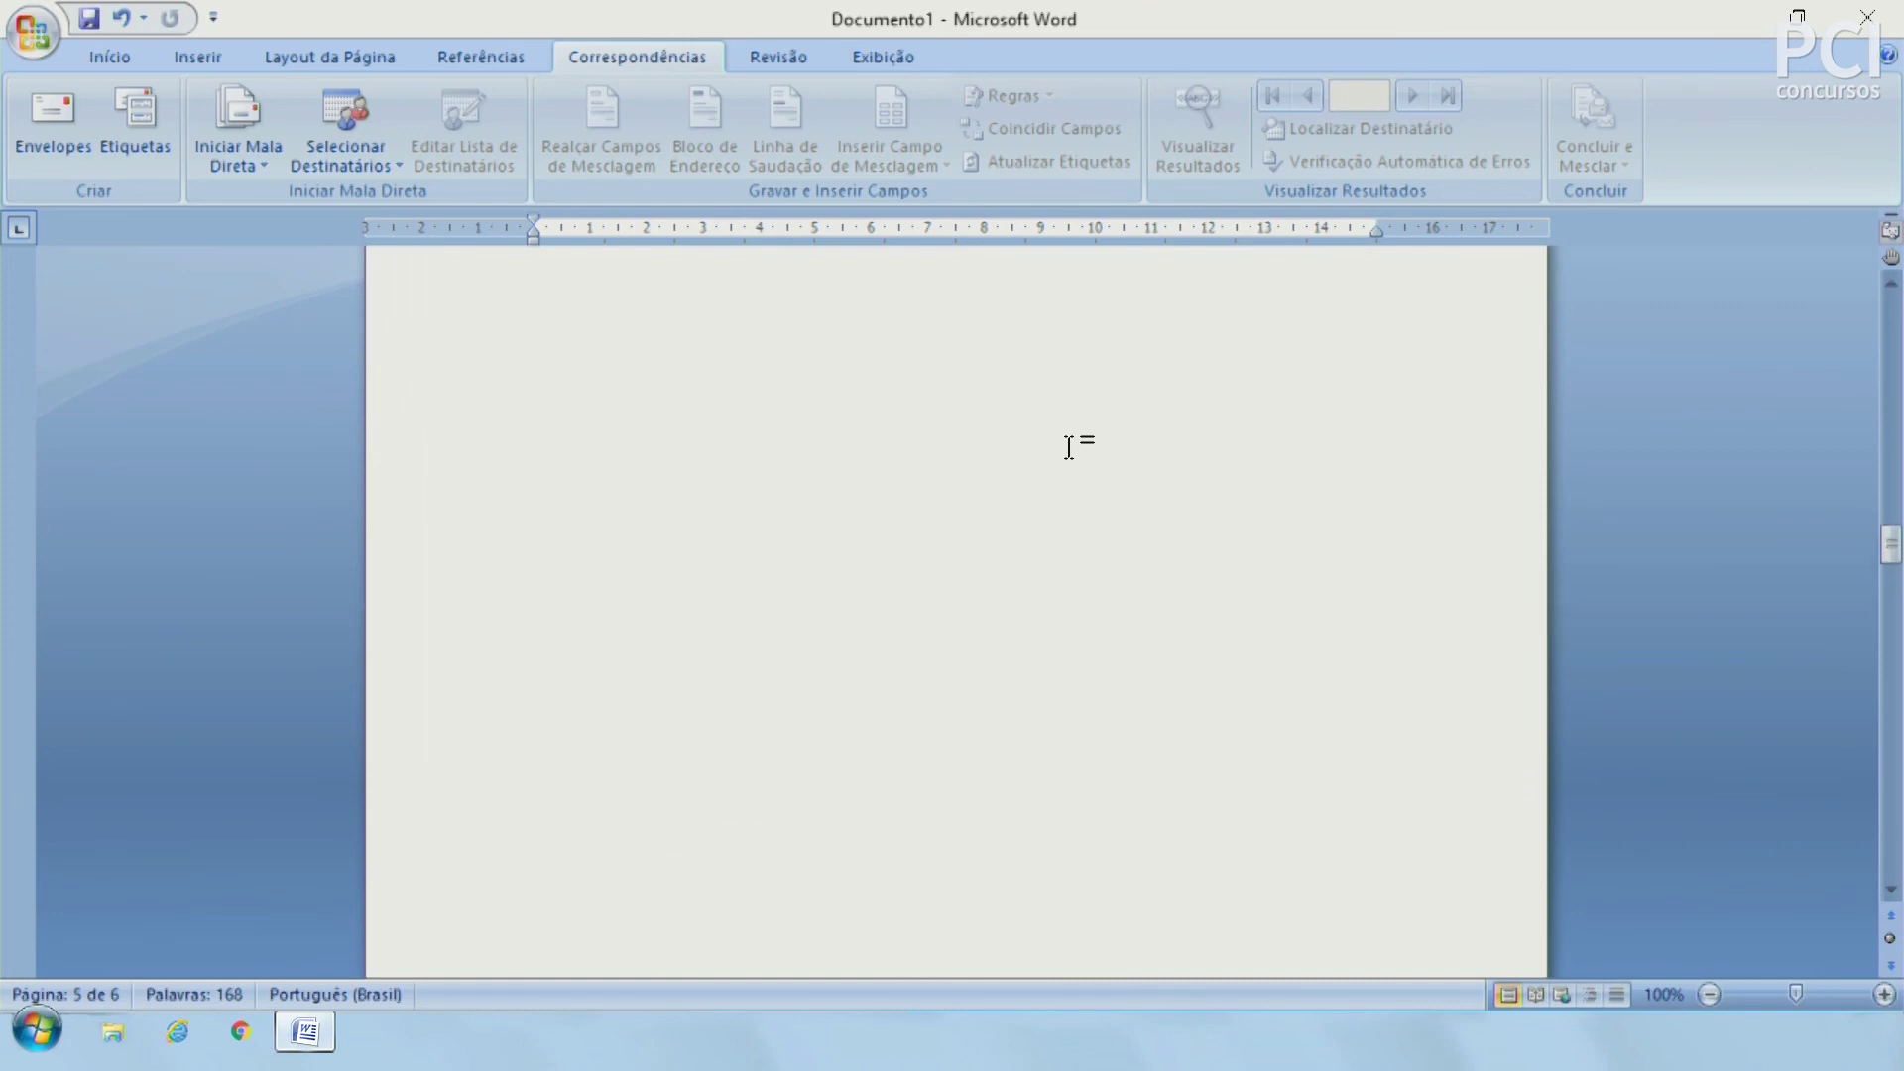
scroll(1069, 452, "up", 5)
scroll(1069, 453, "up", 2)
scroll(1069, 452, "up", 3)
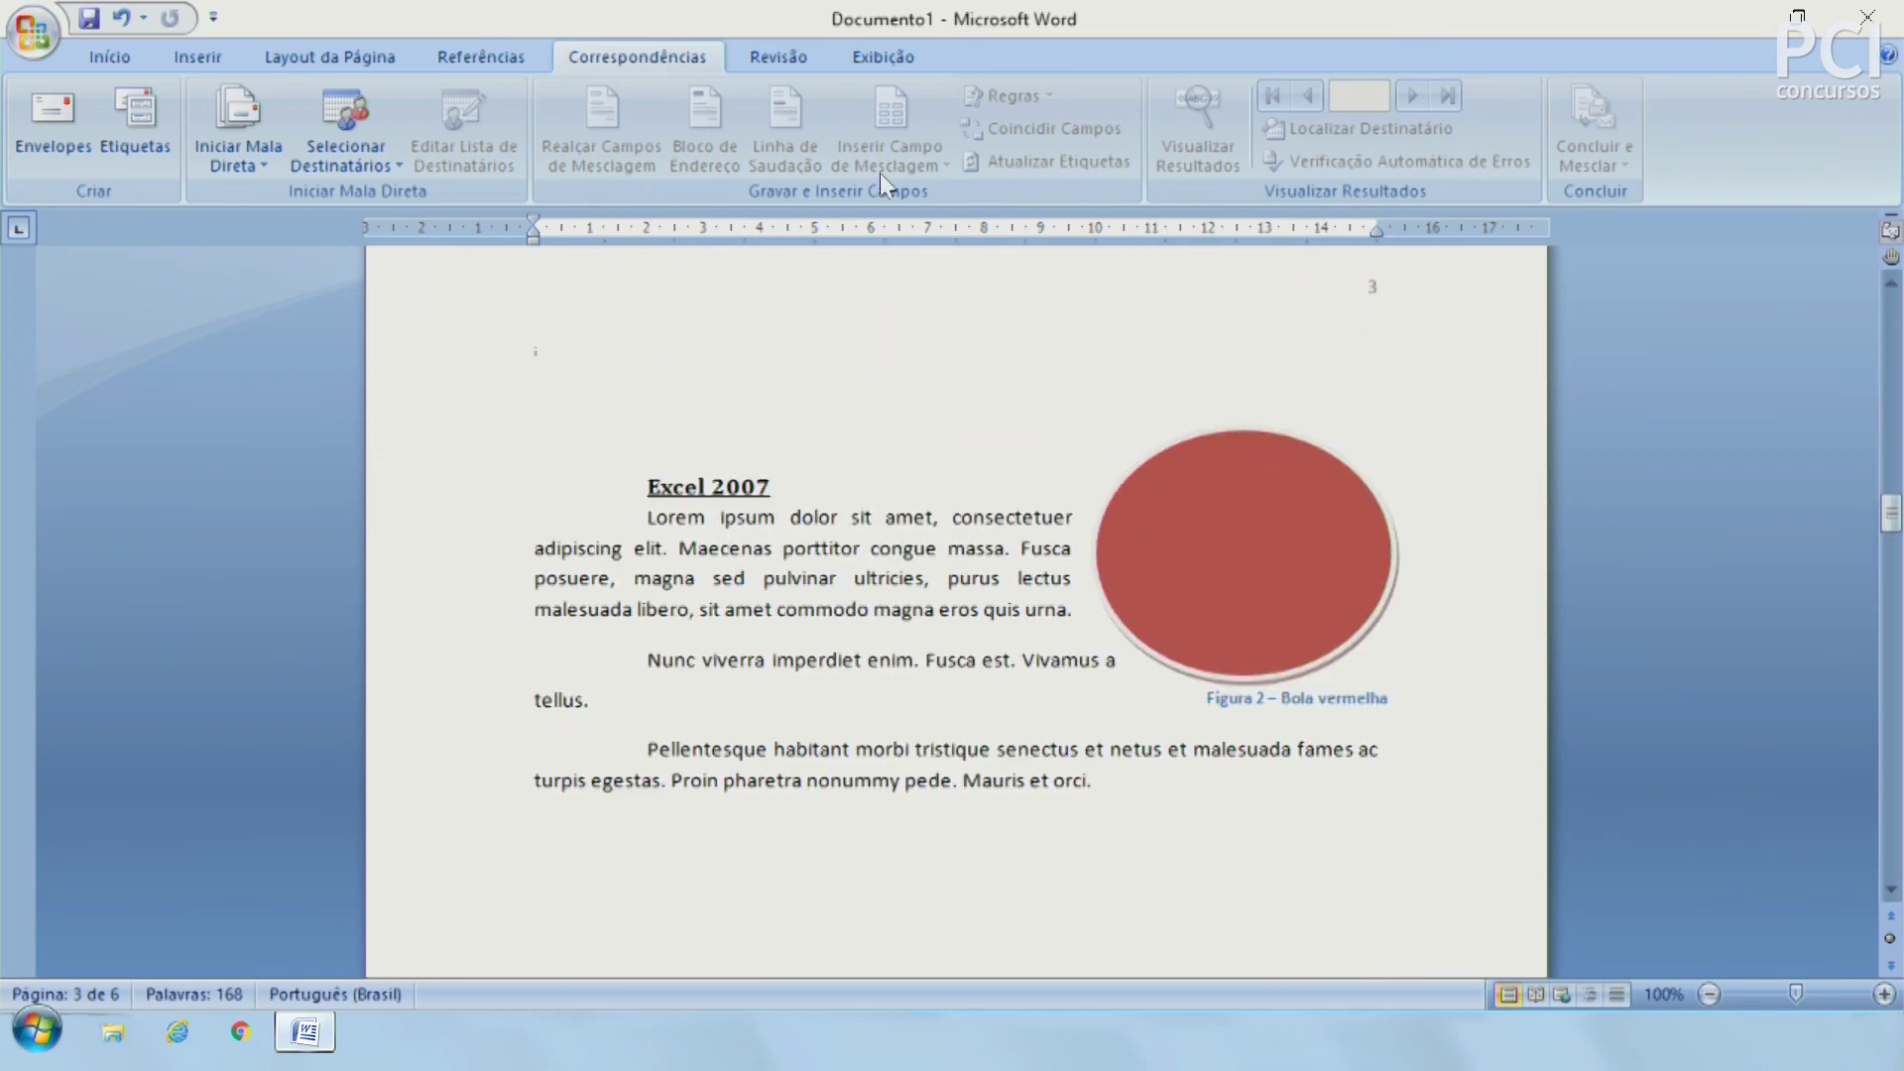
Step: Switch the ribbon to the Revisão tab and place the cursor after 'sed' on page 3
left_click(768, 62)
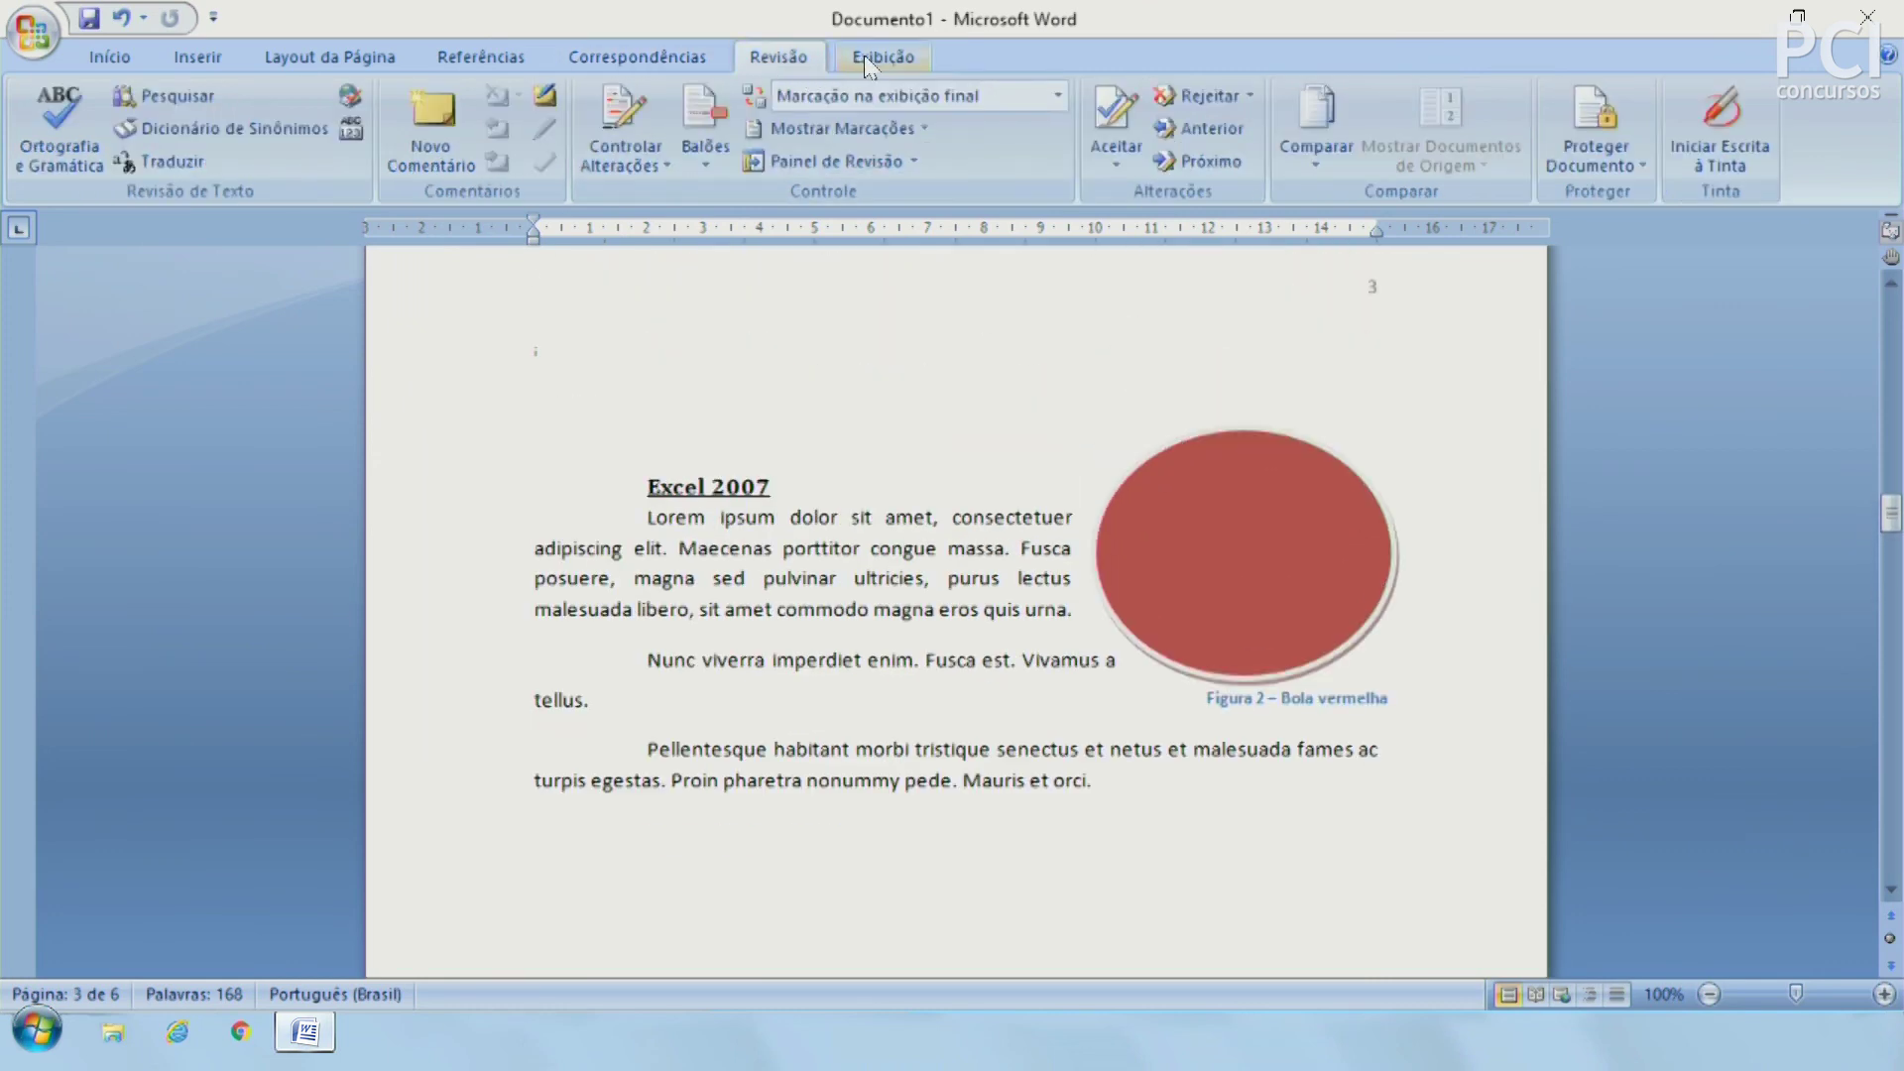
left_click(865, 56)
left_click(779, 56)
left_click(694, 55)
left_click(769, 56)
left_click(752, 589)
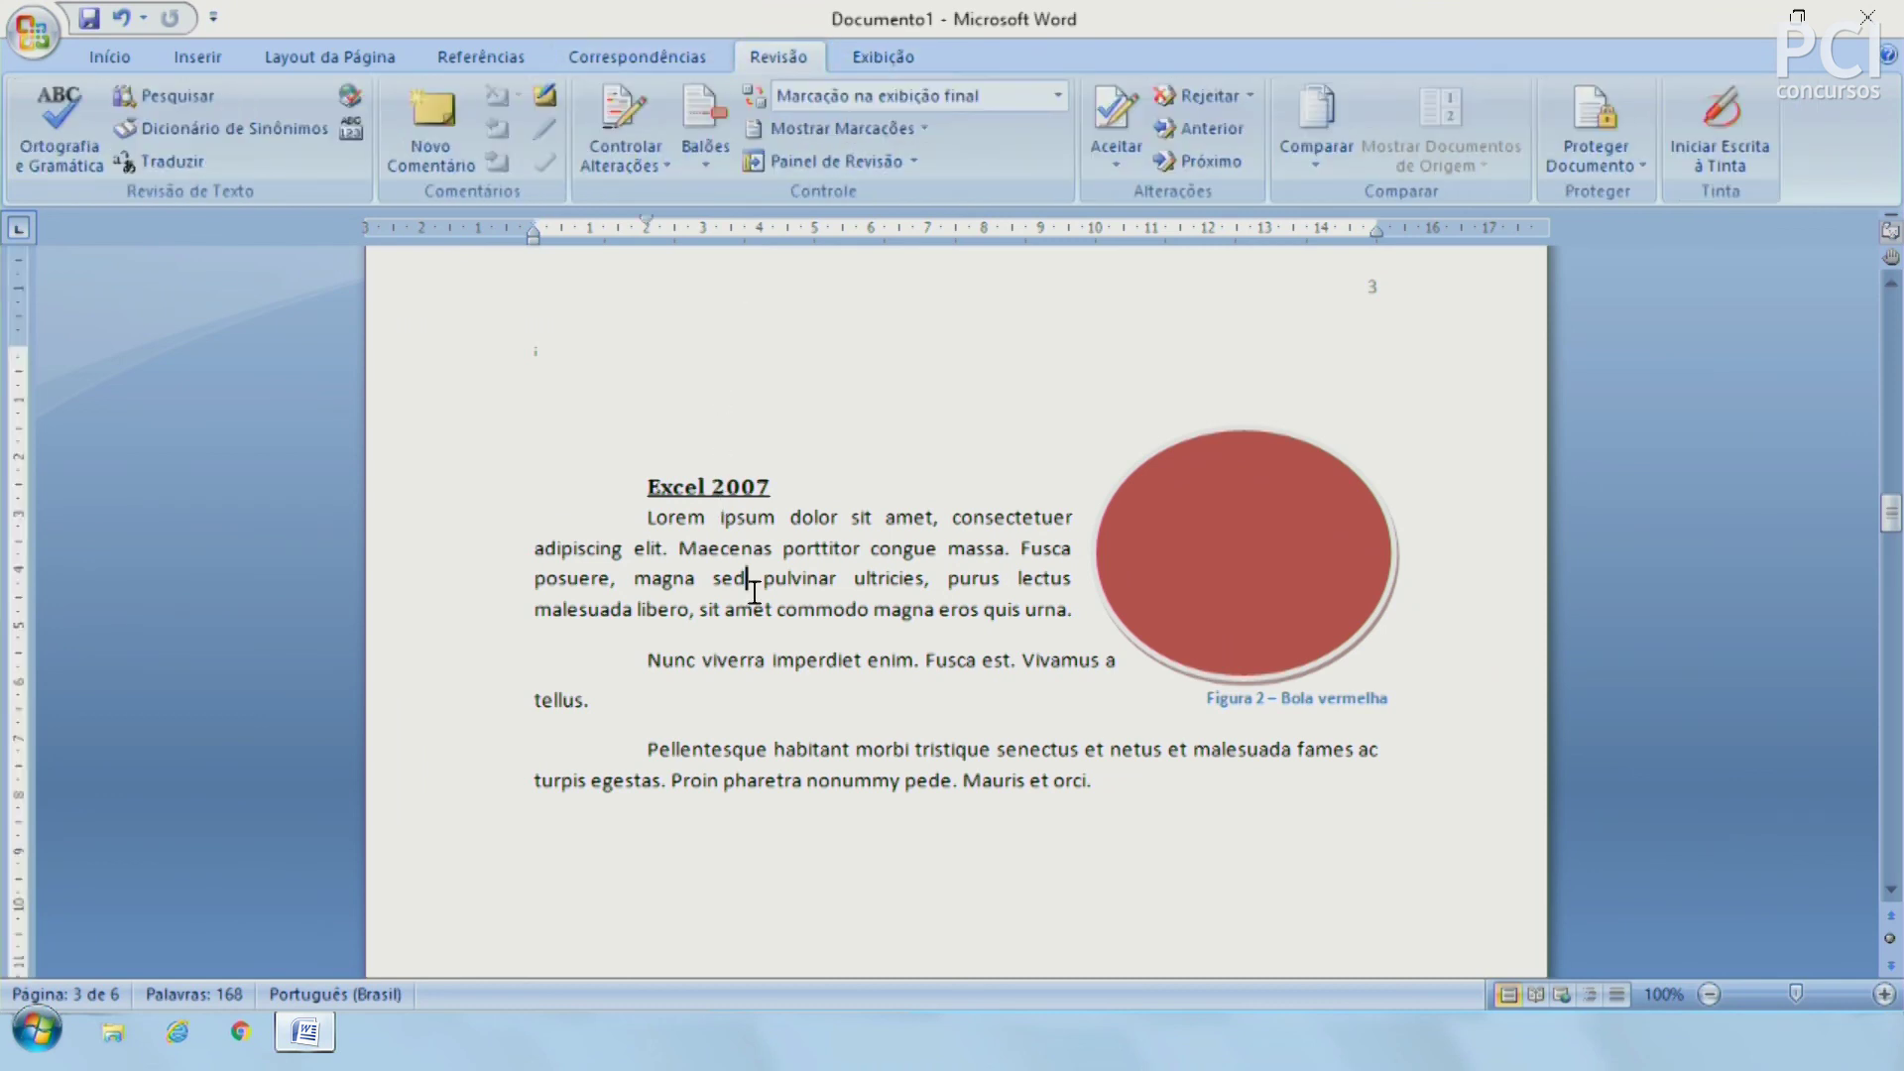